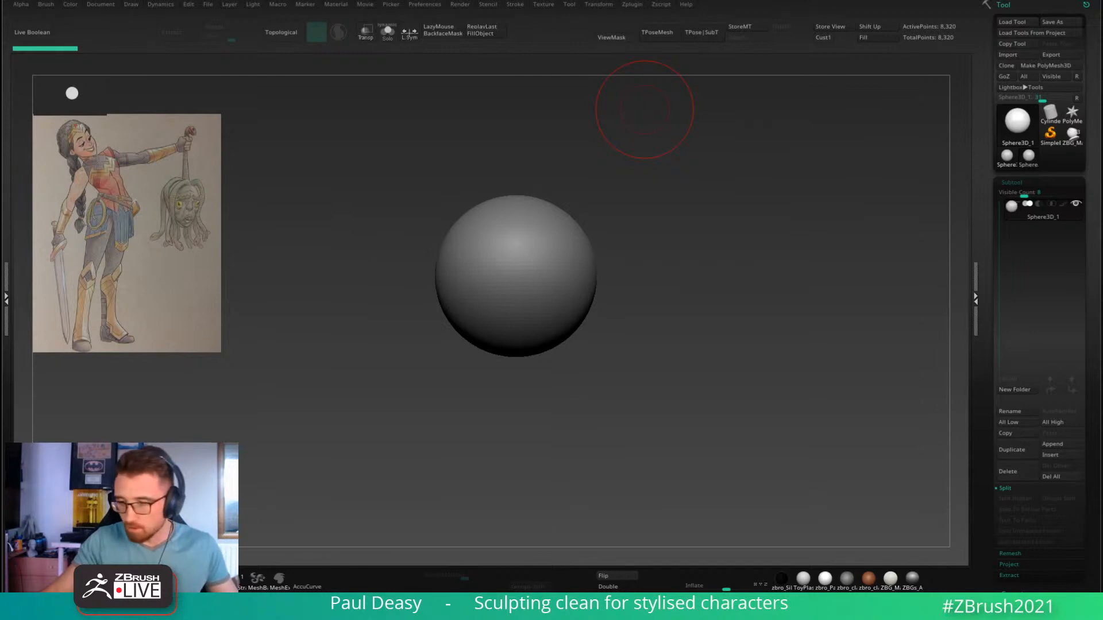
key(space)
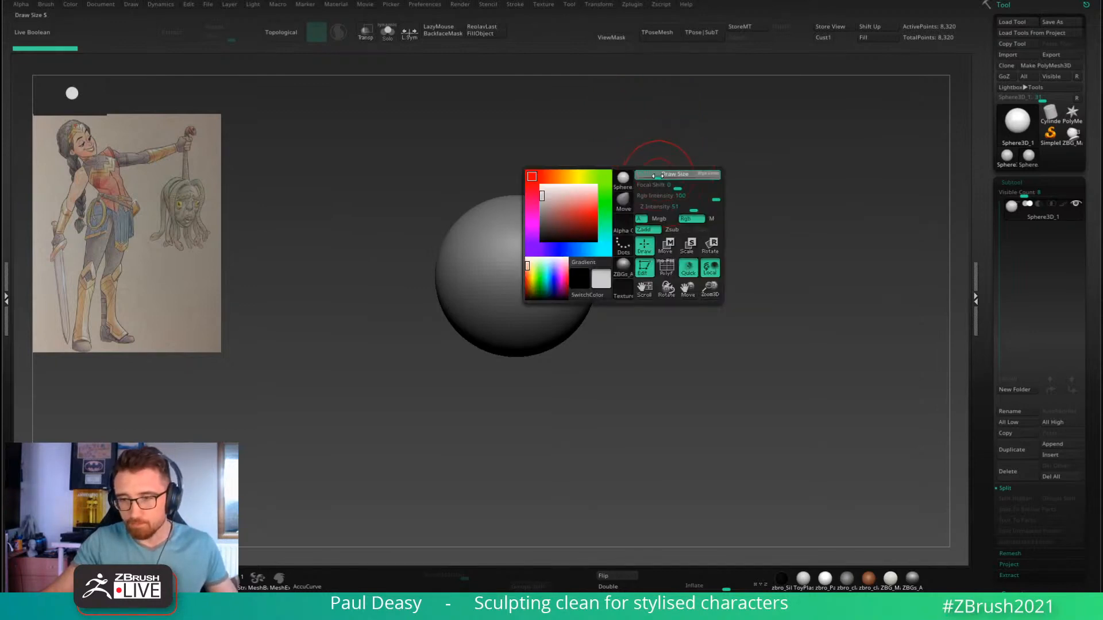
key(space)
drag(657, 174, 650, 205)
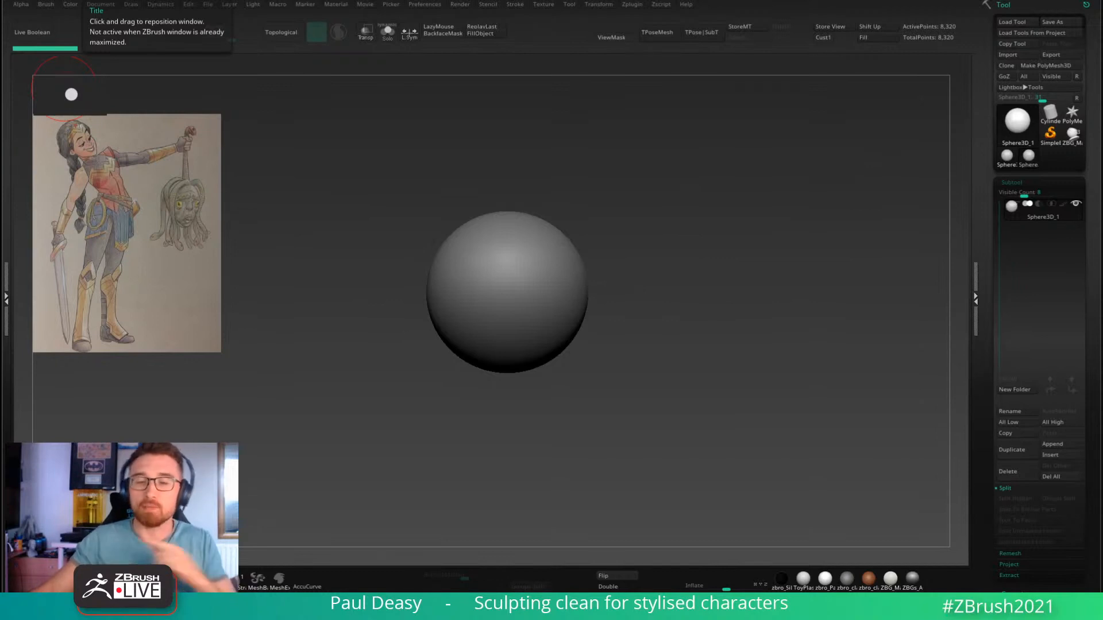
key(space)
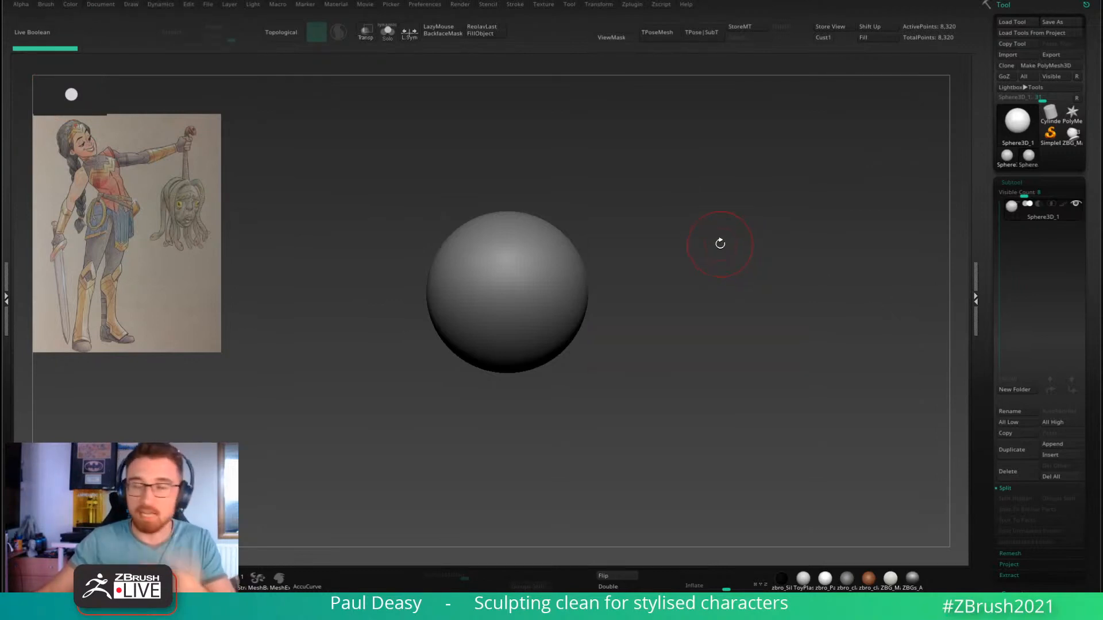
key(space)
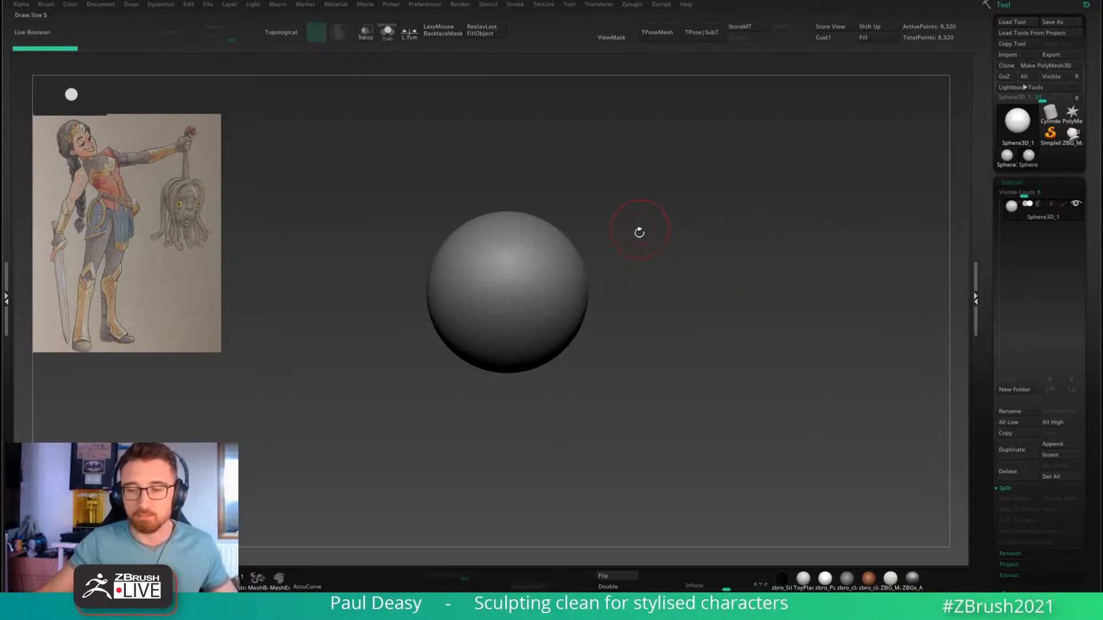
Step: Convert the sphere primitive into an editable PolyMesh3D
alt+drag(637, 232, 638, 226)
alt+right_drag(548, 264, 550, 257)
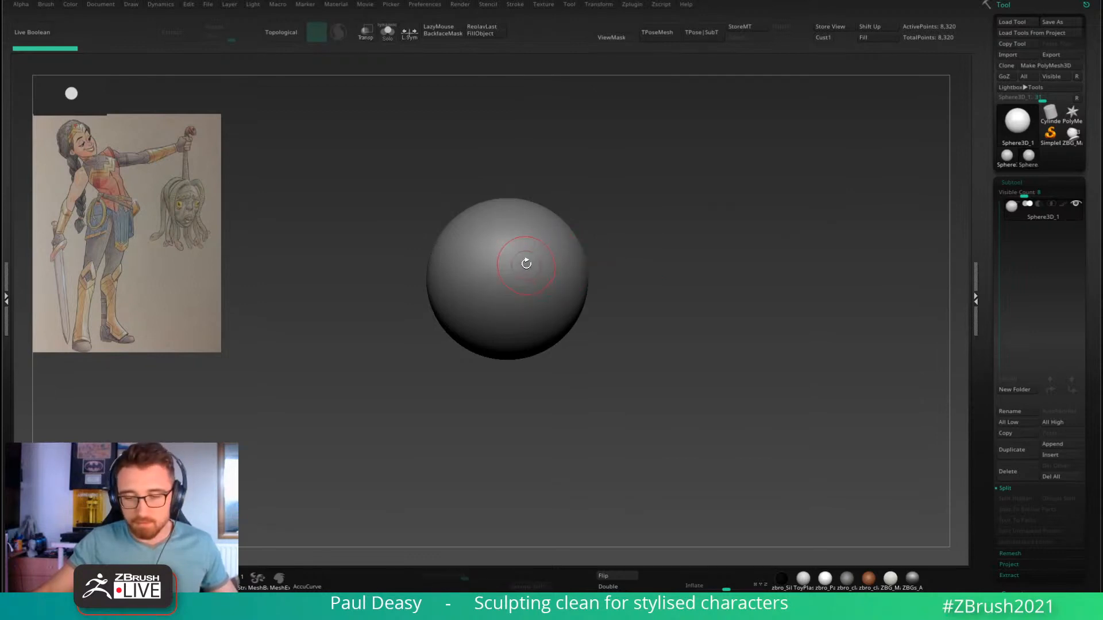
alt+right_drag(536, 253, 533, 262)
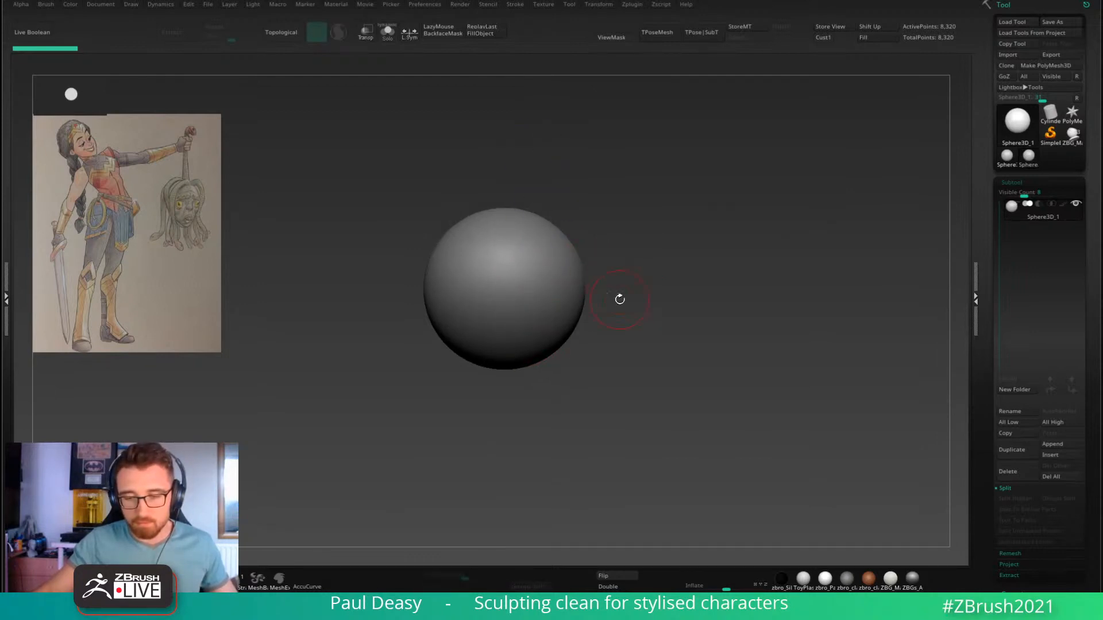
alt+right_drag(619, 299, 621, 317)
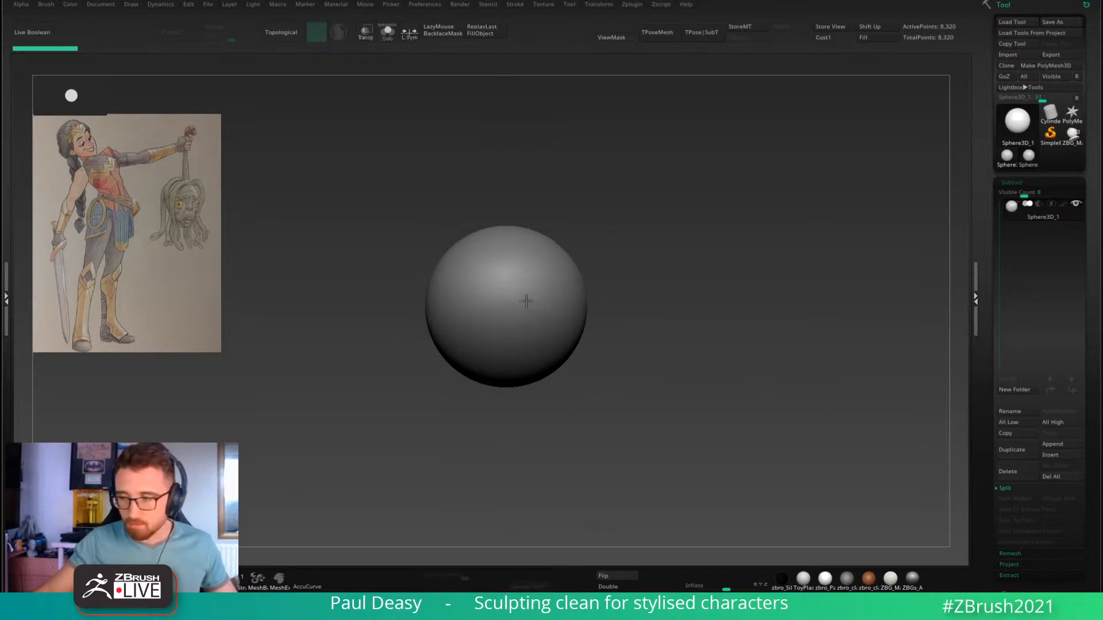
click(1045, 66)
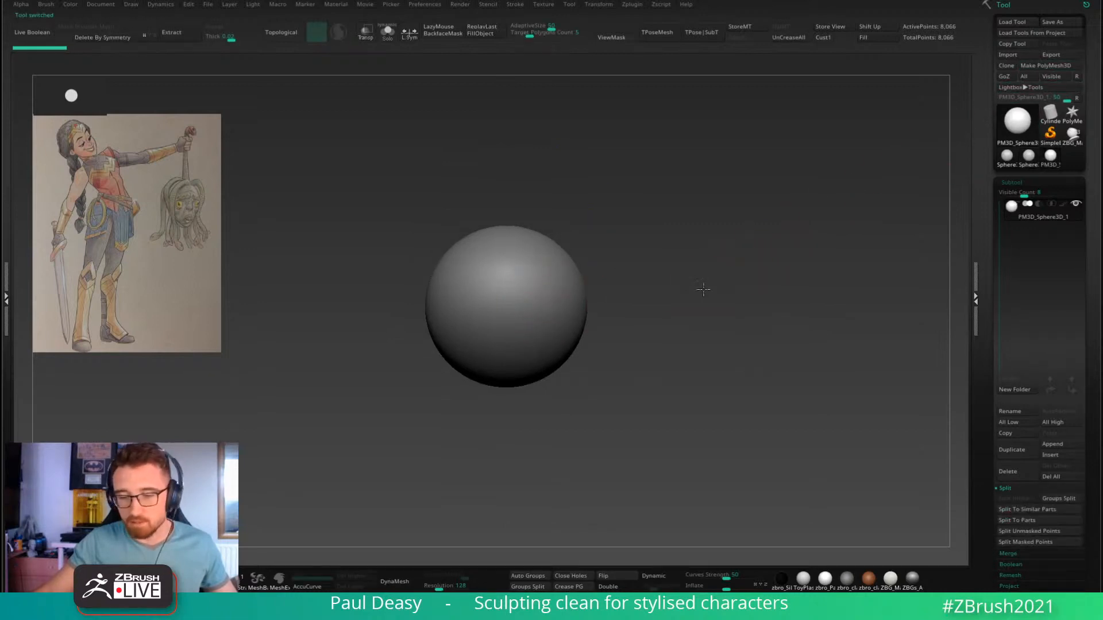
mouse_move(539, 305)
alt+right_down()
mouse_move(592, 246)
mouse_move(558, 259)
alt+right_up()
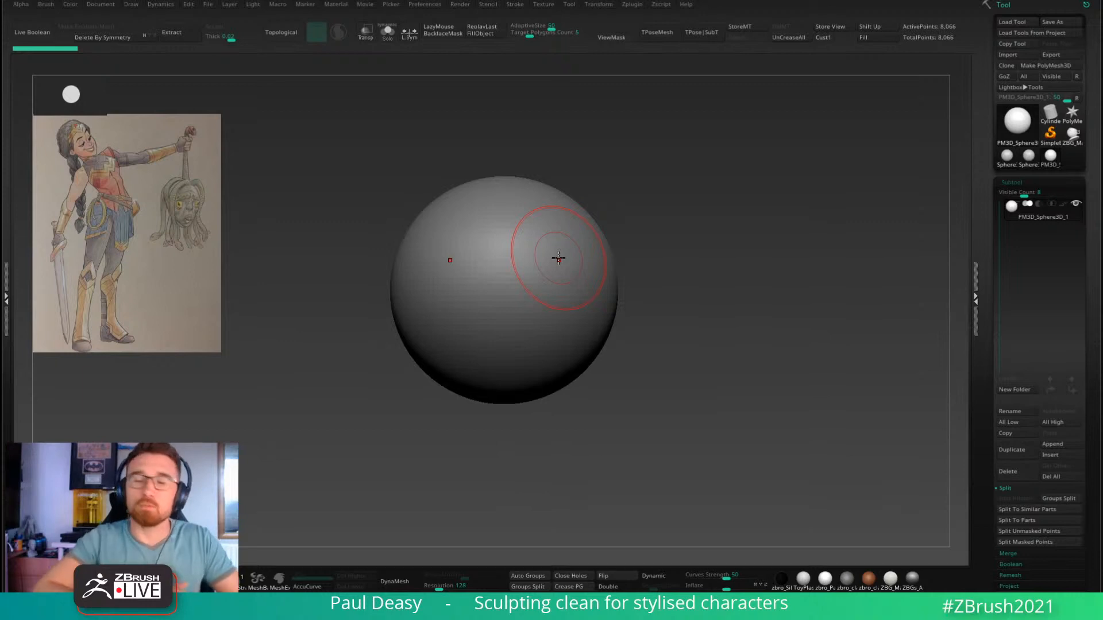
key(space)
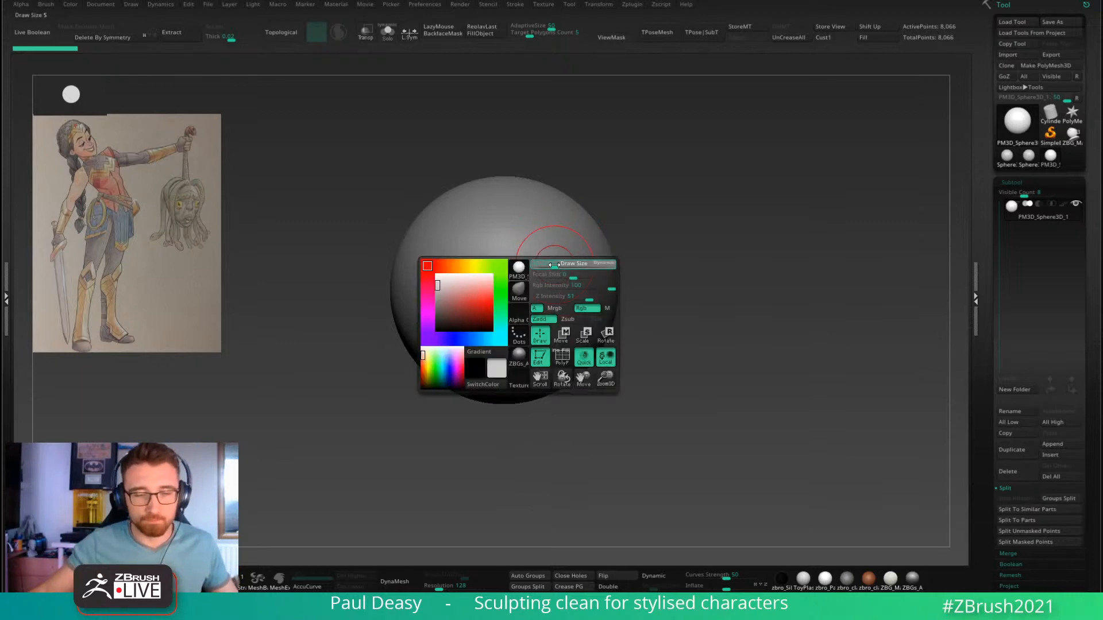
key(space)
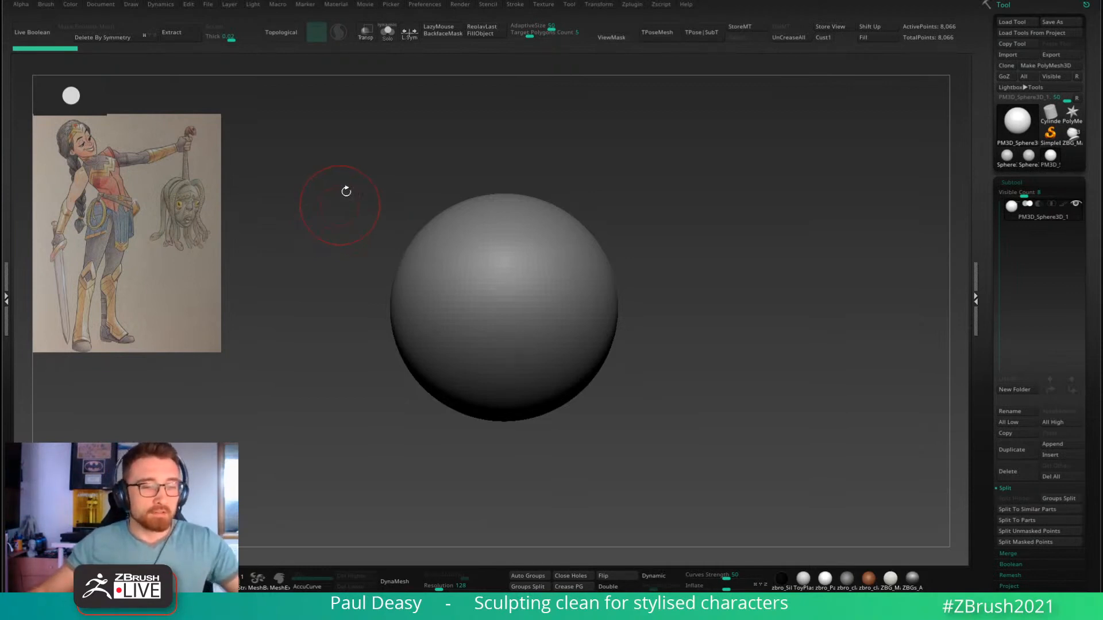
right_click(353, 149)
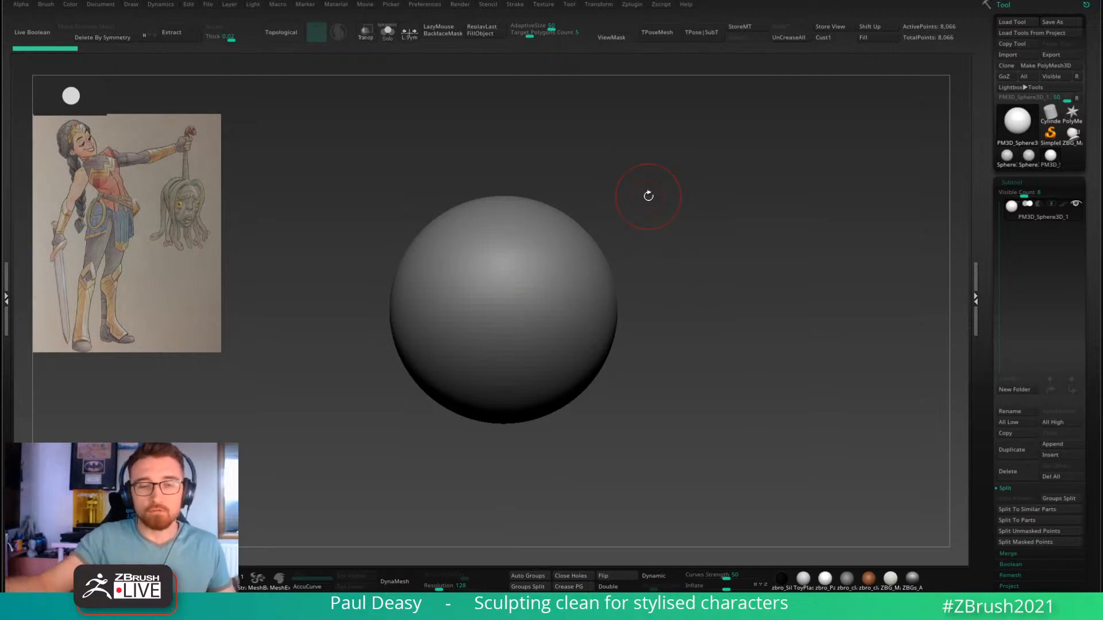
right_click(667, 212)
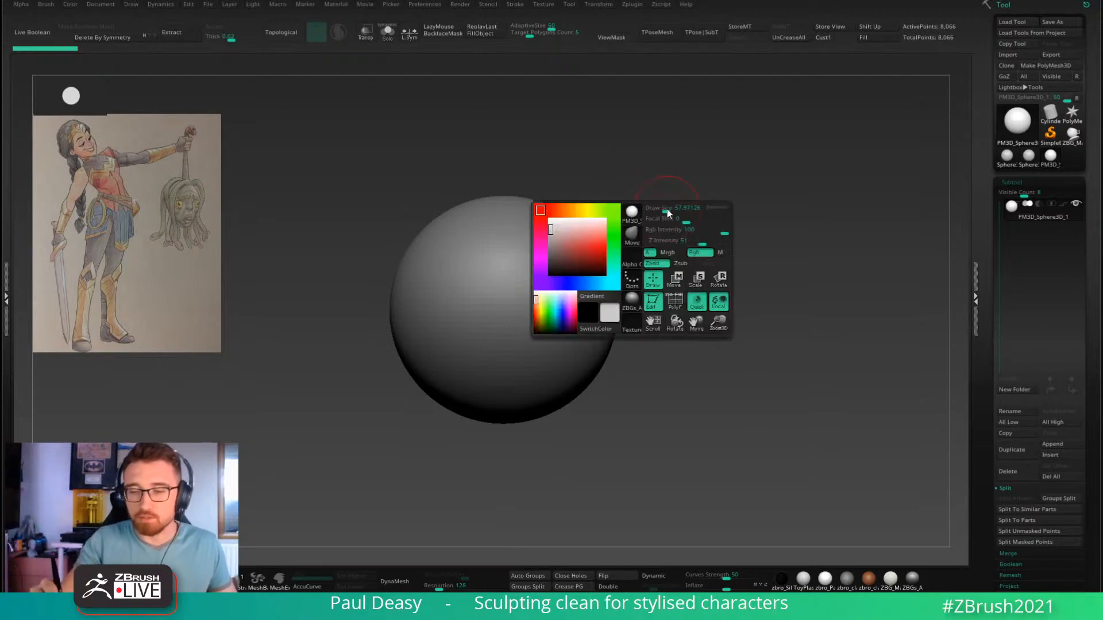
mouse_move(668, 213)
mouse_down()
mouse_move(687, 220)
mouse_move(670, 218)
mouse_move(678, 222)
mouse_up()
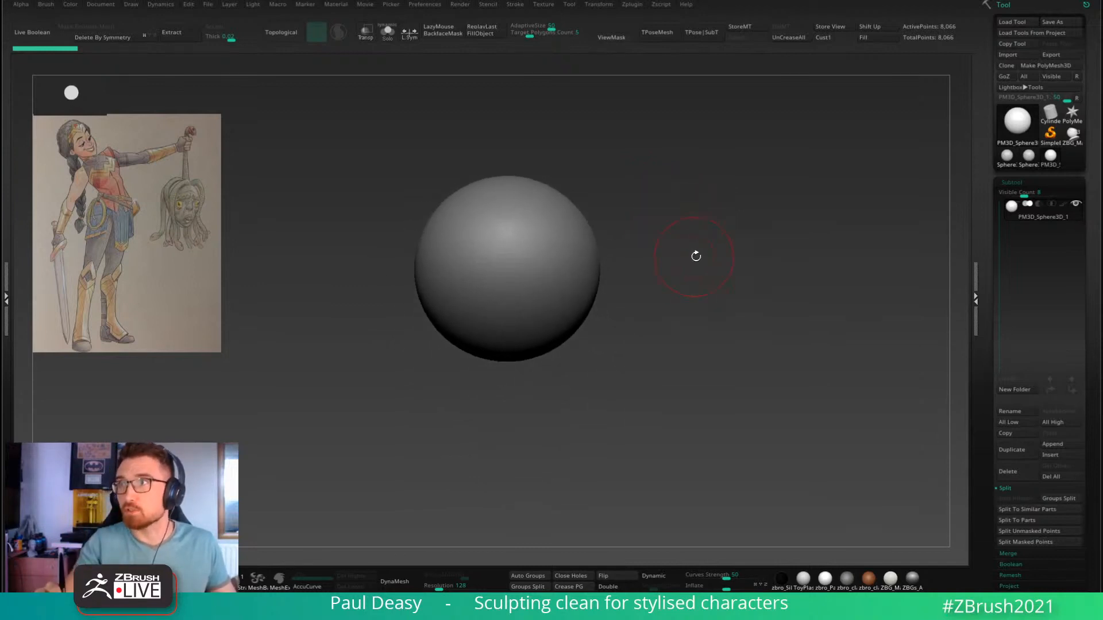
drag(697, 254, 704, 305)
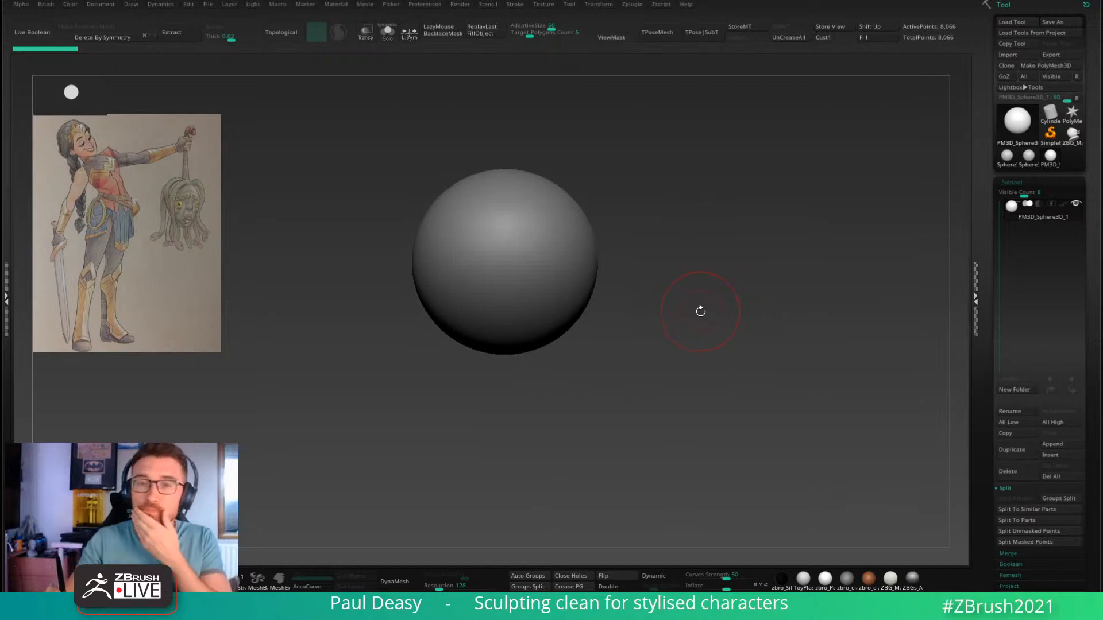
Step: Duplicate the sphere about 0.64 units straight down so both overlap, and split the copy into its own subtool
key(space)
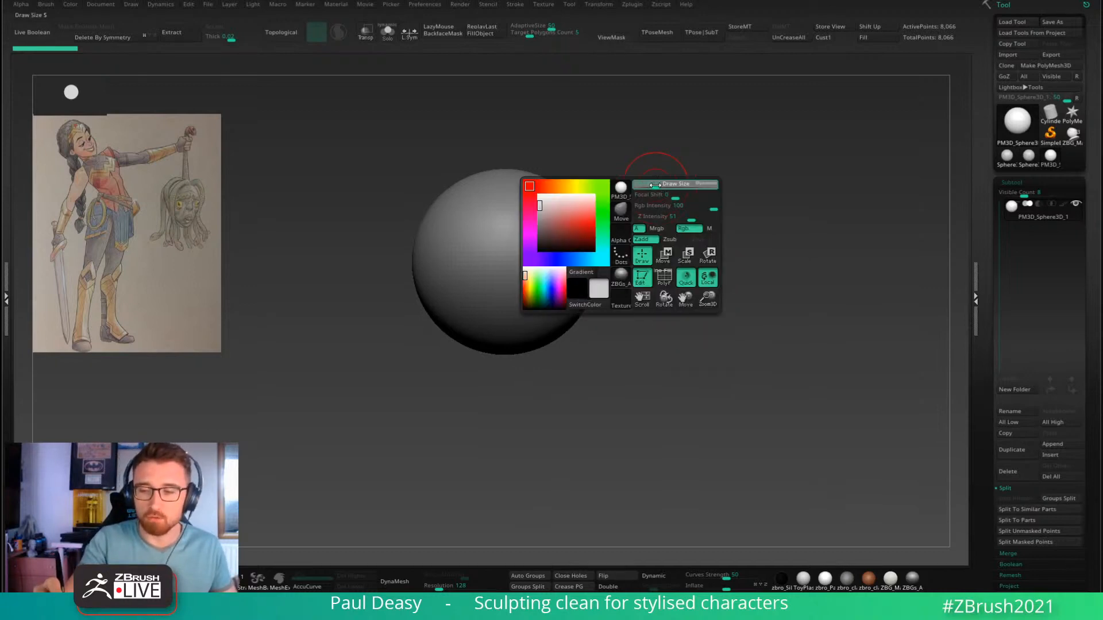
drag(654, 211, 656, 205)
key(w)
ctrl+drag(497, 186, 497, 245)
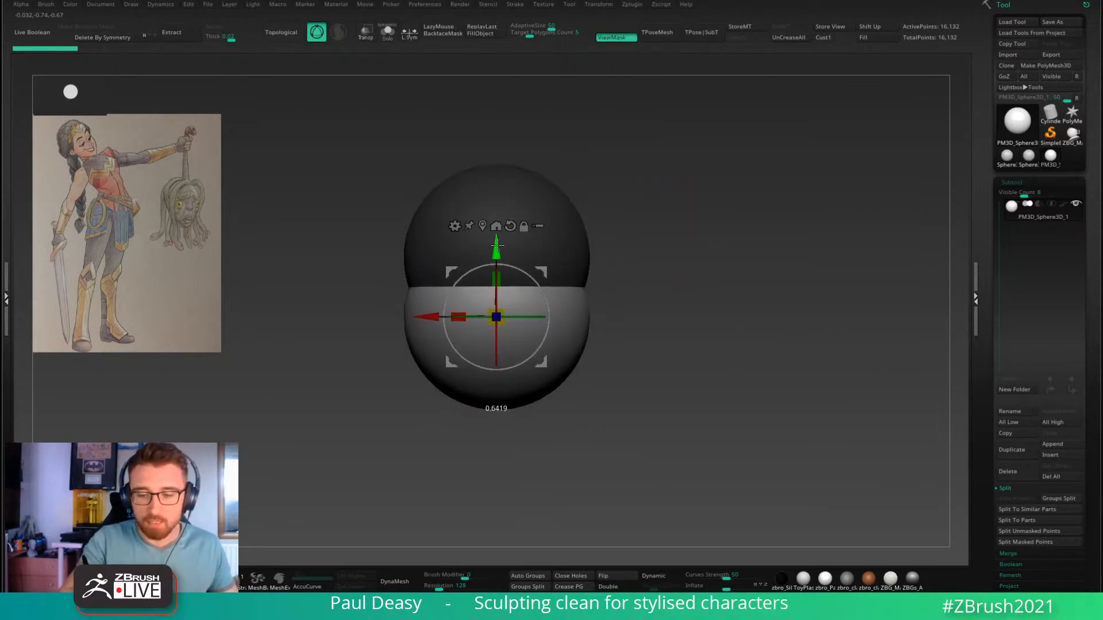
key(ctrl+shift+s)
key(space)
key(q)
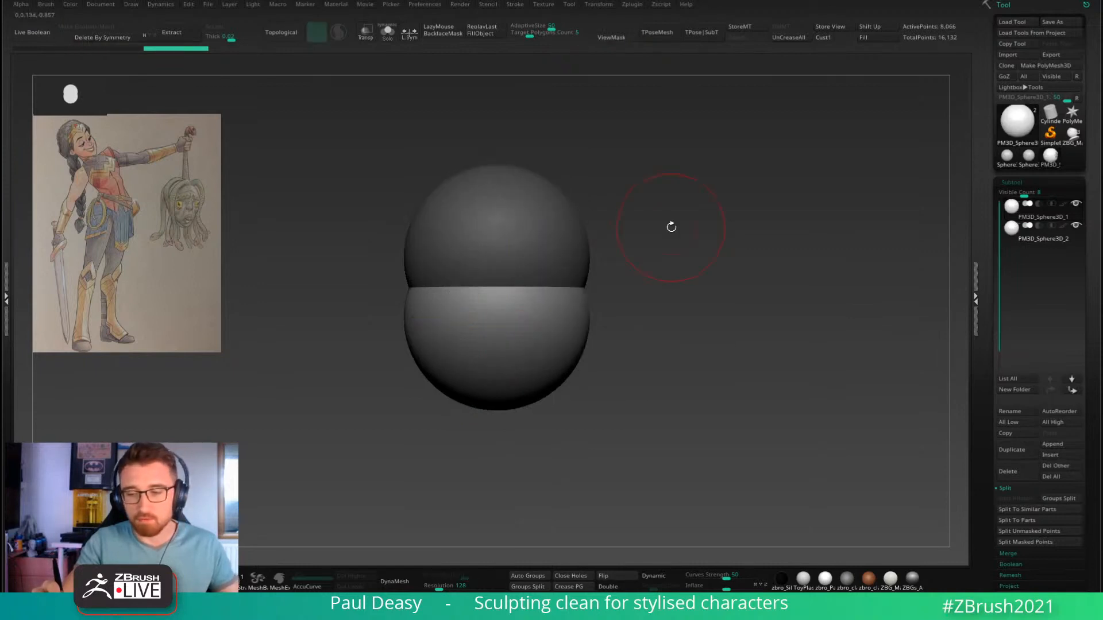
Step: Enlarge the Move brush's draw size to about the width of the spheres
key(space)
key(space)
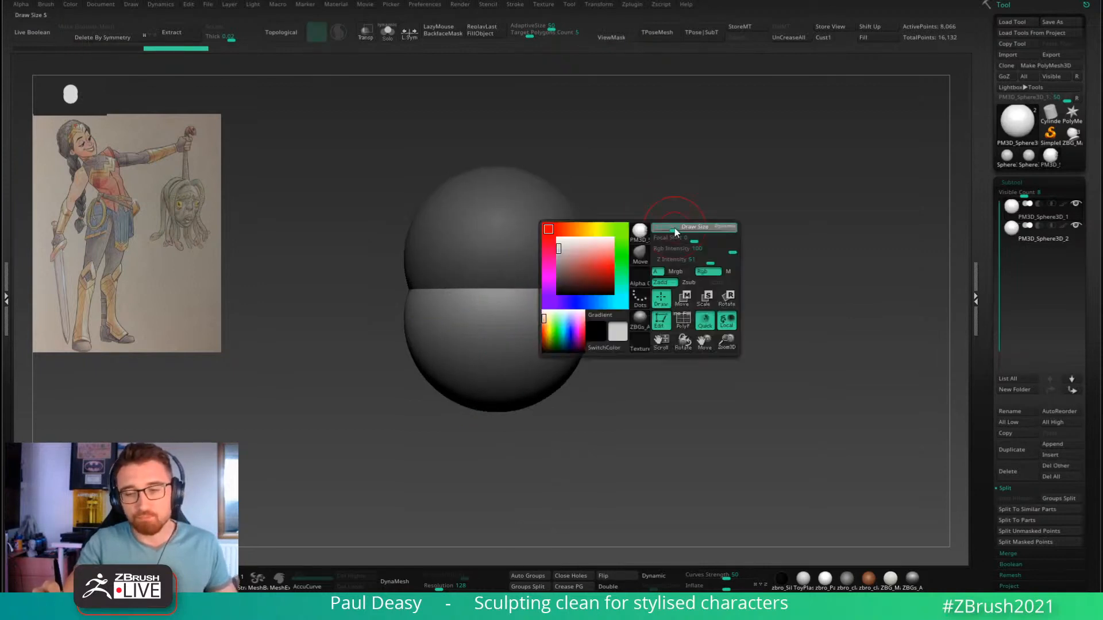
alt+drag(652, 236, 680, 243)
key(space)
click(564, 279)
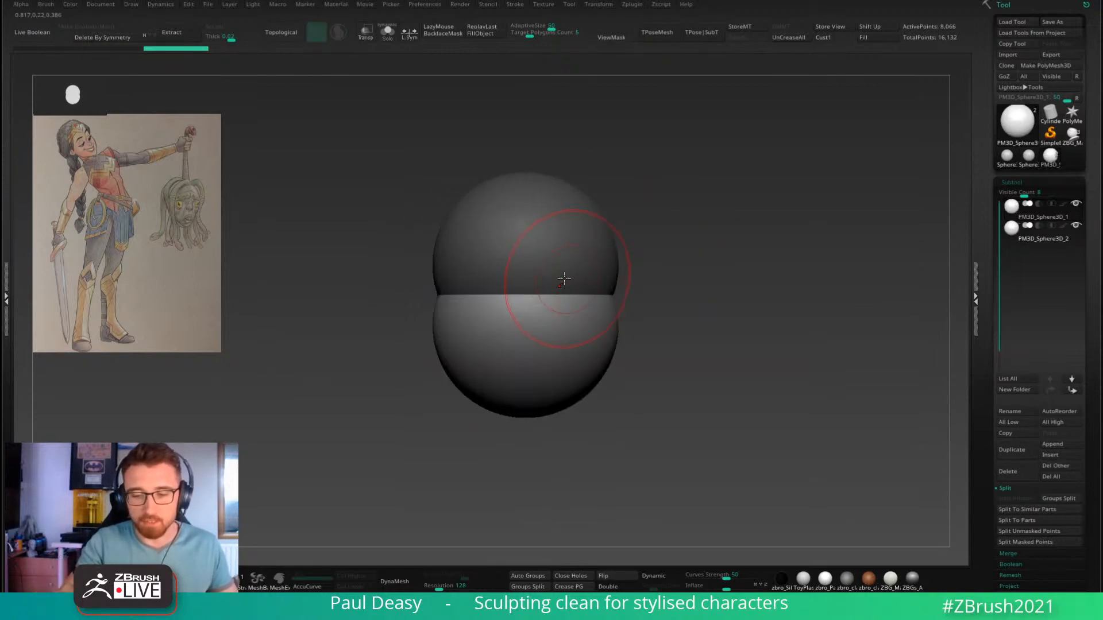
key(space)
click(482, 293)
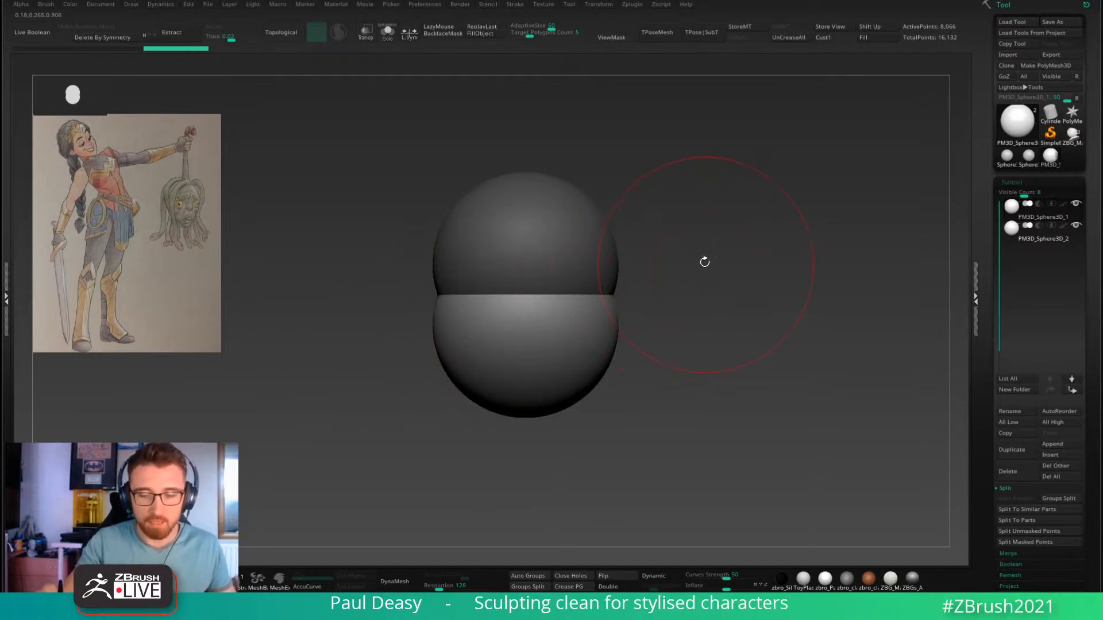
key(space)
click(705, 262)
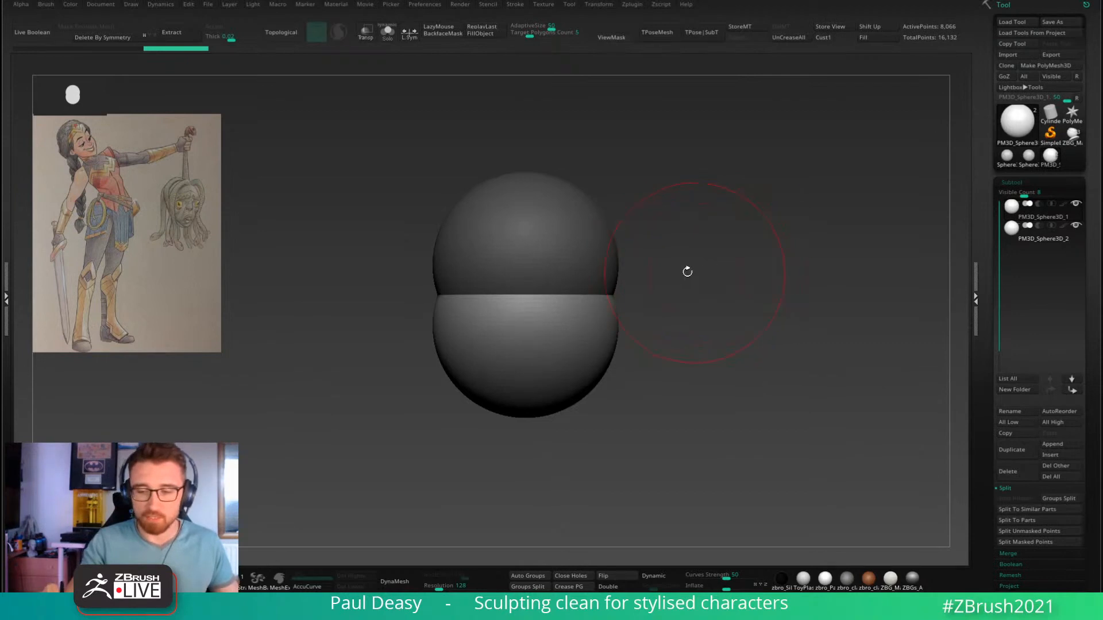
Step: Activate the upper sphere and nudge its side slightly inward with the Move brush, undoing the last stroke
alt+click(591, 250)
mouse_move(642, 256)
mouse_down()
mouse_move(614, 271)
mouse_move(639, 263)
mouse_move(625, 266)
mouse_up()
key(space)
click(622, 263)
key(space)
click(629, 262)
key(ctrl+z)
key(space)
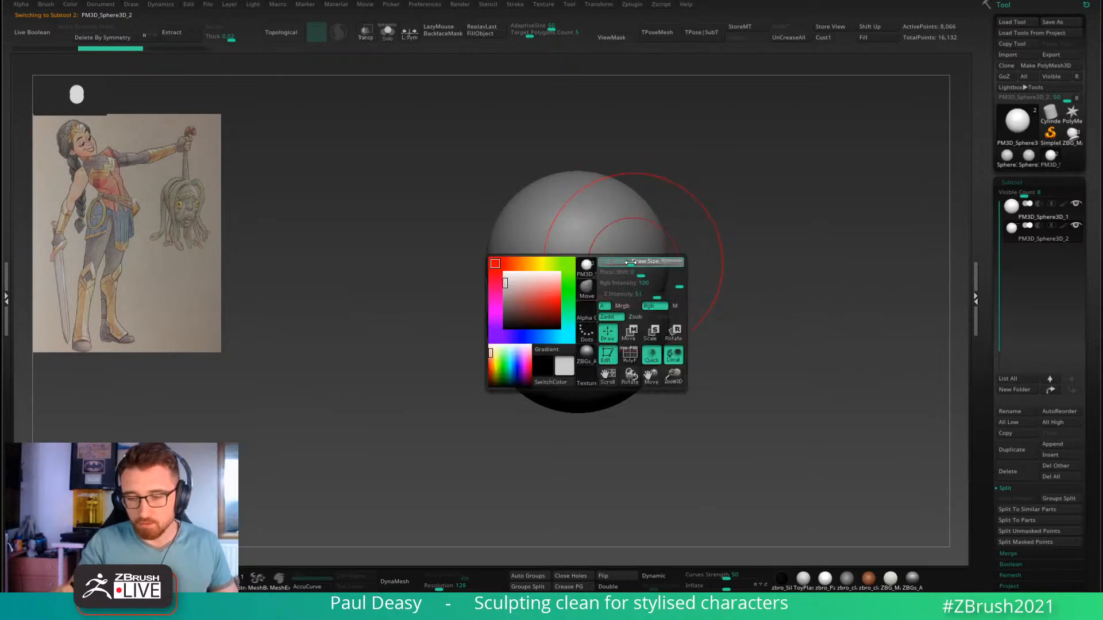
click(630, 263)
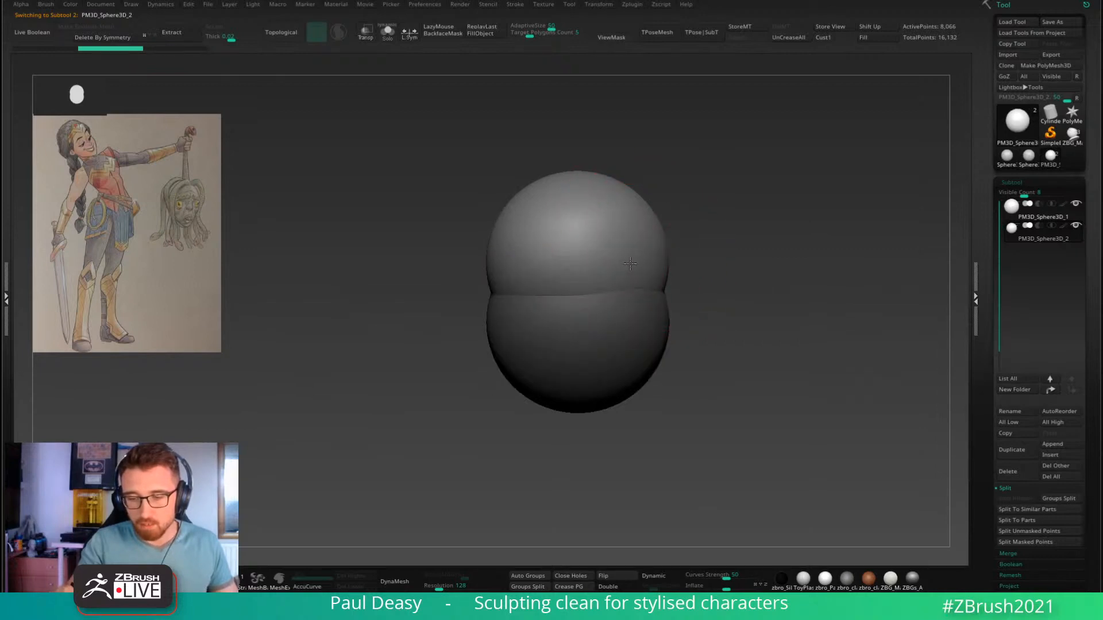
Step: Activate the lower sphere and push its back and underside inward with a large Move brush to form a tapered jaw
mouse_move(754, 296)
mouse_down()
mouse_move(726, 307)
mouse_move(710, 284)
mouse_move(618, 322)
mouse_up()
alt+click(697, 291)
key(space)
click(716, 302)
key(space)
click(656, 319)
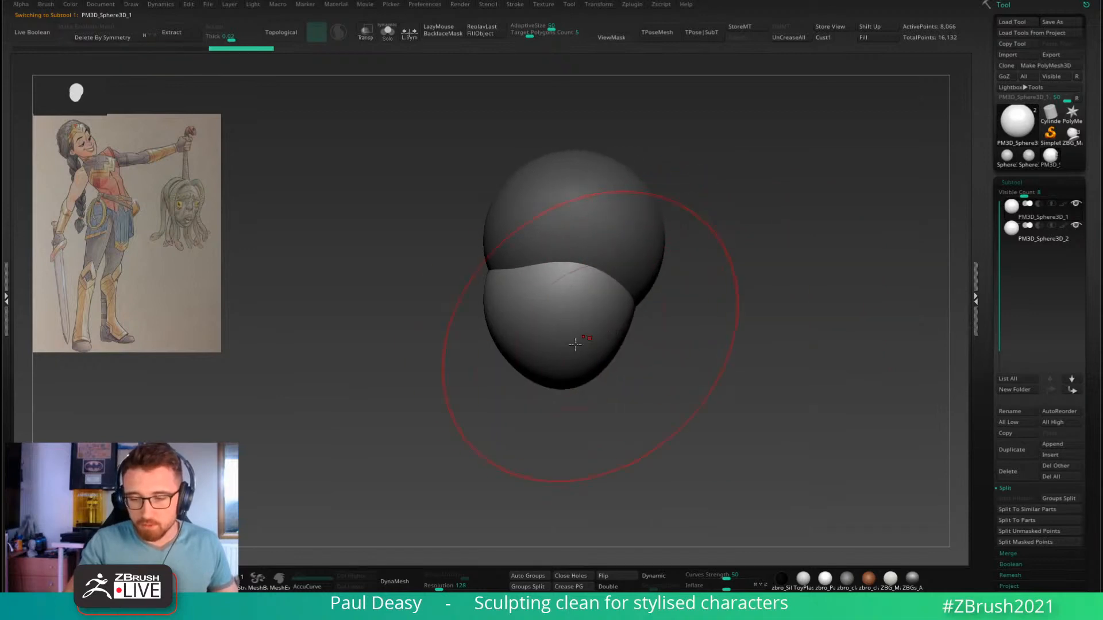
drag(564, 382, 530, 379)
Step: Activate the upper sphere and narrow the cranium with the Move brush to match the jaw's width from the front
mouse_move(647, 348)
mouse_down()
mouse_move(686, 342)
mouse_move(640, 306)
mouse_move(599, 317)
mouse_move(640, 298)
mouse_move(614, 295)
mouse_move(617, 272)
mouse_move(589, 268)
mouse_move(599, 231)
mouse_up()
alt+click(593, 272)
key(space)
alt+drag(673, 239, 671, 251)
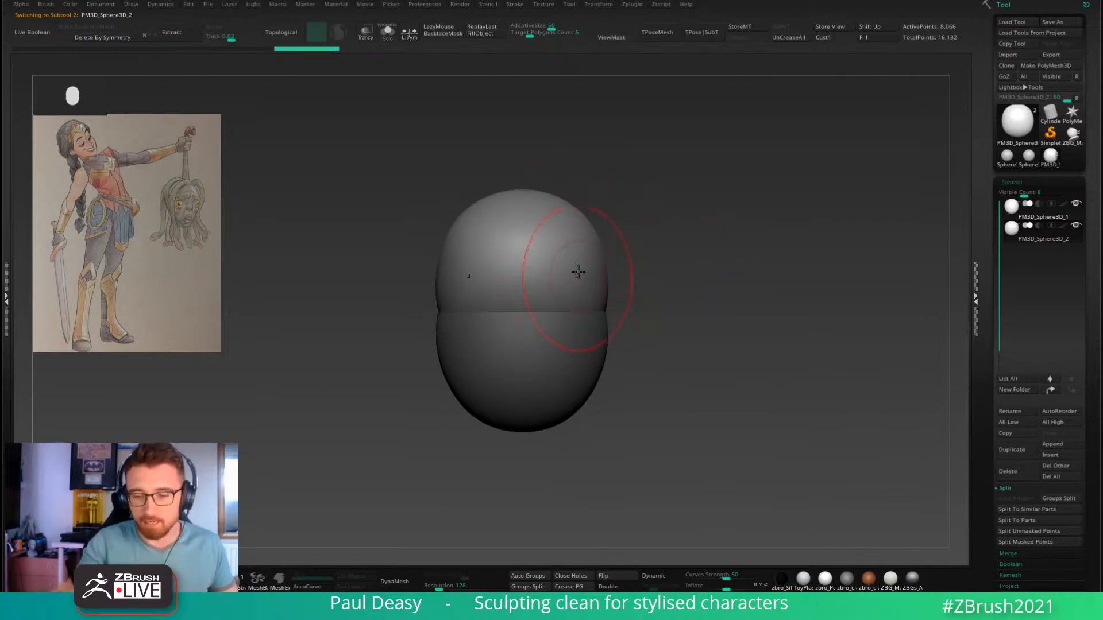
alt+drag(636, 281, 624, 246)
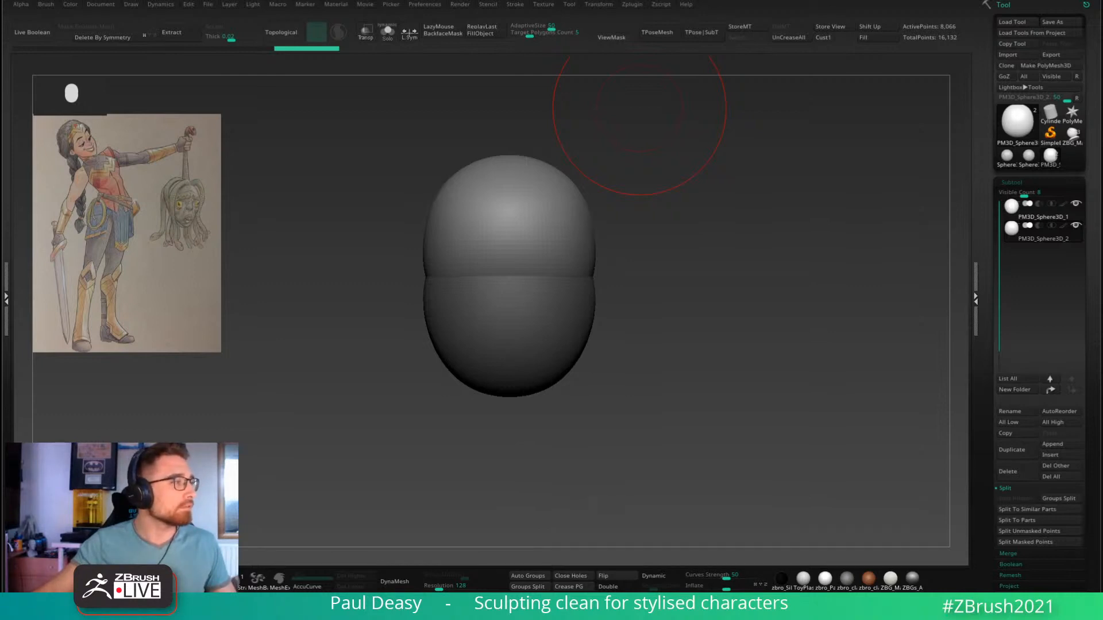
key(XF86AudioPlay)
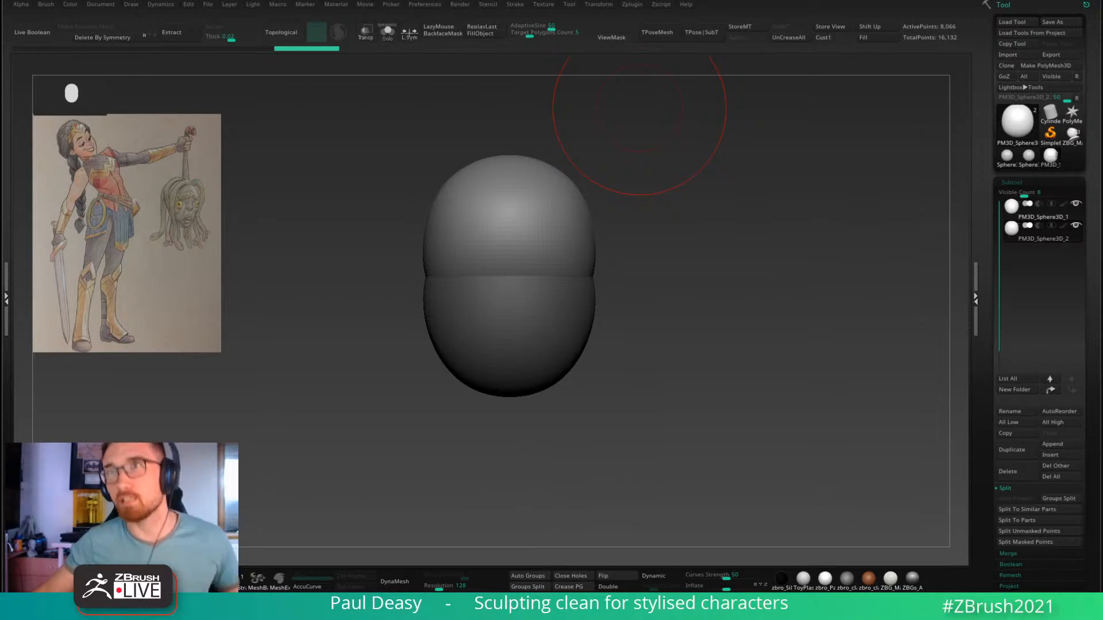
key(space)
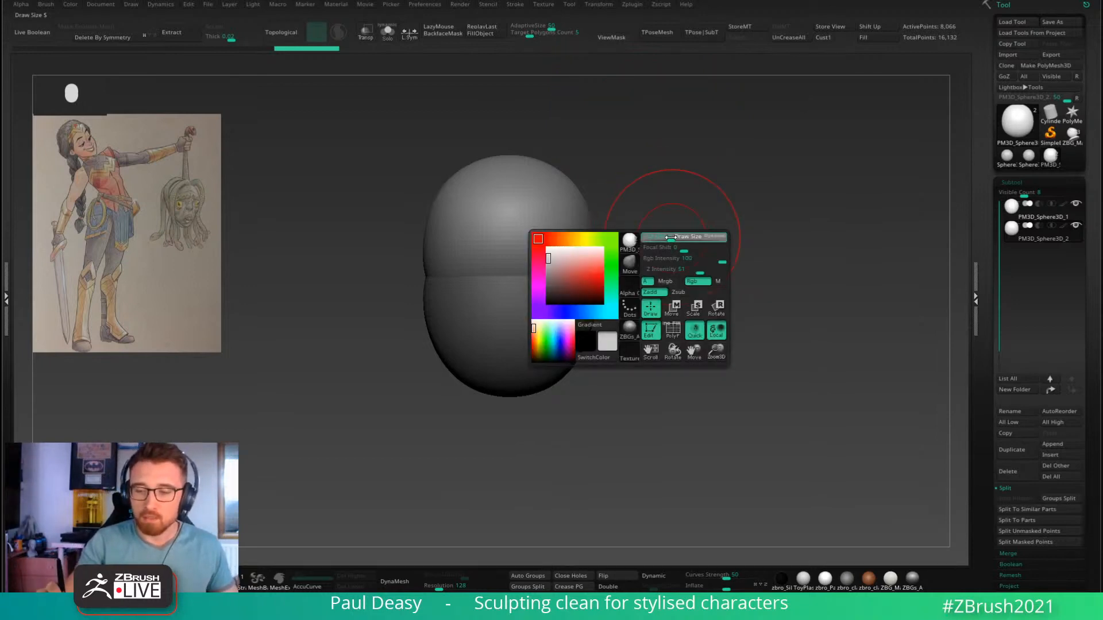
key(space)
shift+drag(731, 306, 739, 300)
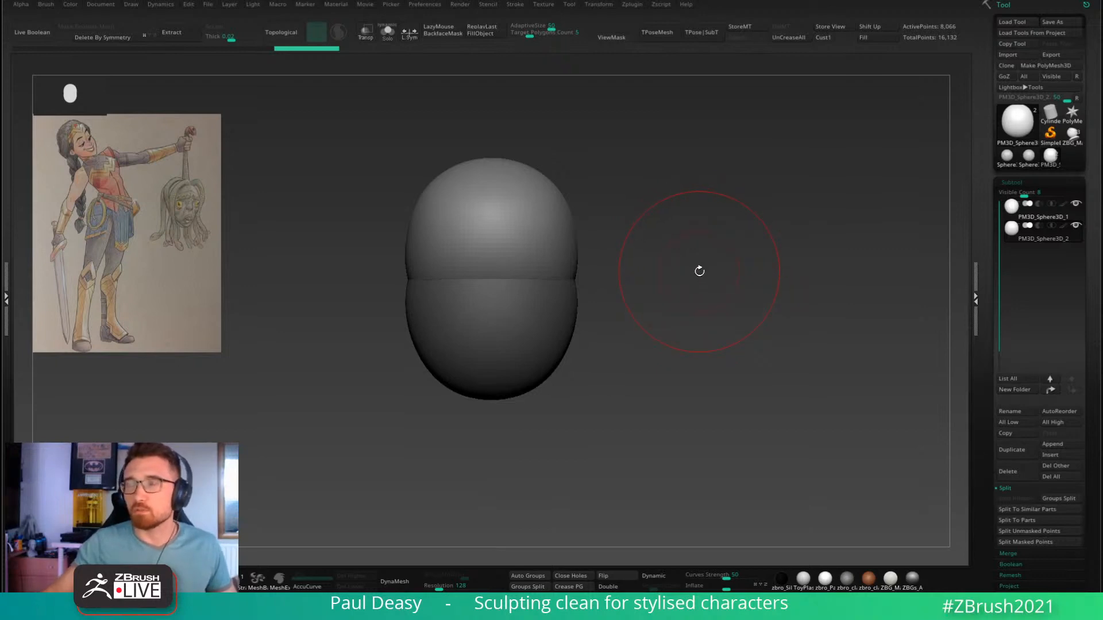
right_click(631, 199)
alt+right_drag(635, 209, 640, 224)
right_click(633, 224)
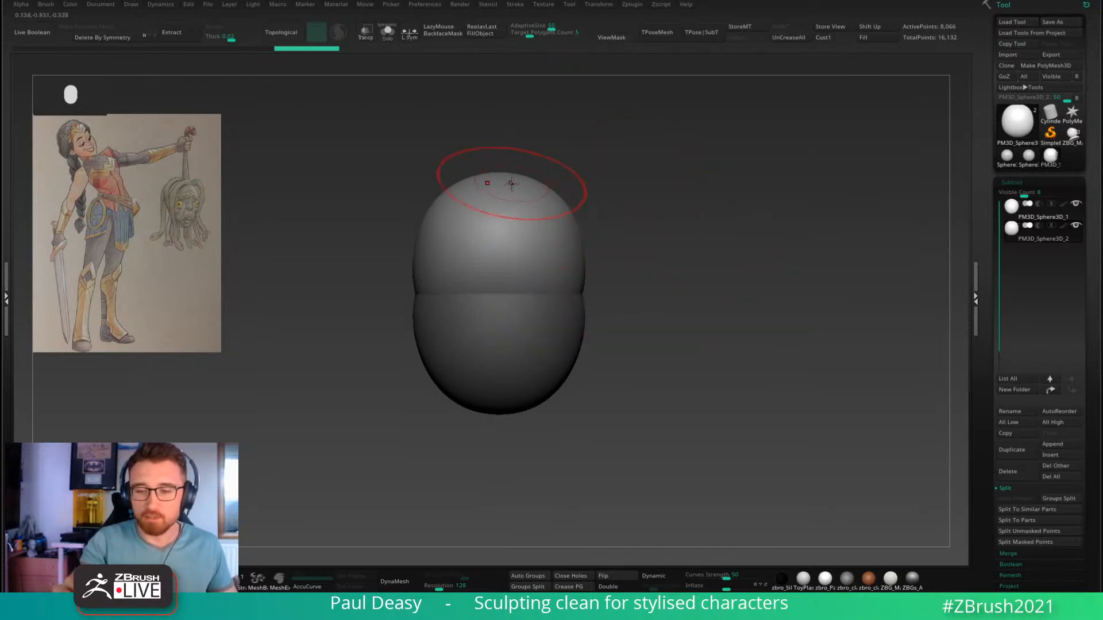
Step: Reshape the lower back of the cranium with the Move brush so it slopes smoothly into the jaw form
mouse_move(536, 193)
right_down()
mouse_move(669, 199)
mouse_move(664, 208)
right_up()
right_click(642, 254)
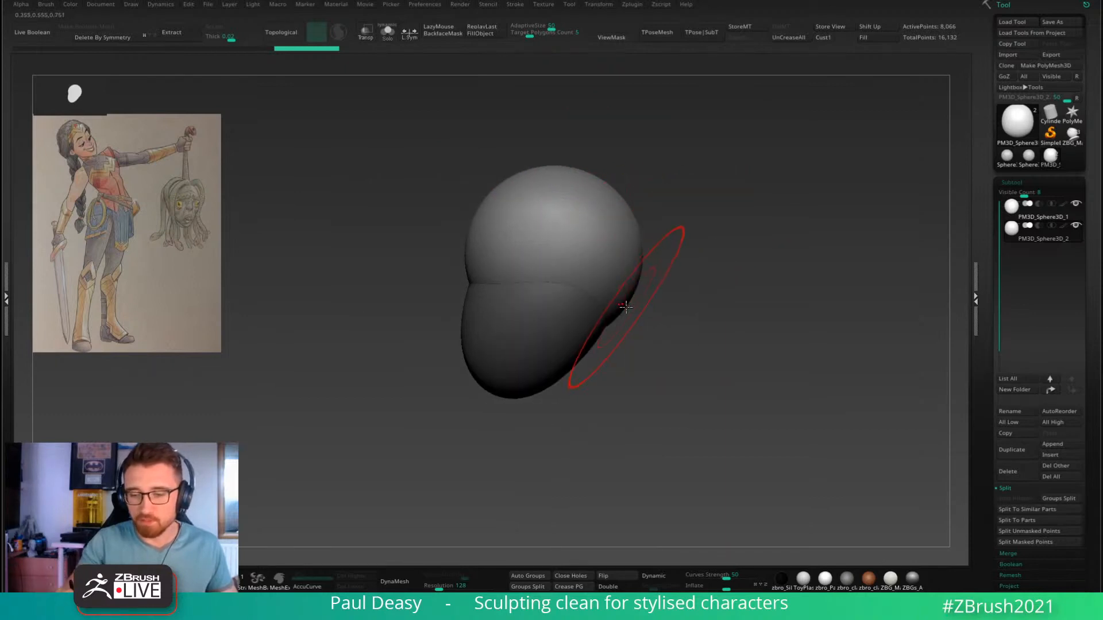
right_click(632, 298)
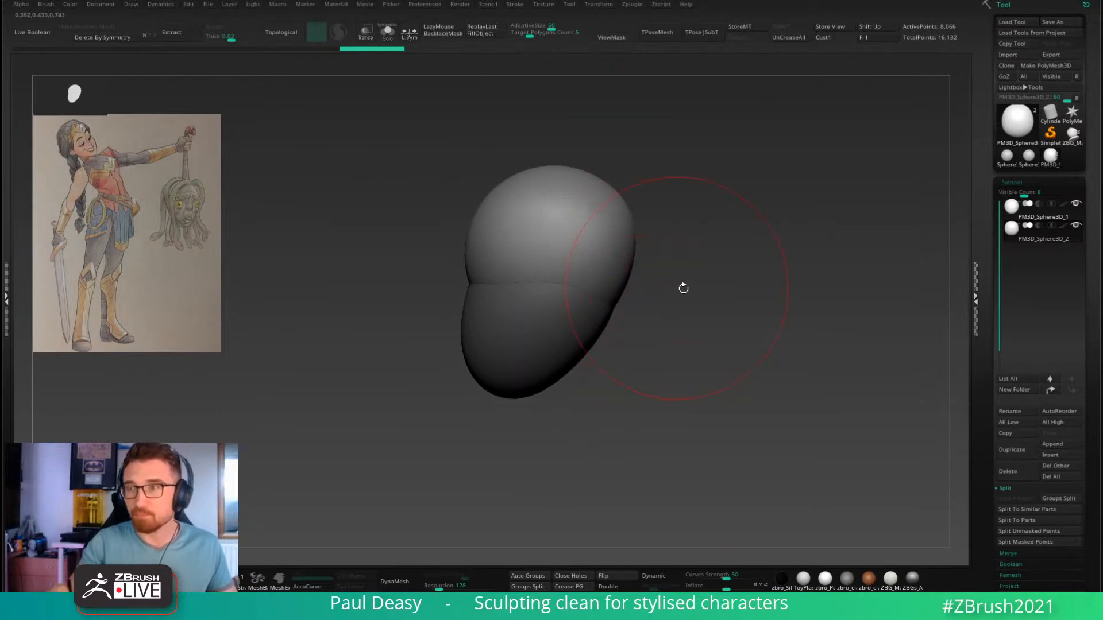
right_drag(682, 285, 660, 274)
right_click(600, 237)
drag(600, 236, 595, 229)
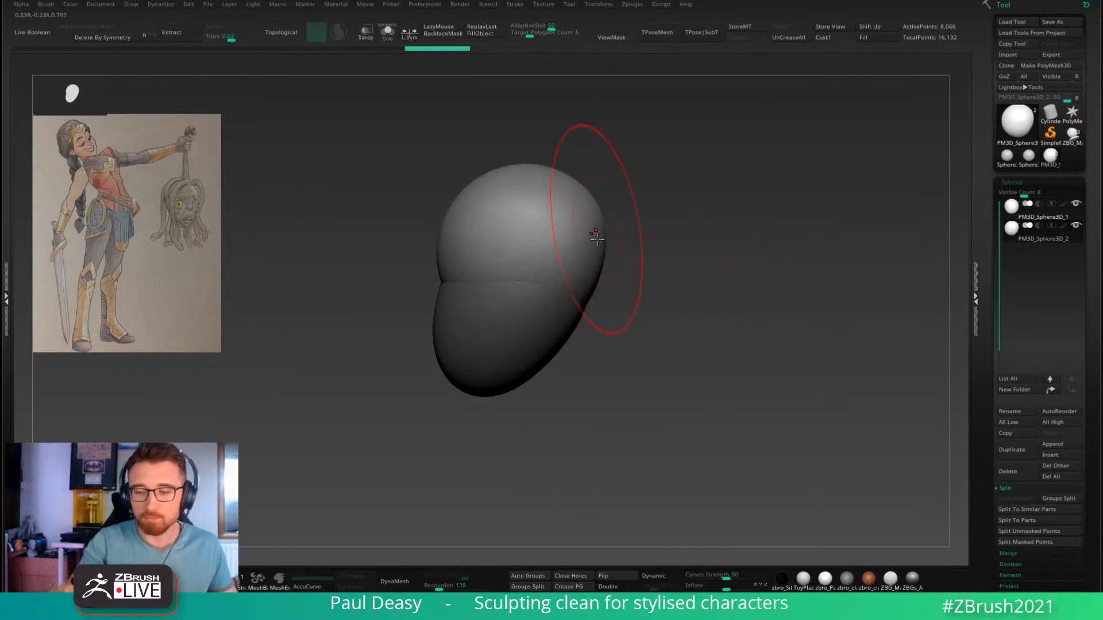
Step: Alternate between the lower and upper spheres with a resized Move brush, evening the transition where the jaw meets the cranium's back and sides
alt+click(585, 309)
mouse_move(592, 288)
mouse_down()
mouse_move(580, 277)
mouse_move(600, 277)
mouse_up()
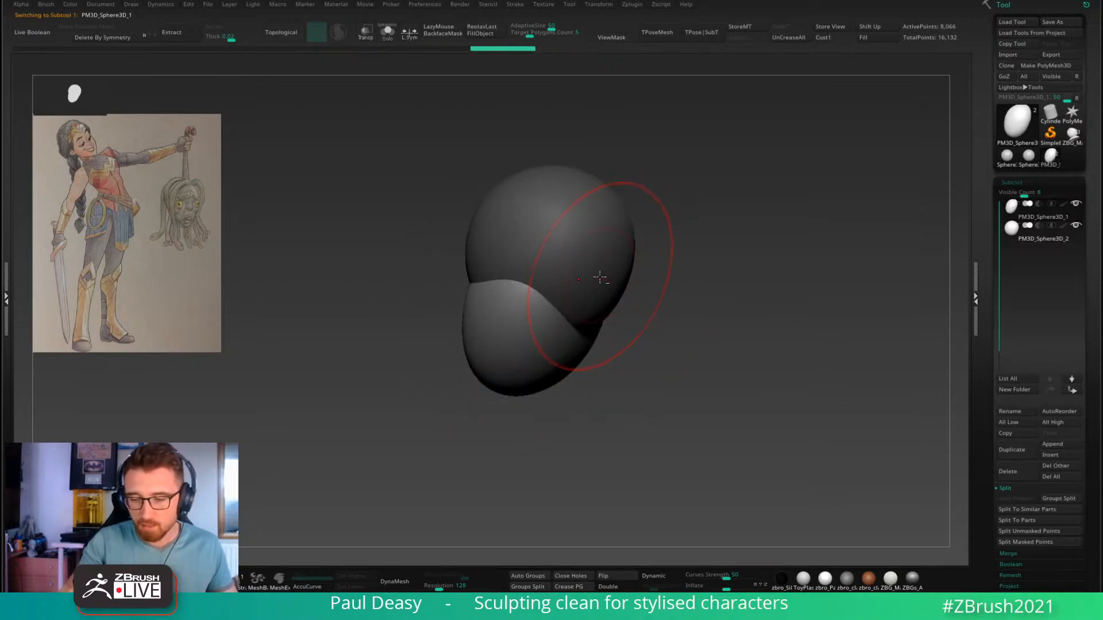
alt+click(600, 278)
mouse_move(584, 328)
mouse_down()
mouse_move(639, 310)
mouse_move(581, 293)
mouse_move(591, 293)
mouse_move(554, 321)
mouse_up()
alt+click(549, 296)
key(space)
mouse_move(594, 288)
alt+mouse_down()
mouse_move(602, 300)
mouse_move(564, 278)
mouse_move(606, 275)
mouse_move(597, 275)
alt+mouse_up()
alt+click(556, 261)
key(space)
key(space)
key(space)
drag(628, 260, 655, 258)
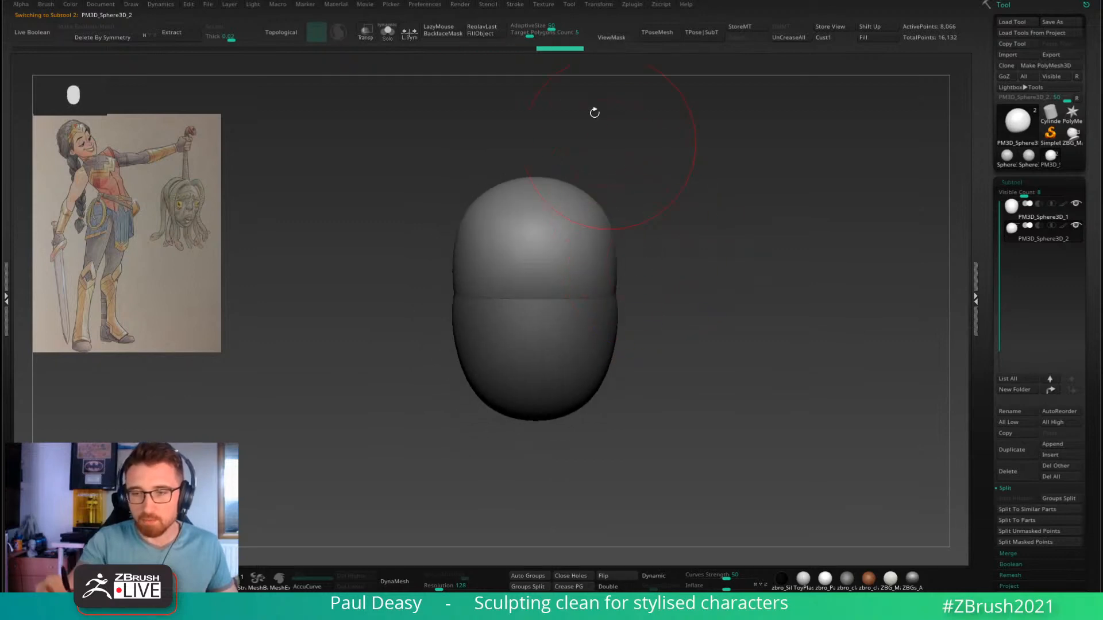
Step: ZRemesh the upper sphere with an adaptive size of 22 and a target polygon count of about 0.9
click(524, 33)
drag(549, 25, 530, 25)
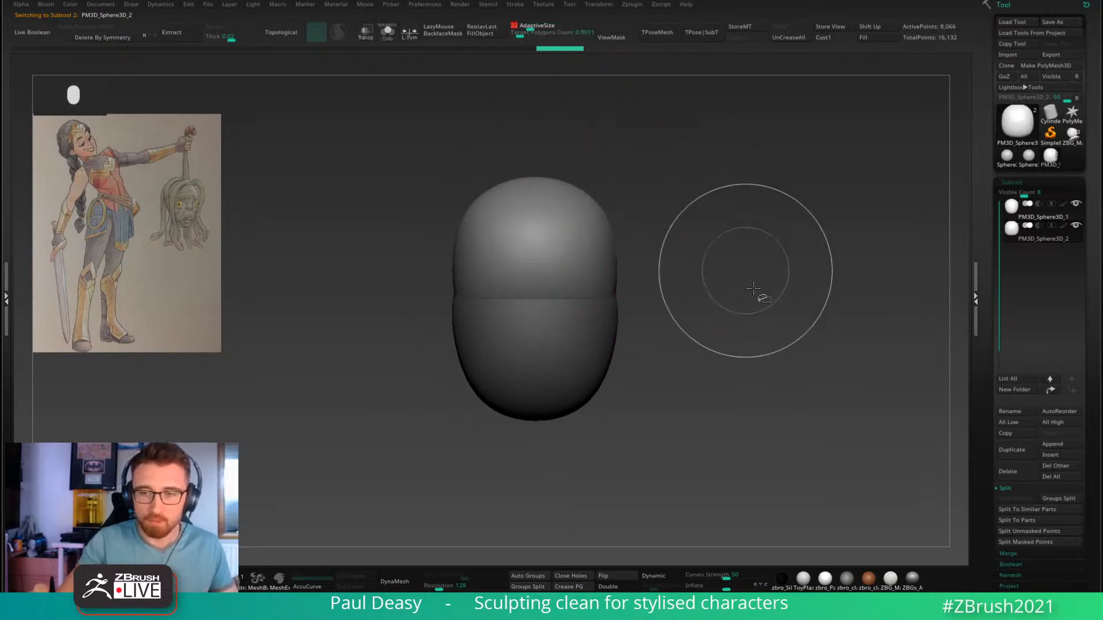
key(ctrl+r)
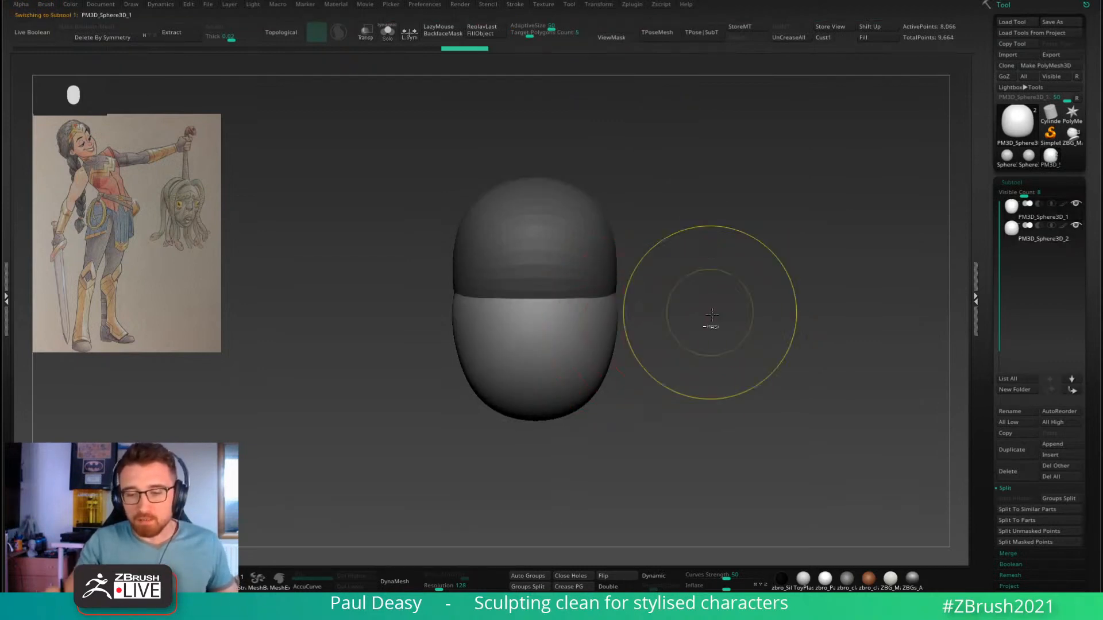
Step: ZRemesh the lower sphere, repeating it with the target polygon count lowered to about 0.55
key(ctrl+r)
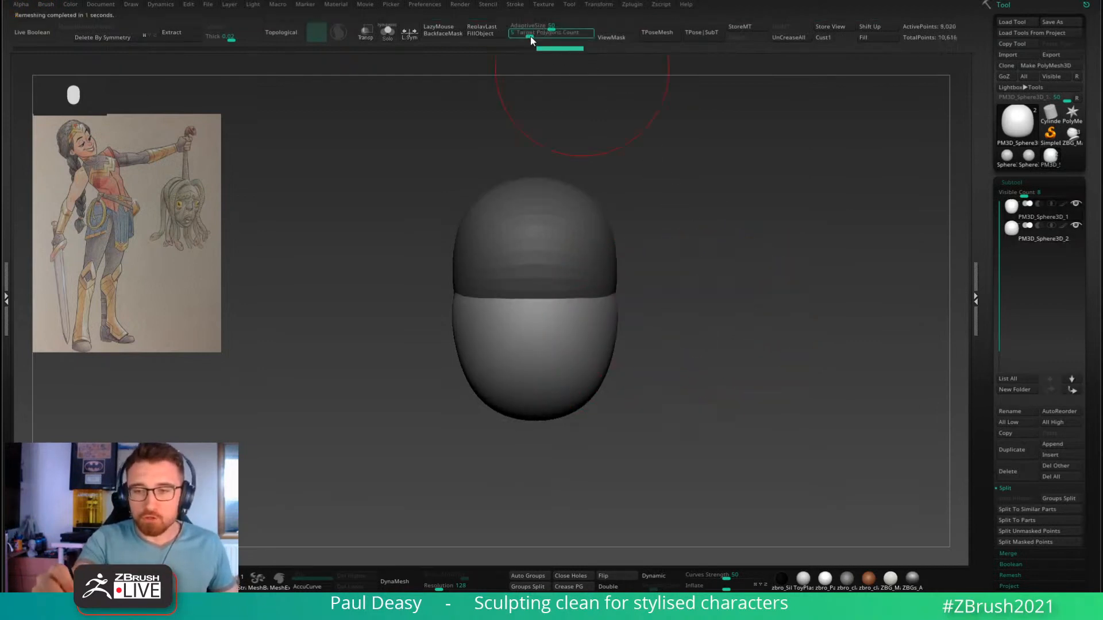
click(517, 35)
key(ctrl+r)
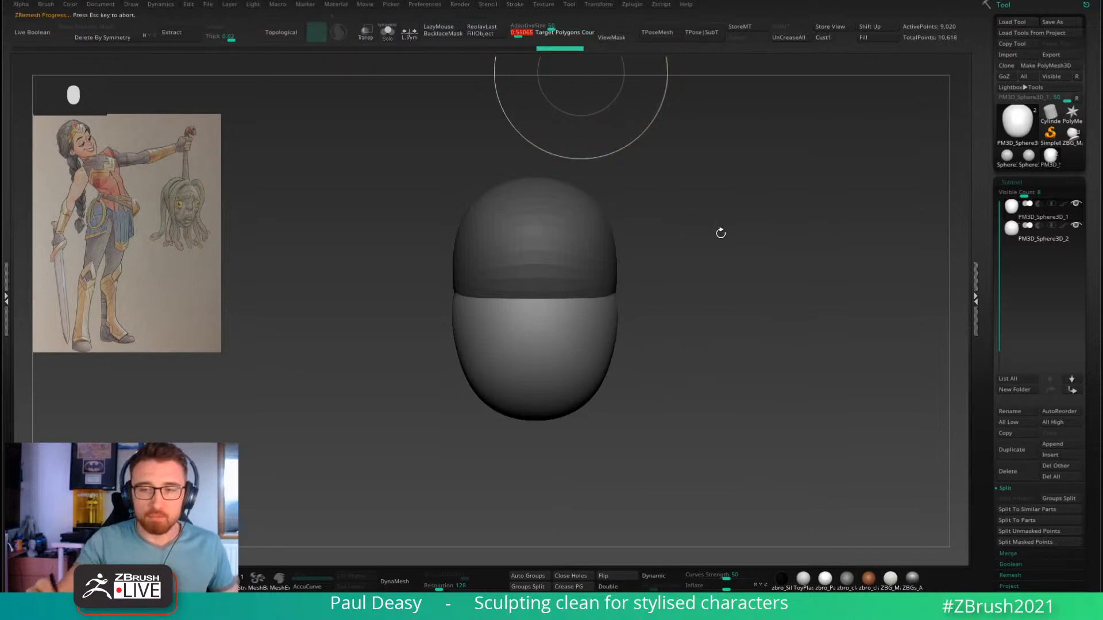
key(space)
drag(746, 294, 705, 291)
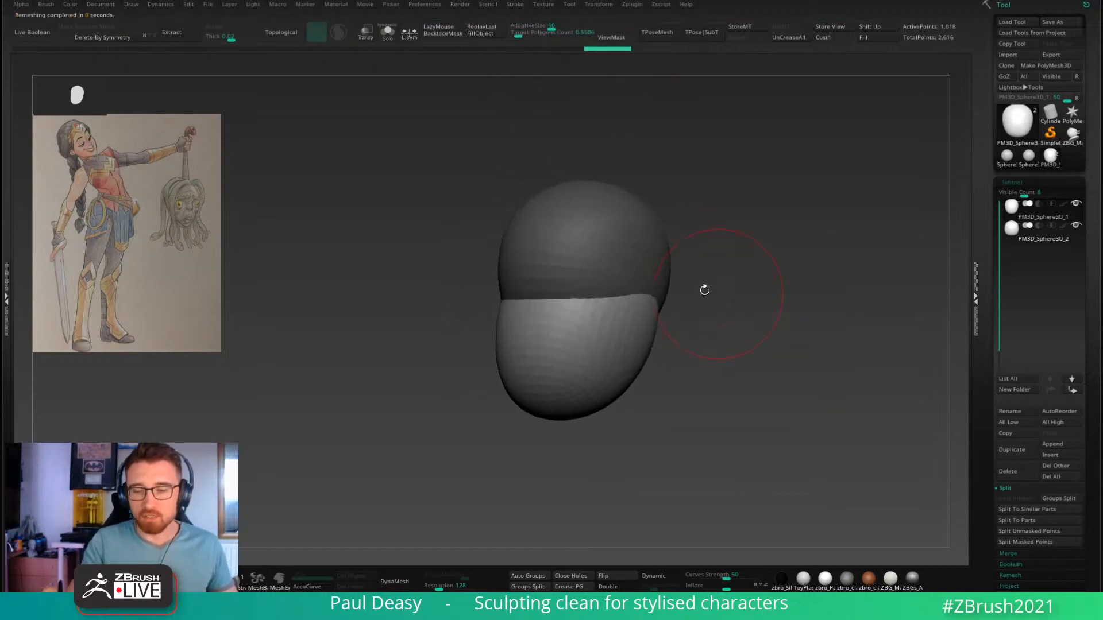
Step: Activate the upper sphere and ZRemesh it again with adaptive size 20 and a target polygon count of about 0.3
alt+click(644, 255)
click(517, 35)
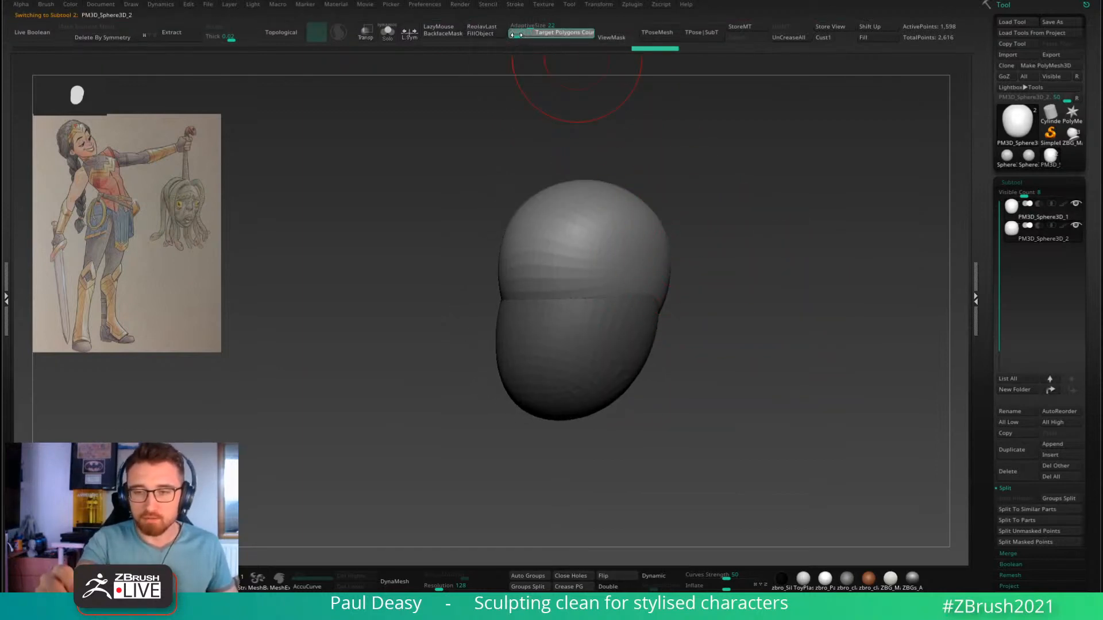
drag(531, 26, 528, 26)
key(ctrl+r)
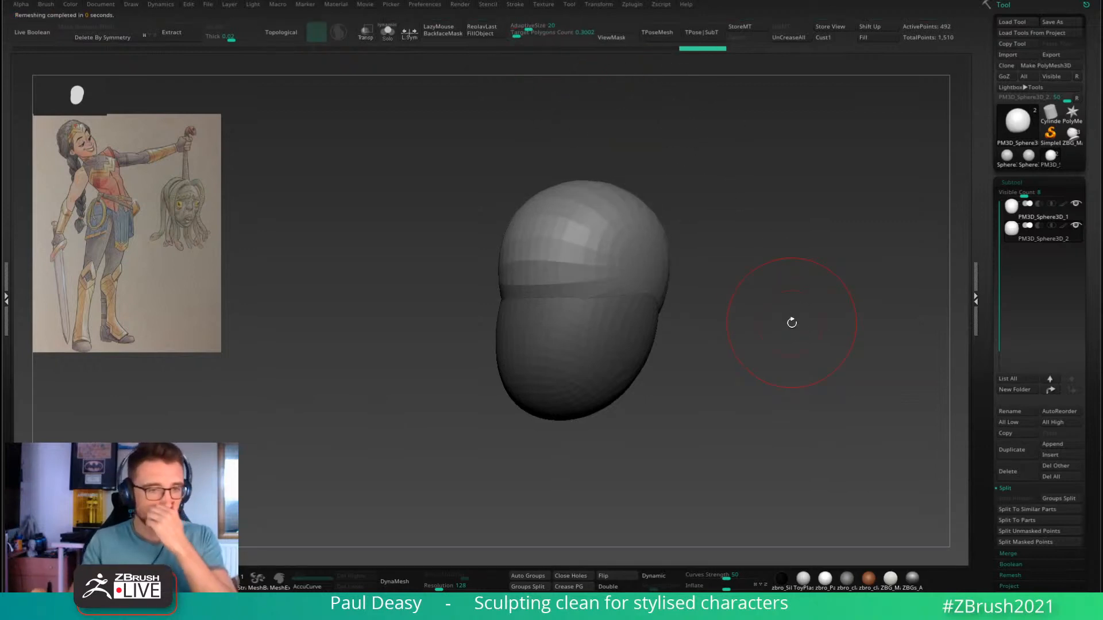
Step: Activate the lower sphere and try a Move brush stroke on the lower side of the jaw from the front, undoing it
alt+drag(720, 307, 716, 280)
alt+click(640, 301)
key(space)
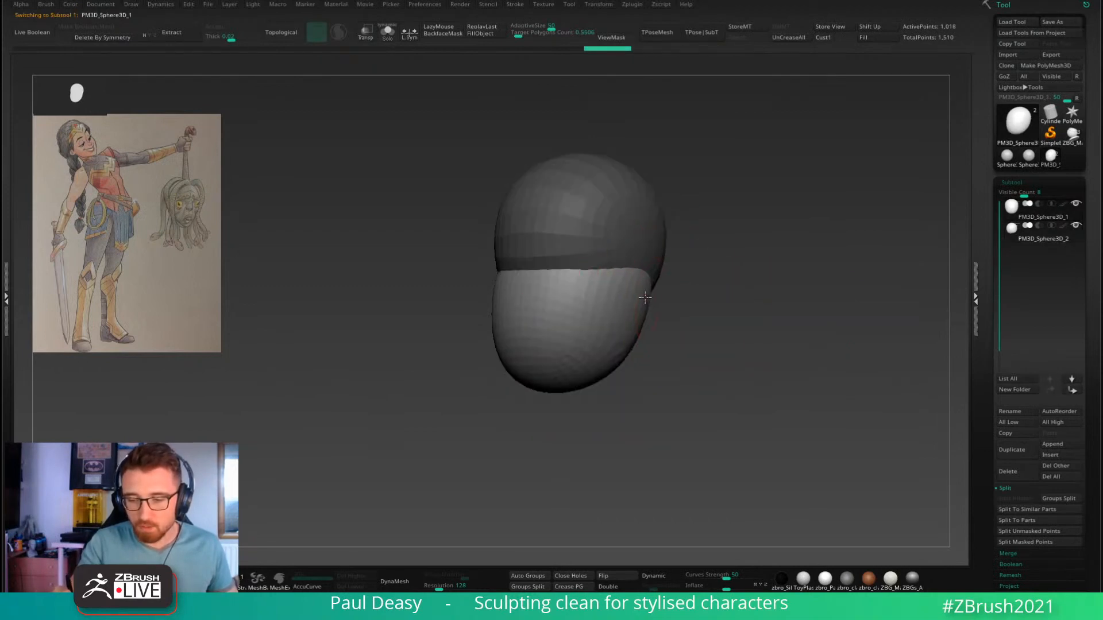
key(space)
drag(684, 313, 632, 343)
key(space)
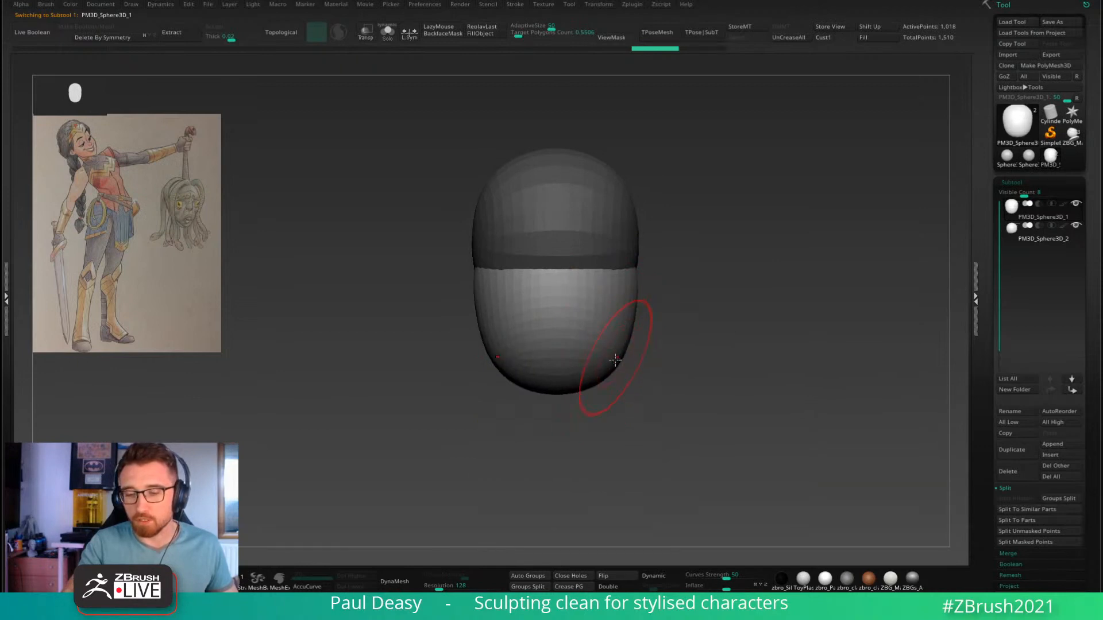
key(ctrl+z)
Step: Push the jaw's underside upward from the side with the Move brush to form a flatter jawline sloping from chin to back
key(space)
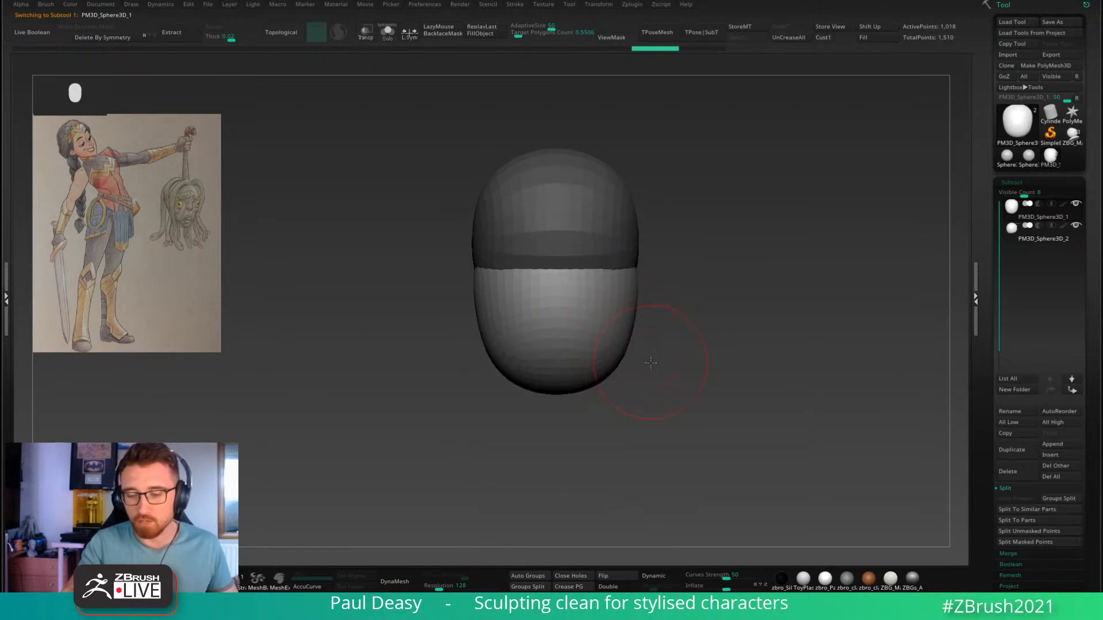
mouse_move(718, 347)
mouse_down()
mouse_move(676, 328)
mouse_move(660, 350)
mouse_up()
key(space)
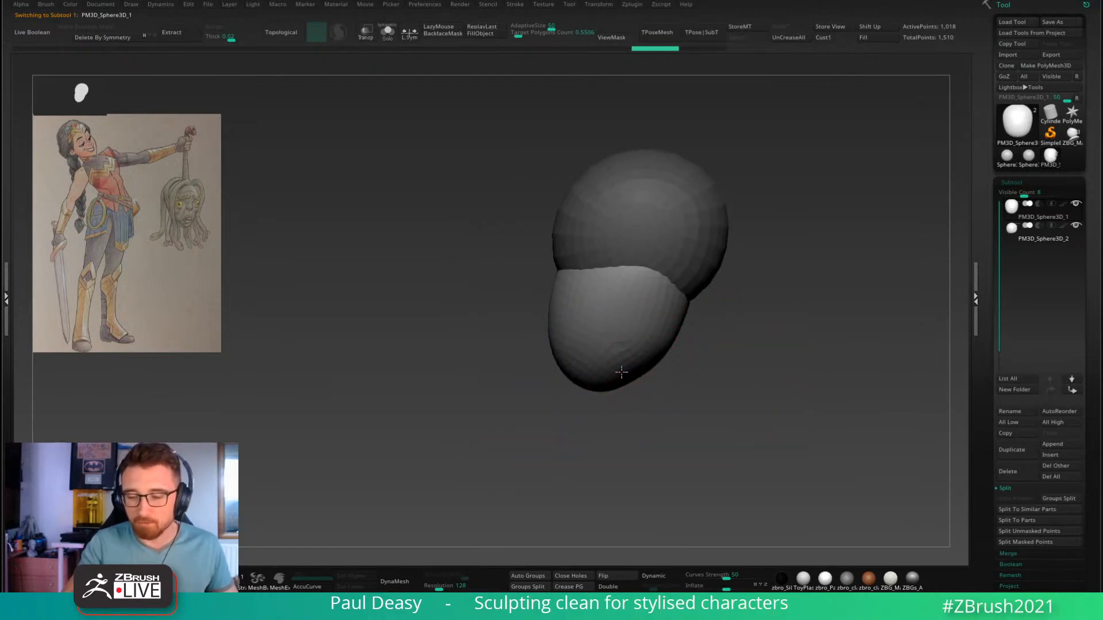
key(space)
mouse_move(641, 377)
mouse_down()
mouse_move(618, 354)
mouse_move(659, 347)
mouse_up()
key(space)
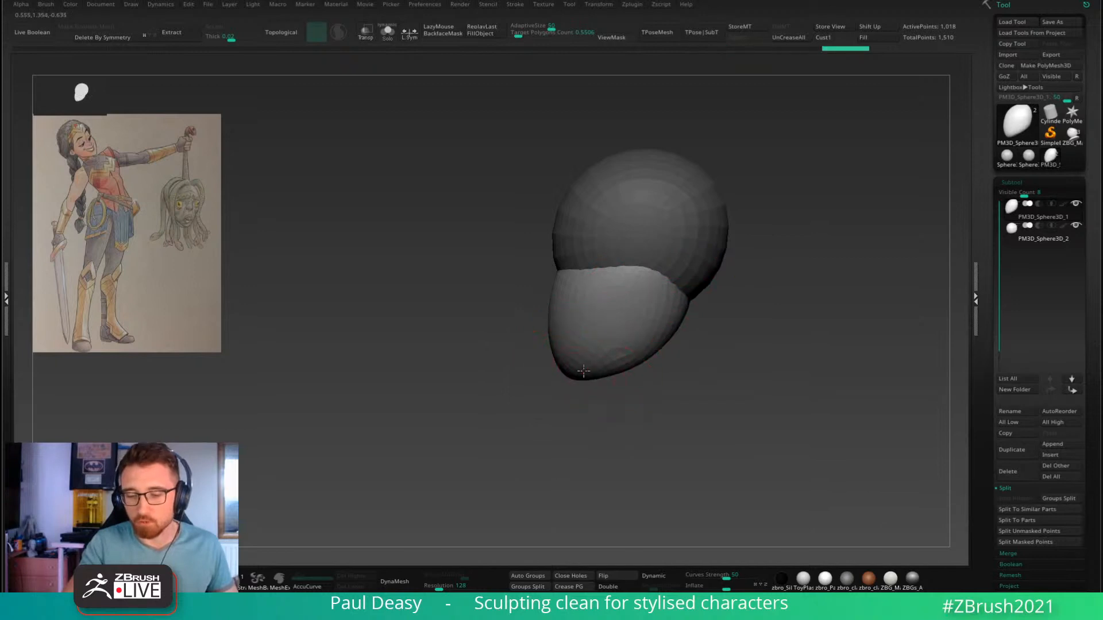
drag(584, 391, 623, 379)
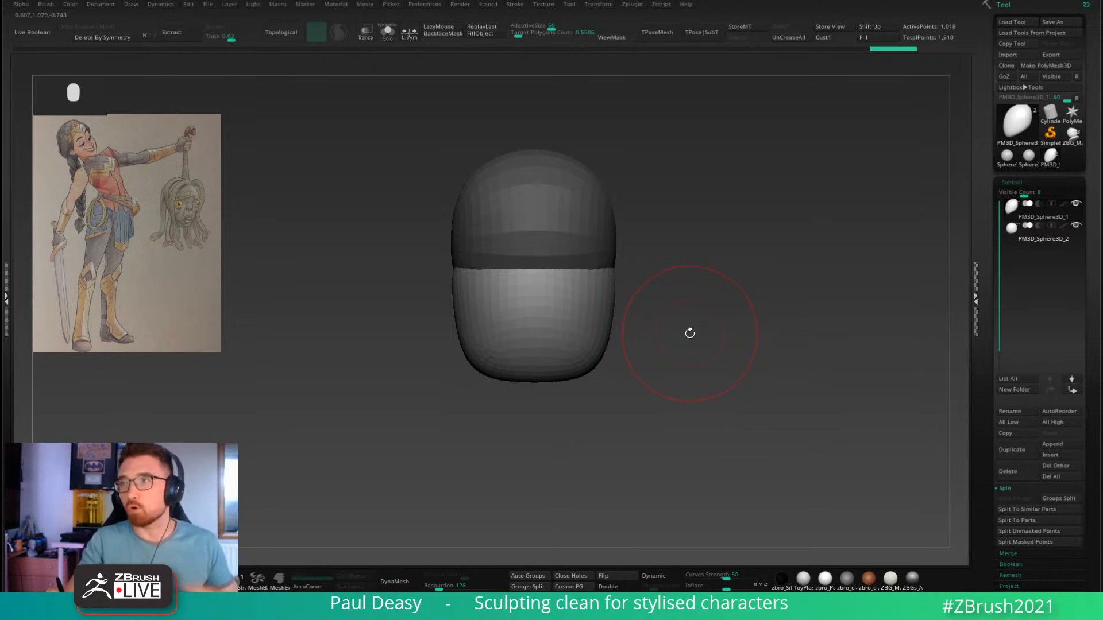
Step: Push the squared lower corners of the jaw inward from the front with the Move brush to taper them toward the chin
mouse_move(598, 365)
mouse_down()
mouse_move(643, 357)
mouse_move(583, 330)
mouse_move(660, 345)
mouse_move(651, 334)
mouse_move(674, 315)
mouse_move(656, 354)
mouse_move(591, 346)
mouse_move(559, 361)
mouse_up()
key(space)
key(space)
key(space)
key(space)
key(space)
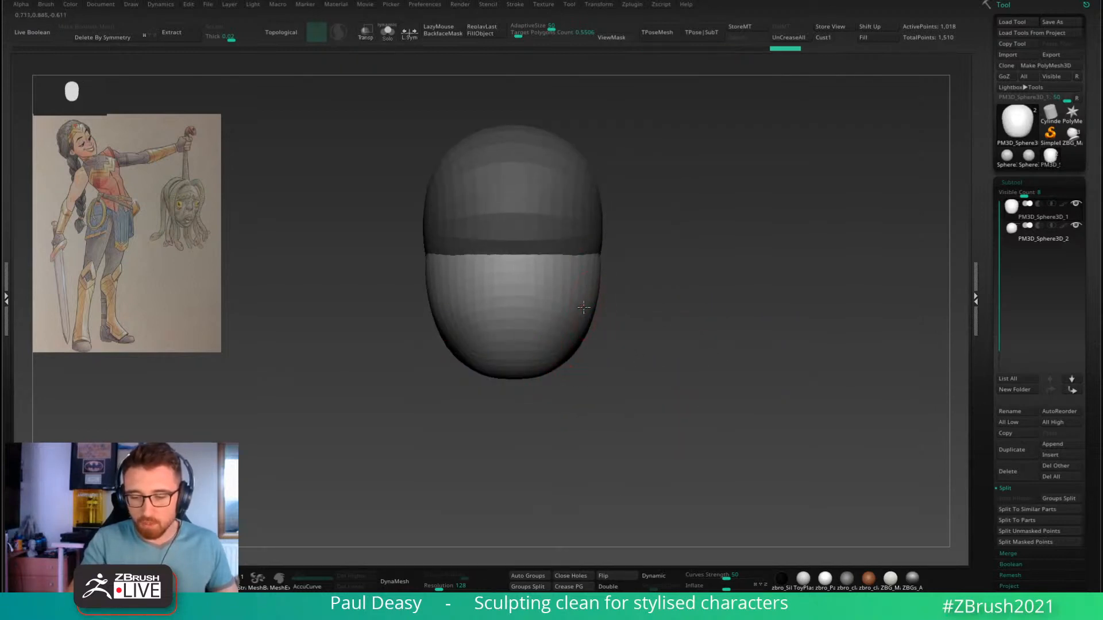
Step: Refine the jaw's sides and raise the centre of its front upper edge with the Move brush, undoing the first stroke
mouse_move(586, 309)
mouse_down()
mouse_move(580, 322)
mouse_move(588, 264)
mouse_move(636, 293)
mouse_move(591, 265)
mouse_move(552, 263)
mouse_move(566, 271)
mouse_up()
key(ctrl+z)
key(space)
key(space)
click(660, 294)
key(space)
click(591, 286)
drag(563, 328, 566, 313)
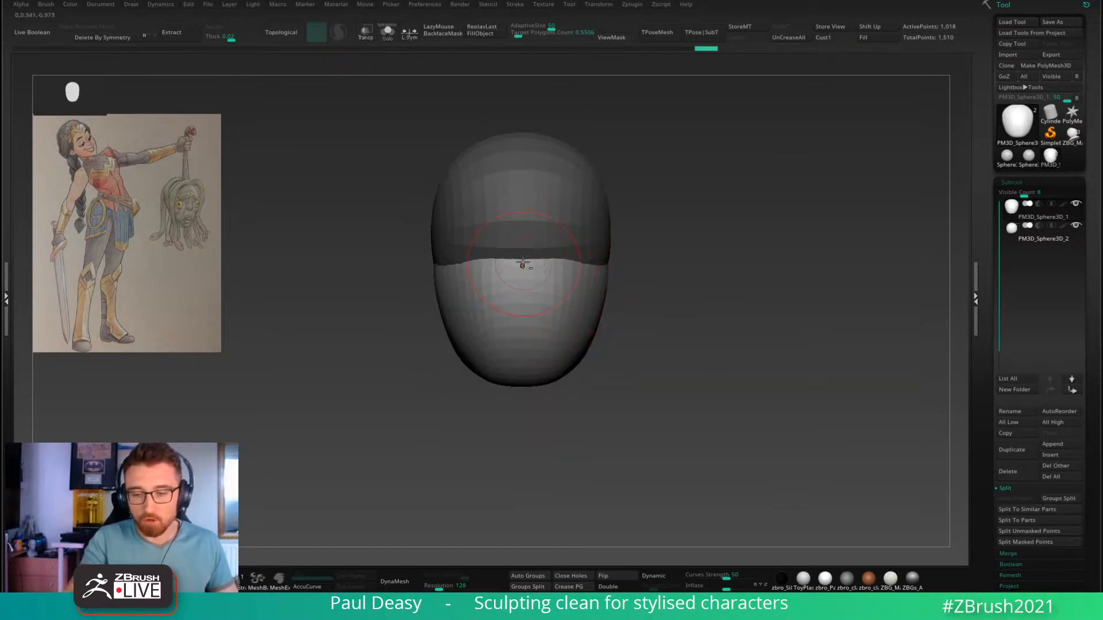
alt+drag(522, 264, 524, 264)
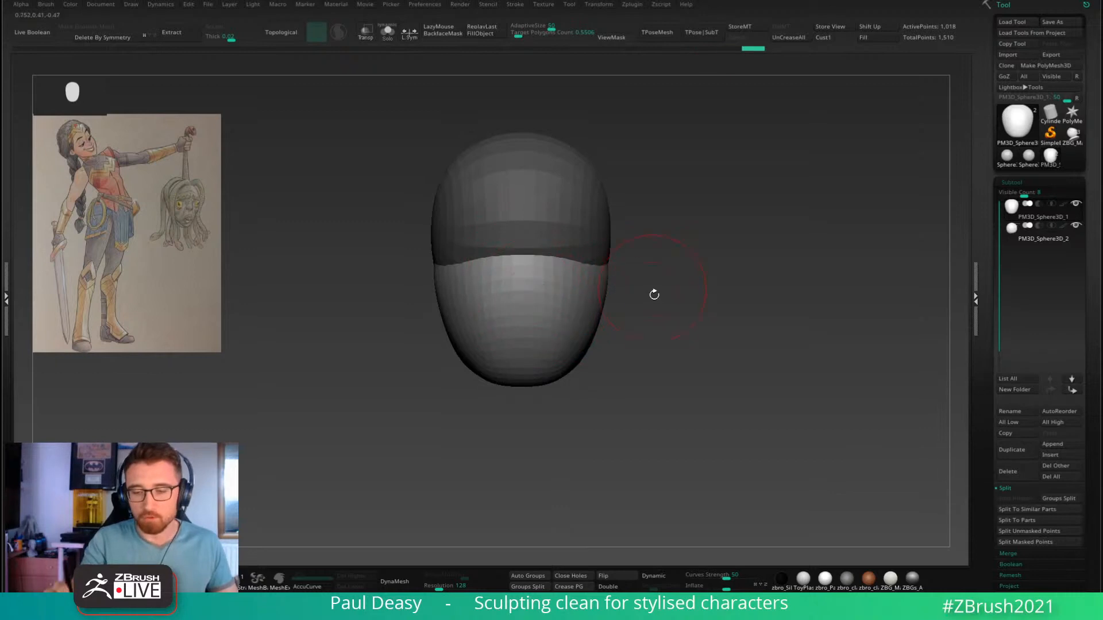
Step: Pull the jaw's upper sides outward with the Move brush so they overlap the cranium's lower edge at cheek level
drag(653, 296, 647, 320)
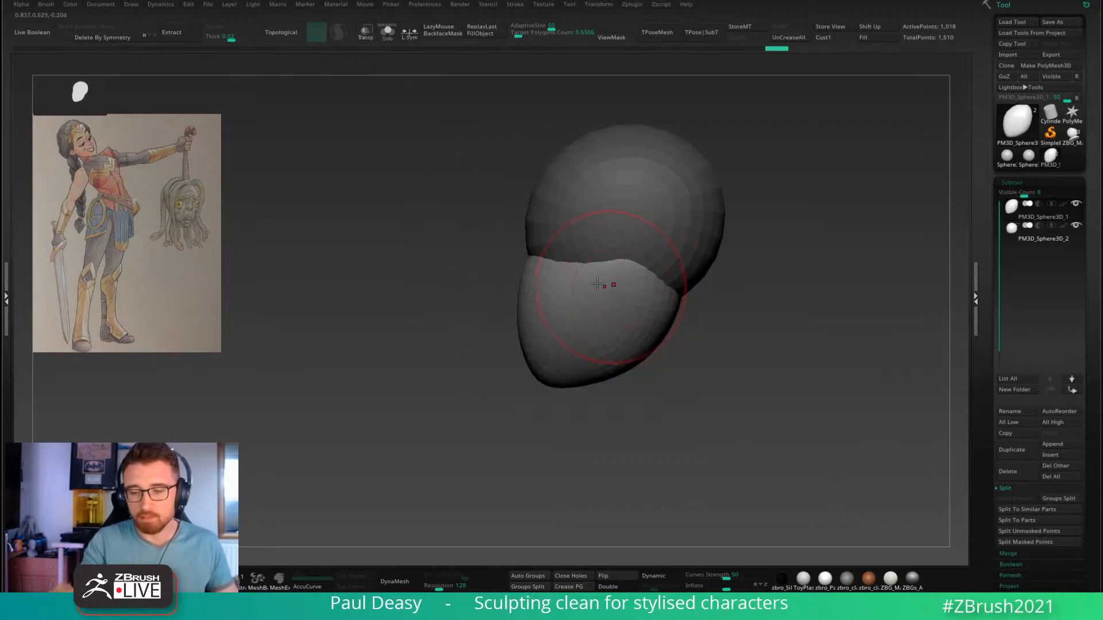
right_drag(601, 303, 731, 331)
key(space)
drag(584, 276, 595, 269)
key(space)
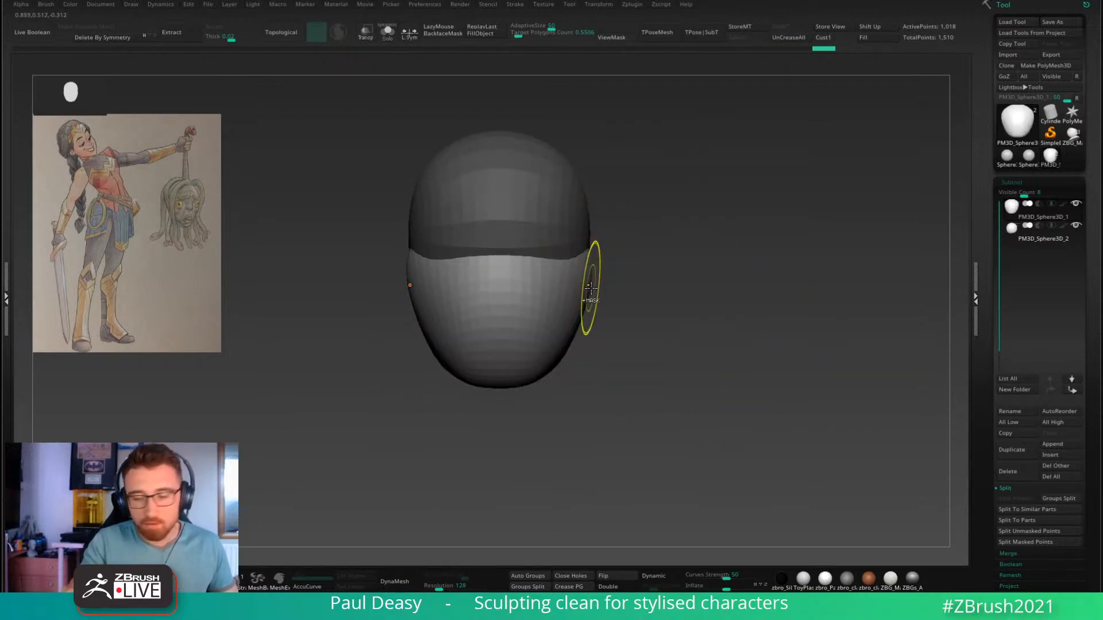
right_drag(578, 288, 576, 344)
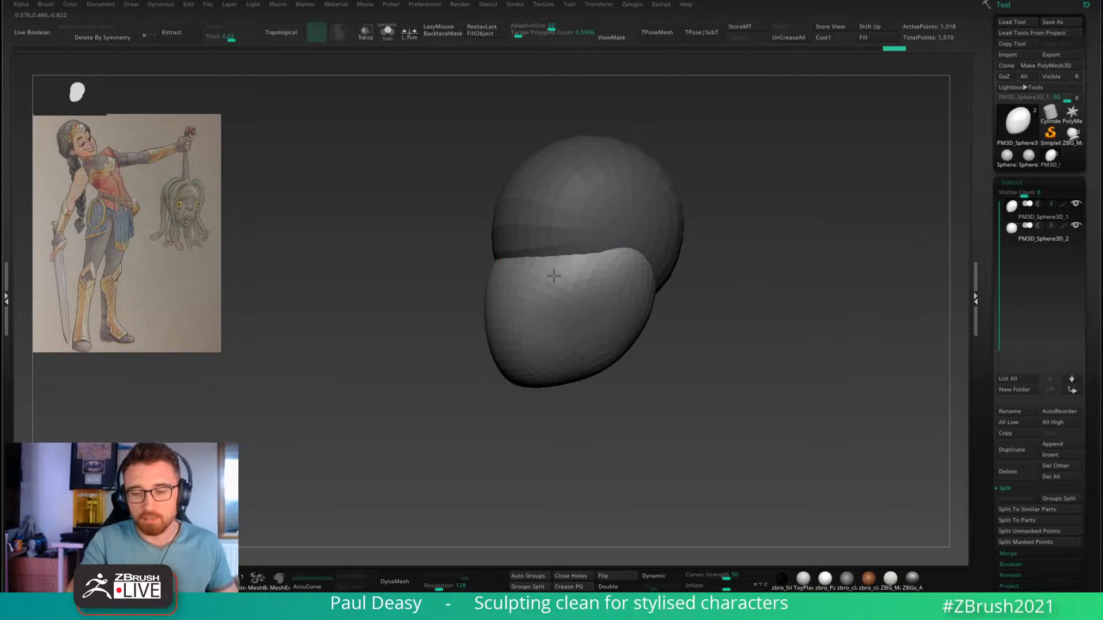
Step: Reshape the front of the lower sphere with the Move brush and narrow its bottom into a tapered chin
drag(558, 320, 555, 319)
right_drag(524, 296, 507, 306)
drag(504, 322, 508, 328)
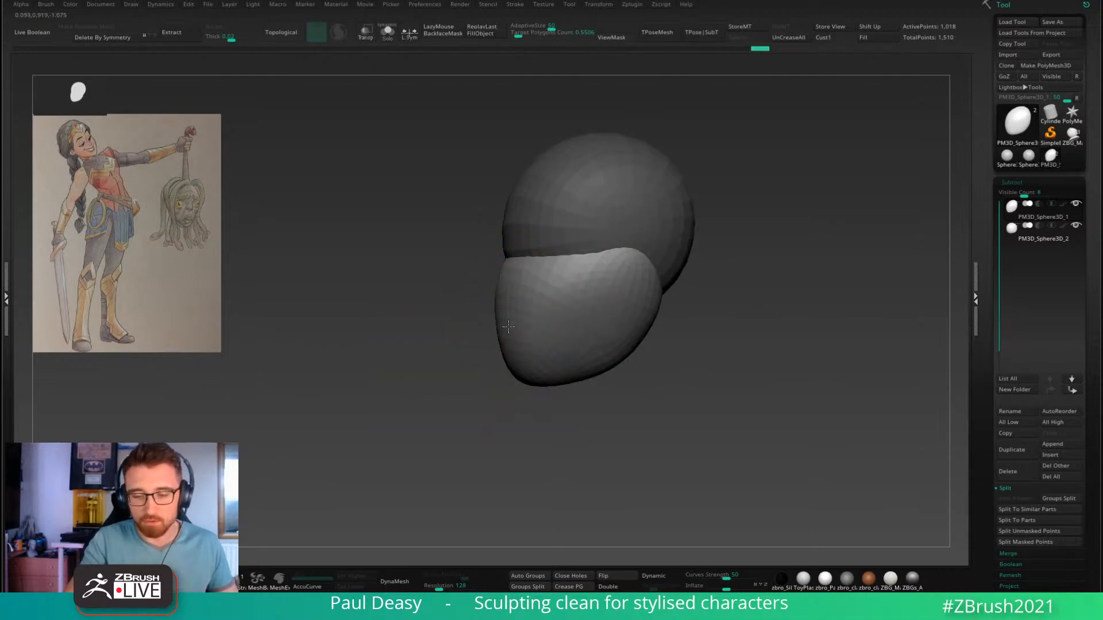
mouse_move(511, 333)
right_down()
mouse_move(670, 385)
mouse_move(603, 416)
mouse_move(647, 374)
right_up()
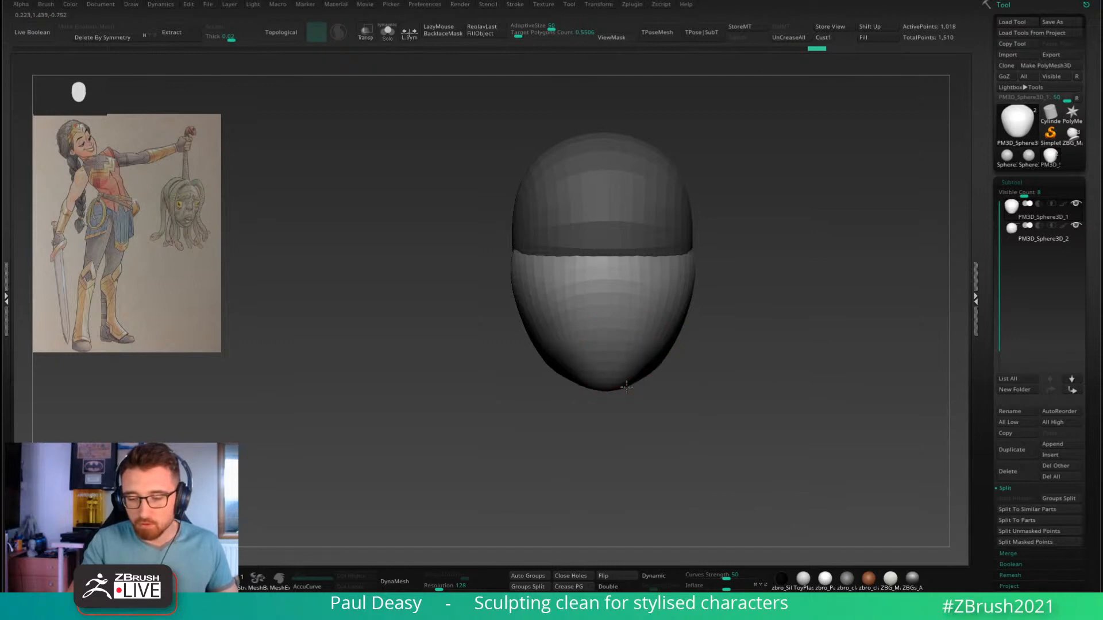
key(space)
drag(672, 417, 657, 416)
key(space)
Step: Push the jaw's rear corner inward and up toward the cranium with the Move brush, and smooth its upper rear edge
mouse_move(694, 379)
alt+right_down()
mouse_move(653, 379)
mouse_move(649, 352)
mouse_move(664, 348)
alt+right_up()
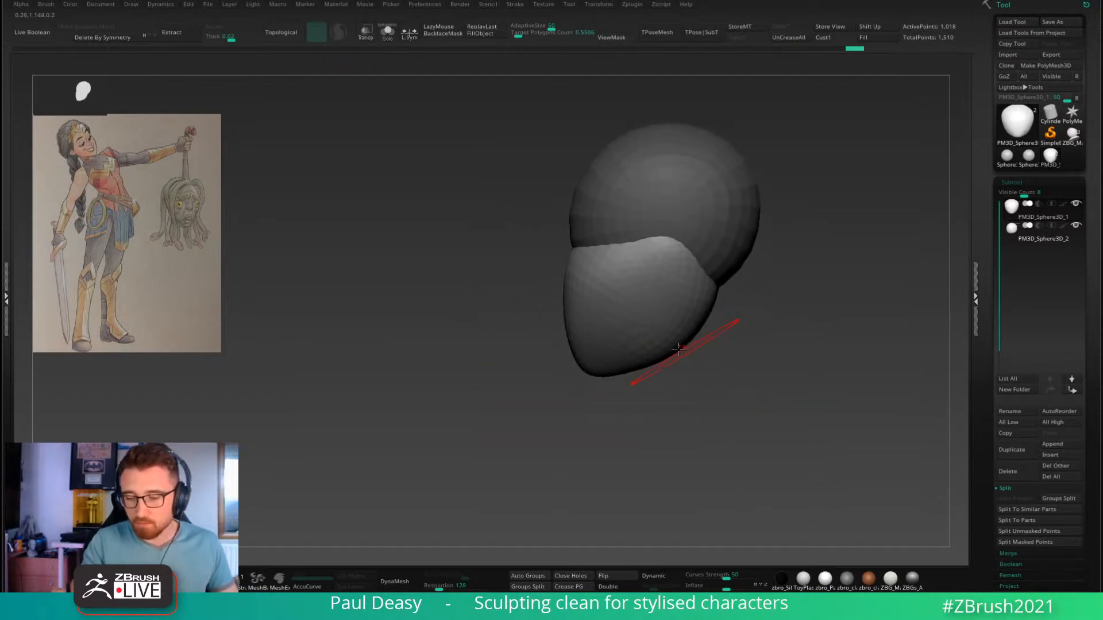
drag(711, 305, 705, 295)
right_drag(749, 310, 710, 308)
drag(727, 315, 717, 303)
right_drag(705, 297, 719, 295)
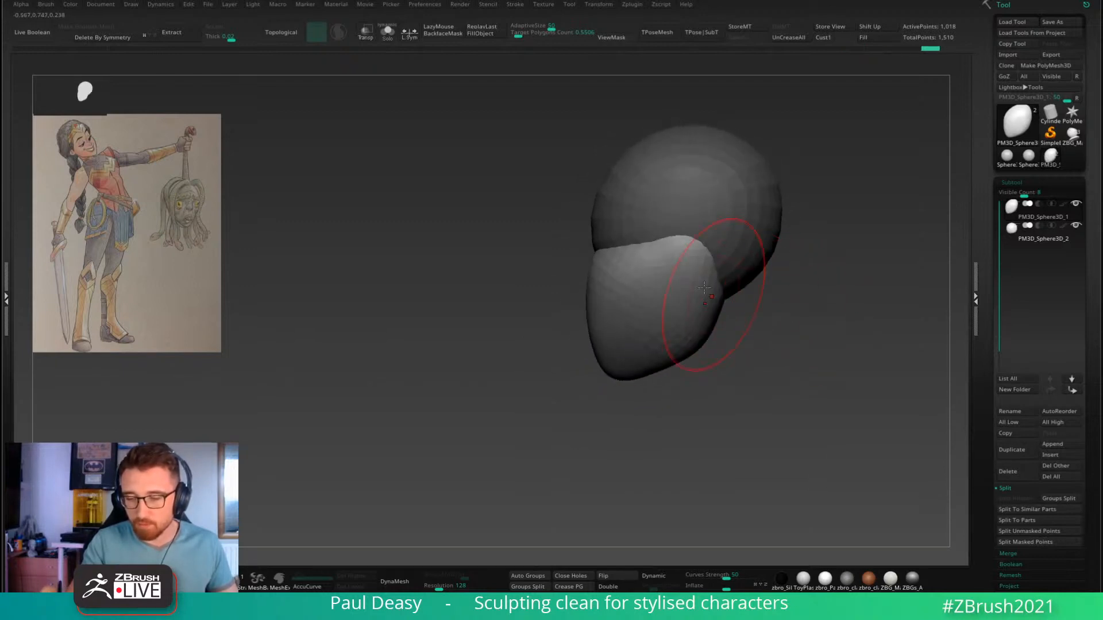
shift+drag(681, 258, 670, 253)
Step: Round off the jaw's upper rear corner below the temple with the Move brush and smooth the side surface there
right_drag(753, 296, 794, 302)
key(space)
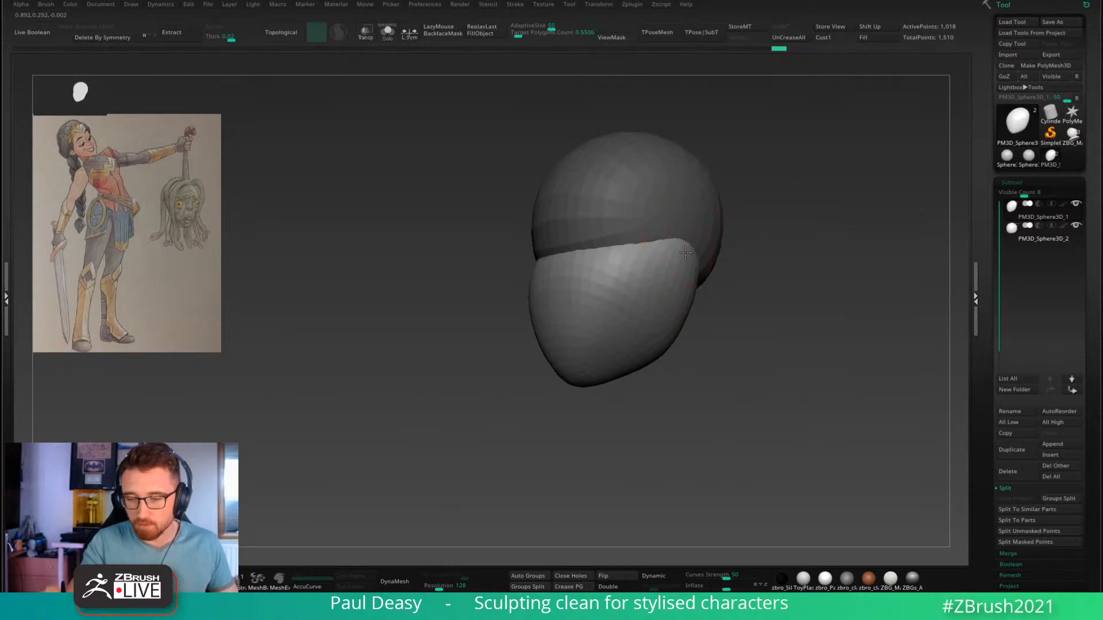
drag(689, 250, 683, 259)
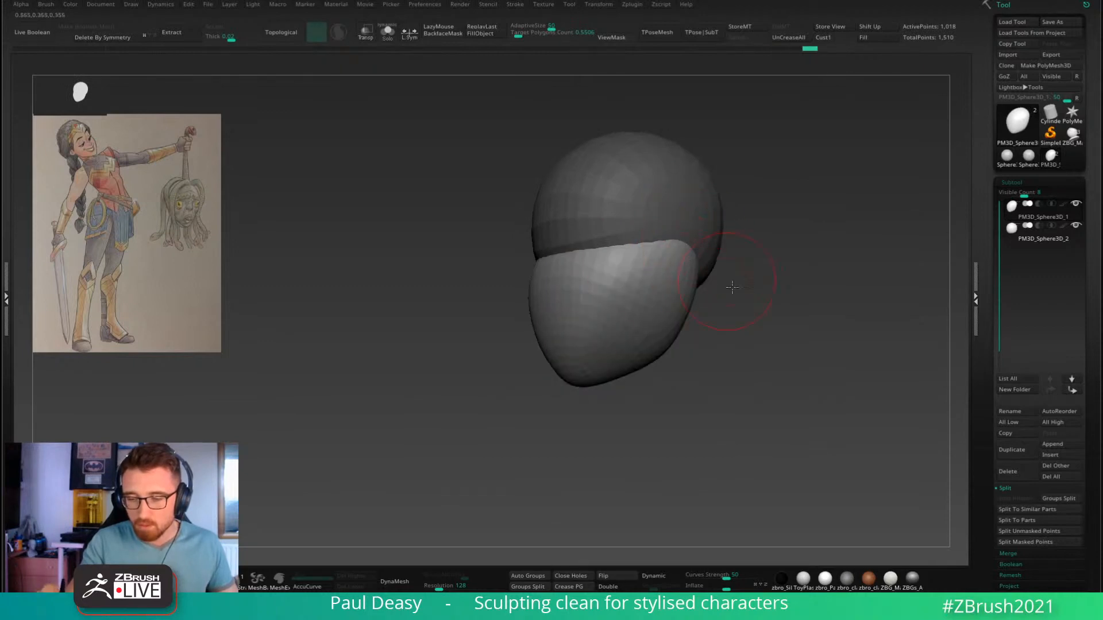
right_drag(731, 287, 692, 272)
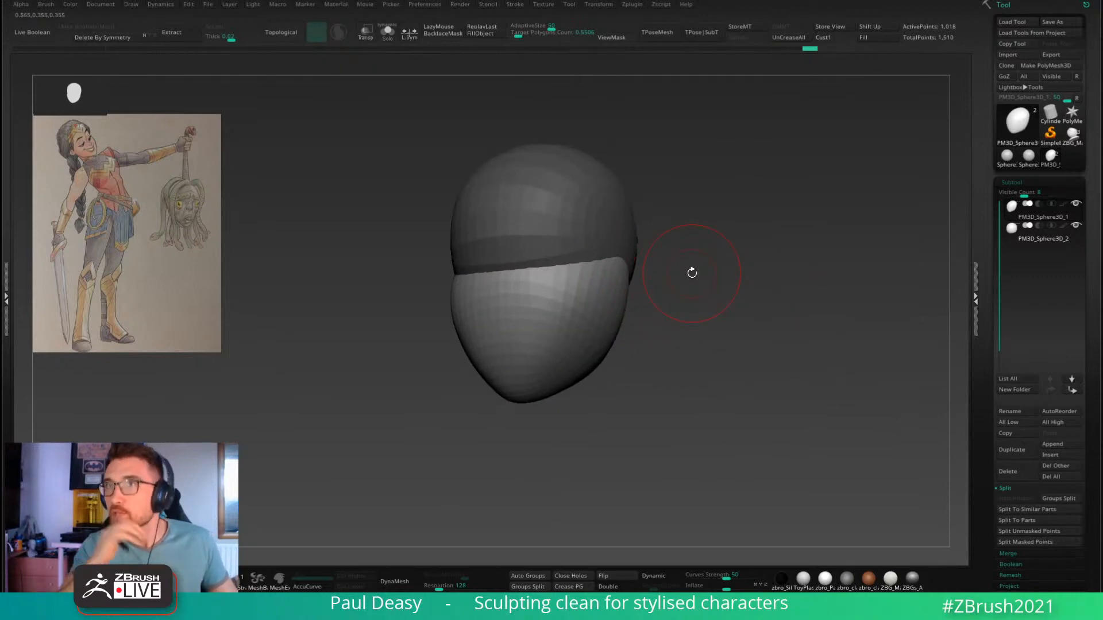
key(space)
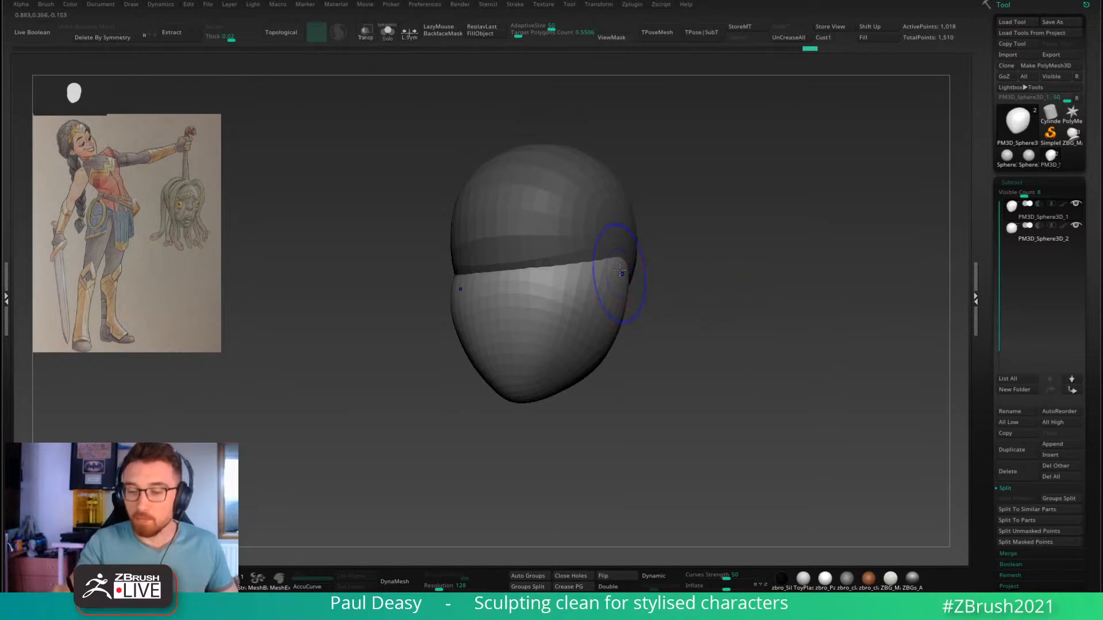
shift+drag(620, 273, 620, 293)
shift+right_drag(637, 243, 748, 326)
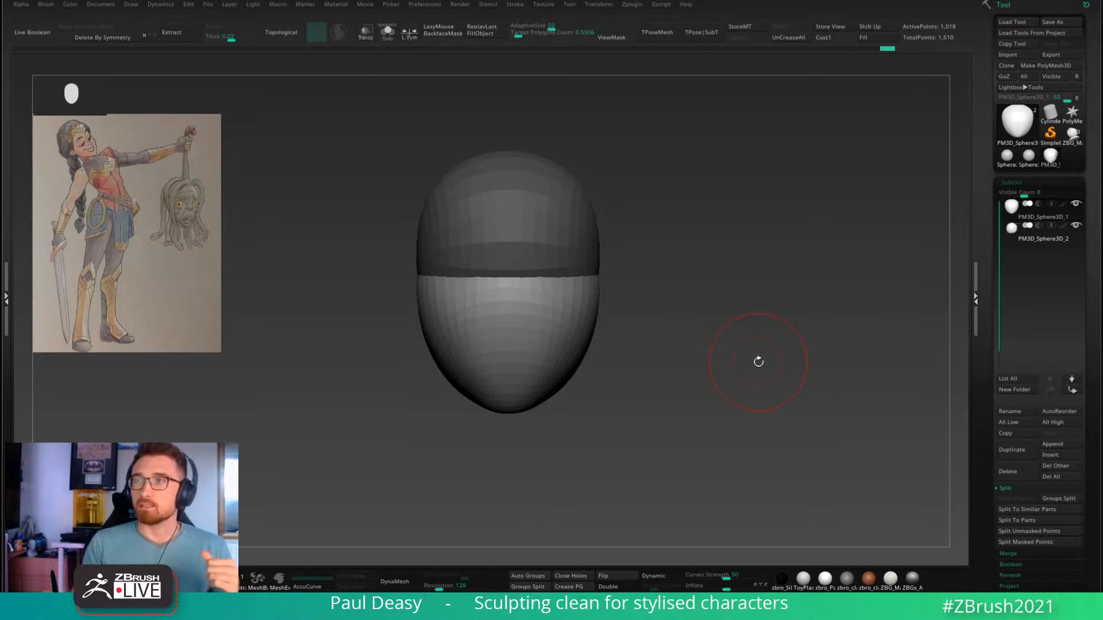
Step: Refine the lower sides of the jaw beside the chin from the front, enlarging the Move brush as needed
click(568, 343)
key(space)
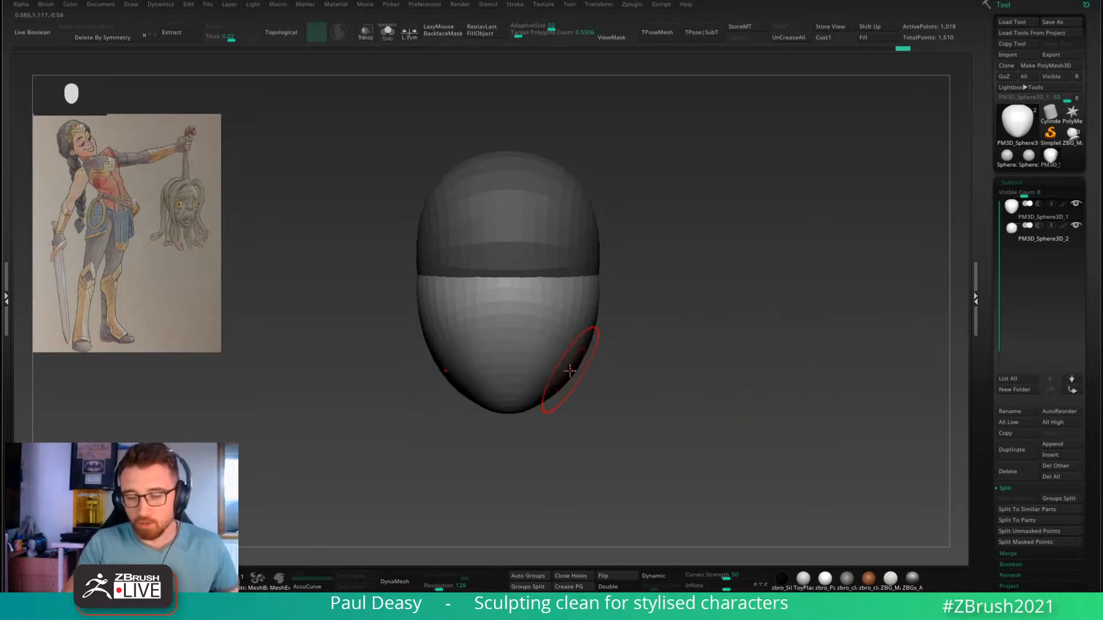
key(space)
key(space)
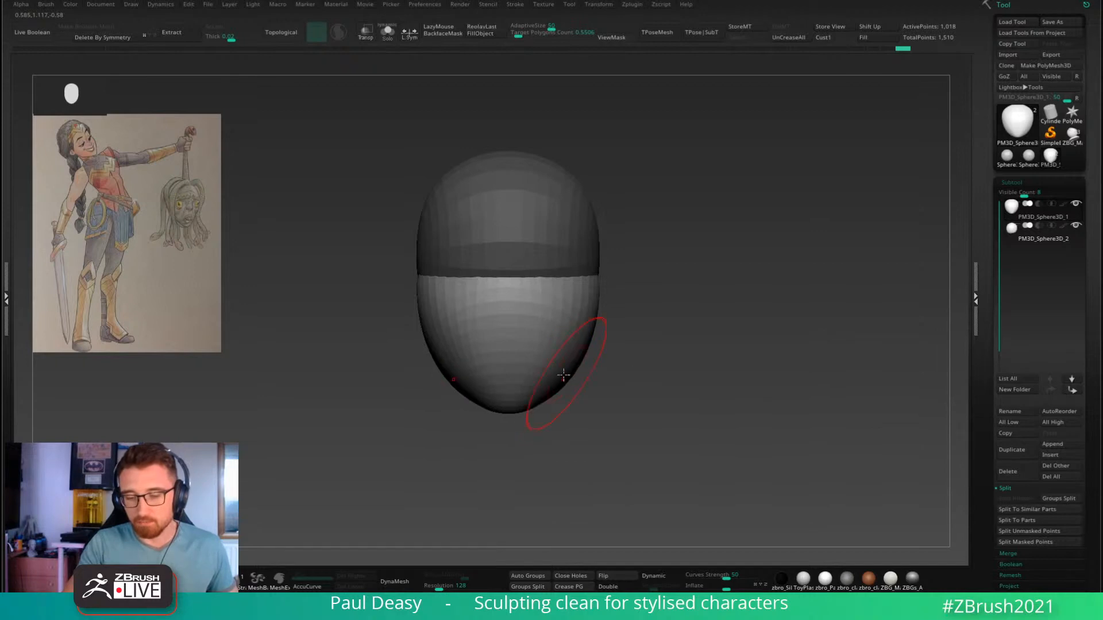
key(space)
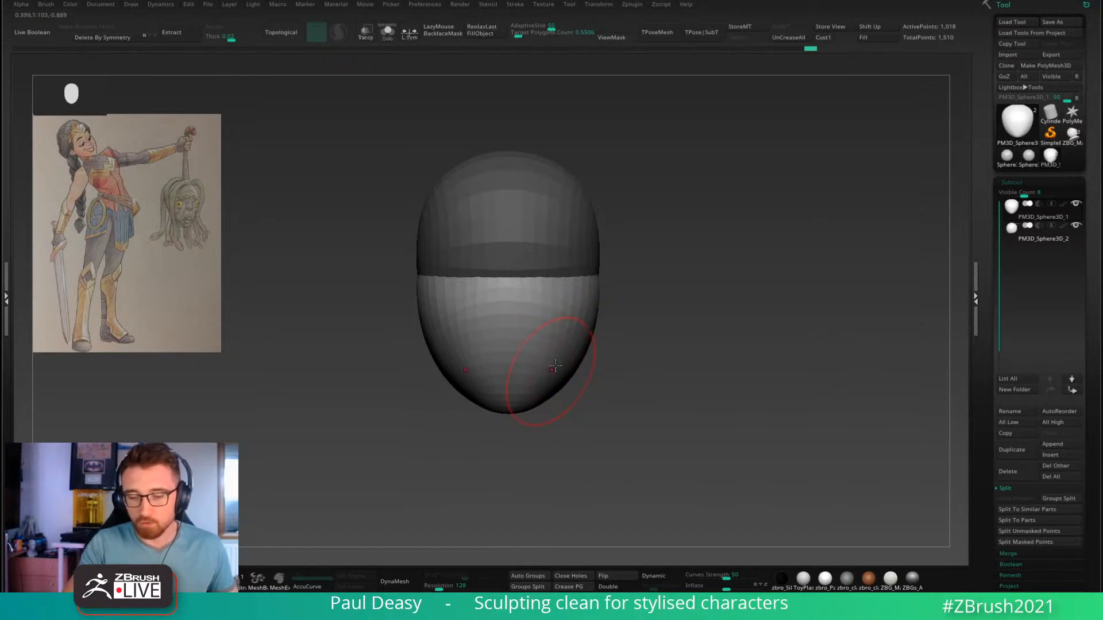
Step: Push the lower sphere's upper front edge down and inward on both sides of the centre to create shallow dips beneath the brow
drag(640, 295, 529, 258)
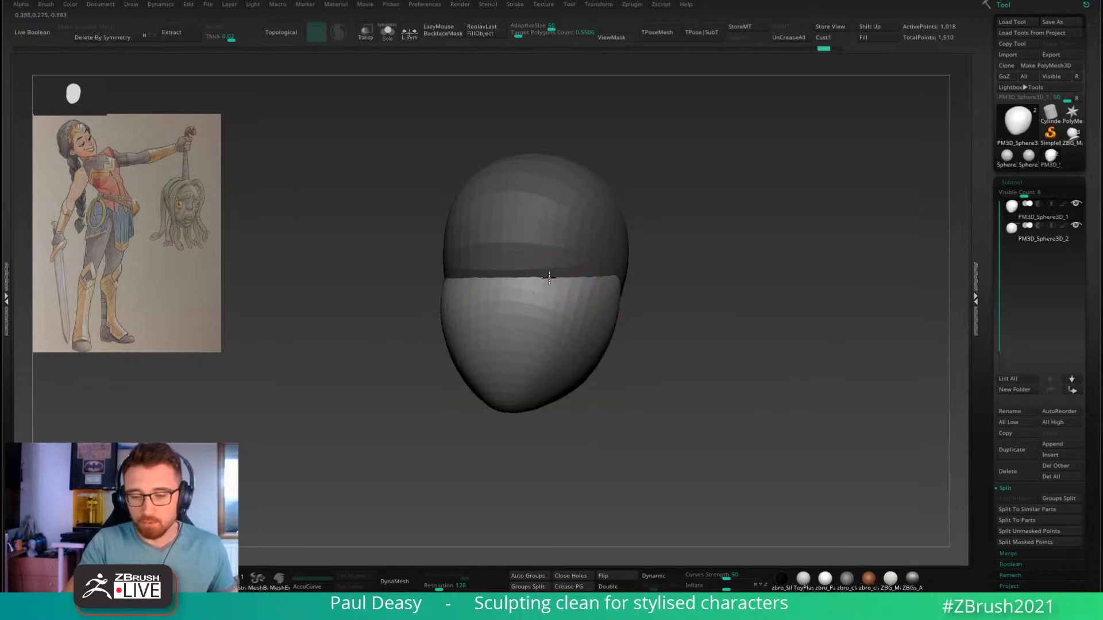
drag(543, 280, 548, 282)
shift+right_drag(549, 282, 563, 276)
alt+drag(719, 310, 711, 336)
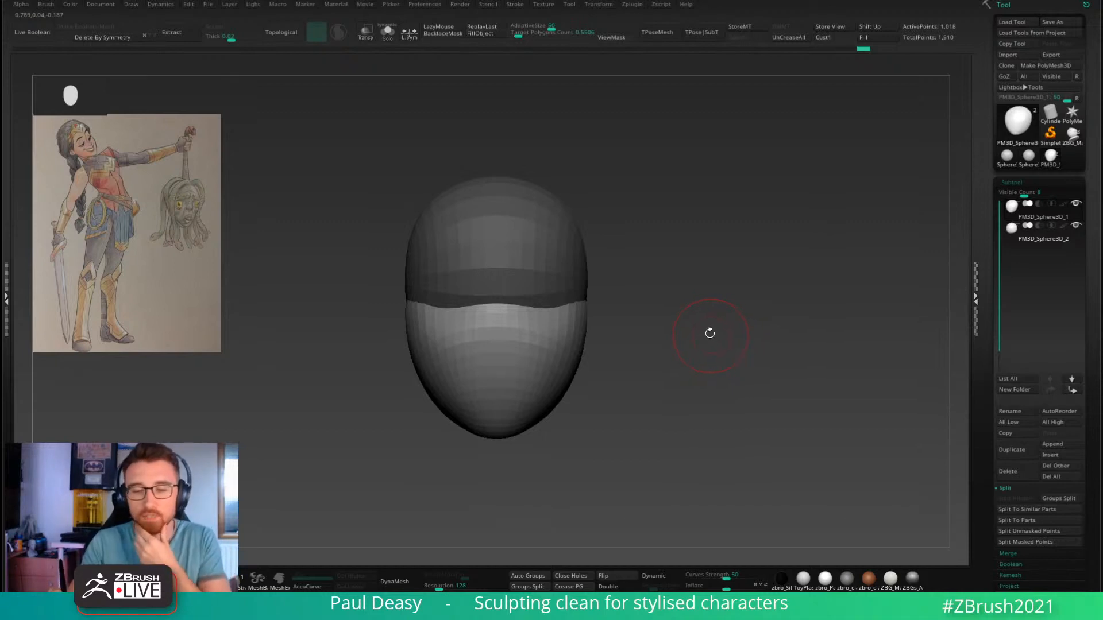
Step: Deepen the dips along the lower sphere's upper front edge on both sides of the centre with the Move brush
drag(540, 325, 525, 319)
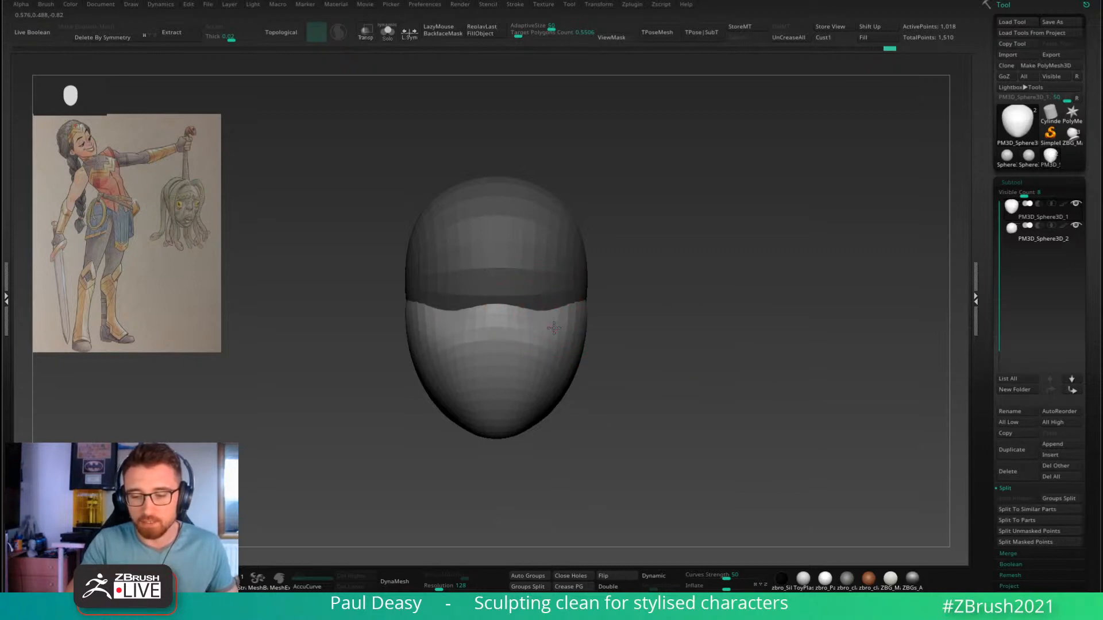
Step: Make the cranium sphere active and delete its lower subdivision levels
alt+click(547, 308)
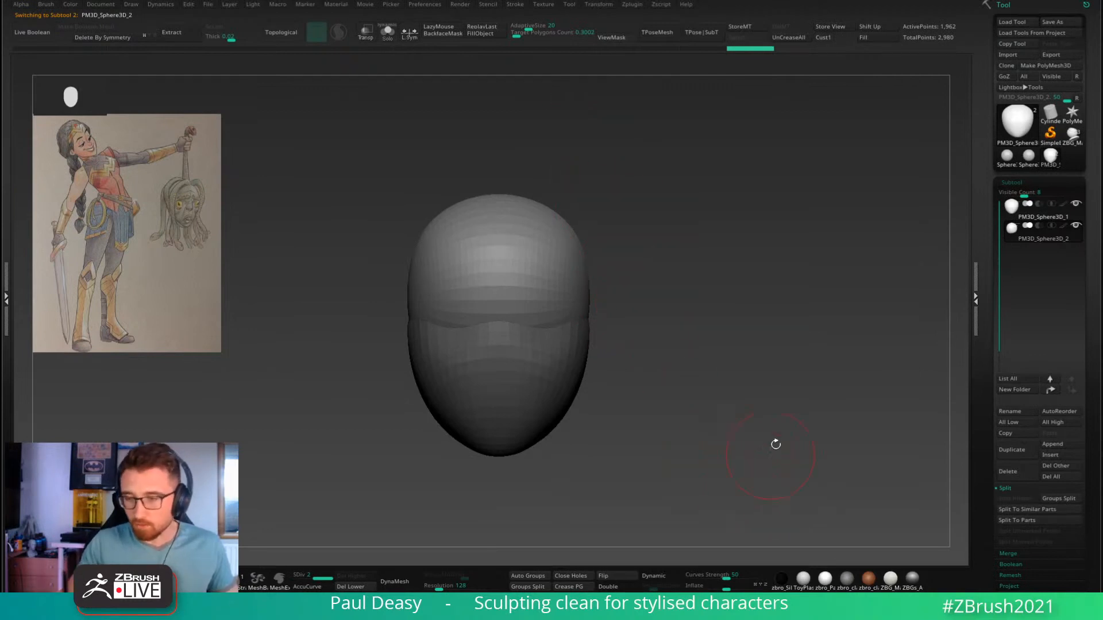
key(space)
drag(783, 355, 747, 326)
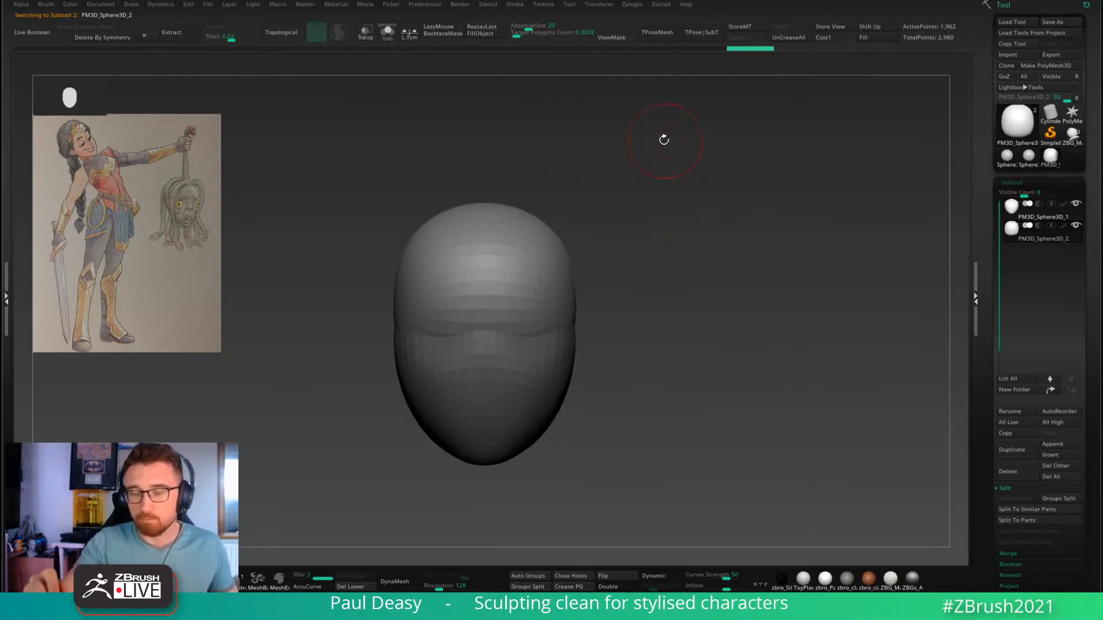
scroll(998, 288, down, 5)
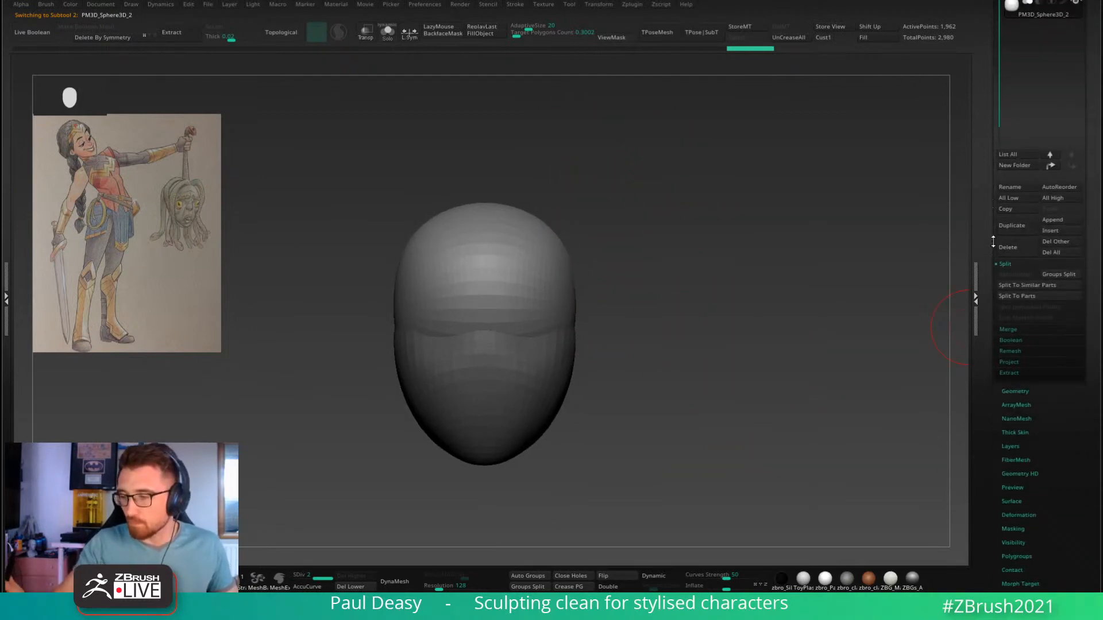
drag(736, 330, 681, 350)
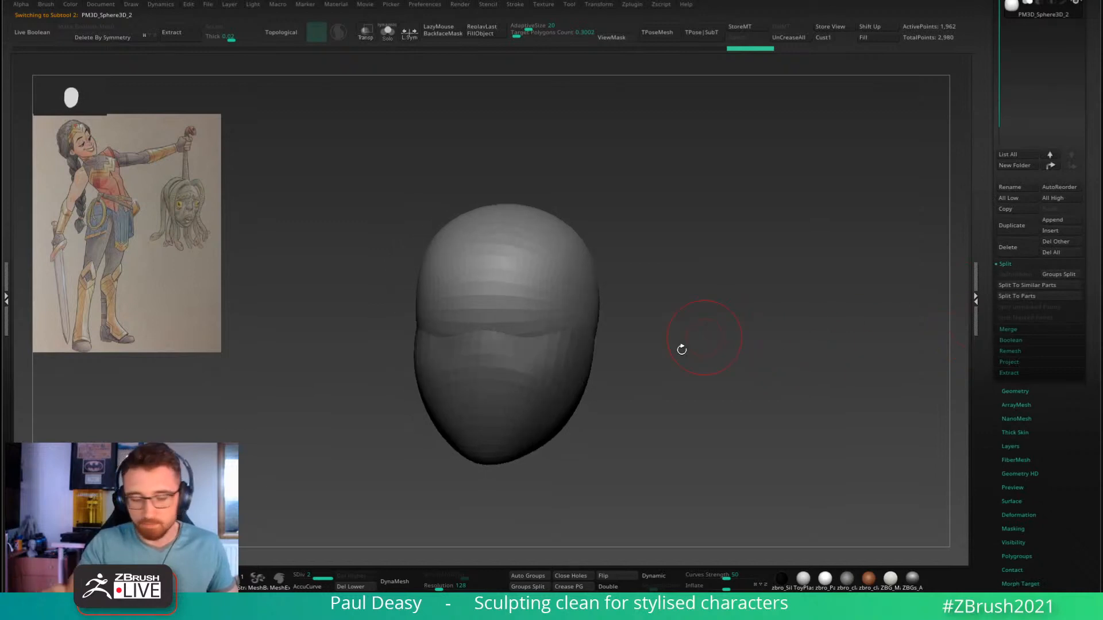
click(355, 586)
Step: Shape the front of the cranium above the brow from the side, and smooth the forehead from the front
drag(543, 447, 454, 440)
drag(539, 286, 539, 306)
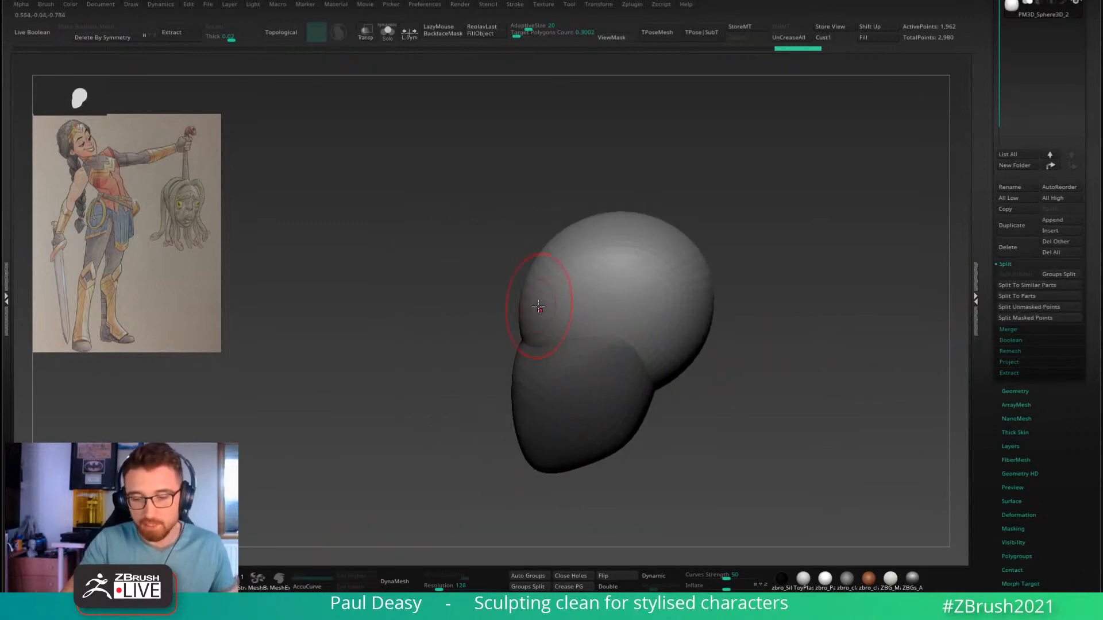
right_drag(539, 306, 664, 311)
right_click(517, 315)
right_click(662, 307)
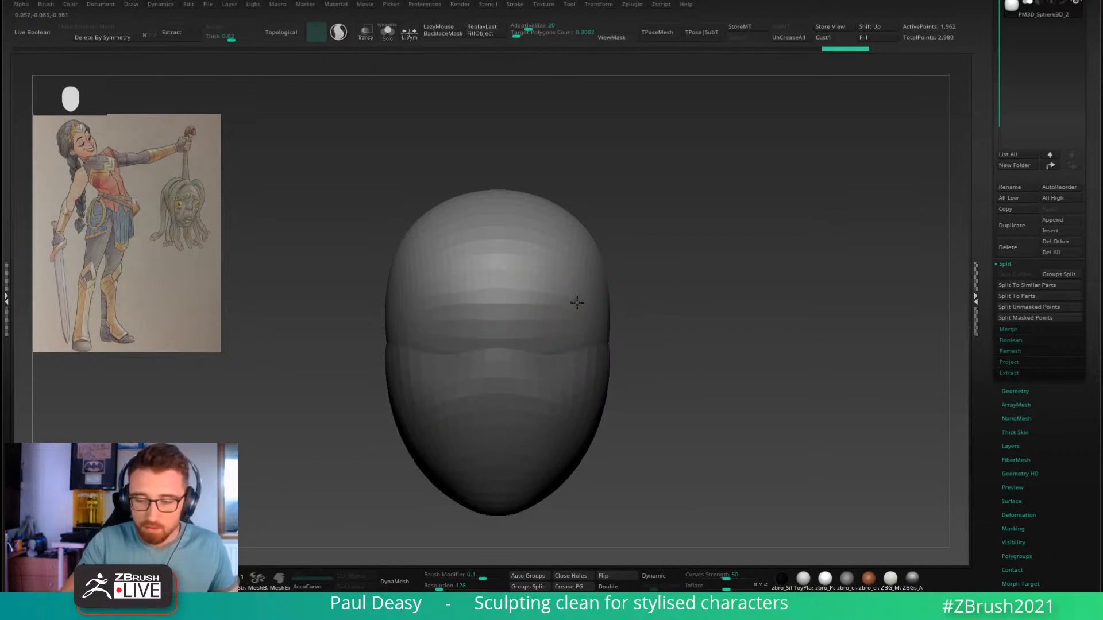
right_click(535, 302)
mouse_move(577, 303)
mouse_down()
mouse_move(504, 292)
mouse_move(560, 295)
mouse_up()
right_click(510, 291)
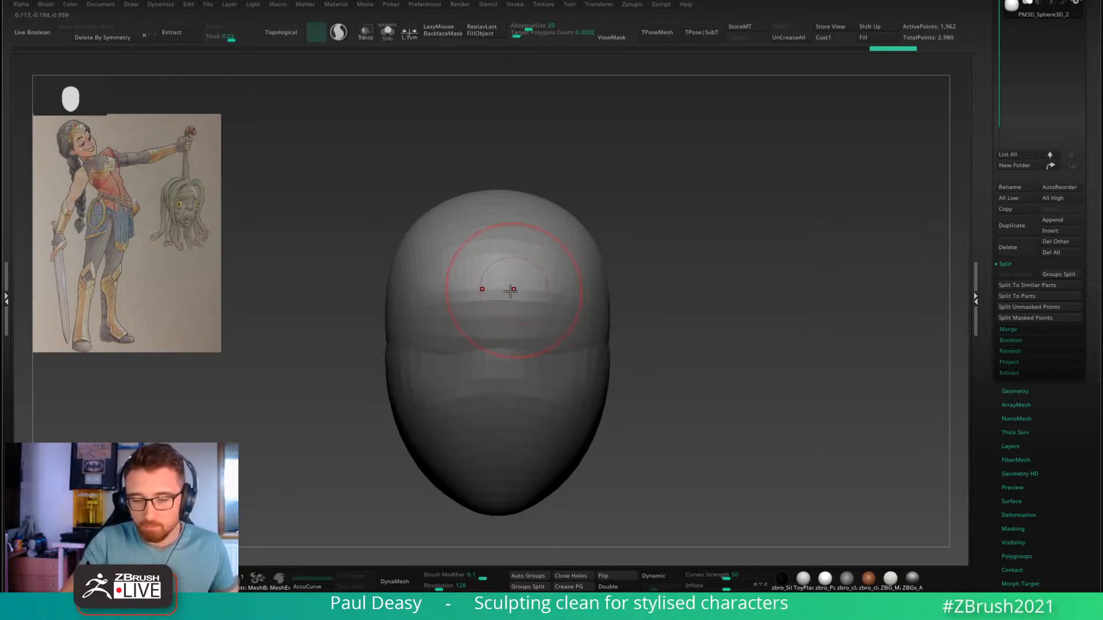
Step: Rework the smoothing across the lower forehead, stepping back and forth through the latest strokes, and adjust the brow with the Move brush
key(ctrl+z)
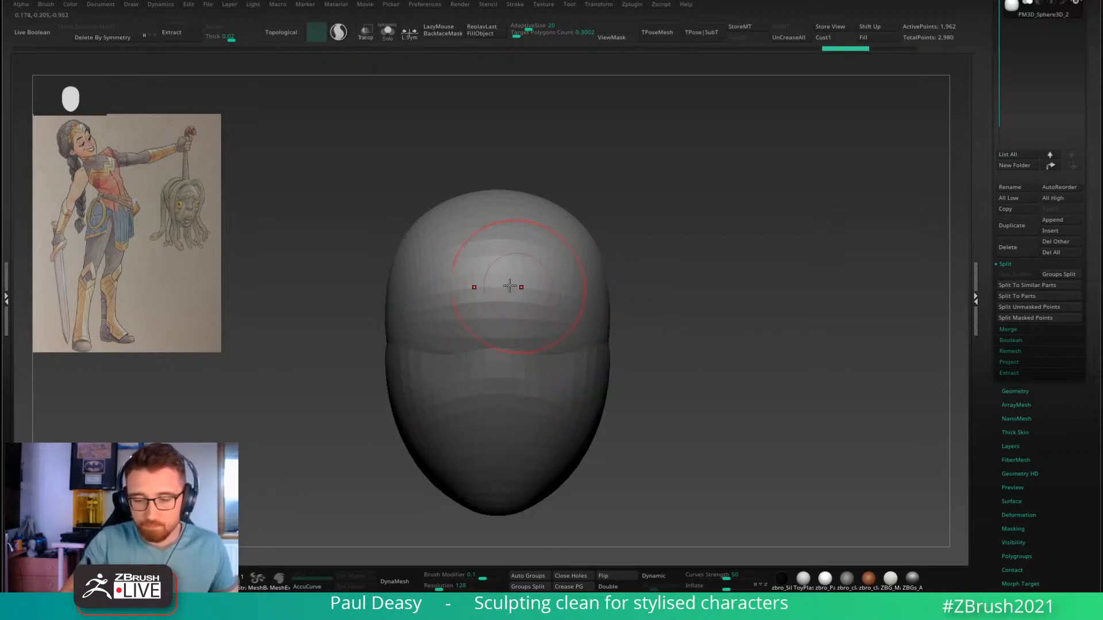
key(ctrl+z)
drag(581, 291, 547, 291)
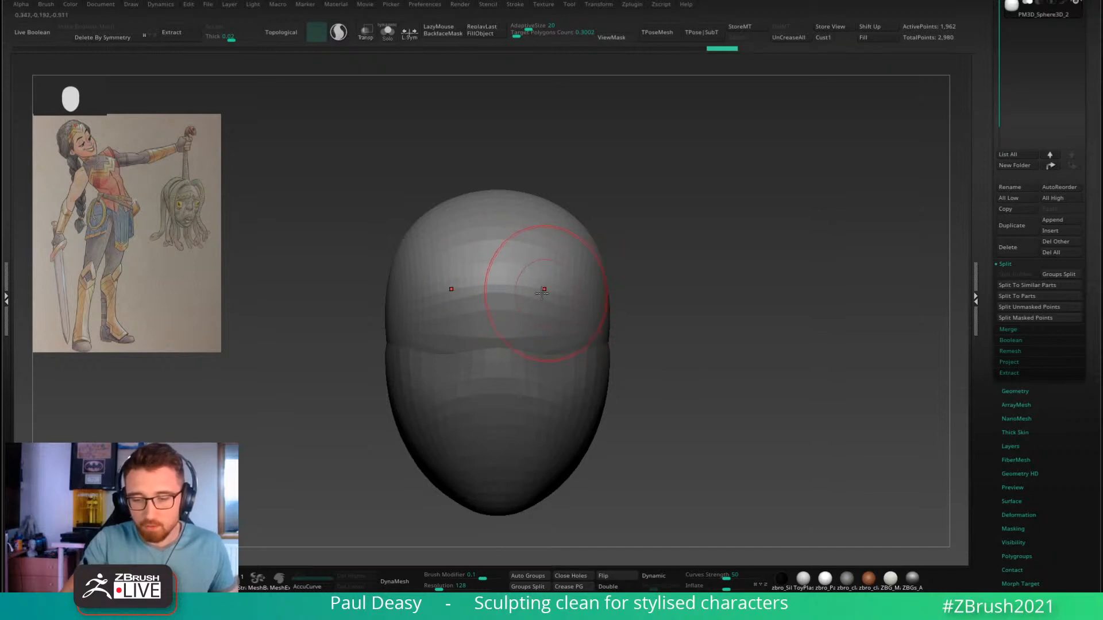
key(ctrl+z)
key(ctrl+z)
key(ctrl+z)
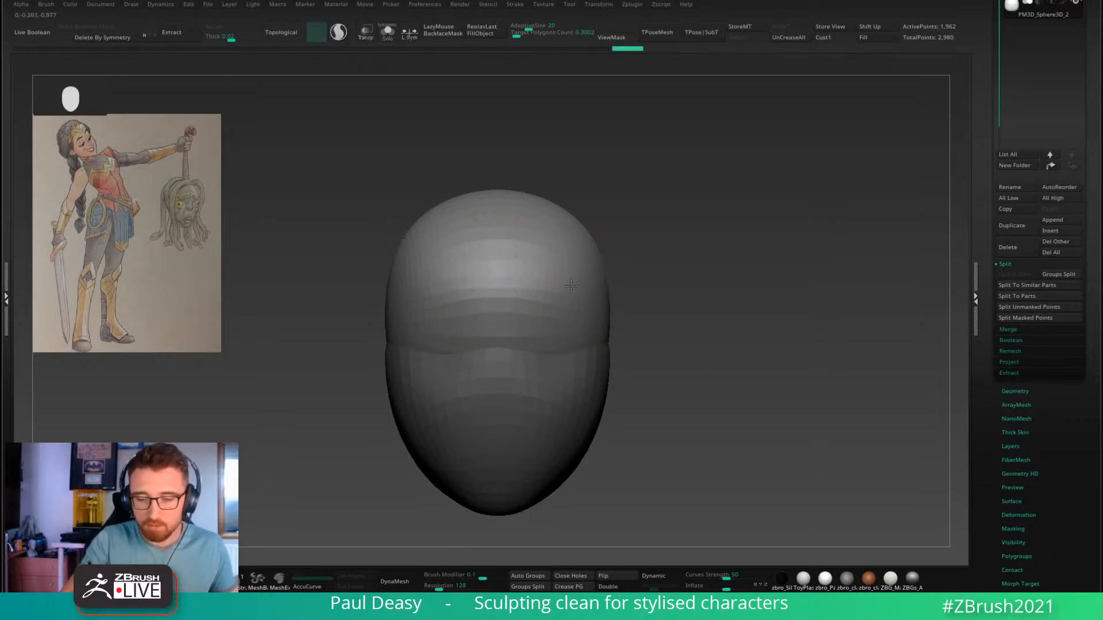
key(ctrl+shift+z)
key(ctrl+shift+z)
key(ctrl+shift+z)
key(ctrl+shift+z)
key(ctrl+shift+z)
key(ctrl+shift+z)
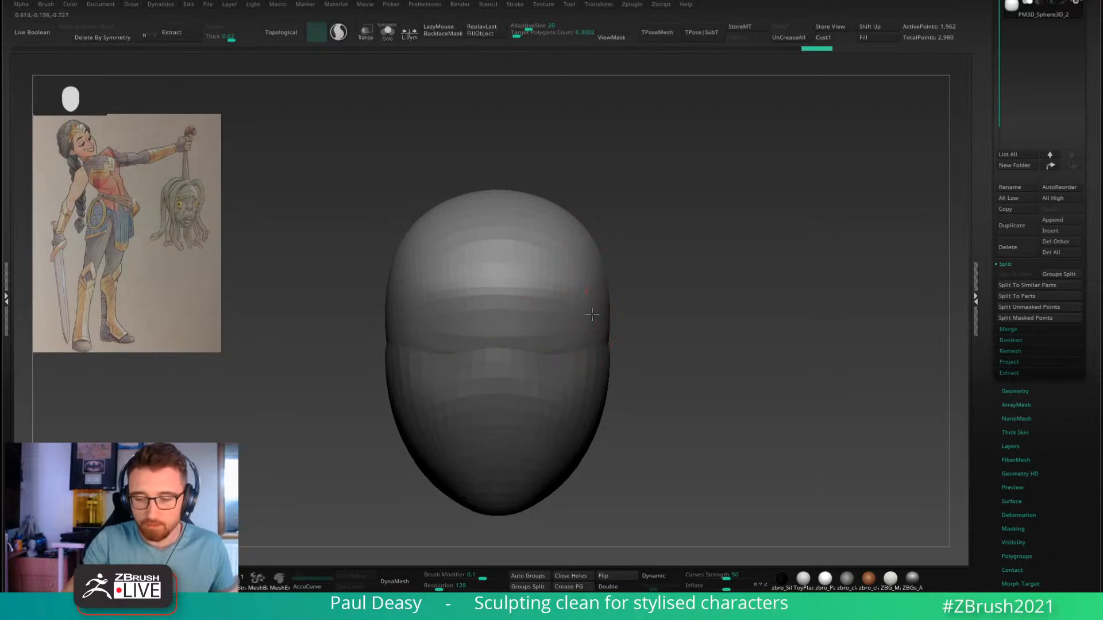
key(ctrl+shift+z)
key(ctrl+shift+z)
key(ctrl+z)
key(ctrl+z)
key(ctrl+z)
key(ctrl+z)
key(ctrl+z)
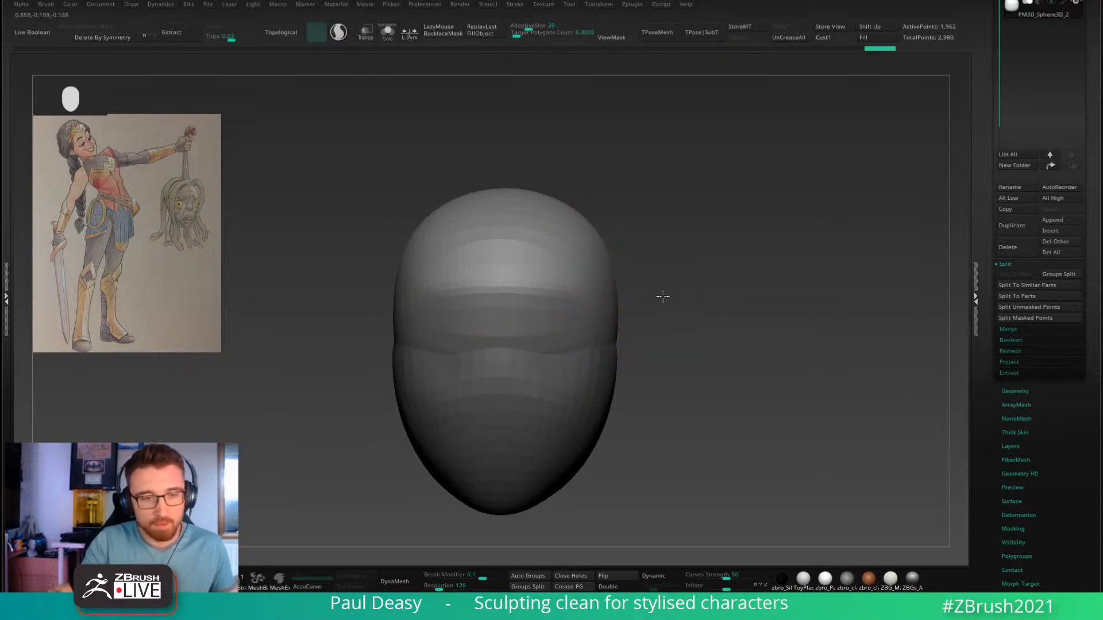
key(ctrl+shift+z)
key(ctrl+shift+z)
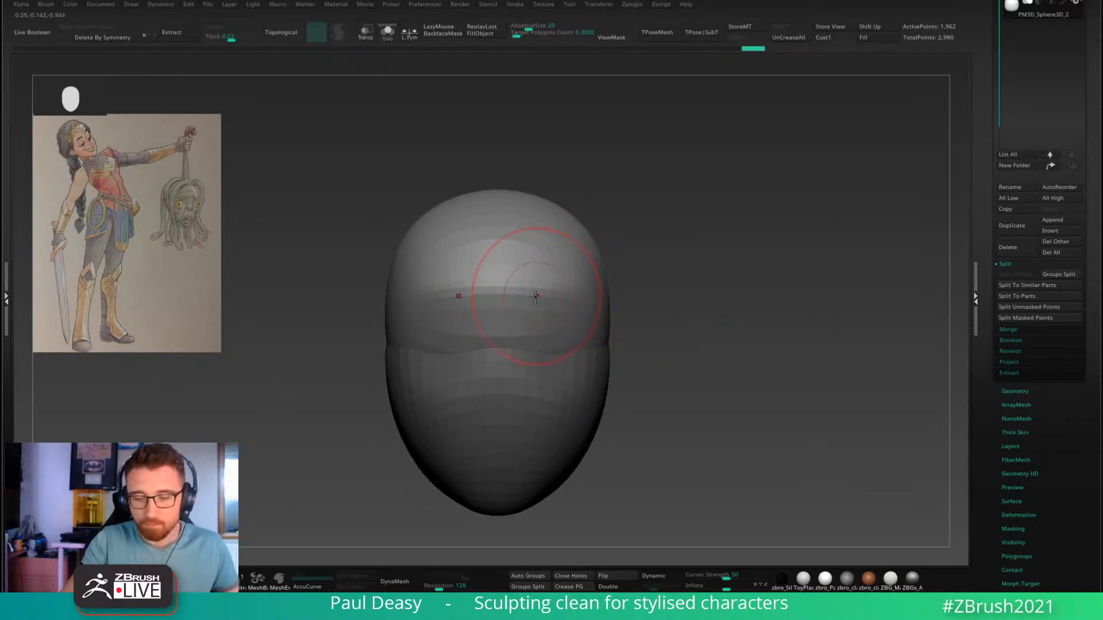
drag(526, 295, 541, 302)
Step: Duplicate the cranium sphere, place the copy below the head behind the jaw, and scale it down as a base for the neck
mouse_move(655, 315)
alt+mouse_down()
mouse_move(640, 312)
mouse_move(638, 287)
alt+mouse_up()
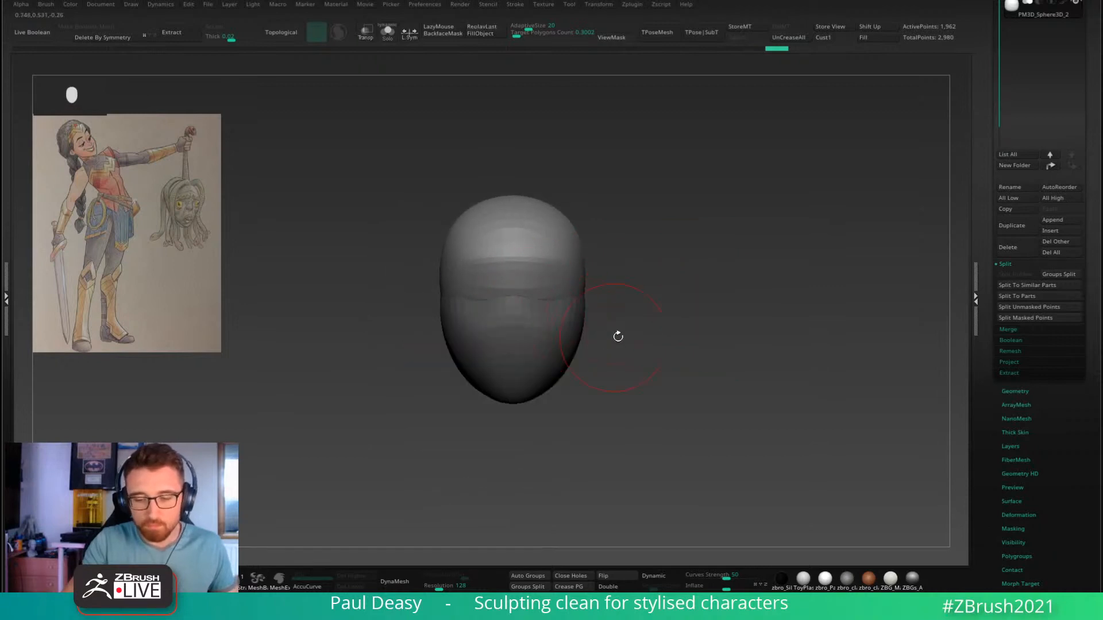
drag(618, 336, 568, 336)
alt+click(564, 335)
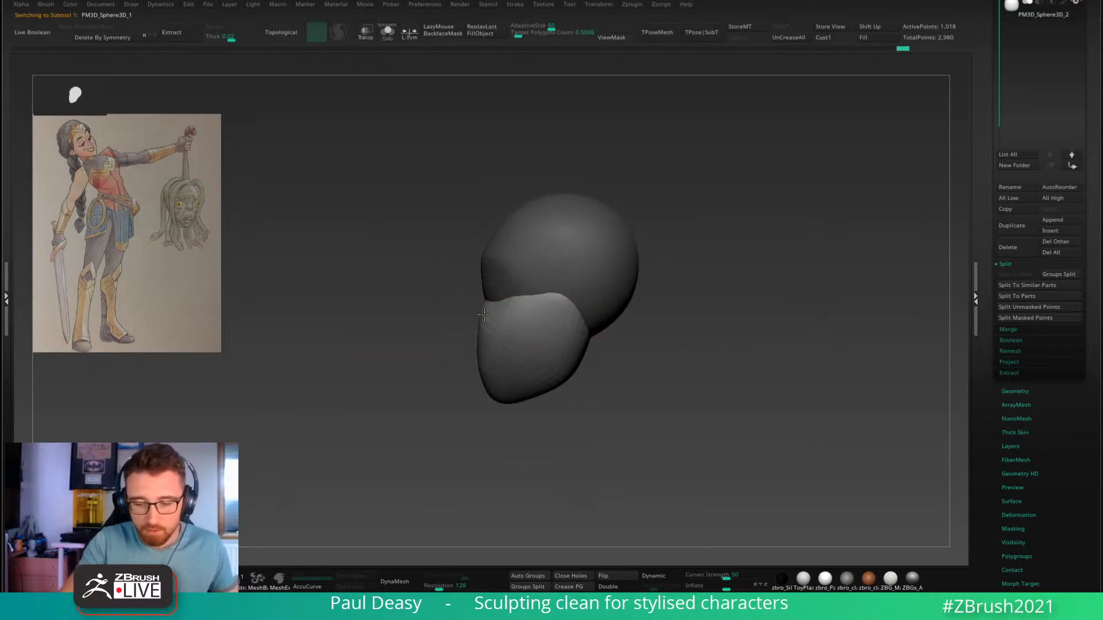
alt+click(594, 295)
key(w)
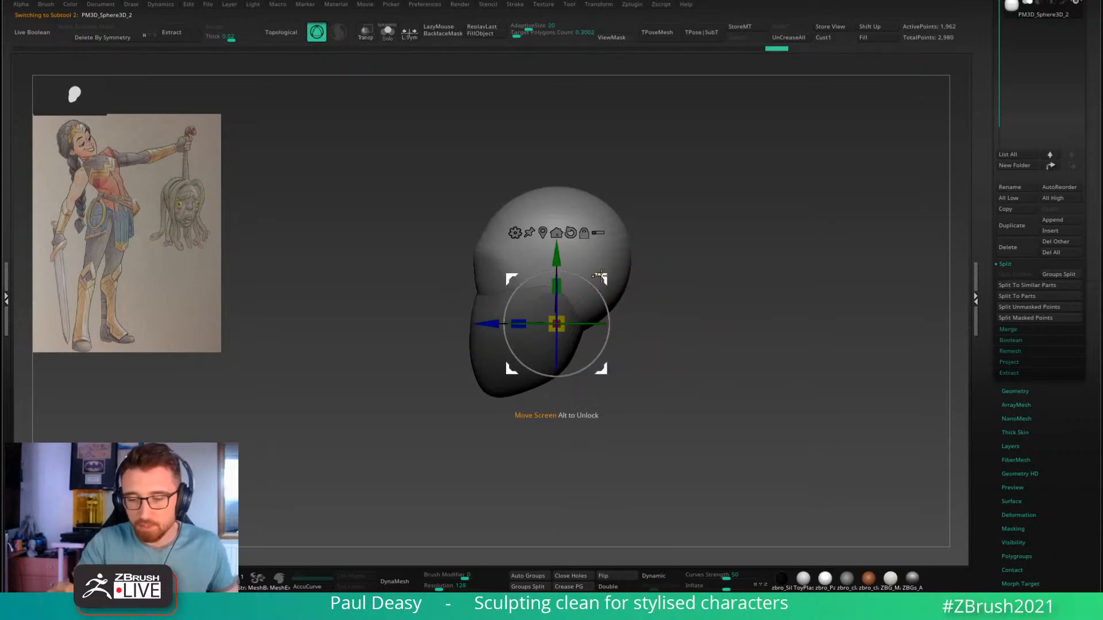
ctrl+drag(601, 281, 612, 409)
key(ctrl+shift+s)
key(q)
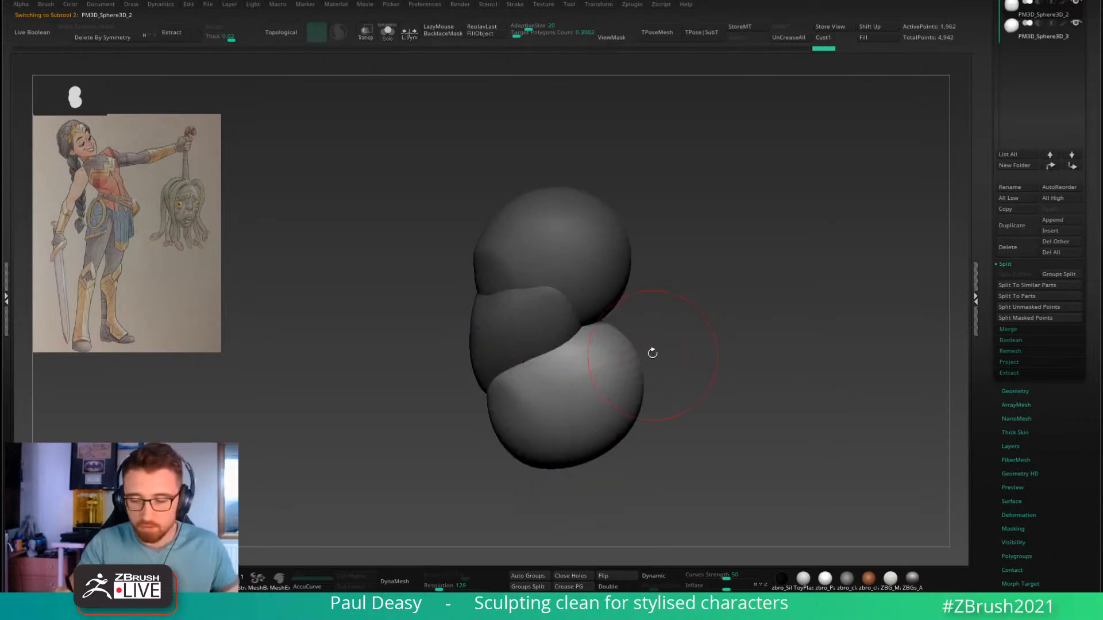
key(w)
drag(569, 450, 548, 451)
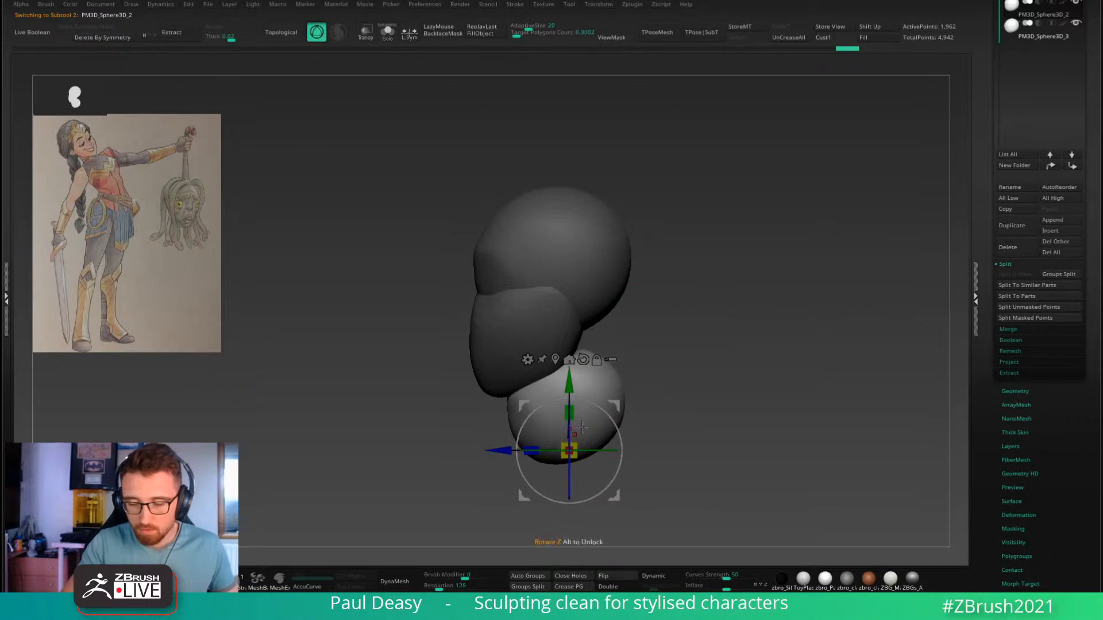
Step: Mask the copy's lower half and stretch its upper half up into the cranium to form a neck capsule, and remesh it
ctrl+drag(453, 423, 748, 278)
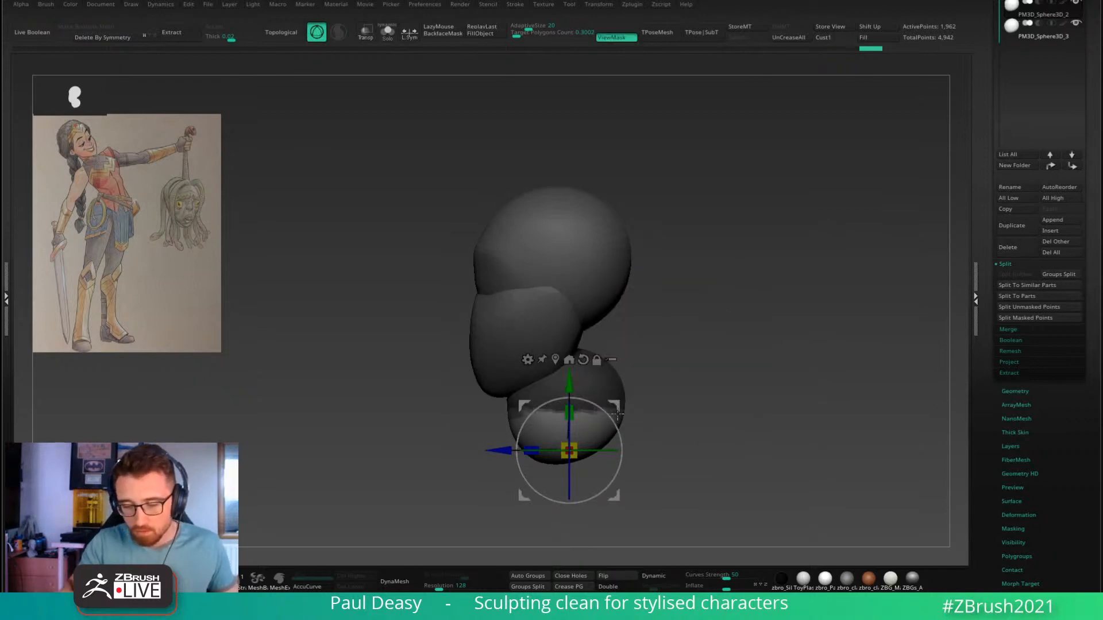
ctrl+click(646, 395)
drag(569, 383, 569, 298)
key(q)
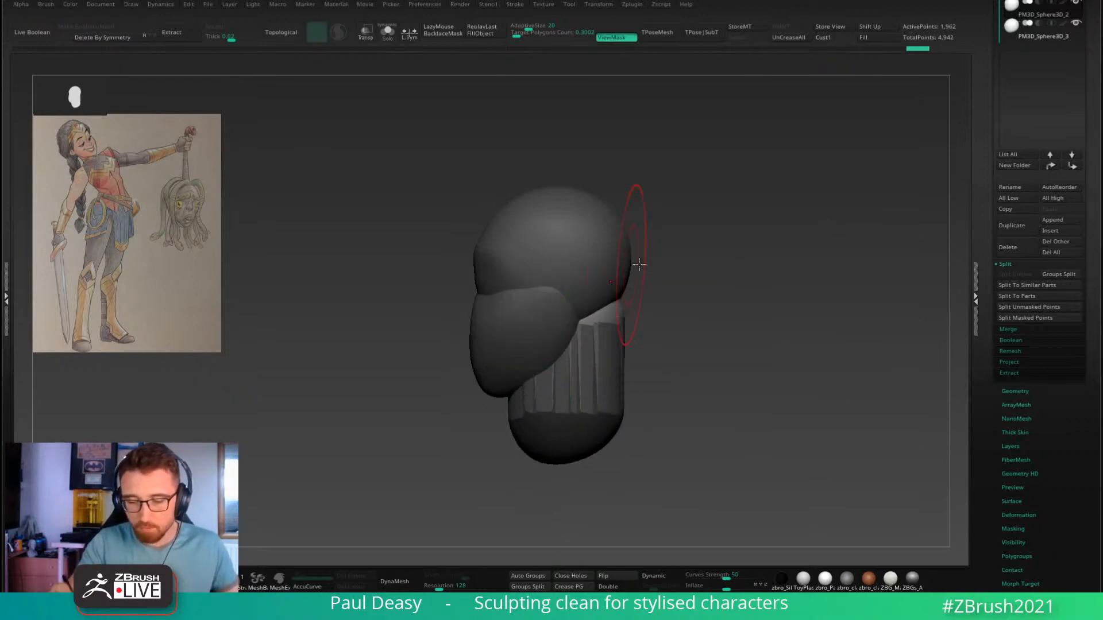
ctrl+drag(689, 346, 698, 351)
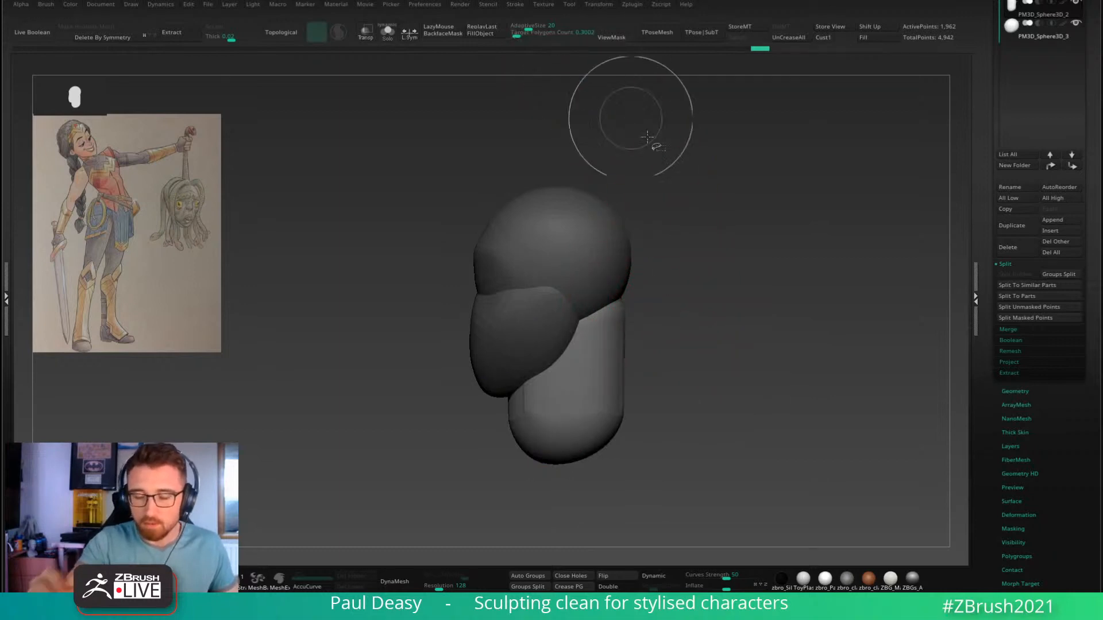
key(ctrl+shift+r)
Step: Tilt the neck capsule so it slopes out from under the skull, and scale it thinner
key(w)
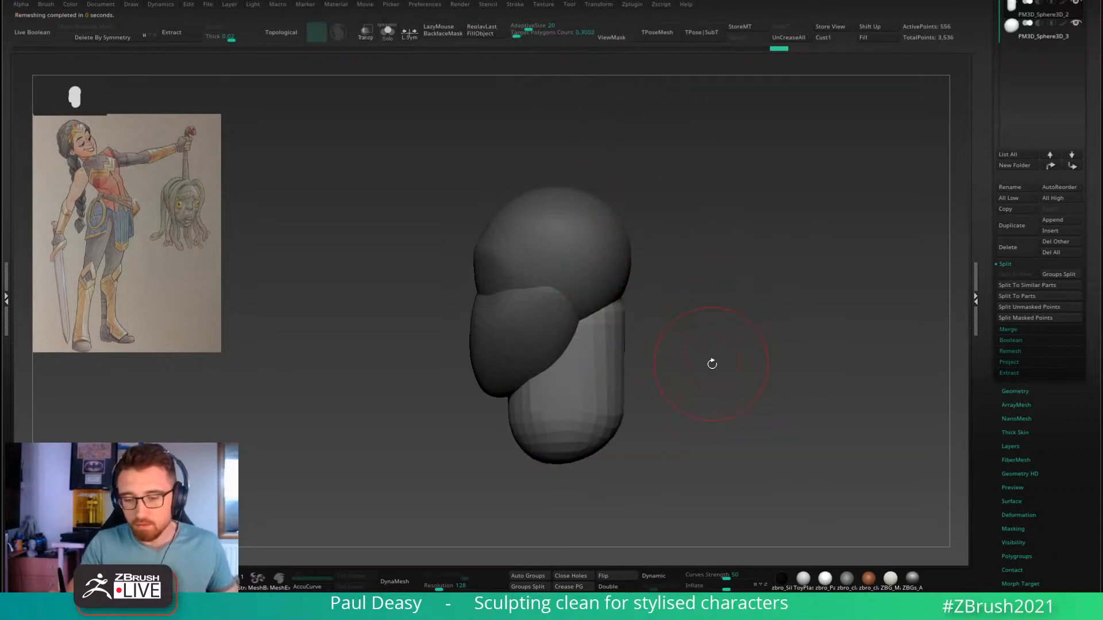
mouse_move(617, 321)
mouse_down()
mouse_move(607, 308)
mouse_move(630, 310)
mouse_up()
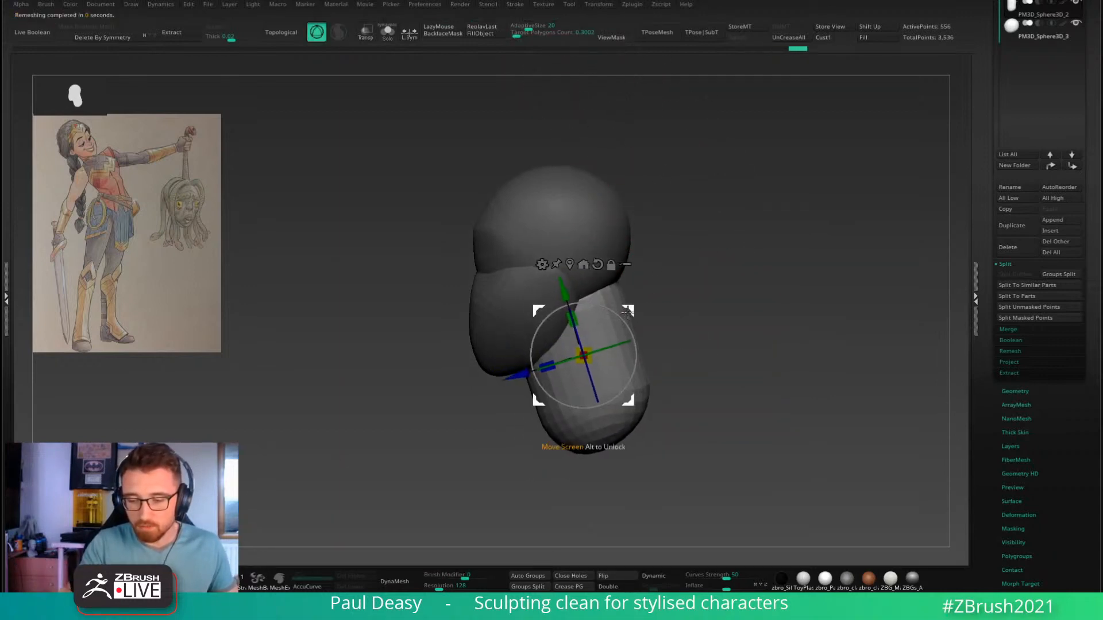
drag(589, 349, 583, 355)
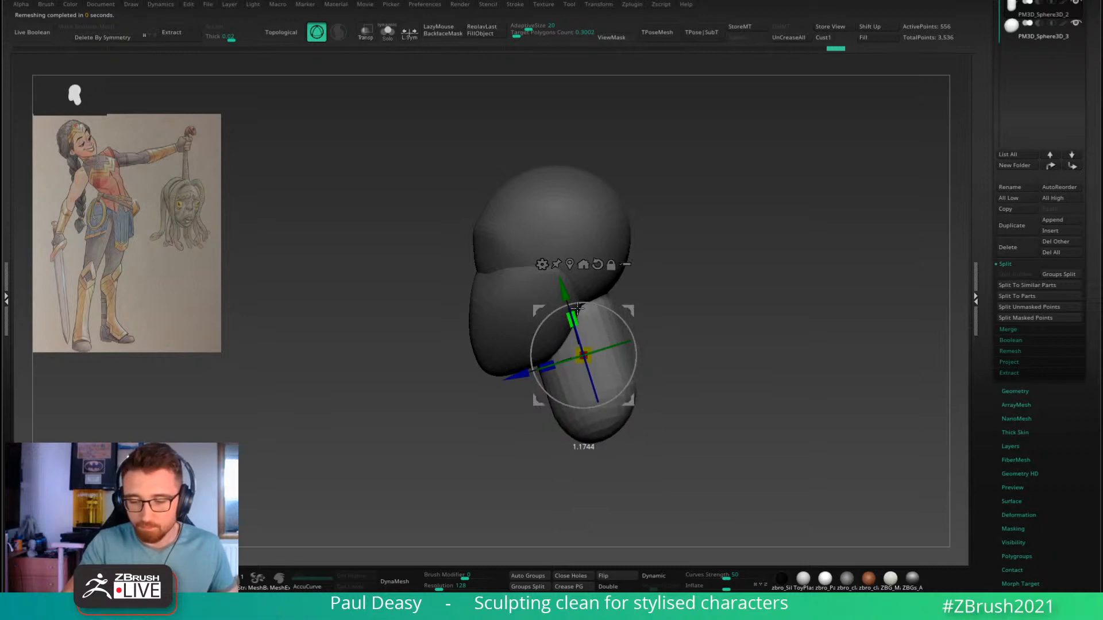
mouse_move(623, 318)
mouse_down()
mouse_move(629, 327)
mouse_move(620, 311)
mouse_up()
key(q)
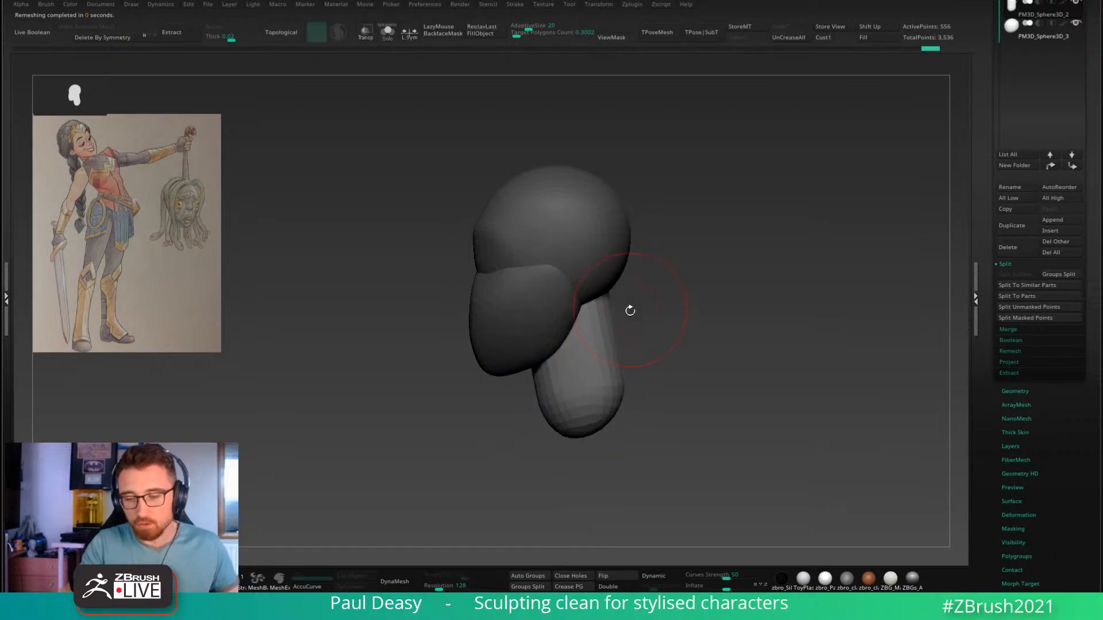
Step: Pull the neck's rounded lower end down and forward with a large Move brush, and smooth its side
alt+right_drag(642, 337, 640, 316)
right_click(641, 315)
drag(608, 329, 598, 333)
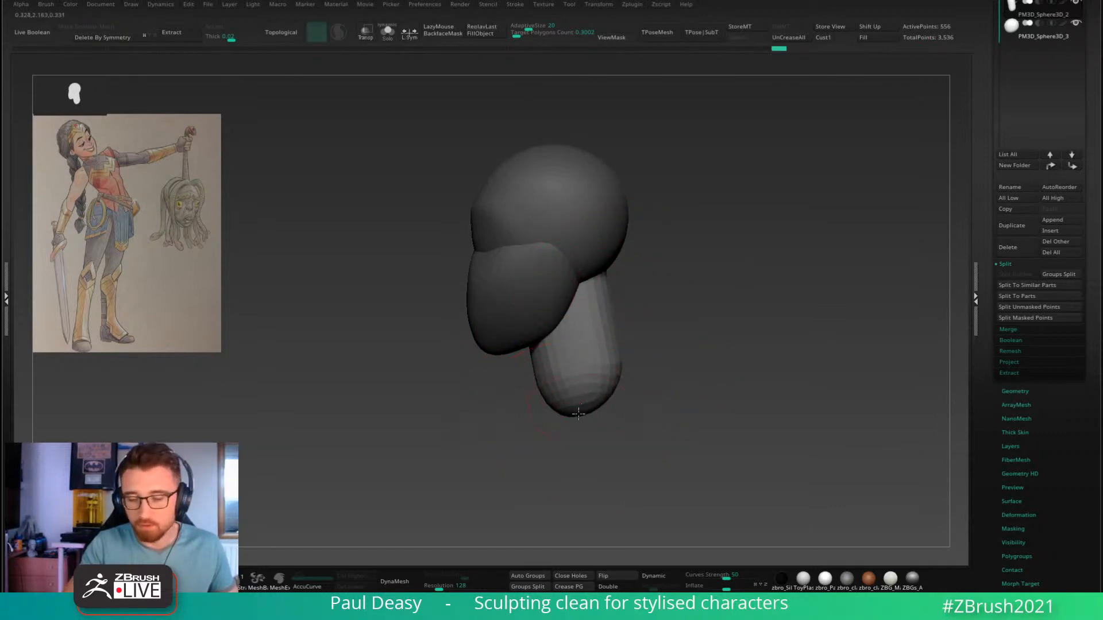
drag(579, 411, 569, 424)
shift+drag(600, 318, 594, 368)
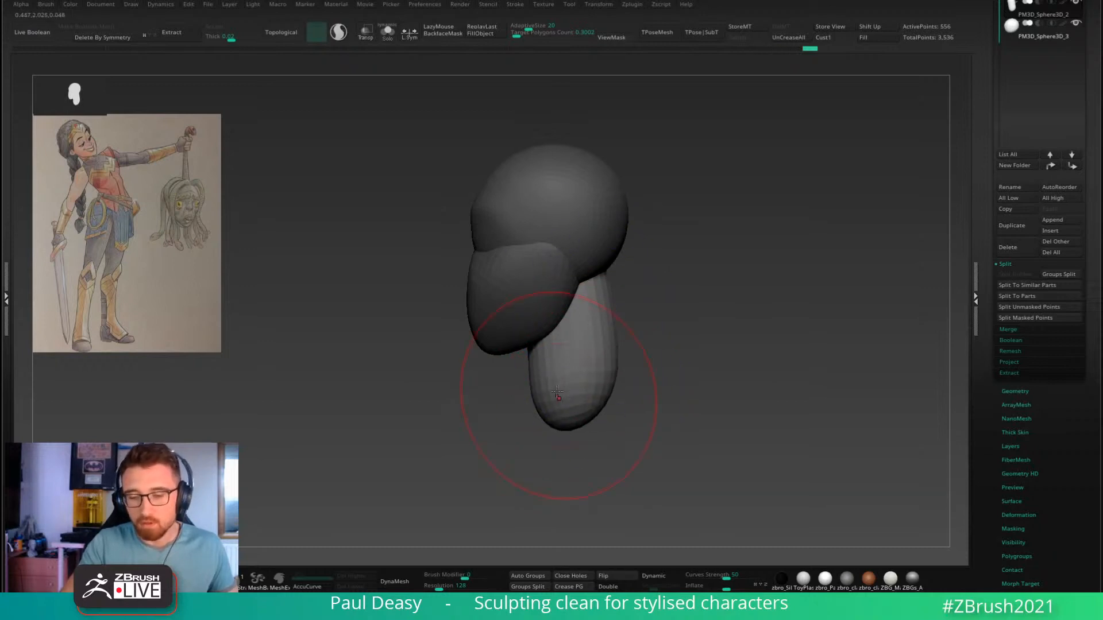
drag(541, 398, 536, 401)
Step: Refine the neck's lower end in side view by pulling its rear edge backward, and even out the front contour below the chin
alt+right_drag(644, 348, 640, 327)
right_click(639, 327)
drag(638, 327, 634, 327)
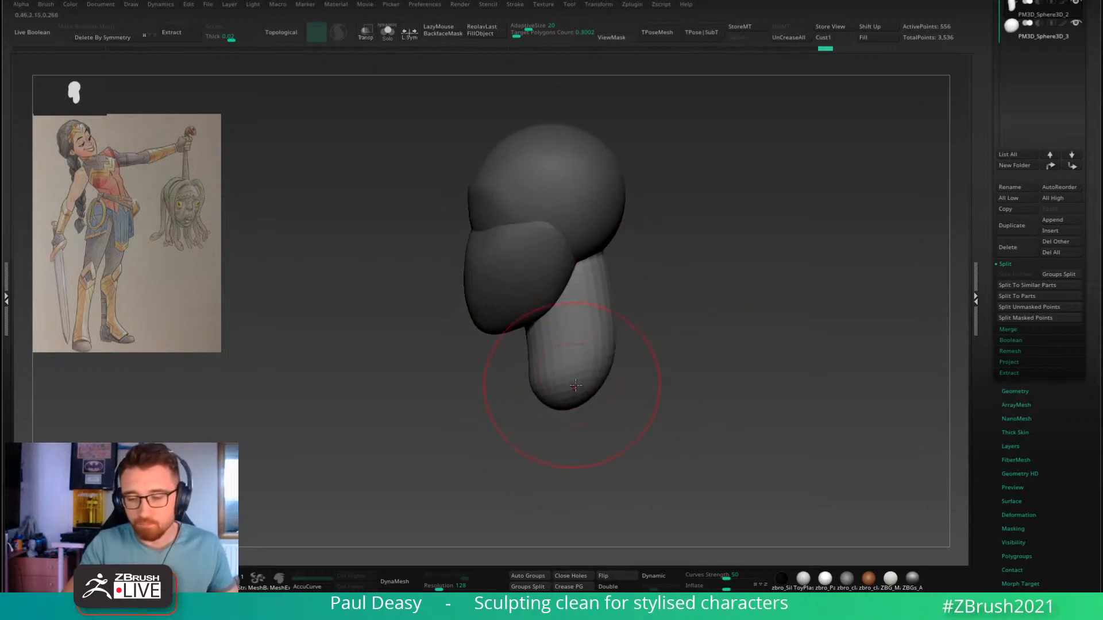
drag(576, 385, 609, 379)
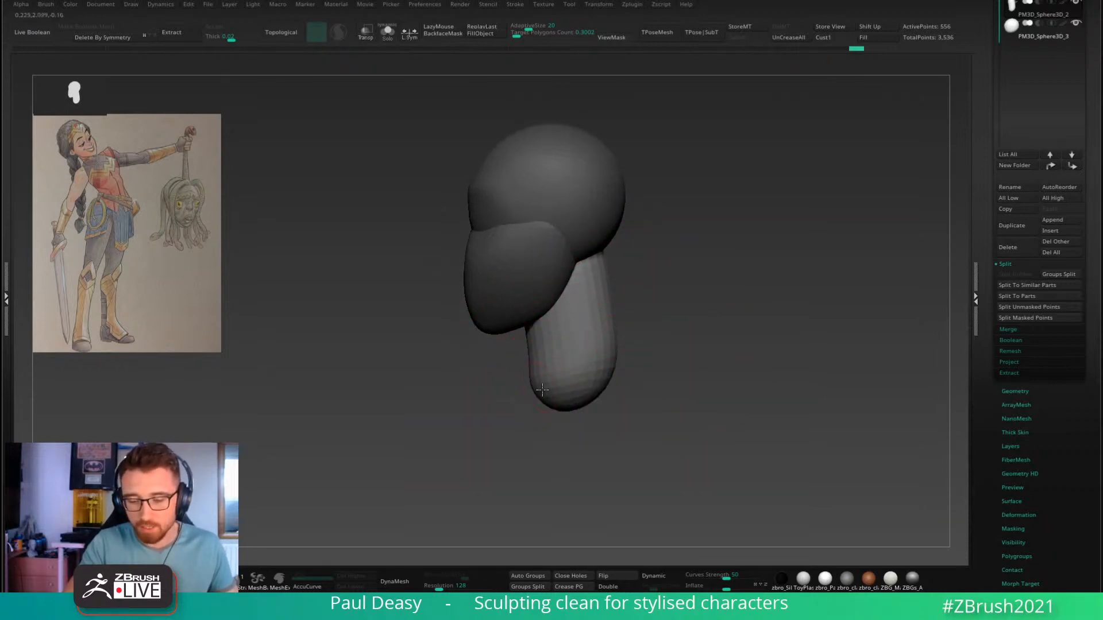
drag(542, 390, 533, 355)
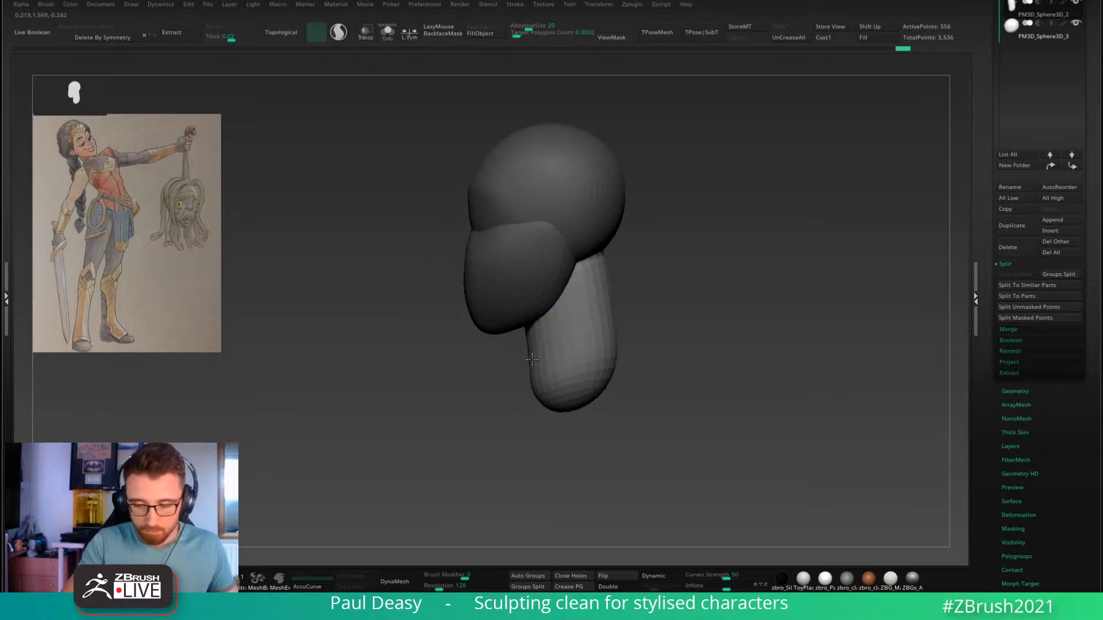
Step: Refine the neck's lower sides from the front with the Move brush, and check its thickness from behind
drag(649, 350, 712, 349)
key(space)
drag(545, 373, 540, 389)
key(space)
key(space)
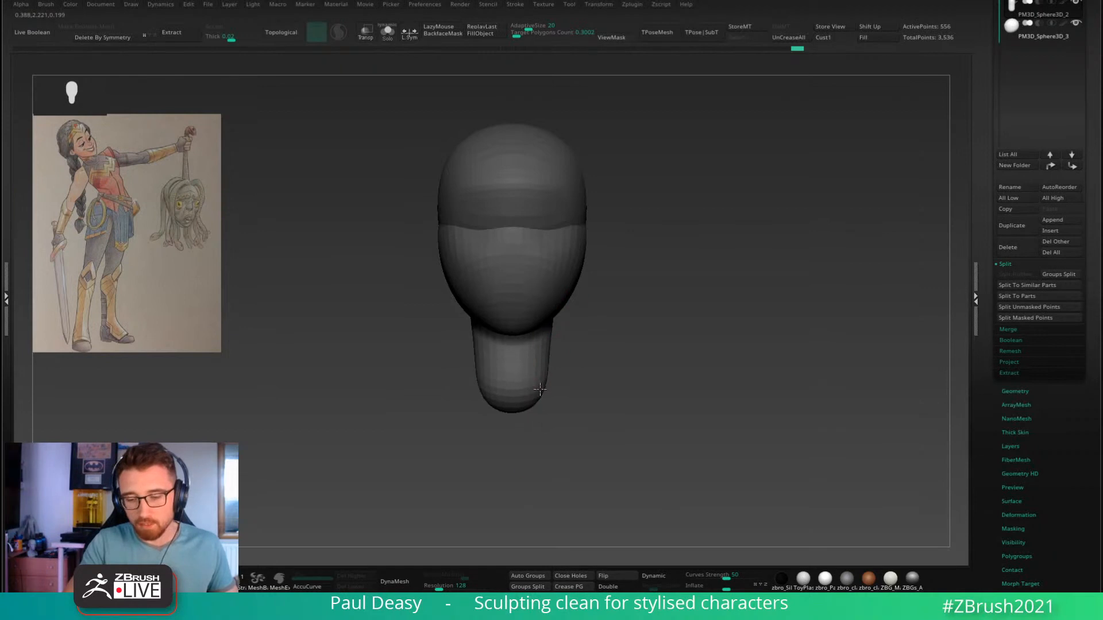
drag(628, 354, 506, 357)
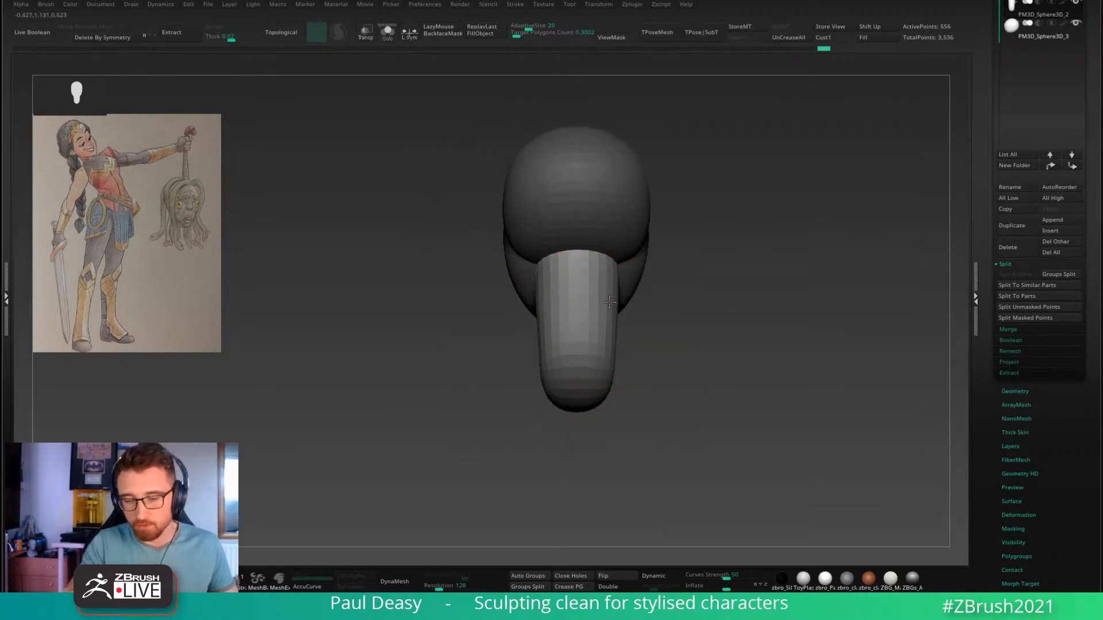
key(space)
drag(682, 333, 664, 343)
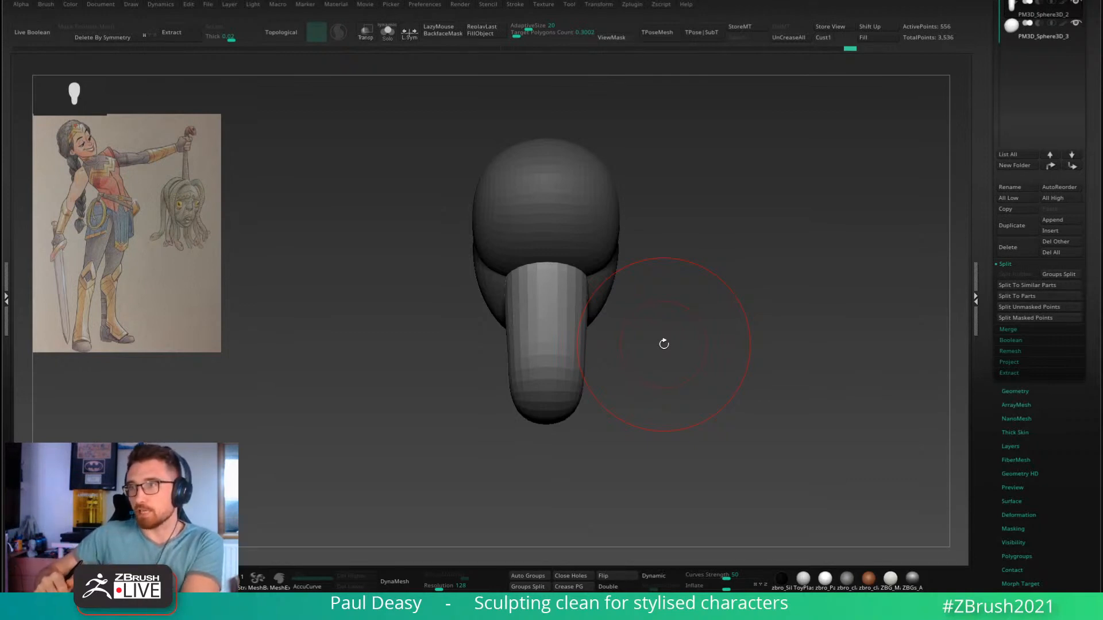
key(bracketleft)
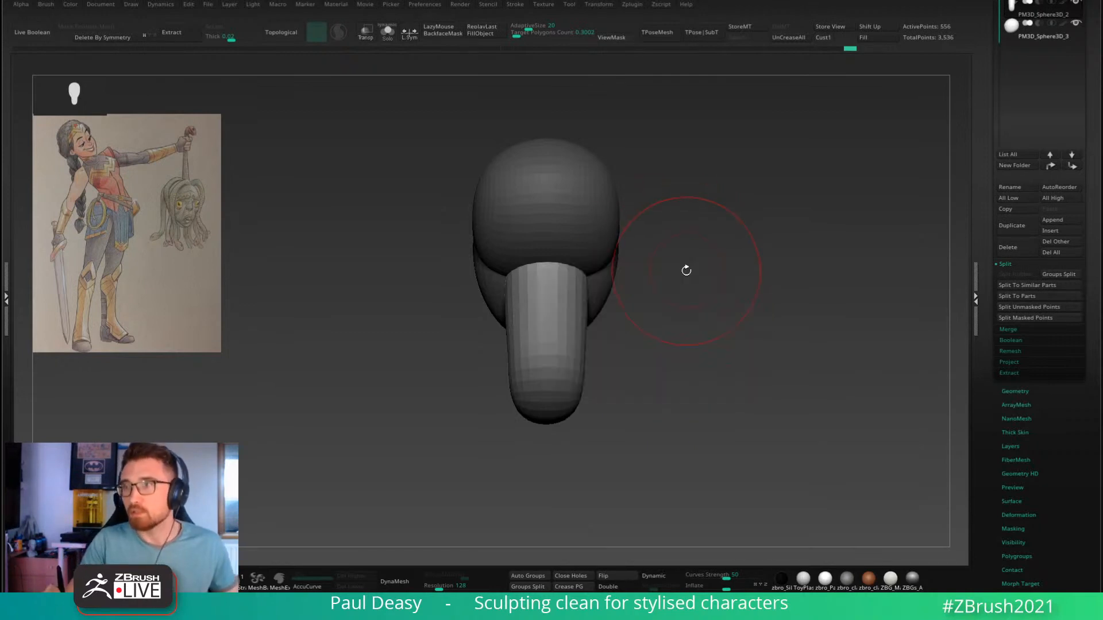
Step: Slim the sides of the neck's lower end from the back view with the Move brush
drag(688, 284, 713, 319)
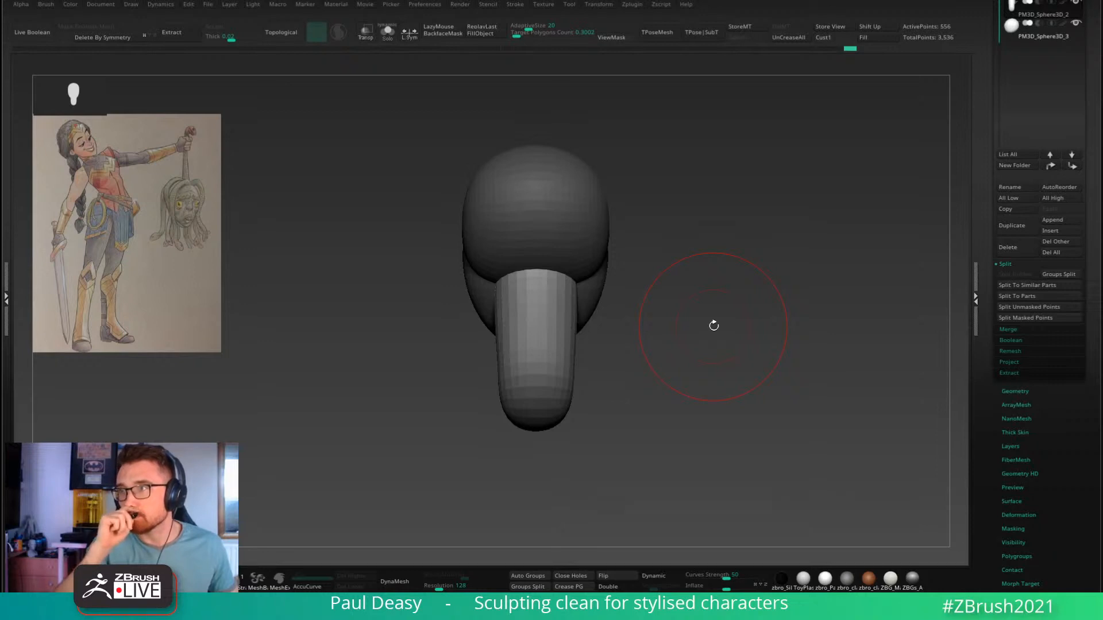
mouse_move(686, 334)
alt+right_down()
mouse_move(665, 339)
mouse_move(675, 319)
alt+right_up()
right_click(670, 308)
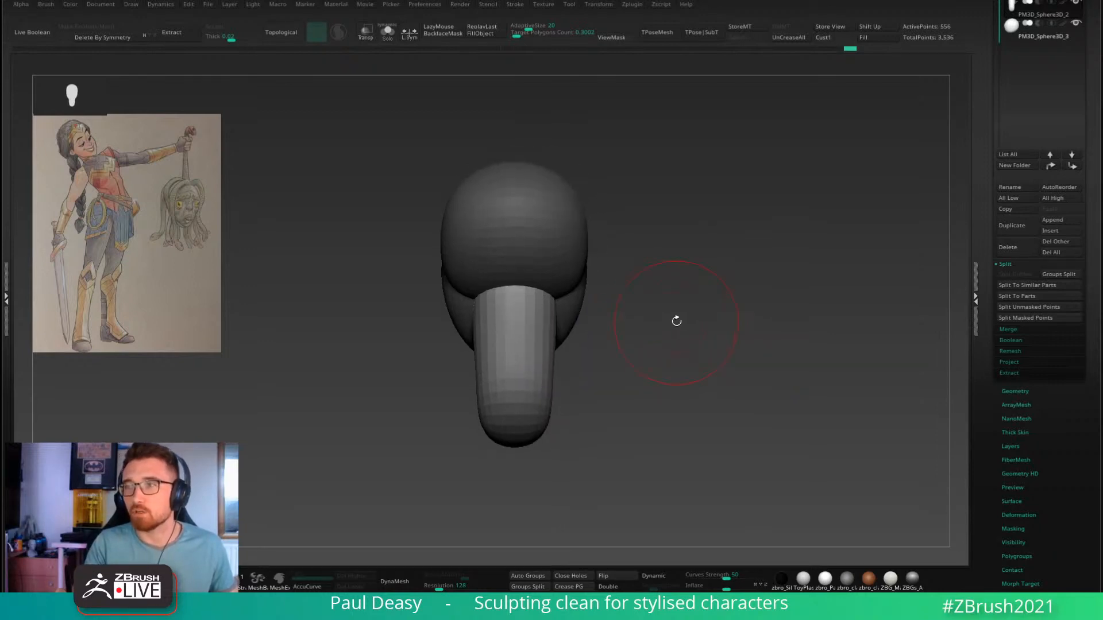
right_click(678, 317)
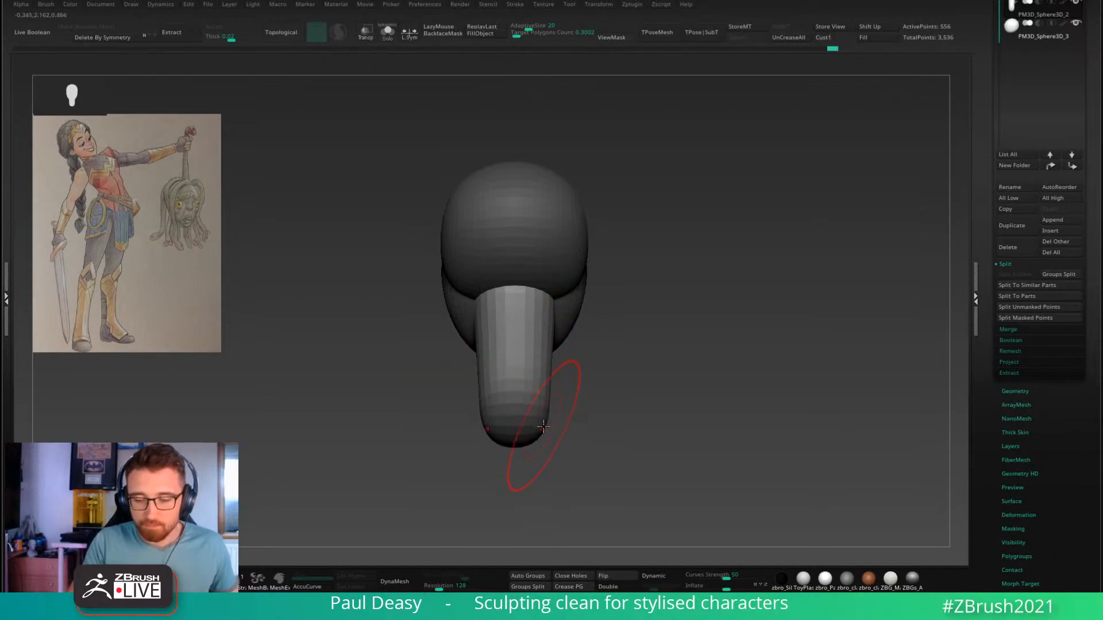
mouse_move(566, 345)
mouse_down()
mouse_move(577, 368)
mouse_move(534, 358)
mouse_up()
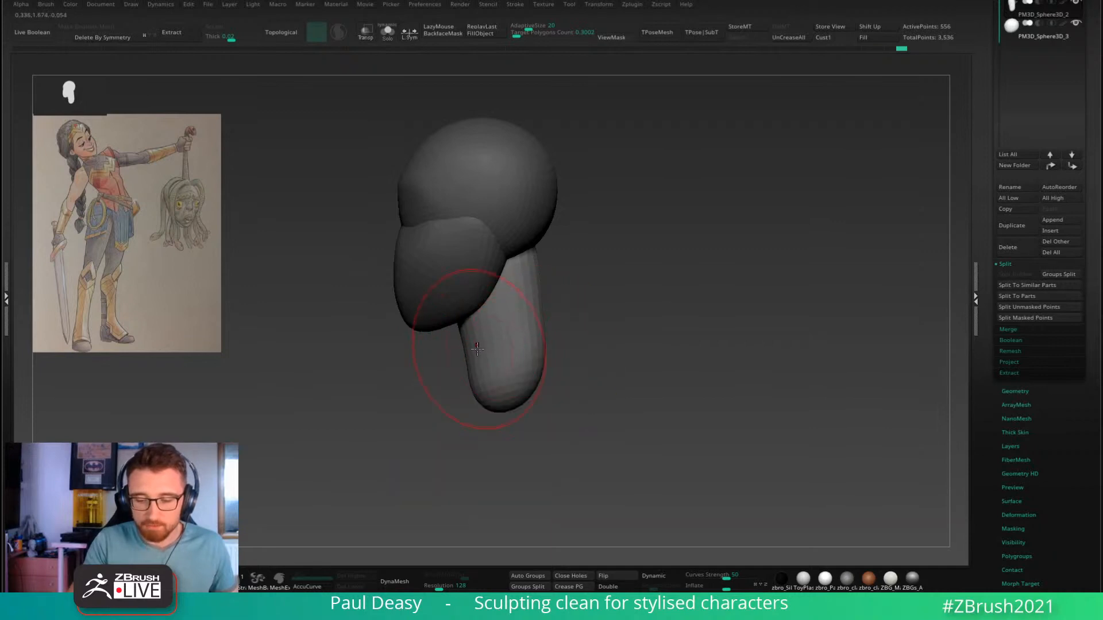
Step: Refine the neck's front and lower rear contours in side view, and adjust its rear edge where it meets the skull
key(space)
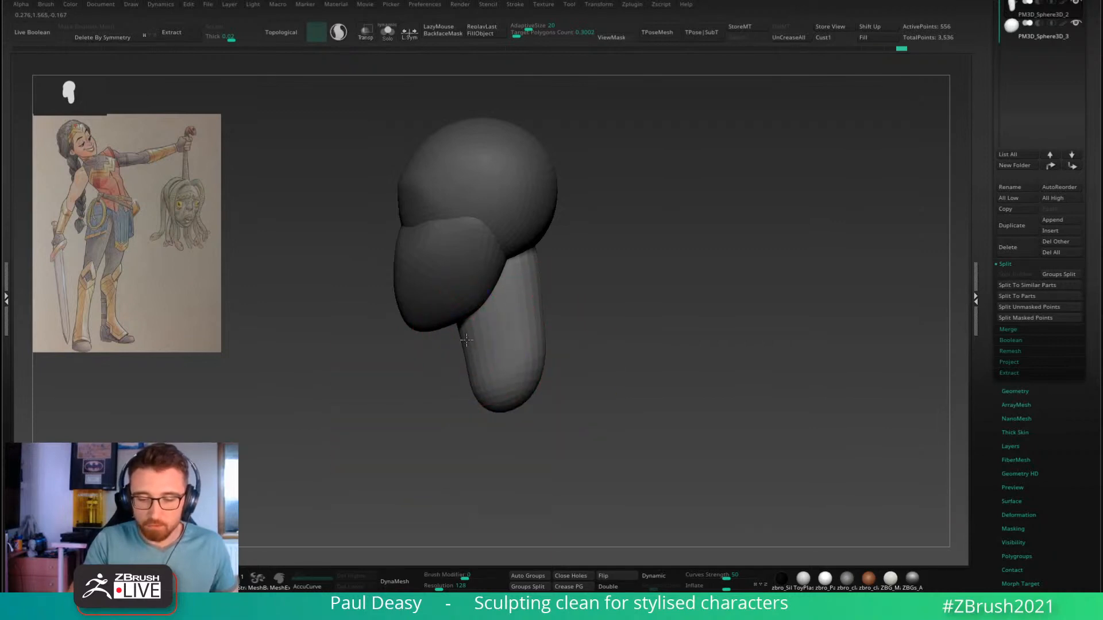
key(space)
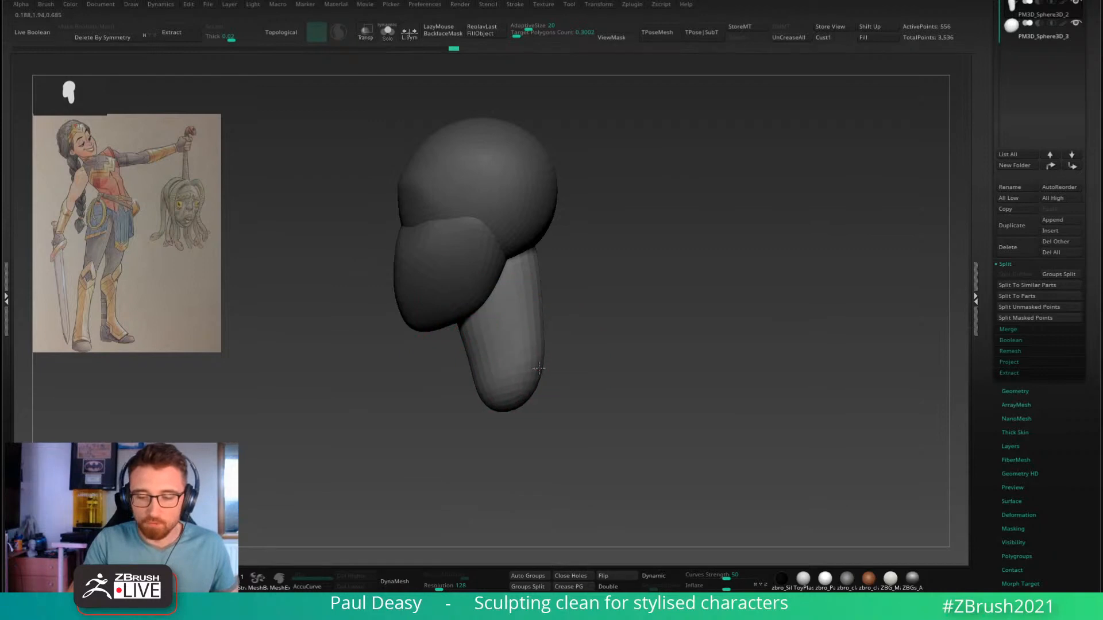
key(space)
drag(542, 271, 539, 271)
right_drag(585, 258, 553, 248)
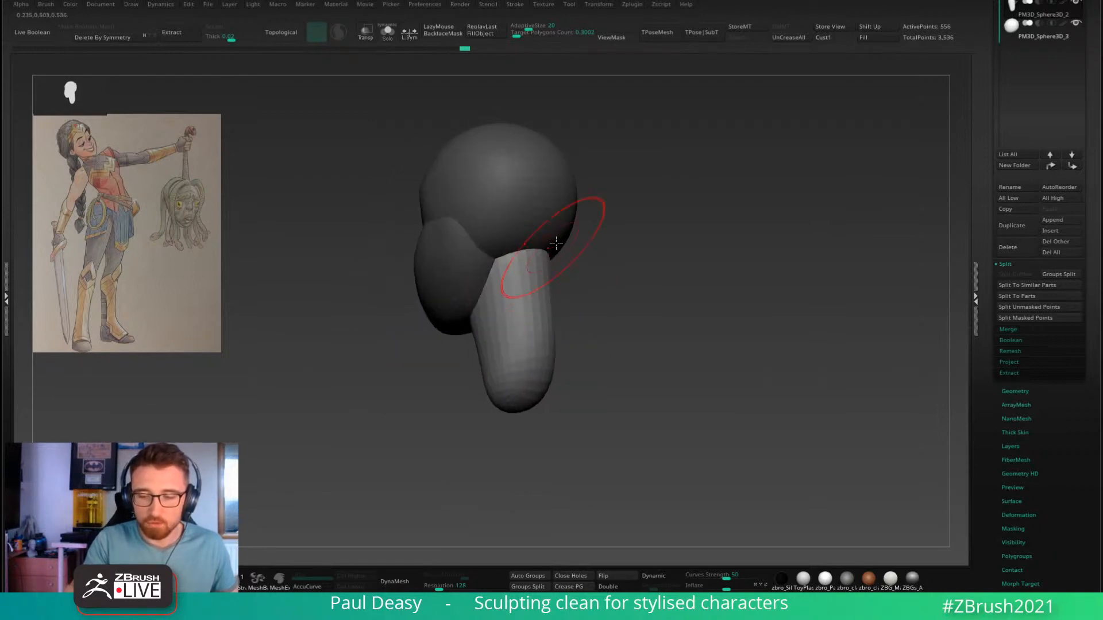
drag(543, 219, 545, 221)
drag(586, 252, 603, 254)
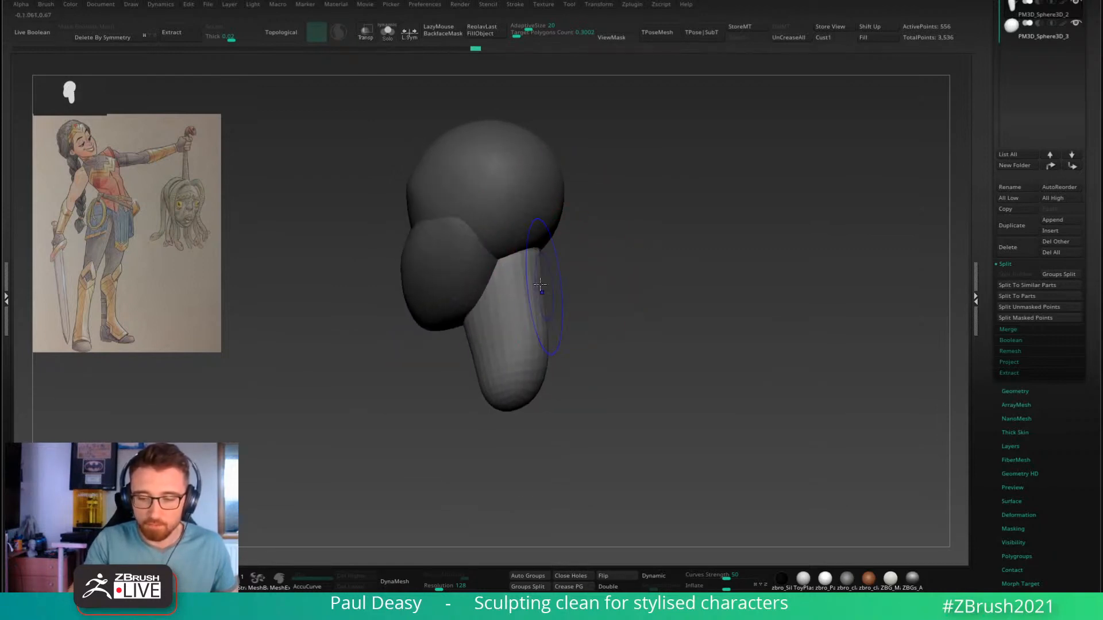
Step: Even out the neck's rear edge and fill out its lower front contour in side view with a resized Move brush
key(space)
mouse_move(577, 329)
mouse_down()
mouse_move(587, 329)
mouse_move(555, 342)
mouse_move(542, 380)
mouse_move(485, 388)
mouse_move(488, 347)
mouse_move(571, 332)
mouse_move(540, 344)
mouse_up()
right_click(543, 344)
mouse_move(498, 390)
mouse_down()
mouse_move(487, 396)
mouse_move(497, 398)
mouse_move(472, 362)
mouse_up()
key(space)
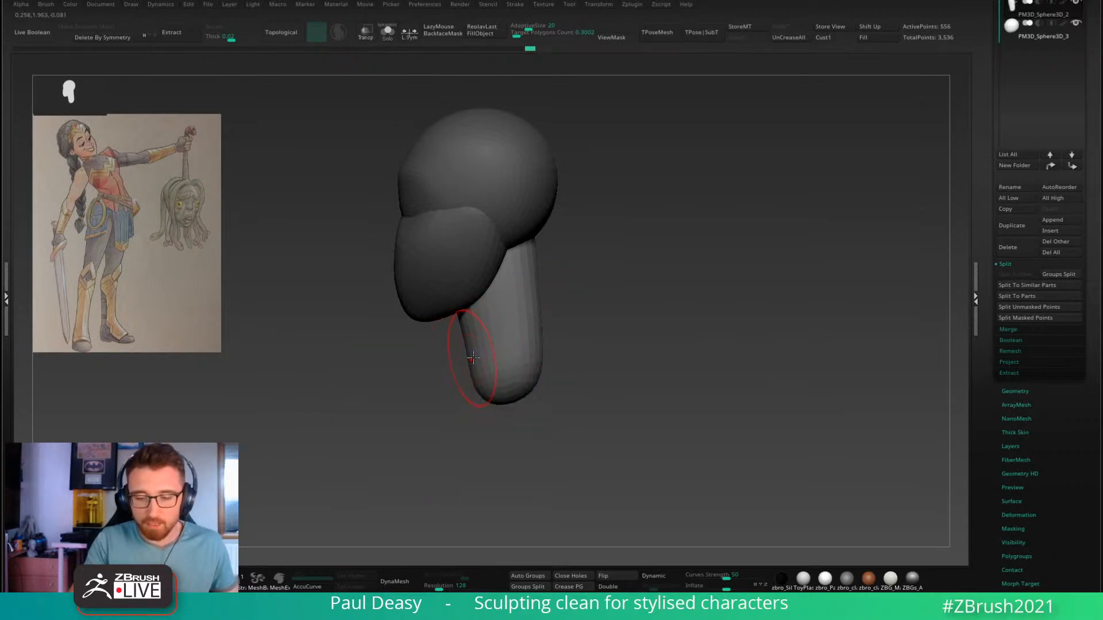
key(space)
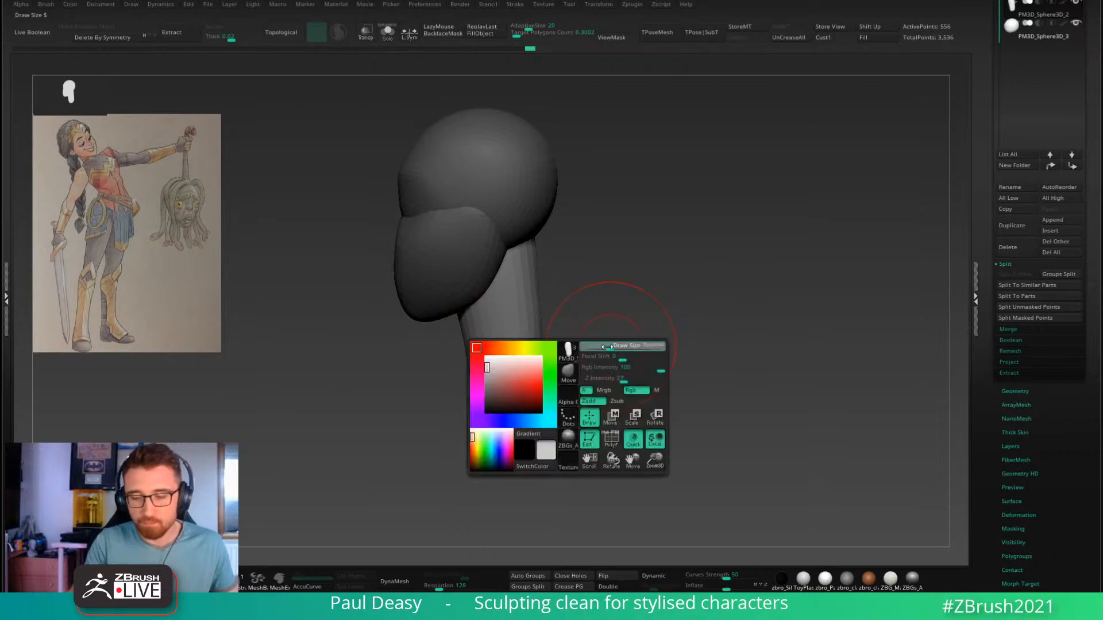
drag(612, 355, 613, 366)
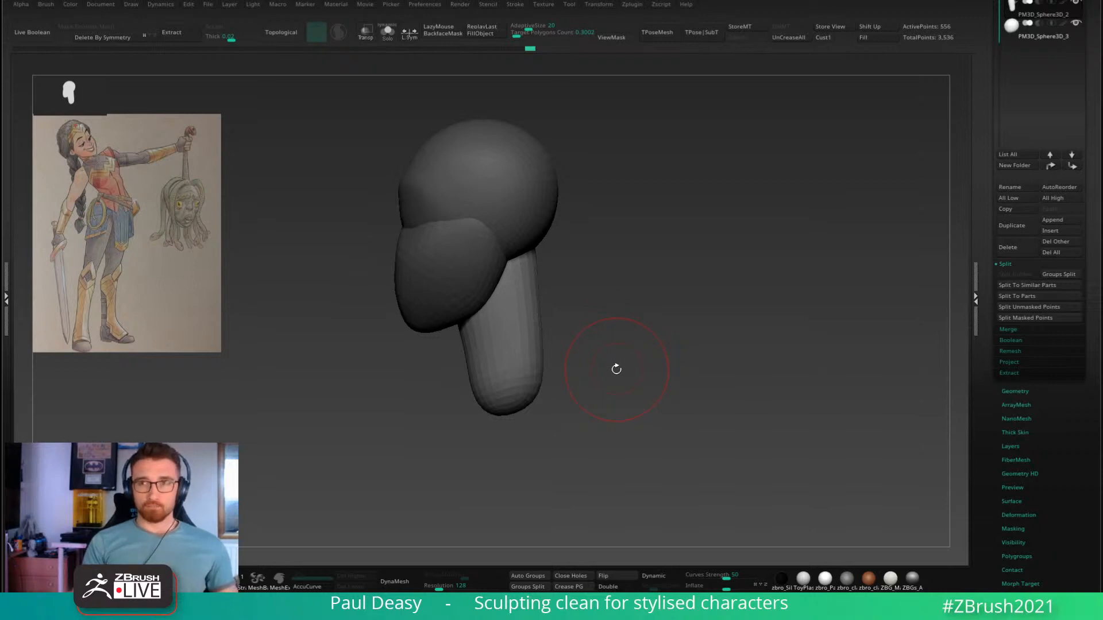
Step: Adjust the neck's front contour below the chin, and isolate the neck to smooth its upper front edge
key(space)
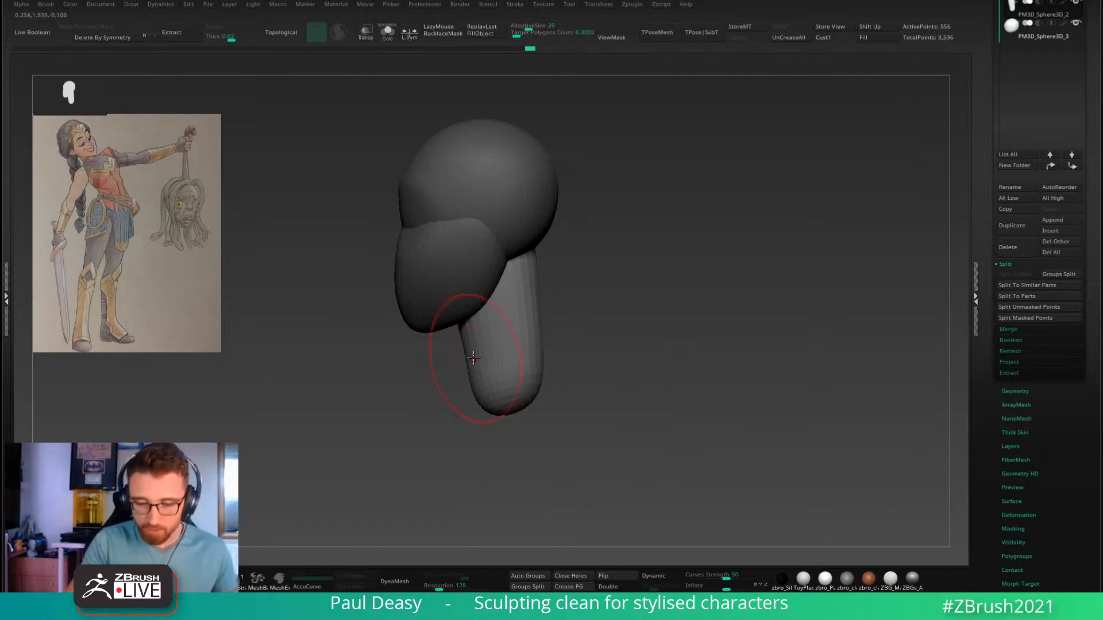
key(space)
drag(460, 342, 475, 343)
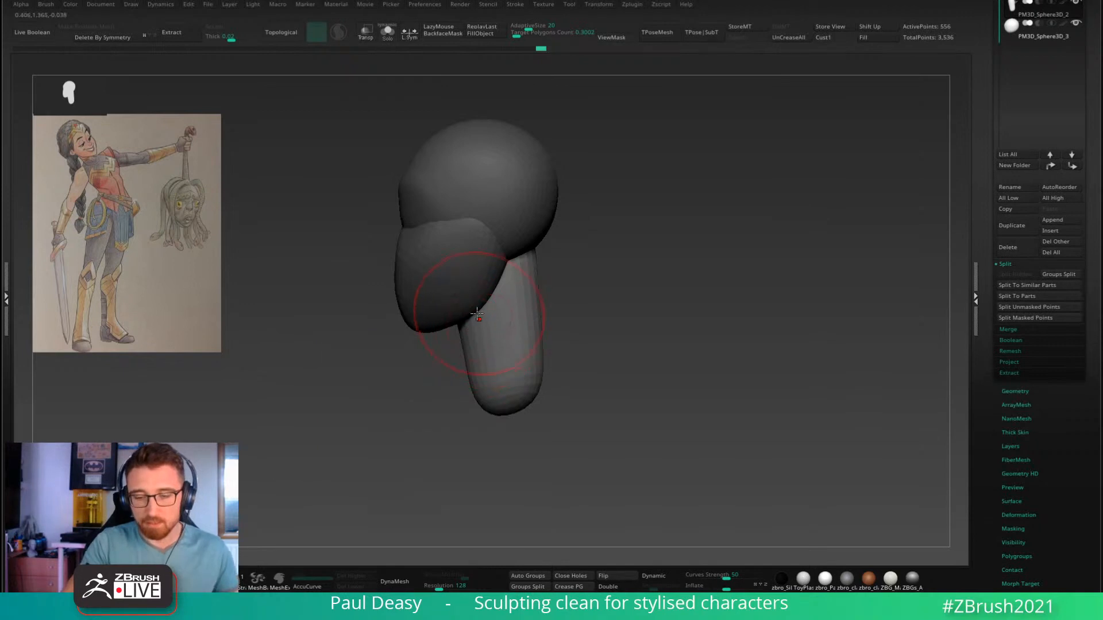
key(alt+s)
key(space)
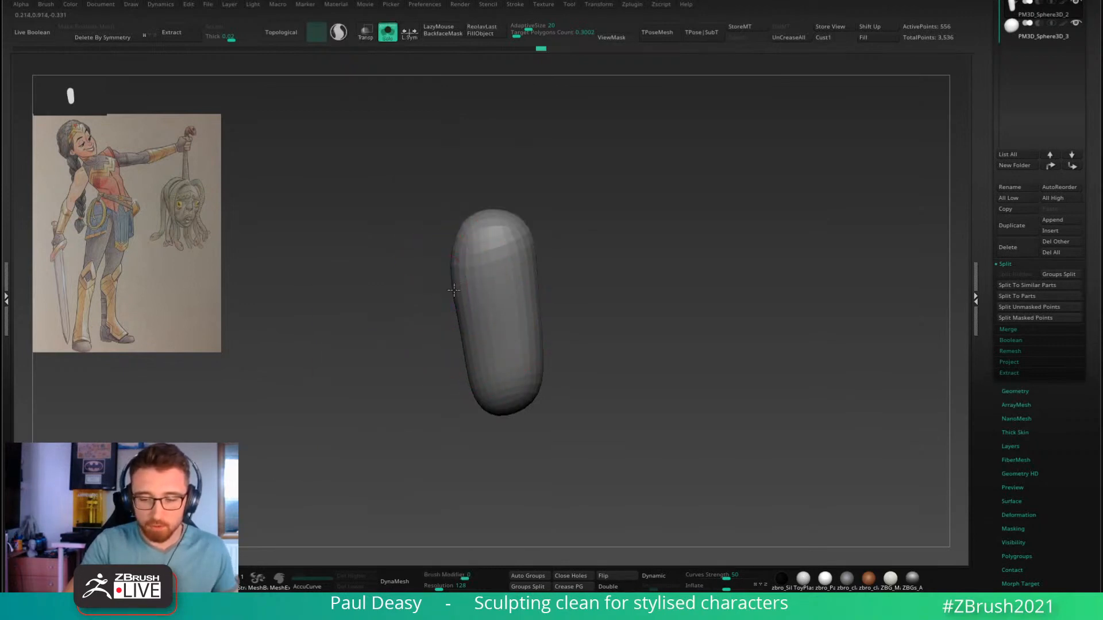
mouse_move(457, 282)
shift+mouse_down()
mouse_move(462, 330)
mouse_move(456, 278)
shift+mouse_up()
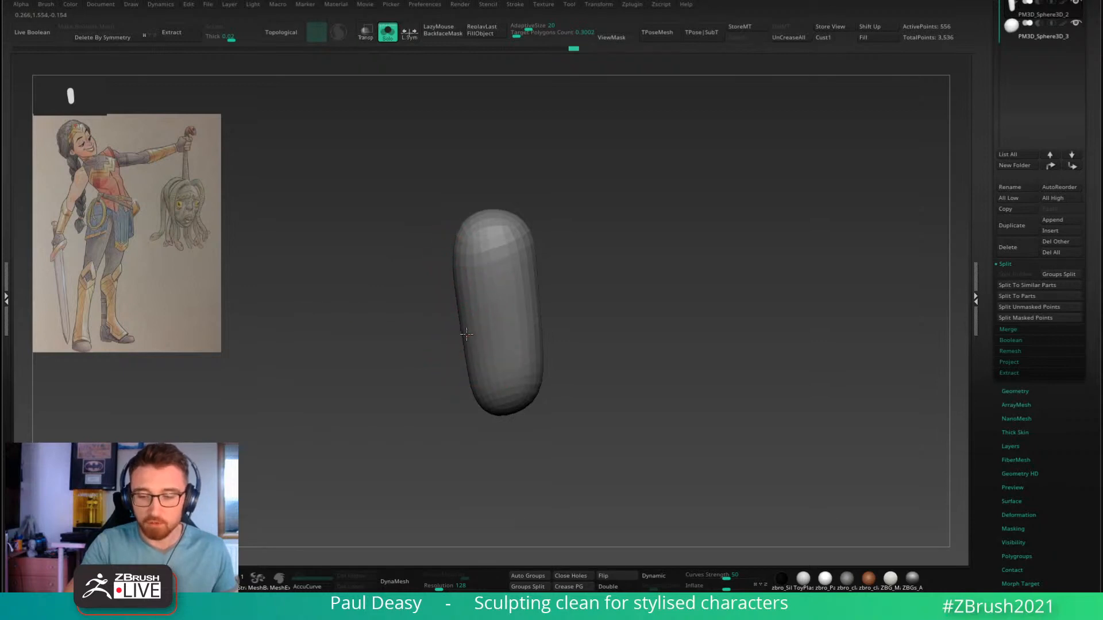
Step: Refine the isolated neck's front edge, bring back the head forms, and nudge the neck's position with the gizmo
key(ctrl+space)
mouse_move(561, 305)
mouse_down()
mouse_move(567, 298)
mouse_move(551, 309)
mouse_up()
key(w)
drag(549, 253, 551, 254)
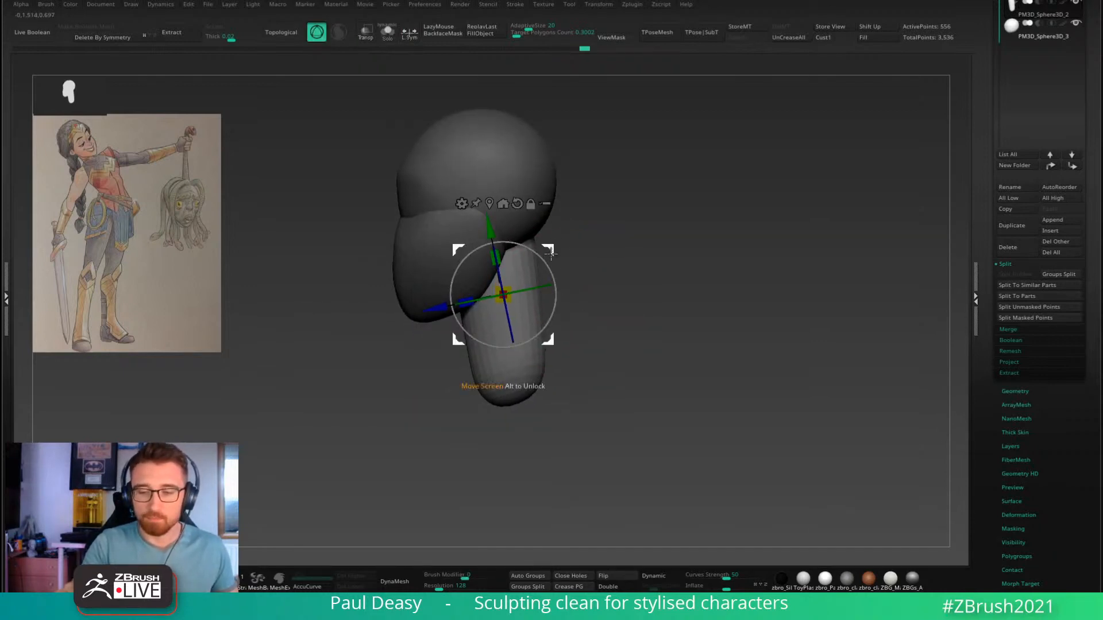
key(q)
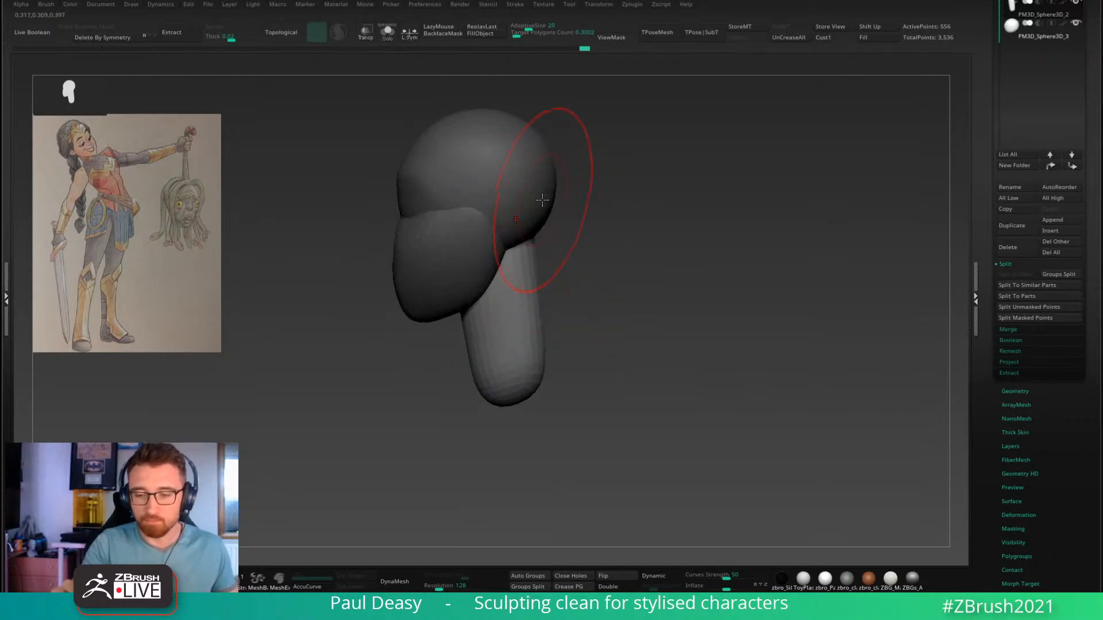
Step: Adjust the neck's rear contour under the skull in side view and smooth its back edge
key(space)
drag(533, 239, 545, 239)
key(space)
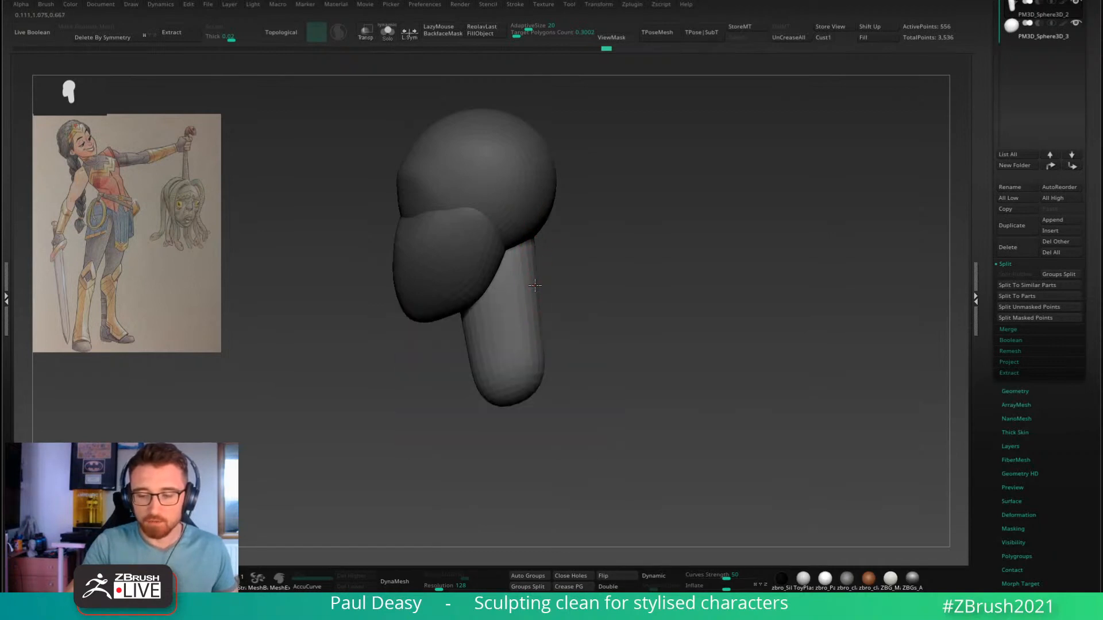
right_drag(537, 287, 552, 294)
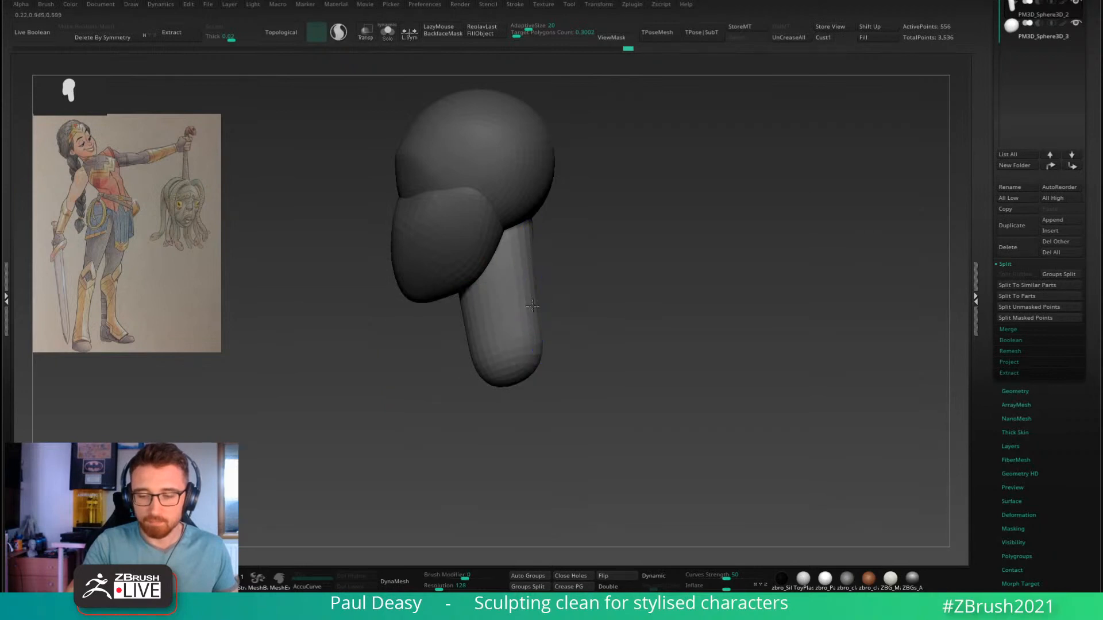
drag(562, 280, 601, 284)
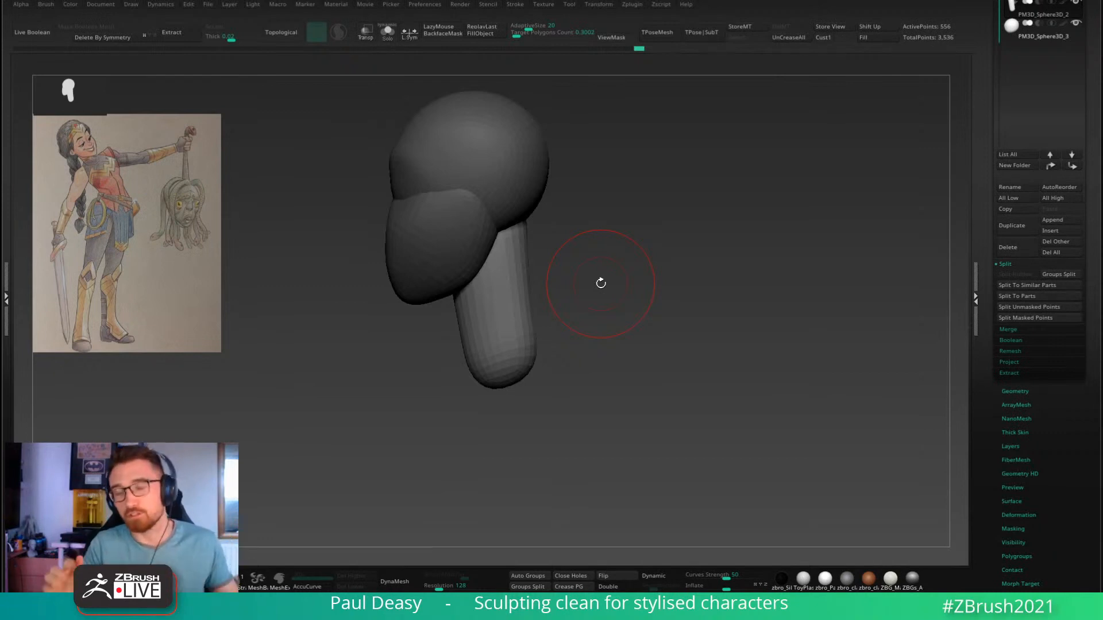
Step: Pull the front of the neck's lower end down so its base slants, and straighten the front contour below the chin
drag(585, 319, 540, 325)
key(space)
key(space)
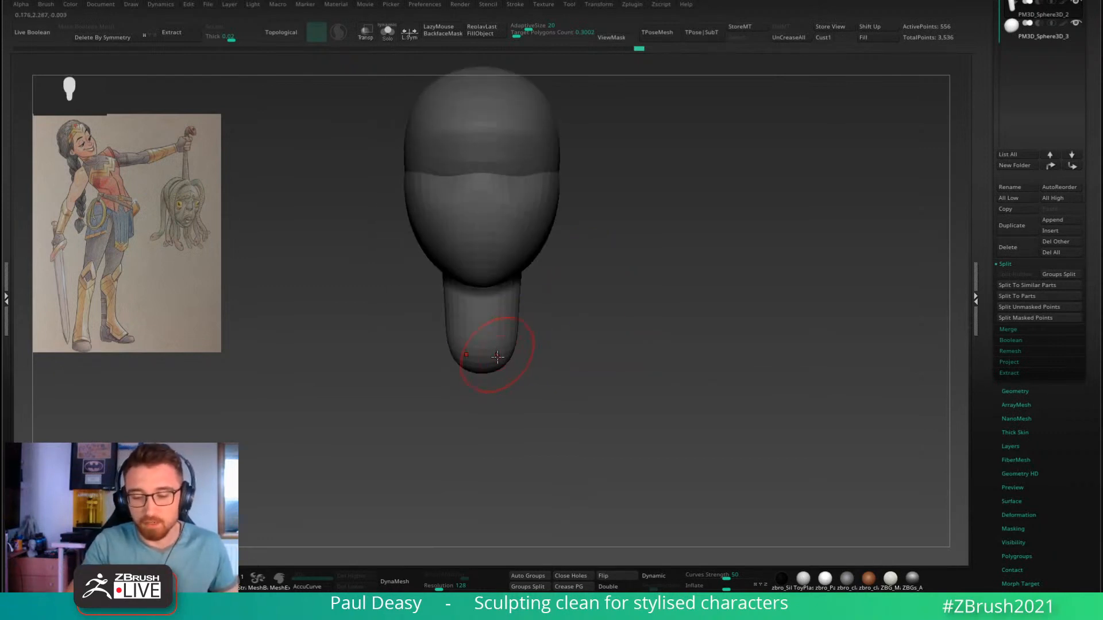
mouse_move(500, 364)
mouse_down()
mouse_move(496, 397)
mouse_move(529, 328)
mouse_up()
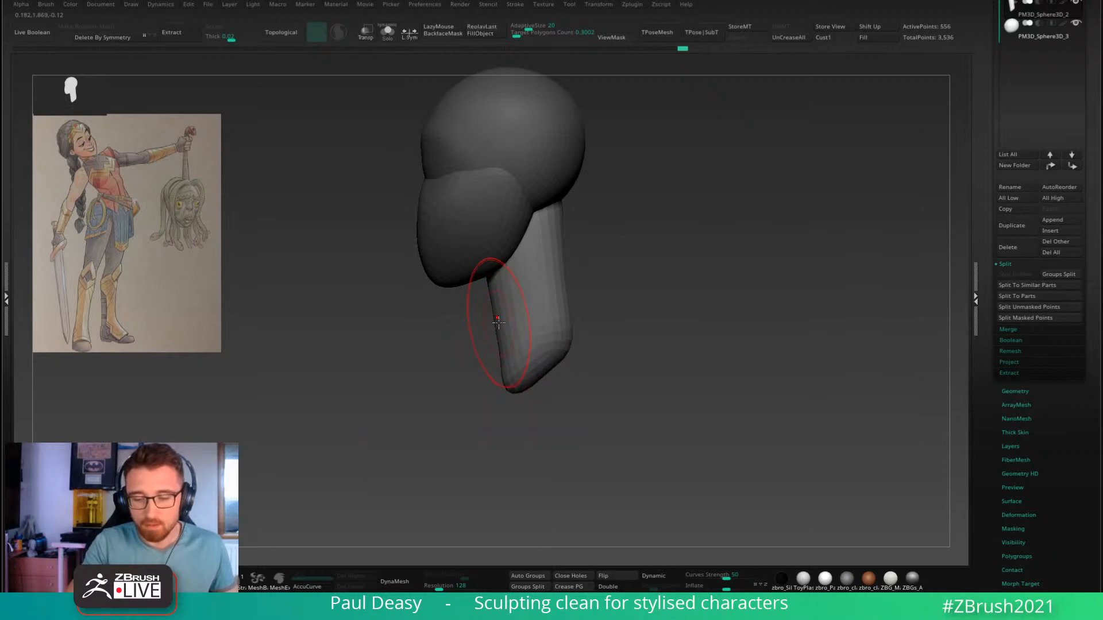
key(space)
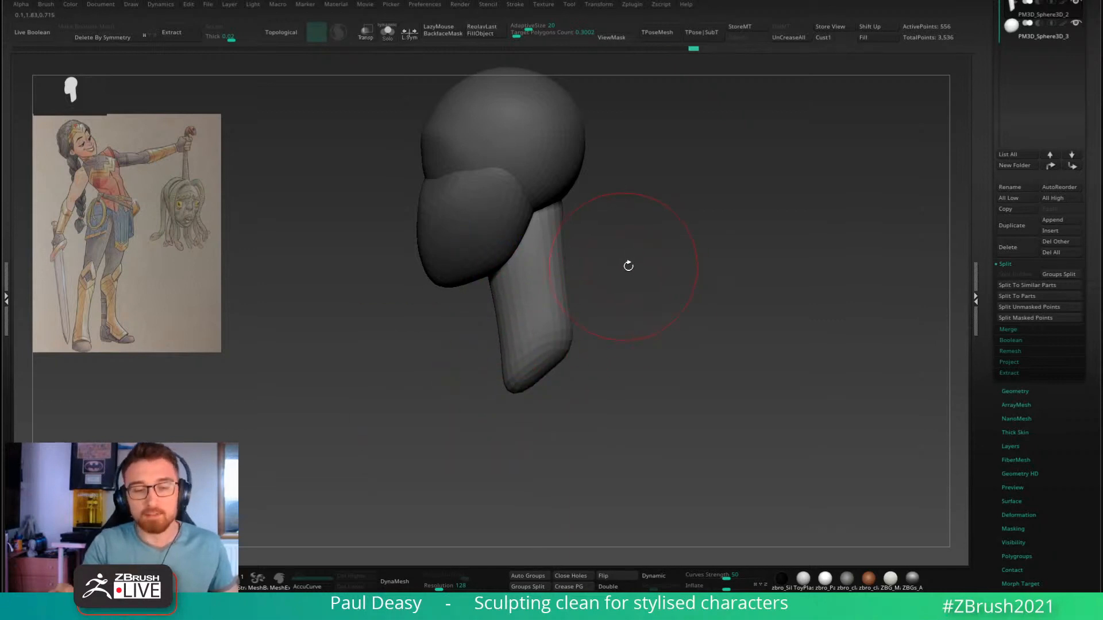
Step: Refine the neck's rear edge in side view and even out its sides from behind
drag(627, 265, 623, 274)
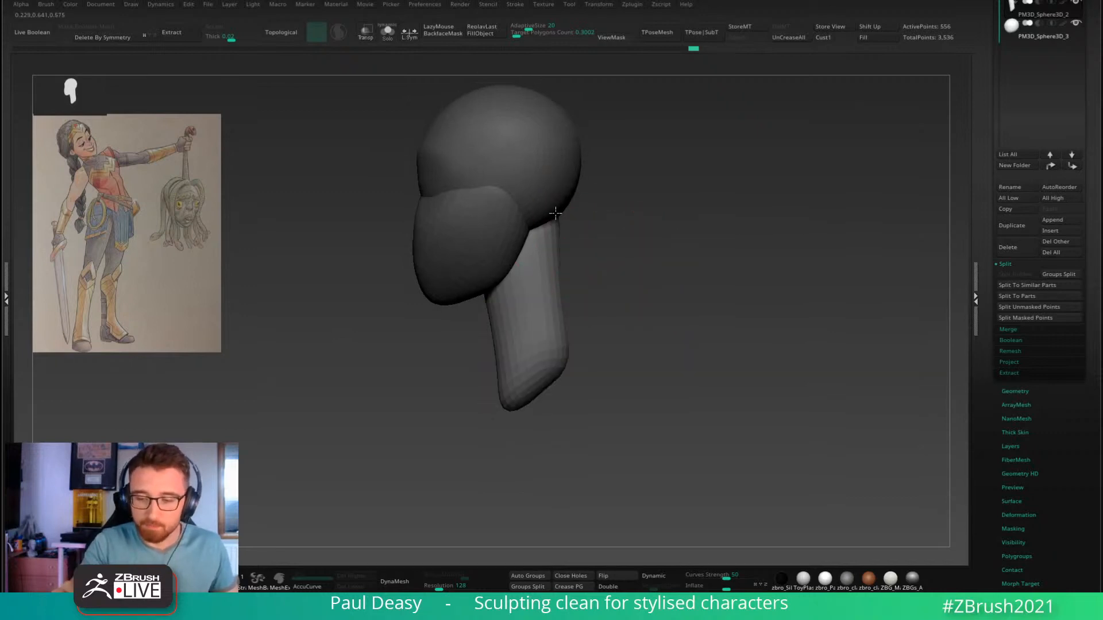
mouse_move(581, 230)
mouse_down()
mouse_move(622, 229)
mouse_move(599, 213)
mouse_move(616, 257)
mouse_move(611, 279)
mouse_up()
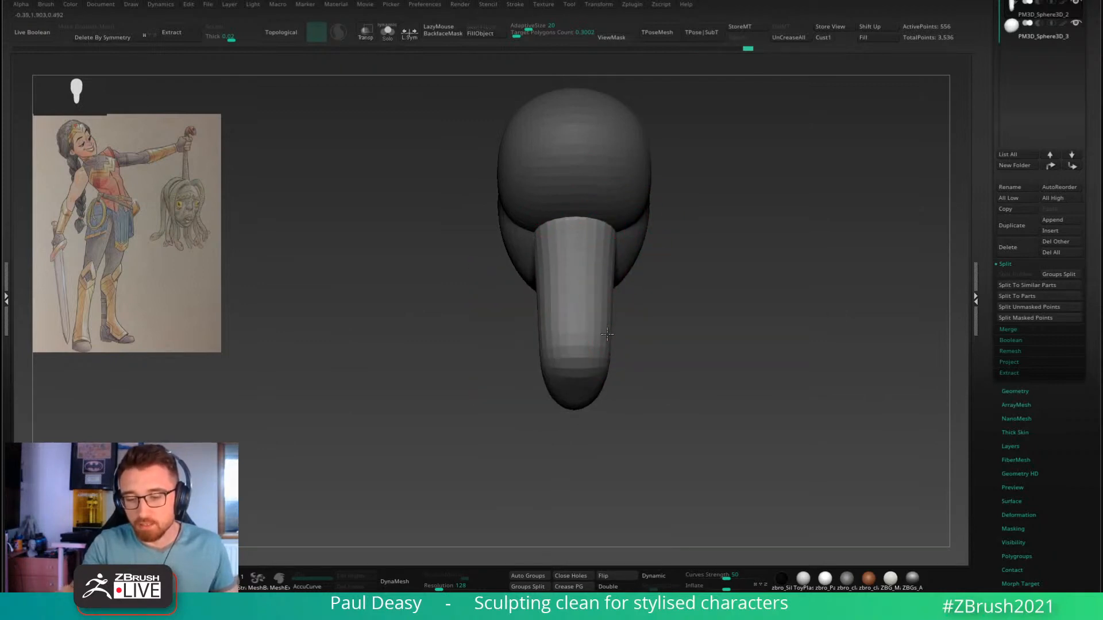
mouse_move(635, 325)
mouse_down()
mouse_move(615, 315)
mouse_move(680, 317)
mouse_move(647, 295)
mouse_up()
key(space)
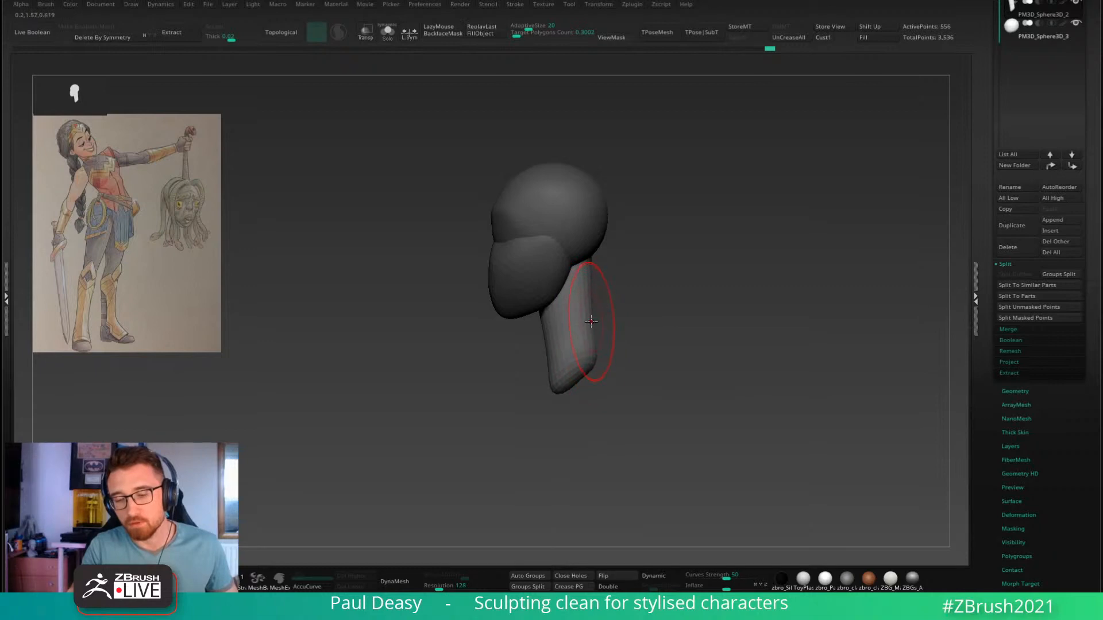
Step: Refine the nape and lower back of the skull in side view, and check the proportions from the front
mouse_move(590, 321)
mouse_down()
mouse_move(586, 270)
mouse_move(620, 268)
mouse_move(596, 245)
mouse_up()
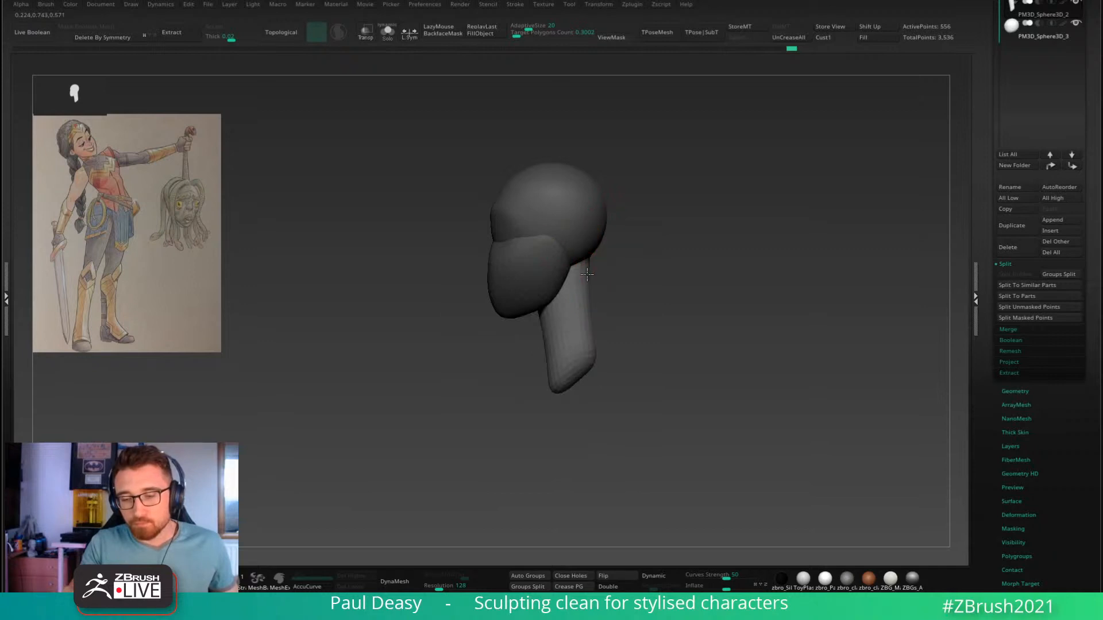
drag(600, 263, 585, 247)
key(space)
key(space)
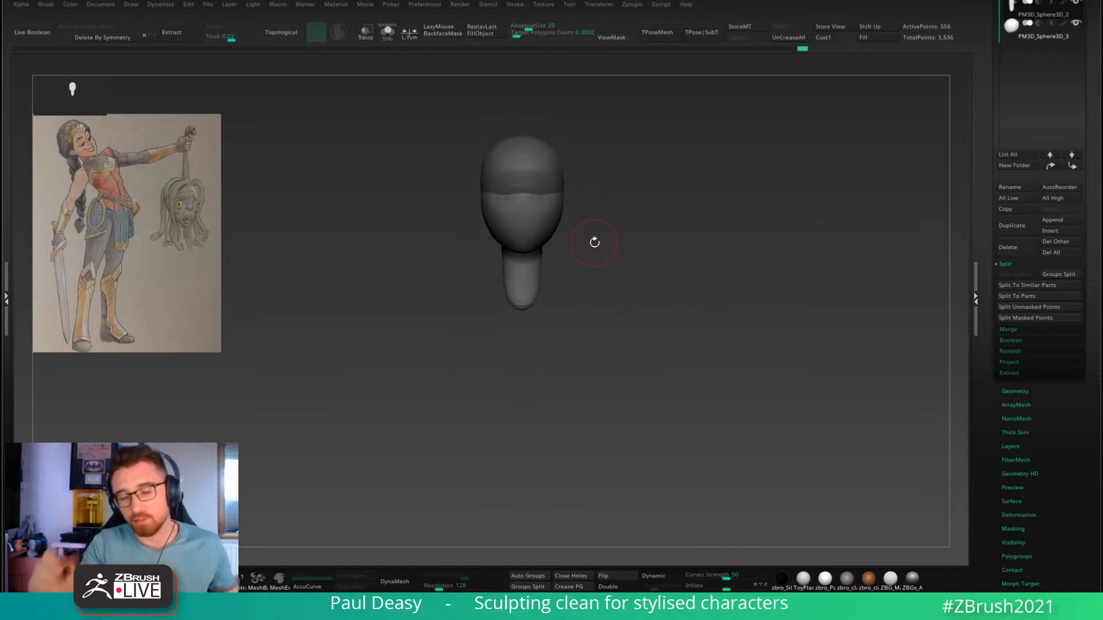
Step: Duplicate the cranium sphere below the neck and split the copy into its own subtool
alt+drag(593, 296, 594, 321)
alt+click(559, 209)
drag(584, 221, 590, 377)
key(w)
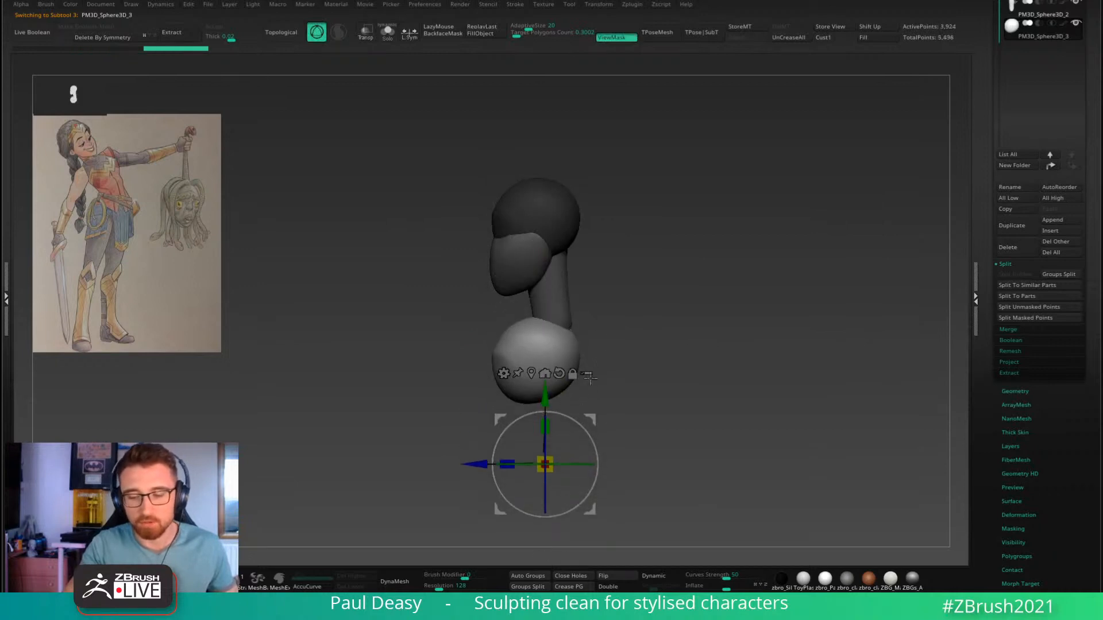
key(ctrl+shift+s)
key(q)
Step: Enlarge the duplicated sphere, centre the gizmo on it, and place it under the base of the neck
alt+drag(613, 341, 613, 322)
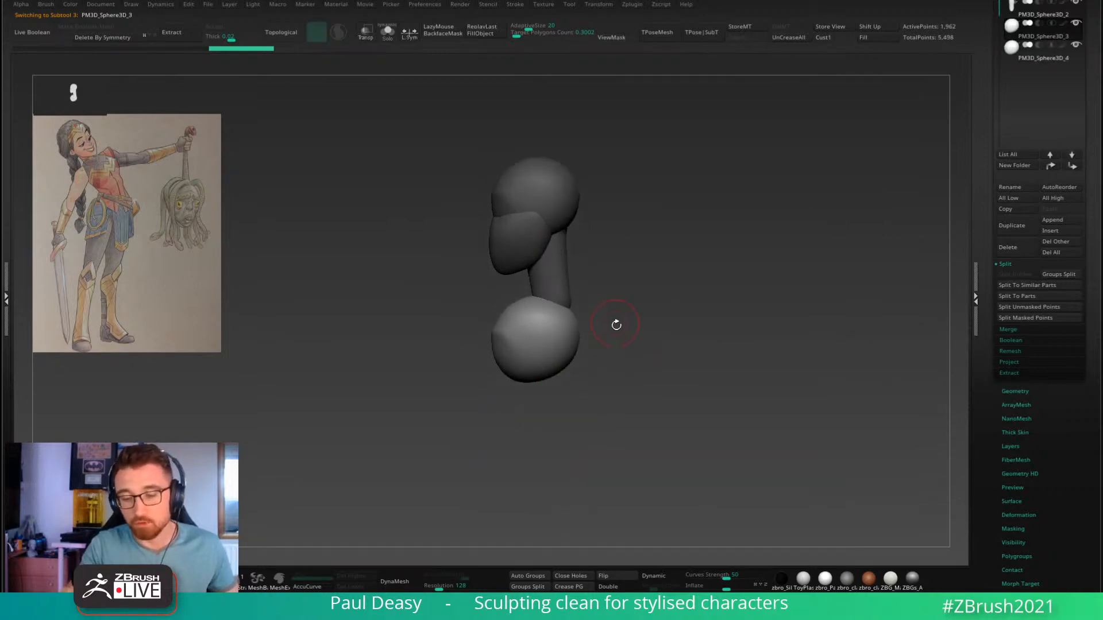
key(w)
drag(544, 442, 574, 435)
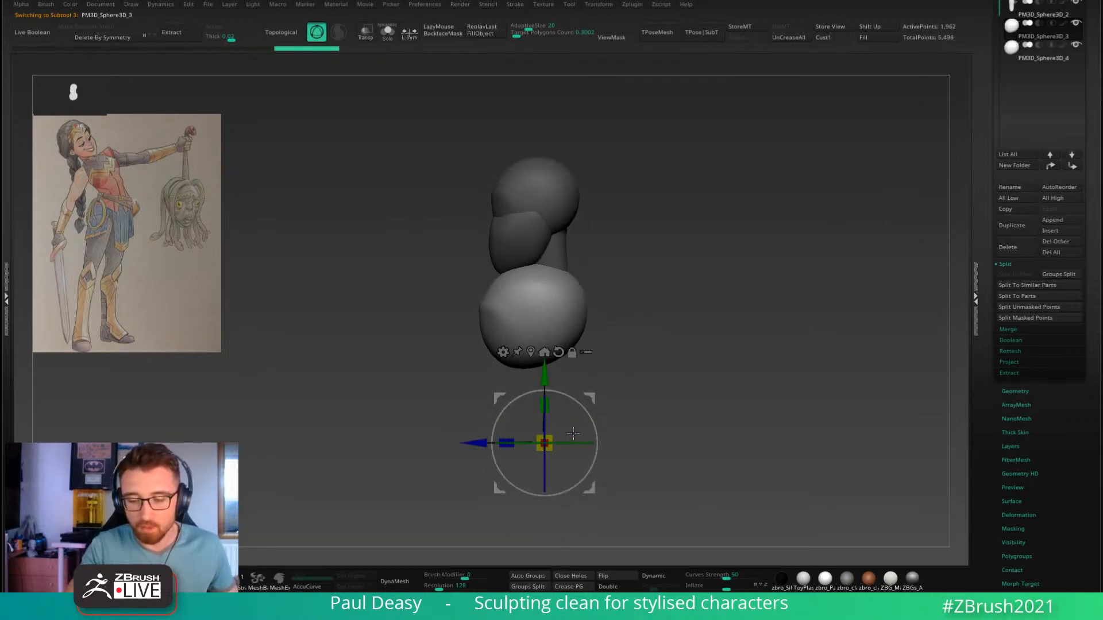
click(531, 351)
mouse_move(532, 305)
mouse_down()
mouse_move(554, 389)
mouse_move(556, 357)
mouse_up()
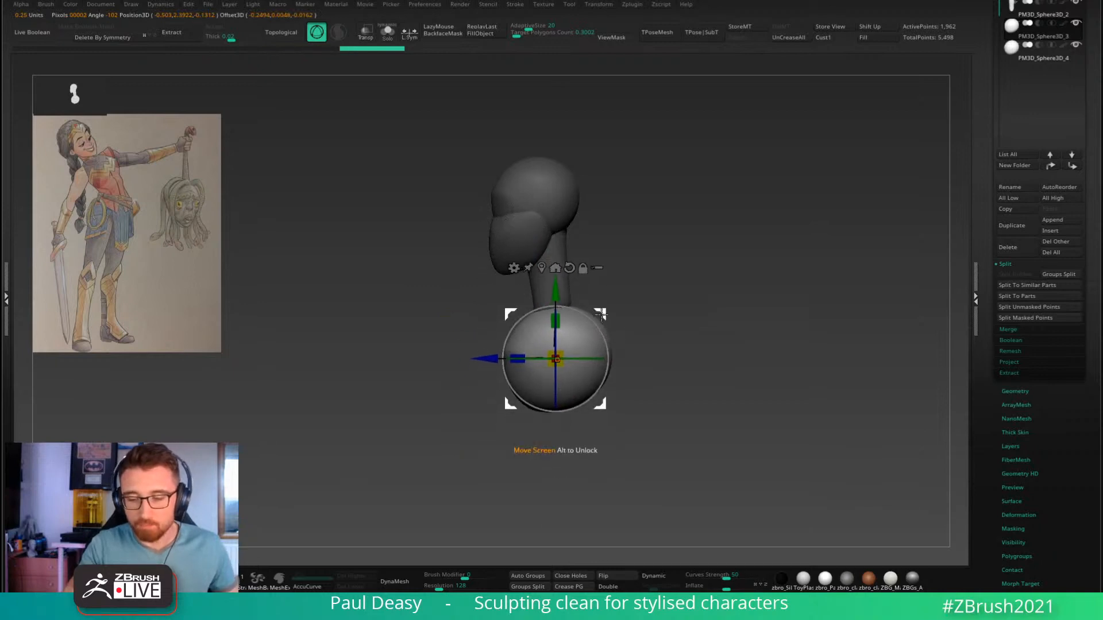
Step: Reshape the sphere below the neck with the Move brush into a tilted egg-shaped ribcage in side view
key(q)
key(space)
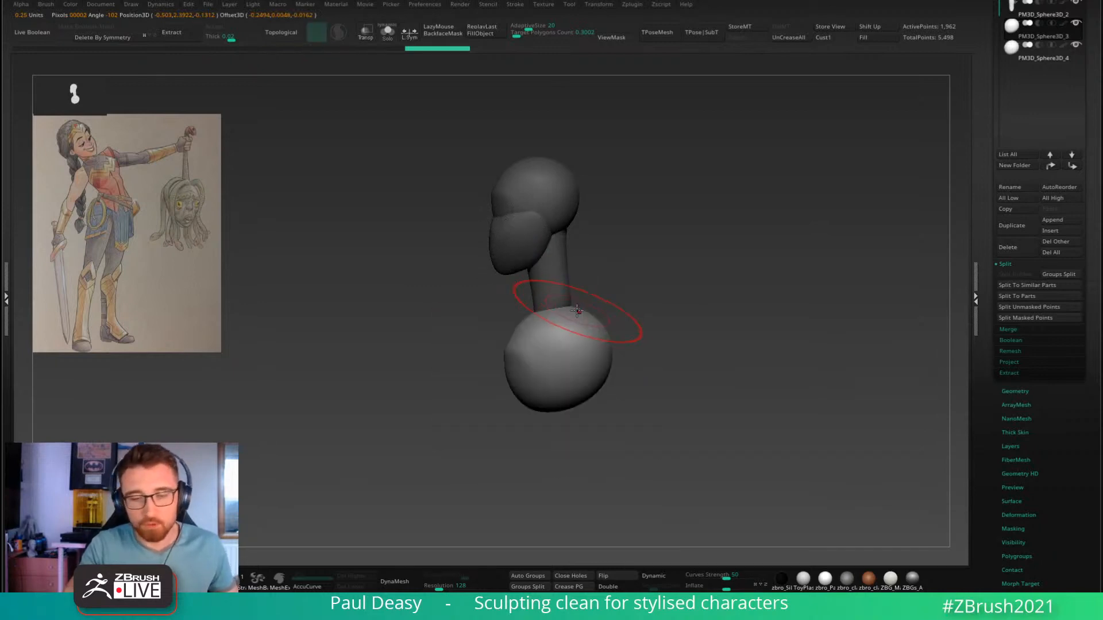
key(space)
mouse_move(512, 345)
mouse_down()
mouse_move(523, 369)
mouse_move(522, 424)
mouse_up()
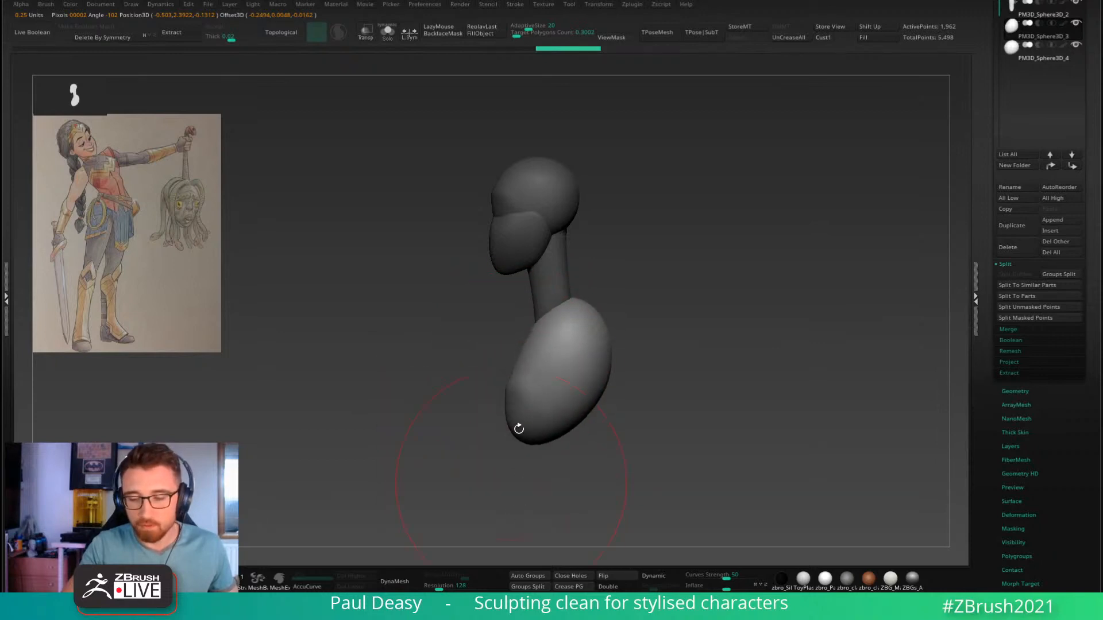
key(space)
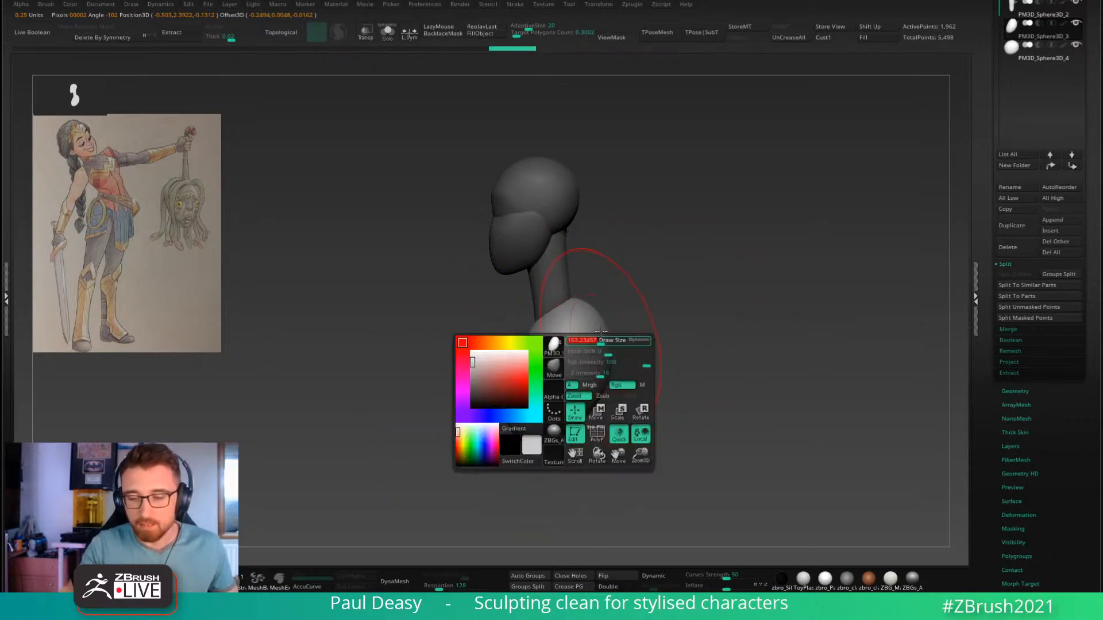
mouse_move(587, 306)
mouse_down()
mouse_move(578, 297)
mouse_move(564, 310)
mouse_up()
key(space)
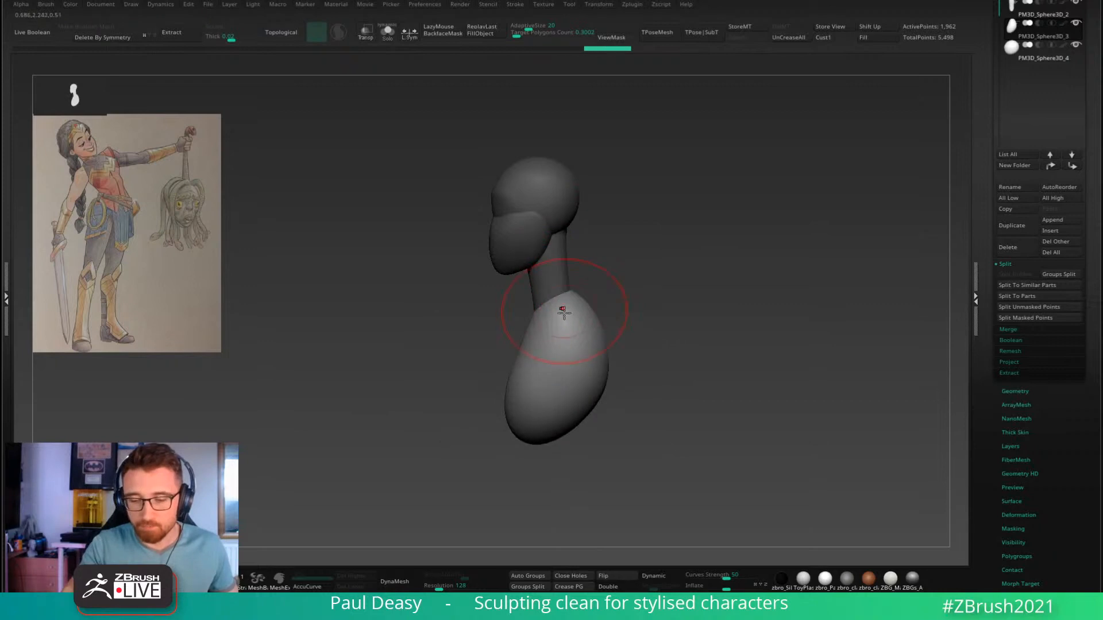
Step: Adjust the ribcage's sides and lower end with the Move brush from the front
shift+right_drag(556, 327, 598, 327)
drag(557, 339, 579, 339)
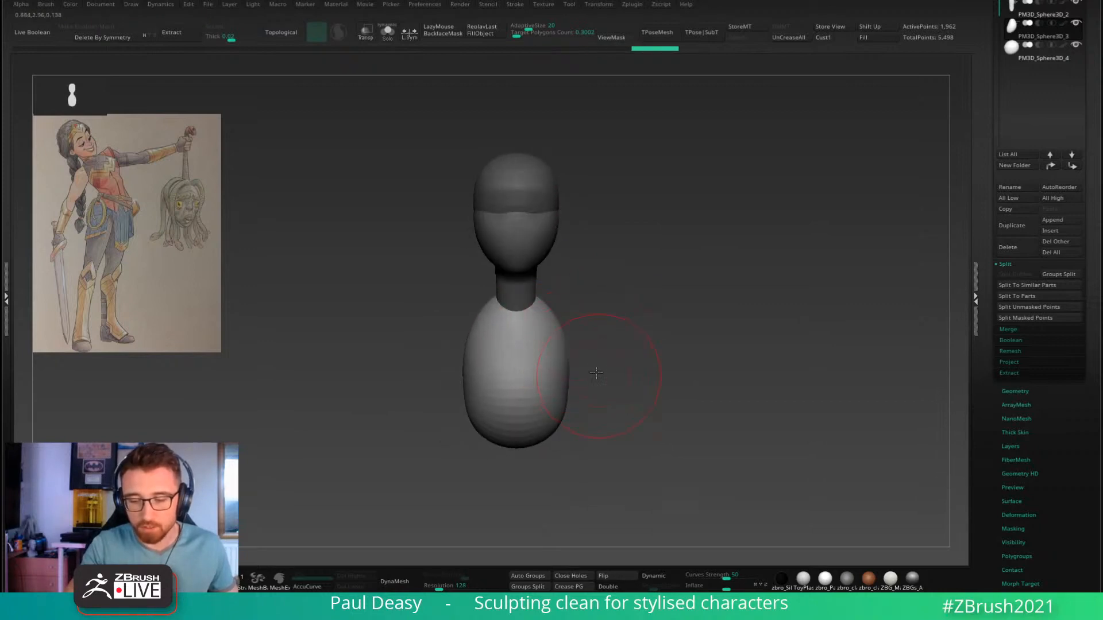
alt+right_drag(572, 398, 565, 364)
mouse_move(556, 383)
mouse_down()
mouse_move(544, 390)
mouse_move(517, 375)
mouse_move(505, 405)
mouse_up()
key(space)
Step: Pull the lower rear of the ribcage backward and down in side view, and smooth its front
right_drag(555, 400, 521, 396)
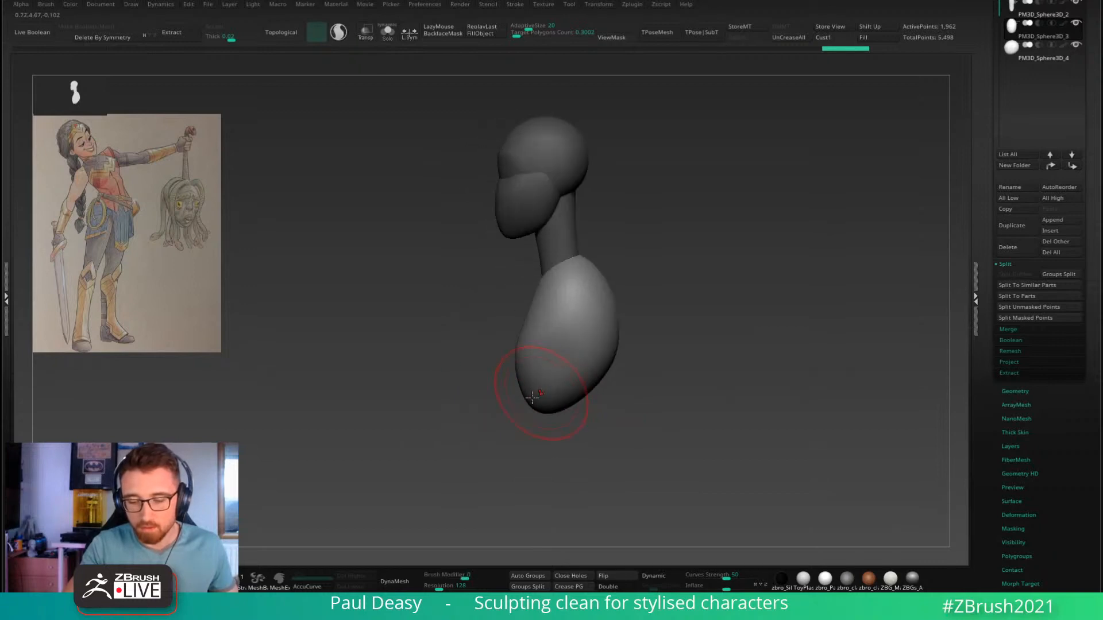
alt+right_drag(624, 405, 597, 359)
drag(557, 364, 592, 385)
right_drag(615, 382, 606, 364)
mouse_move(609, 274)
right_down()
mouse_move(634, 296)
mouse_move(636, 282)
mouse_move(610, 320)
right_up()
key(space)
click(562, 345)
key(space)
mouse_move(555, 343)
shift+mouse_down()
mouse_move(559, 318)
mouse_move(556, 345)
shift+mouse_up()
key(space)
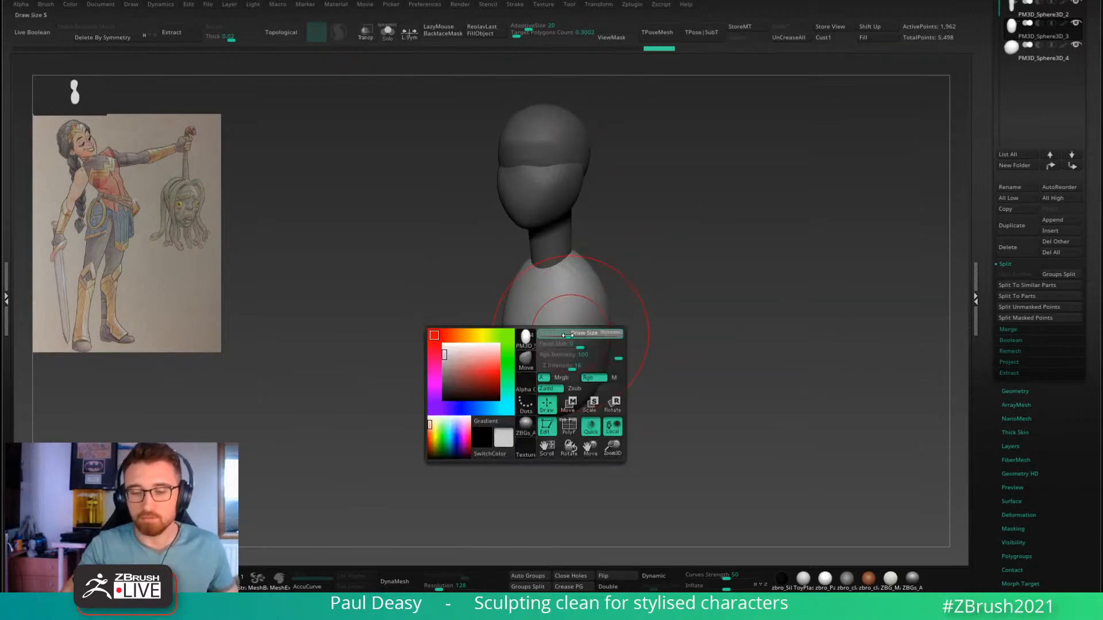
Step: Shape the ribcage's shoulder line and upper sides, and remesh the form
drag(565, 301, 577, 300)
mouse_move(628, 271)
shift+right_down()
mouse_move(607, 288)
mouse_move(529, 303)
mouse_move(741, 288)
mouse_move(609, 286)
shift+right_up()
key(space)
drag(601, 287, 616, 288)
drag(607, 334, 603, 332)
mouse_move(658, 325)
alt+right_down()
mouse_move(644, 337)
mouse_move(674, 325)
alt+right_up()
key(ctrl+shift+r)
Step: Refine the front edge of the remeshed ribcage in side view
right_drag(620, 352, 648, 350)
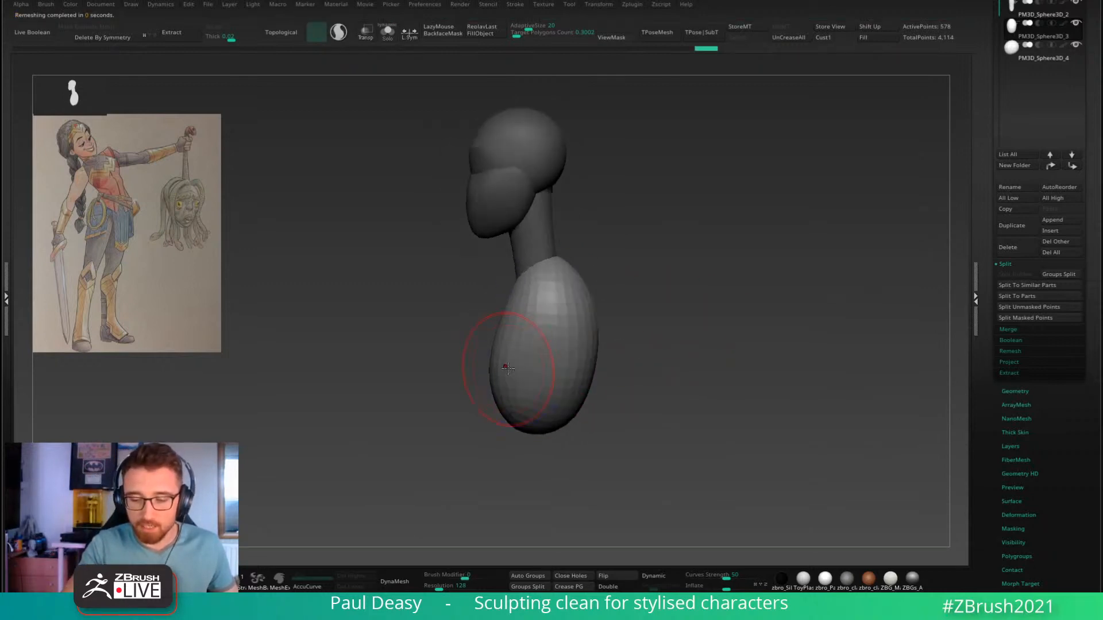
drag(507, 368, 510, 381)
key(space)
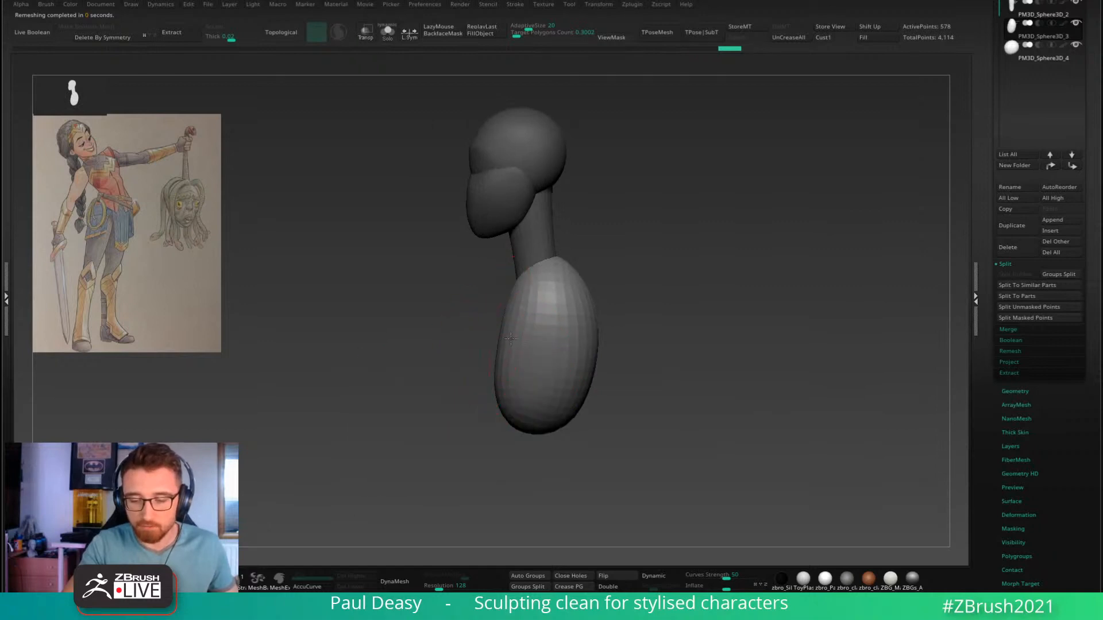
key(space)
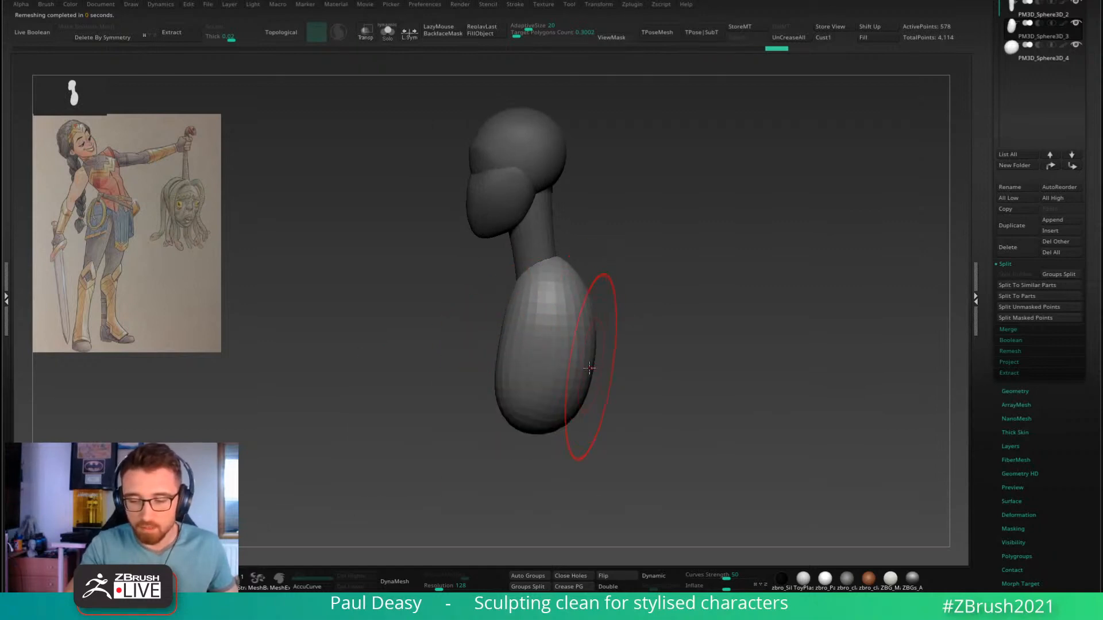
shift+drag(590, 368, 626, 362)
key(w)
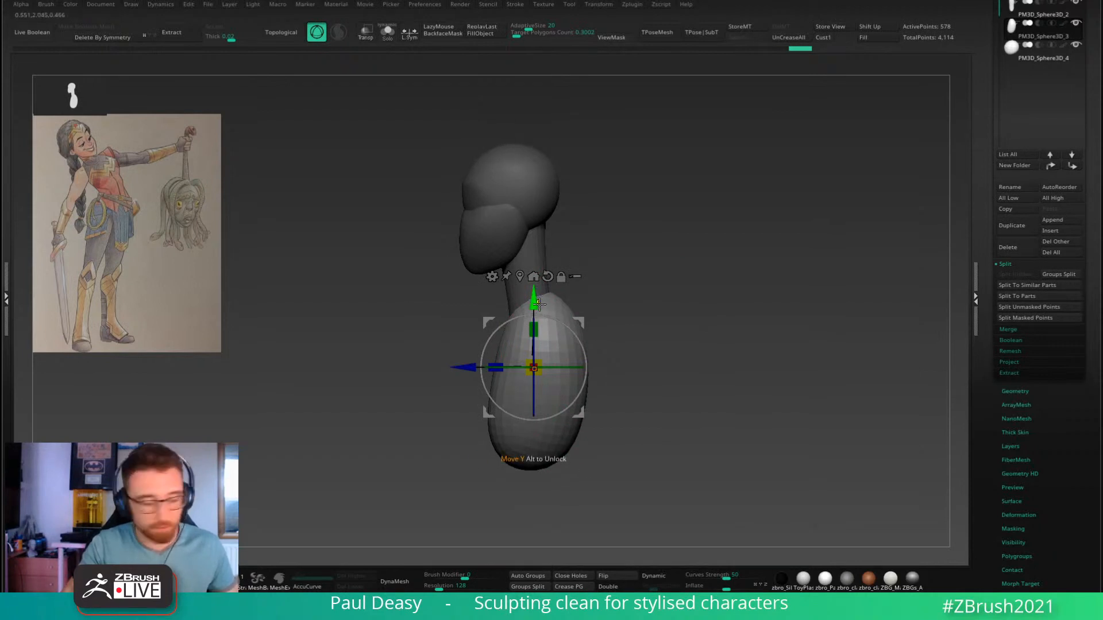
ctrl+drag(536, 299, 535, 360)
key(ctrl+z)
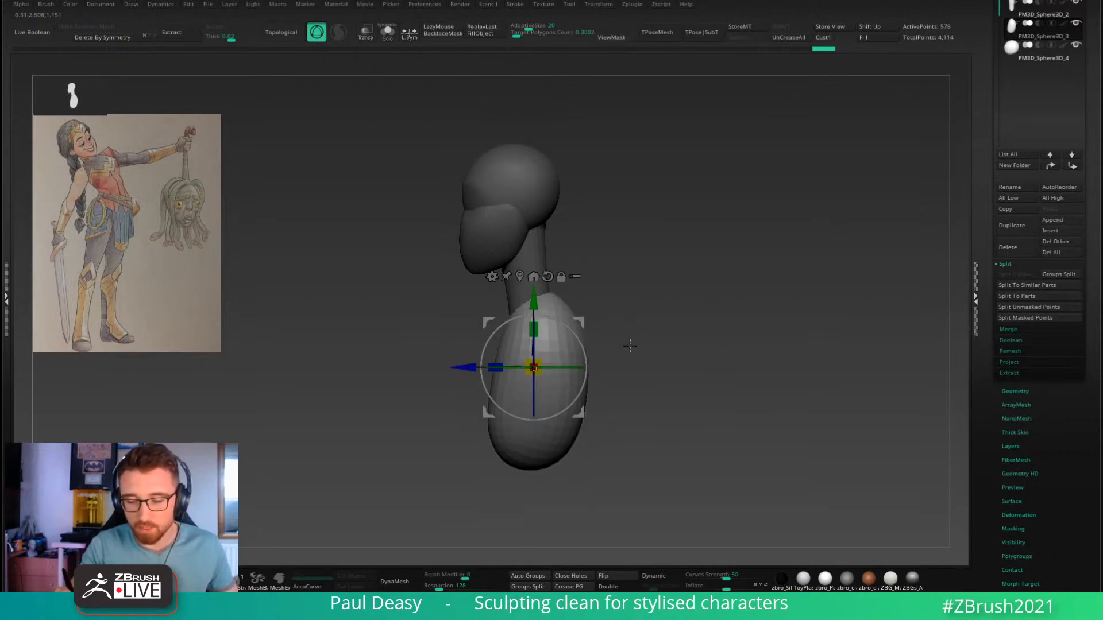
key(space)
mouse_move(631, 346)
alt+mouse_down()
mouse_move(637, 276)
mouse_move(625, 303)
alt+mouse_up()
key(q)
key(space)
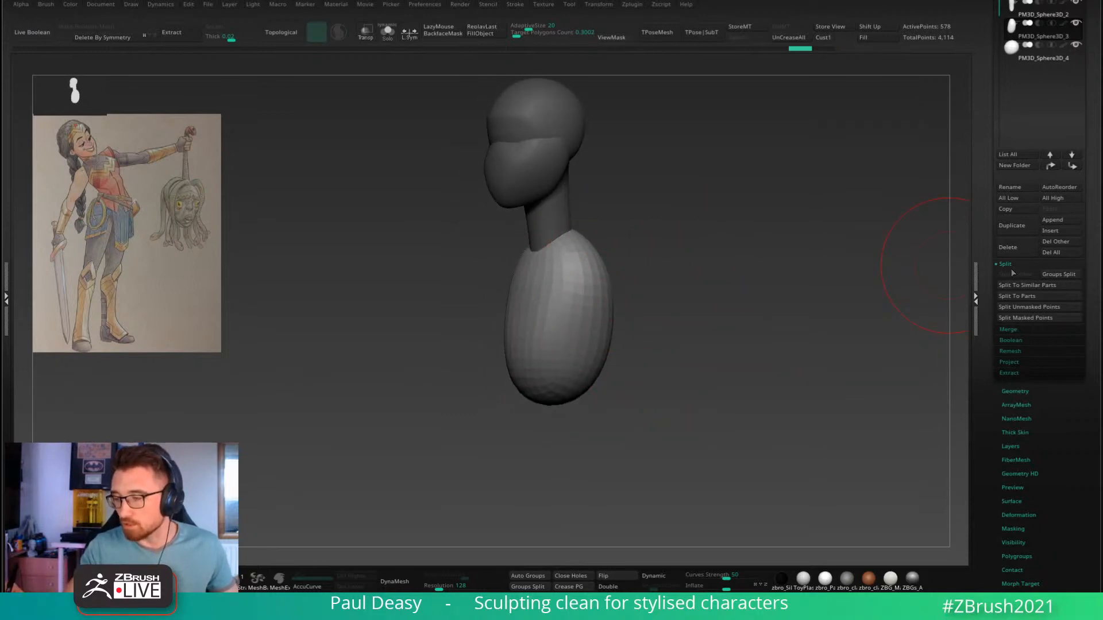
Step: Duplicate the ribcage form straight downward and split the copy into its own subtool with Split Masked Points
drag(986, 186, 985, 290)
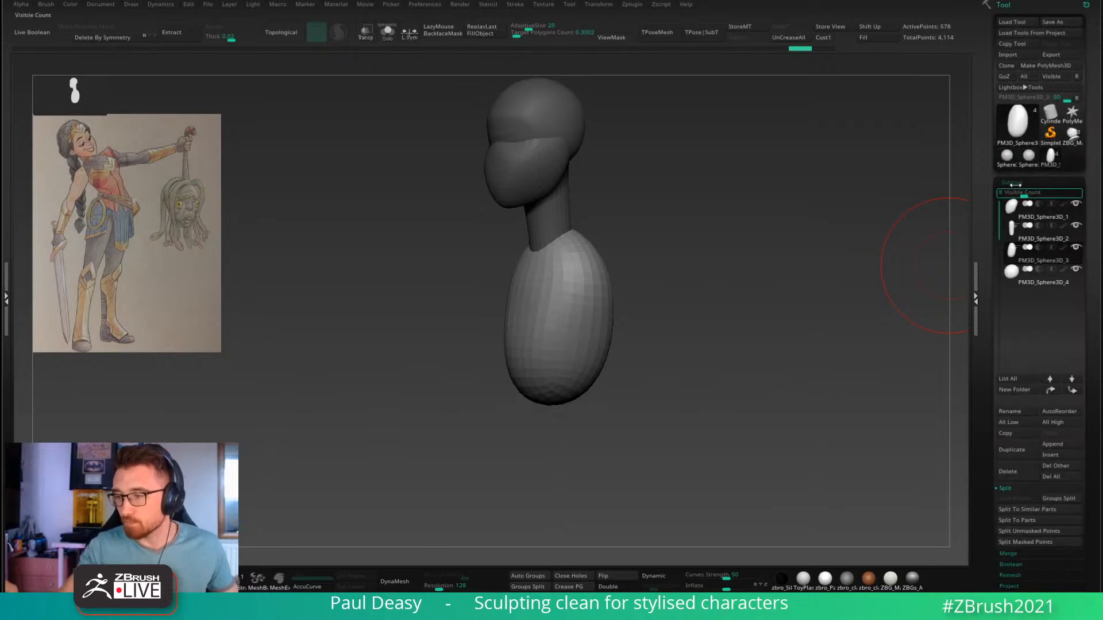
drag(991, 232, 992, 143)
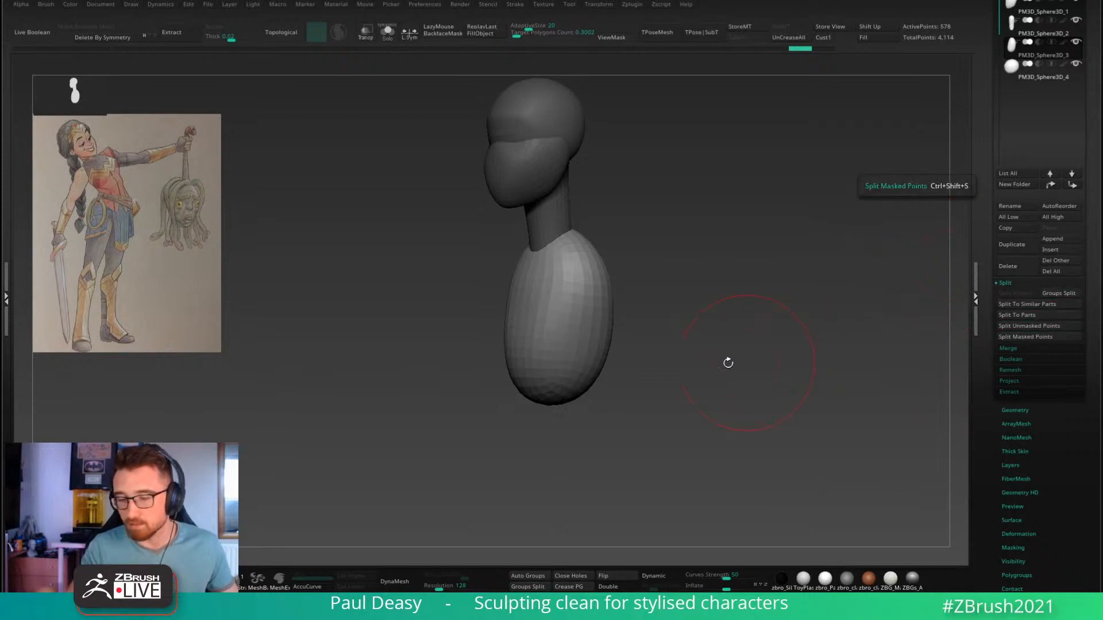
mouse_move(726, 362)
mouse_down()
mouse_move(687, 320)
mouse_move(721, 339)
mouse_up()
key(w)
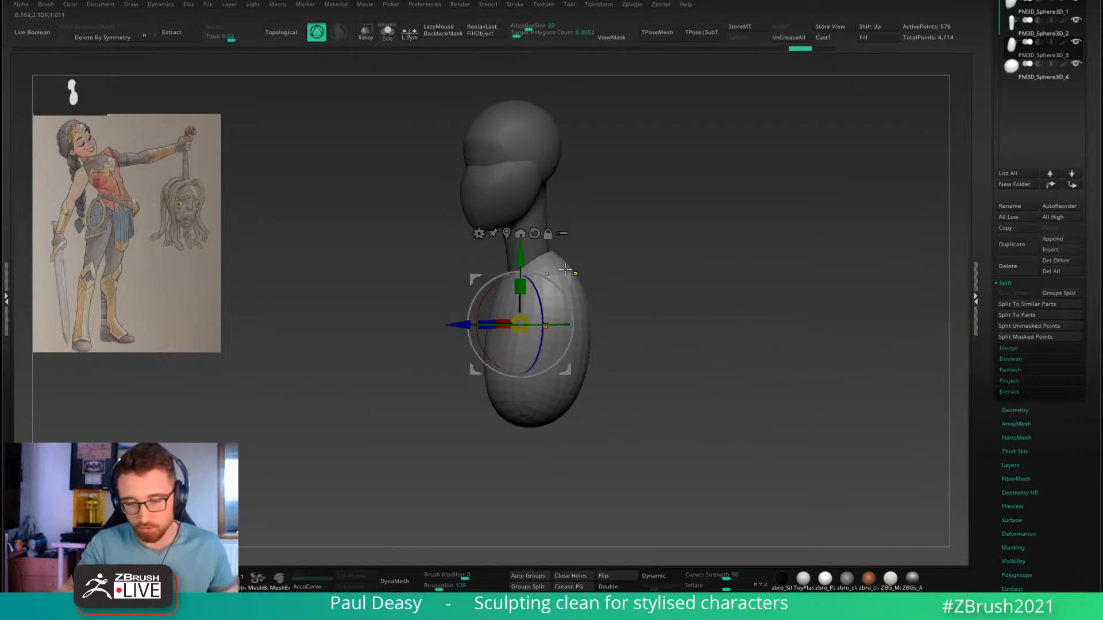
ctrl+drag(521, 252, 537, 329)
key(ctrl+shift+s)
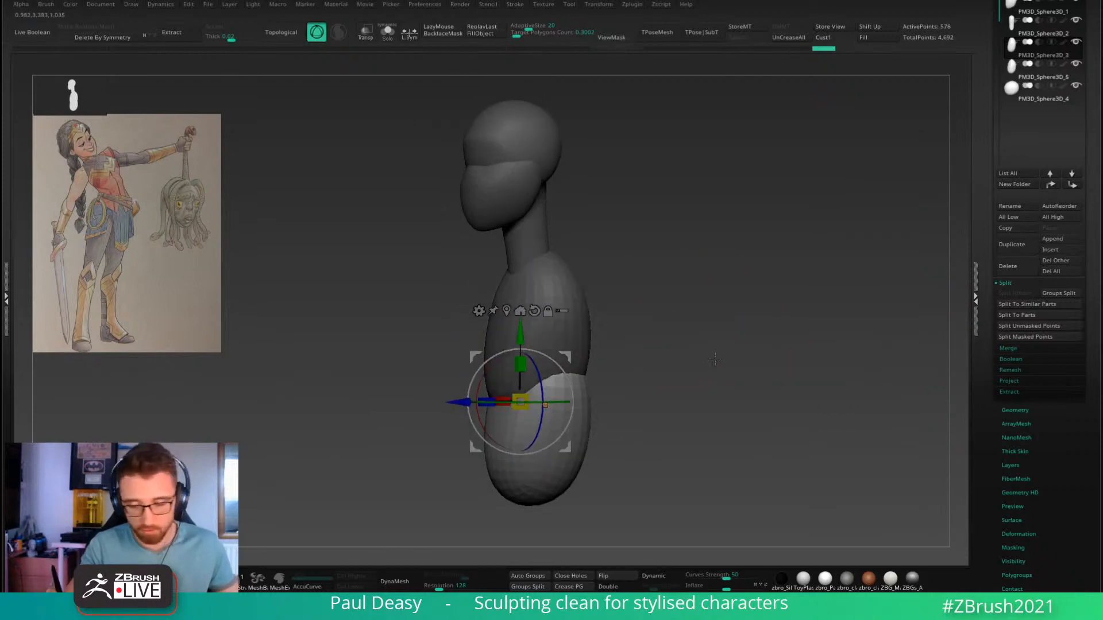
Step: Tilt the lower torso form in side view and place it under the ribcage
key(q)
mouse_move(673, 386)
alt+mouse_down()
mouse_move(678, 320)
mouse_move(648, 345)
alt+mouse_up()
key(w)
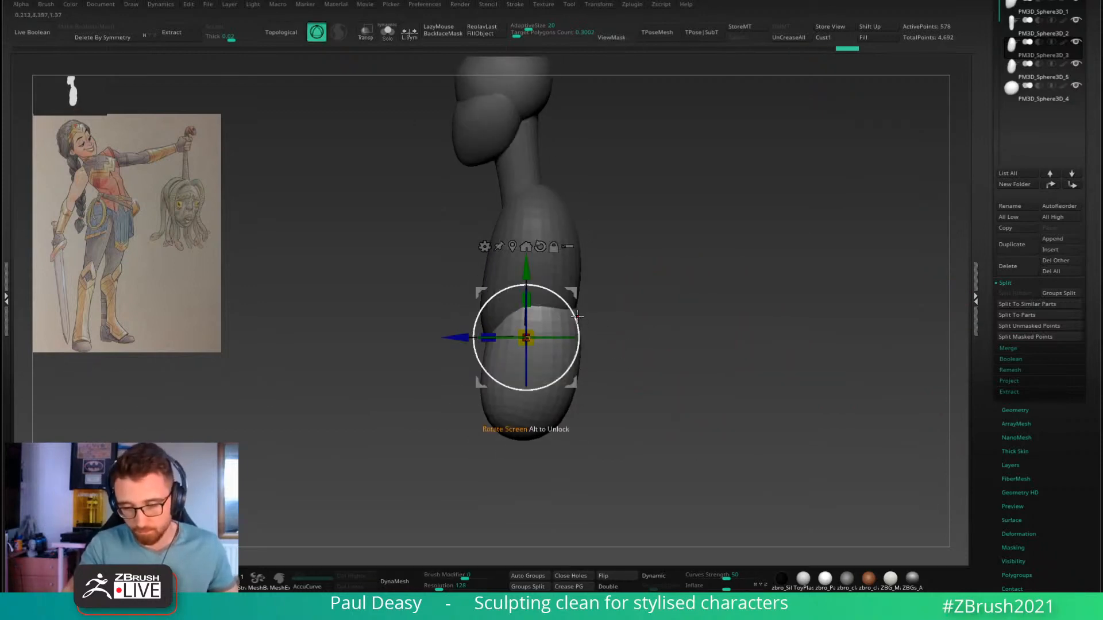
drag(575, 321, 572, 315)
key(q)
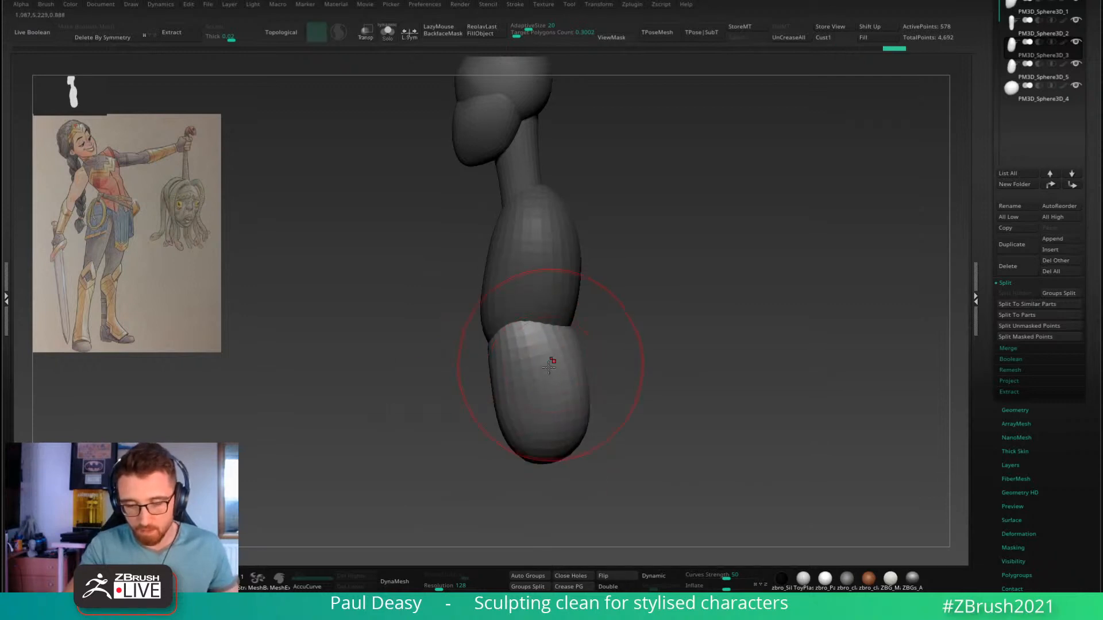
Step: Shape the front and upper edges of the lower torso form in side view to fit the ribcage
key(space)
drag(510, 391, 507, 392)
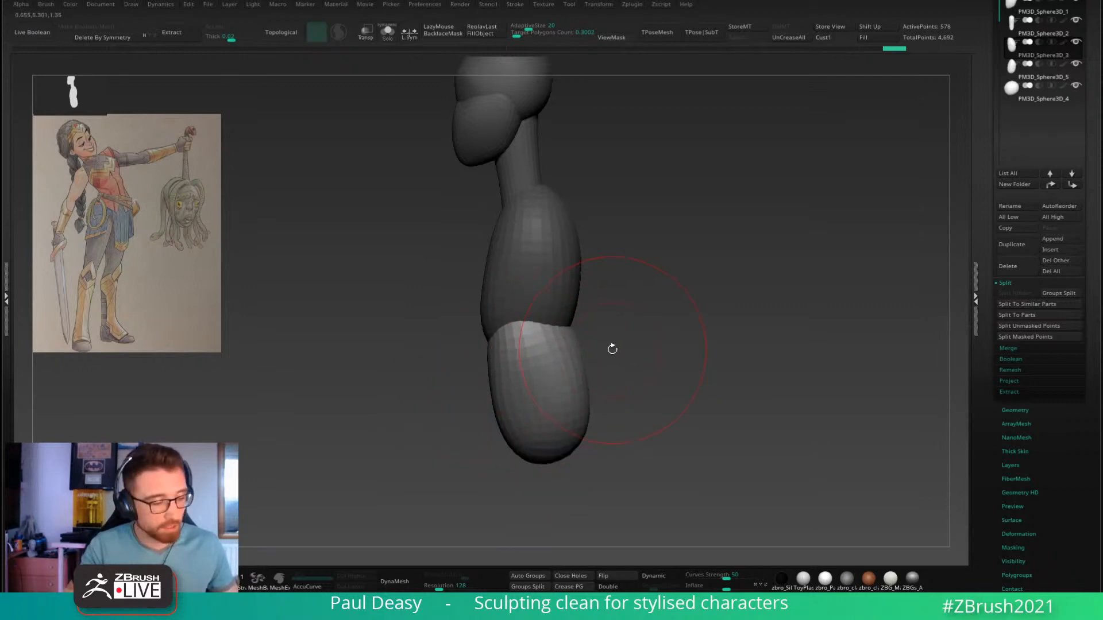
drag(600, 356, 636, 344)
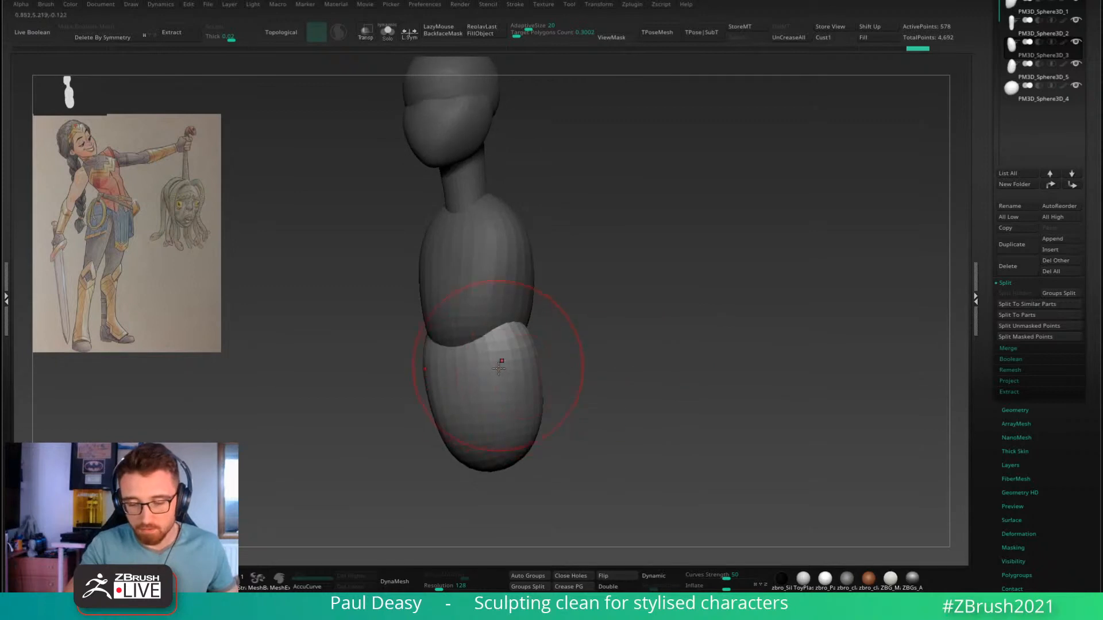
drag(545, 362, 551, 322)
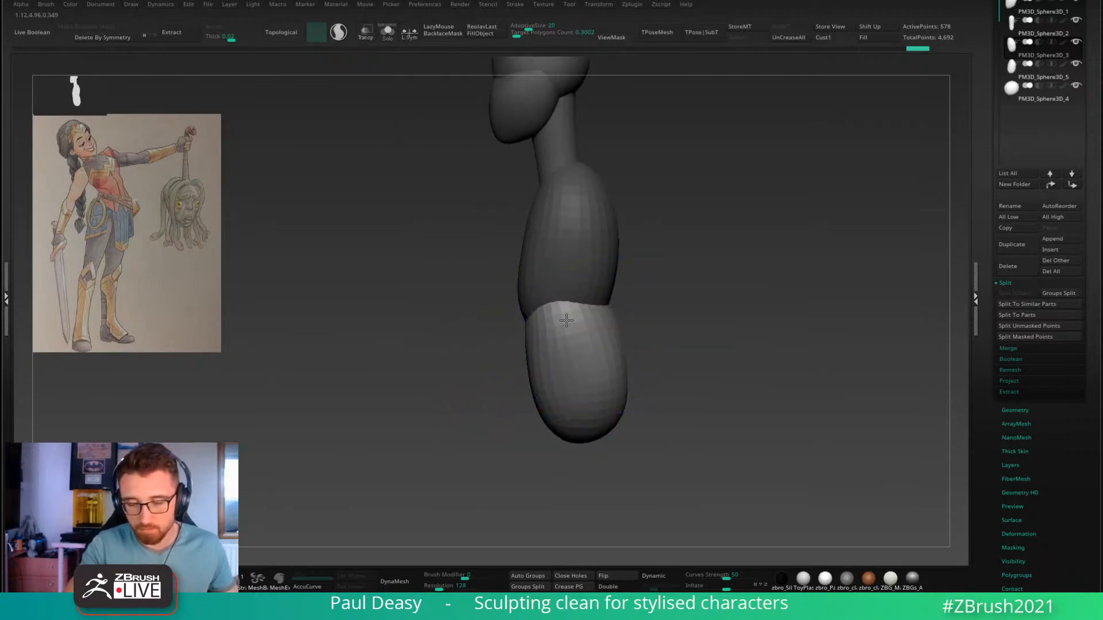
drag(655, 322, 559, 341)
right_drag(558, 341, 586, 315)
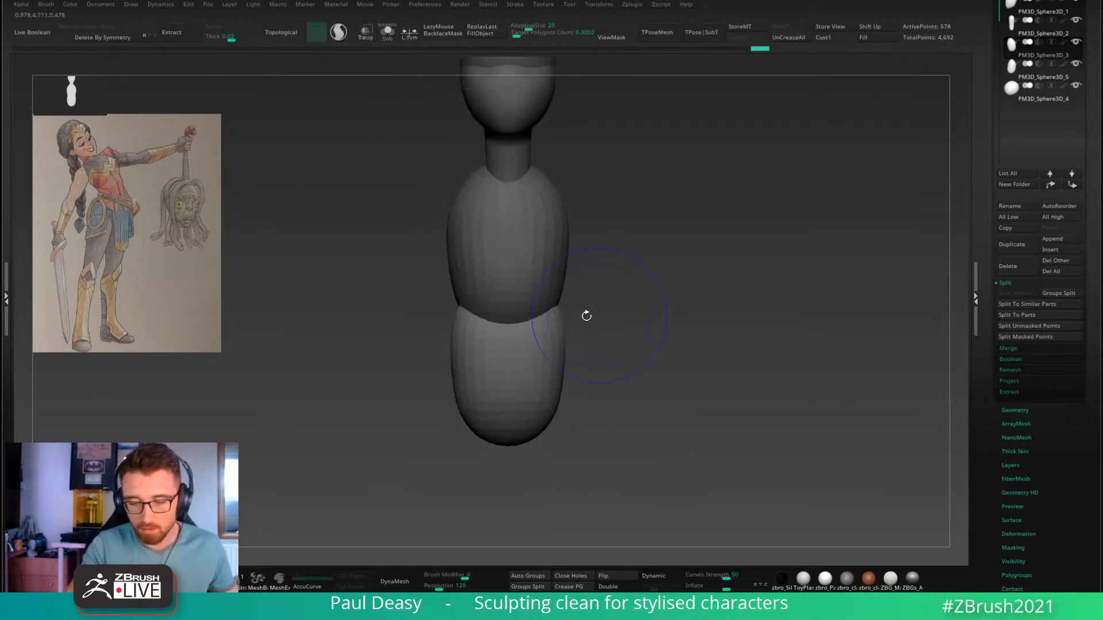
Step: Shorten and narrow the lower torso form from the front, and remesh it into a rounded pelvis block
drag(538, 324, 521, 389)
drag(532, 435, 536, 365)
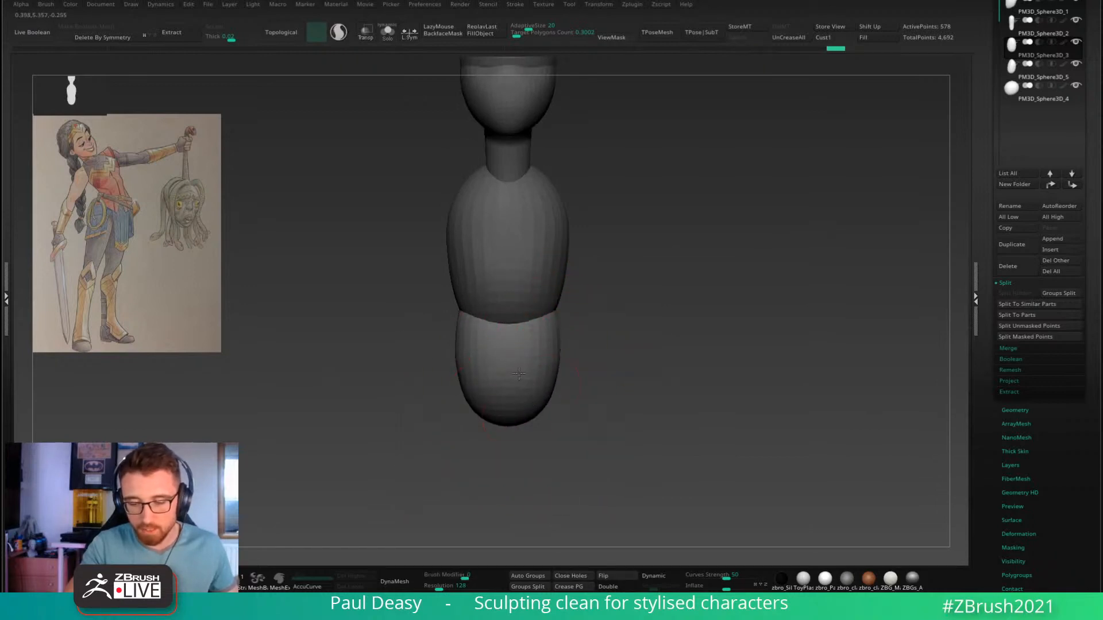
mouse_move(649, 335)
mouse_down()
mouse_move(684, 304)
mouse_move(660, 325)
mouse_up()
ctrl+click(693, 327)
key(space)
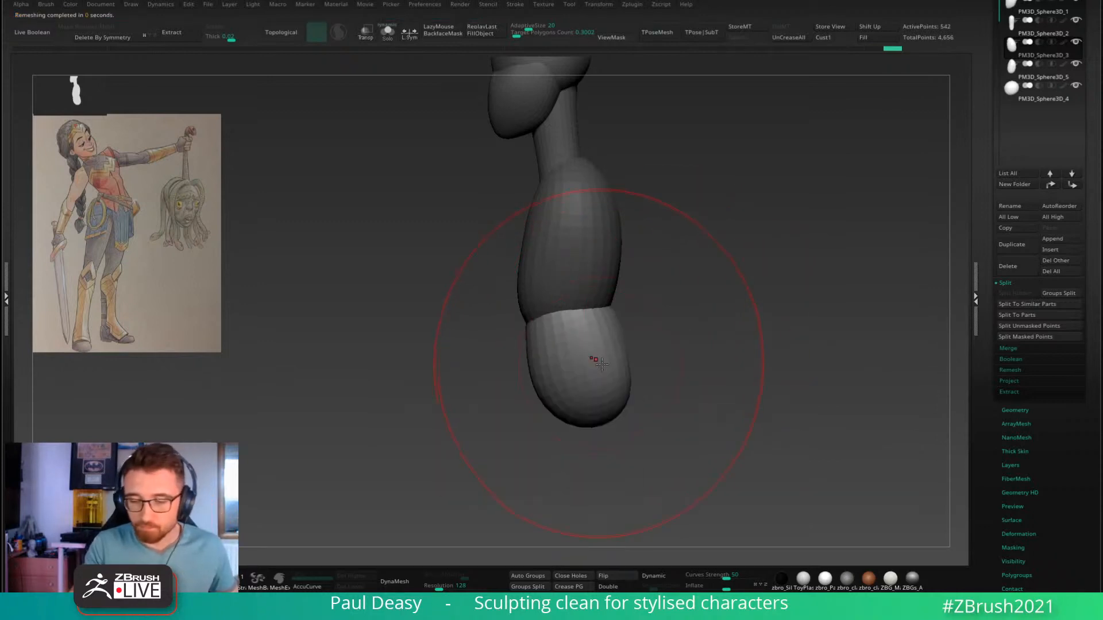
drag(593, 362, 553, 375)
Step: Select the ribcage and push in its upper and lower back in side view to arch the spine
alt+click(572, 274)
mouse_move(611, 259)
mouse_down()
mouse_move(595, 263)
mouse_move(614, 290)
mouse_move(580, 256)
mouse_move(610, 270)
mouse_up()
key(space)
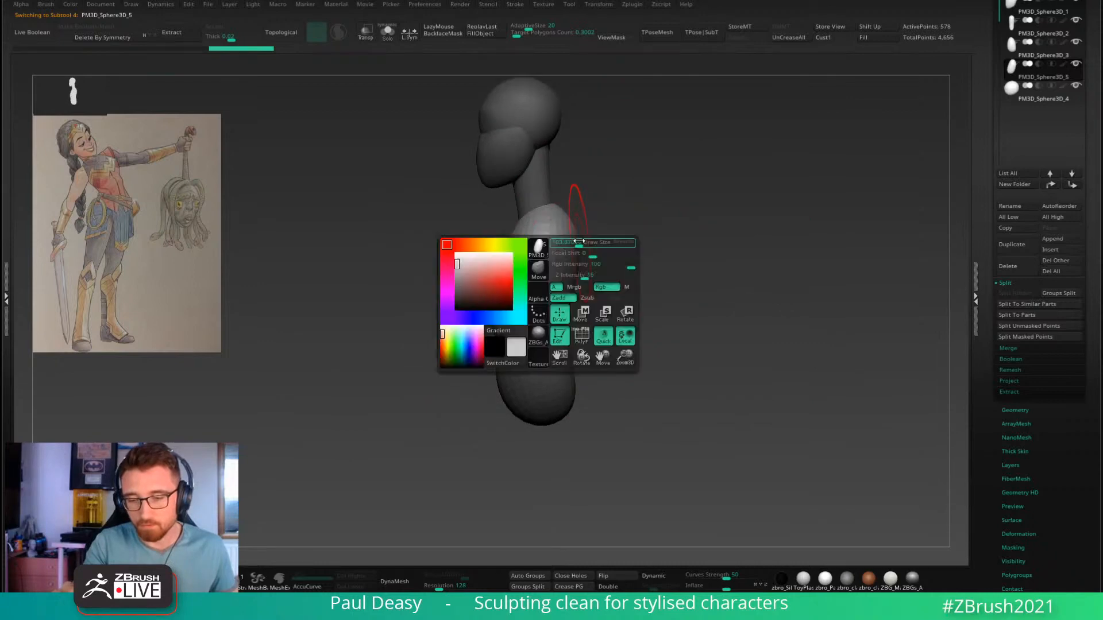
drag(568, 234, 563, 236)
key(space)
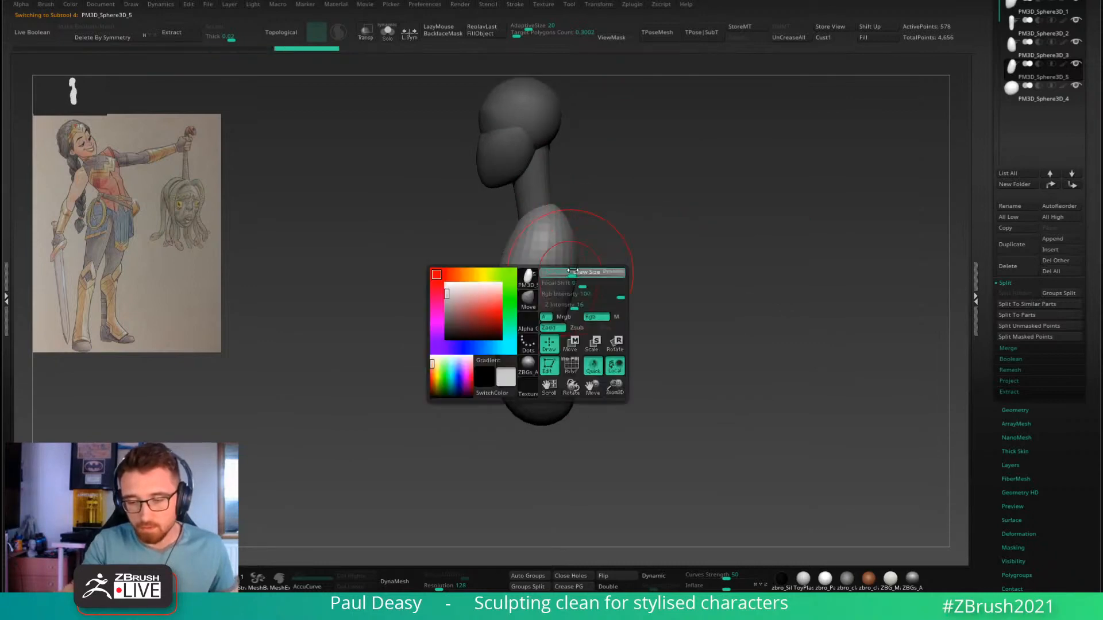
drag(584, 272, 594, 272)
drag(564, 319, 551, 323)
Step: Select the pelvis form and even out its sides from the front
alt+click(550, 358)
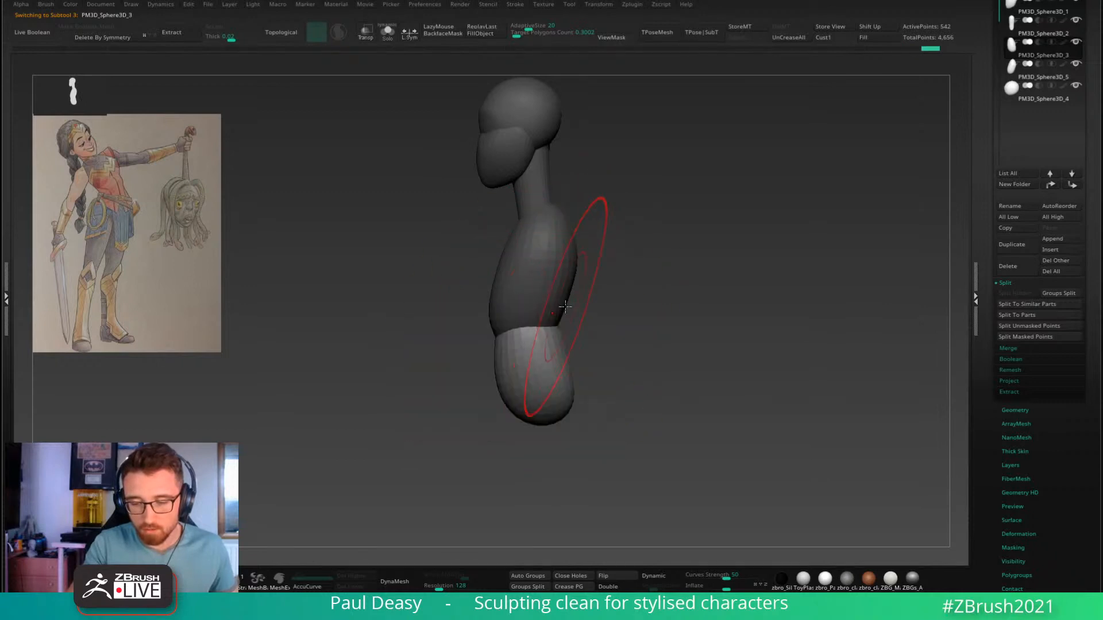
shift+drag(589, 331, 617, 310)
key(space)
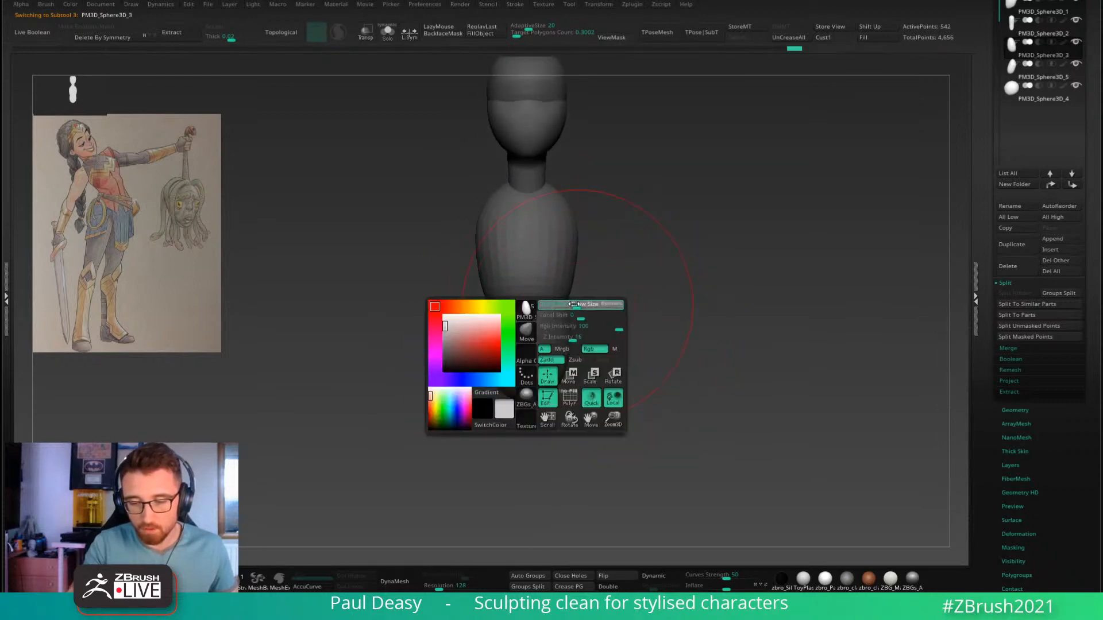
key(space)
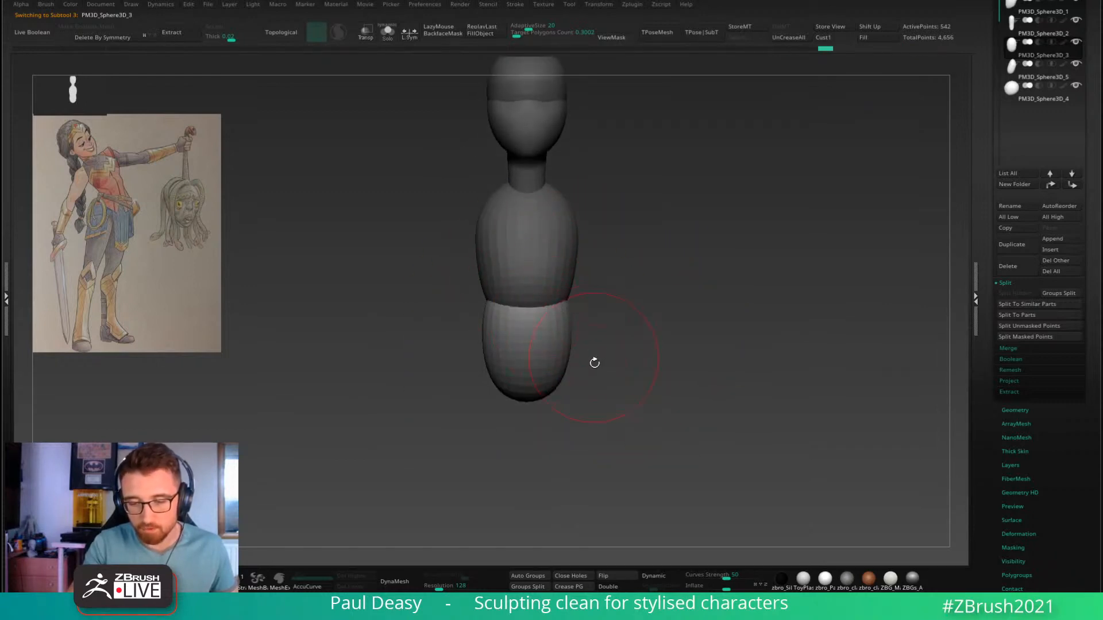
key(space)
mouse_move(594, 363)
alt+mouse_down()
mouse_move(594, 350)
mouse_move(541, 379)
mouse_move(603, 340)
mouse_move(600, 354)
alt+mouse_up()
Step: Select the ribcage and adjust its side contours down to the waist from the front
alt+click(549, 307)
key(space)
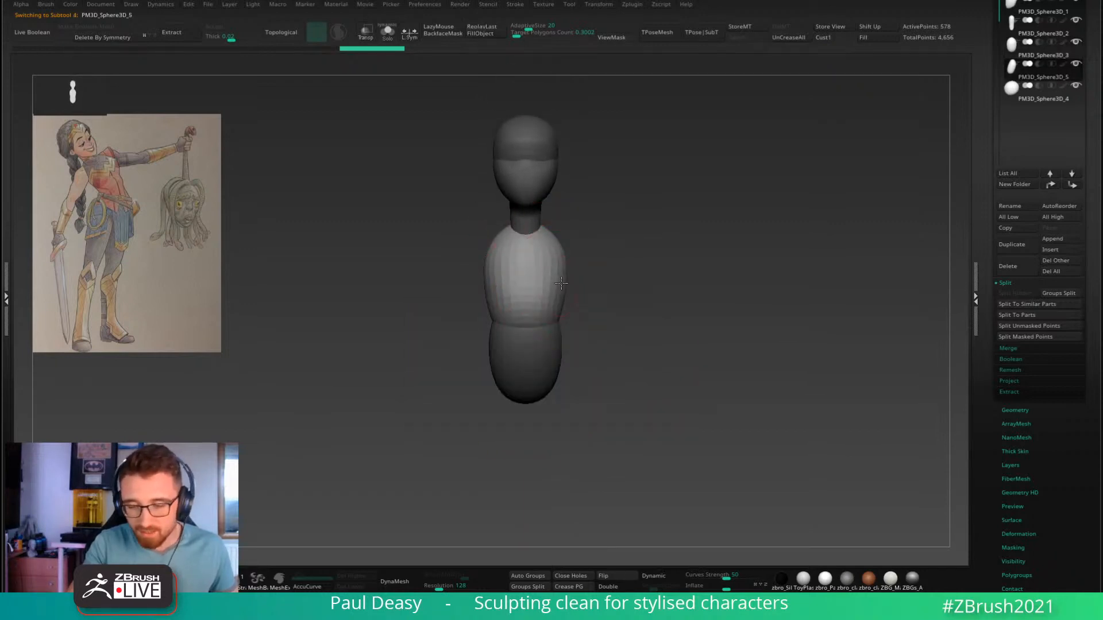
mouse_move(561, 283)
mouse_down()
mouse_move(574, 298)
mouse_move(554, 314)
mouse_up()
key(space)
key(space)
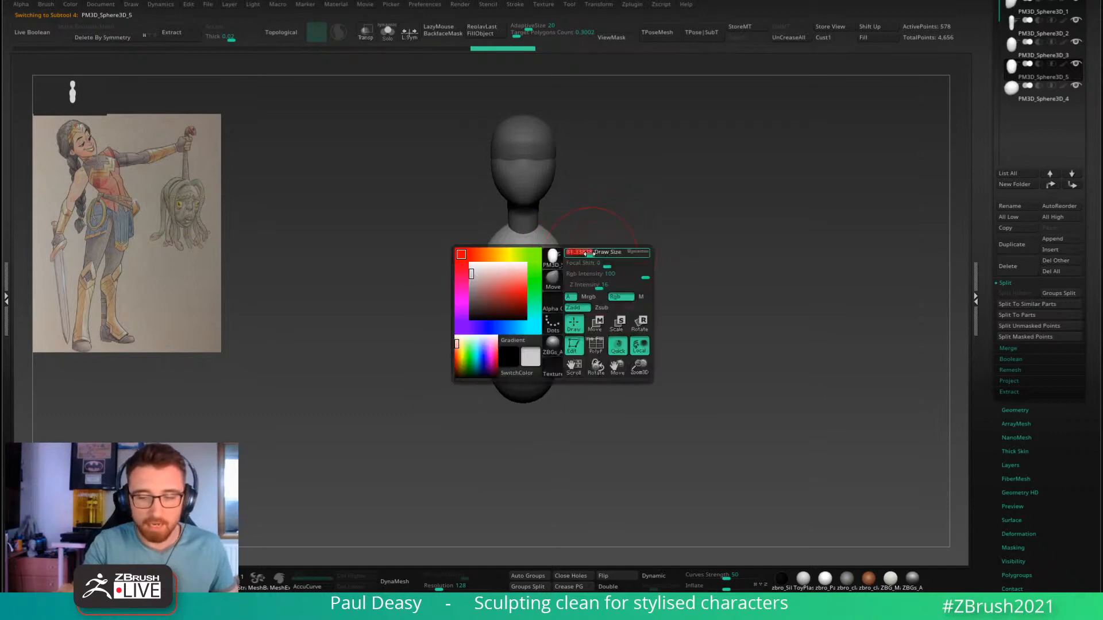
alt+drag(592, 275, 592, 297)
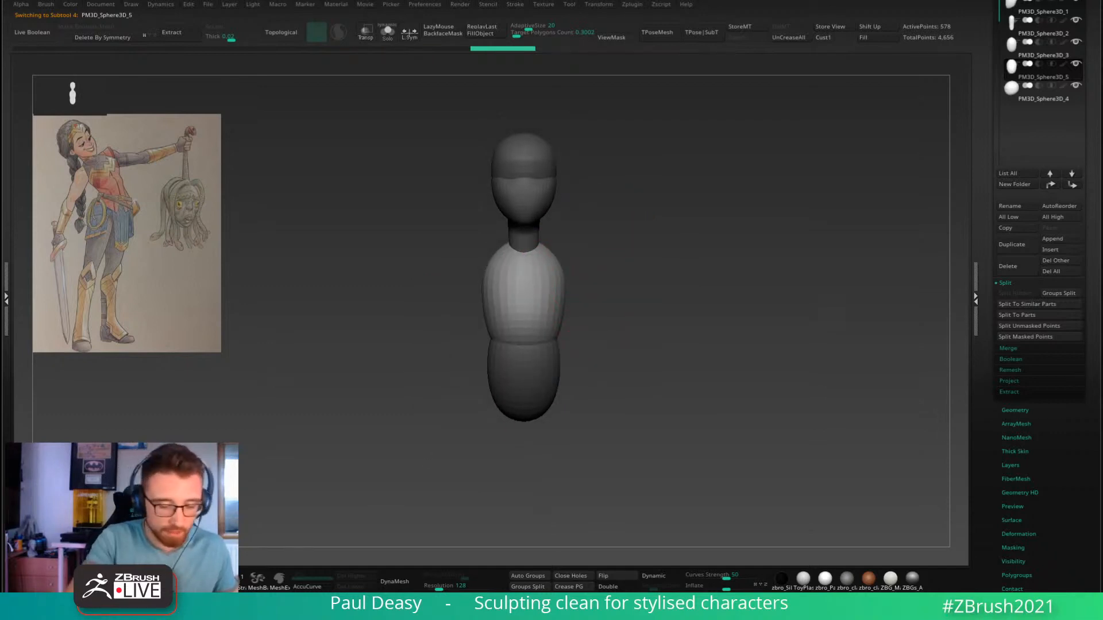
Step: Insert mirrored spheres at the shoulders with a primitive insert brush, and split them into their own subtool
click(241, 578)
mouse_move(635, 327)
mouse_down()
mouse_move(600, 325)
mouse_move(593, 305)
mouse_move(638, 311)
mouse_up()
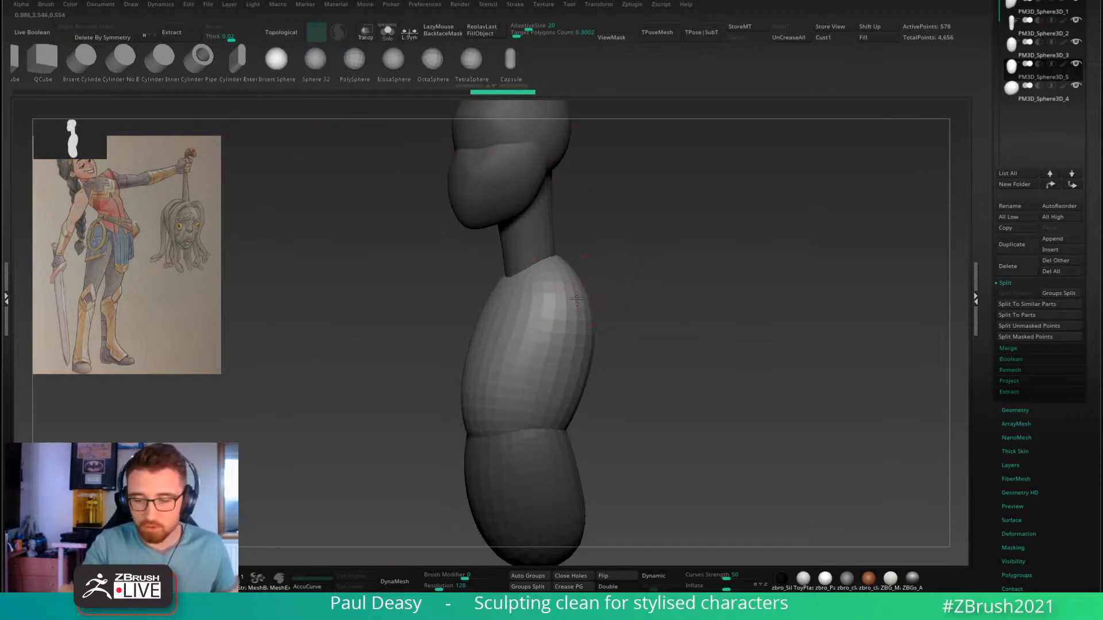
drag(576, 299, 592, 291)
shift+drag(657, 364, 692, 312)
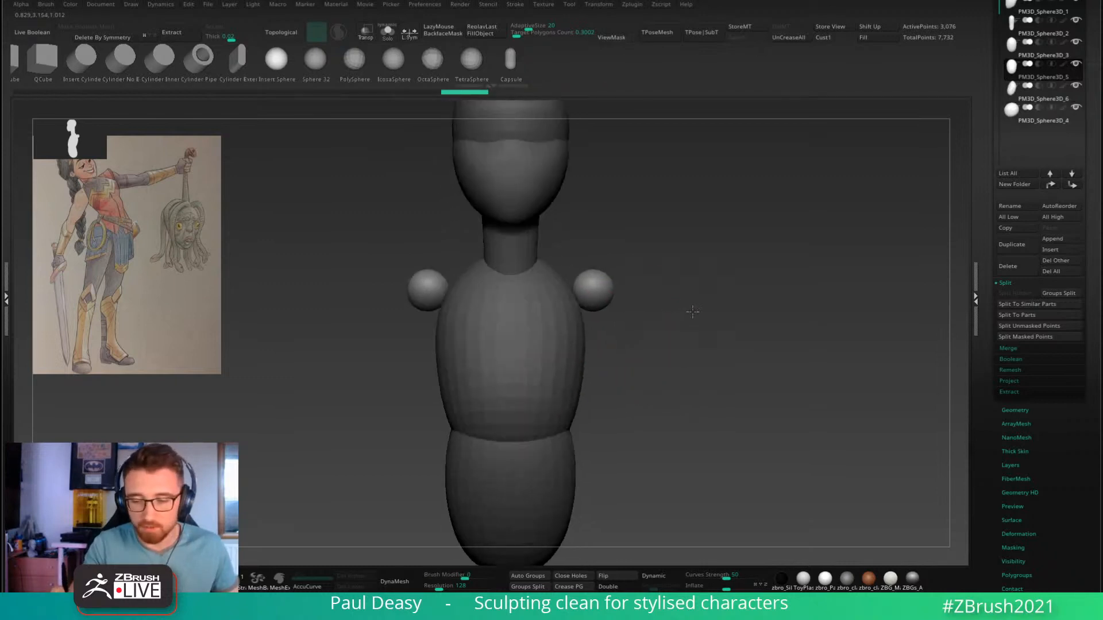
Step: Centre the transform gizmo on the shoulder spheres and move them inward so they overlap the upper ribcage
key(w)
drag(575, 298, 580, 297)
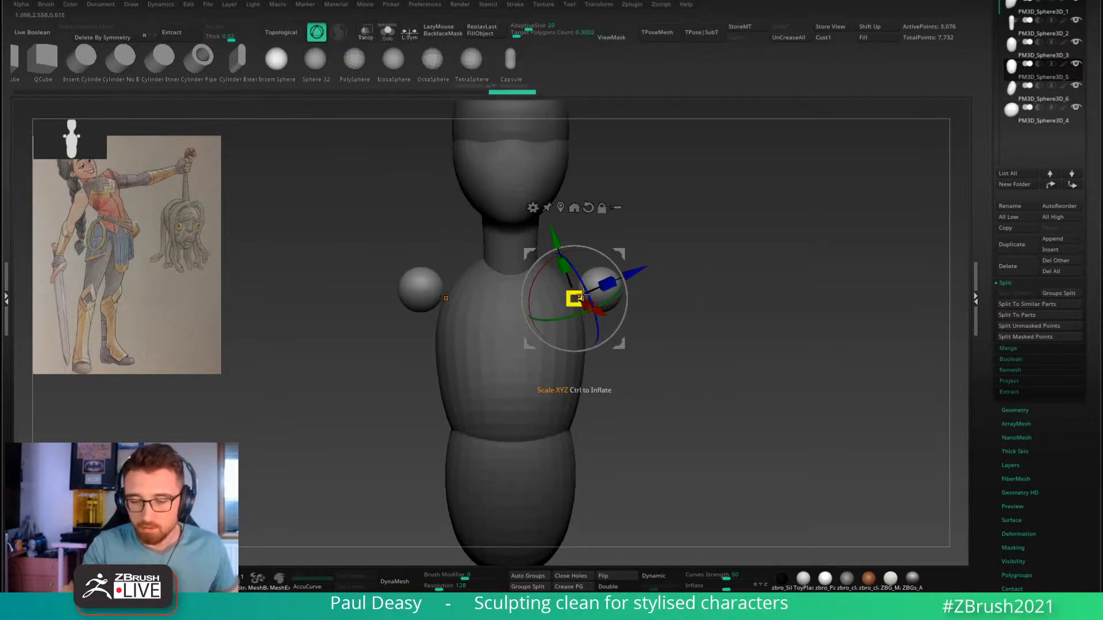
key(ctrl+z)
click(560, 208)
mouse_move(615, 283)
mouse_down()
mouse_move(623, 238)
mouse_move(615, 247)
mouse_move(630, 295)
mouse_move(629, 275)
mouse_move(557, 282)
mouse_up()
key(q)
key(w)
key(q)
shift+drag(643, 272, 621, 274)
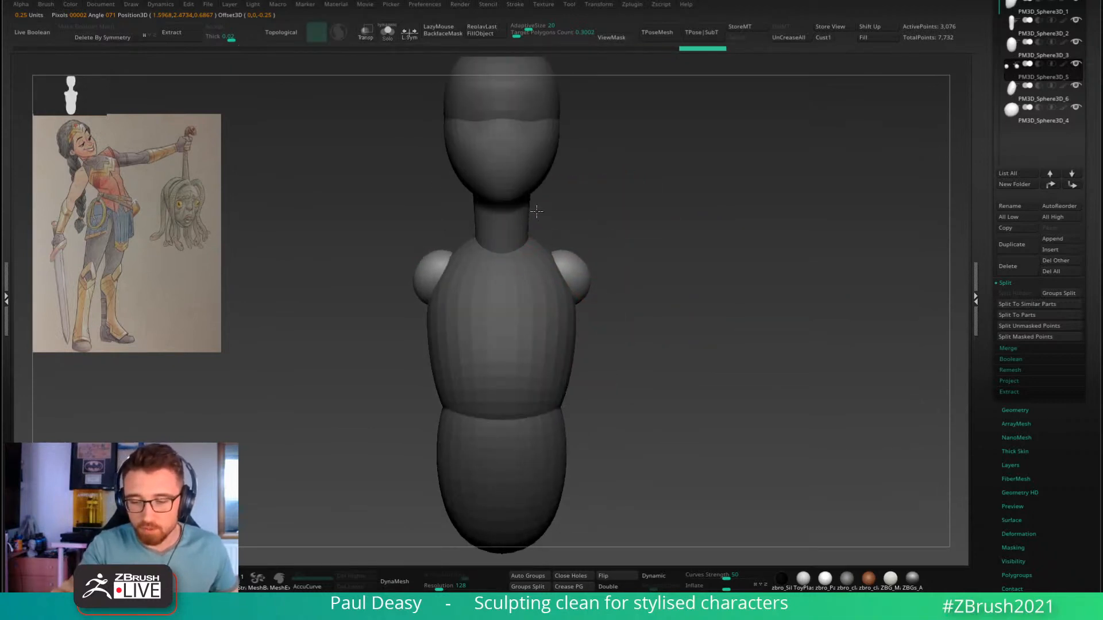
Step: Pull the upper inner sides of the shoulder spheres towards the neck, working from the front and back
mouse_move(586, 261)
mouse_down()
mouse_move(600, 271)
mouse_move(664, 251)
mouse_move(592, 262)
mouse_up()
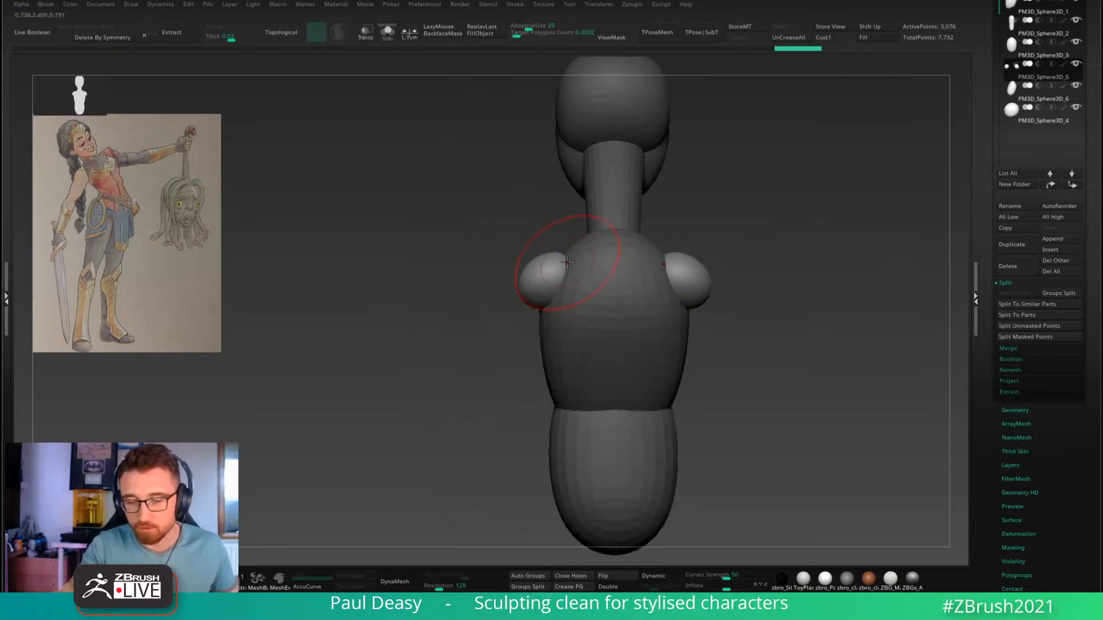
right_drag(571, 260, 588, 260)
right_click(586, 260)
drag(565, 266, 578, 262)
shift+right_drag(578, 262, 589, 260)
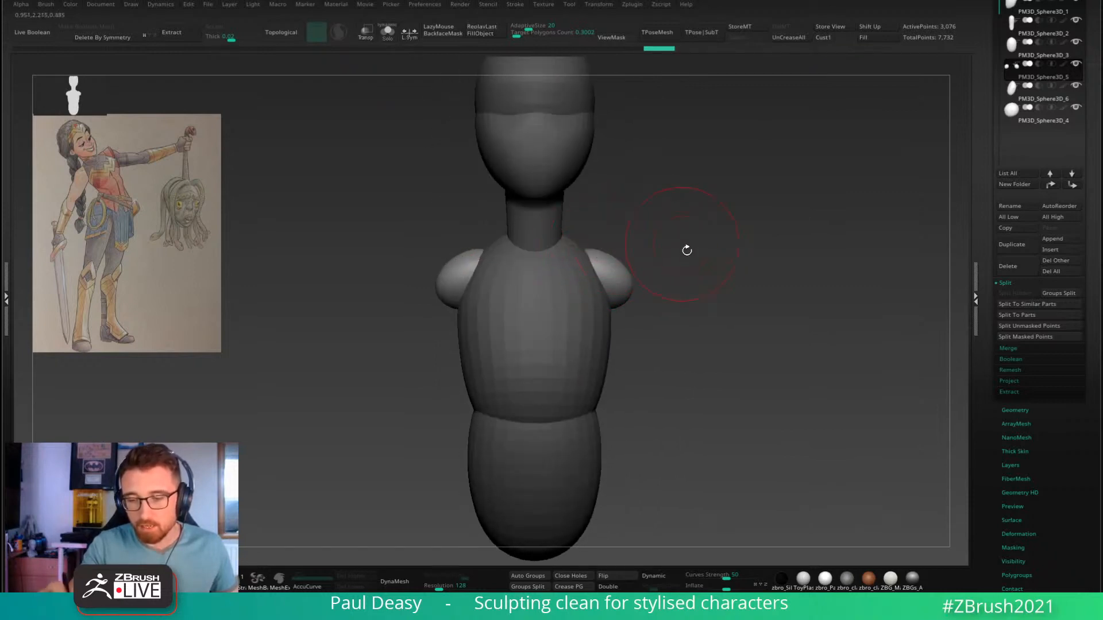
alt+right_drag(687, 249, 653, 252)
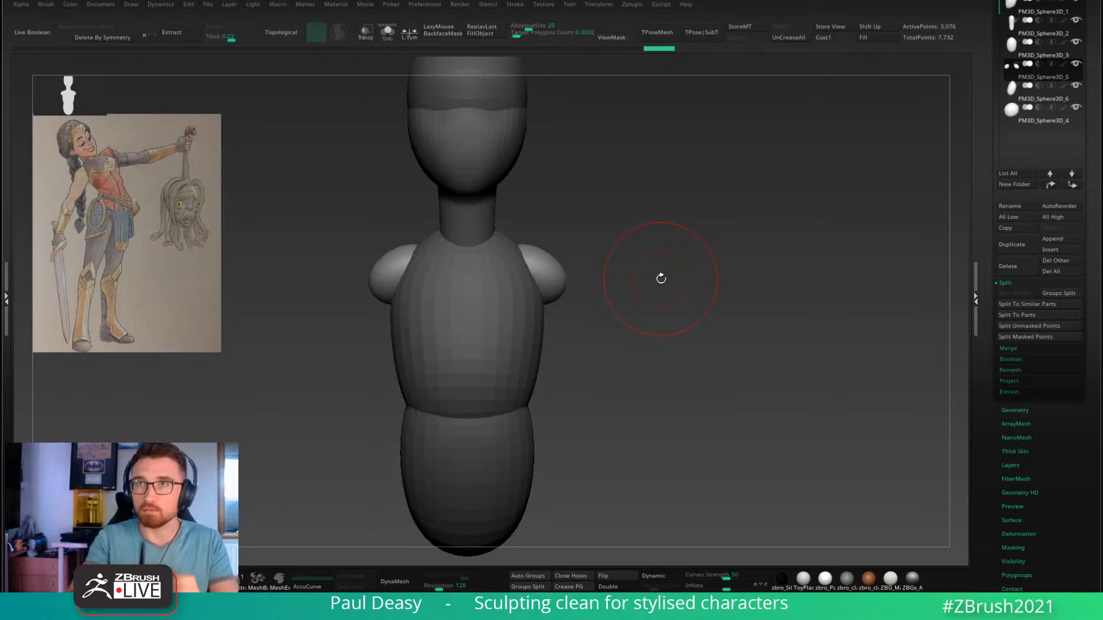
Step: Stretch the outer ends of the shoulder forms outward and slightly down into sloping ovals, from the front and back
key(space)
drag(554, 275, 570, 279)
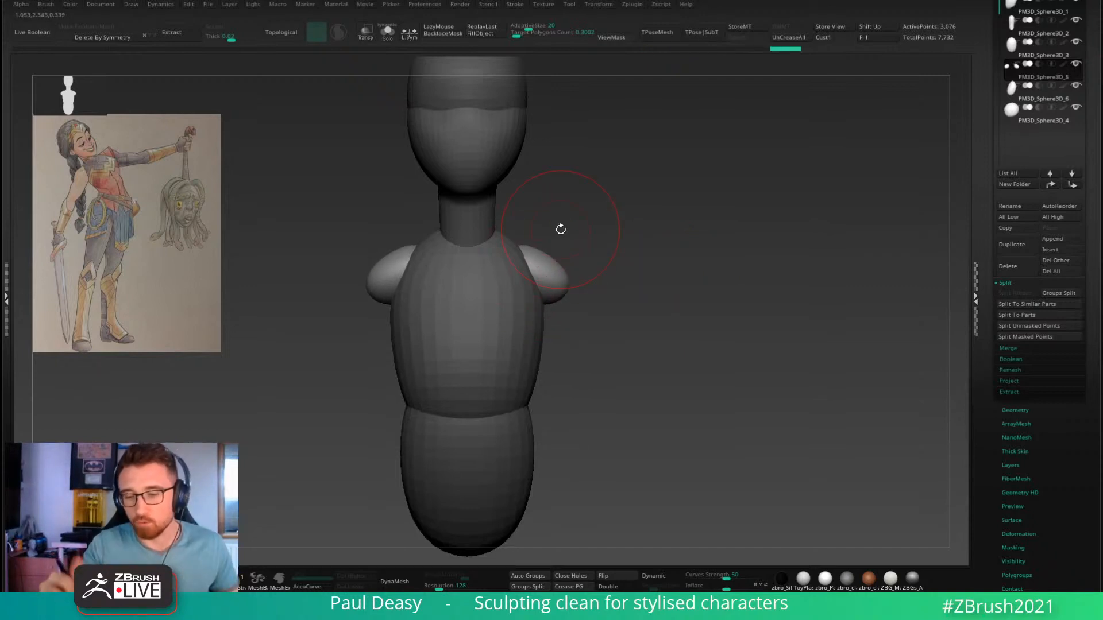
mouse_move(560, 229)
mouse_down()
mouse_move(661, 247)
mouse_move(552, 271)
mouse_move(543, 288)
mouse_move(516, 270)
mouse_up()
key(space)
key(space)
drag(509, 285, 506, 290)
drag(564, 256, 564, 255)
drag(531, 232, 533, 232)
key(s)
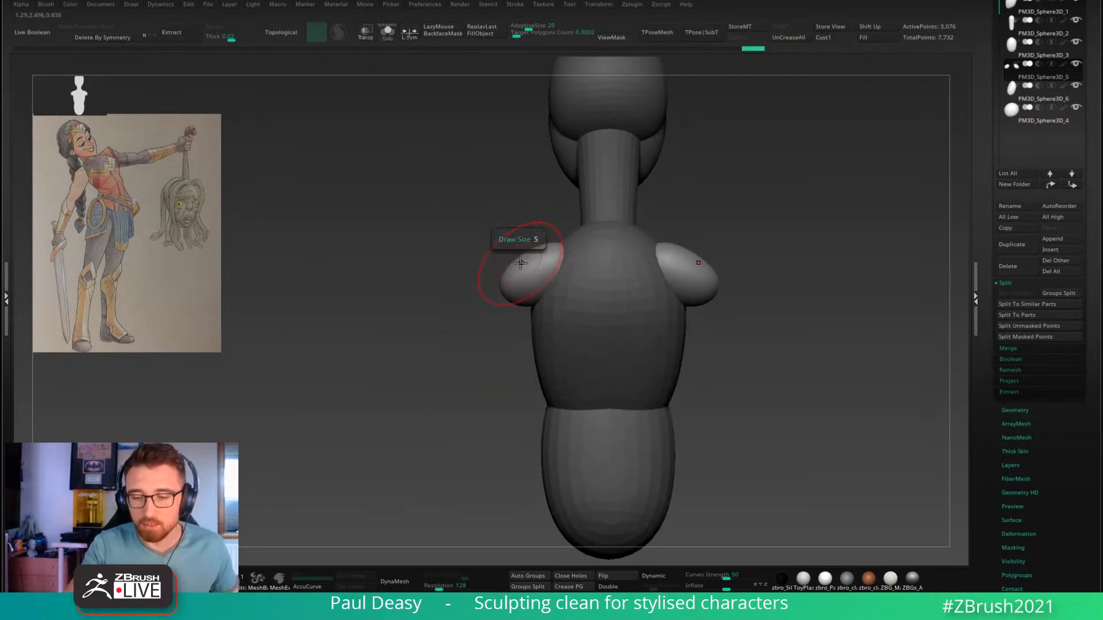
drag(505, 286, 524, 277)
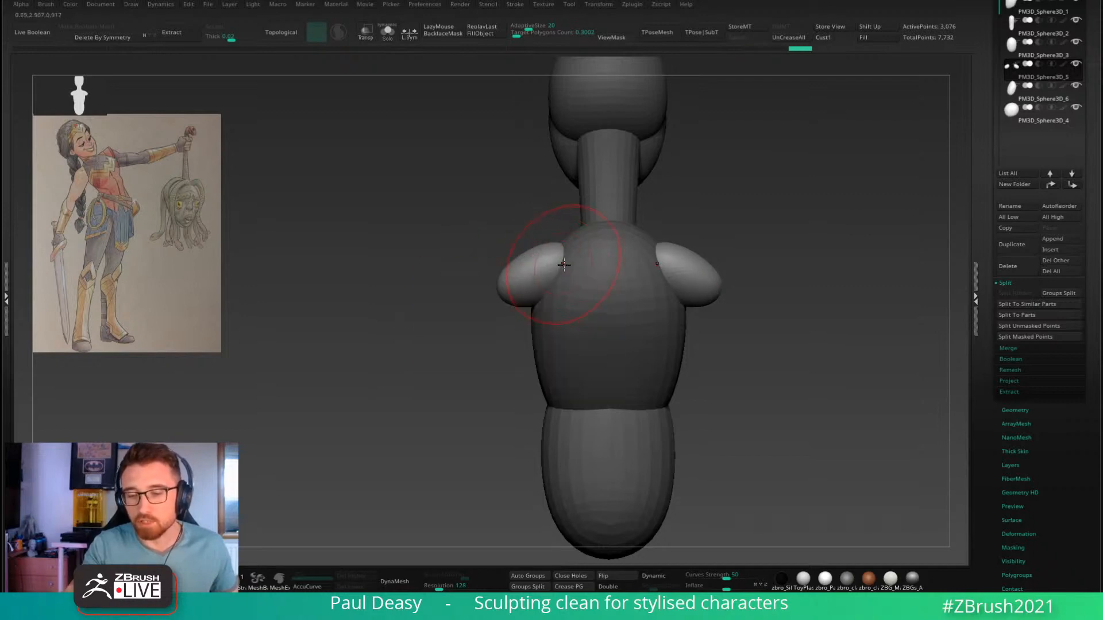
shift+right_drag(564, 265, 573, 256)
mouse_move(526, 251)
mouse_down()
mouse_move(558, 242)
mouse_move(540, 241)
mouse_up()
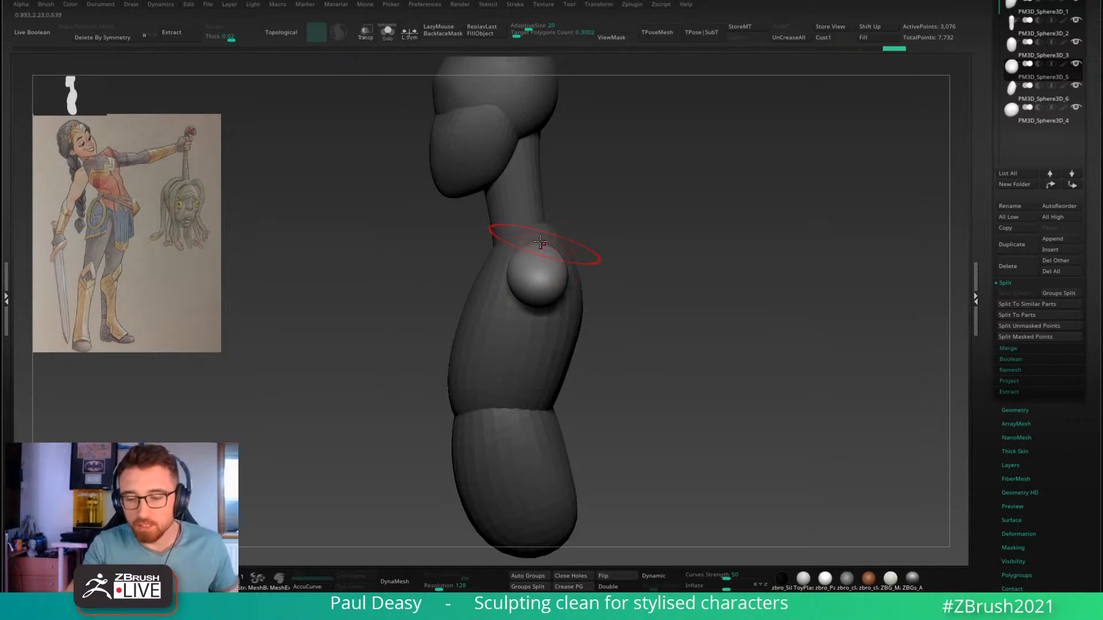
key(ctrl+z)
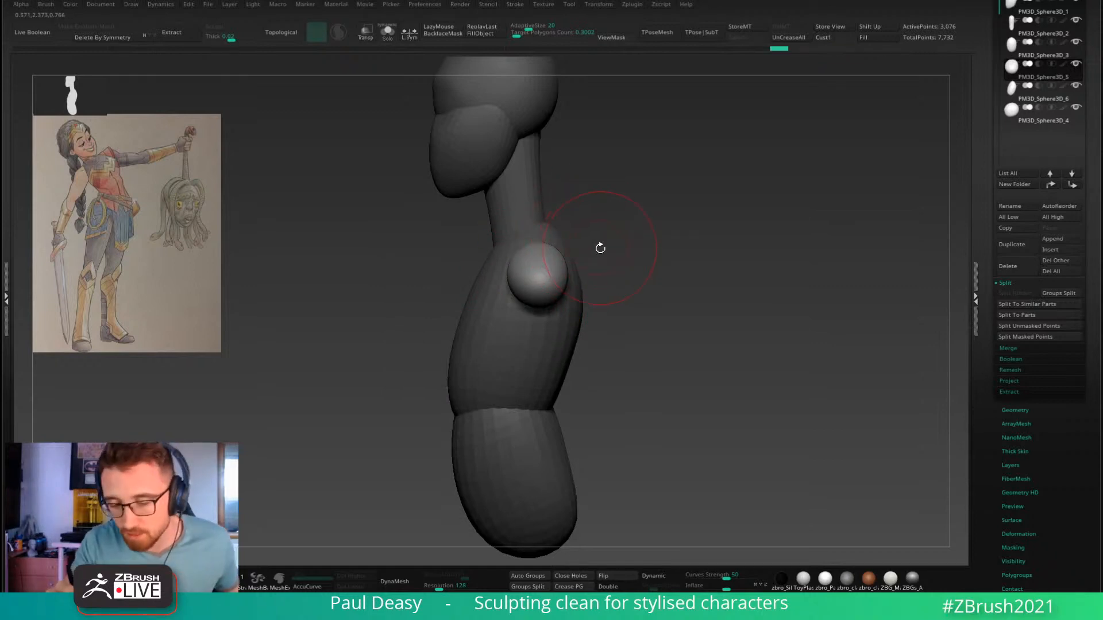
Step: Select the neck and rotate it slightly in side view so its base sits further back in the ribcage
alt+click(528, 219)
key(w)
mouse_move(565, 139)
alt+mouse_down()
mouse_move(563, 108)
mouse_move(560, 118)
alt+mouse_up()
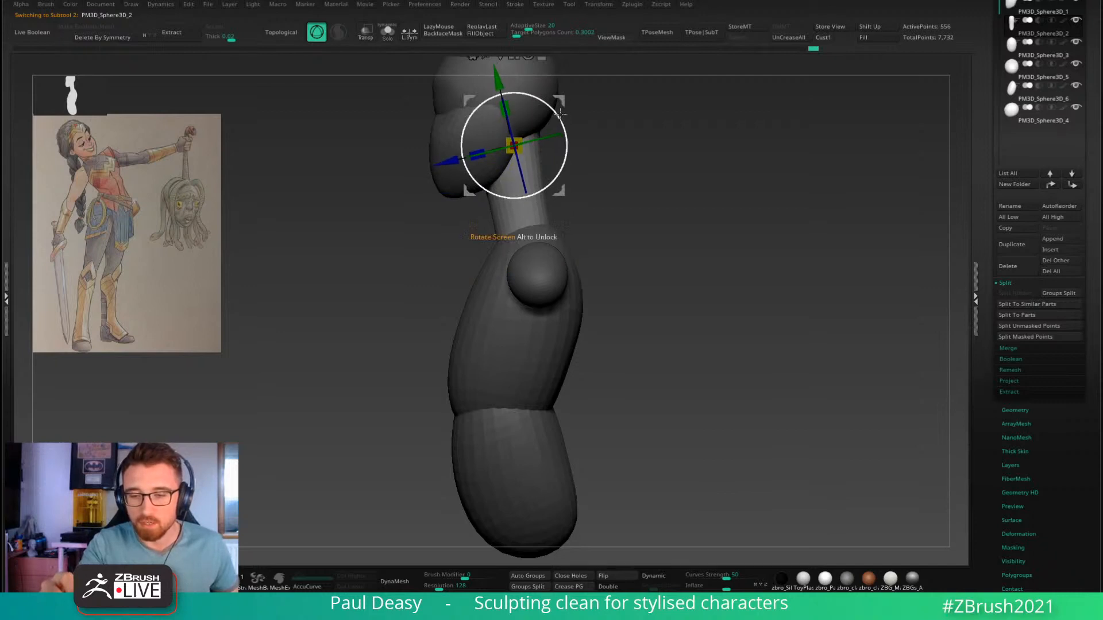
key(q)
Step: Select the face form and tilt it slightly in side view relative to the cranium
alt+drag(665, 264, 618, 271)
alt+drag(604, 214, 603, 257)
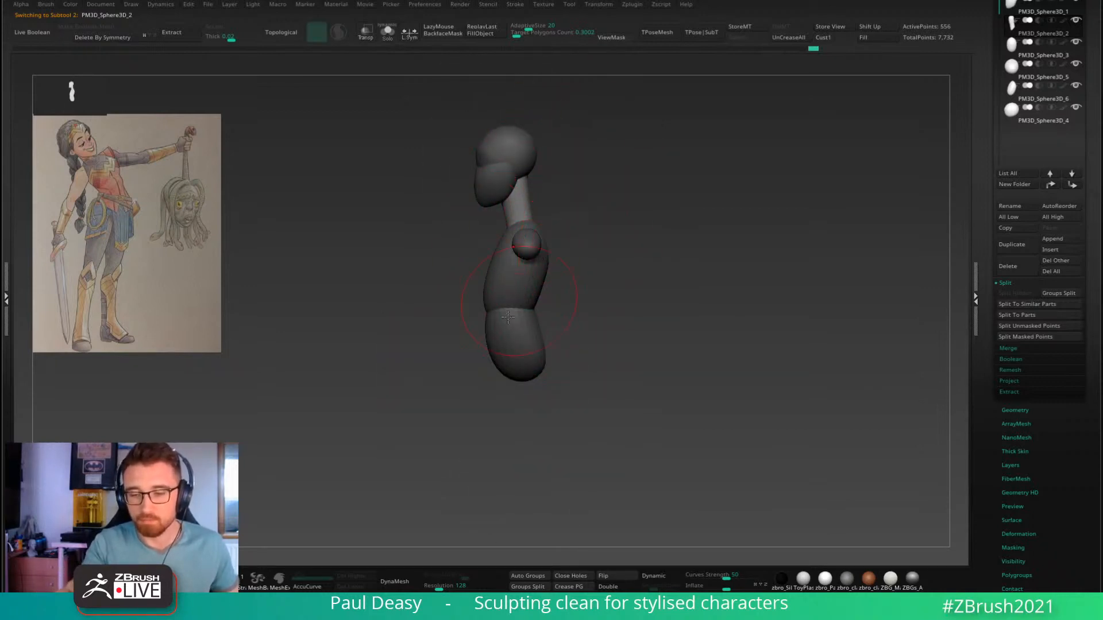
key(space)
key(space)
alt+click(524, 285)
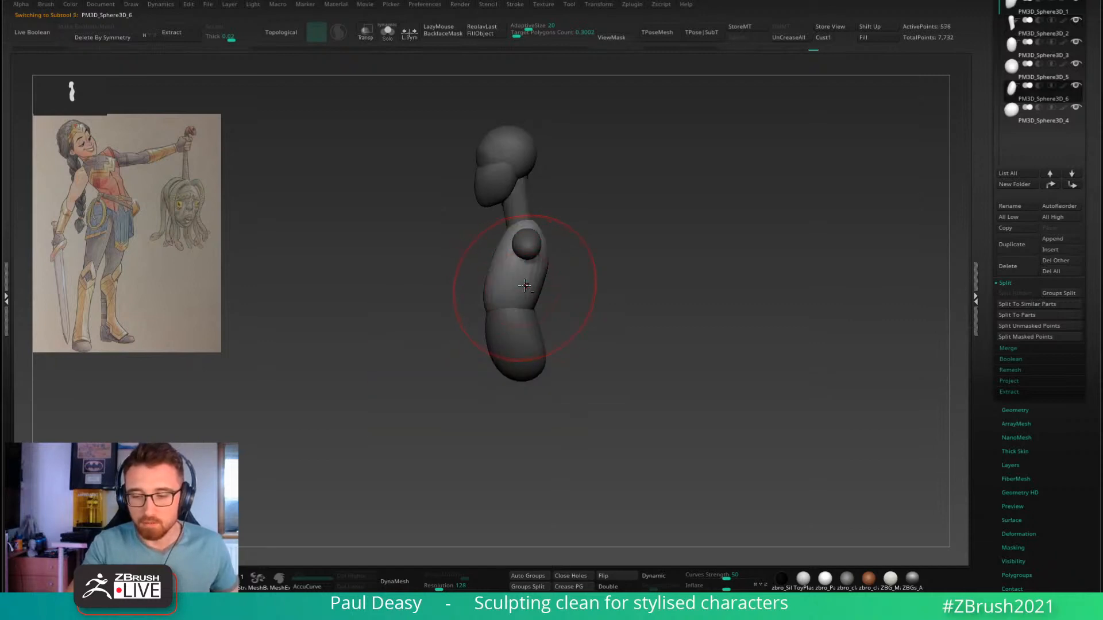
alt+click(486, 198)
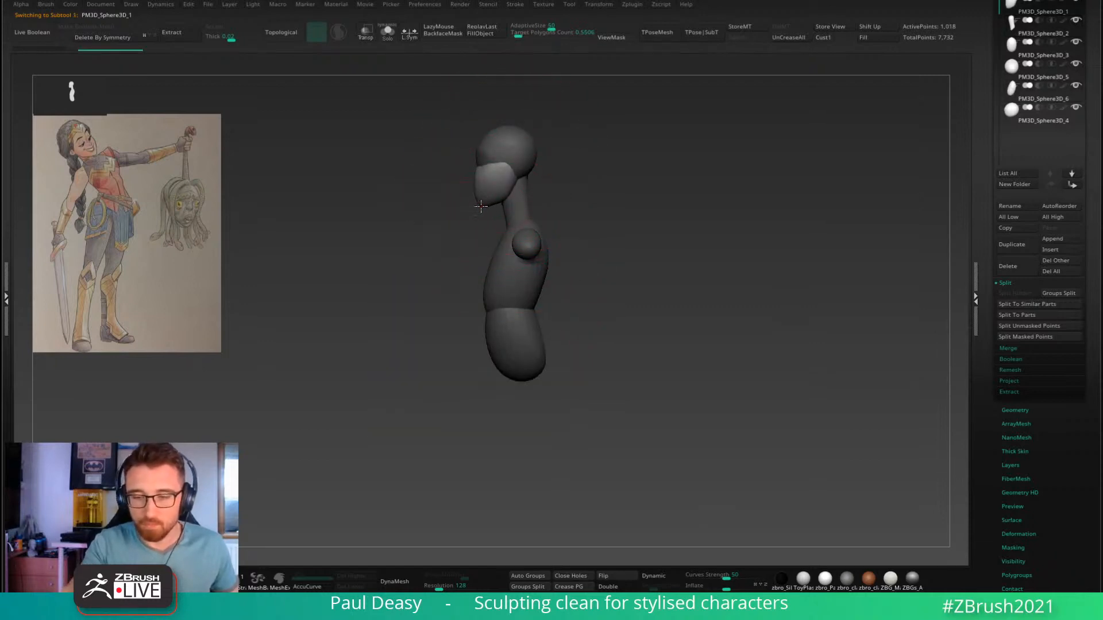
key(space)
key(w)
drag(551, 136, 549, 130)
key(q)
key(space)
Step: Select the shoulder forms and round out their outer ends from the front with a smaller brush
drag(509, 176, 696, 251)
drag(570, 247, 568, 241)
mouse_move(610, 232)
mouse_down()
mouse_move(566, 232)
mouse_move(596, 228)
mouse_move(603, 216)
mouse_up()
mouse_move(630, 201)
mouse_down()
mouse_move(639, 238)
mouse_move(622, 226)
mouse_move(486, 274)
mouse_up()
alt+drag(575, 319, 570, 261)
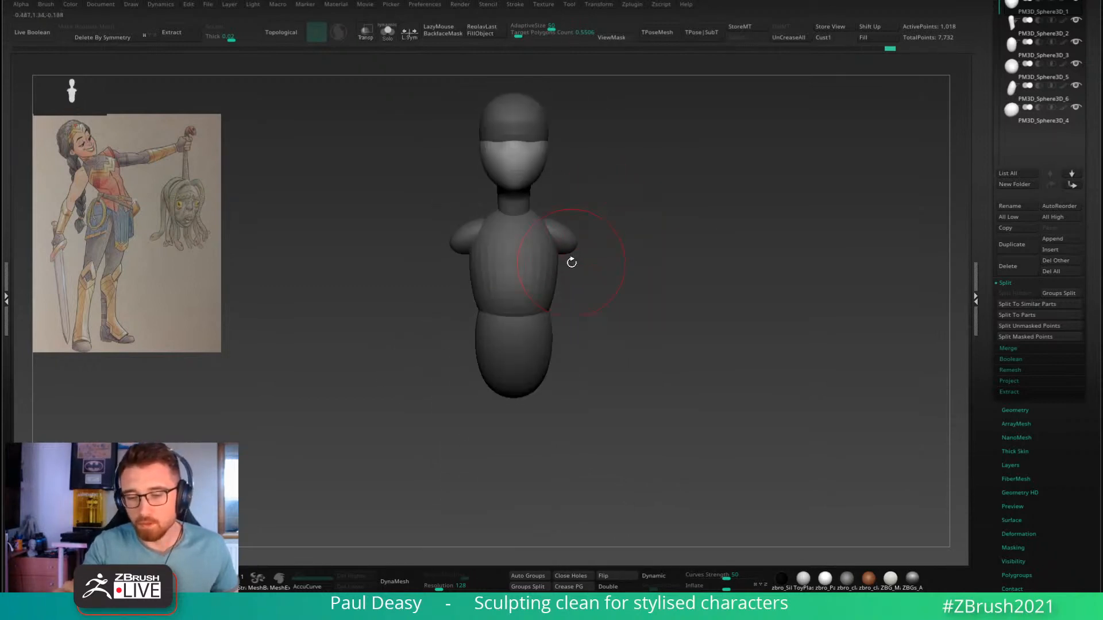
alt+click(566, 247)
alt+drag(637, 270, 620, 288)
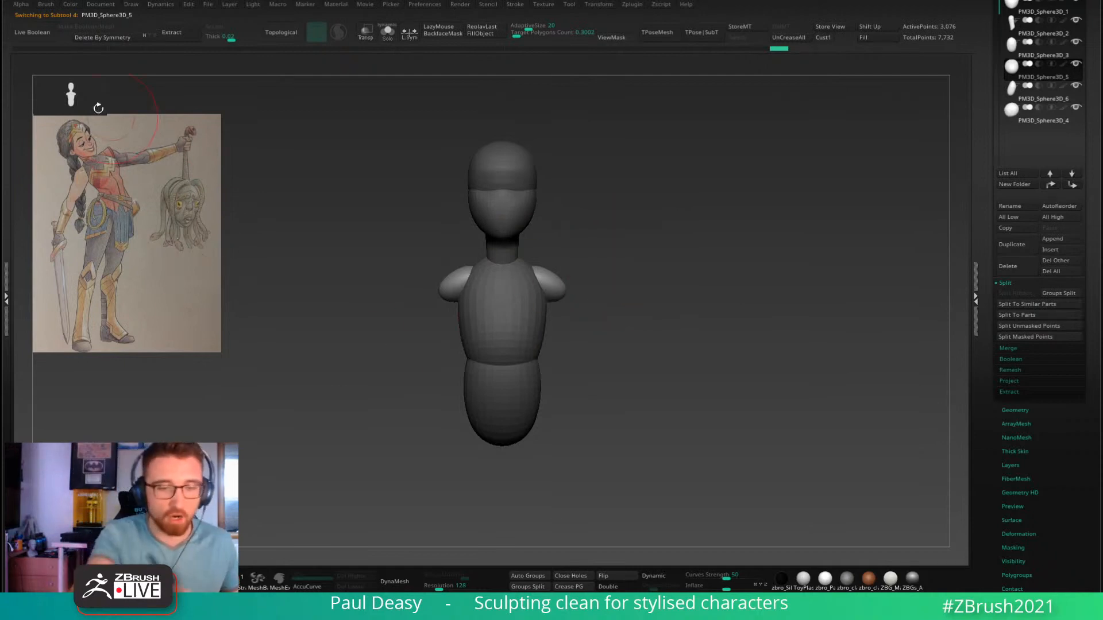
alt+drag(625, 253, 620, 265)
key(space)
click(623, 259)
key(space)
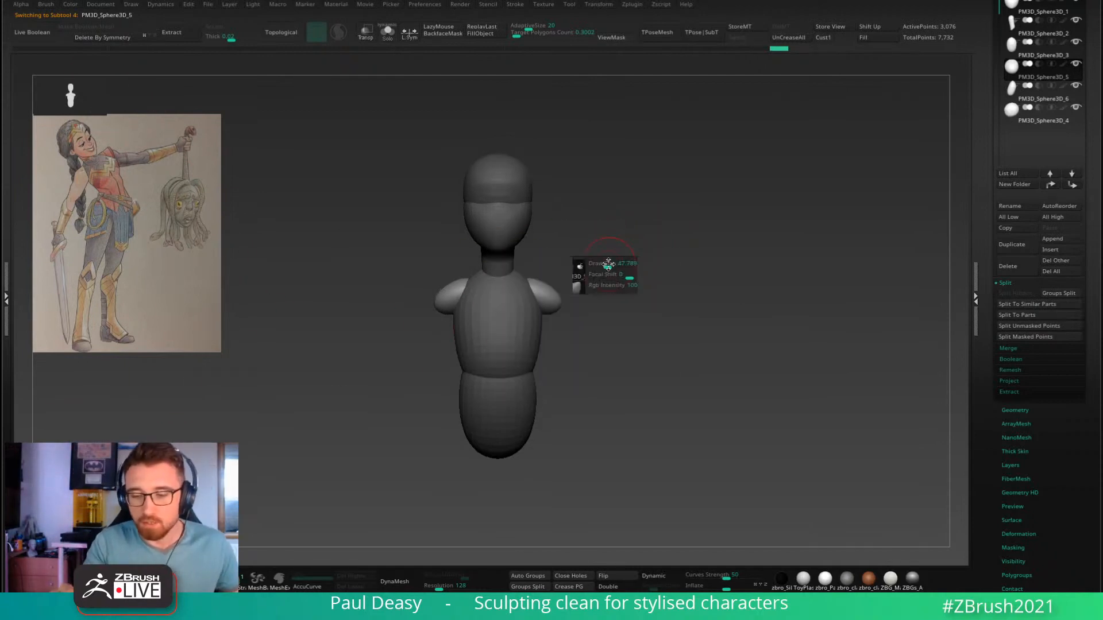
mouse_move(592, 300)
alt+mouse_down()
mouse_move(593, 283)
mouse_move(598, 313)
alt+mouse_up()
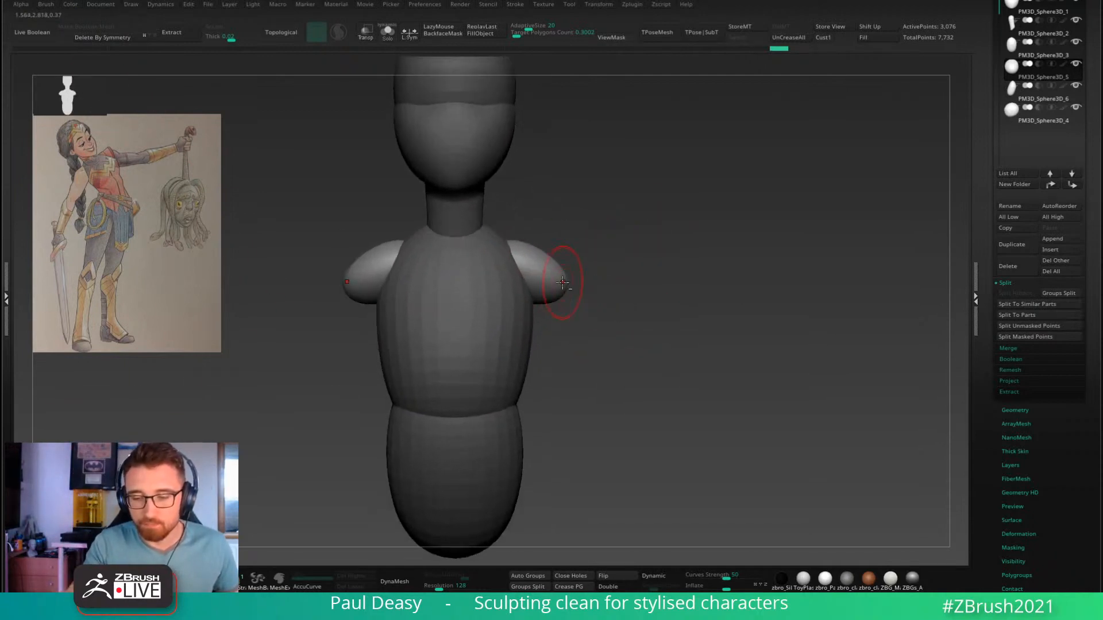
drag(563, 279, 565, 293)
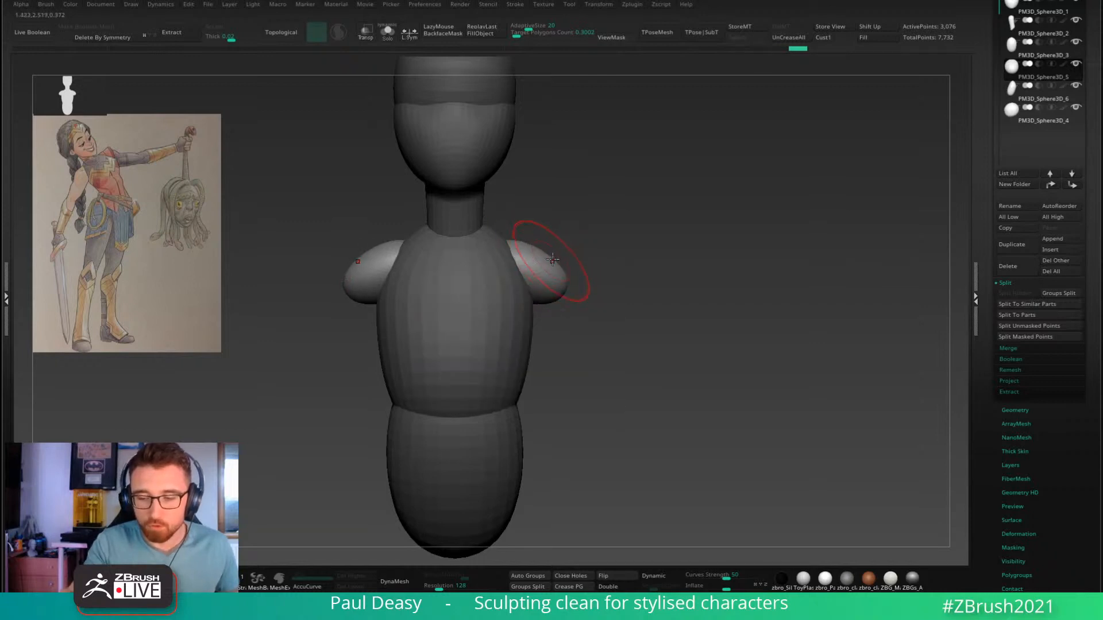
Step: Select the ribcage and reshape its top and upper chest from the front, side and three-quarter views
alt+click(489, 244)
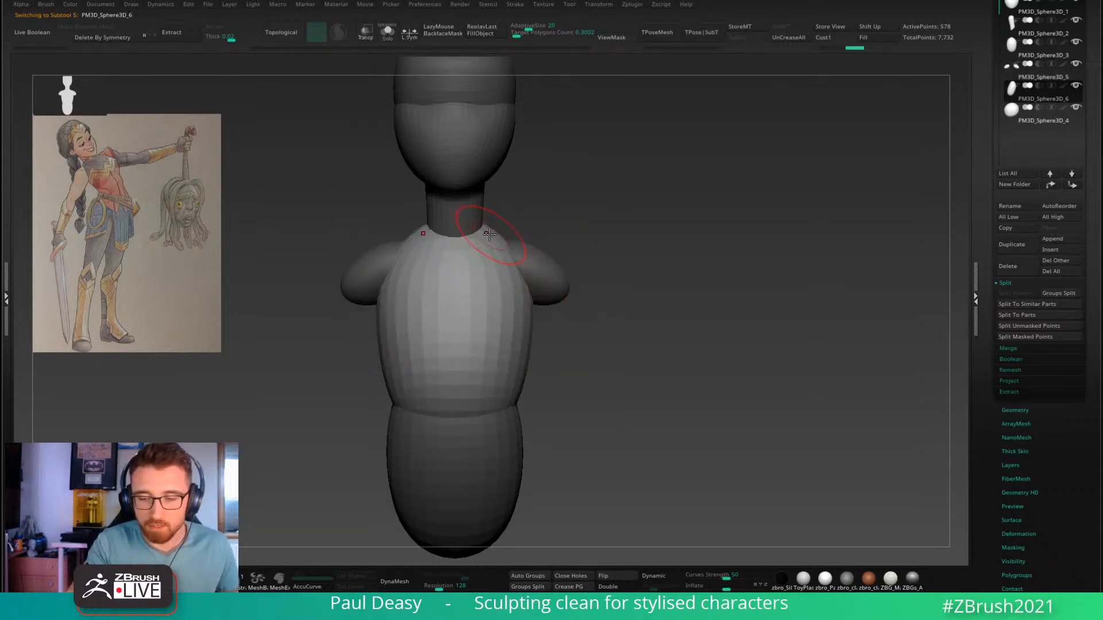
key(space)
mouse_move(480, 237)
mouse_down()
mouse_move(457, 258)
mouse_move(468, 321)
mouse_up()
key(space)
click(468, 253)
drag(566, 242, 554, 236)
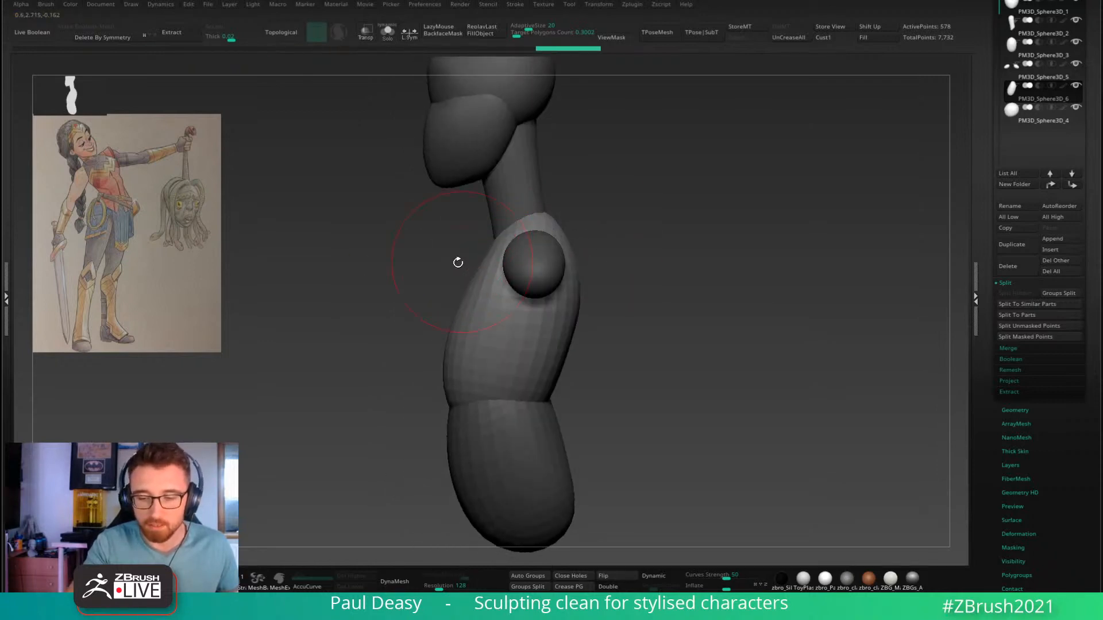
drag(455, 264, 467, 369)
drag(444, 334, 452, 319)
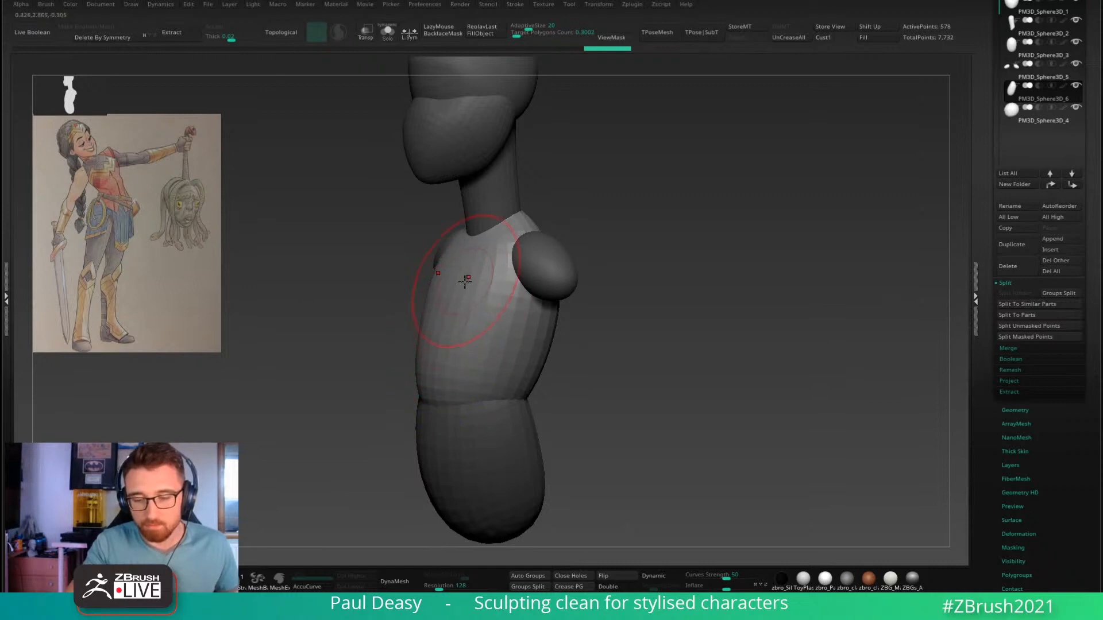
drag(464, 282, 460, 276)
shift+right_drag(455, 322, 489, 255)
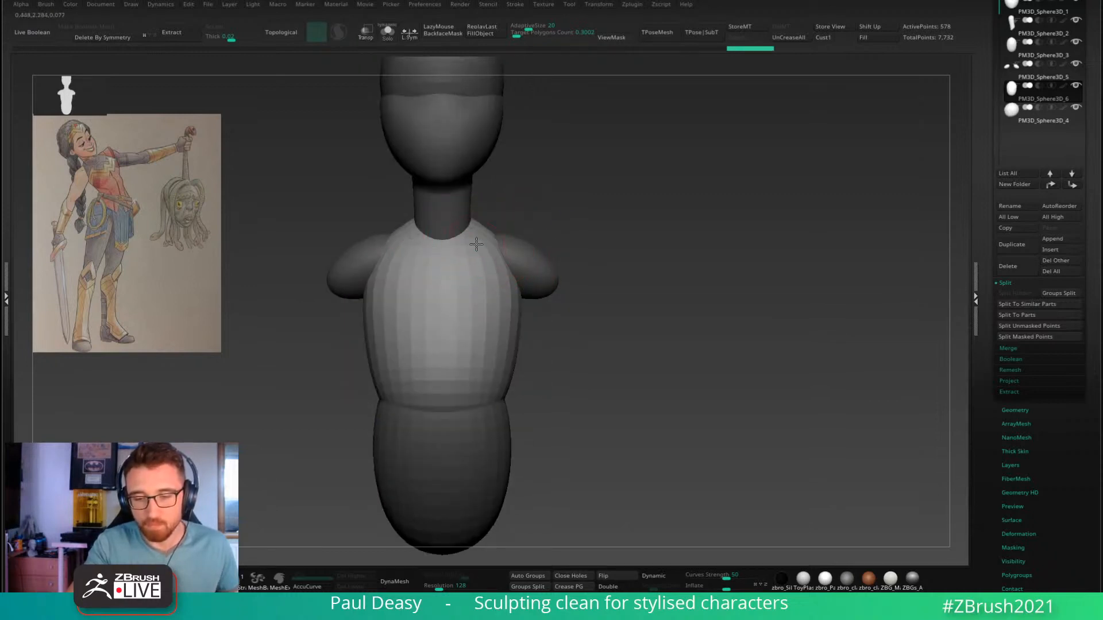
Step: Shape the ribcage's upper corners into a slope running from the neck base down to the shoulder forms
drag(476, 244, 467, 227)
drag(557, 185, 540, 188)
drag(580, 272, 560, 269)
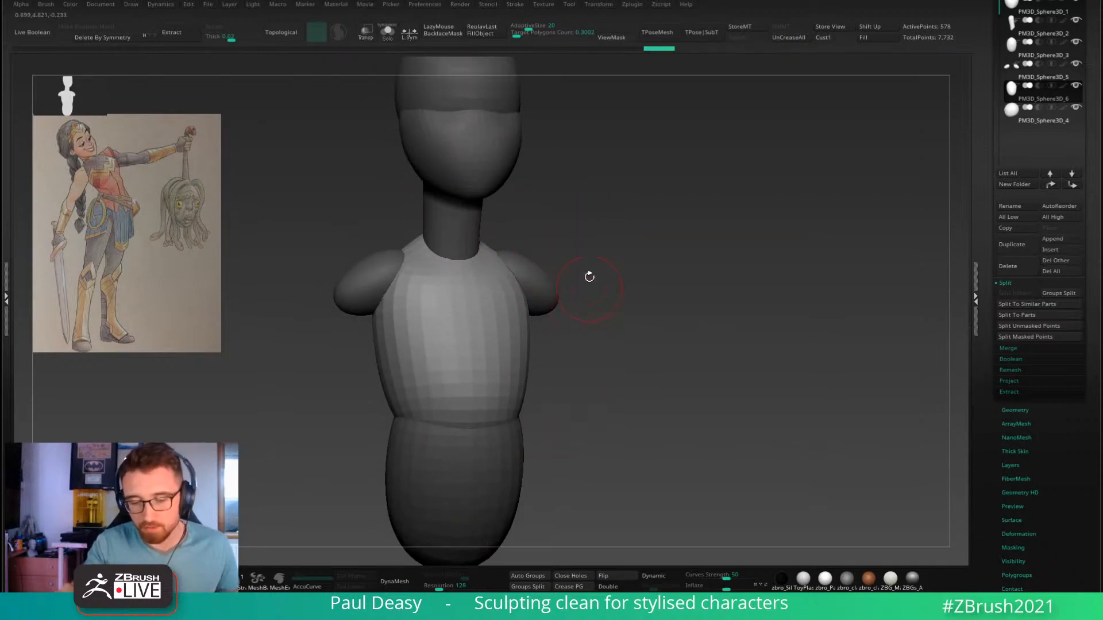
mouse_move(504, 224)
mouse_down()
mouse_move(535, 277)
mouse_move(565, 236)
mouse_up()
key(space)
drag(505, 265, 518, 257)
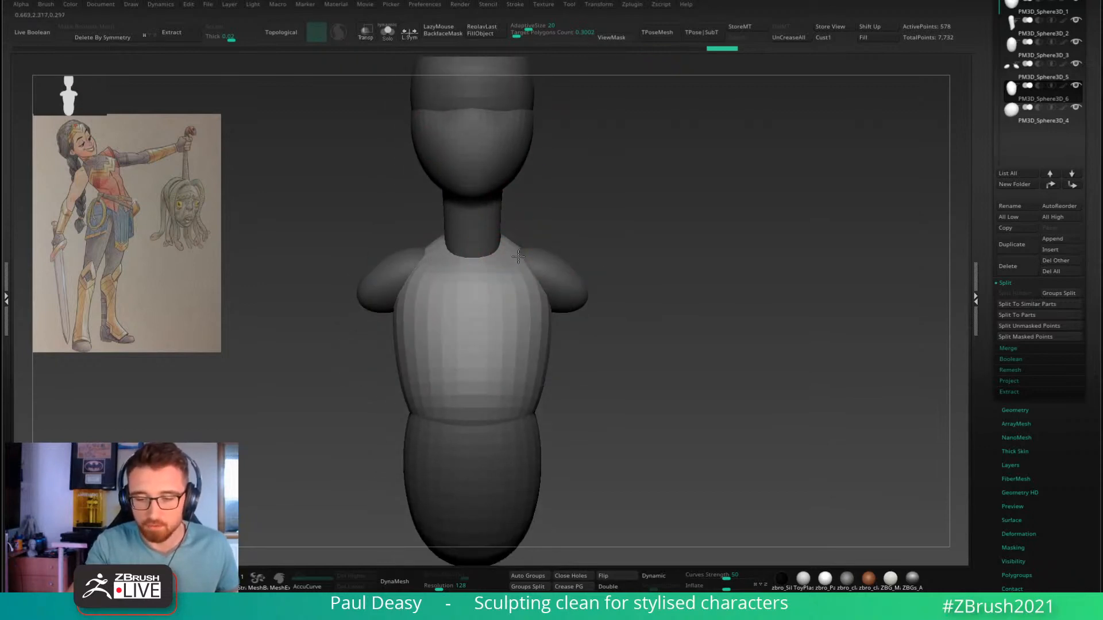
Step: Examine the shoulder and face forms from the front and three-quarter views
alt+click(529, 254)
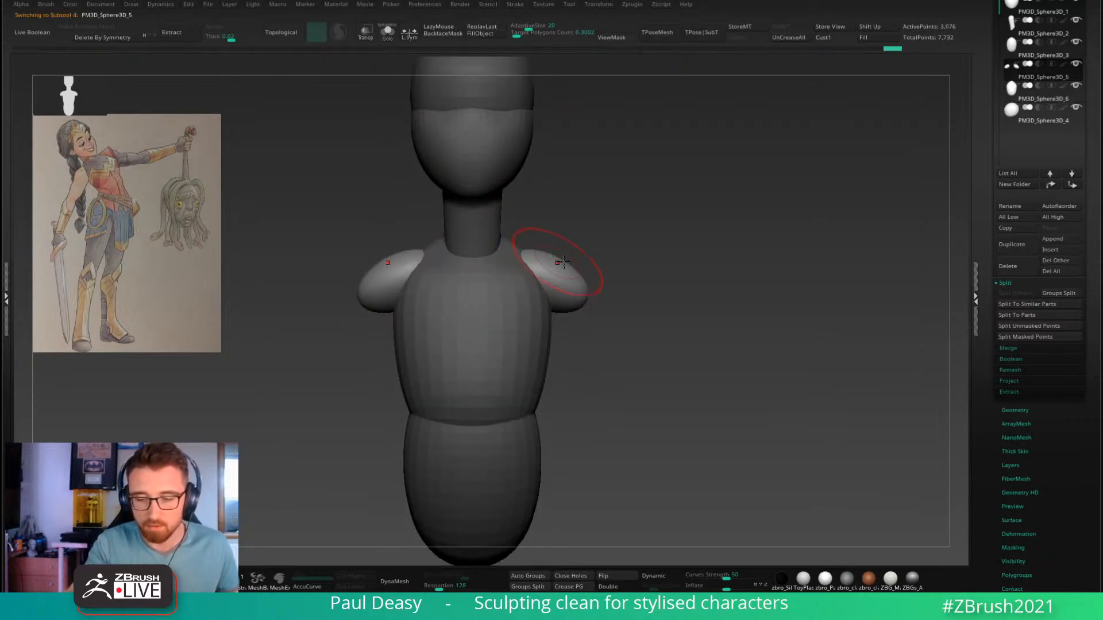
alt+drag(640, 256, 644, 346)
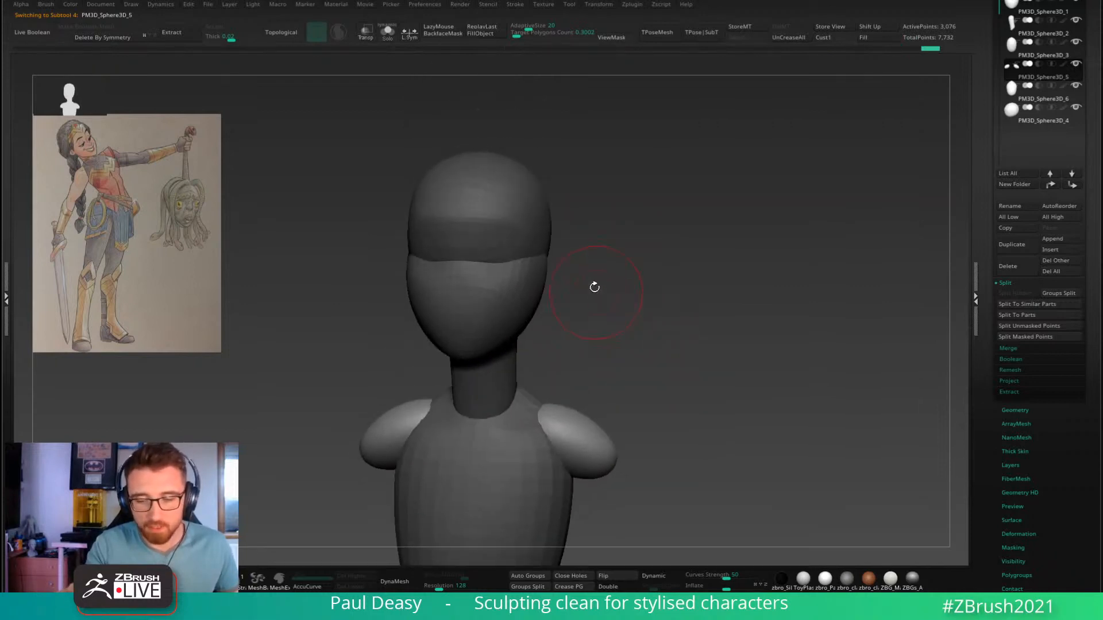
mouse_move(593, 285)
mouse_down()
mouse_move(574, 279)
mouse_move(603, 247)
mouse_move(664, 337)
mouse_up()
alt+click(525, 275)
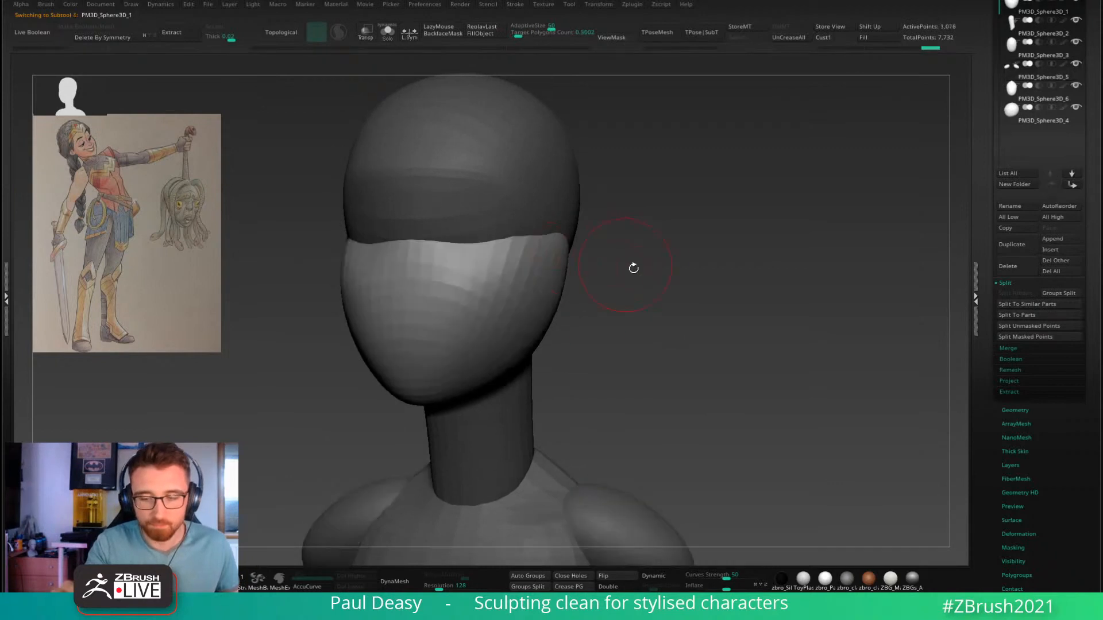
key(space)
mouse_move(632, 266)
mouse_down()
mouse_move(623, 259)
mouse_move(647, 287)
mouse_move(638, 278)
mouse_up()
key(space)
key(space)
mouse_move(639, 277)
mouse_down()
mouse_move(635, 290)
mouse_move(583, 273)
mouse_move(589, 254)
mouse_move(657, 270)
mouse_up()
Step: Select the cranium and adjust its lower front edge around the brow and temples where it meets the face
alt+click(581, 250)
key(space)
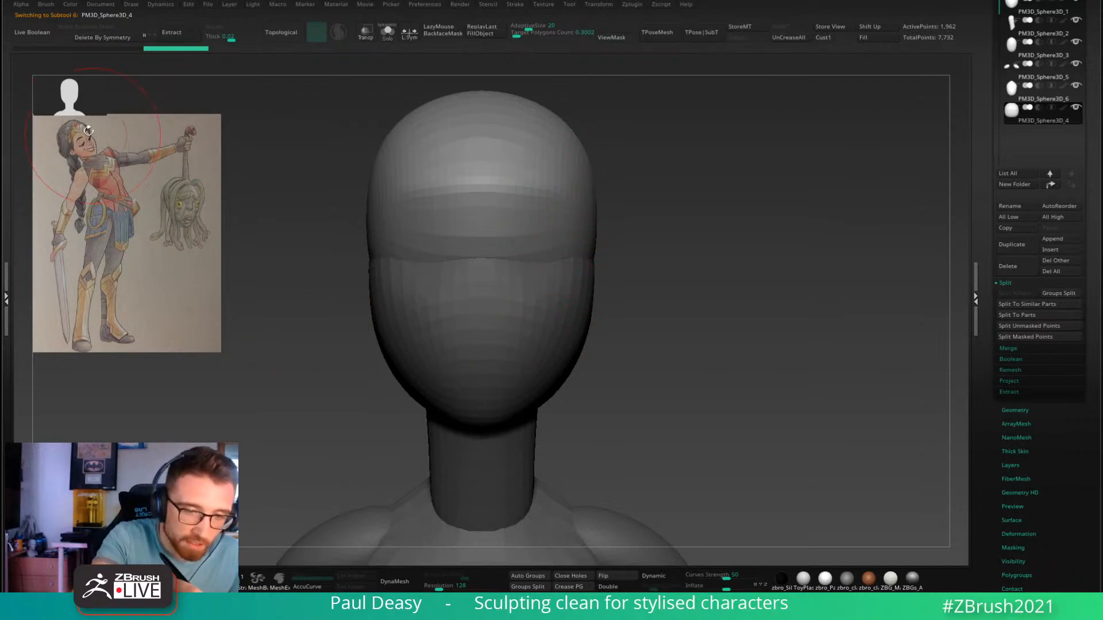
drag(724, 309, 684, 308)
key(space)
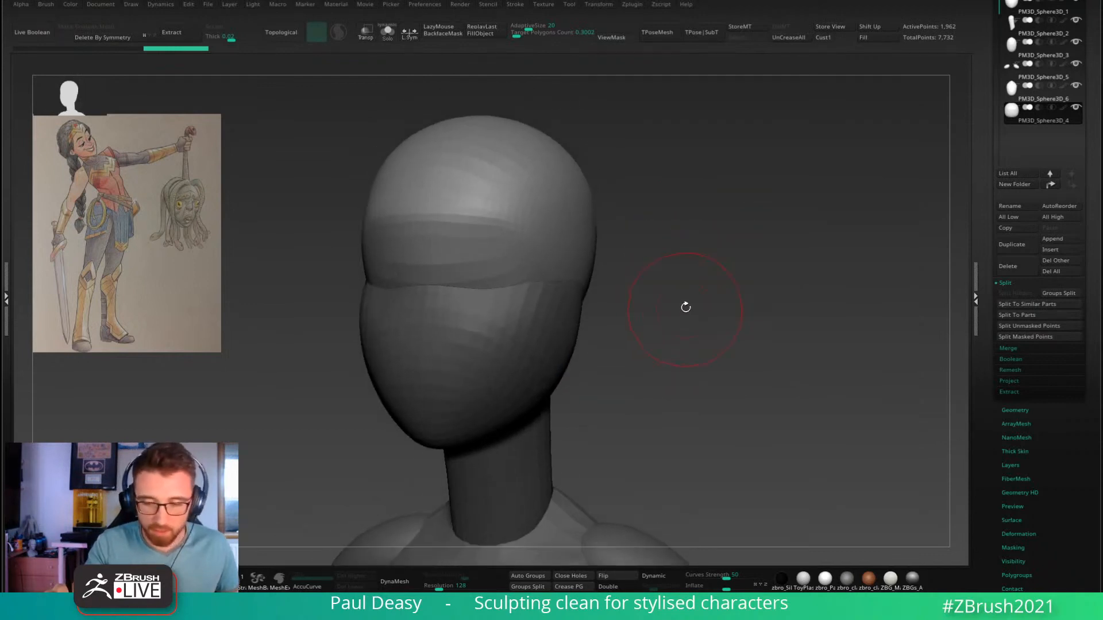
key(space)
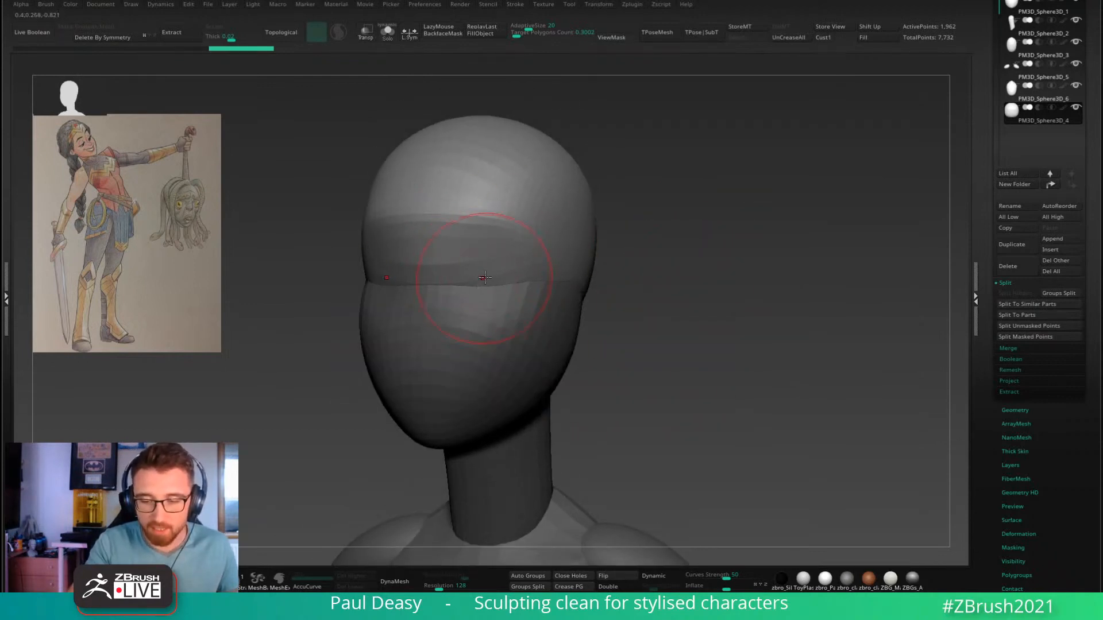
key(space)
right_drag(489, 286, 476, 287)
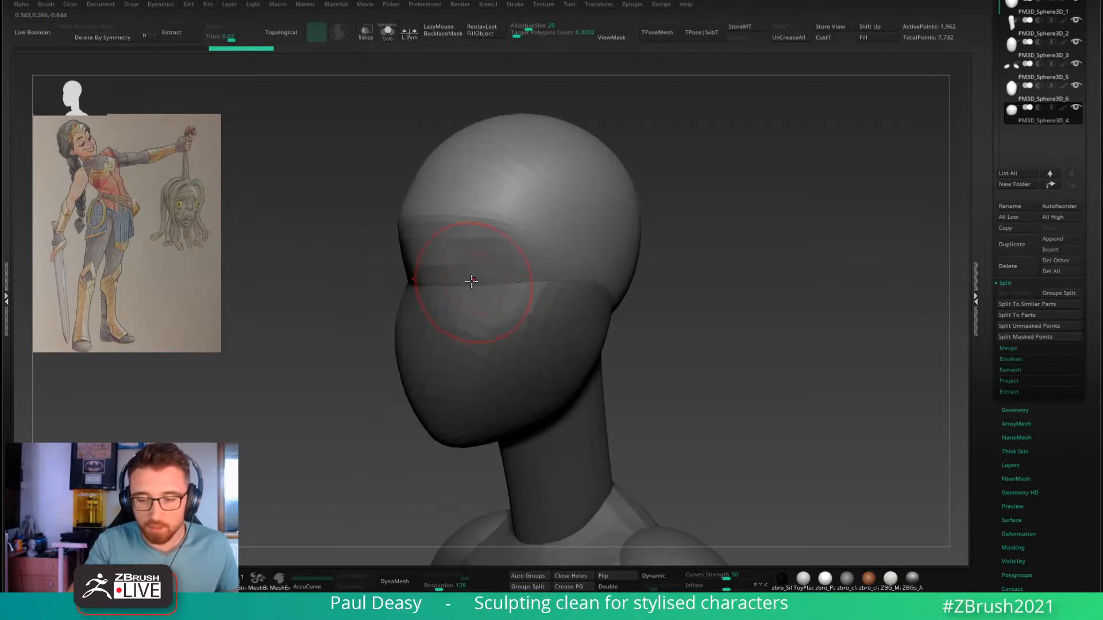
drag(475, 288, 484, 278)
mouse_move(483, 278)
right_down()
mouse_move(542, 242)
mouse_move(574, 247)
right_up()
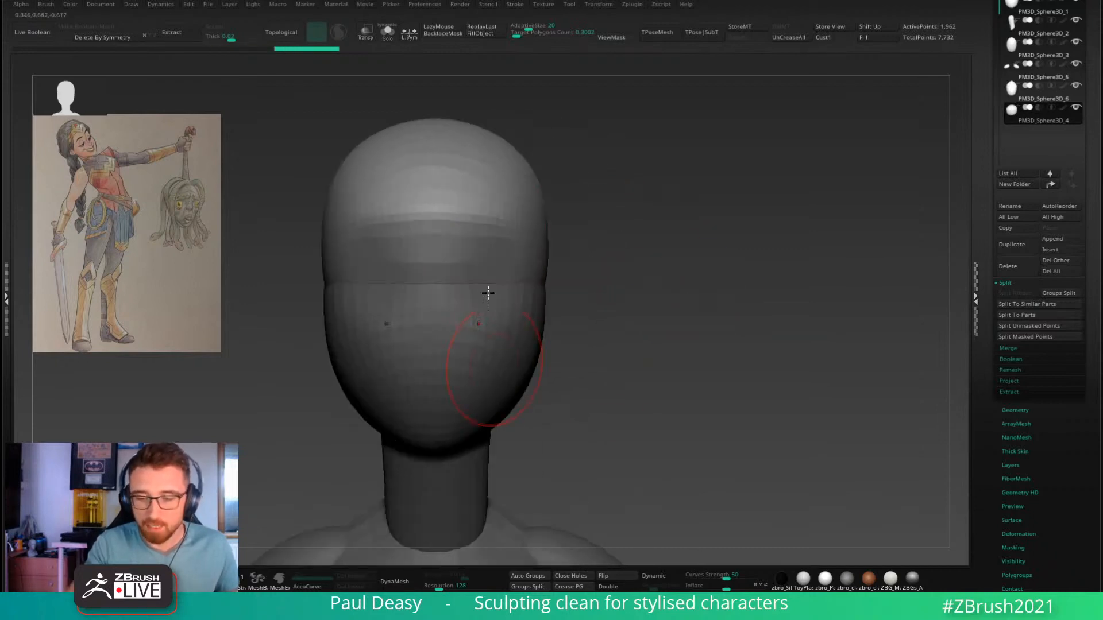
Step: Select the face form and pull its rear edge and jaw corner back and down in side view
alt+click(514, 313)
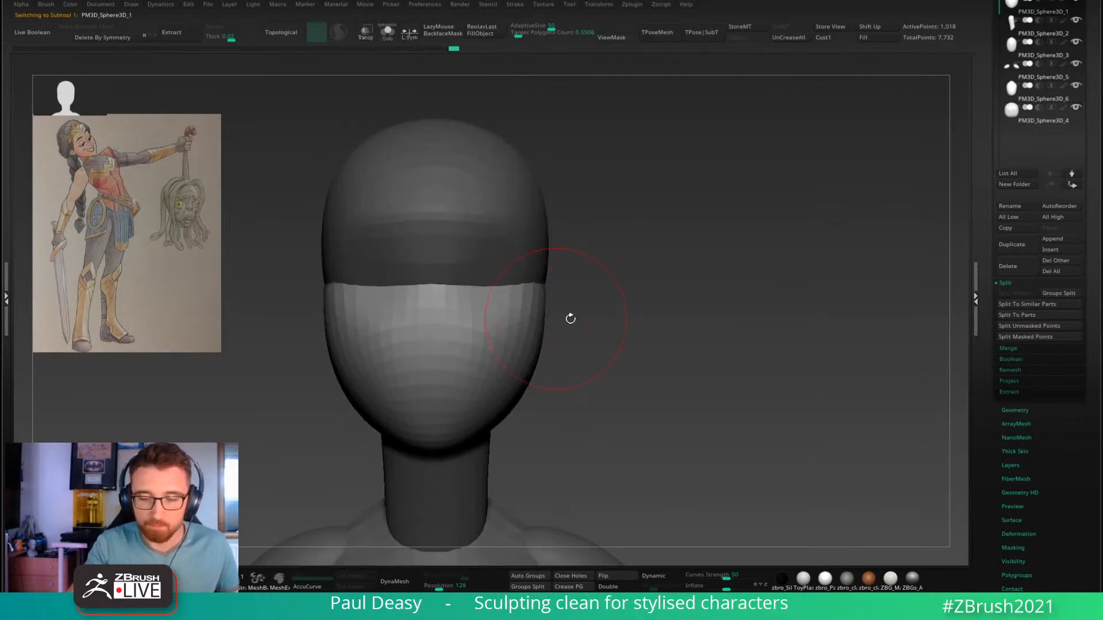
right_drag(570, 318, 614, 306)
drag(614, 308, 626, 315)
right_drag(626, 315, 642, 313)
drag(606, 305, 614, 308)
drag(611, 368, 601, 370)
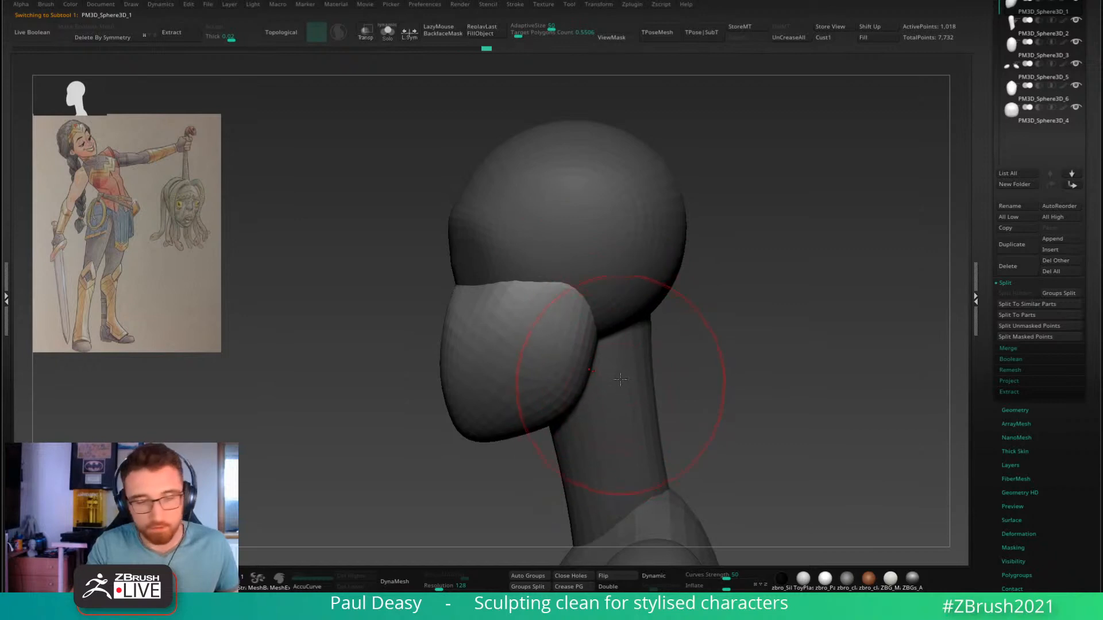
right_drag(634, 320, 618, 345)
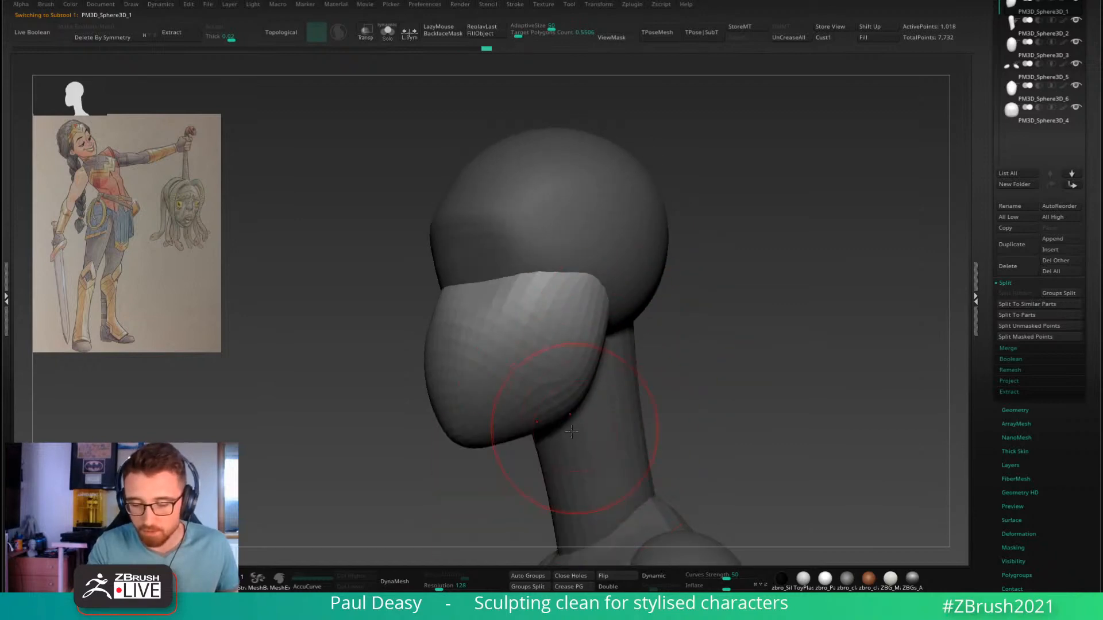
mouse_move(597, 379)
mouse_down()
mouse_move(607, 381)
mouse_move(597, 400)
mouse_up()
key(space)
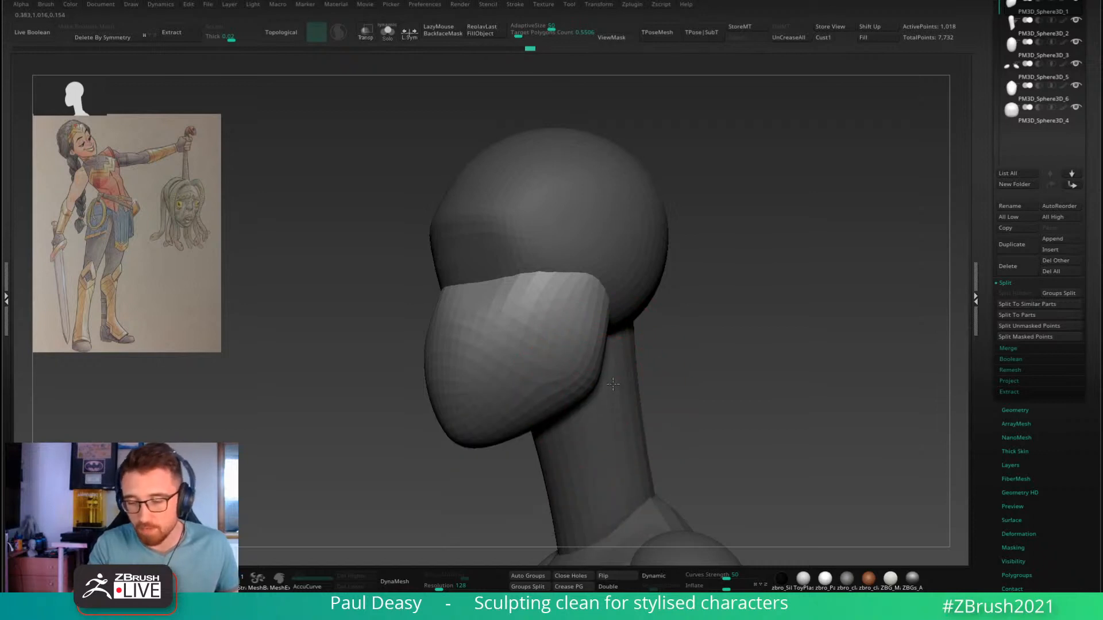
Step: Adjust the face form's upper rear corner below the cranium and its jaw angle beside the neck
drag(629, 294, 636, 289)
right_drag(640, 293, 674, 308)
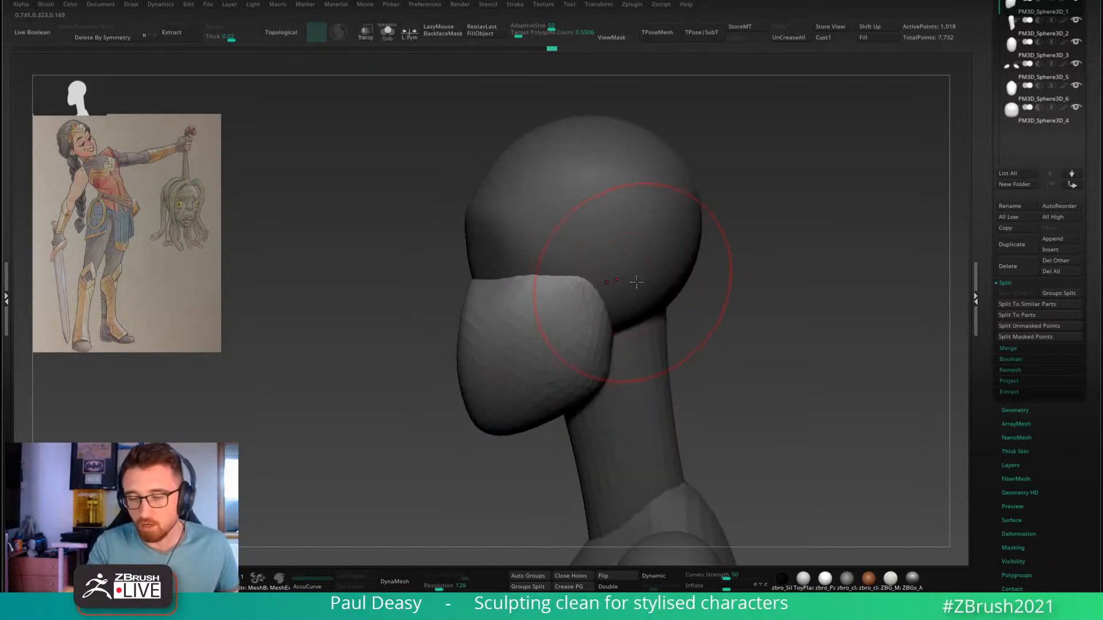
drag(636, 281, 631, 289)
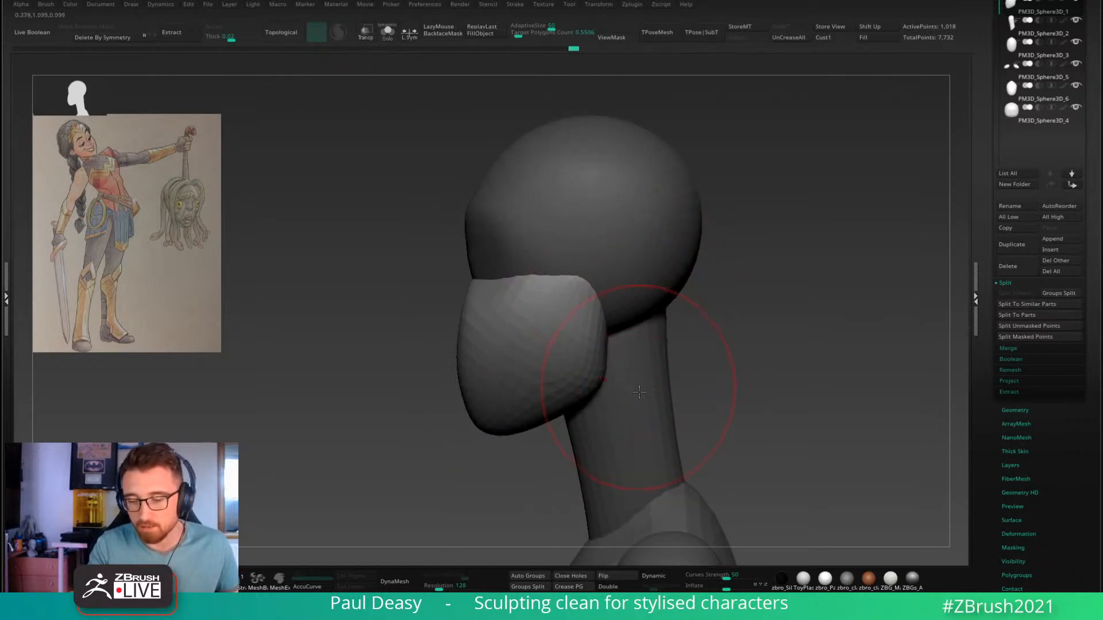
drag(604, 383, 600, 385)
mouse_move(636, 376)
right_down()
mouse_move(632, 345)
mouse_move(622, 362)
right_up()
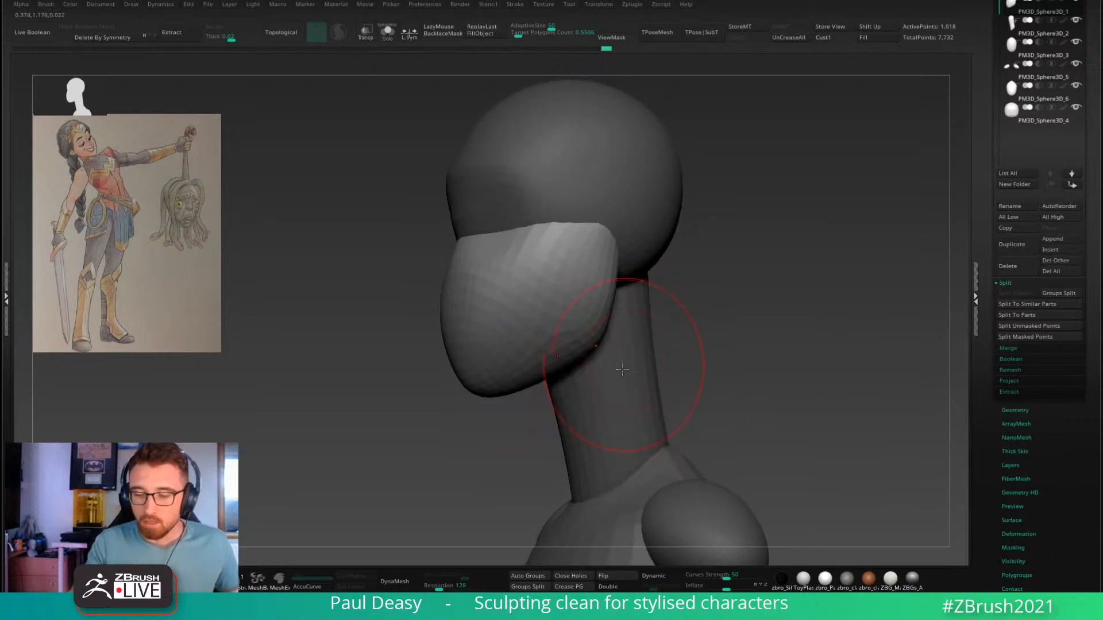
click(624, 359)
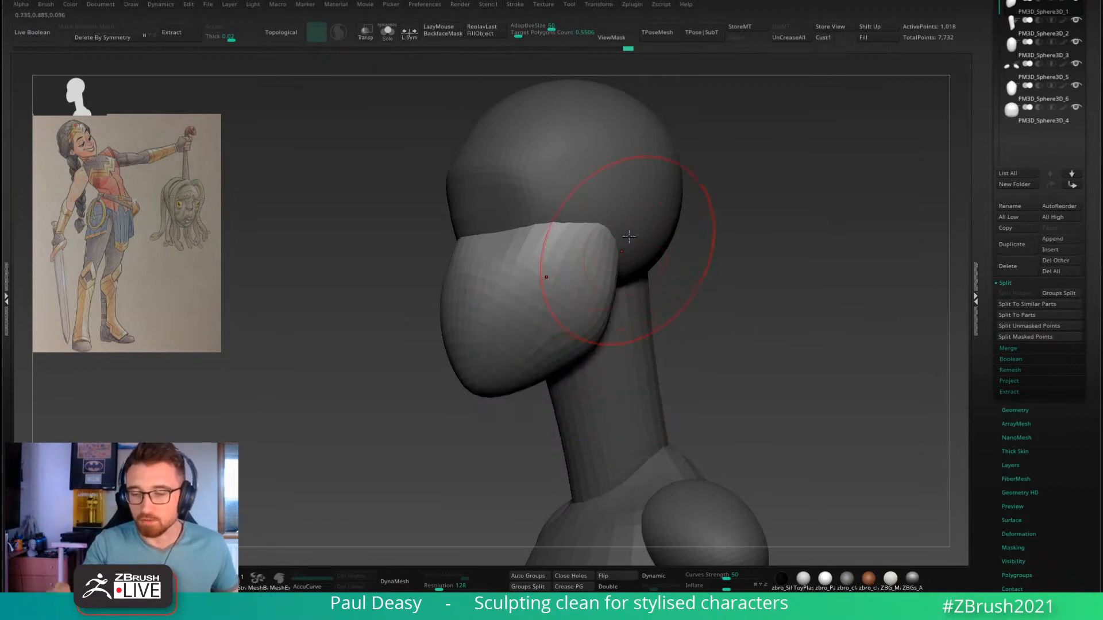
Step: Refine the curve of the jaw's rear edge where it passes in front of the neck
mouse_move(628, 239)
right_down()
mouse_move(627, 224)
mouse_move(632, 244)
mouse_move(621, 231)
right_up()
mouse_move(617, 328)
right_down()
mouse_move(657, 302)
mouse_move(633, 258)
right_up()
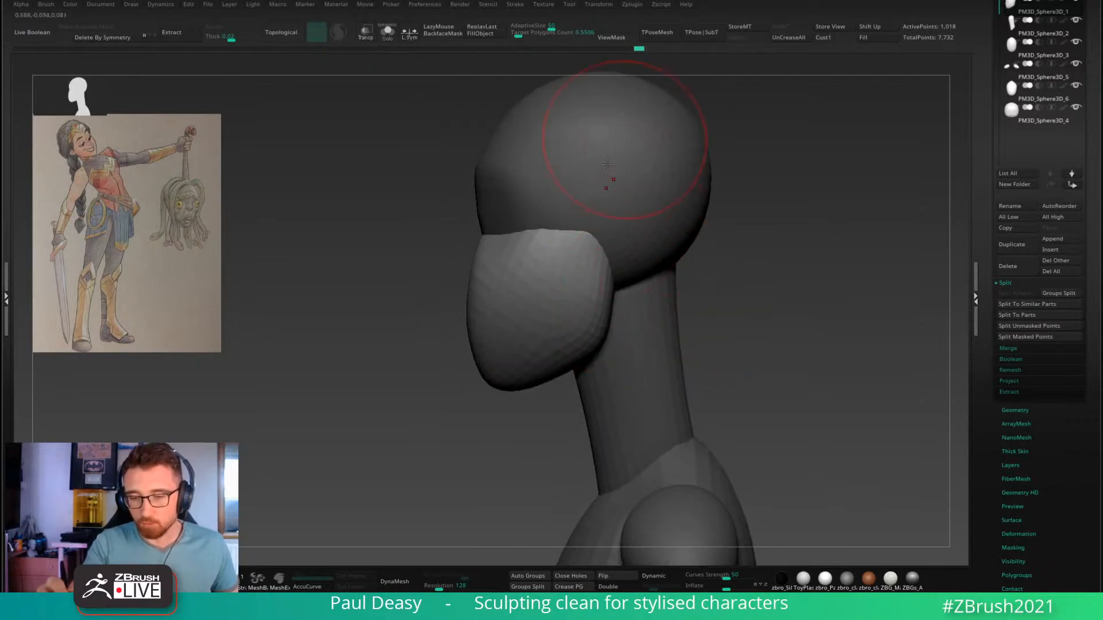
key(space)
drag(627, 298, 639, 296)
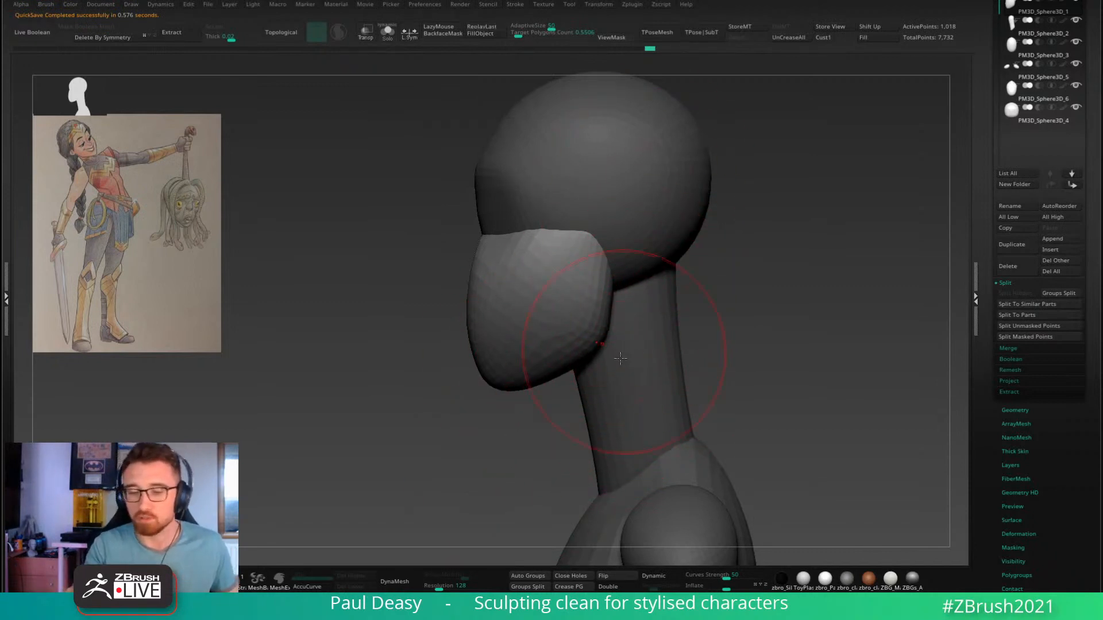
drag(620, 359, 620, 357)
Step: Adjust the sides of the cheeks and jaw on the face form from the back, three-quarter and front views
mouse_move(620, 357)
right_down()
mouse_move(659, 322)
mouse_move(630, 321)
right_up()
shift+right_click(621, 317)
mouse_move(643, 319)
mouse_down()
mouse_move(738, 308)
mouse_move(565, 315)
mouse_move(554, 262)
mouse_up()
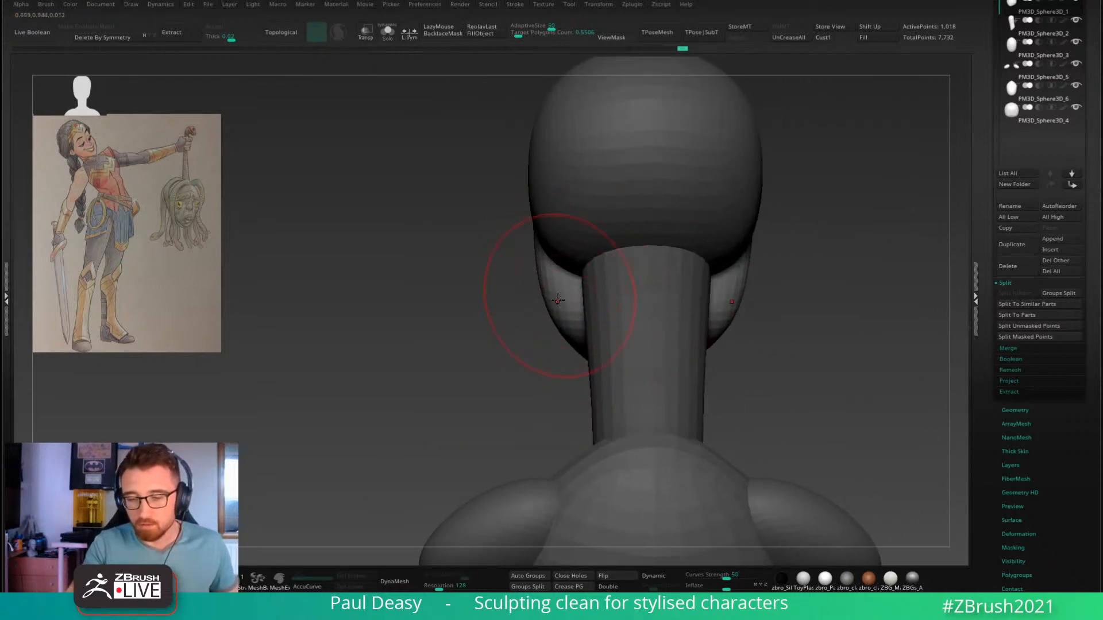
drag(518, 344, 615, 315)
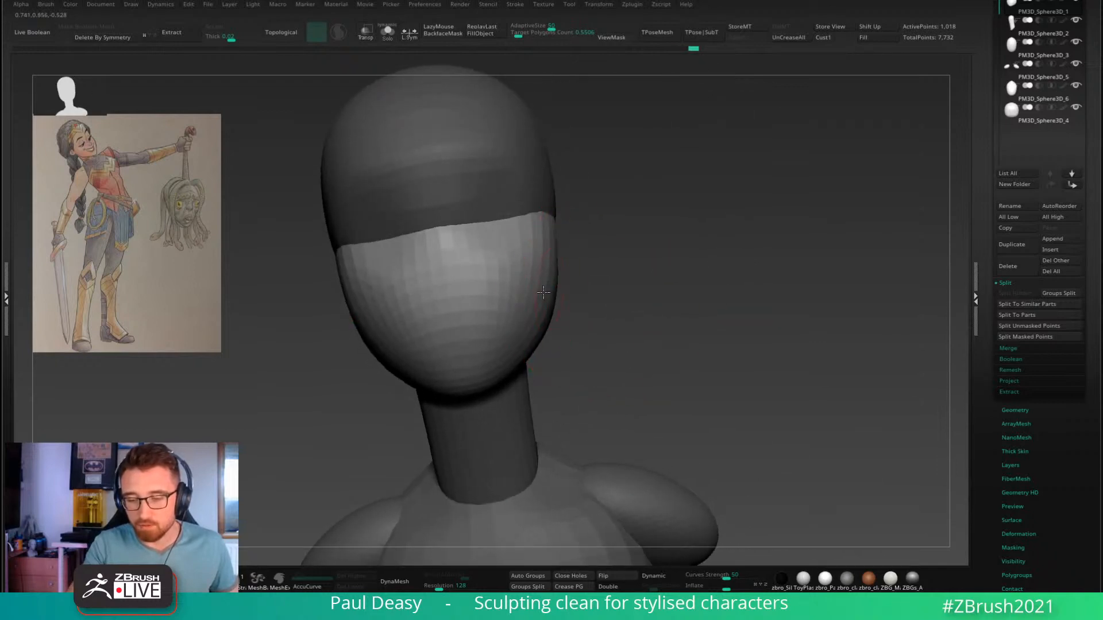
right_drag(552, 281, 518, 332)
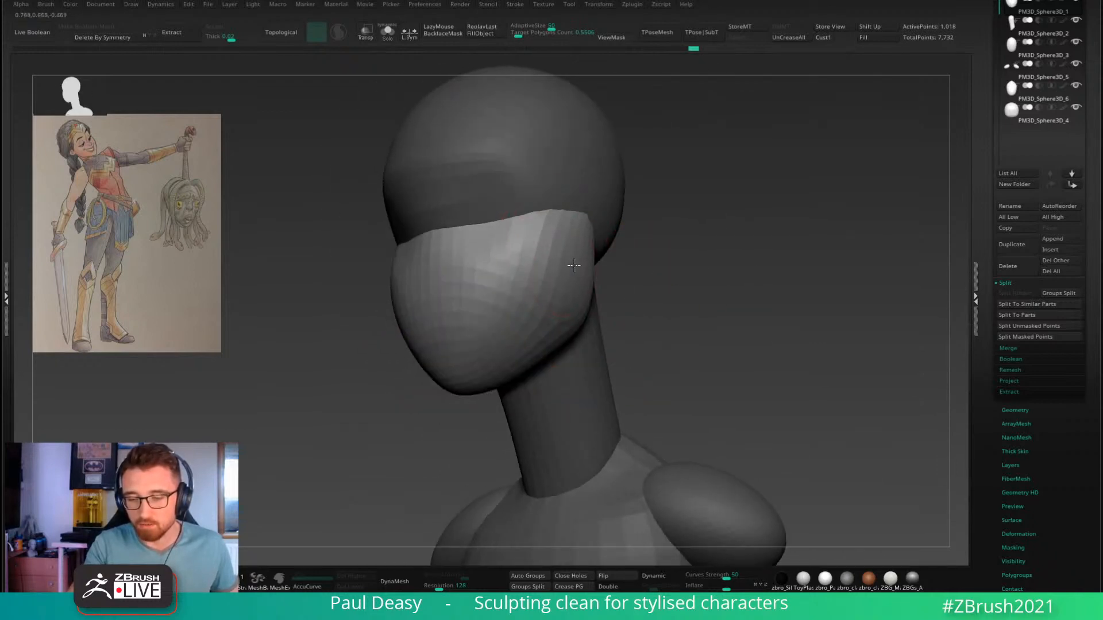
key(space)
drag(513, 295, 488, 332)
right_drag(485, 332, 633, 314)
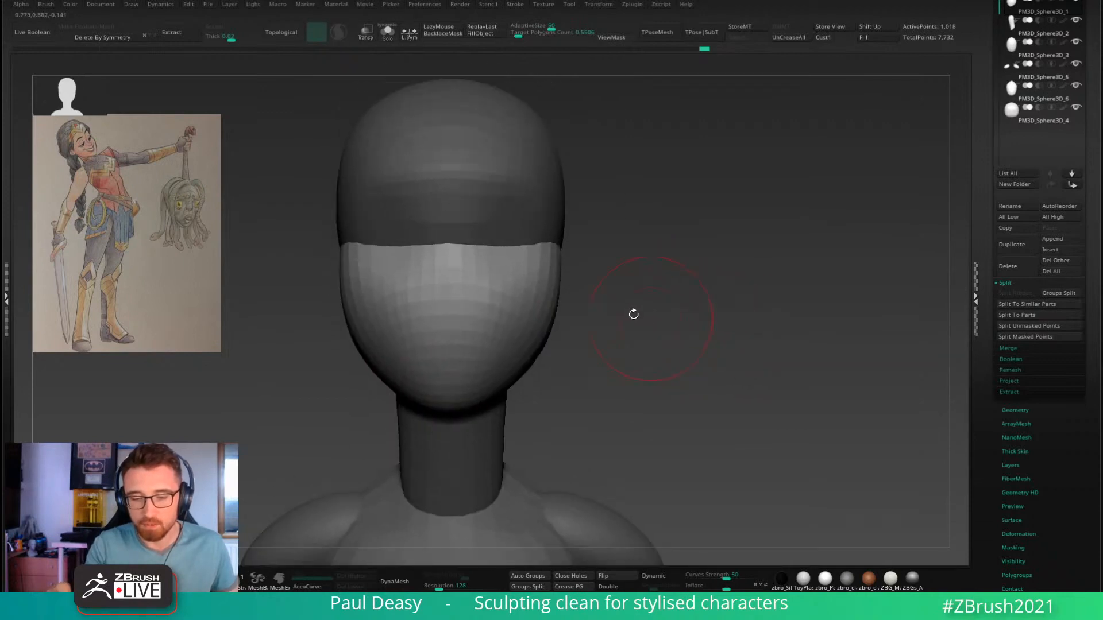
right_drag(520, 394, 551, 412)
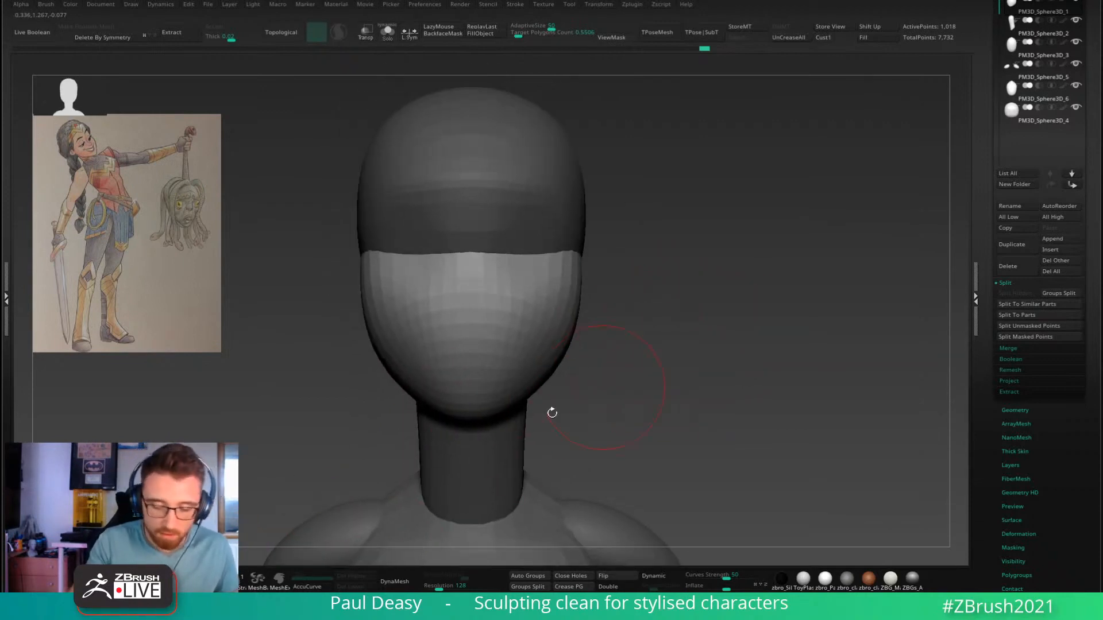
right_drag(698, 350, 661, 379)
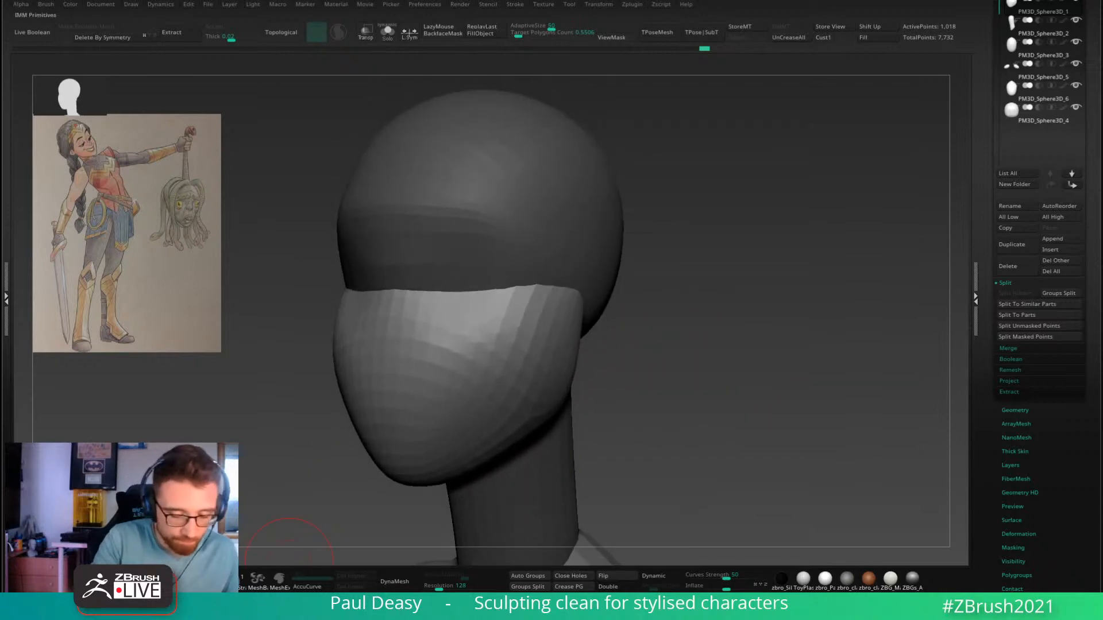
Step: Insert a mirrored pair of spheres on the sides of the head as ear forms, using the IMM Primitives brush
click(215, 580)
right_drag(646, 332, 670, 331)
drag(587, 315, 600, 356)
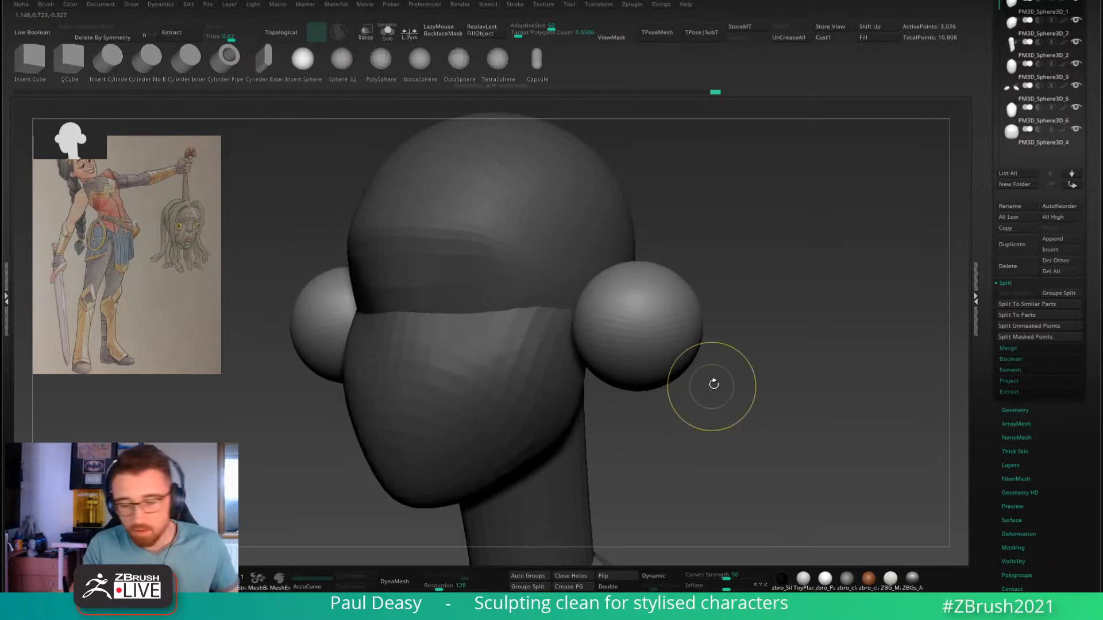
shift+right_drag(712, 382, 732, 363)
Step: Flatten the ear spheres sideways into thin discs and turn on local symmetry
key(w)
drag(585, 315, 543, 317)
key(ctrl+z)
alt+drag(634, 266, 703, 272)
click(642, 231)
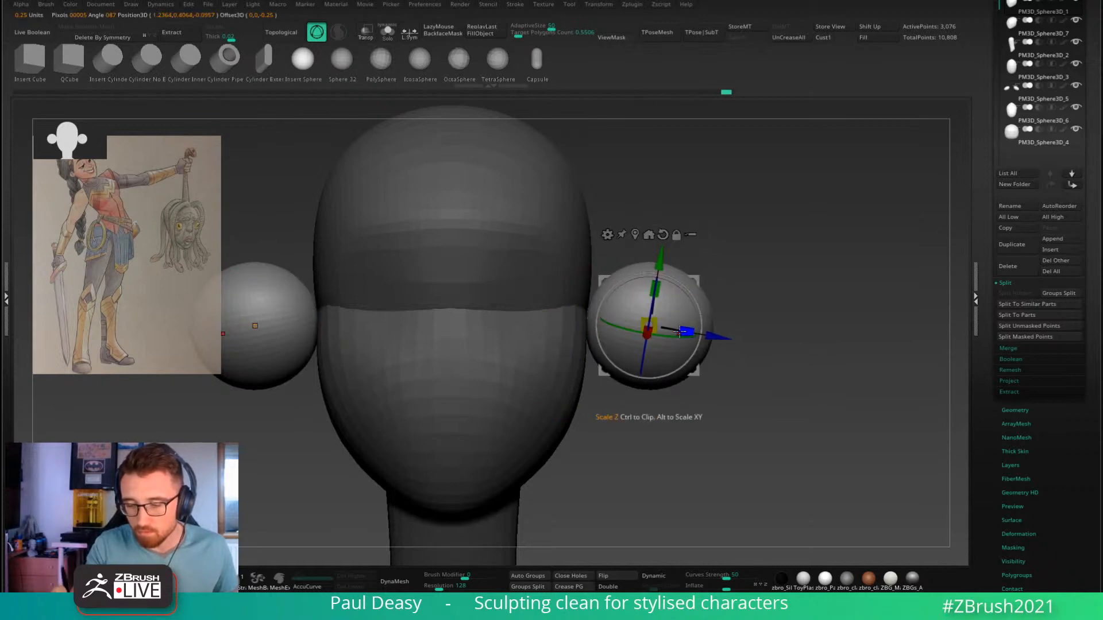
drag(685, 331, 572, 327)
click(387, 33)
click(388, 33)
click(409, 32)
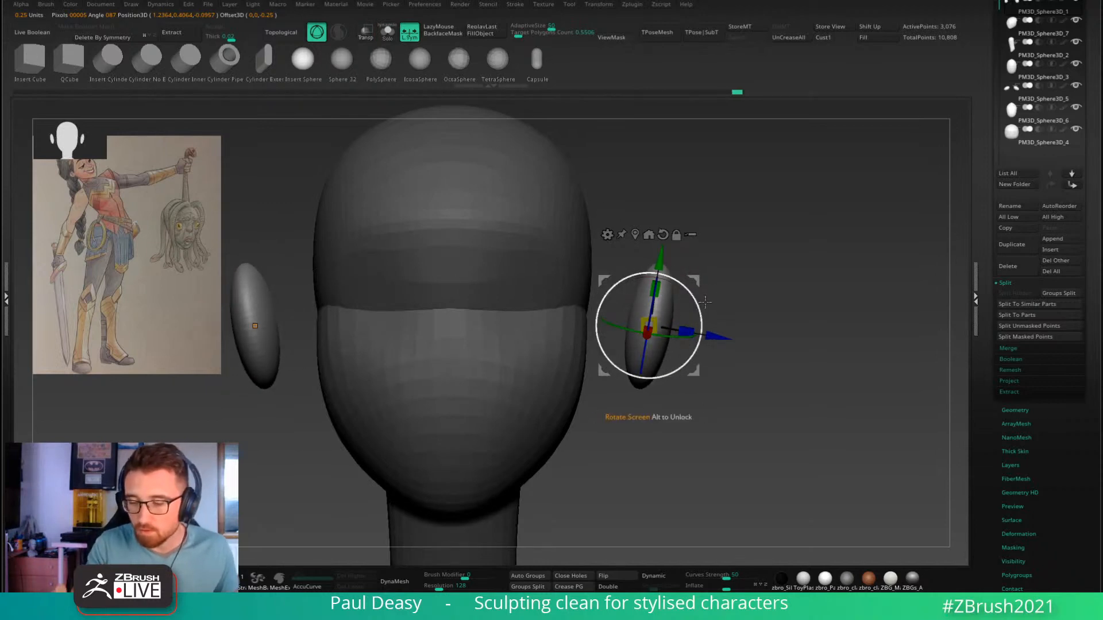
Step: Rotate the ear discs and place them against the sides of the head, behind the face form
drag(692, 280, 647, 274)
drag(629, 333, 610, 337)
drag(815, 344, 678, 299)
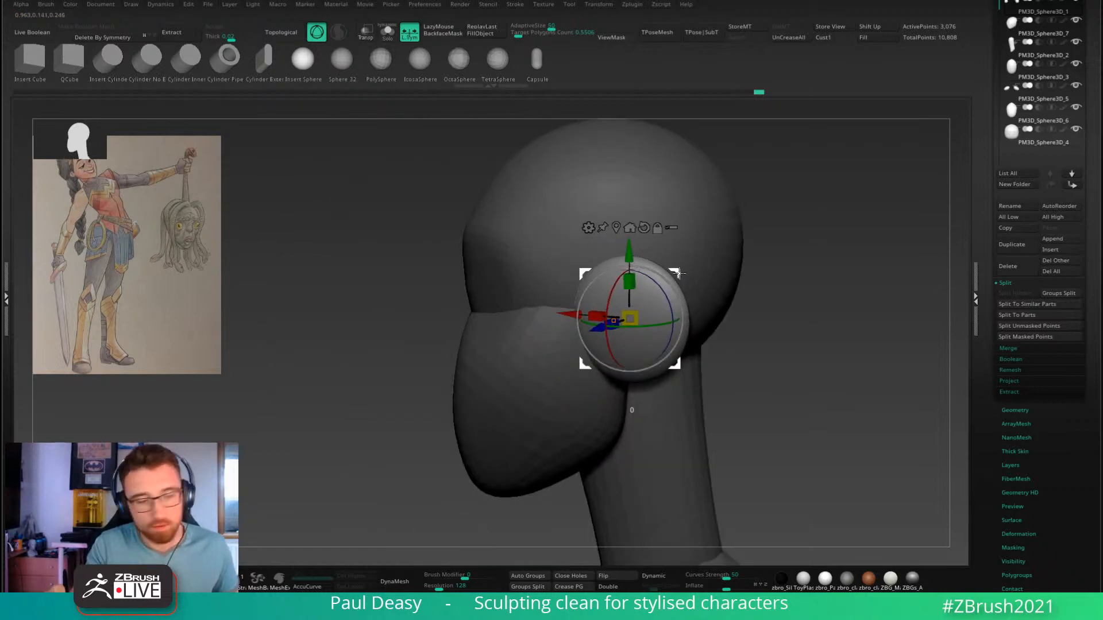
key(q)
right_click(660, 313)
mouse_move(660, 313)
right_down()
mouse_move(676, 325)
mouse_move(664, 313)
right_up()
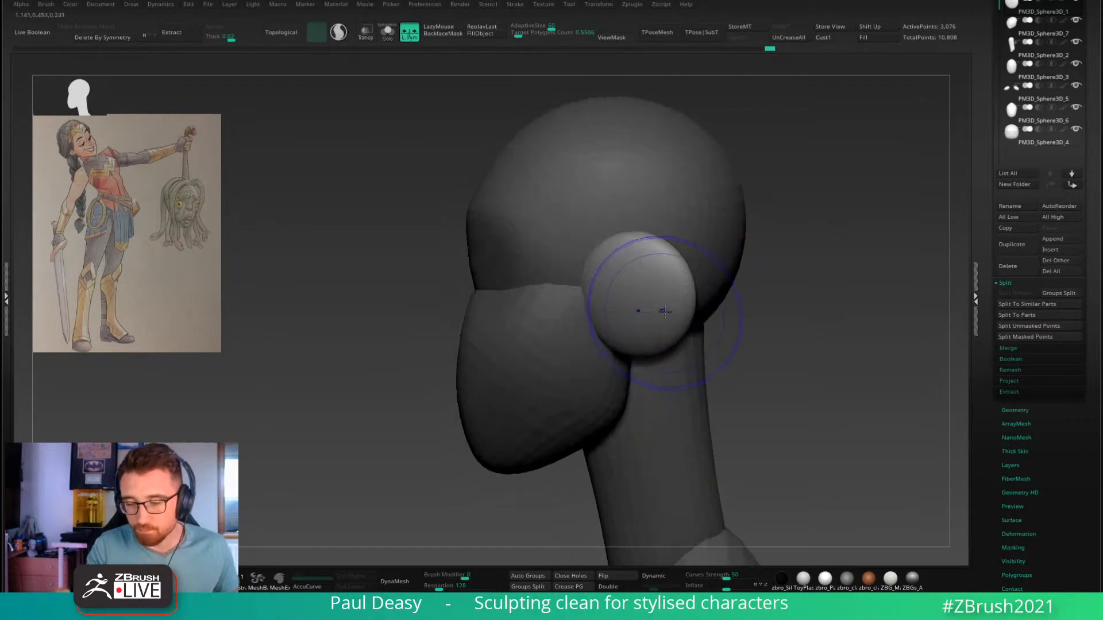
key(w)
shift+drag(750, 331, 827, 332)
drag(659, 300, 655, 299)
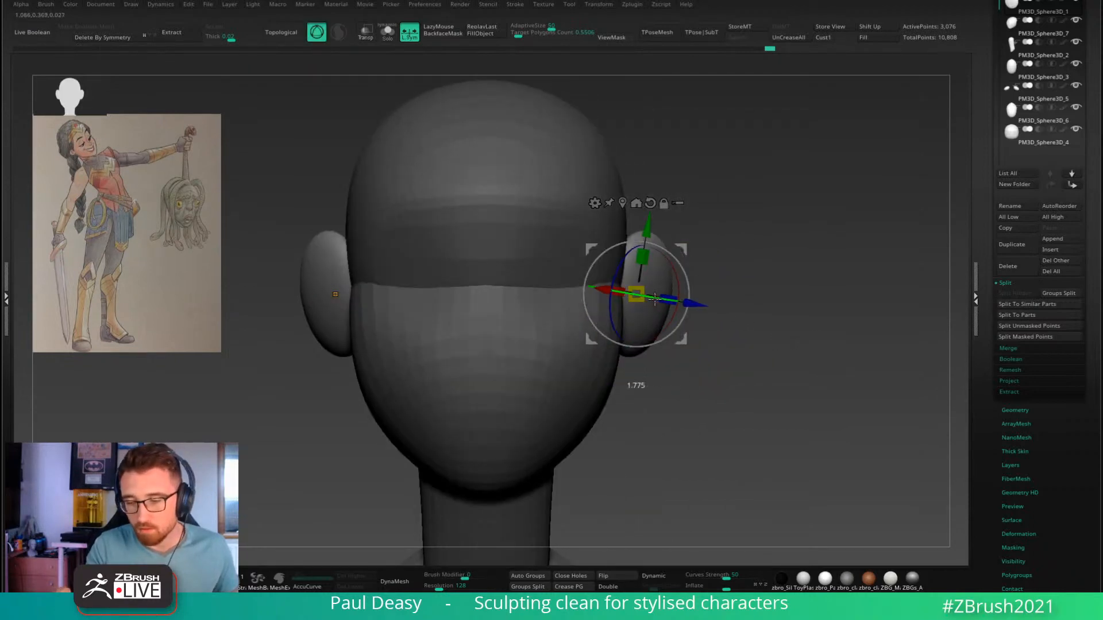
Step: Shape the discs into ears with the Move brush, tapering them from a broad top to a narrow lobe
key(q)
right_drag(702, 337, 661, 345)
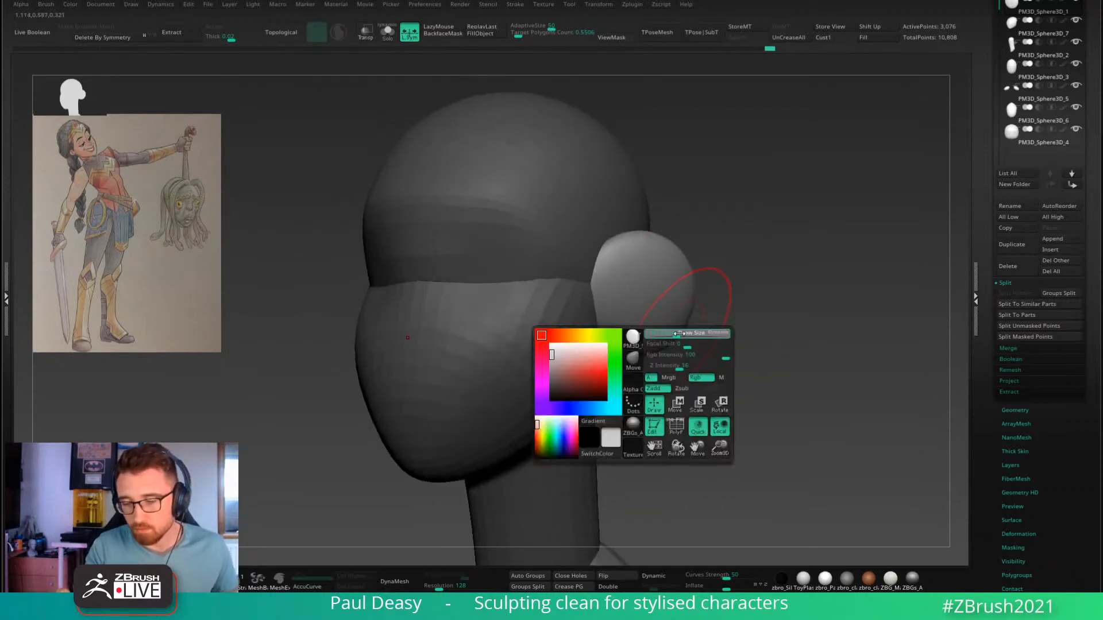
drag(658, 340, 642, 330)
drag(669, 282, 653, 260)
key(space)
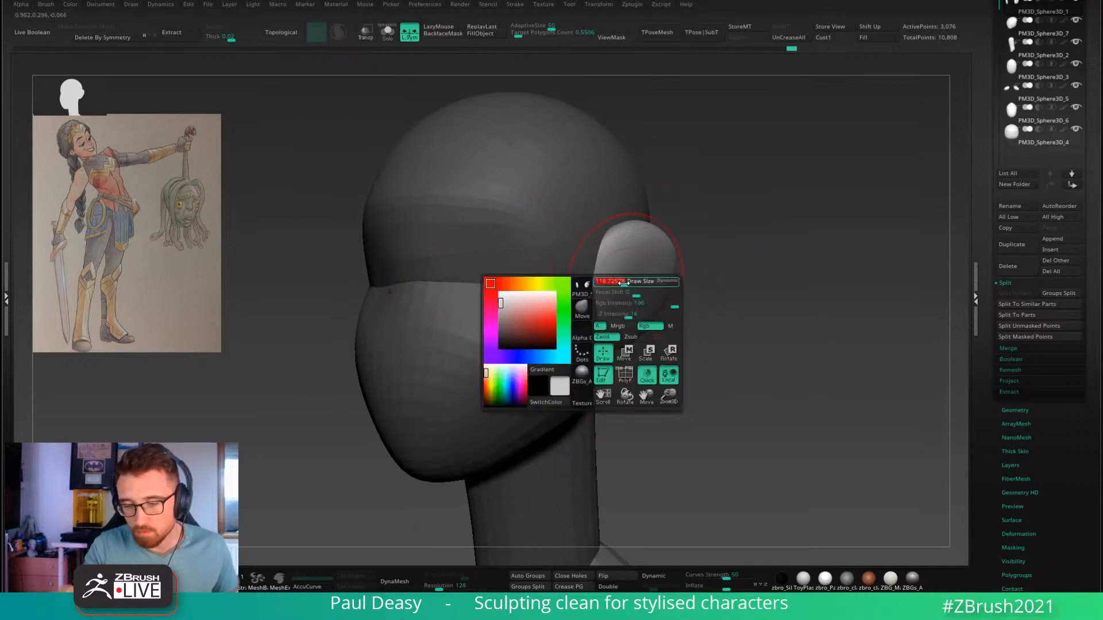
shift+drag(701, 296, 657, 288)
key(space)
key(space)
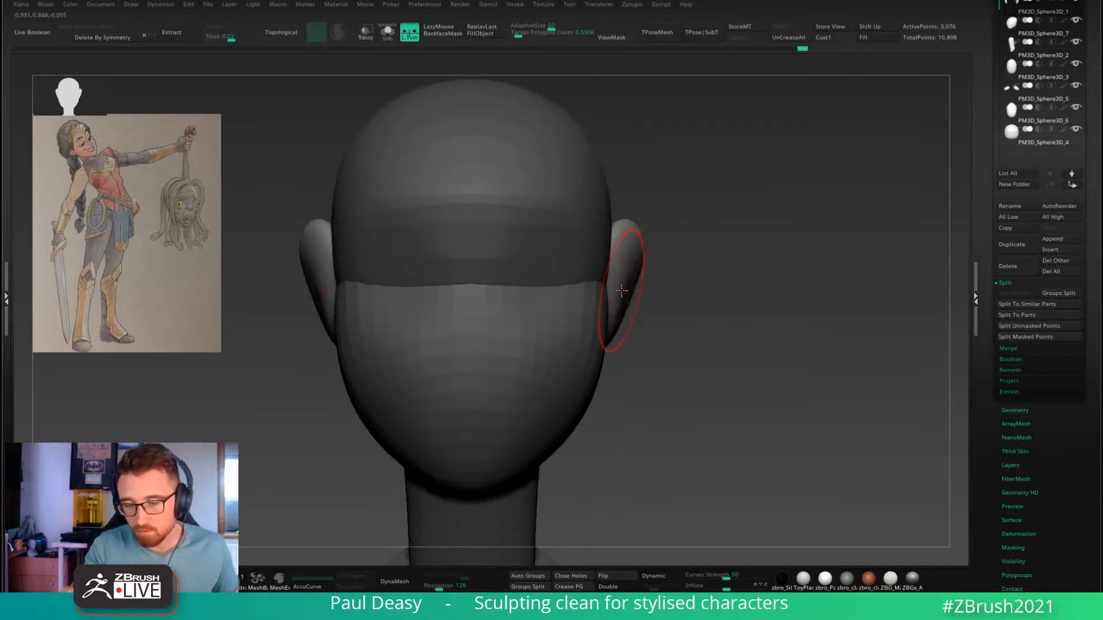
Step: Push the outer face of the ears into a shallow hollow and adjust their outward flare
right_drag(618, 298, 578, 338)
drag(616, 278, 639, 281)
mouse_move(643, 281)
right_down()
mouse_move(539, 279)
mouse_move(555, 275)
right_up()
right_drag(635, 243, 714, 270)
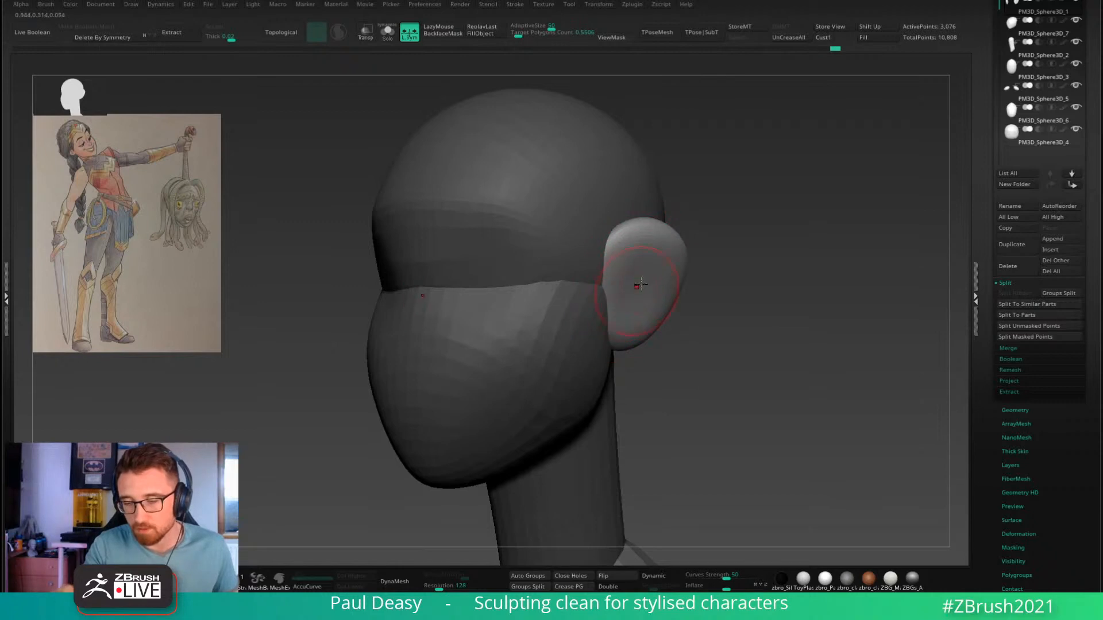
right_drag(639, 284, 623, 282)
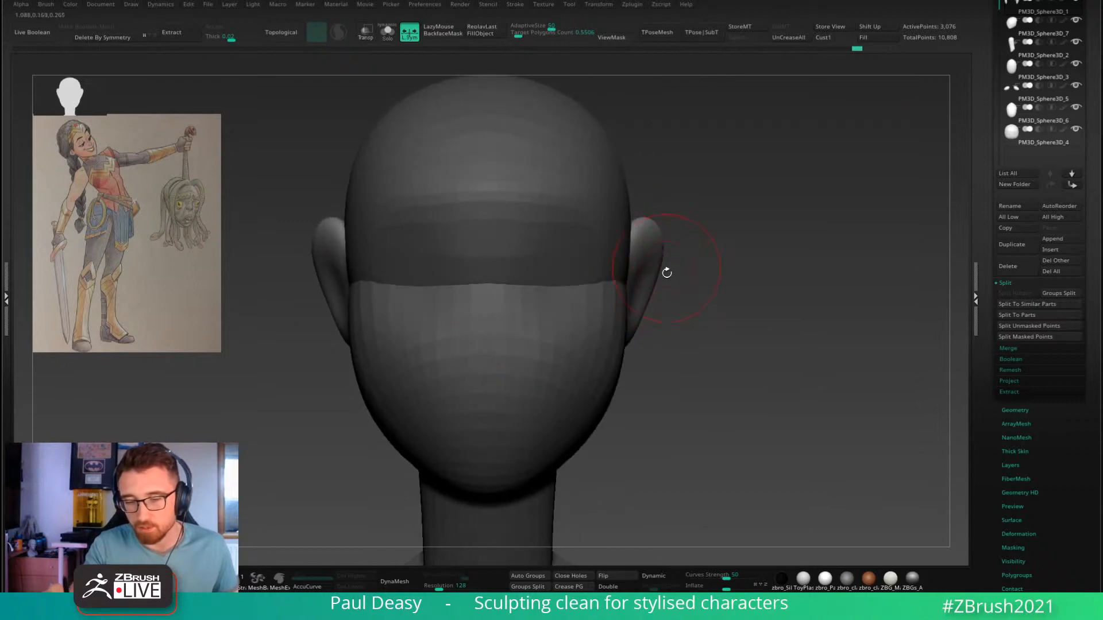
Step: Realign the gizmo to the world axes and move the ears down slightly in front view
right_drag(652, 233, 672, 263)
key(w)
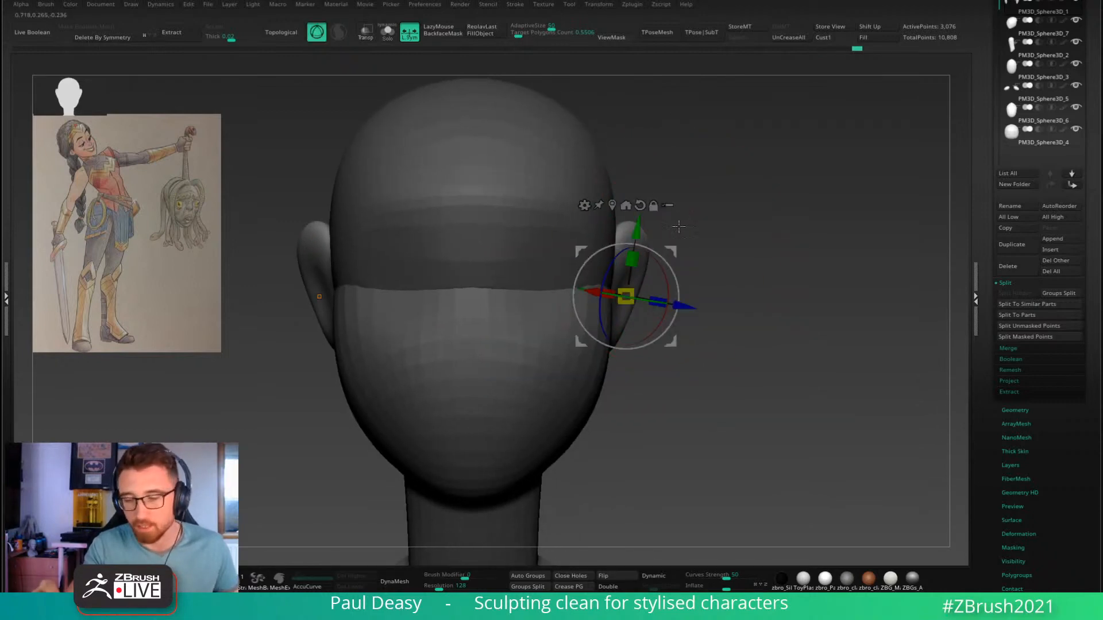
alt+click(640, 206)
drag(631, 222, 631, 232)
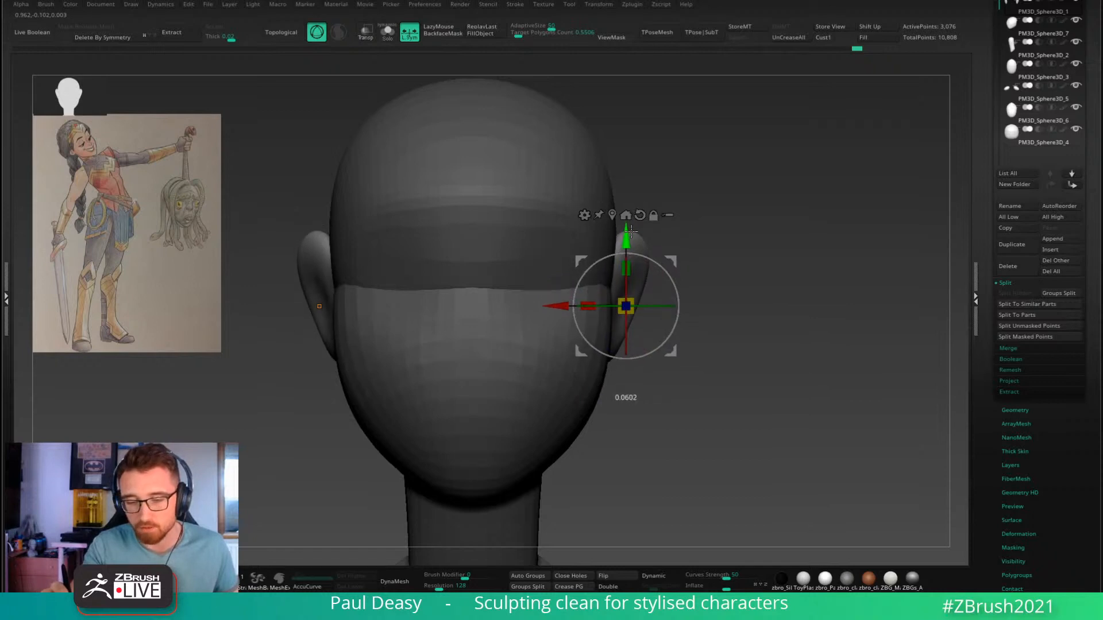
key(q)
Step: Push in the upper rear edge of the ears to round their outline in three-quarter view
right_drag(708, 316, 635, 345)
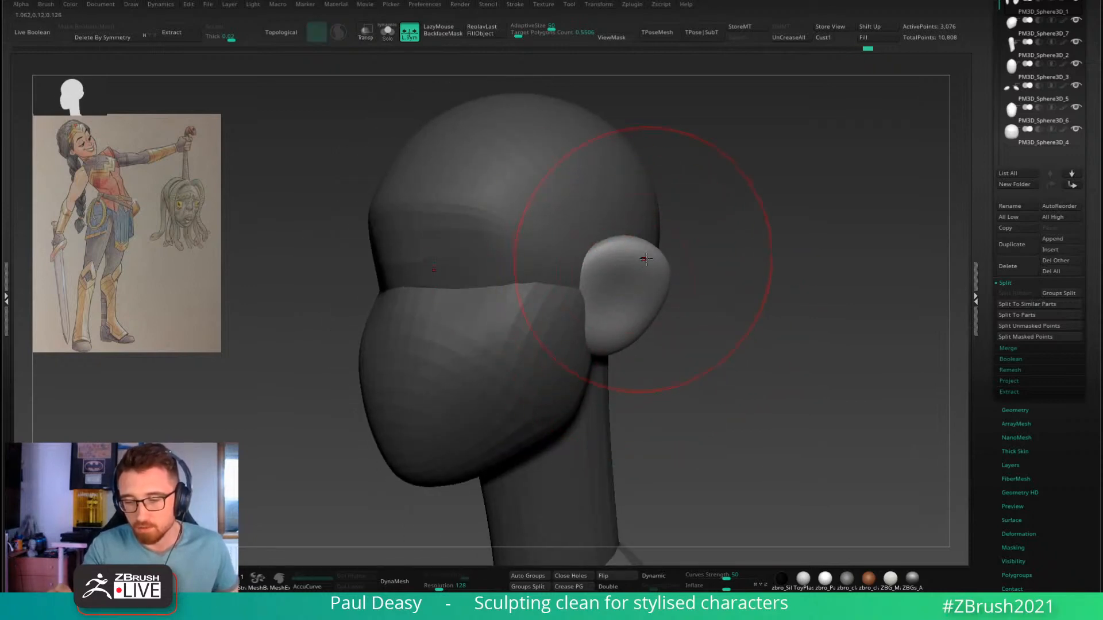
drag(646, 259, 647, 260)
key(space)
drag(666, 277, 631, 273)
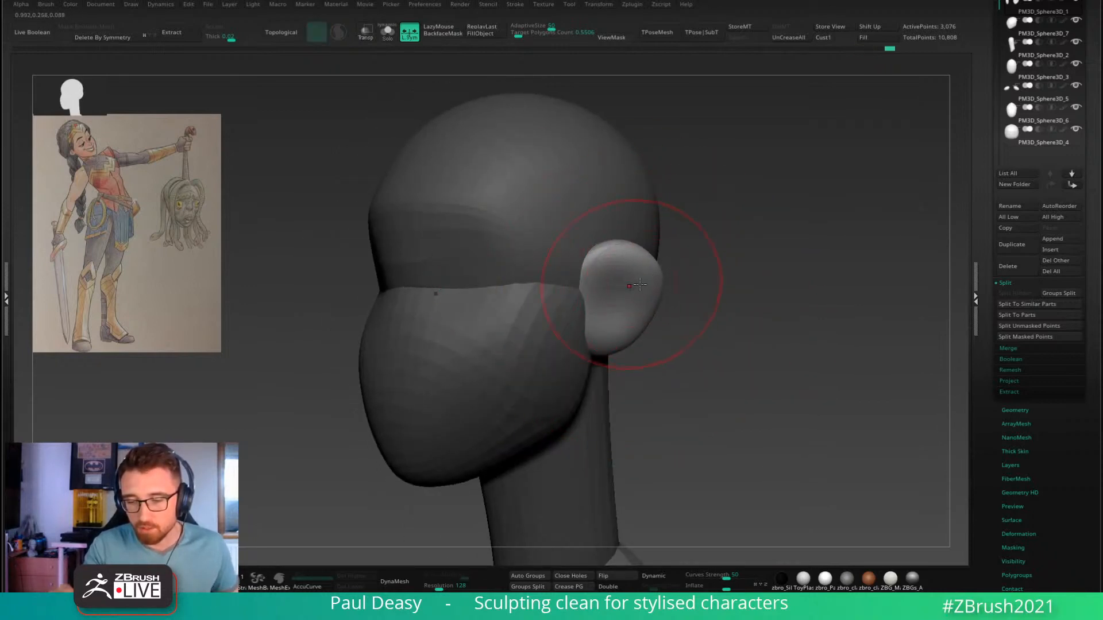
Step: Reposition the ears against the cranium and jaw in side view
right_drag(758, 299, 678, 290)
key(w)
drag(629, 238, 642, 236)
drag(633, 246, 627, 238)
key(q)
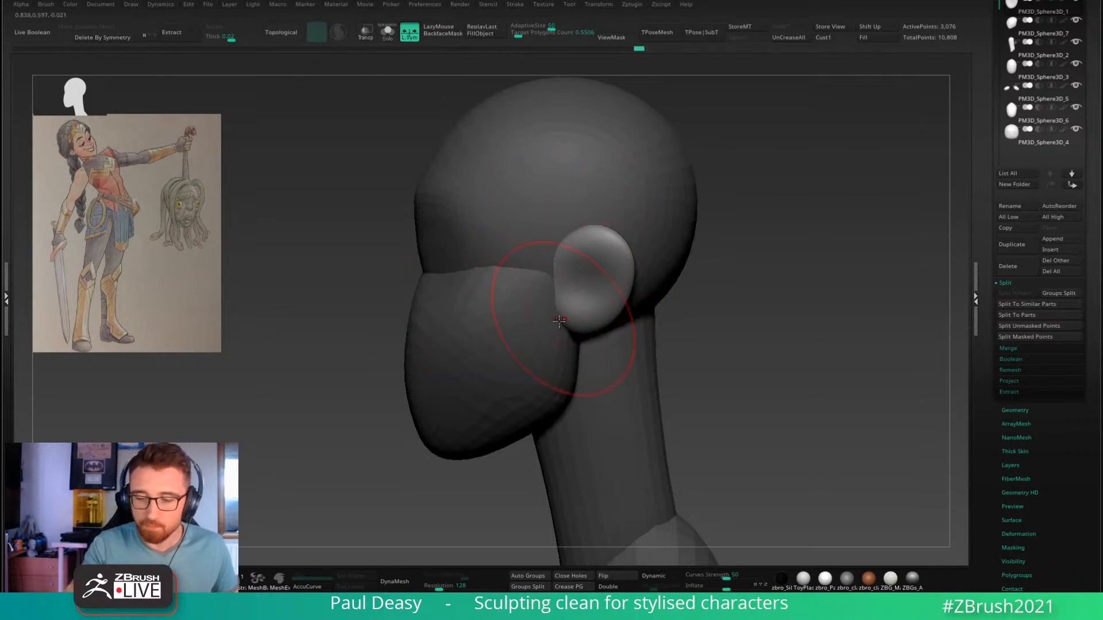
Step: Refine the ears' front edge, inner hollow and lobe from the front and three-quarter views
right_drag(609, 262, 685, 274)
right_click(592, 321)
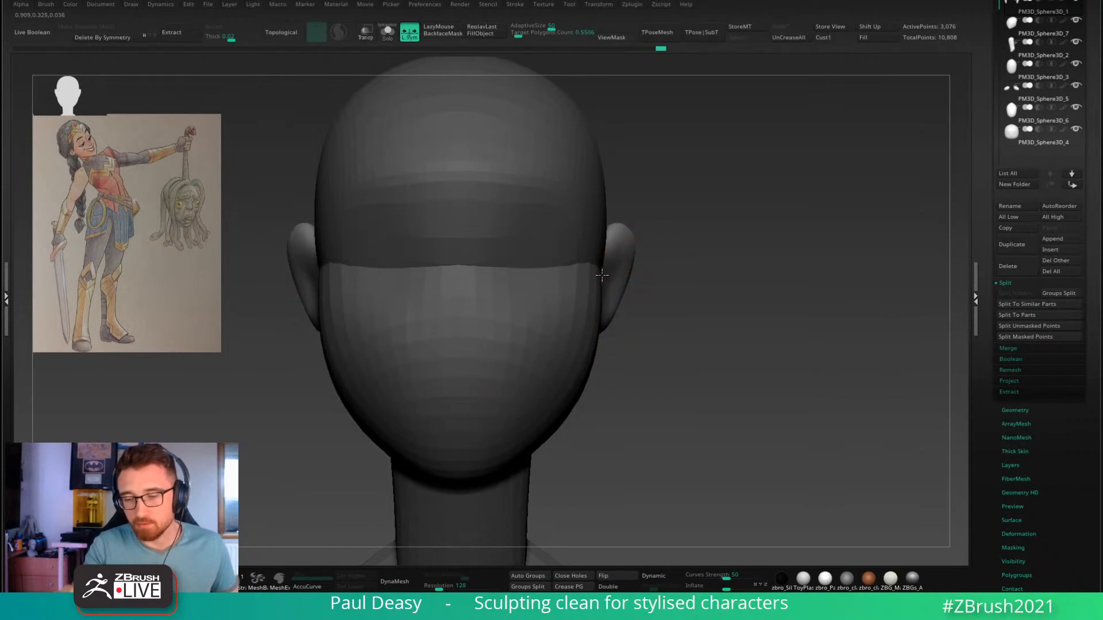
right_drag(614, 275, 610, 284)
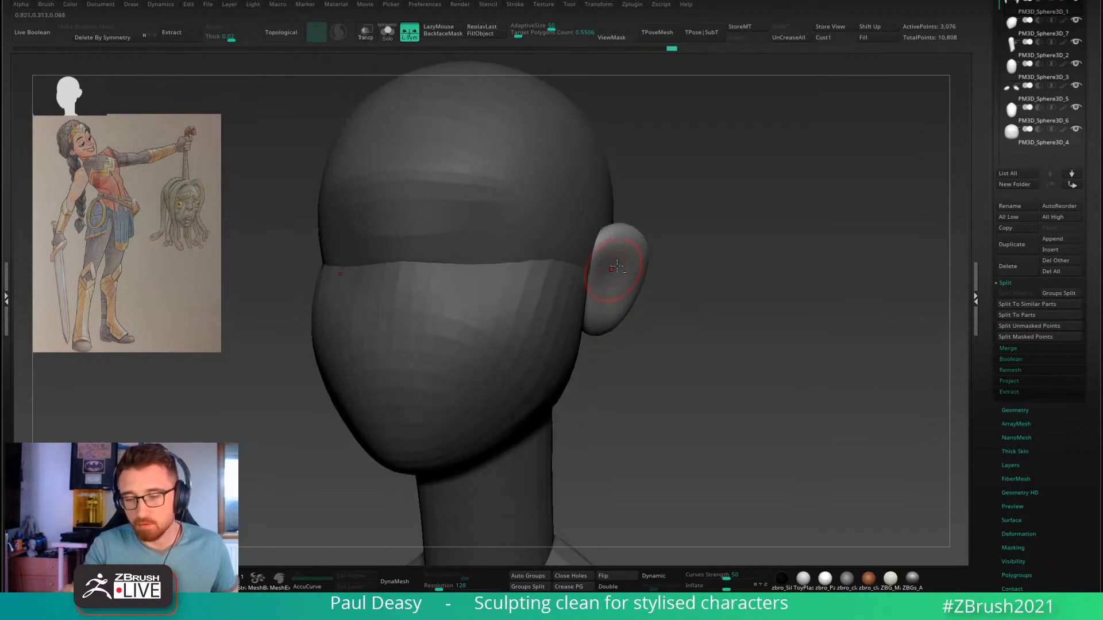
shift+right_drag(623, 245, 663, 255)
key(space)
key(space)
mouse_move(613, 265)
mouse_down()
mouse_move(596, 265)
mouse_move(597, 296)
mouse_up()
key(space)
right_drag(595, 310, 615, 293)
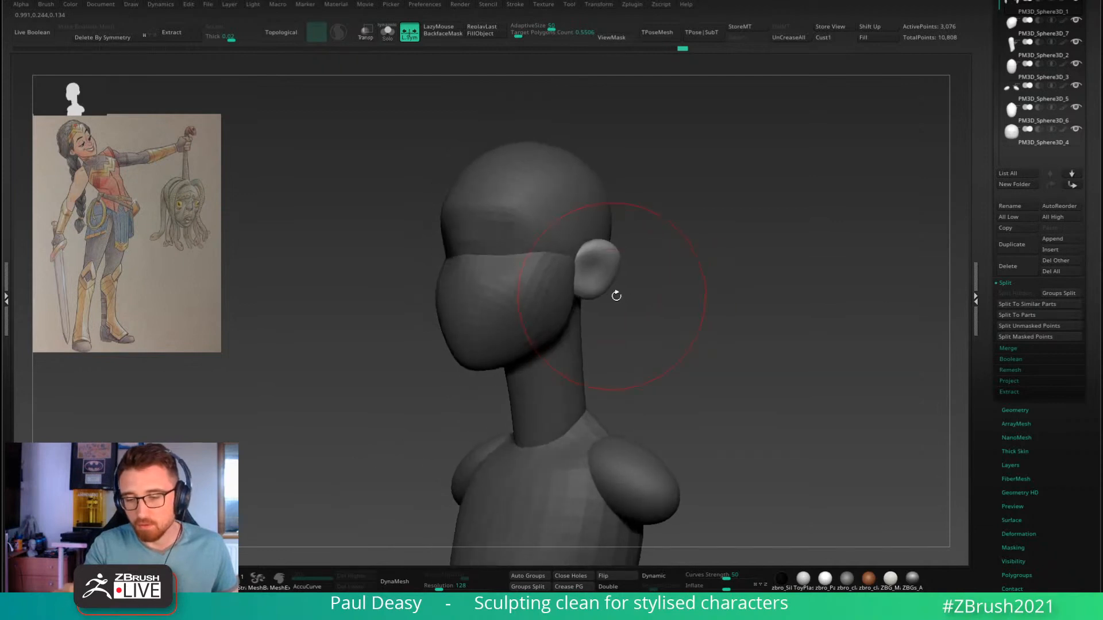
Step: Nudge the ears slightly with the gizmo, fitting them against the cranium and jaw in three-quarter and side views
alt+click(604, 281)
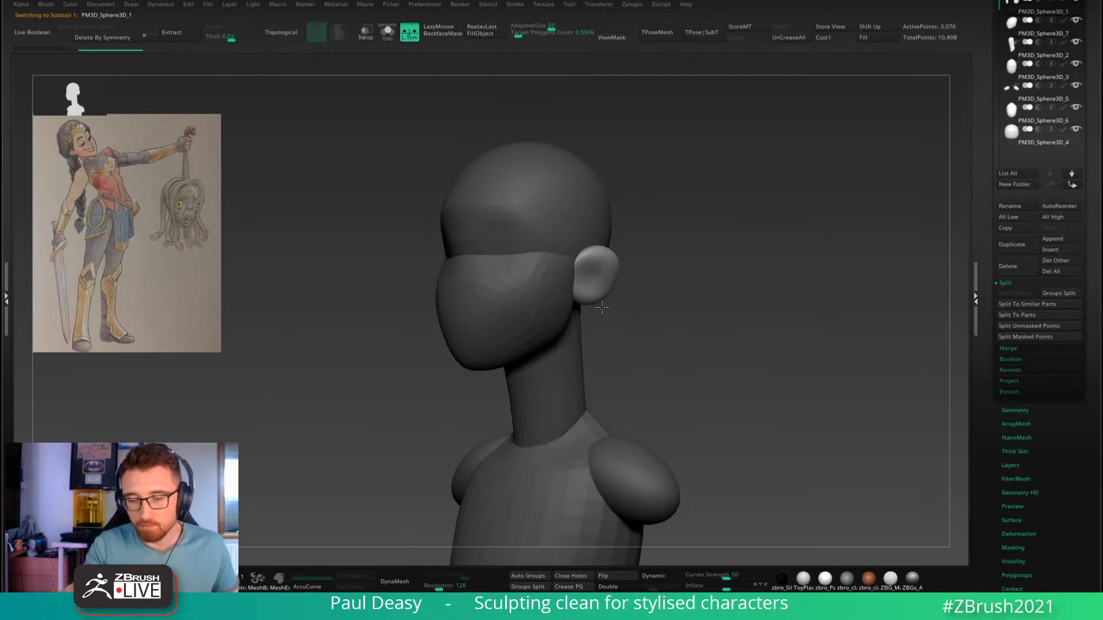
key(w)
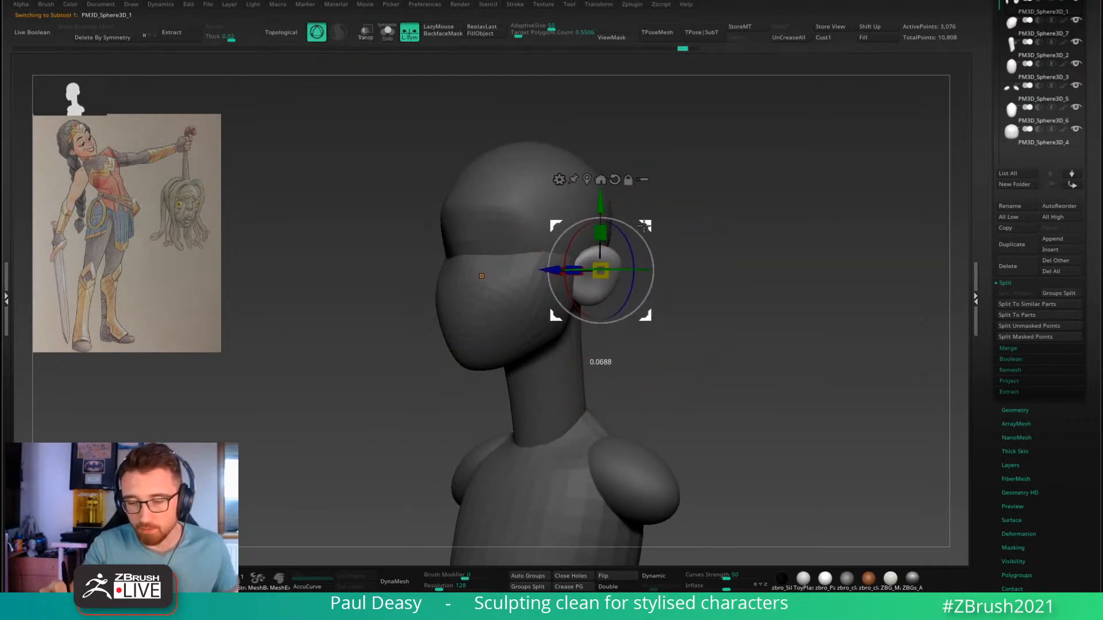
key(q)
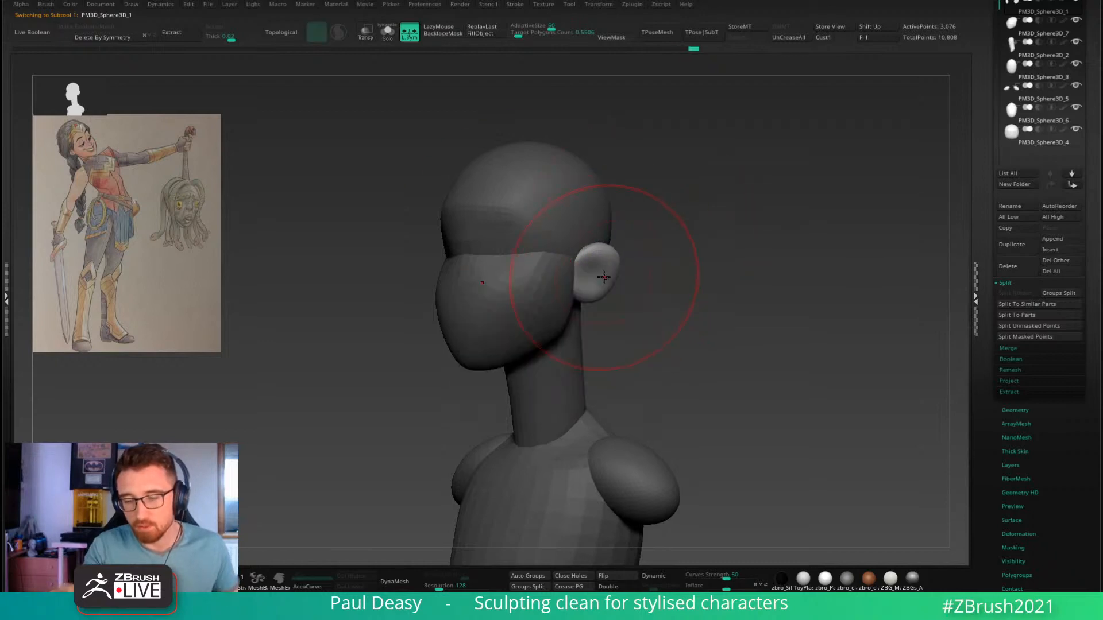
right_click(634, 276)
right_drag(637, 290, 580, 300)
key(w)
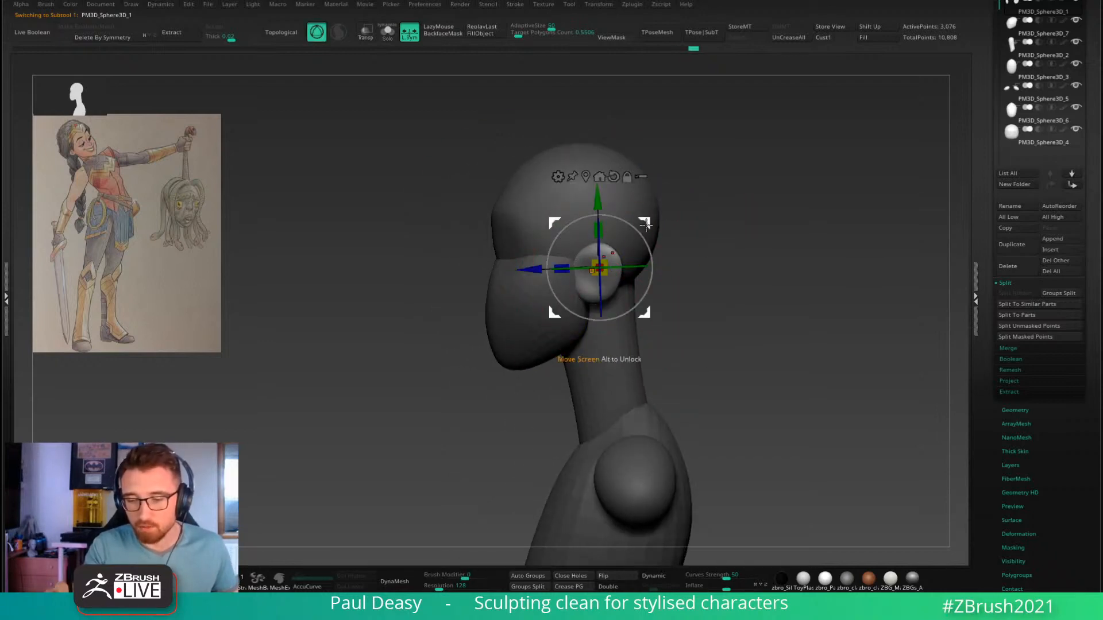
key(q)
Step: Pull the back and crown of the cranium outward and reshape the upper forehead in side view
alt+click(642, 241)
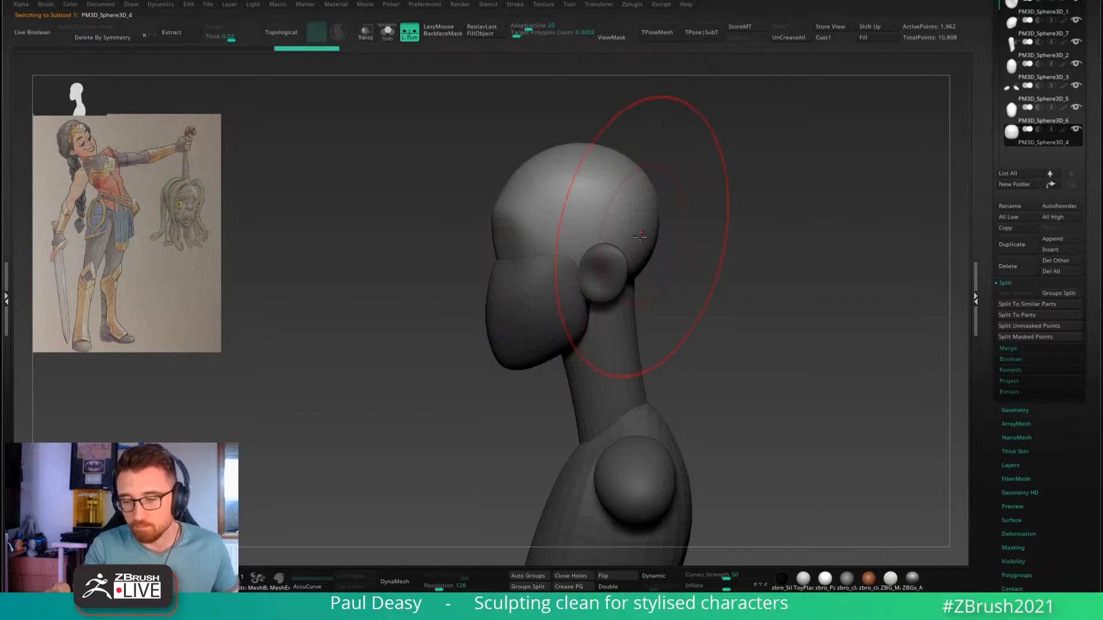
drag(640, 235, 650, 232)
right_click(638, 233)
drag(621, 157, 626, 138)
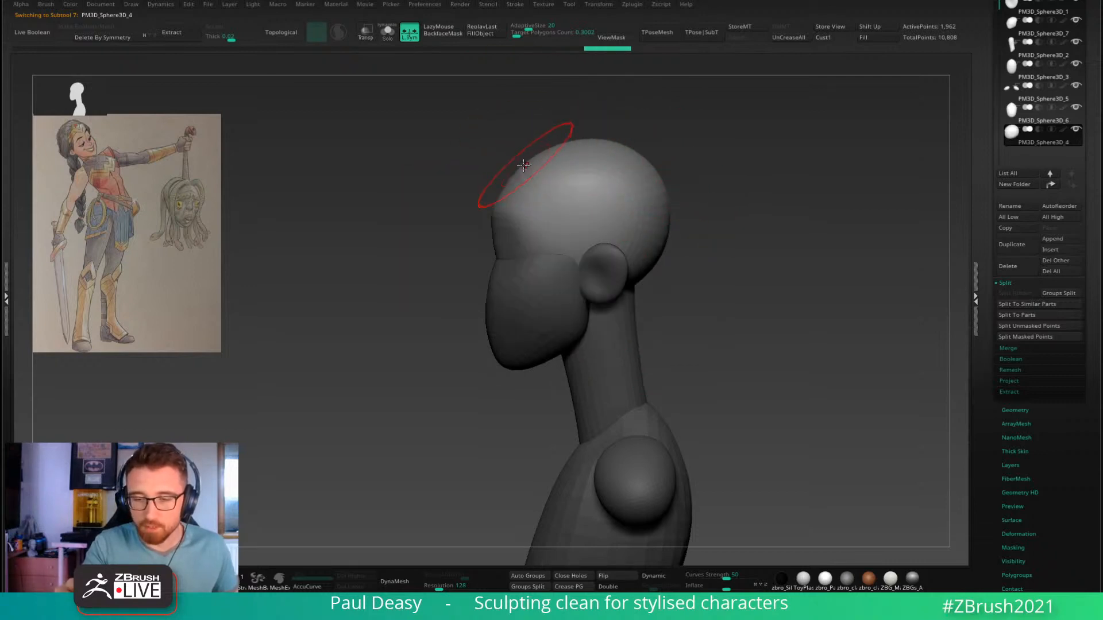
drag(522, 158, 529, 198)
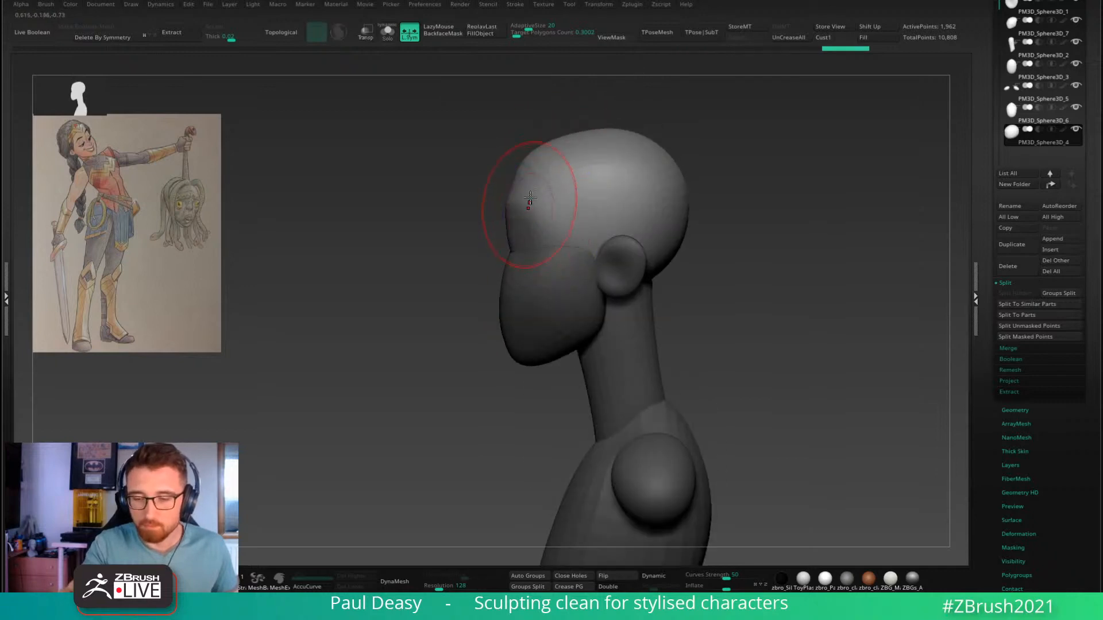
alt+right_drag(709, 272, 701, 253)
right_click(701, 254)
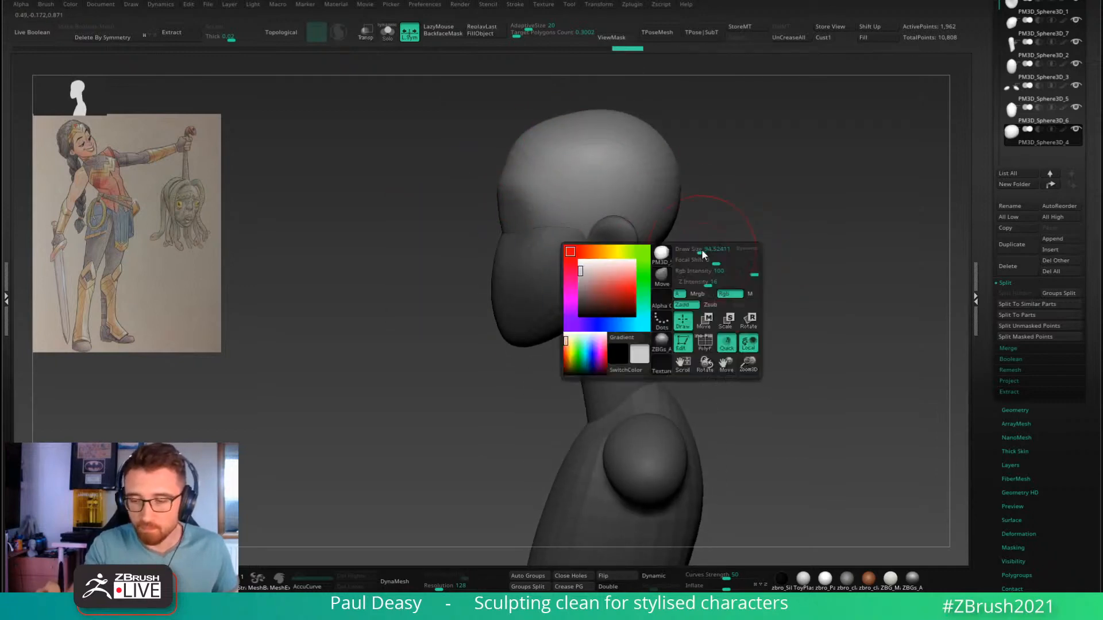
Step: Shift the ears slightly toward the back of the head in side view
alt+click(614, 253)
key(b)
key(m)
key(v)
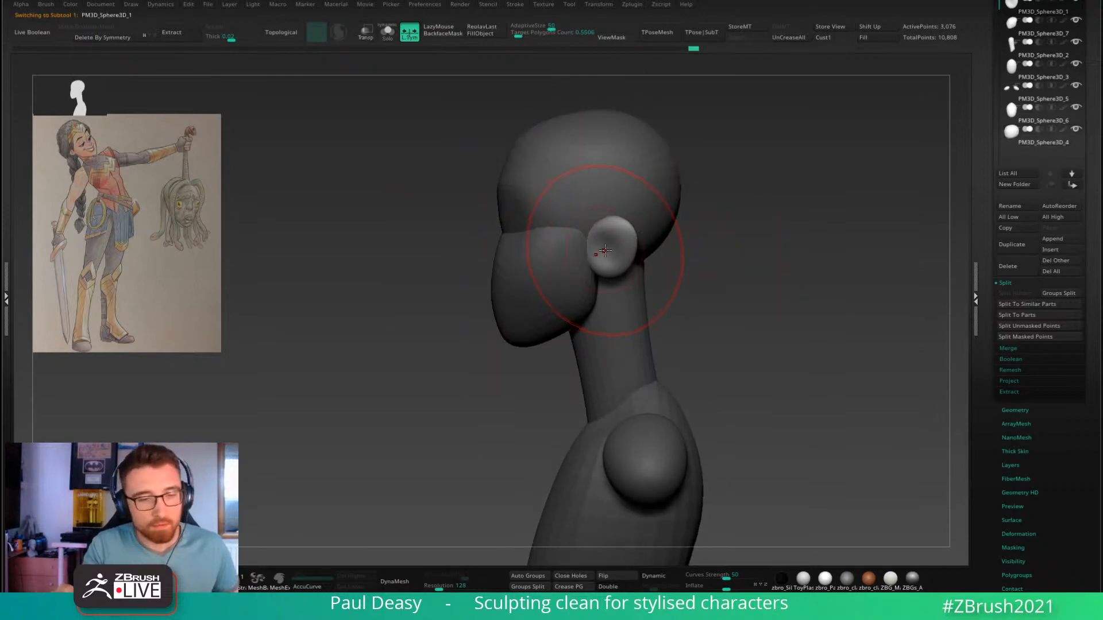
key(w)
drag(560, 202, 563, 204)
key(q)
Step: Refine the cranium's upper forehead curve in side view with a smaller Move brush
right_click(556, 148)
alt+click(551, 149)
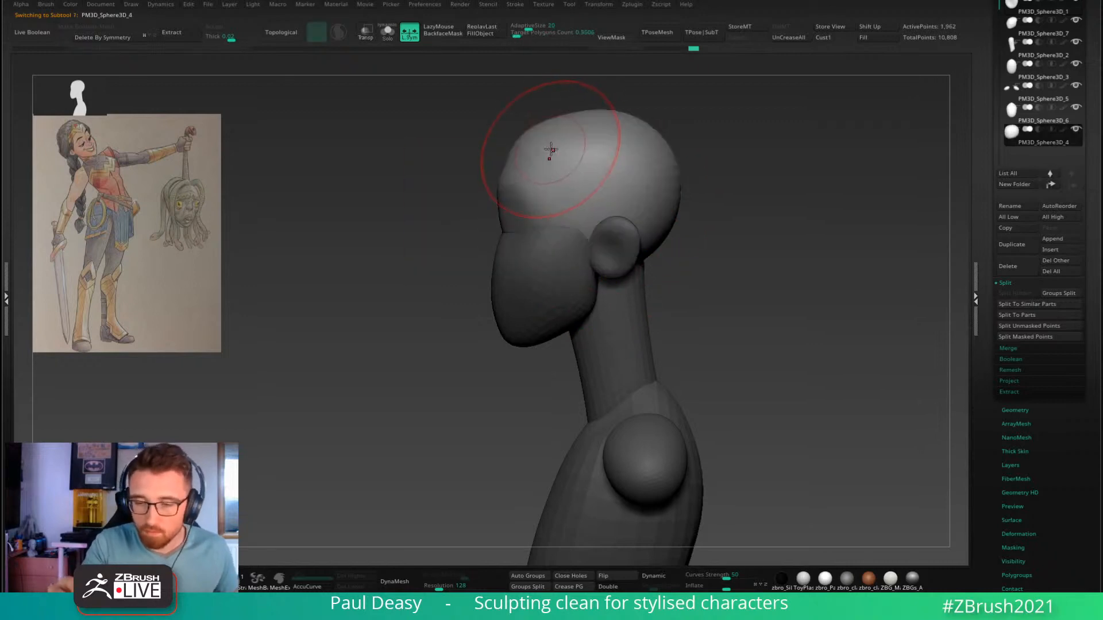
mouse_move(551, 150)
right_down()
mouse_move(640, 128)
mouse_move(577, 139)
mouse_move(752, 222)
mouse_move(752, 252)
right_up()
right_click(557, 143)
right_click(577, 139)
key(s)
drag(767, 236, 756, 235)
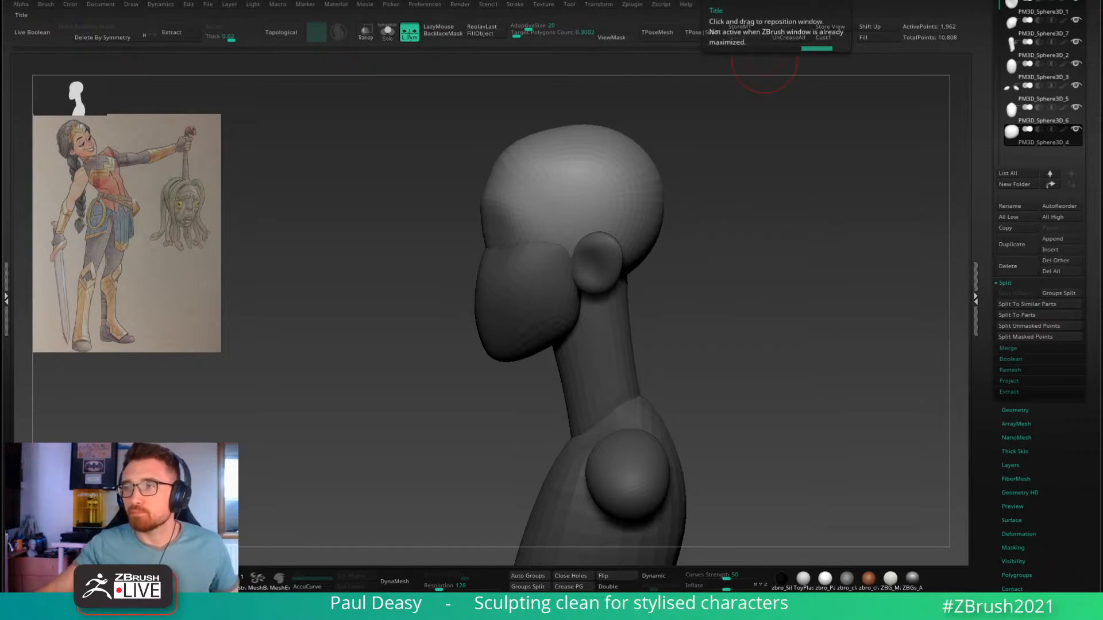
Step: Smooth the crown of the cranium in side view after checking its outline from the front
right_drag(732, 243, 781, 233)
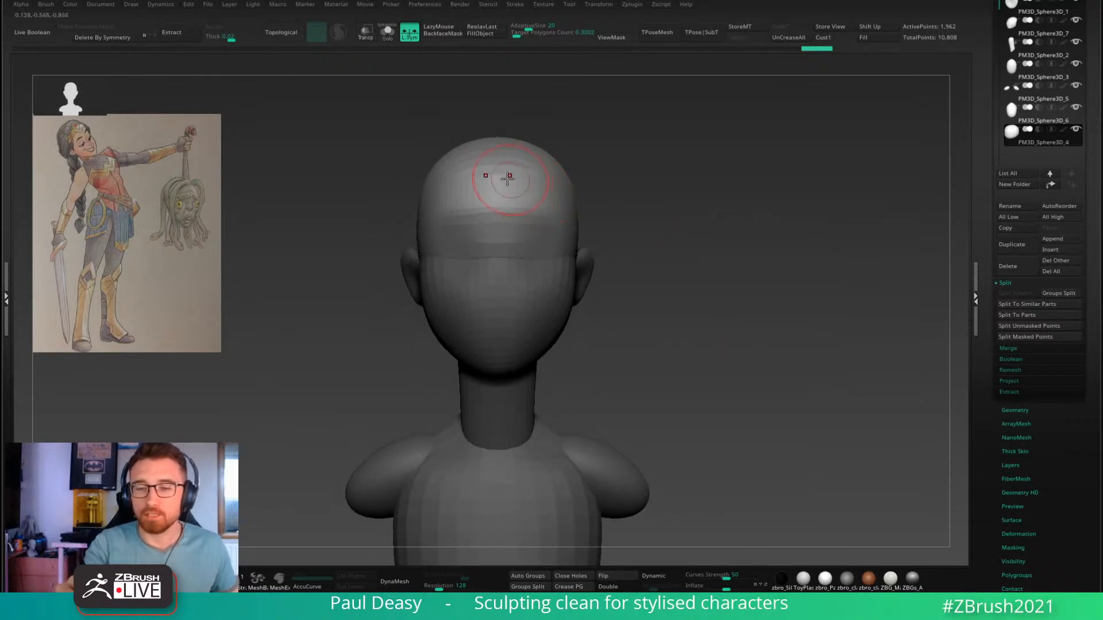
right_drag(659, 205, 532, 167)
right_click(528, 162)
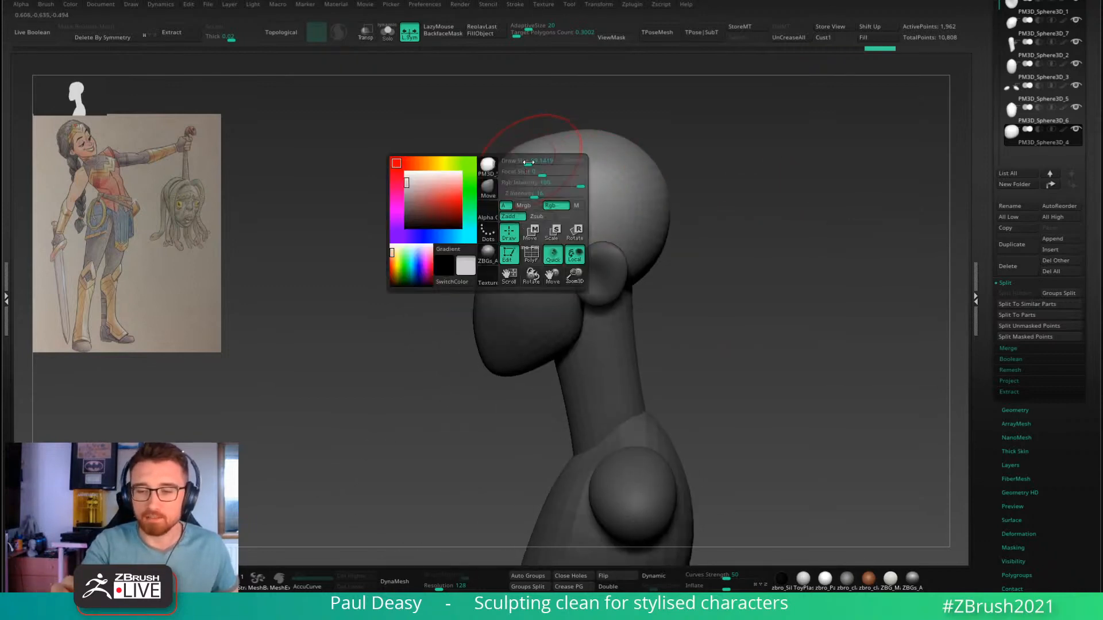
mouse_move(586, 123)
mouse_down()
mouse_move(568, 142)
mouse_move(595, 139)
mouse_move(586, 130)
mouse_up()
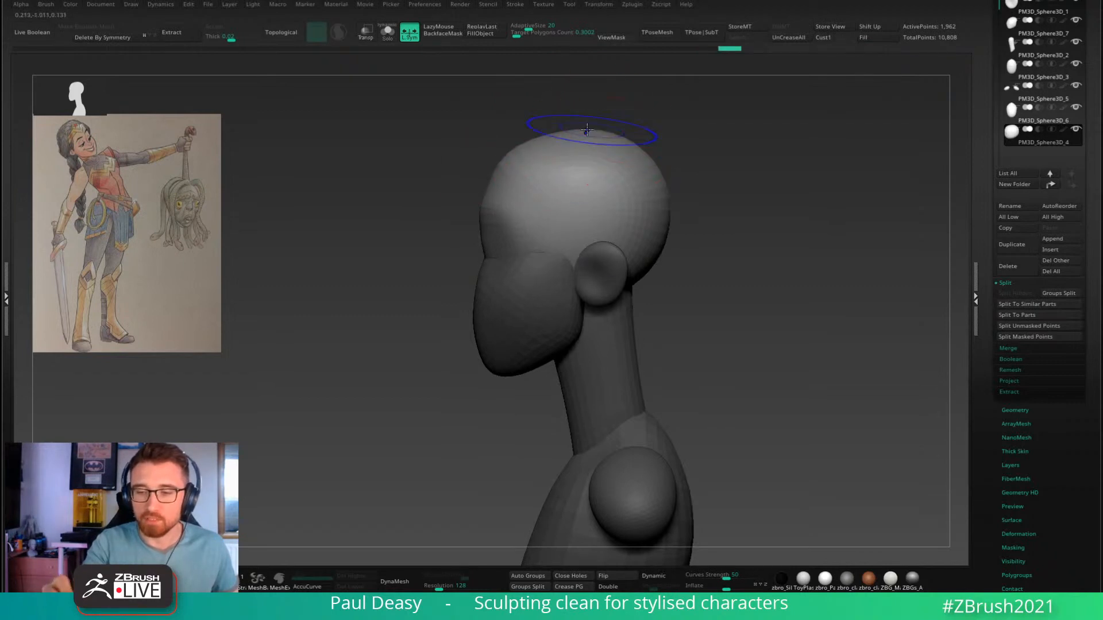
drag(722, 195, 723, 188)
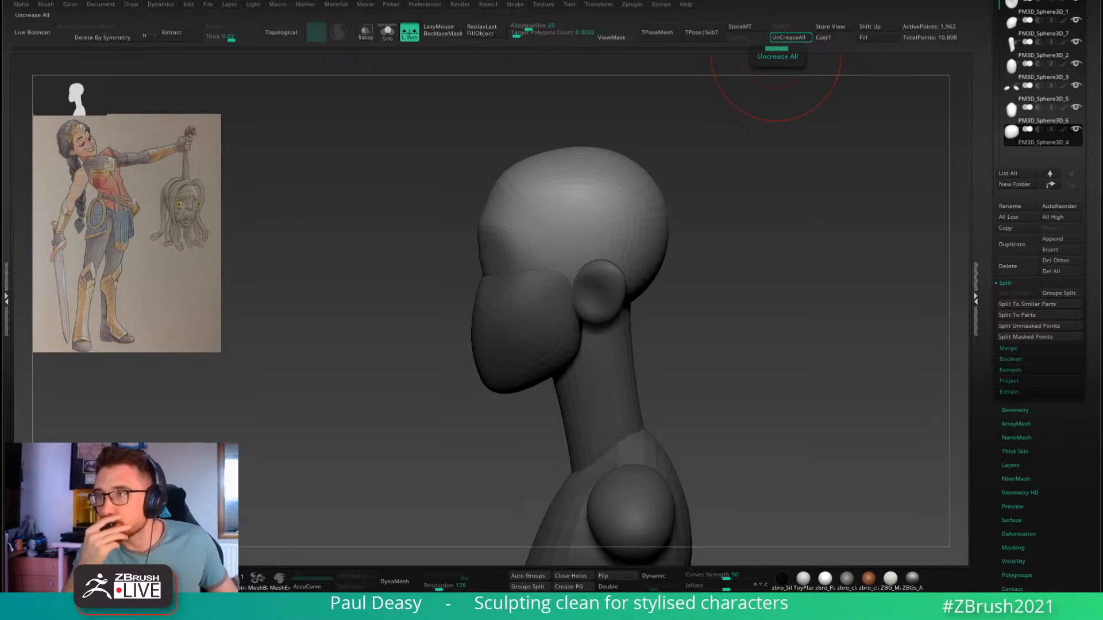
drag(754, 229, 754, 305)
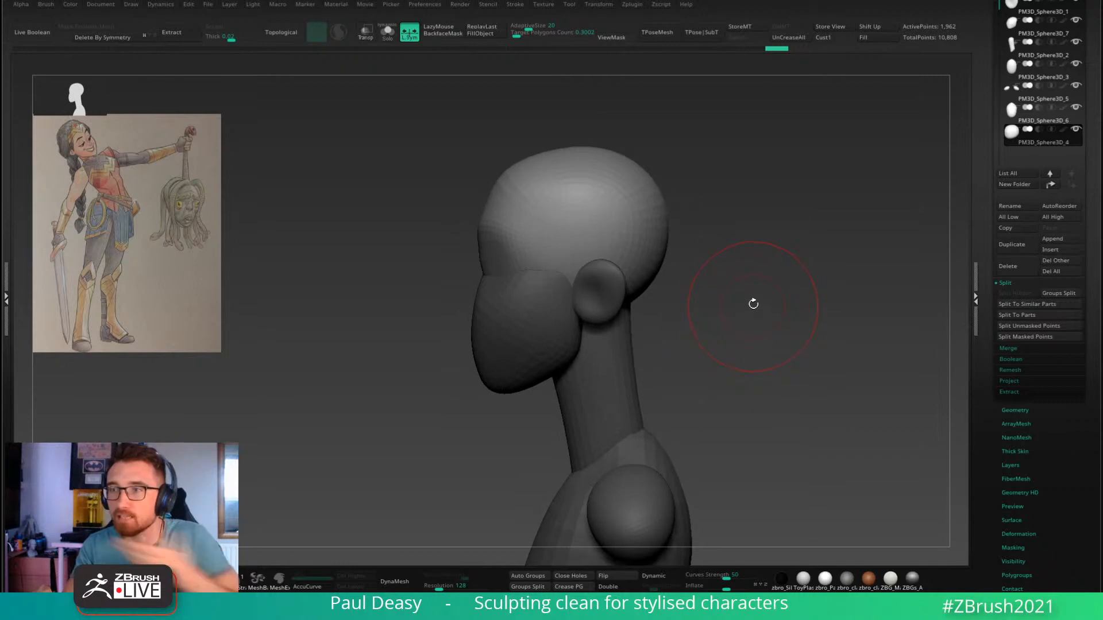
drag(757, 285, 756, 290)
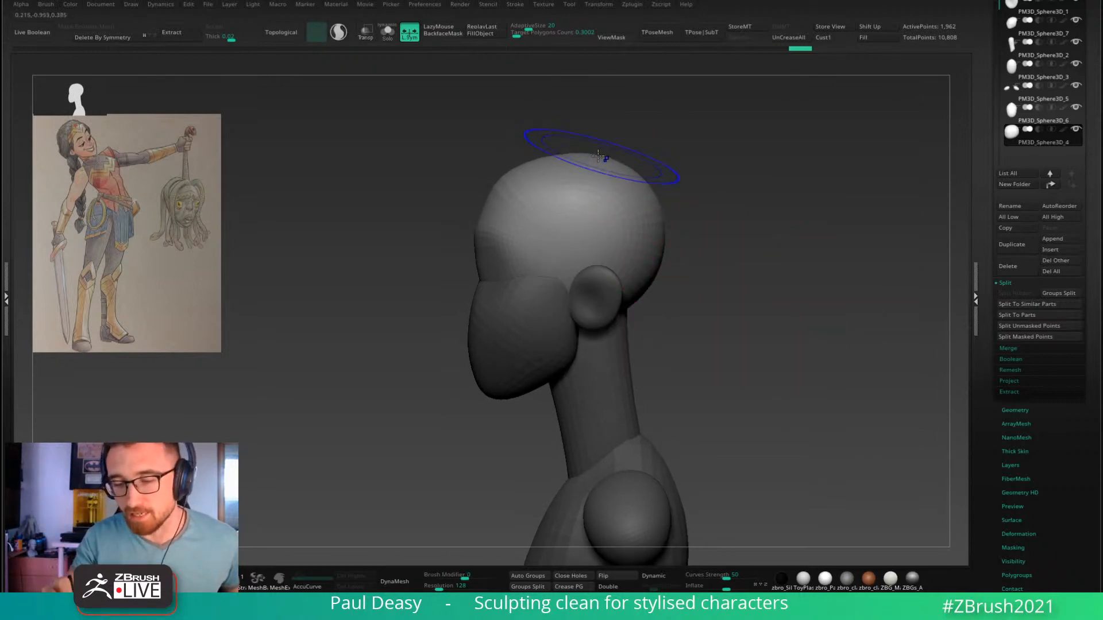
Step: Round the curve from the crown down the back of the cranium in side view, varying the Move brush size
key(space)
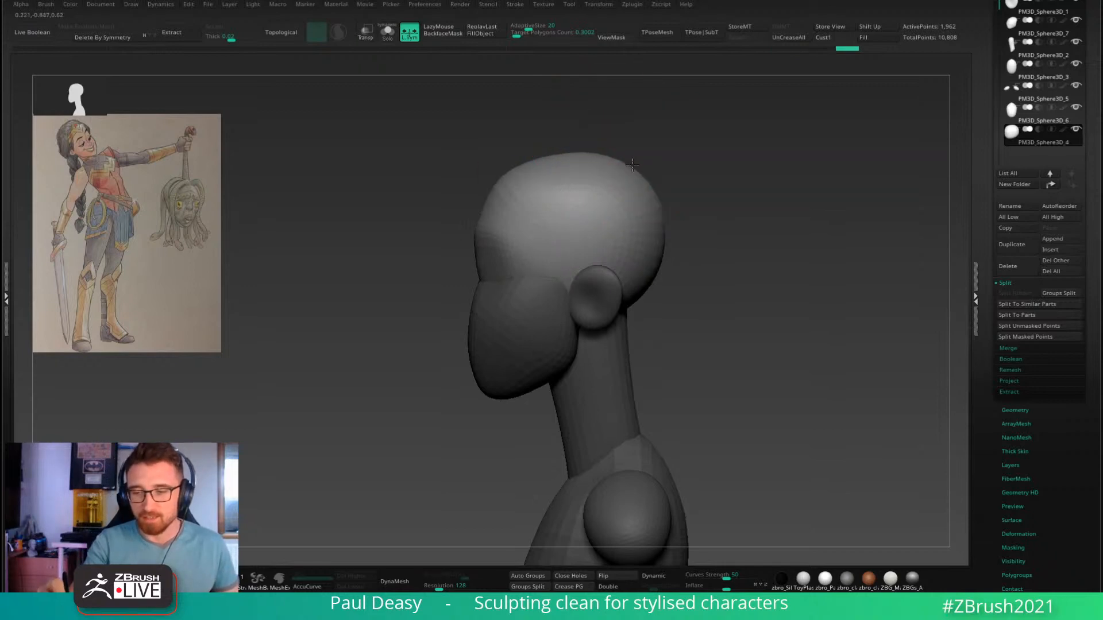
key(space)
drag(626, 174, 659, 195)
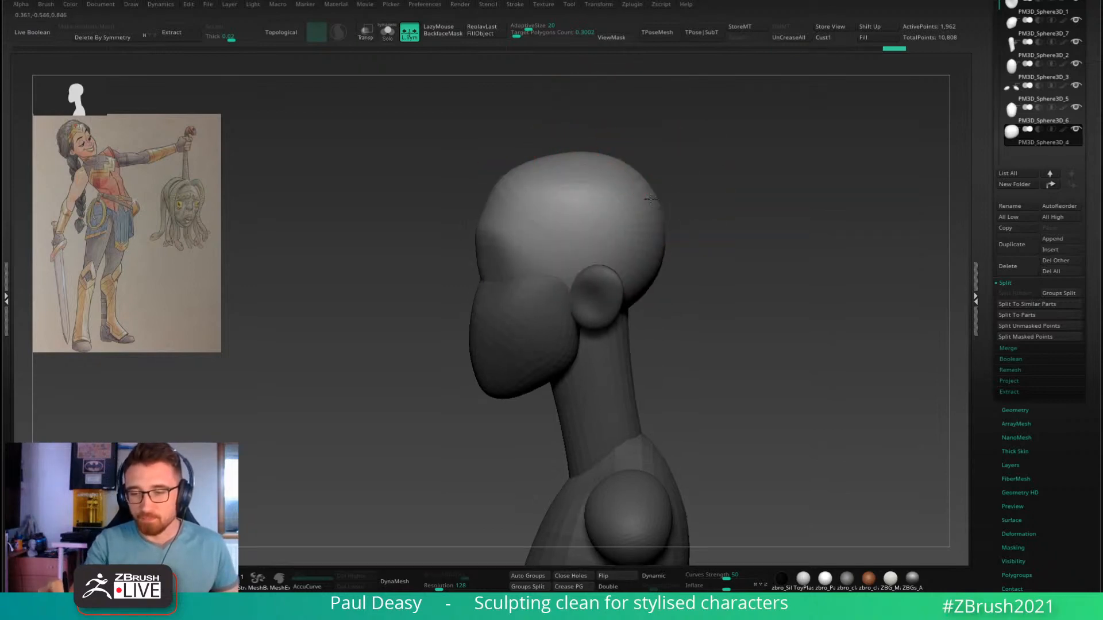
key(space)
key(space)
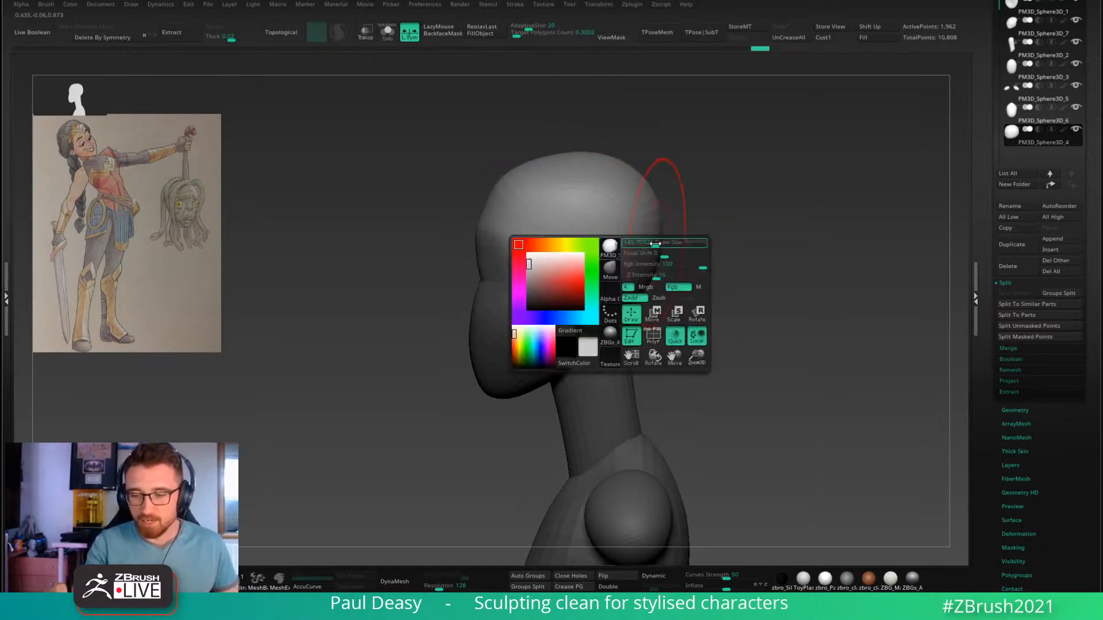
mouse_move(655, 191)
mouse_down()
mouse_move(634, 167)
mouse_move(646, 165)
mouse_up()
key(space)
key(space)
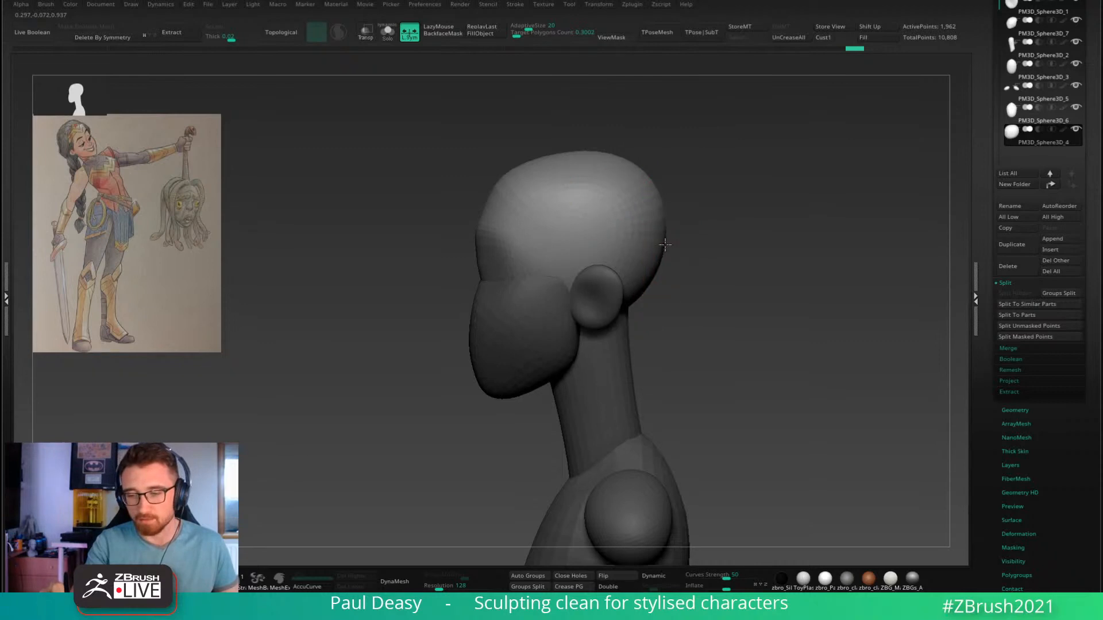
mouse_move(676, 230)
mouse_down()
mouse_move(731, 241)
mouse_move(689, 243)
mouse_up()
Step: Adjust the upper sides of the cranium symmetrically from the front view
key(space)
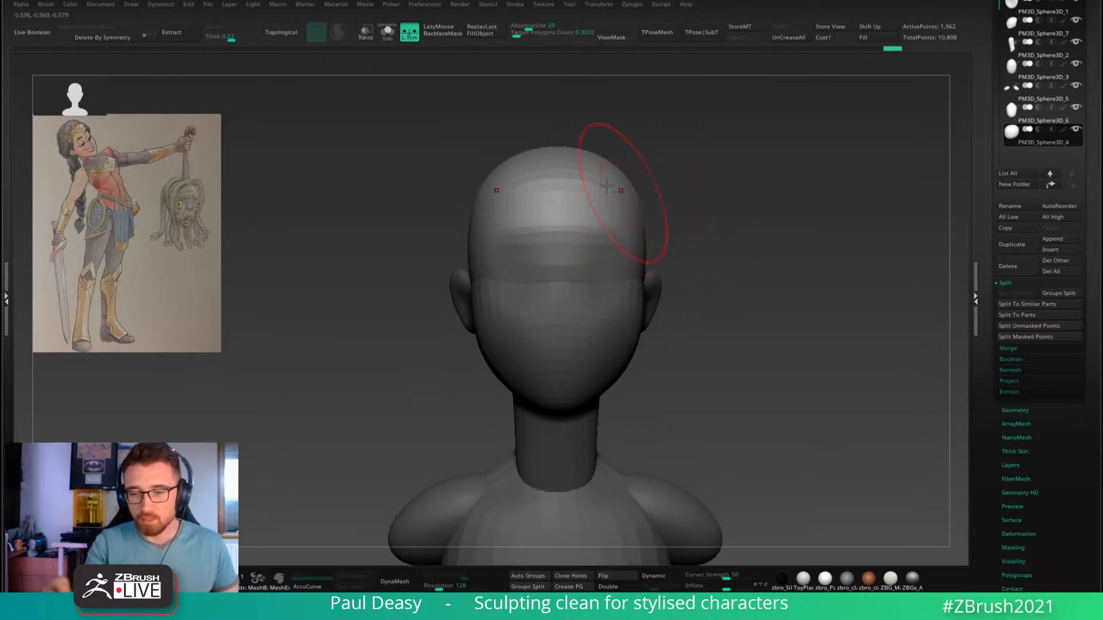
key(space)
mouse_move(714, 192)
alt+mouse_down()
mouse_move(601, 230)
mouse_move(552, 204)
mouse_move(567, 226)
alt+mouse_up()
key(space)
right_drag(535, 229, 557, 234)
Step: Flatten the side of the forehead and temple with the hPolish brush in three-quarter view
right_drag(691, 214, 599, 240)
key(b)
key(h)
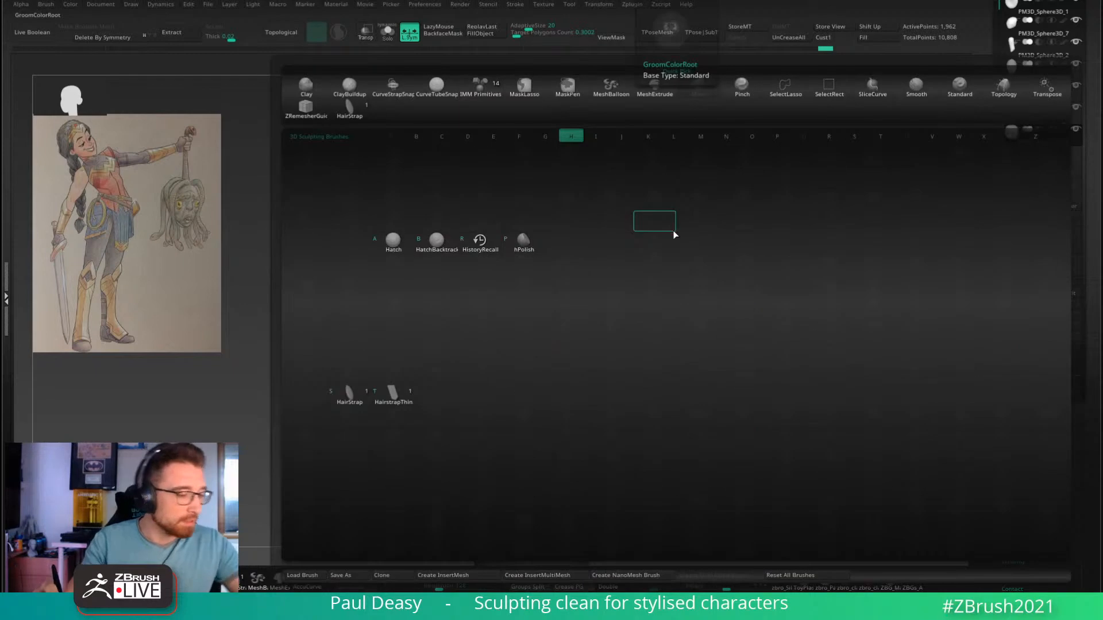
key(p)
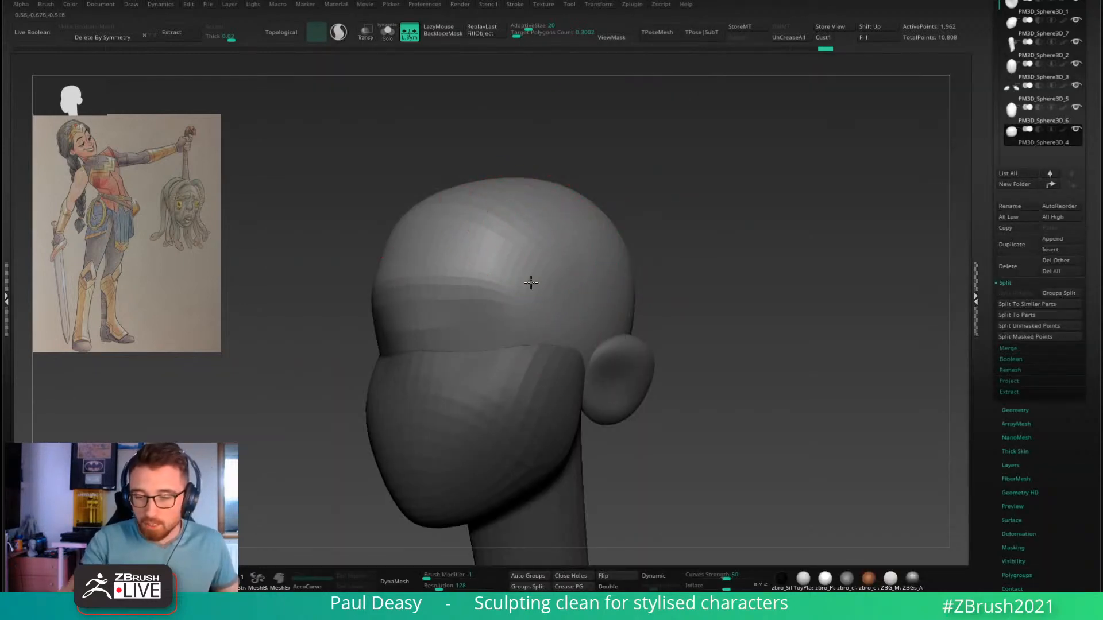
drag(531, 282, 541, 310)
drag(519, 239, 541, 310)
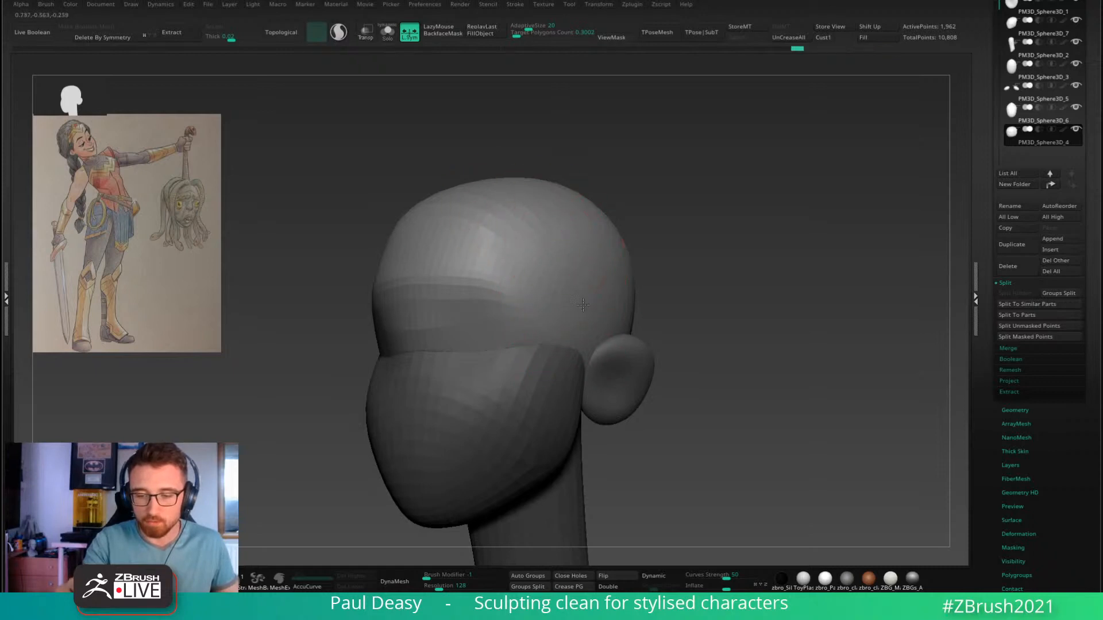
shift+drag(678, 216, 714, 214)
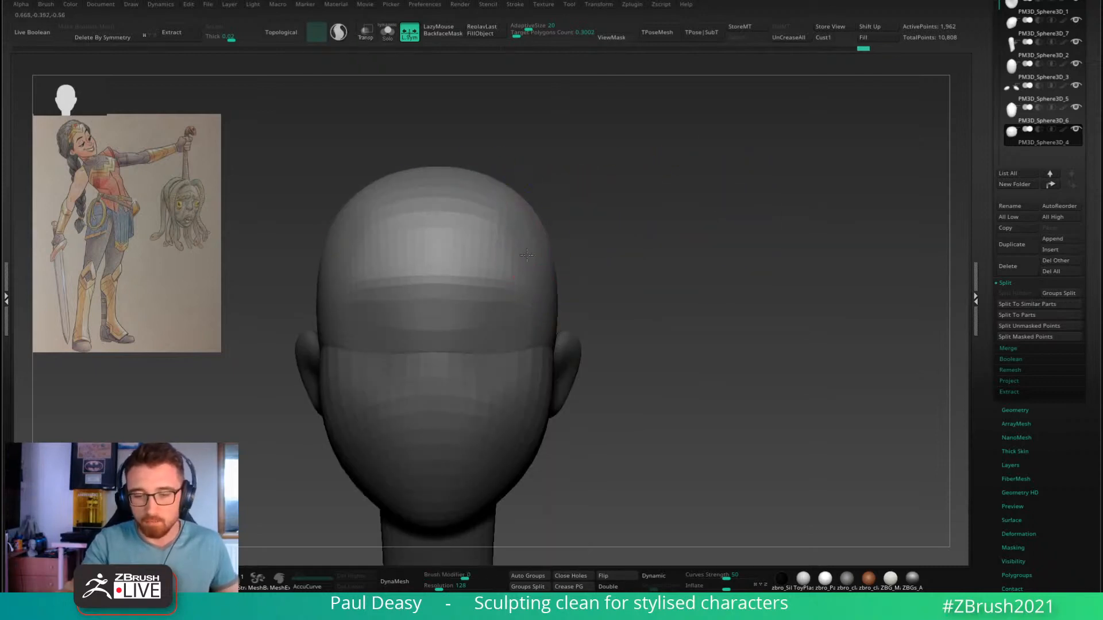
Step: Polish the upper side of the cranium above the ear with hPolish and a resized brush
right_drag(529, 234, 606, 227)
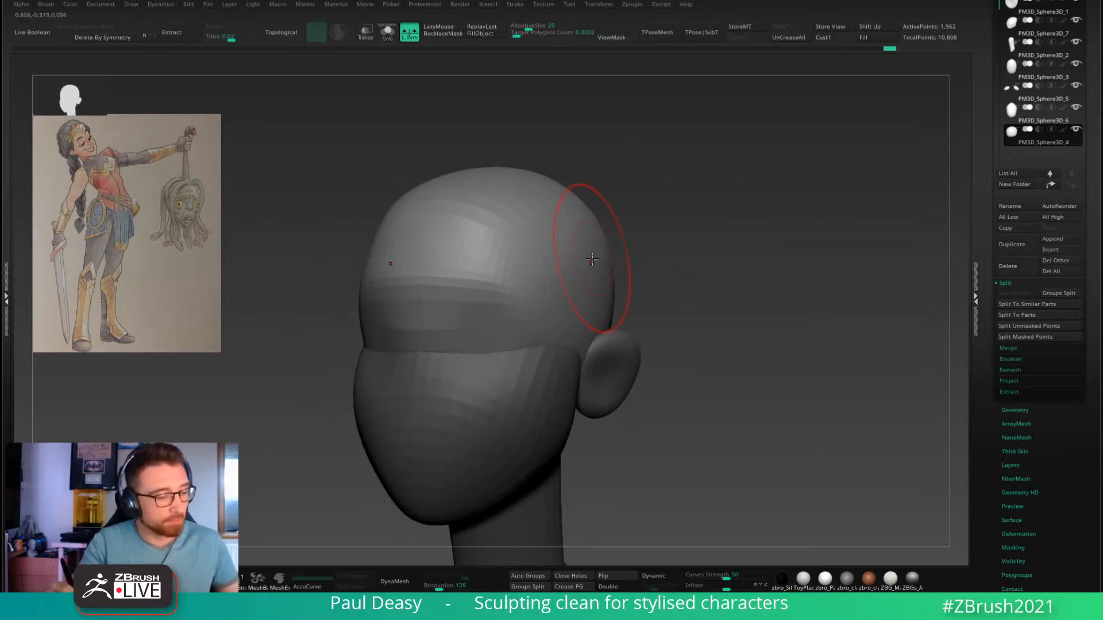
key(b)
key(h)
key(p)
key(space)
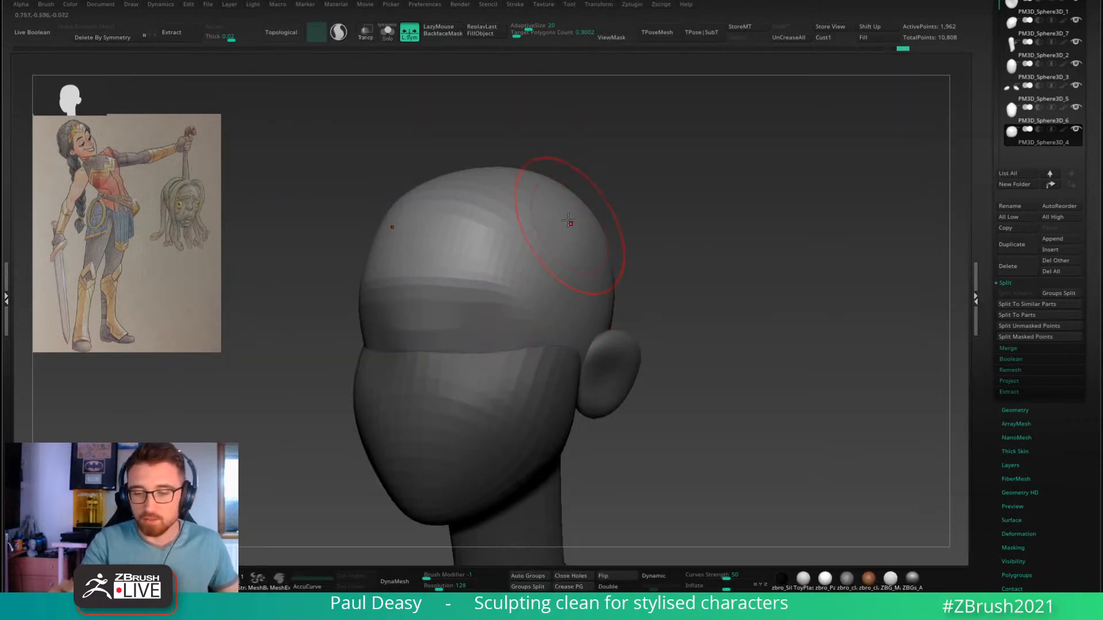
key(space)
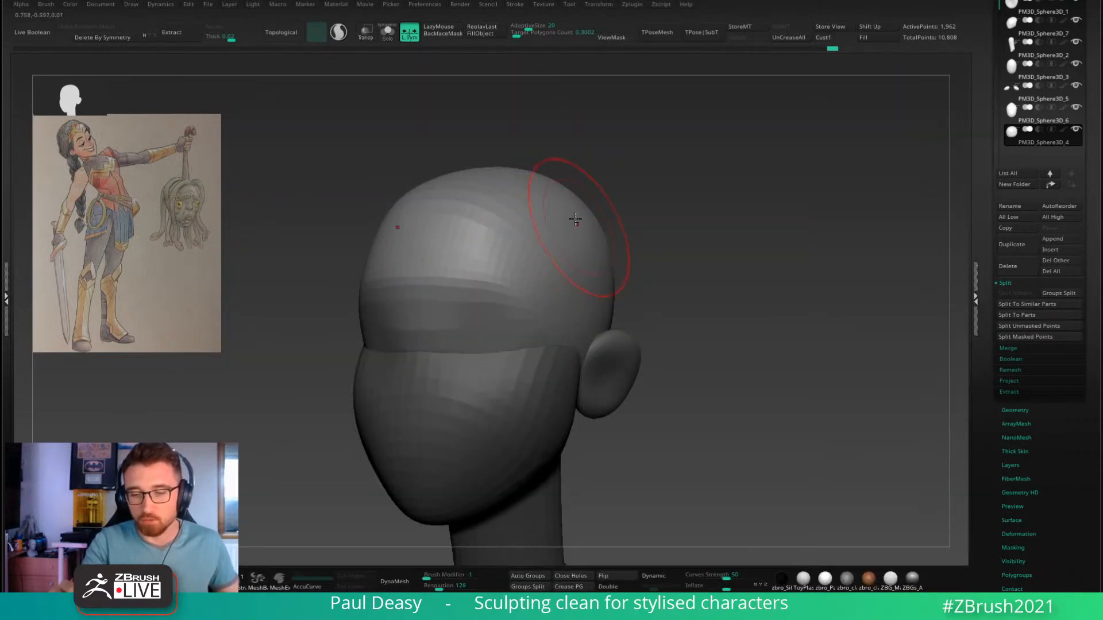
shift+right_drag(593, 296, 670, 247)
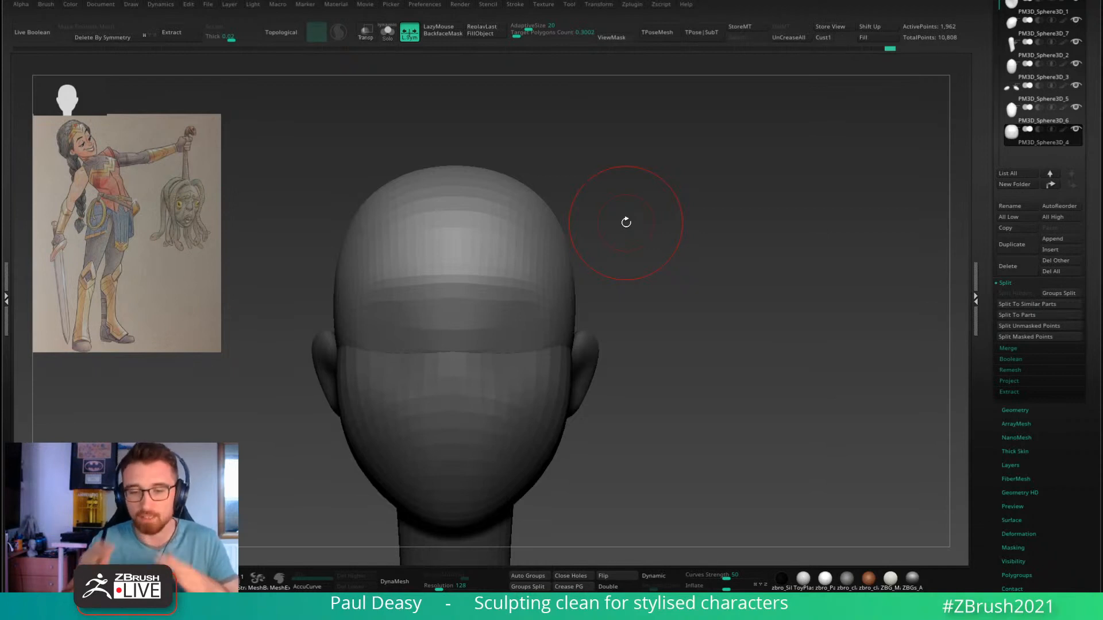
Step: Polish the side of the forehead symmetrically with a resized hPolish brush in a slight three-quarter view
drag(626, 222, 685, 247)
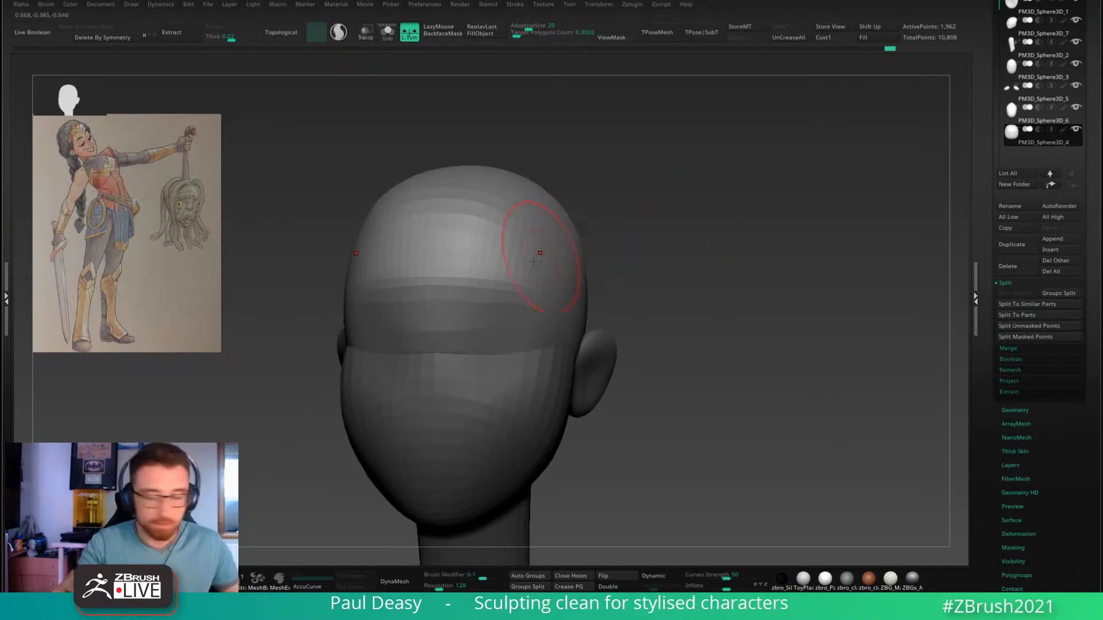
mouse_move(519, 226)
mouse_down()
mouse_move(517, 258)
mouse_move(513, 244)
mouse_up()
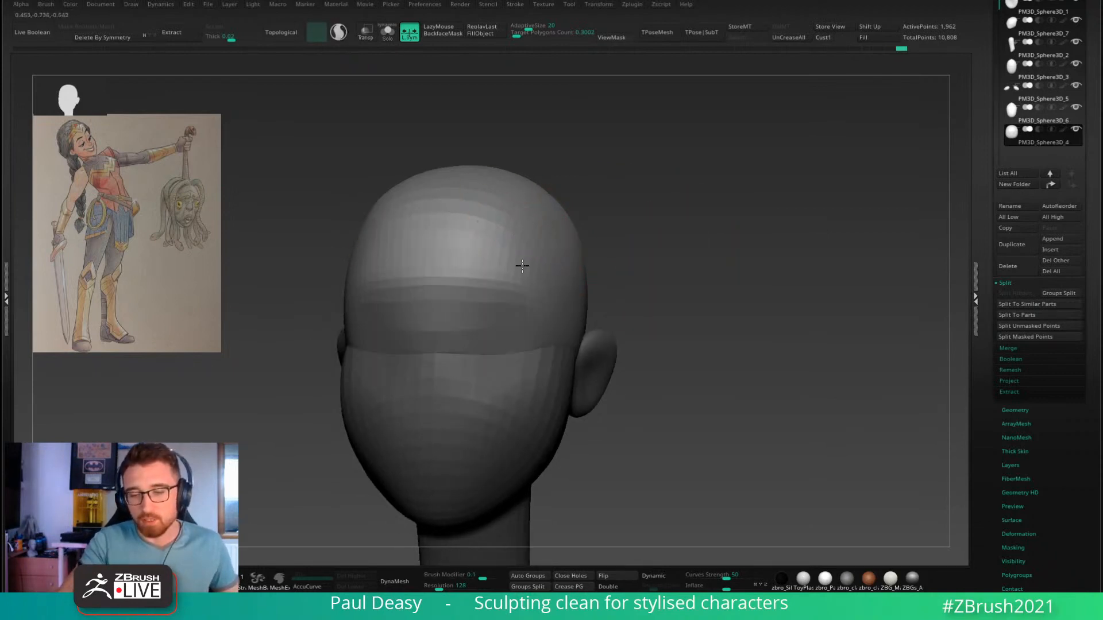
key(space)
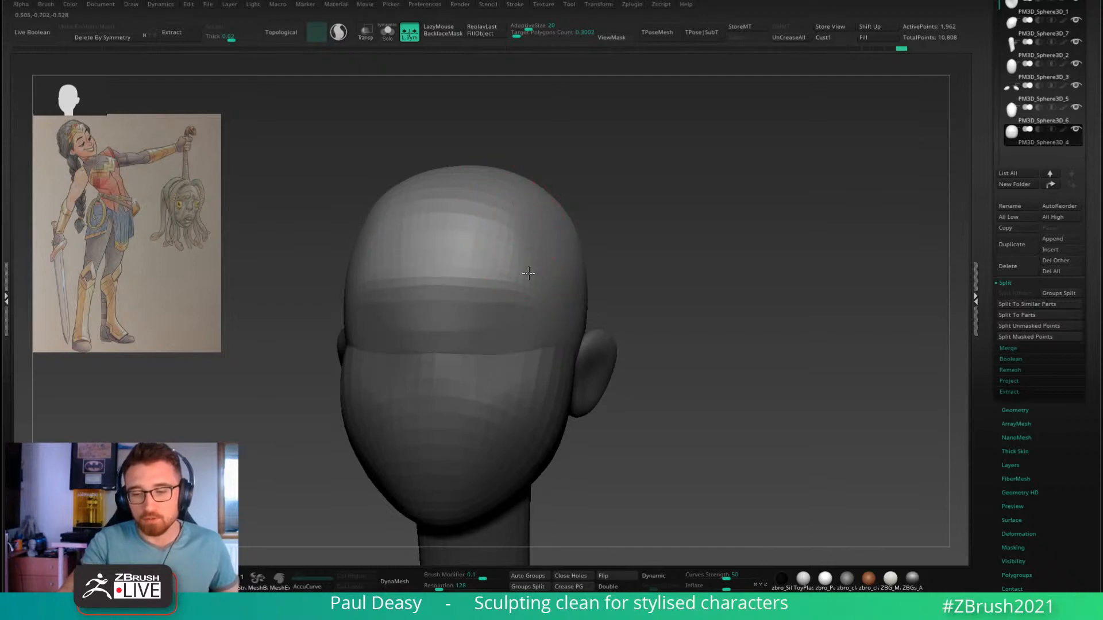
key(ctrl+z)
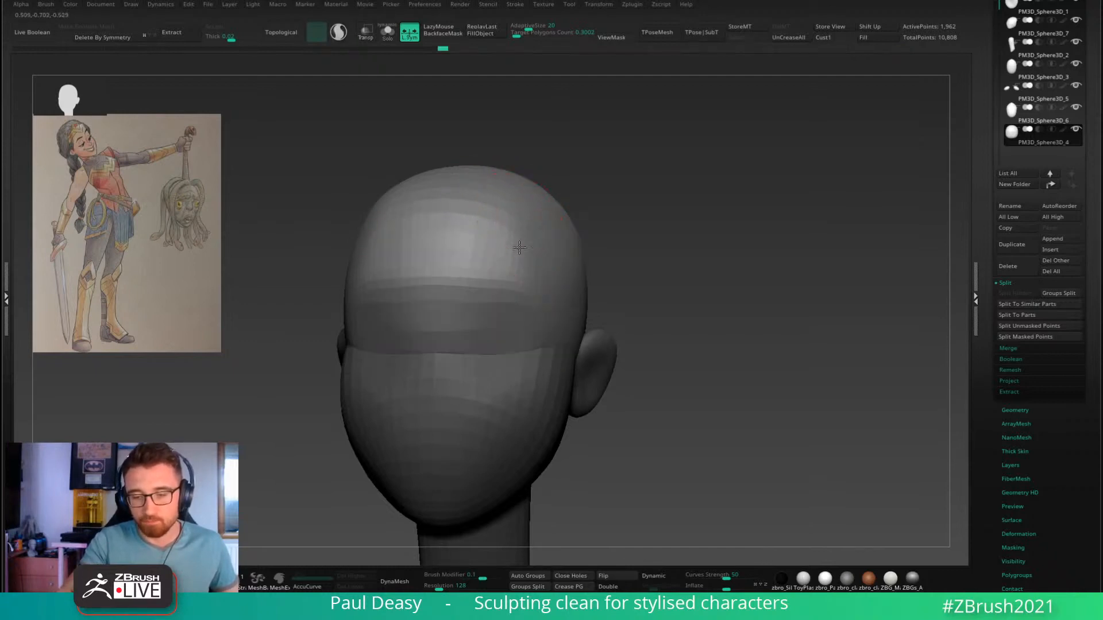
drag(495, 239, 581, 237)
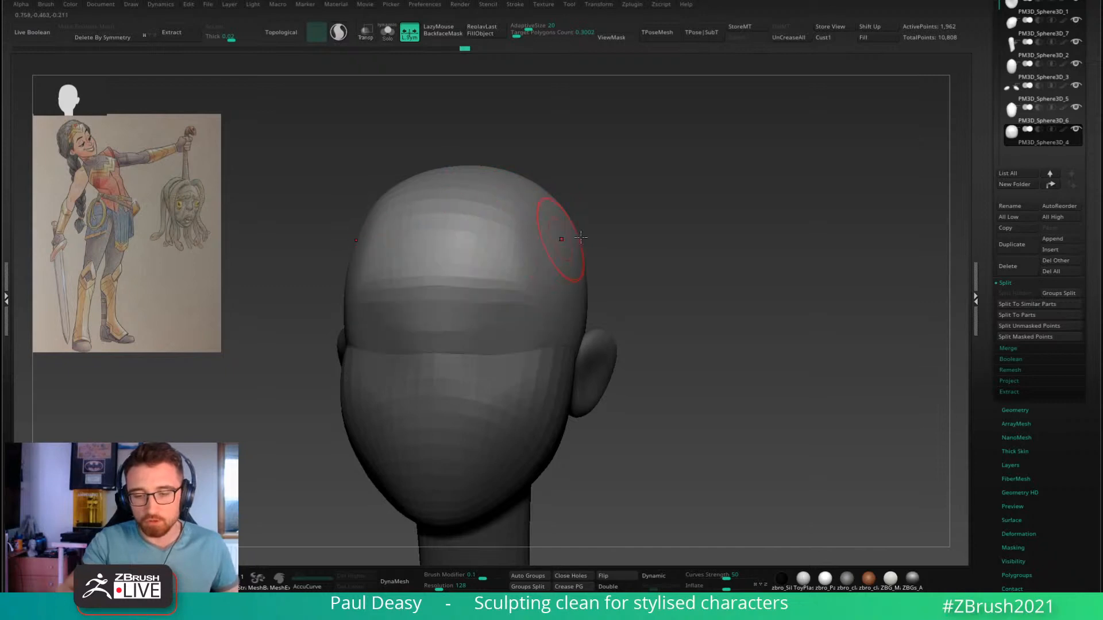
Step: Refine the cranium's forehead, crown and back profile in side view and its upper sides in front view, varying the Move brush size
alt+drag(669, 253, 664, 258)
key(space)
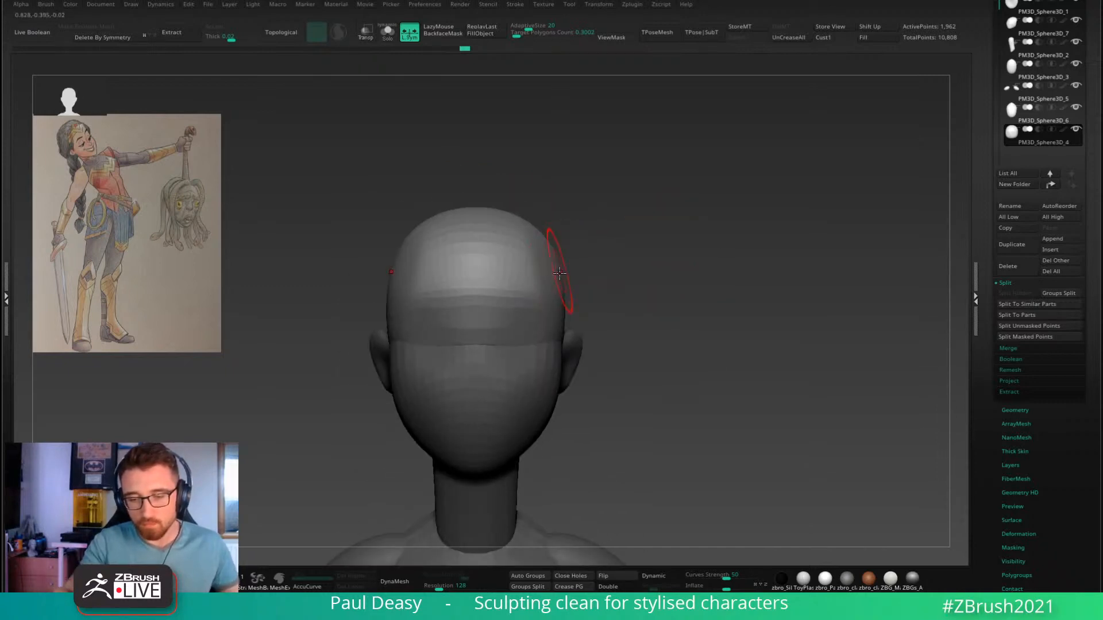
right_drag(536, 247, 517, 246)
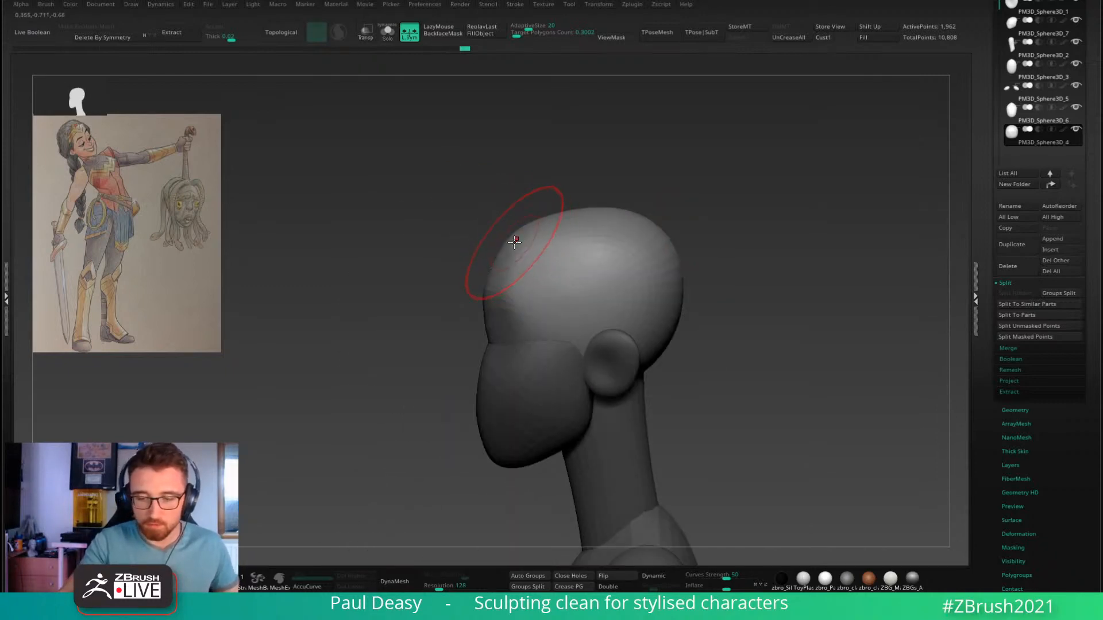
drag(517, 239, 672, 232)
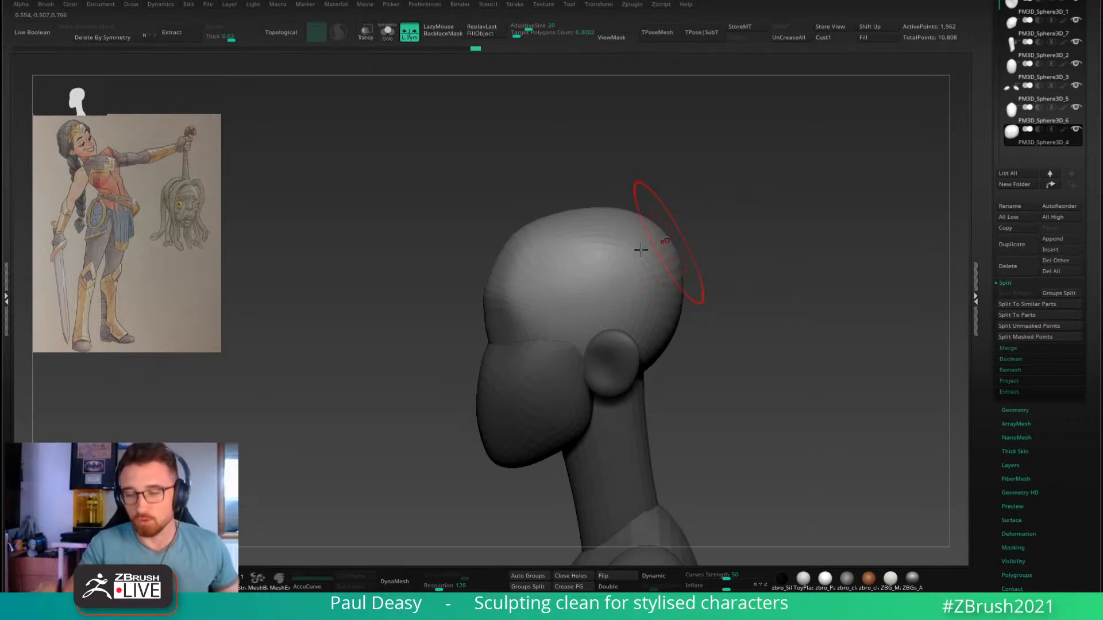
key(space)
key(space)
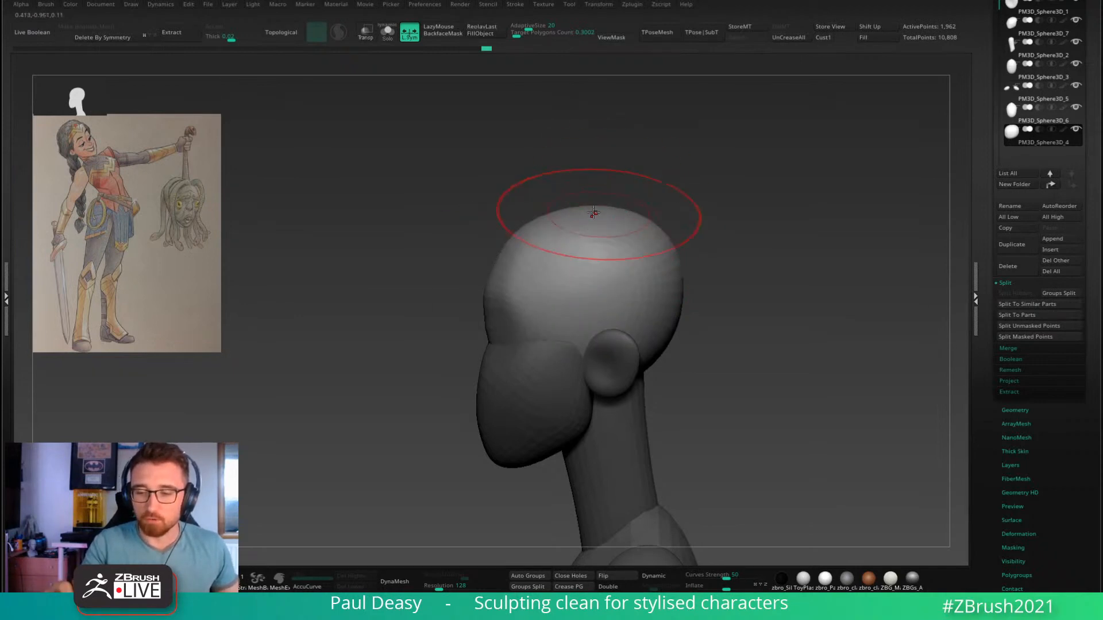
drag(504, 265, 499, 263)
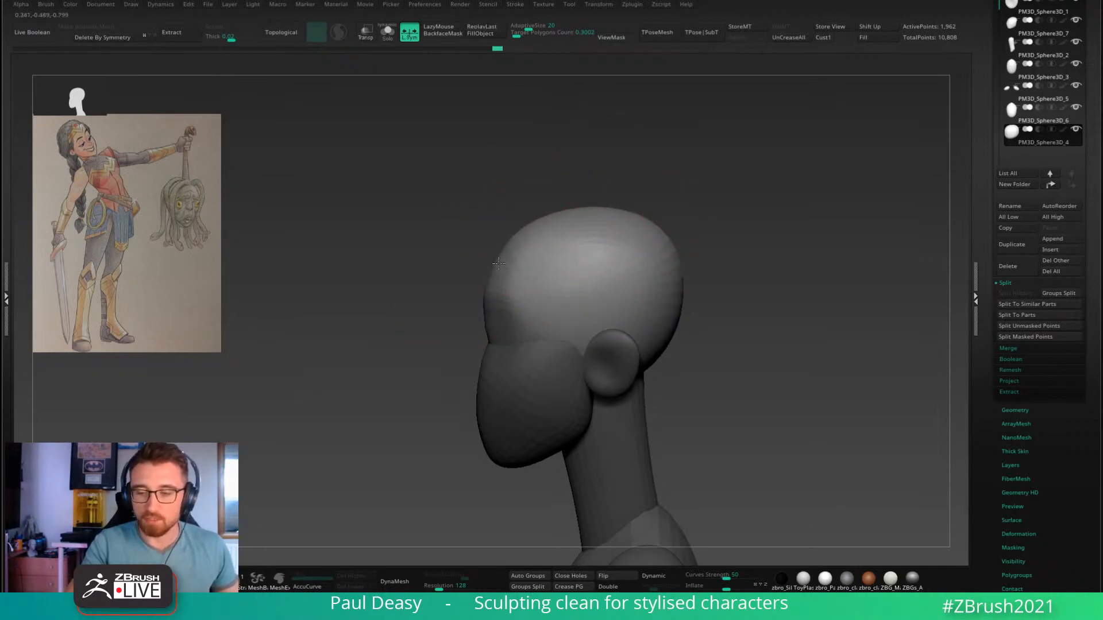
shift+drag(703, 247, 758, 244)
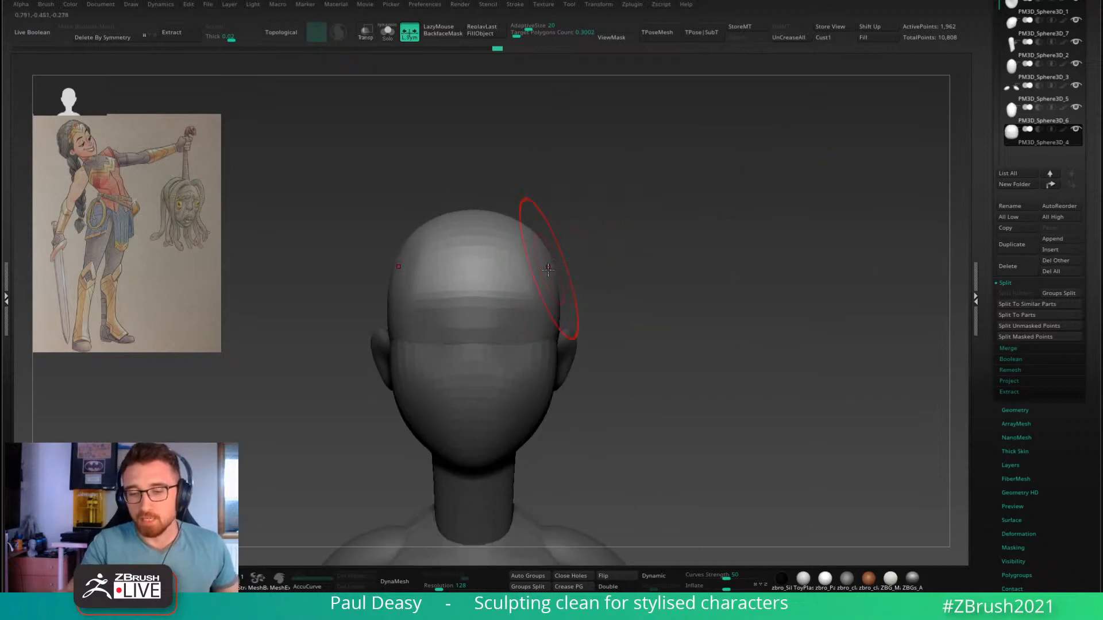
drag(575, 272, 657, 291)
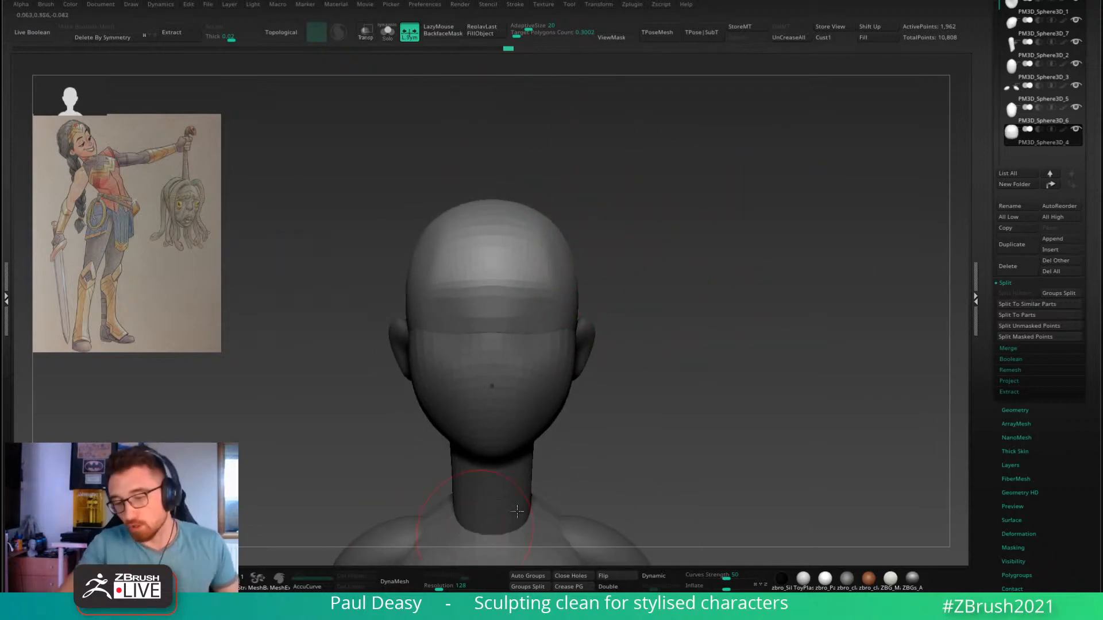
Step: Shape the nose bridge between the eye sockets symmetrically and smooth the upper side of the forehead
key(space)
alt+drag(666, 374, 657, 328)
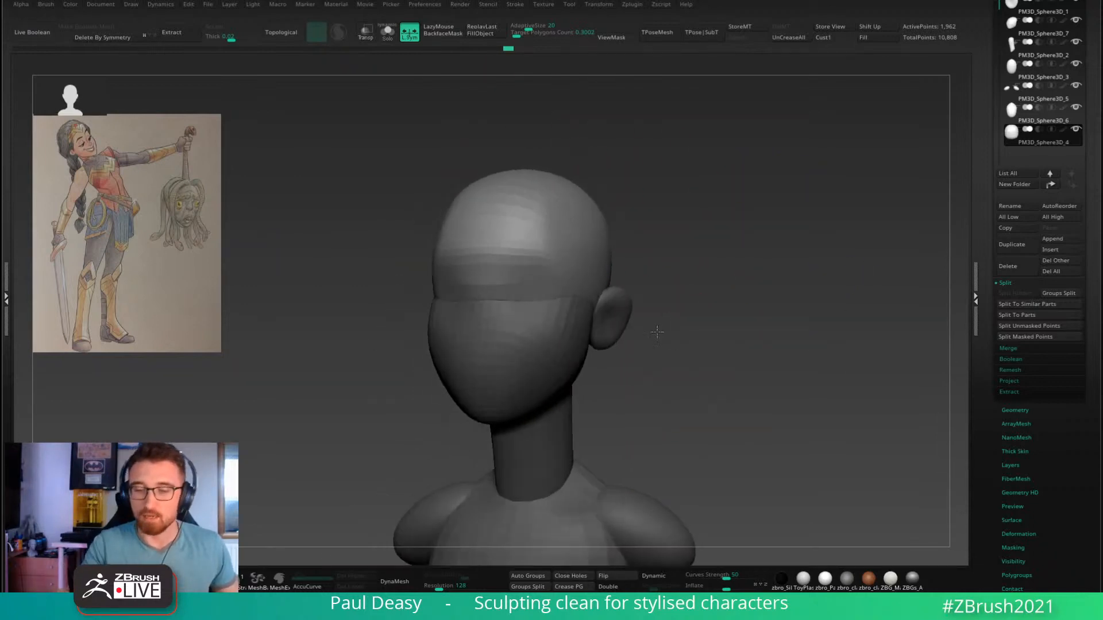
key(space)
shift+right_drag(518, 281, 518, 291)
right_click(518, 290)
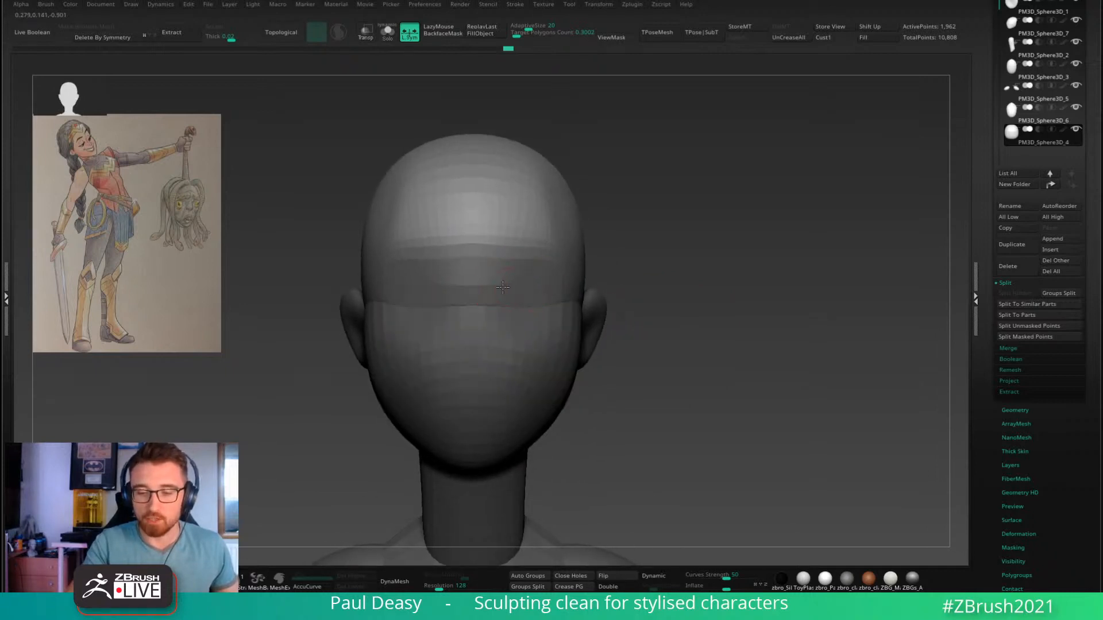
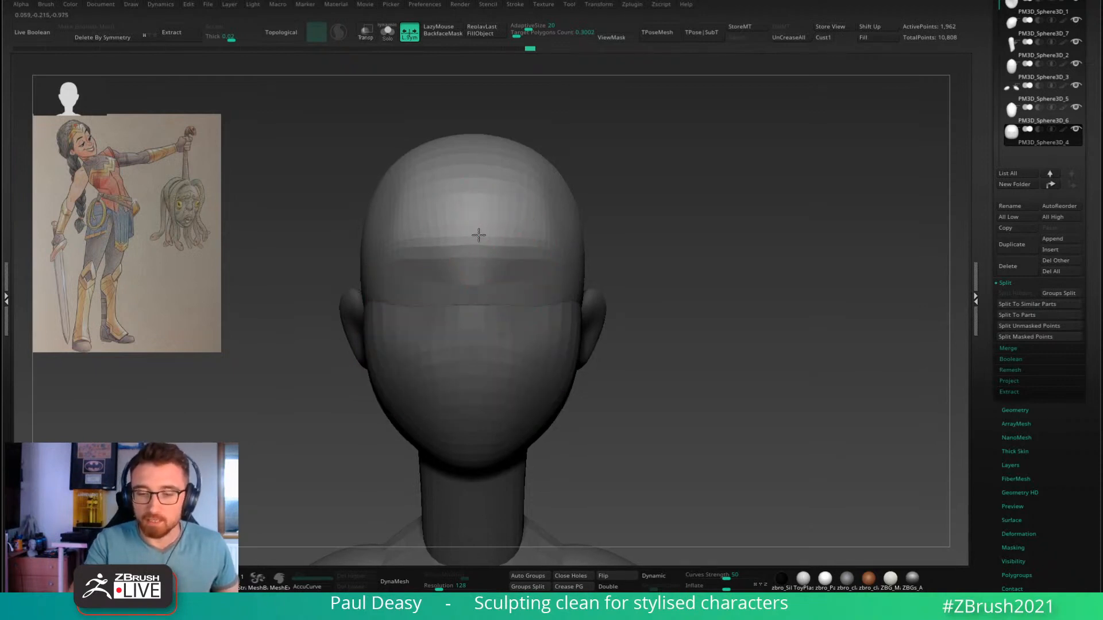
drag(678, 212, 580, 195)
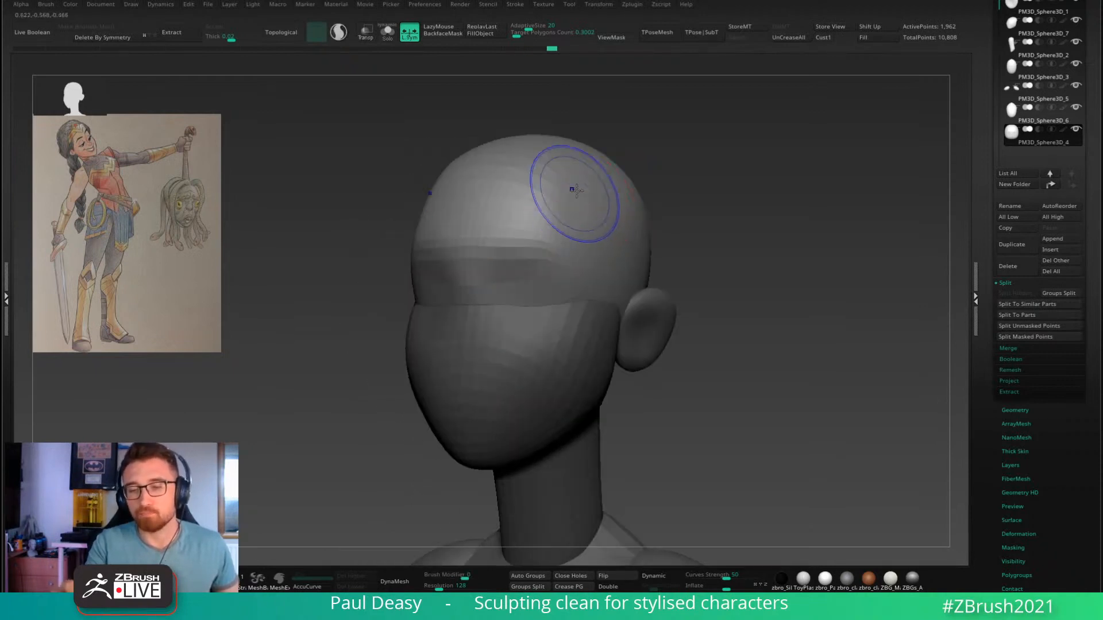
mouse_move(718, 219)
mouse_down()
mouse_move(696, 219)
mouse_move(693, 248)
mouse_up()
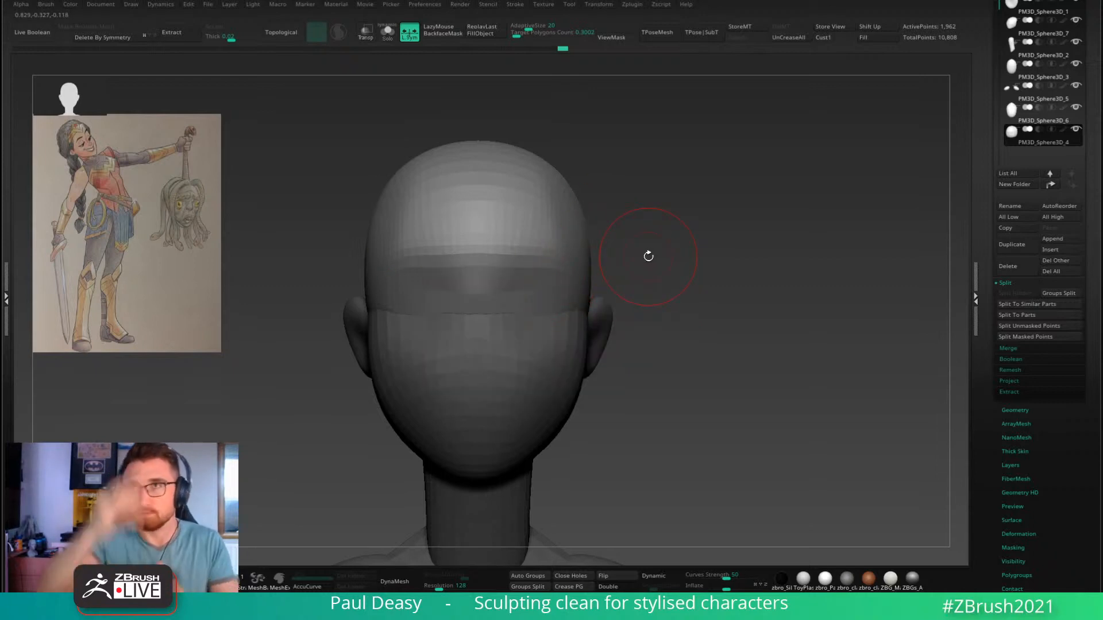
drag(664, 256, 660, 283)
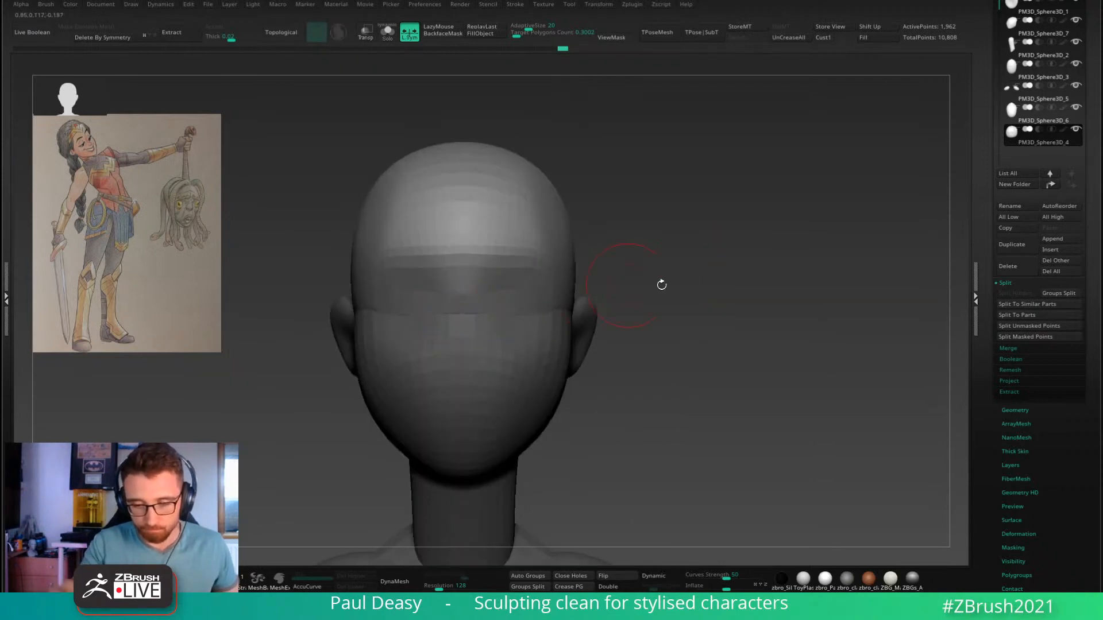
Step: Adjust the inner eye-socket area in three-quarter view and the centre of the brow from the front with the Move brush
shift+drag(715, 326, 643, 319)
drag(500, 301, 472, 292)
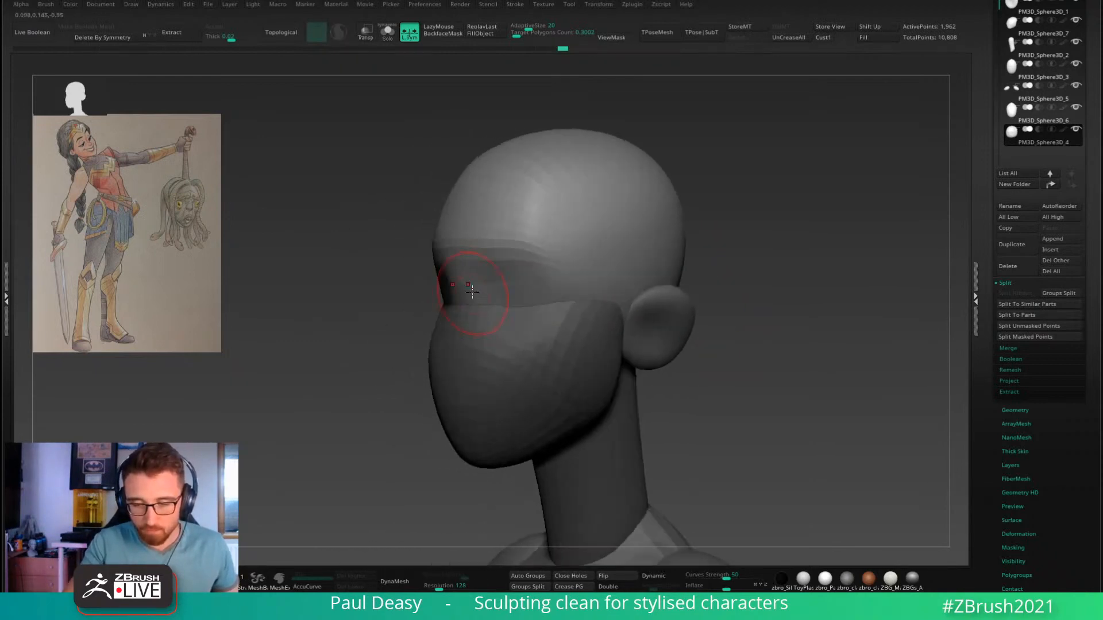
right_drag(468, 281, 485, 273)
key(space)
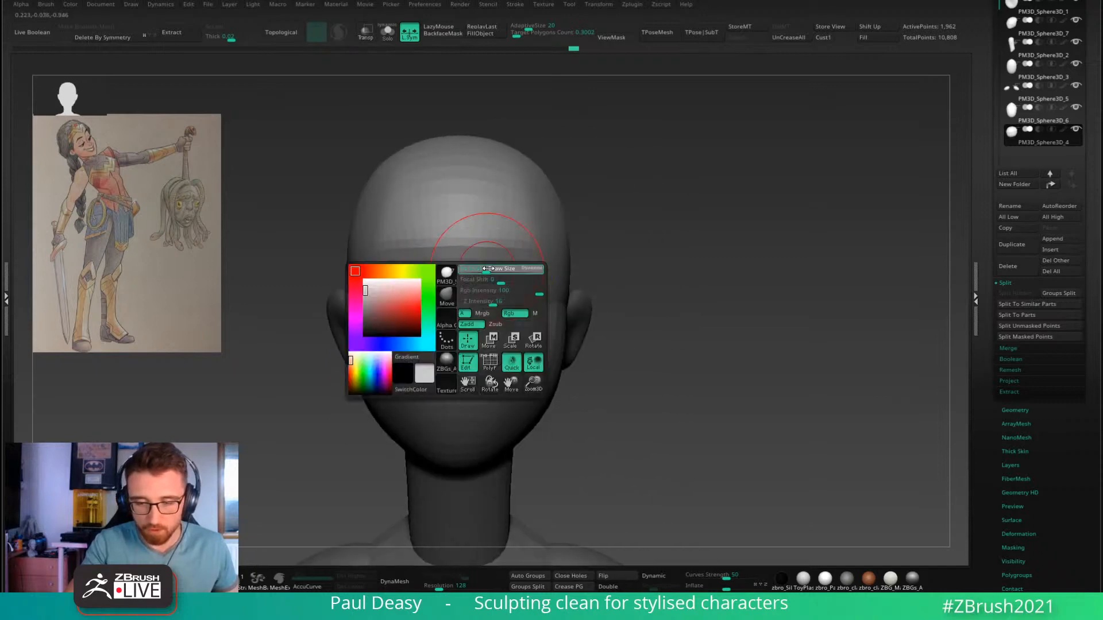
key(space)
click(468, 235)
click(466, 236)
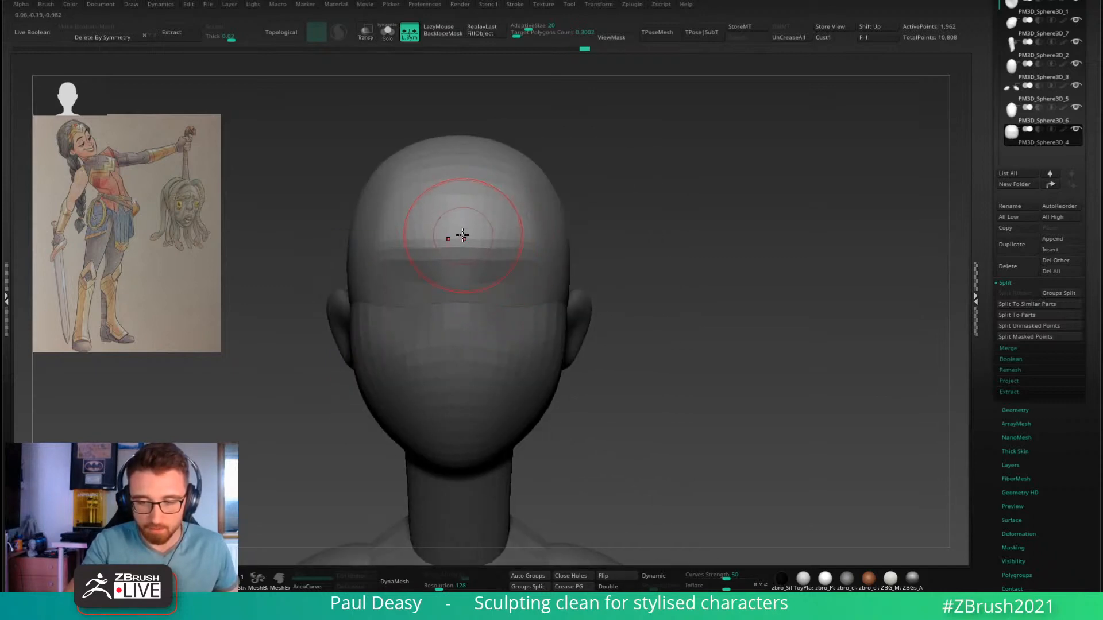
Step: Shape the brow ridge symmetrically from its centre towards the outer ends with a resized Move brush, undoing the unwanted stroke
key(space)
drag(504, 235, 479, 236)
click(465, 236)
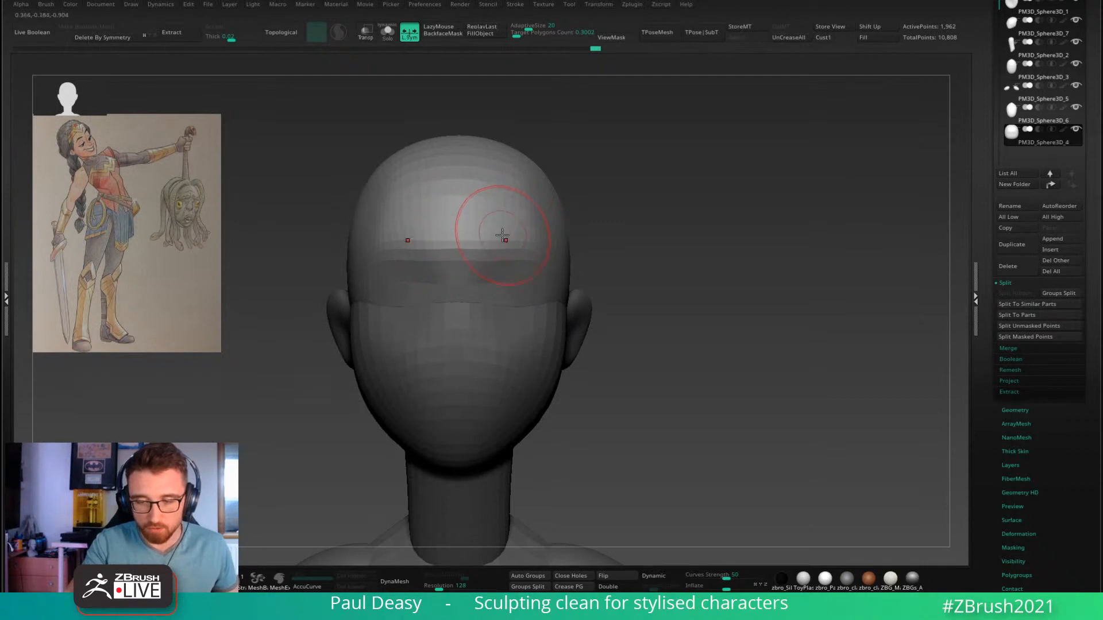
click(499, 236)
key(space)
drag(518, 236, 538, 246)
key(ctrl+z)
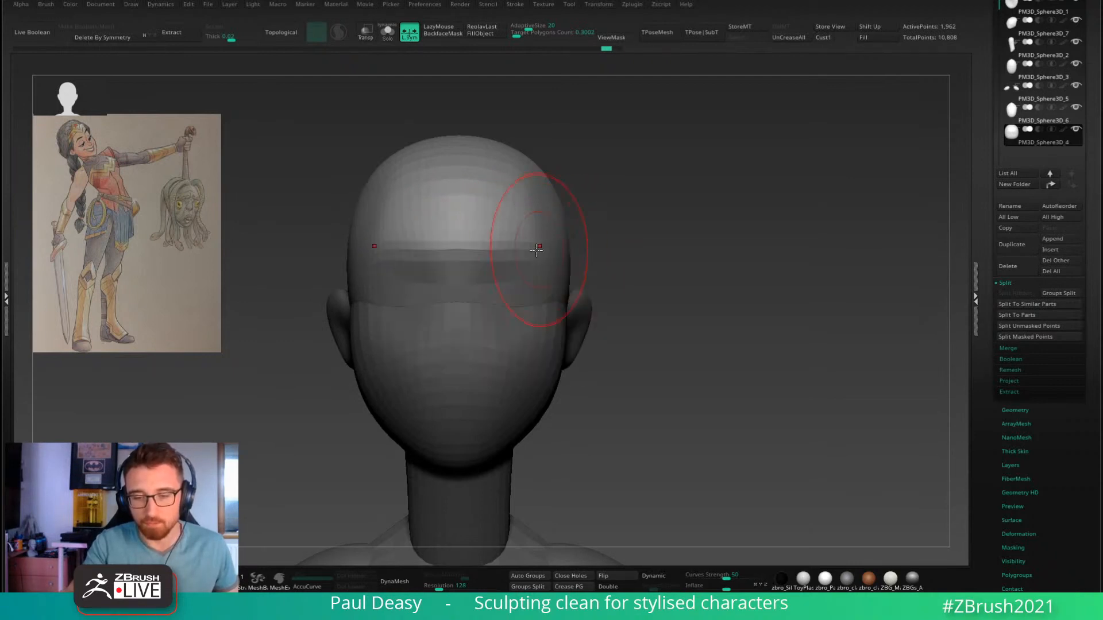
Step: Push in the eye socket beneath the outer brow in three-quarter view with a resized Move brush
drag(615, 237, 537, 251)
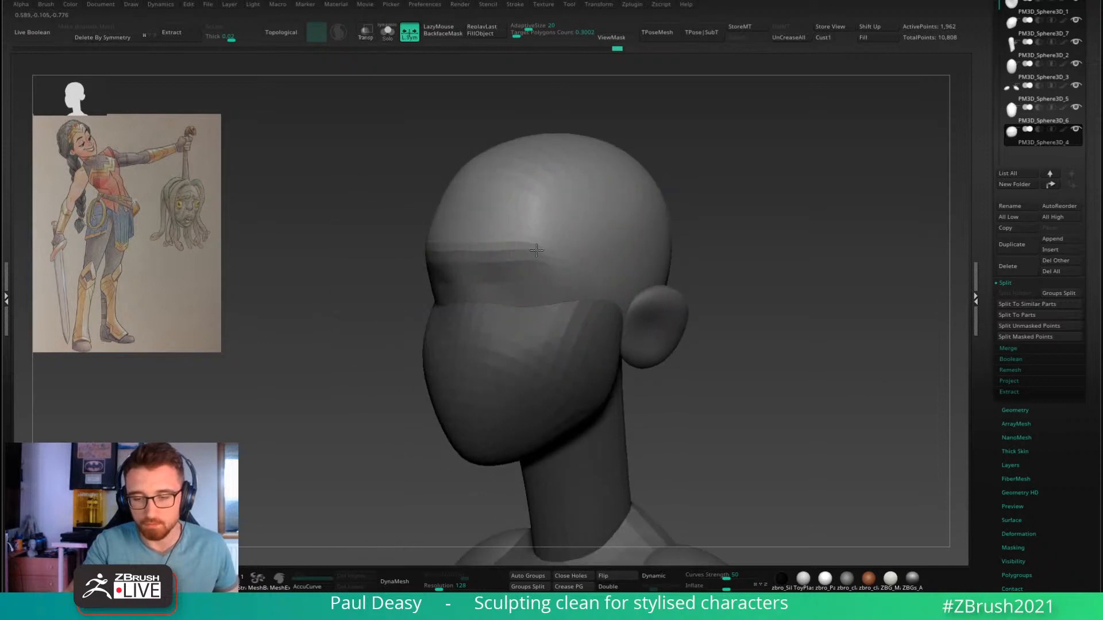
key(space)
drag(513, 286, 509, 286)
right_drag(506, 286, 527, 275)
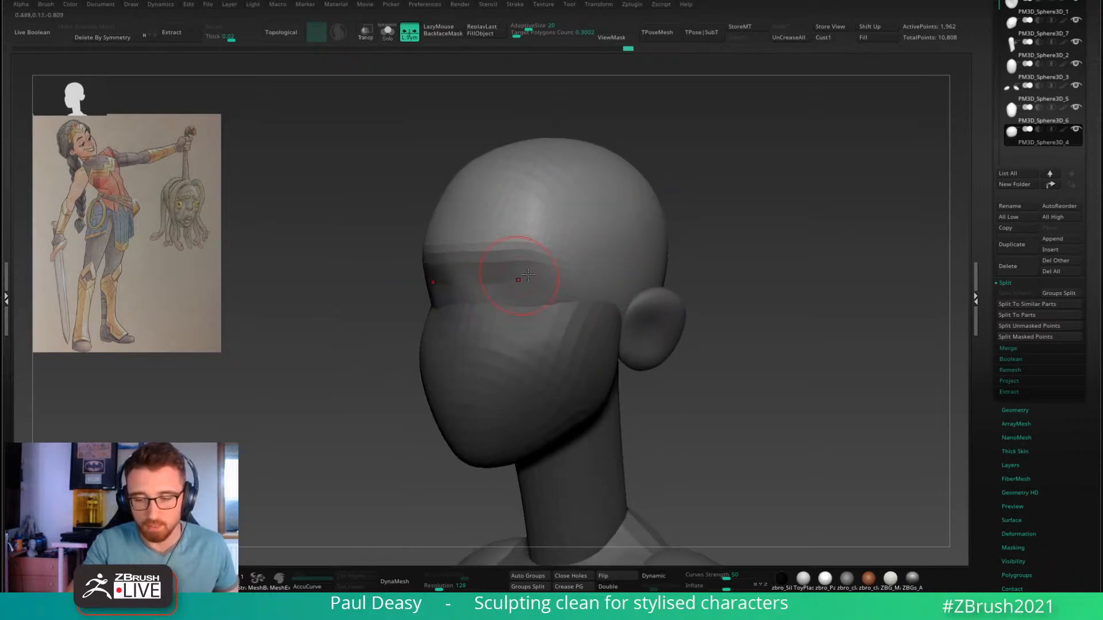
key(space)
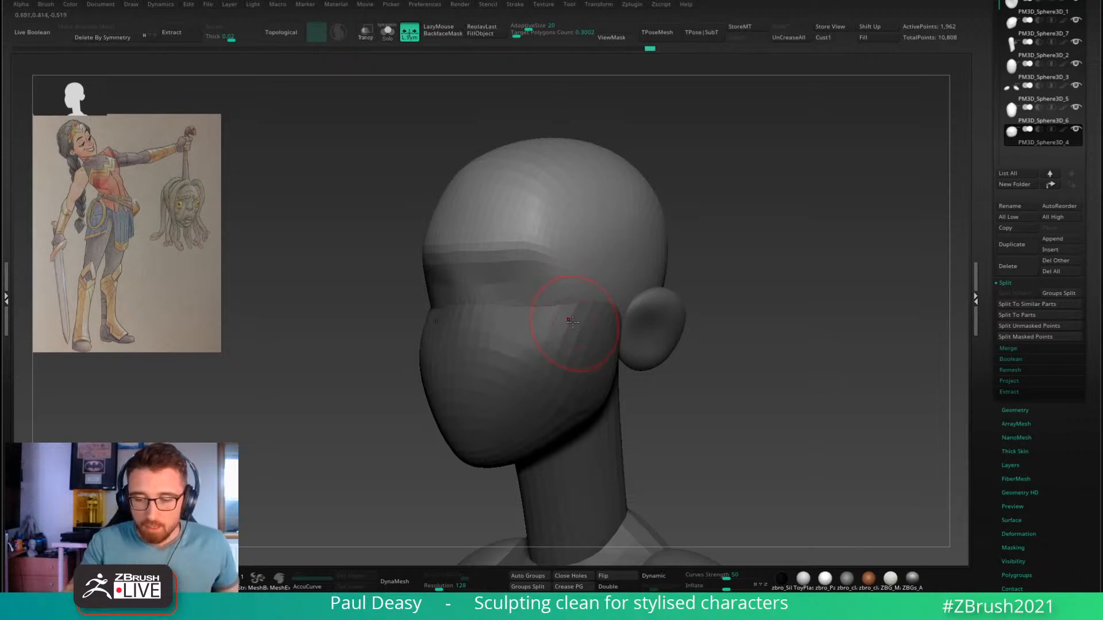
Step: Smooth the cranium above the ear, then adjust the temple and eye-socket areas symmetrically with a resized brush
key(space)
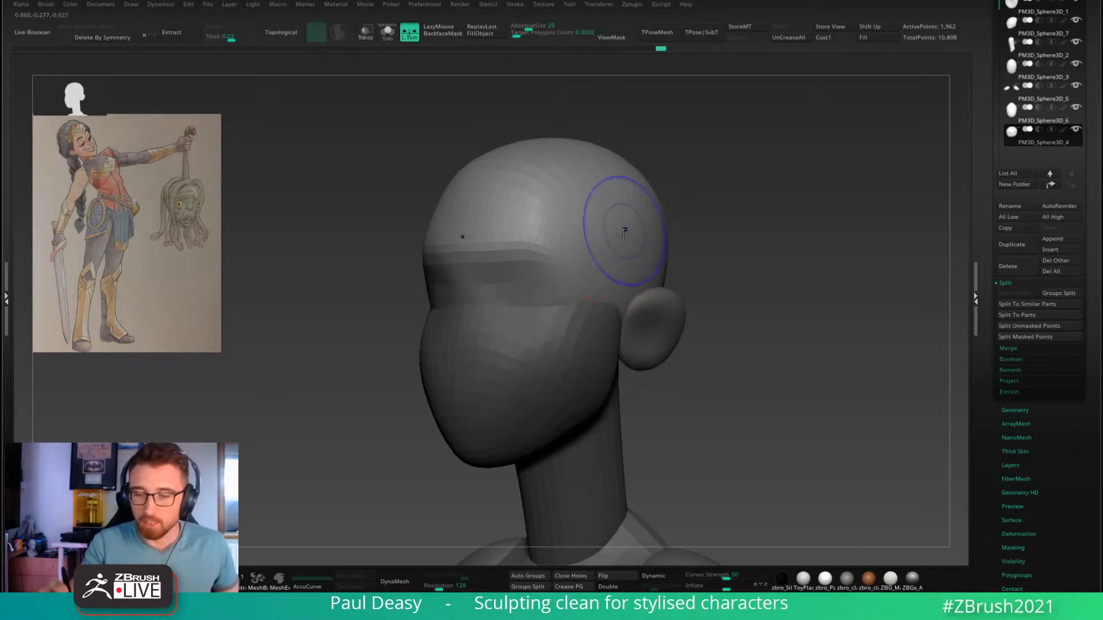
shift+drag(625, 231, 642, 228)
drag(589, 302, 581, 325)
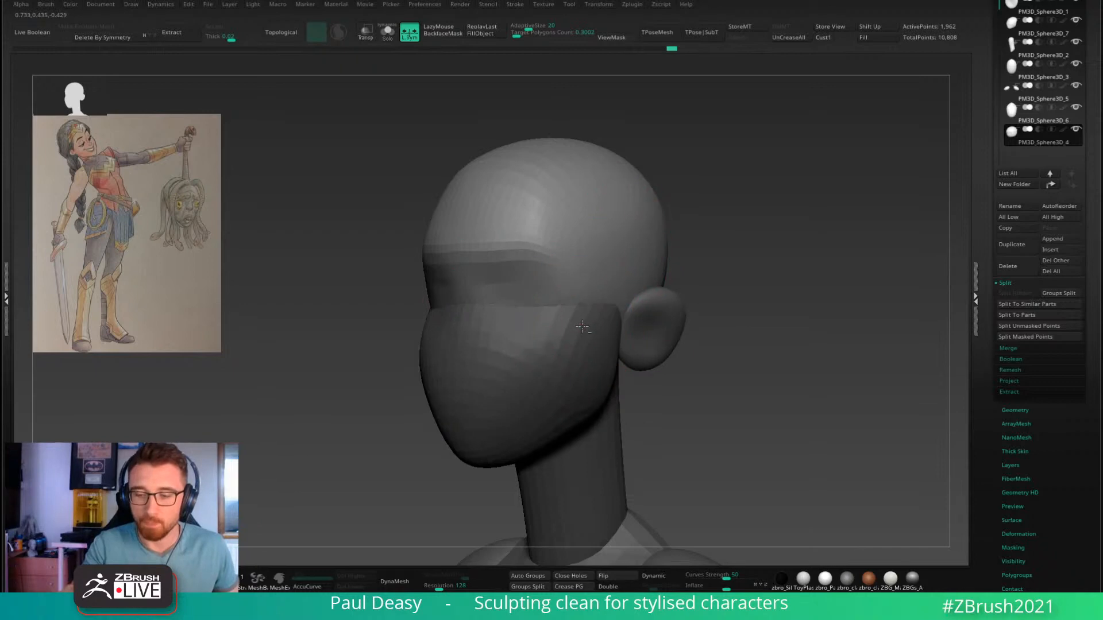
shift+right_drag(582, 327, 595, 314)
key(space)
key(space)
drag(536, 290, 524, 288)
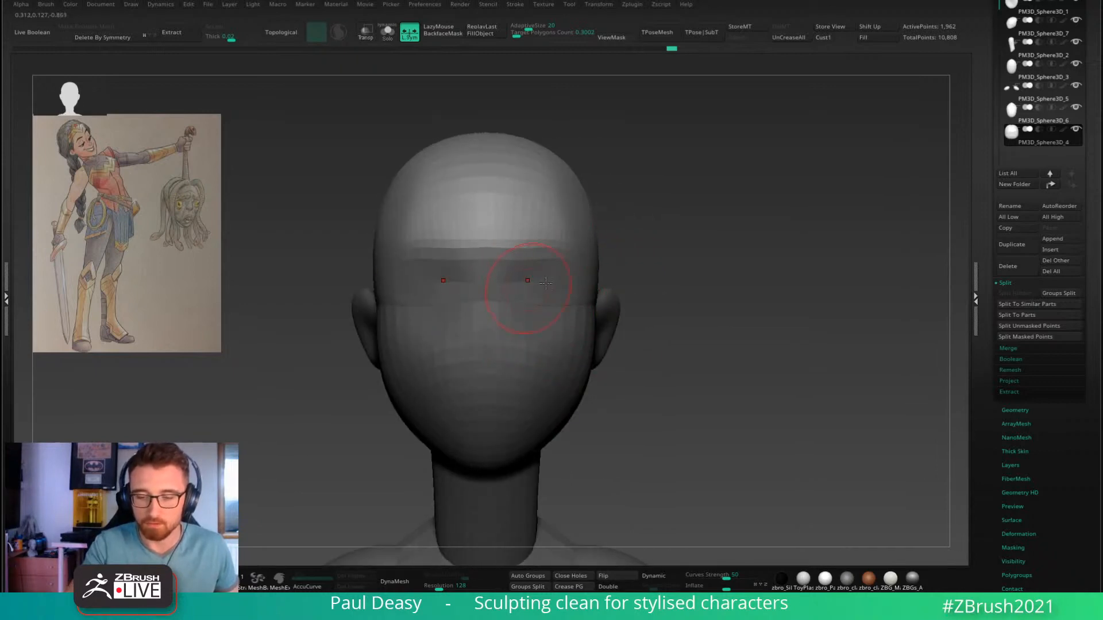
Step: Insert a mirrored pair of spheres over the eye sockets as eyeballs and split them into their own subtool
drag(666, 314, 609, 307)
mouse_move(832, 284)
mouse_down()
mouse_move(770, 333)
mouse_move(768, 298)
mouse_move(758, 310)
mouse_move(767, 268)
mouse_move(811, 296)
mouse_move(686, 325)
mouse_move(721, 274)
mouse_up()
drag(641, 328, 677, 261)
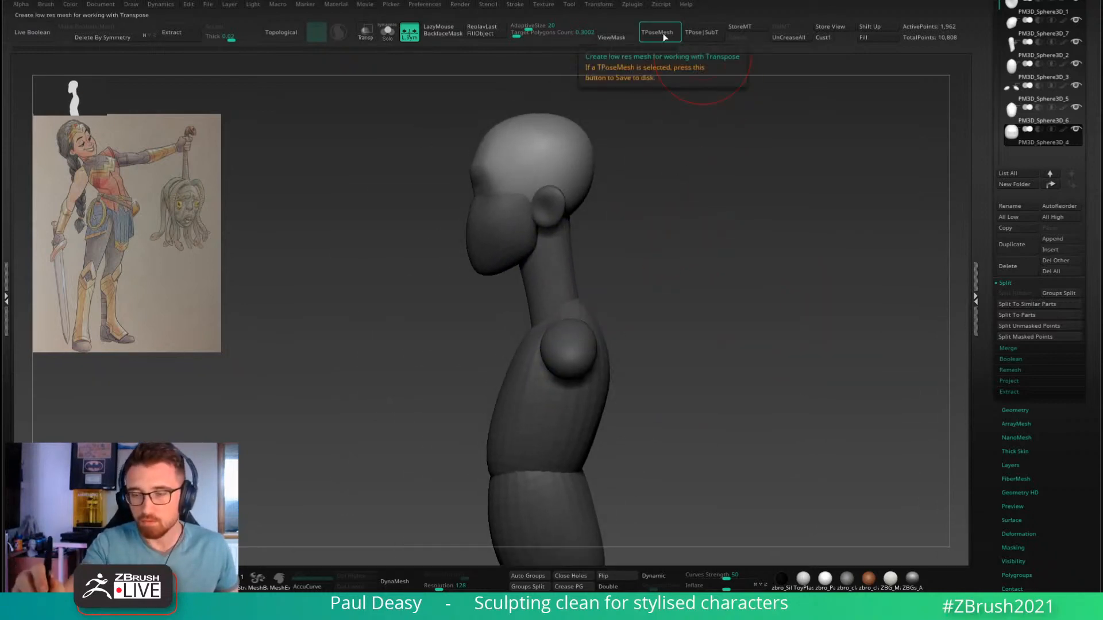
drag(640, 173, 692, 179)
key(f)
drag(715, 263, 715, 398)
click(233, 579)
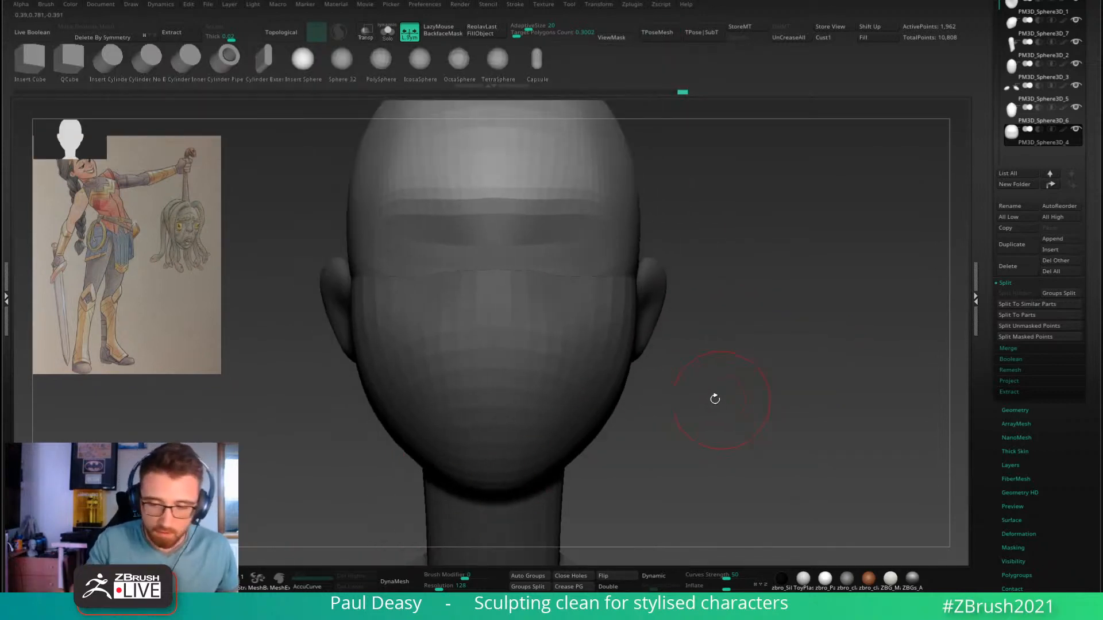
drag(557, 274, 625, 362)
key(ctrl+shift+s)
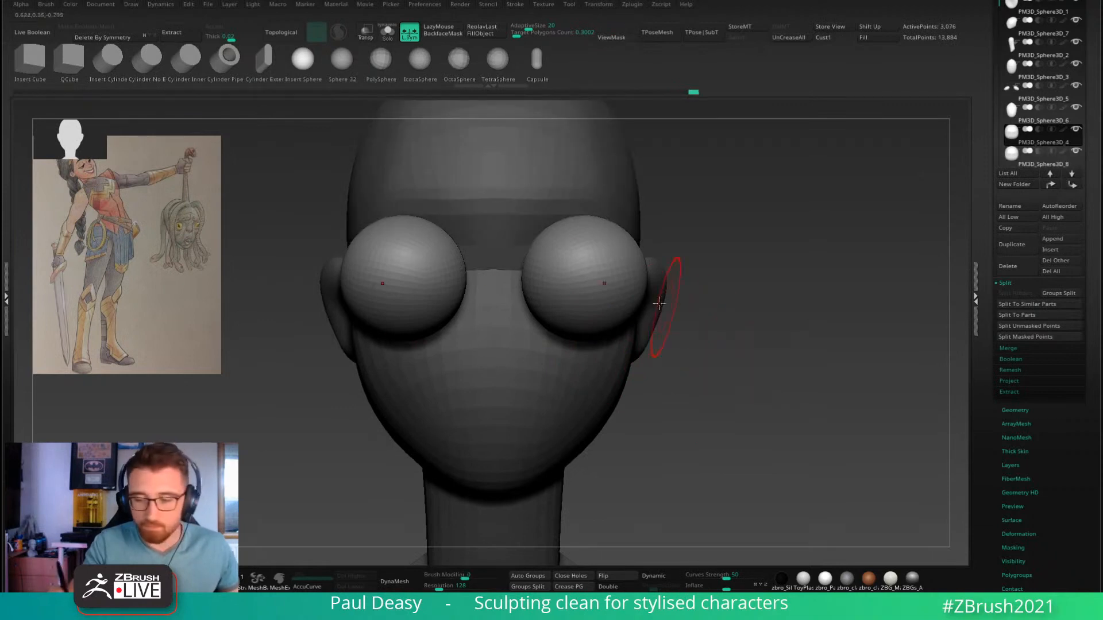
Step: Position the two eyeball spheres symmetrically back into the eye sockets with the gizmo
key(w)
click(543, 177)
click(598, 186)
shift+drag(726, 230, 696, 221)
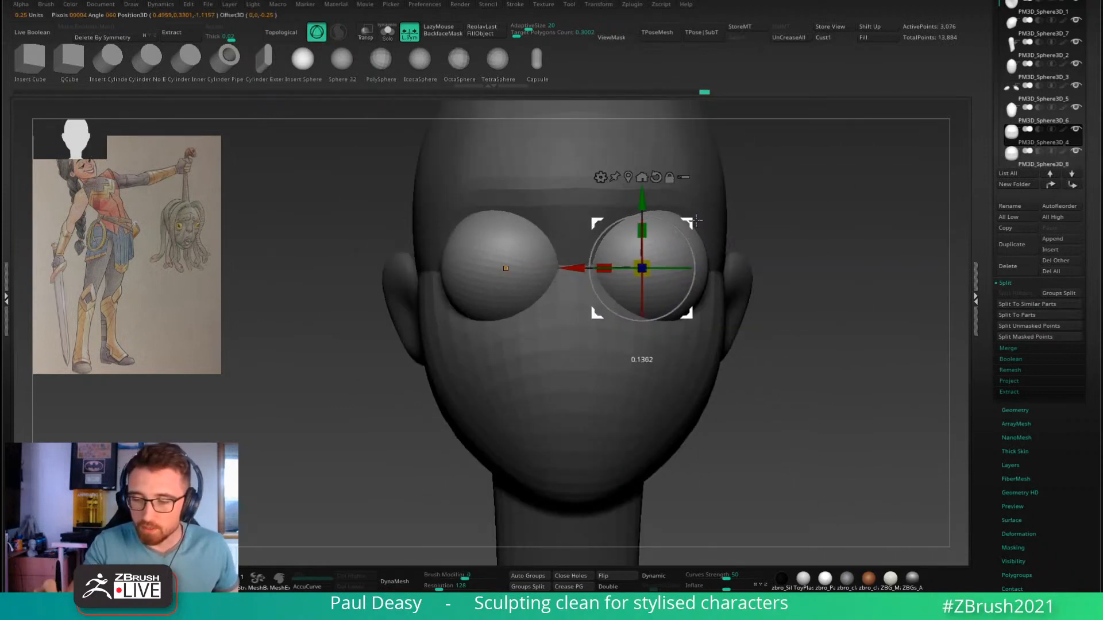
Step: Move both eyeballs farther back into the face with the gizmo, checking their depth in side and front views
shift+right_drag(725, 223, 672, 224)
drag(687, 225, 719, 226)
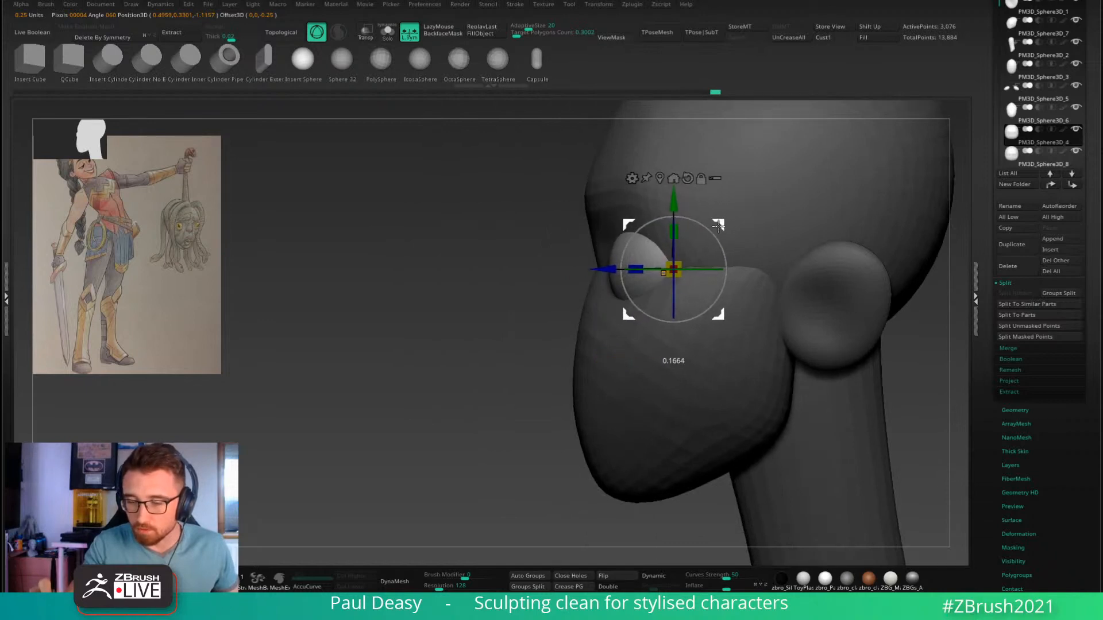
shift+right_drag(719, 227, 761, 225)
drag(687, 220, 679, 218)
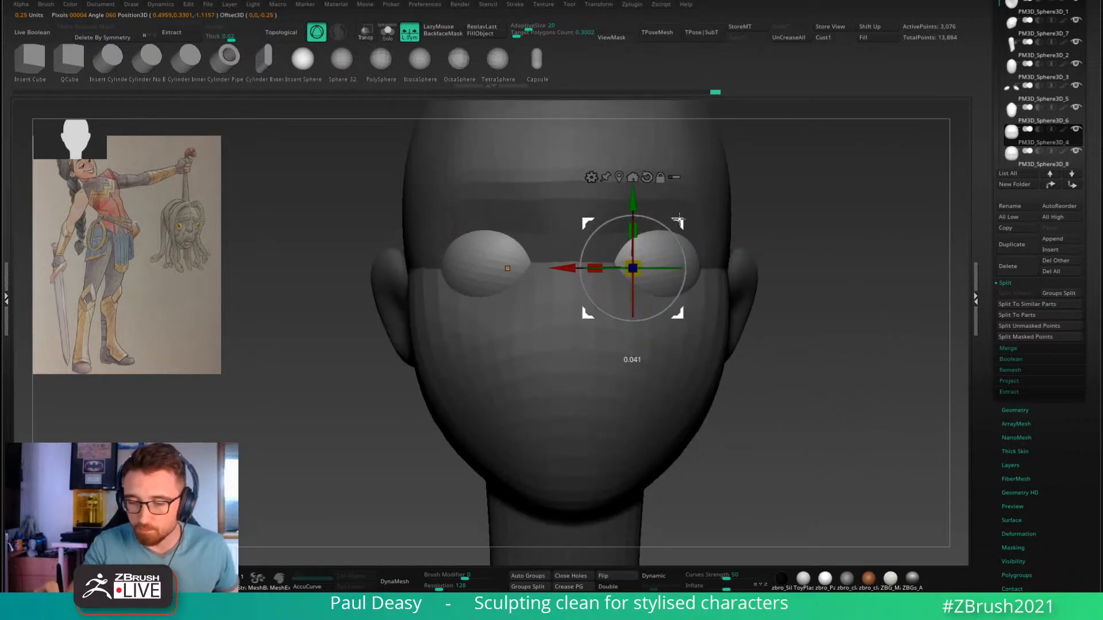
Step: Select the cranium piece and reshape the brow area above the eyes with the Move brush
key(q)
alt+click(649, 203)
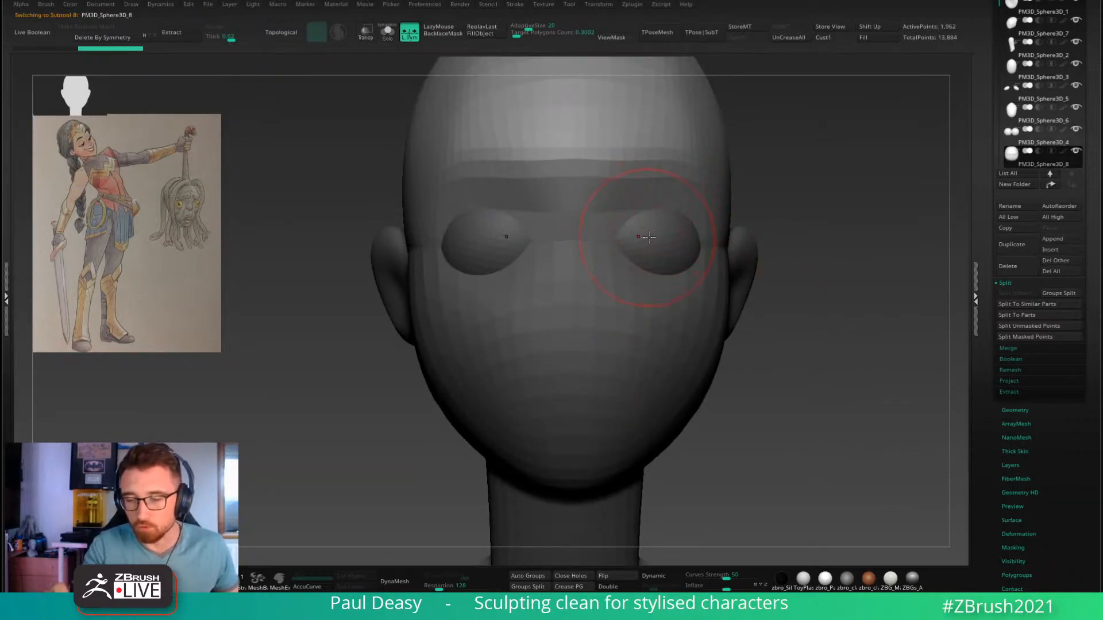
key(space)
drag(640, 245, 648, 236)
key(space)
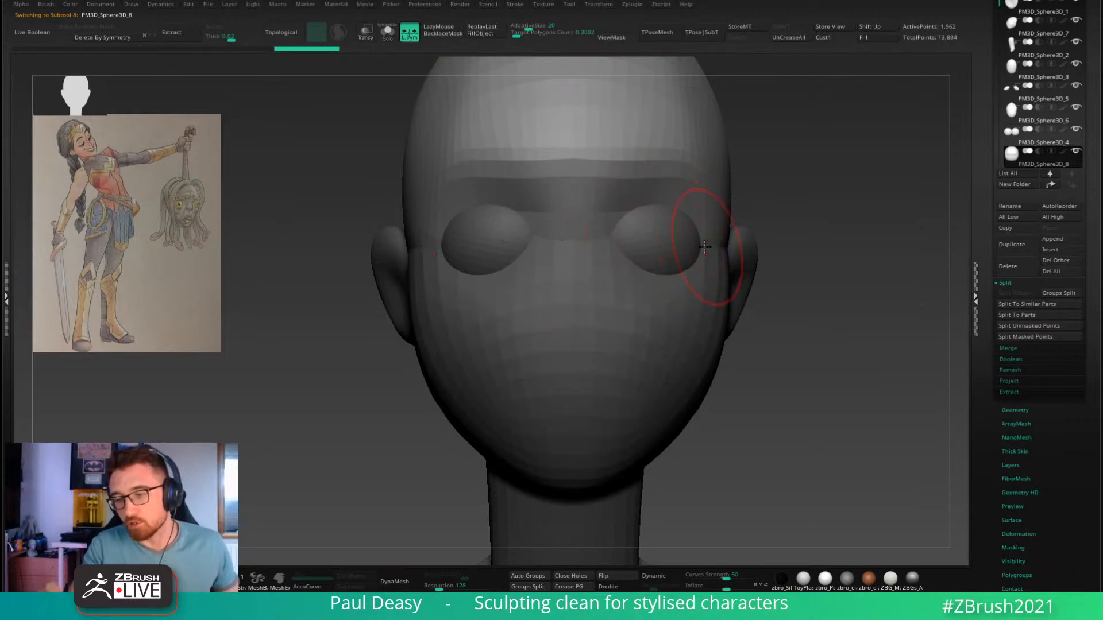
Step: Reshape the outer sides of the eye sockets on the cranium with the Move brush, working from three-quarter views
right_drag(705, 247, 655, 247)
key(space)
drag(702, 247, 698, 242)
right_drag(712, 250, 696, 252)
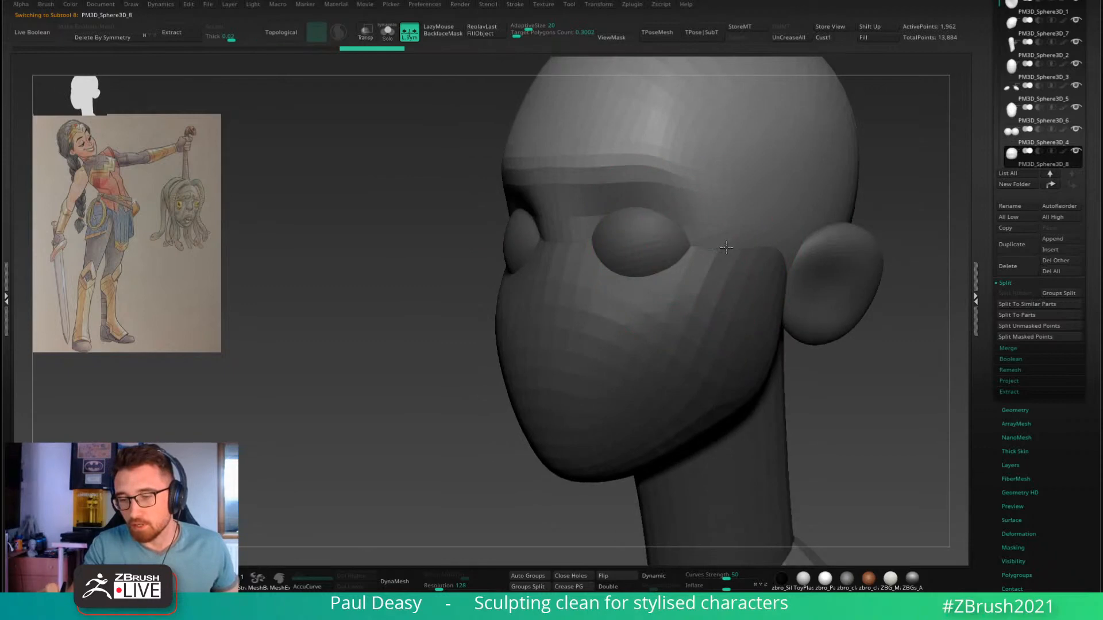
drag(725, 247, 728, 248)
right_drag(730, 248, 707, 251)
drag(707, 251, 710, 248)
right_drag(698, 249, 742, 259)
drag(675, 270, 642, 254)
Step: Select the lower face piece and reshape its upper edge around the eyeballs with the Move brush
alt+click(660, 280)
key(space)
key(space)
mouse_move(647, 249)
mouse_down()
mouse_move(638, 252)
mouse_move(649, 253)
mouse_up()
key(space)
alt+right_drag(666, 264, 661, 279)
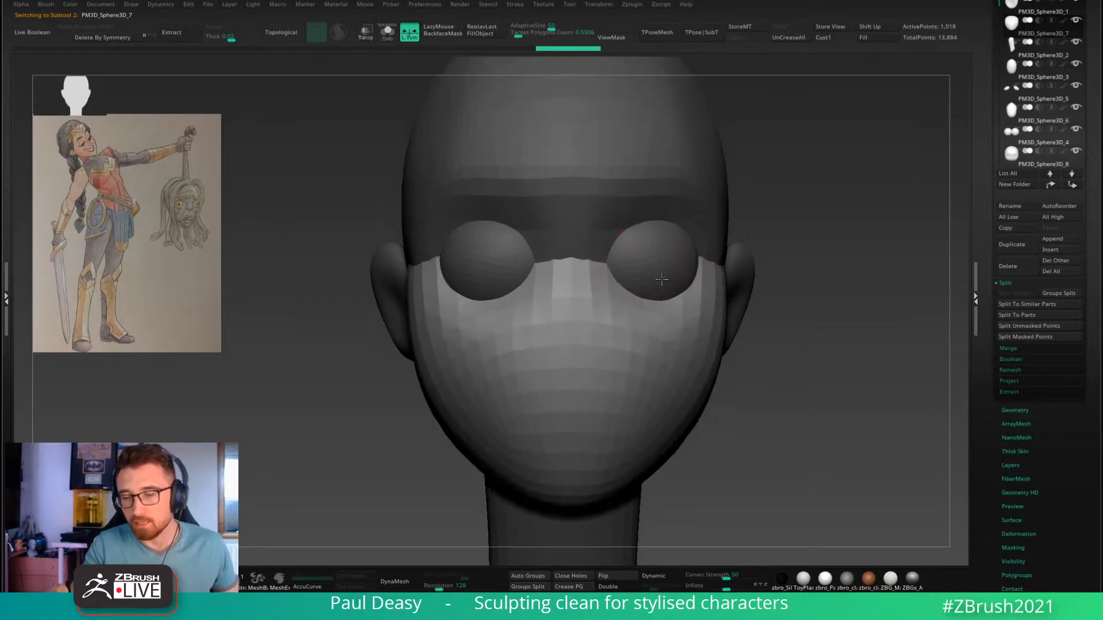
drag(827, 288, 813, 291)
alt+right_drag(724, 278, 699, 277)
drag(703, 260, 706, 254)
alt+drag(755, 229, 731, 238)
mouse_move(731, 237)
mouse_down()
mouse_move(773, 234)
mouse_move(729, 246)
mouse_up()
Step: Select the cranium piece again and refine the forehead and temple contours with the Move brush
alt+click(668, 251)
shift+drag(690, 202, 710, 249)
alt+right_drag(711, 250, 704, 260)
key(space)
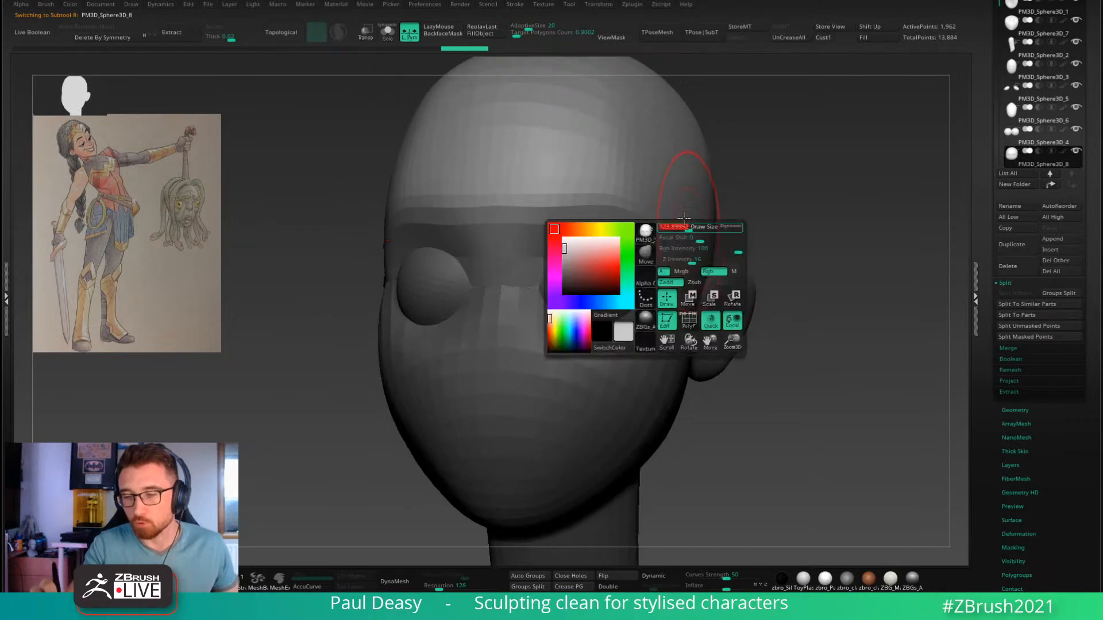
shift+drag(753, 238, 783, 246)
shift+drag(660, 184, 666, 201)
alt+drag(738, 223, 738, 246)
key(space)
drag(649, 209, 654, 209)
drag(657, 182, 652, 177)
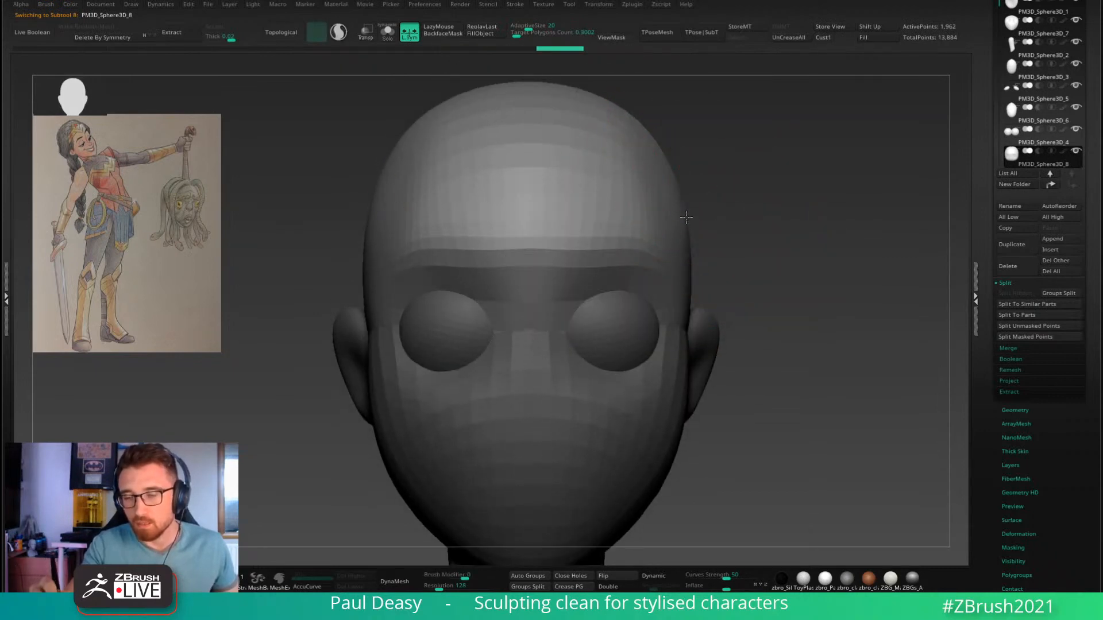
drag(686, 217, 704, 225)
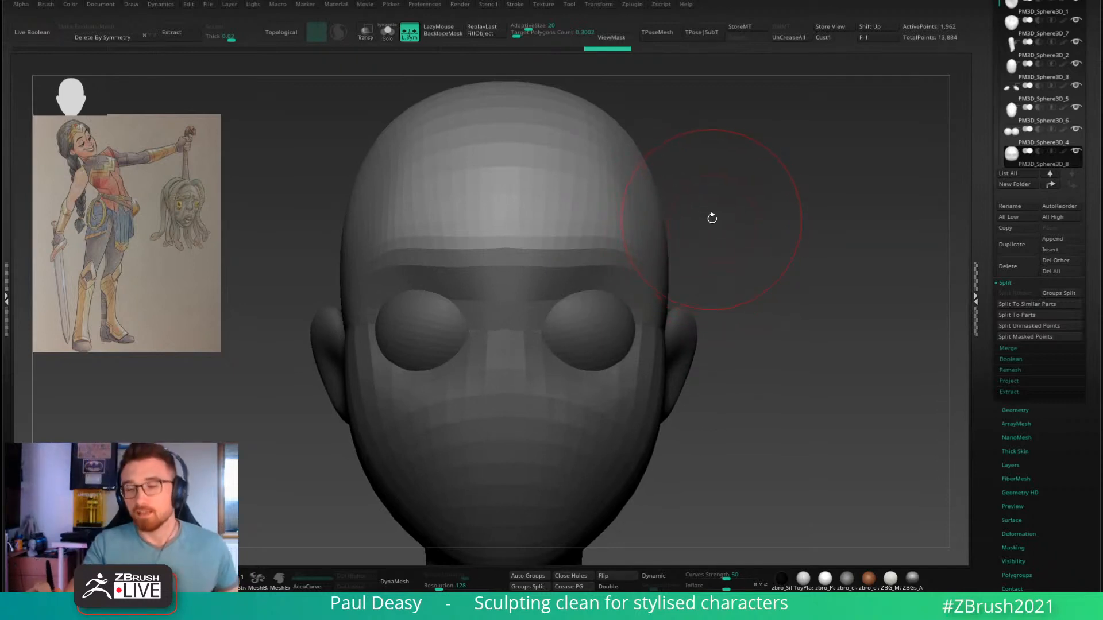
key(space)
key(space)
mouse_move(711, 219)
mouse_down()
mouse_move(672, 211)
mouse_move(710, 210)
mouse_up()
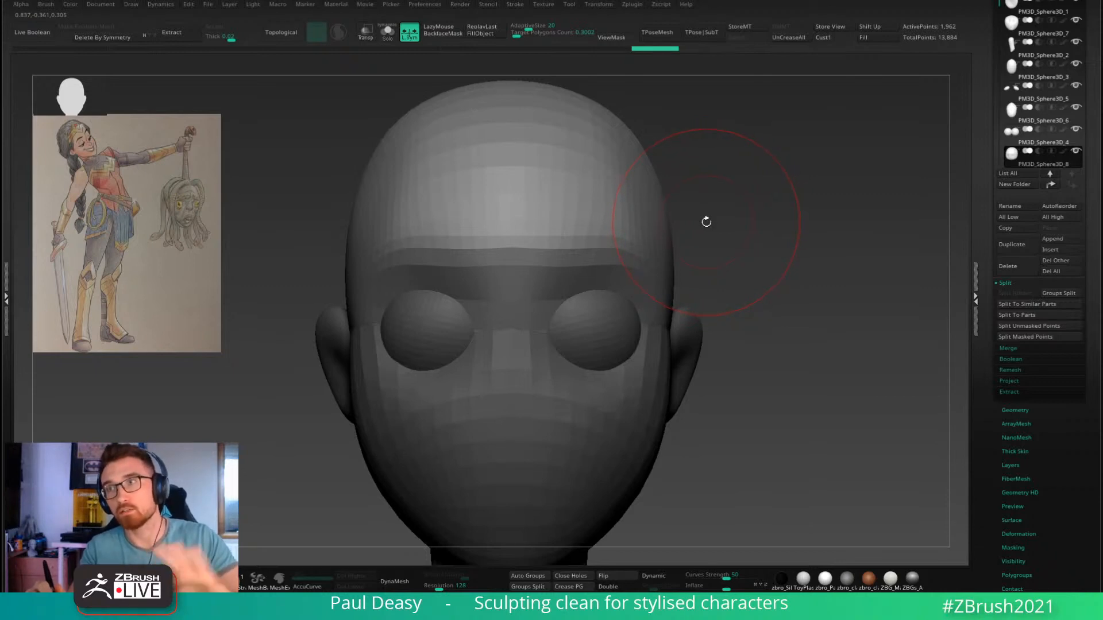
key(space)
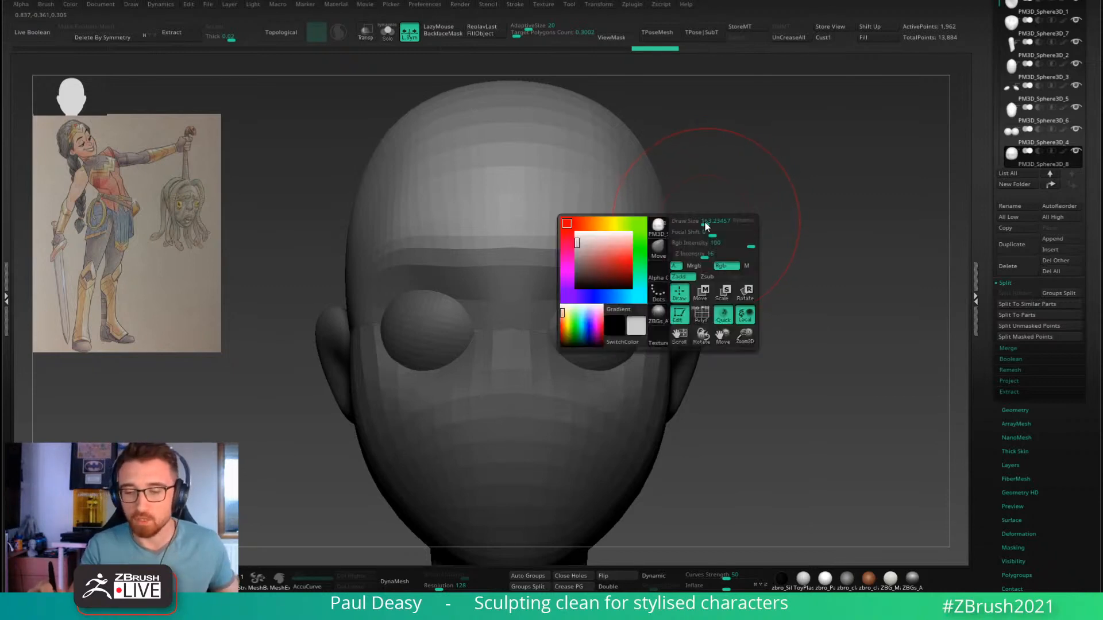
drag(703, 220, 705, 223)
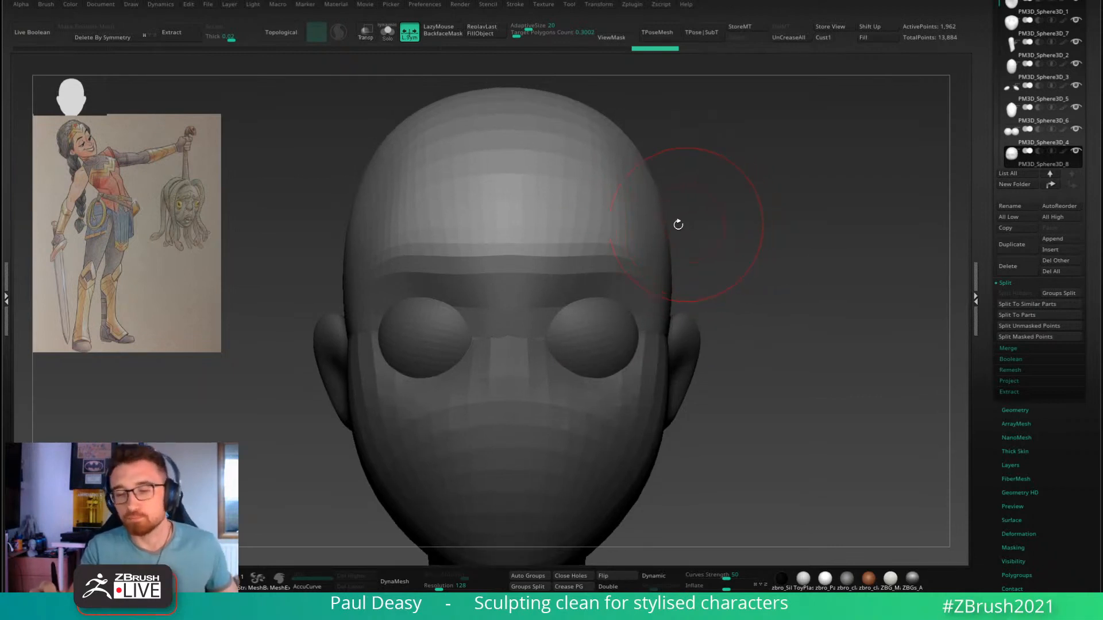
alt+drag(725, 214, 691, 226)
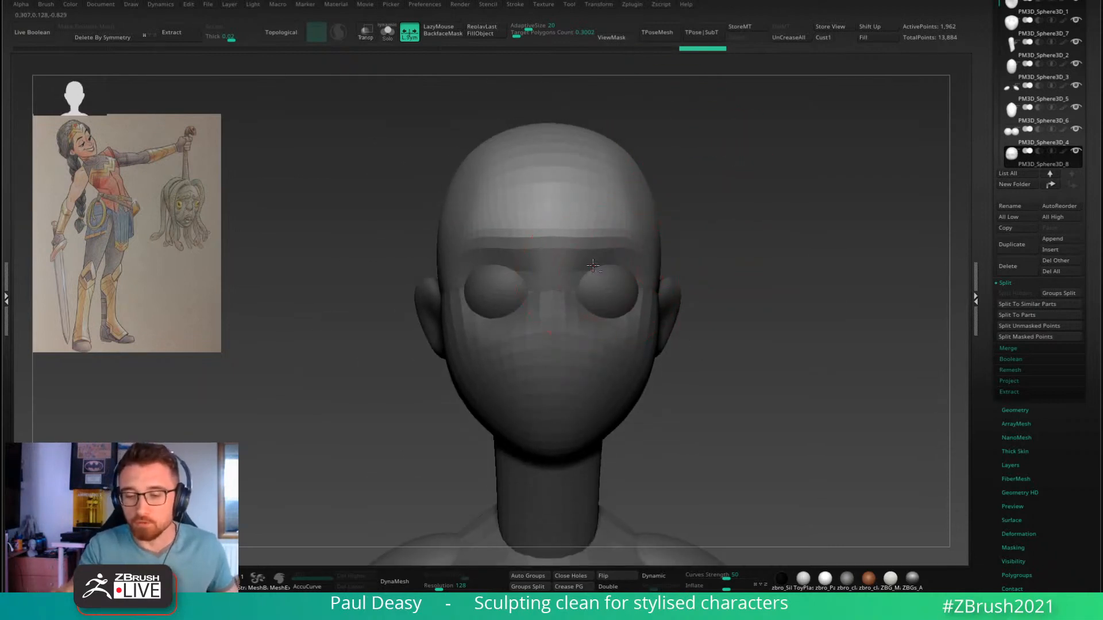
key(f)
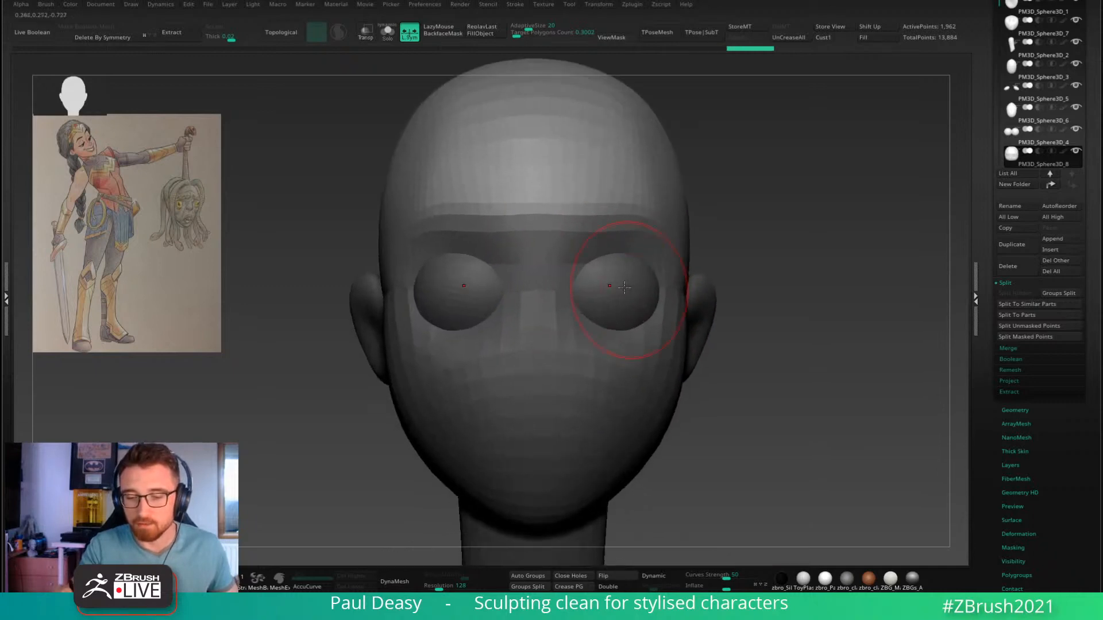
Step: Select the lower face piece, adjust the brush size and refine the cheek area below the eyes
key(space)
alt+click(574, 332)
key(space)
drag(597, 314, 618, 309)
key(space)
mouse_move(627, 373)
alt+right_down()
mouse_move(625, 323)
mouse_move(628, 349)
alt+right_up()
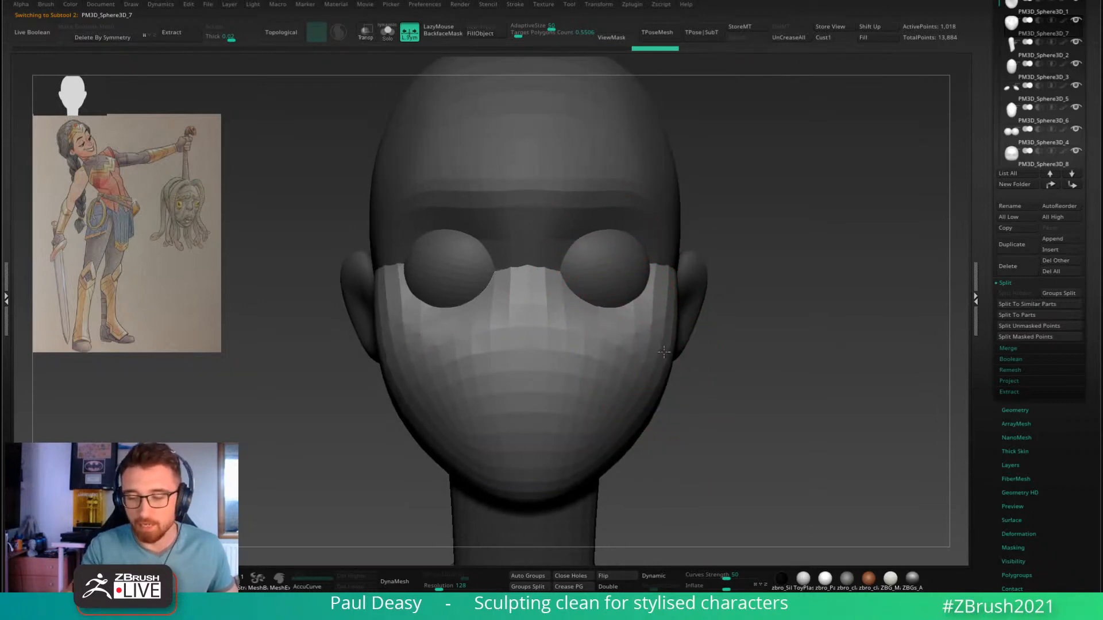
drag(642, 350, 677, 344)
mouse_move(695, 346)
ctrl+right_down()
mouse_move(716, 347)
mouse_move(684, 357)
ctrl+right_up()
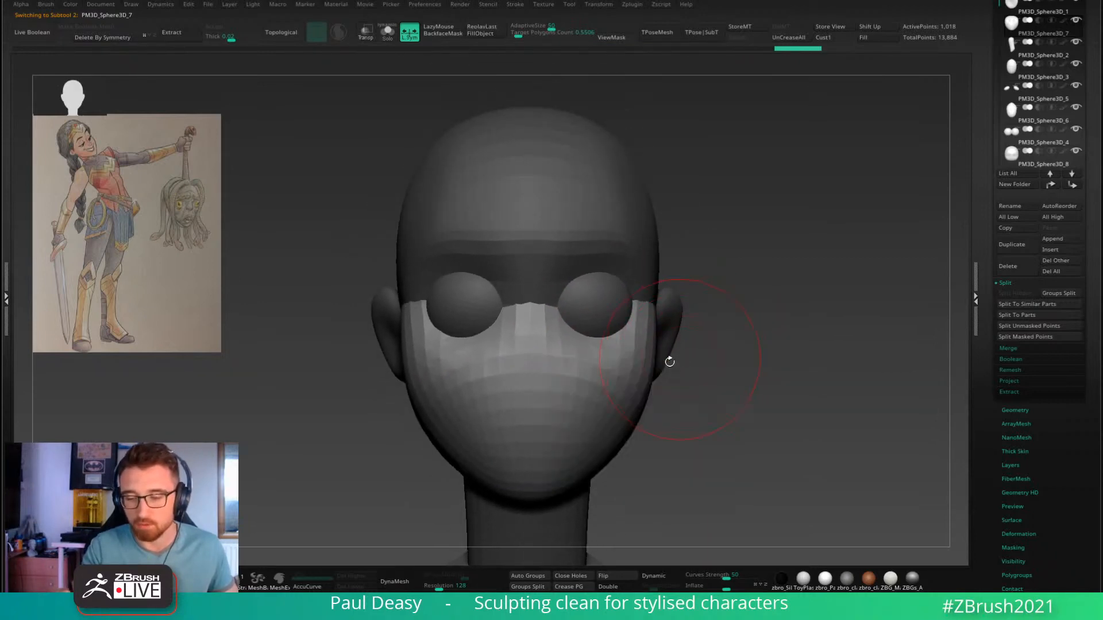
drag(666, 364, 664, 368)
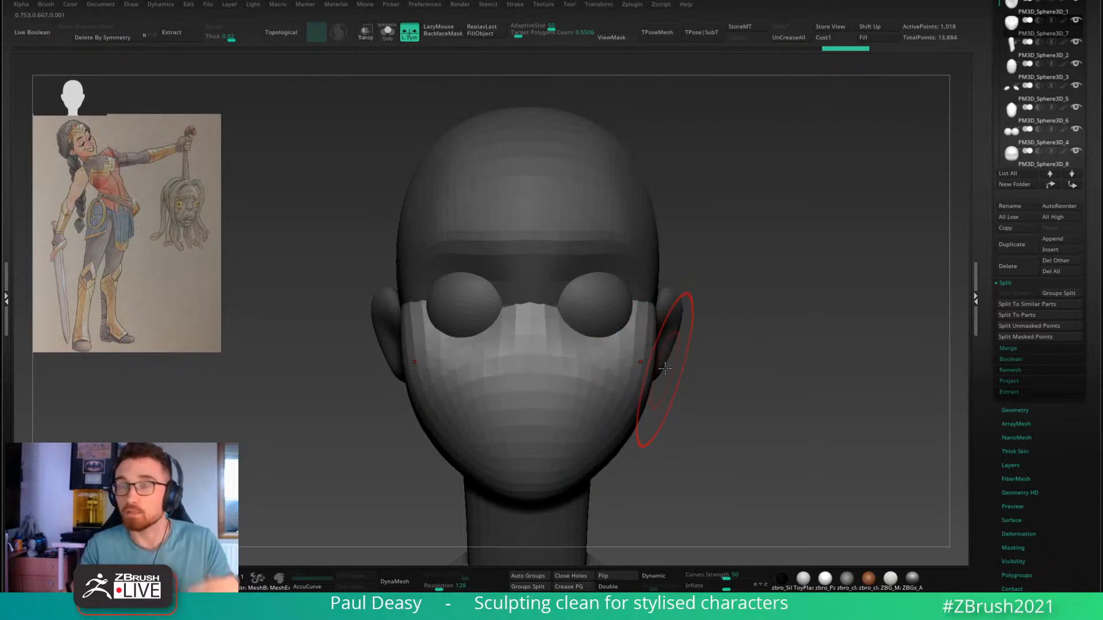
Step: Select the cranium piece and refine the brow edge with a smaller Move brush
right_click(696, 297)
mouse_move(696, 297)
alt+right_down()
mouse_move(701, 274)
mouse_move(743, 291)
alt+right_up()
right_click(701, 273)
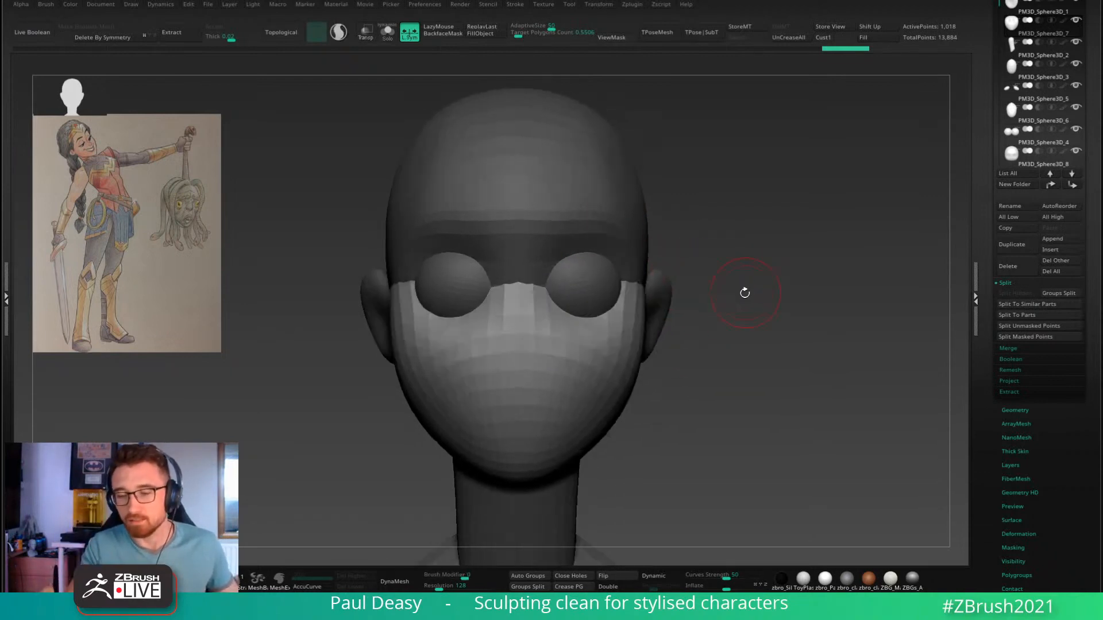
ctrl+right_drag(699, 260, 697, 266)
right_click(698, 265)
alt+click(601, 249)
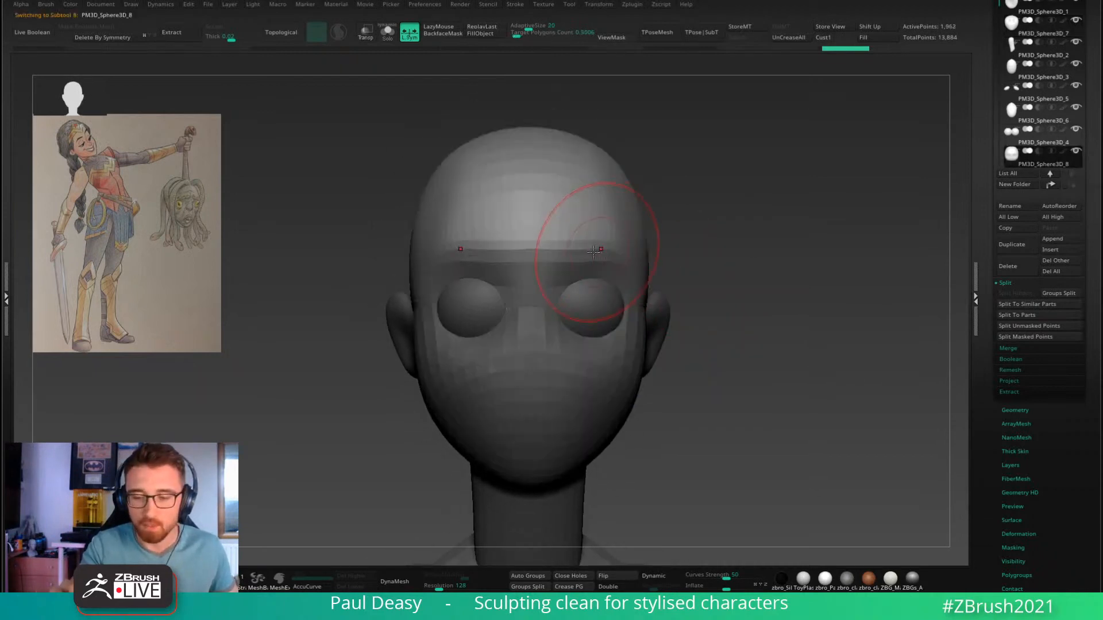
right_click(593, 252)
right_click(570, 247)
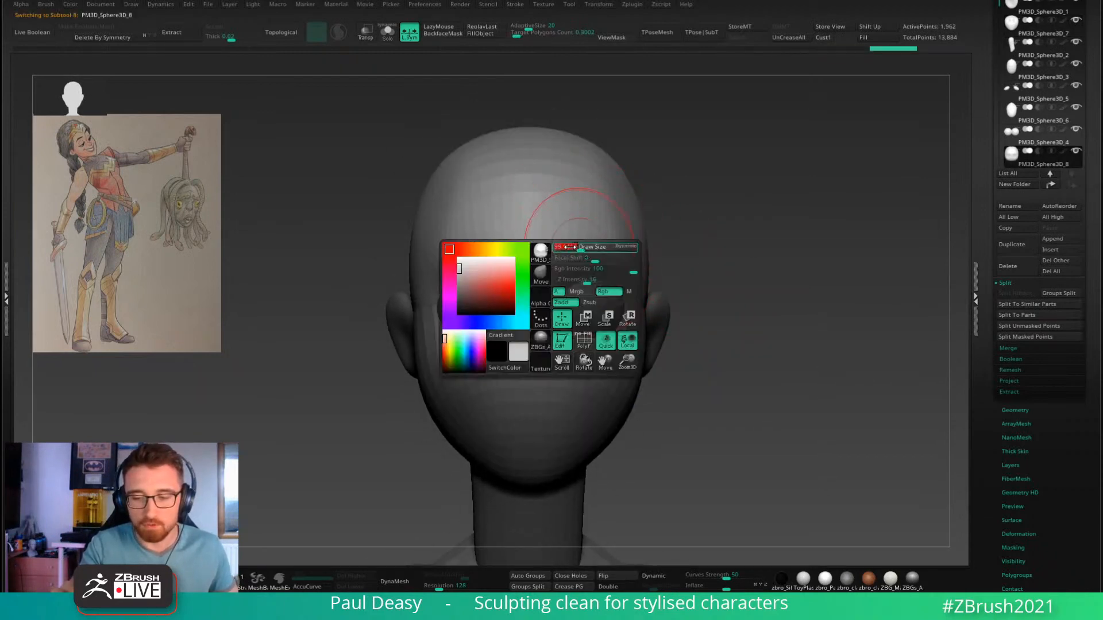
drag(569, 247, 555, 247)
key(space)
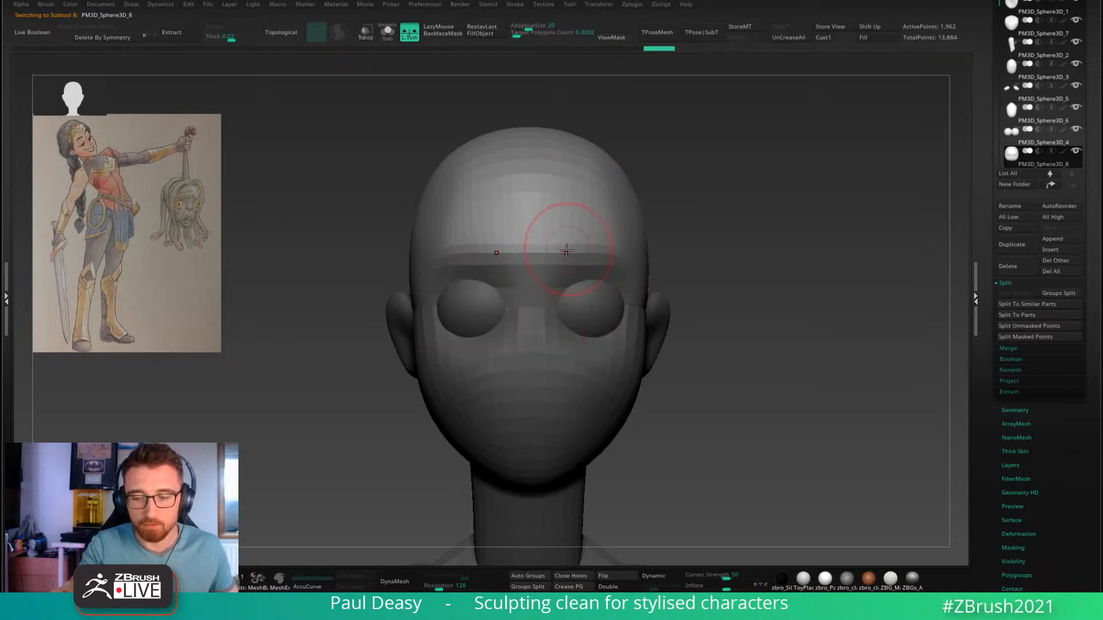
key(space)
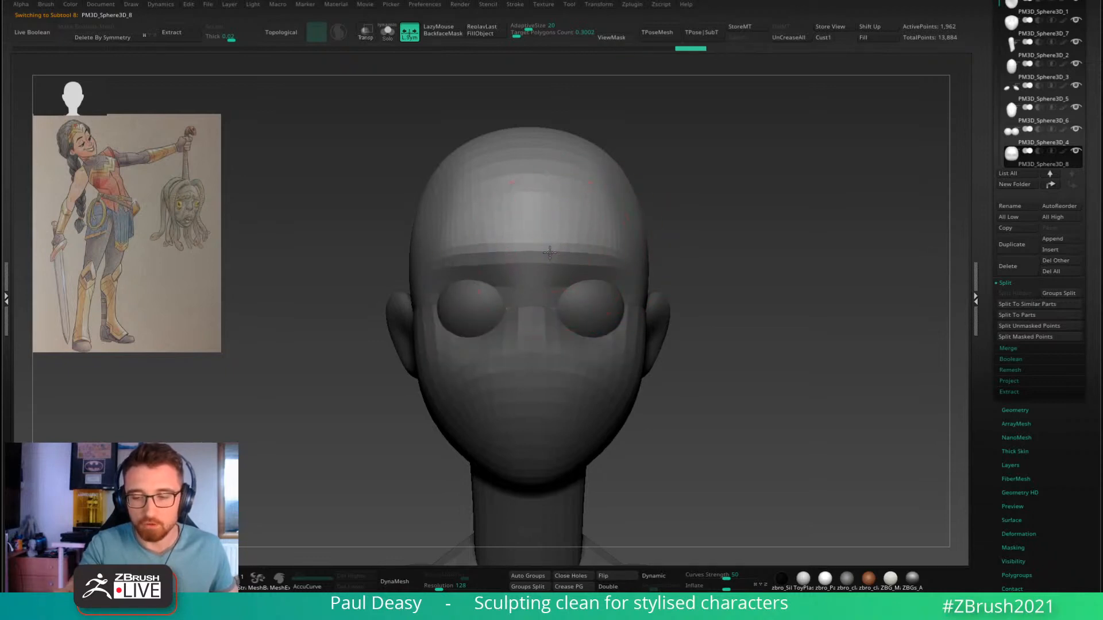
Step: Subdivide the cranium piece twice to smooth its surface
alt+drag(695, 250, 702, 264)
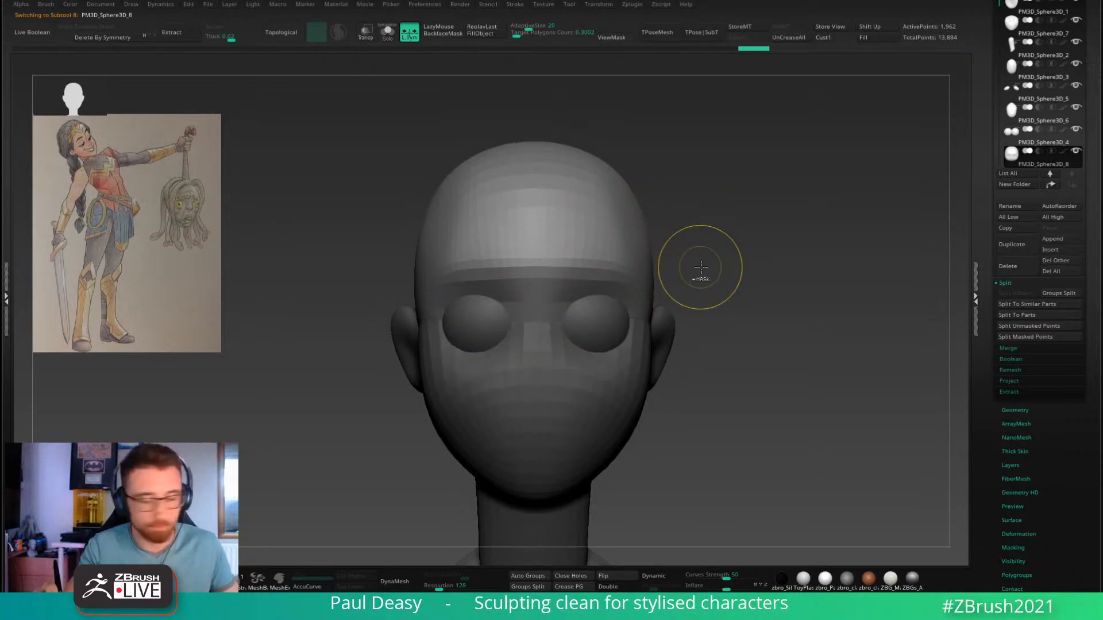
key(ctrl+d)
key(ctrl+d)
Step: Paint a symmetrical eyebrow-shaped mask across the brow ridge with a small mask brush and thicken its inner part
mouse_move(714, 320)
mouse_down()
mouse_move(795, 339)
mouse_move(640, 247)
mouse_move(574, 253)
mouse_move(563, 278)
mouse_move(572, 301)
mouse_move(569, 285)
mouse_move(621, 253)
mouse_move(542, 296)
mouse_move(618, 247)
mouse_move(580, 268)
mouse_up()
key(space)
right_drag(673, 244, 665, 183)
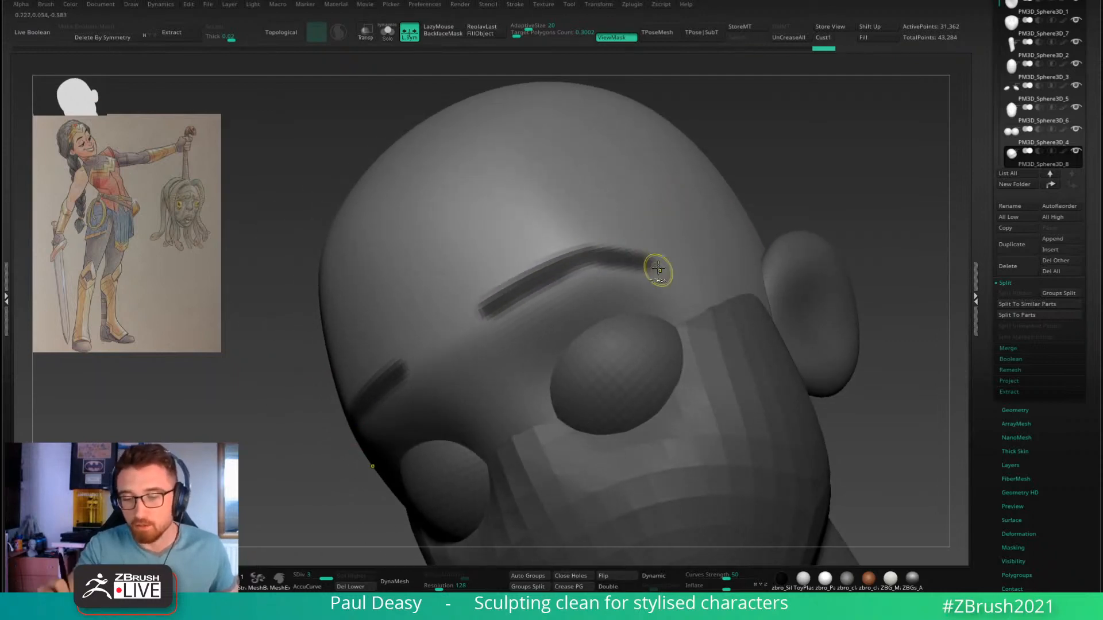
right_drag(643, 265, 609, 253)
mouse_move(599, 257)
mouse_down()
mouse_move(499, 310)
mouse_move(503, 325)
mouse_up()
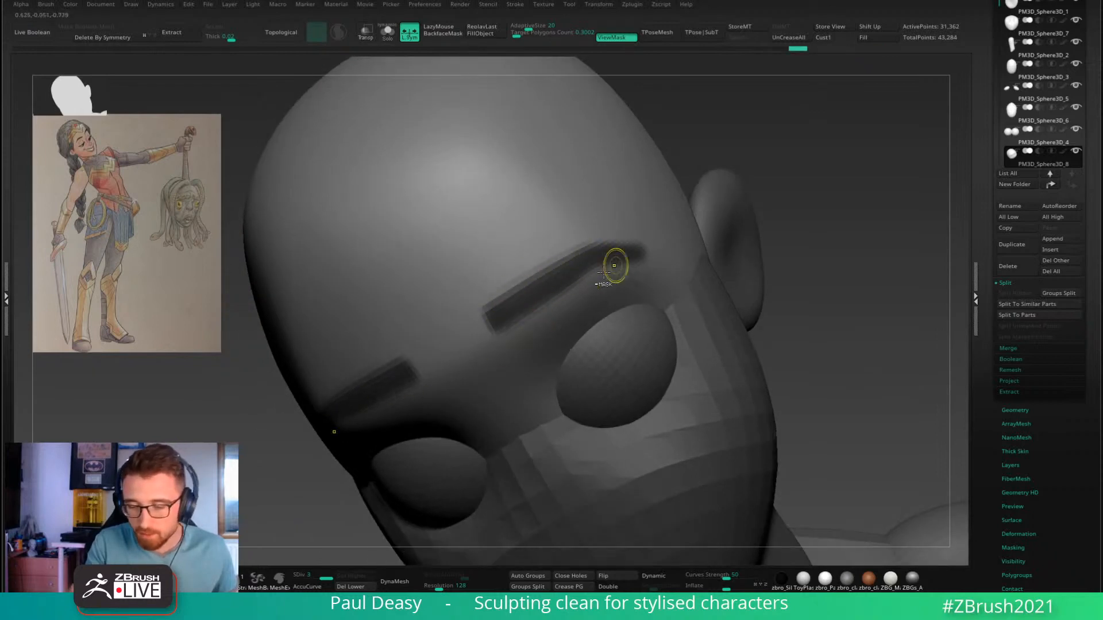
Step: Refine the eyebrow mask's arch and taper its outer end toward the temple
right_drag(597, 278, 578, 295)
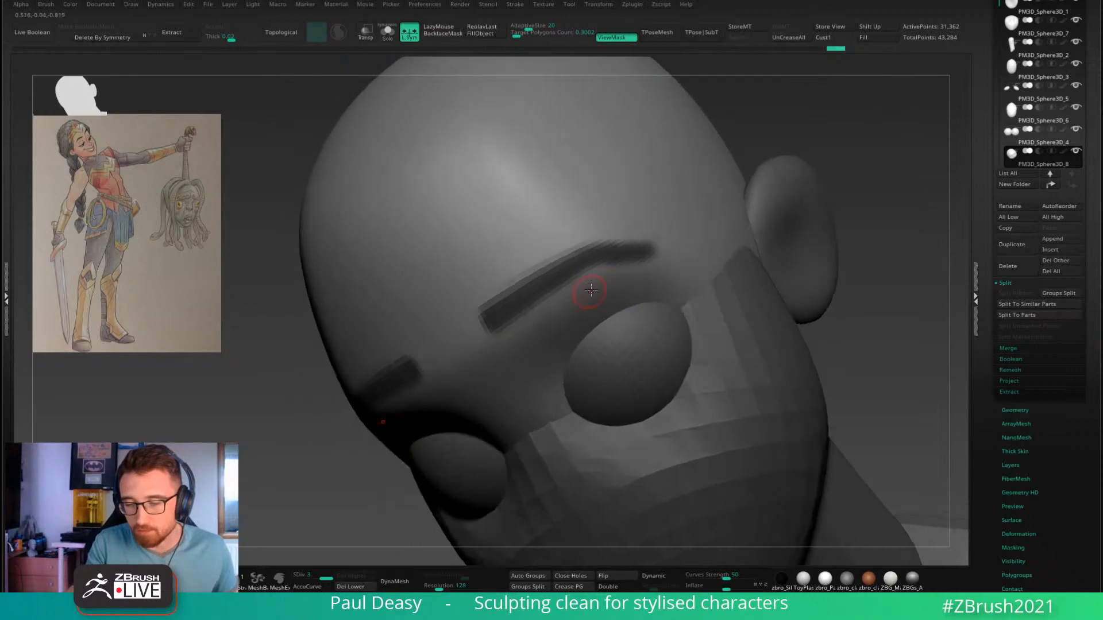
right_drag(643, 258, 637, 238)
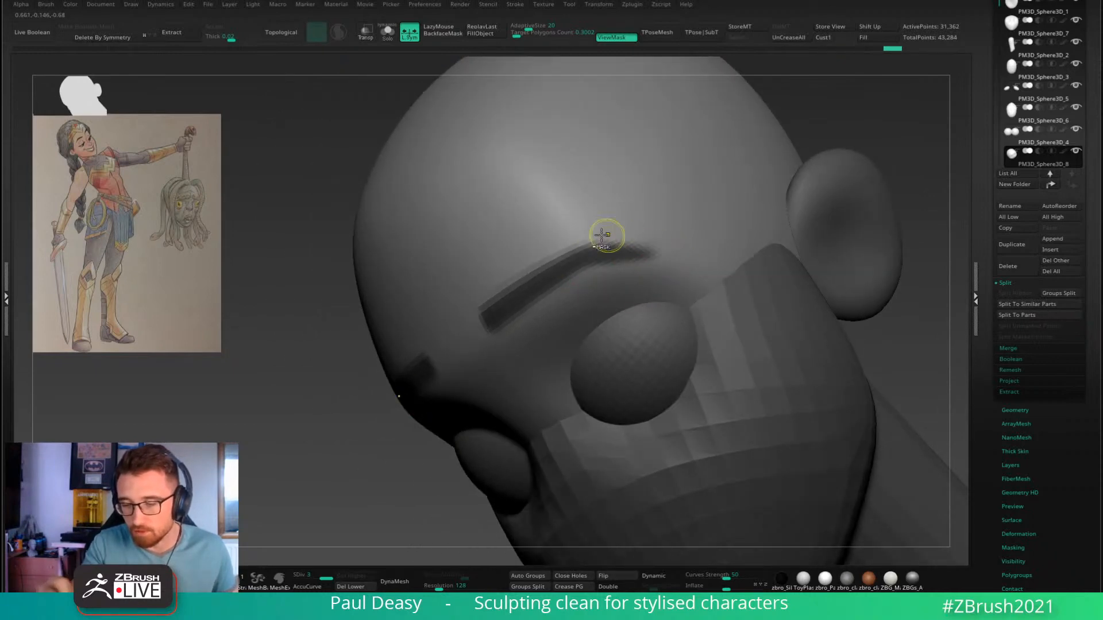
drag(607, 239, 674, 259)
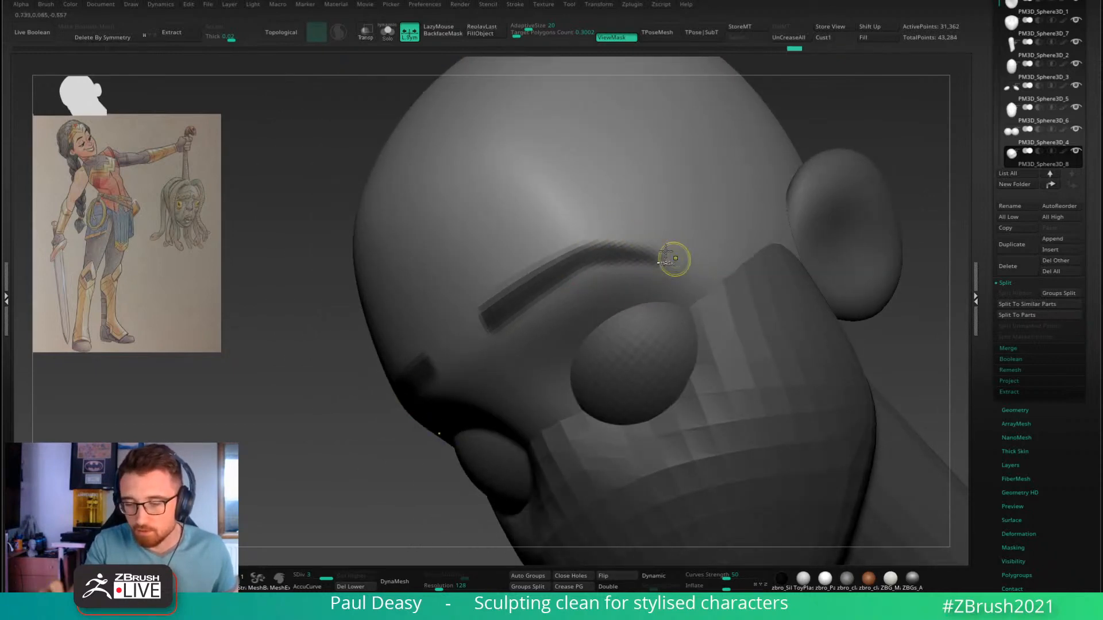
right_drag(658, 282, 610, 270)
drag(611, 270, 658, 270)
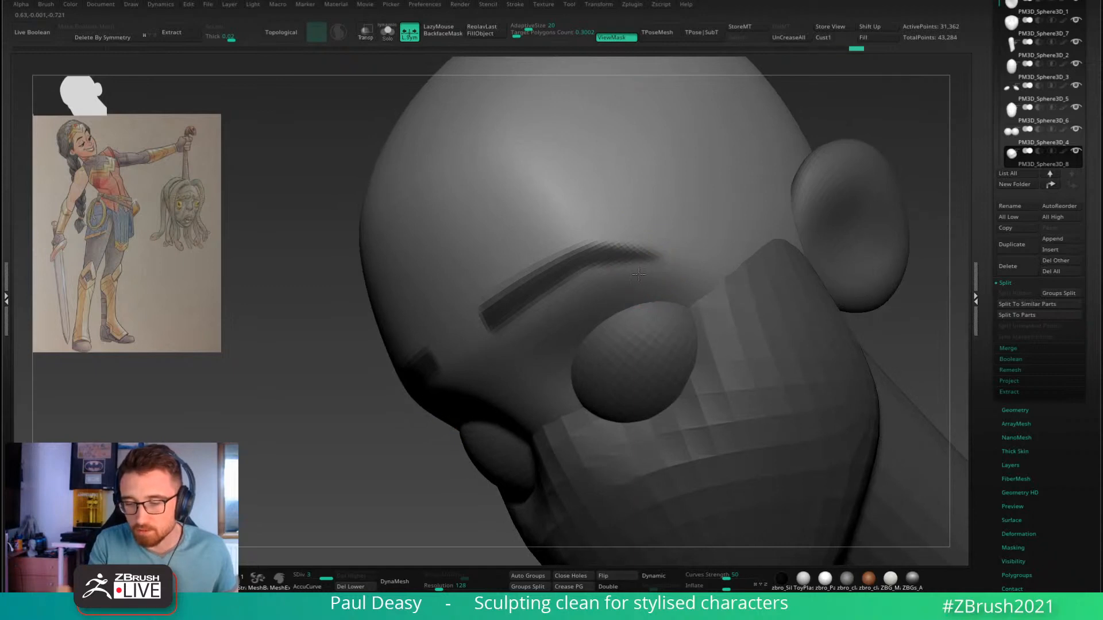
right_drag(657, 271, 600, 255)
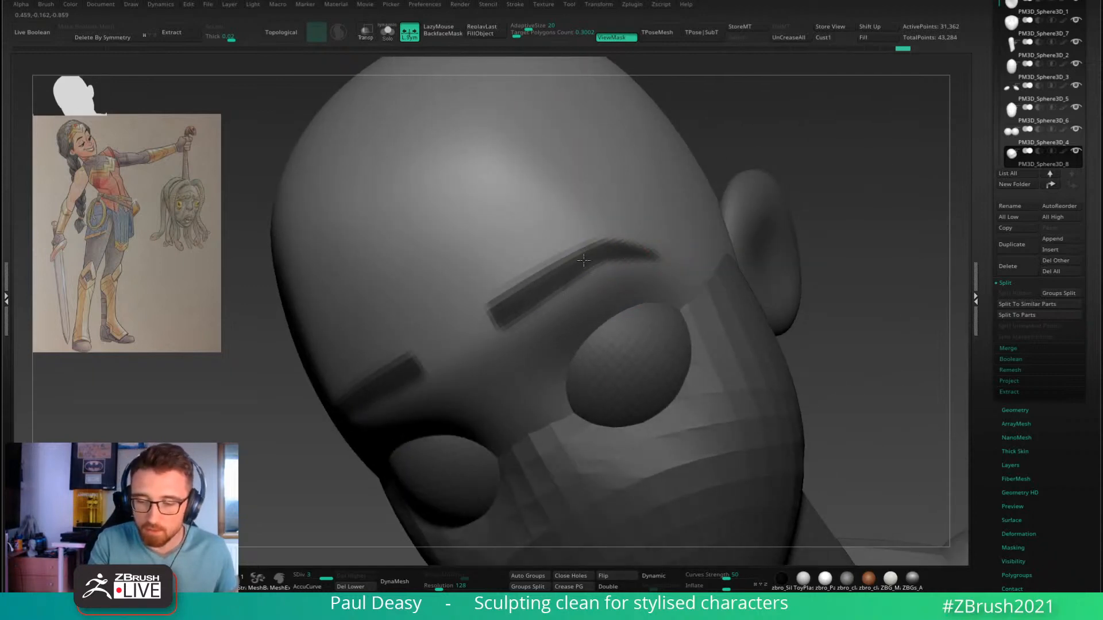
Step: Fill in the inner part of the eyebrow mask and even out its upper edge from the front
ctrl+drag(584, 261, 515, 305)
mouse_move(515, 306)
right_down()
mouse_move(584, 246)
mouse_move(662, 251)
right_up()
key(space)
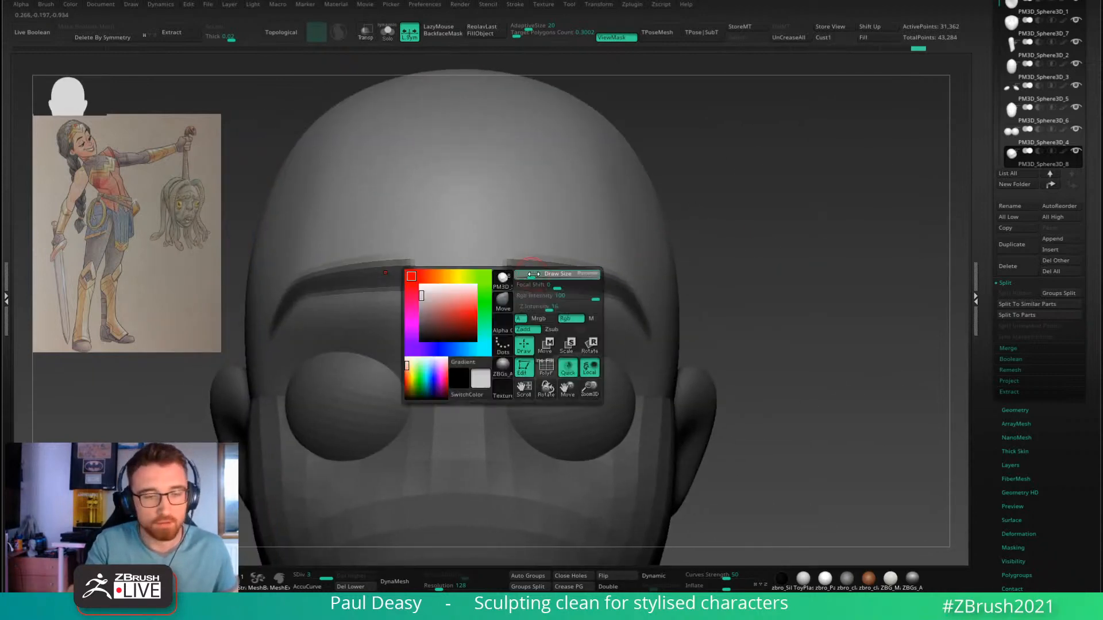
key(ctrl+z)
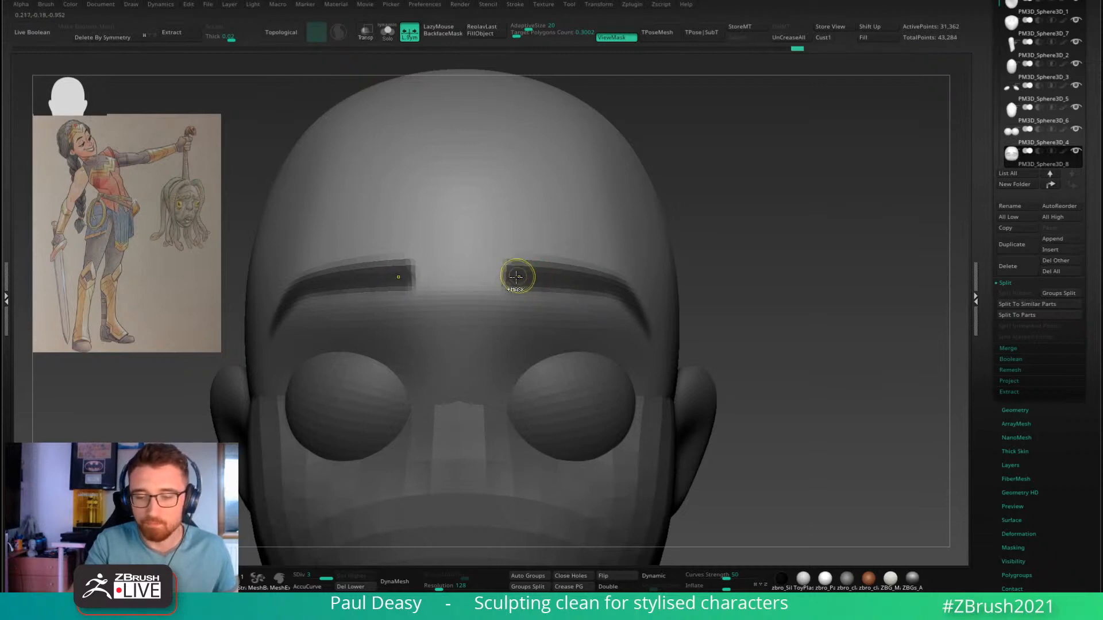
key(space)
ctrl+drag(513, 265, 613, 280)
Step: Clean up the eyebrow mask along its outer arch and lower edge from a three-quarter view
drag(767, 290, 701, 285)
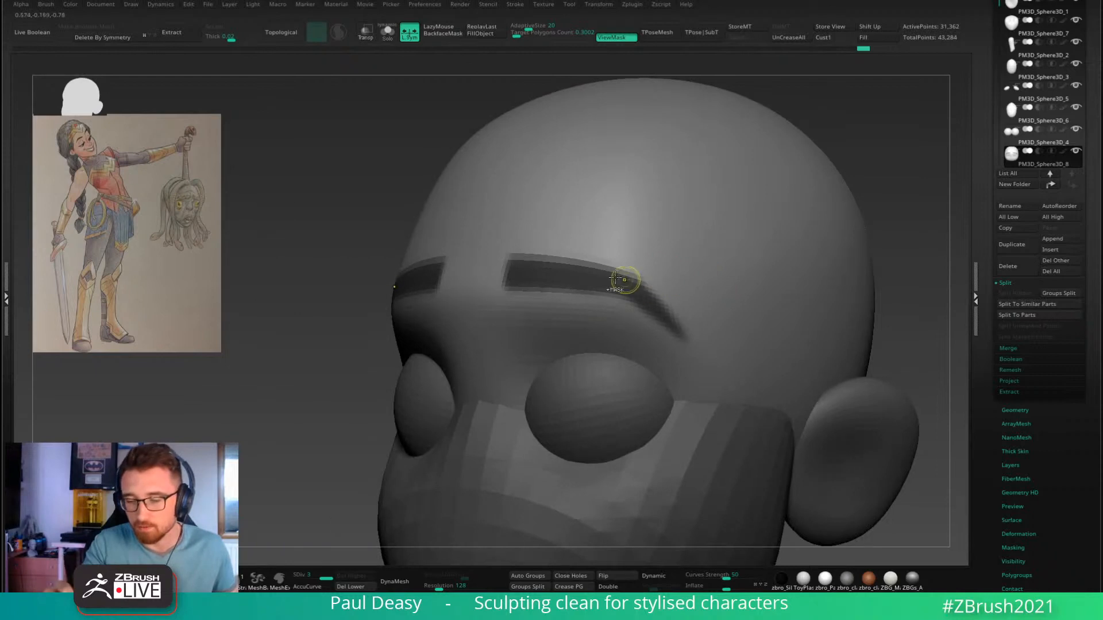
ctrl+drag(624, 282, 651, 298)
drag(902, 310, 922, 310)
mouse_move(590, 308)
ctrl+mouse_down()
mouse_move(535, 301)
mouse_move(614, 315)
ctrl+mouse_up()
Step: Extract the masked eyebrow areas into raised eyebrow geometry
mouse_move(786, 254)
shift+mouse_down()
mouse_move(819, 253)
mouse_move(741, 247)
shift+mouse_up()
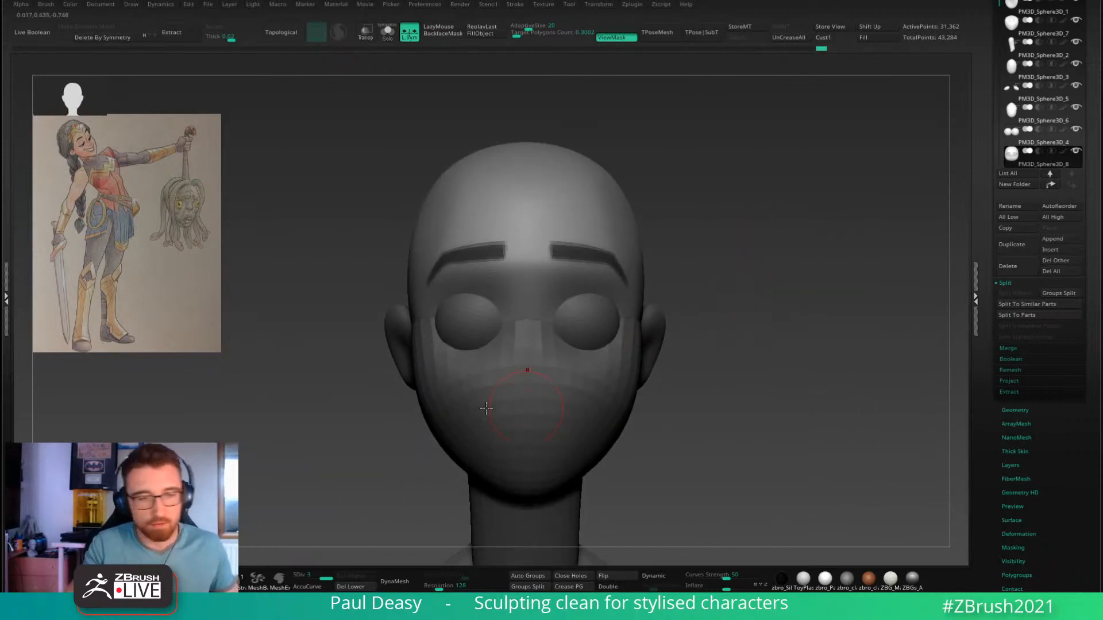
click(176, 34)
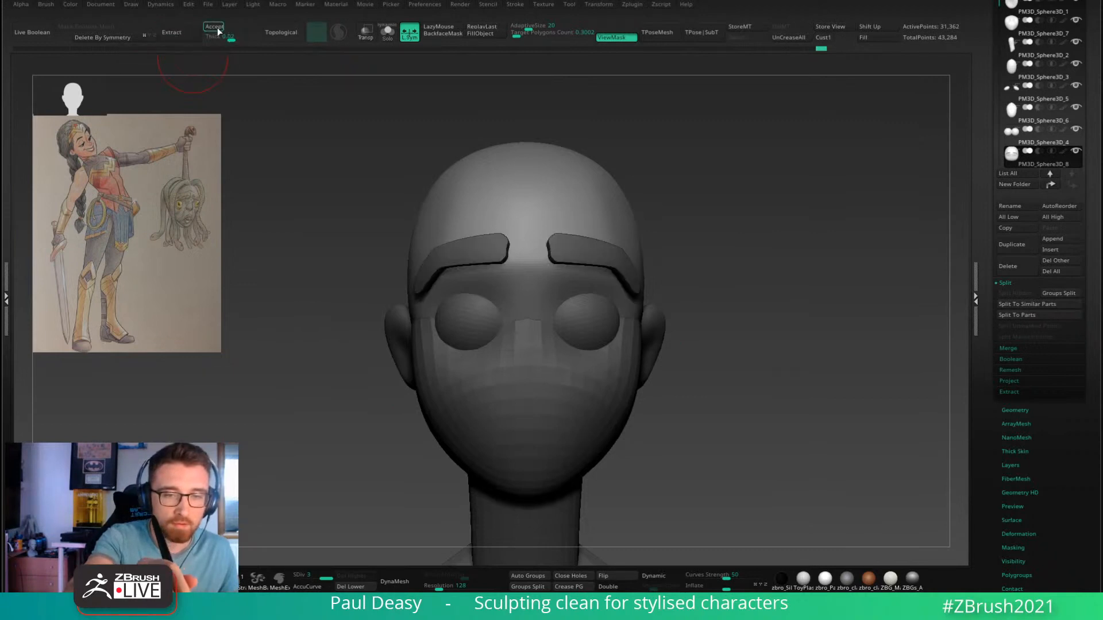
Step: Accept the raised eyebrow extraction, isolate it to inspect its thickness, and delete that subtool
click(215, 27)
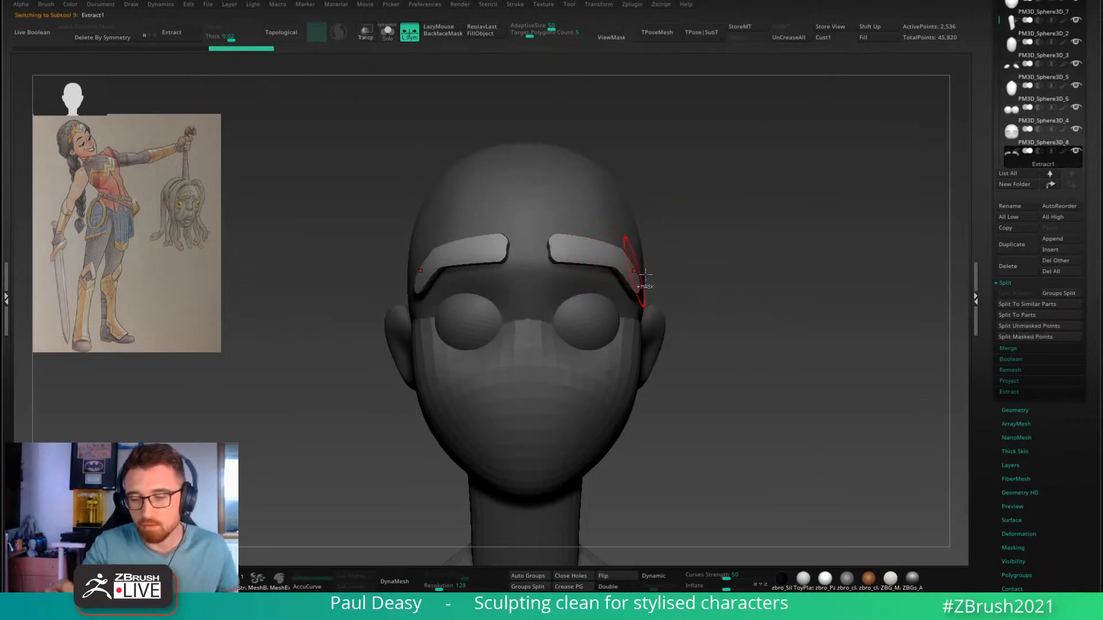
key(ctrl+shift+s)
drag(666, 274, 717, 354)
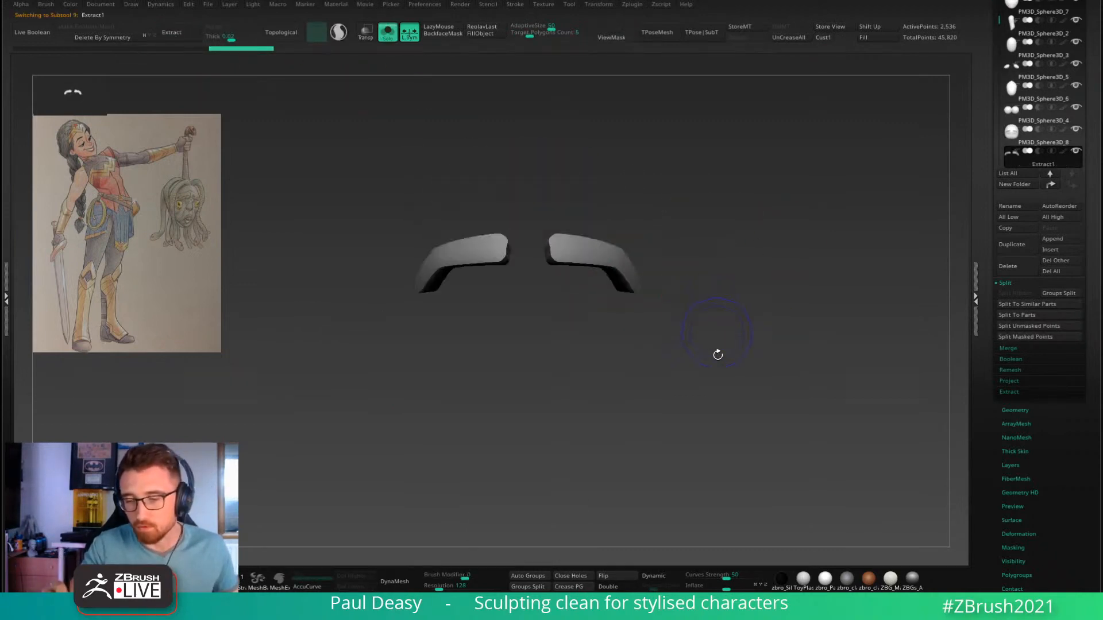
click(1020, 268)
click(906, 292)
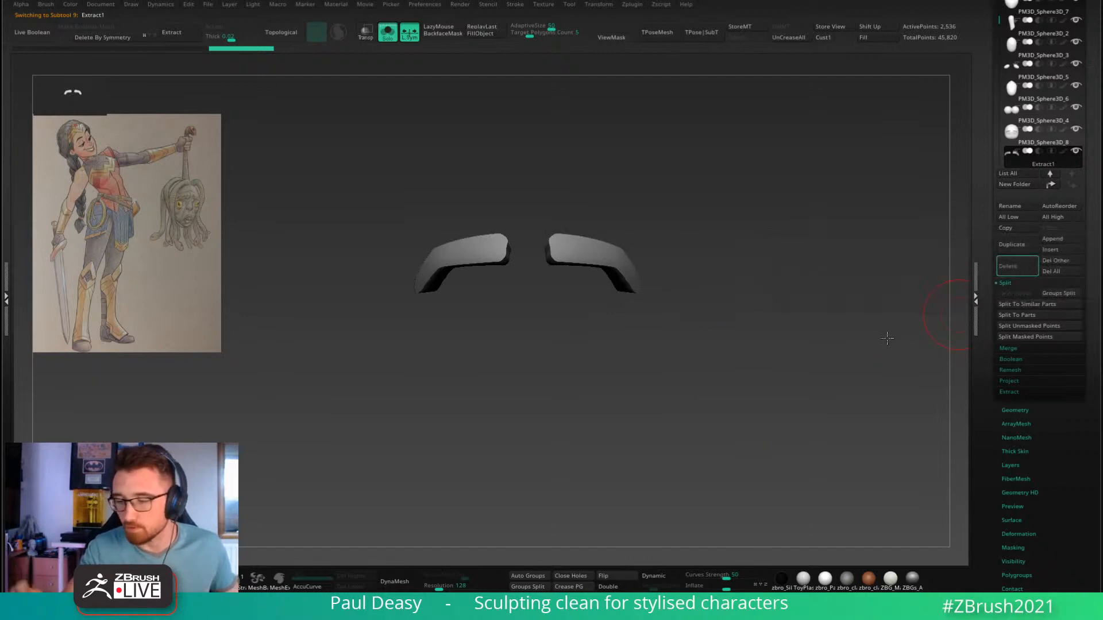
key(ctrl+shift+s)
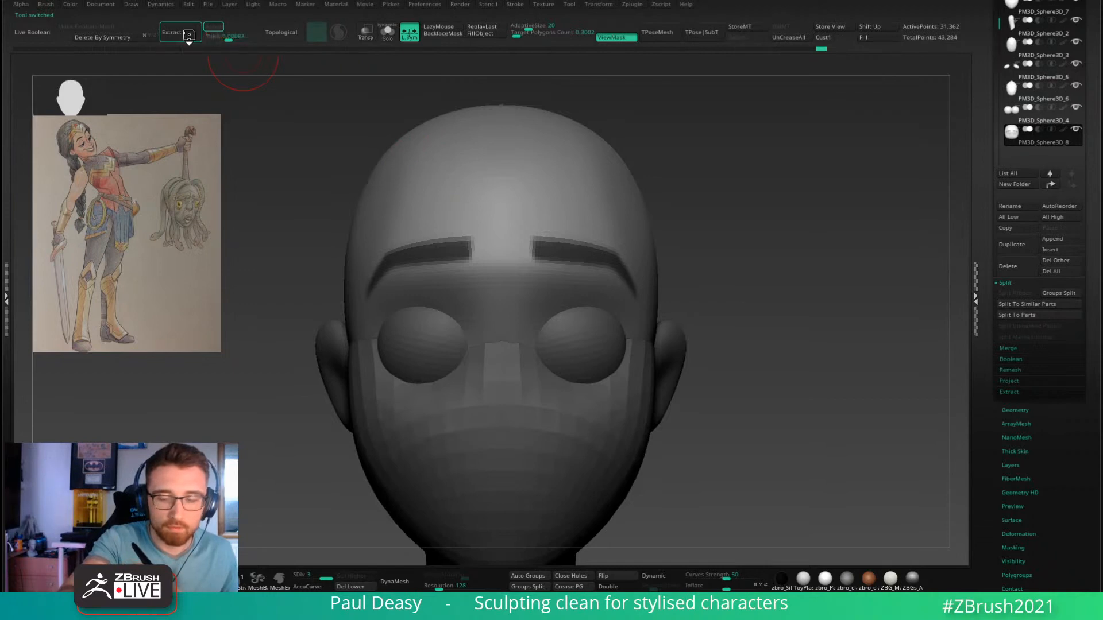
Step: Accept the new, thinner eyebrow extraction, strip it down to a single surface layer, and flip its normals
click(213, 26)
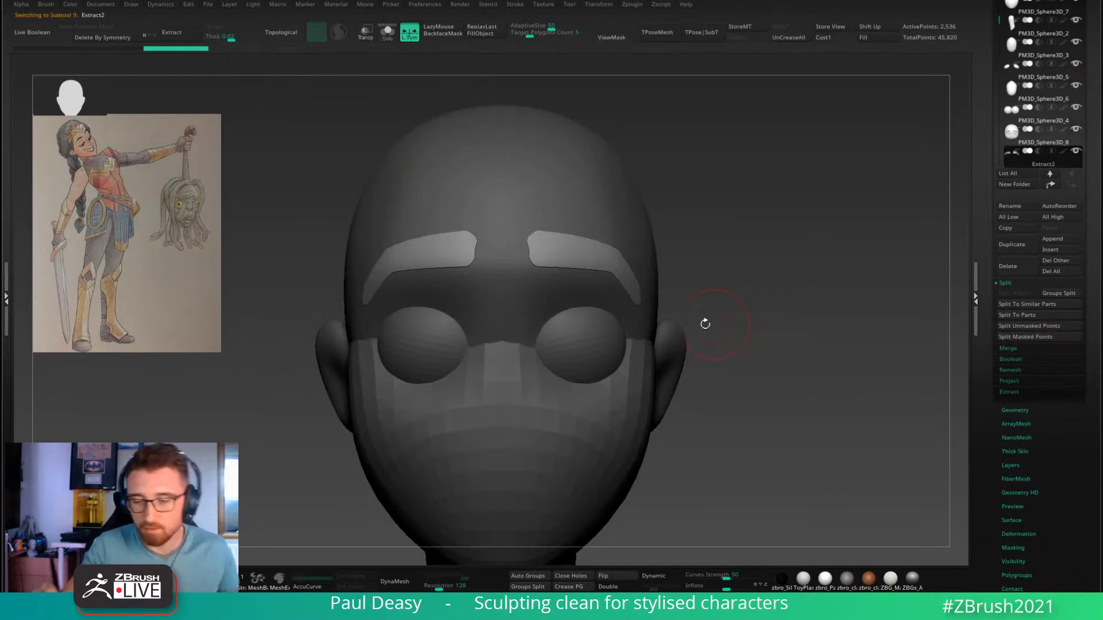
key(ctrl+shift+s)
drag(635, 226, 719, 286)
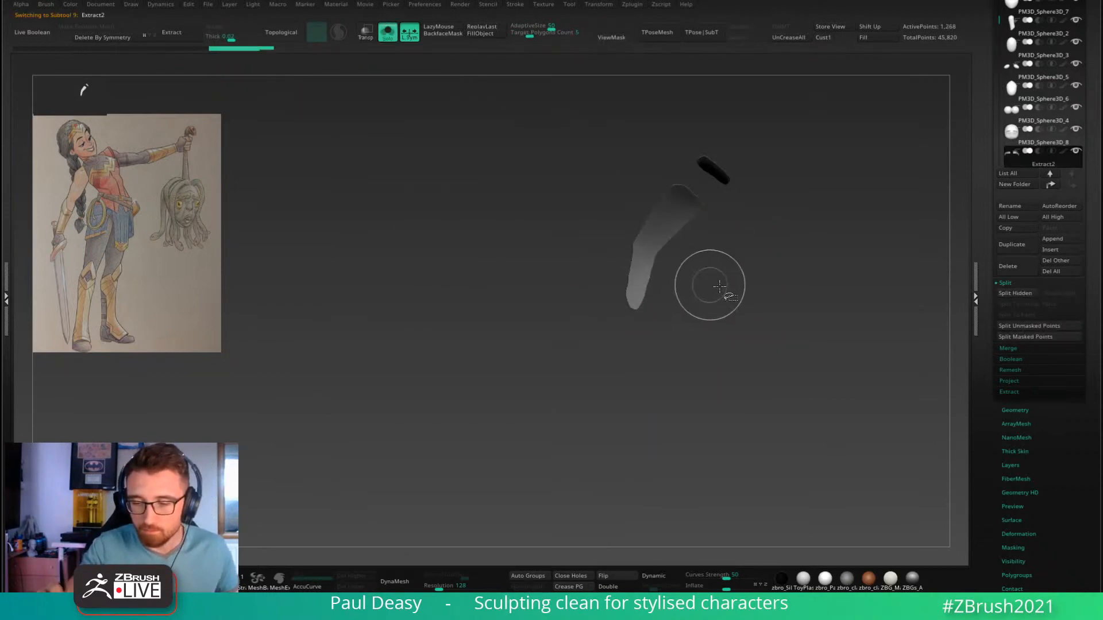
key(ctrl+shift+d)
drag(832, 215, 657, 525)
click(624, 579)
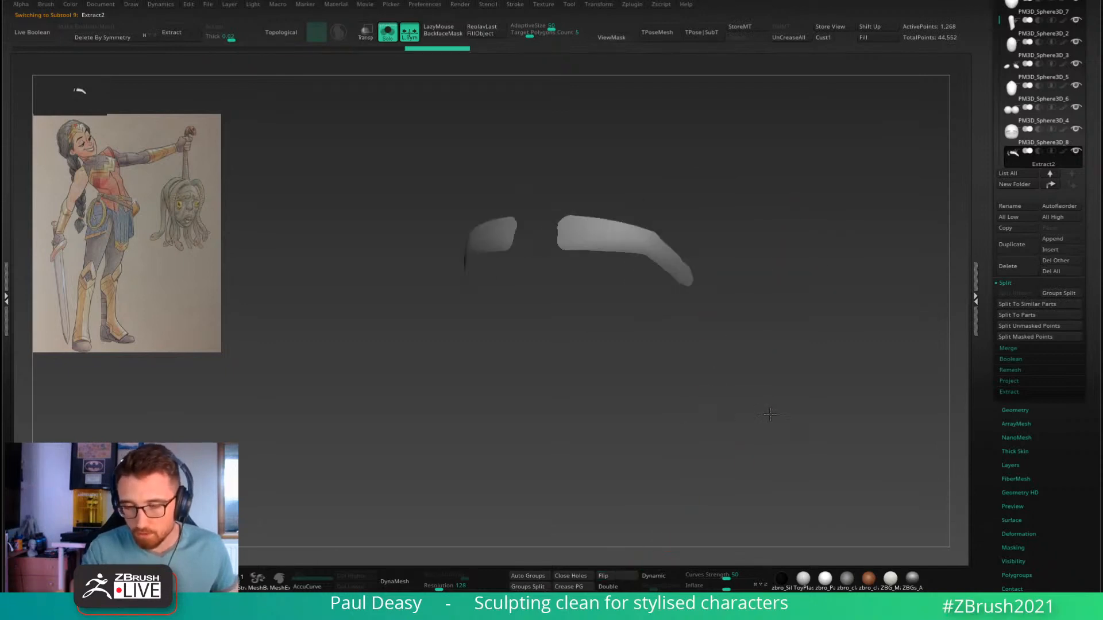
Step: Inflate the single-layer eyebrow surfaces slightly so they sit just above the forehead
shift+drag(739, 392, 736, 366)
alt+drag(667, 228, 773, 249)
key(shift+s)
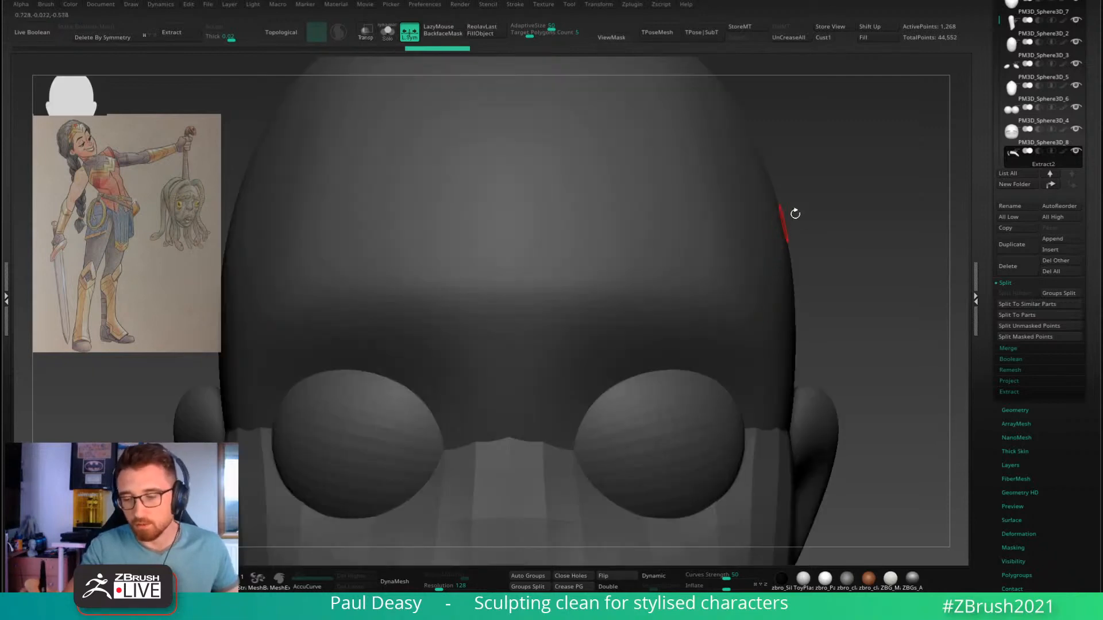
alt+drag(793, 214, 802, 244)
drag(727, 587, 733, 586)
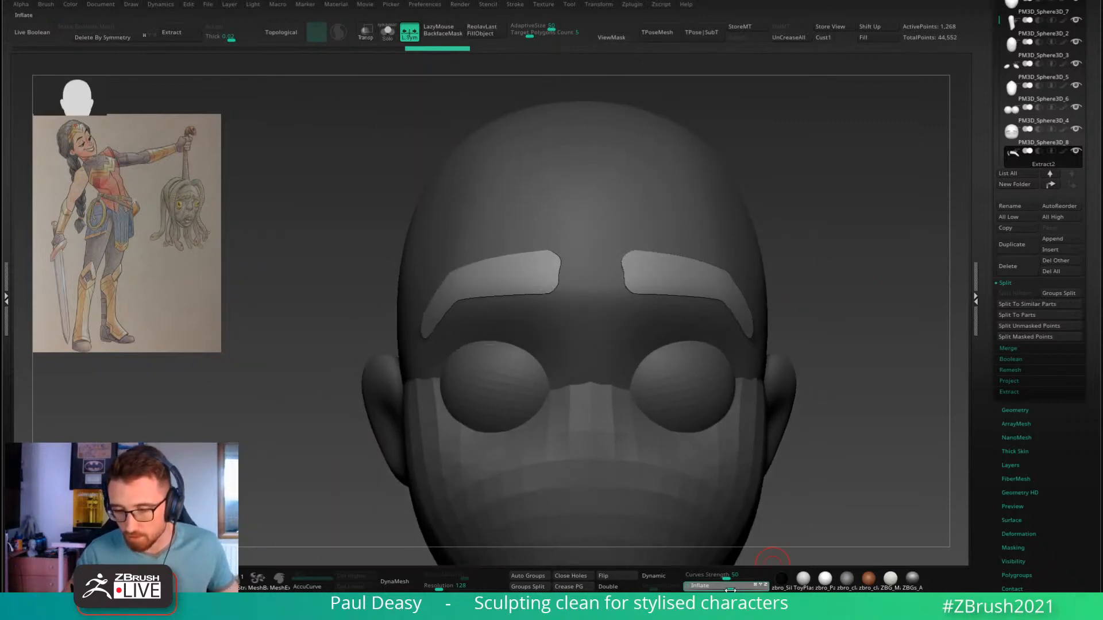
alt+drag(810, 346, 757, 316)
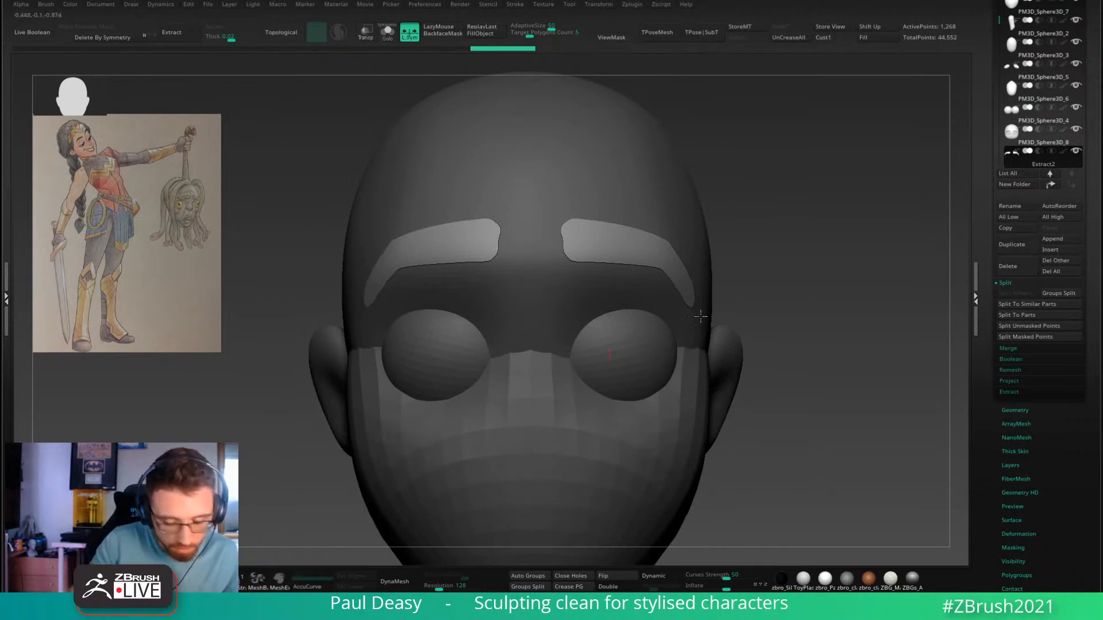
Step: Try a slanted slice across the inner end of one eyebrow with polygroups displayed, and undo it
alt+drag(847, 224, 772, 270)
alt+click(502, 251)
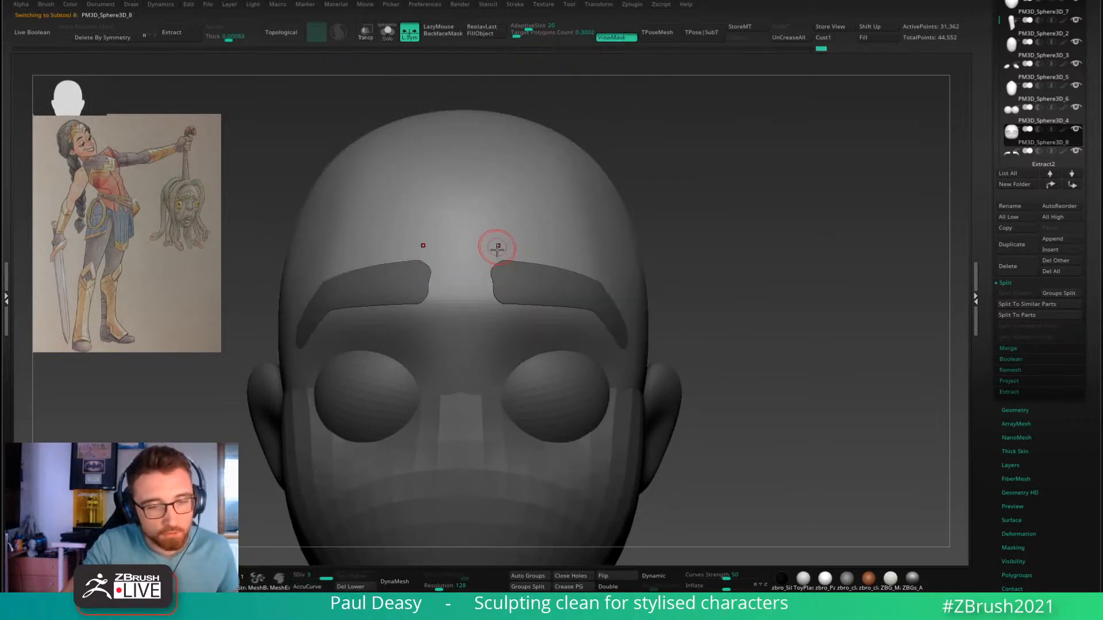
ctrl+shift+drag(490, 313, 527, 190)
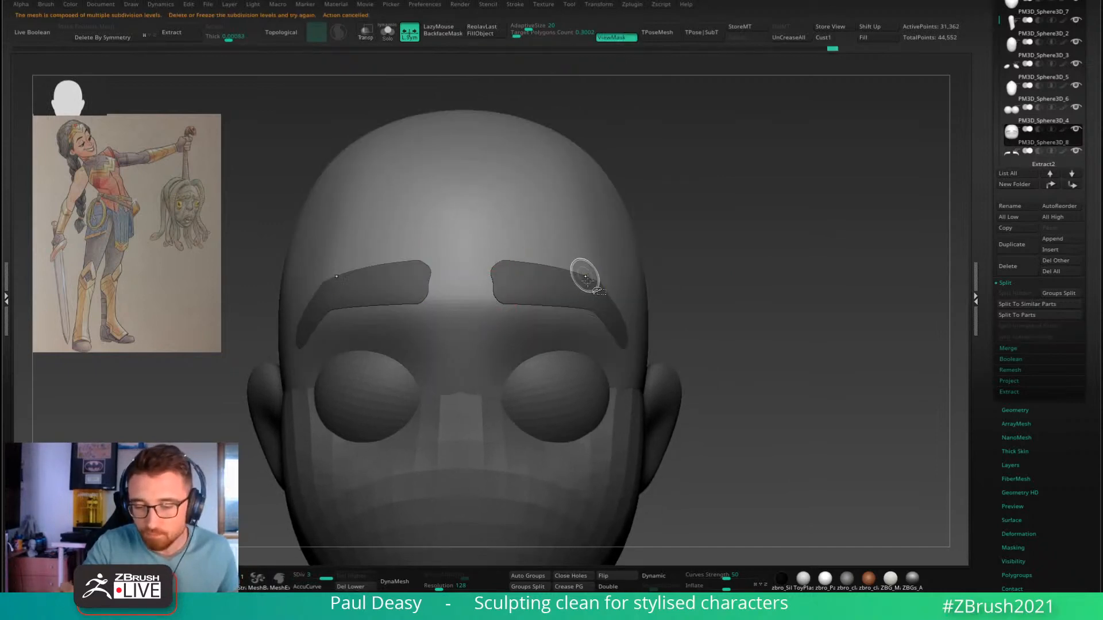
alt+right_drag(582, 275, 560, 280)
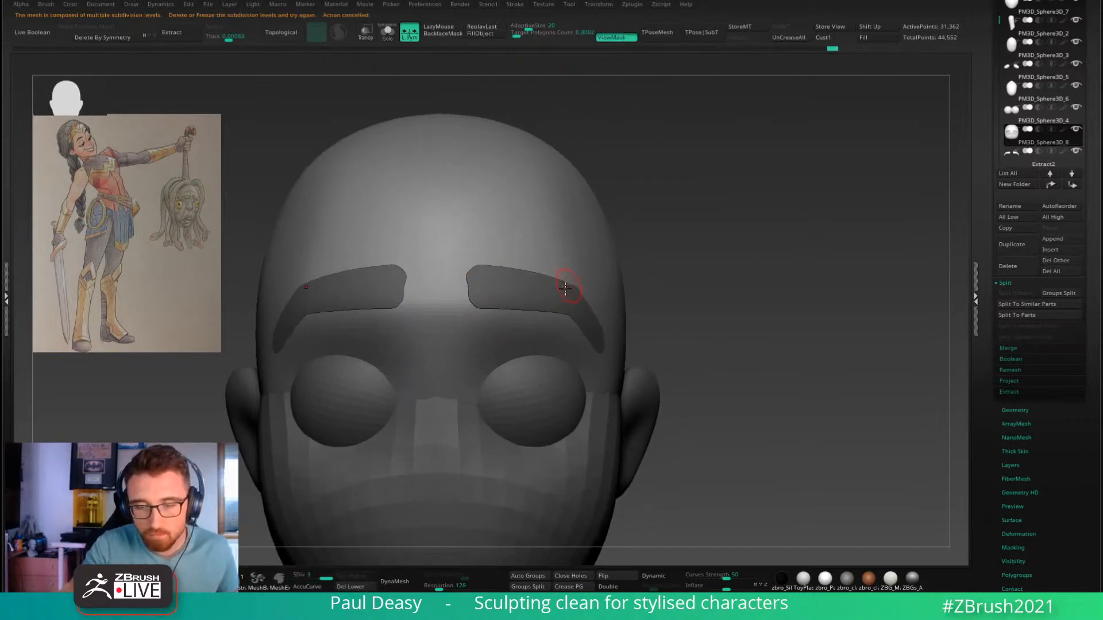
alt+click(526, 286)
ctrl+shift+drag(463, 325, 540, 178)
key(shift+f)
ctrl+right_drag(525, 284, 494, 316)
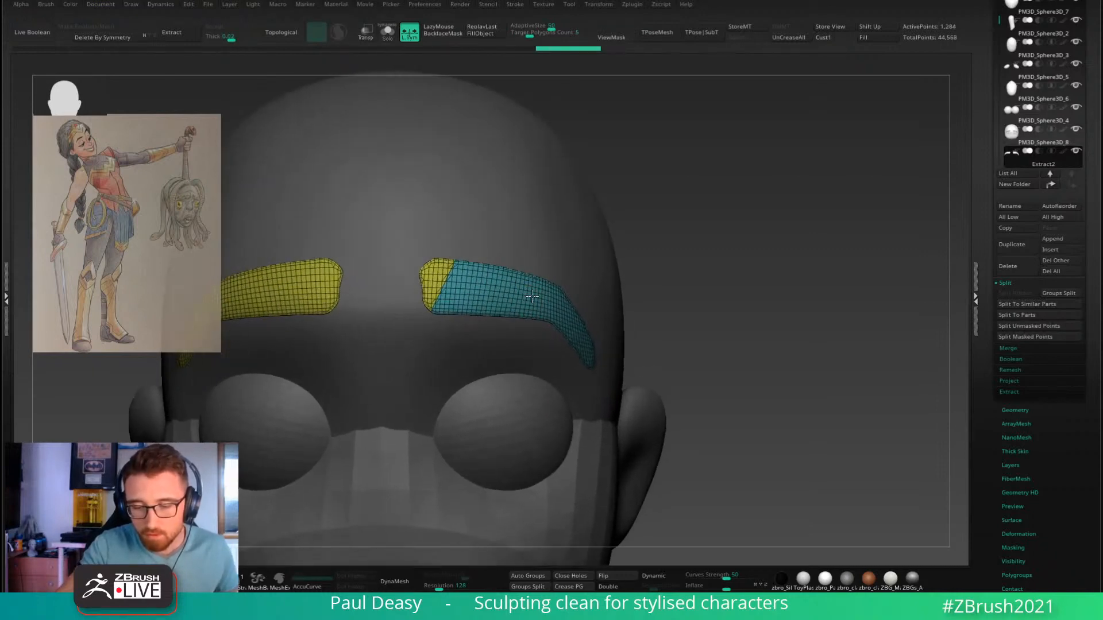
key(ctrl+z)
Step: Slice one eyebrow into polygroups along its inner end, upper edge, outer arch and lower edge to define a clean outline
ctrl+shift+drag(431, 323, 463, 221)
alt+right_drag(474, 271, 437, 269)
ctrl+shift+drag(370, 246, 582, 292)
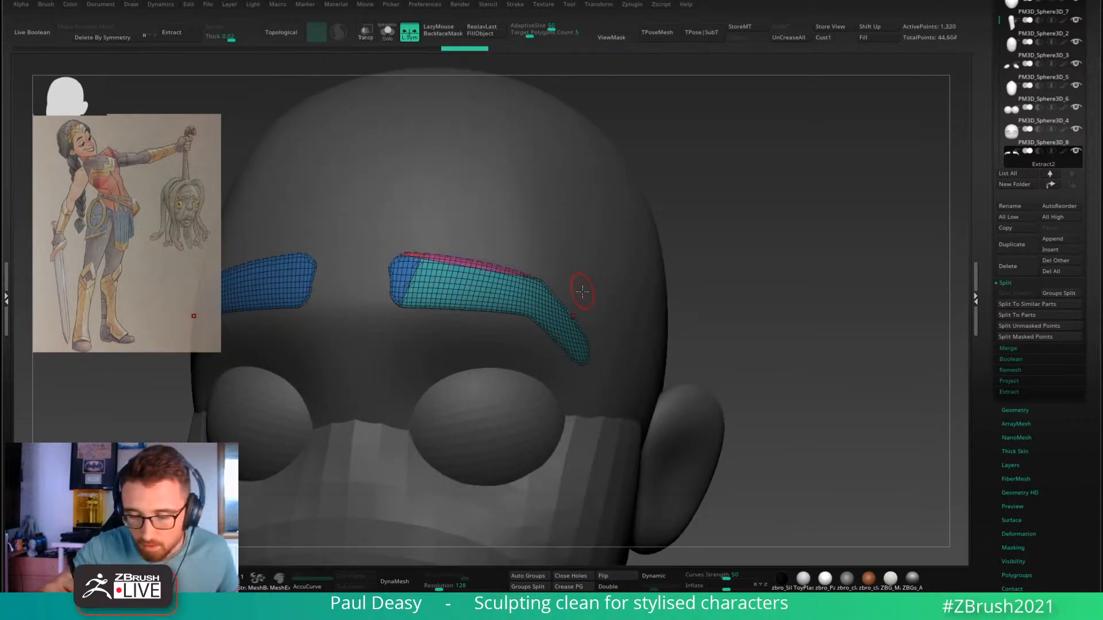
ctrl+shift+drag(622, 369, 592, 345)
ctrl+shift+drag(566, 311, 628, 424)
right_drag(538, 307, 548, 305)
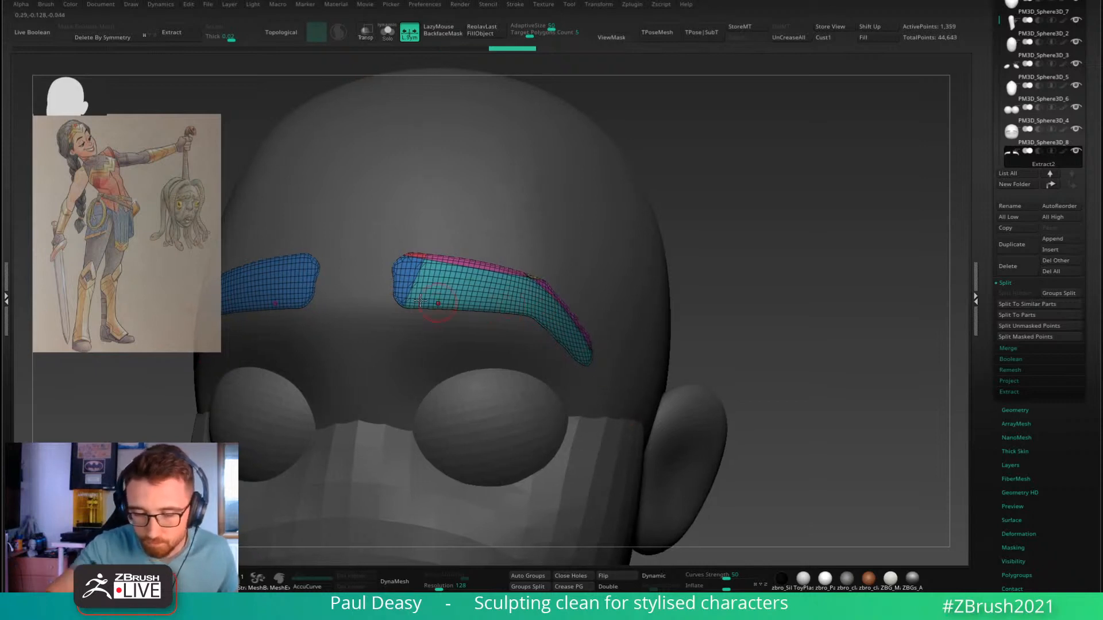
ctrl+shift+drag(368, 295, 616, 314)
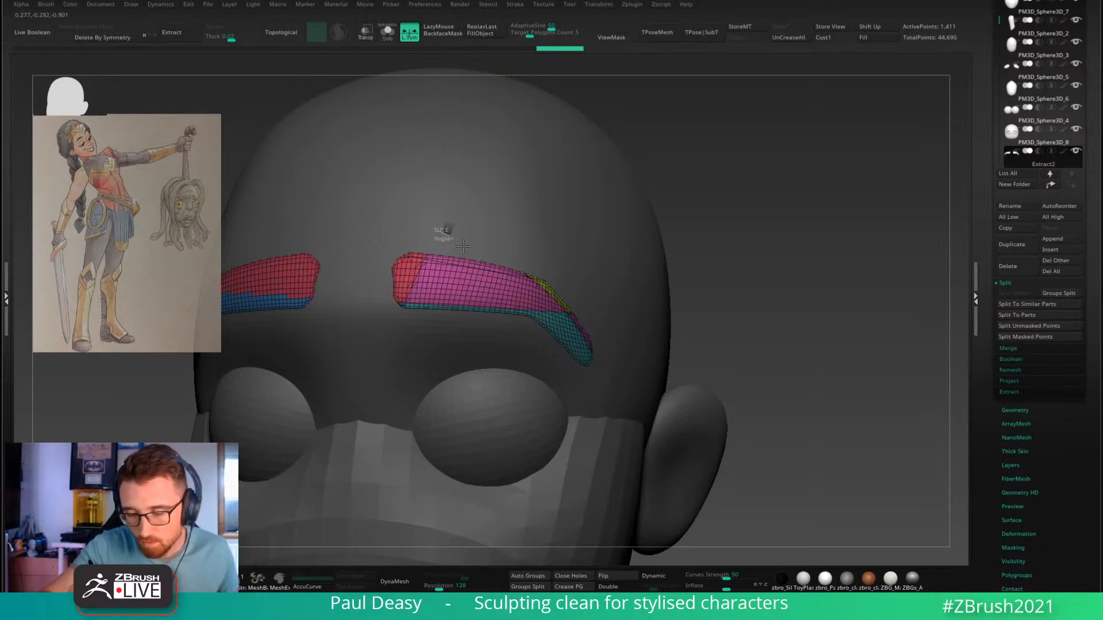
ctrl+shift+drag(463, 246, 633, 432)
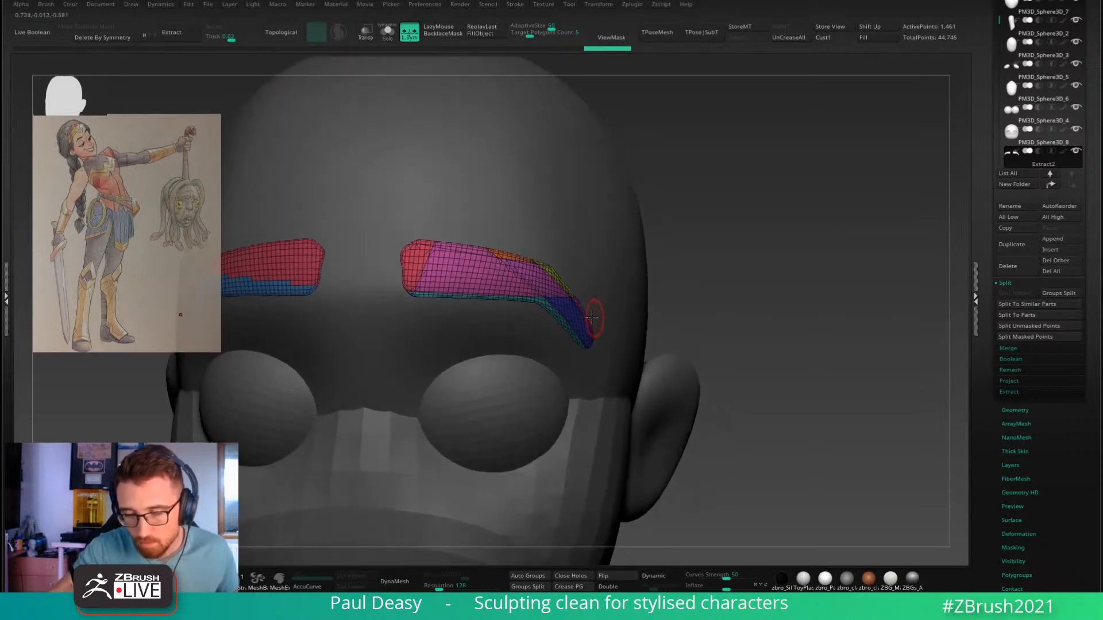
Step: Keep only the sliced eyebrow's central and tail polygroups and delete the surrounding trim and the opposite eyebrow
ctrl+shift+click(500, 275)
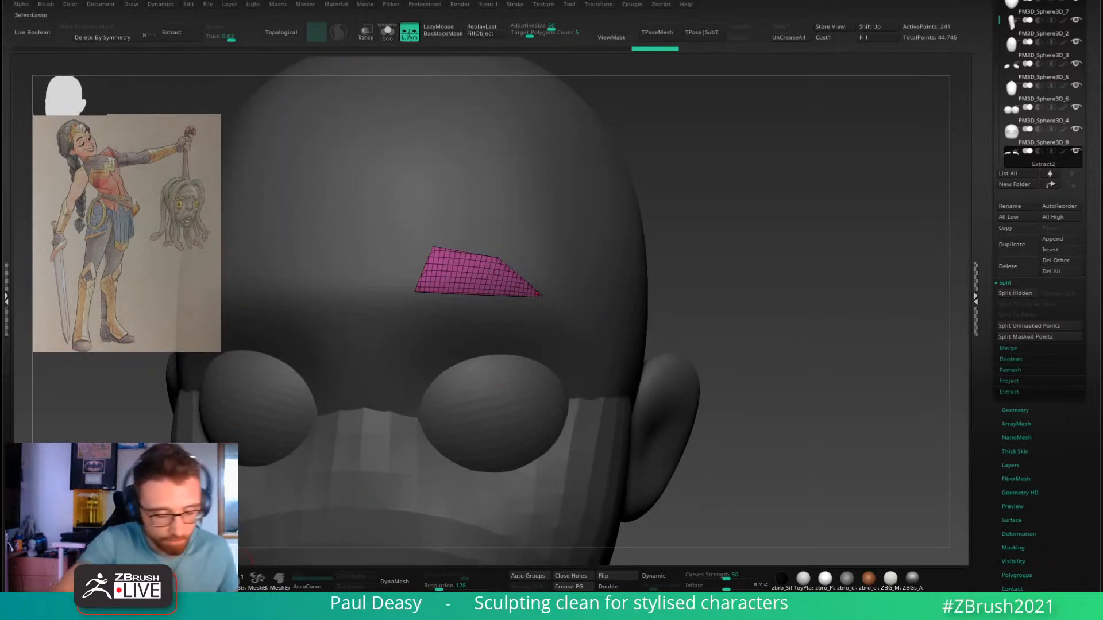
ctrl+shift+drag(661, 253, 733, 353)
ctrl+shift+click(549, 288)
ctrl+shift+click(576, 312)
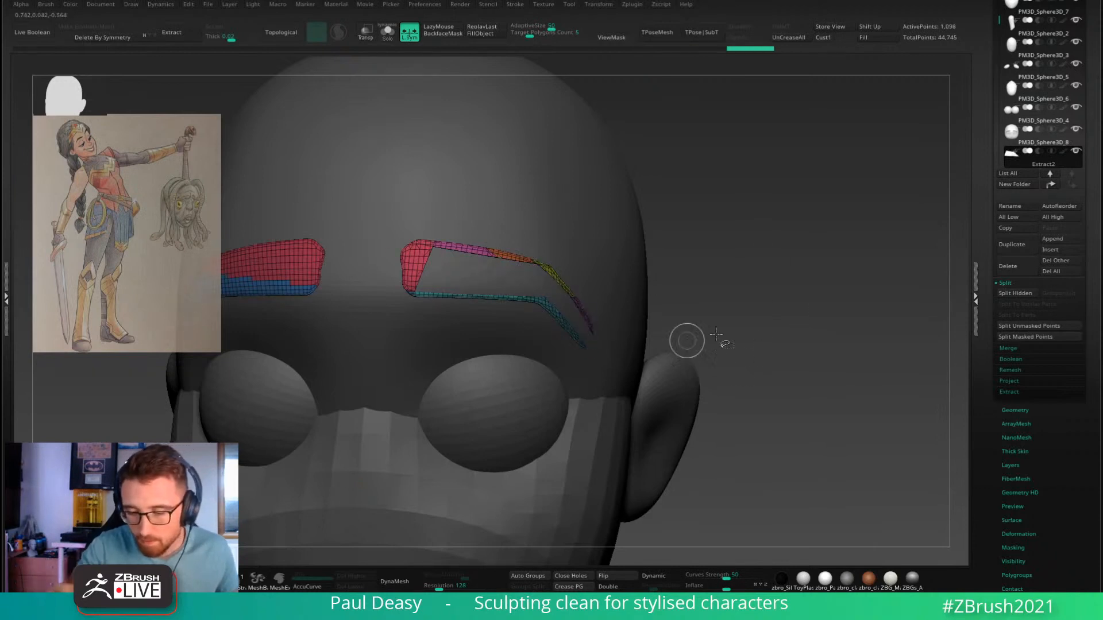
ctrl+shift+drag(765, 290, 807, 326)
key(Delete)
key(Delete)
Step: Turn off local symmetry and mirror the trimmed eyebrow to the other side of the head
key(ctrl+shift+m)
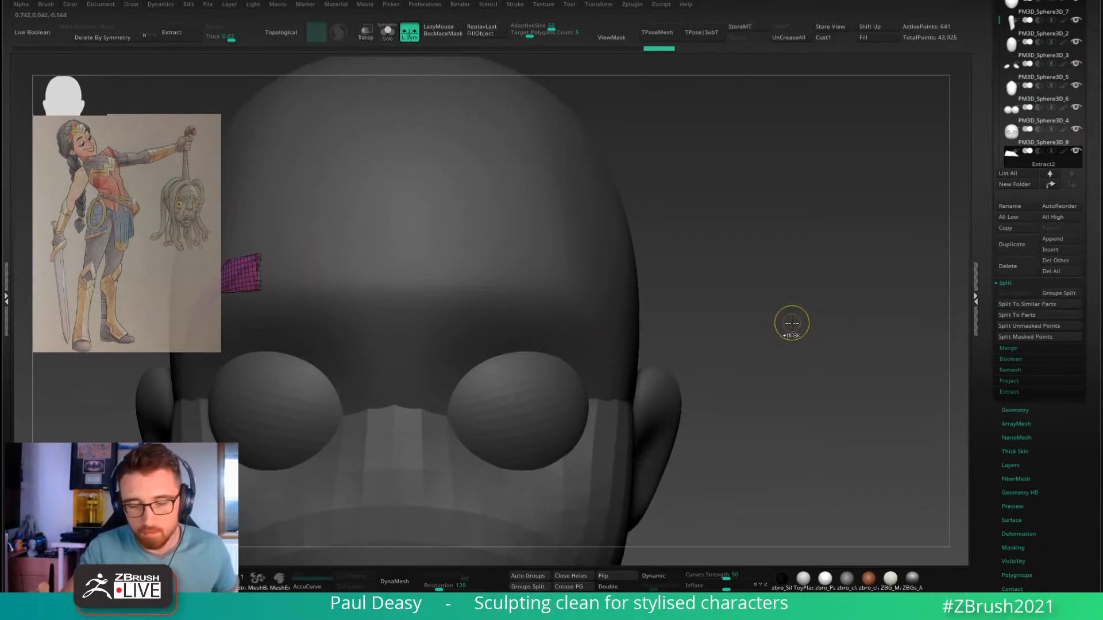
click(410, 32)
key(ctrl+shift+m)
alt+drag(682, 177, 698, 192)
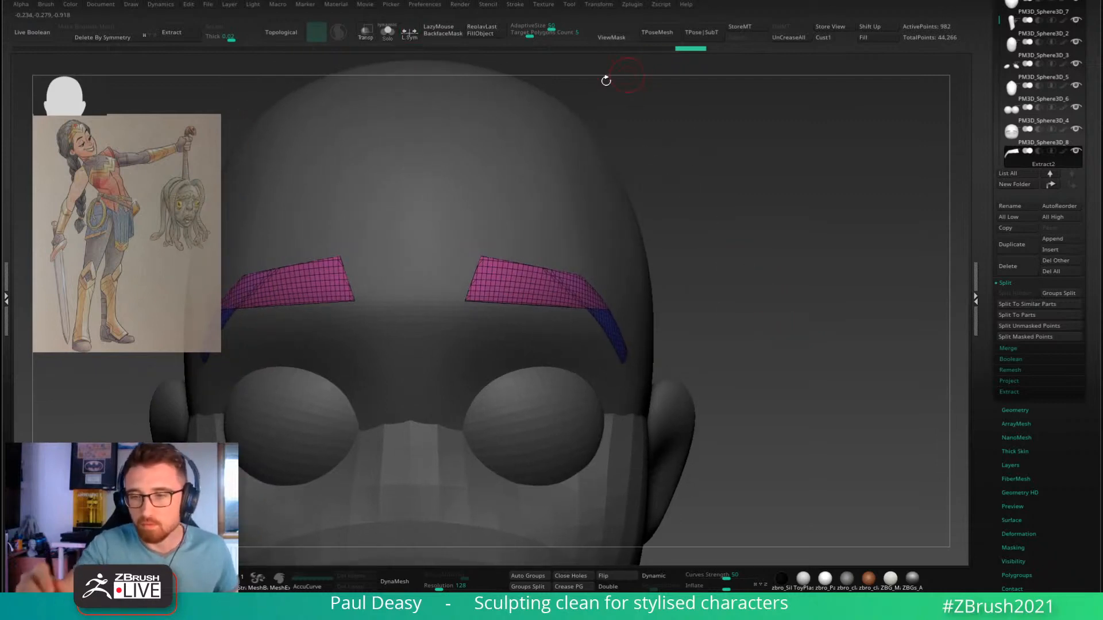
Step: Remesh both eyebrows with an adaptive size of 13 and inspect the topology from a three-quarter view
alt+drag(606, 80, 623, 83)
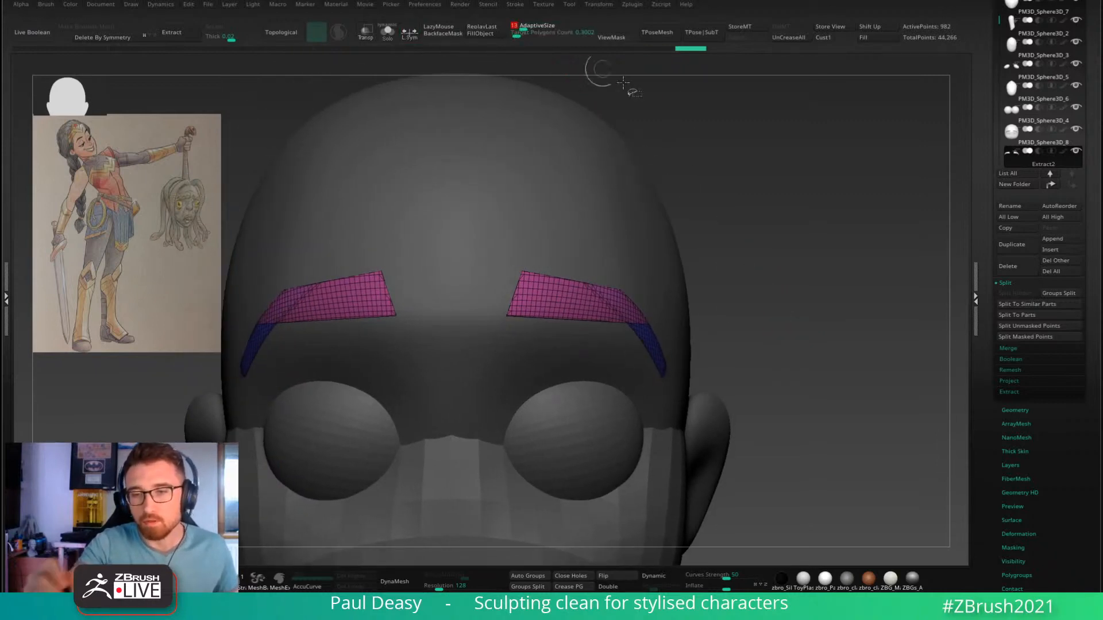
key(ctrl+shift+r)
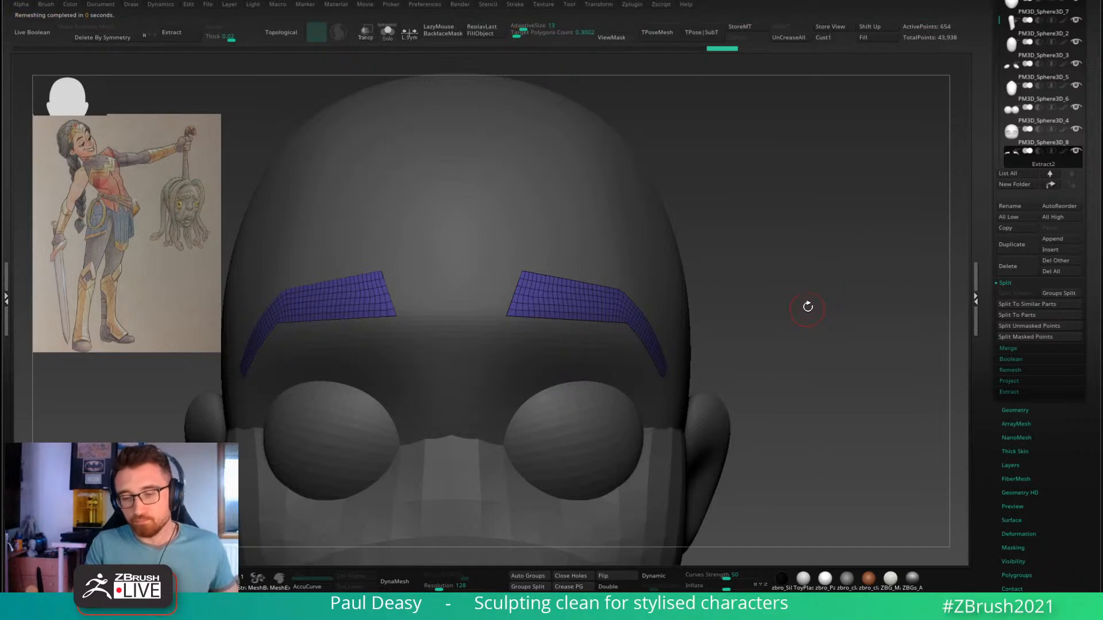
drag(820, 308, 806, 315)
drag(689, 319, 635, 350)
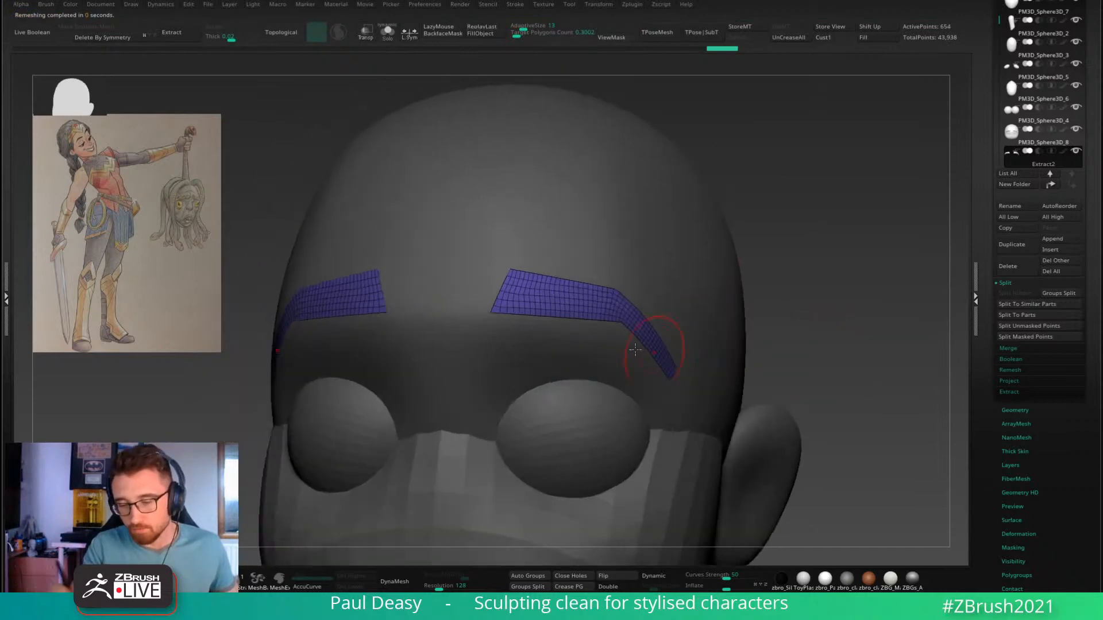
Step: Remesh the eyebrows into a coarser grid with a target polygon count of 0.1 and a reduced adaptive size
click(512, 34)
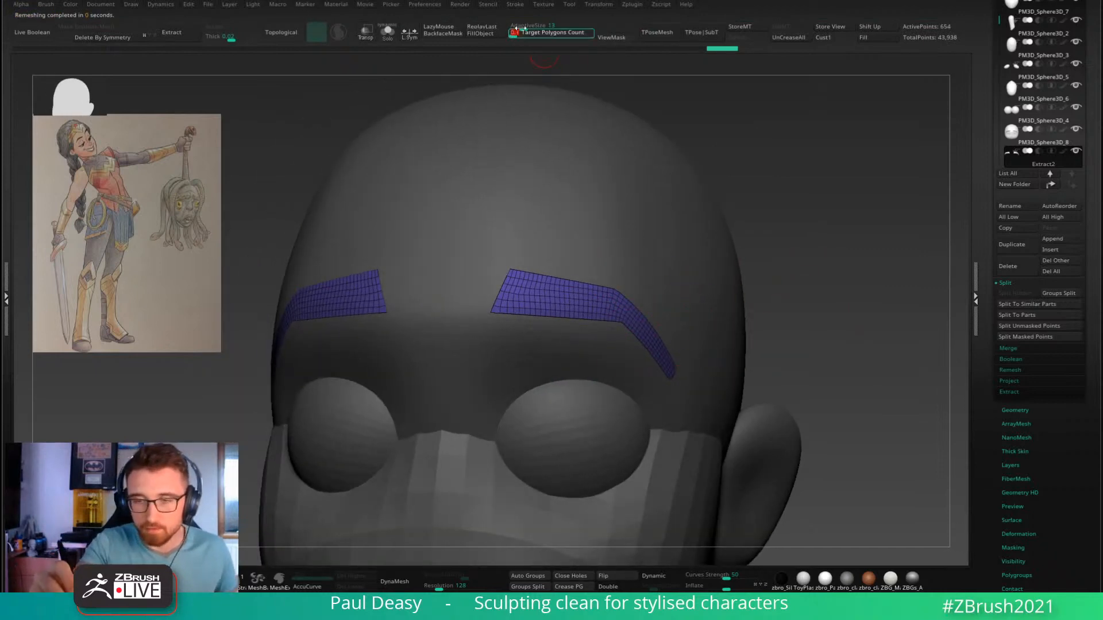
click(516, 28)
key(ctrl+shift+r)
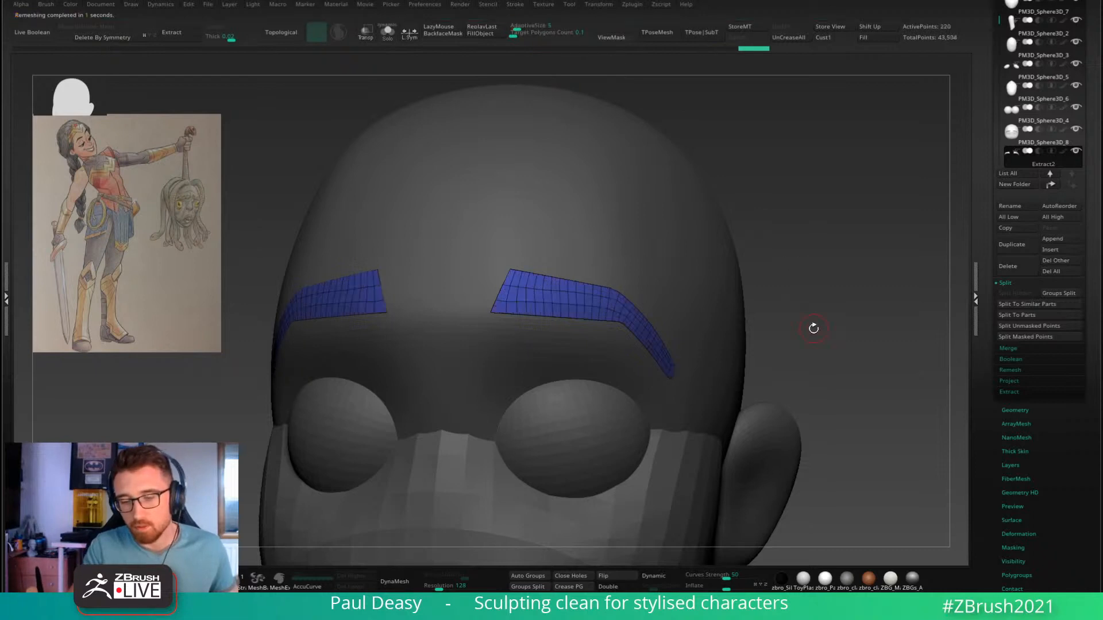
drag(808, 320, 804, 400)
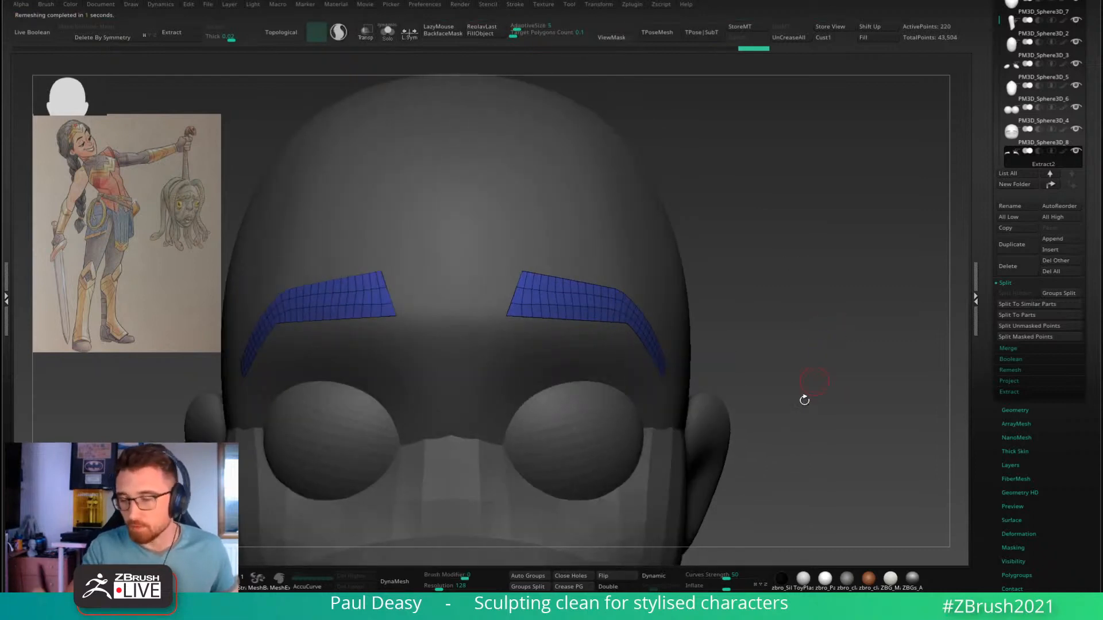
alt+drag(801, 346, 817, 350)
Step: Isolate the remeshed eyebrows to inspect them, restore the full head view, and delete the eyebrow subtool
key(ctrl+shift+s)
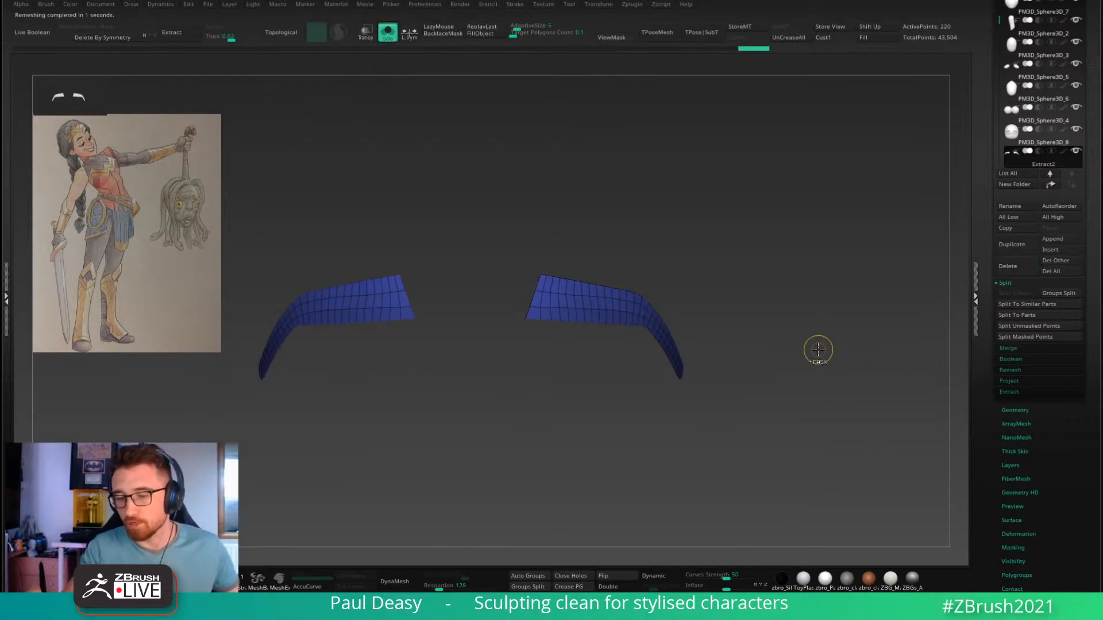
key(ctrl+shift+s)
click(1016, 267)
click(908, 290)
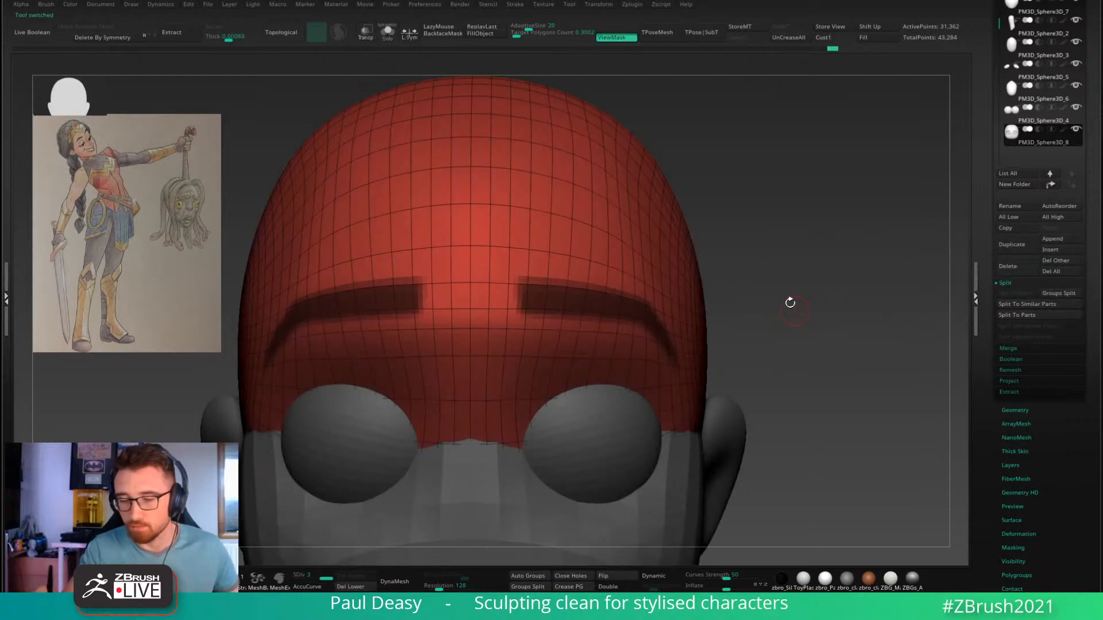
Step: Clear the eyebrow mask from the skull and delete its subdivision levels above level 2
ctrl+drag(731, 323, 768, 286)
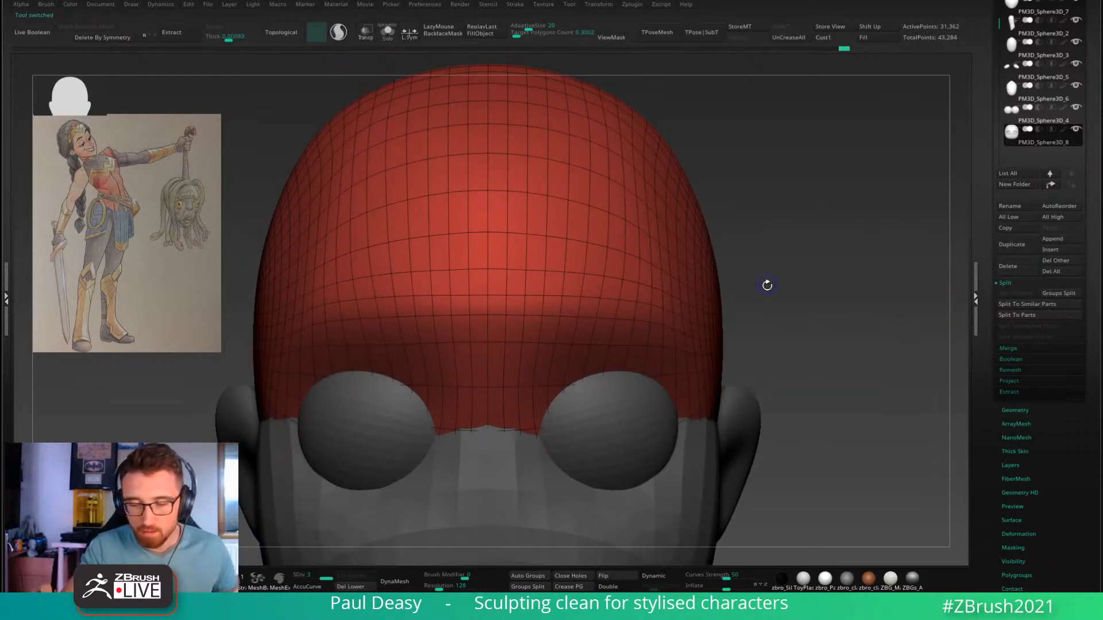
key(shift+d)
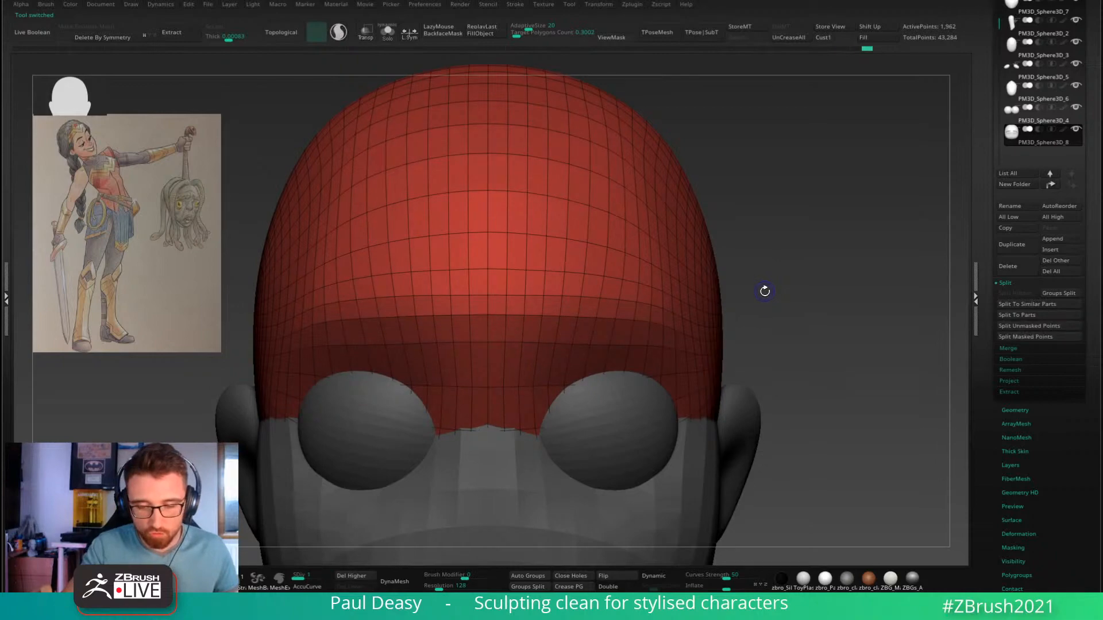
key(d)
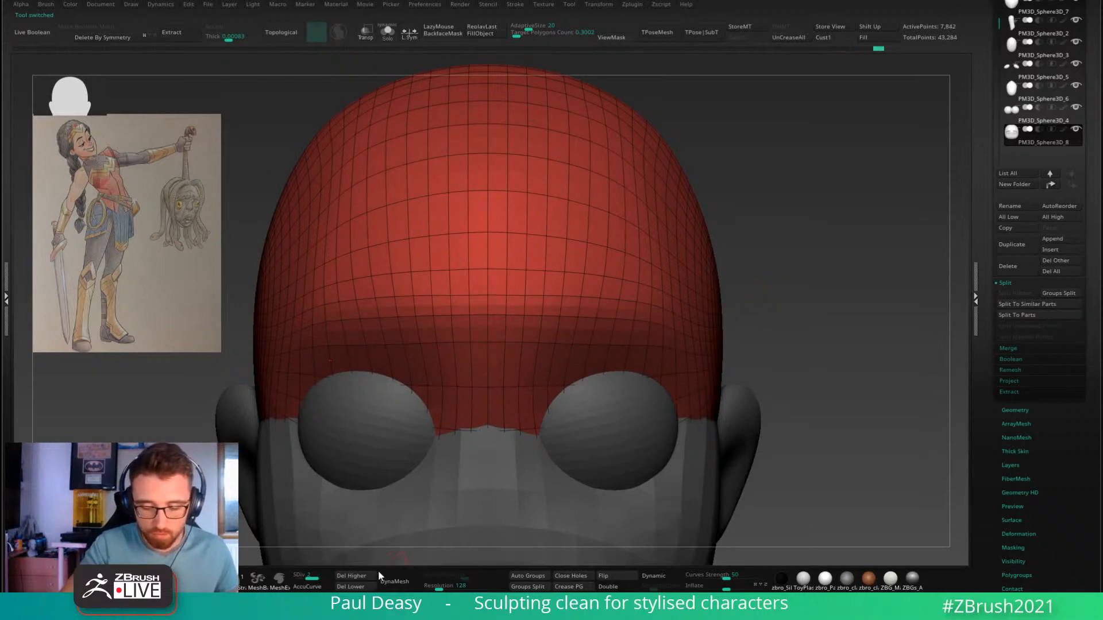
click(374, 575)
Step: Hide the skull's wireframe and switch to the Topology brush for drawing over the brow area
drag(768, 322, 815, 276)
key(shift+f)
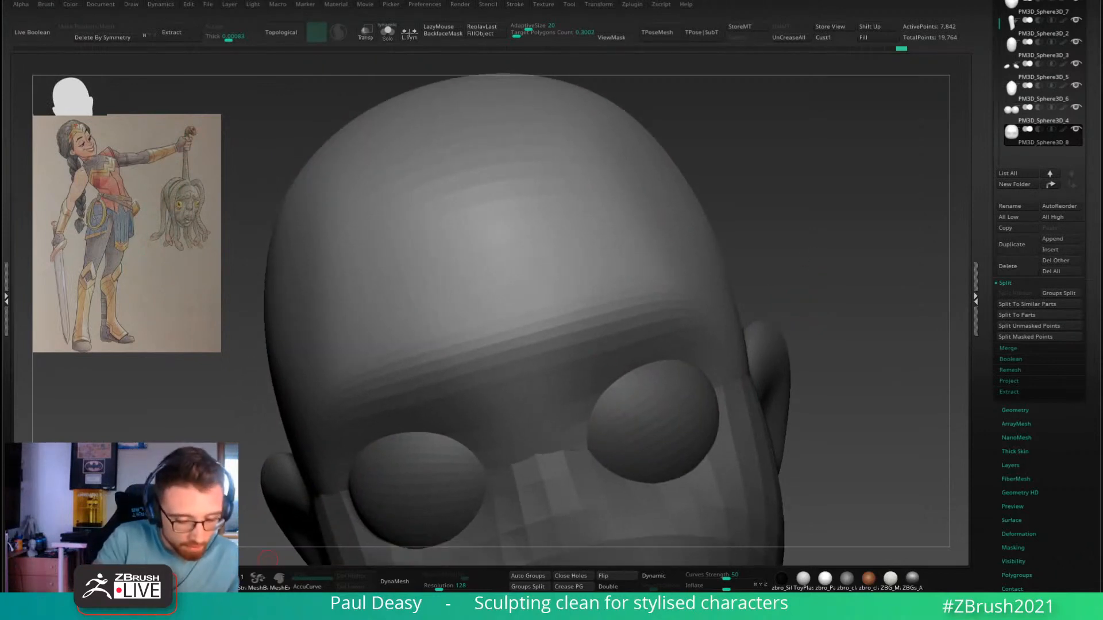
click(201, 579)
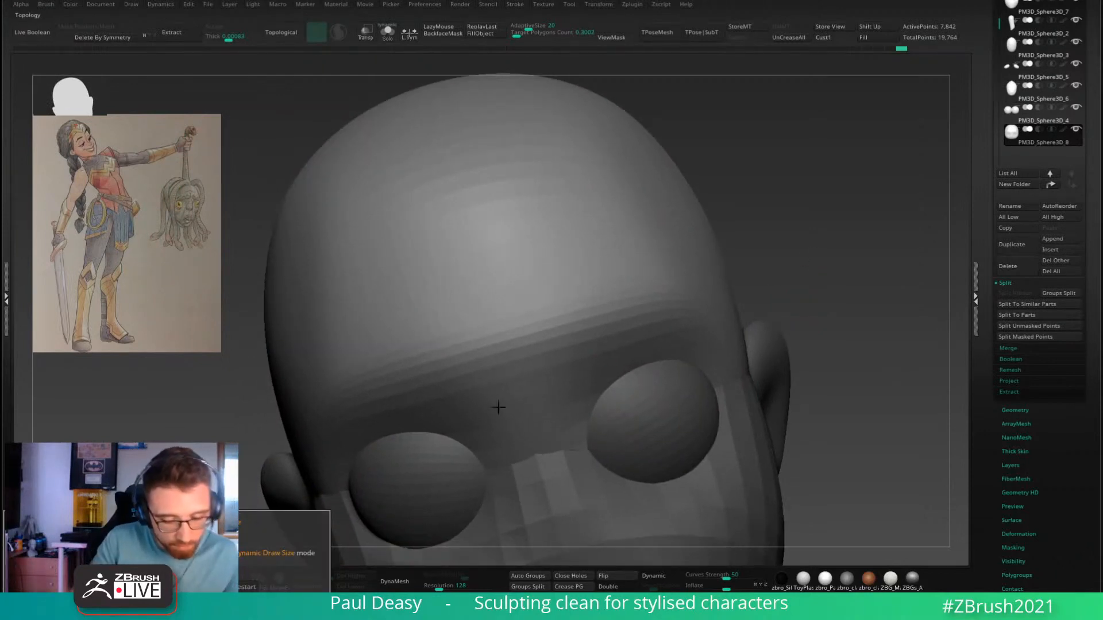
mouse_move(805, 266)
mouse_down()
mouse_move(802, 298)
mouse_move(802, 244)
mouse_move(789, 272)
mouse_up()
key(space)
alt+right_drag(603, 315, 595, 351)
drag(515, 331, 536, 403)
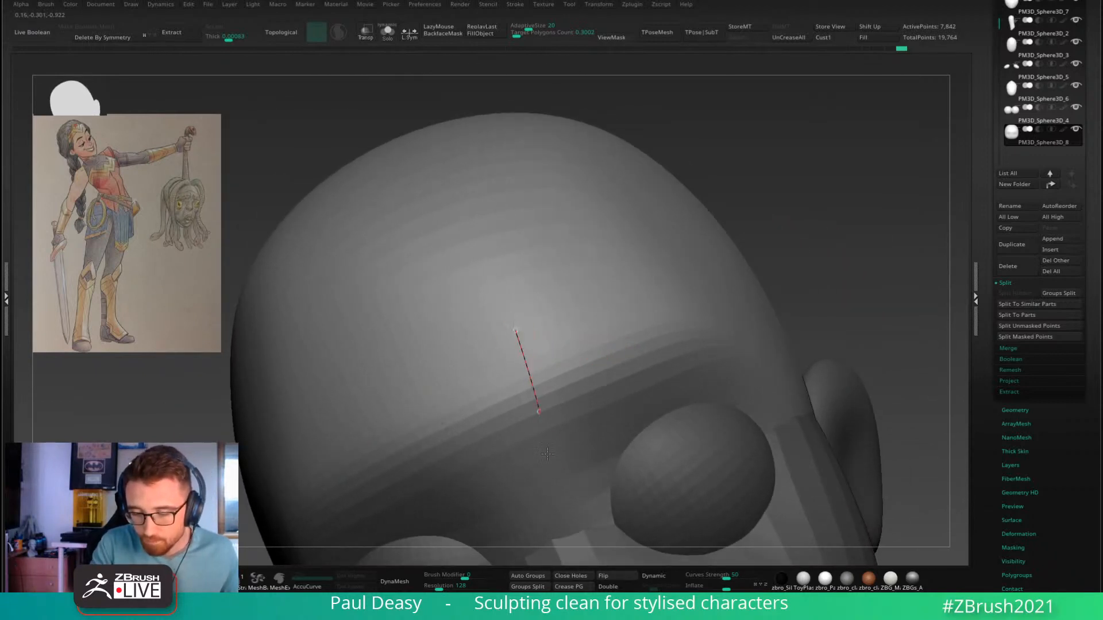
key(space)
mouse_move(542, 362)
mouse_down()
mouse_move(509, 359)
mouse_move(694, 286)
mouse_up()
key(ctrl+z)
right_drag(659, 318, 644, 327)
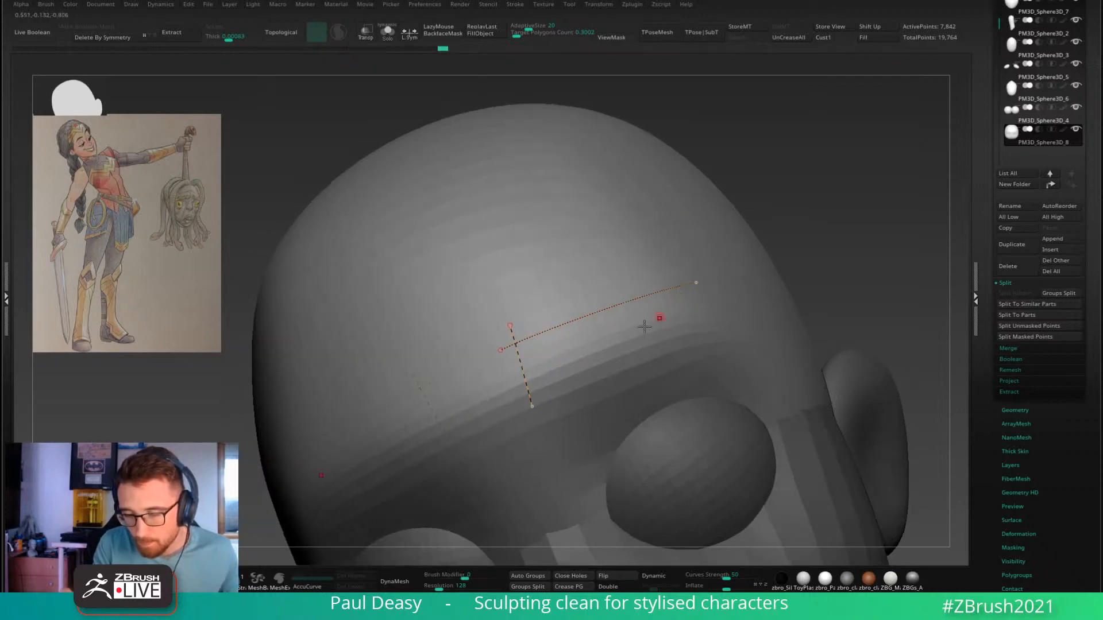
key(ctrl+z)
Step: Draw topology curves on the forehead for the eyebrow's inner end and its rising upper edge
drag(514, 322, 534, 422)
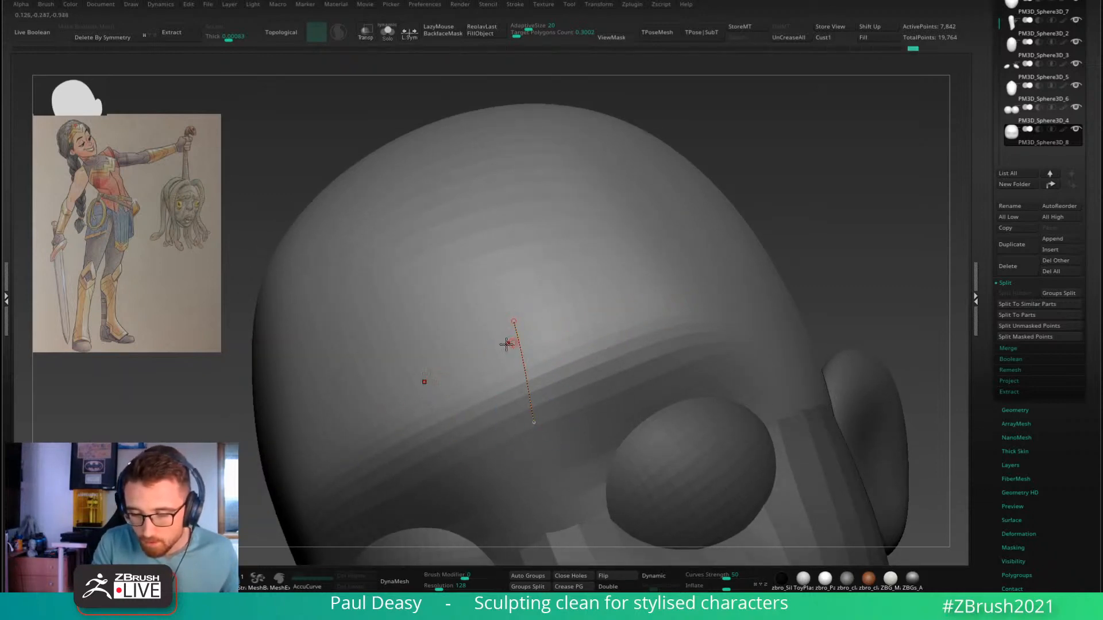
drag(538, 329, 675, 279)
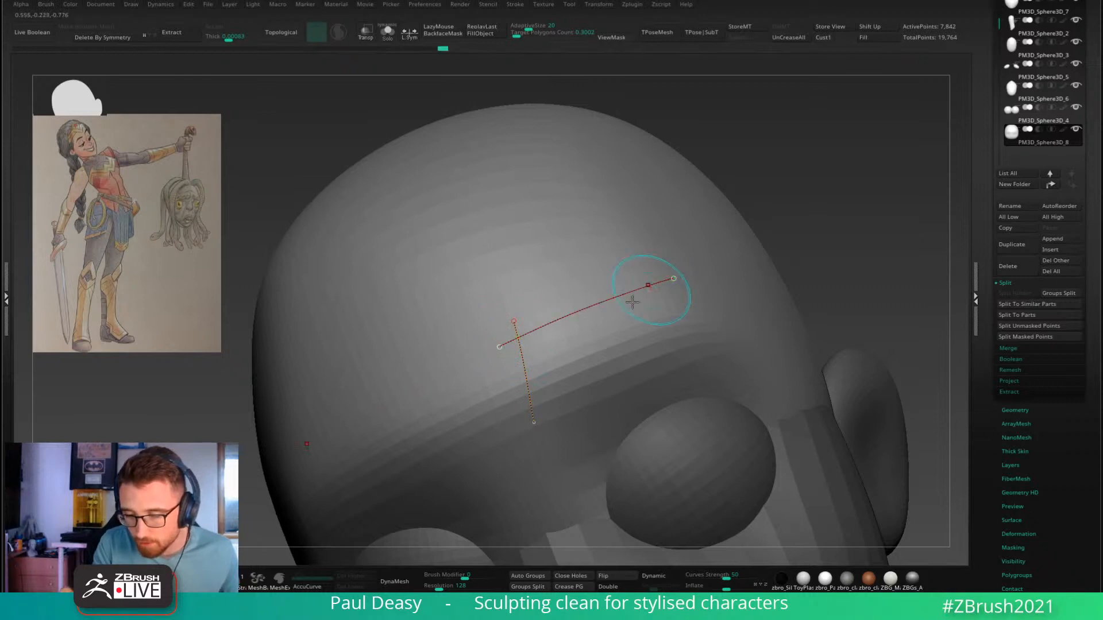
key(ctrl+z)
right_drag(738, 296, 841, 297)
alt+right_drag(481, 346, 499, 360)
drag(452, 356, 555, 307)
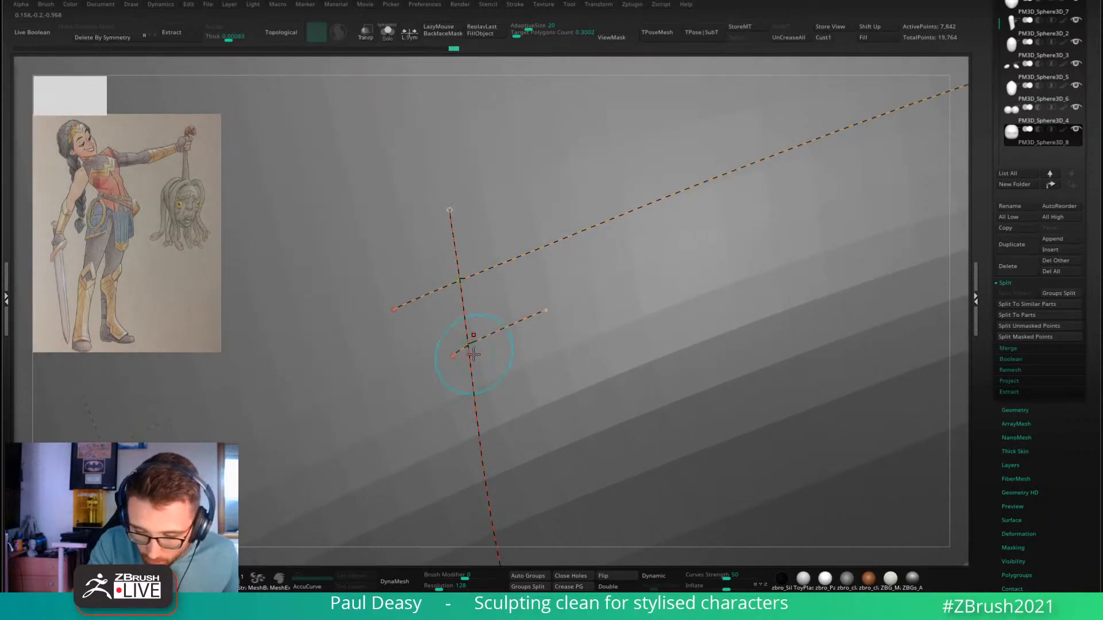
ctrl+right_drag(599, 347, 609, 280)
key(ctrl+z)
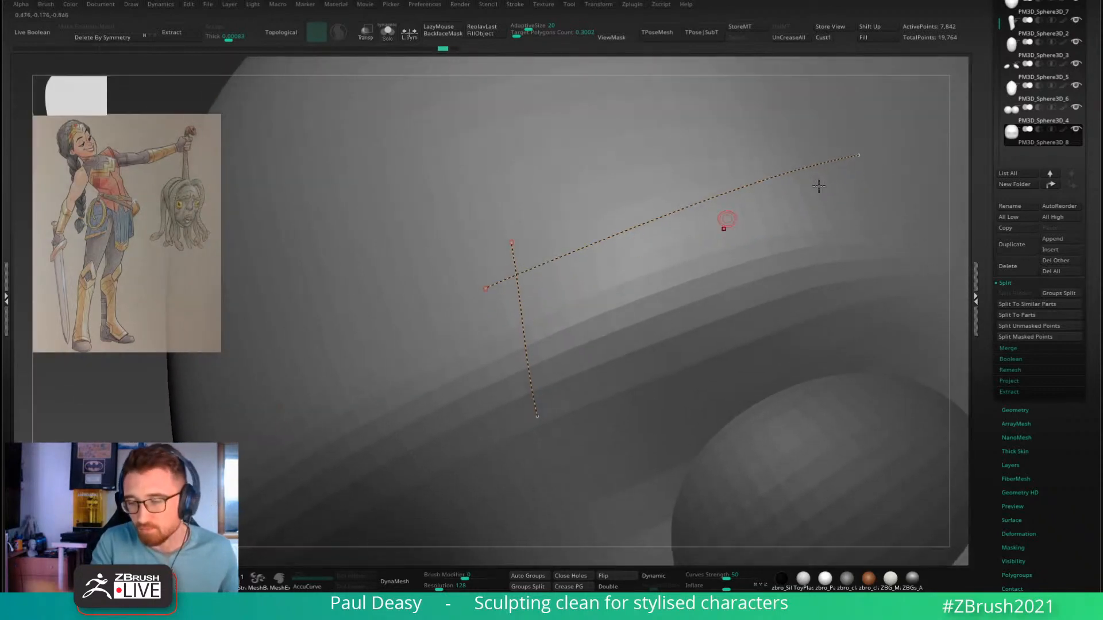
Step: Draw the eyebrow's lower edge and the descending outer part of its upper edge, closing the outline at the tail
alt+right_drag(771, 235, 715, 241)
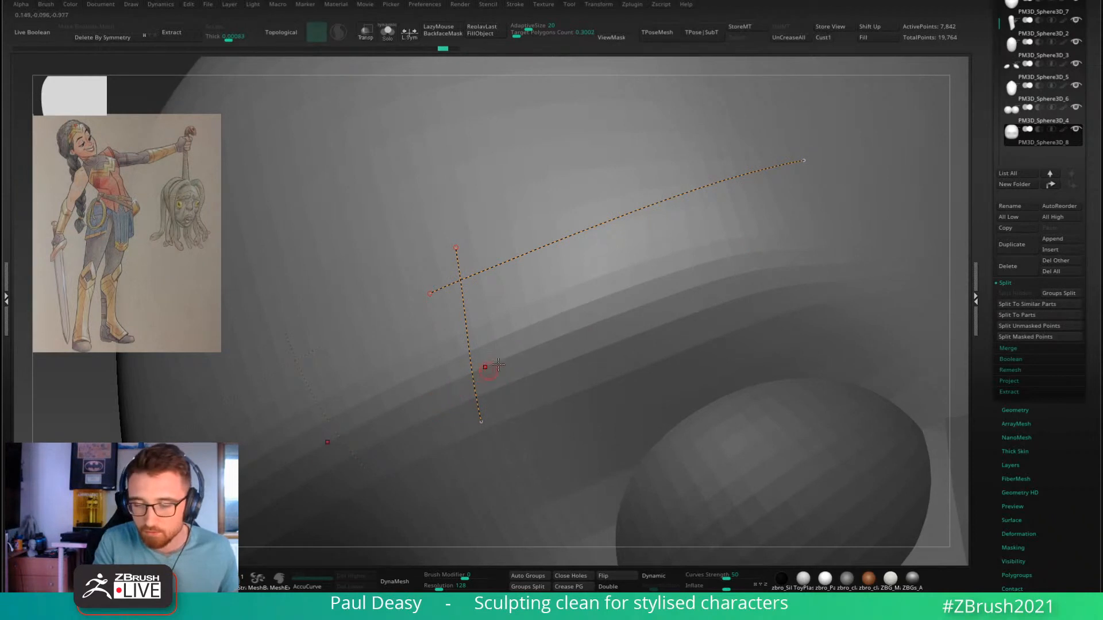
drag(696, 271, 697, 271)
alt+right_drag(748, 273, 672, 290)
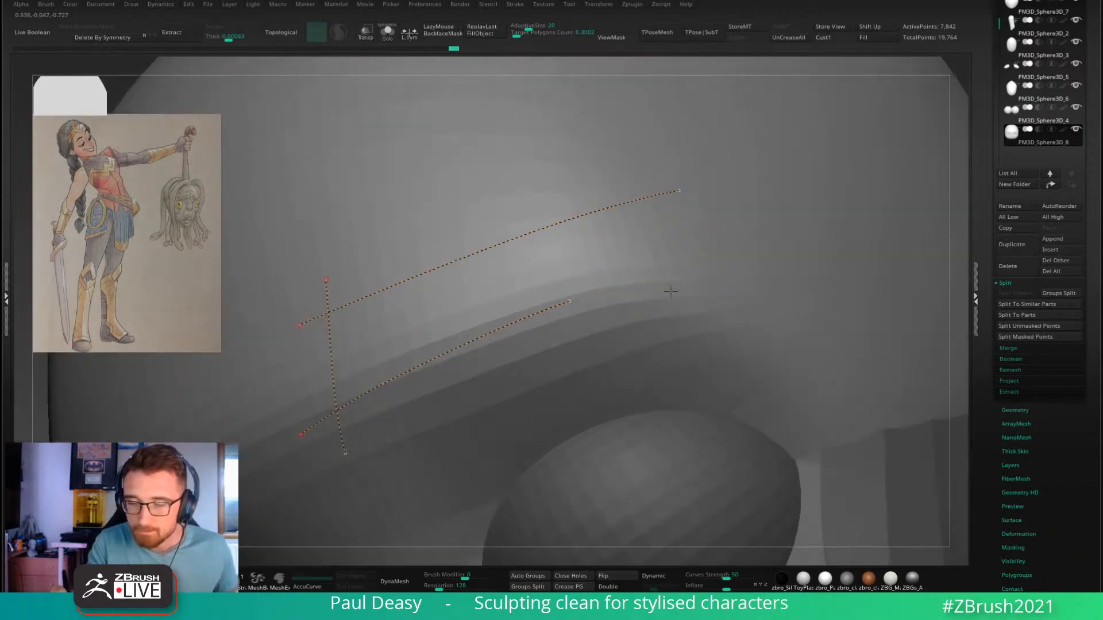
drag(523, 205, 638, 229)
right_drag(726, 297, 708, 284)
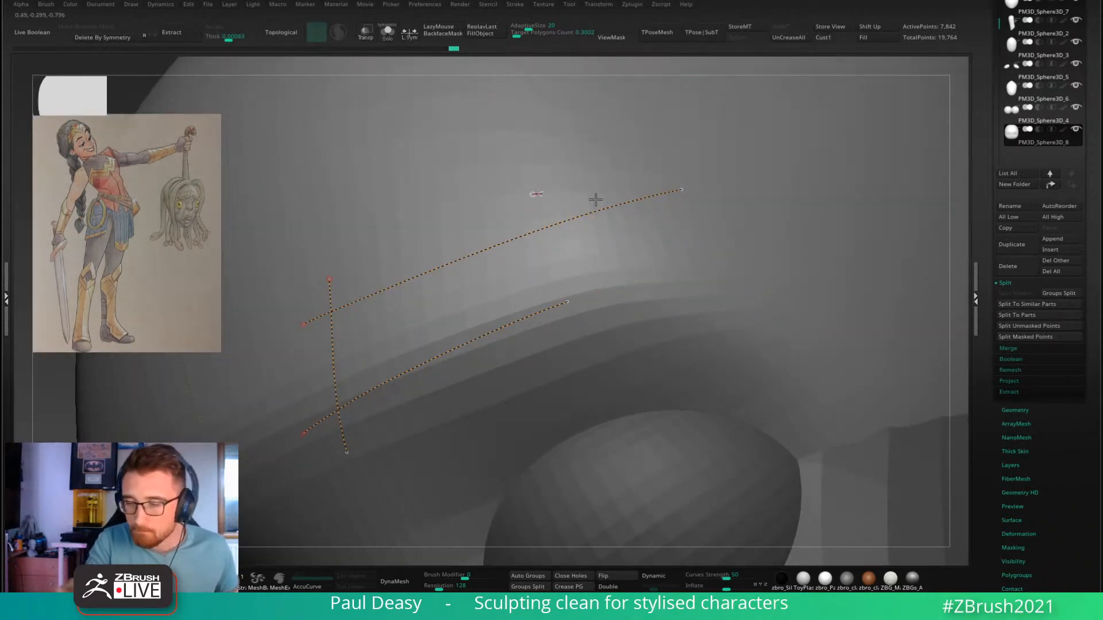
drag(596, 199, 846, 294)
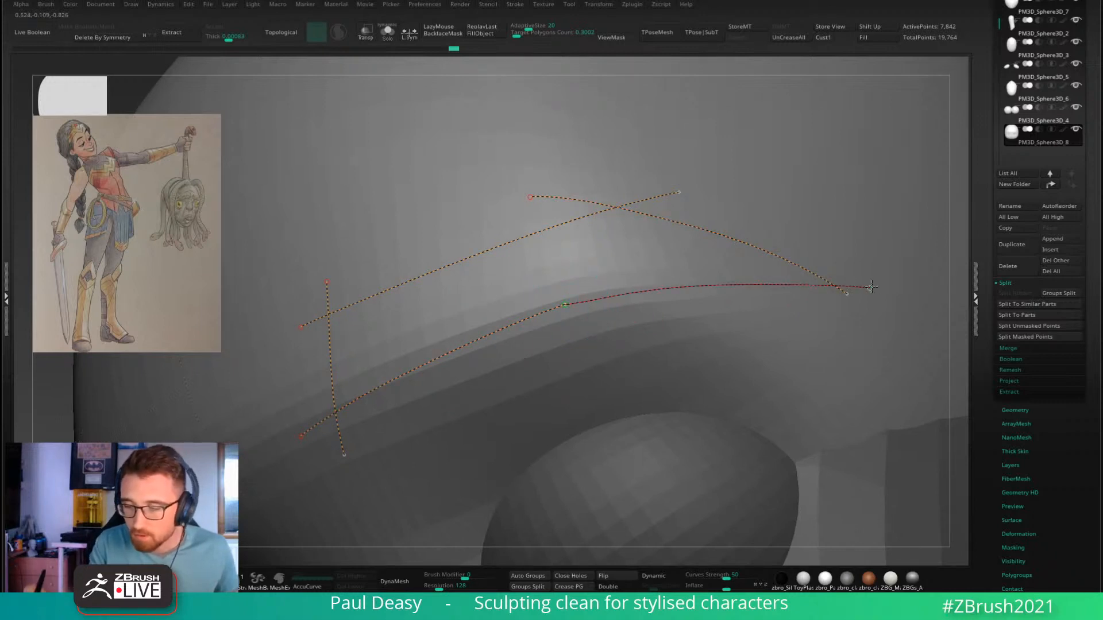
drag(871, 287, 870, 288)
right_drag(672, 328, 643, 321)
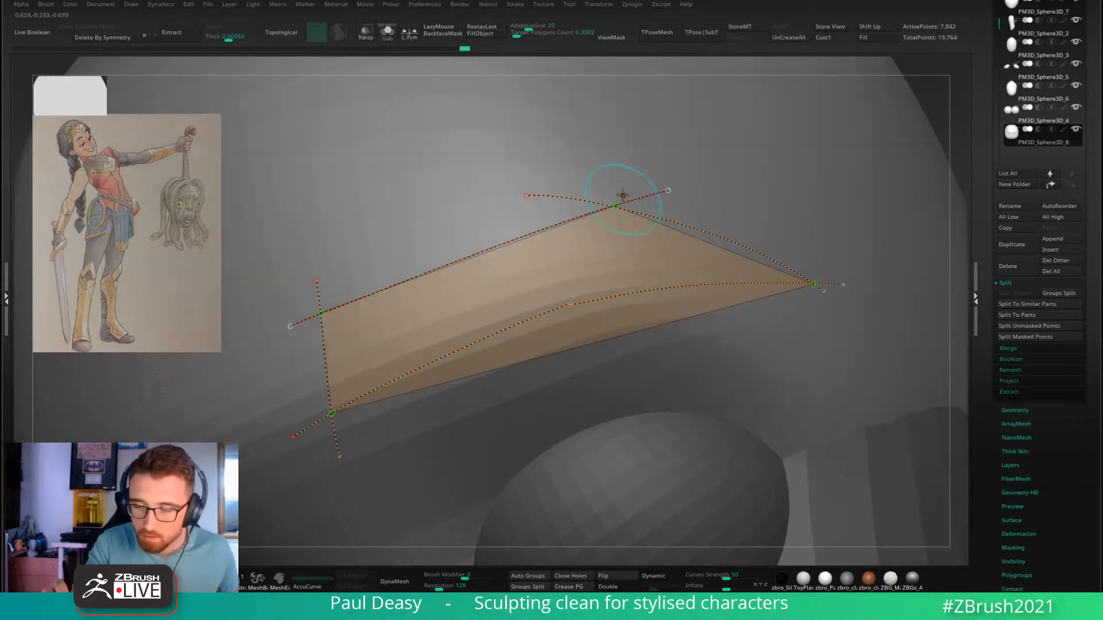
Step: Draw four cross curves through the eyebrow outline, one at the arch's peak, two towards the tail and one further inward
drag(615, 206, 624, 392)
right_drag(675, 310, 675, 298)
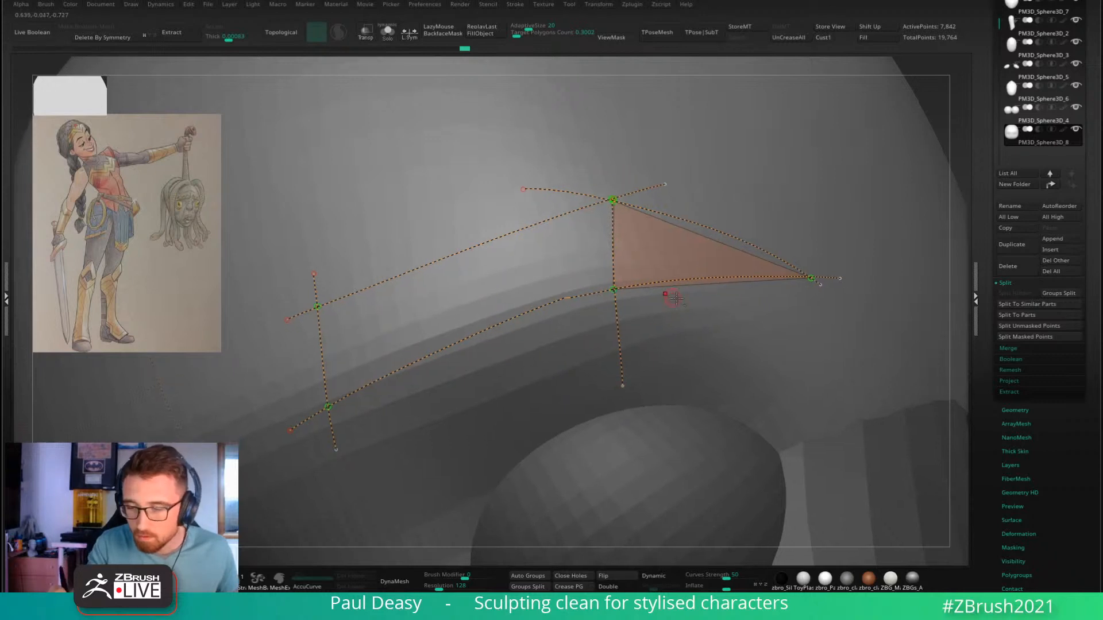
drag(694, 193, 693, 357)
drag(751, 209, 746, 301)
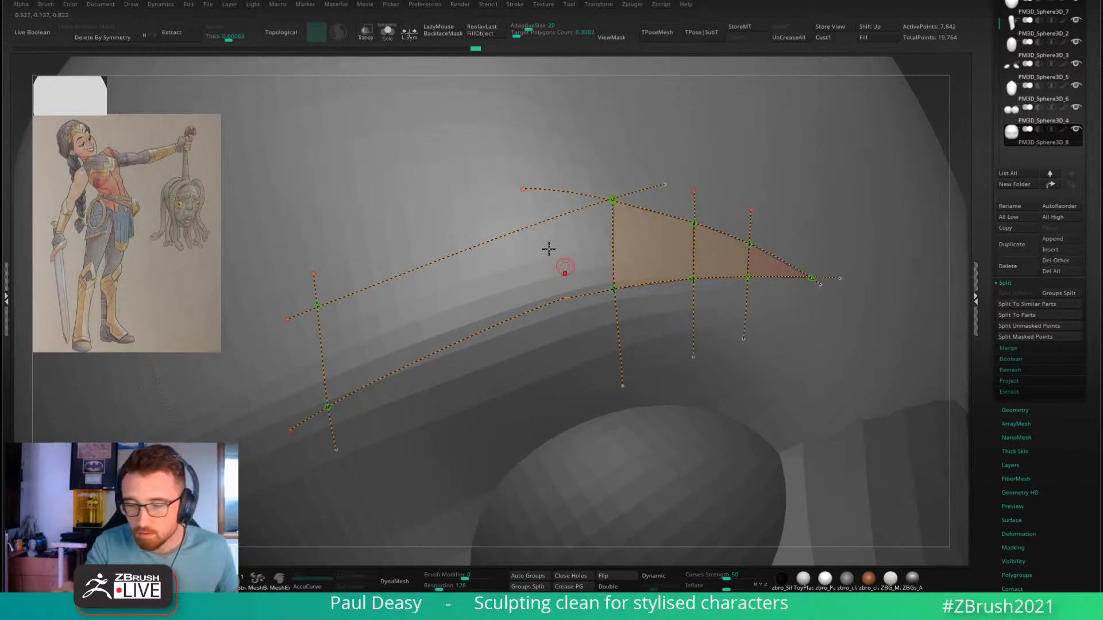
drag(532, 214, 555, 339)
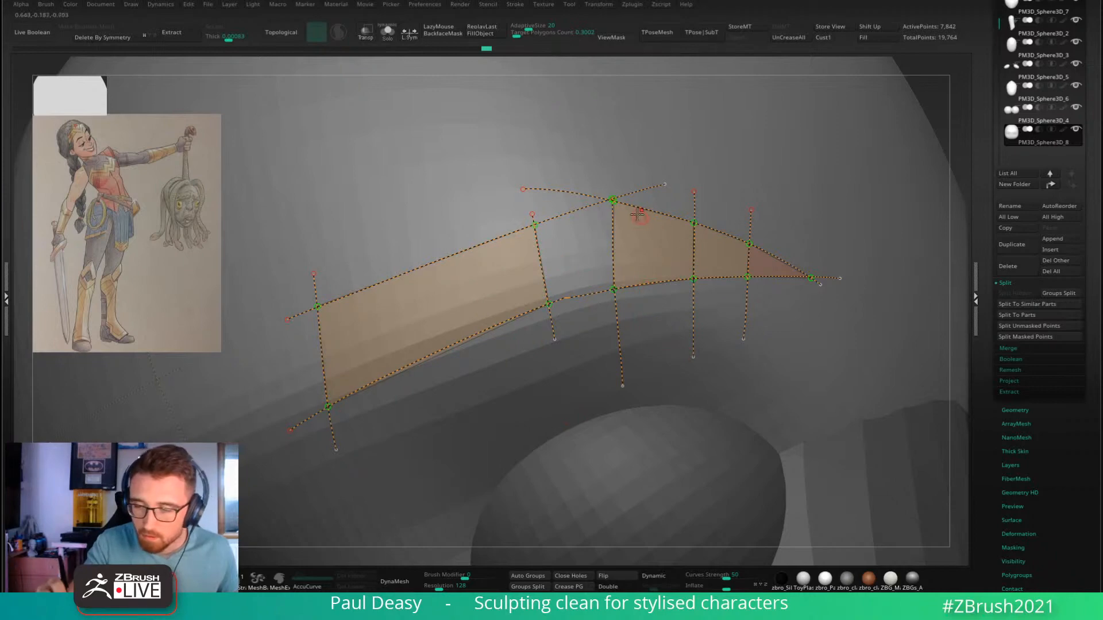
Step: Remove the overlapping curve ends at the eyebrow's peak and reconnect the upper edge to a single corner point
ctrl+right_drag(648, 189, 738, 398)
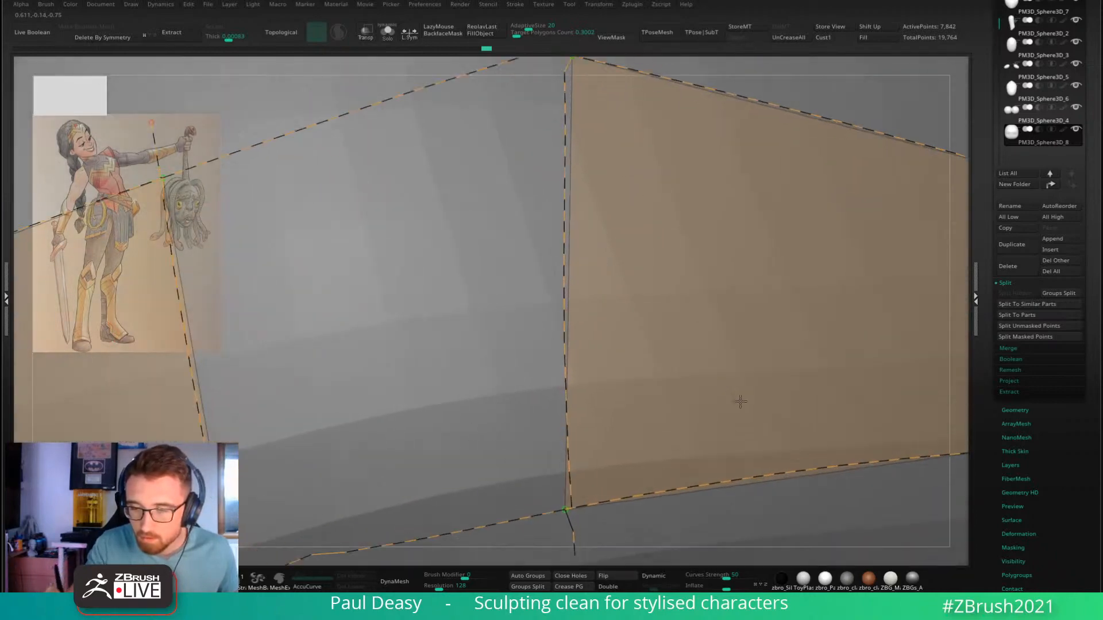
alt+right_drag(676, 248, 691, 493)
ctrl+right_drag(584, 263, 630, 294)
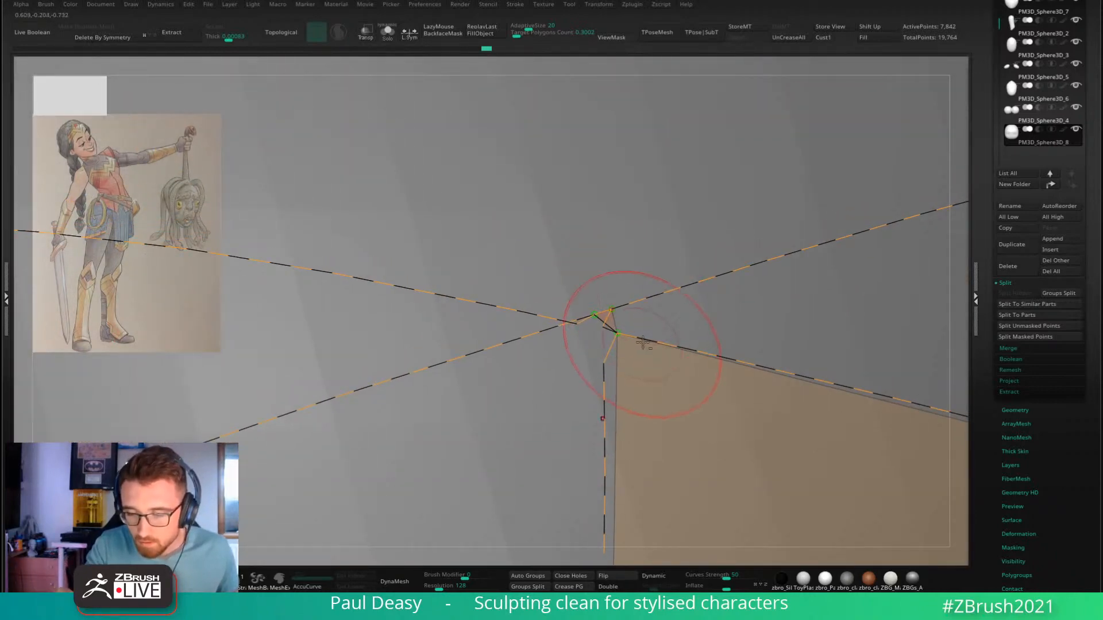
alt+right_drag(645, 345, 646, 325)
mouse_move(575, 316)
alt+mouse_down()
mouse_move(606, 277)
mouse_move(621, 284)
mouse_move(638, 249)
mouse_move(650, 284)
alt+mouse_up()
ctrl+right_drag(678, 277, 742, 216)
alt+drag(750, 198, 759, 252)
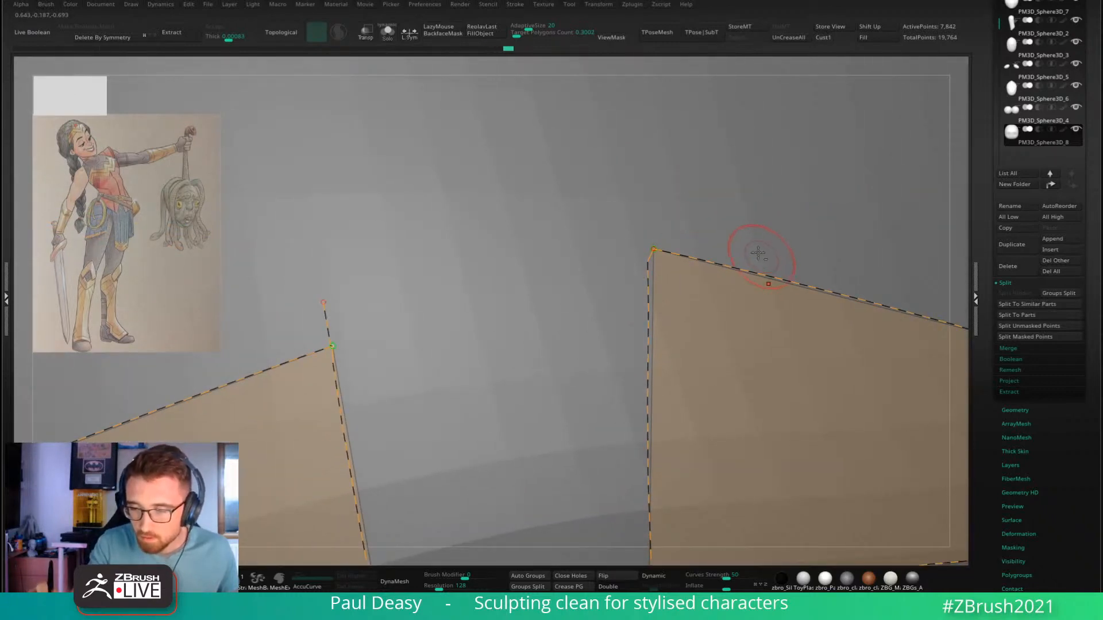
alt+right_drag(759, 252, 823, 236)
mouse_move(396, 301)
alt+mouse_down()
mouse_move(410, 328)
mouse_move(722, 231)
alt+mouse_up()
Step: Add three more cross curves to divide the inner half of the eyebrow into narrower quads
mouse_move(805, 182)
ctrl+right_down()
mouse_move(487, 315)
mouse_move(491, 336)
ctrl+right_up()
alt+right_drag(491, 336, 602, 226)
drag(667, 148, 702, 372)
drag(596, 187, 630, 379)
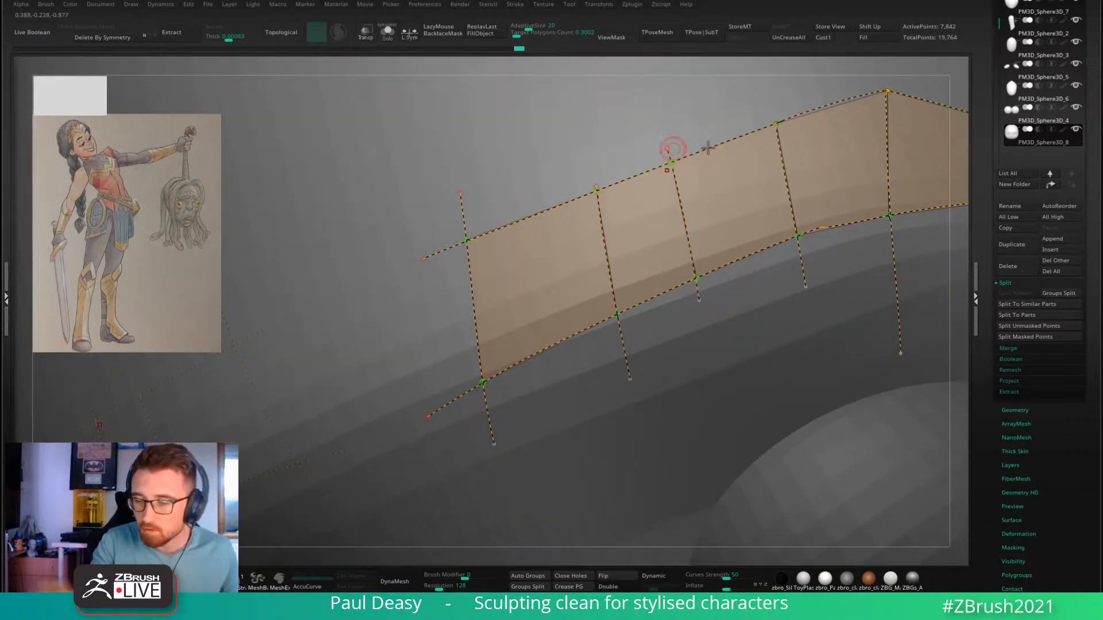
drag(512, 223, 541, 363)
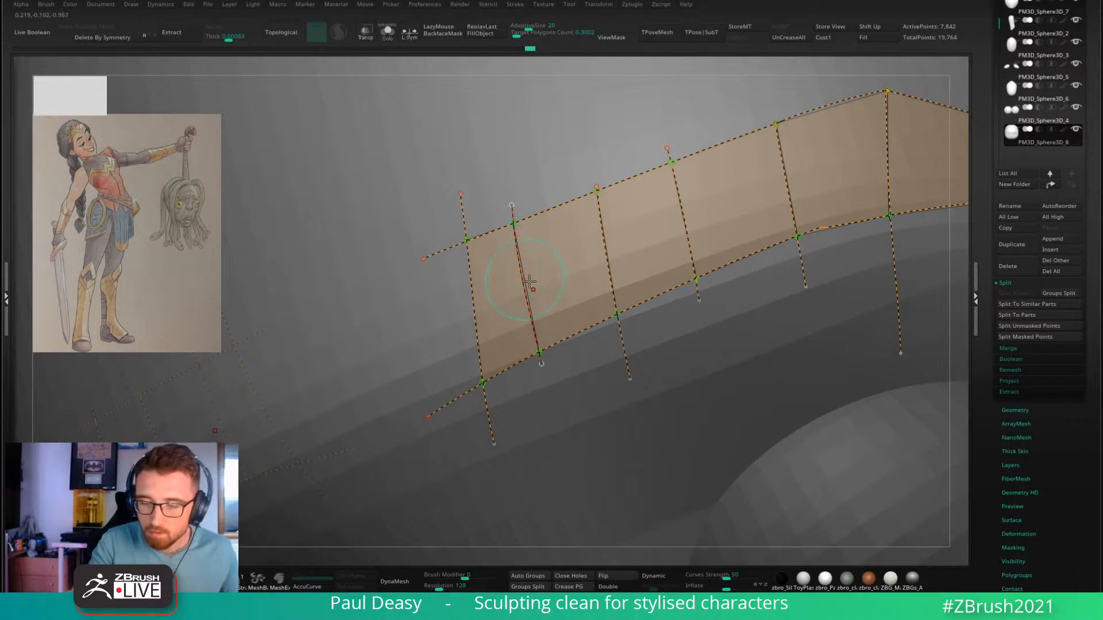
Step: Delete the pointed triangle at the eyebrow's tail and redraw it as a narrow four-sided end
right_drag(529, 280, 682, 206)
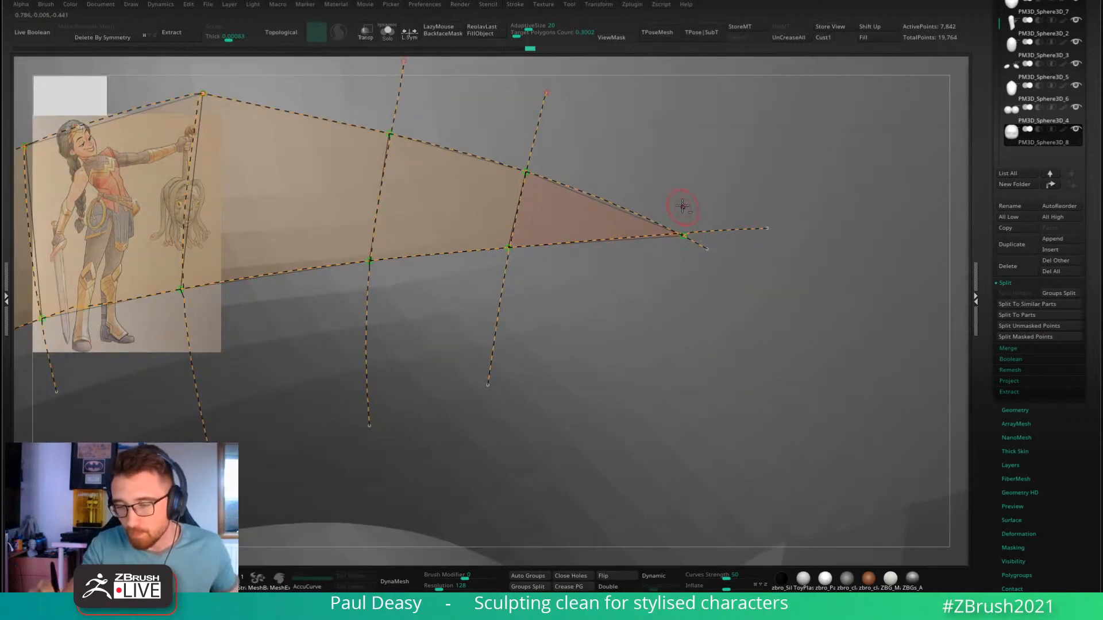
alt+drag(665, 210, 671, 368)
alt+drag(741, 198, 695, 270)
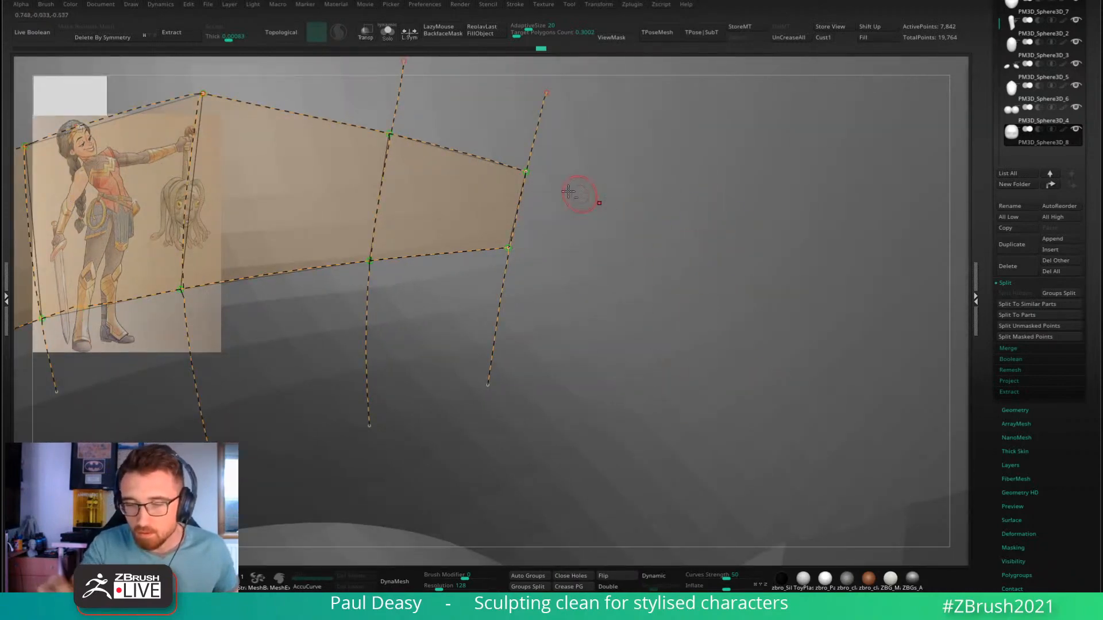
mouse_move(527, 171)
mouse_down()
mouse_move(723, 237)
mouse_move(691, 318)
mouse_up()
right_drag(677, 245, 742, 233)
Step: Convert the topology curves into eyebrow polygons and split them from the masked skull into a separate subtool
key(space)
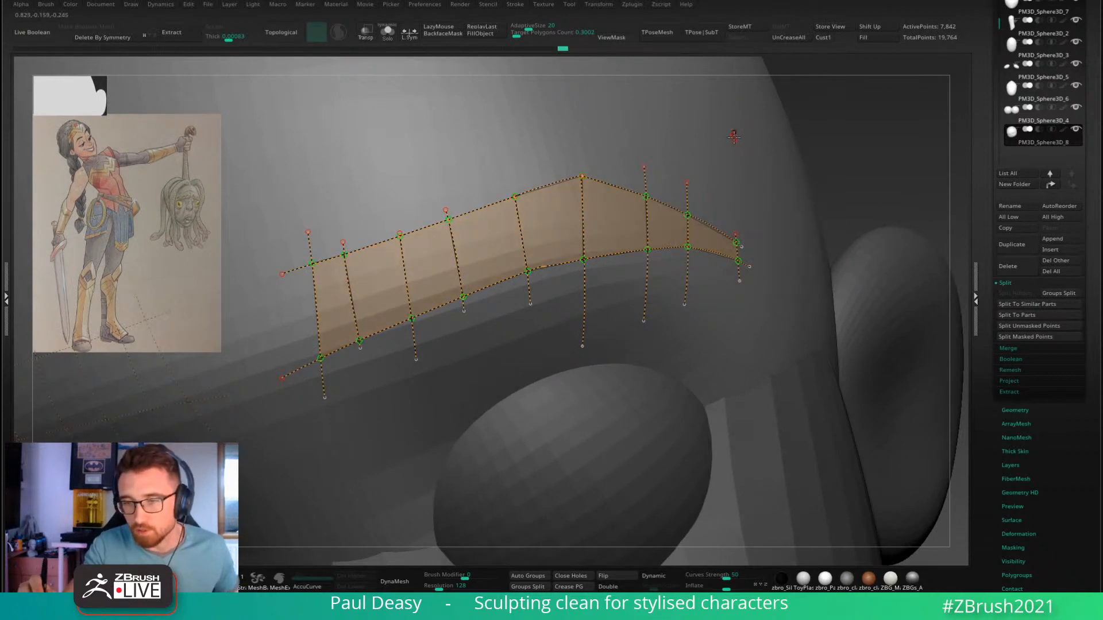
click(739, 149)
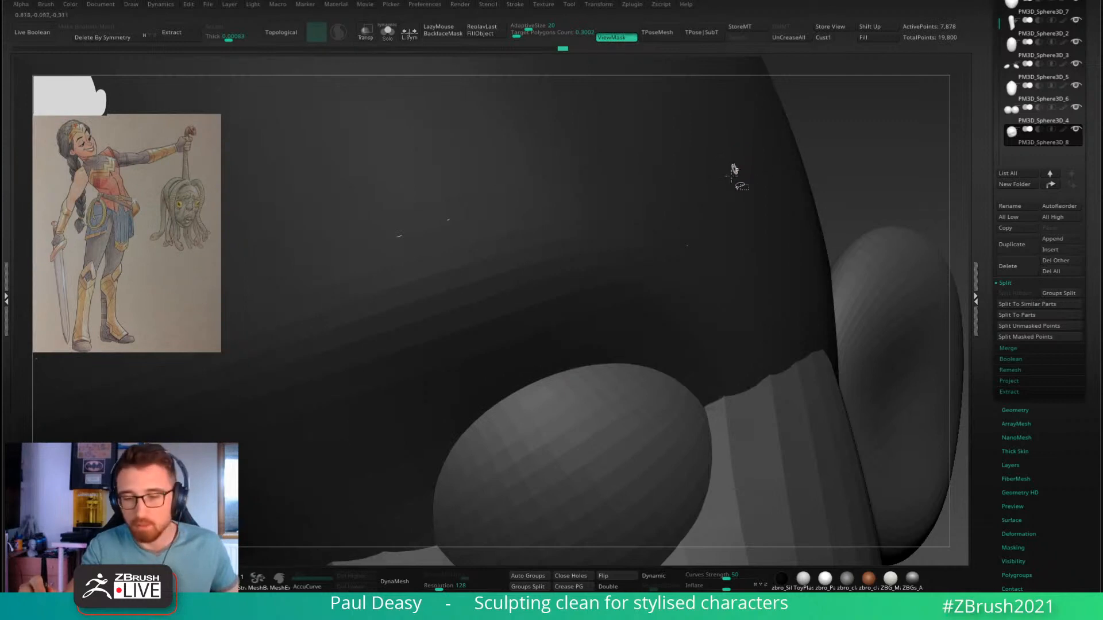
ctrl+right_drag(550, 272, 736, 294)
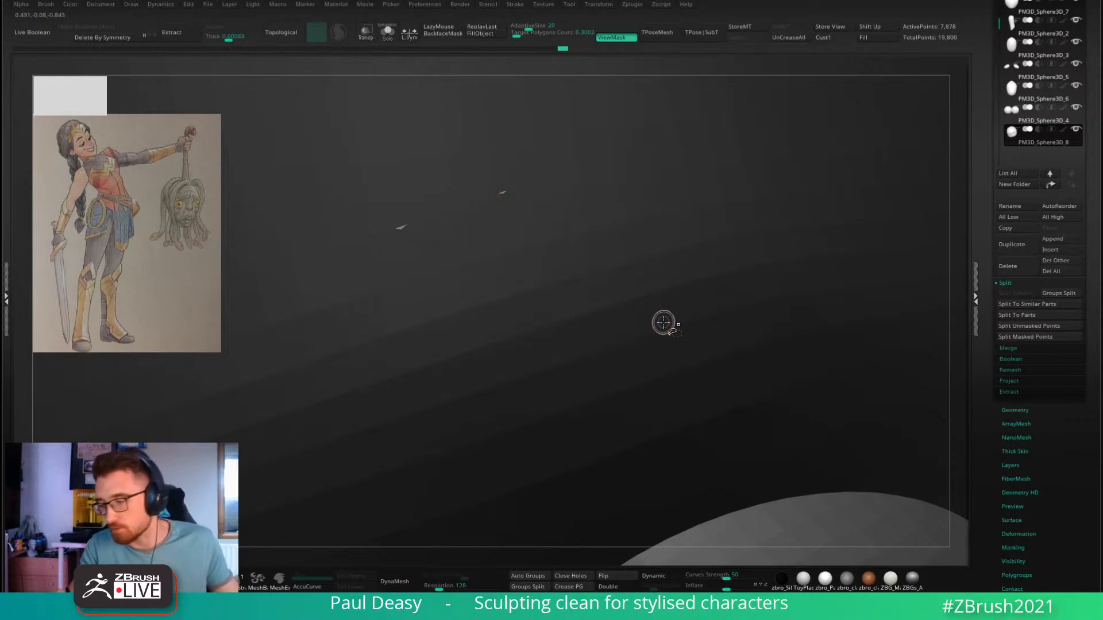
click(1025, 336)
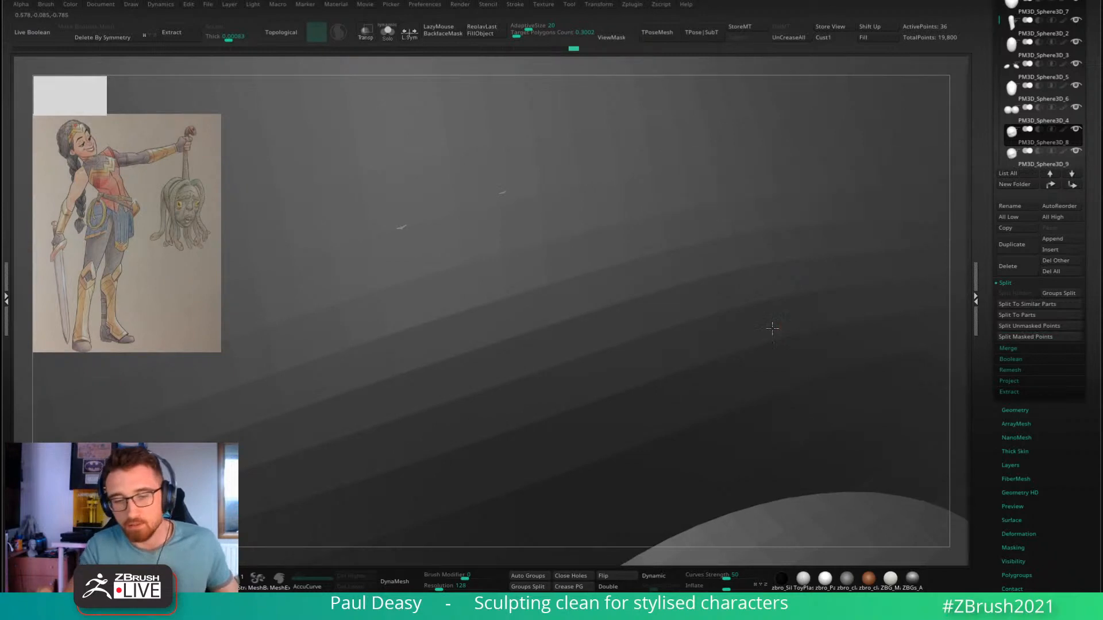
Step: Isolate the eyebrow strips with their wireframe shown and switch to the ZModeler brush
ctrl+right_drag(772, 328, 704, 293)
key(alt+s)
mouse_move(757, 332)
right_down()
mouse_move(744, 410)
mouse_move(698, 409)
right_up()
right_click(719, 413)
key(shift+f)
key(b)
key(z)
key(m)
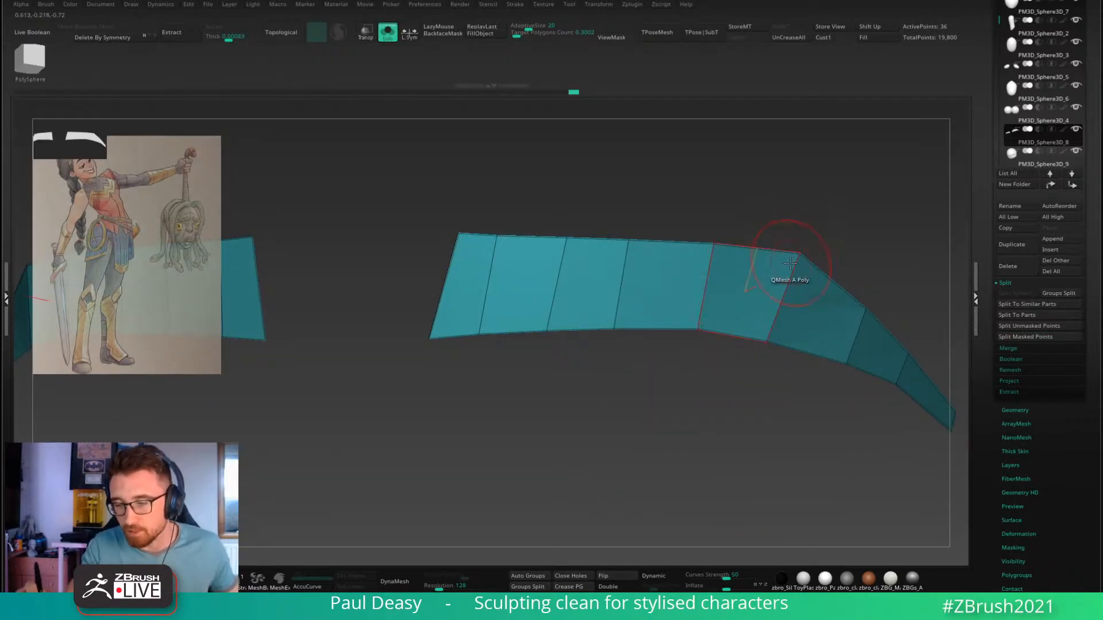
alt+right_drag(811, 239, 780, 263)
click(800, 40)
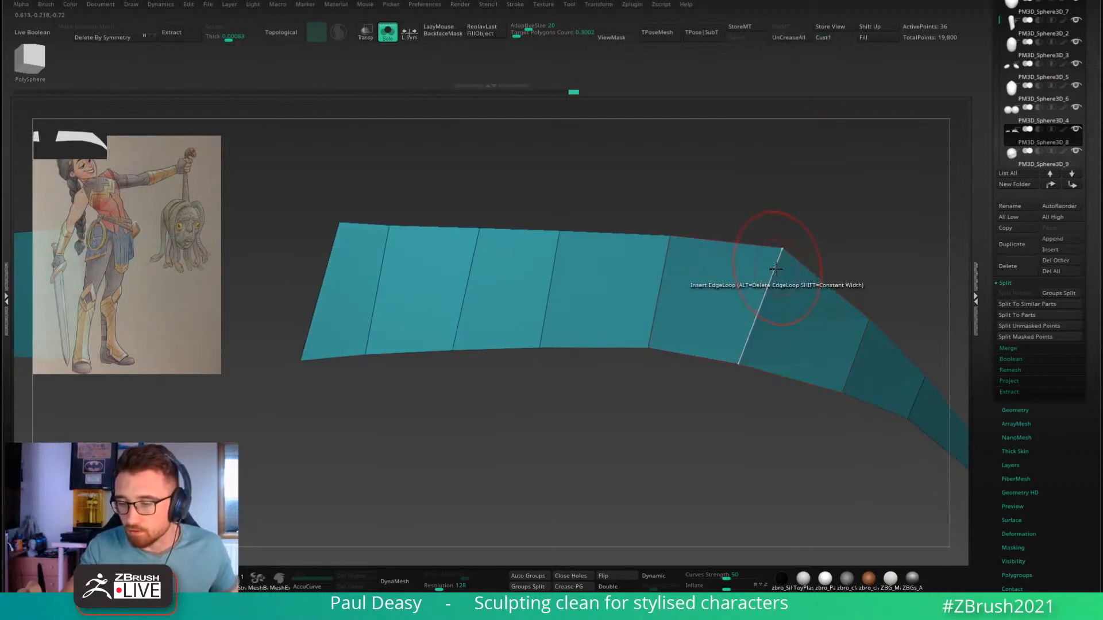
click(779, 259)
click(741, 351)
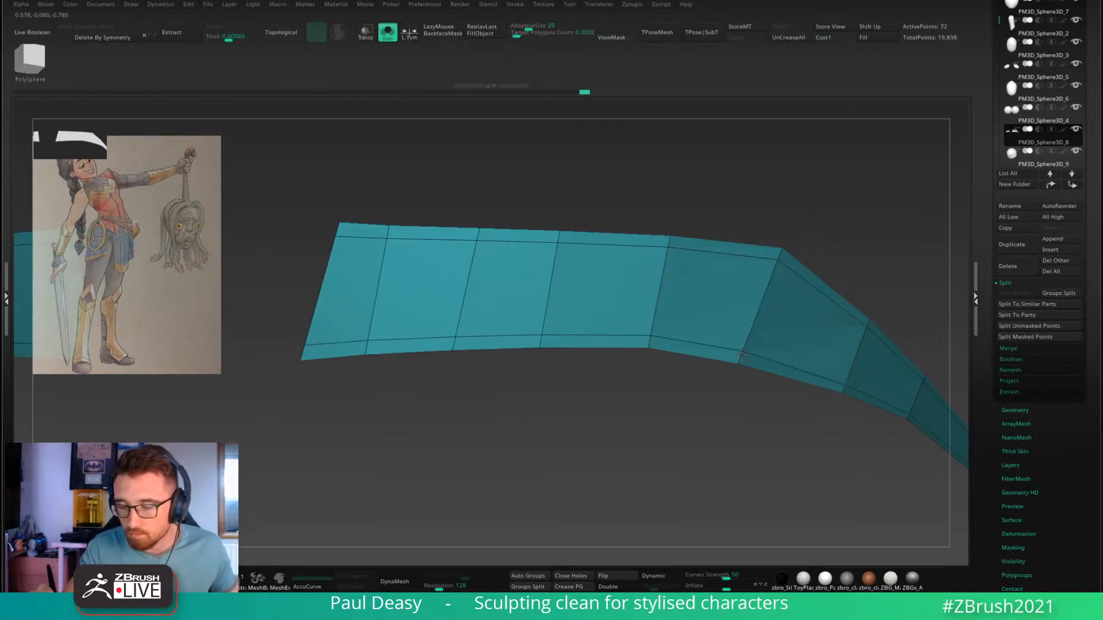
key(ctrl+z)
key(ctrl+z)
Step: Bring back the full head, switch to the Move brush and inflate the eyebrow strips out from the skull
alt+right_drag(799, 340, 672, 295)
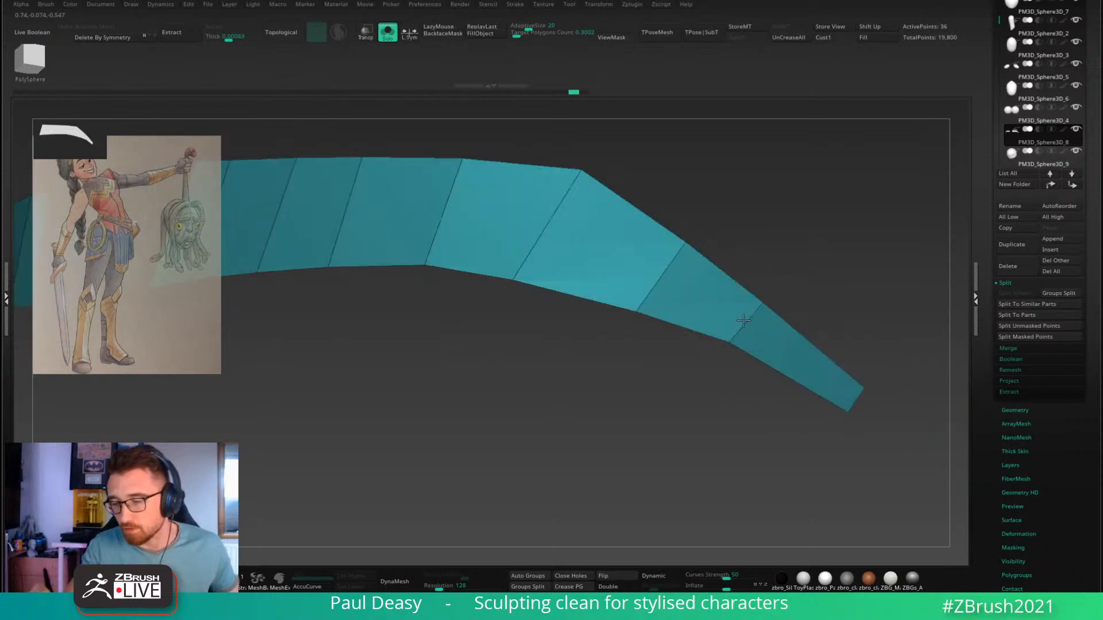
key(alt+s)
mouse_move(850, 306)
ctrl+right_down()
mouse_move(830, 252)
mouse_move(793, 298)
mouse_move(741, 302)
mouse_move(825, 312)
mouse_move(739, 418)
ctrl+right_up()
key(b)
key(m)
key(v)
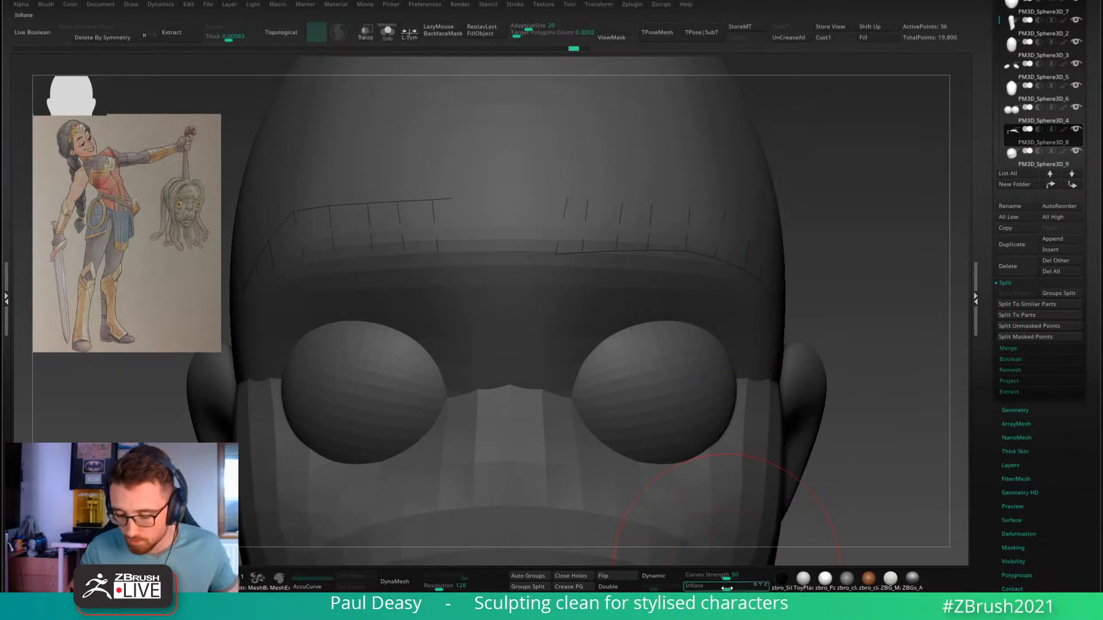
drag(729, 589, 742, 589)
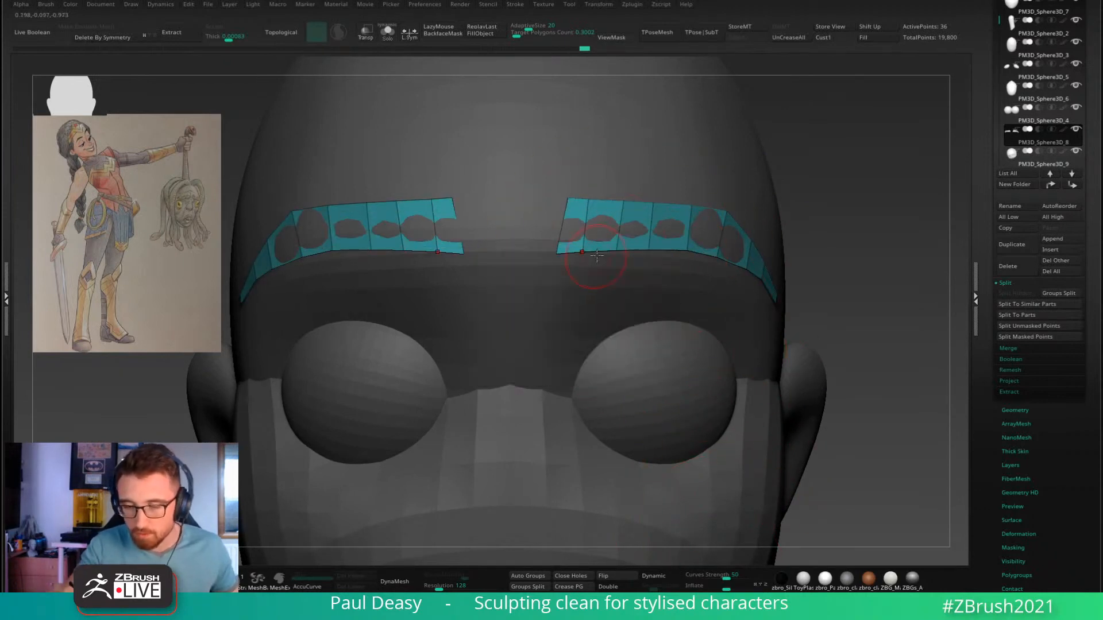
Step: Adjust the inner ends and lower edges of the eyebrow strips with a resized Move brush
key(space)
drag(577, 218, 615, 219)
alt+right_drag(620, 220, 592, 228)
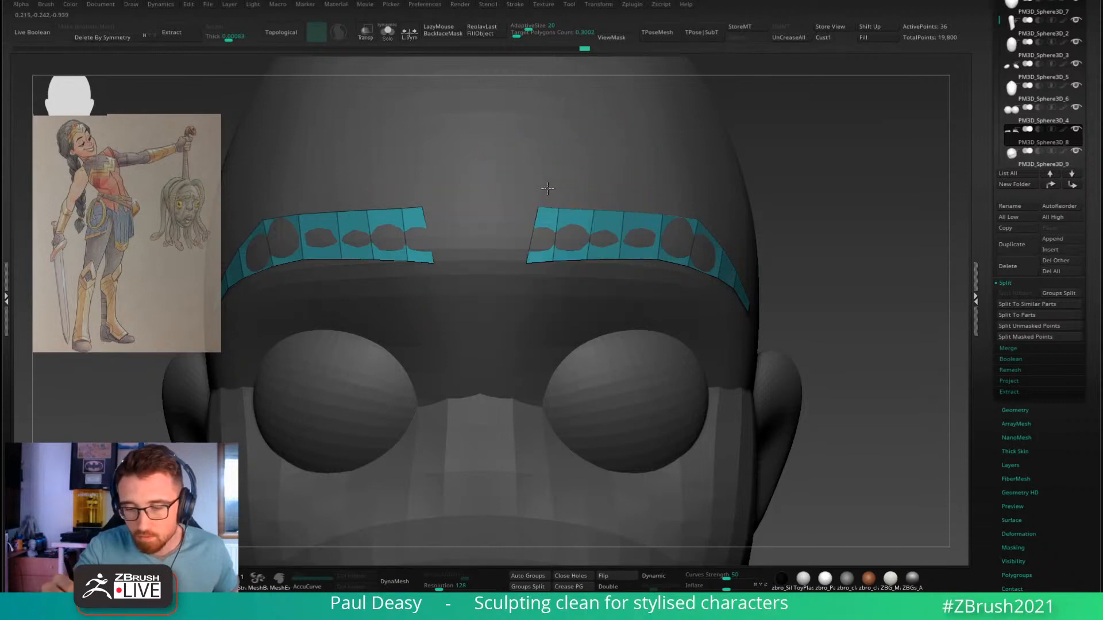
key(space)
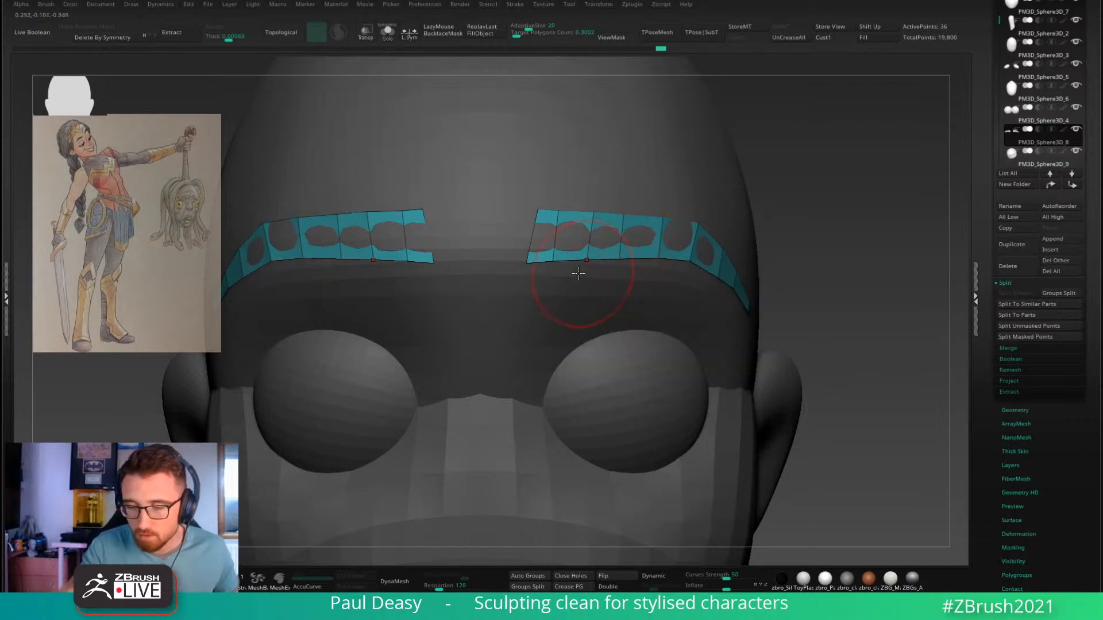
mouse_move(529, 278)
mouse_down()
mouse_move(589, 276)
mouse_move(520, 270)
mouse_move(667, 274)
mouse_move(686, 286)
mouse_up()
right_drag(738, 294, 710, 296)
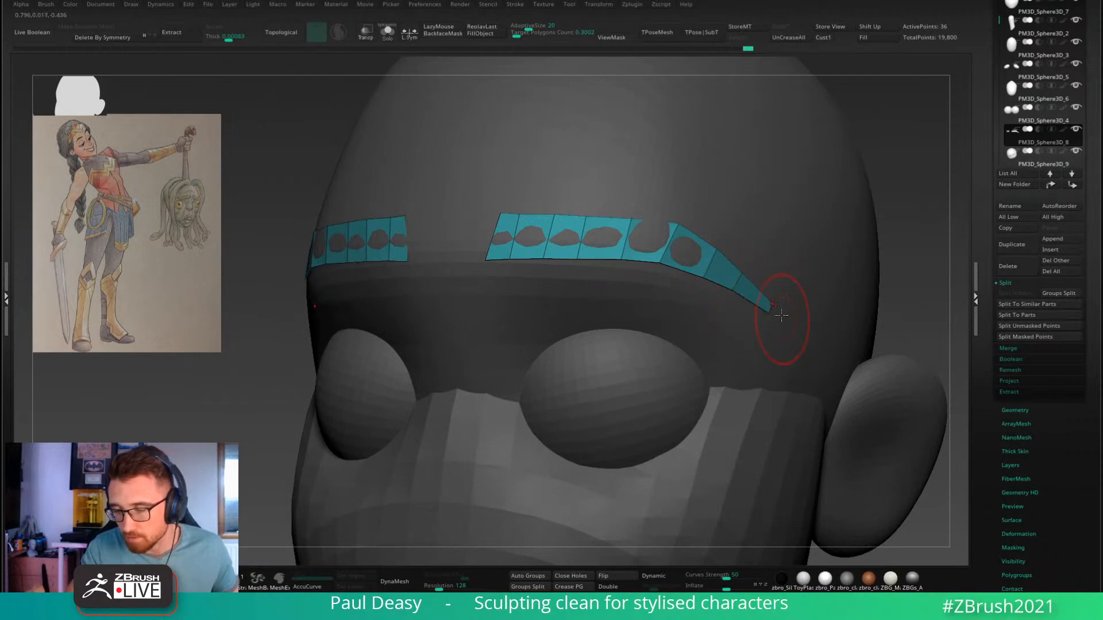
Step: Wrap the outer tail of the eyebrow strip around the skull's side with repeated Move brush pulls
drag(781, 316, 773, 329)
right_drag(773, 329, 761, 322)
drag(761, 322, 781, 312)
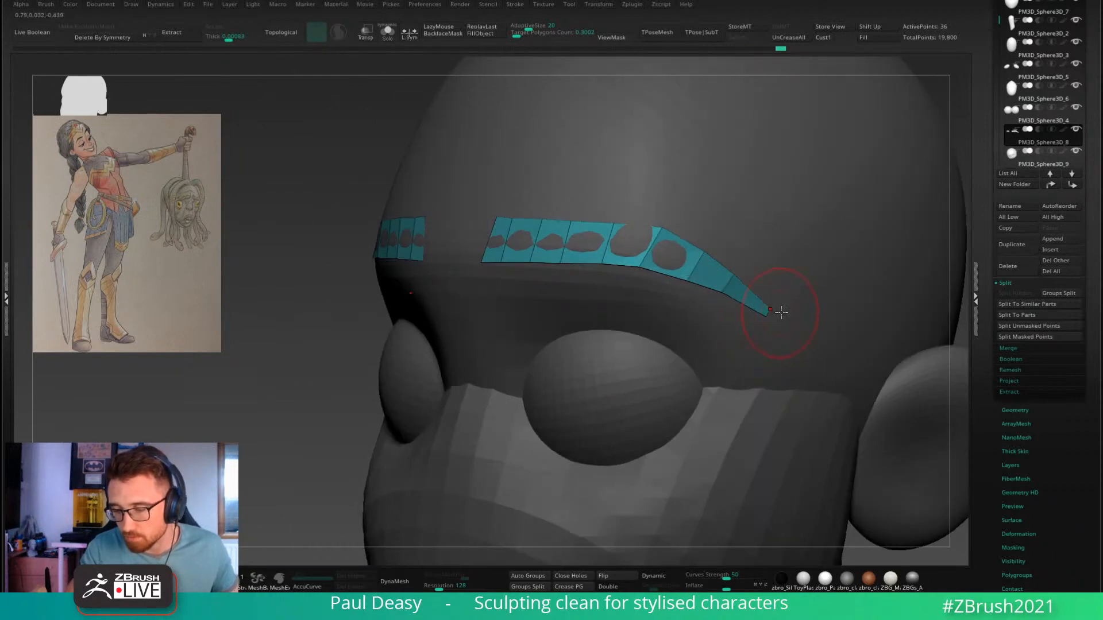
right_drag(781, 312, 775, 322)
drag(775, 320, 761, 329)
right_click(761, 330)
mouse_move(761, 330)
right_down()
mouse_move(750, 326)
mouse_move(768, 317)
right_up()
drag(768, 318, 763, 321)
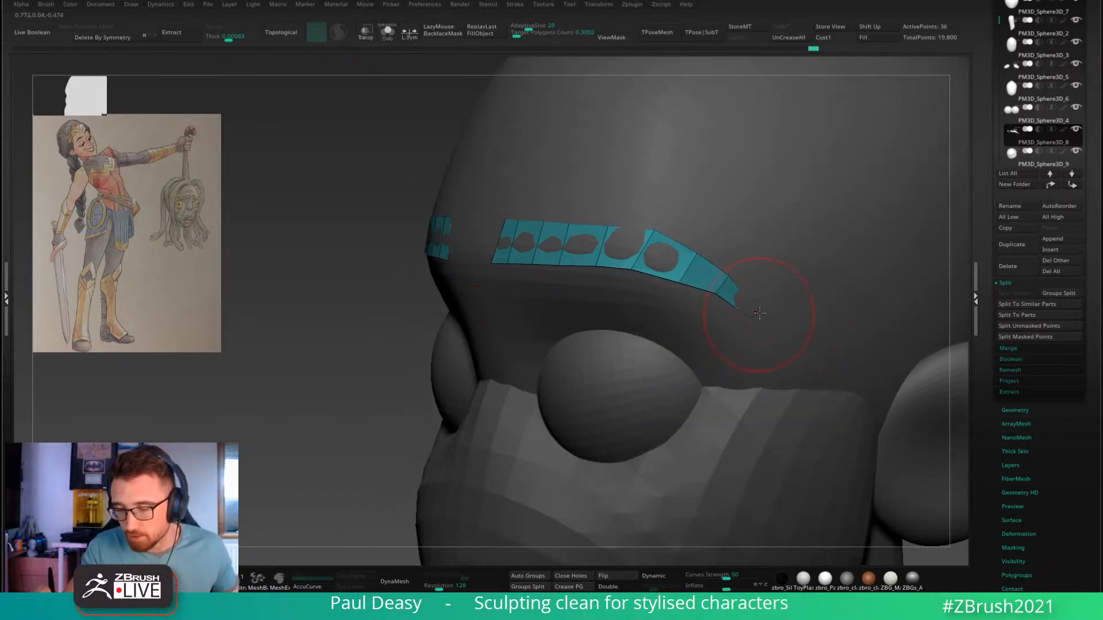
Step: Project the eyebrow strips onto the skull surface and open the subtool projection options
key(shift+f)
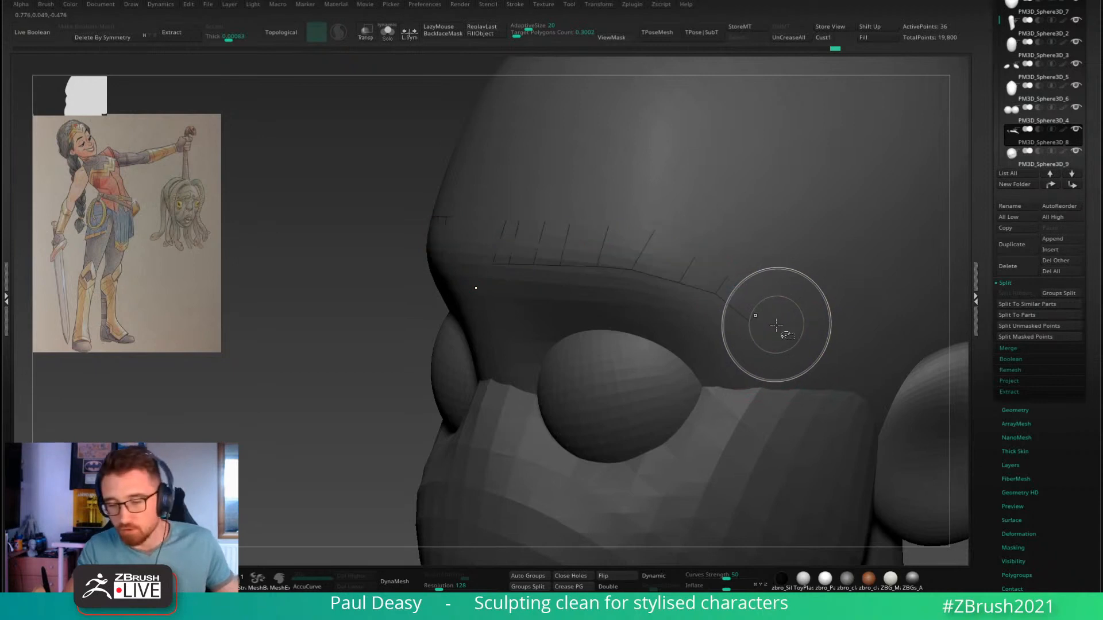
right_drag(777, 324, 936, 386)
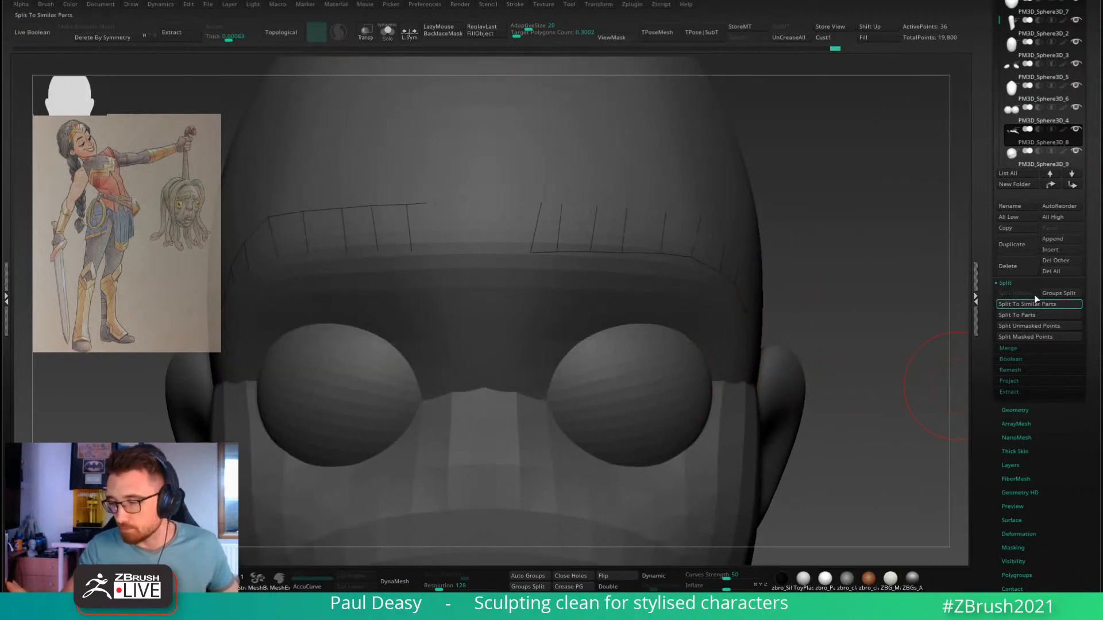
click(1015, 382)
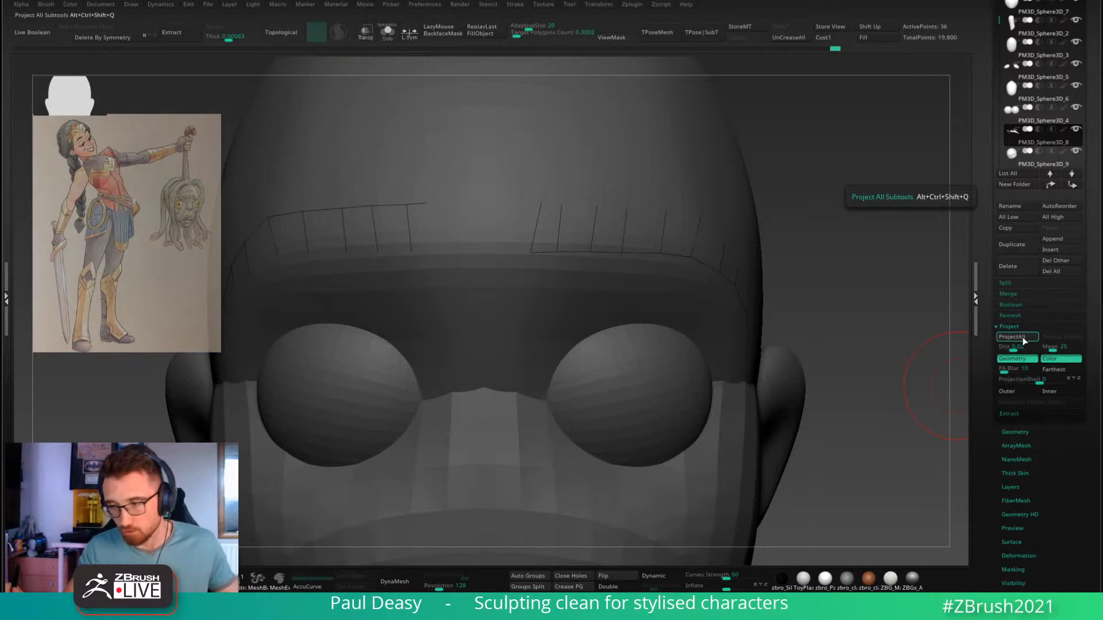
alt+right_drag(839, 291, 865, 317)
right_drag(821, 275, 827, 271)
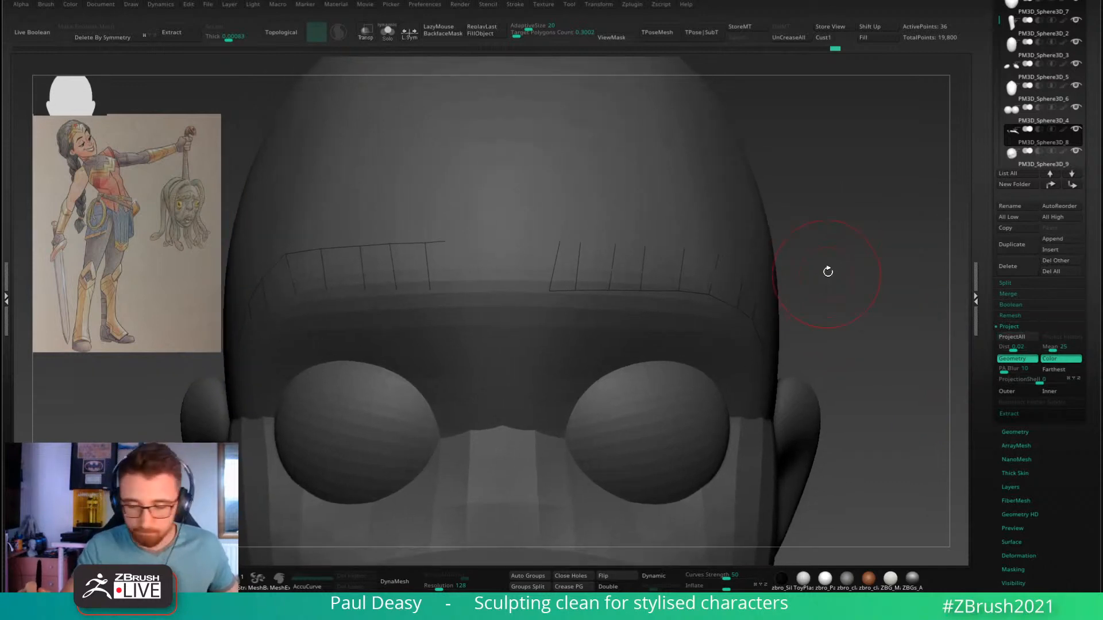
Step: Inflate the projected eyebrow strips slightly so they stand out from the skull
drag(726, 587, 731, 587)
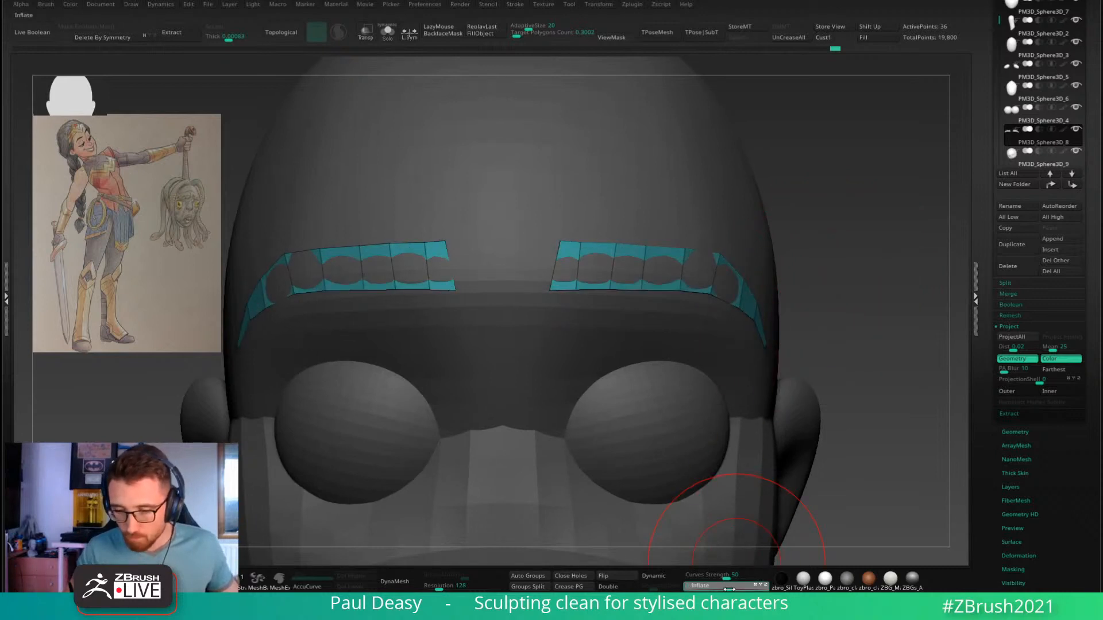
ctrl+right_drag(839, 276, 827, 259)
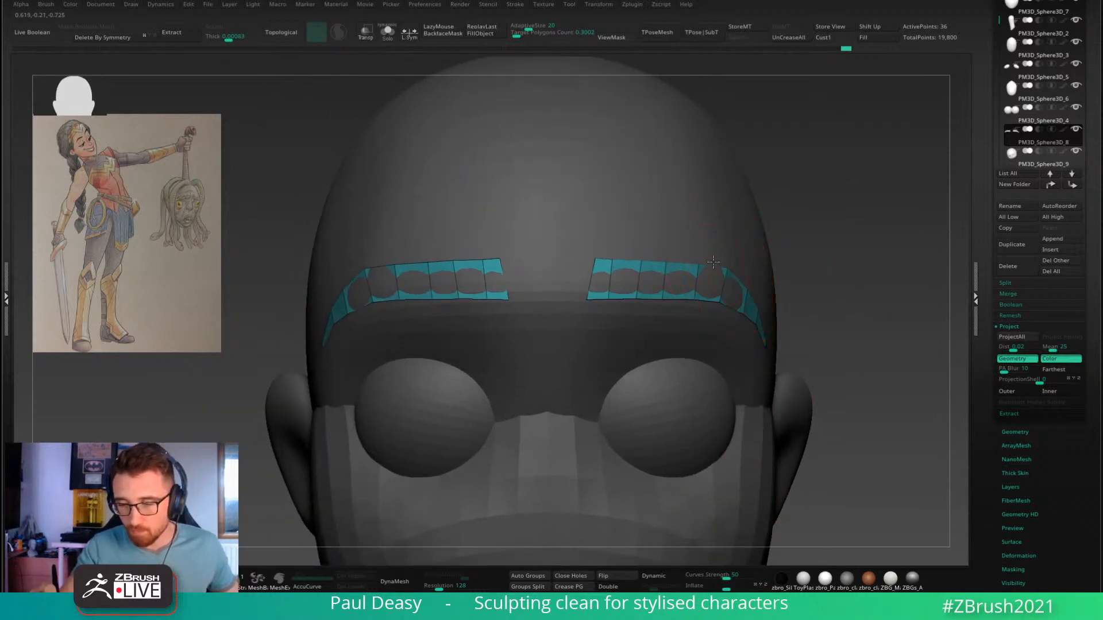
mouse_move(728, 277)
mouse_down()
mouse_move(721, 261)
mouse_move(671, 283)
mouse_up()
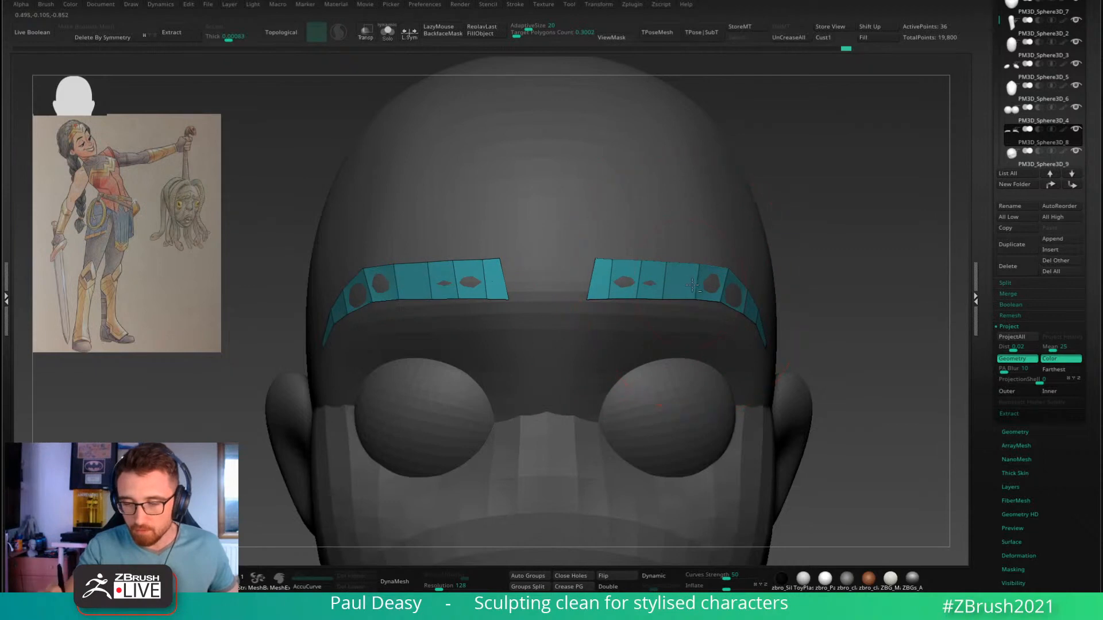
ctrl+right_drag(773, 281, 759, 282)
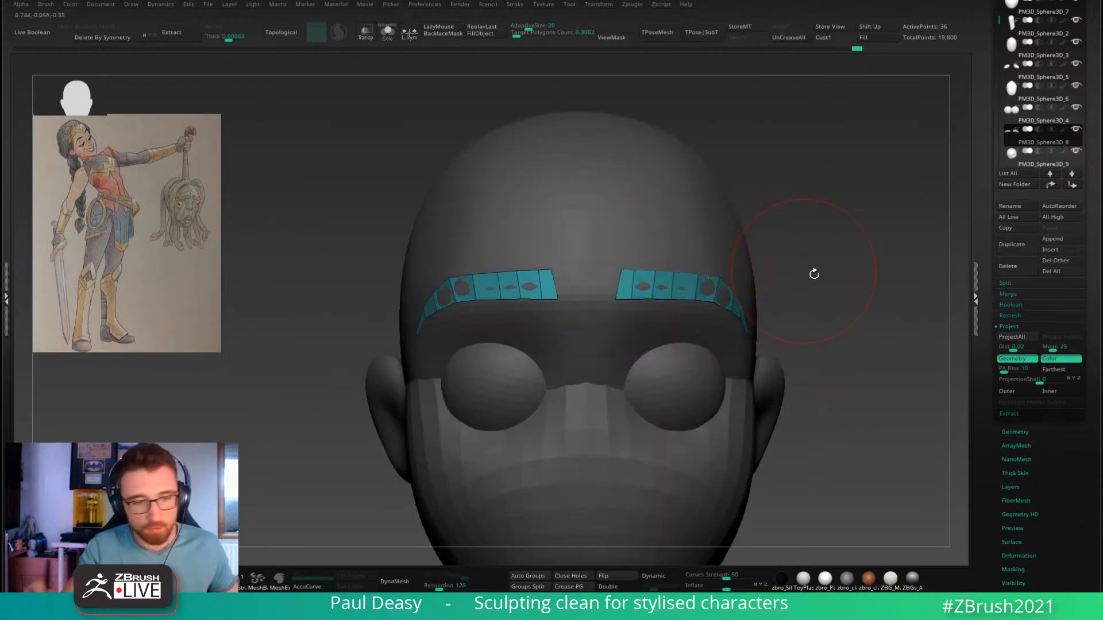
Step: Select the skull subtool, hide the wireframe display and make the eyebrow strips active again
drag(813, 271, 744, 268)
right_click(728, 283)
alt+click(741, 281)
right_click(742, 281)
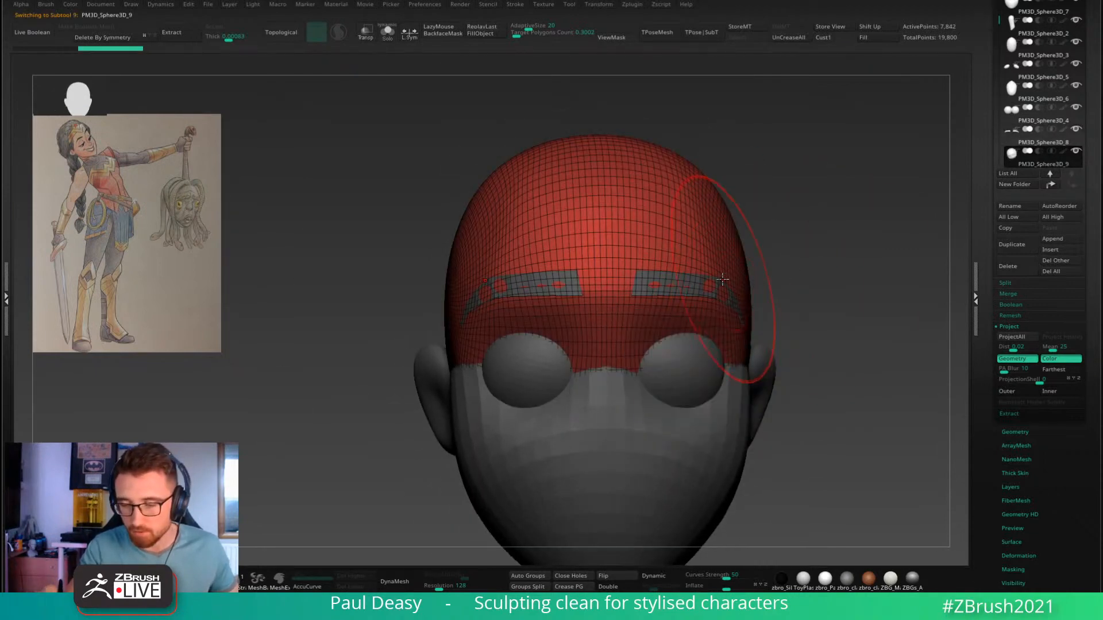
key(shift+f)
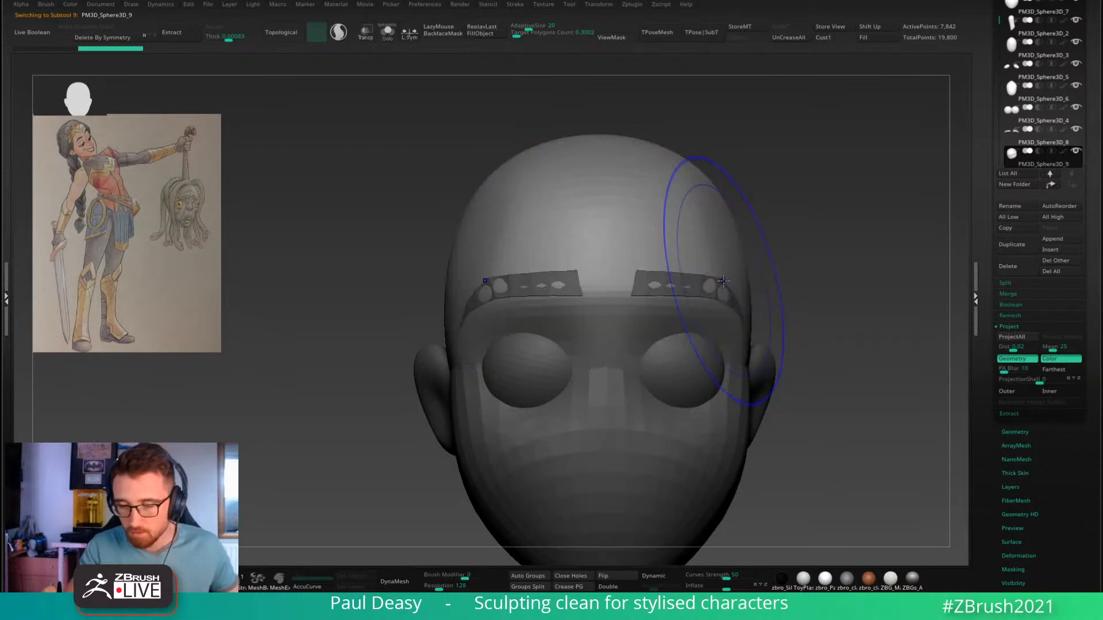
right_click(726, 281)
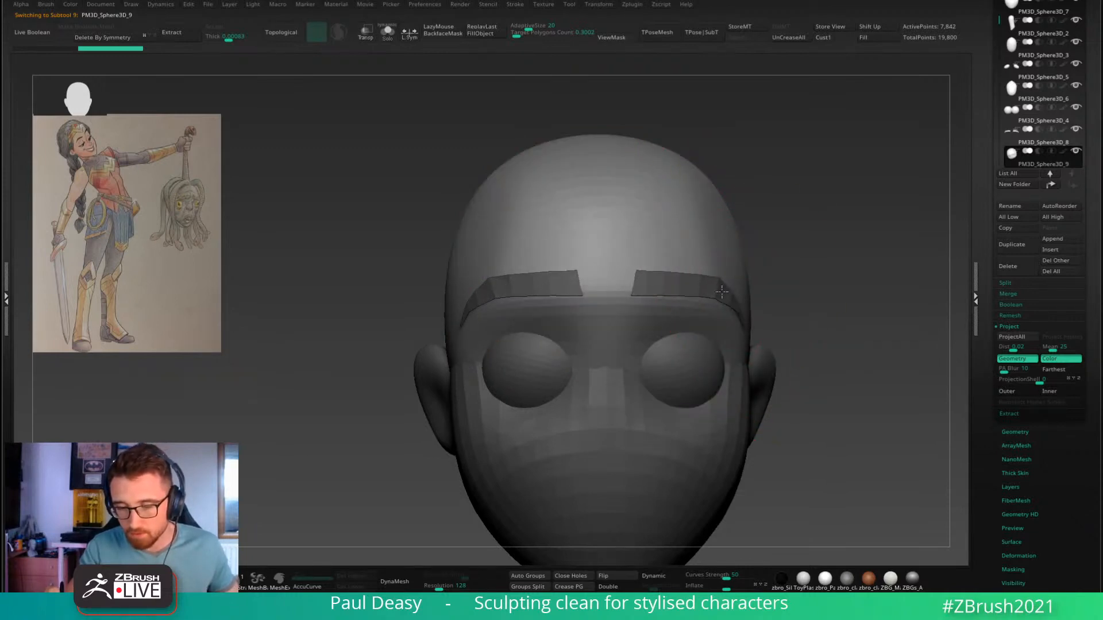
alt+click(721, 292)
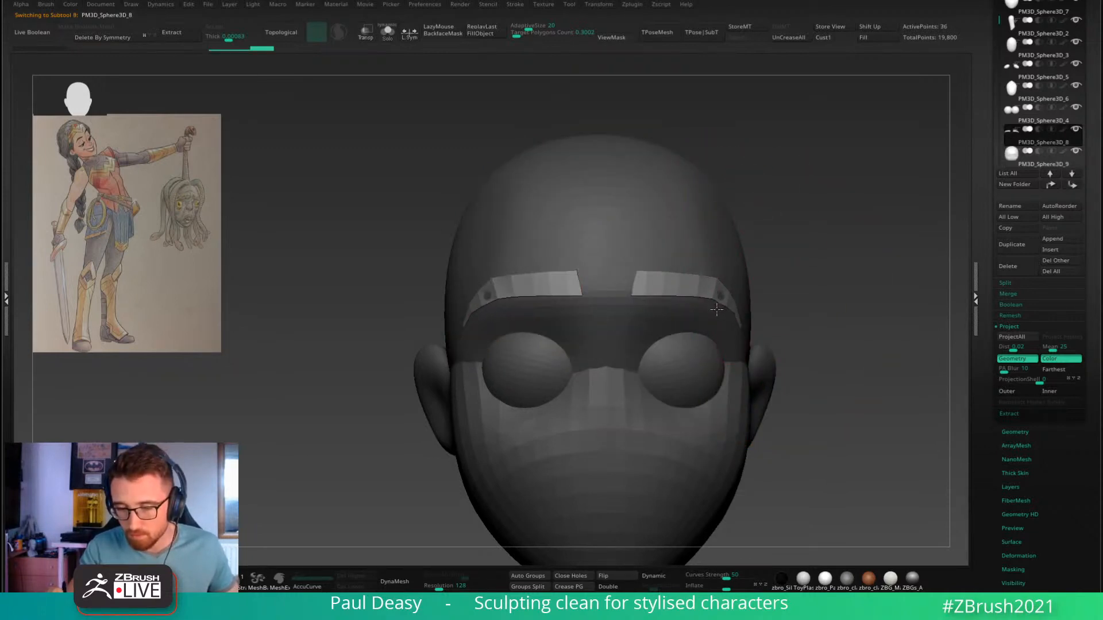
alt+drag(795, 286, 762, 266)
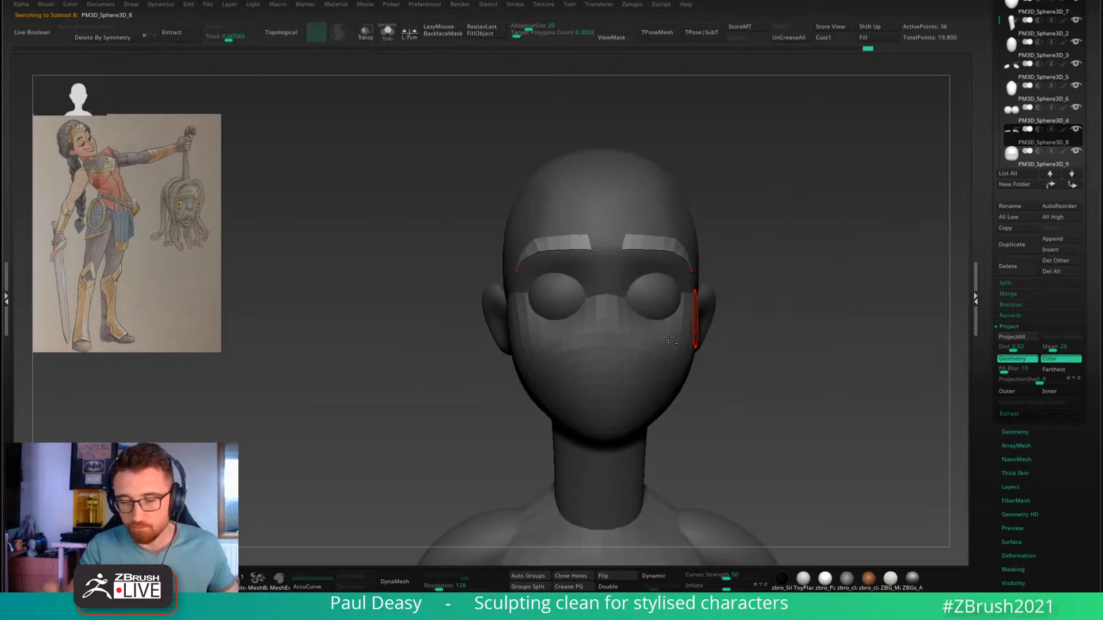
Step: Select the lower-face subtool, toggle its subdivision preview on and off, and turn the head to a side view
alt+click(682, 337)
key(d)
click(639, 190)
mouse_move(747, 315)
mouse_down()
mouse_move(798, 324)
mouse_move(757, 336)
mouse_move(818, 325)
mouse_move(660, 358)
mouse_up()
key(shift+d)
key(space)
key(space)
key(space)
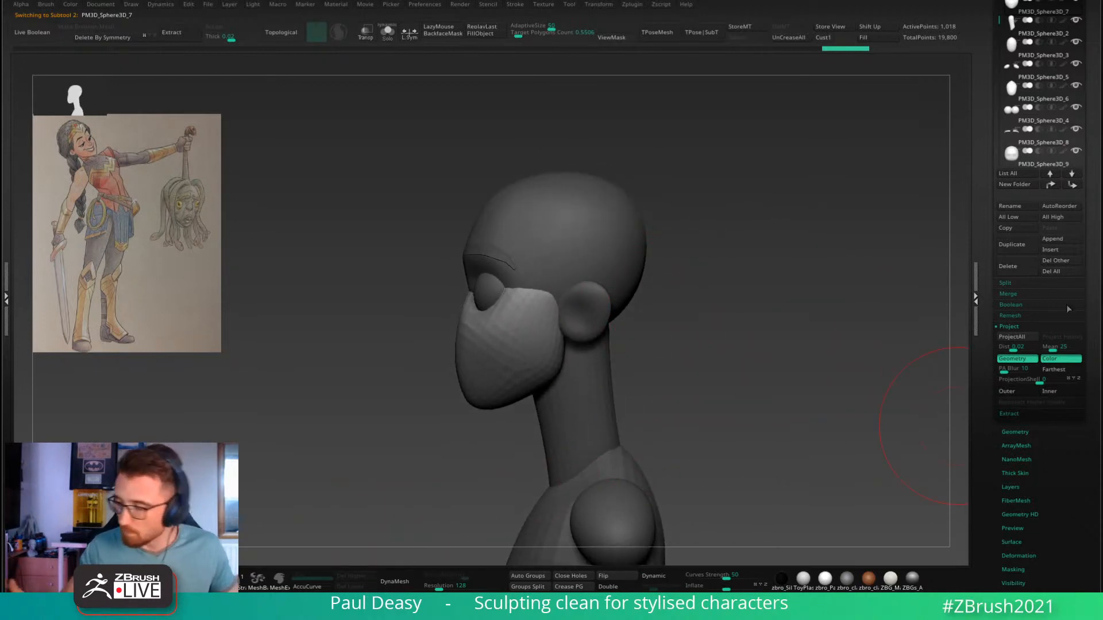
Step: Insert a new sphere subtool and move it up and back over the rear of the skull as the hair mass
click(1019, 291)
click(1022, 292)
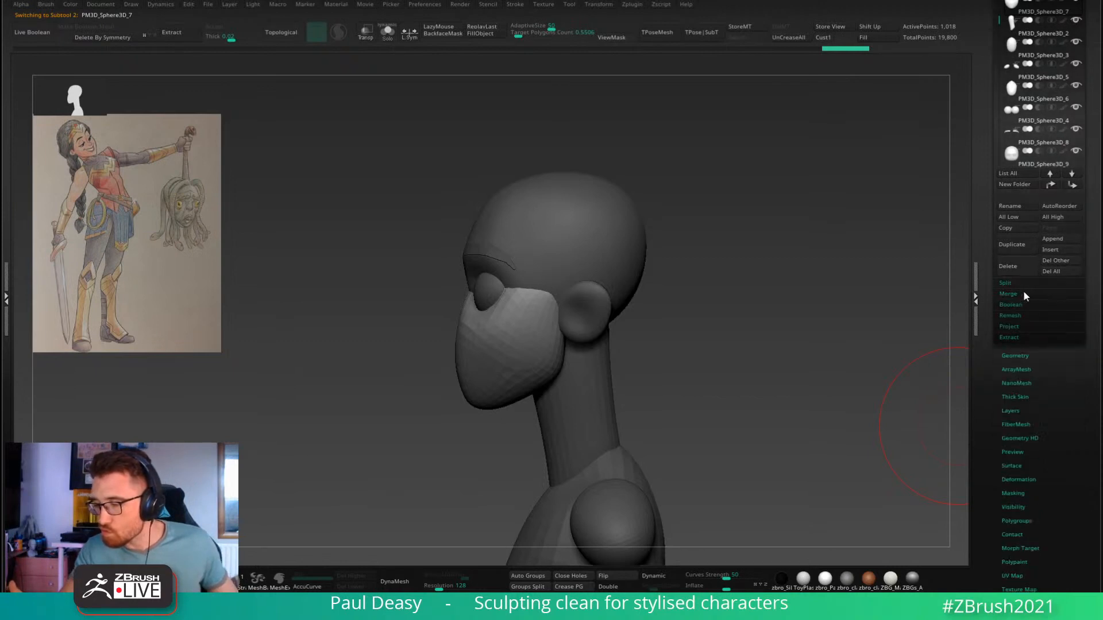
click(1050, 249)
click(704, 280)
key(w)
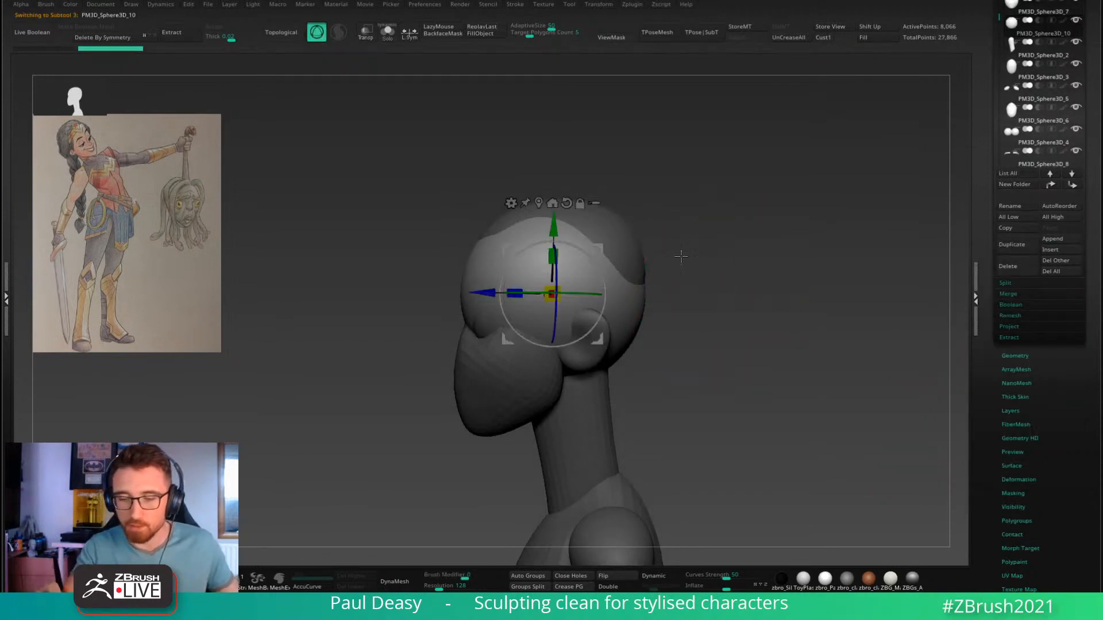
drag(600, 251, 662, 212)
key(q)
drag(738, 253, 758, 257)
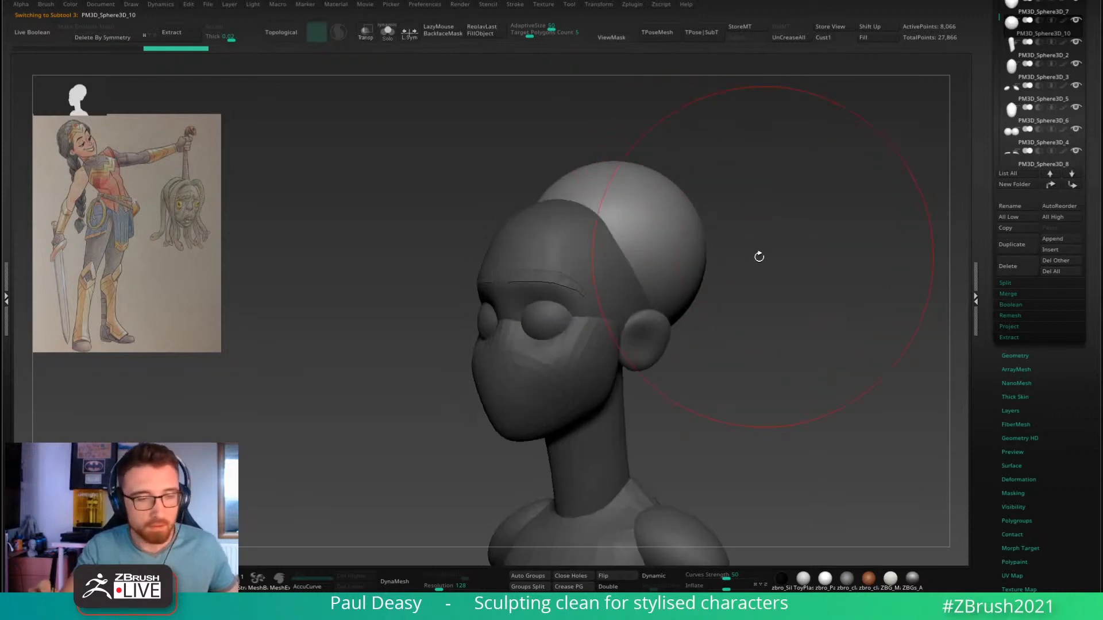
Step: Stretch the hair sphere with a large Move brush to cover the crown and back of the skull
drag(559, 214, 509, 210)
drag(623, 221, 572, 221)
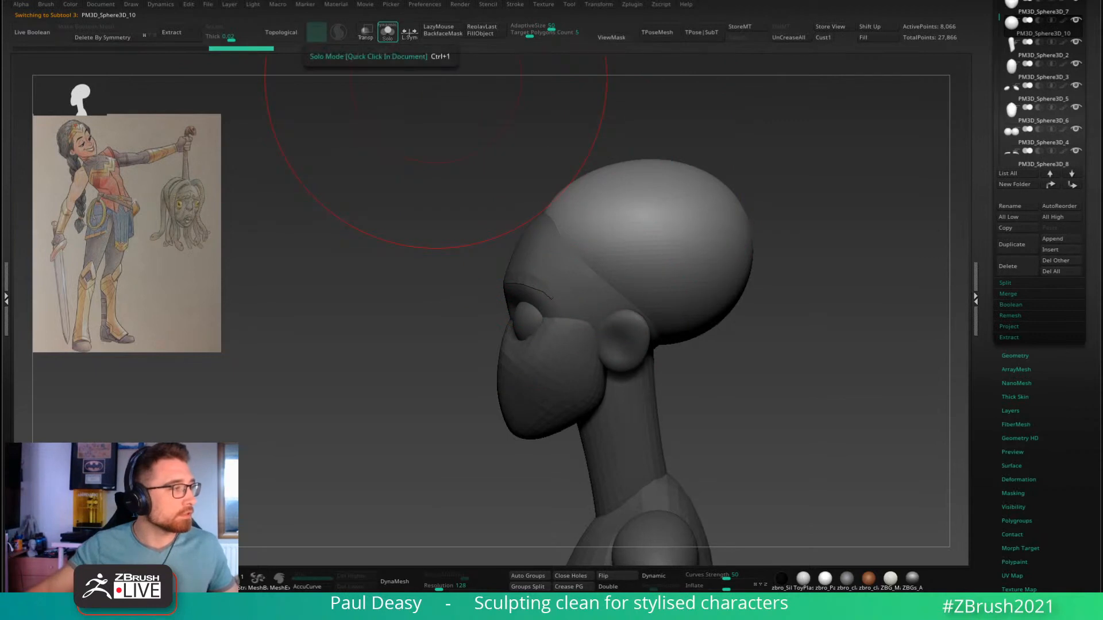
mouse_move(758, 256)
mouse_down()
mouse_move(796, 254)
mouse_move(788, 234)
mouse_up()
key(space)
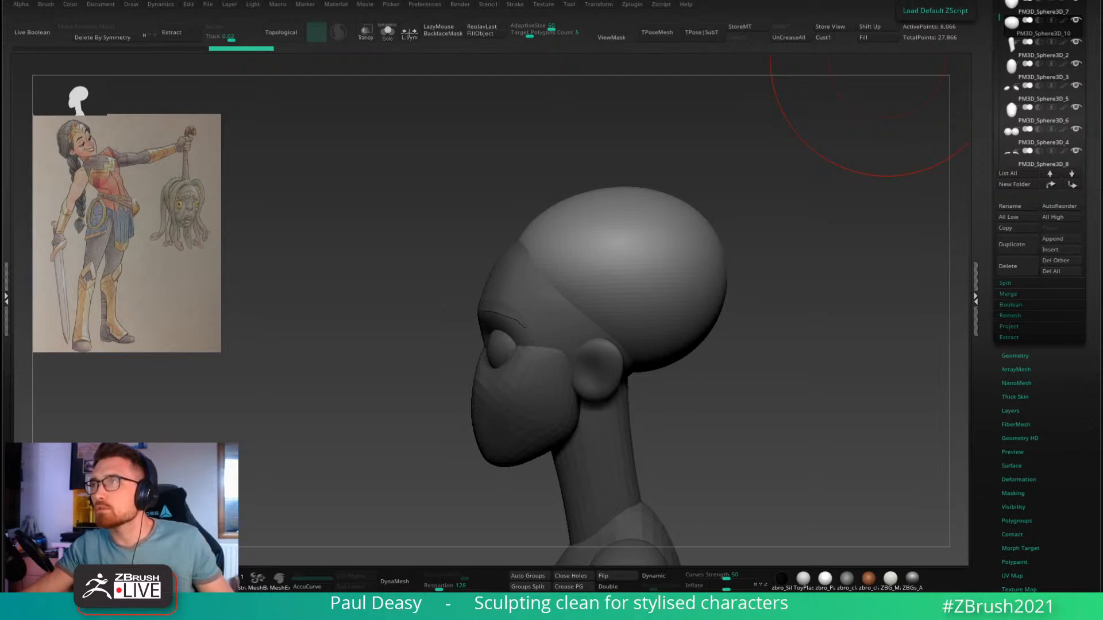
key(space)
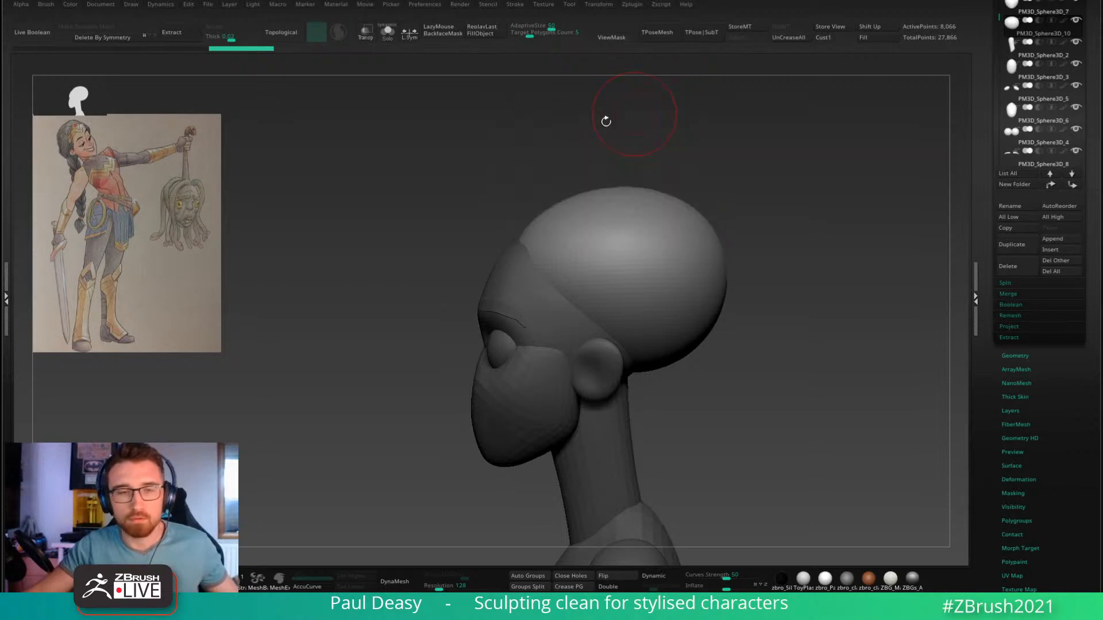
drag(204, 81, 208, 81)
click(46, 5)
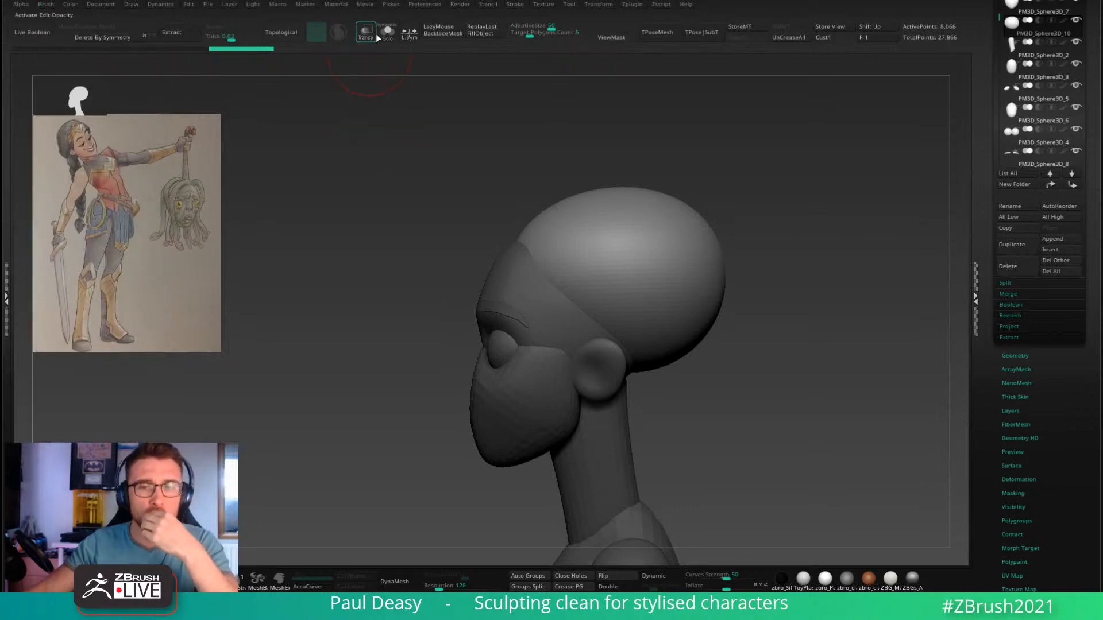
click(396, 8)
click(419, 36)
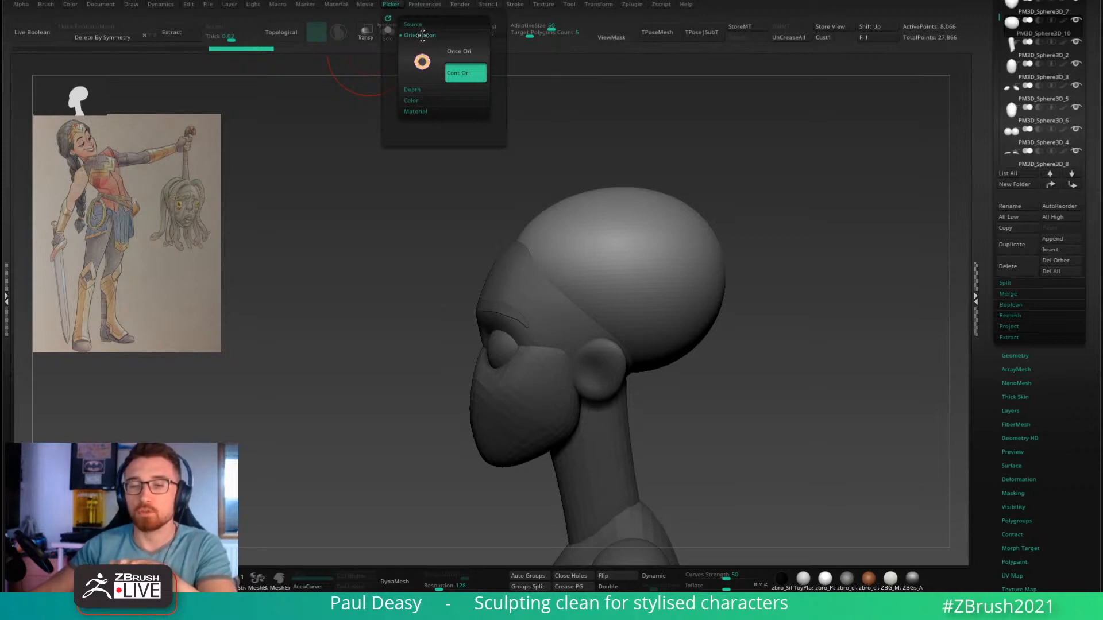
click(386, 4)
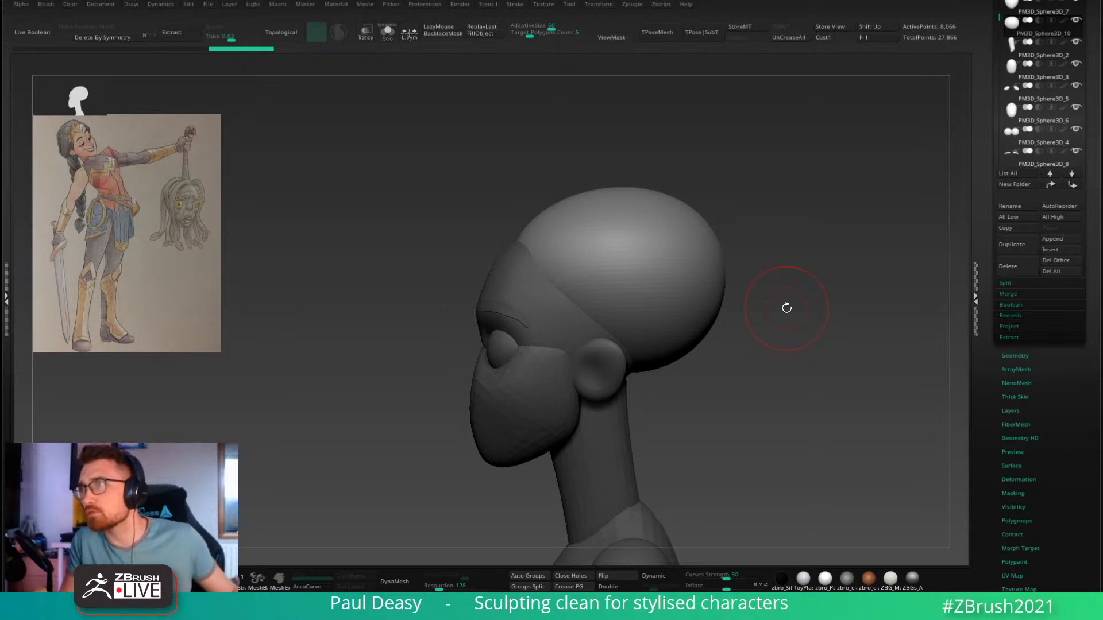
mouse_move(781, 309)
mouse_down()
mouse_move(804, 308)
mouse_move(776, 322)
mouse_move(783, 304)
mouse_up()
key(space)
Step: Quick-save the project and remesh the hair sphere with ZRemesher
drag(782, 301, 787, 299)
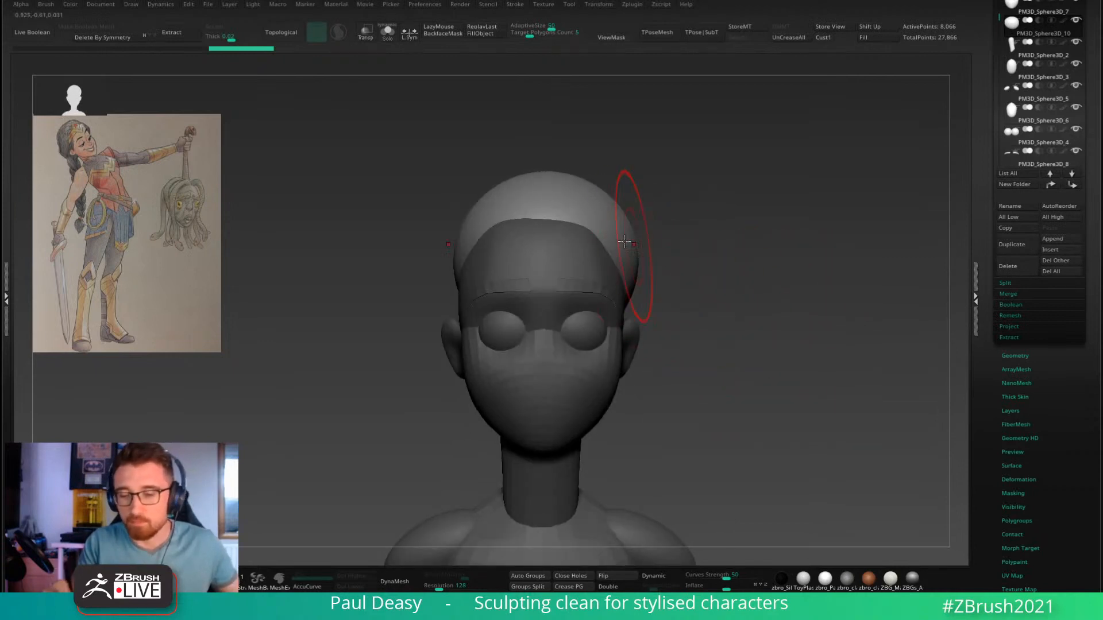
drag(673, 226, 694, 246)
ctrl+click(696, 247)
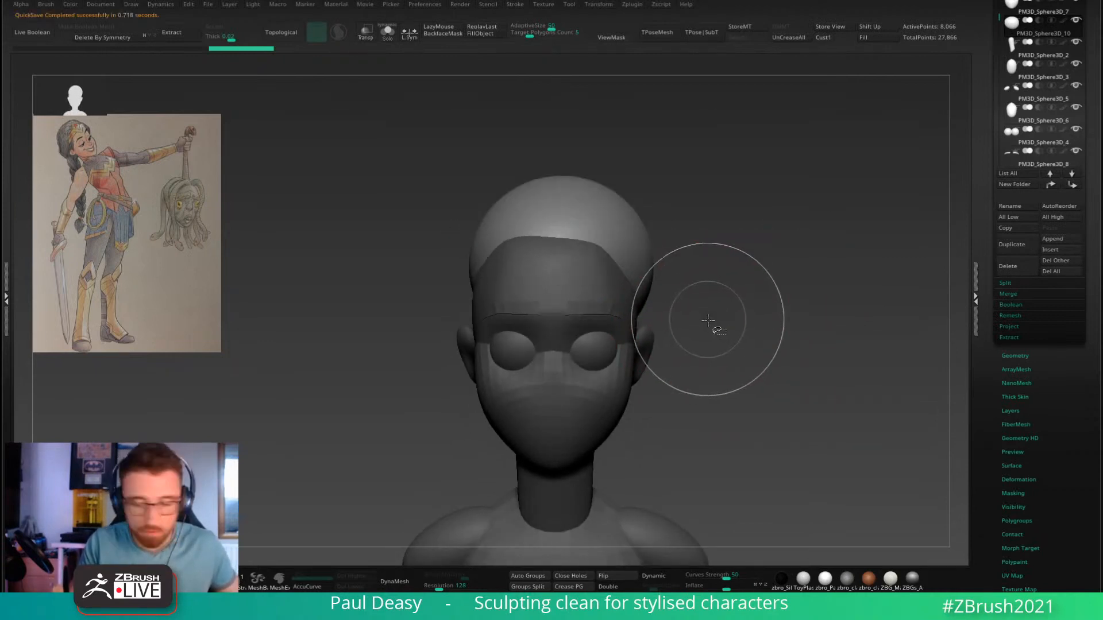
key(ctrl+s)
key(ctrl+s)
key(ctrl+z)
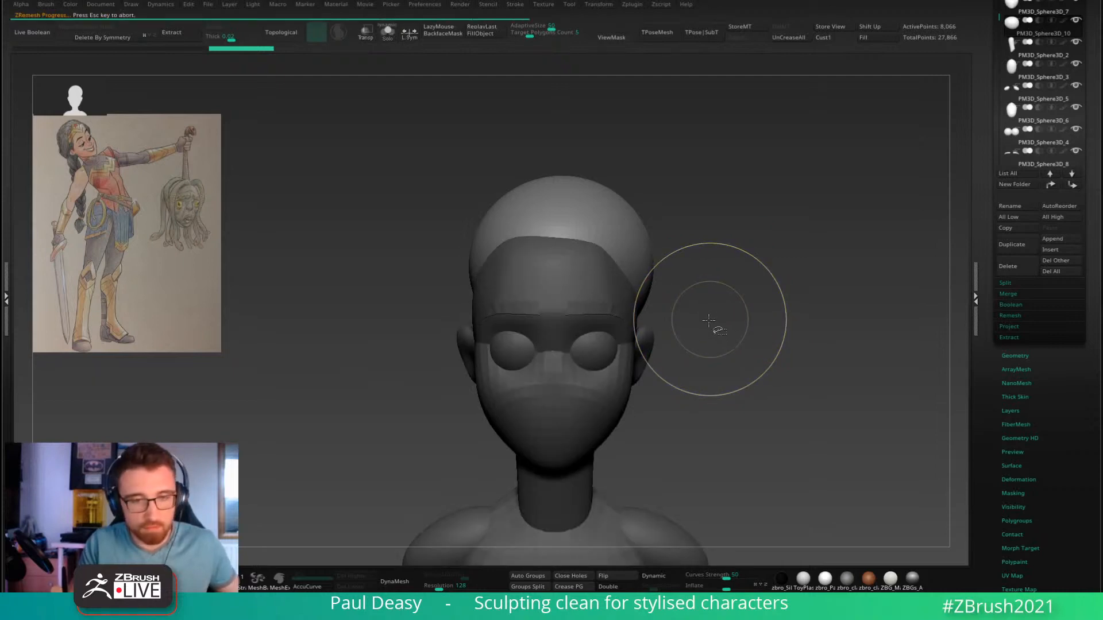
alt+drag(711, 305, 692, 341)
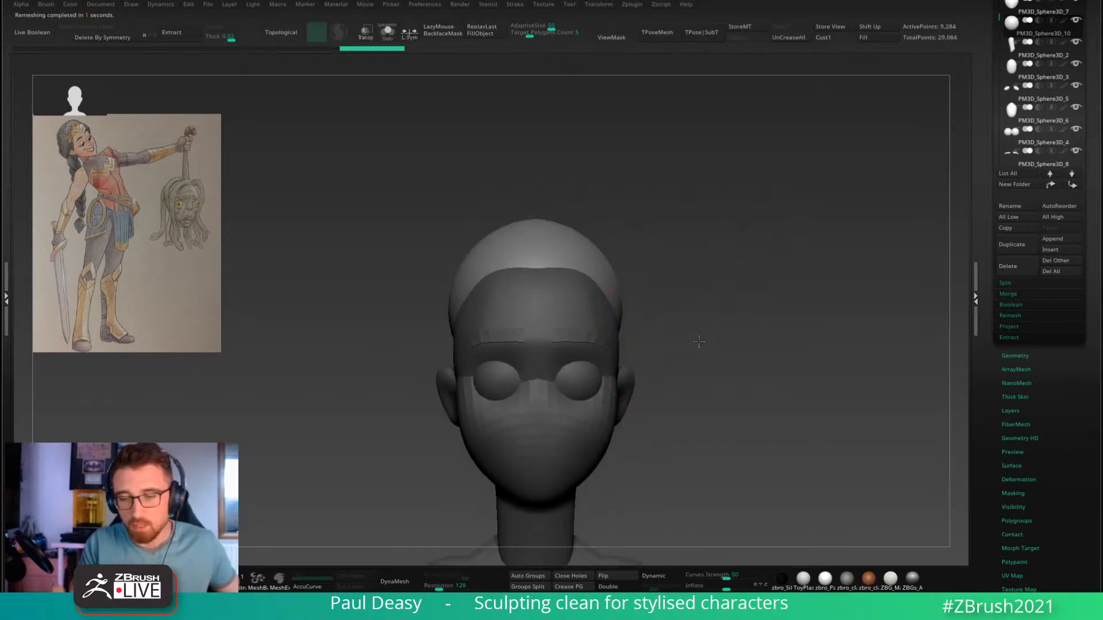
Step: Pull the front of the remeshed hair mass forward and down toward the forehead hairline
drag(676, 241, 652, 253)
right_drag(653, 253, 642, 255)
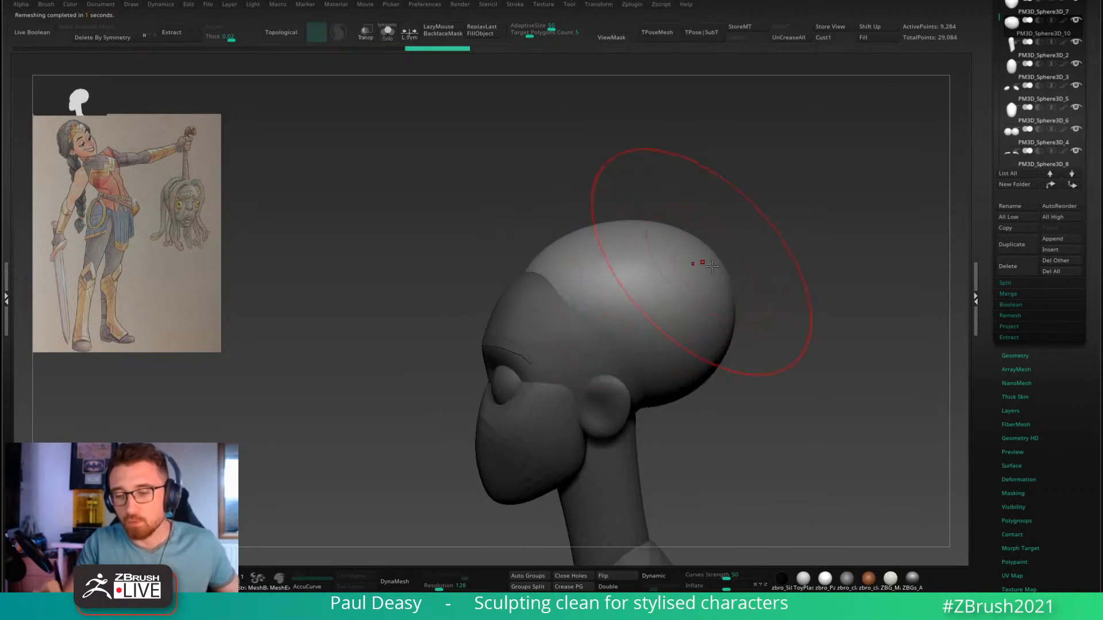
alt+right_drag(691, 378, 692, 343)
drag(544, 245, 523, 253)
Step: Reduce the Move brush size and pull the hair mass down over the temple toward the ear
key([)
key([)
key([)
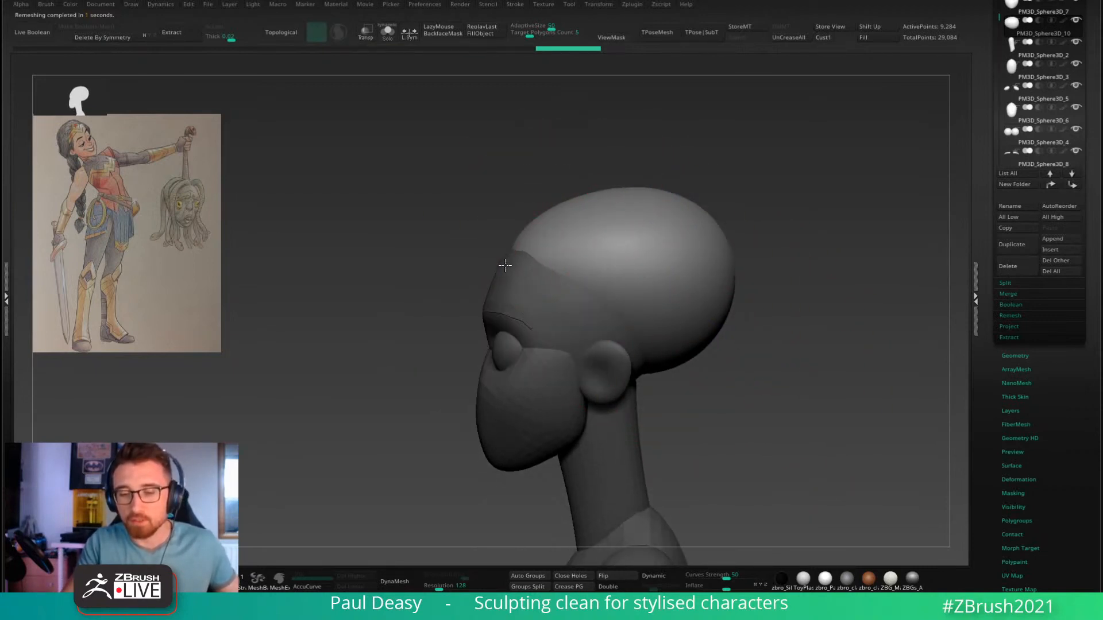
mouse_move(529, 271)
right_down()
mouse_move(726, 264)
mouse_move(729, 293)
mouse_move(586, 262)
right_up()
alt+right_drag(764, 256, 742, 186)
mouse_move(584, 232)
mouse_down()
mouse_move(537, 274)
mouse_move(550, 272)
mouse_up()
key(space)
click(559, 280)
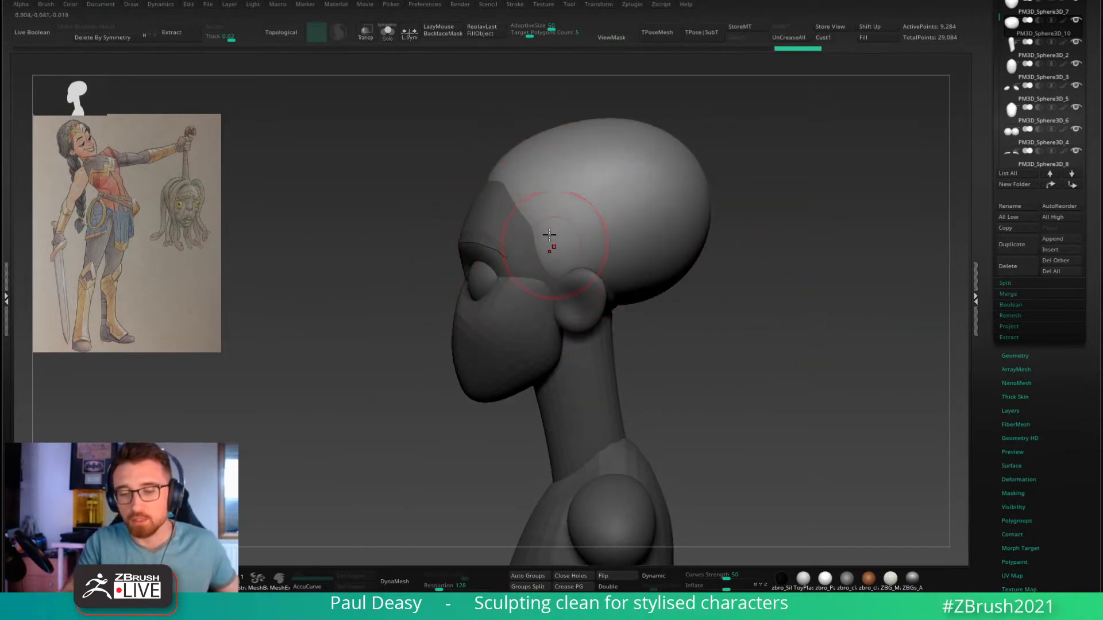
Step: Adjust the edge of the hair mass at the temple above the ear with the Move brush
mouse_move(544, 231)
mouse_down()
mouse_move(524, 203)
mouse_move(540, 243)
mouse_up()
key(space)
click(516, 208)
alt+right_drag(753, 264, 757, 234)
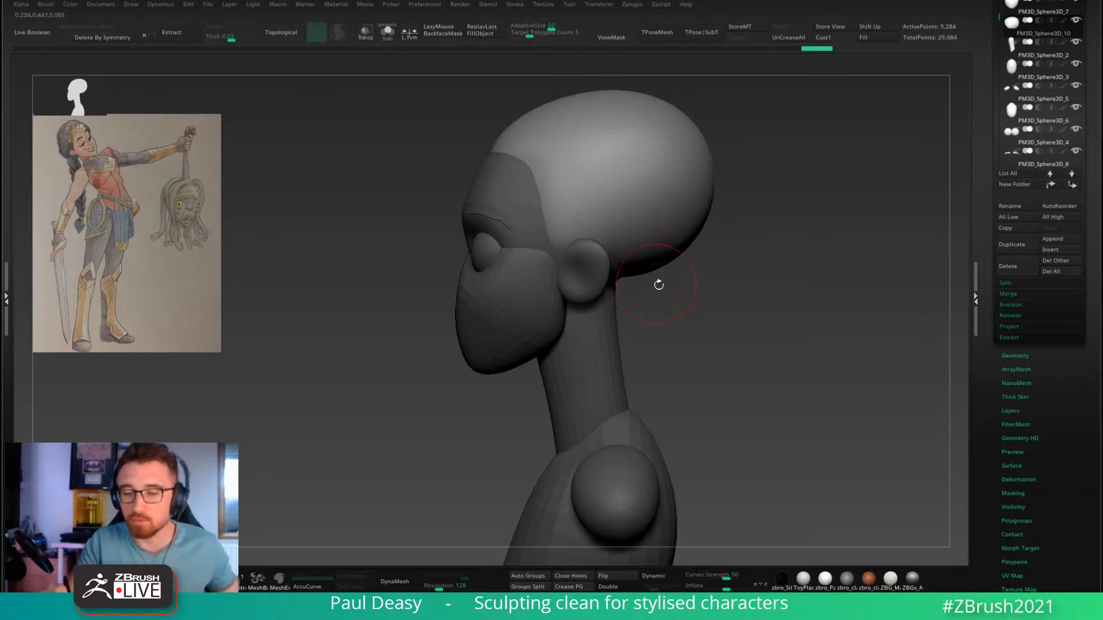
Step: Enlarge the Move brush and pull the back of the hair mass down and outward toward the nape
alt+click(482, 204)
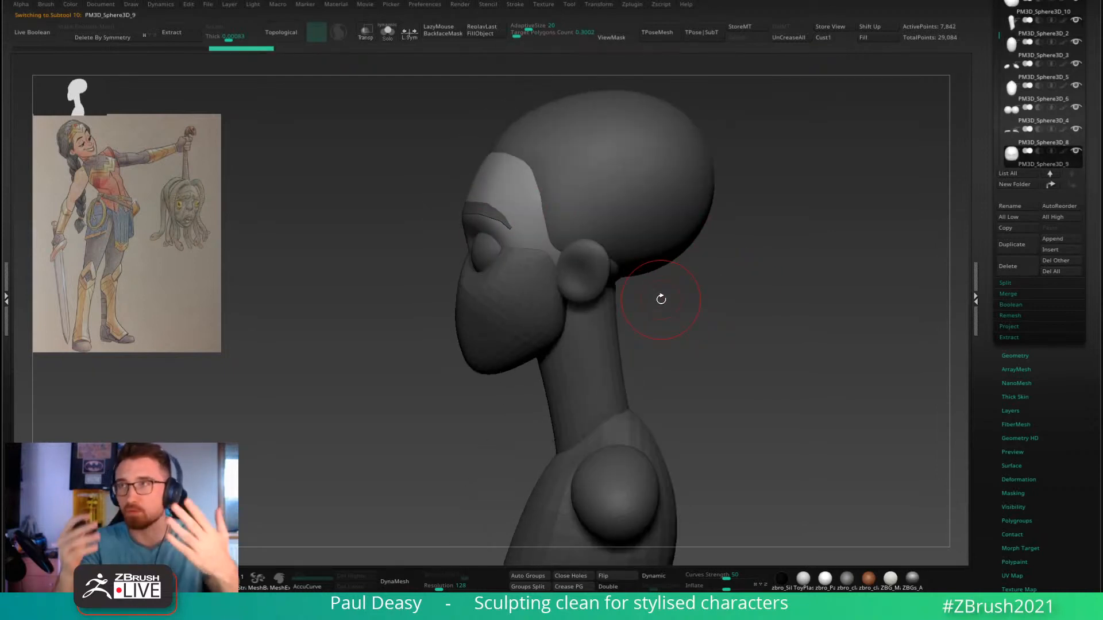
key(space)
drag(655, 291, 673, 291)
alt+click(662, 229)
key(space)
mouse_move(669, 243)
mouse_down()
mouse_move(696, 244)
mouse_move(711, 261)
mouse_move(633, 323)
mouse_up()
drag(649, 278, 664, 293)
mouse_move(674, 239)
mouse_down()
mouse_move(738, 222)
mouse_move(721, 254)
mouse_up()
key(space)
mouse_move(683, 242)
mouse_down()
mouse_move(700, 242)
mouse_move(681, 225)
mouse_up()
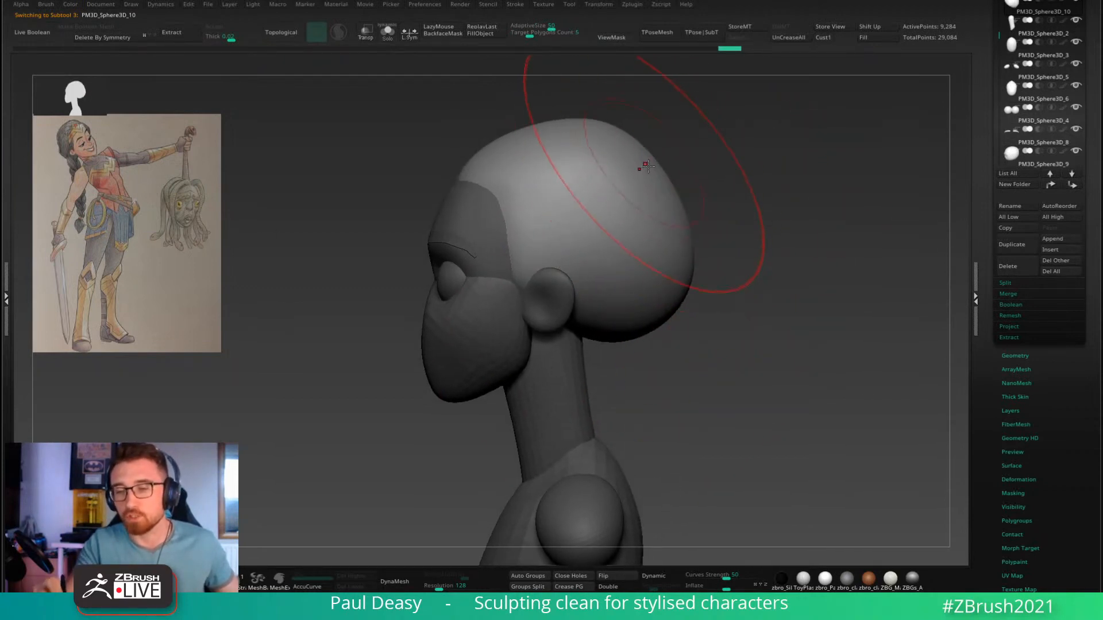
Step: Round out the crown and lower back of the hair mass in profile with a large Move brush
drag(632, 143, 621, 161)
drag(643, 157, 653, 206)
key(space)
mouse_move(667, 175)
mouse_down()
mouse_move(653, 175)
mouse_move(704, 189)
mouse_up()
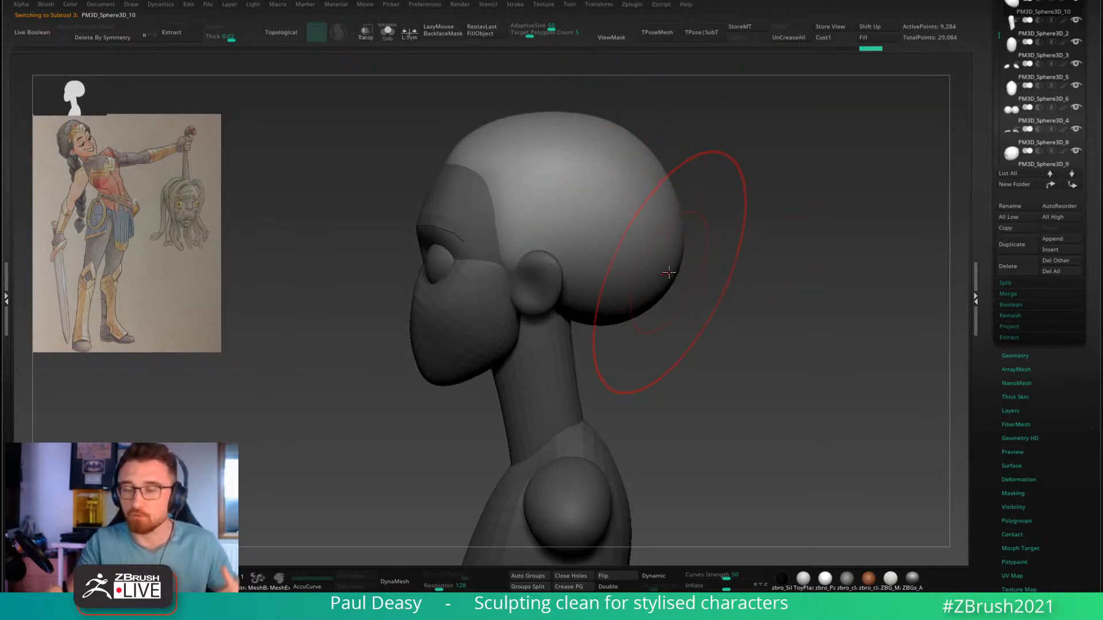
key(space)
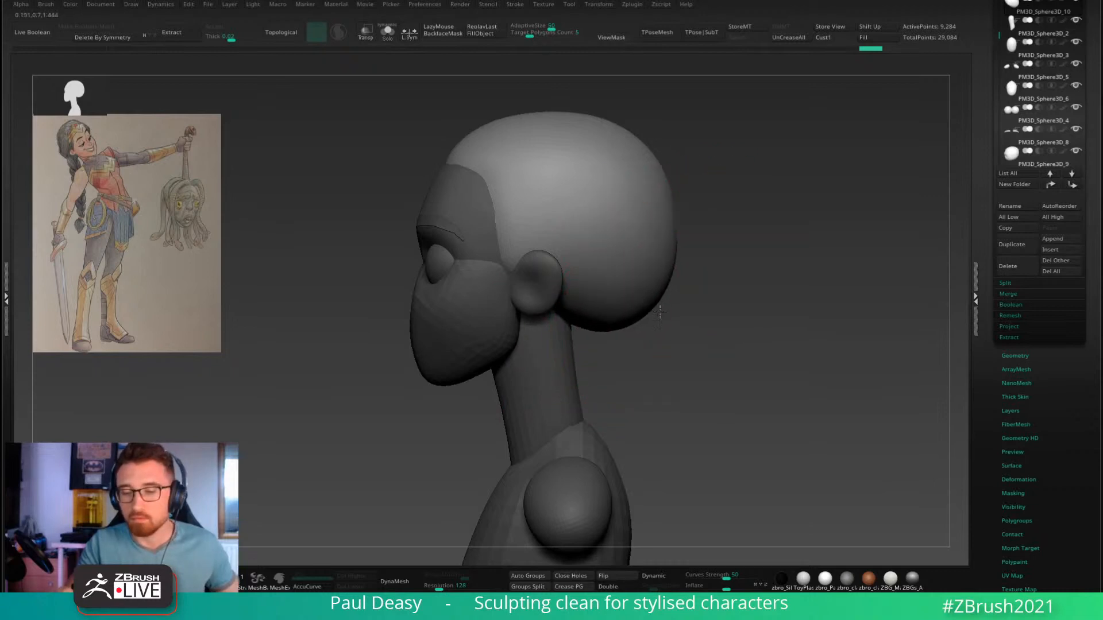
drag(659, 312, 655, 306)
drag(661, 182, 648, 165)
drag(664, 205, 666, 206)
right_drag(672, 201, 707, 212)
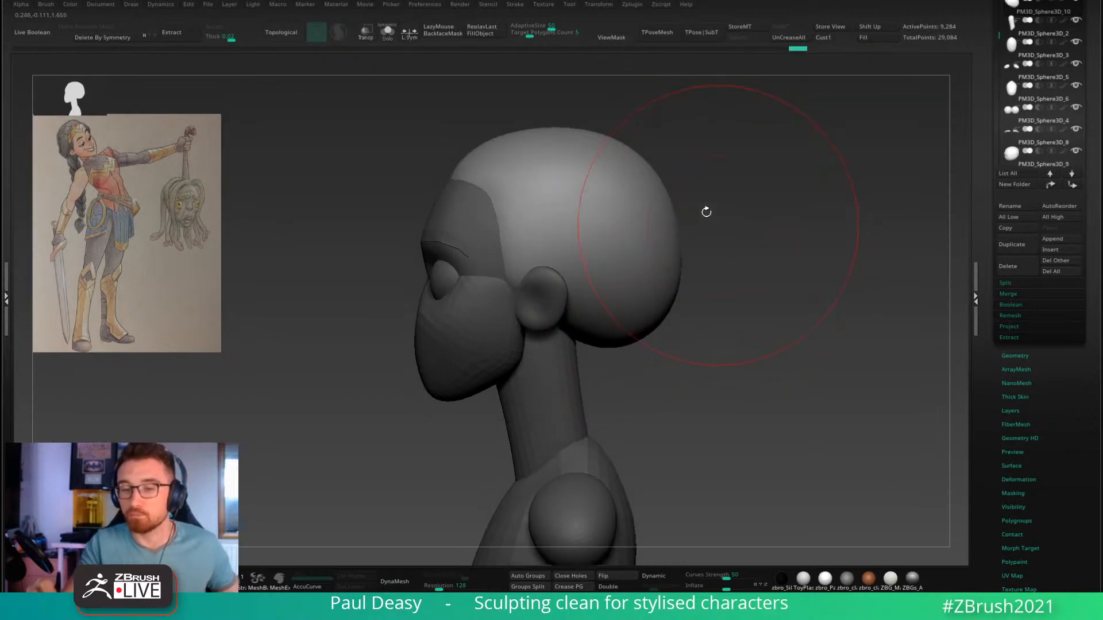
Step: Reduce the Move brush size and widen the rear sides of the hair mass as seen from above
key(space)
mouse_move(500, 242)
right_down()
mouse_move(592, 257)
mouse_move(609, 241)
mouse_move(660, 274)
mouse_move(597, 259)
right_up()
key(space)
key(space)
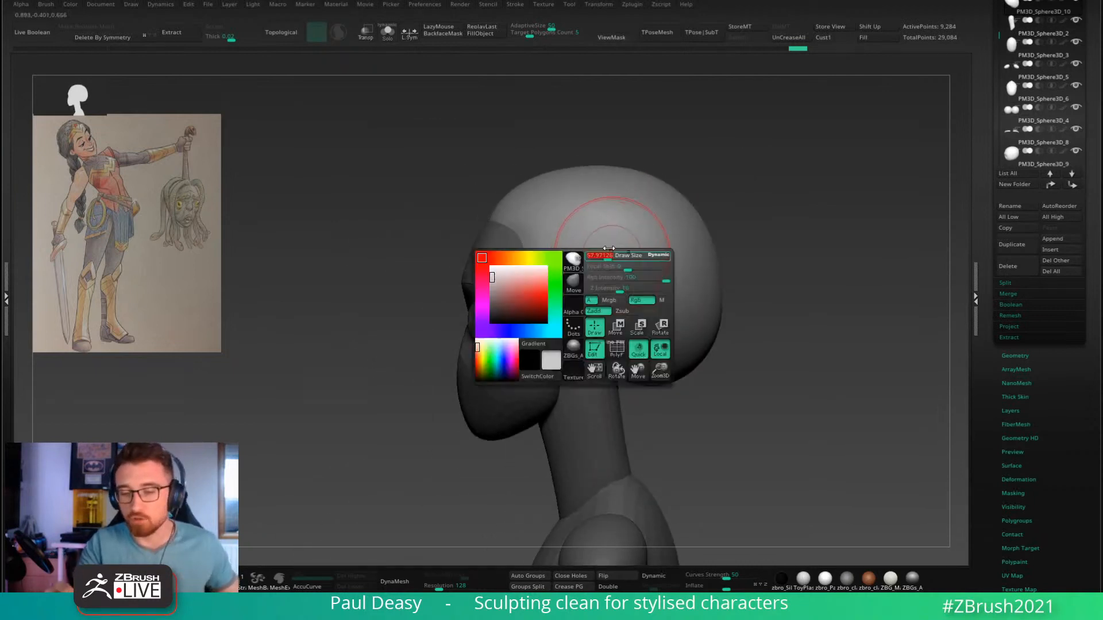
drag(618, 229, 623, 231)
right_drag(741, 247, 761, 356)
key(space)
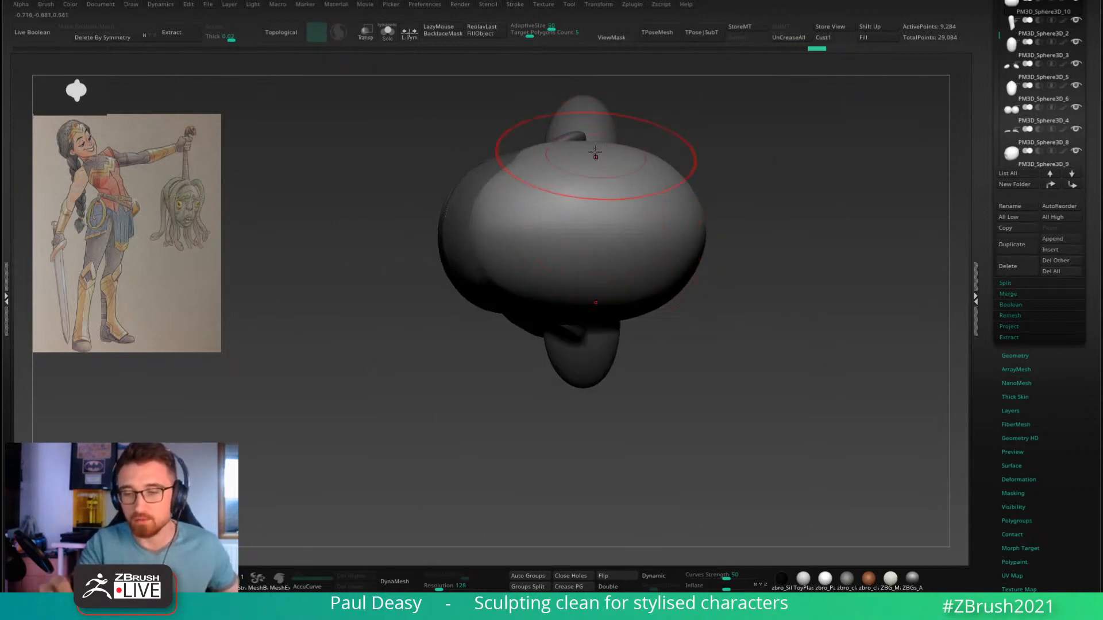
mouse_move(594, 155)
mouse_down()
mouse_move(576, 136)
mouse_move(616, 140)
mouse_move(568, 133)
mouse_up()
drag(664, 160, 681, 135)
drag(592, 137, 599, 120)
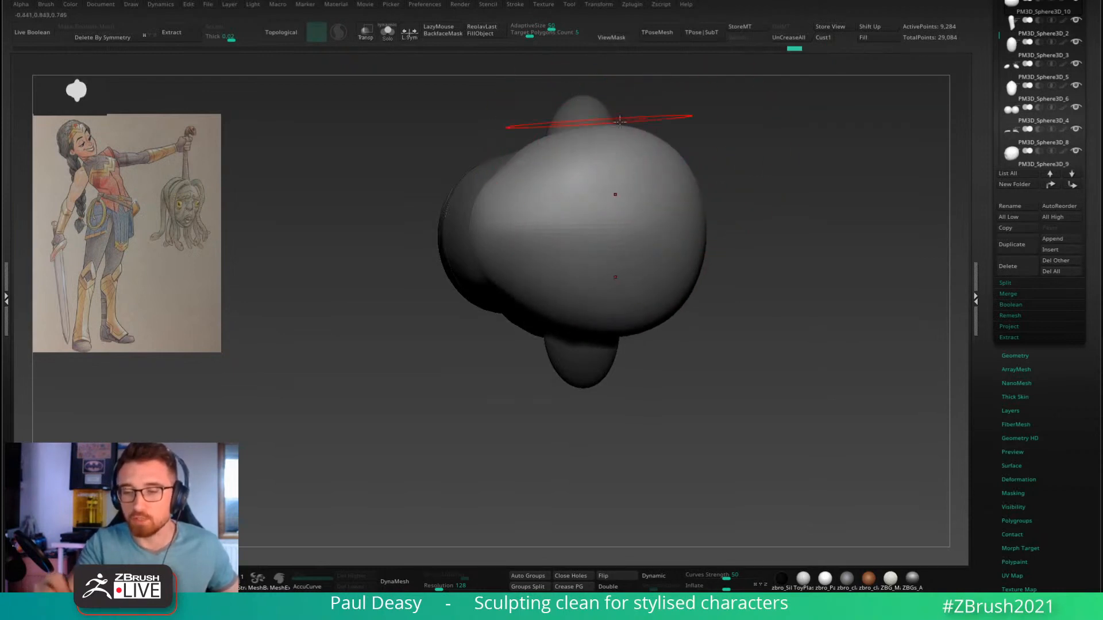
Step: Reshape and smooth the rear sides of the hair mass around the back of the skull
right_drag(742, 175, 654, 190)
mouse_move(677, 193)
mouse_down()
mouse_move(694, 174)
mouse_move(718, 194)
mouse_up()
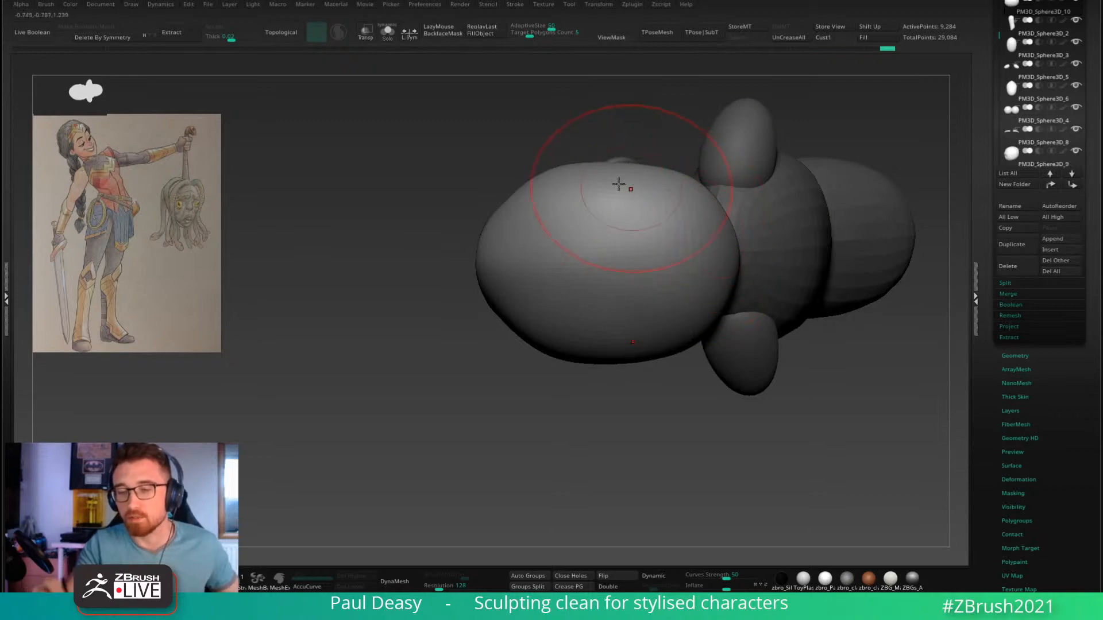
drag(621, 187, 563, 189)
right_drag(480, 188, 549, 192)
drag(549, 192, 511, 185)
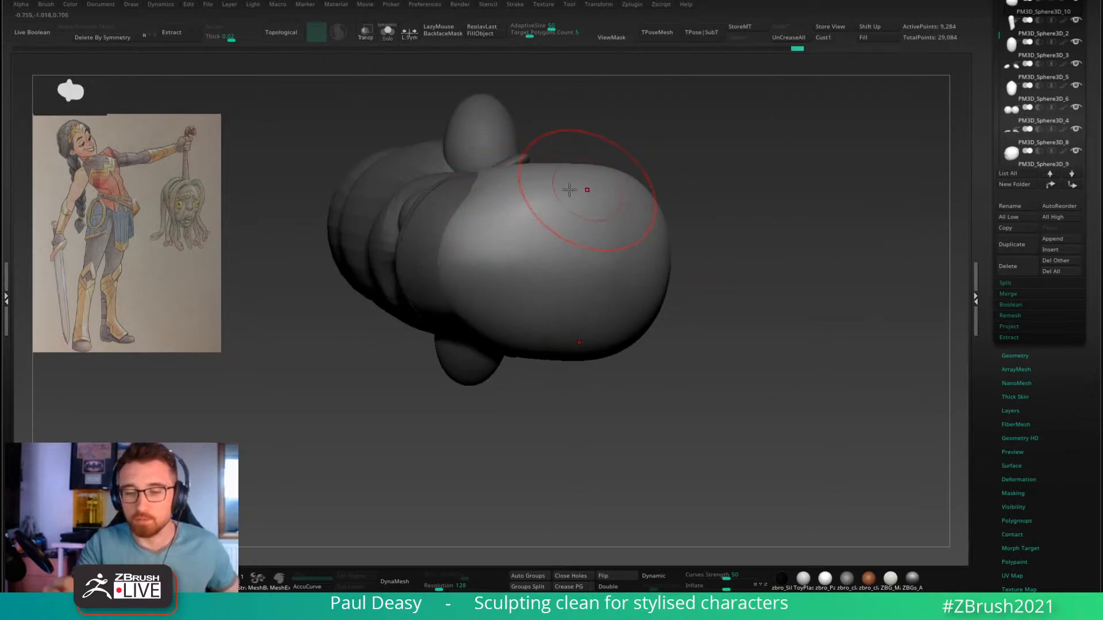
shift+drag(579, 190, 534, 188)
right_drag(660, 201, 566, 231)
drag(545, 235, 588, 220)
mouse_move(587, 220)
right_down()
mouse_move(723, 143)
mouse_move(778, 207)
mouse_move(809, 220)
mouse_move(808, 268)
right_up()
right_click(623, 262)
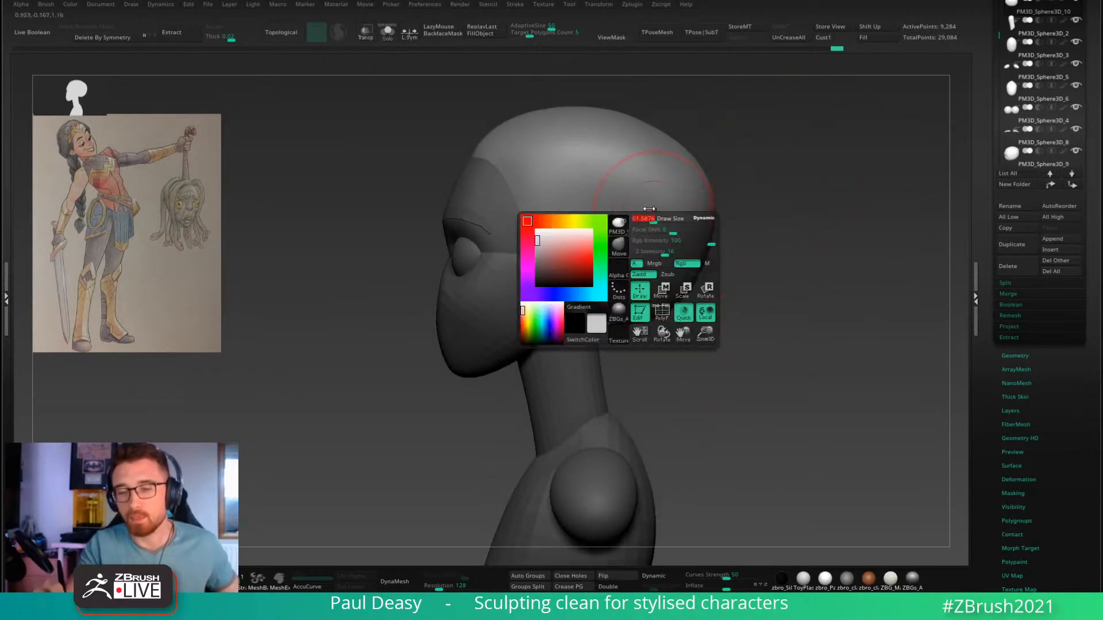
Step: Switch to the ClayBuildup brush and test its size with strokes from temple to nape, undoing them
alt+right_drag(624, 262, 578, 317)
key(b)
key(c)
key(b)
alt+right_drag(551, 242, 557, 249)
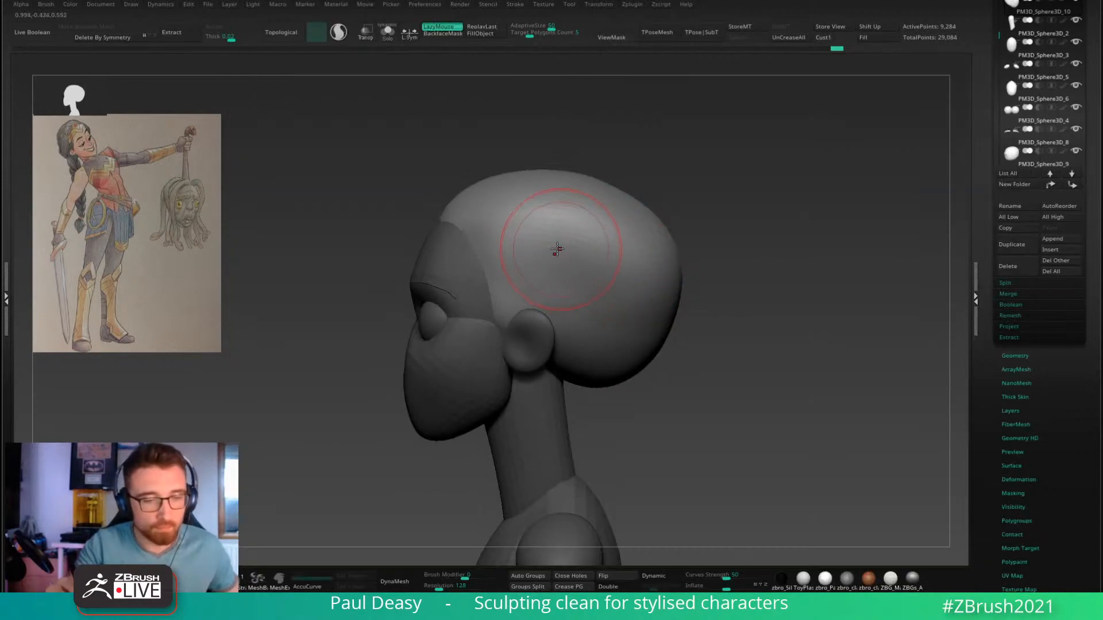
key(space)
mouse_move(555, 236)
mouse_down()
mouse_move(525, 256)
mouse_move(626, 328)
mouse_up()
key(space)
drag(588, 295, 593, 295)
key(space)
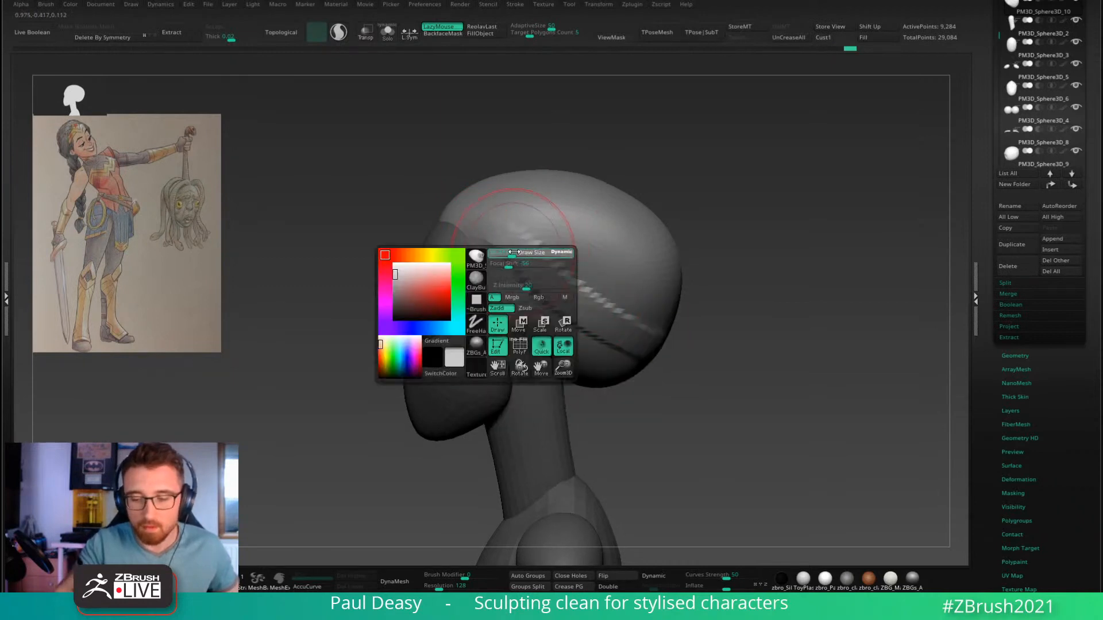
drag(514, 252, 519, 252)
key(ctrl+z)
drag(468, 224, 616, 317)
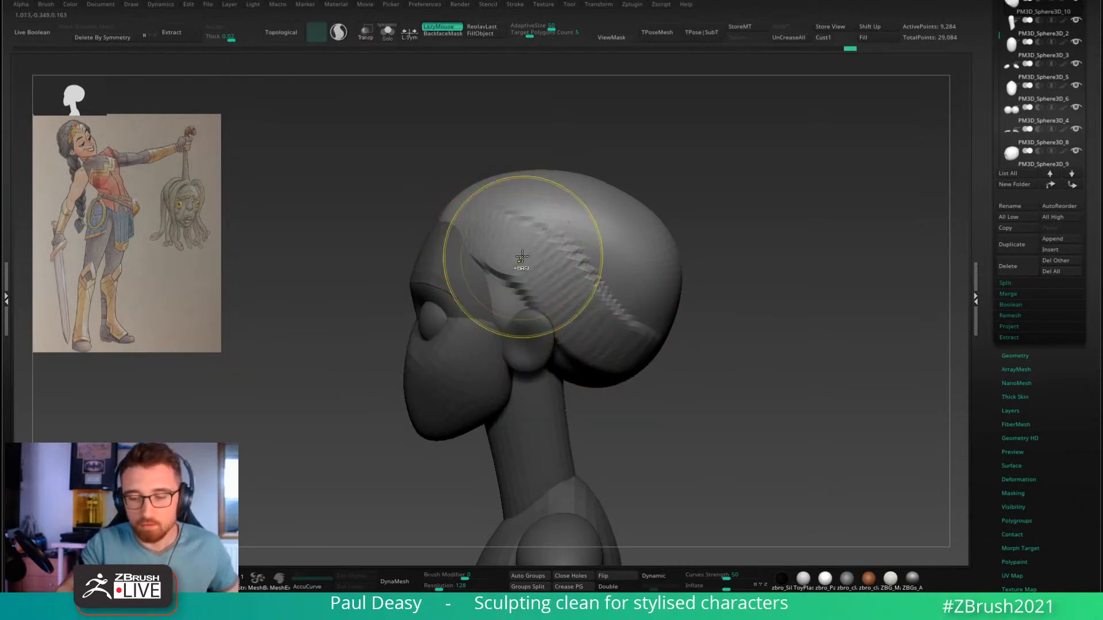
key(ctrl+z)
Step: Build up a thick band of hair sweeping from the temple over the ear to the nape
drag(481, 230, 611, 329)
key(space)
drag(557, 285, 647, 347)
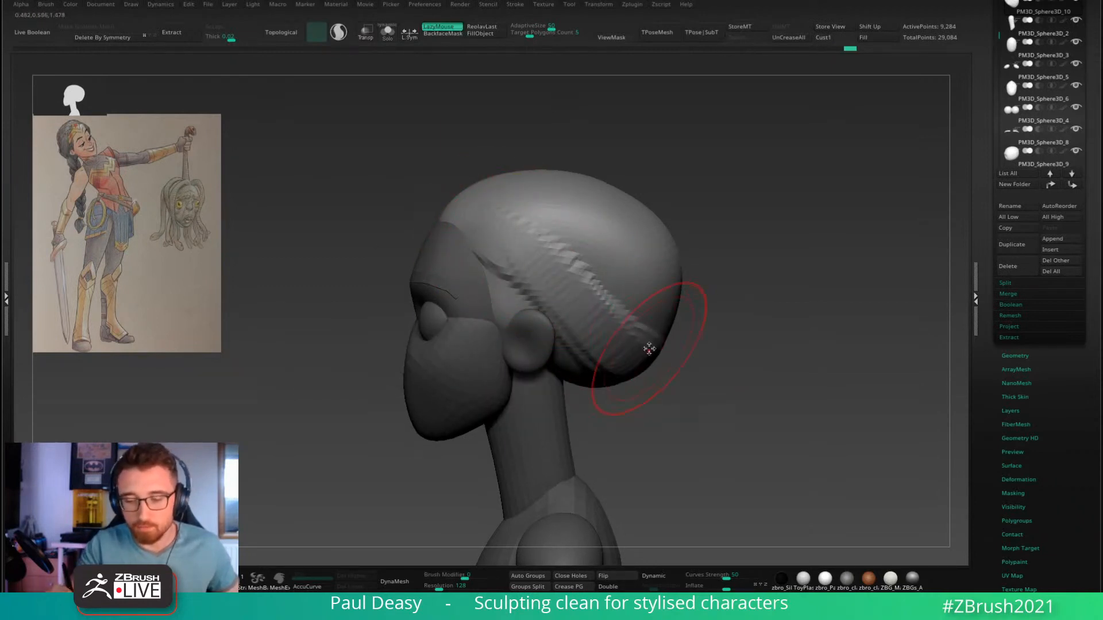
key(space)
drag(554, 290, 652, 359)
alt+right_drag(682, 348, 679, 352)
right_drag(673, 315, 665, 305)
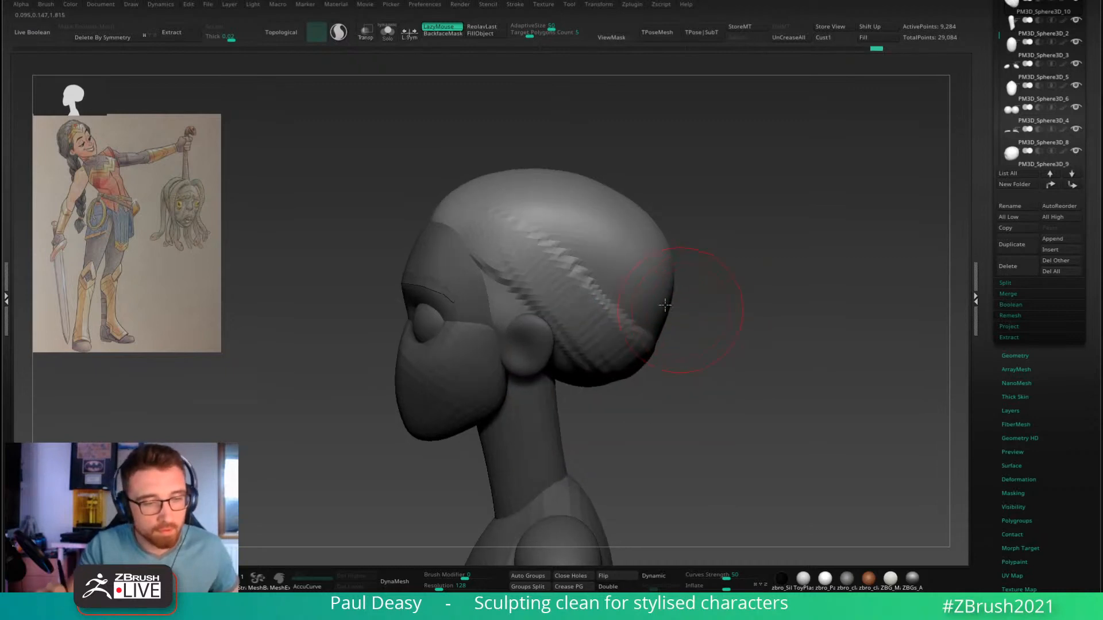
Step: Add broad swept-back clay strands across the upper side and crown of the hair mass
mouse_move(505, 215)
mouse_down()
mouse_move(650, 300)
mouse_move(619, 262)
mouse_move(645, 278)
mouse_up()
mouse_move(506, 196)
mouse_down()
mouse_move(644, 263)
mouse_move(593, 205)
mouse_up()
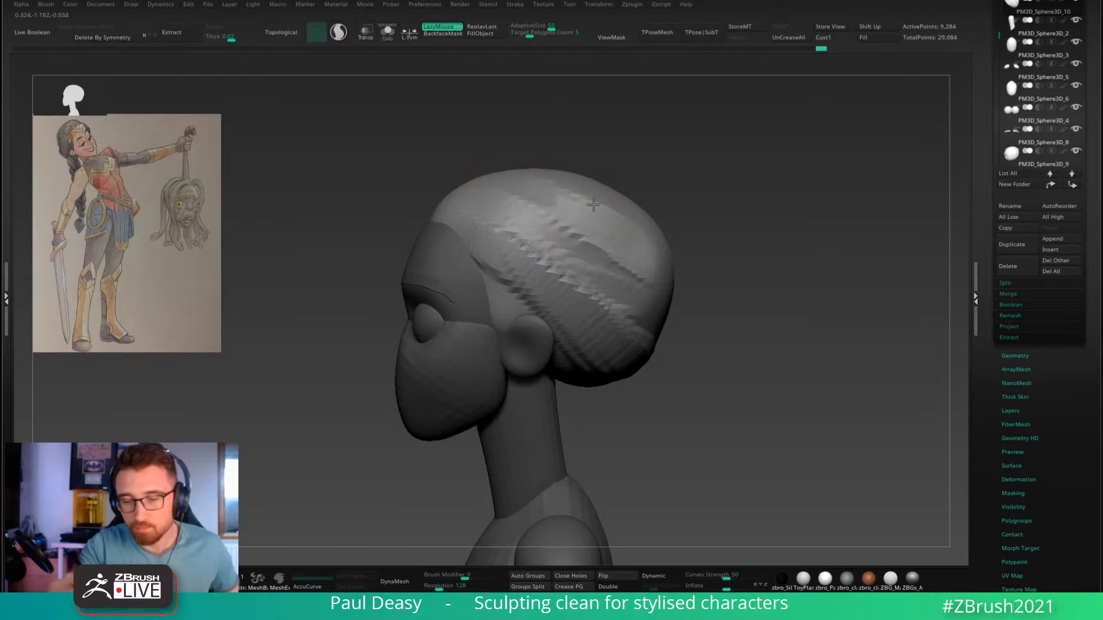
right_drag(629, 218, 657, 324)
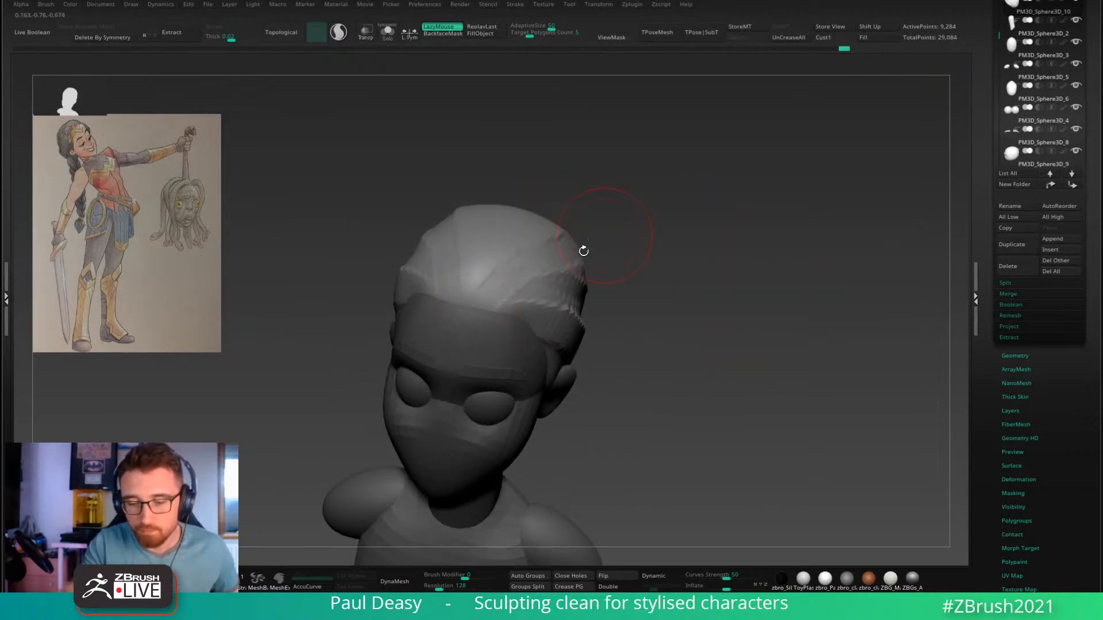
right_drag(459, 275, 541, 299)
mouse_move(542, 201)
right_down()
mouse_move(553, 264)
mouse_move(480, 275)
mouse_move(574, 241)
mouse_move(707, 217)
mouse_move(735, 251)
mouse_move(689, 264)
mouse_move(638, 251)
mouse_move(655, 263)
mouse_move(636, 263)
right_up()
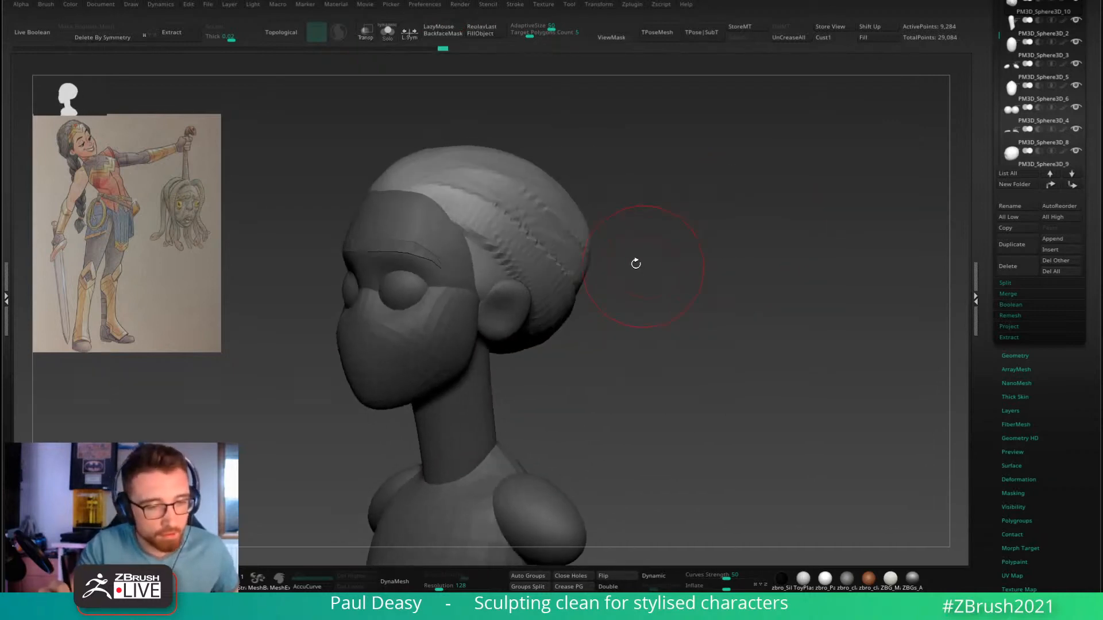
Step: Thicken the swept-back hair over the temple and top of the ear with ClayBuildup
key(b)
key(c)
key(b)
right_click(501, 228)
mouse_move(614, 272)
right_down()
mouse_move(644, 264)
mouse_move(520, 238)
right_up()
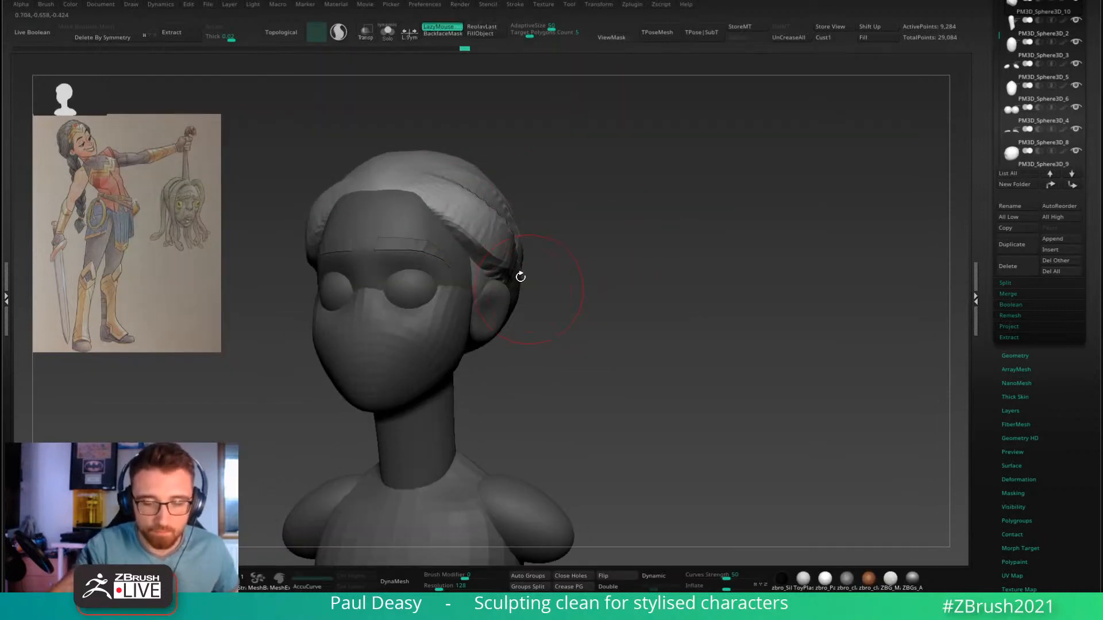
right_drag(568, 304, 565, 305)
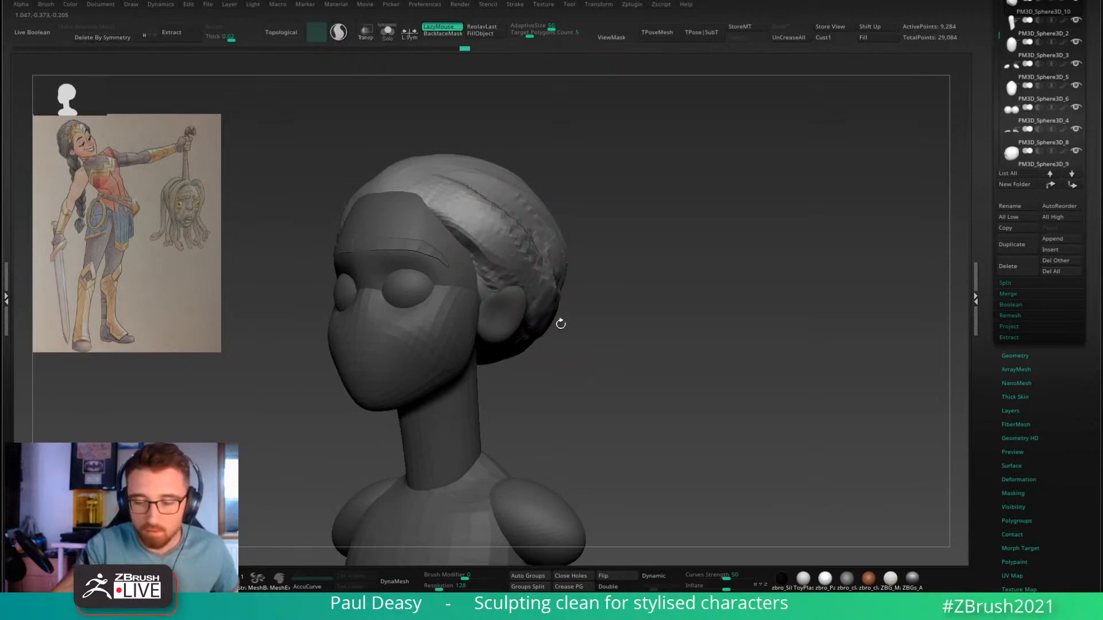
drag(528, 276, 516, 271)
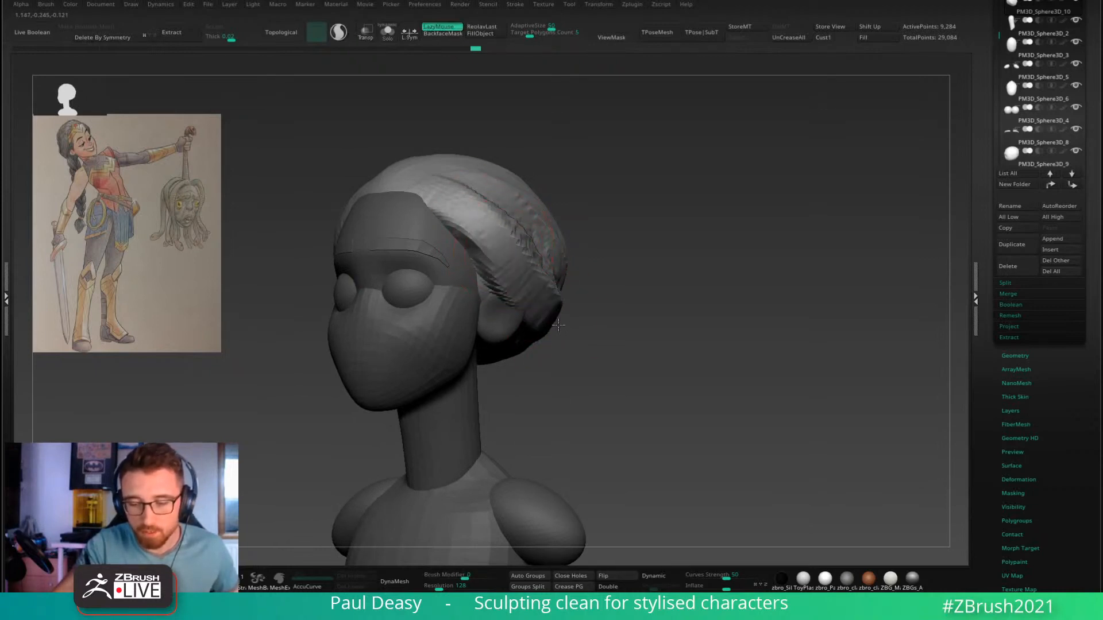
drag(580, 310, 574, 271)
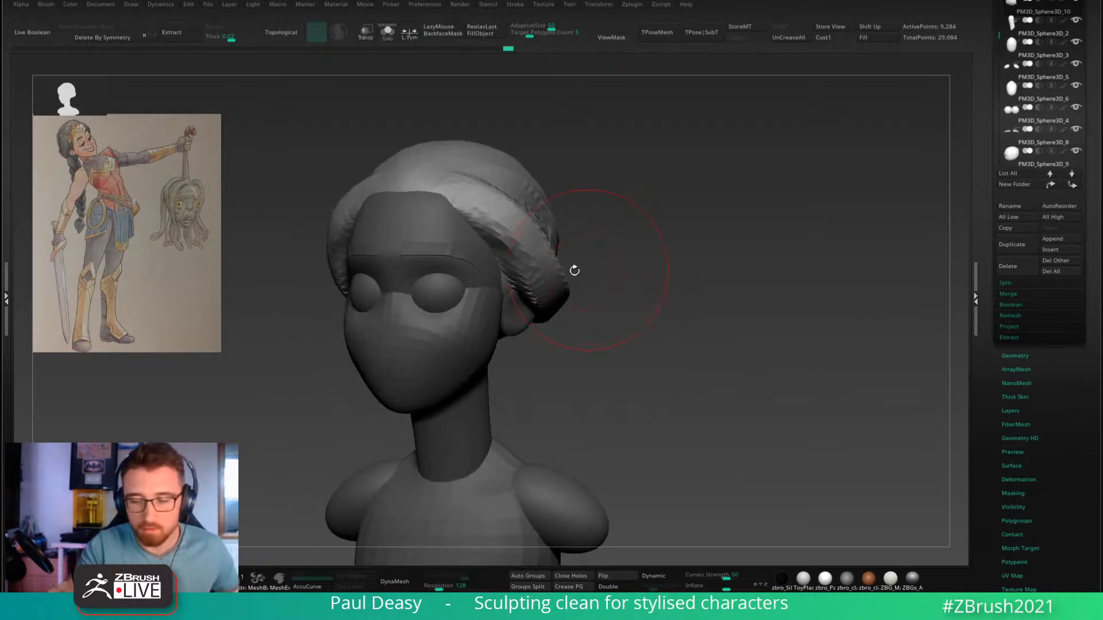
Step: Pull the side and back of the layered hair into a fuller swept-back silhouette with a large Move brush
key(space)
drag(518, 248, 521, 248)
mouse_move(643, 286)
mouse_down()
mouse_move(640, 297)
mouse_move(660, 296)
mouse_move(565, 289)
mouse_up()
key(space)
key(space)
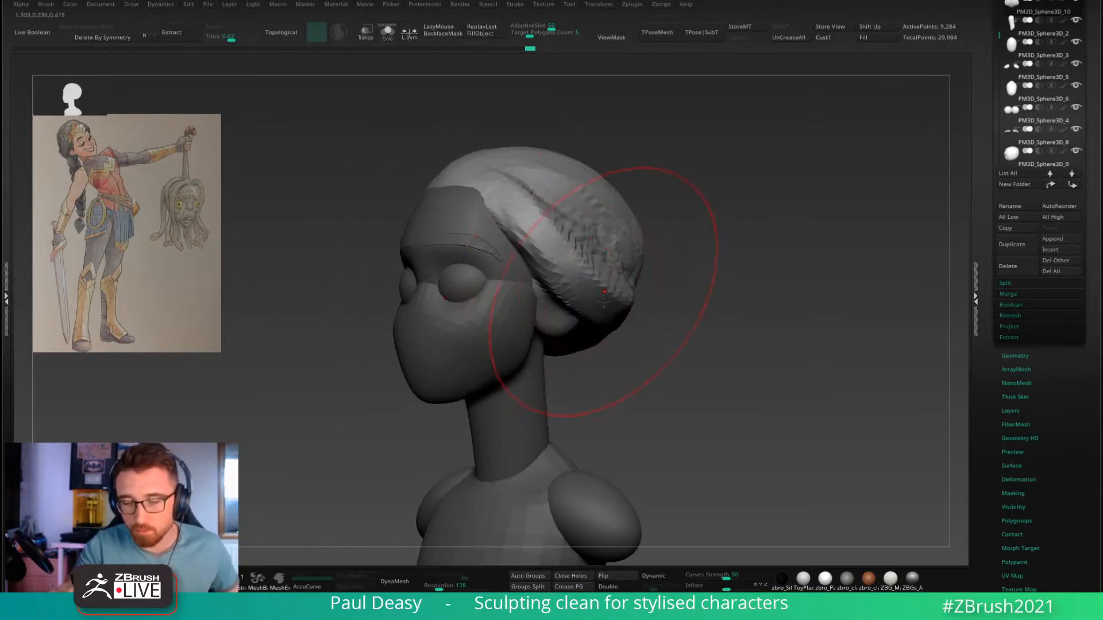
mouse_move(663, 315)
mouse_down()
mouse_move(645, 290)
mouse_move(673, 326)
mouse_up()
key(space)
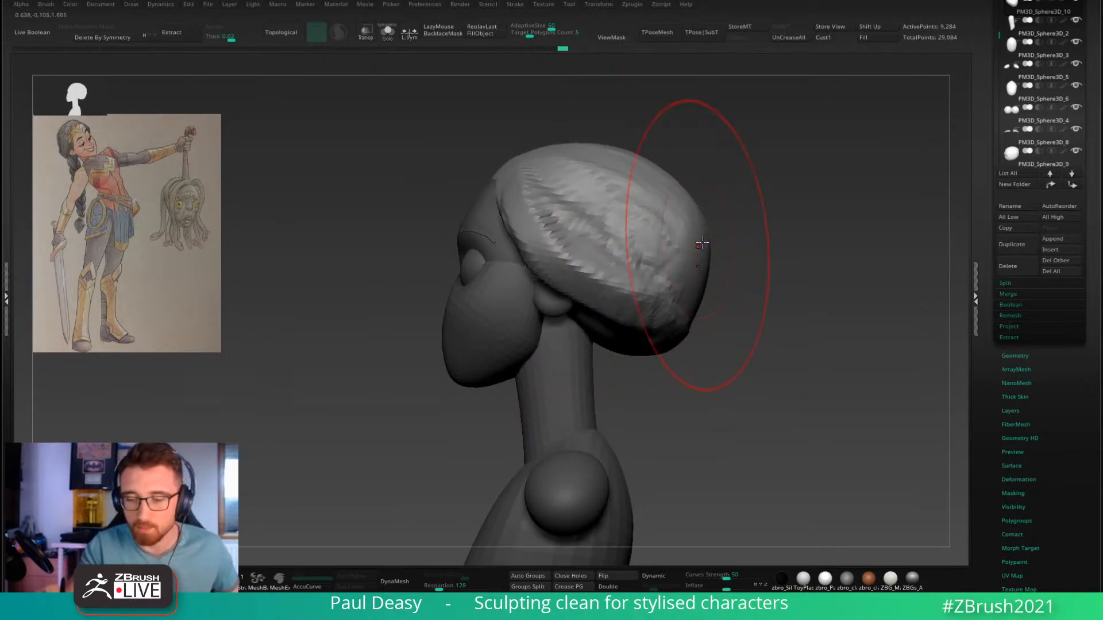
drag(697, 245, 687, 251)
mouse_move(718, 320)
mouse_down()
mouse_move(748, 320)
mouse_move(777, 293)
mouse_move(748, 253)
mouse_move(672, 236)
mouse_move(598, 199)
mouse_up()
key(b)
click(742, 266)
click(543, 202)
key(ctrl+z)
Step: Select the forehead piece and adjust its outer edge beside the eye with a smaller Move brush
shift+drag(660, 231, 710, 250)
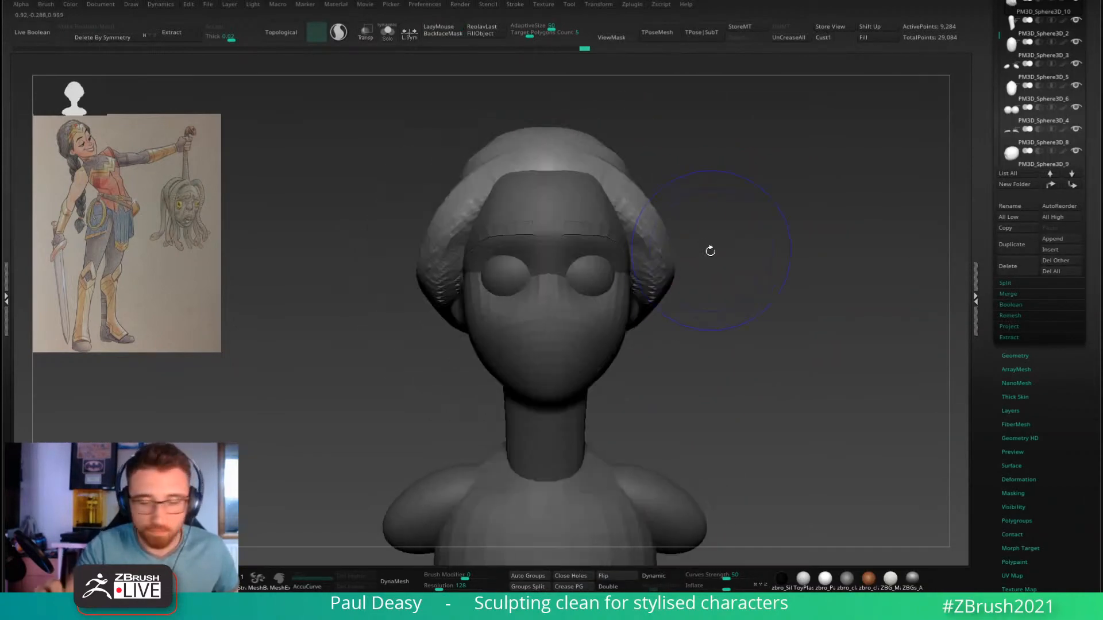
alt+click(591, 276)
alt+drag(704, 321, 708, 308)
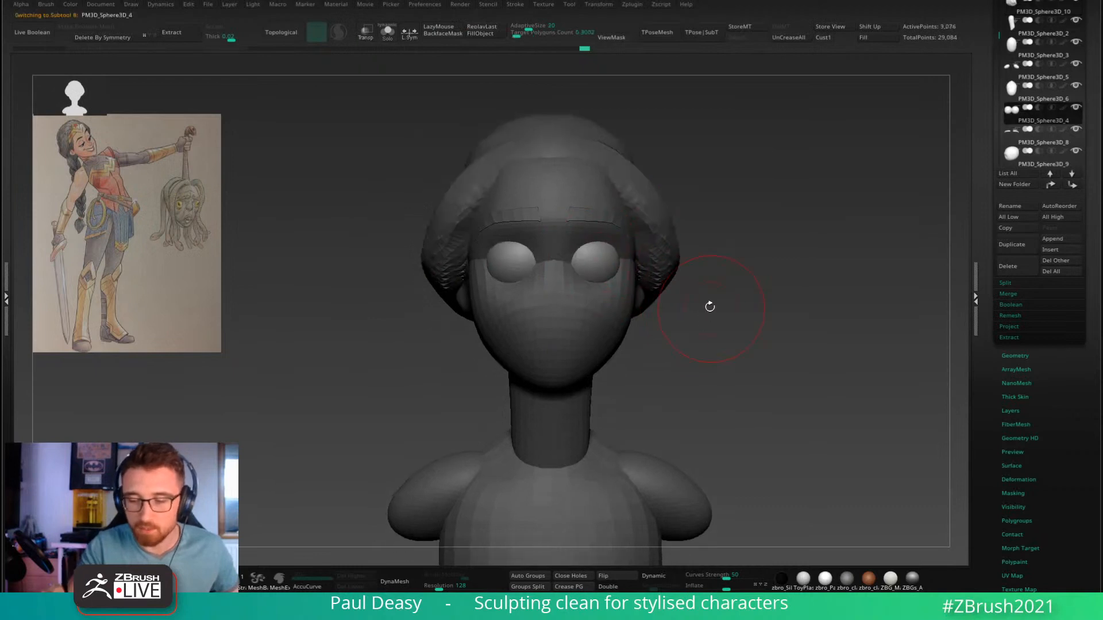
alt+right_drag(614, 276, 637, 274)
alt+click(635, 267)
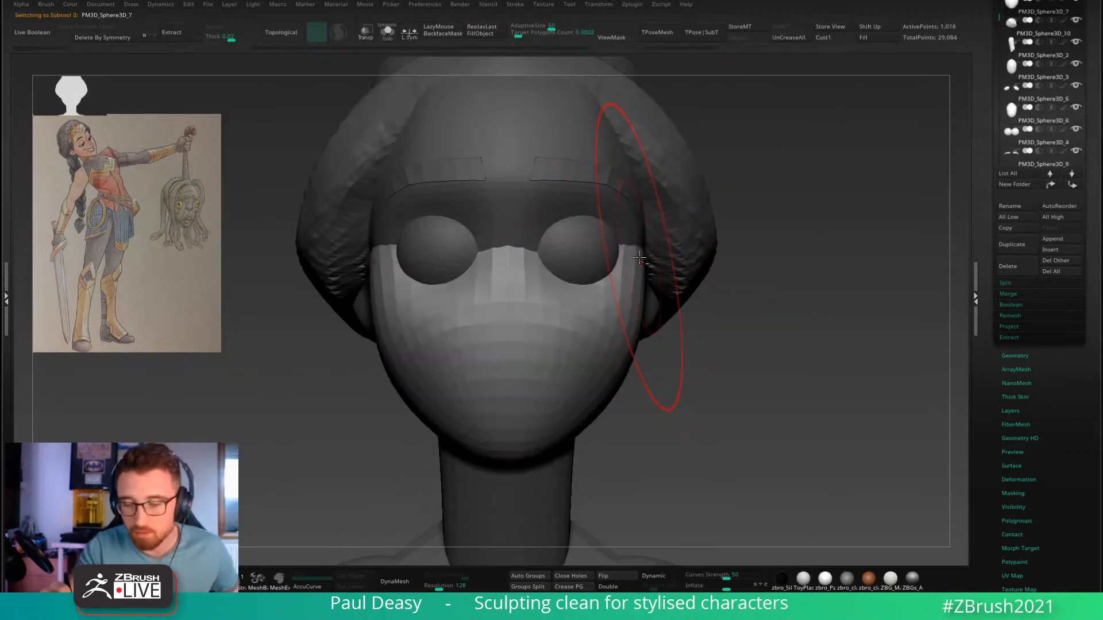
key(s)
alt+click(636, 223)
key(s)
drag(637, 223, 630, 223)
right_drag(647, 236, 630, 232)
key(s)
drag(624, 232, 612, 235)
key(s)
right_drag(616, 238, 631, 247)
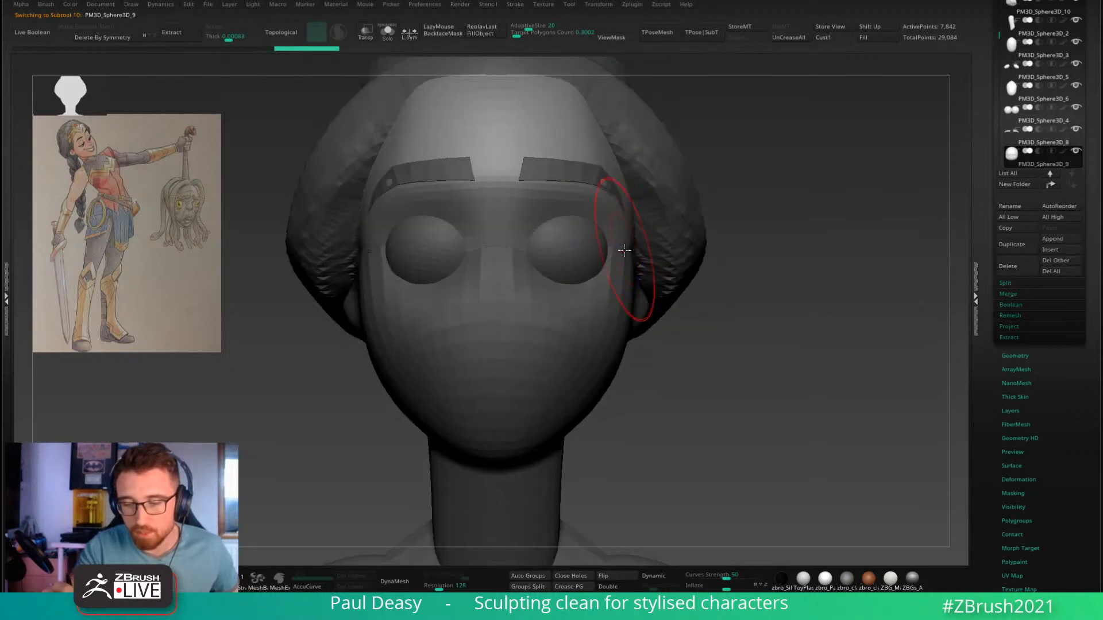
Step: Select the lower face piece and reshape the cheek edge in front of the ear with the Move brush
alt+click(622, 267)
key(s)
mouse_move(622, 267)
mouse_down()
mouse_move(621, 297)
mouse_move(642, 306)
mouse_up()
key(b)
key(m)
key(v)
key(s)
right_drag(626, 315, 654, 284)
drag(644, 236, 648, 227)
right_drag(666, 276, 642, 296)
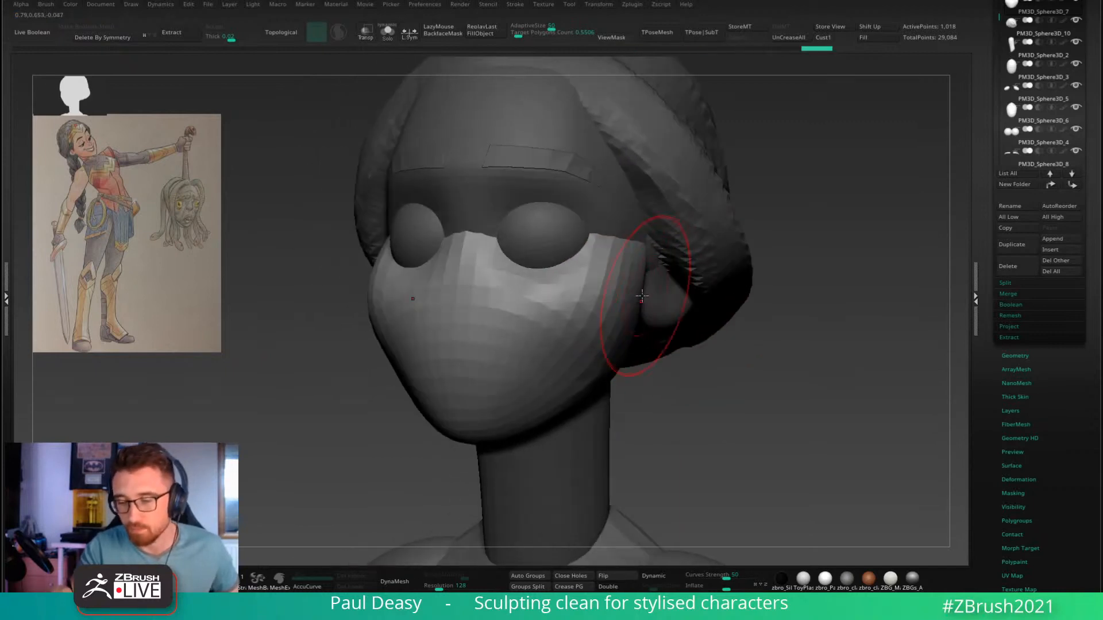
drag(640, 293, 624, 283)
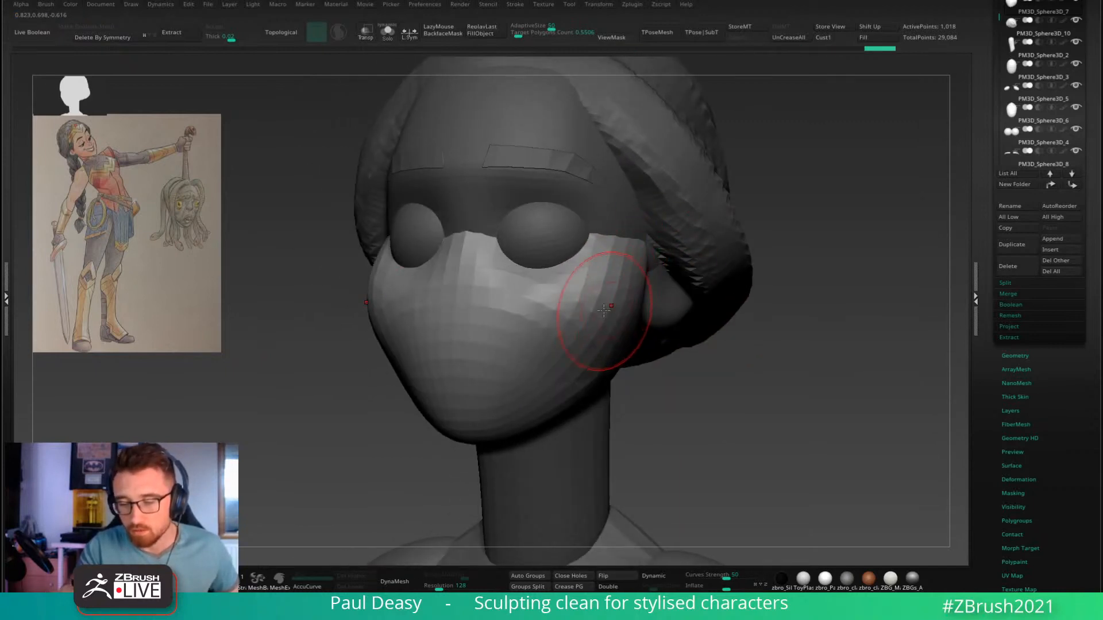
Step: Reshape the upper edge of the lower face piece beneath the eyes and beside the nose bridge with the Move brush
key(space)
alt+right_drag(595, 298, 607, 273)
key(space)
alt+drag(603, 226, 599, 230)
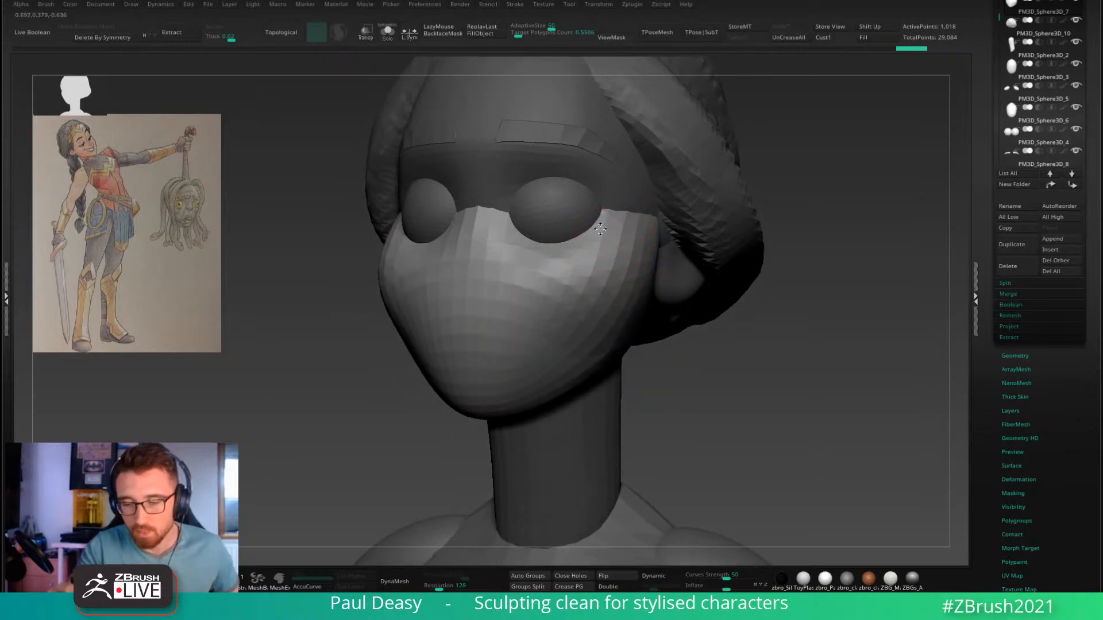
right_drag(590, 240, 627, 235)
right_drag(524, 220, 536, 222)
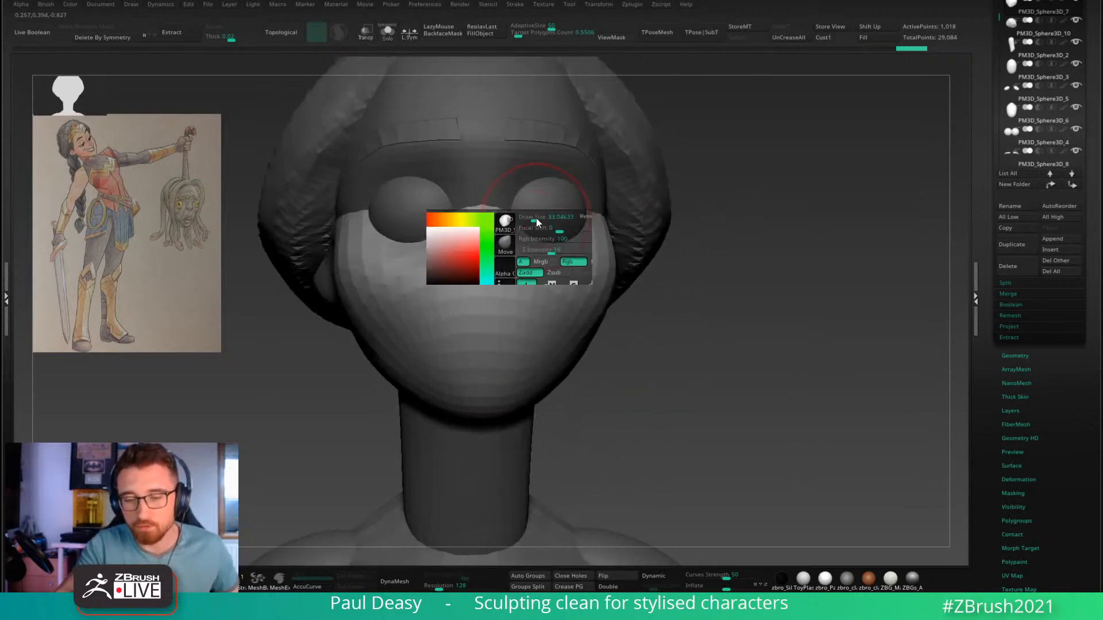
drag(533, 216, 534, 219)
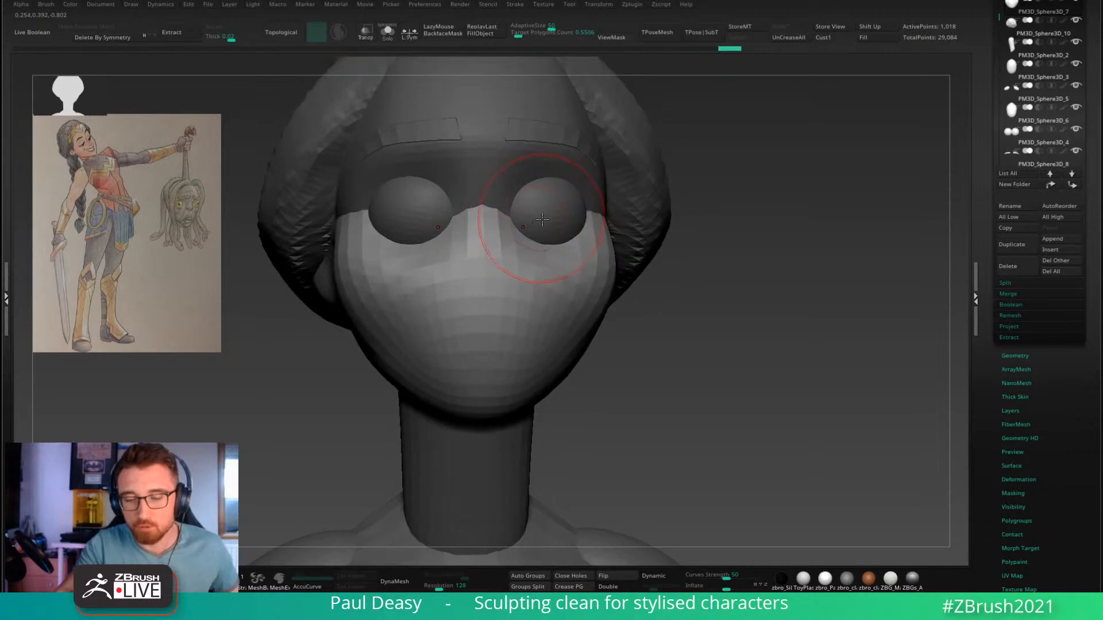
alt+right_drag(538, 213, 541, 222)
drag(543, 222, 584, 226)
right_drag(596, 223, 564, 226)
drag(564, 226, 568, 227)
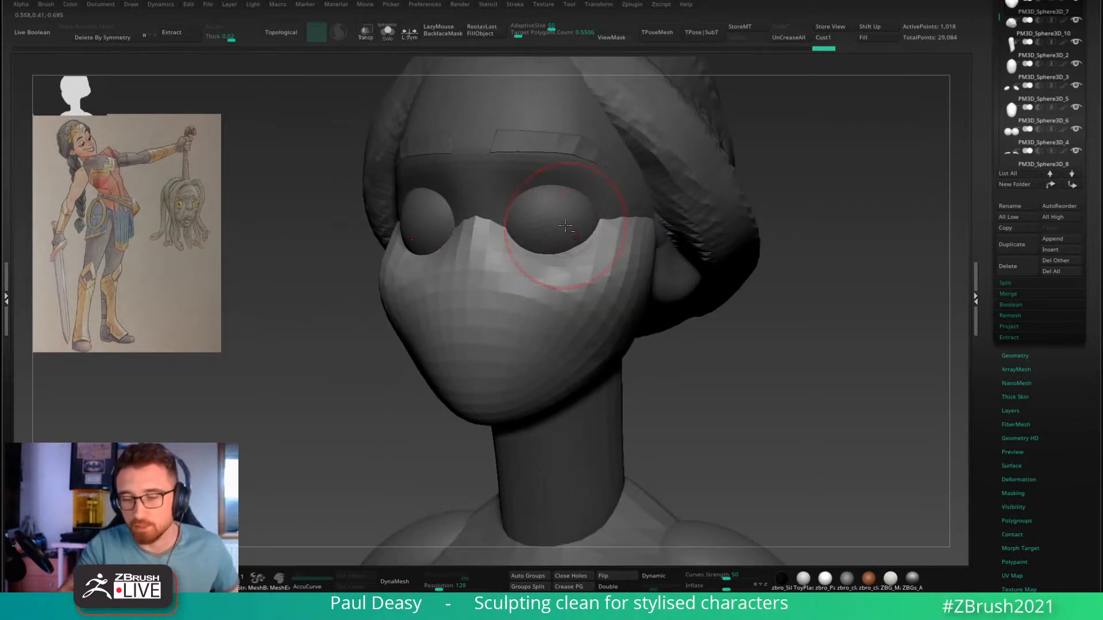
Step: Adjust the lower face's side contour from the jaw up to the cheekbone with the Move brush
mouse_move(586, 227)
right_down()
mouse_move(613, 229)
mouse_move(665, 283)
mouse_move(759, 322)
right_up()
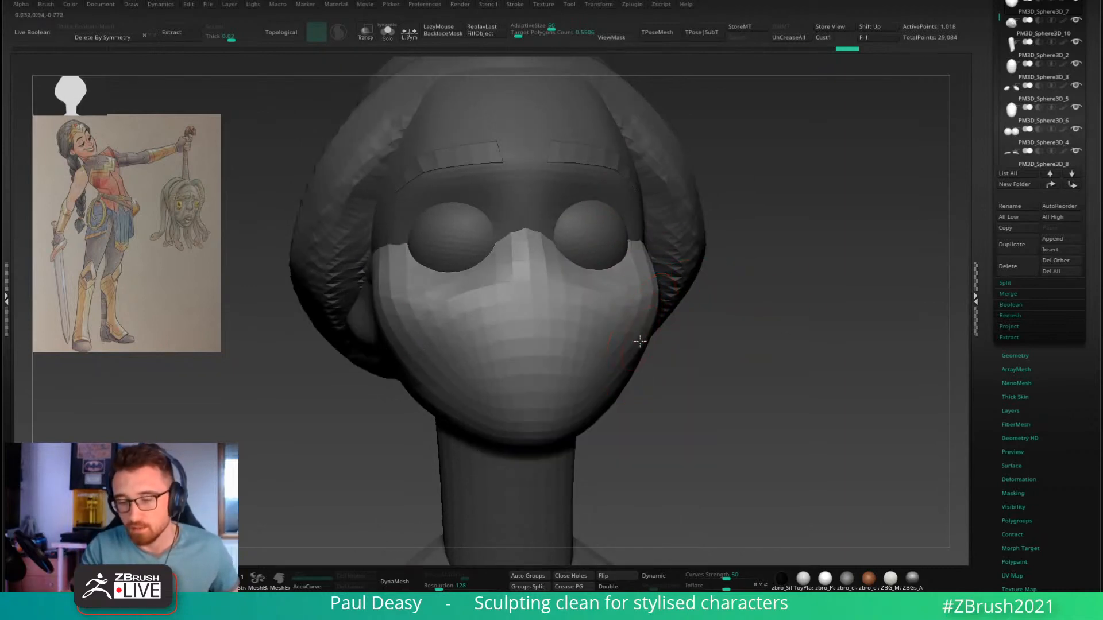
drag(649, 342, 651, 345)
mouse_move(659, 371)
right_down()
mouse_move(654, 347)
mouse_move(657, 359)
right_up()
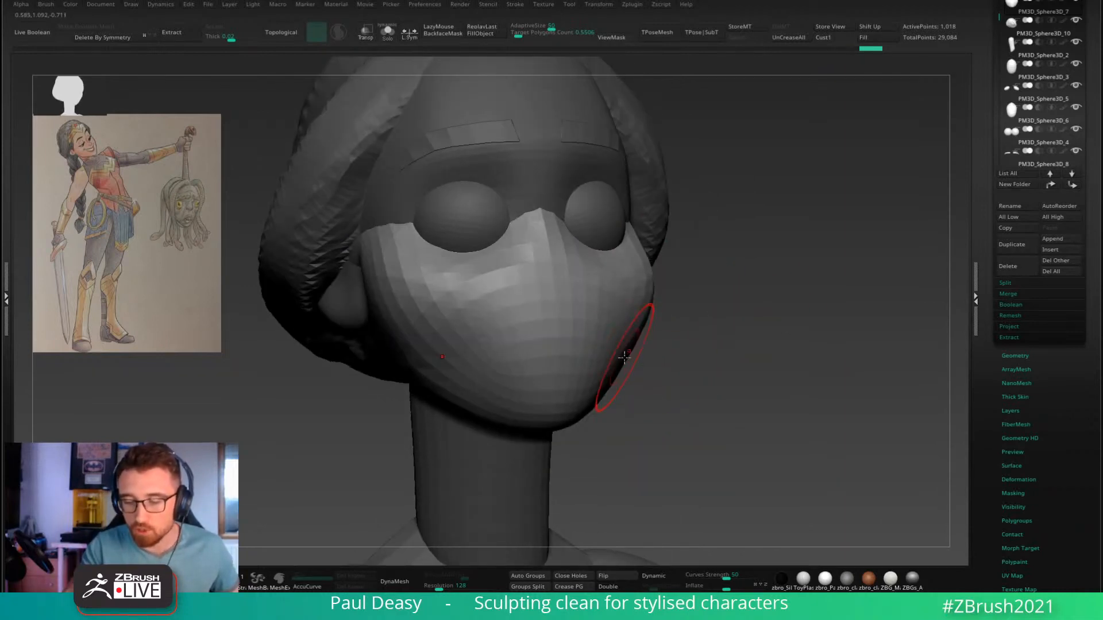
drag(624, 360, 628, 339)
right_drag(628, 328, 679, 308)
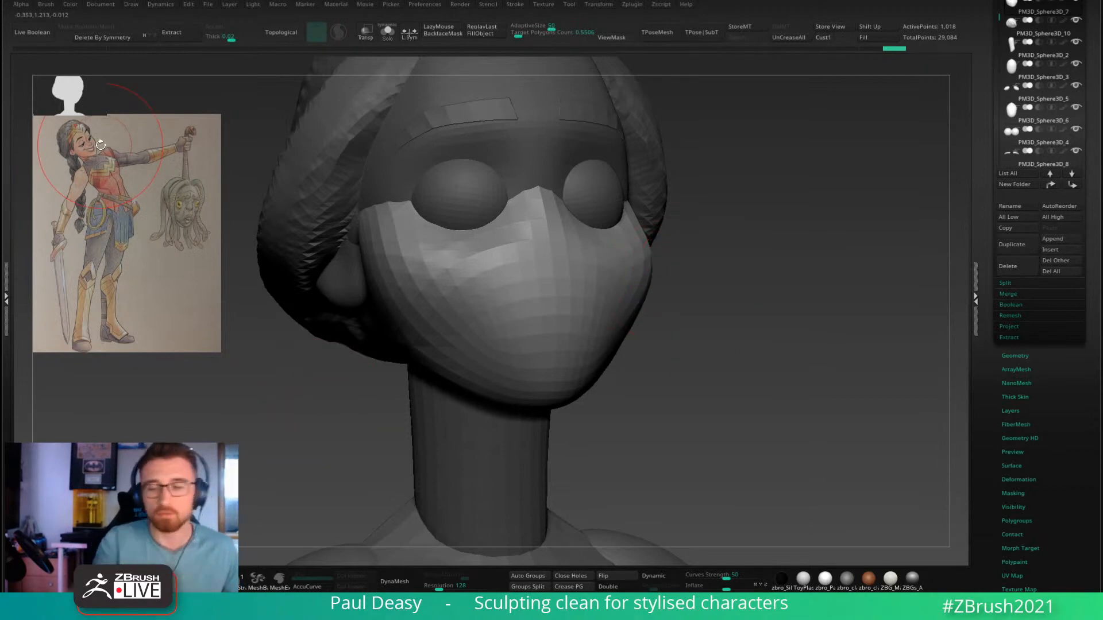
drag(645, 271, 636, 223)
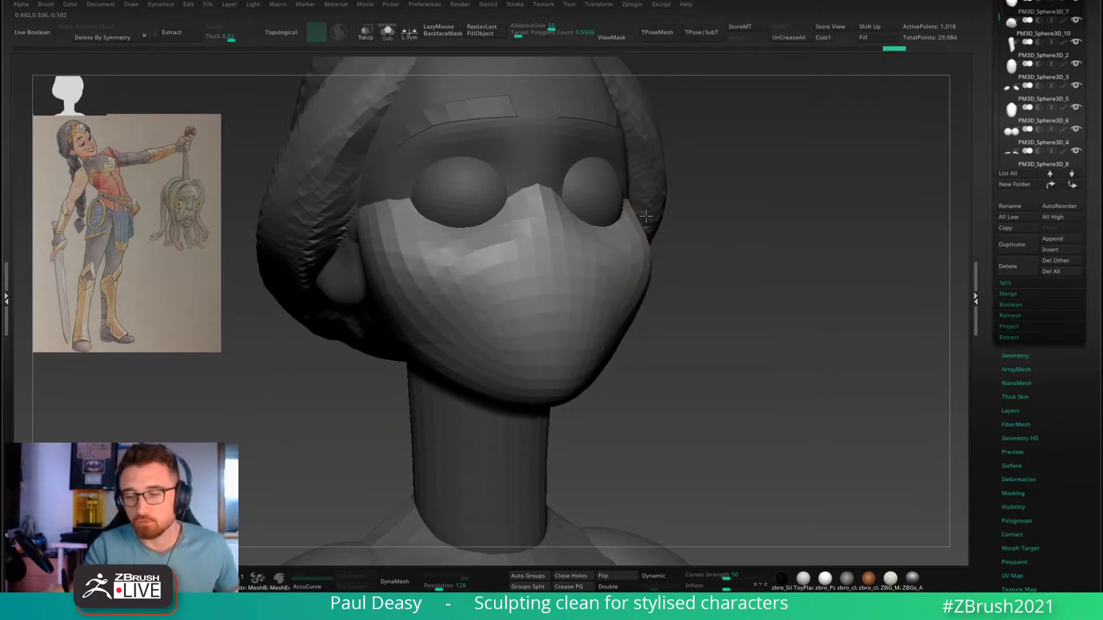
Step: Refine the lower face's outer top corner beside the eye with a smaller Move brush
right_drag(680, 236, 642, 226)
right_click(641, 225)
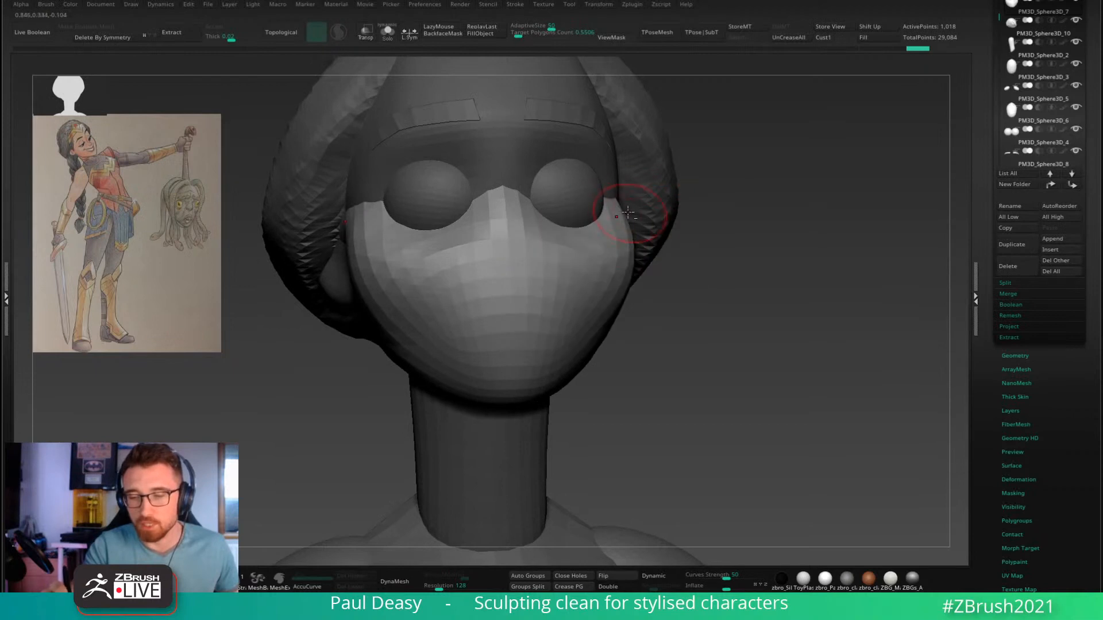
key(space)
mouse_move(627, 212)
mouse_down()
mouse_move(625, 179)
mouse_move(606, 178)
mouse_up()
key(space)
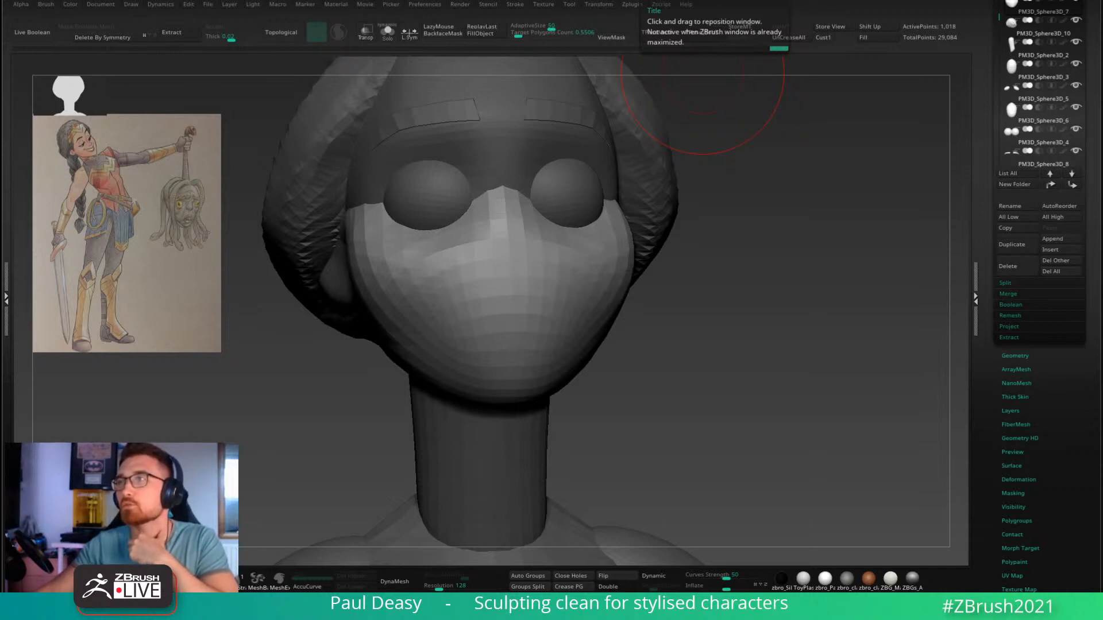
drag(758, 275, 777, 279)
key(space)
drag(775, 279, 778, 263)
key(space)
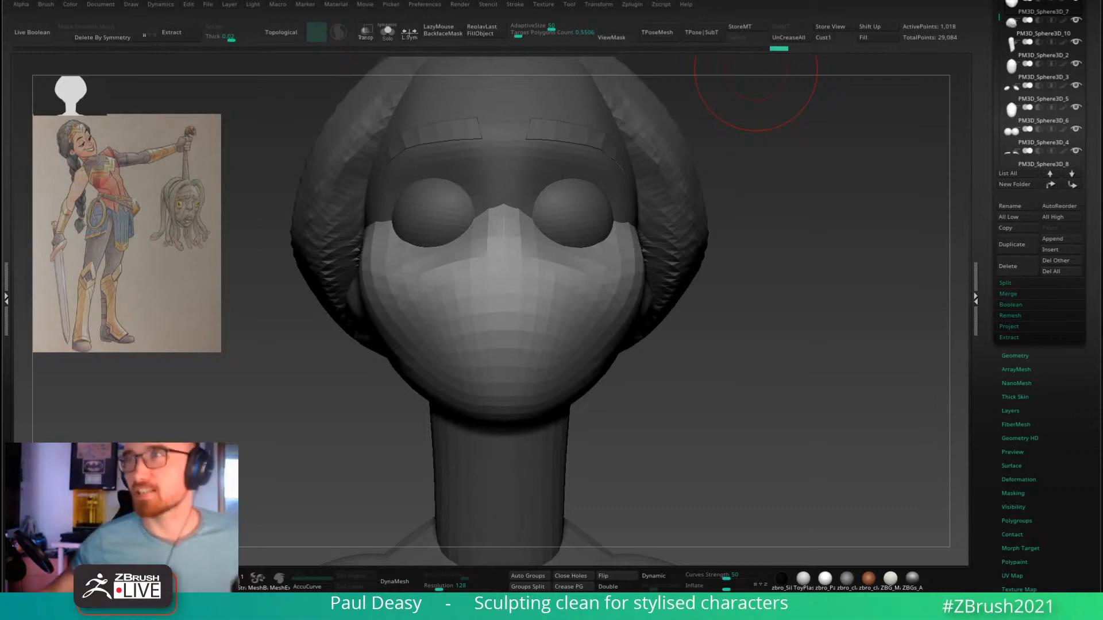
Step: Resize the Move brush and adjust the fullness of the outer cheek below the eye
right_drag(753, 352, 718, 358)
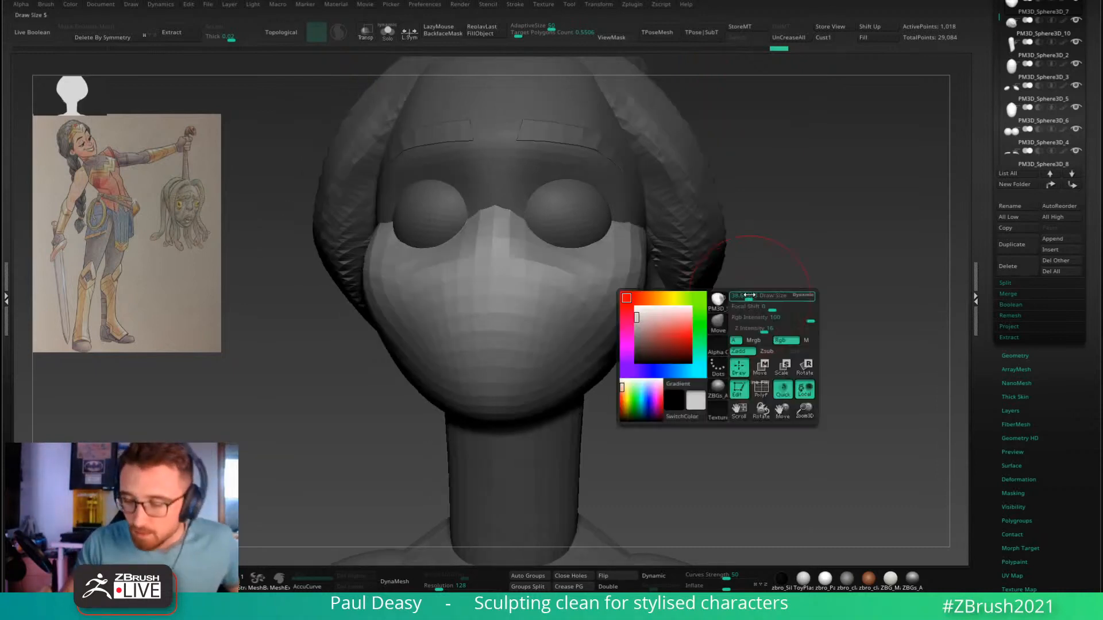
right_drag(764, 312, 743, 312)
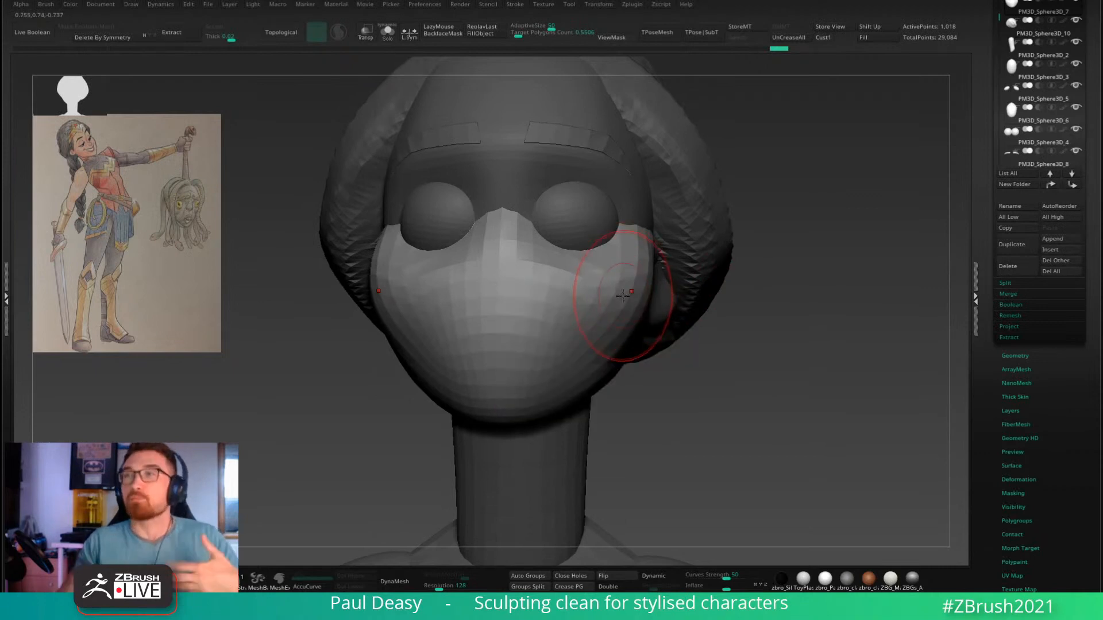
right_click(601, 286)
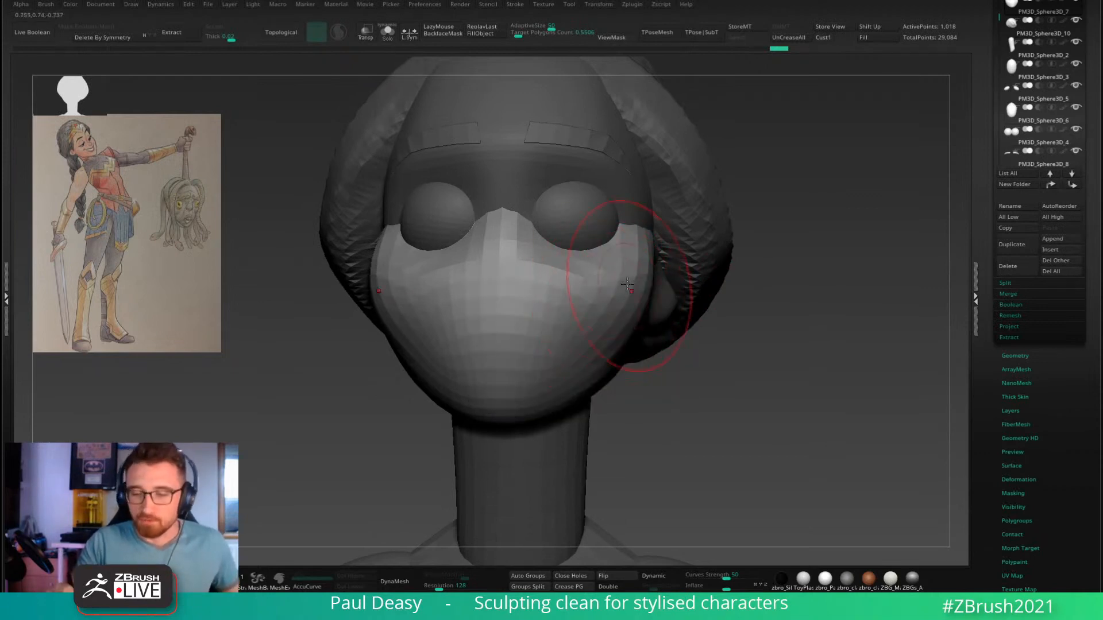
mouse_move(608, 337)
right_down()
mouse_move(677, 295)
mouse_move(780, 315)
mouse_move(768, 327)
mouse_move(781, 339)
right_up()
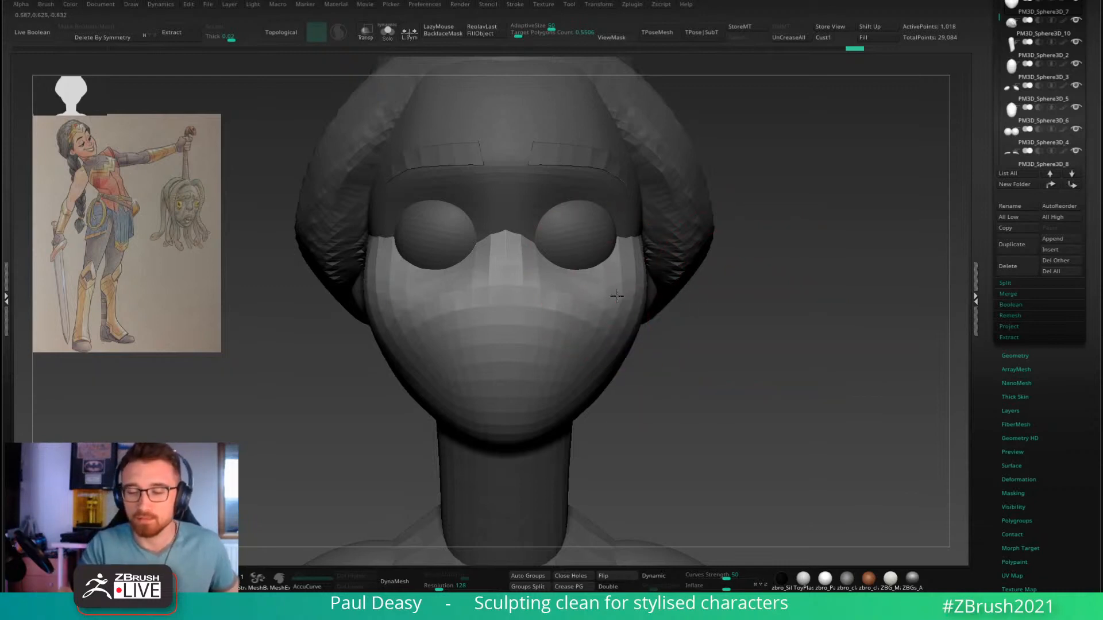
drag(630, 307, 635, 319)
right_drag(635, 316, 640, 304)
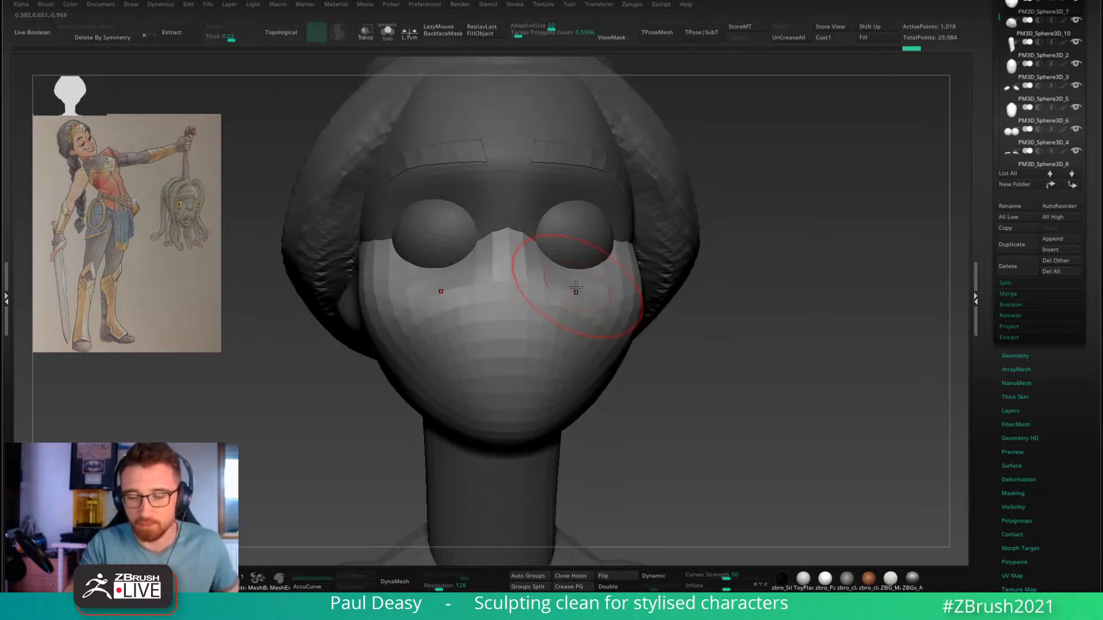
Step: Shape the front of the cheeks under the eyes and the mouth area with the Move brush
drag(561, 291, 565, 286)
right_drag(565, 286, 581, 236)
drag(564, 305, 571, 297)
mouse_move(571, 297)
right_down()
mouse_move(567, 307)
mouse_move(520, 299)
mouse_move(517, 320)
right_up()
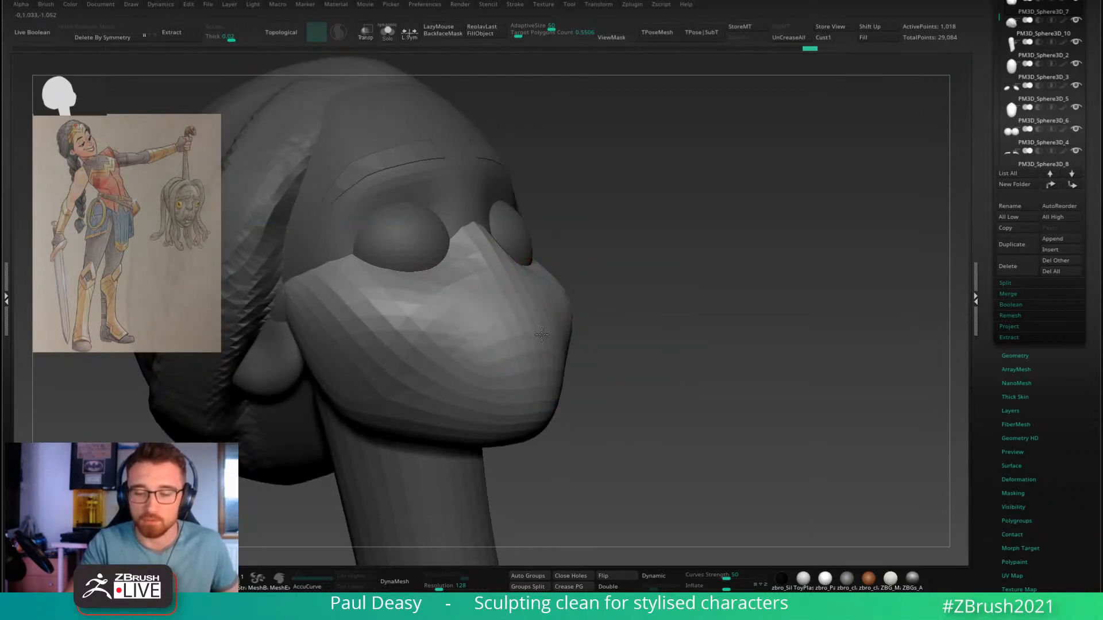
drag(527, 306, 538, 332)
Step: Reshape the front profile of the lower face around the mouth from a side view with the Move brush
mouse_move(556, 366)
right_down()
mouse_move(619, 385)
mouse_move(643, 362)
right_up()
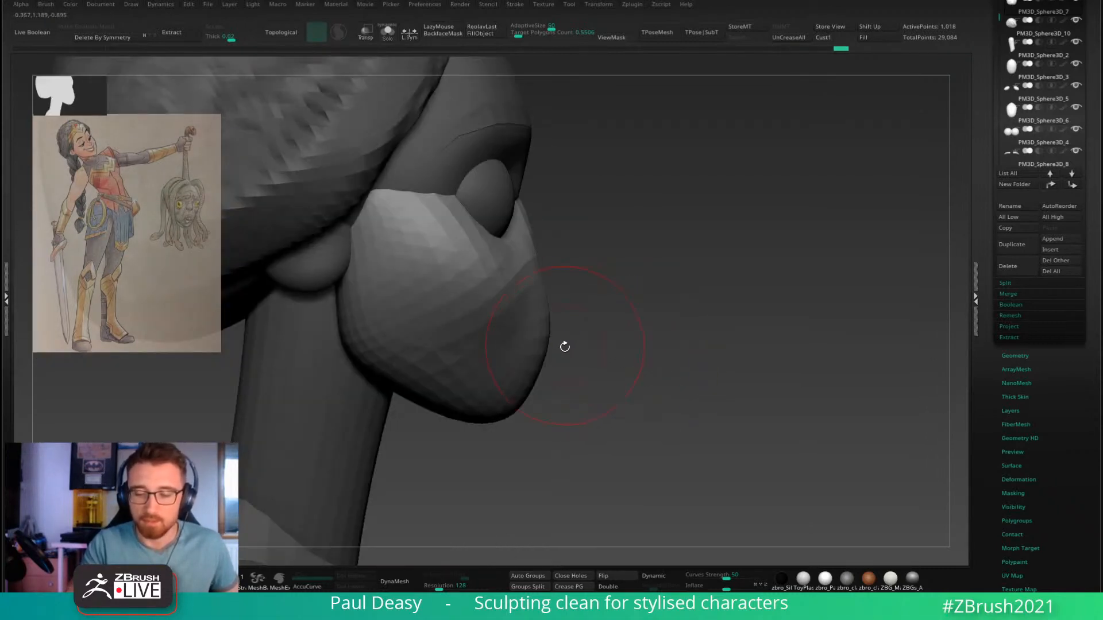
right_drag(564, 344, 558, 331)
drag(554, 327, 549, 344)
alt+right_drag(622, 320, 648, 304)
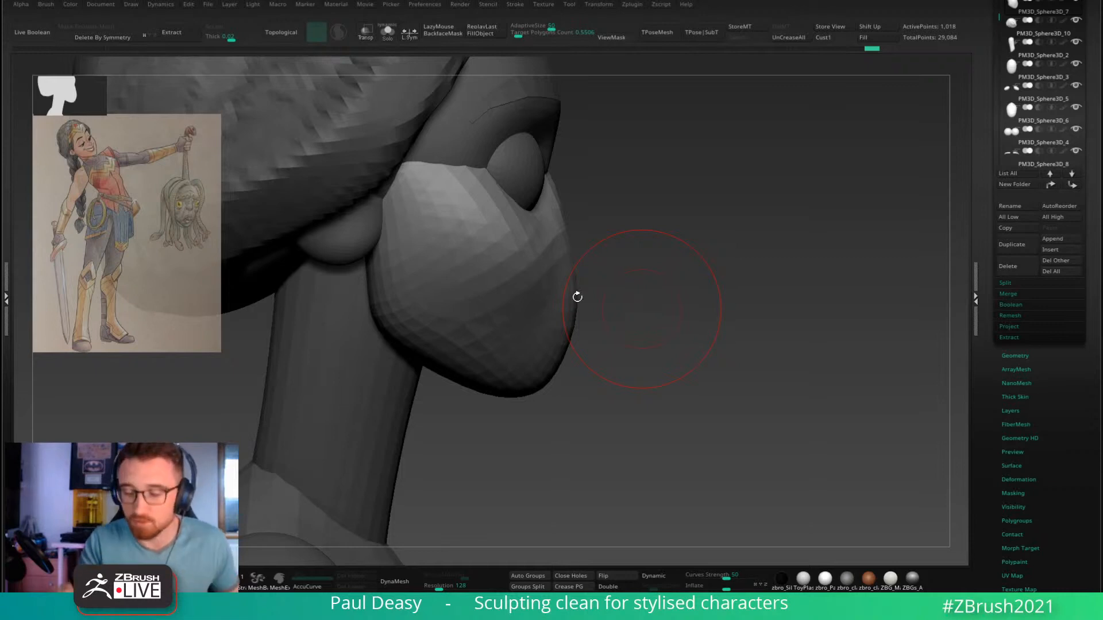
mouse_move(556, 320)
mouse_down()
mouse_move(574, 305)
mouse_move(564, 310)
mouse_move(613, 307)
mouse_move(566, 310)
mouse_move(561, 324)
mouse_move(617, 293)
mouse_up()
mouse_move(599, 233)
mouse_down()
mouse_move(584, 242)
mouse_move(599, 227)
mouse_move(583, 214)
mouse_move(583, 241)
mouse_up()
Step: Refine and smooth the profile from the nose base down to the chin, adjusting the brush size as needed
key(space)
key(space)
drag(596, 379, 580, 334)
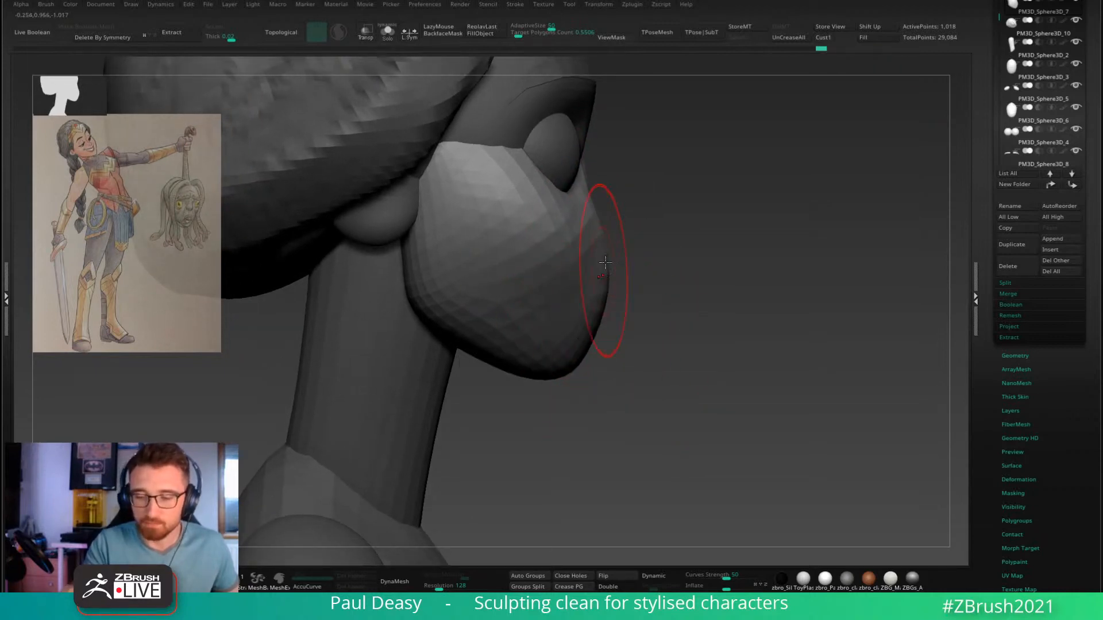
drag(605, 270, 599, 269)
shift+drag(586, 198, 603, 252)
drag(595, 335, 590, 333)
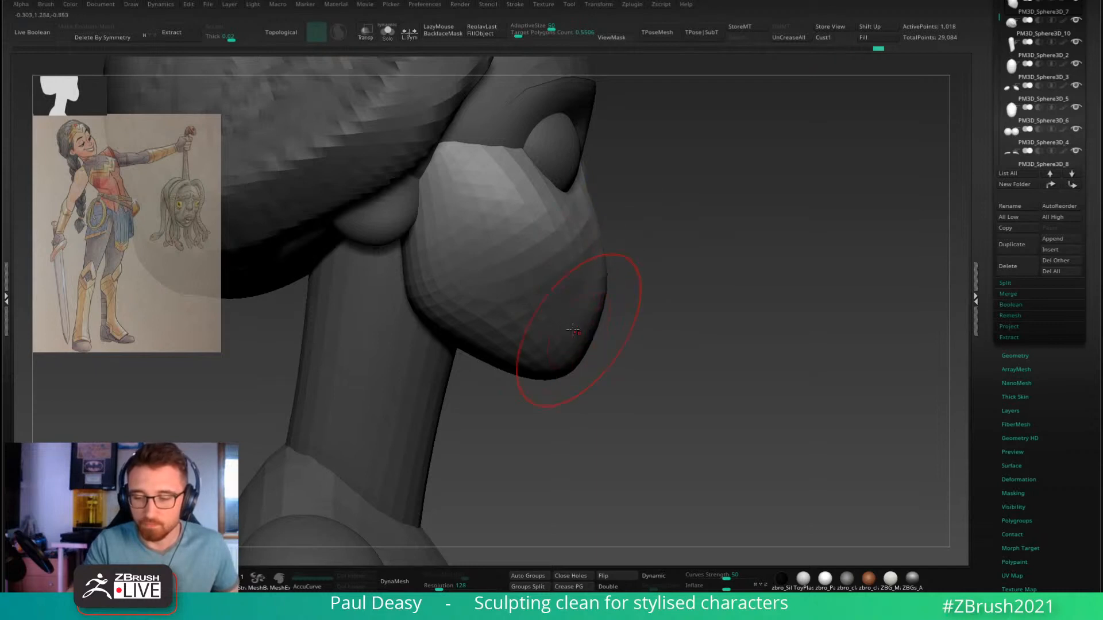
alt+drag(671, 306, 683, 315)
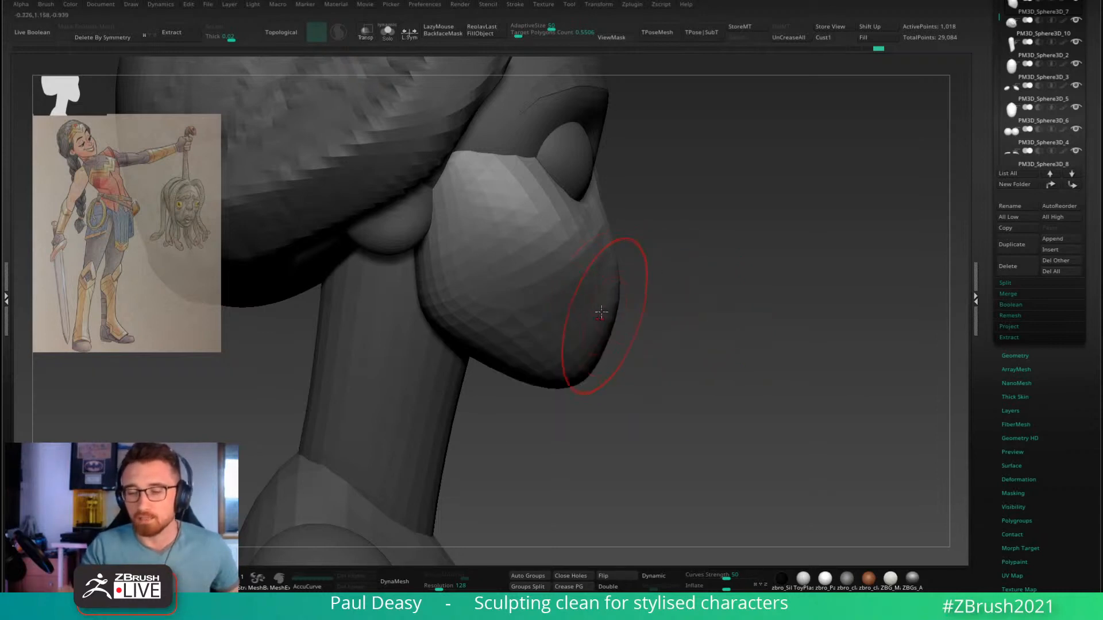
key(space)
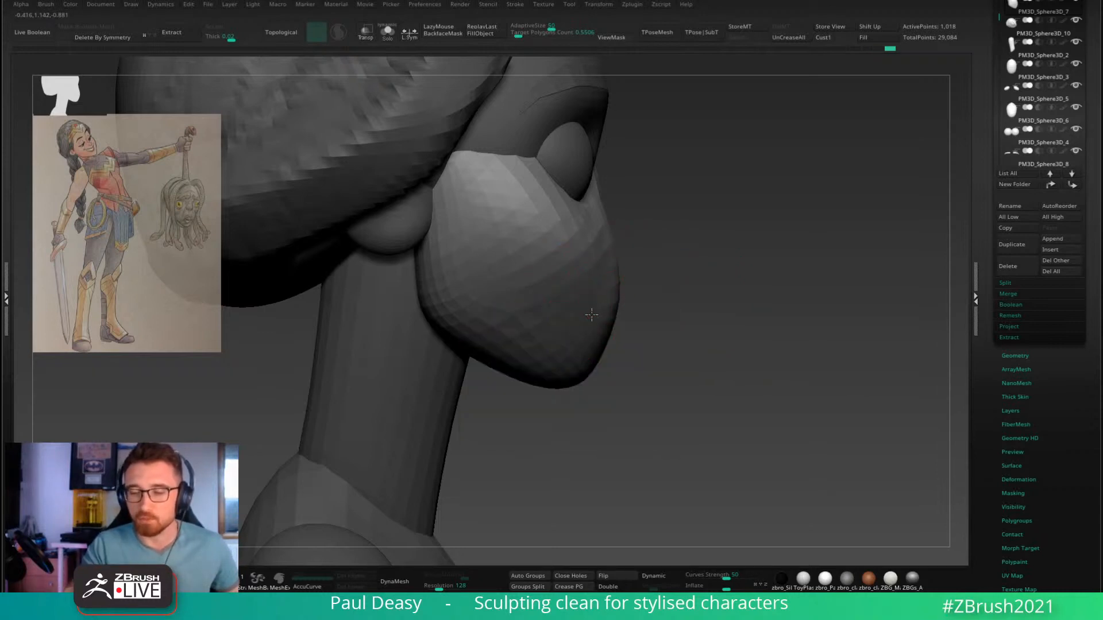
mouse_move(657, 316)
mouse_down()
mouse_move(635, 316)
mouse_move(725, 319)
mouse_move(725, 278)
mouse_move(716, 291)
mouse_up()
key(space)
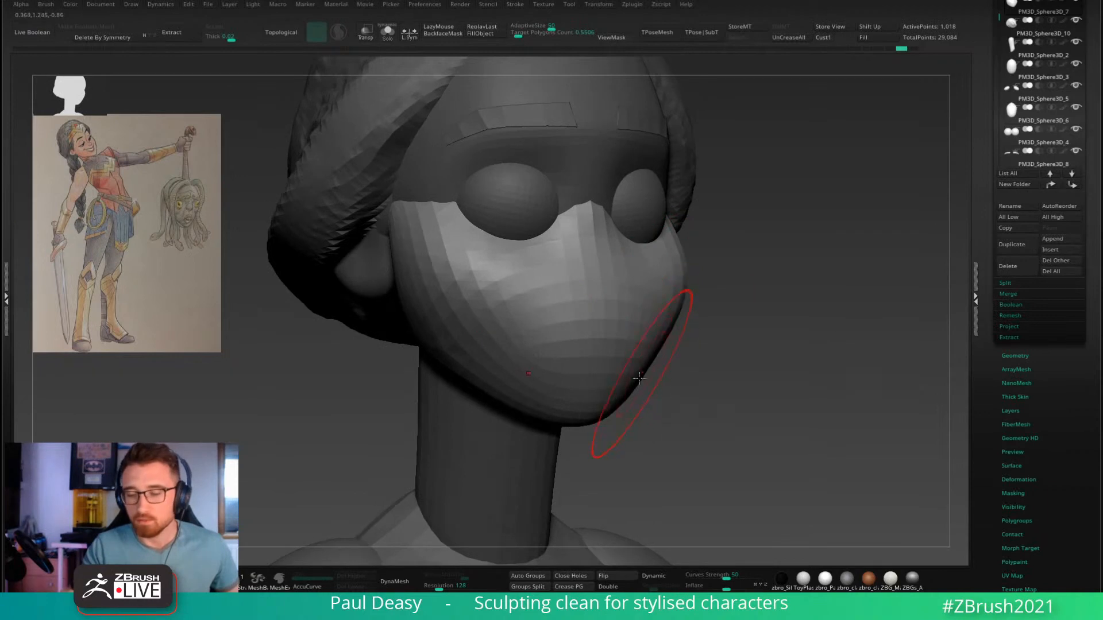
Step: Slim the far cheek and jawline toward a narrower chin with the Move brush in three-quarter view
drag(657, 357, 672, 335)
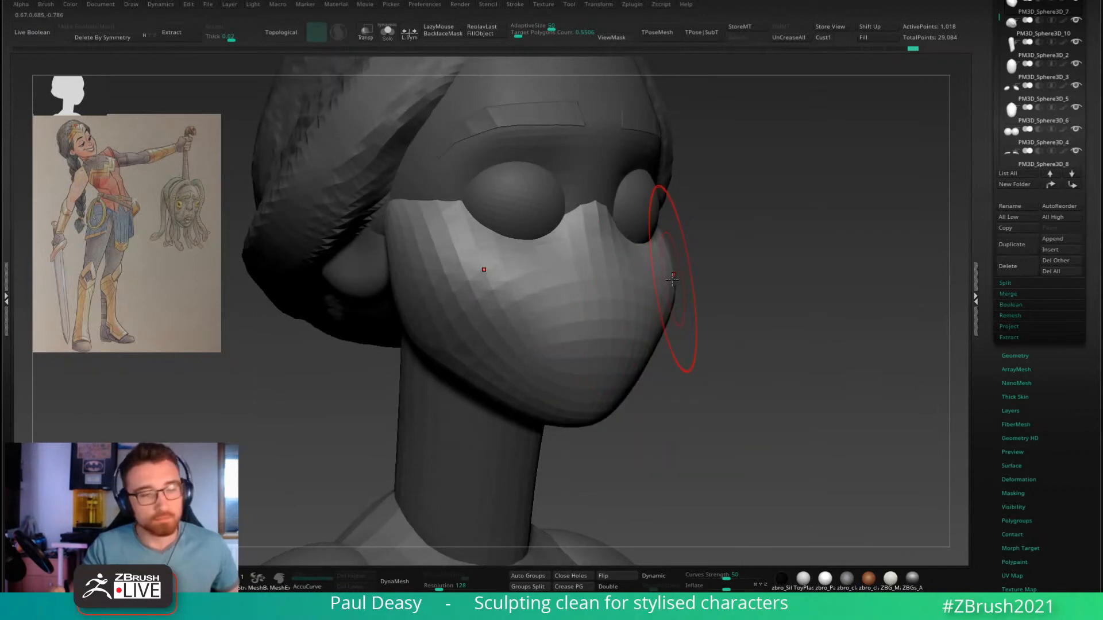
mouse_move(672, 267)
mouse_down()
mouse_move(674, 246)
mouse_move(673, 259)
mouse_up()
drag(659, 331, 645, 356)
drag(718, 369, 655, 360)
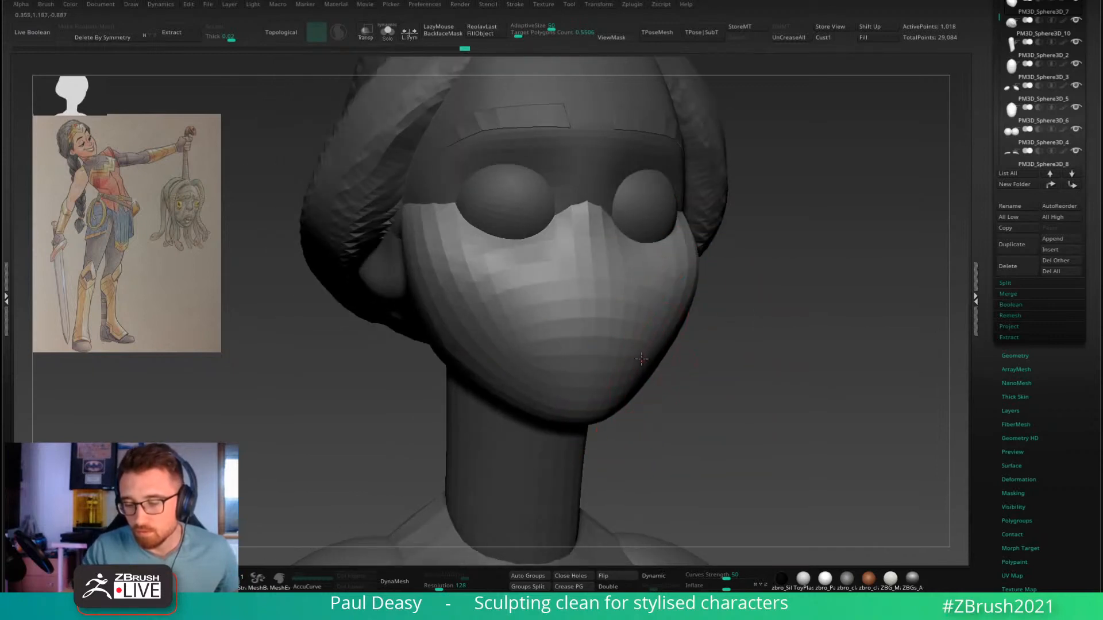
key(space)
mouse_move(718, 345)
mouse_down()
mouse_move(763, 352)
mouse_move(714, 357)
mouse_move(721, 344)
mouse_up()
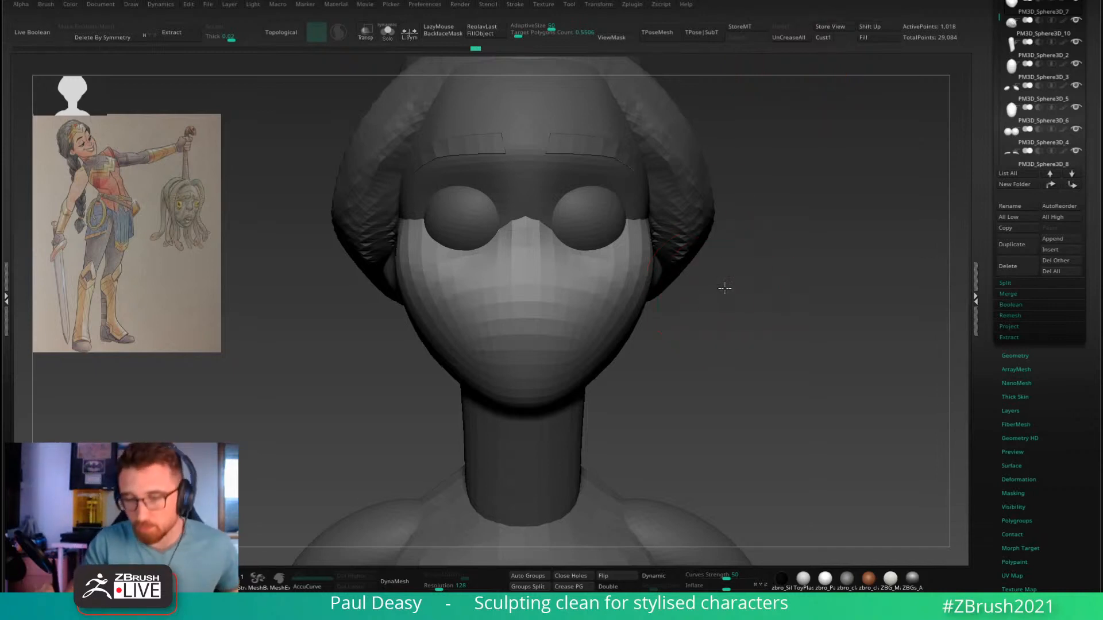
Step: Select the eyebrows piece and adjust the brows' shape along their upper edge with the Move brush
alt+click(623, 166)
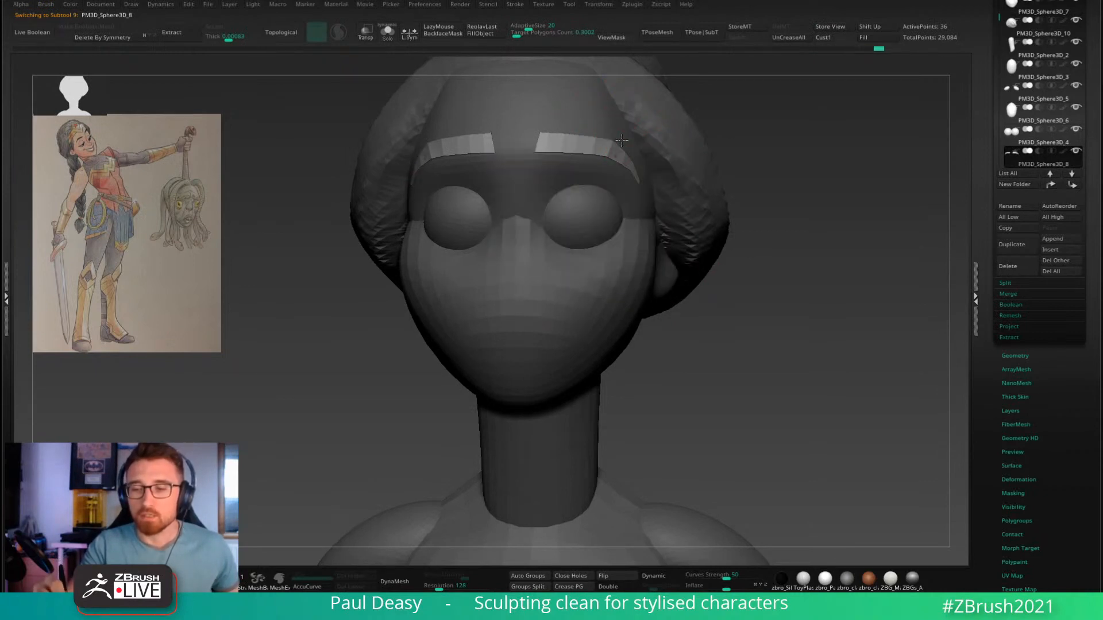
shift+drag(767, 198, 768, 224)
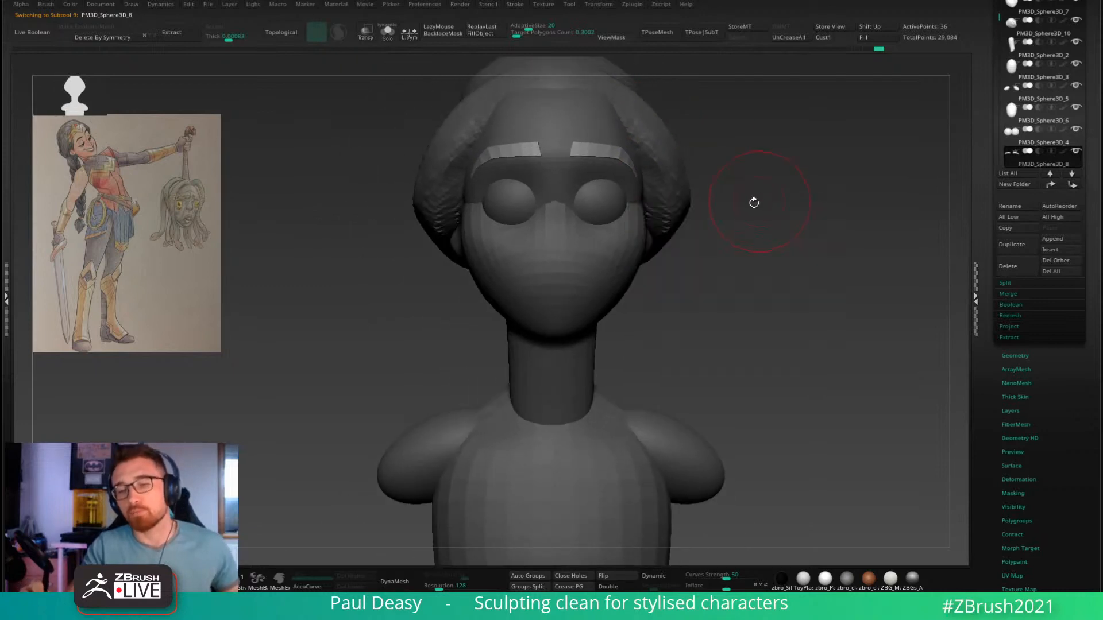
alt+click(611, 123)
alt+drag(725, 165, 730, 221)
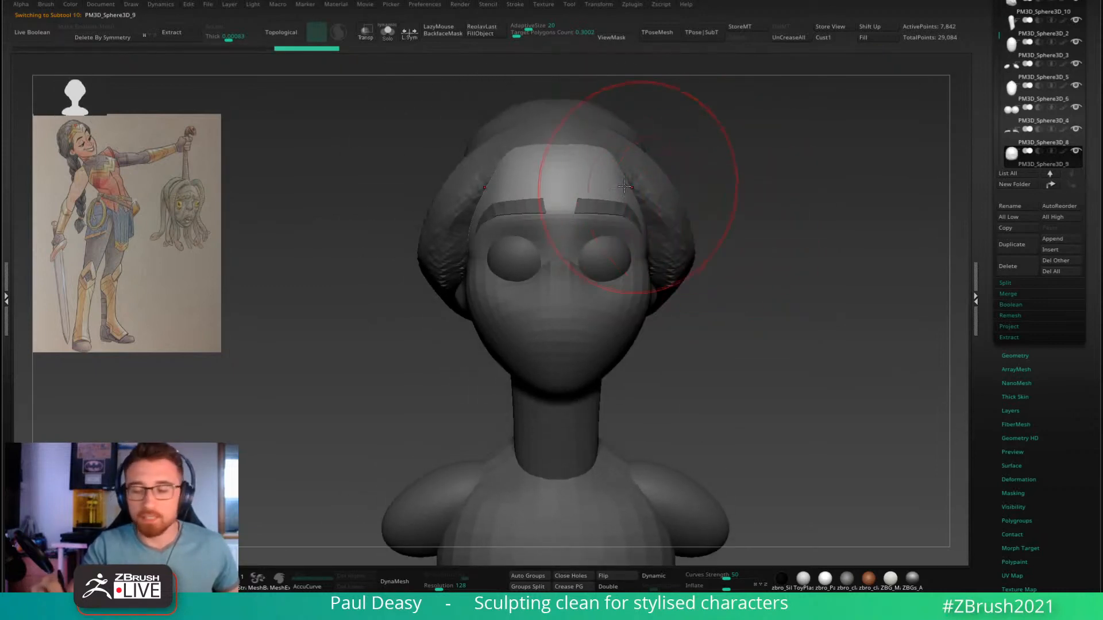
alt+click(629, 213)
alt+right_drag(627, 214, 629, 198)
alt+click(612, 193)
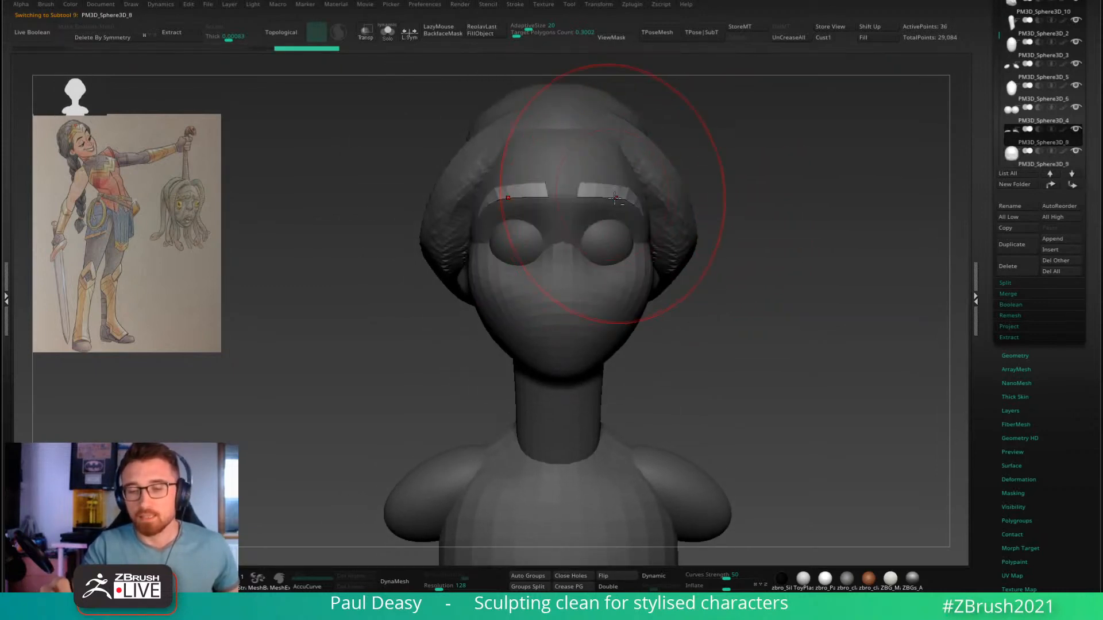
right_click(616, 194)
mouse_move(629, 193)
mouse_down()
mouse_move(626, 202)
mouse_move(588, 169)
mouse_up()
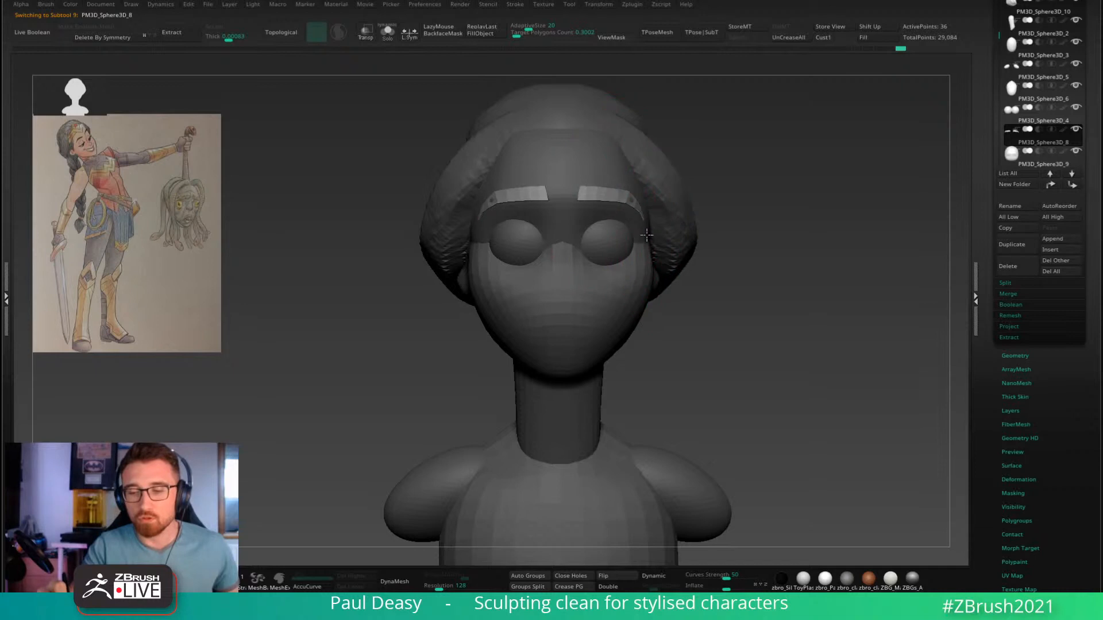
key(space)
mouse_move(604, 200)
mouse_down()
mouse_move(603, 221)
mouse_move(597, 179)
mouse_up()
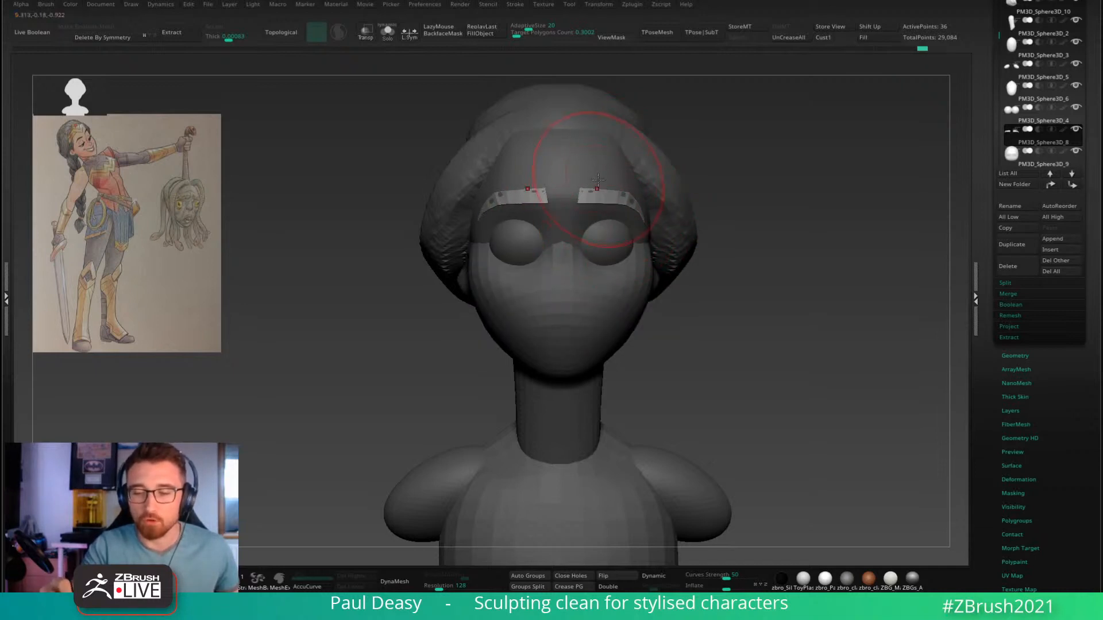
Step: Select the forehead piece and reshape its upper edge along the hairline with the Move brush, adjusting the brush size as needed
alt+click(597, 179)
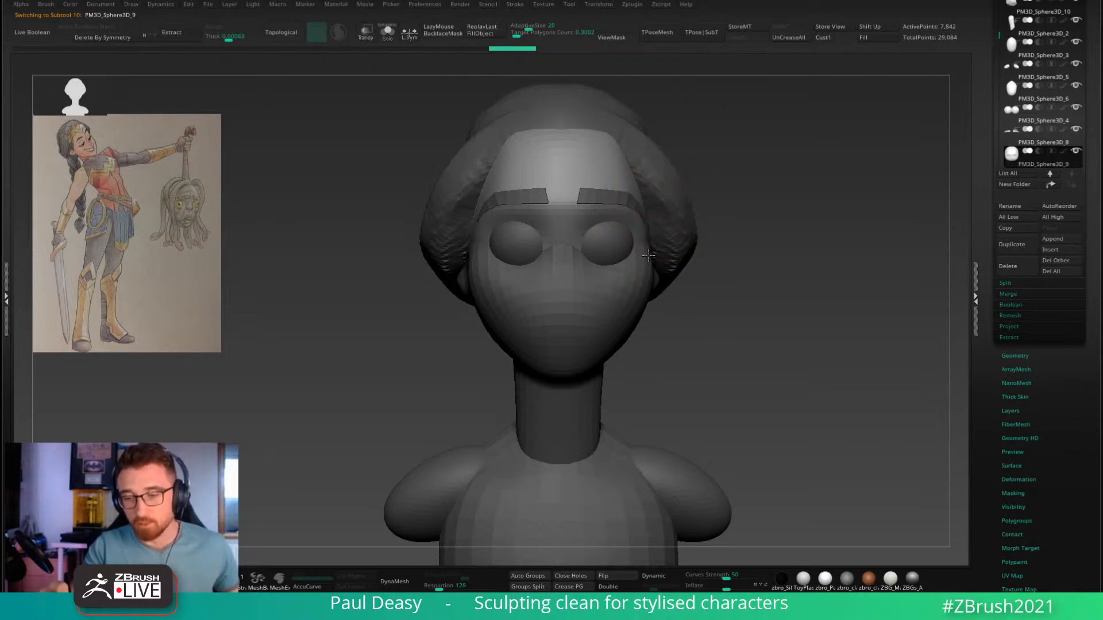
key(space)
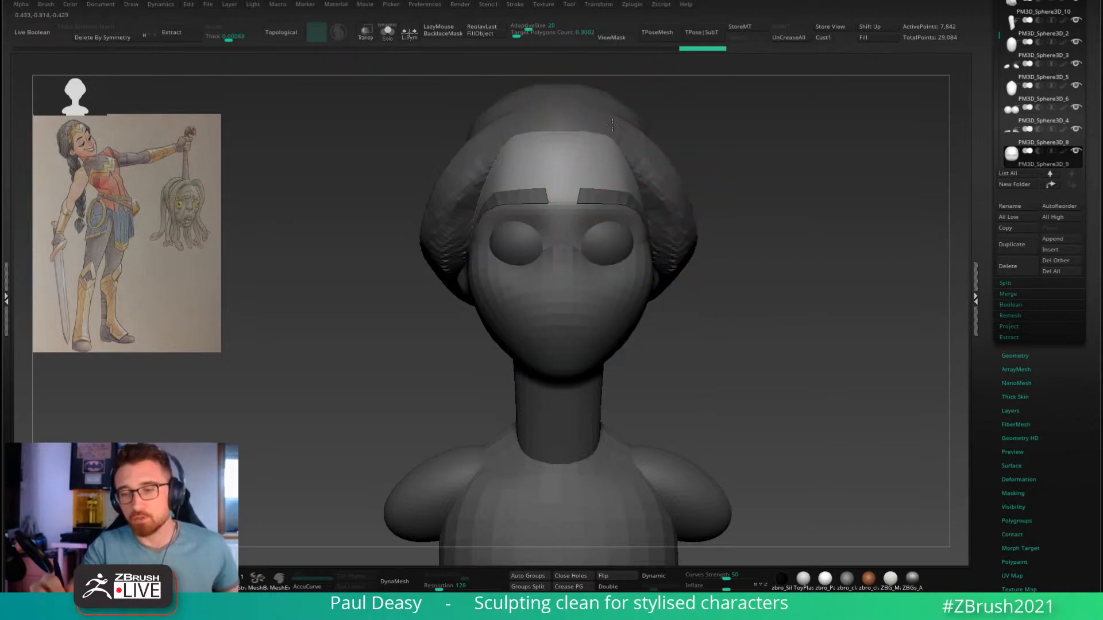
key(space)
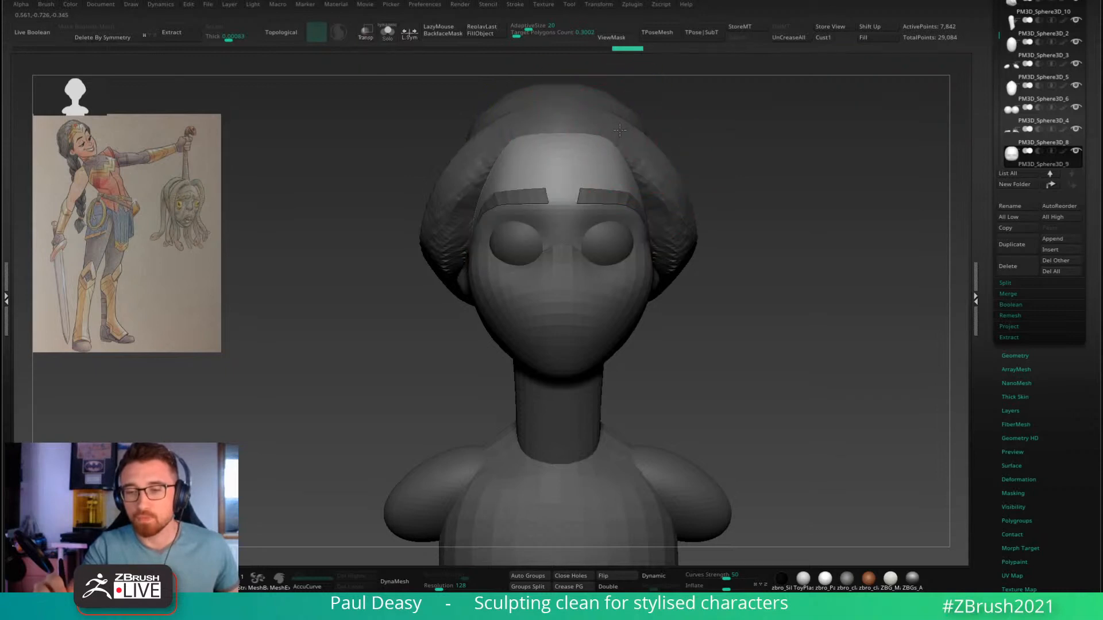
key(space)
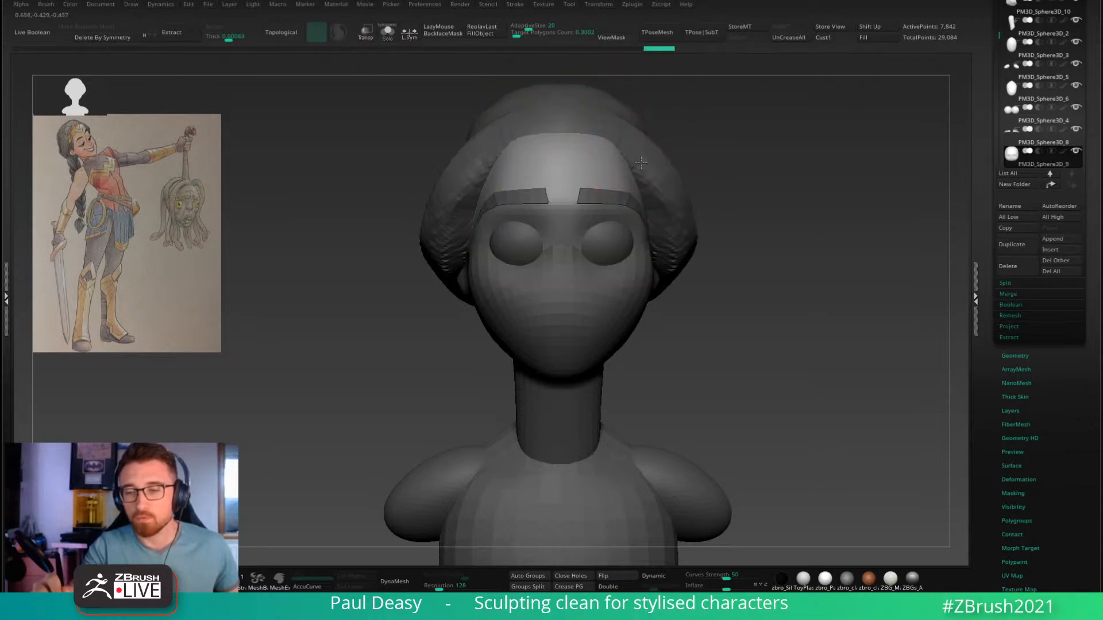
alt+drag(704, 149, 690, 155)
key(space)
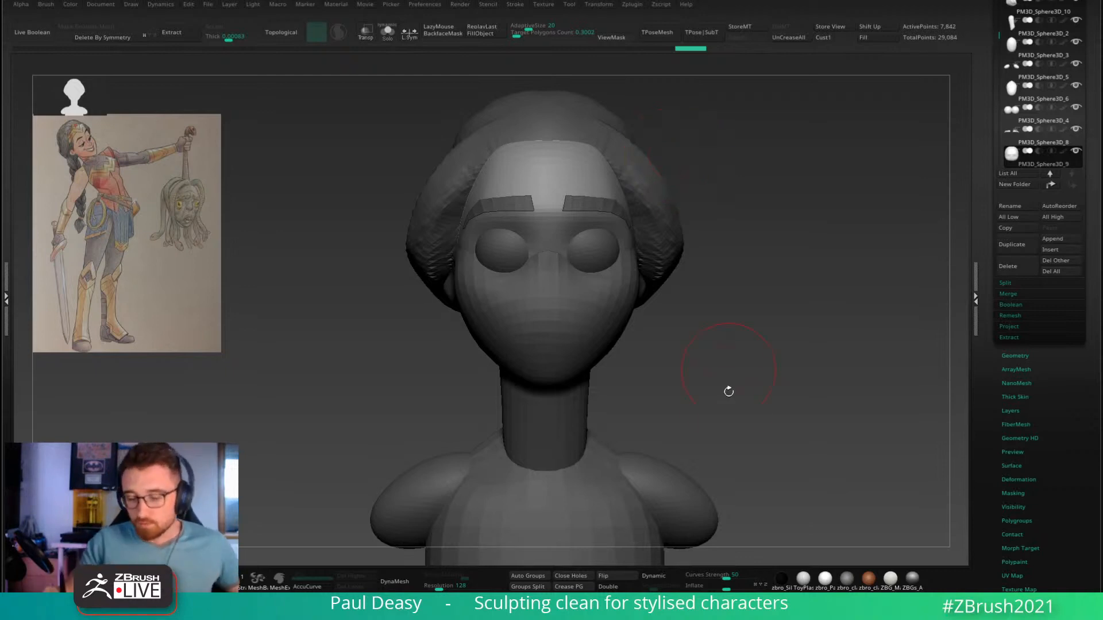
Step: Examine the torso, shoulder and hip proportions from the front, side and back, selecting the lower torso piece along the way
alt+drag(722, 400, 723, 229)
key(space)
mouse_move(761, 409)
alt+mouse_down()
mouse_move(756, 316)
mouse_move(733, 310)
alt+mouse_up()
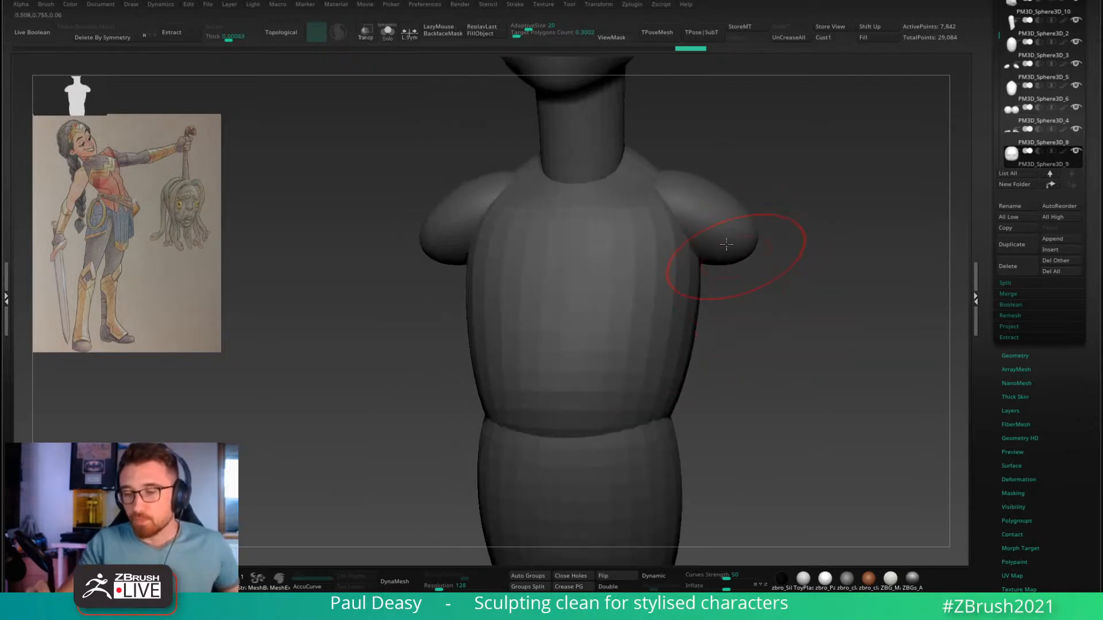
drag(802, 260, 733, 286)
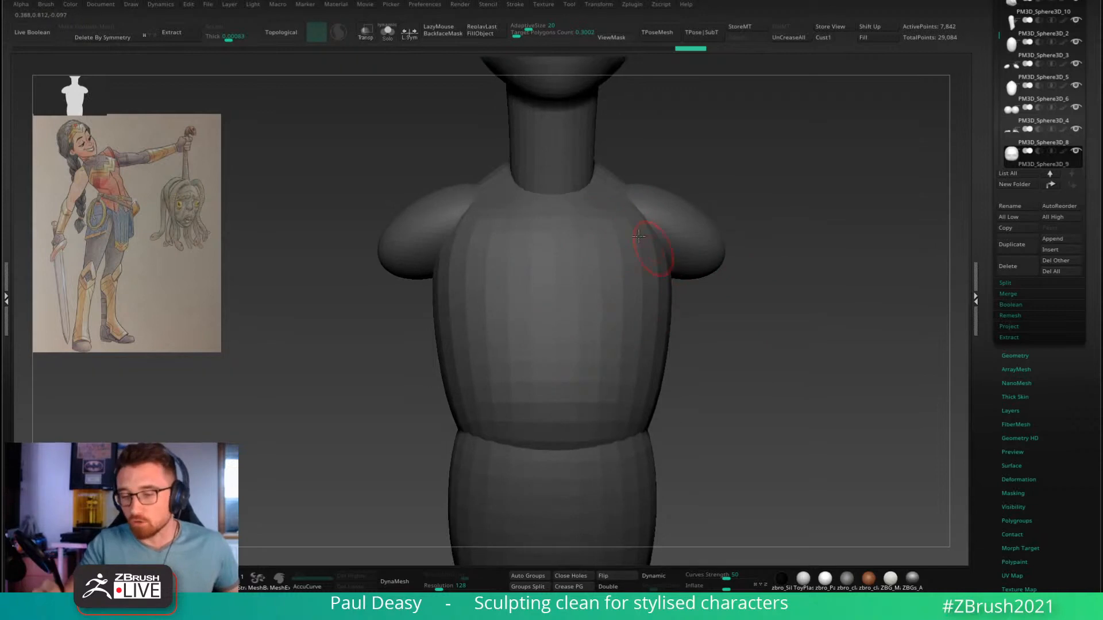
mouse_move(744, 214)
alt+mouse_down()
mouse_move(759, 273)
mouse_move(728, 243)
alt+mouse_up()
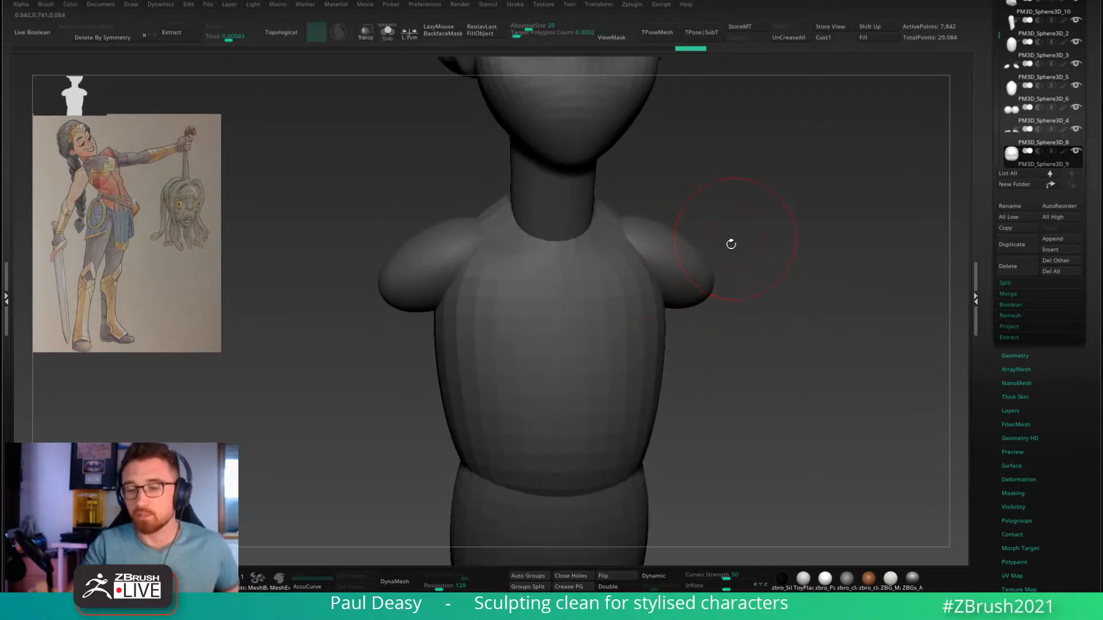
mouse_move(780, 268)
shift+mouse_down()
mouse_move(794, 245)
mouse_move(777, 247)
mouse_move(778, 303)
mouse_move(753, 286)
shift+mouse_up()
key(space)
mouse_move(753, 292)
mouse_down()
mouse_move(763, 292)
mouse_move(763, 258)
mouse_up()
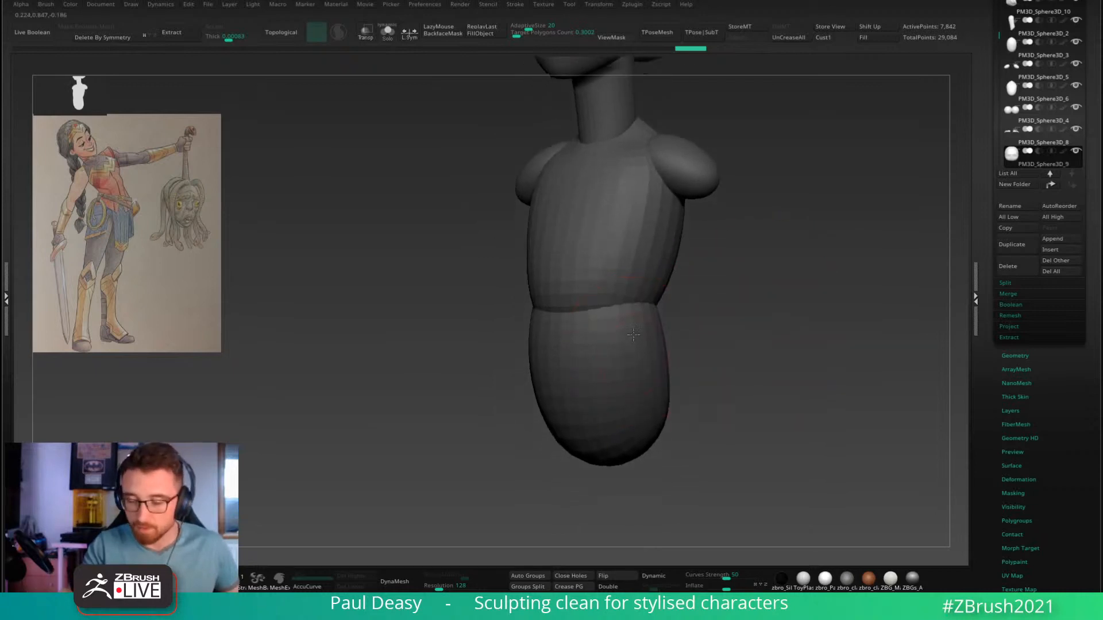
alt+click(635, 348)
alt+drag(707, 357, 704, 311)
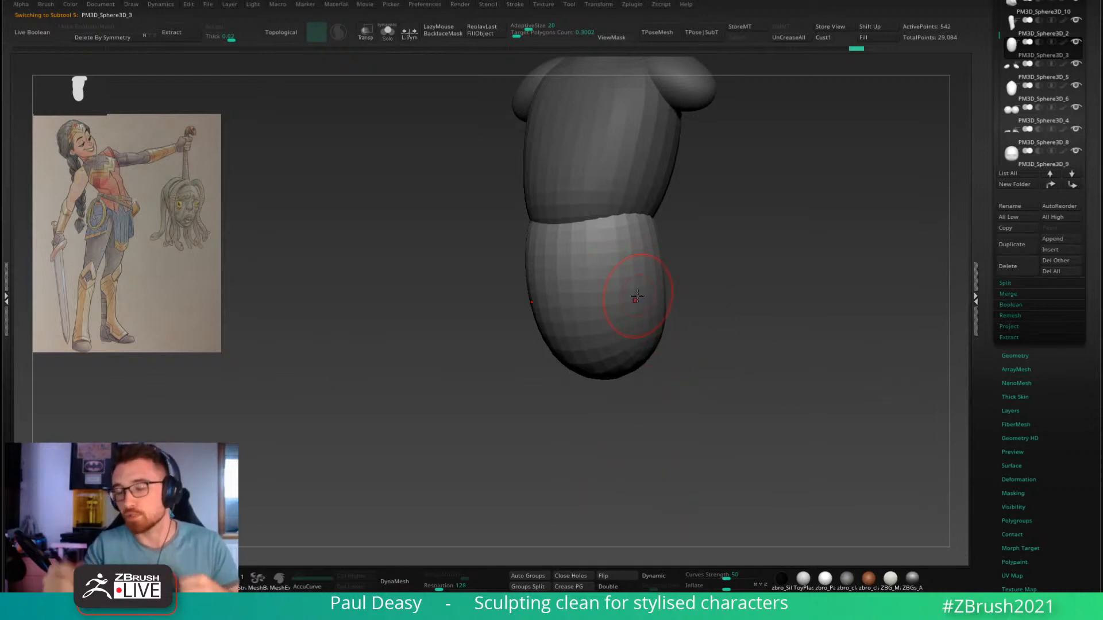
mouse_move(721, 217)
mouse_down()
mouse_move(701, 330)
mouse_move(717, 285)
mouse_move(654, 357)
mouse_up()
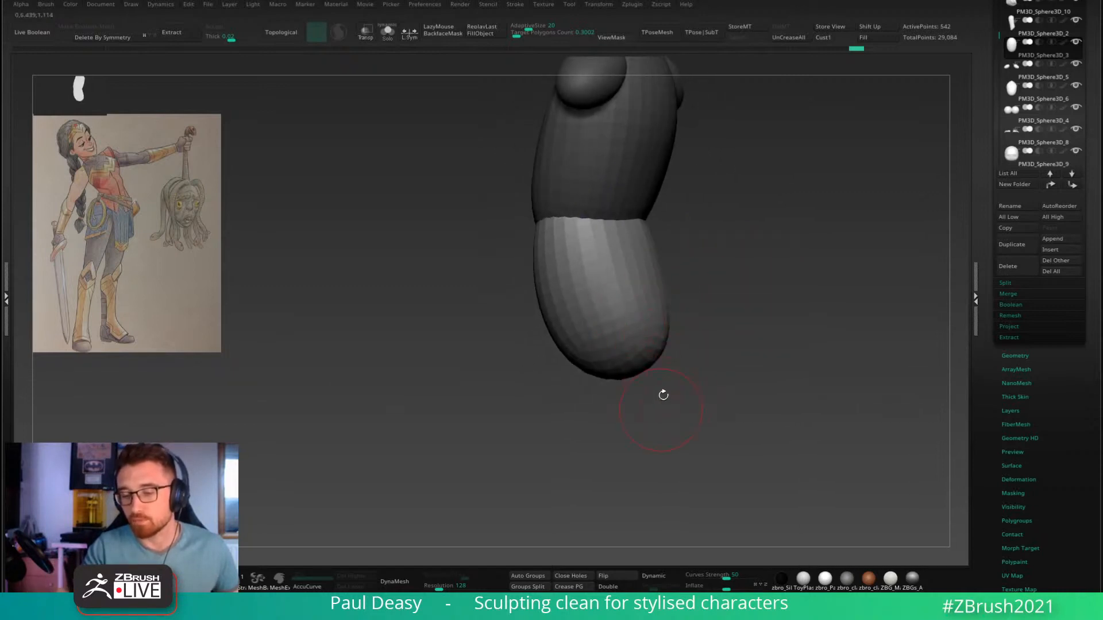
drag(650, 394, 713, 397)
drag(696, 245, 661, 262)
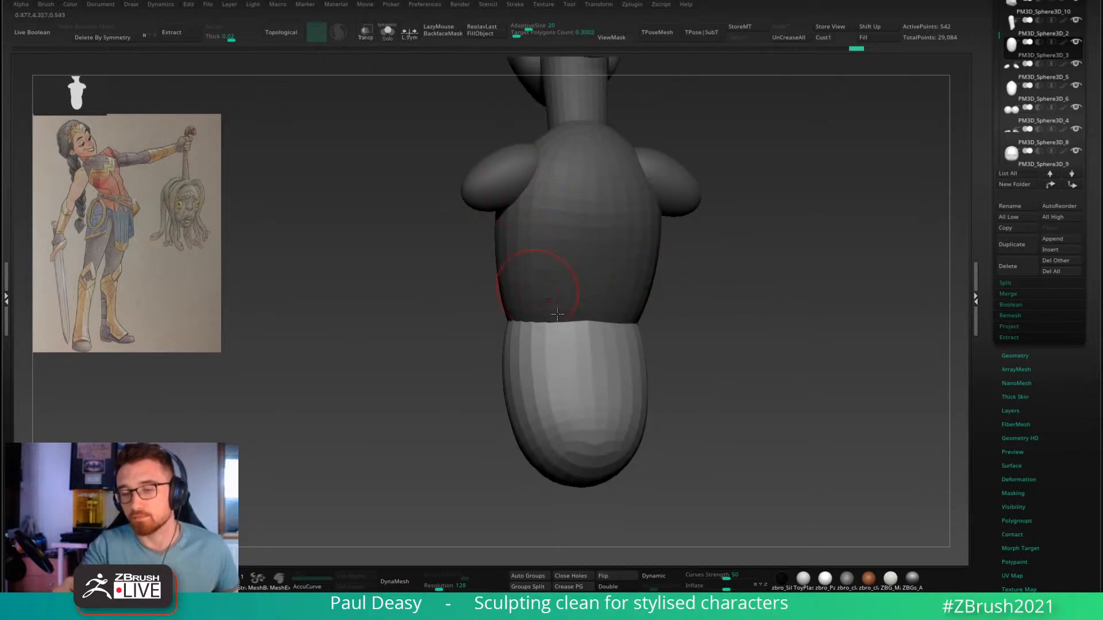
drag(576, 333, 602, 264)
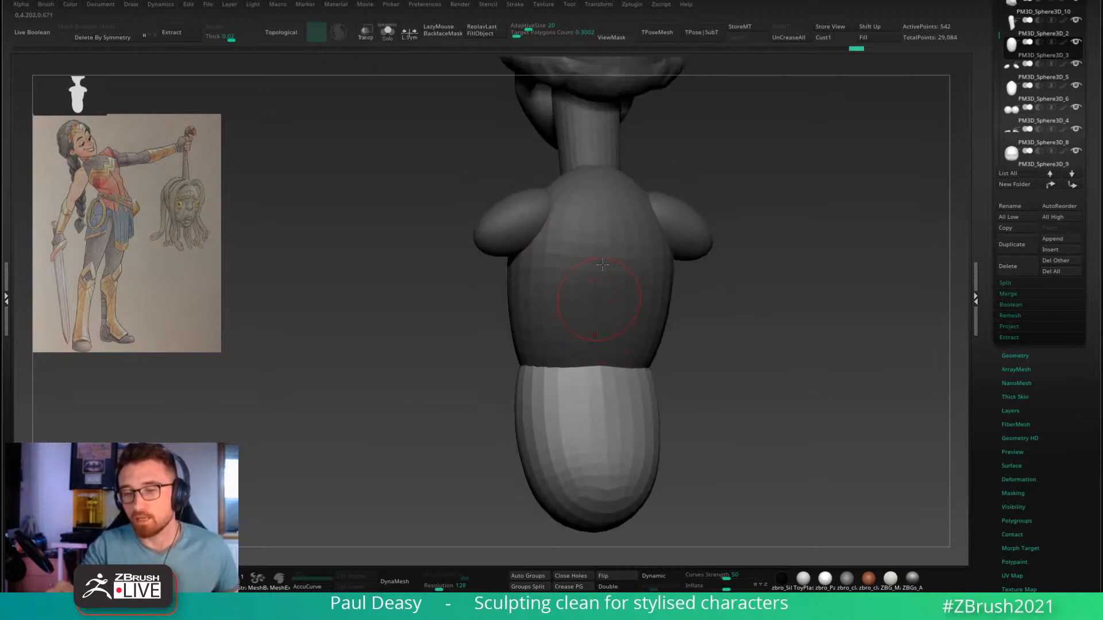
mouse_move(712, 199)
mouse_down()
mouse_move(768, 273)
mouse_move(849, 278)
mouse_move(700, 237)
mouse_move(678, 247)
mouse_up()
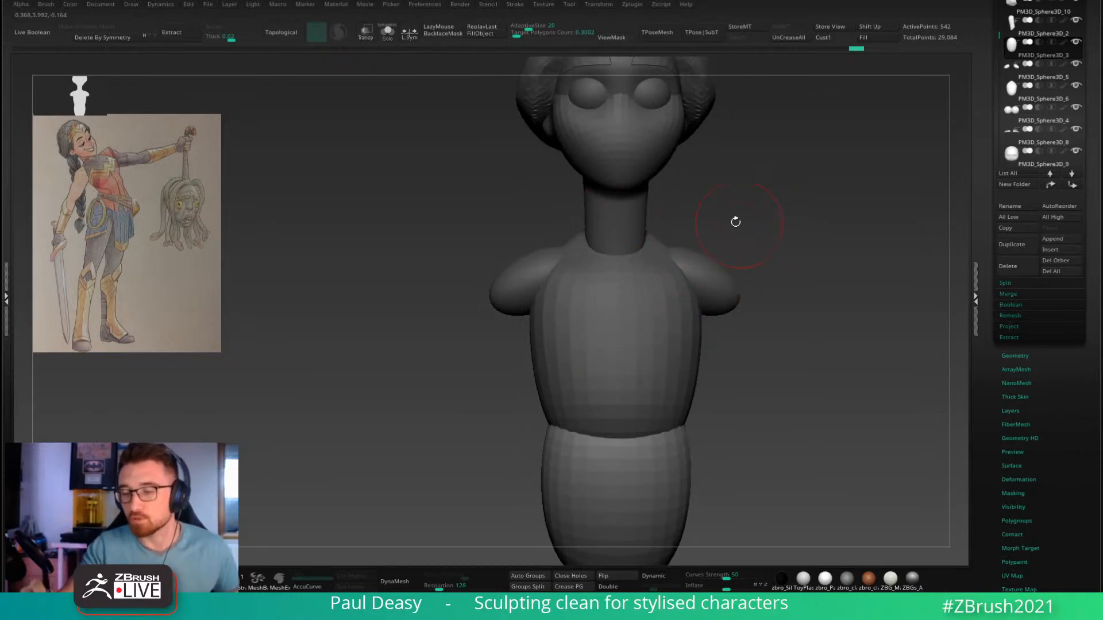
drag(746, 216, 698, 276)
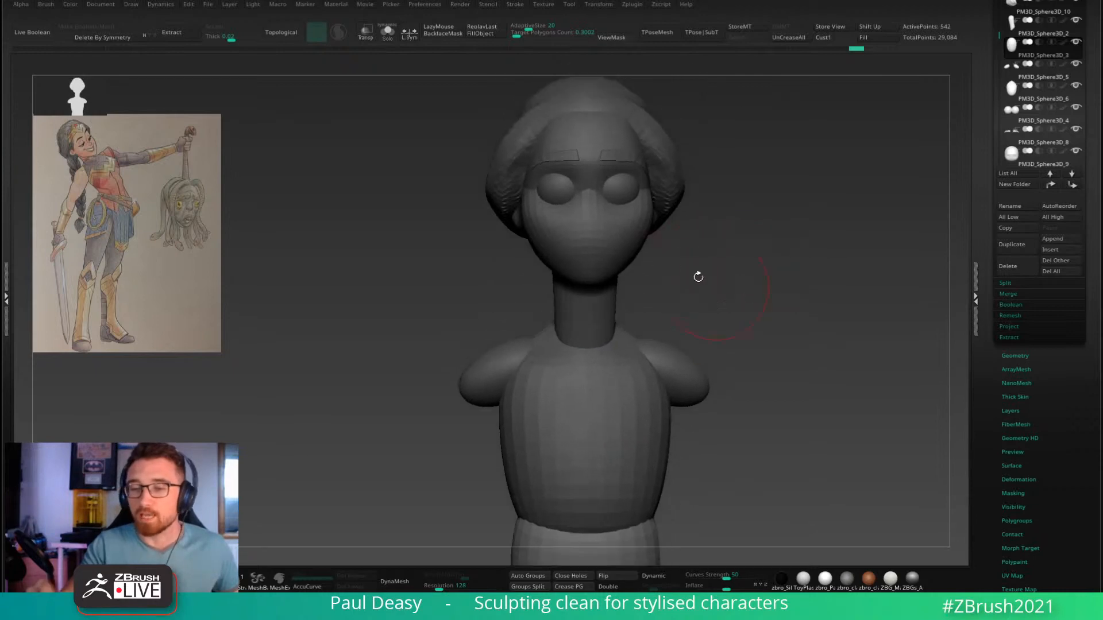
Step: Select the lower-face piece and adjust its upper outer edges beside the eyes with the Move brush from the front
alt+click(633, 225)
ctrl+right_drag(633, 220, 658, 185)
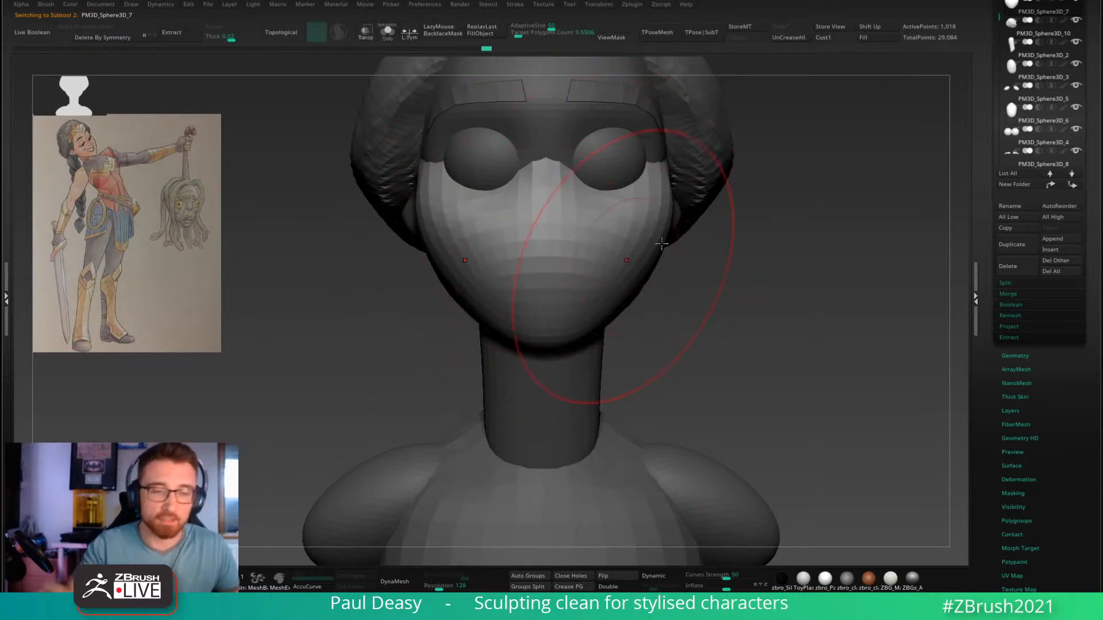
key(space)
key(space)
drag(660, 152, 654, 152)
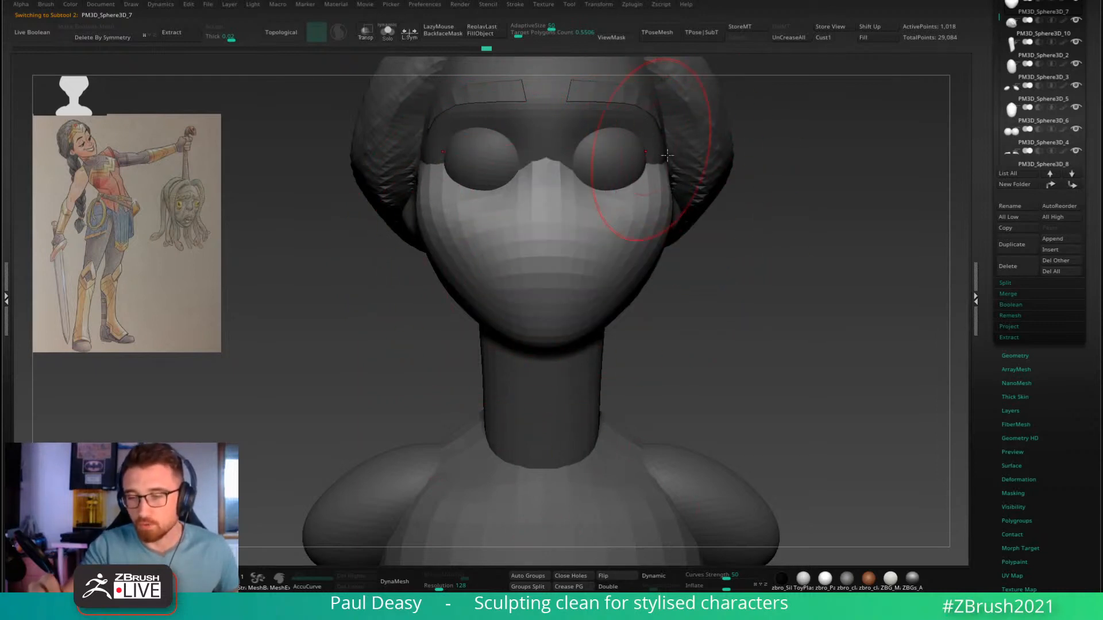
Step: Refine the upper cheek corners below the temples with the Move brush, alternating between three-quarter and front views
right_drag(666, 155, 580, 164)
drag(696, 178, 694, 166)
right_drag(693, 166, 735, 164)
key(space)
drag(698, 175, 690, 175)
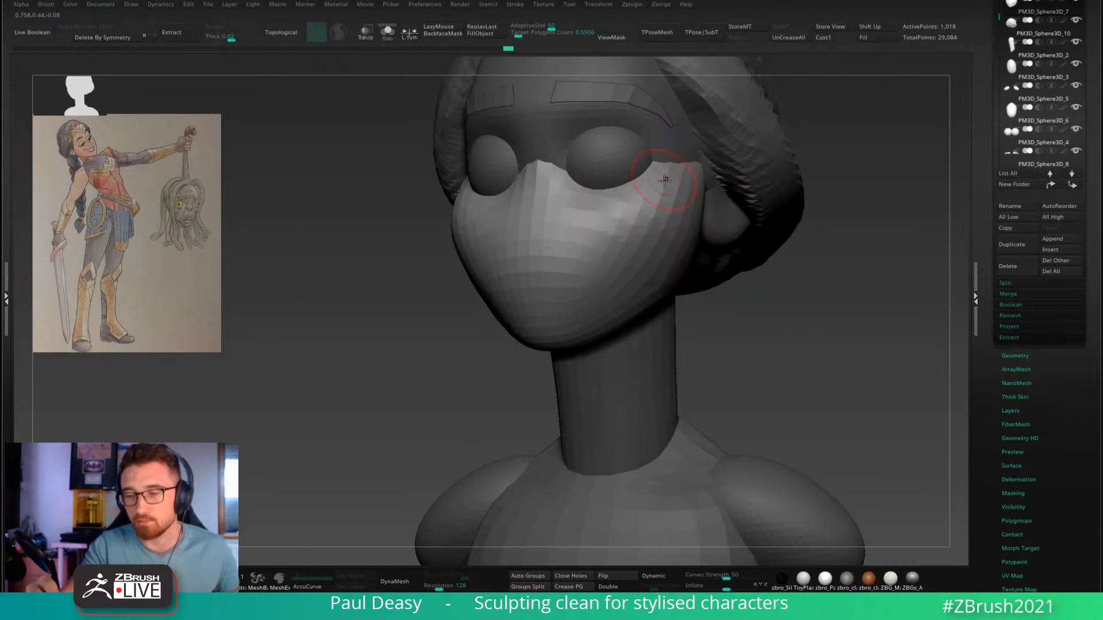
right_drag(662, 176, 676, 199)
key(space)
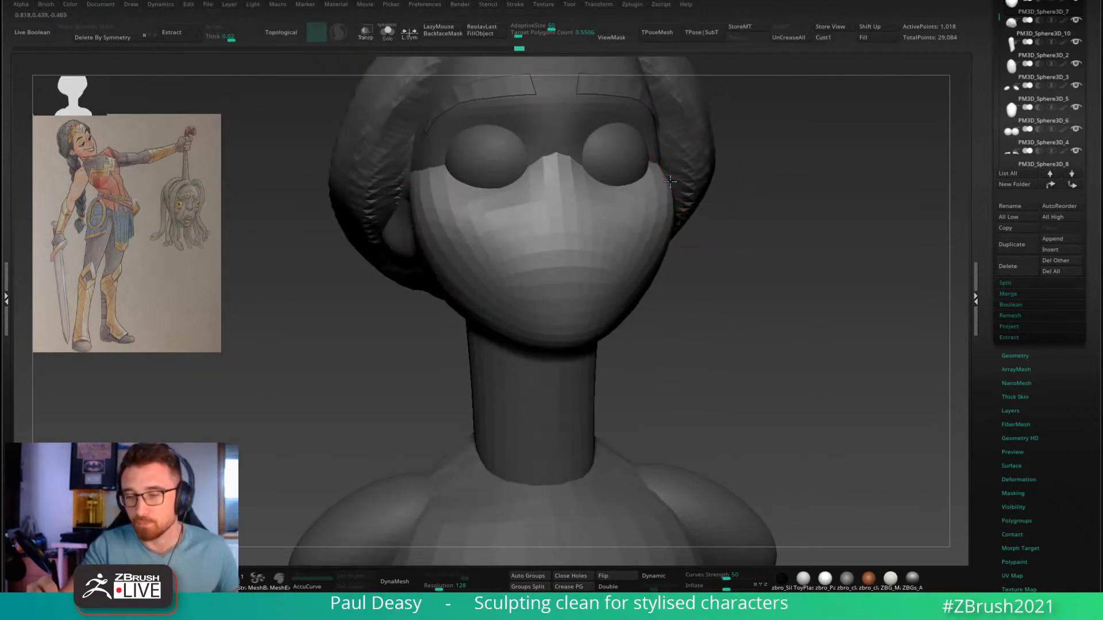
key(space)
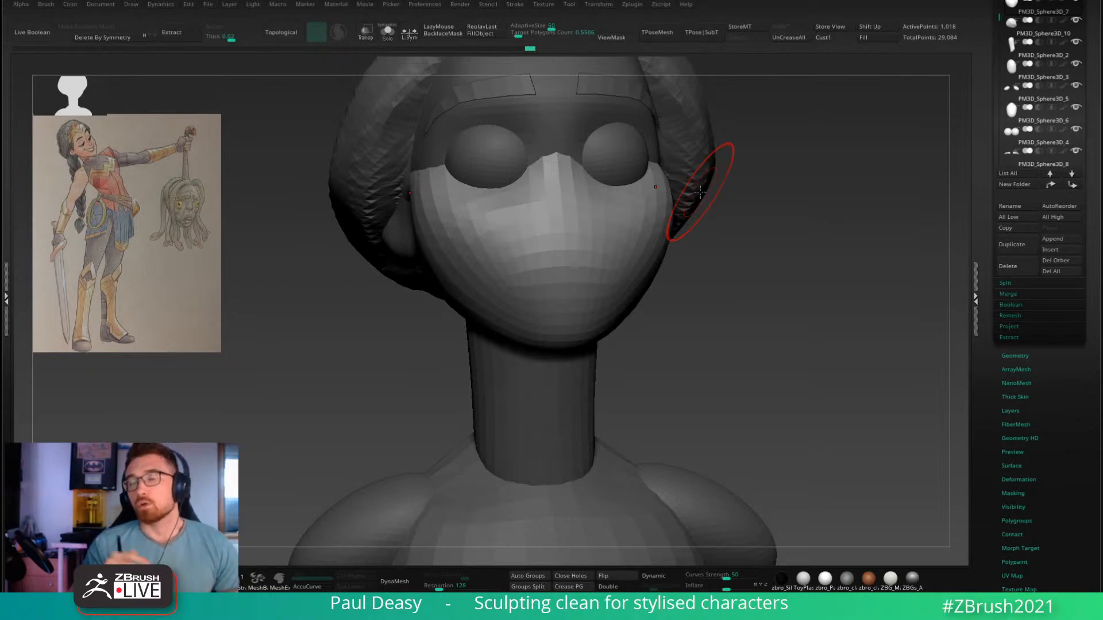
Step: Select the eye-socket piece, adjust its outer side at the temple from the front, and reselect the lower-face piece
shift+drag(734, 209, 627, 218)
key(space)
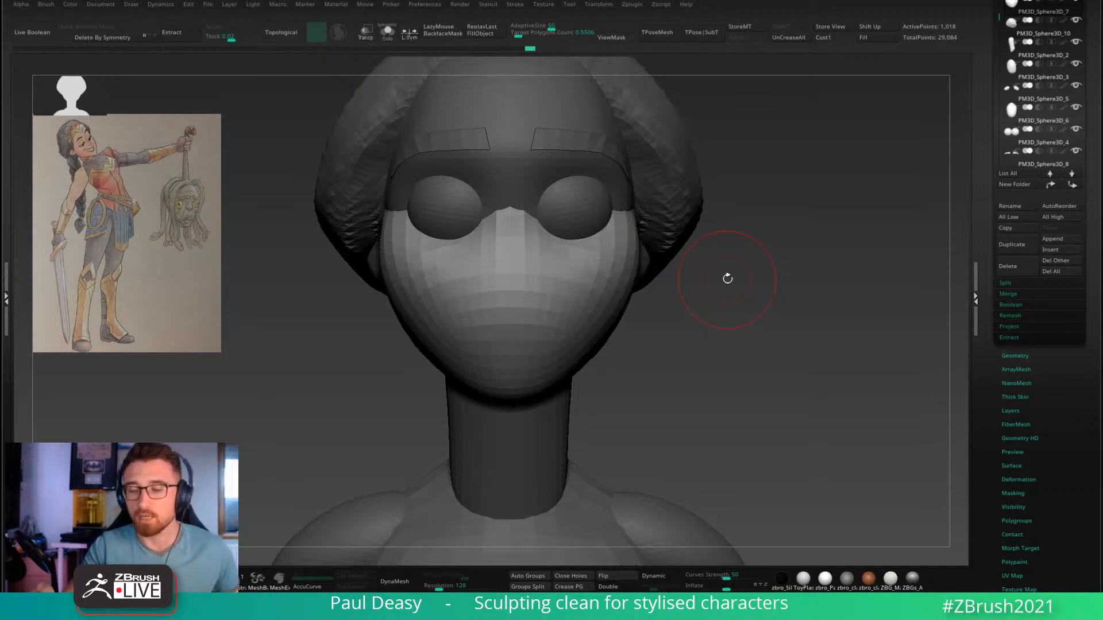
right_drag(669, 218, 638, 248)
alt+click(618, 192)
key(space)
key(space)
alt+click(632, 299)
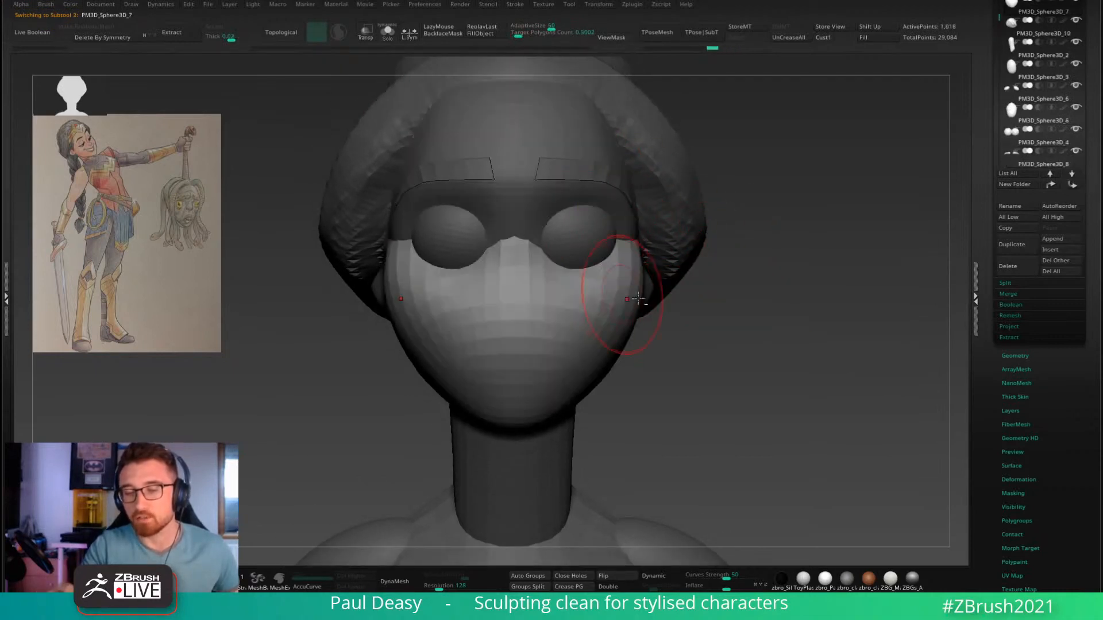
Step: Pull the sides of the cheeks slightly inward with the Move brush to slim the face in front view
ctrl+right_drag(709, 301, 711, 295)
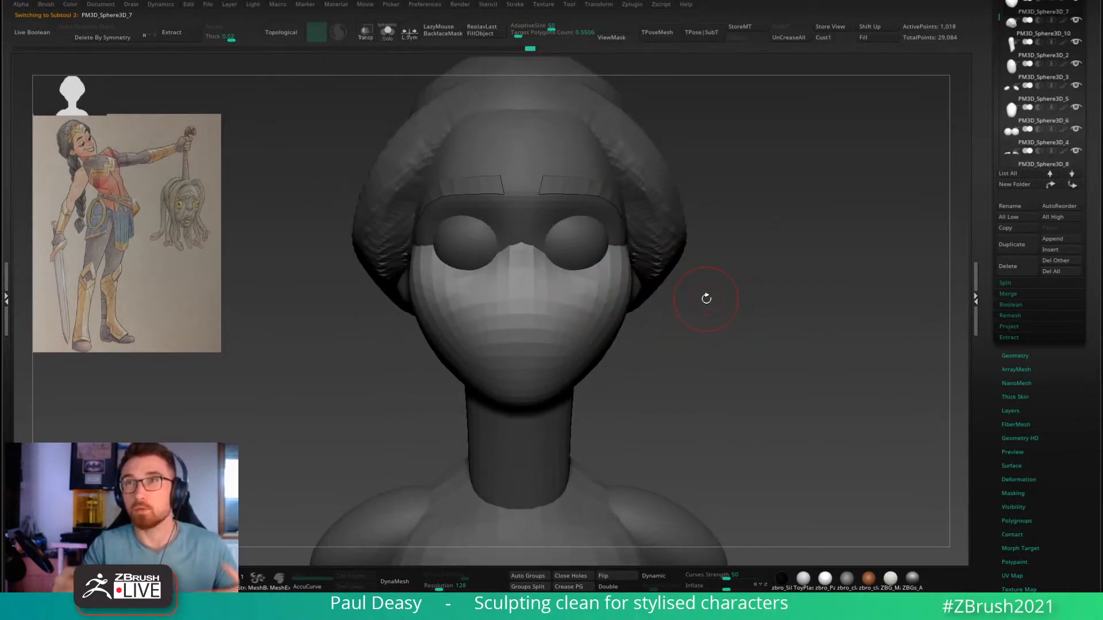
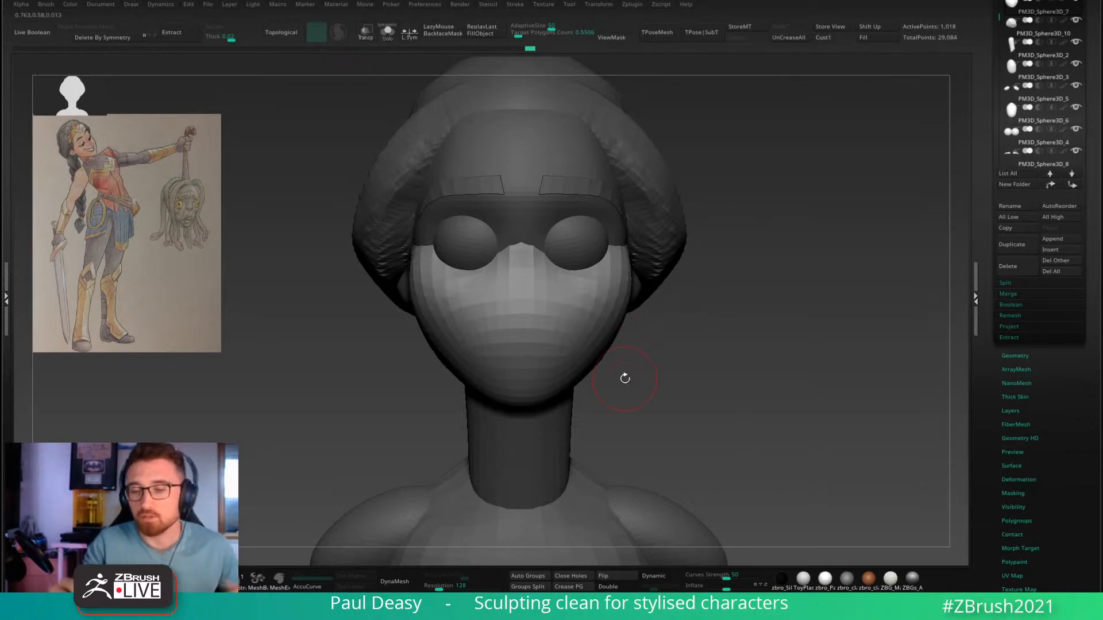
alt+drag(714, 298, 717, 285)
key(space)
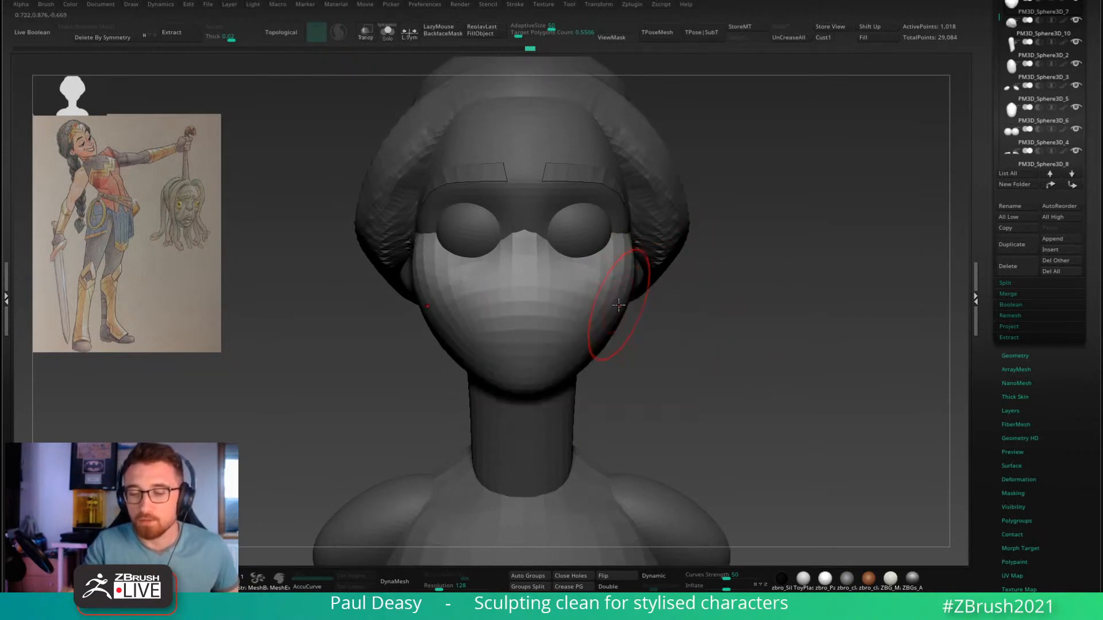
drag(617, 303, 580, 312)
shift+right_drag(582, 312, 591, 313)
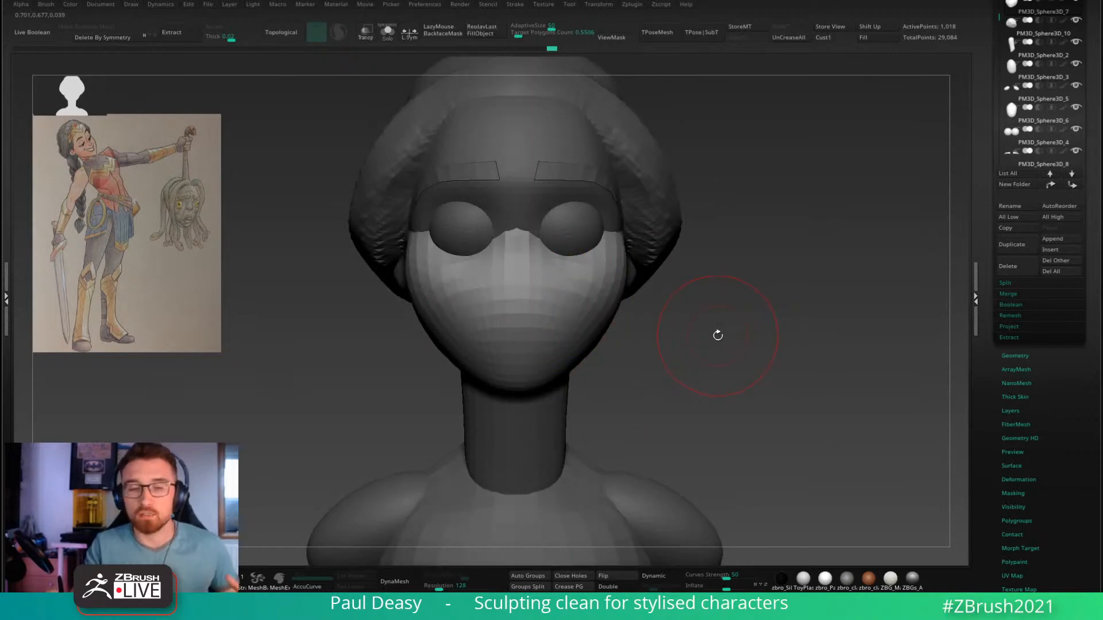
Step: Reshape the cheek between the outer eye and jaw with the Move brush, working from side and three-quarter views
mouse_move(711, 327)
mouse_down()
mouse_move(603, 307)
mouse_move(622, 285)
mouse_up()
key(space)
key(space)
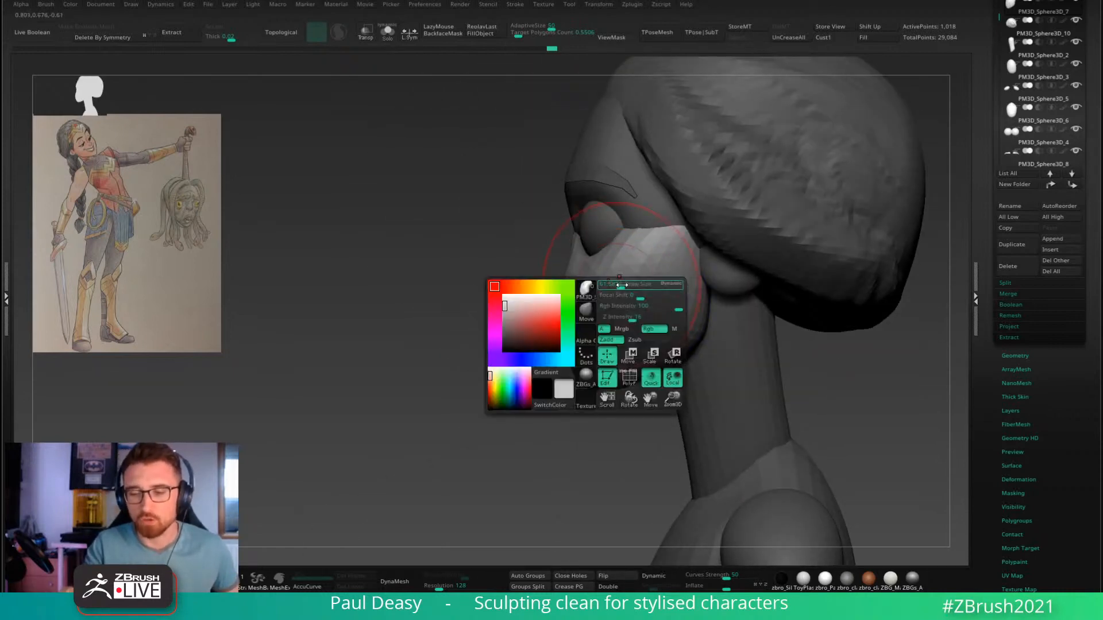
right_drag(590, 288, 623, 285)
key(space)
drag(623, 285, 630, 292)
right_drag(595, 273, 621, 269)
key(space)
drag(621, 269, 576, 280)
right_drag(597, 279, 580, 279)
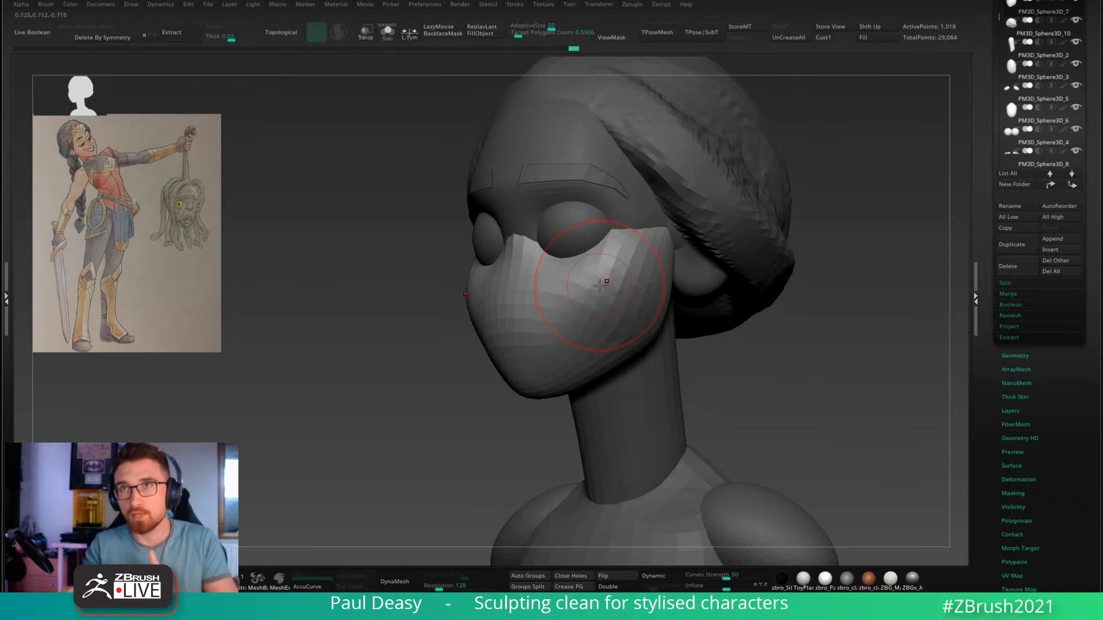
Step: Refine the cheekbone below the outer half of the eye with the Move brush in three-quarter view
key(space)
drag(593, 276, 597, 277)
right_drag(609, 276, 586, 278)
drag(604, 277, 602, 258)
key(space)
right_drag(591, 255, 614, 251)
key(space)
drag(601, 260, 581, 232)
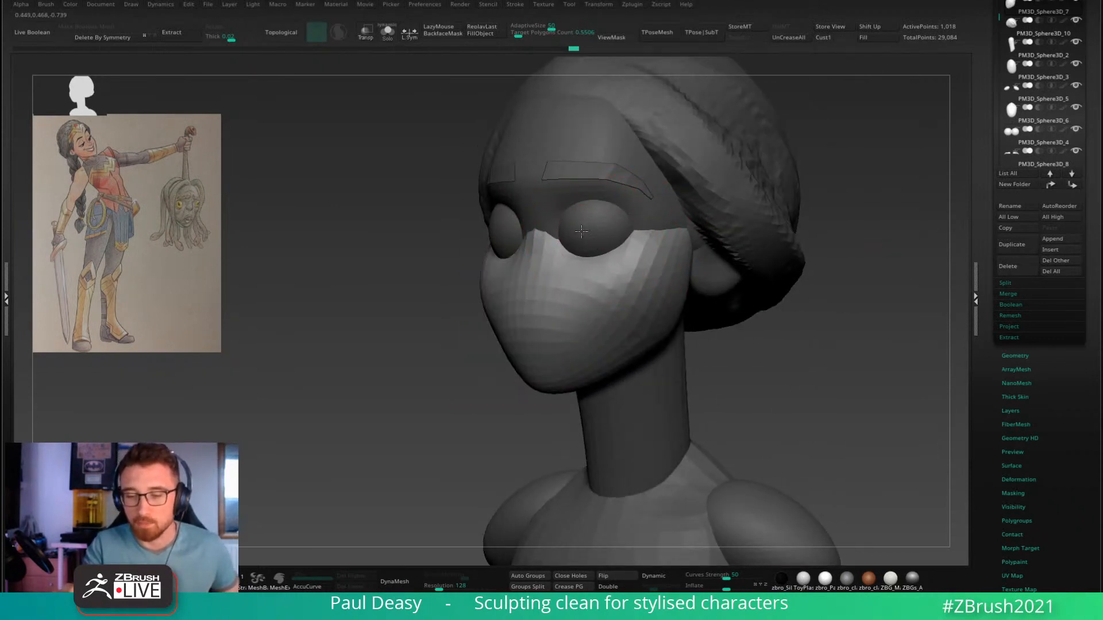
Step: Shape the cheek's upper edge under the eye and toward the nose with the Move brush from several three-quarter angles
right_drag(581, 232, 610, 234)
key(space)
drag(600, 236, 603, 236)
shift+right_drag(599, 235, 601, 232)
key(space)
drag(602, 224, 594, 223)
right_drag(590, 235, 601, 241)
key(space)
drag(600, 244, 603, 244)
drag(592, 237, 585, 233)
right_drag(594, 233, 622, 231)
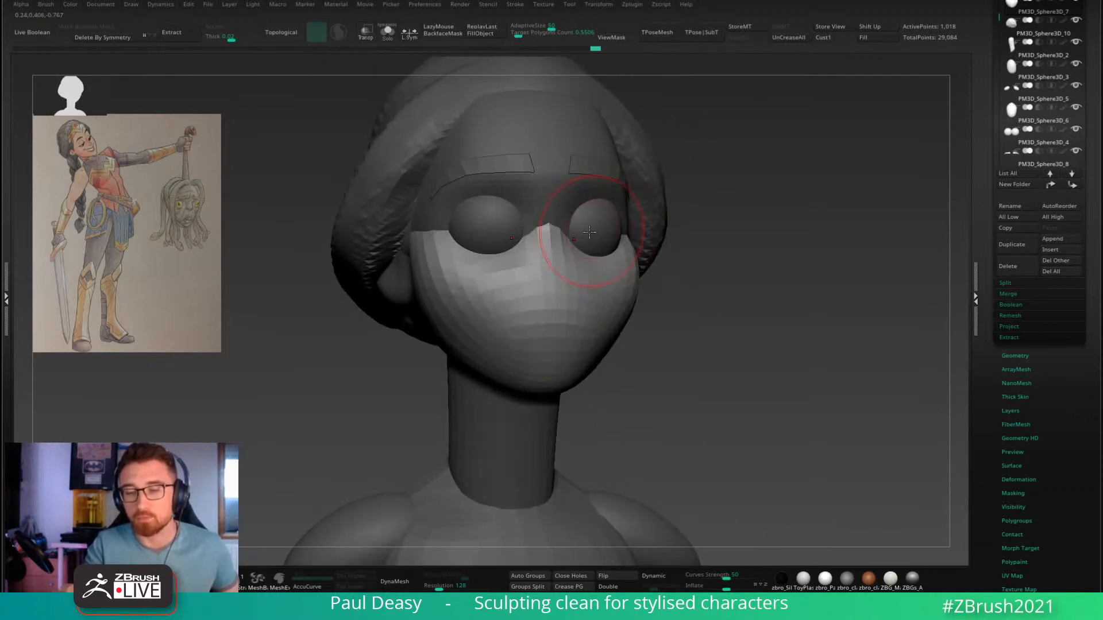
drag(587, 234, 579, 238)
Step: Adjust the top of the nose bridge between the eyes with a smaller Move brush in front view
mouse_move(707, 253)
alt+right_down()
mouse_move(729, 239)
mouse_move(703, 251)
alt+right_up()
shift+right_drag(704, 251, 687, 256)
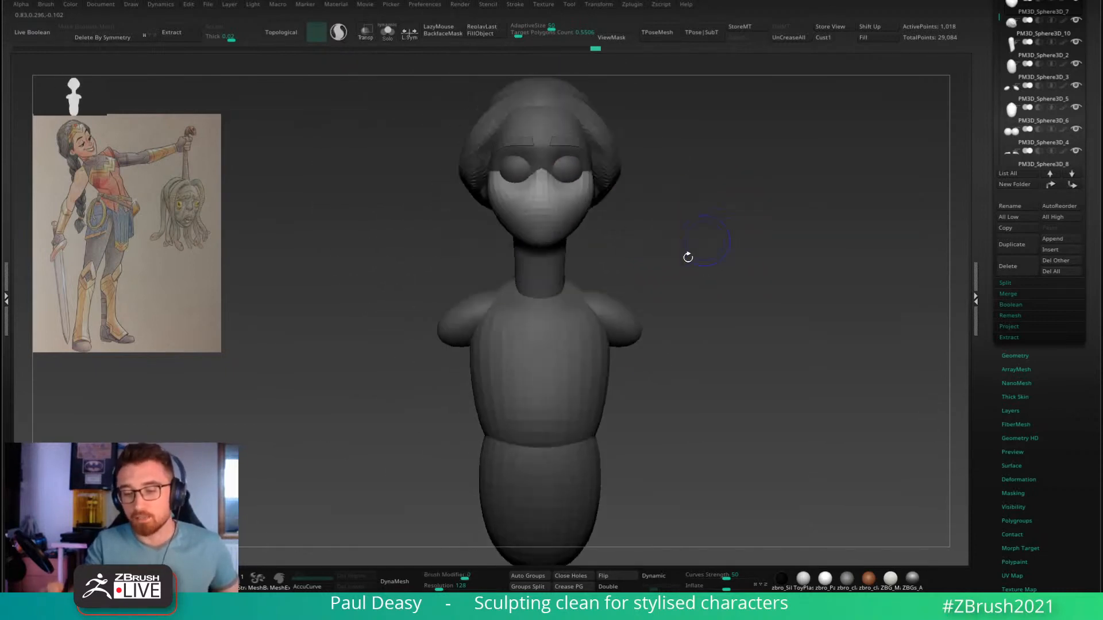
alt+right_drag(699, 295, 699, 326)
right_click(614, 293)
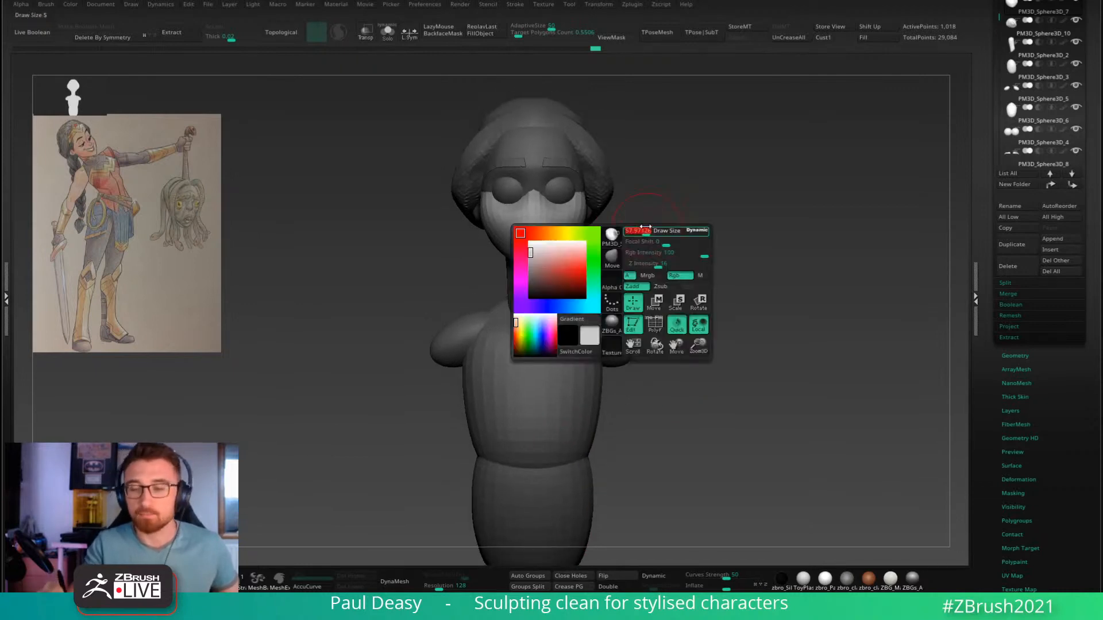
alt+right_drag(655, 276, 620, 299)
right_click(530, 262)
alt+right_drag(538, 186, 546, 185)
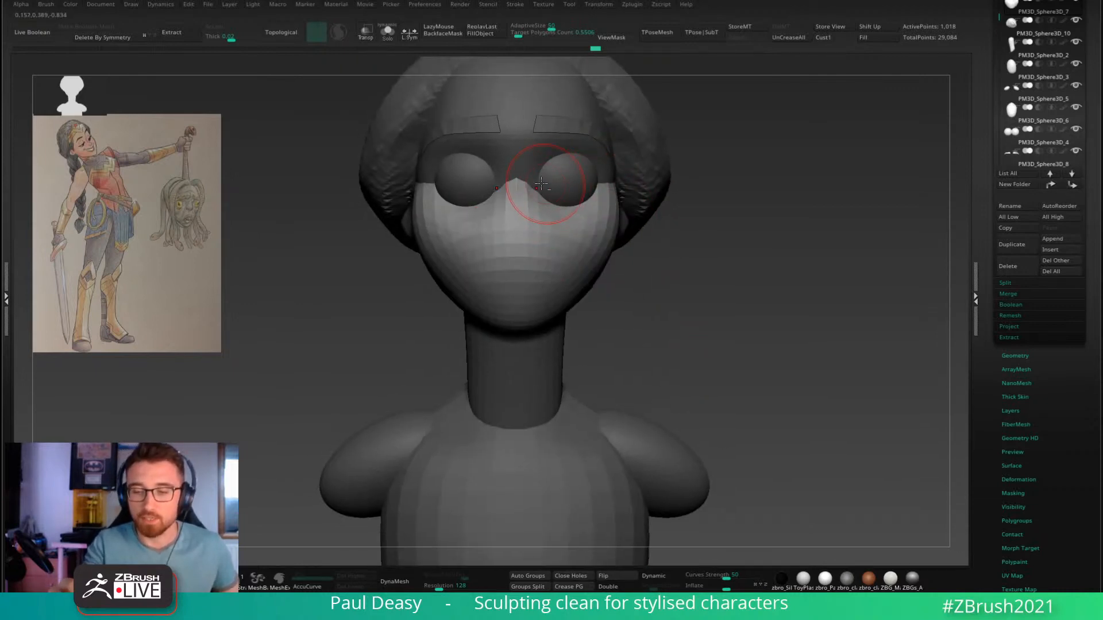
right_click(516, 164)
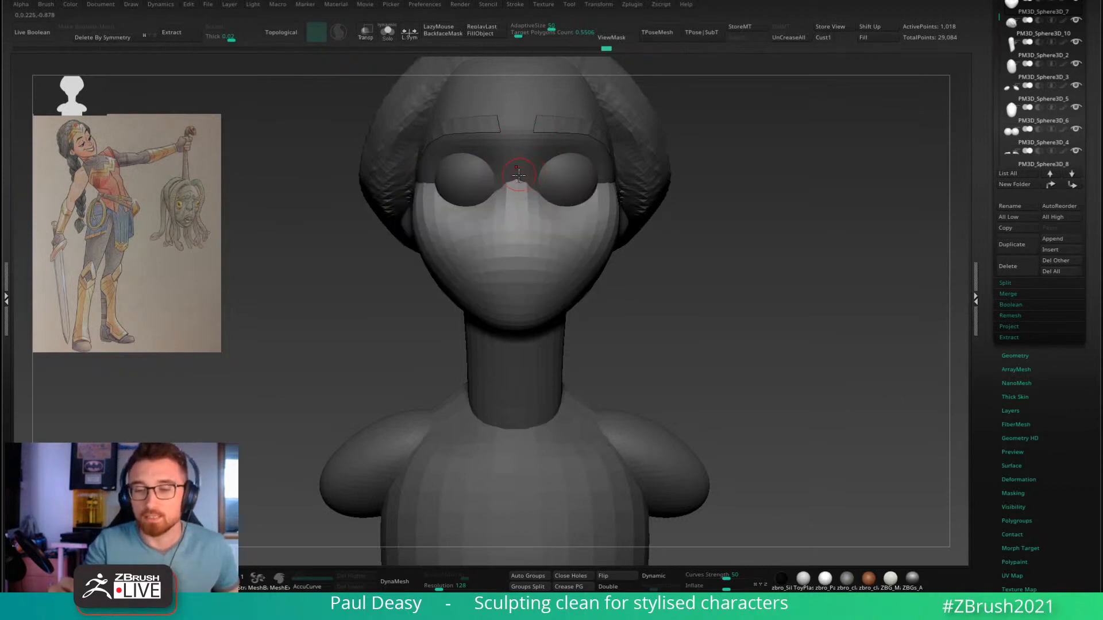
Step: Refine the profile of the nose bridge and mouth area with the Move brush in side view
right_drag(519, 175, 568, 176)
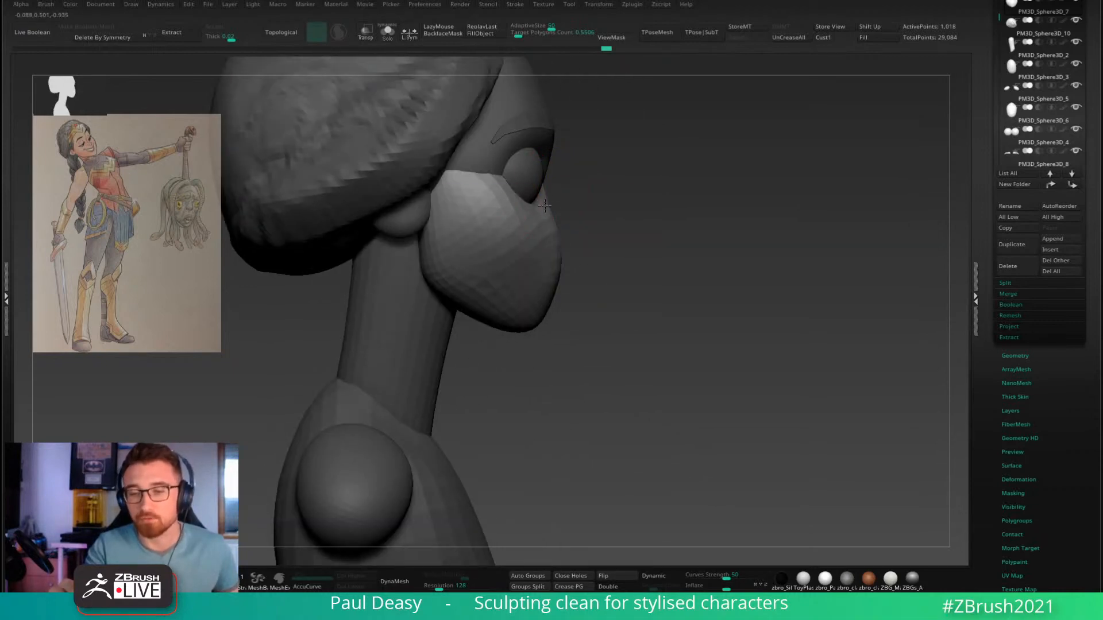
drag(545, 206, 548, 203)
right_click(557, 265)
drag(561, 268, 561, 269)
right_click(576, 257)
right_drag(580, 255, 617, 245)
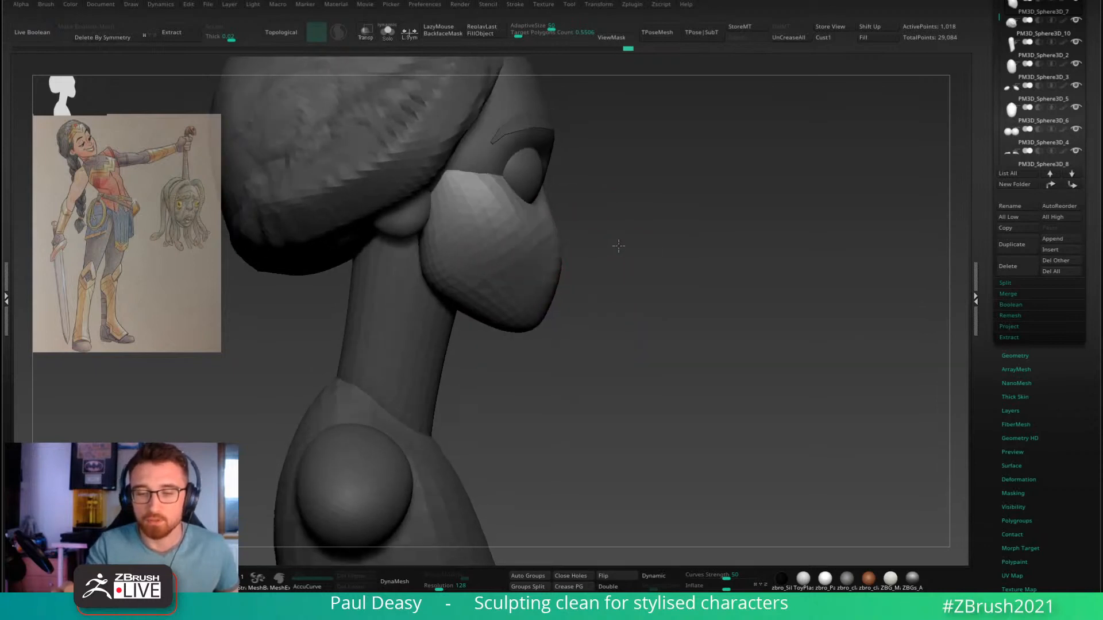
Step: Reshape the cheek's back edge in front of the ear and the jaw below it with the Move brush
alt+right_drag(486, 237, 506, 245)
right_click(472, 232)
right_click(460, 230)
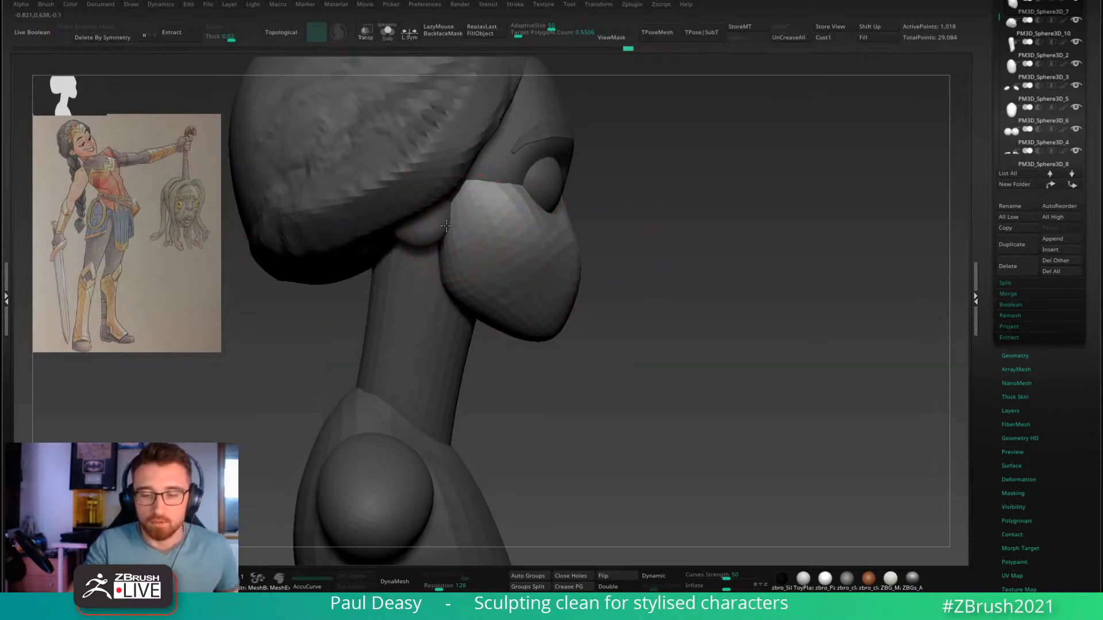
drag(449, 240, 457, 259)
drag(457, 202, 461, 194)
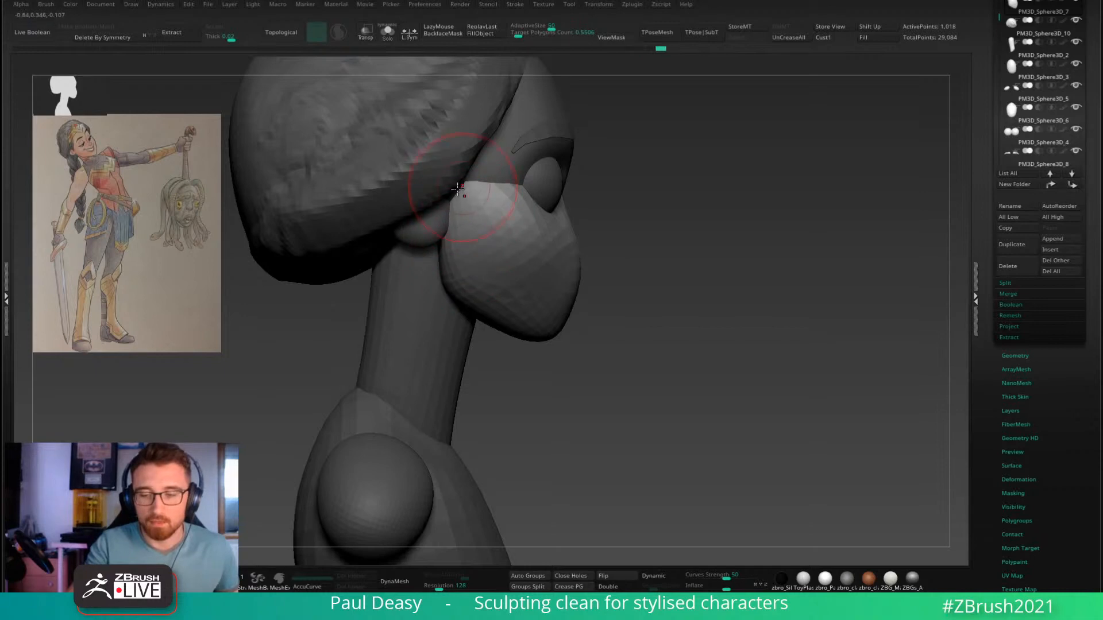
drag(466, 246, 486, 286)
right_click(479, 278)
right_drag(506, 295, 504, 300)
drag(505, 300, 505, 297)
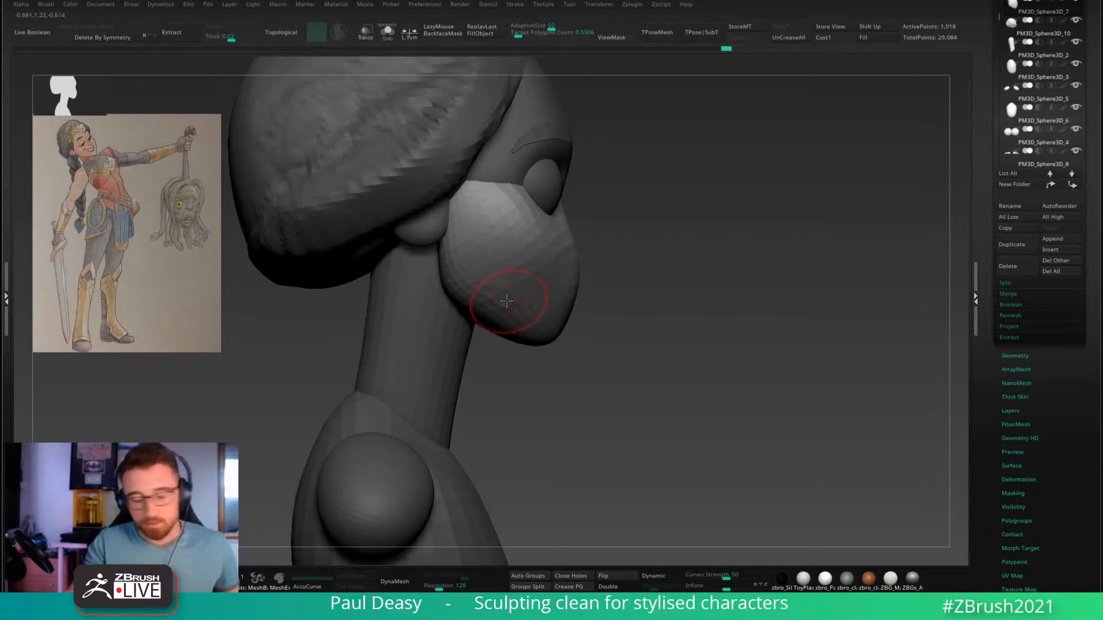
Step: Define the jawline from below the ear to the chin with the Move brush from low side angles
right_drag(500, 297, 488, 264)
drag(448, 264, 446, 254)
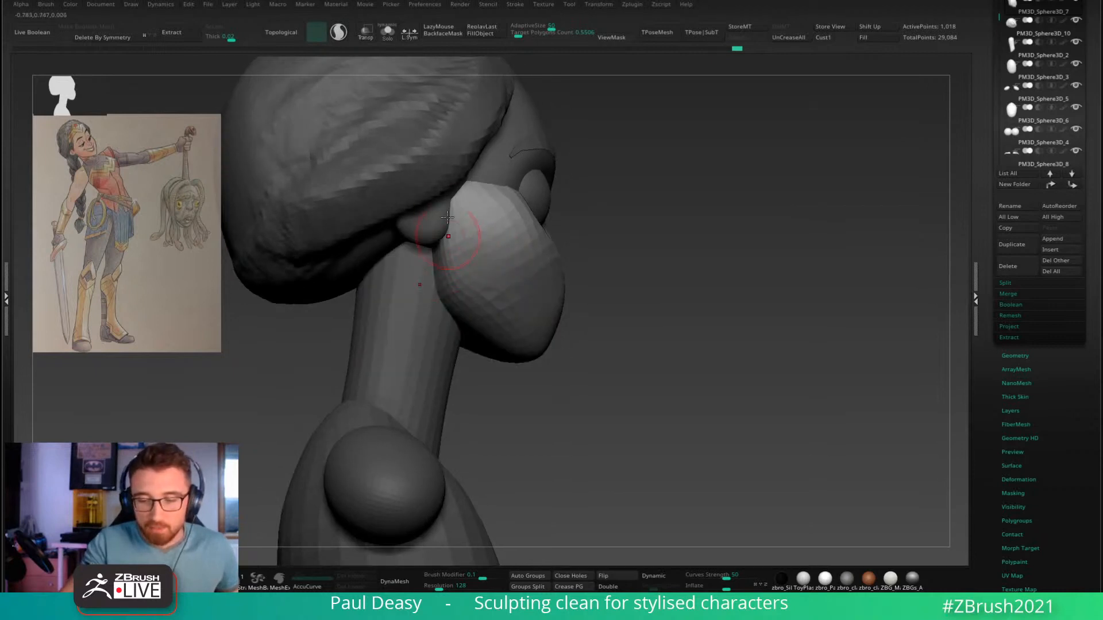
drag(463, 324, 460, 315)
right_drag(478, 282, 464, 225)
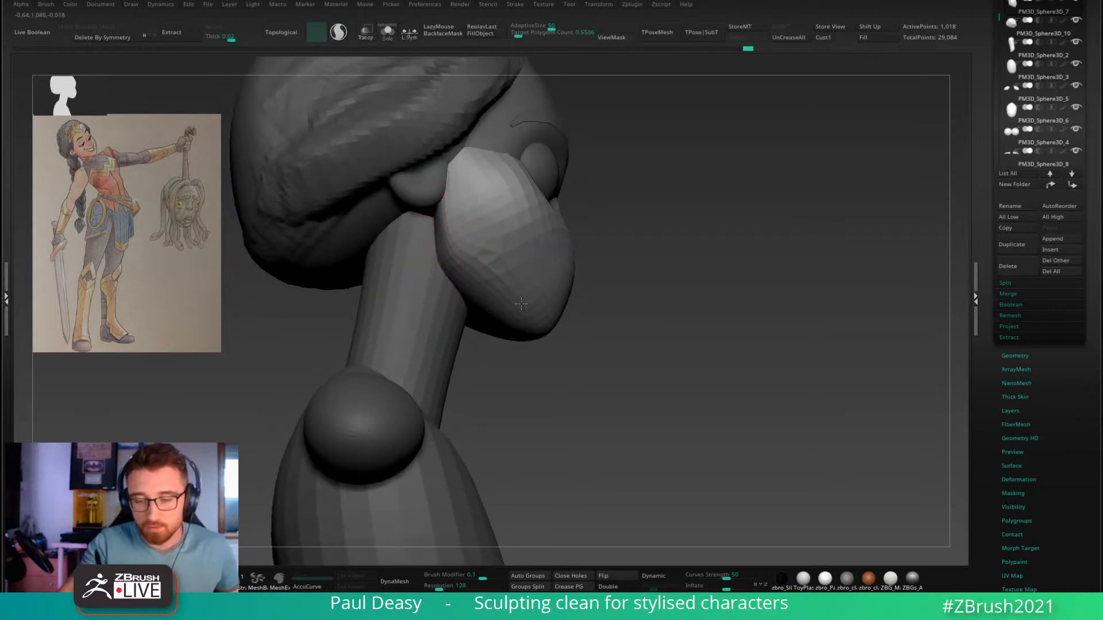
mouse_move(525, 321)
mouse_down()
mouse_move(505, 316)
mouse_move(534, 327)
mouse_up()
right_drag(534, 327, 480, 246)
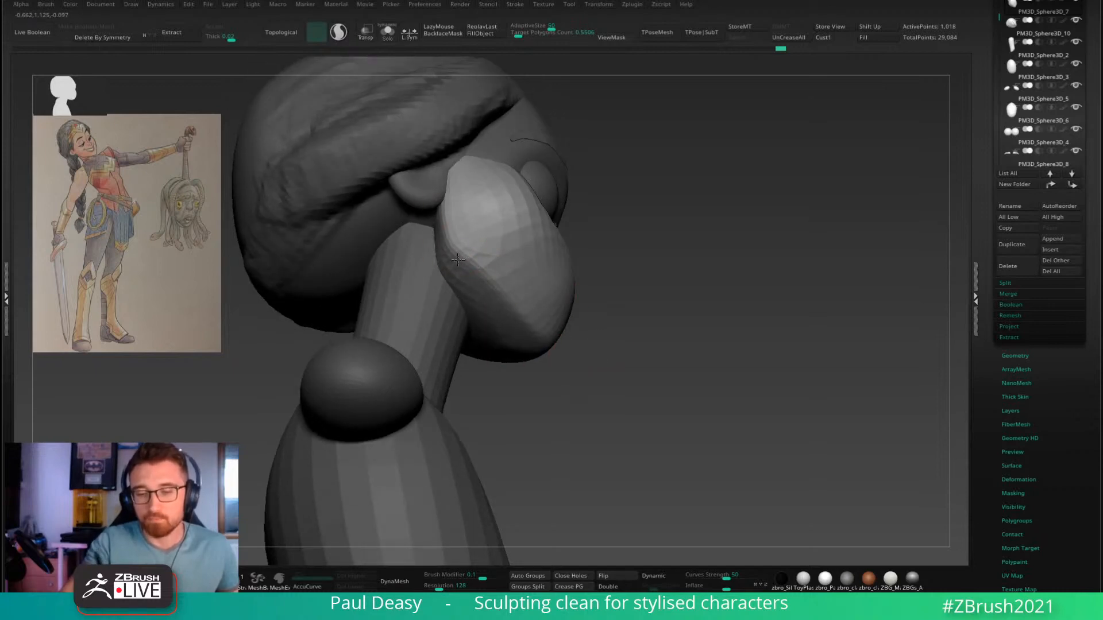
mouse_move(458, 259)
mouse_down()
mouse_move(452, 241)
mouse_move(506, 301)
mouse_up()
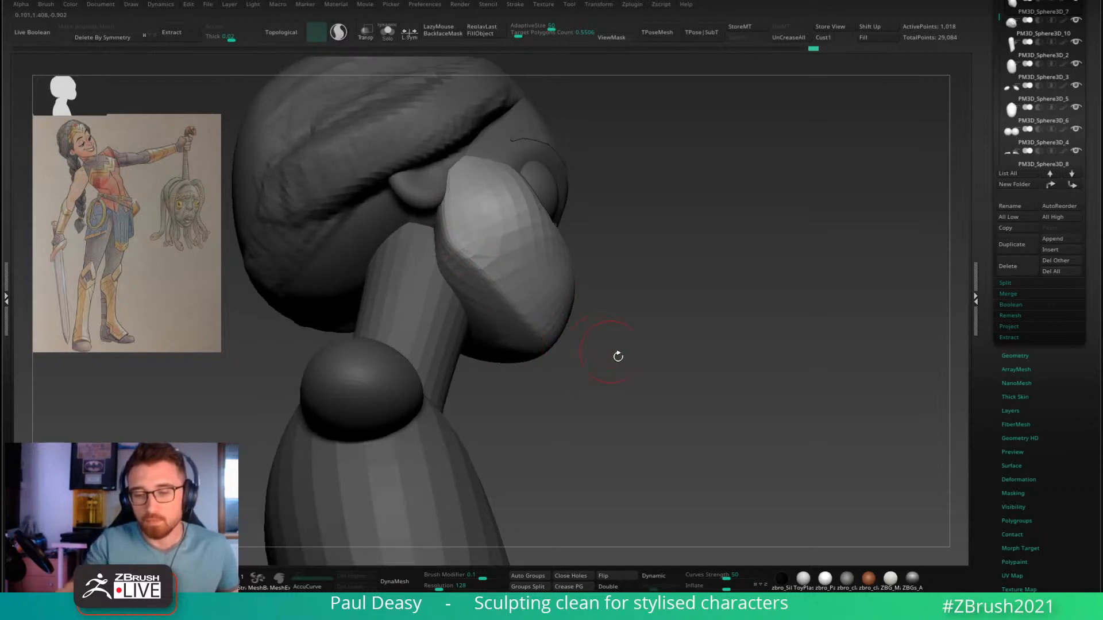
Step: Refine the underside of the jaw and chin from below, and smooth the cheek's back edge beside the ear
drag(617, 357, 536, 295)
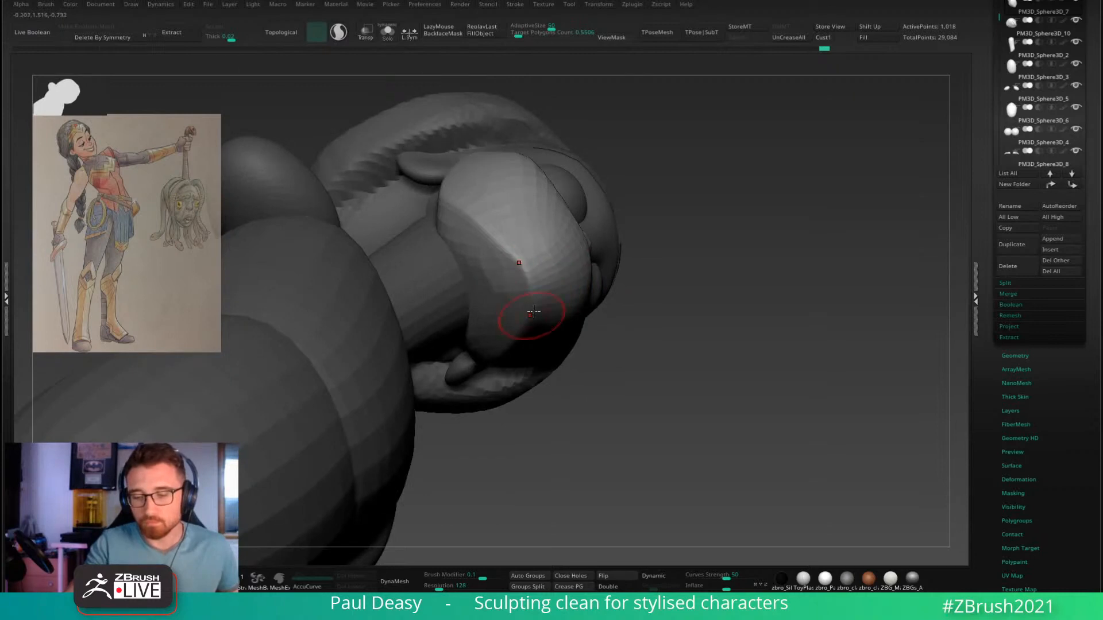
mouse_move(672, 276)
mouse_down()
mouse_move(686, 352)
mouse_move(634, 340)
mouse_up()
mouse_move(499, 270)
shift+mouse_down()
mouse_move(468, 239)
mouse_move(448, 189)
shift+mouse_up()
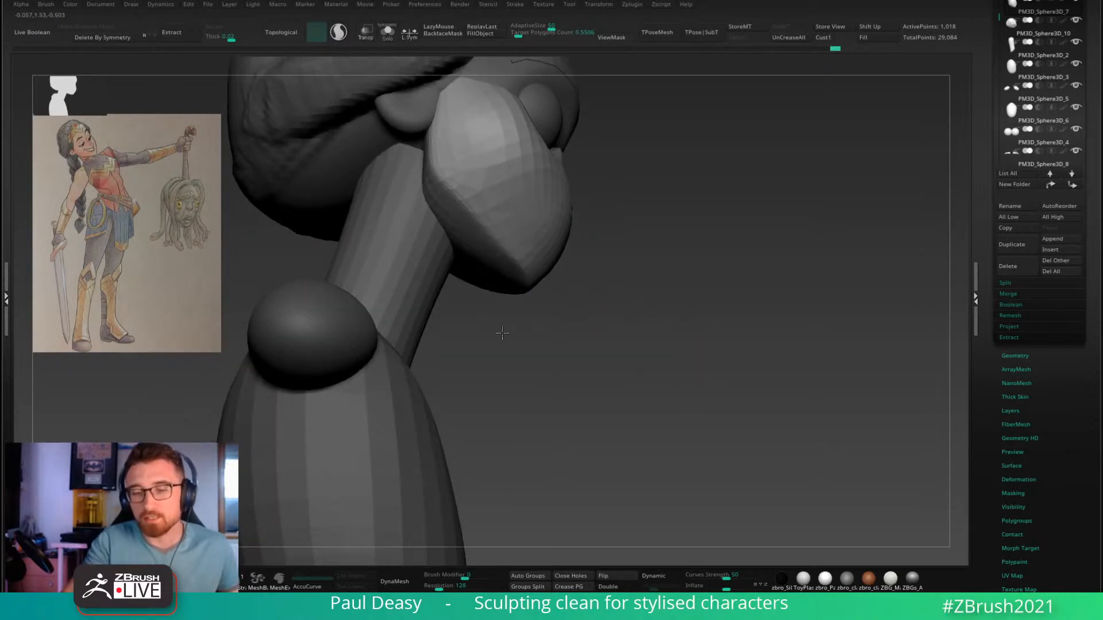
mouse_move(631, 294)
mouse_down()
mouse_move(654, 289)
mouse_move(504, 264)
mouse_up()
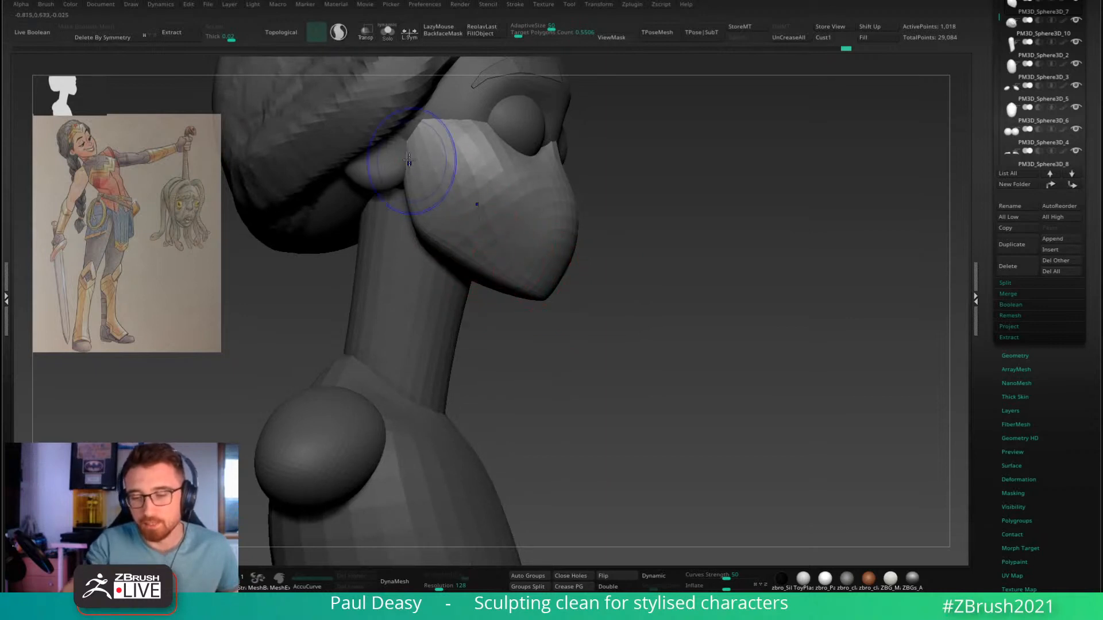
shift+drag(409, 160, 415, 143)
Step: Round off the chin tip and adjust the jaw's lower edge near the neck with the Move brush
mouse_move(608, 313)
mouse_down()
mouse_move(608, 302)
mouse_move(627, 305)
mouse_up()
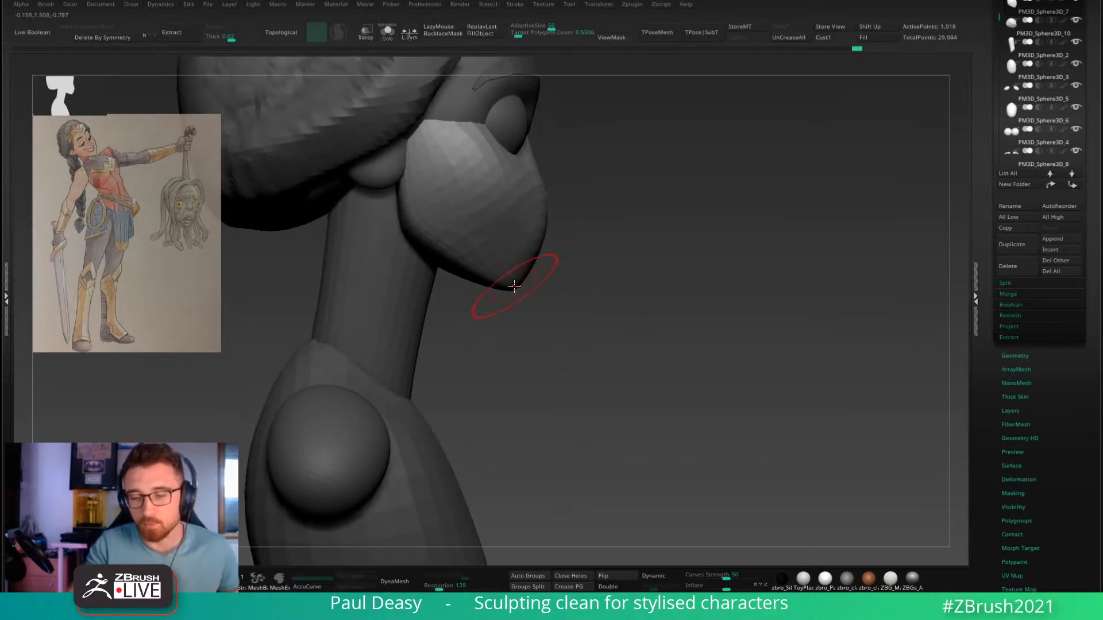
drag(504, 286, 510, 279)
key(space)
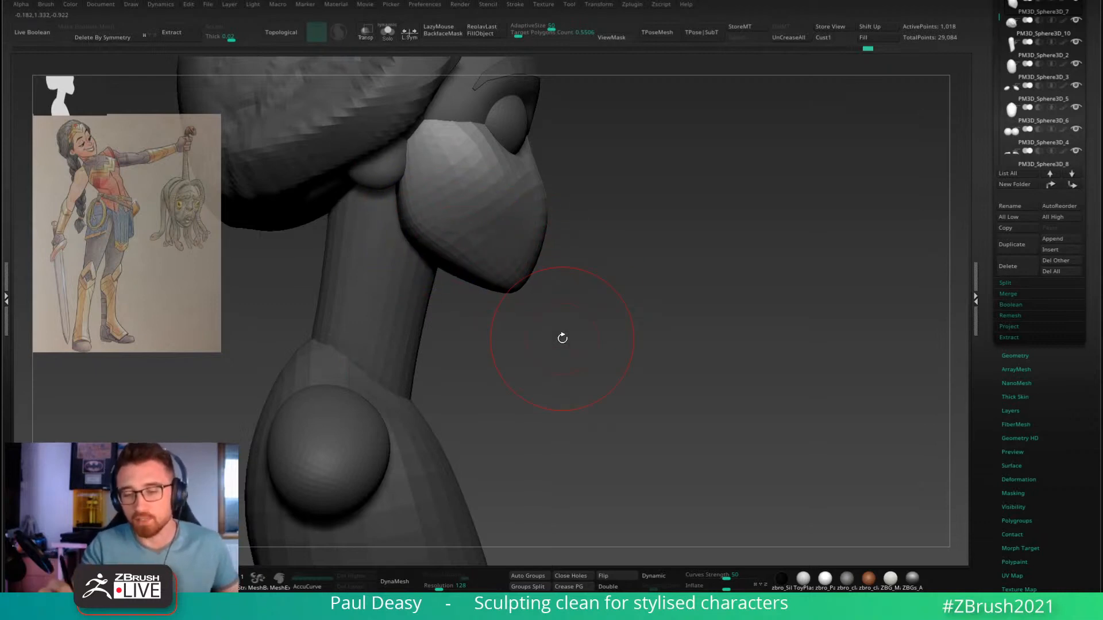
drag(562, 338, 534, 298)
key(space)
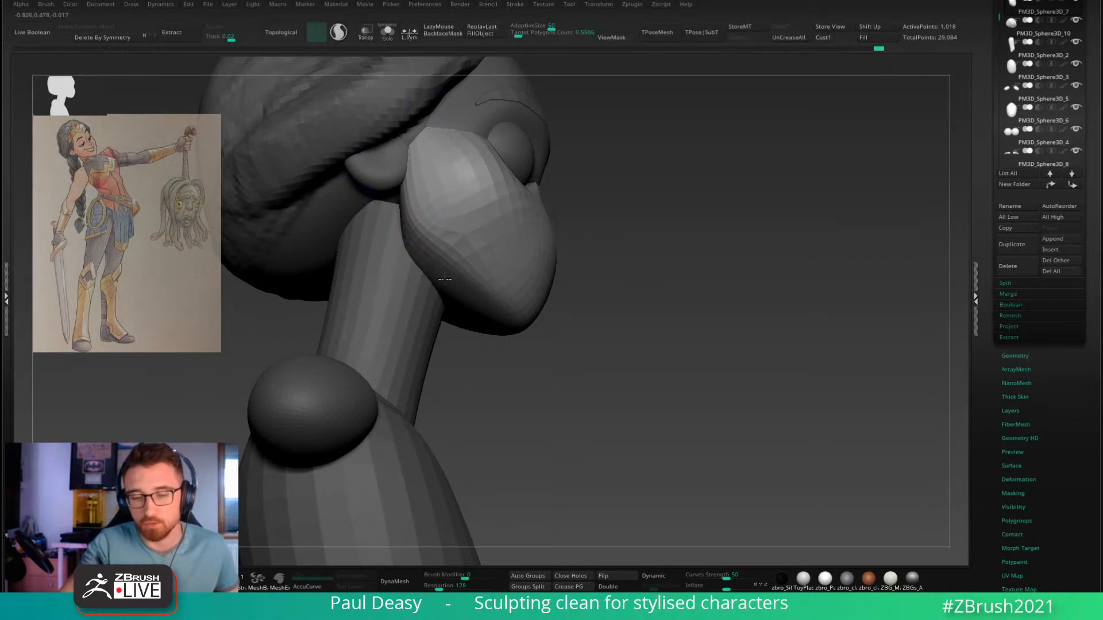
drag(600, 269, 624, 299)
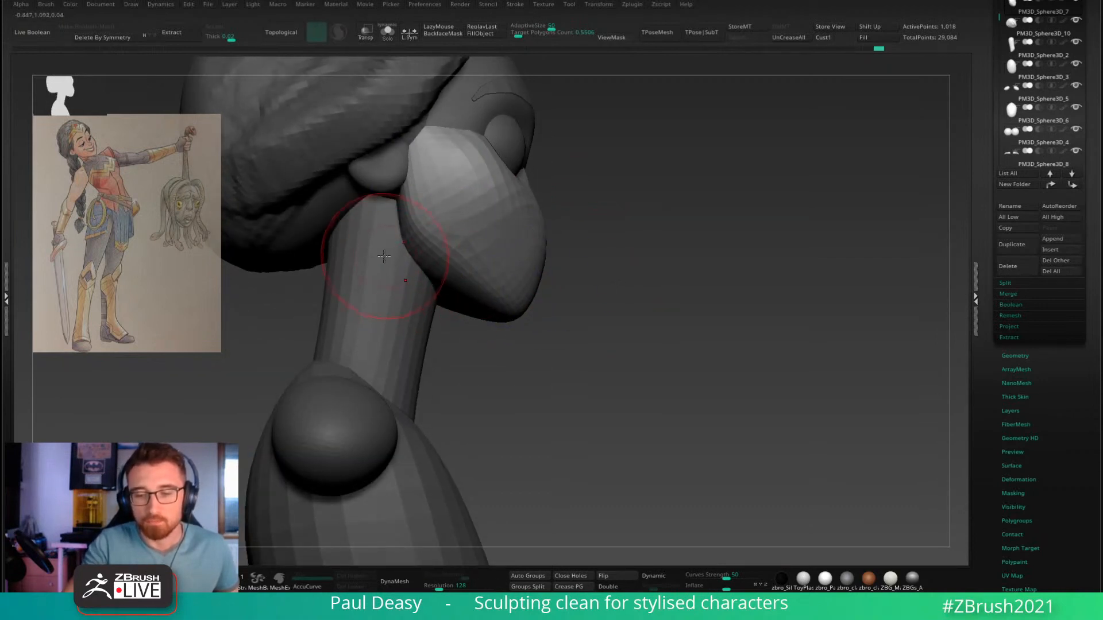
drag(383, 256, 383, 258)
drag(594, 237, 643, 253)
Step: Isolate the lower-face piece, reshape the underside of its jaw, and show the full model again
key(alt+s)
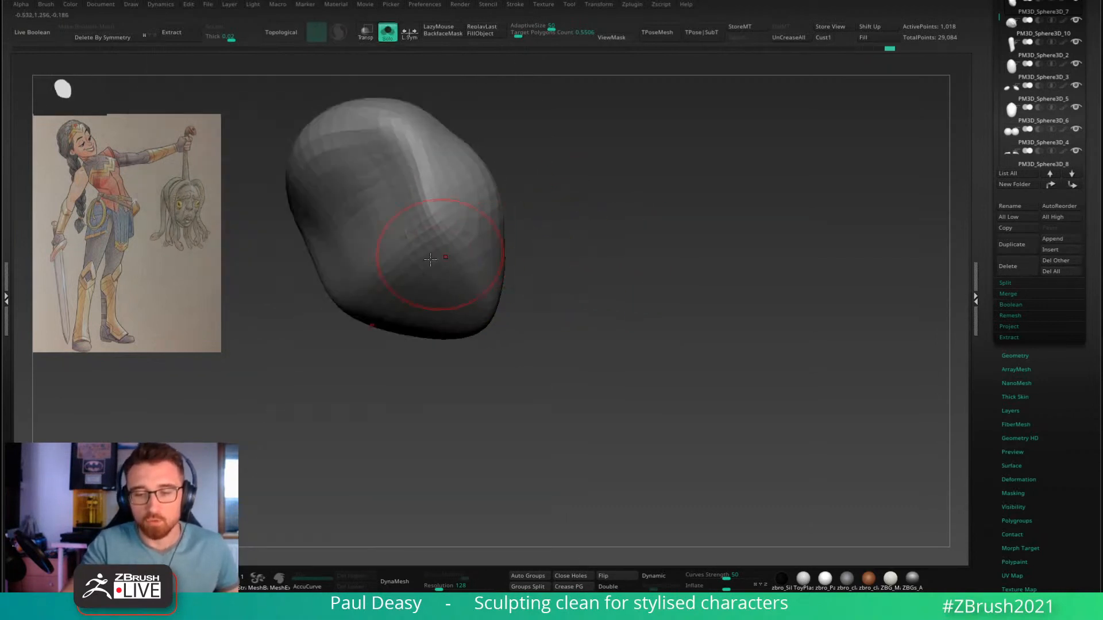
drag(430, 260, 379, 238)
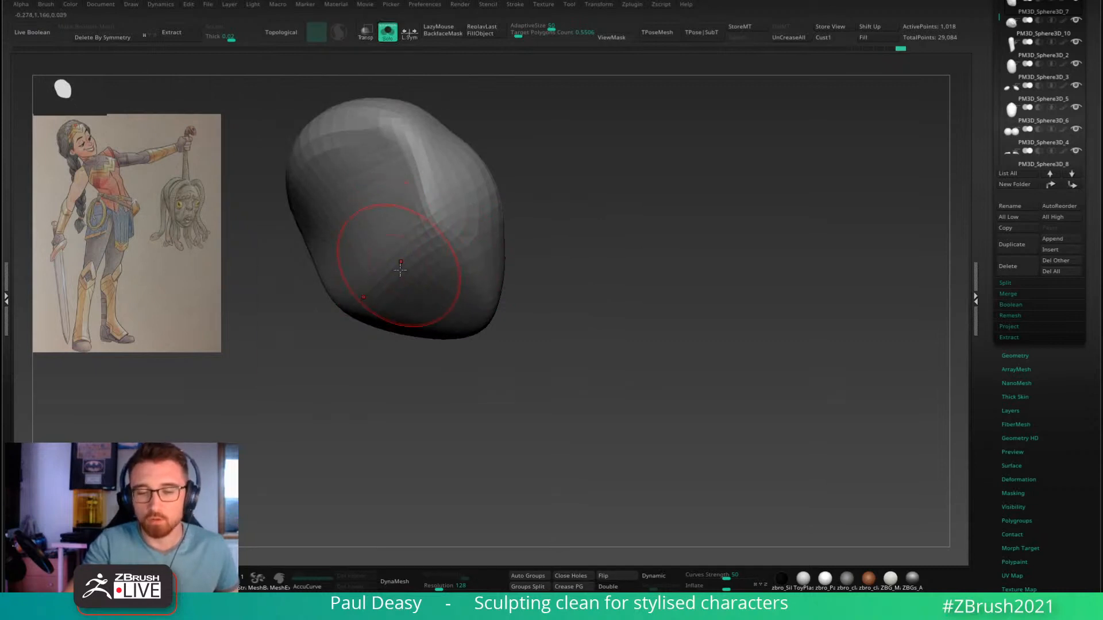
drag(517, 267, 561, 263)
key(alt+s)
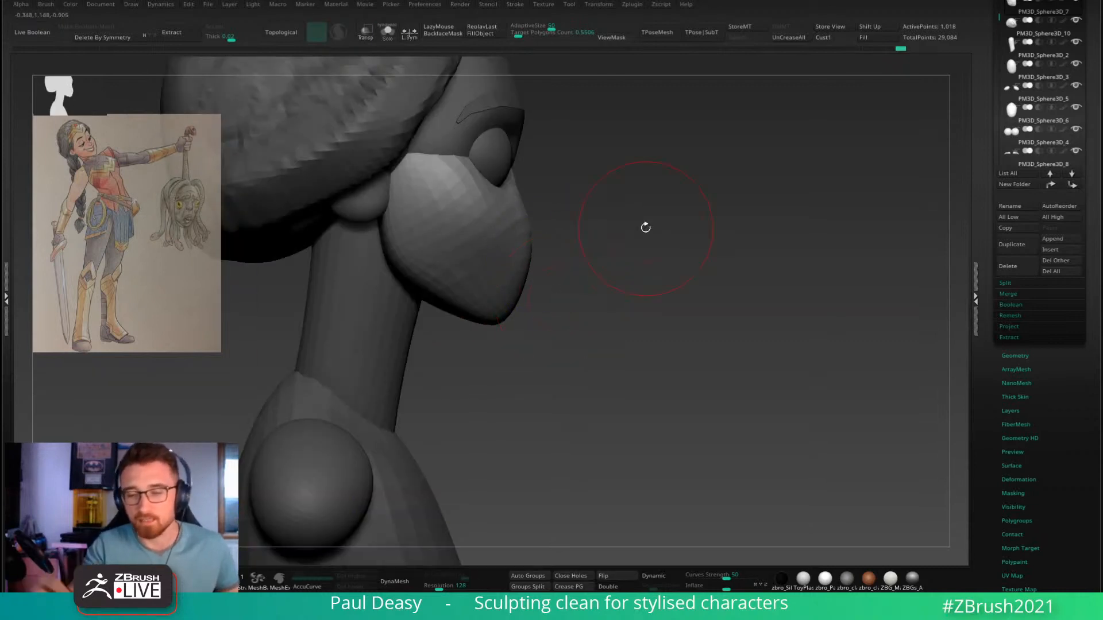
Step: Adjust the outer sides of the cheeks beside the ears with the Move brush in front view
mouse_move(646, 227)
mouse_down()
mouse_move(615, 234)
mouse_move(666, 251)
mouse_up()
right_click(623, 229)
right_click(570, 218)
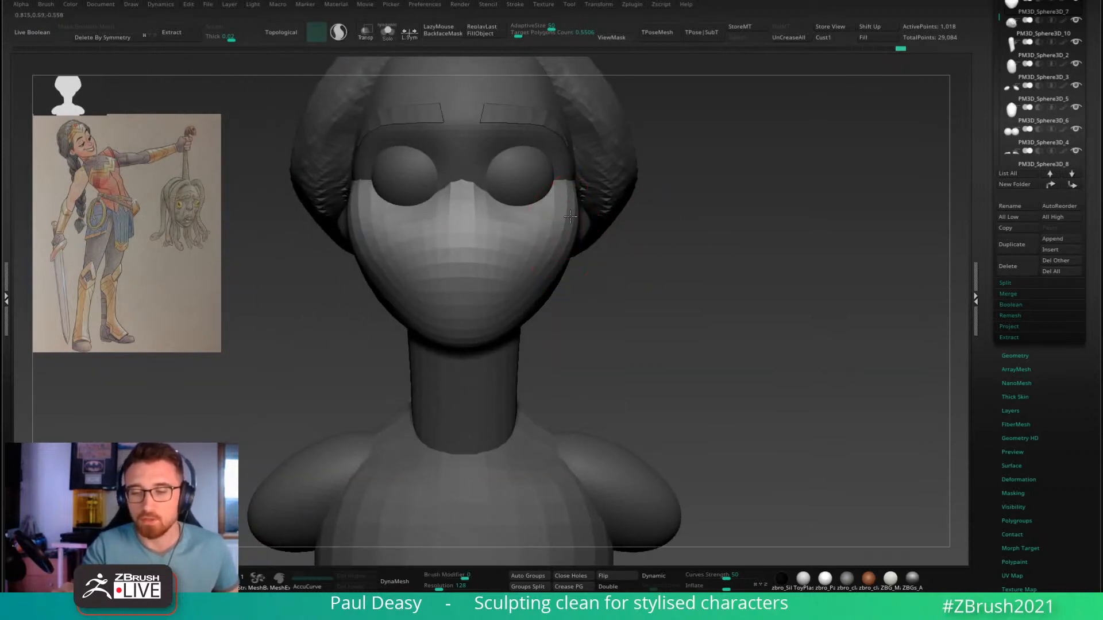
right_click(570, 226)
drag(568, 233, 558, 246)
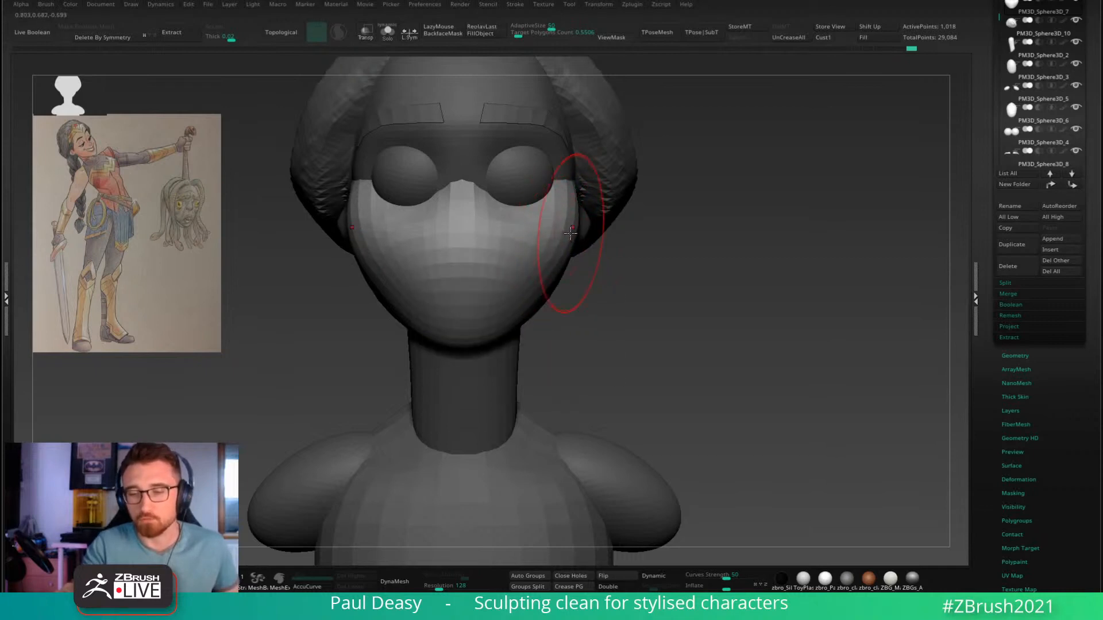
mouse_move(581, 168)
right_down()
mouse_move(542, 171)
mouse_move(547, 161)
mouse_move(550, 174)
right_up()
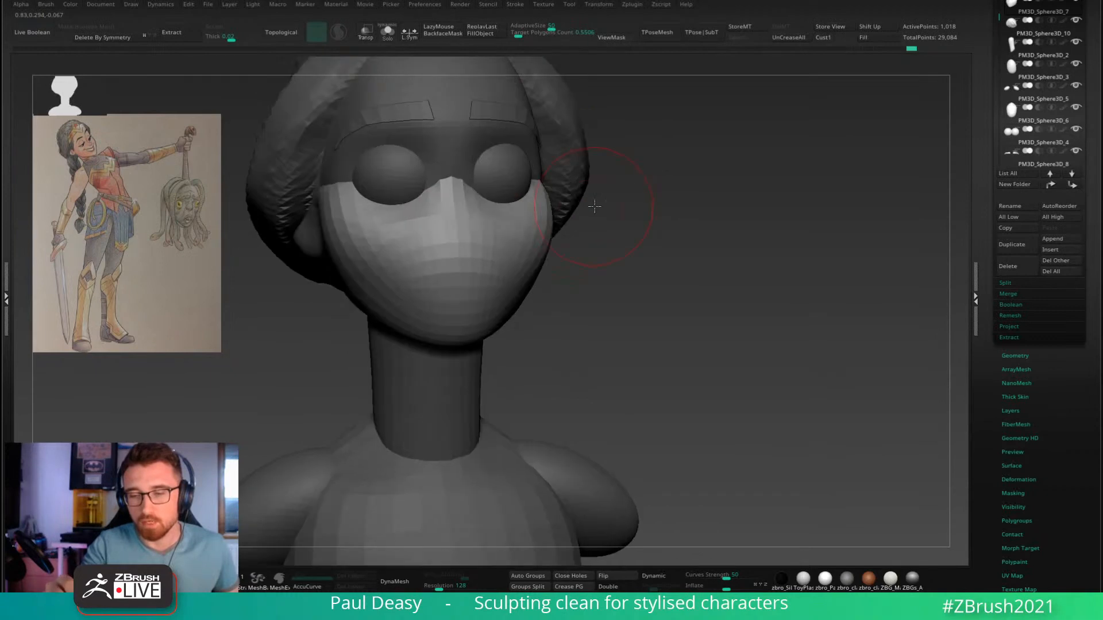
Step: Select the upper-head piece, resize the Move brush, and work on the temple beside the outer eye
ctrl+right_drag(598, 204, 546, 175)
alt+click(548, 179)
right_click(553, 205)
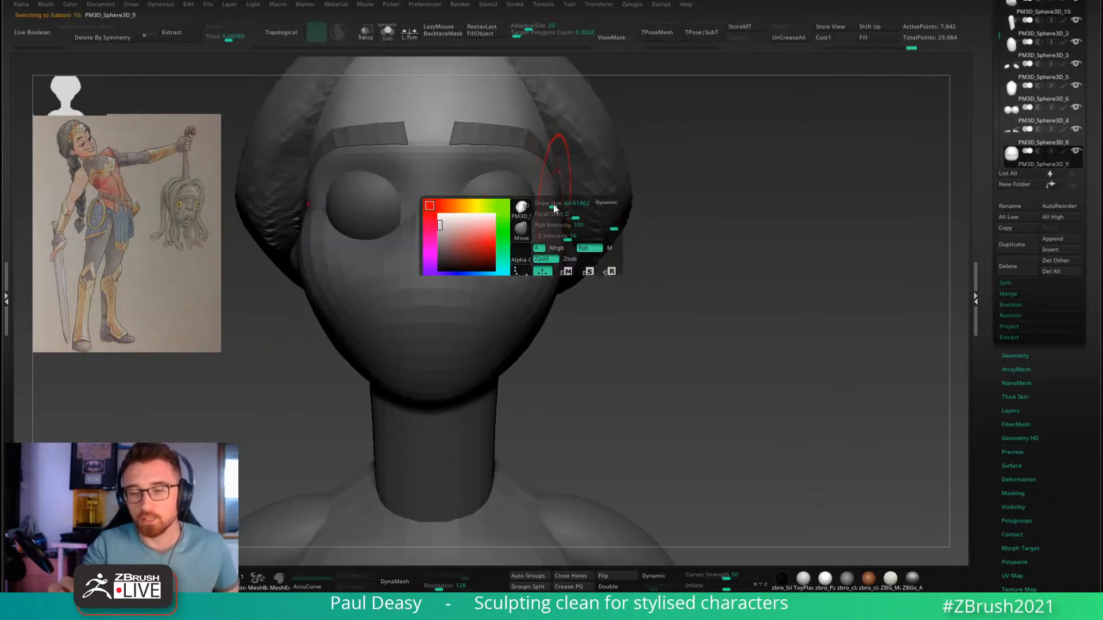
mouse_move(569, 222)
right_down()
mouse_move(535, 242)
mouse_move(554, 242)
mouse_move(549, 214)
mouse_move(526, 192)
right_up()
key(ctrl+shift+s)
right_click(547, 239)
key(ctrl+shift+s)
right_click(535, 242)
right_click(542, 245)
Step: Select the lower-face piece and adjust its upper outer corner near the temple with the Move brush
alt+click(549, 212)
right_click(526, 193)
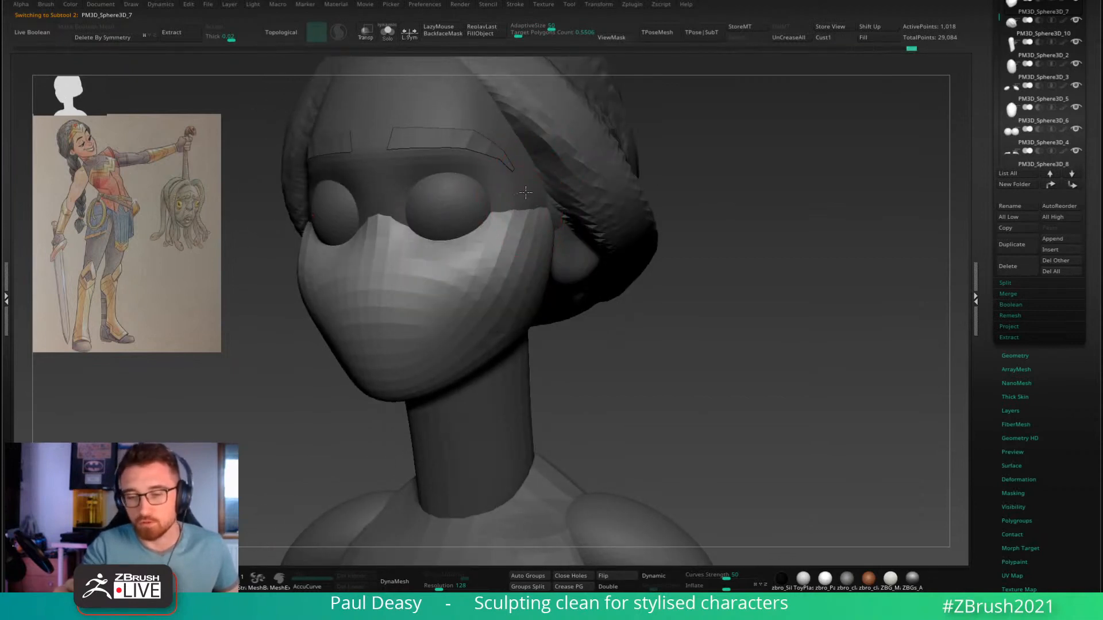
drag(525, 192, 521, 193)
shift+right_drag(521, 193, 556, 197)
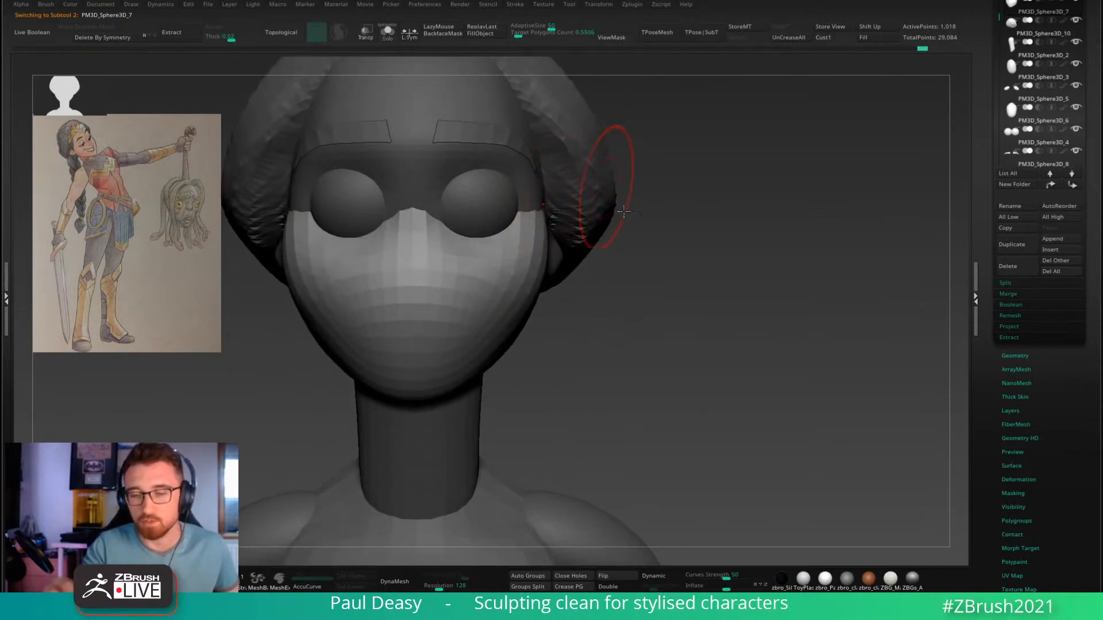
mouse_move(625, 244)
alt+right_down()
mouse_move(631, 266)
mouse_move(580, 238)
alt+right_up()
Step: Select the upper-head piece and reshape its sides beside the eyes to blend into the cheeks in front view
alt+click(543, 236)
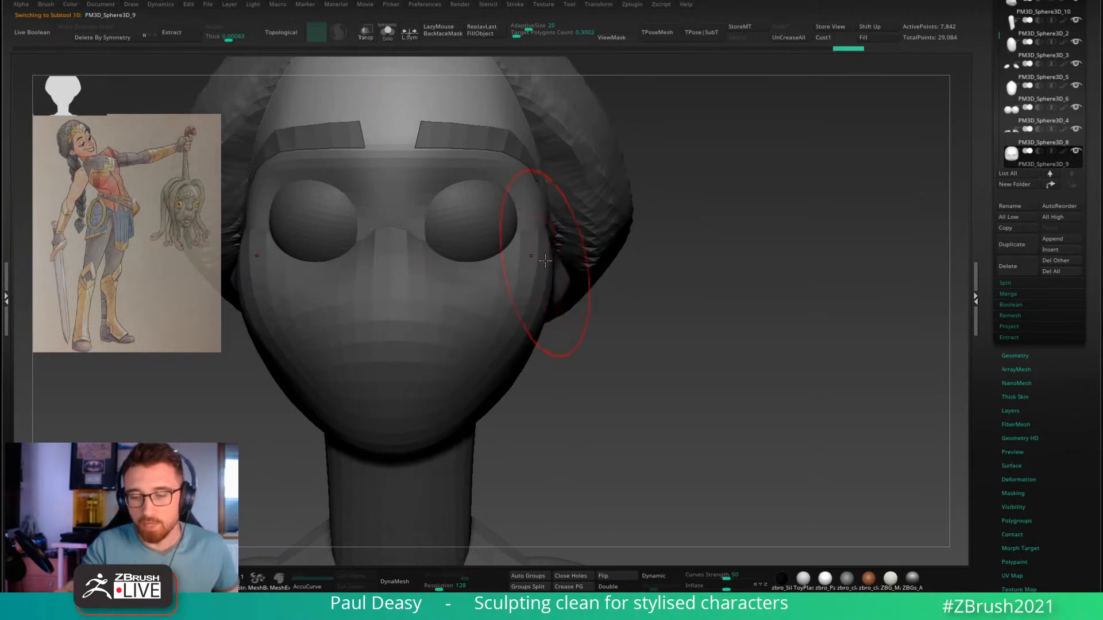
drag(553, 278, 553, 275)
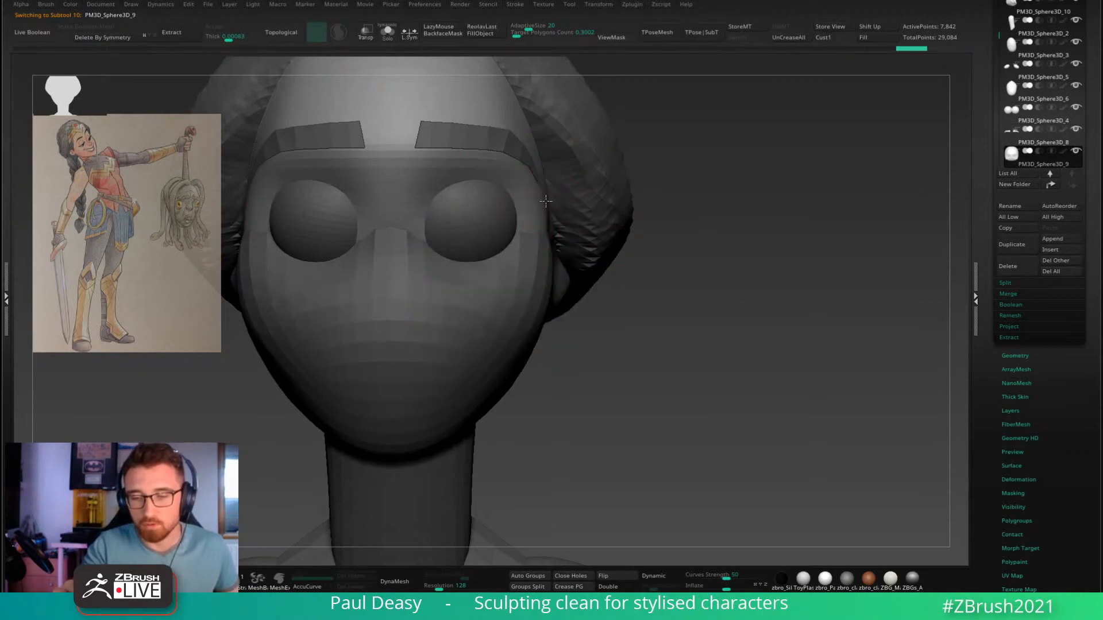
drag(543, 202, 547, 200)
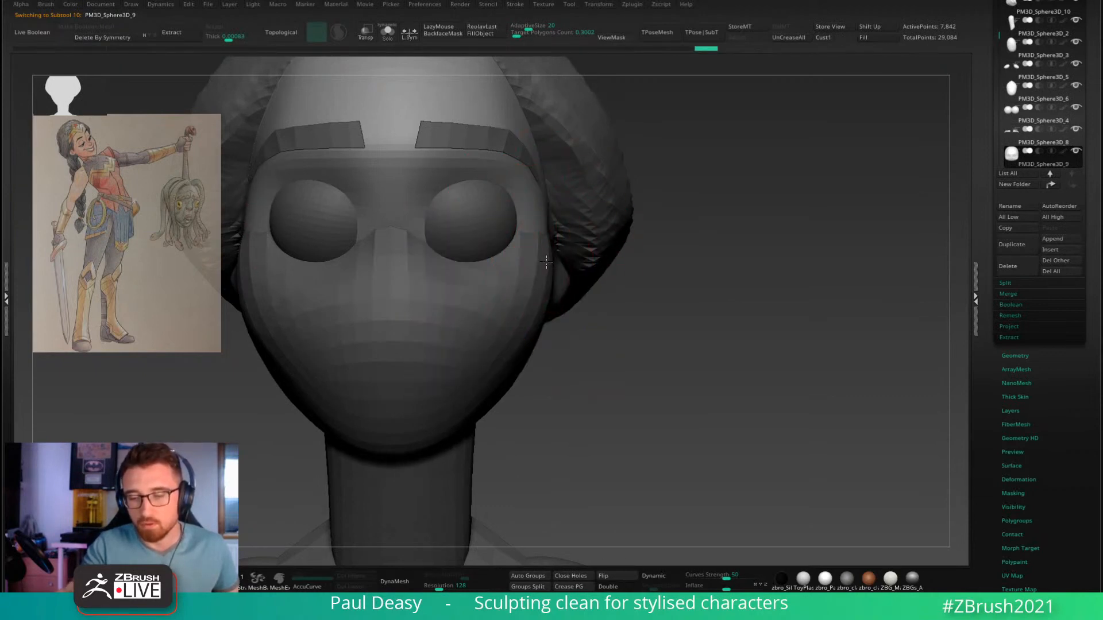
alt+click(544, 224)
drag(678, 289, 729, 292)
Step: Isolate the upper-head piece, rework its lower area beneath the eye sockets, and show the full model again
alt+click(600, 230)
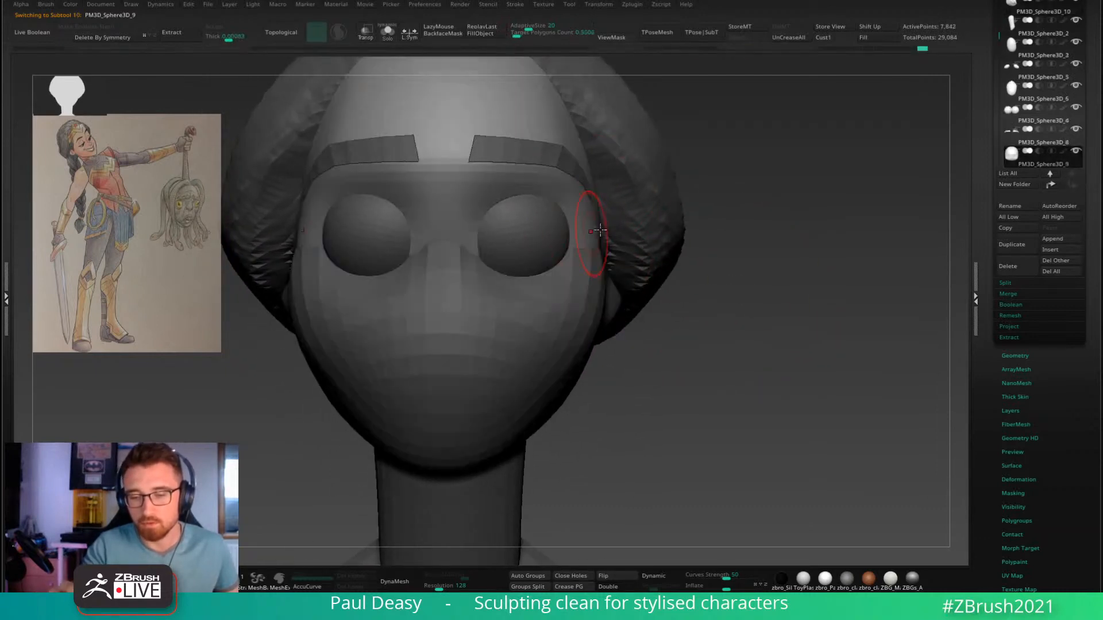
key(shift+s)
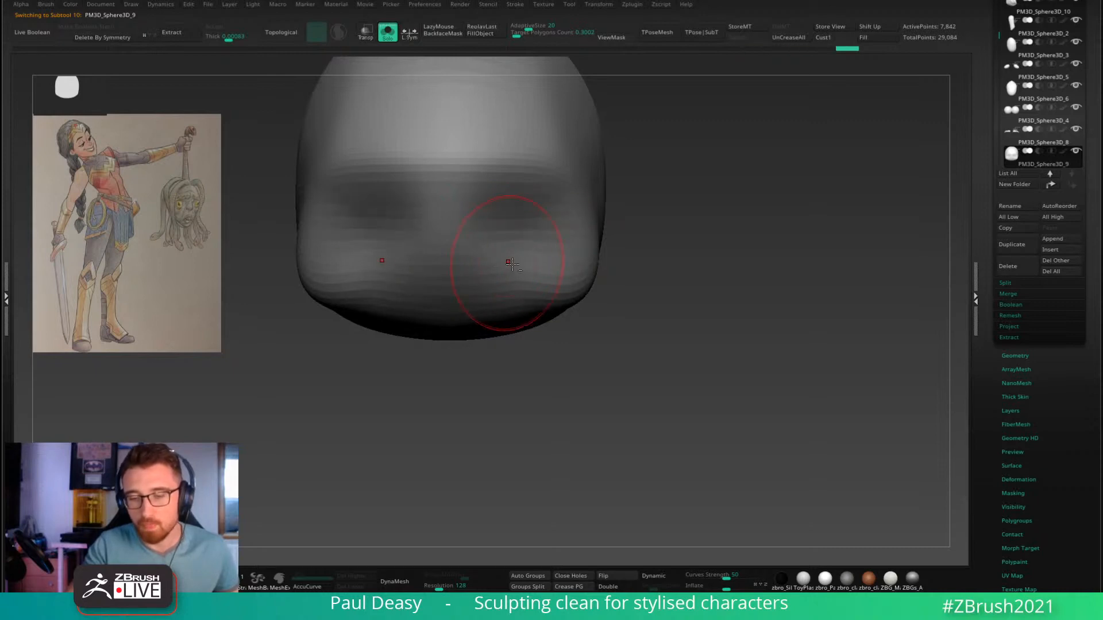
key(shift+s)
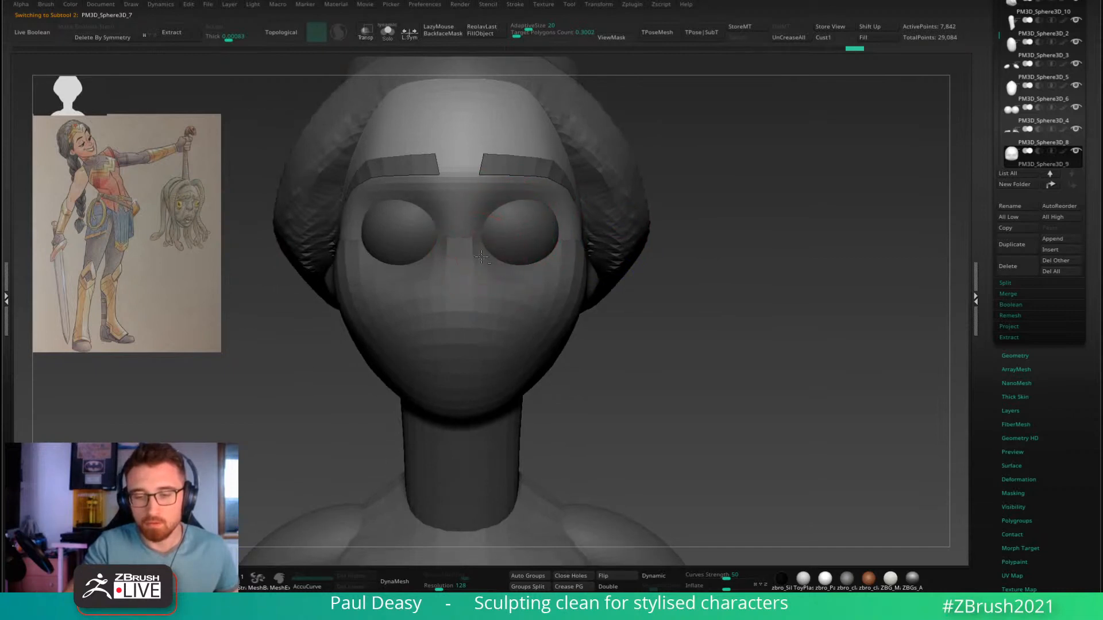
Step: Select the lower-face piece and adjust its upper edge beneath the outer eye with the Move brush
alt+click(503, 256)
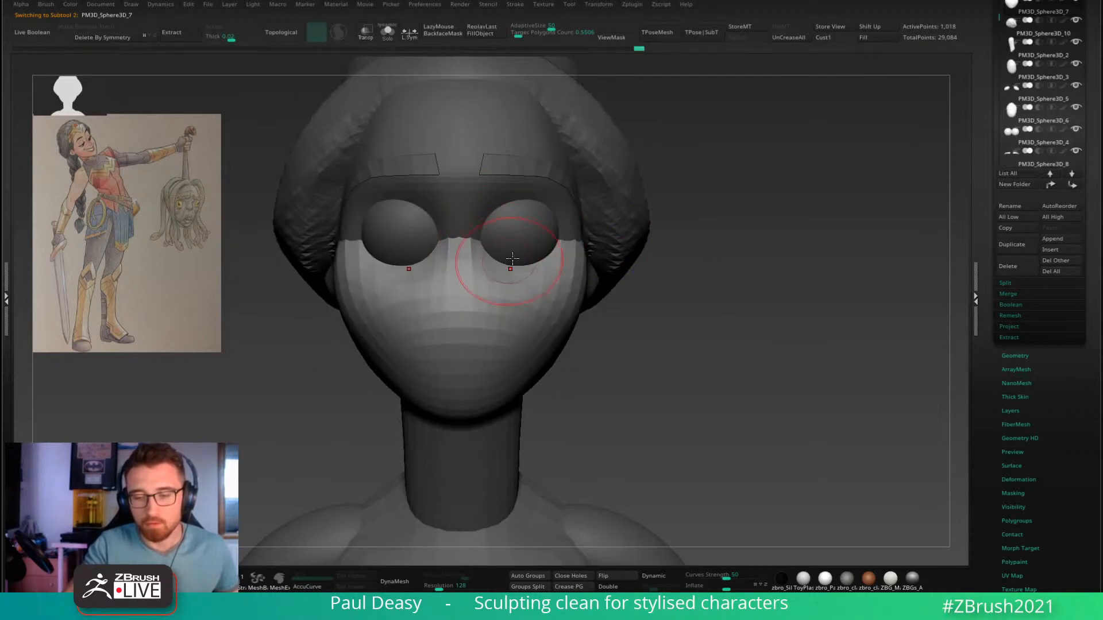
drag(517, 246, 708, 320)
mouse_move(578, 357)
mouse_down()
mouse_move(731, 357)
mouse_move(672, 342)
mouse_move(682, 317)
mouse_move(654, 311)
mouse_move(689, 325)
mouse_up()
Step: Select the upper-head piece, resize the Move brush, and adjust its side between the outer eye and the ear
alt+click(616, 224)
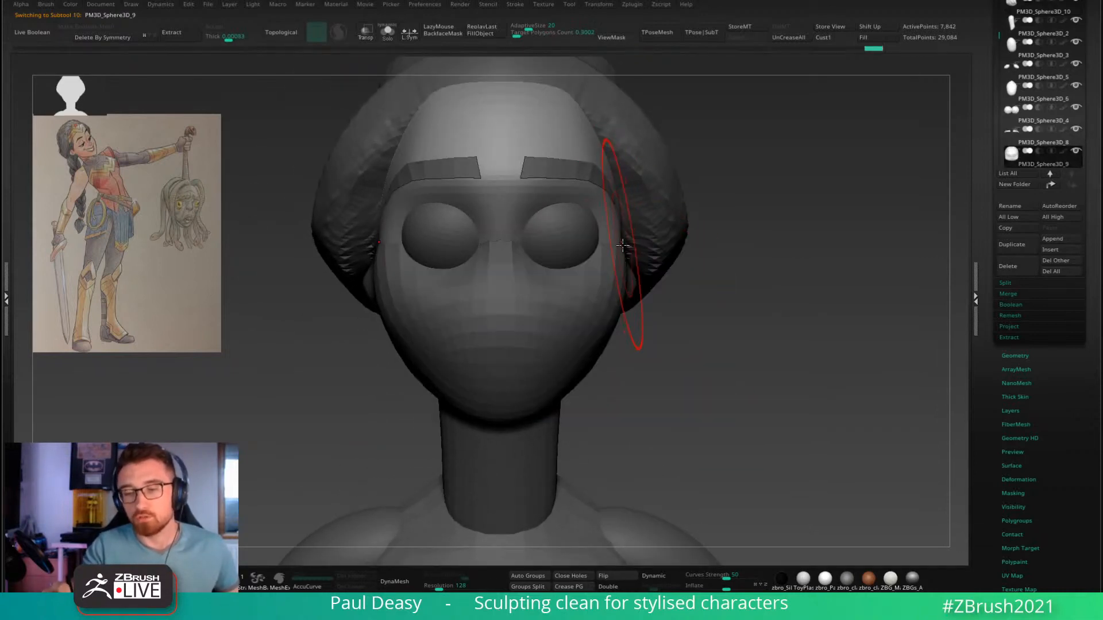
drag(629, 284, 640, 296)
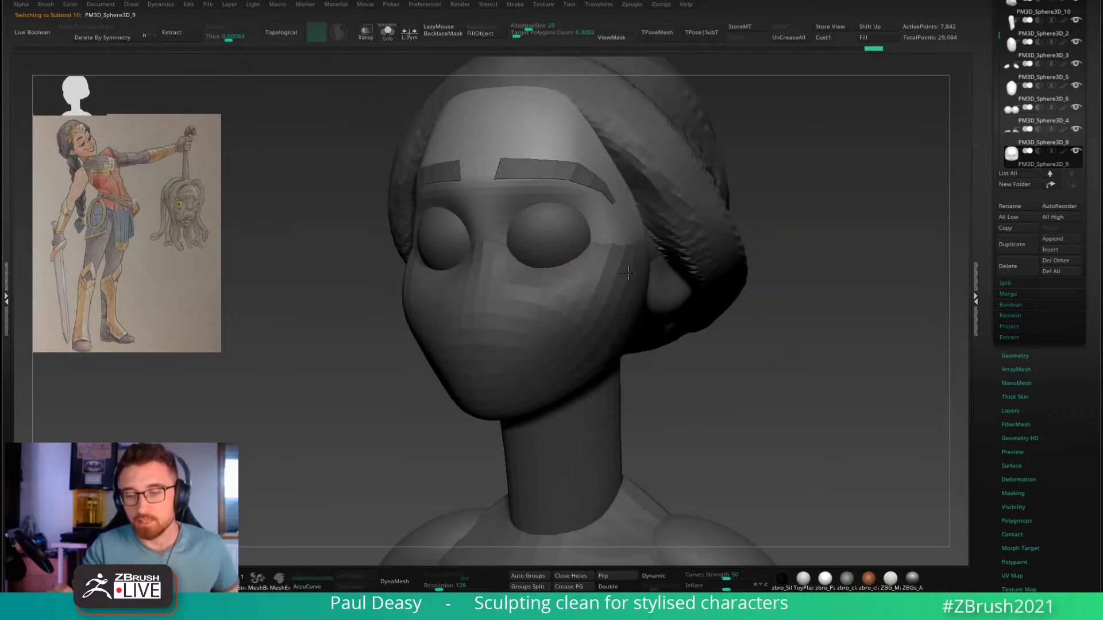
key(space)
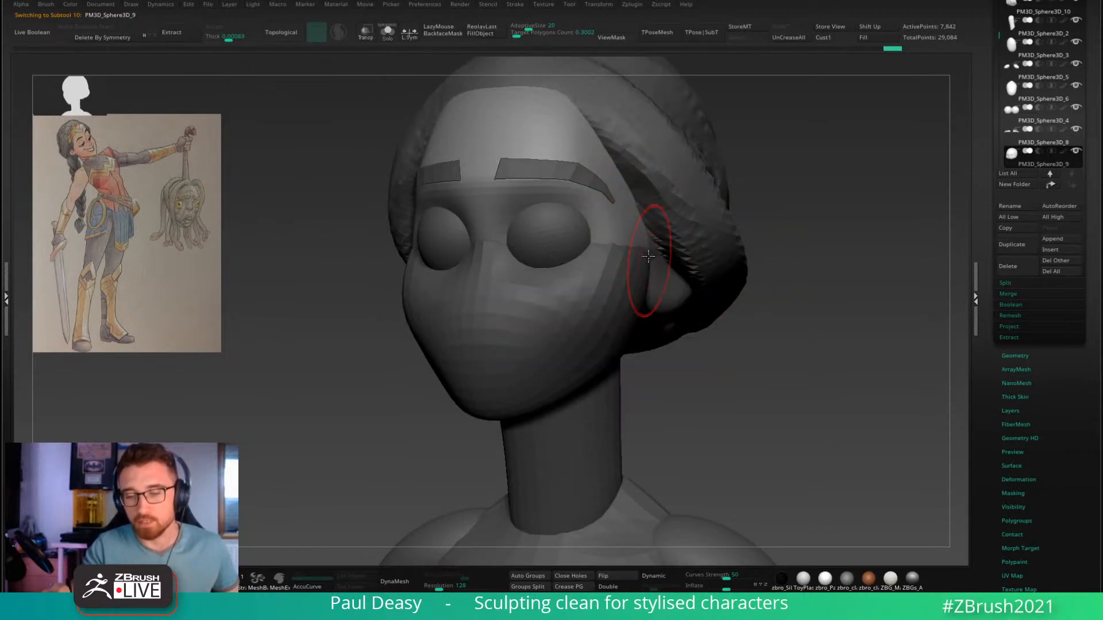
right_drag(639, 228, 664, 185)
key(space)
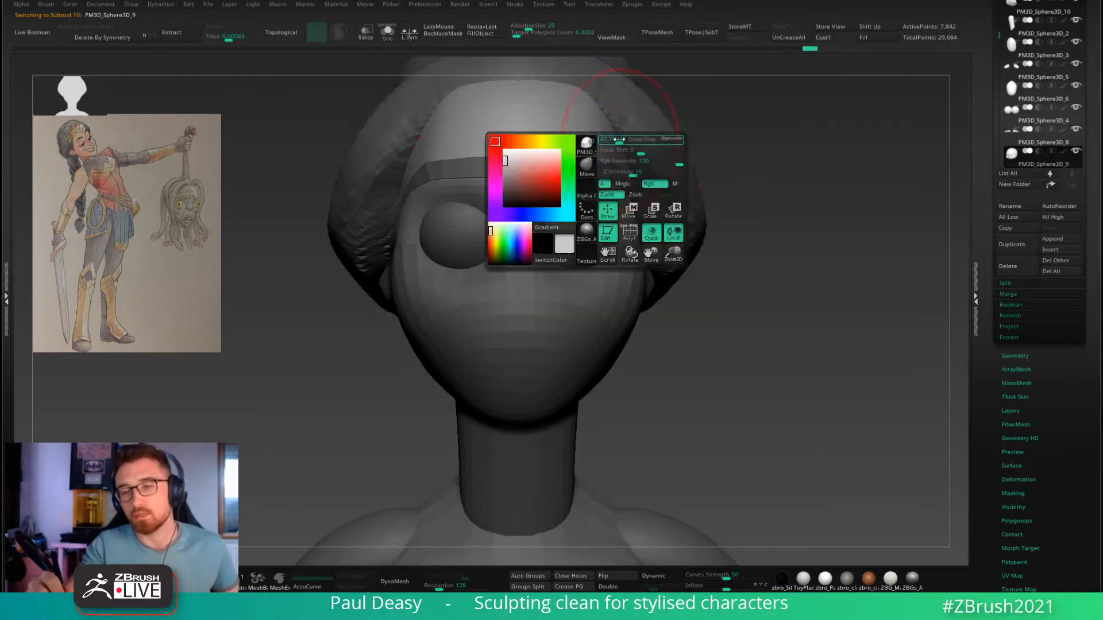
right_drag(622, 145, 580, 207)
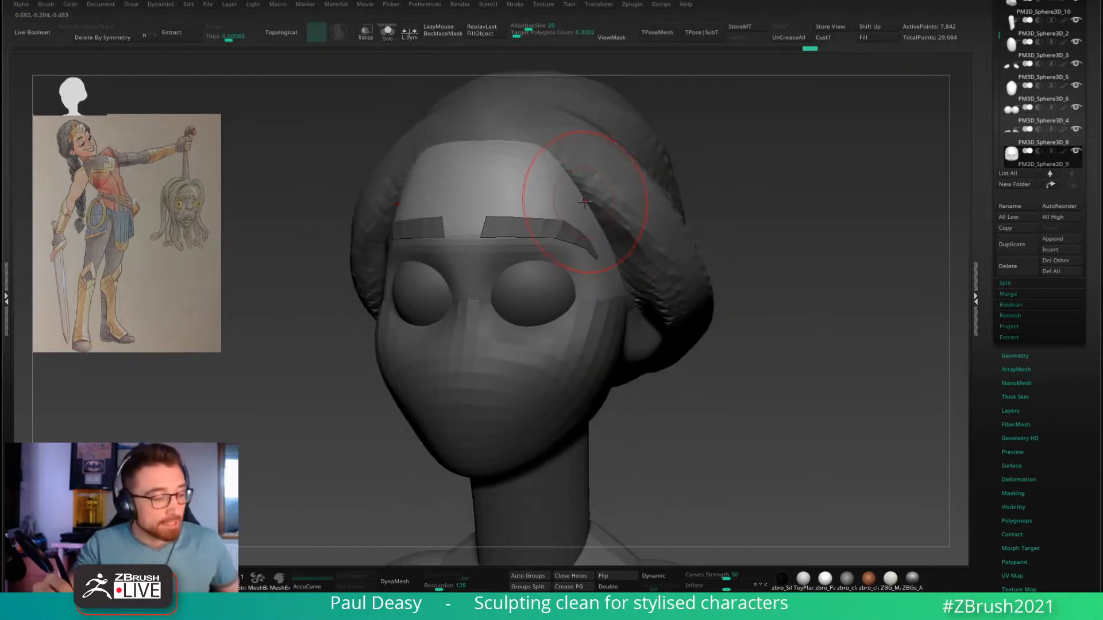
Step: Switch brushes and refine the sides of the forehead above the brows along the hairline, smoothing the surface
key(b)
key(p)
key(space)
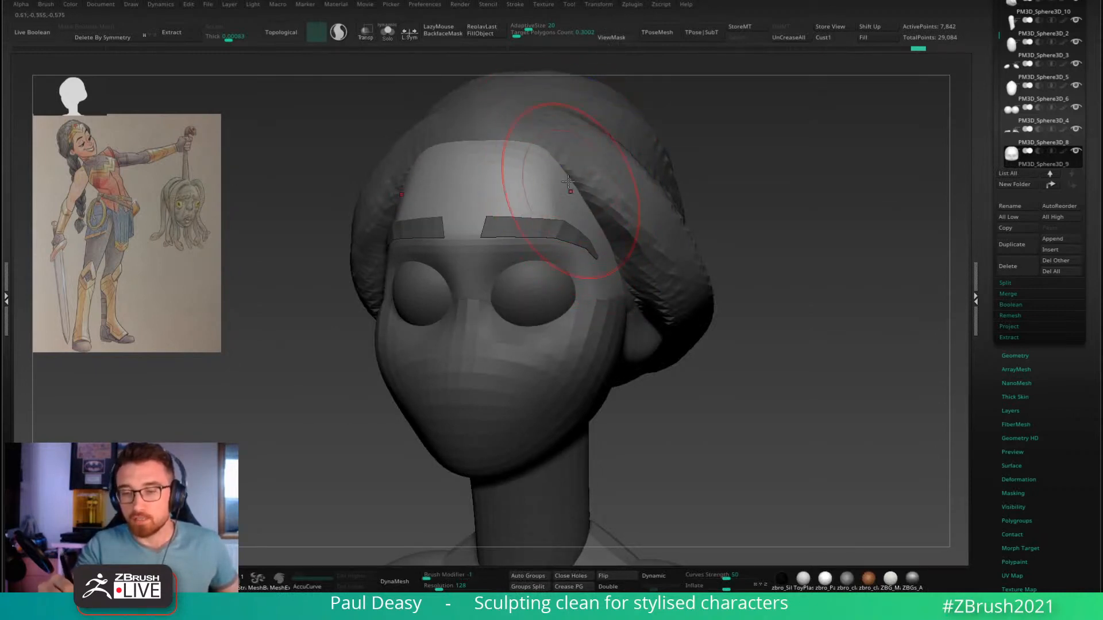
shift+right_drag(584, 197, 597, 173)
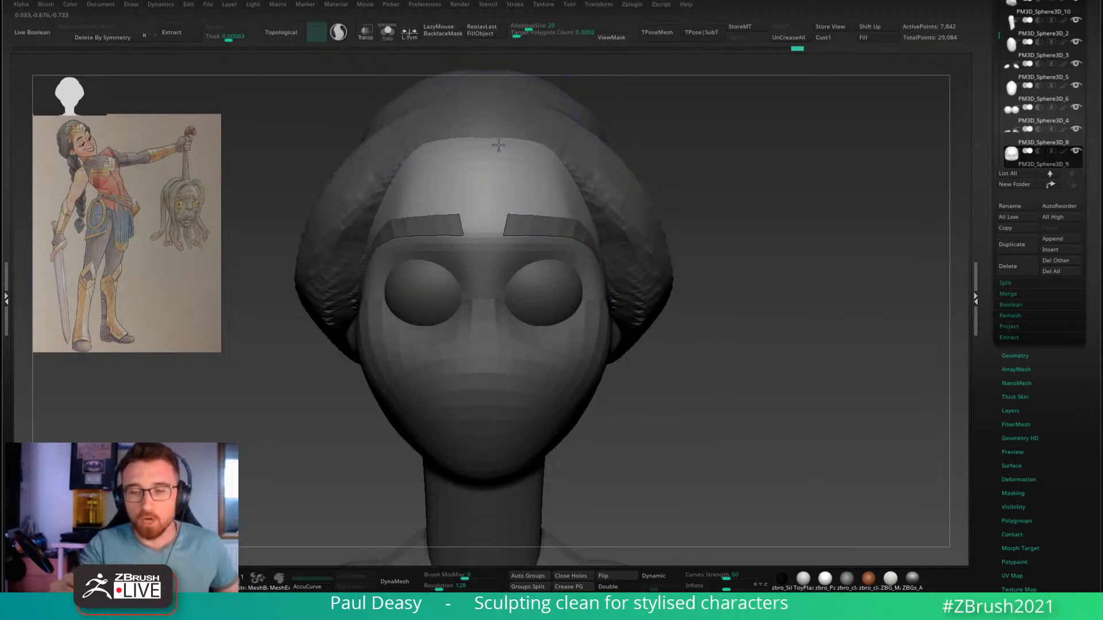
ctrl+right_drag(673, 163, 684, 178)
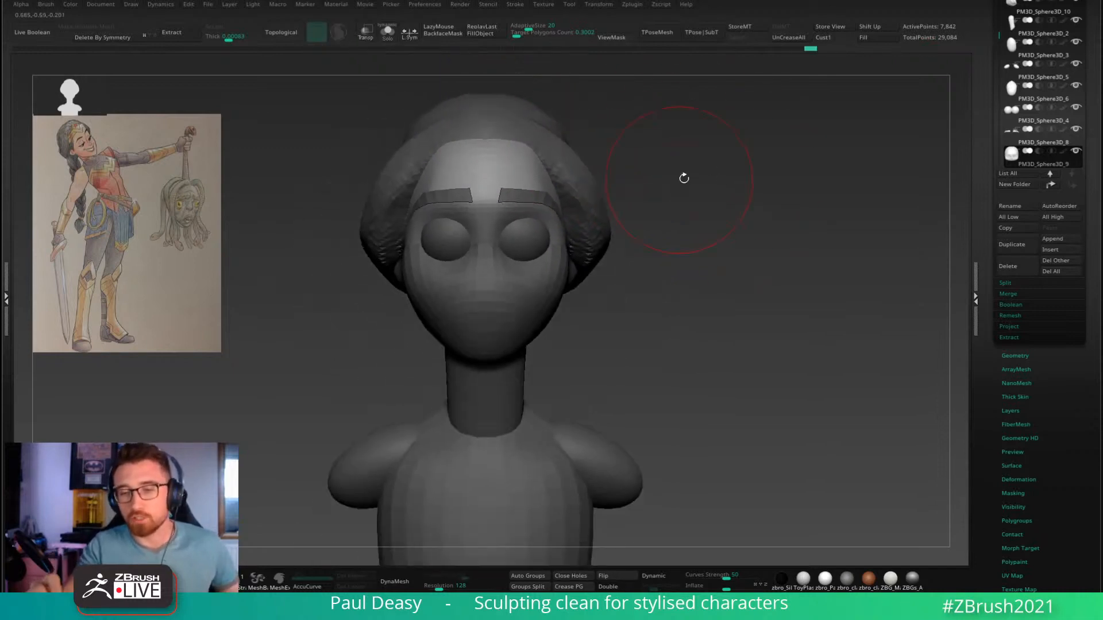
click(524, 144)
mouse_move(611, 136)
mouse_down()
mouse_move(627, 197)
mouse_move(597, 200)
mouse_up()
key(ctrl+z)
key(alt+s)
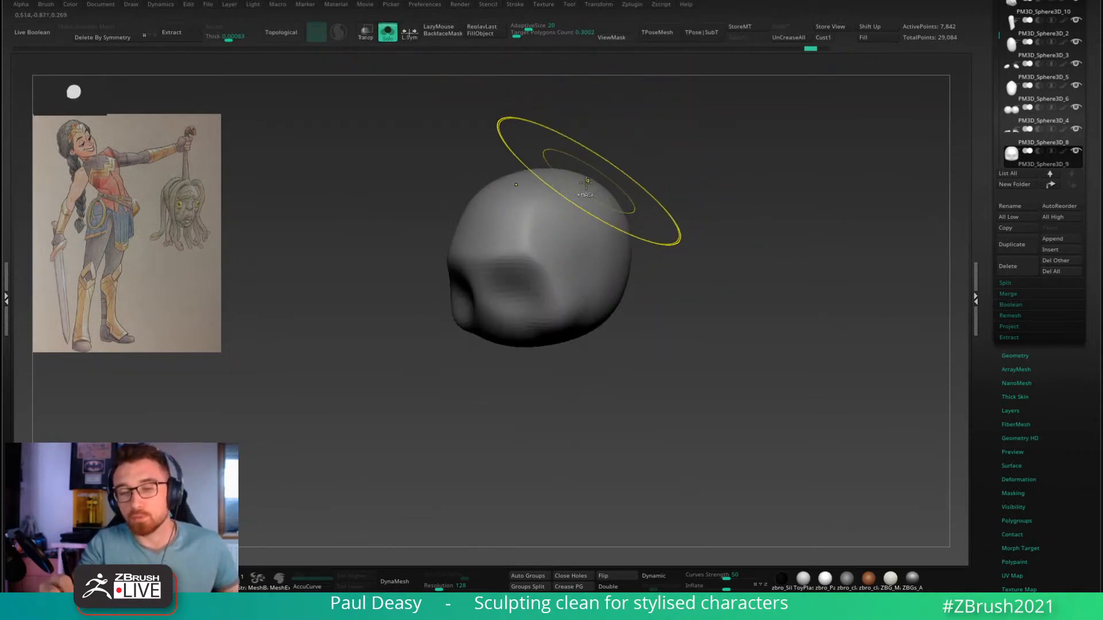
key(alt+s)
Step: Resize the Move brush and reshape the upper corners of the forehead at the hairline in front view
drag(683, 194, 747, 192)
key(space)
key(space)
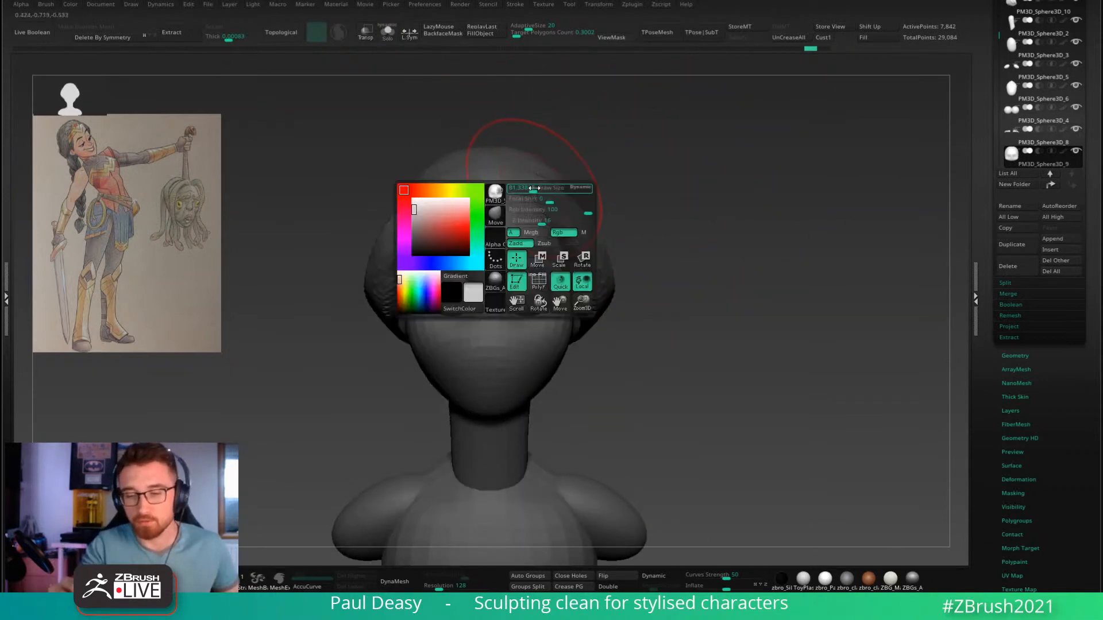
drag(533, 188, 547, 187)
key(space)
key(space)
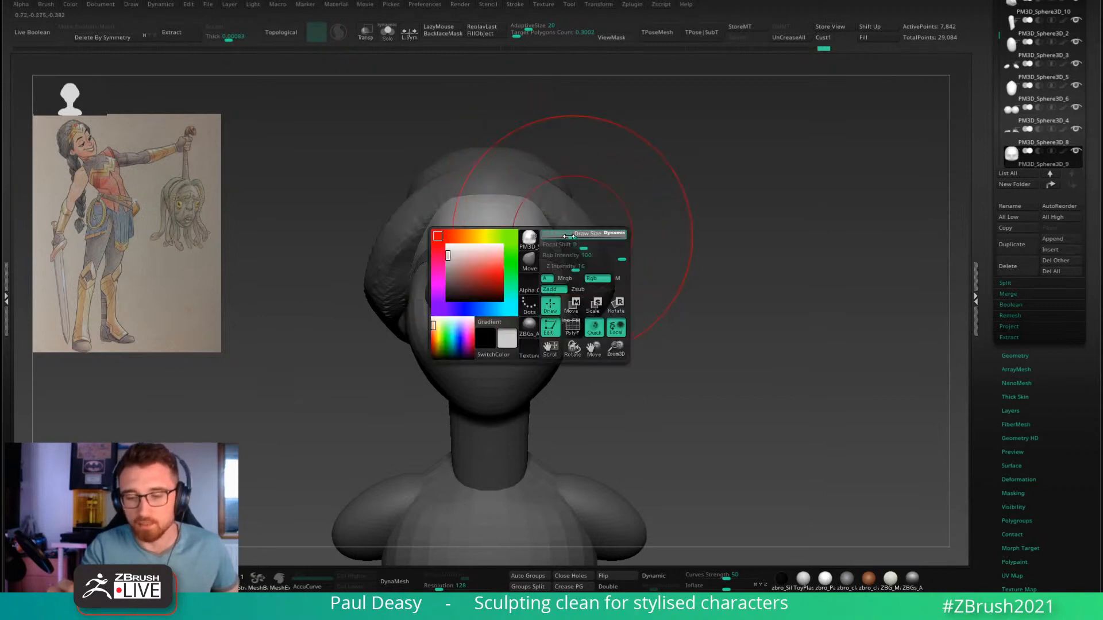
key(1)
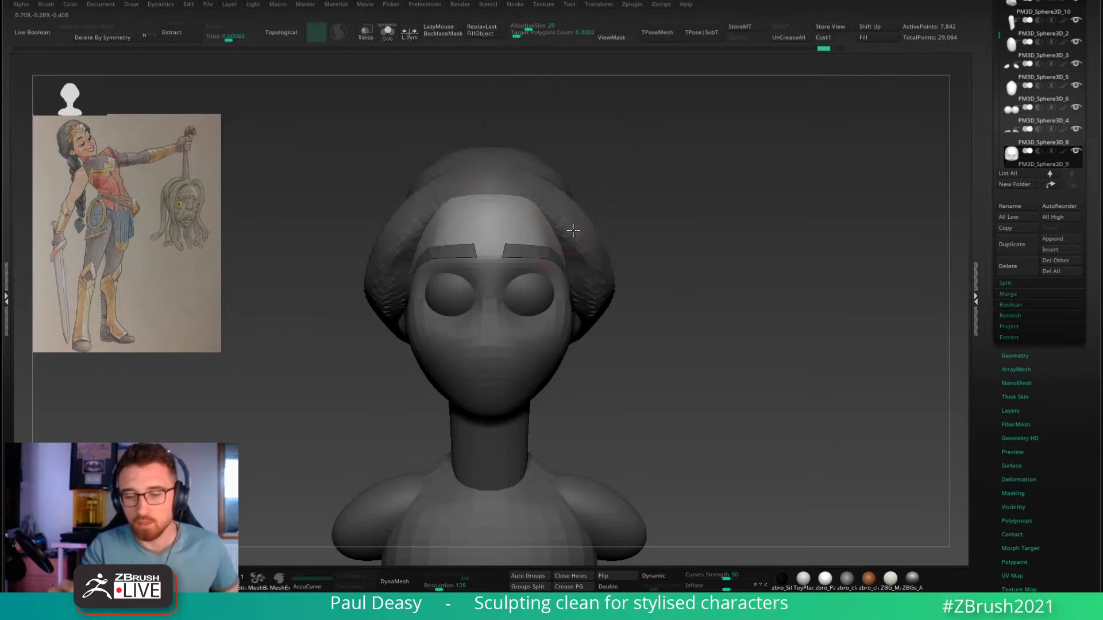
drag(573, 230, 564, 212)
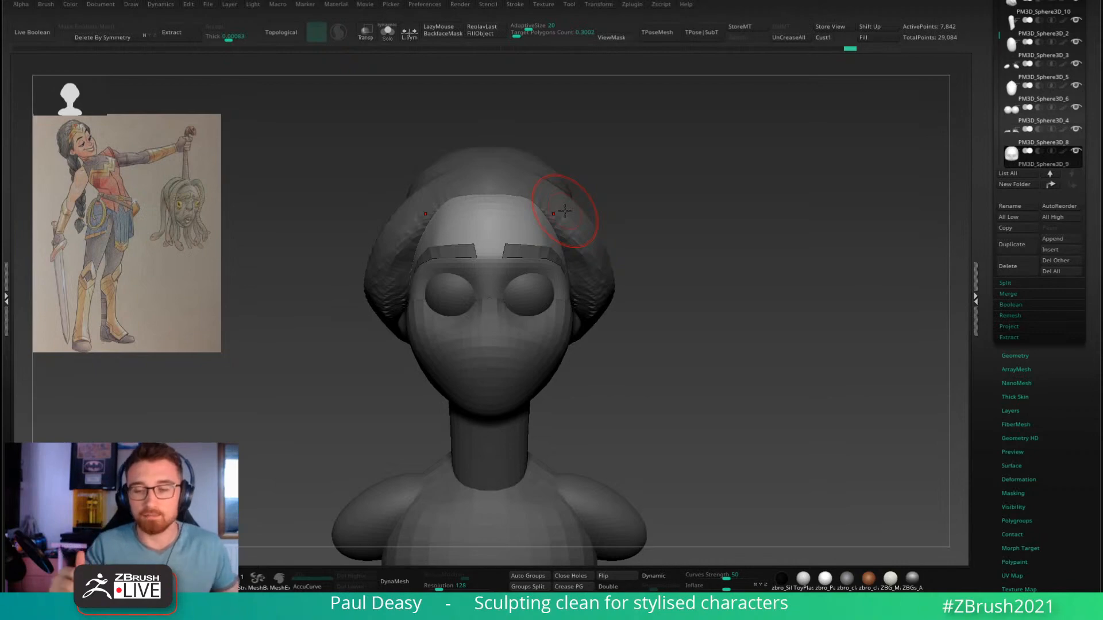
Step: Select the hair piece, smooth its rough surface on the side and crown, and adjust the brush size
alt+right_drag(619, 227, 569, 251)
alt+click(574, 239)
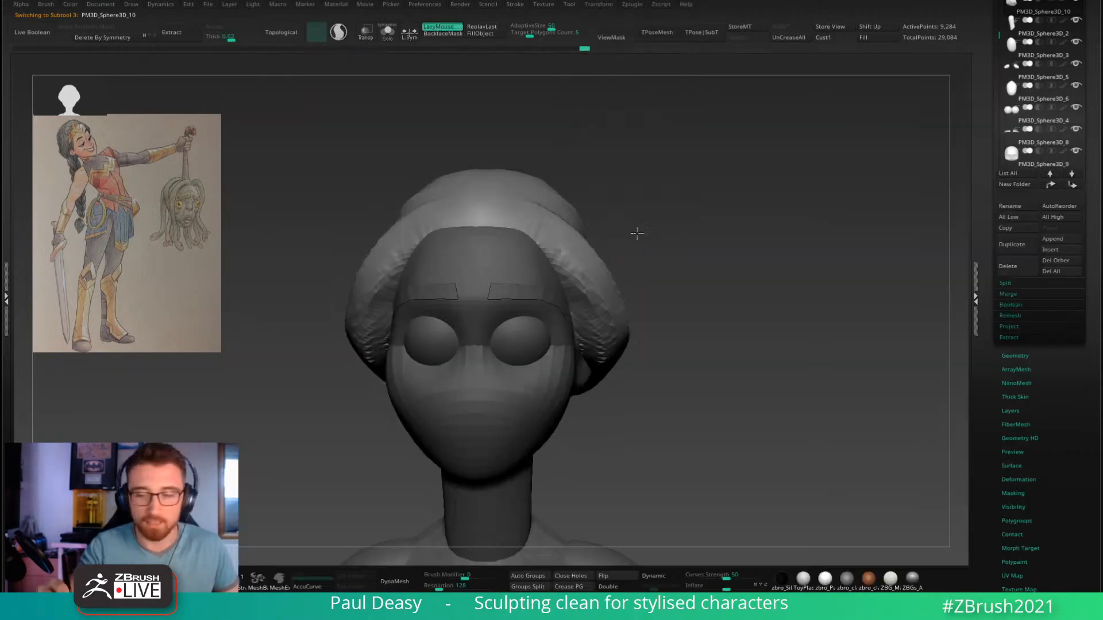
right_drag(637, 233, 546, 231)
shift+drag(549, 244, 510, 211)
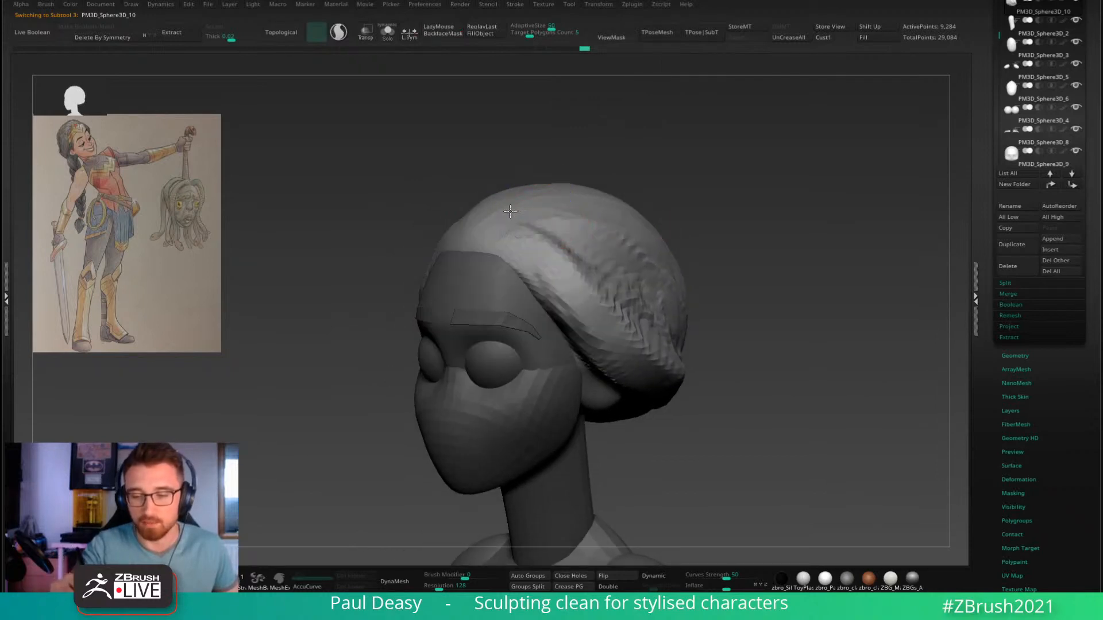
right_drag(738, 307, 705, 328)
key(space)
mouse_move(523, 282)
mouse_down()
mouse_move(471, 270)
mouse_move(517, 279)
mouse_up()
key(space)
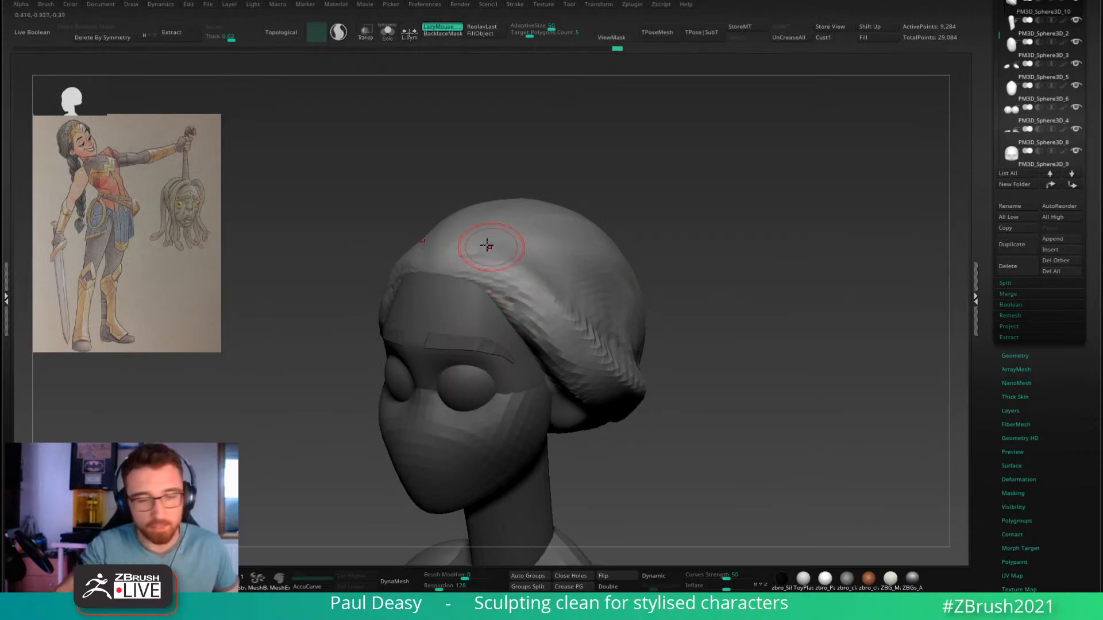
Step: Sculpt the front roll of the hair along the hairline from the forehead down towards the ear
right_drag(497, 251, 509, 266)
mouse_move(655, 270)
right_down()
mouse_move(680, 291)
mouse_move(644, 285)
right_up()
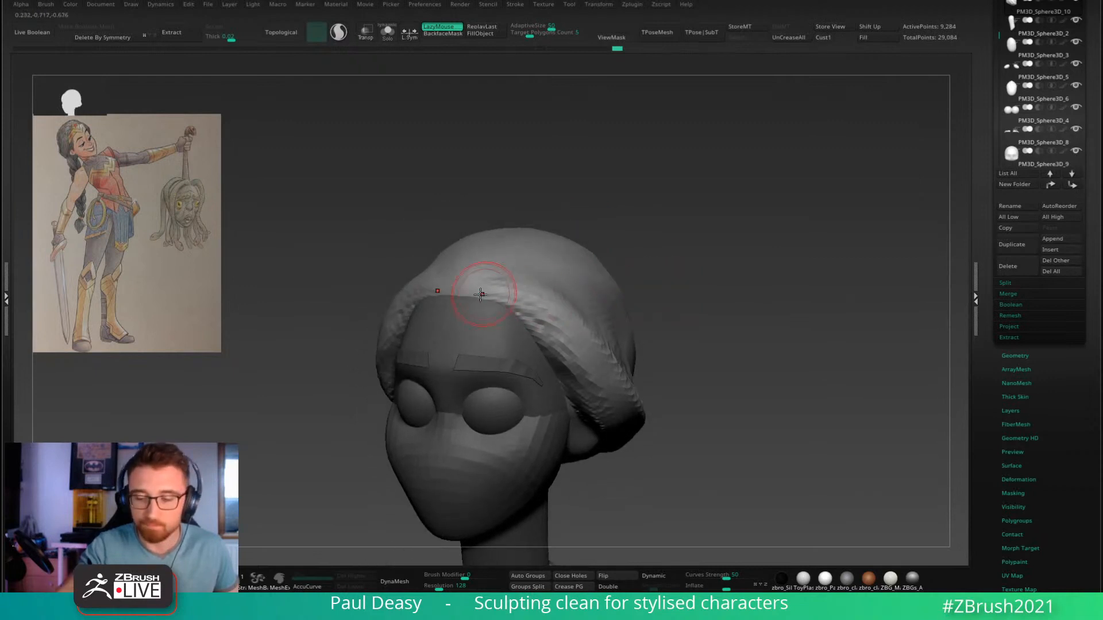
mouse_move(491, 294)
mouse_down()
mouse_move(561, 315)
mouse_move(607, 399)
mouse_move(553, 323)
mouse_move(566, 339)
mouse_up()
right_drag(710, 402, 645, 339)
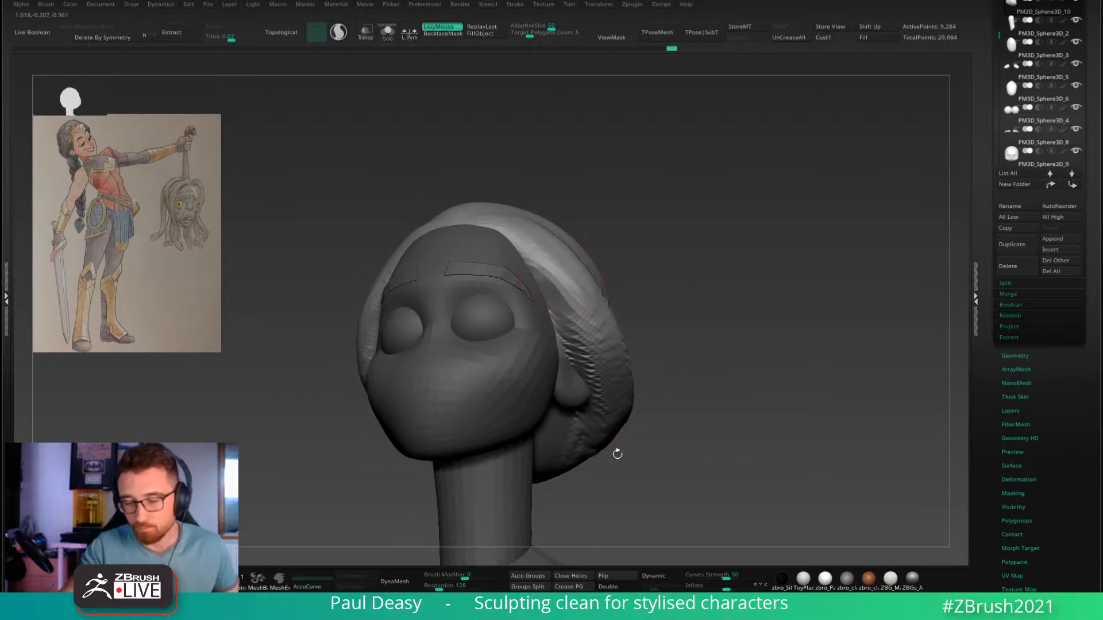
drag(665, 367, 646, 321)
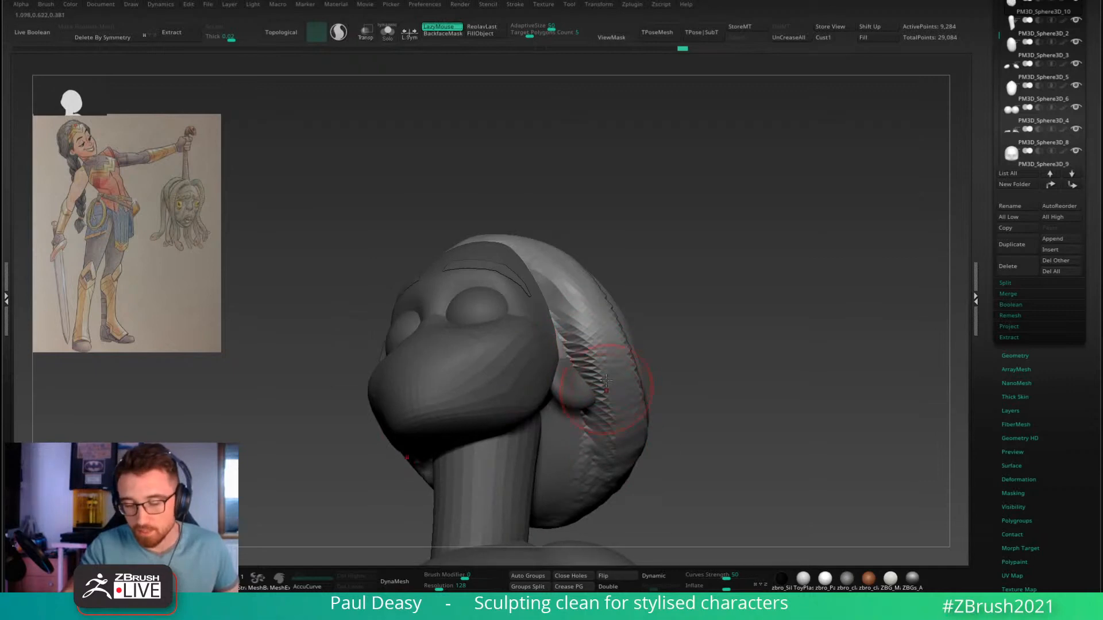
Step: Build up the hair roll around and below the ear and smooth its surface
mouse_move(606, 382)
mouse_down()
mouse_move(603, 459)
mouse_move(608, 435)
mouse_up()
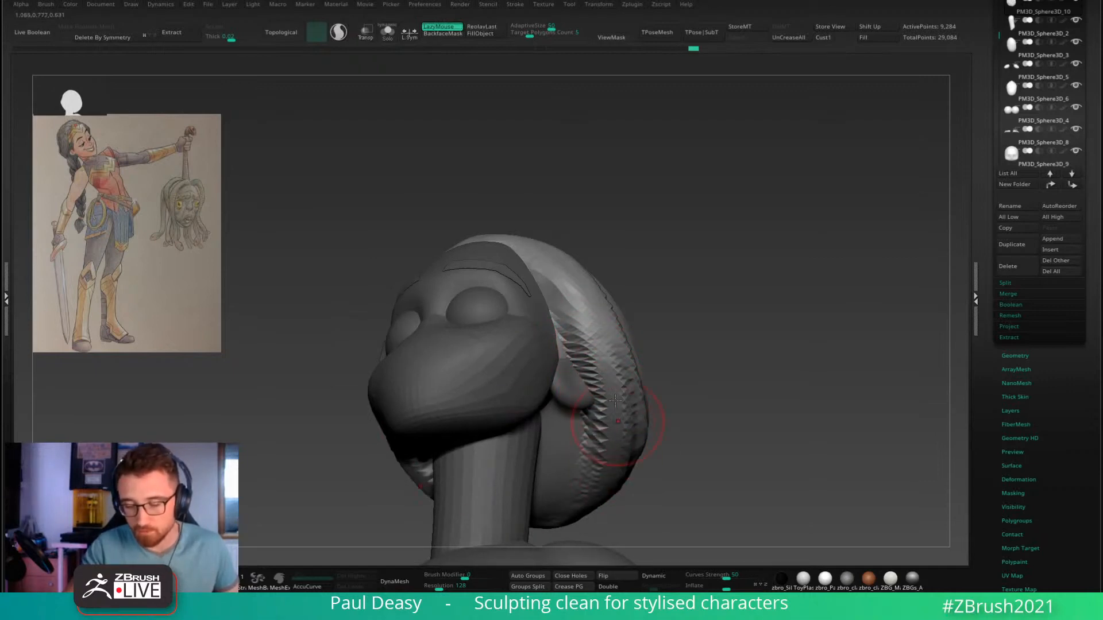
shift+drag(624, 375, 635, 432)
mouse_move(602, 325)
shift+mouse_down()
mouse_move(630, 425)
mouse_move(684, 391)
mouse_move(609, 316)
shift+mouse_up()
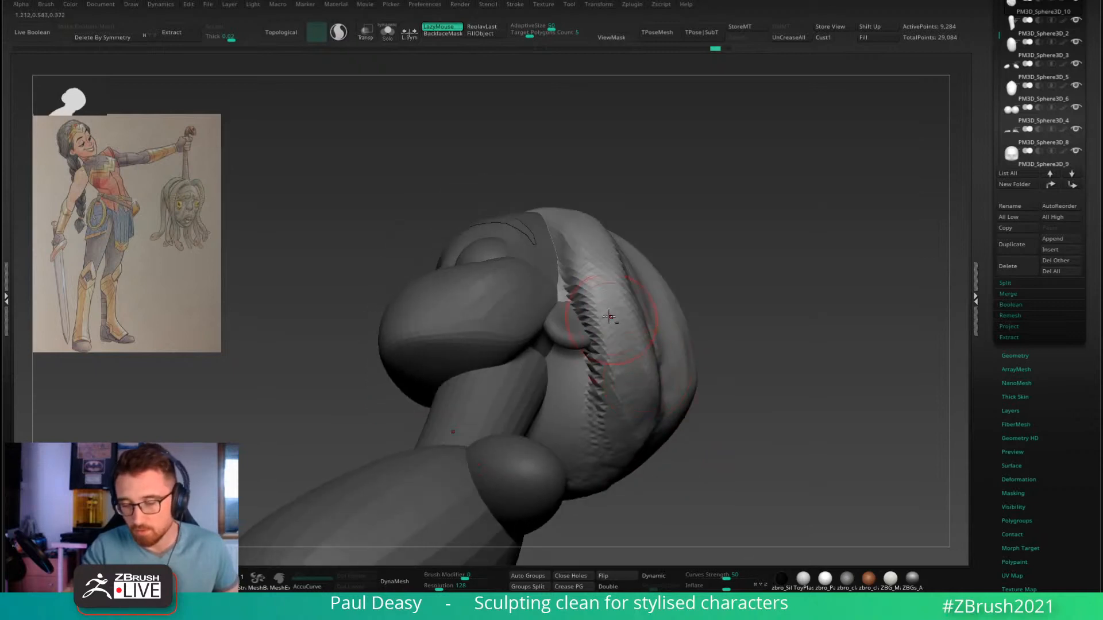
mouse_move(629, 389)
mouse_down()
mouse_move(585, 222)
mouse_move(620, 345)
mouse_move(610, 382)
mouse_up()
shift+drag(636, 426, 726, 421)
ctrl+drag(774, 490, 566, 348)
mouse_move(639, 266)
mouse_down()
mouse_move(672, 289)
mouse_move(655, 274)
mouse_up()
right_click(672, 288)
Step: Switch to the Dam Standard brush and define the front hair roll from the top of the forehead down past the ear
key(b)
key(d)
key(s)
mouse_move(529, 239)
mouse_down()
mouse_move(615, 356)
mouse_move(643, 362)
mouse_up()
key(ctrl+z)
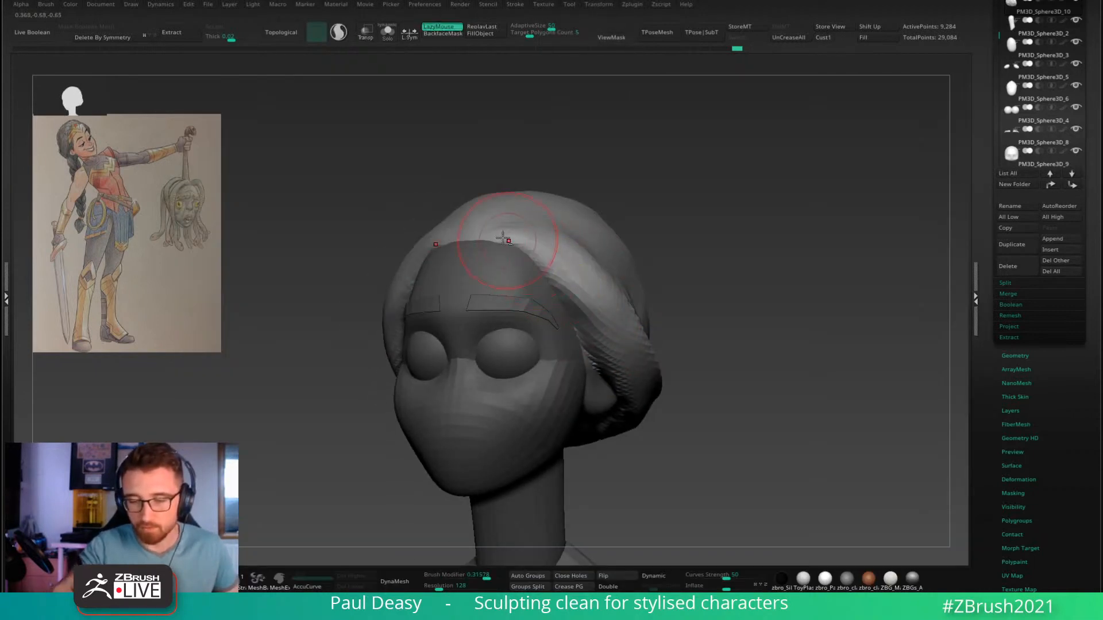
mouse_move(501, 236)
mouse_down()
mouse_move(546, 267)
mouse_move(620, 359)
mouse_up()
drag(706, 356, 631, 351)
drag(553, 264, 689, 428)
shift+drag(727, 391, 738, 370)
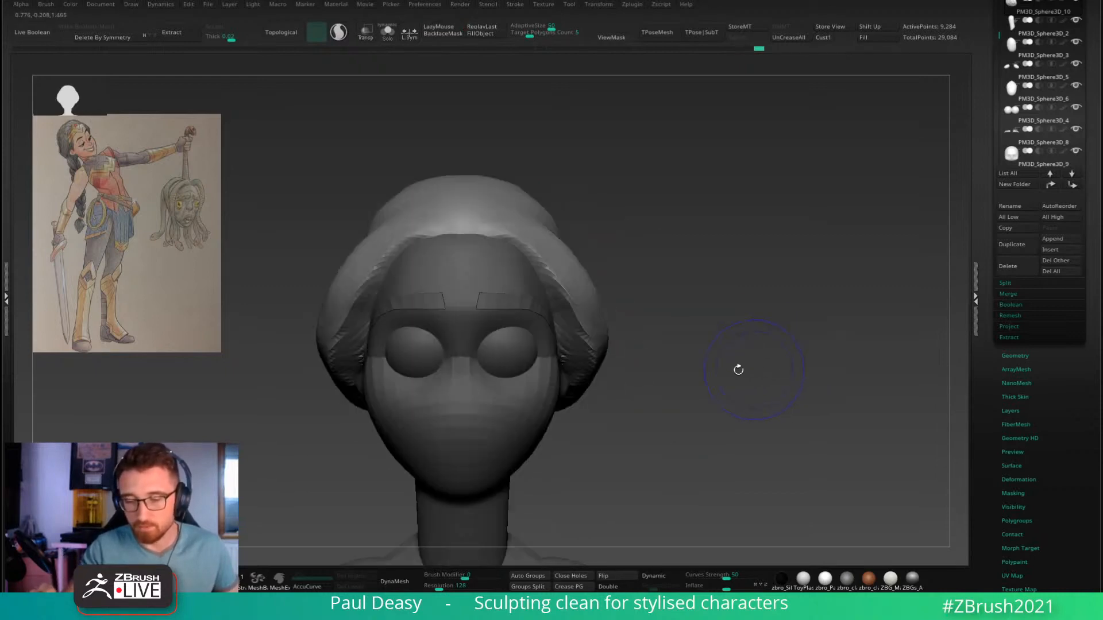
Step: Subdivide the hair piece once and check its shape from the side and front
alt+drag(667, 335, 705, 347)
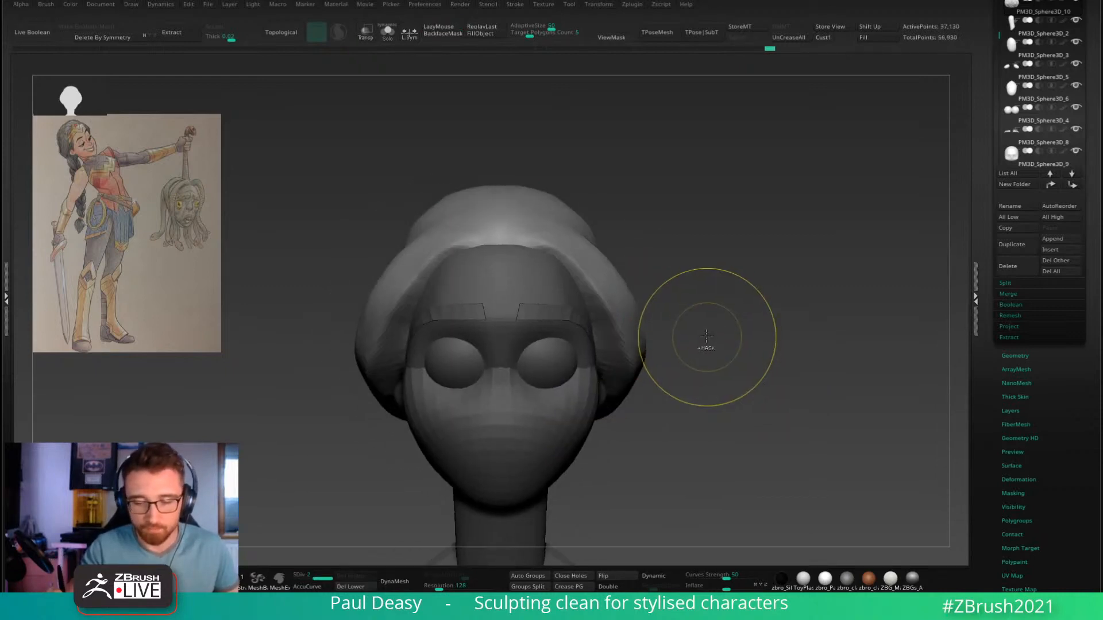
key(ctrl+d)
drag(697, 356, 617, 327)
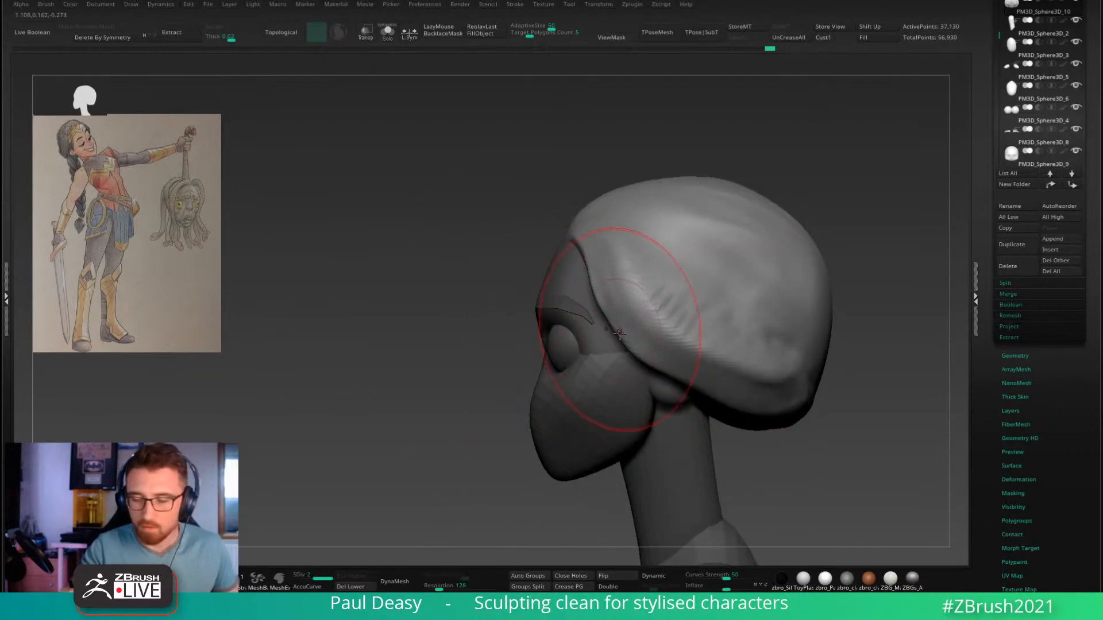
drag(796, 396, 850, 399)
alt+drag(850, 399, 753, 278)
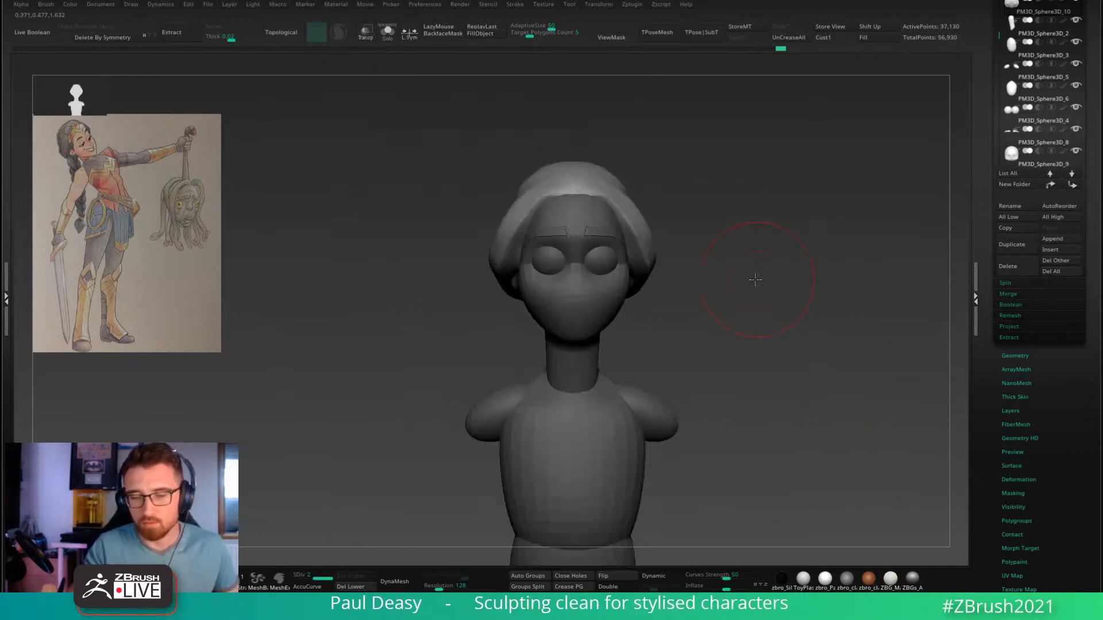
key(space)
mouse_move(706, 335)
alt+mouse_down()
mouse_move(669, 322)
mouse_move(730, 383)
alt+mouse_up()
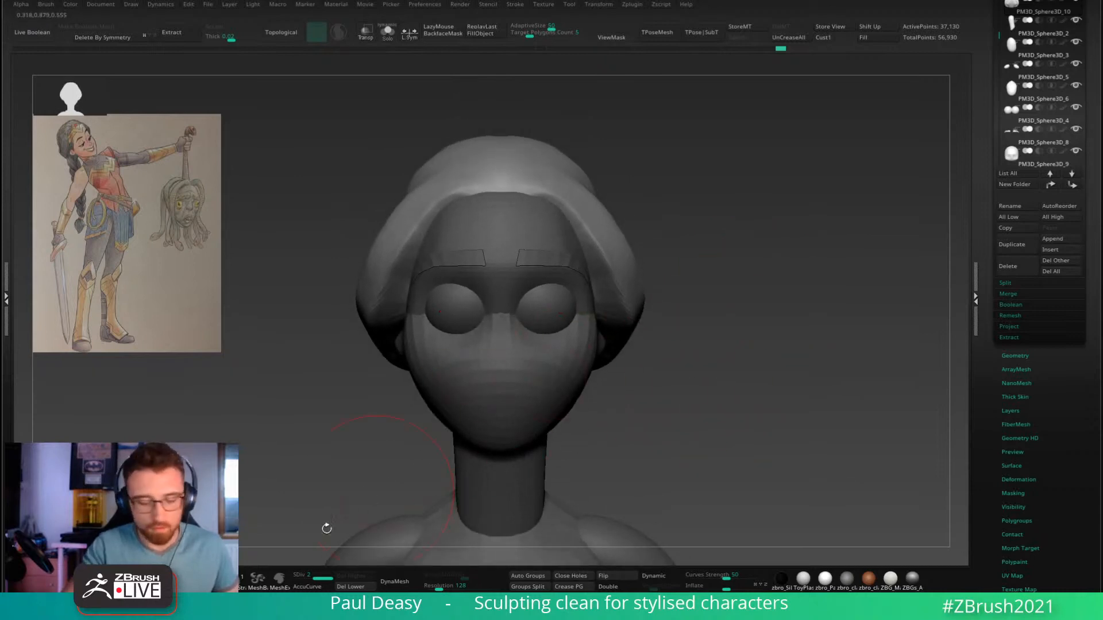
Step: Insert a sphere at the nose position on the lower-face piece and split it into its own subtool
click(218, 580)
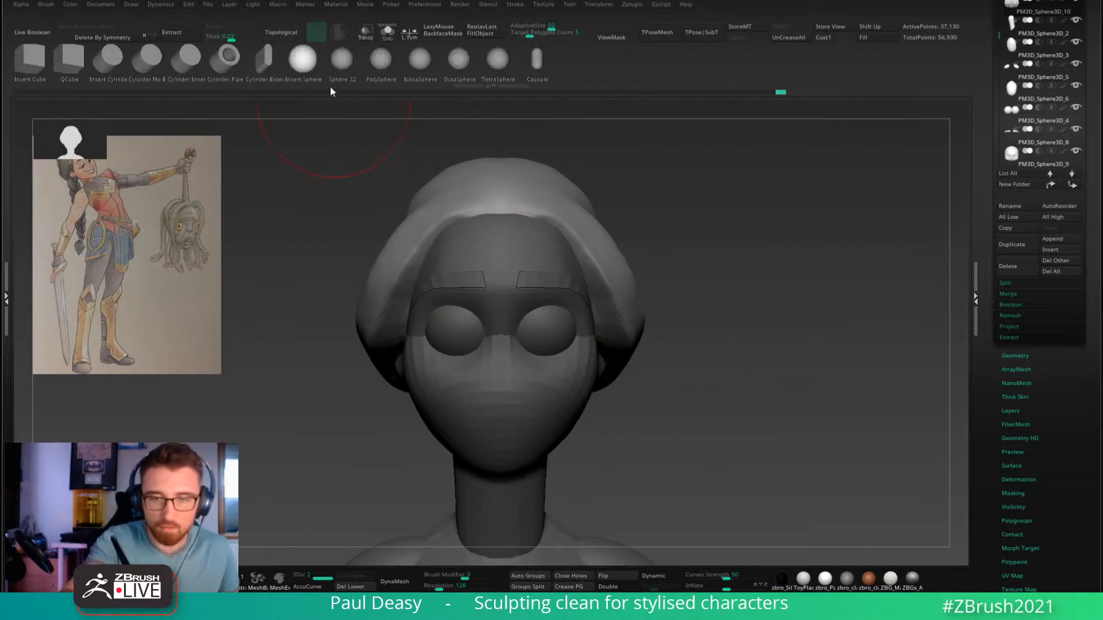
alt+click(502, 365)
alt+drag(720, 375, 739, 370)
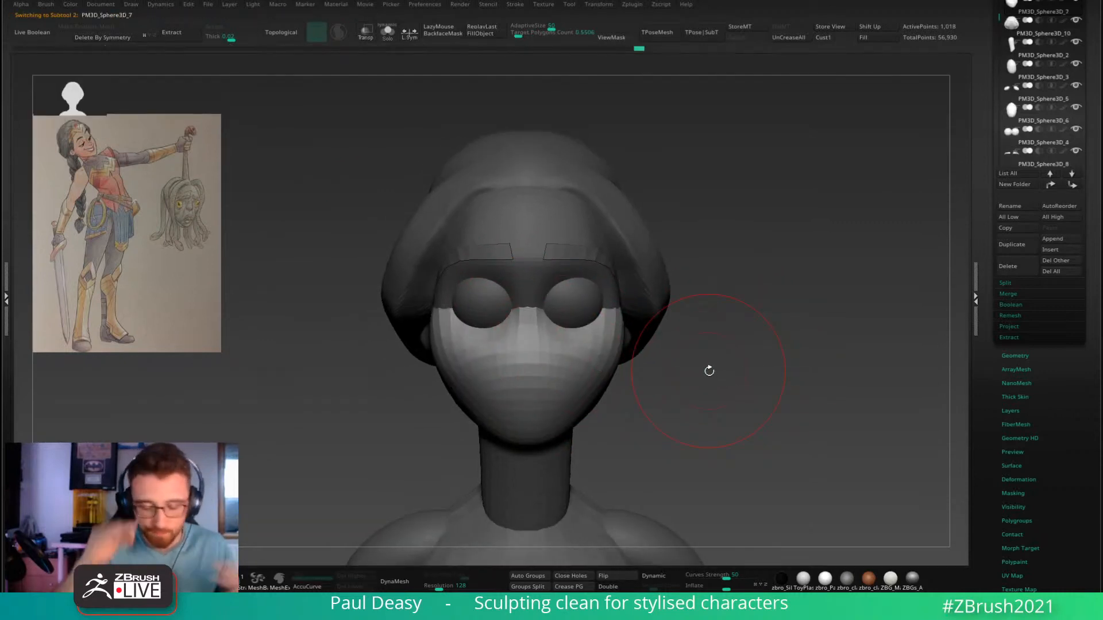
click(218, 580)
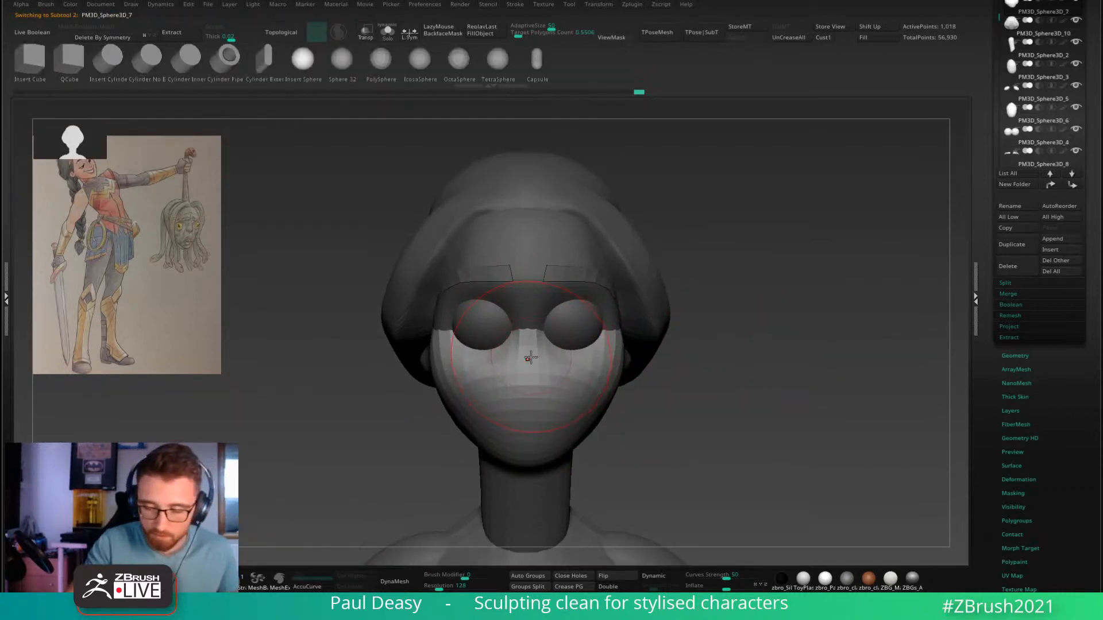
drag(529, 377, 529, 378)
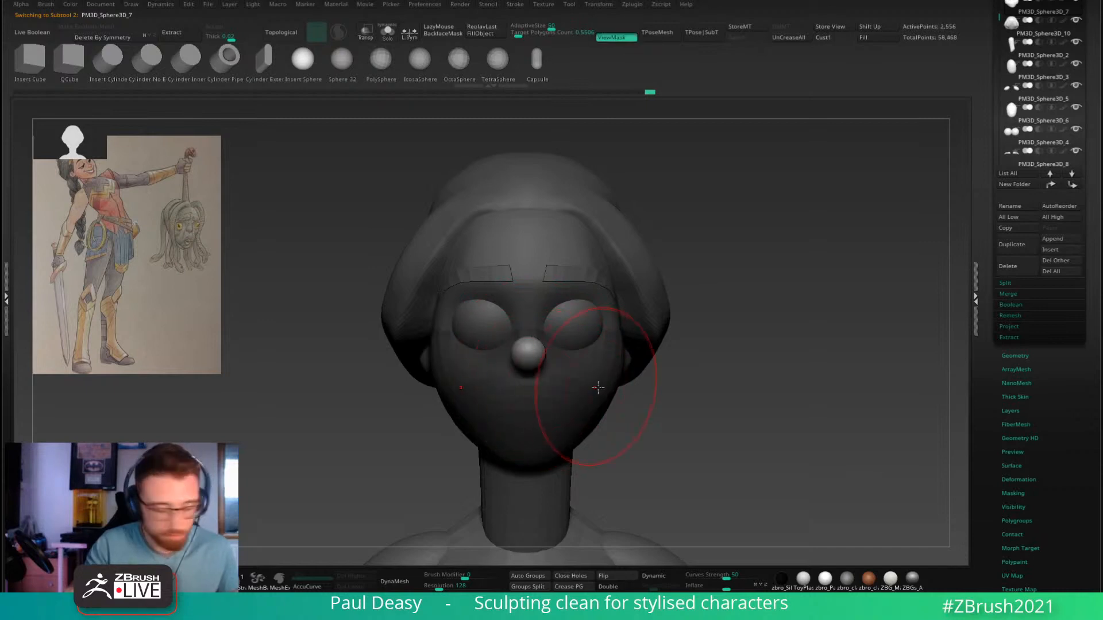
key(ctrl+shift+s)
Step: Reposition the nose sphere with the gizmo in side view against the front of the face
drag(752, 376, 534, 396)
key(space)
key(w)
drag(598, 292, 607, 309)
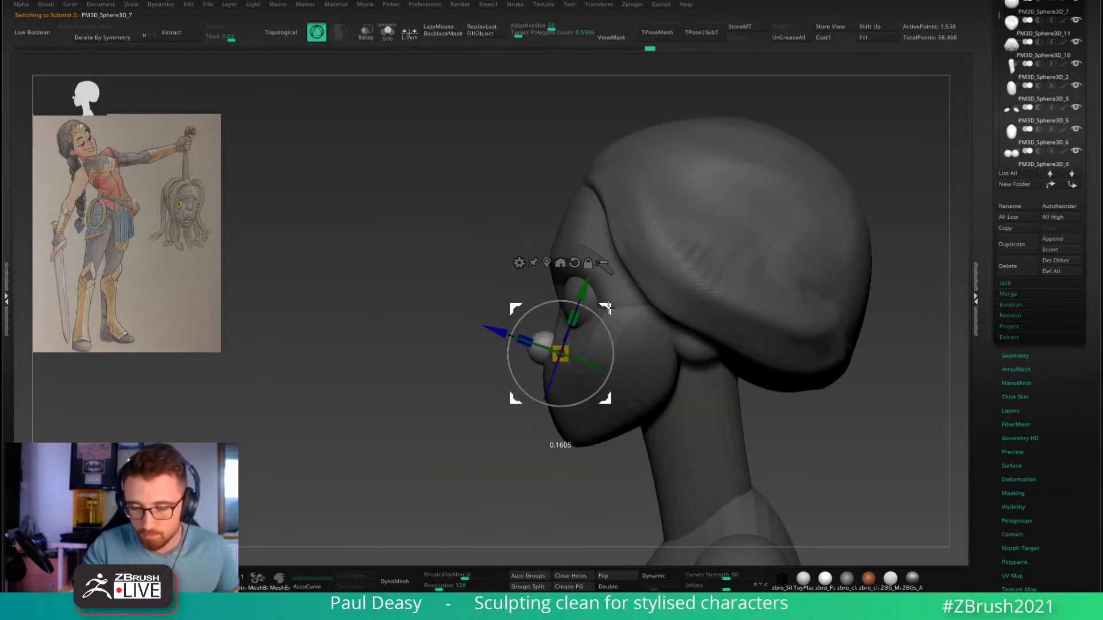
Step: Return to the Move brush, adjust its size, and stretch the nose sphere forward in profile
key(q)
key(space)
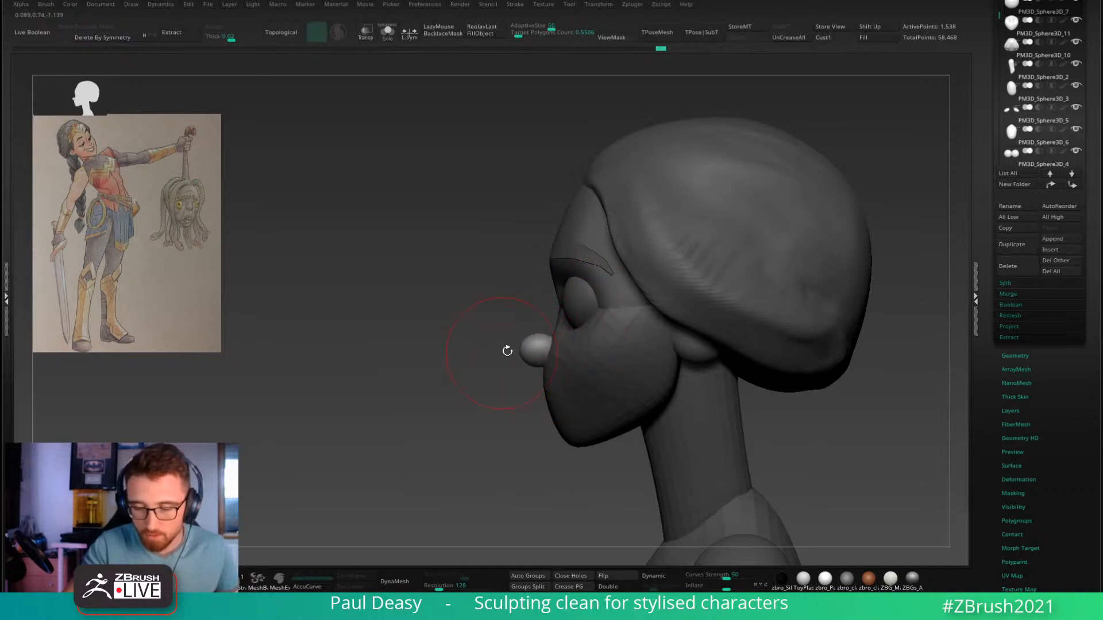
key(space)
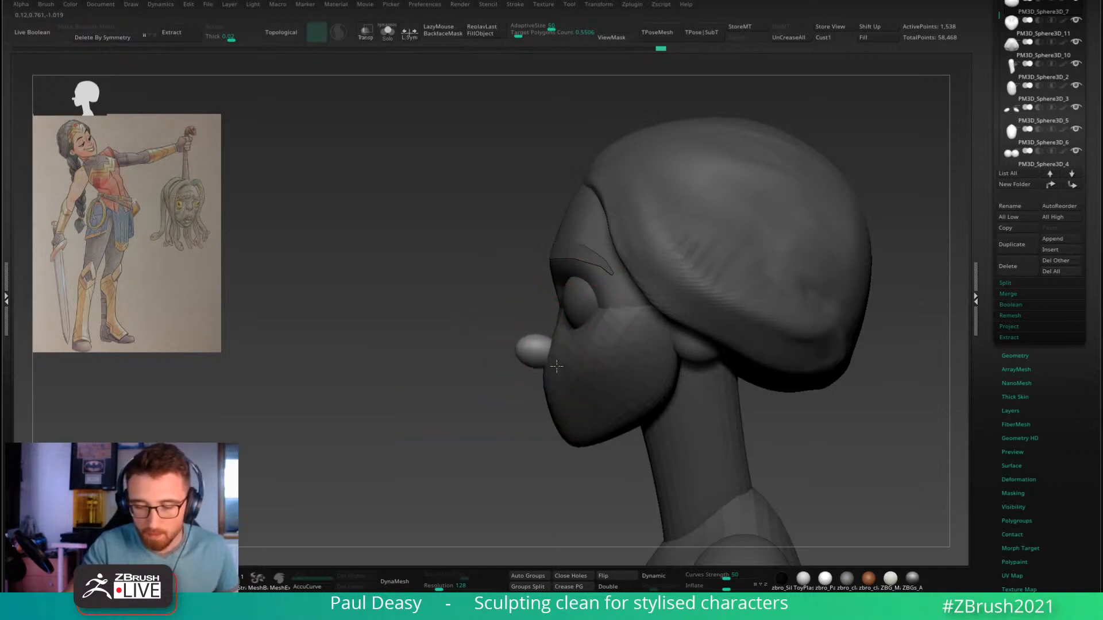
key(space)
mouse_move(546, 344)
mouse_down()
mouse_move(567, 345)
mouse_move(538, 344)
mouse_up()
key(space)
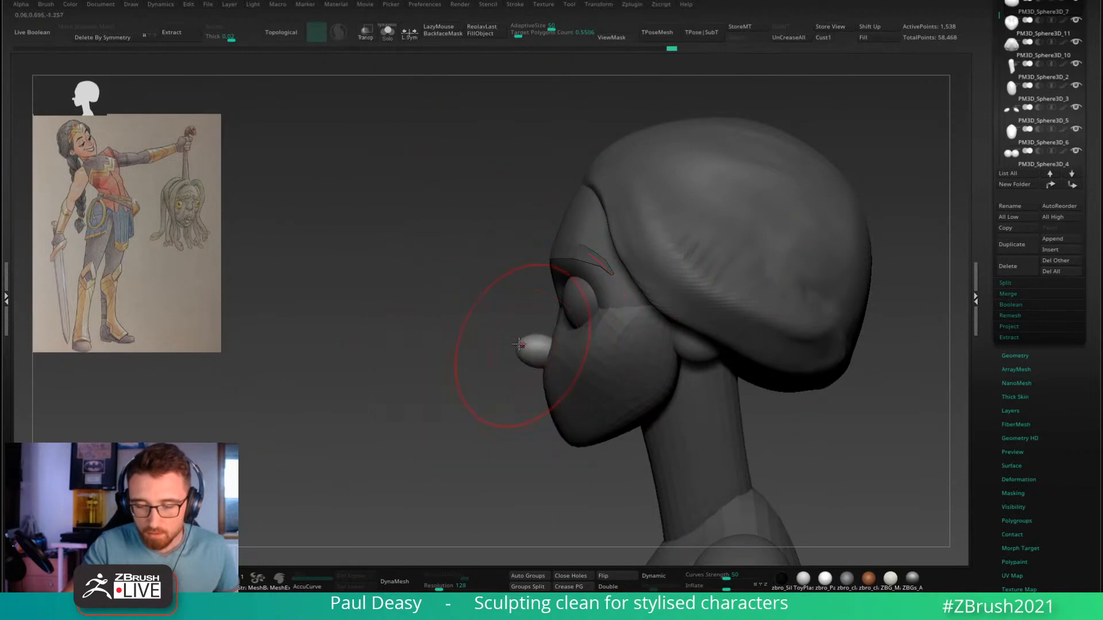
Step: Reduce the Move brush size and reshape the nose ball's contour where it meets the face in the profile view
ctrl+right_drag(532, 346, 610, 367)
drag(554, 347, 565, 336)
key(space)
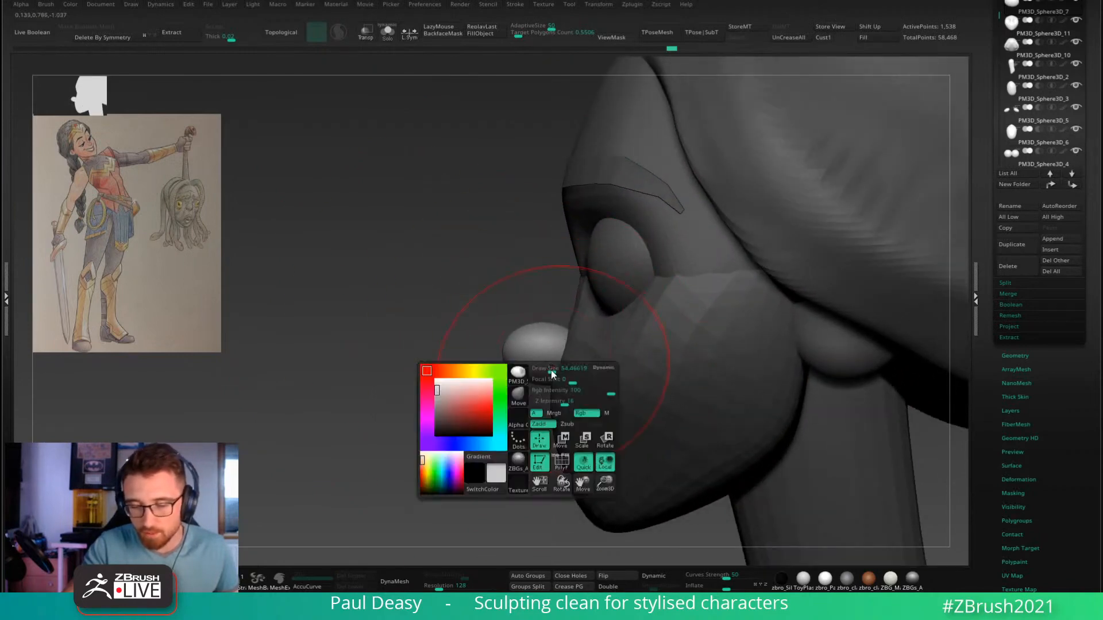
drag(553, 373, 538, 373)
drag(540, 376, 548, 400)
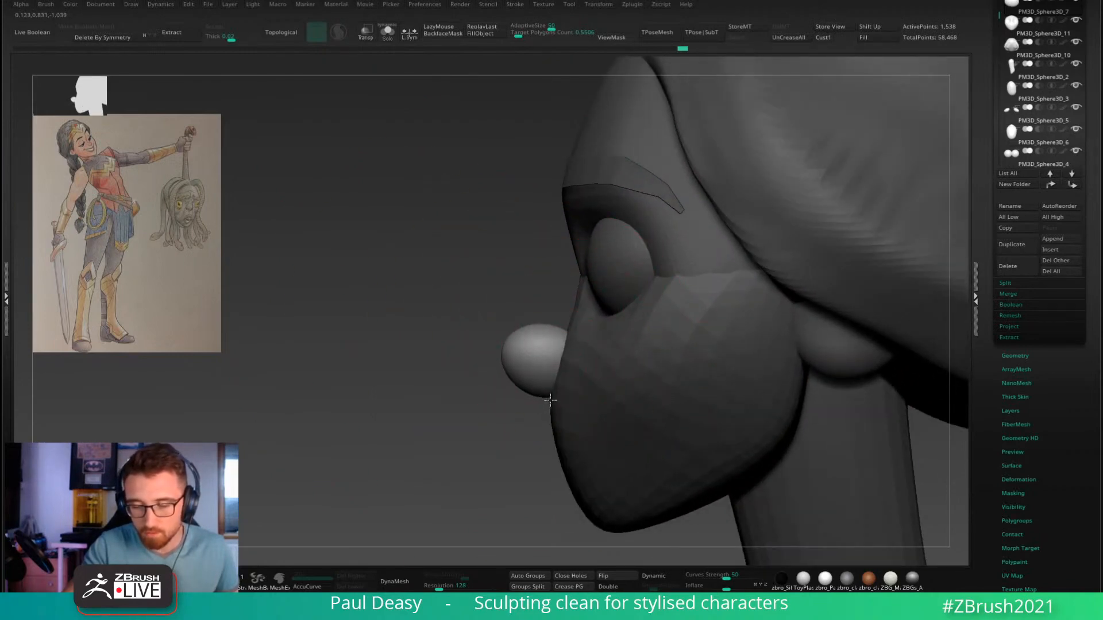
right_drag(553, 381, 620, 365)
drag(565, 349, 577, 333)
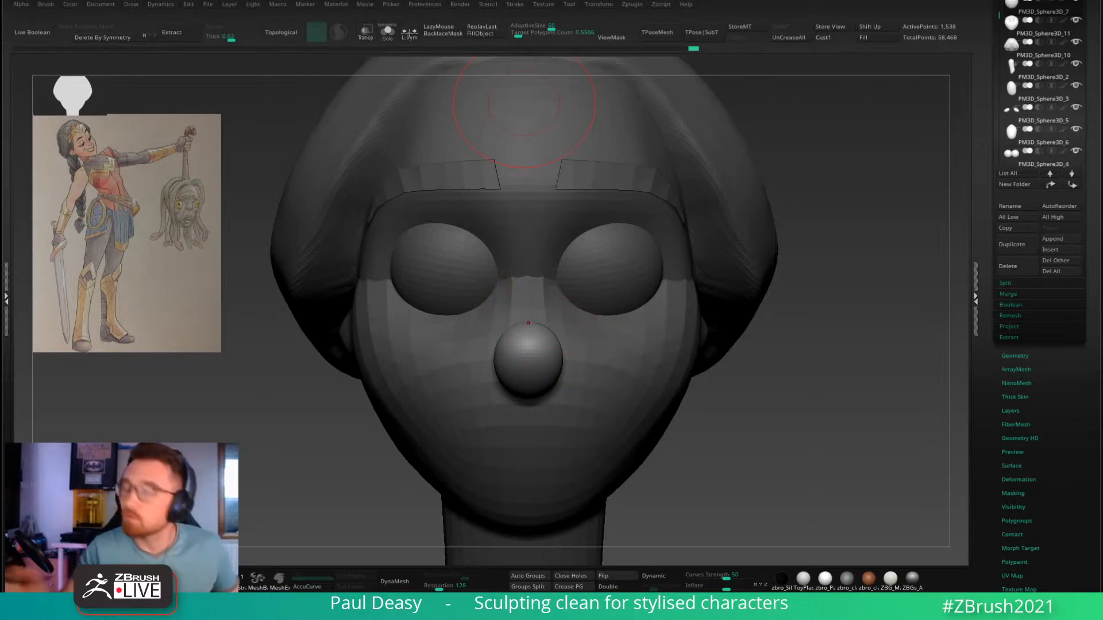
Step: Select the nose ball, centre the gizmo on it and shift the ball slightly back into the face
alt+right_drag(562, 365, 564, 356)
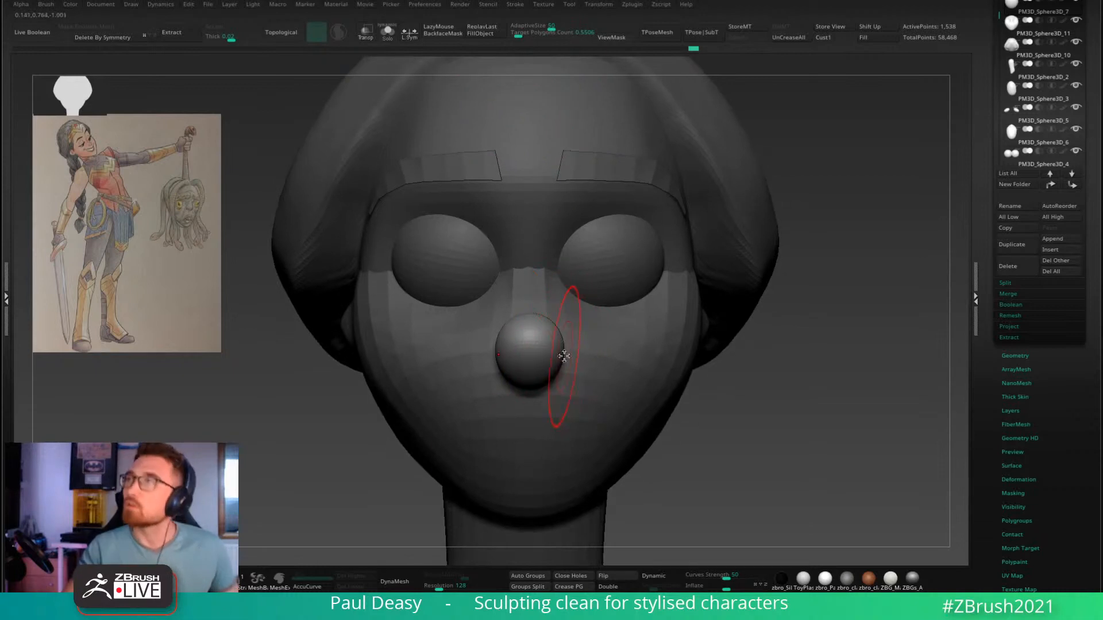
alt+right_drag(570, 411, 677, 379)
alt+click(578, 351)
right_click(543, 405)
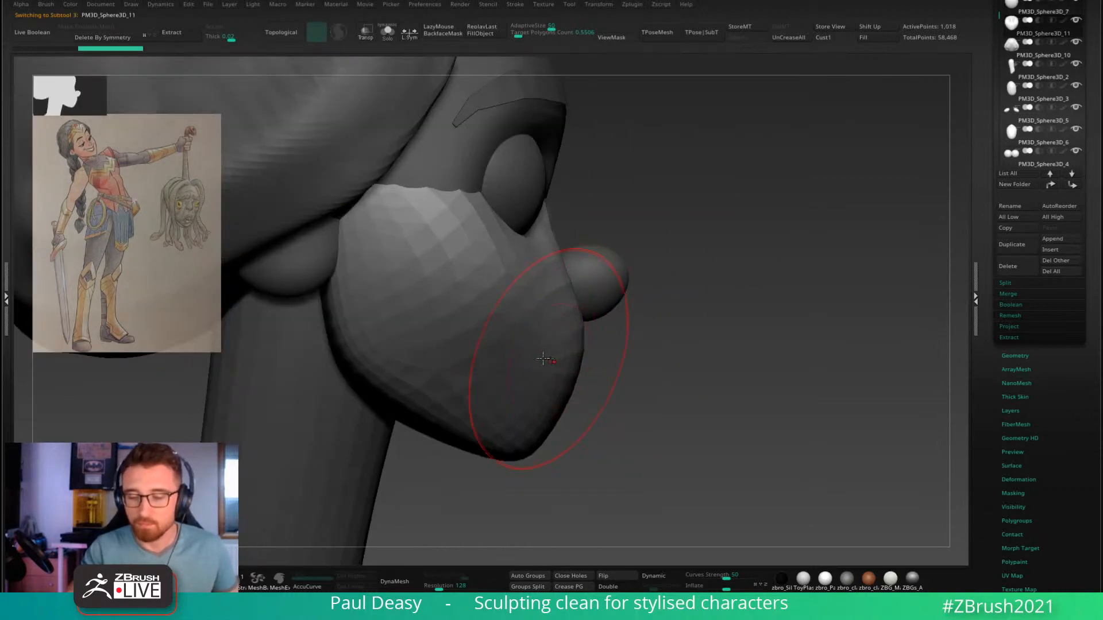
alt+click(600, 276)
key(w)
click(528, 195)
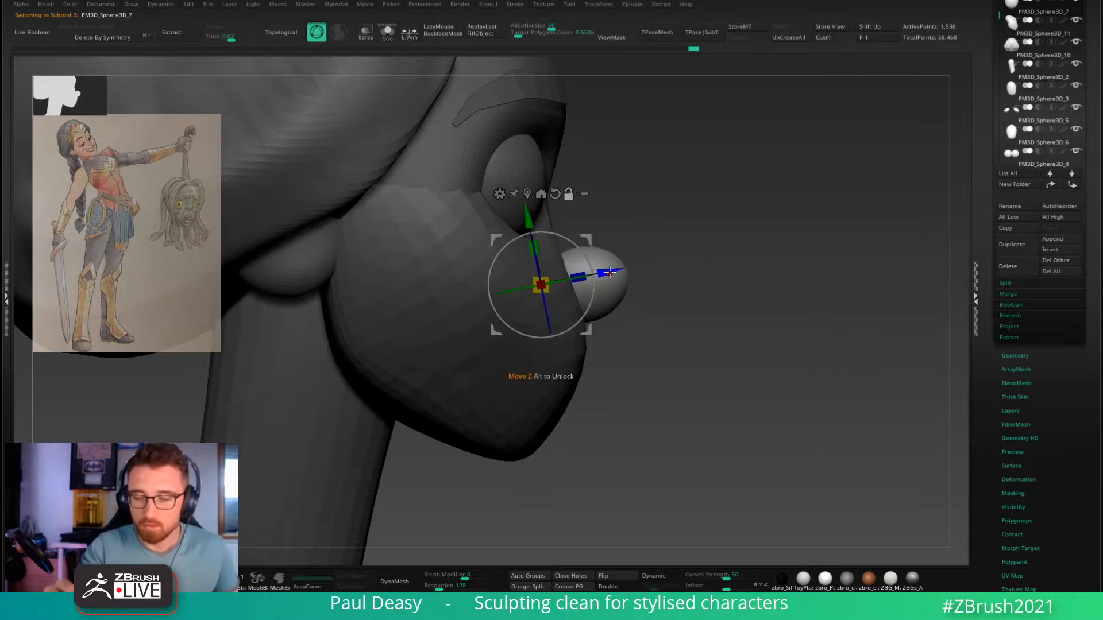
click(528, 193)
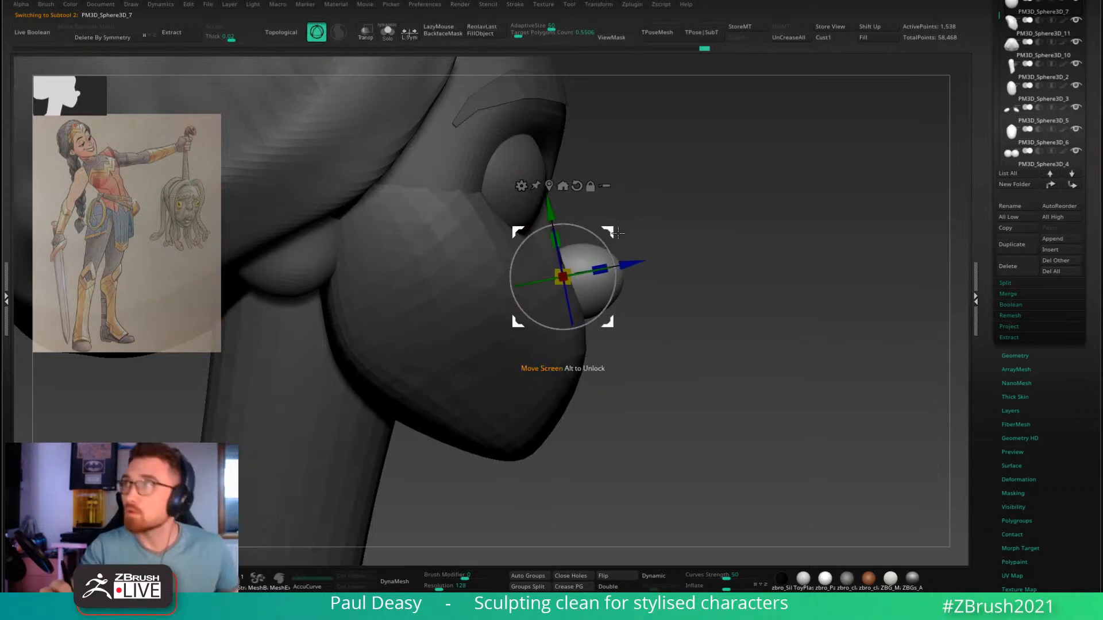
Step: Widen the nose ball from the front and round off its profile against the face with the Move brush
key(q)
shift+drag(622, 239, 599, 294)
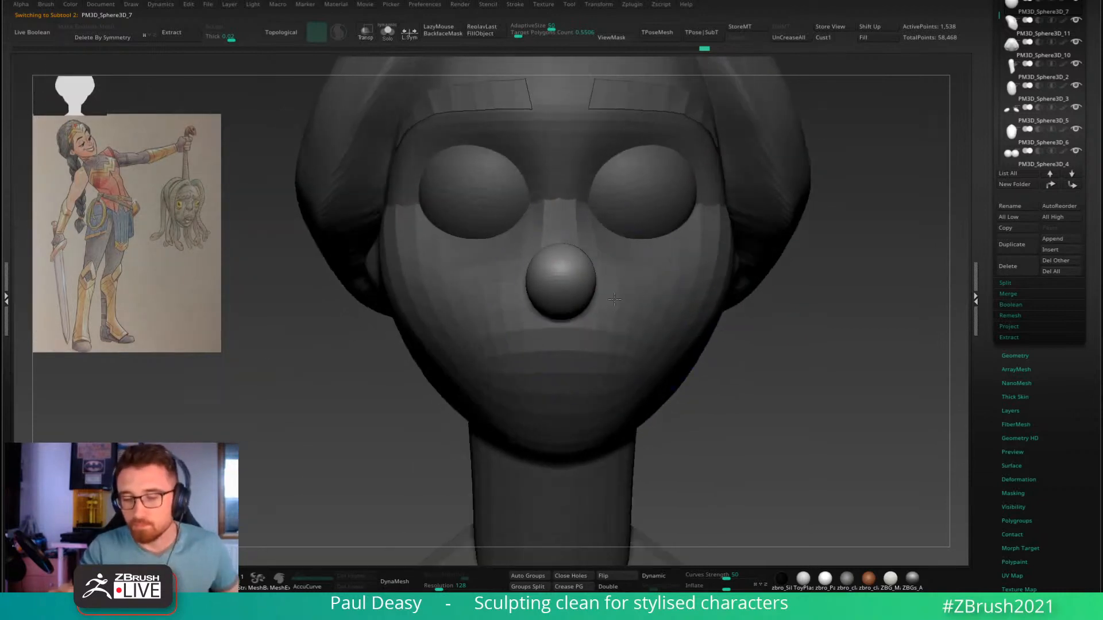
right_drag(604, 298, 570, 300)
key(space)
drag(620, 308, 602, 291)
mouse_move(603, 291)
right_down()
mouse_move(612, 286)
mouse_move(566, 271)
mouse_move(555, 285)
right_up()
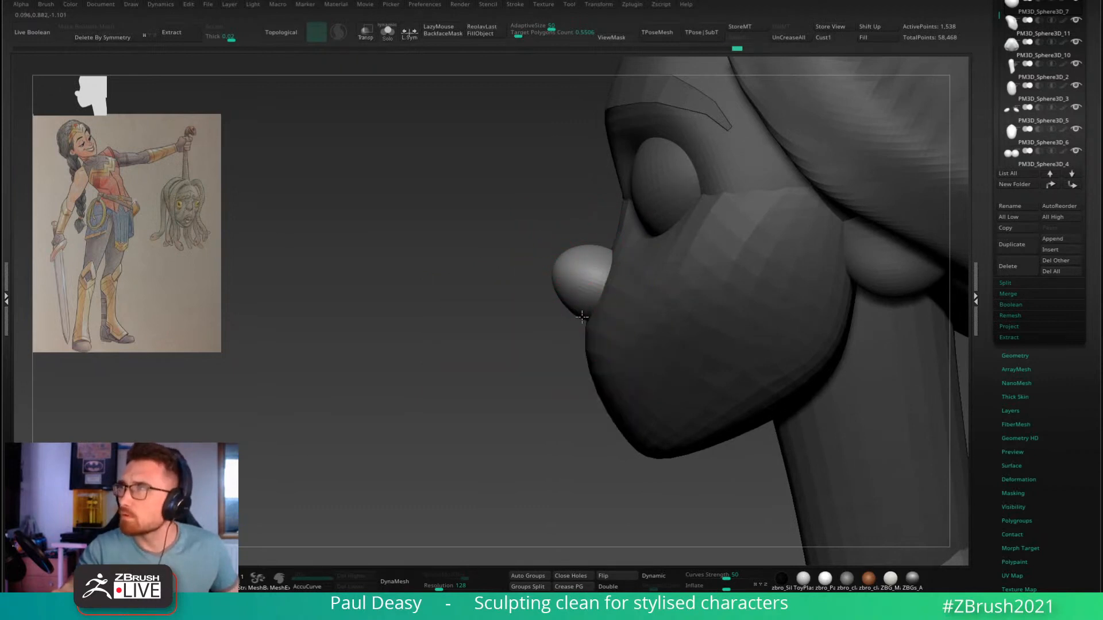
key(space)
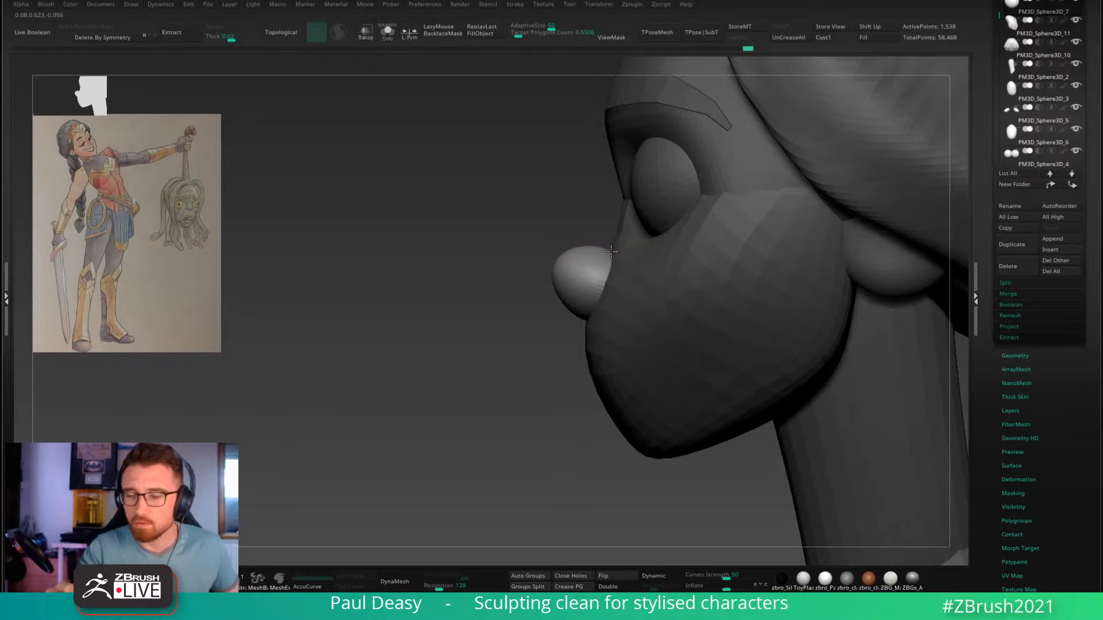
key(w)
key(q)
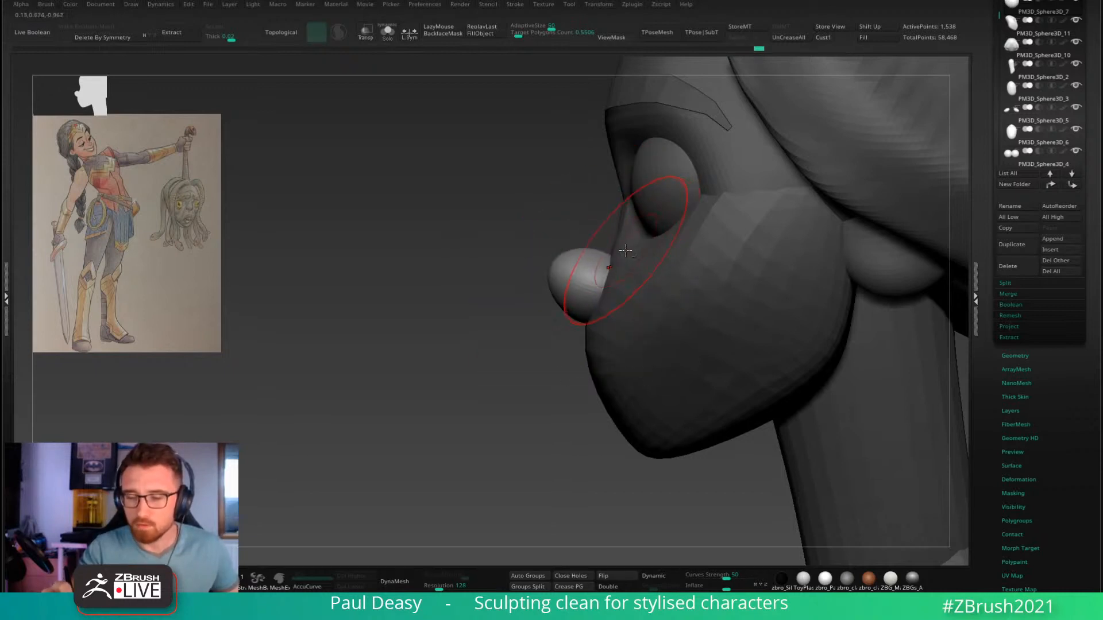
alt+click(610, 273)
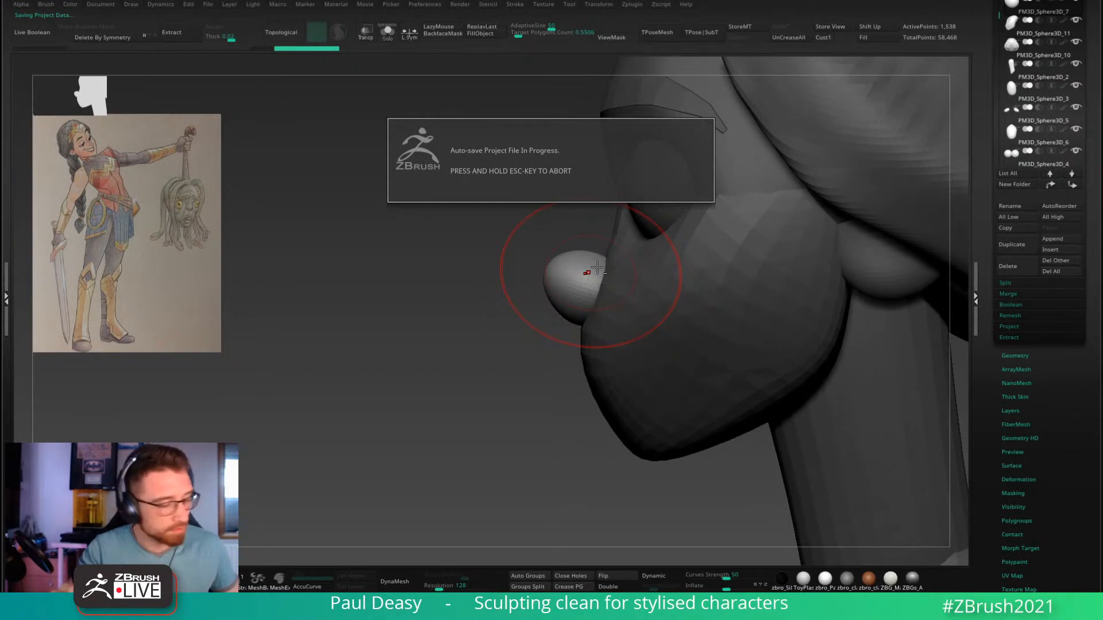
ctrl+alt+click(617, 247)
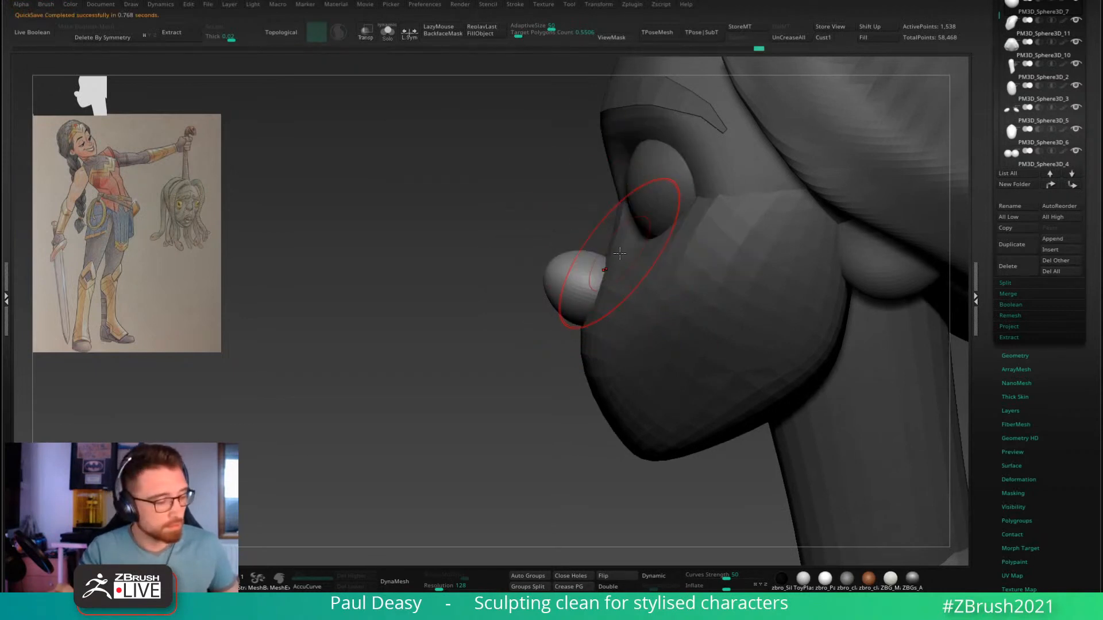
Step: Duplicate the nose ball and move the copy up between the eyes as the base for the nose bridge
key(ctrl+shift+d)
key(w)
drag(640, 233, 639, 189)
key(q)
Step: Stretch the duplicated ball between the brow and nose tip and narrow it into a slim nose bridge
key(space)
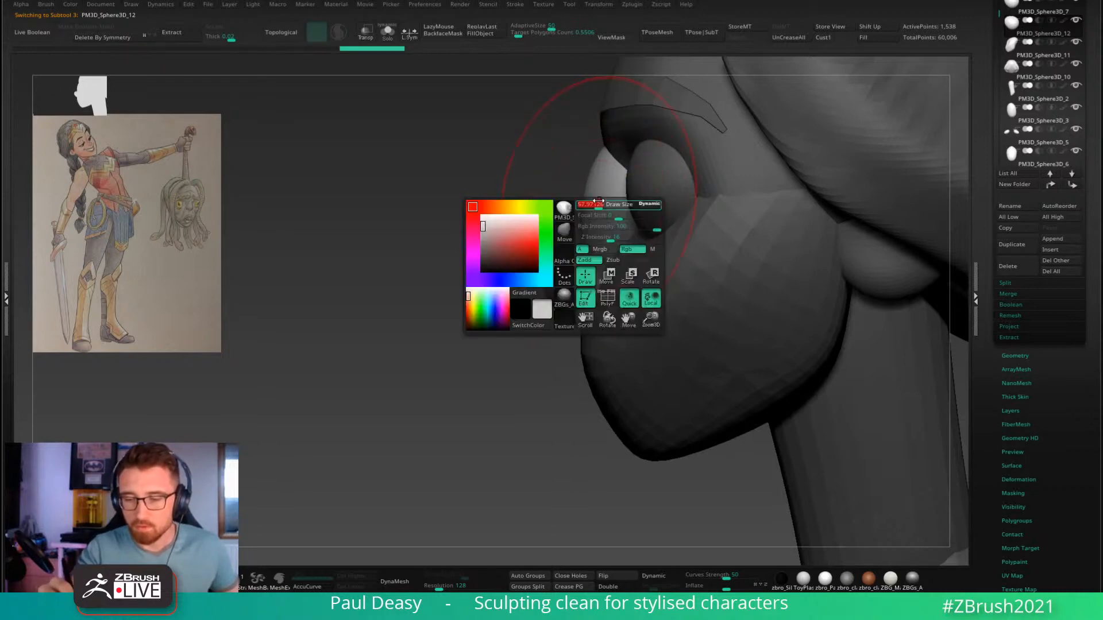
key(space)
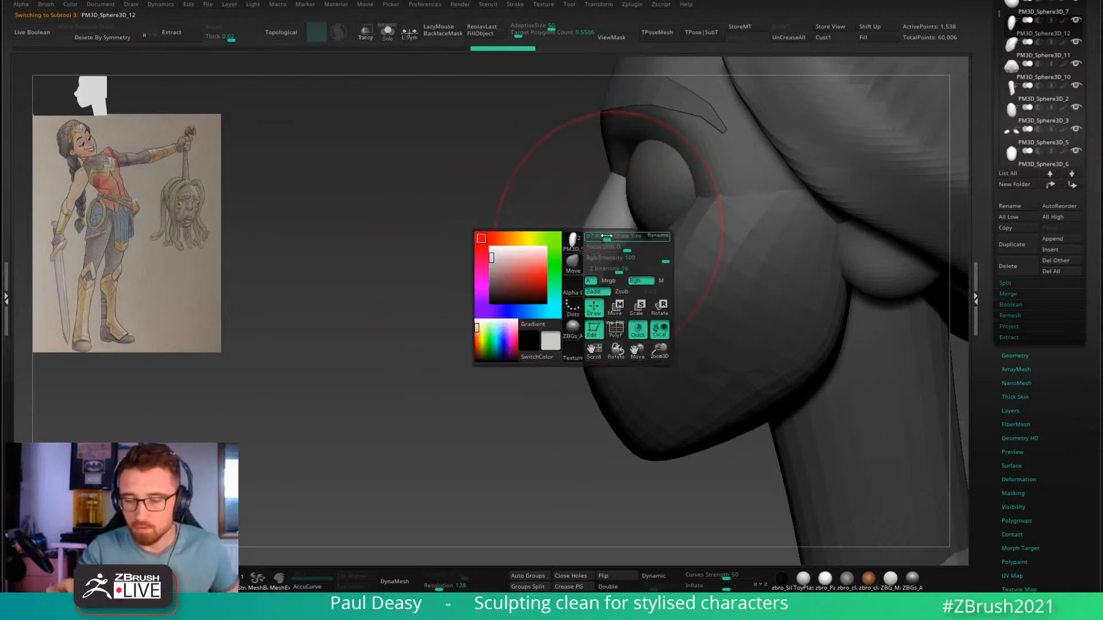
drag(640, 249, 642, 243)
shift+right_drag(642, 244, 675, 228)
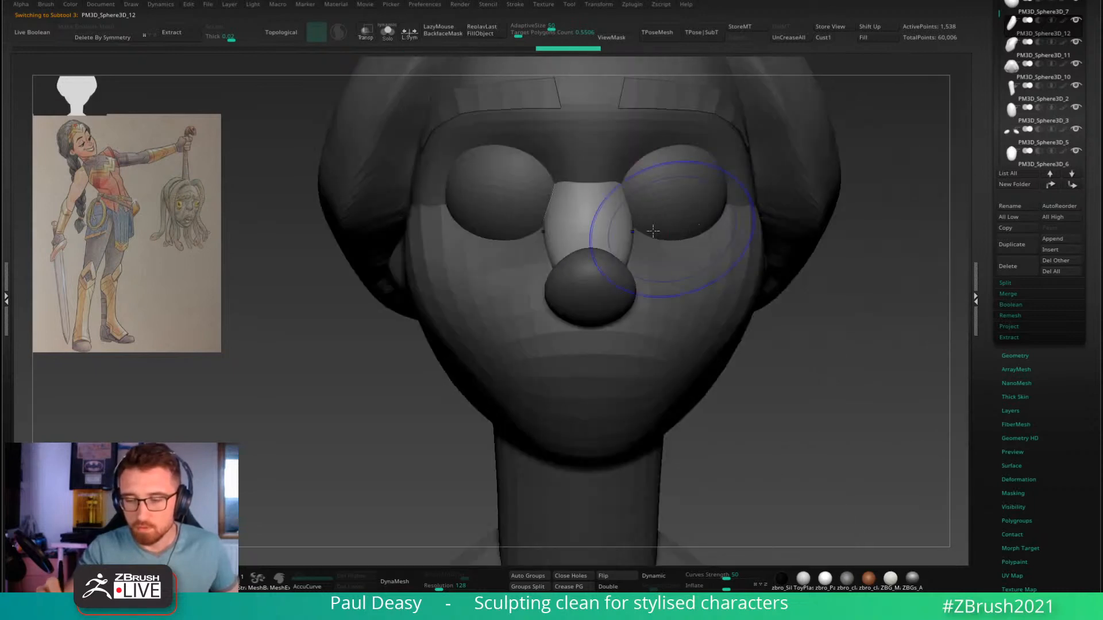
drag(622, 220, 589, 209)
drag(627, 261, 626, 260)
right_drag(660, 259, 622, 239)
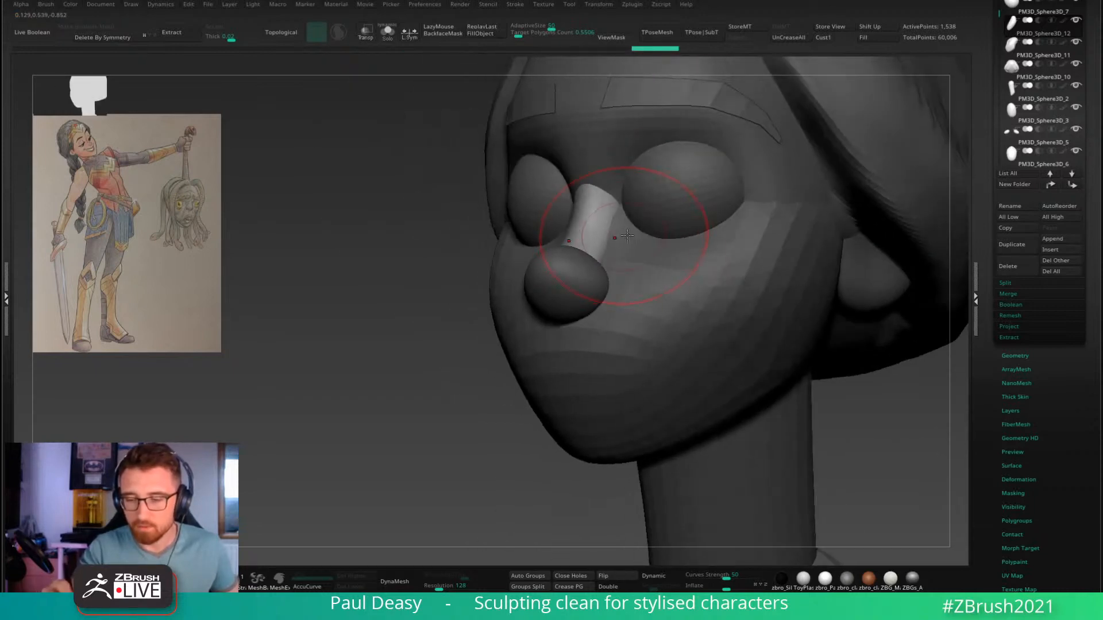
drag(622, 237, 611, 227)
right_drag(594, 187, 620, 173)
drag(611, 198, 606, 184)
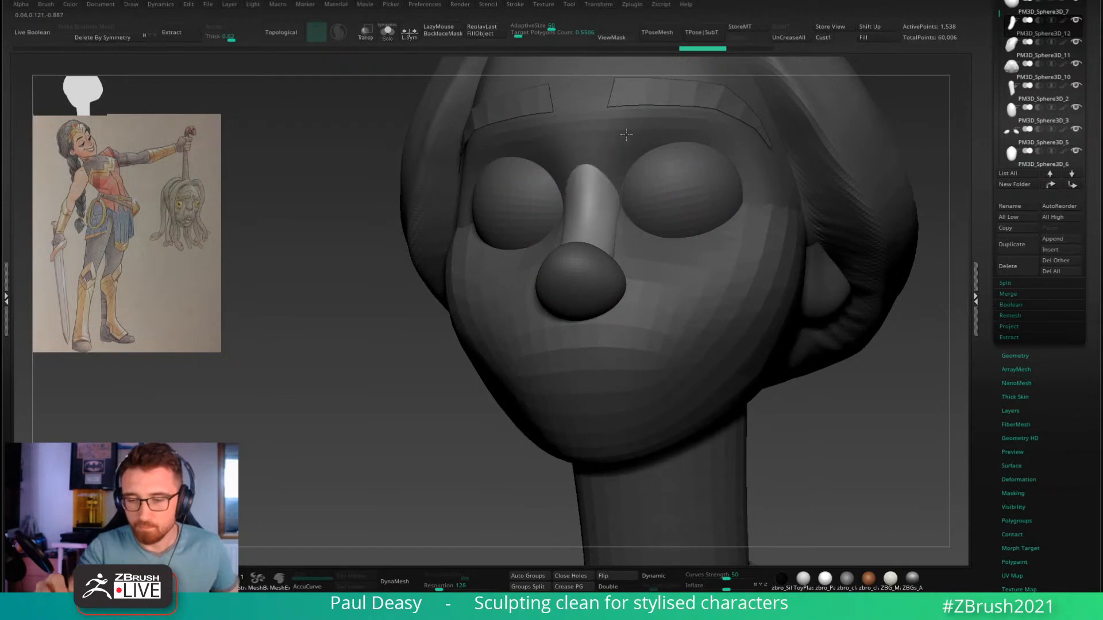
Step: Refine the profile and upper end of the nose bridge so it flows from the brow into the nose tip
right_drag(605, 190, 683, 230)
key(space)
key(space)
drag(634, 203, 630, 195)
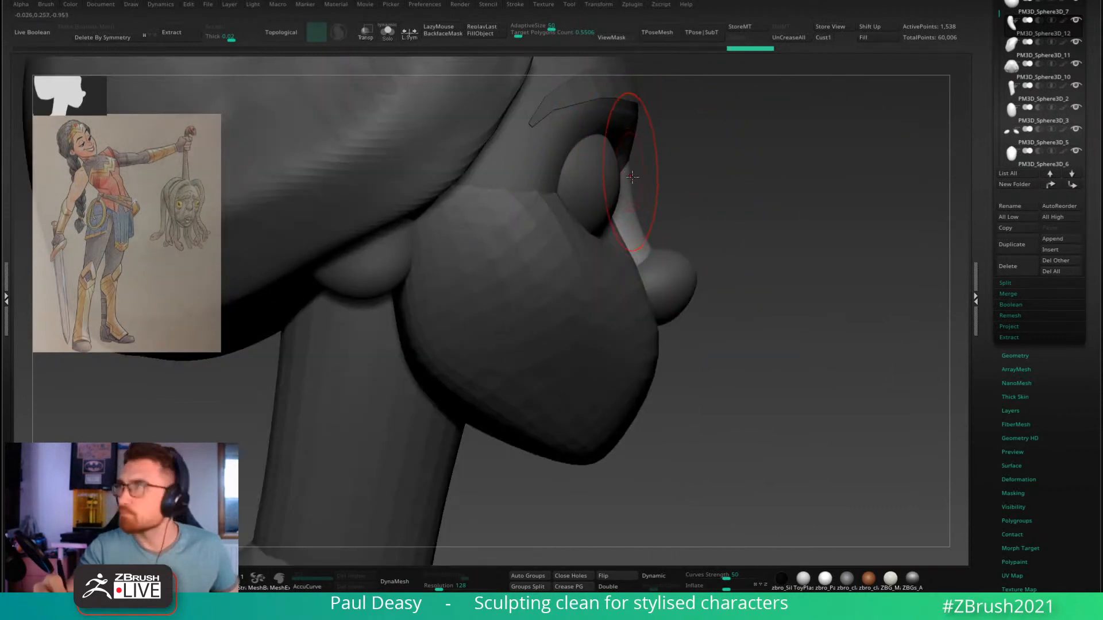
alt+right_drag(672, 196, 659, 209)
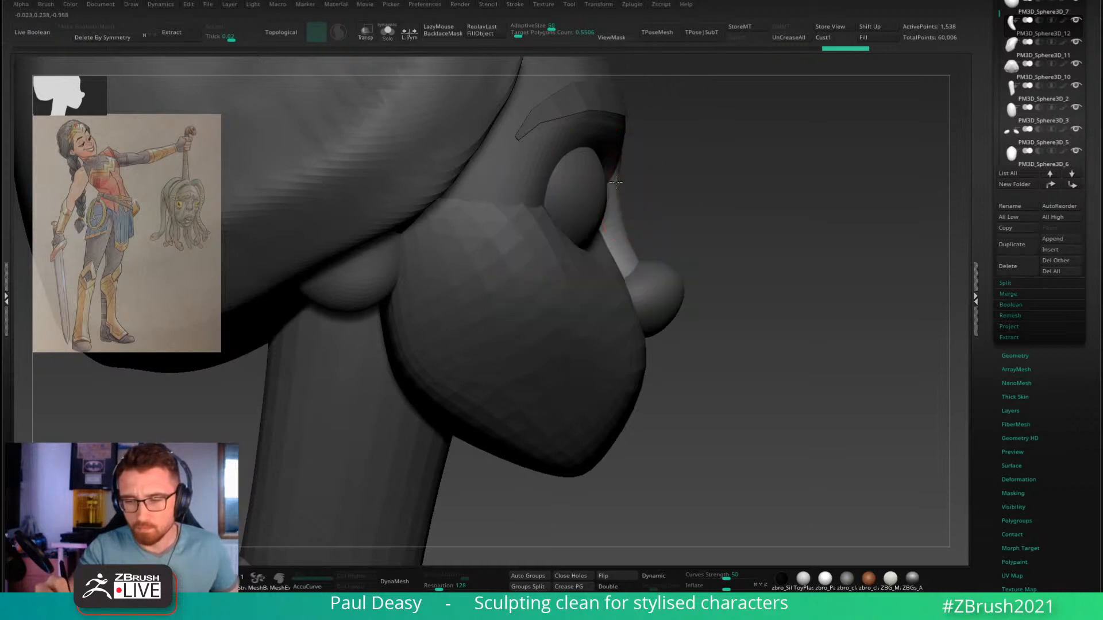
drag(615, 182, 622, 194)
right_drag(709, 214, 583, 213)
mouse_move(649, 202)
mouse_down()
mouse_move(660, 228)
mouse_move(660, 218)
mouse_up()
Step: Select the eye spheres, reset the gizmo and move both eyes slightly outward and down
mouse_move(683, 222)
alt+right_down()
mouse_move(656, 230)
mouse_move(674, 218)
alt+right_up()
alt+click(688, 216)
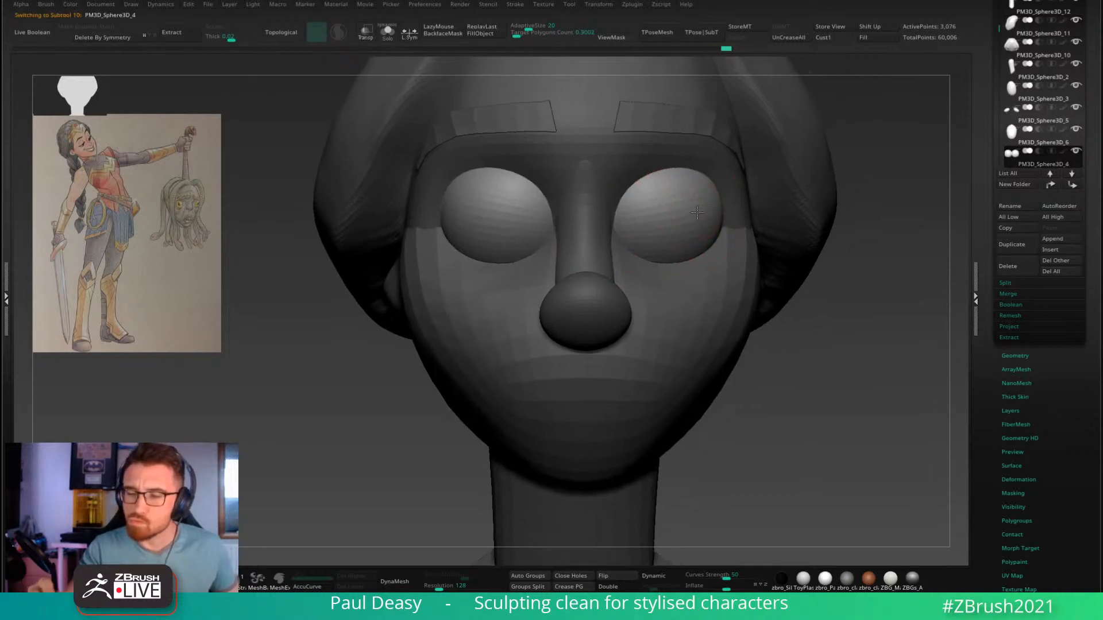
key(w)
click(643, 119)
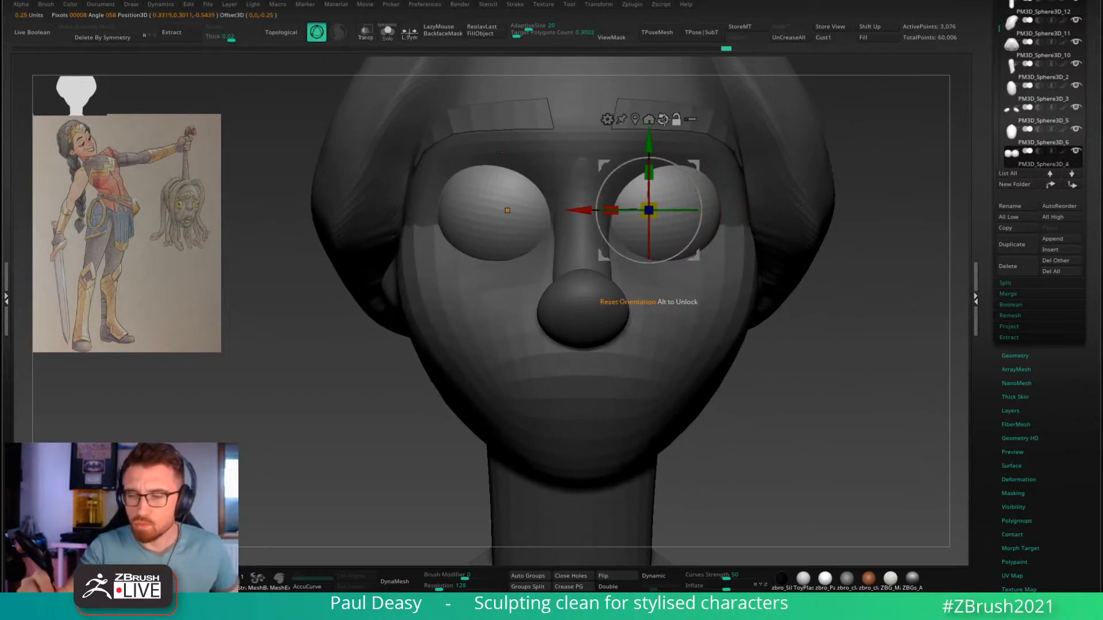
drag(653, 208, 669, 218)
right_drag(879, 321, 792, 332)
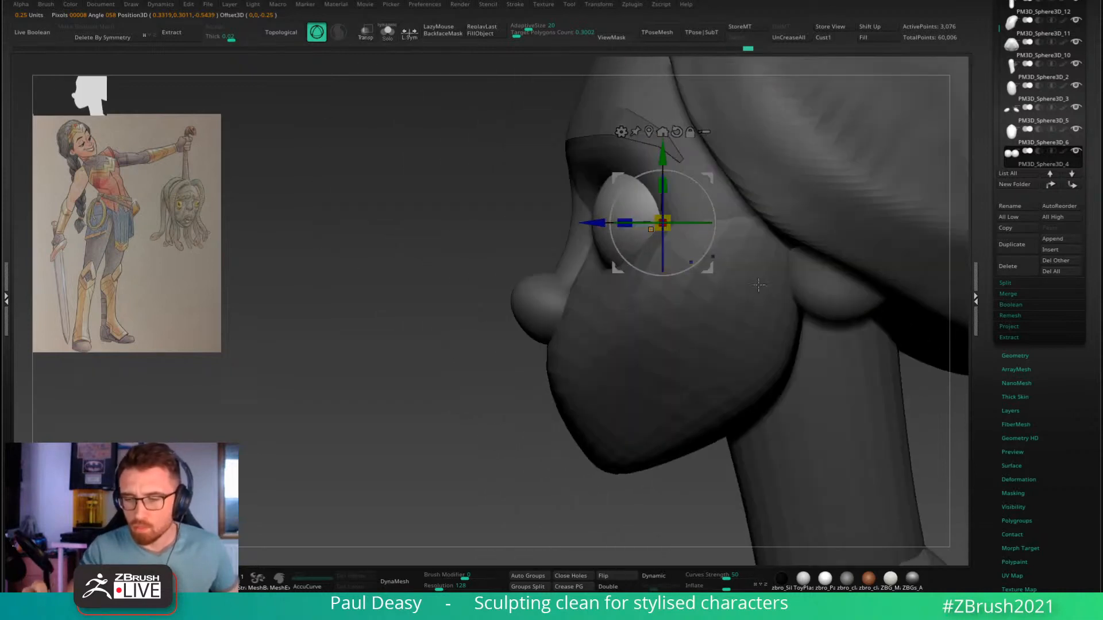
Step: Select the eyebrows subtool and combine the character's subtools into one temporary posing mesh with TPoseMesh
key(q)
mouse_move(696, 240)
ctrl+right_down()
mouse_move(646, 225)
mouse_move(670, 239)
mouse_move(652, 251)
ctrl+right_up()
alt+click(691, 224)
click(656, 34)
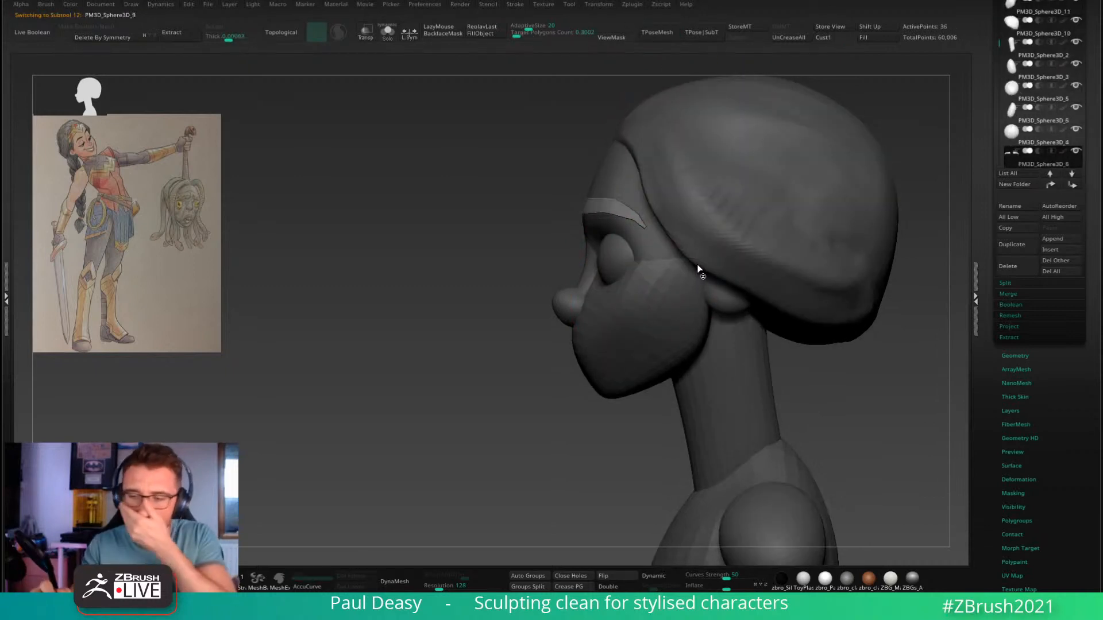
mouse_move(754, 255)
right_down()
mouse_move(787, 374)
mouse_move(831, 325)
right_up()
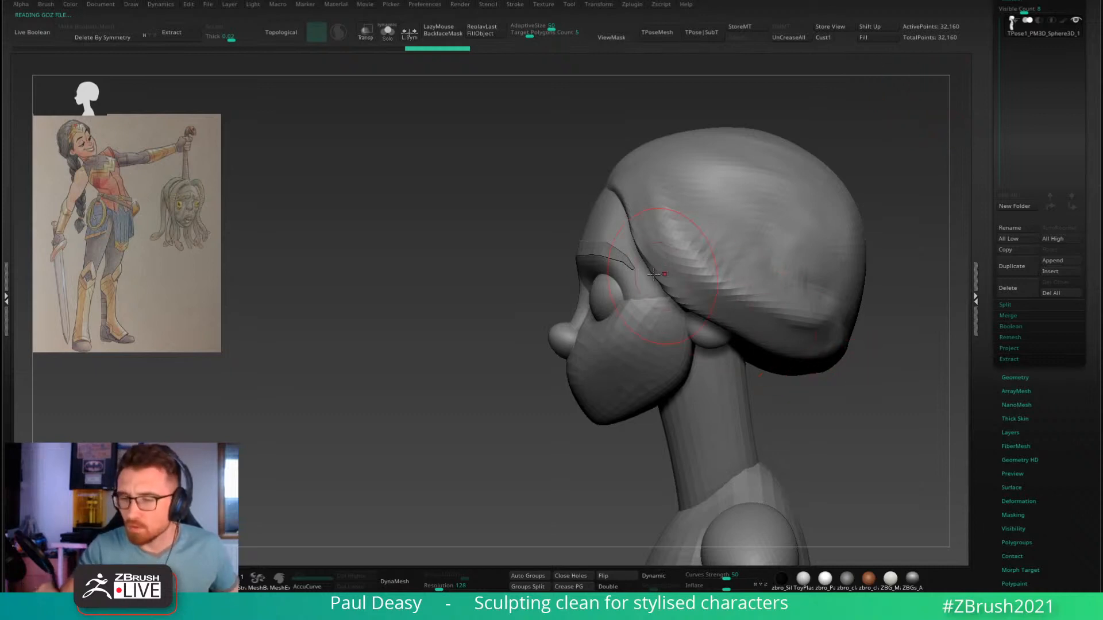
Step: Isolate the eyes on the combined mesh, mask them and show the whole character again
right_drag(580, 239, 609, 233)
key(space)
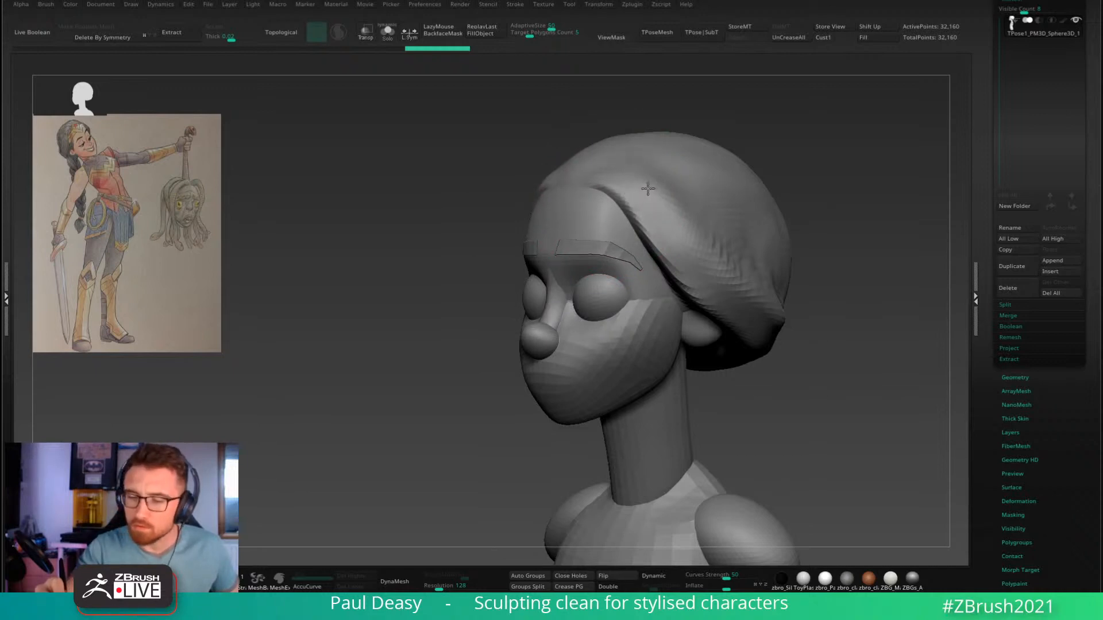
right_drag(608, 186, 600, 241)
ctrl+shift+click(603, 273)
ctrl+click(769, 376)
ctrl+shift+click(773, 376)
Step: Adjust the hairline above the brow and pull in the side of the face beside the masked eye
drag(625, 181, 619, 184)
key(space)
drag(639, 258, 634, 272)
key(space)
key(space)
right_drag(634, 272, 698, 275)
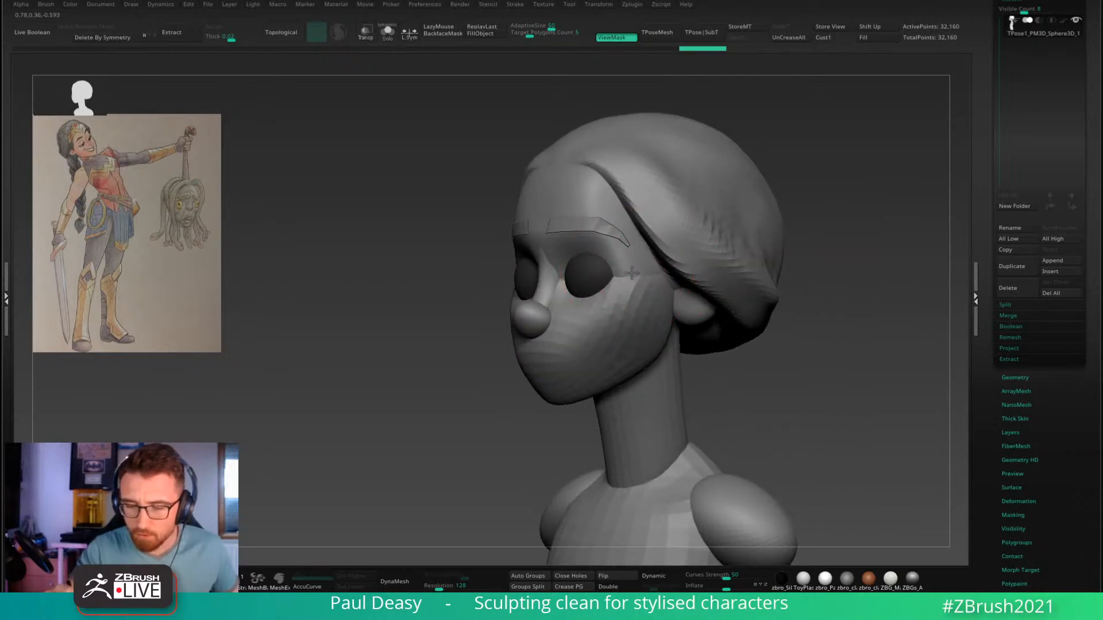
drag(634, 273, 626, 275)
alt+right_drag(627, 275, 635, 246)
Step: Reshape the arch and outer end of the eyebrows with a smaller Move brush
key(space)
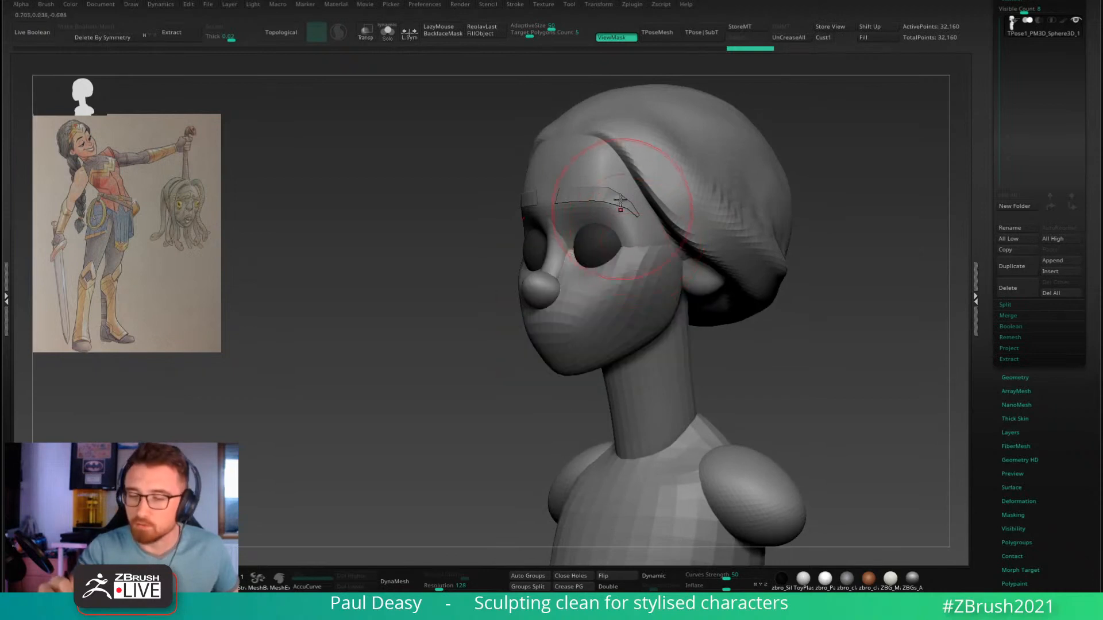
key(space)
drag(621, 202, 603, 198)
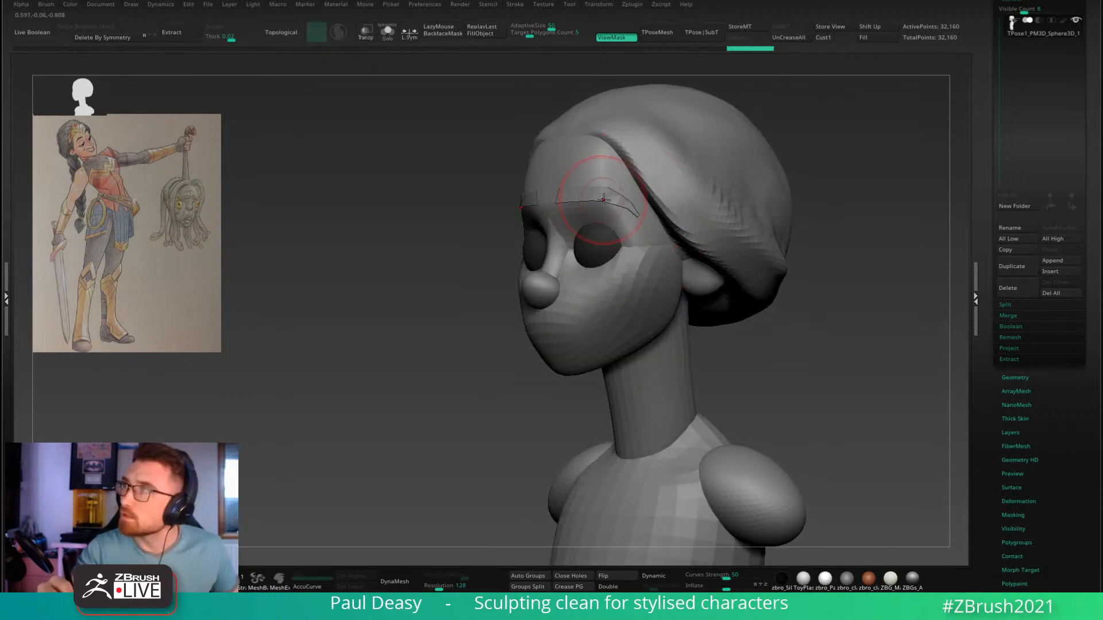
drag(600, 200, 633, 217)
Step: Slim the temples and cheeks symmetrically beside the eyes with the Move brush in the front view
key(space)
right_drag(633, 217, 689, 223)
key(space)
drag(640, 248, 636, 245)
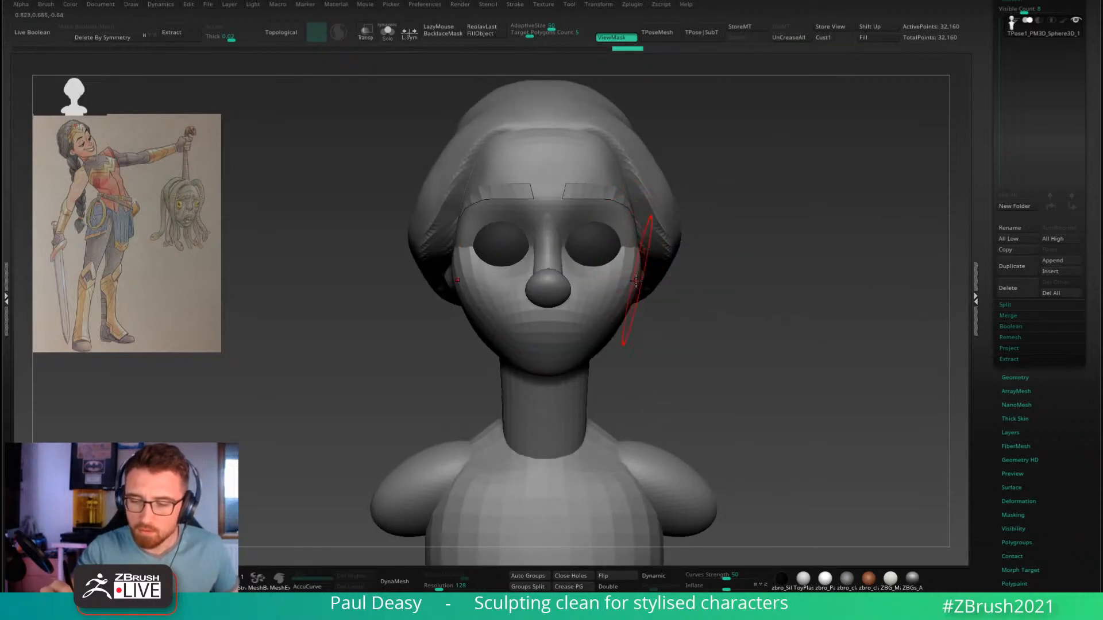
key(space)
drag(640, 287, 638, 286)
mouse_move(679, 305)
right_down()
mouse_move(665, 308)
mouse_move(698, 247)
right_up()
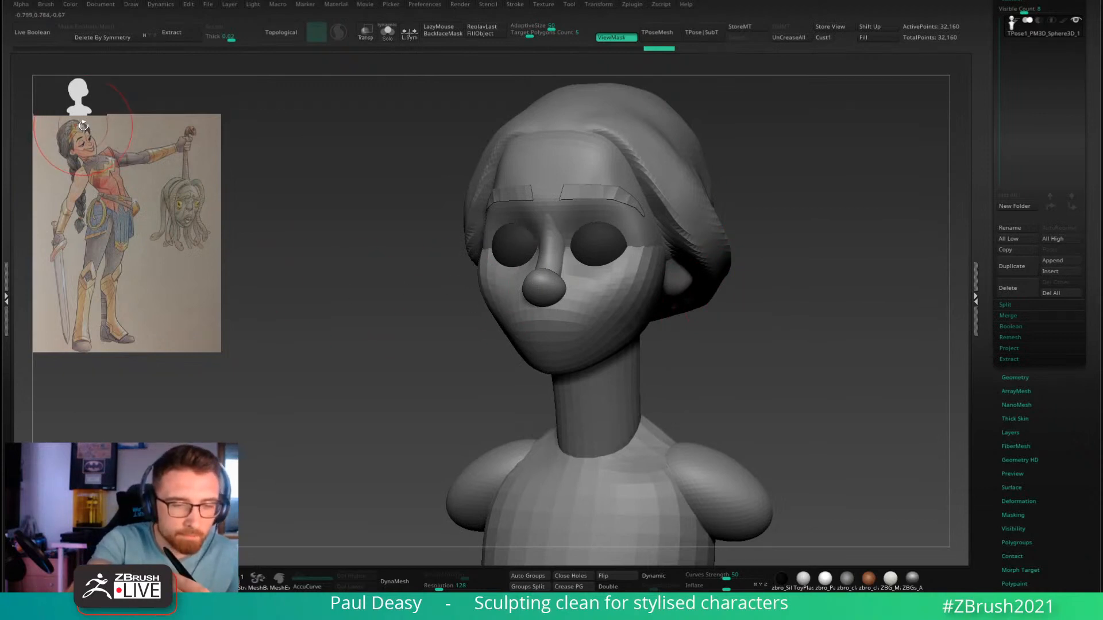
Step: Examine the facial features in an enlarged view of the character reference drawing
key(space)
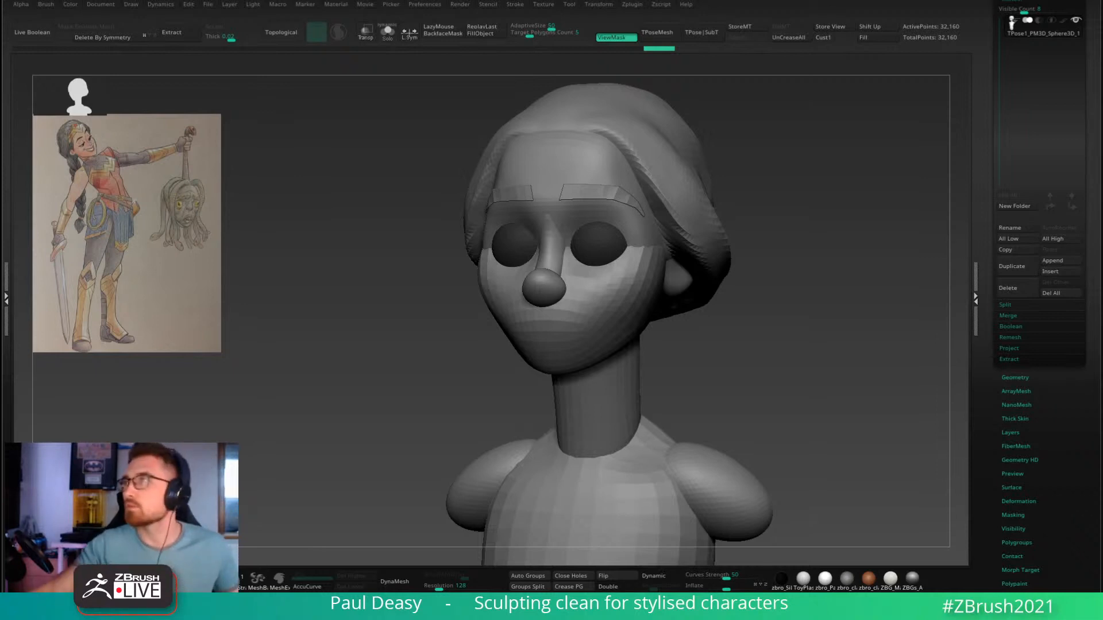
right_drag(760, 619, 567, 316)
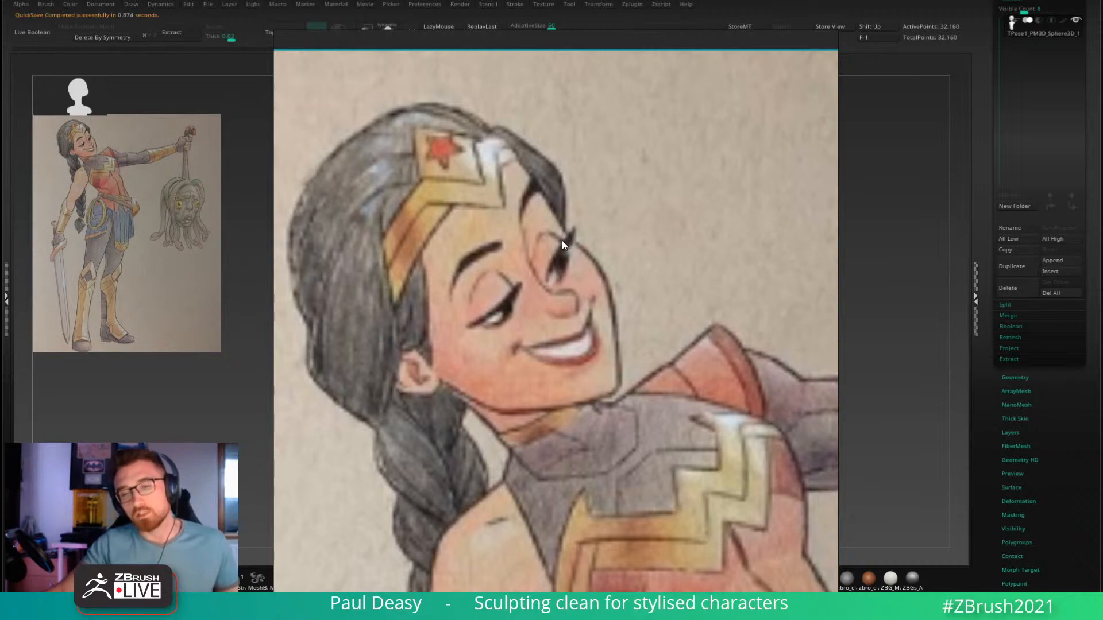
mouse_move(512, 315)
right_down()
mouse_move(501, 288)
mouse_move(1, 287)
right_up()
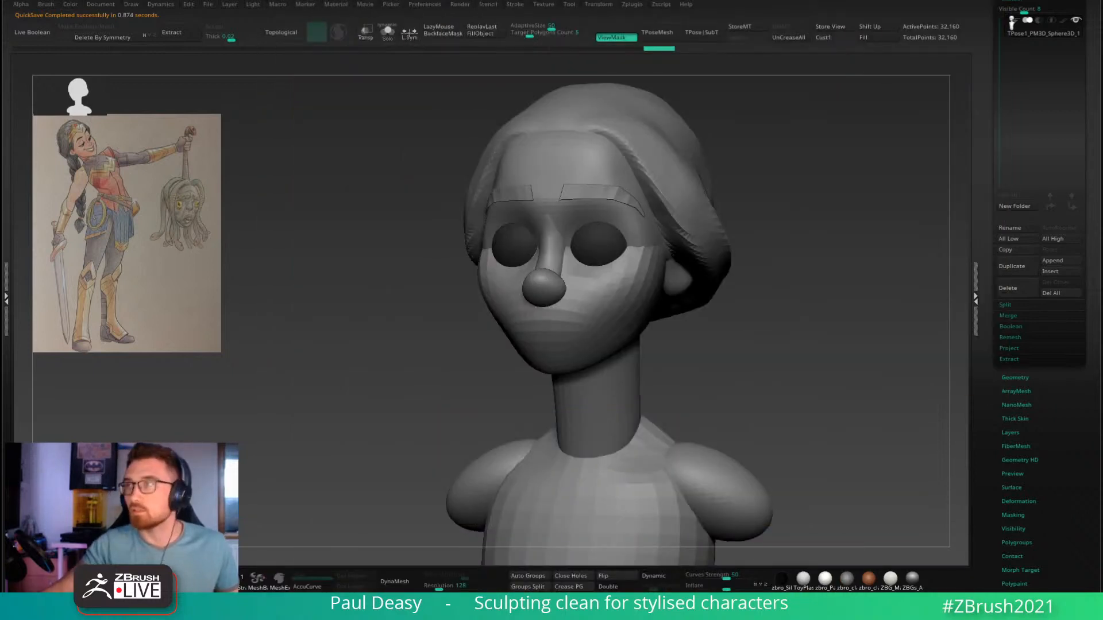
Step: Reshape the side of the face beside the far eye with the Move brush in a close three-quarter view
mouse_move(753, 303)
mouse_down()
mouse_move(513, 251)
mouse_move(711, 292)
mouse_move(719, 322)
mouse_up()
ctrl+right_drag(719, 323, 677, 314)
right_click(678, 314)
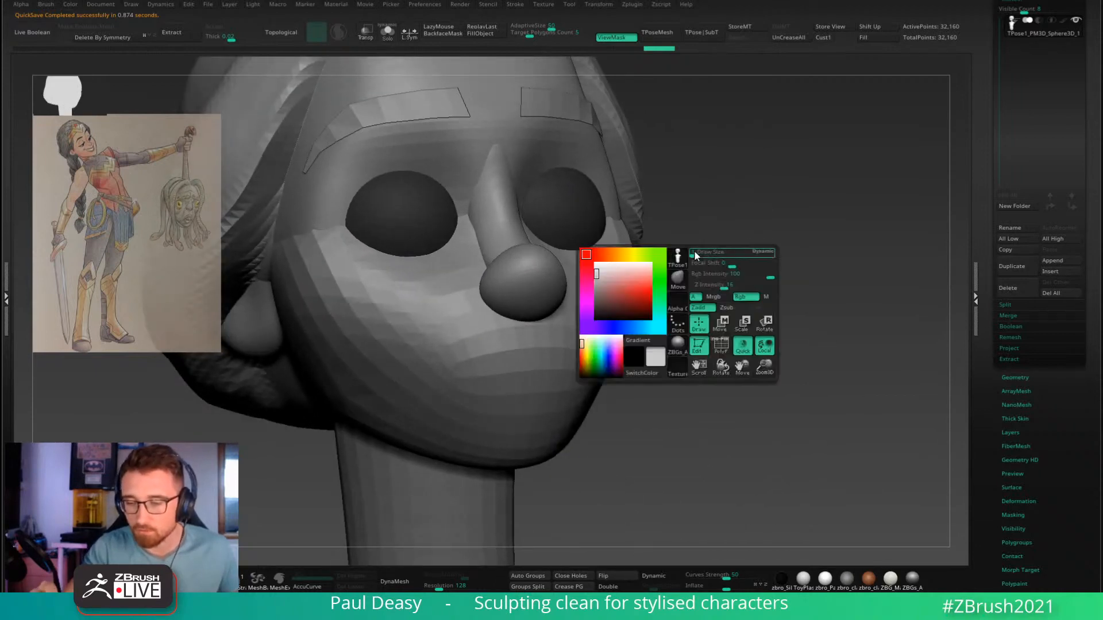
mouse_move(619, 195)
right_down()
mouse_move(625, 221)
mouse_move(616, 205)
right_up()
right_click(618, 206)
right_click(614, 210)
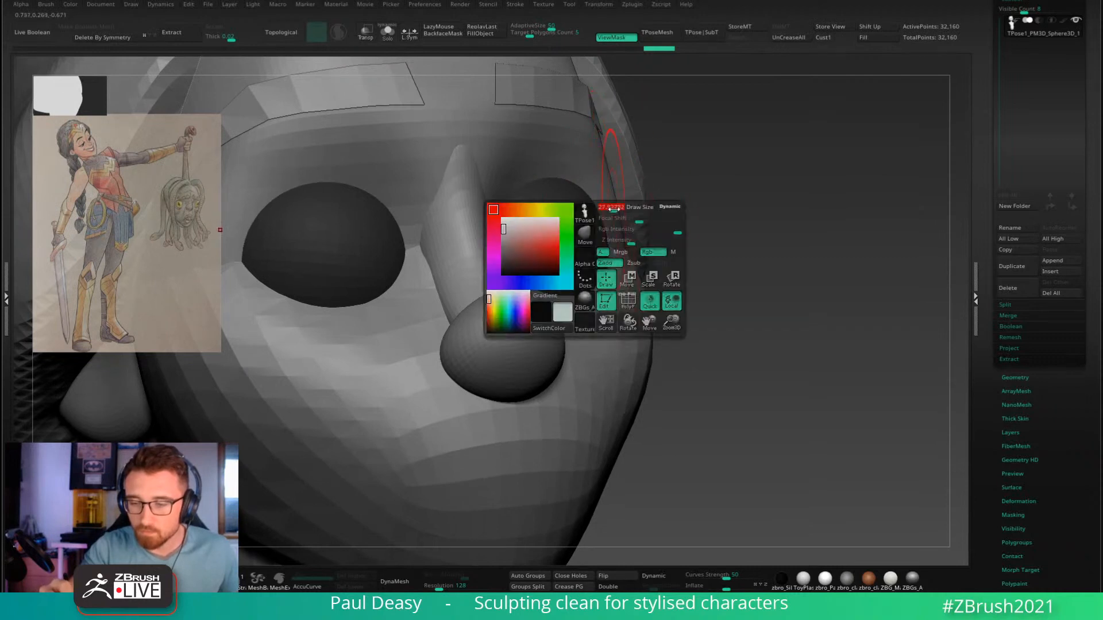
drag(613, 210, 607, 216)
mouse_move(703, 283)
alt+right_down()
mouse_move(700, 271)
mouse_move(713, 275)
alt+right_up()
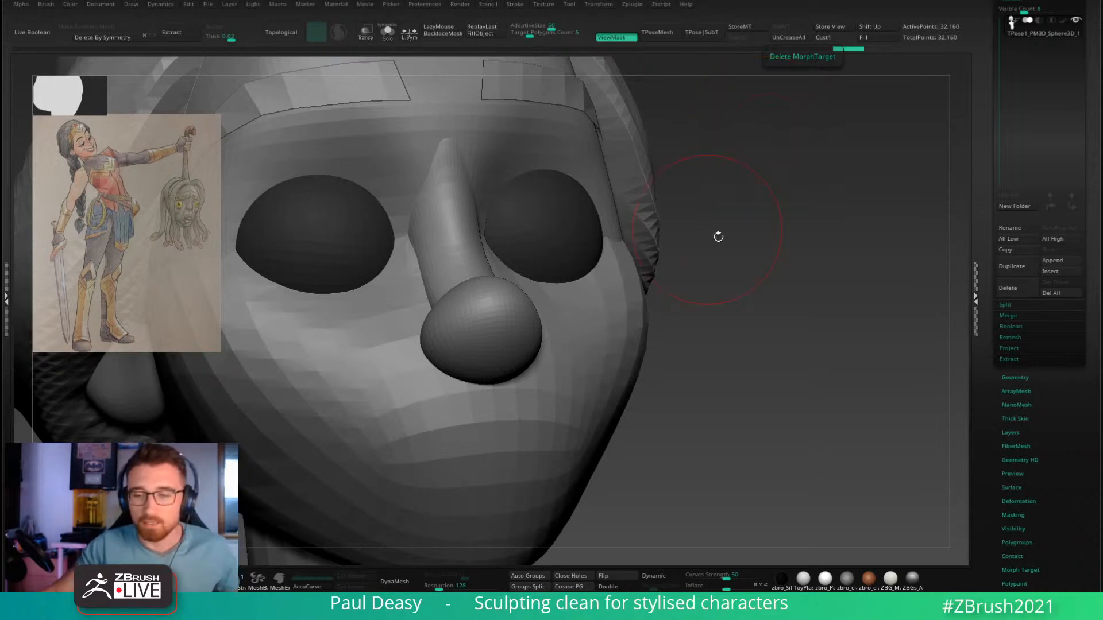
Step: Examine the head's proportions, hair and facial contours from both three-quarter sides and near the front
key(f)
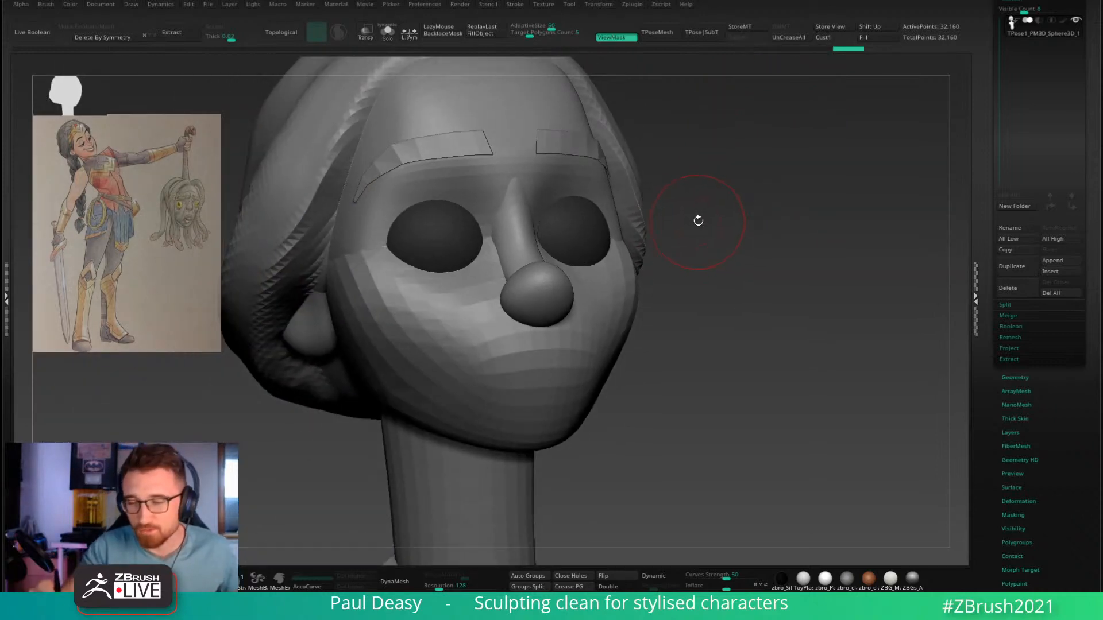
drag(697, 221, 713, 247)
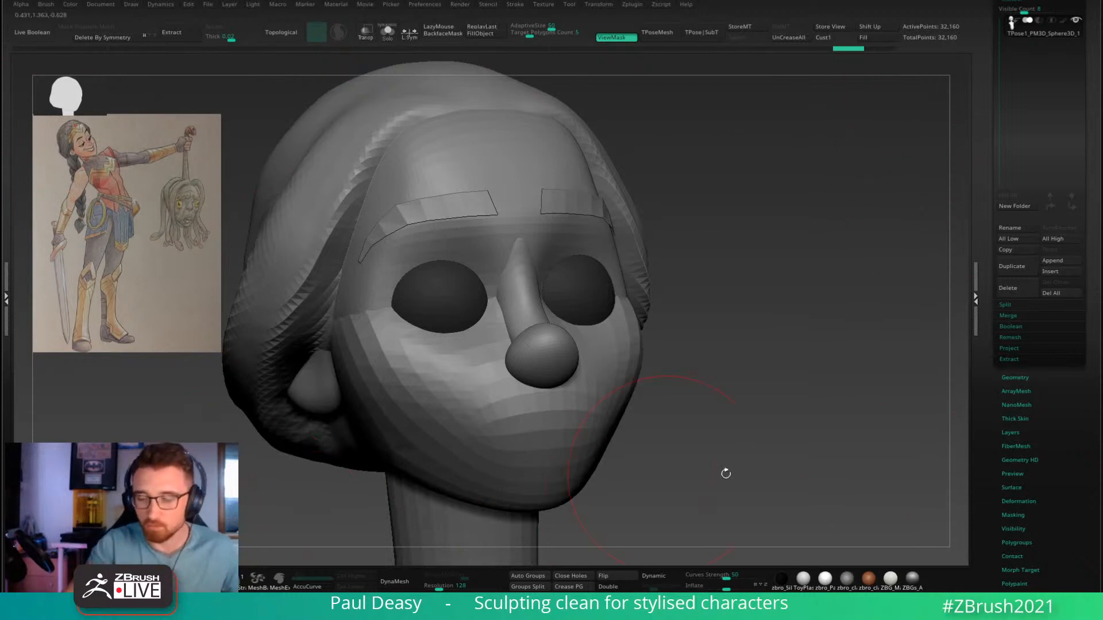
drag(894, 369, 857, 311)
drag(841, 284, 645, 224)
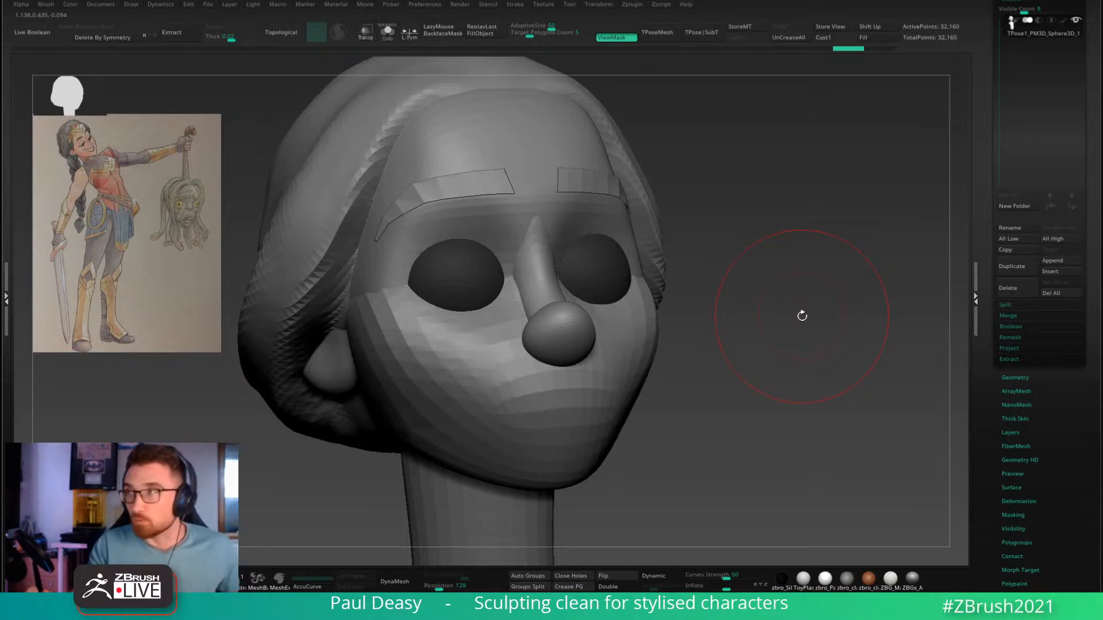
drag(812, 299, 621, 178)
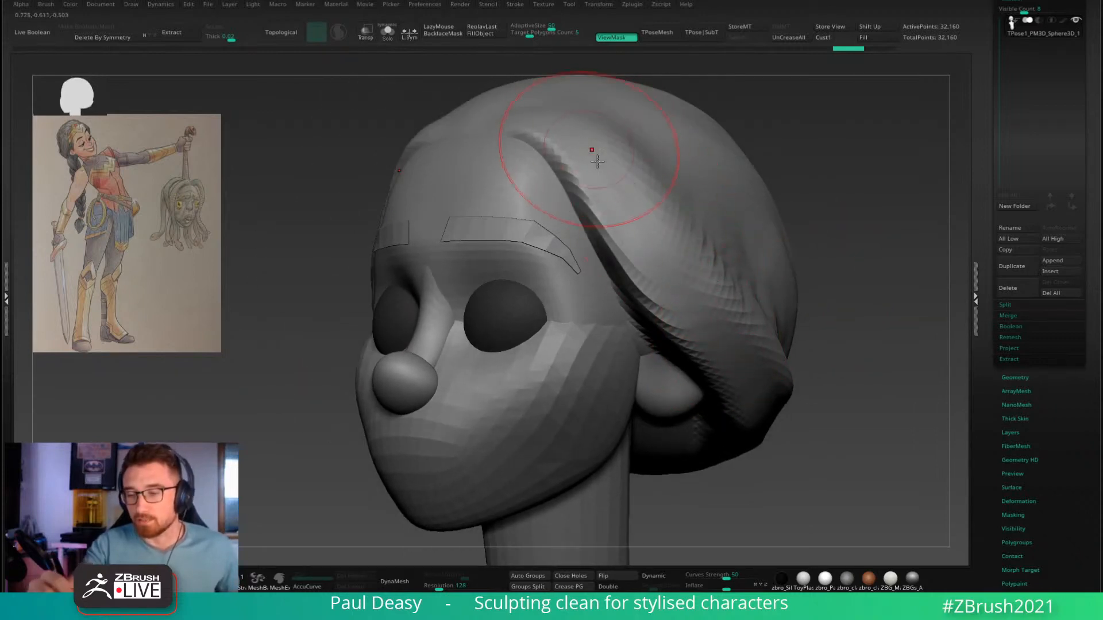
shift+drag(791, 425, 787, 335)
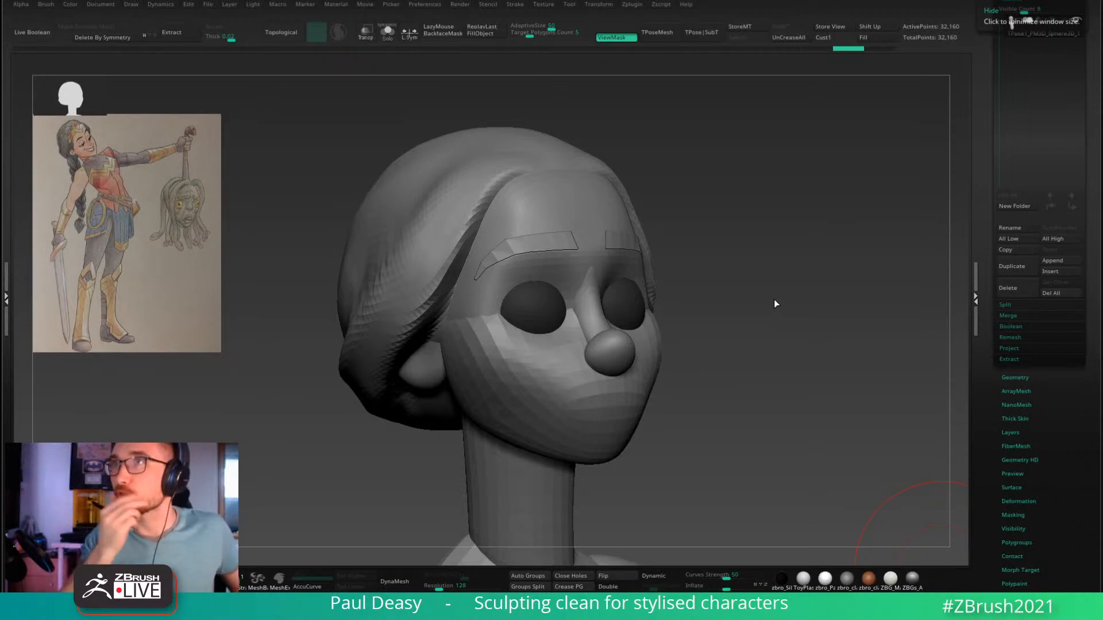
mouse_move(773, 299)
mouse_down()
mouse_move(709, 253)
mouse_move(701, 273)
mouse_move(682, 273)
mouse_move(698, 254)
mouse_up()
key(space)
click(702, 249)
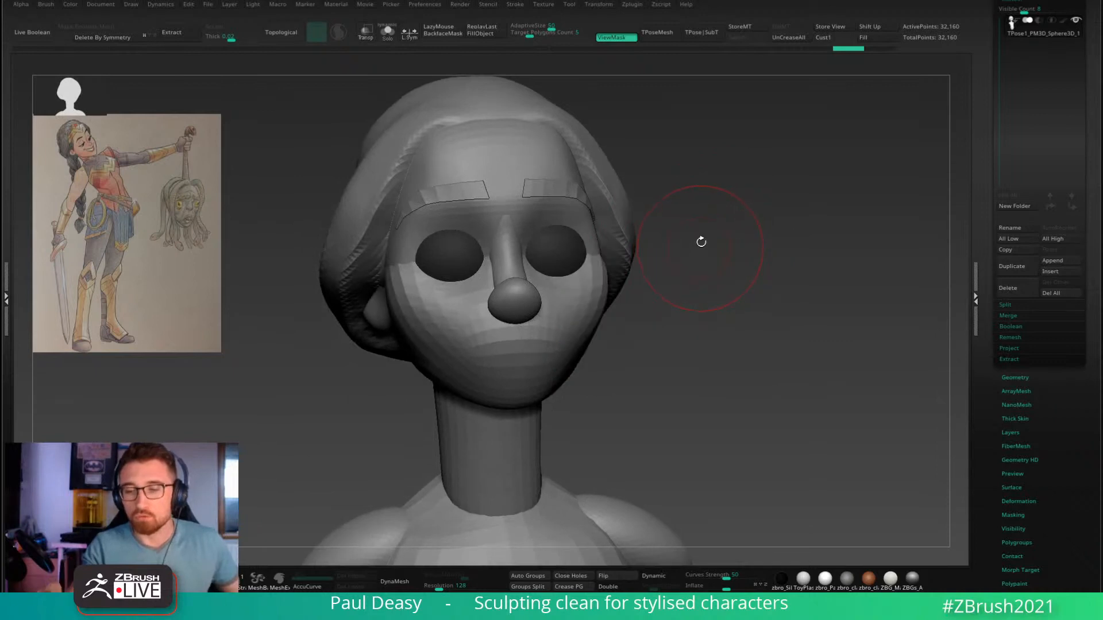
Step: Adjust the outer contour of the cheekbones and temples symmetrically with the Move brush in the front view
shift+right_drag(596, 278, 645, 300)
key(space)
click(597, 272)
key(space)
click(614, 270)
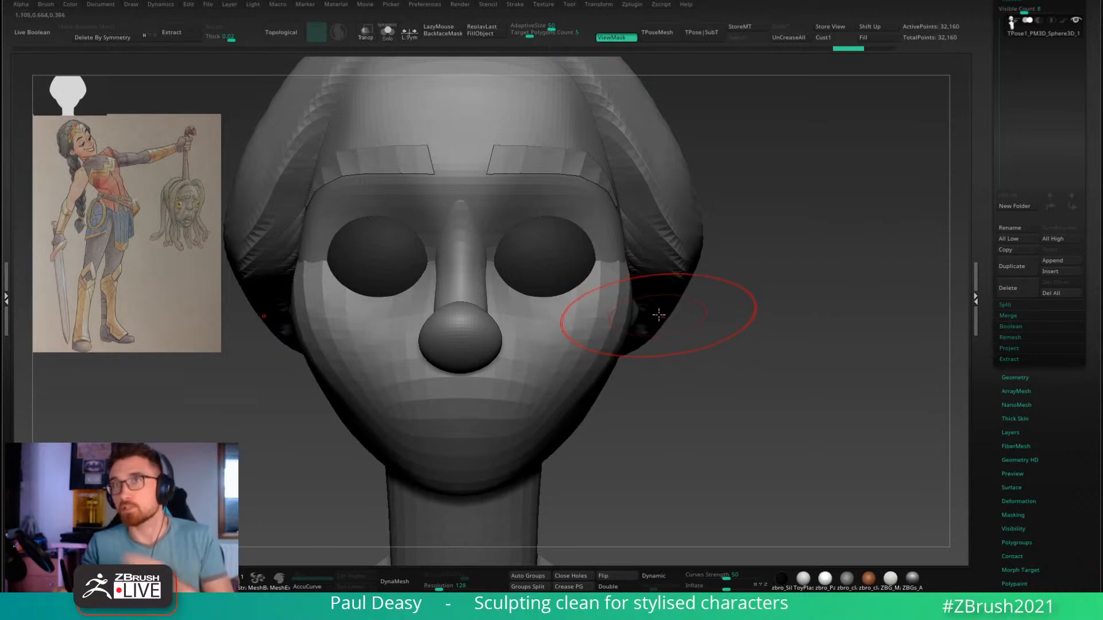
right_click(615, 283)
alt+right_drag(606, 286, 638, 282)
right_click(638, 282)
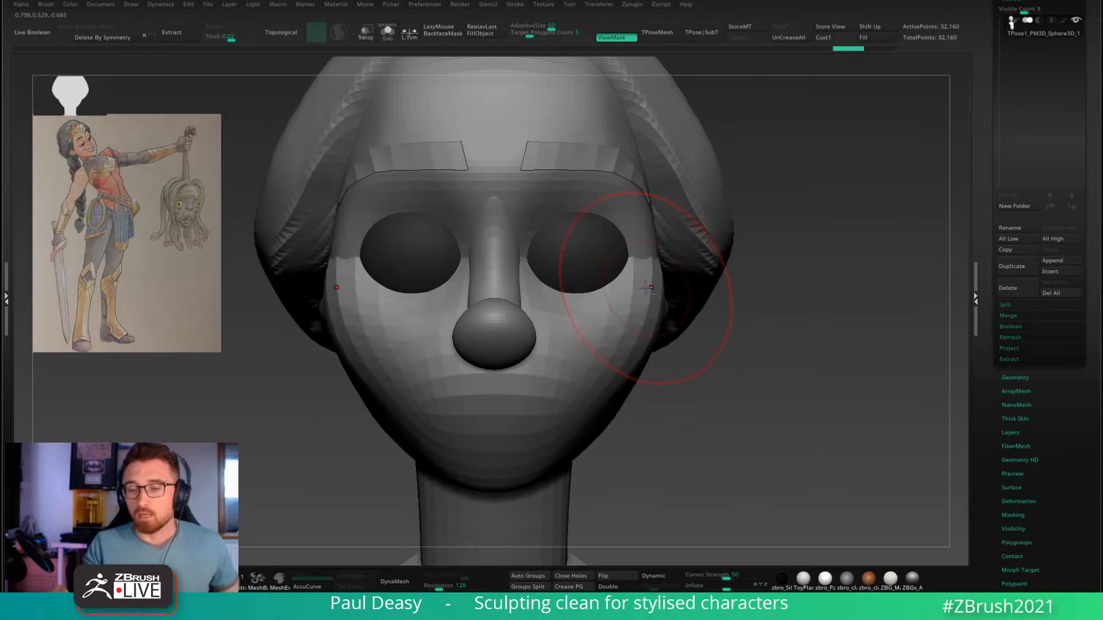
right_click(643, 281)
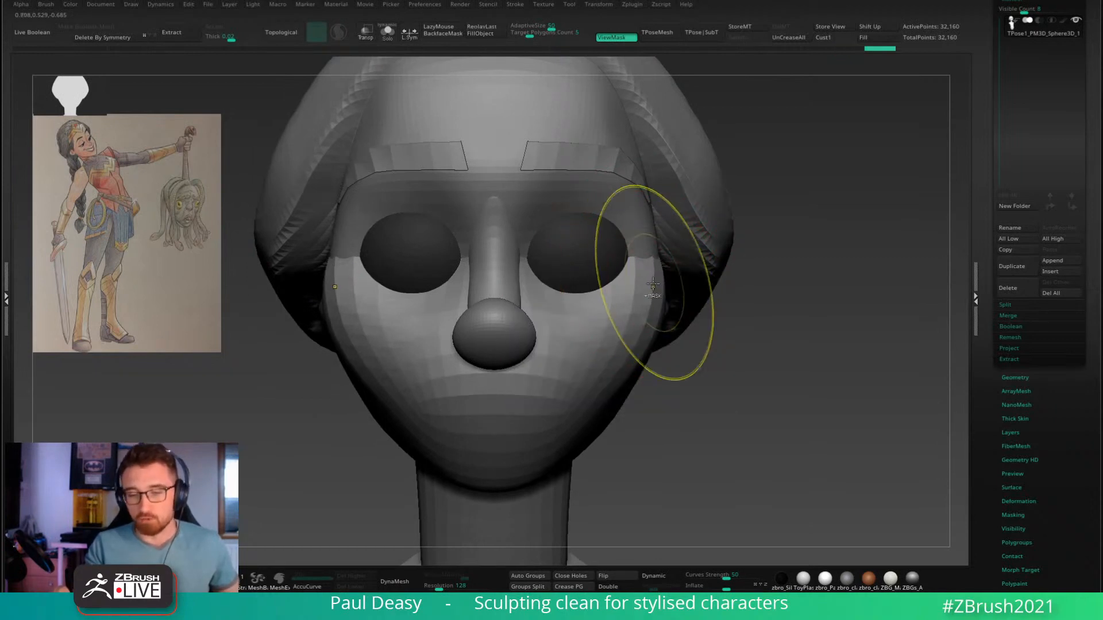
right_click(659, 278)
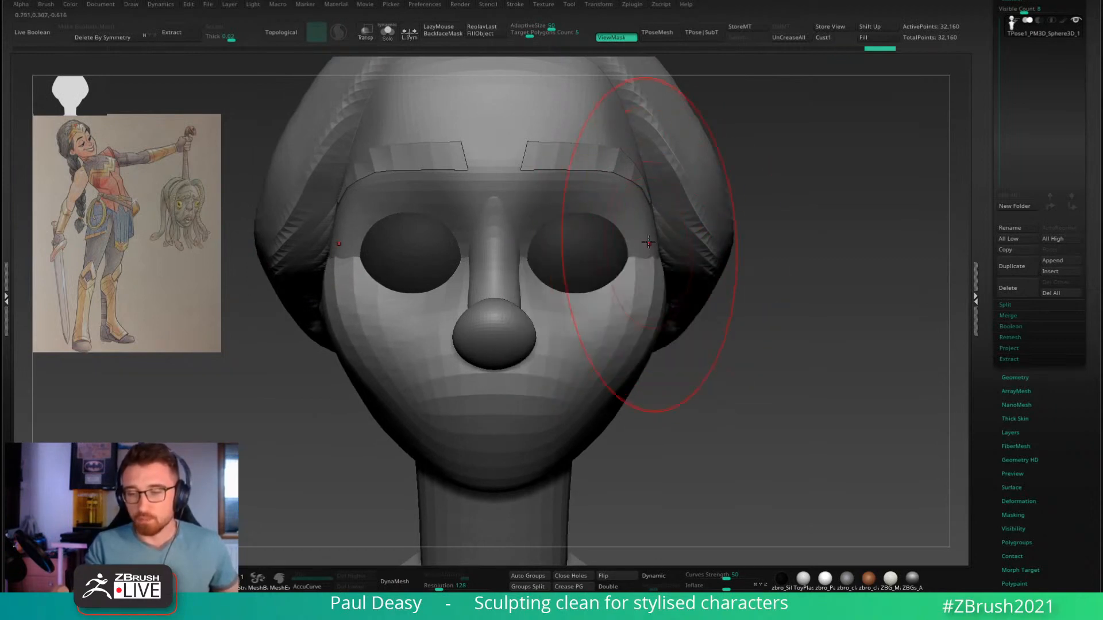
Step: Refine the sides of the hair and upper cheeks symmetrically with a resized Move brush in the front view
ctrl+right_drag(691, 247, 755, 294)
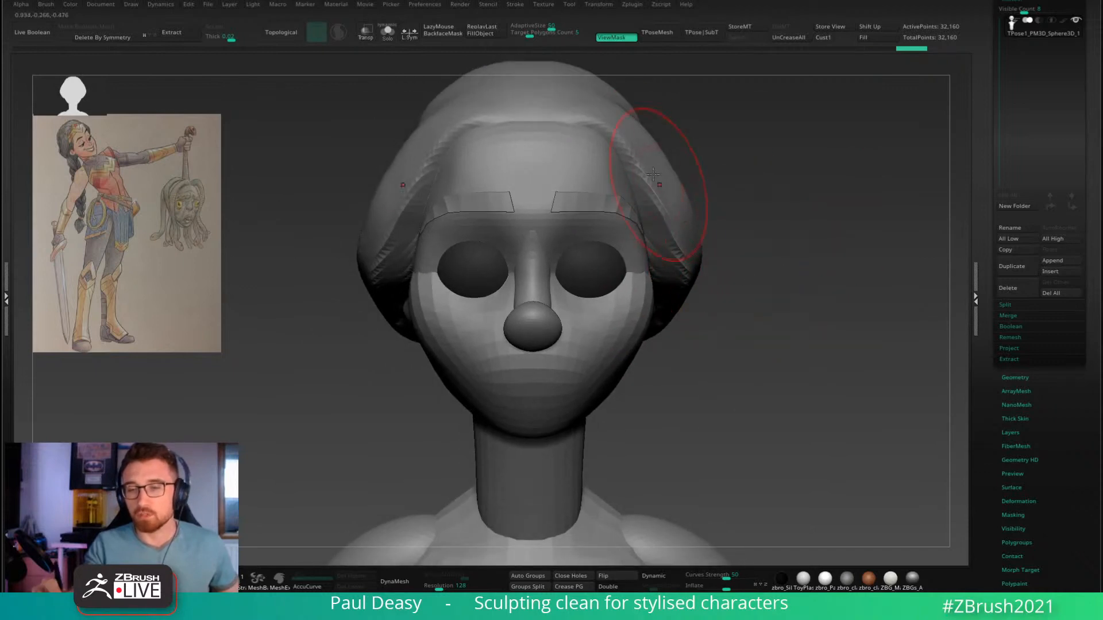
alt+right_drag(765, 201, 780, 247)
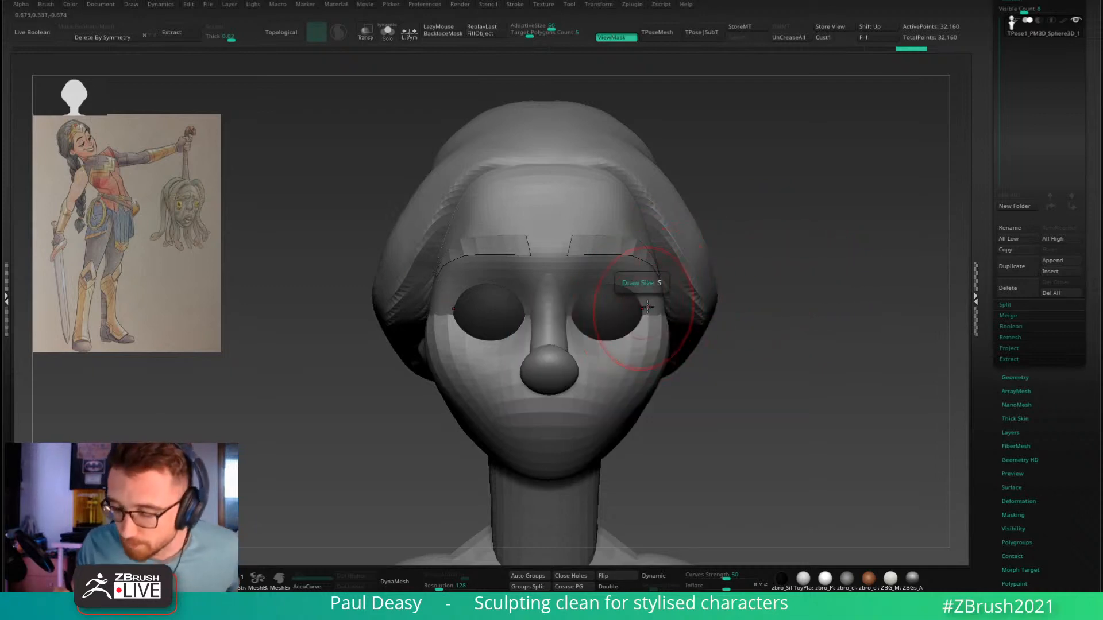
key(space)
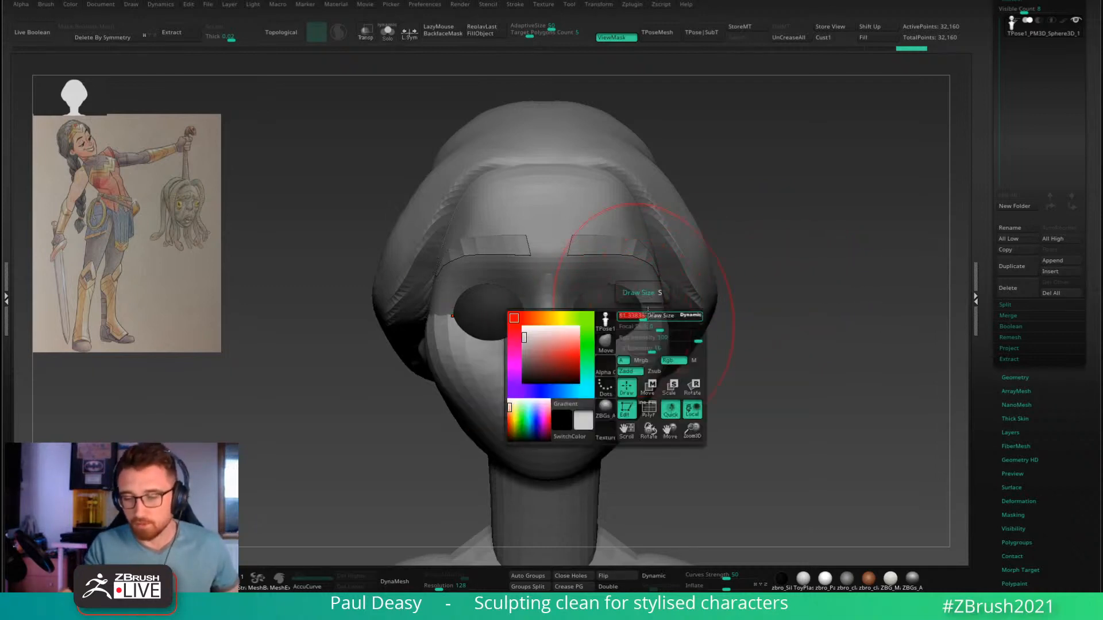
drag(661, 224, 658, 219)
mouse_move(661, 383)
alt+mouse_down()
mouse_move(663, 325)
mouse_move(636, 347)
mouse_move(646, 351)
alt+mouse_up()
key(space)
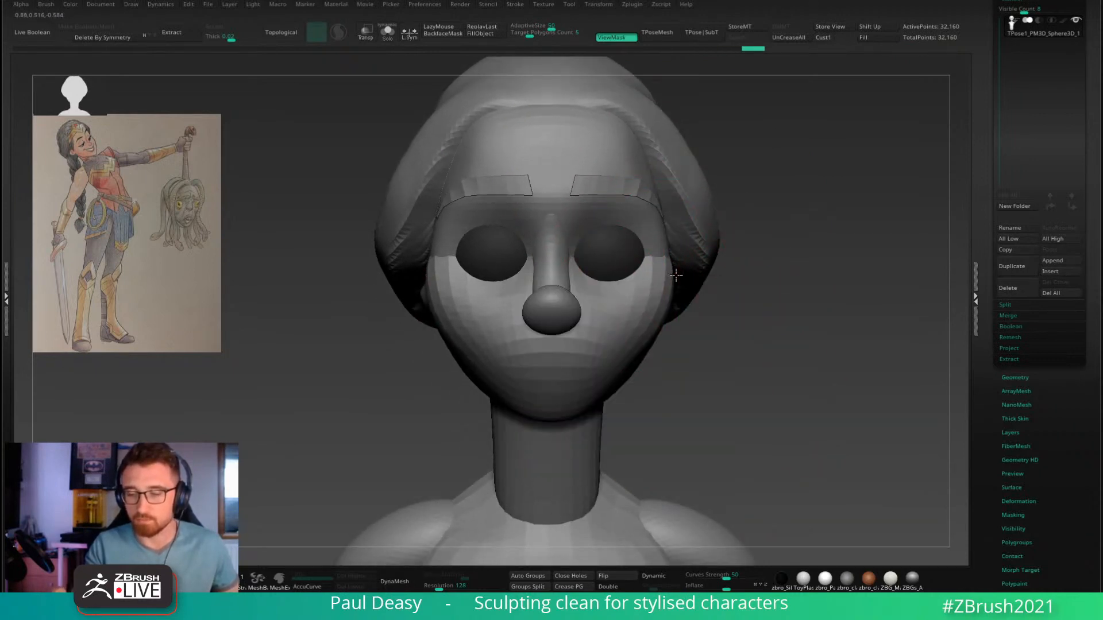
Step: Reshape the edge of the face and hair around the ear, working between three-quarter and front views
mouse_move(767, 291)
mouse_down()
mouse_move(714, 293)
mouse_move(722, 260)
mouse_up()
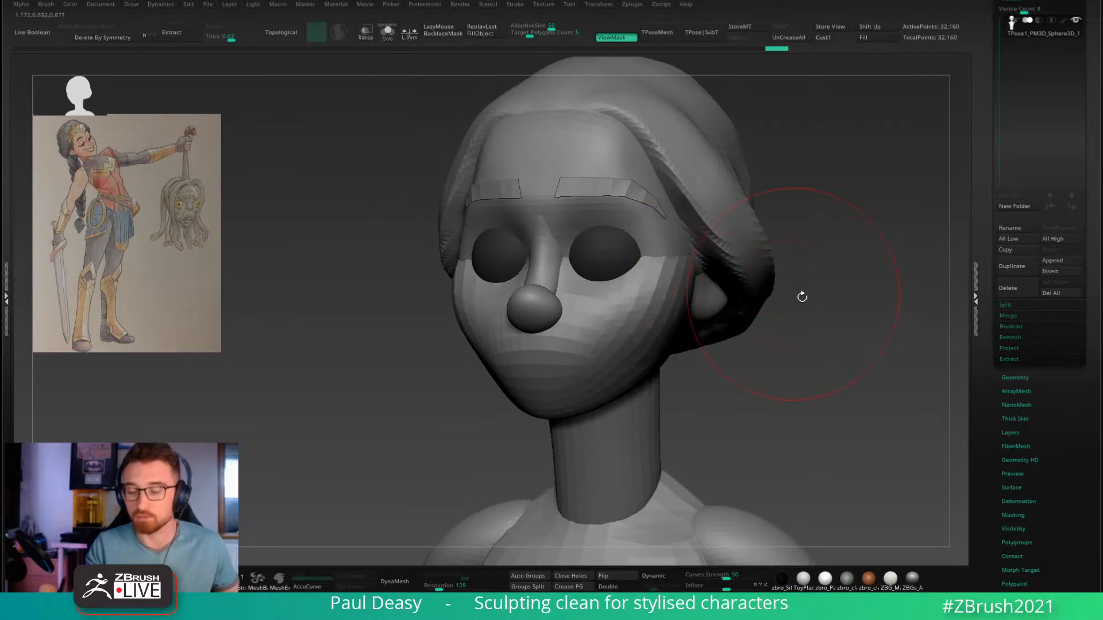
shift+drag(800, 296, 815, 295)
drag(719, 258, 729, 253)
mouse_move(777, 288)
mouse_down()
mouse_move(730, 282)
mouse_move(715, 256)
mouse_up()
key(space)
shift+drag(790, 290, 818, 290)
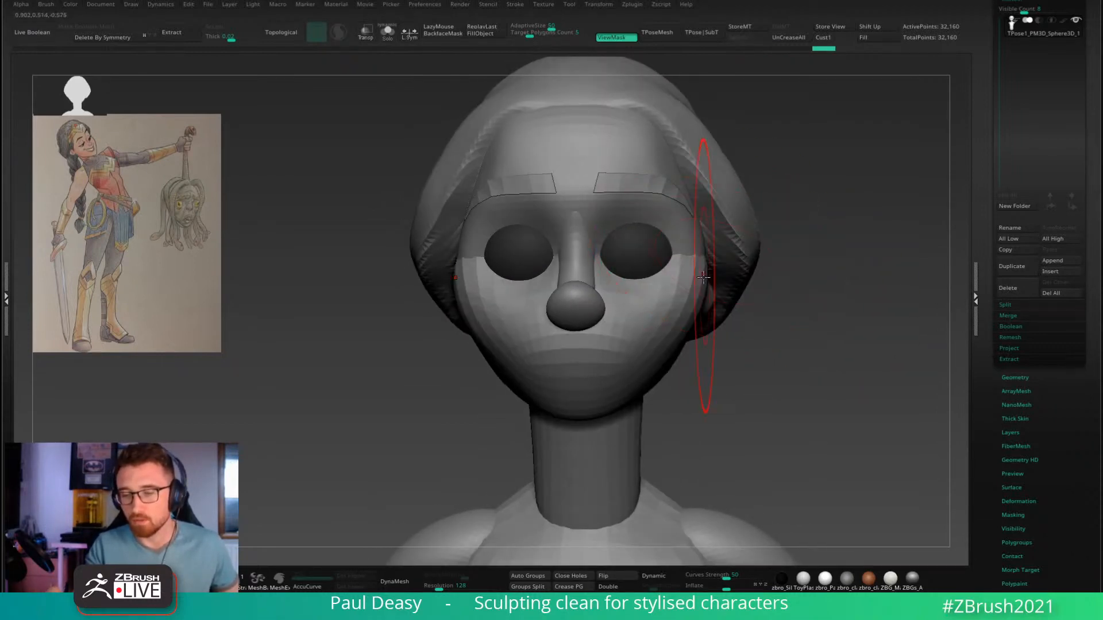
Step: Fine-tune the cheekbones and the hair beside the temples in the front view, varying the Move brush size
drag(704, 277, 696, 292)
key(space)
key(space)
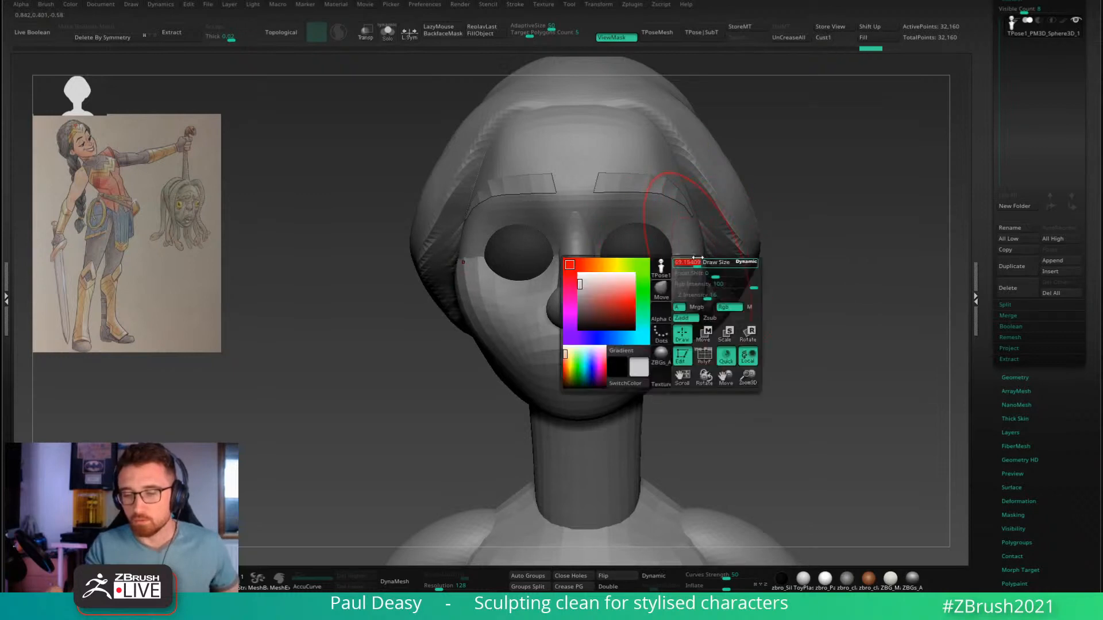
drag(702, 217, 707, 213)
shift+right_drag(709, 210, 712, 205)
key(space)
drag(691, 180, 698, 171)
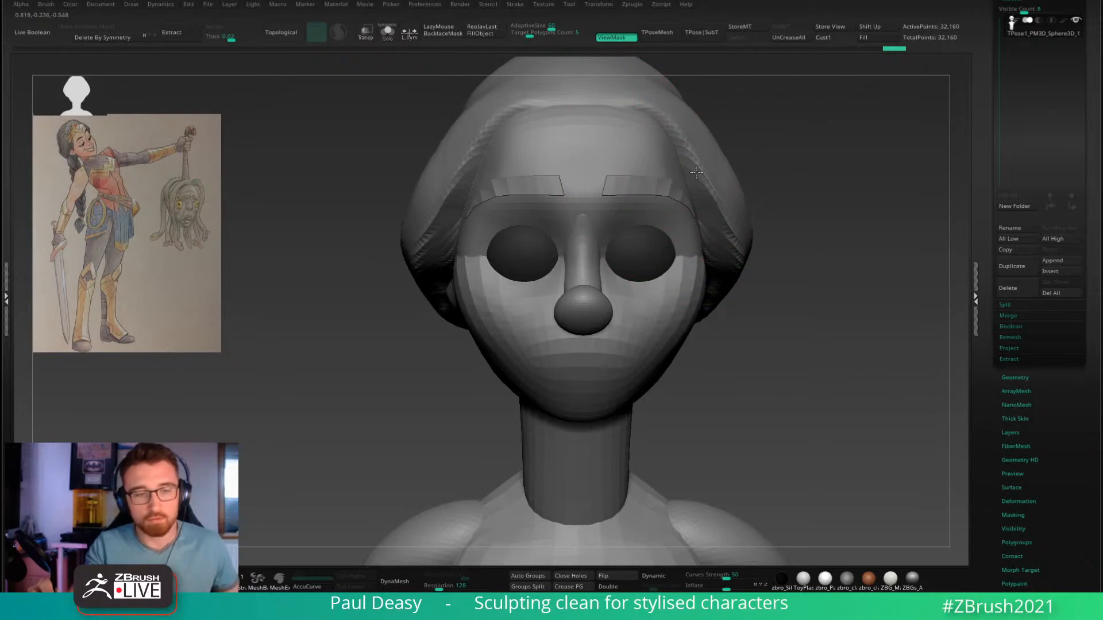
Step: Push the chin up slightly and reshape the lower jaw symmetrically with the Move brush in the front view
right_click(687, 317)
alt+right_drag(723, 365, 733, 280)
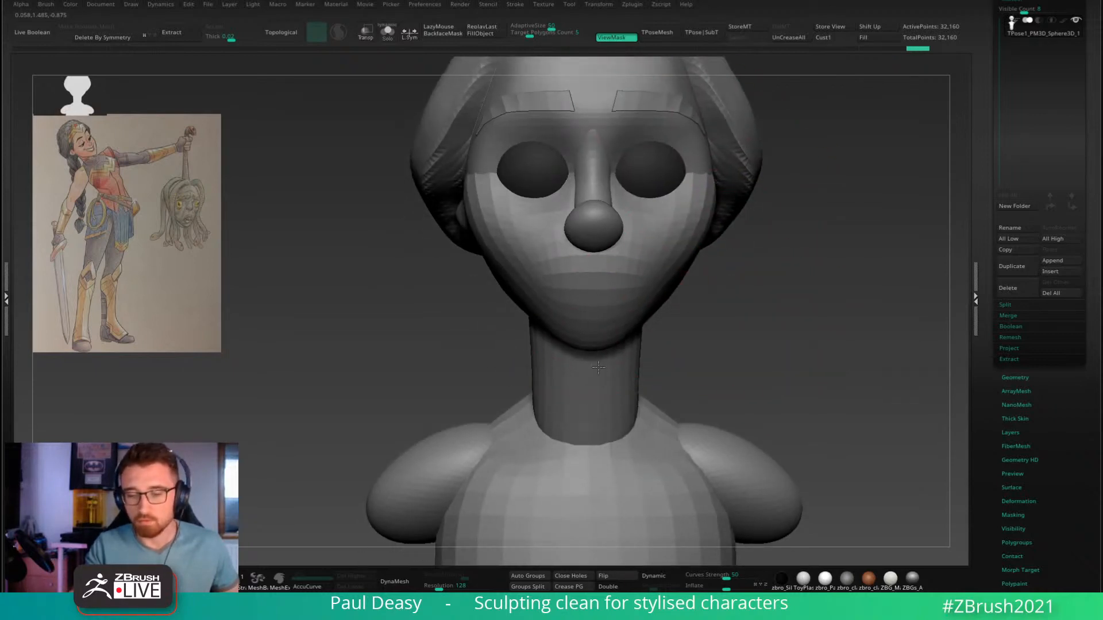
drag(599, 367, 631, 329)
key(space)
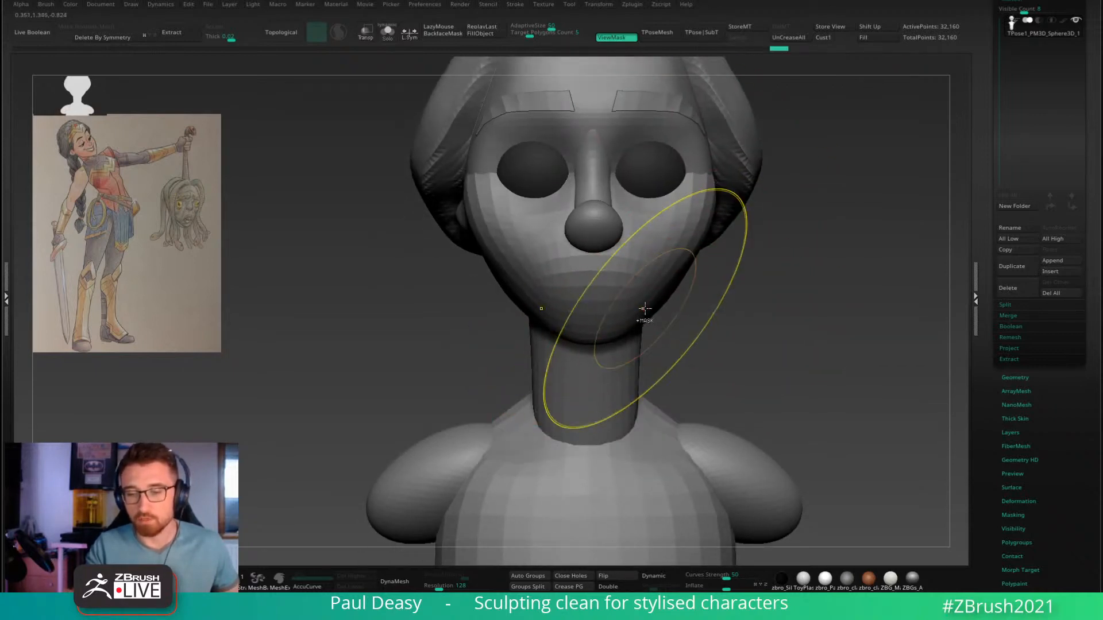
key(space)
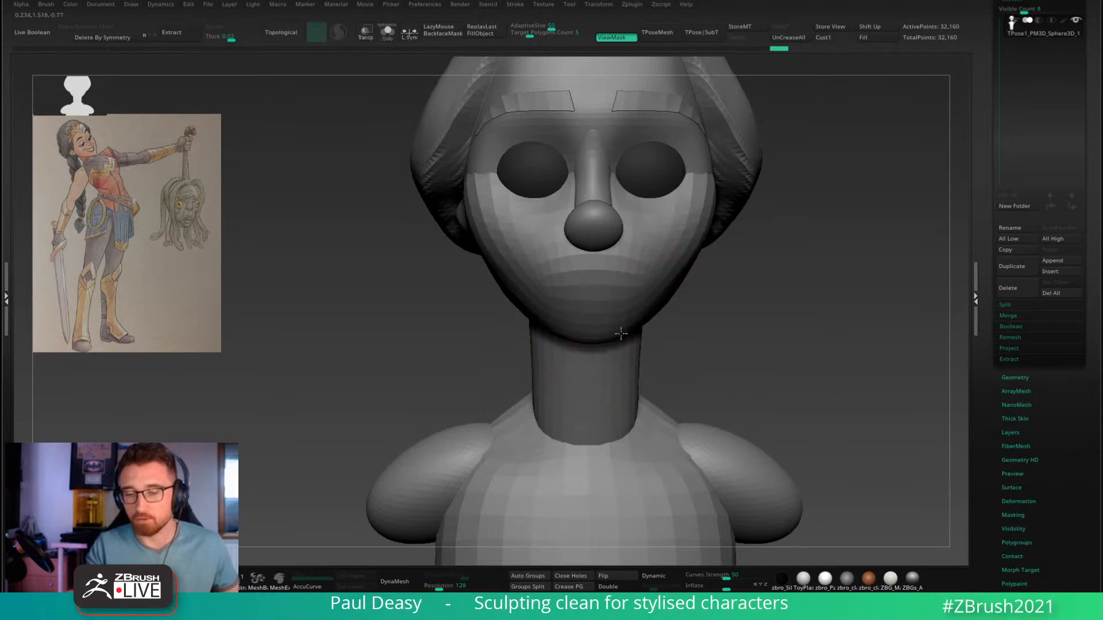
key(space)
key(space)
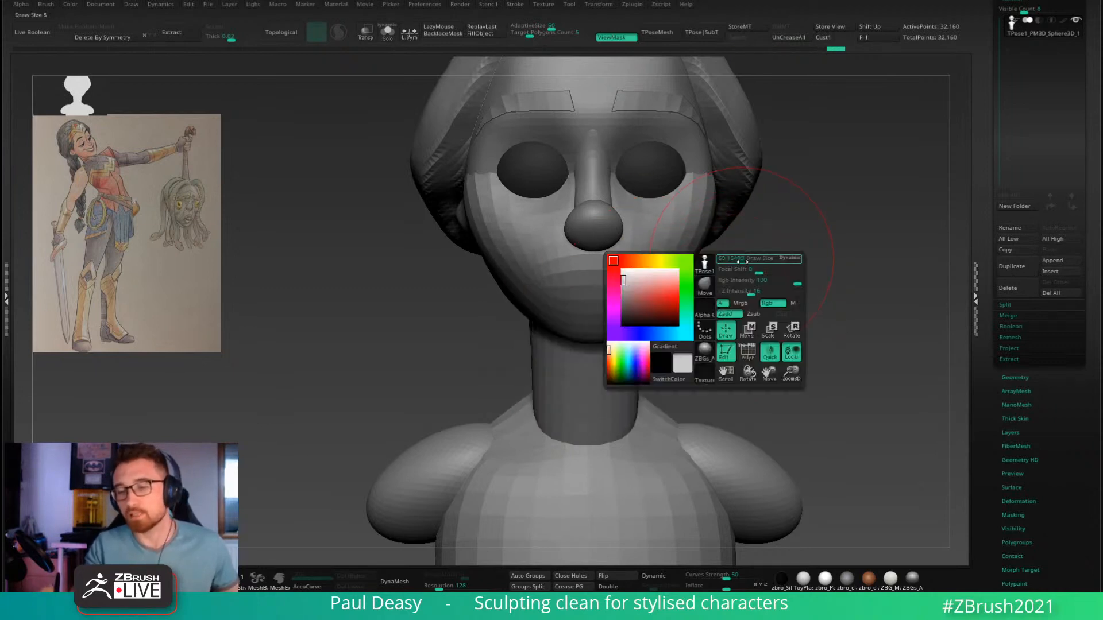
drag(742, 262, 713, 286)
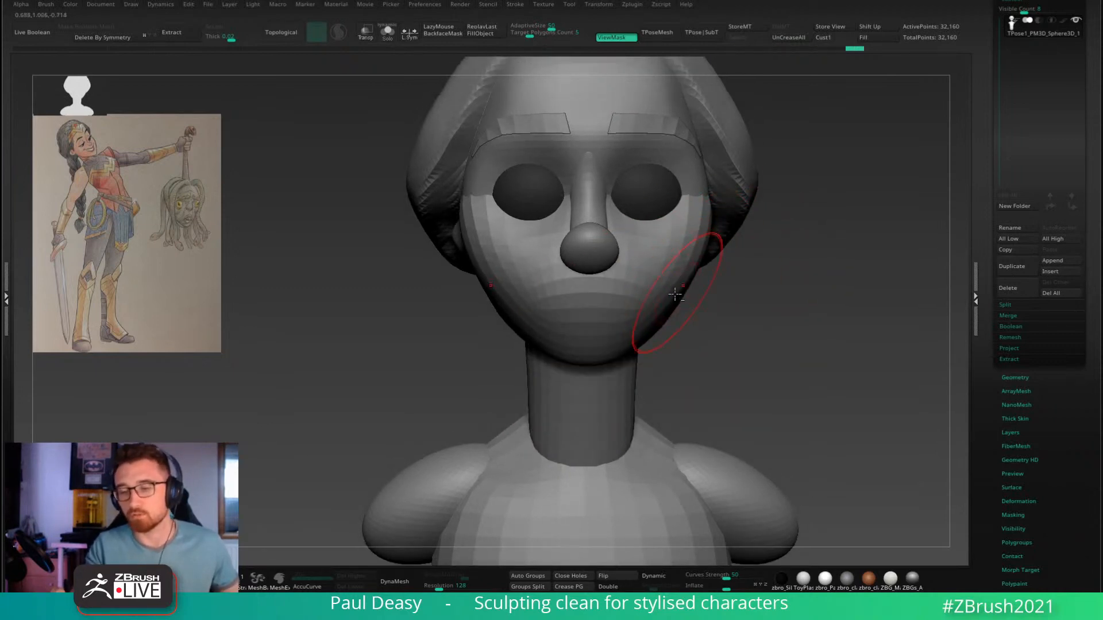
Step: Adjust the jawline and chin profile with the Move brush in the side view
alt+drag(694, 323, 615, 320)
key(space)
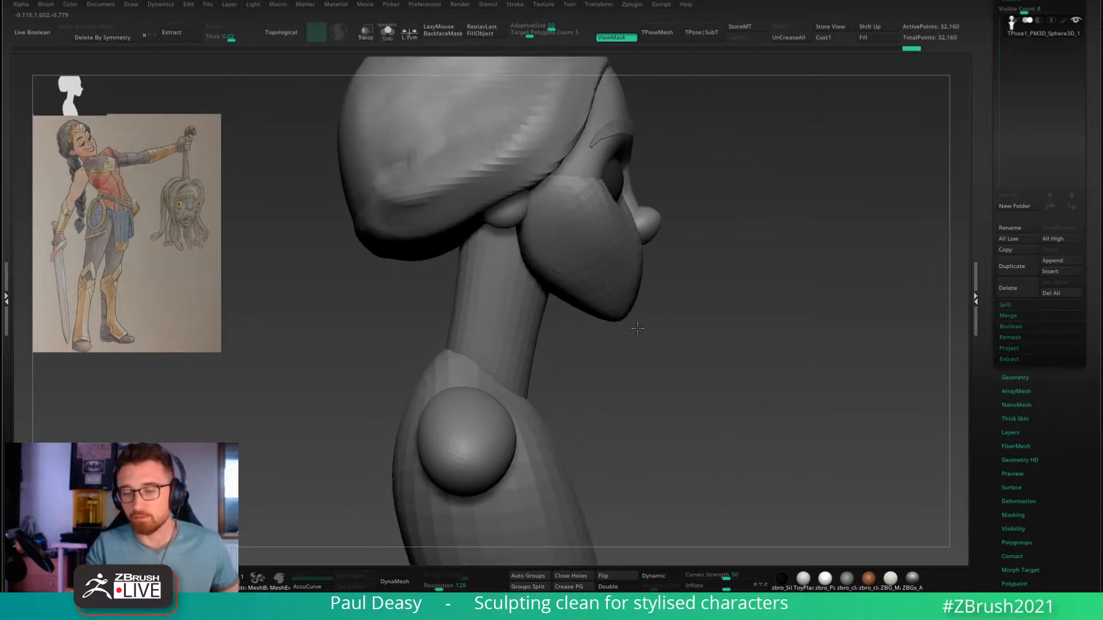
key(space)
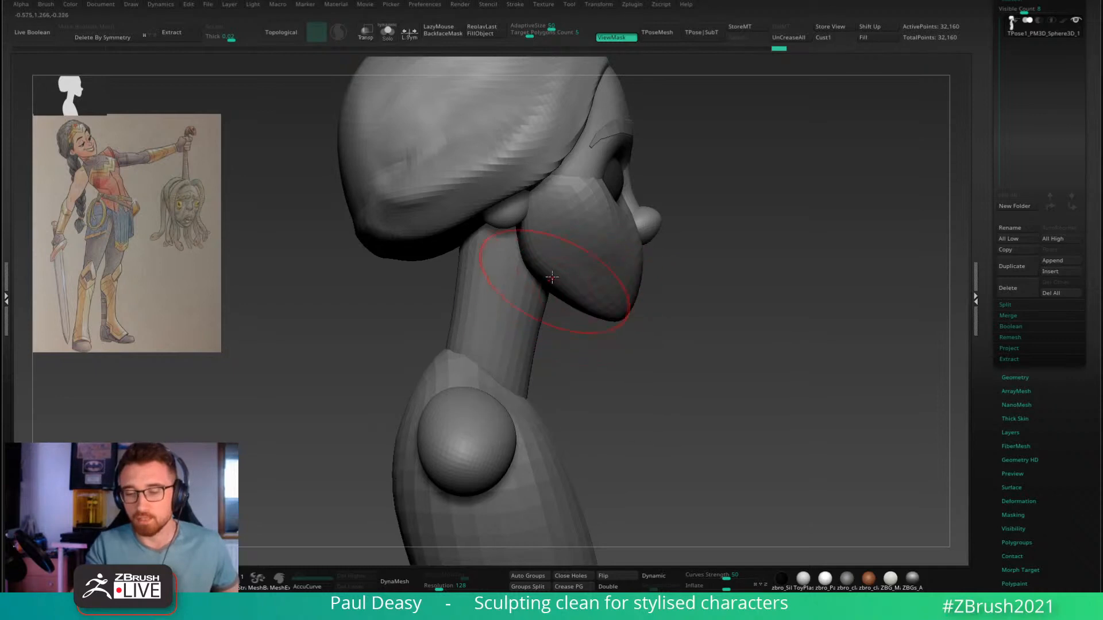
alt+right_drag(634, 283, 630, 285)
key(space)
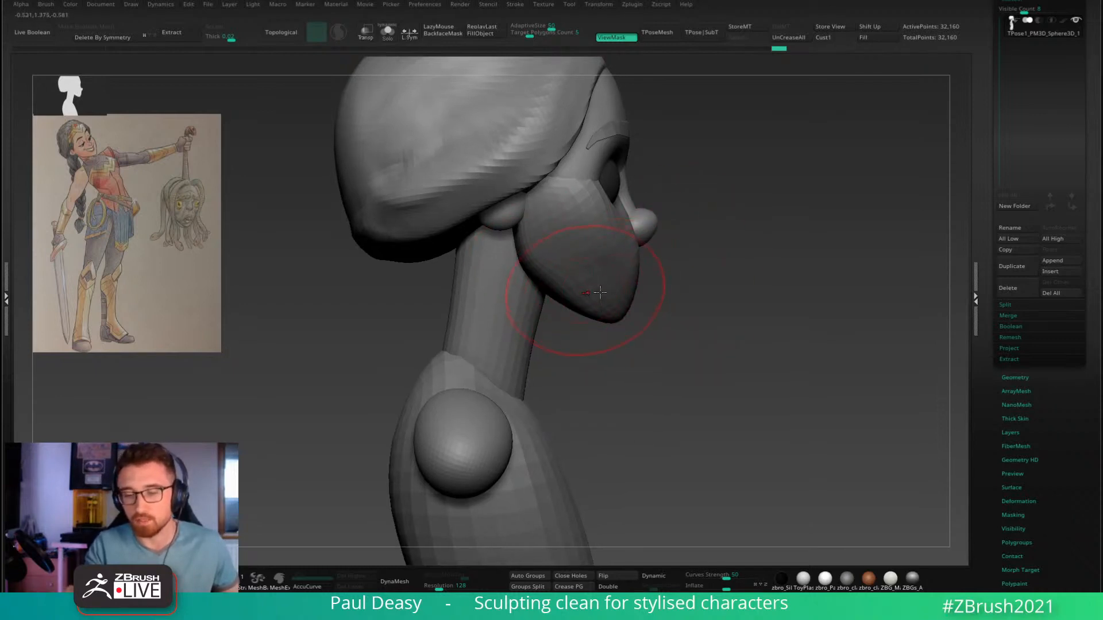
key(s)
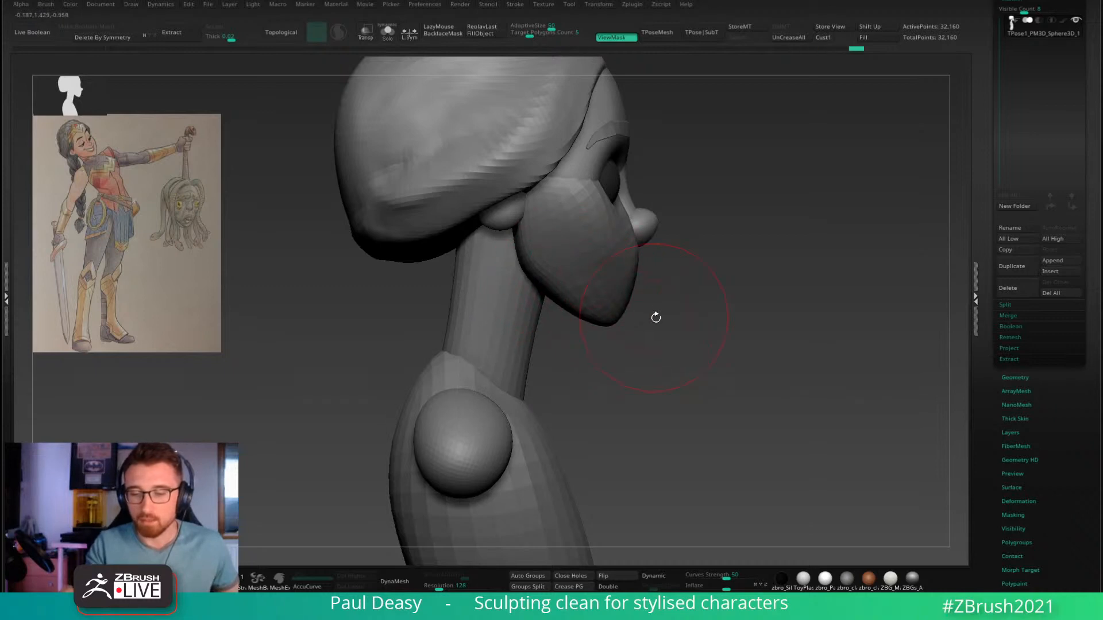
Step: Define the chin tip and the underside of the jaw with a smaller Move brush from side angles
right_drag(655, 314, 626, 313)
key(space)
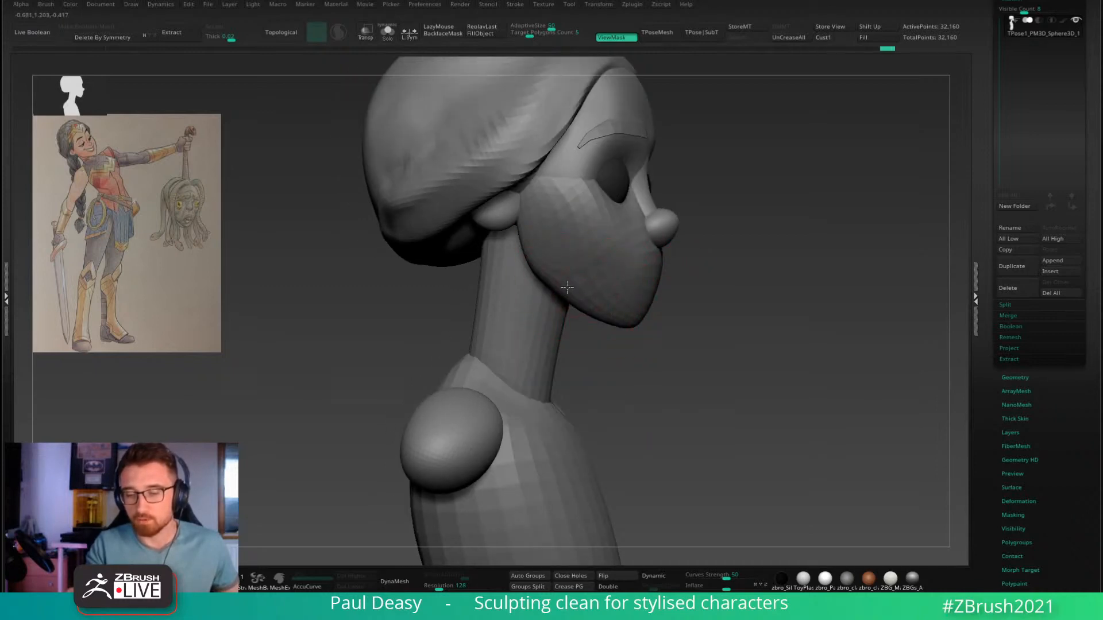
key(space)
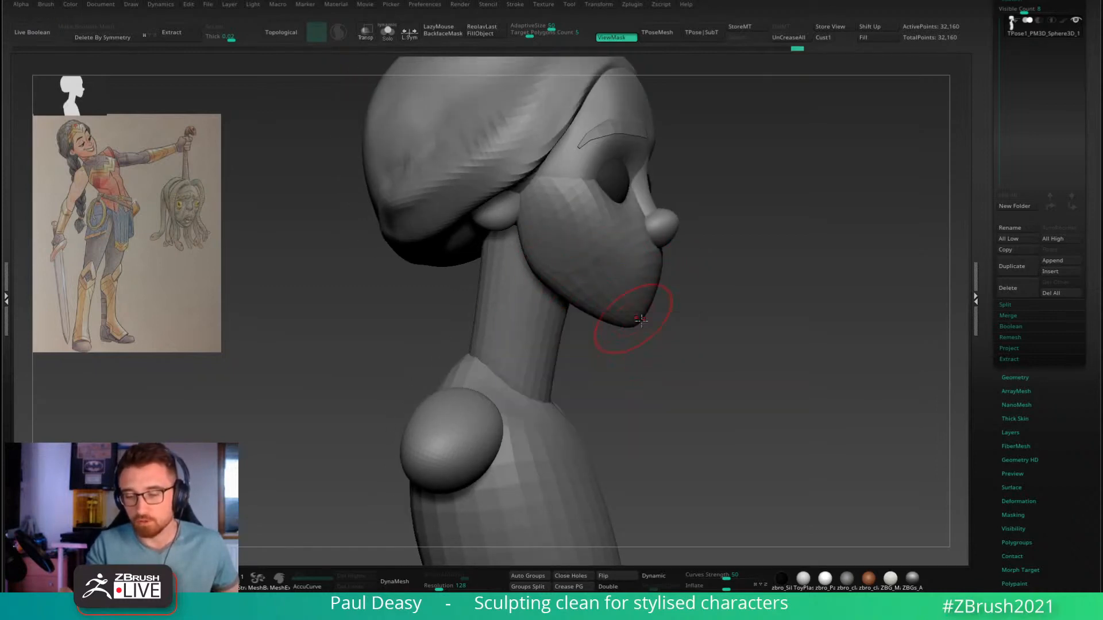
right_drag(642, 328, 652, 323)
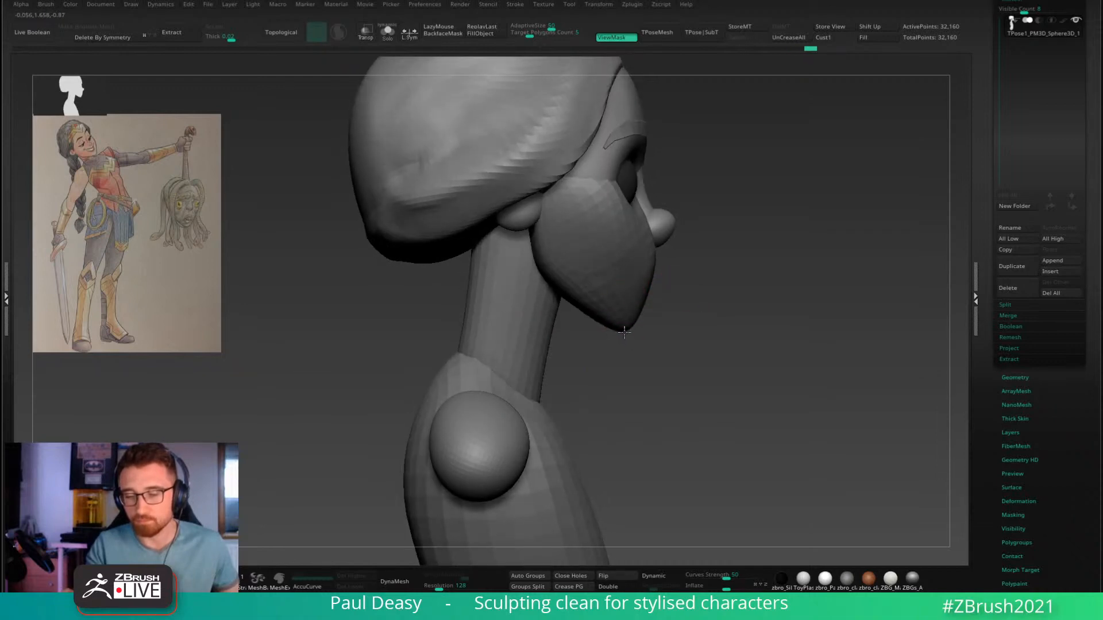
drag(591, 315, 576, 307)
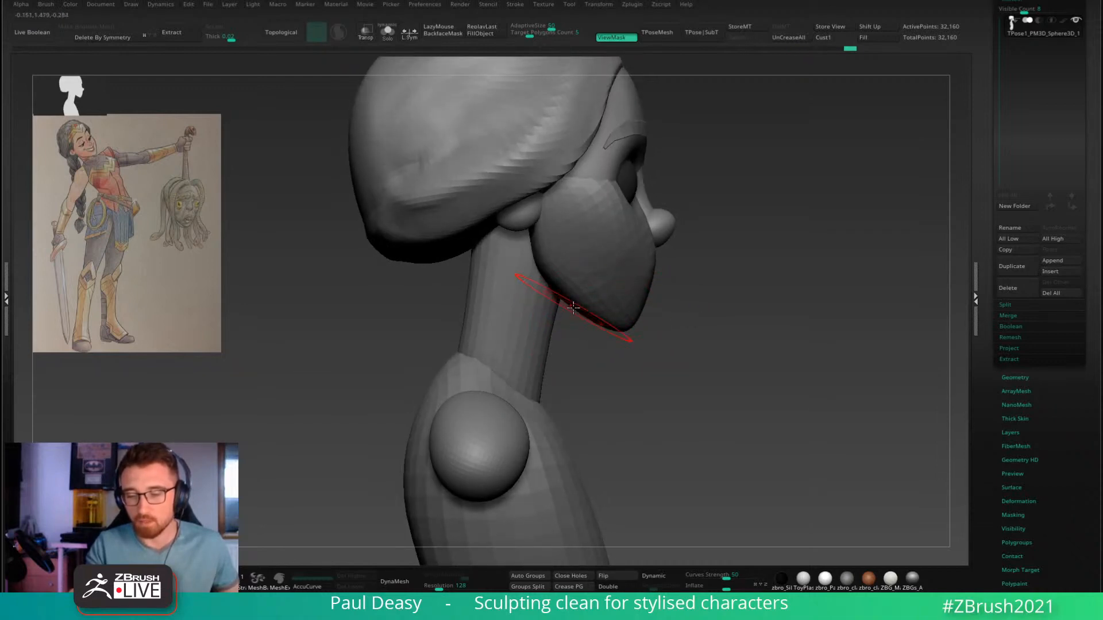
drag(701, 308, 726, 324)
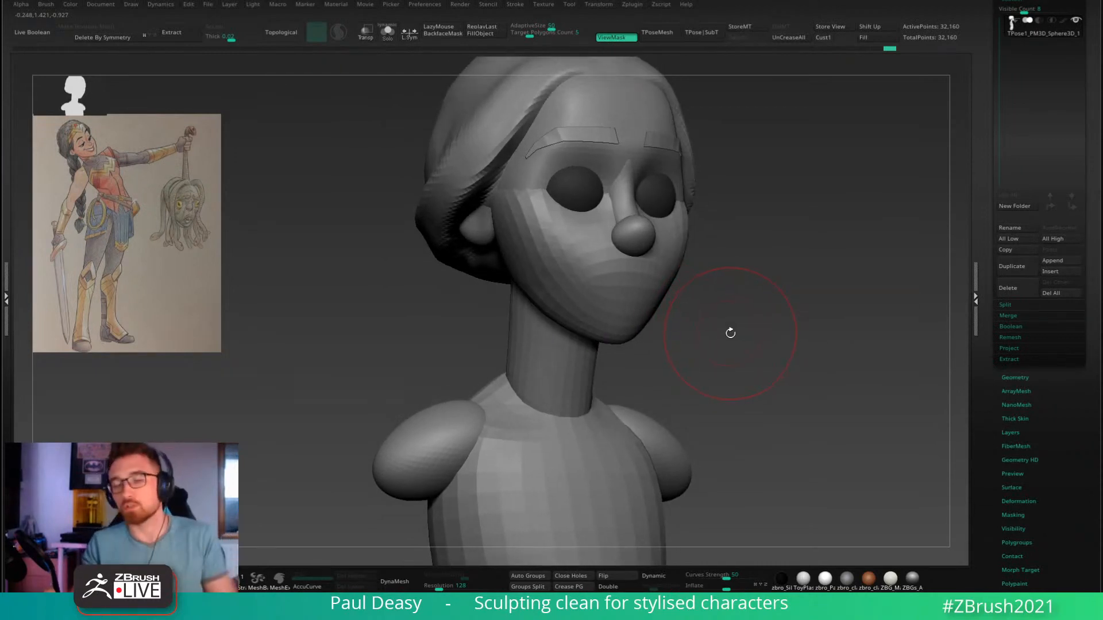
Step: Check the head from a three-quarter angle and refine the jawline symmetrically with the Move brush near the front view
drag(739, 266, 739, 276)
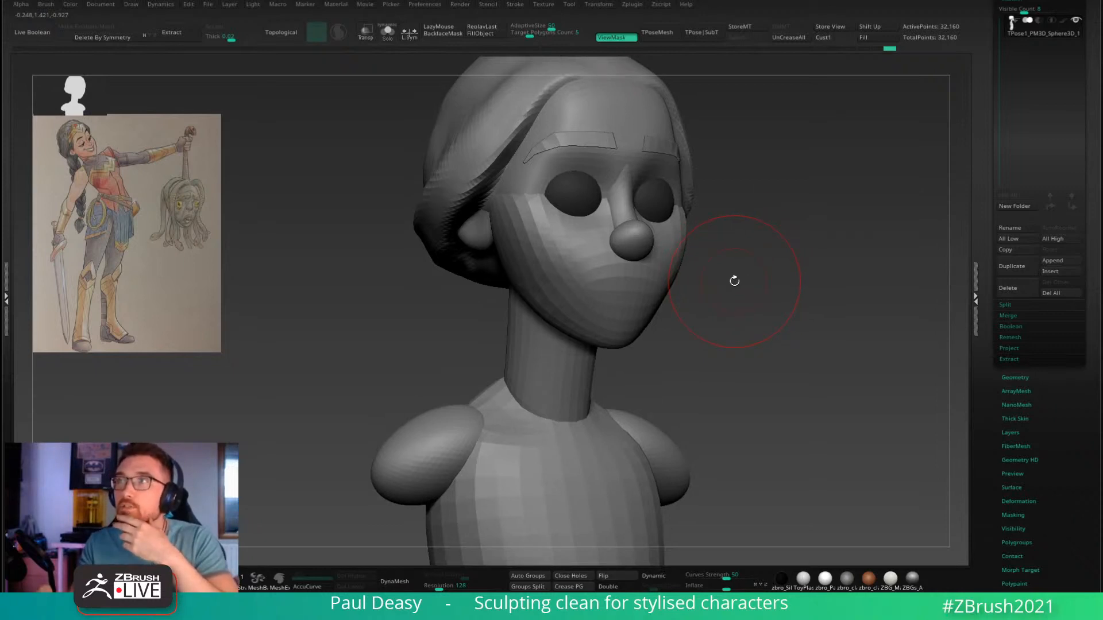
drag(751, 273, 662, 318)
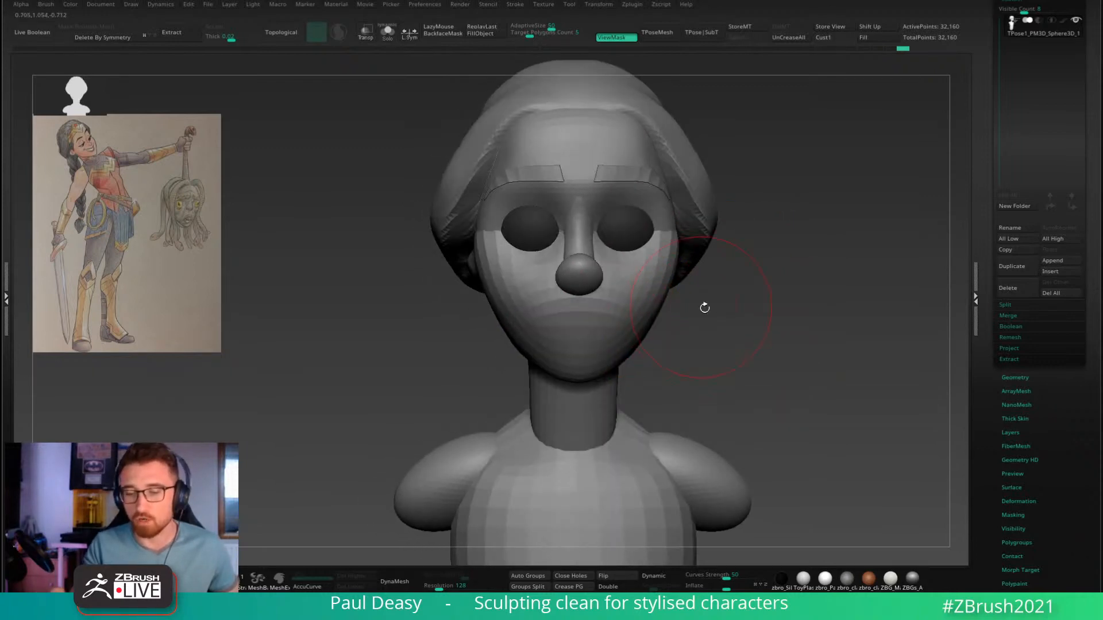
right_drag(704, 308, 645, 350)
right_click(644, 350)
drag(682, 284, 692, 282)
right_drag(603, 367, 637, 348)
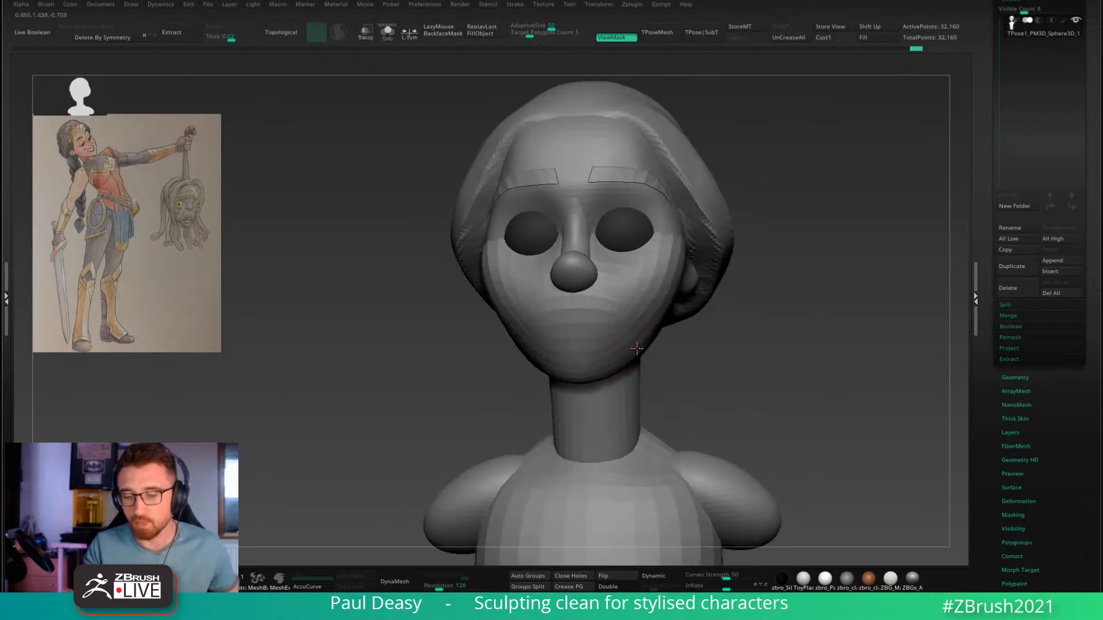
right_drag(571, 370, 726, 327)
key(b)
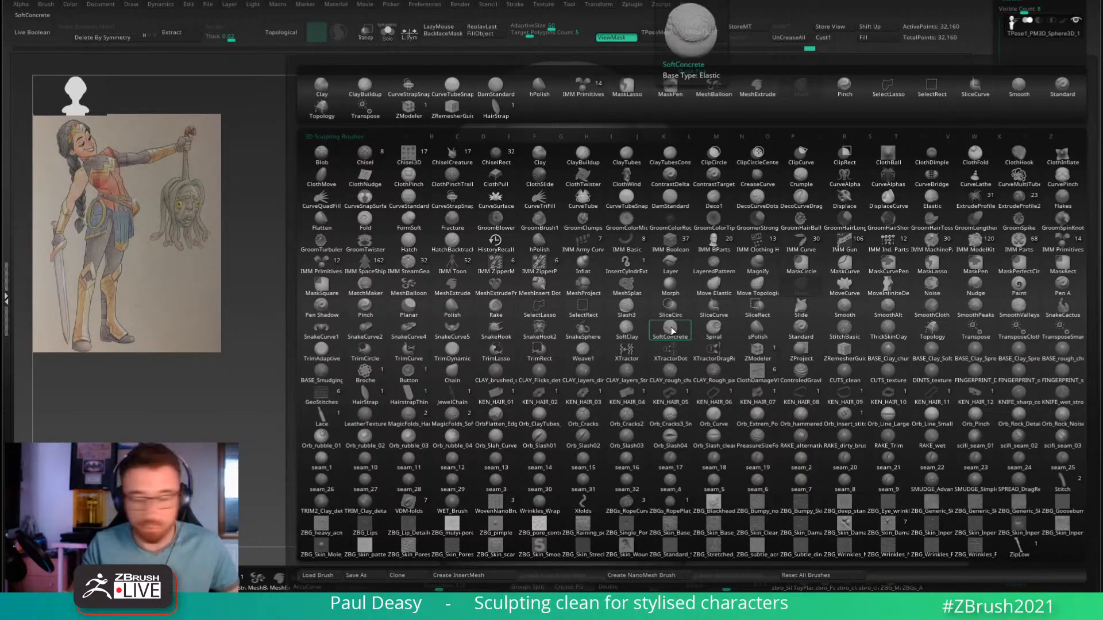
key(t)
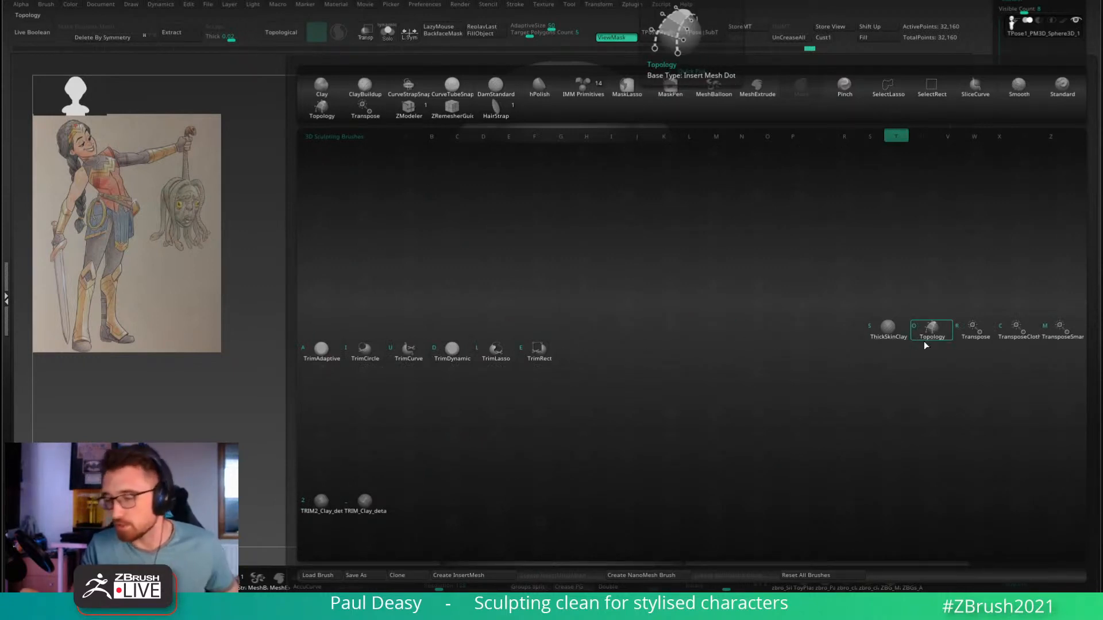
key(Escape)
Step: Adjust the Move brush size and pull the lower cheeks inward symmetrically in the front view
key(space)
click(722, 305)
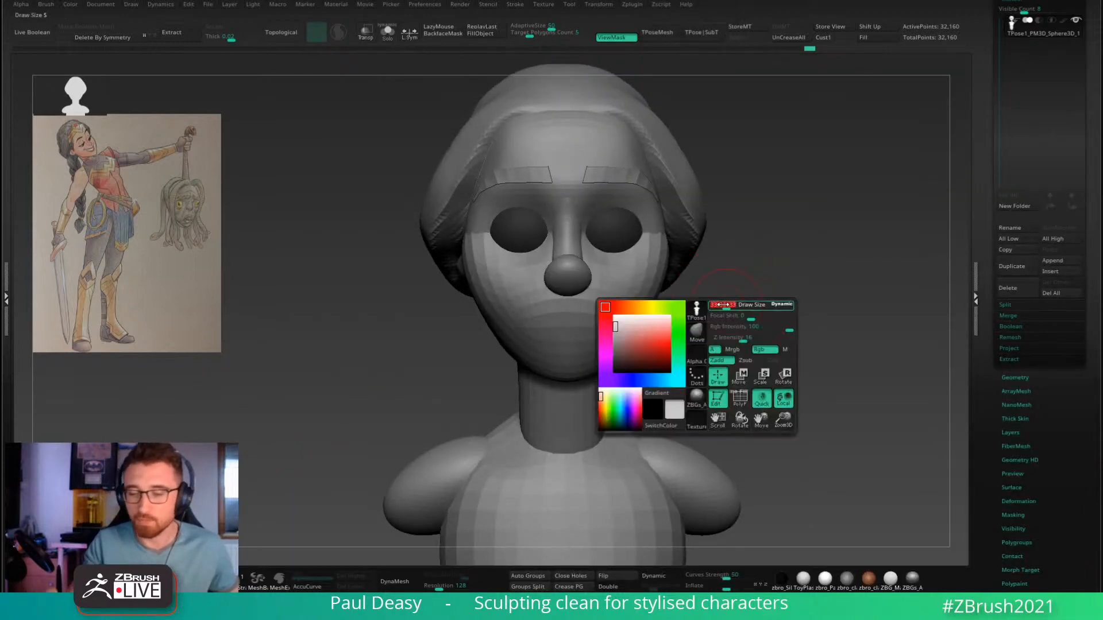
key(space)
drag(688, 338, 660, 316)
click(740, 306)
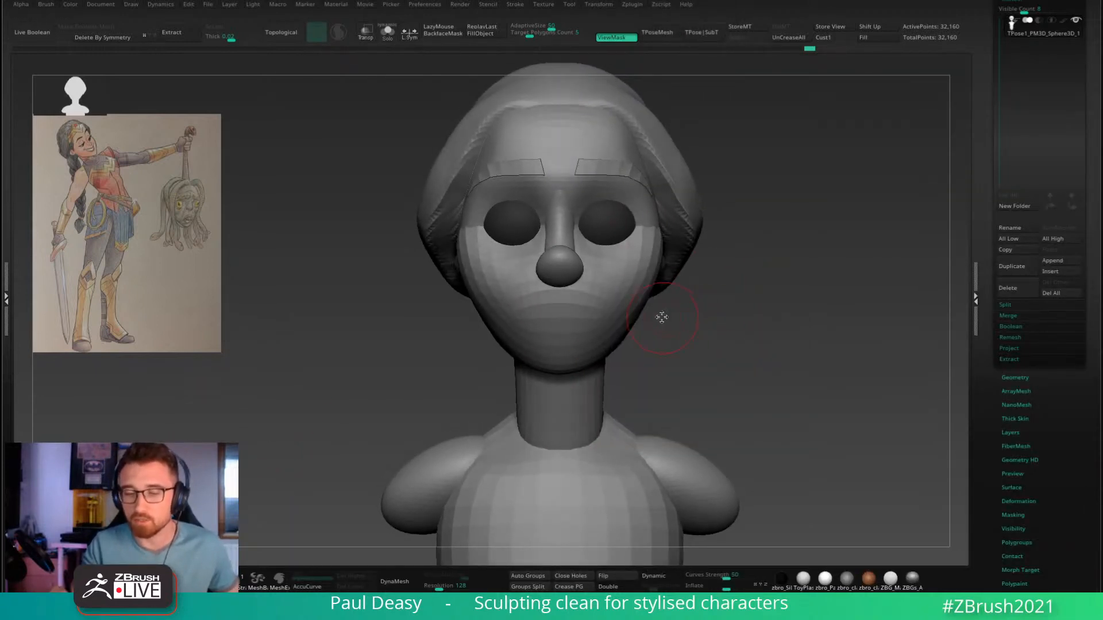
key(space)
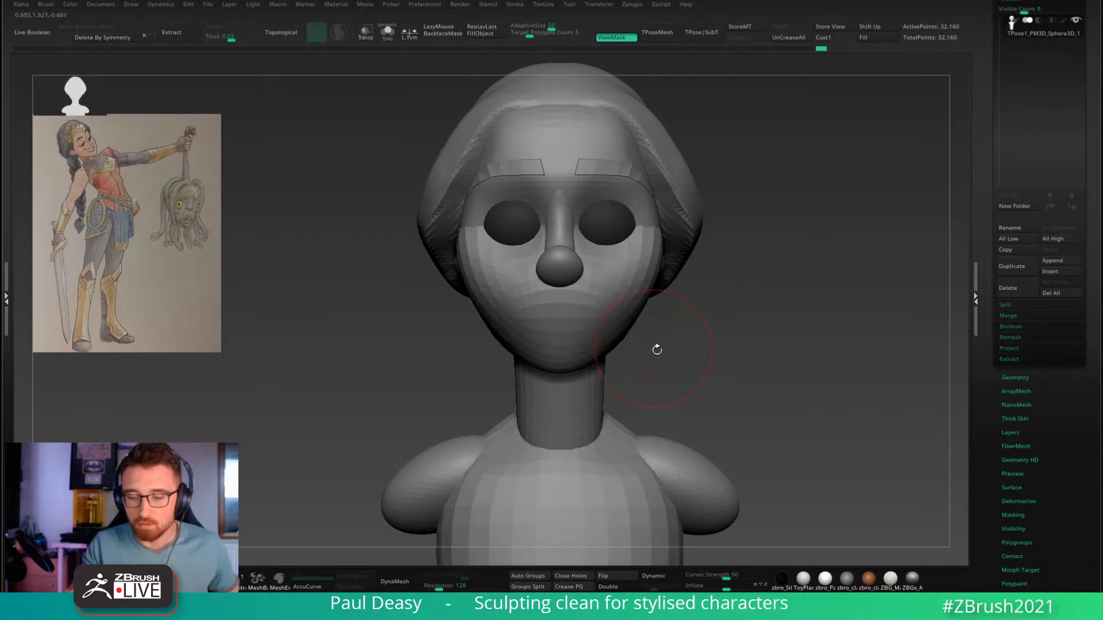
Step: Taper the sides of the jaw toward the chin with small Move brush strokes, working from front and three-quarter views
right_drag(657, 350, 636, 340)
drag(644, 343, 637, 336)
right_drag(638, 337, 626, 336)
drag(633, 338, 625, 333)
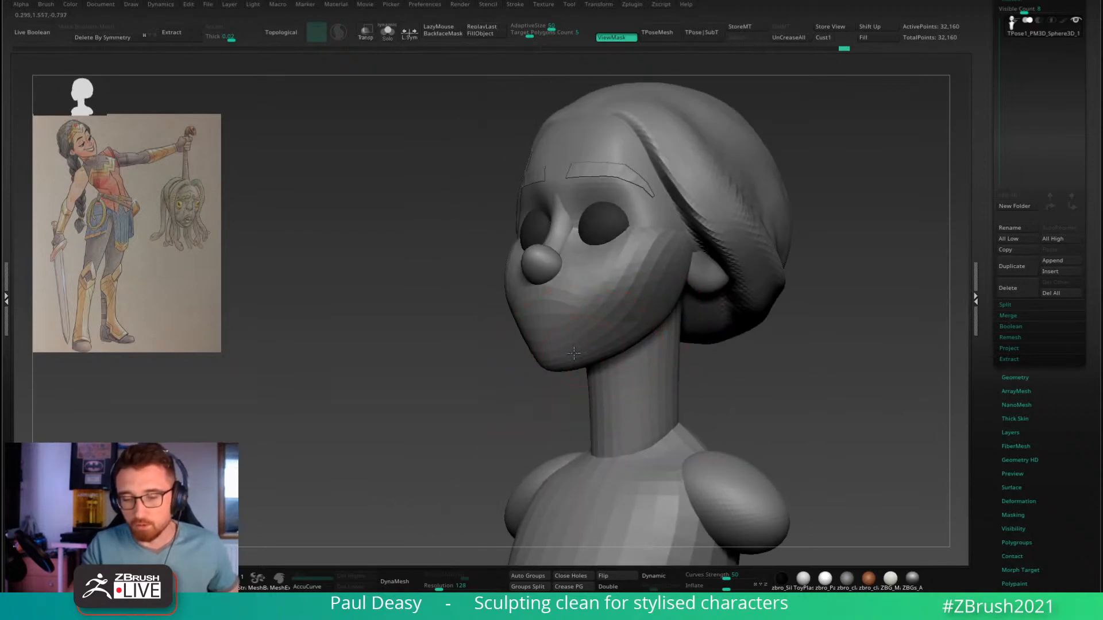
shift+right_drag(552, 362, 632, 328)
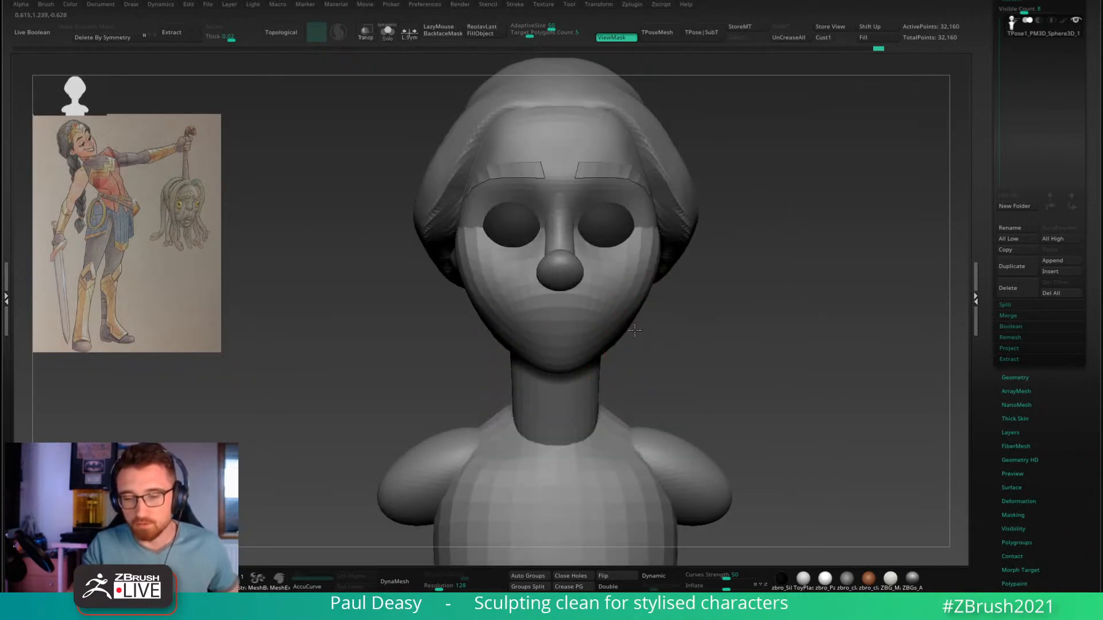
drag(634, 330, 632, 328)
alt+right_drag(660, 320, 667, 342)
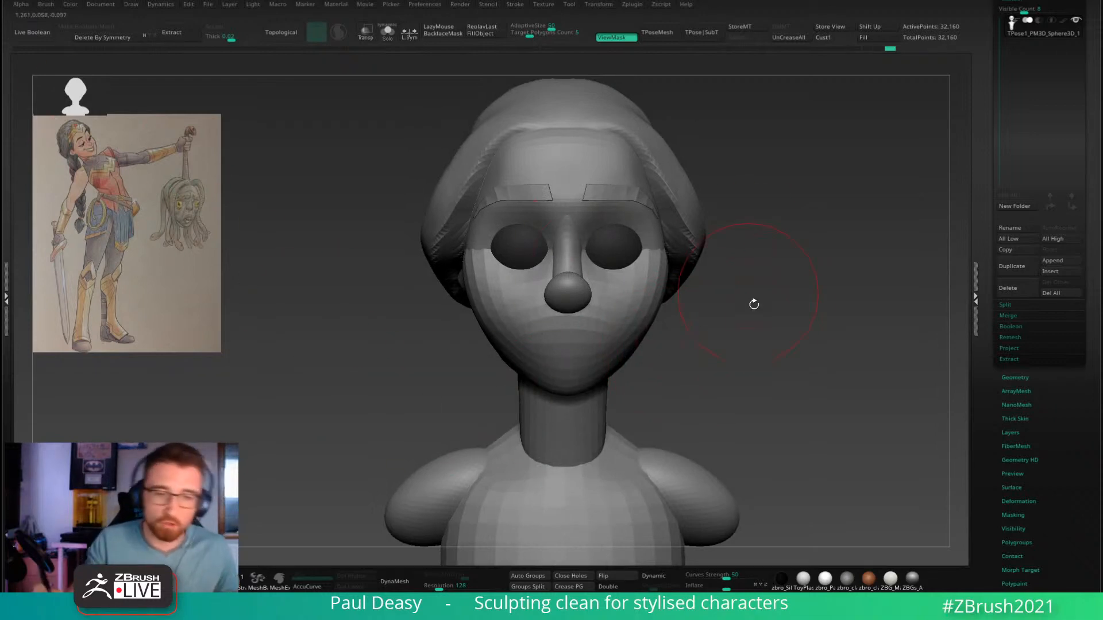
Step: Adjust the outer hair contour beside the ears symmetrically with a larger Move brush in the front view
right_drag(759, 323, 784, 316)
right_click(754, 310)
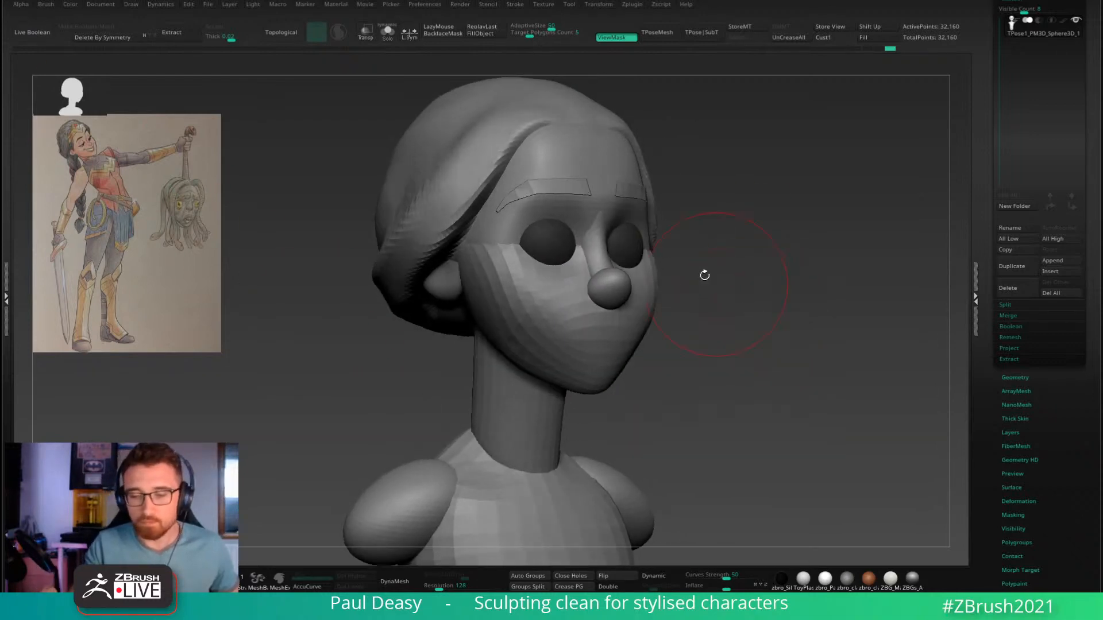
shift+right_drag(658, 242, 631, 251)
right_click(631, 252)
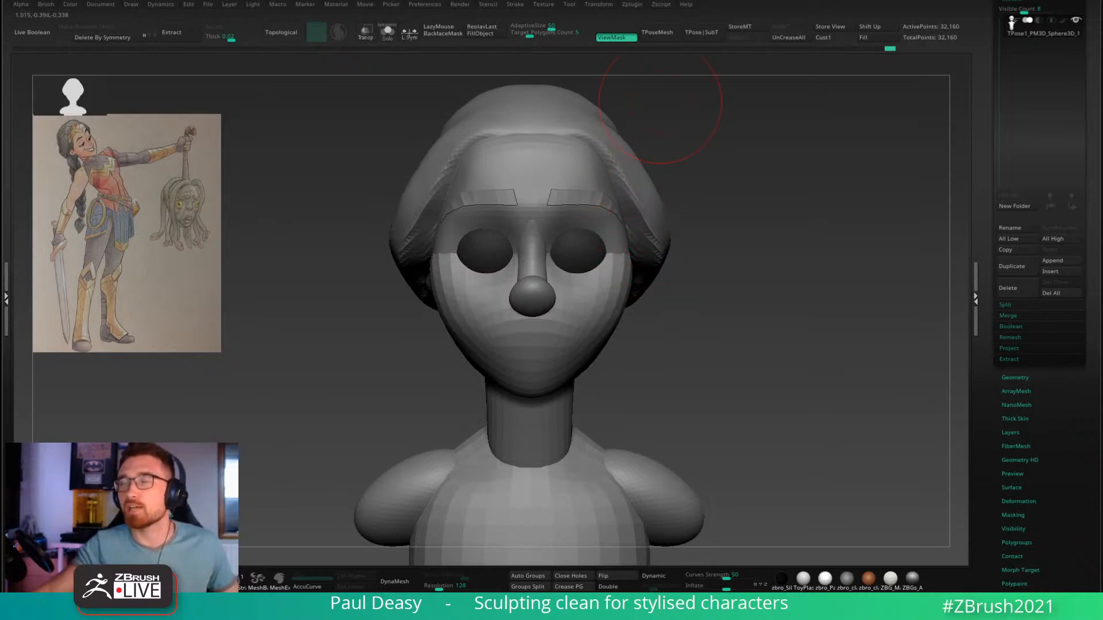
alt+right_drag(748, 274, 746, 304)
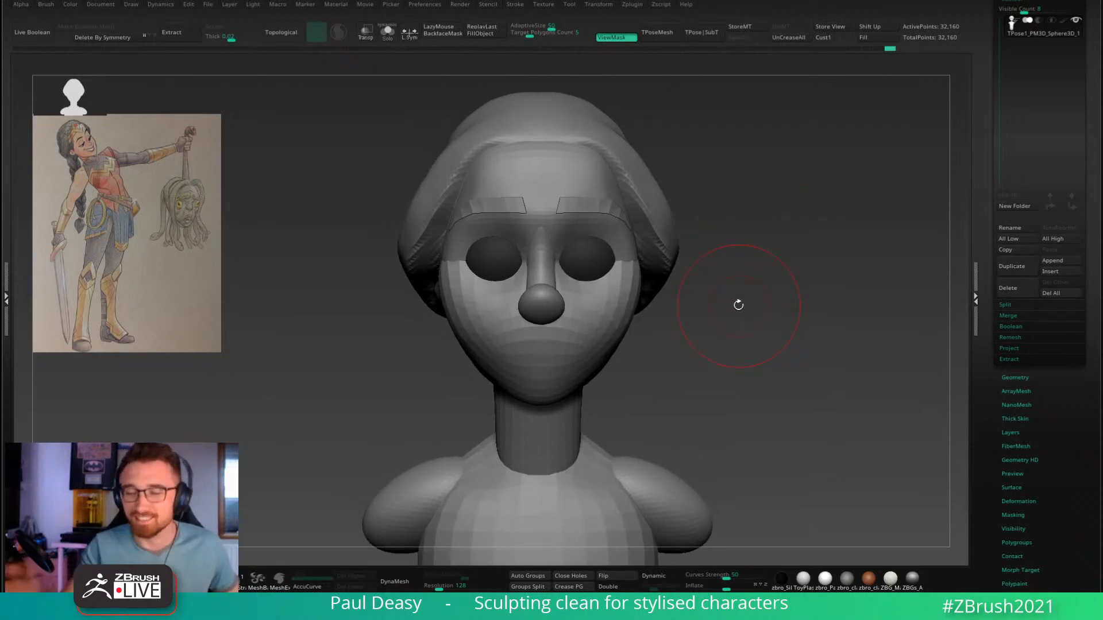
key(s)
drag(627, 256, 637, 255)
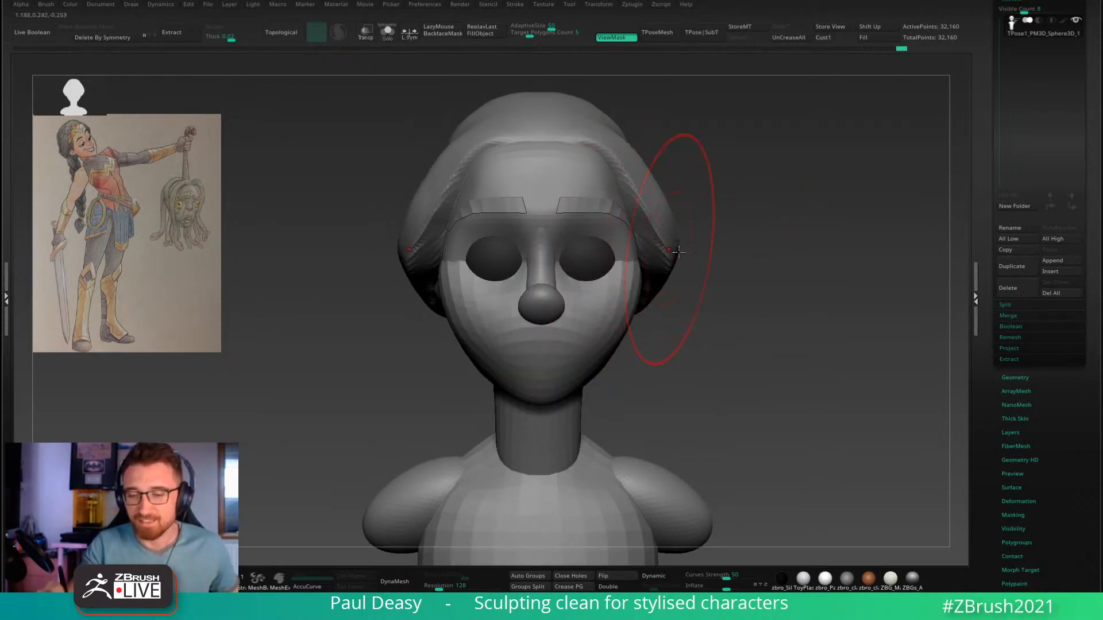
right_drag(679, 252, 734, 271)
right_click(662, 273)
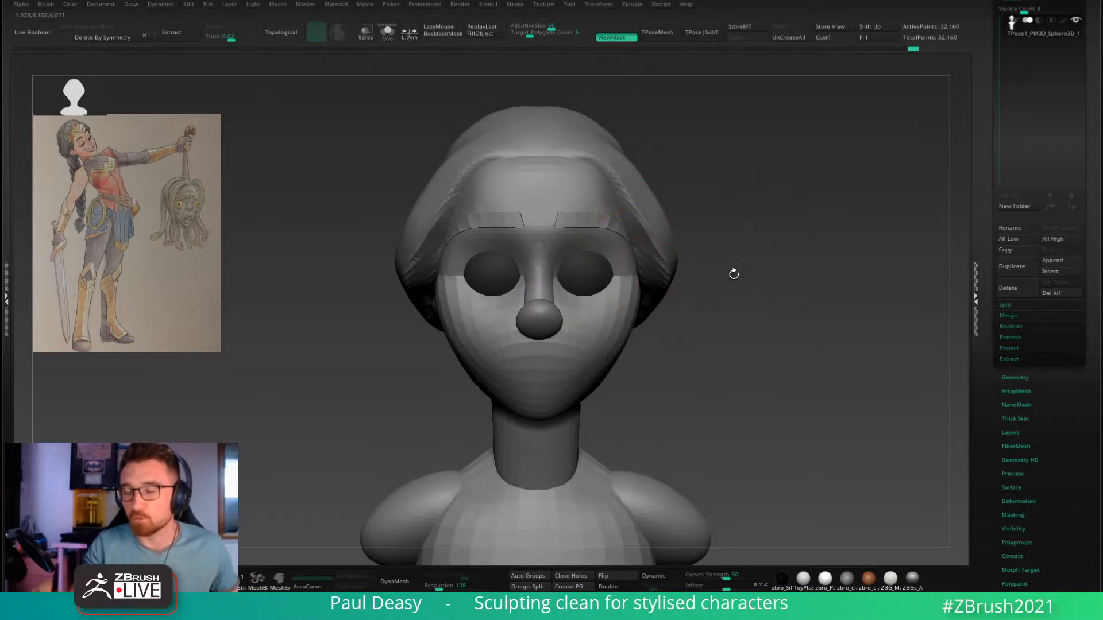
right_click(654, 266)
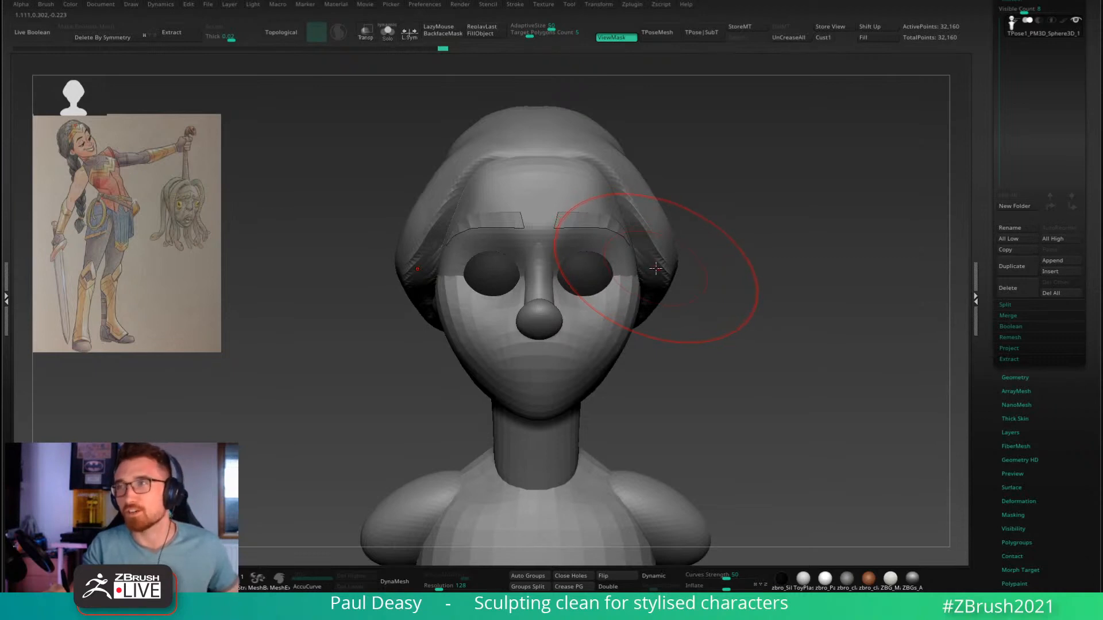
right_click(657, 266)
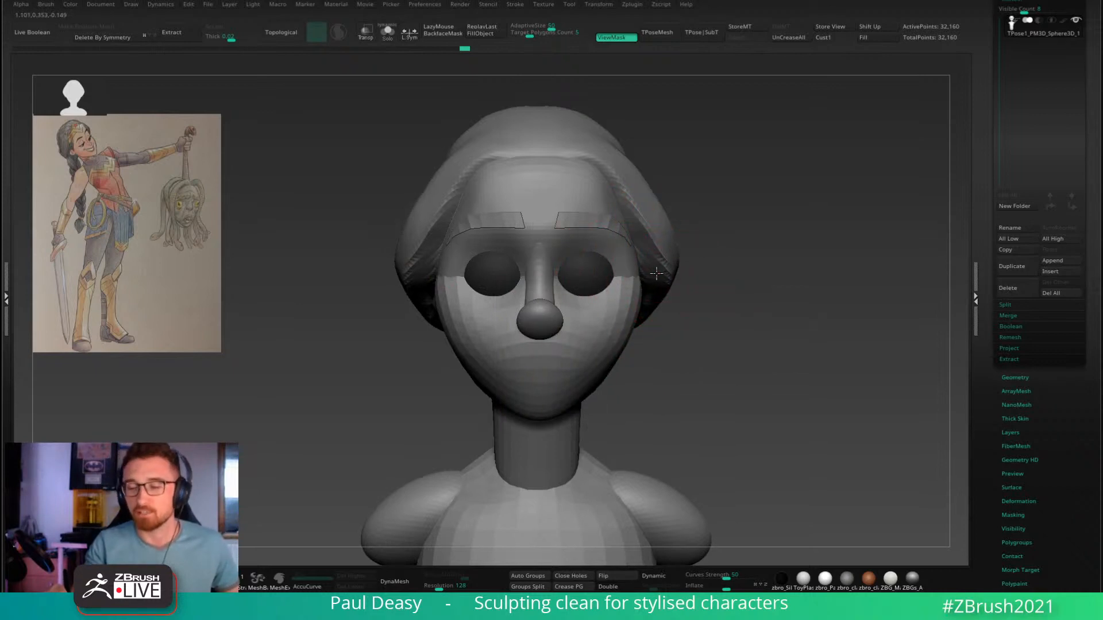
Step: Fine-tune the lower hair edges and temples symmetrically in the front view, varying the Move brush size
key(space)
mouse_move(701, 319)
mouse_down()
mouse_move(693, 316)
mouse_move(718, 305)
mouse_up()
key(space)
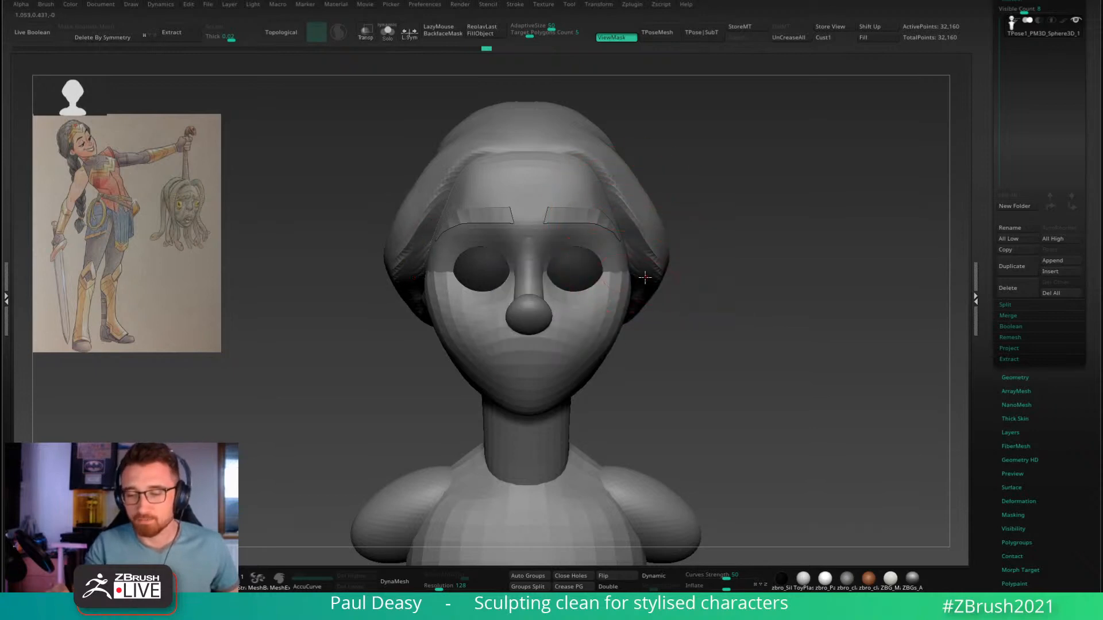
key(space)
drag(681, 303, 657, 217)
shift+drag(702, 247, 716, 266)
right_click(700, 294)
right_click(647, 270)
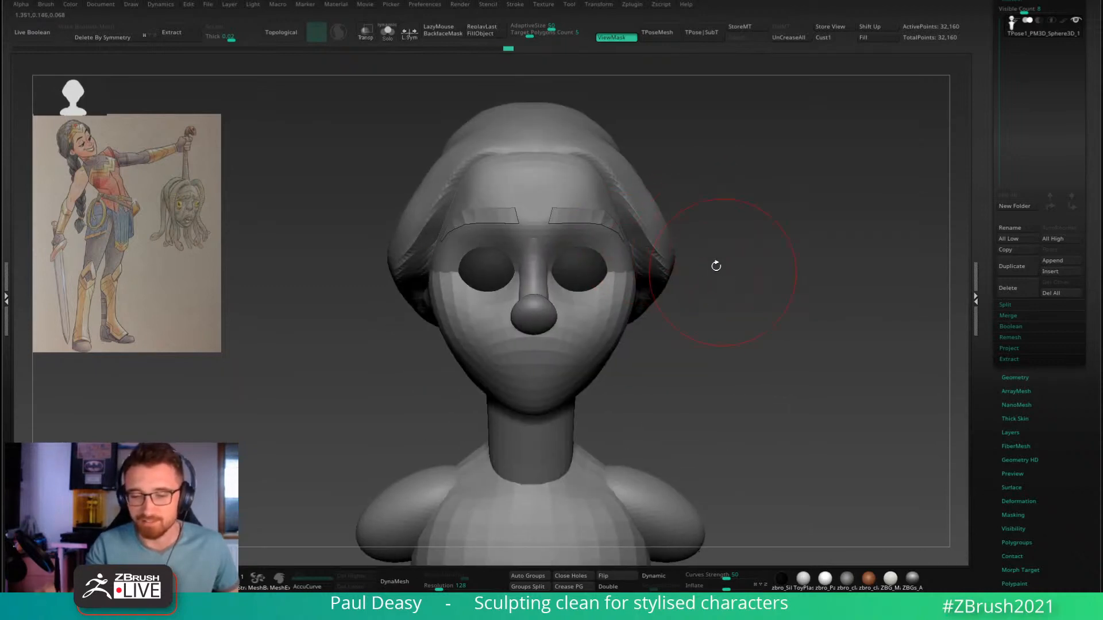
right_click(666, 258)
drag(643, 222, 636, 222)
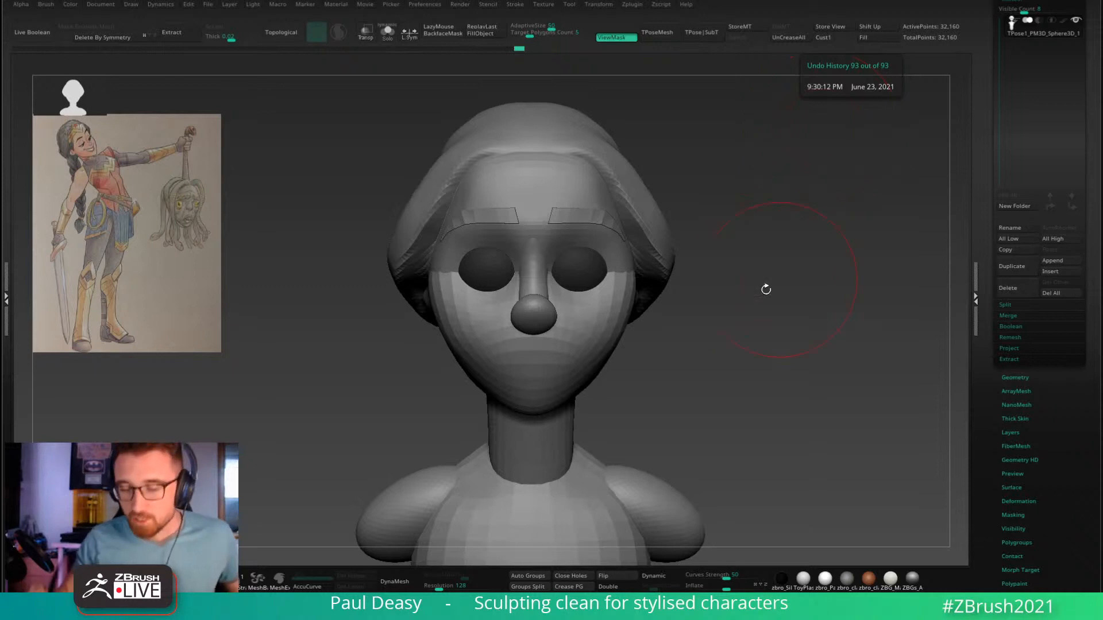
Step: Examine the Transpose Master plugin's commands for creating a TPoseMesh and transferring it back to the subtools
mouse_move(765, 287)
mouse_down()
mouse_move(758, 265)
mouse_move(726, 256)
mouse_move(722, 275)
mouse_move(682, 98)
mouse_up()
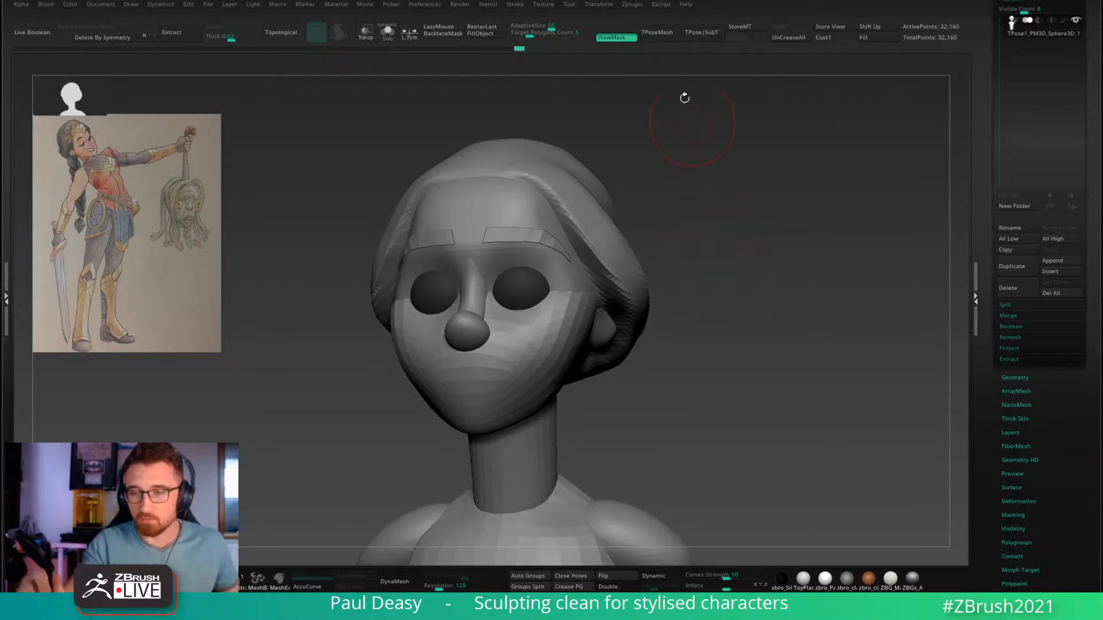
click(632, 4)
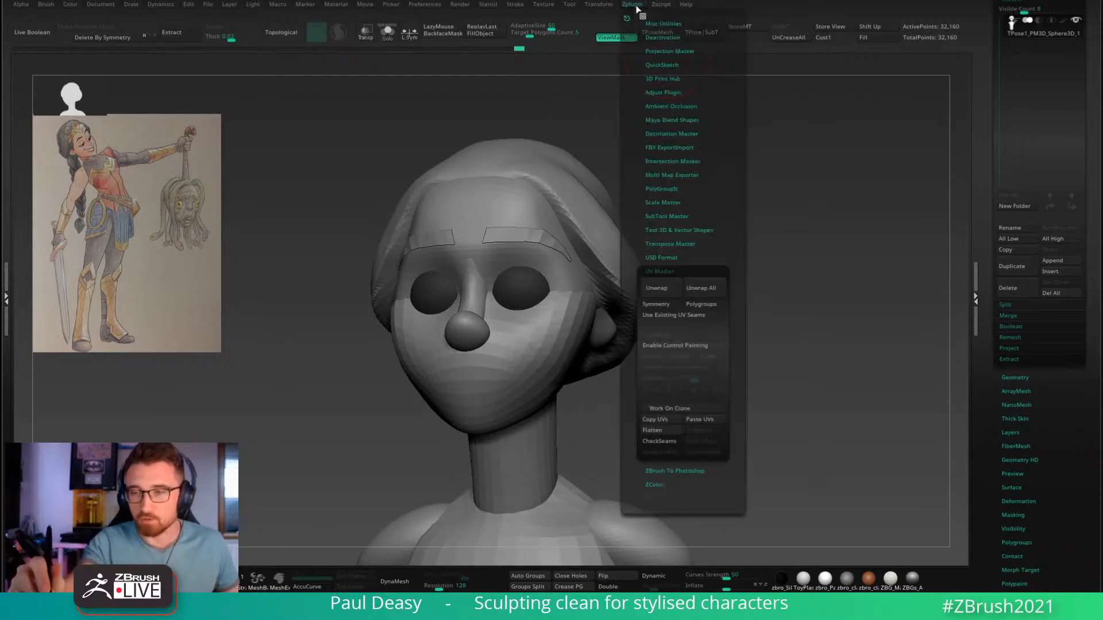
click(674, 271)
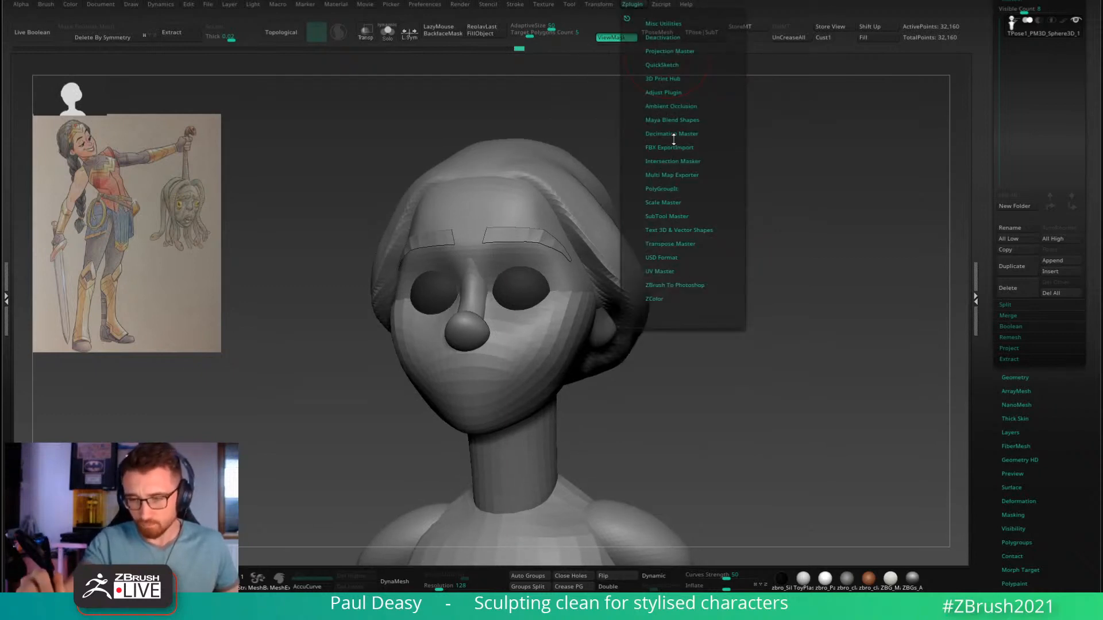
click(681, 214)
click(682, 212)
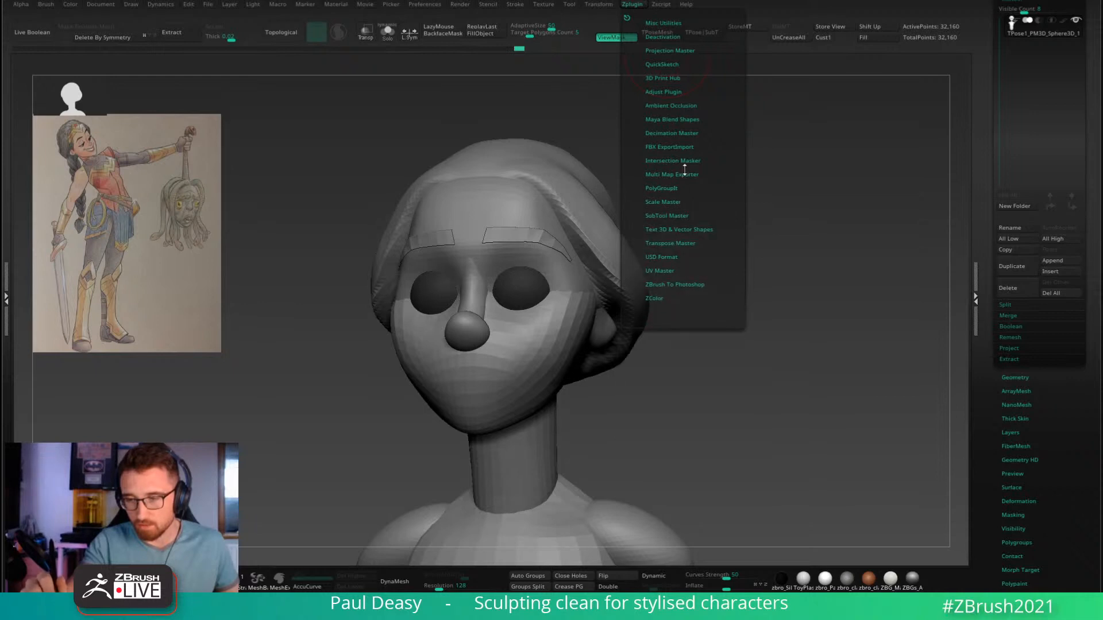
click(686, 243)
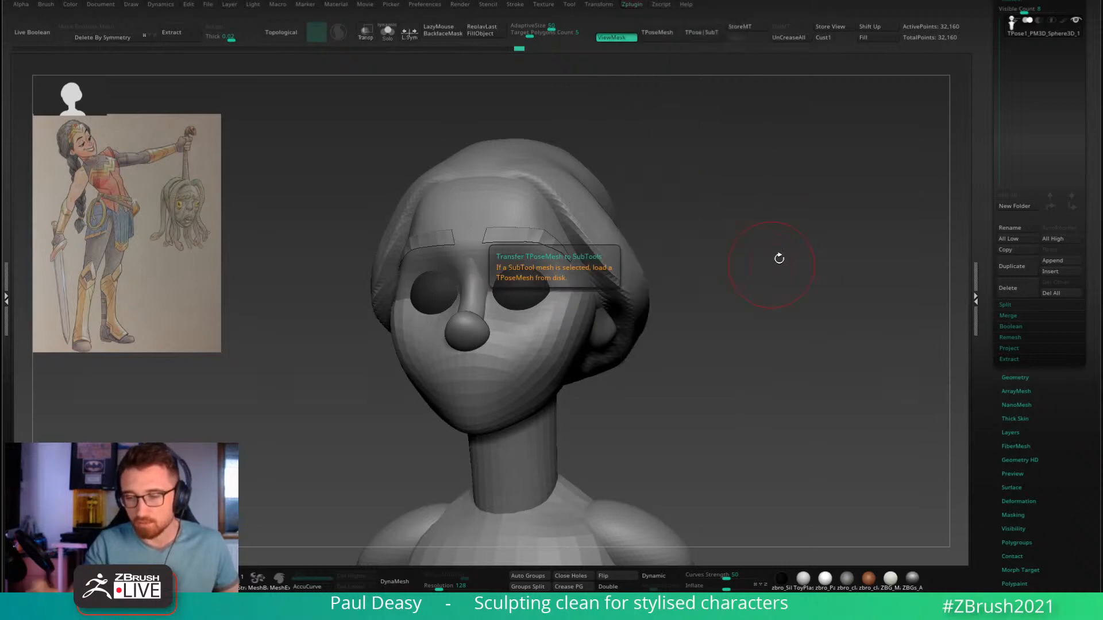
click(712, 34)
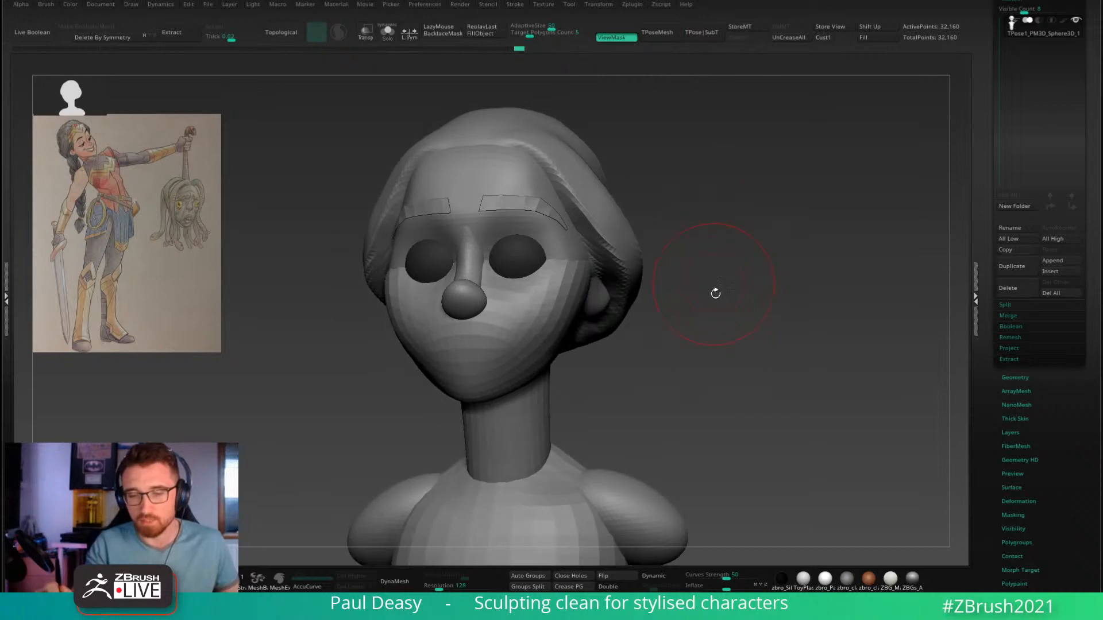
key(space)
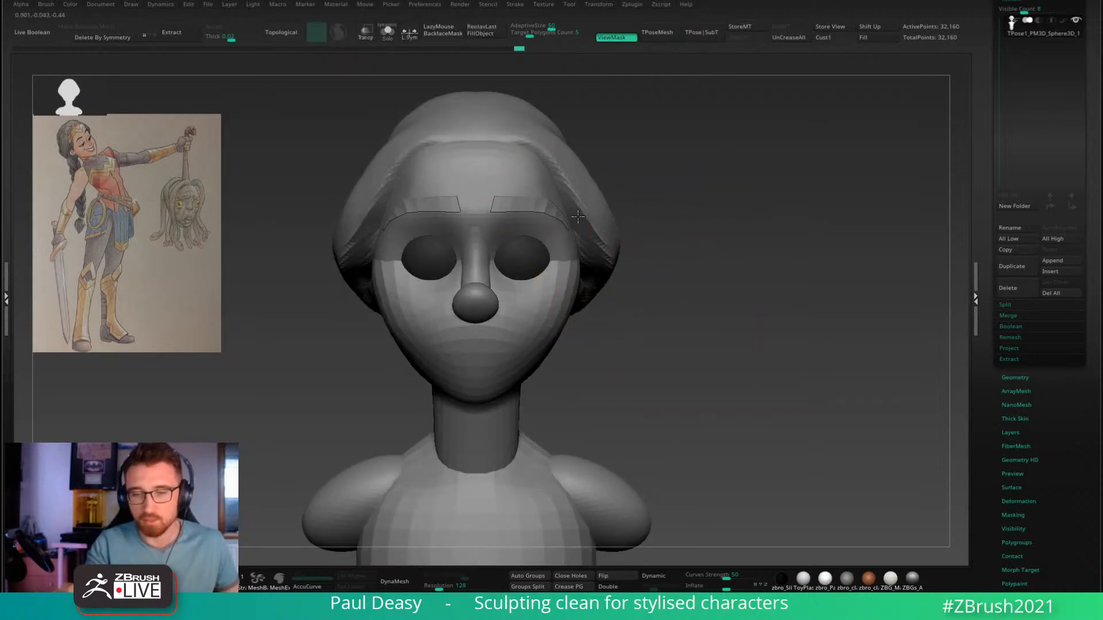
click(632, 4)
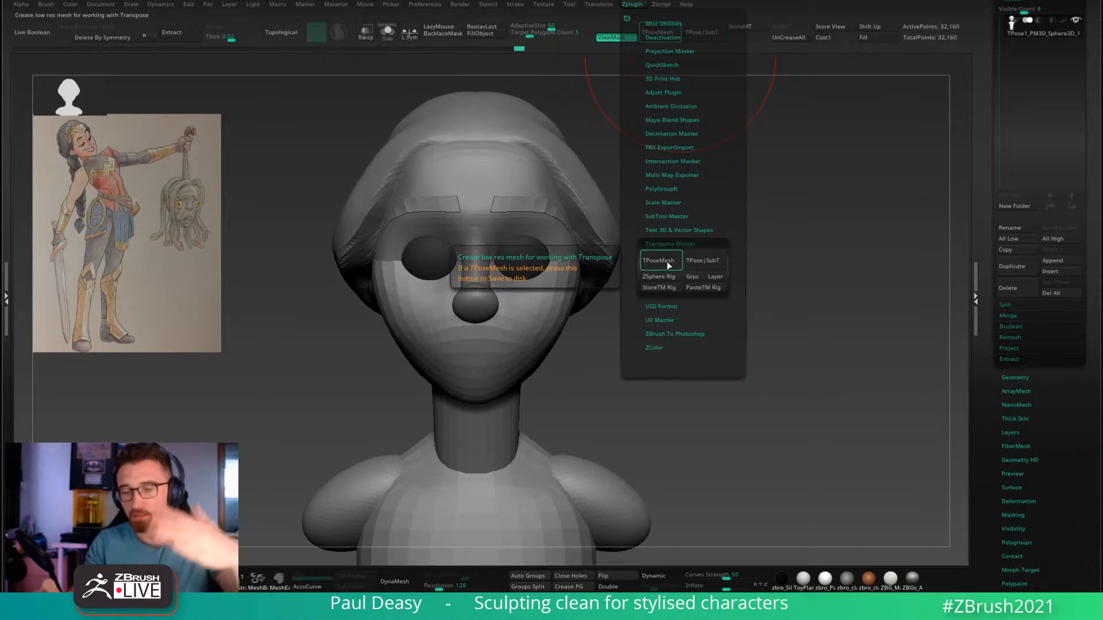
Step: Narrow the sides of the face and hair at eye level with a large Move brush in the front view
key(space)
mouse_move(597, 251)
mouse_down()
mouse_move(579, 243)
mouse_move(577, 259)
mouse_up()
key(ctrl+z)
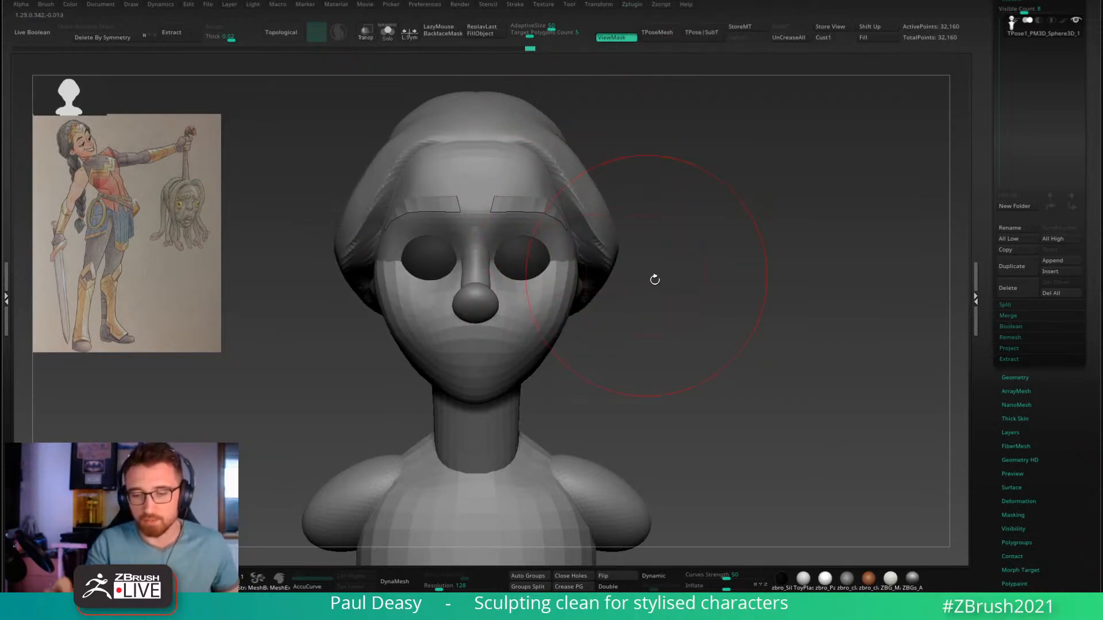
Step: Isolate the forehead and eye-socket piece by its polygroup and mask every other part of the head and body
mouse_move(655, 278)
alt+mouse_down()
mouse_move(613, 258)
mouse_move(639, 243)
mouse_move(612, 261)
alt+mouse_up()
ctrl+shift+click(569, 179)
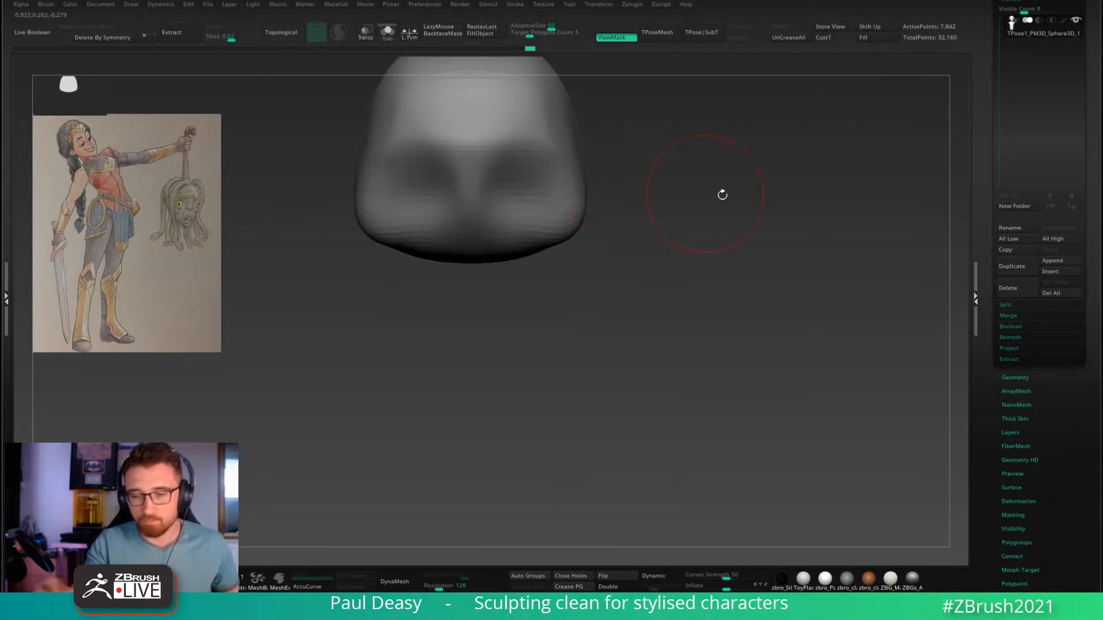
ctrl+shift+click(741, 191)
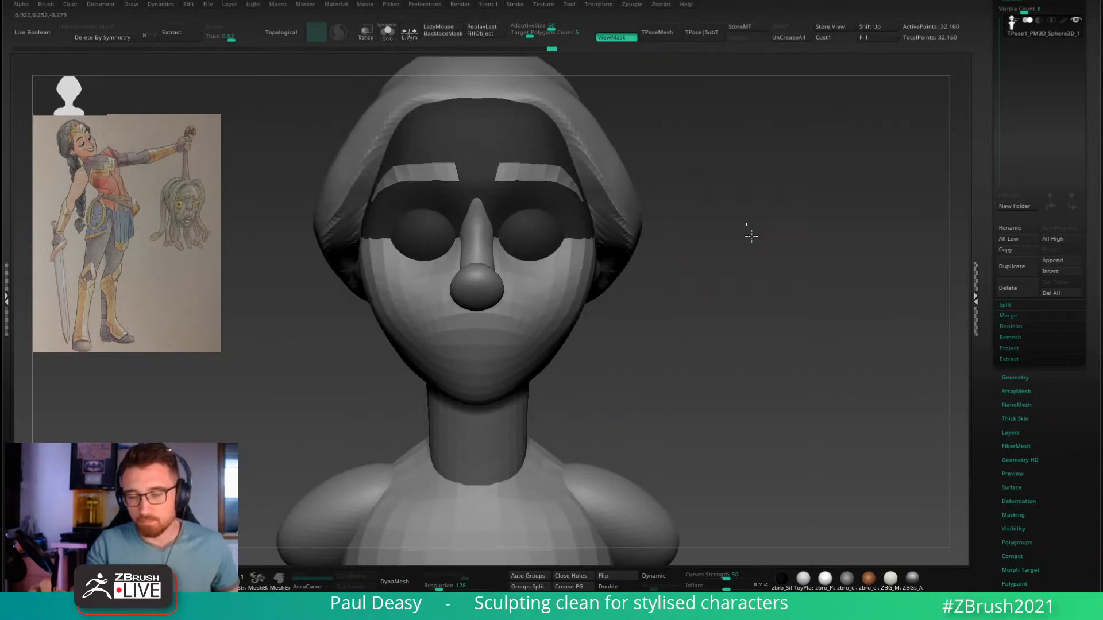
ctrl+drag(746, 224, 751, 236)
ctrl+shift+click(578, 216)
ctrl+click(746, 228)
ctrl+shift+click(751, 229)
ctrl+click(665, 212)
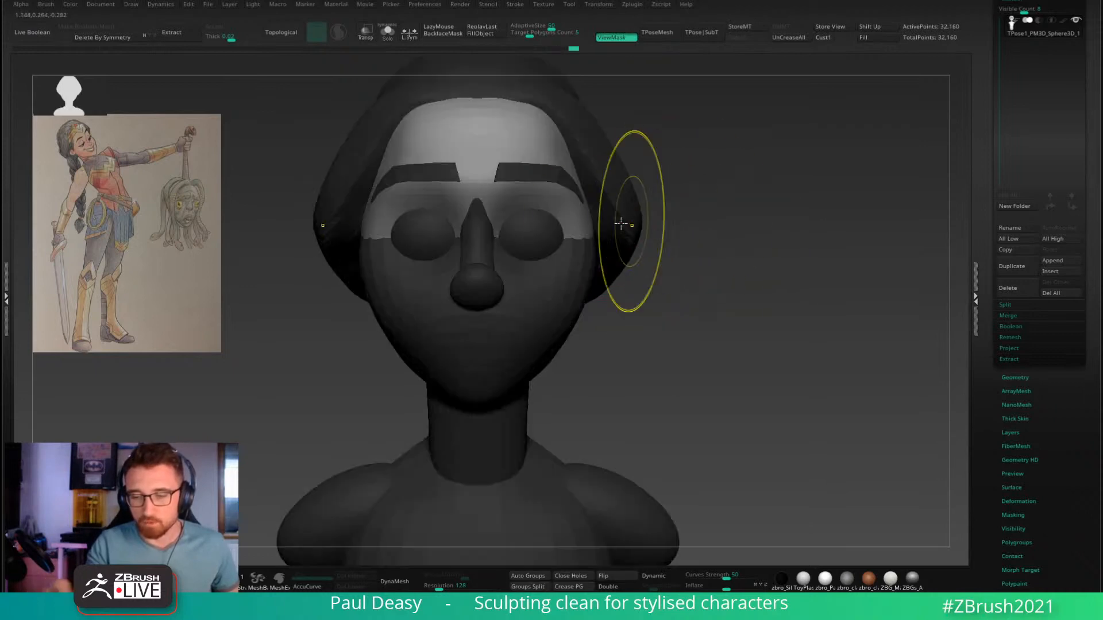
Step: Push the unmasked upper face inward at the temples with the Move brush and turn off the mask display
mouse_move(620, 224)
mouse_down()
mouse_move(601, 229)
mouse_move(602, 204)
mouse_up()
key(s)
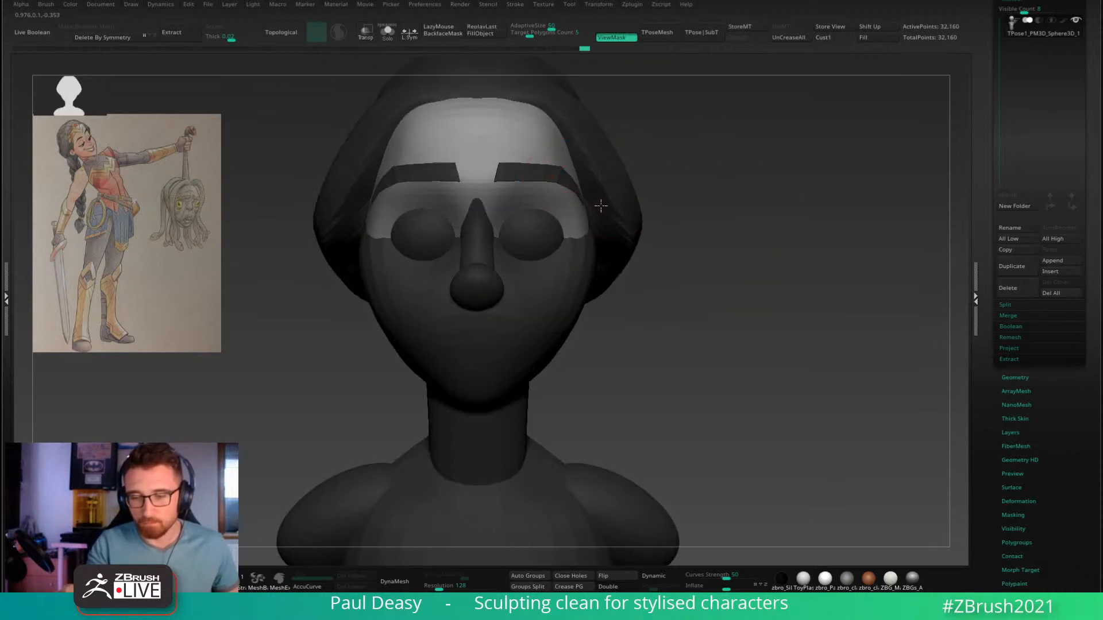
key(ctrl+h)
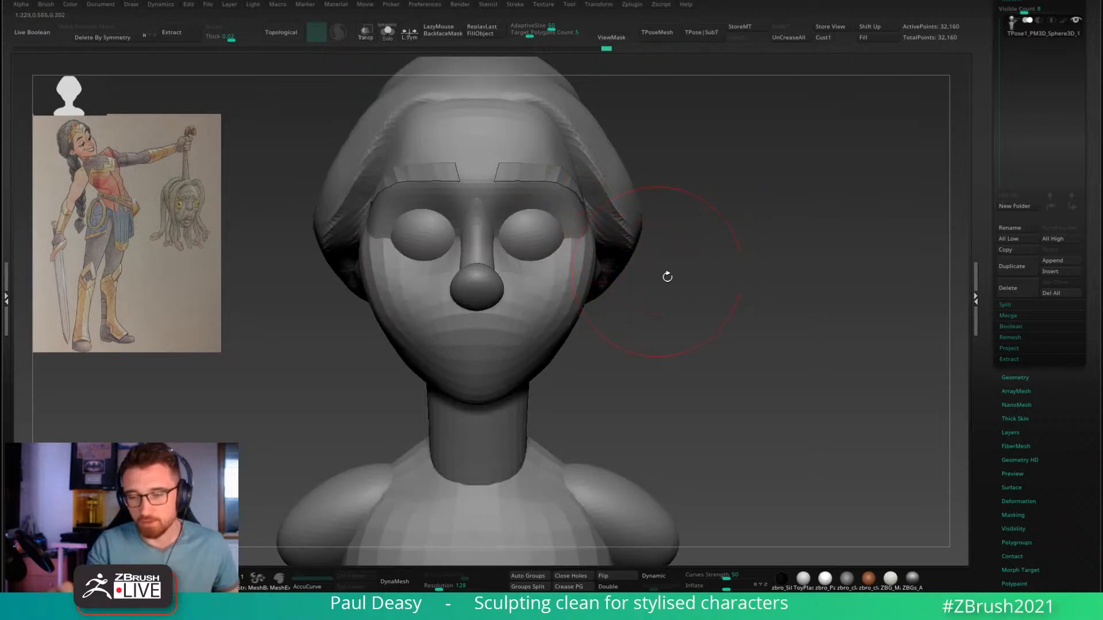
Step: Isolate the lower-face piece by its polygroup and mask every other part of the head and body
drag(667, 276, 630, 274)
ctrl+shift+click(589, 275)
ctrl+click(719, 283)
ctrl+shift+click(727, 284)
drag(729, 283, 732, 251)
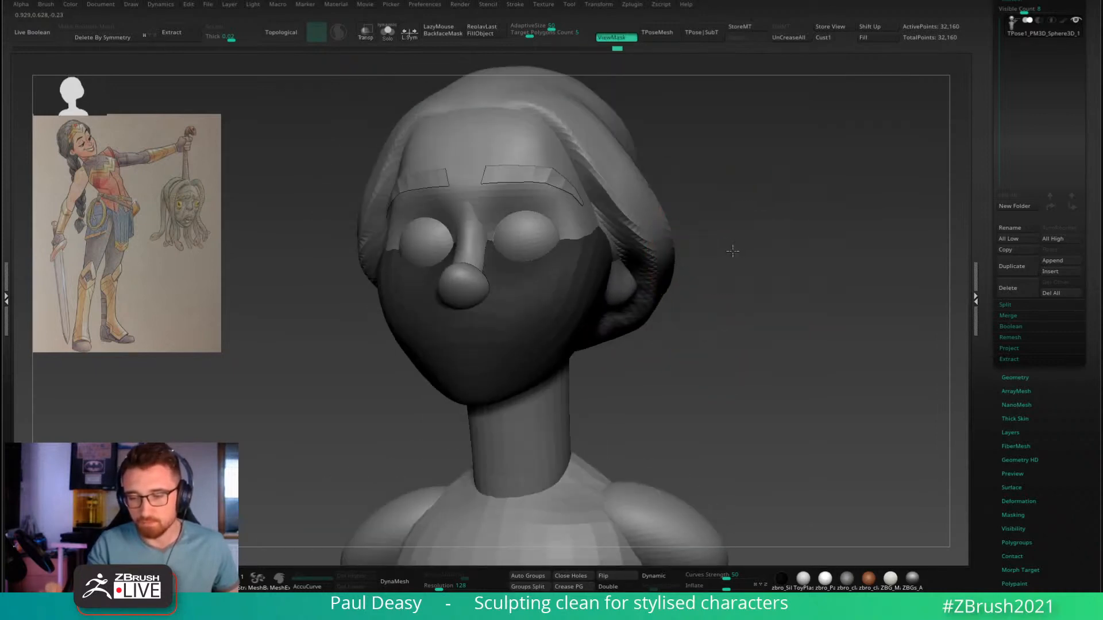
ctrl+click(733, 251)
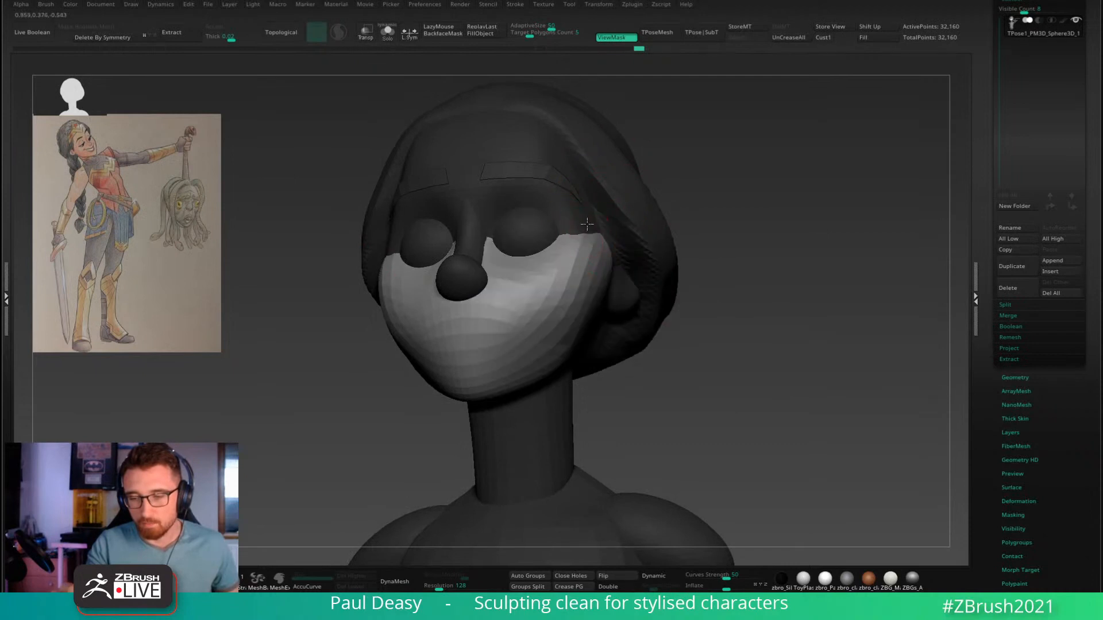
Step: Adjust the sides of the unmasked cheeks below the eyes with the Move brush and clear the mask
mouse_move(578, 229)
right_down()
mouse_move(645, 253)
mouse_move(616, 221)
right_up()
key(s)
drag(617, 222, 631, 241)
right_drag(654, 262, 613, 253)
right_click(606, 250)
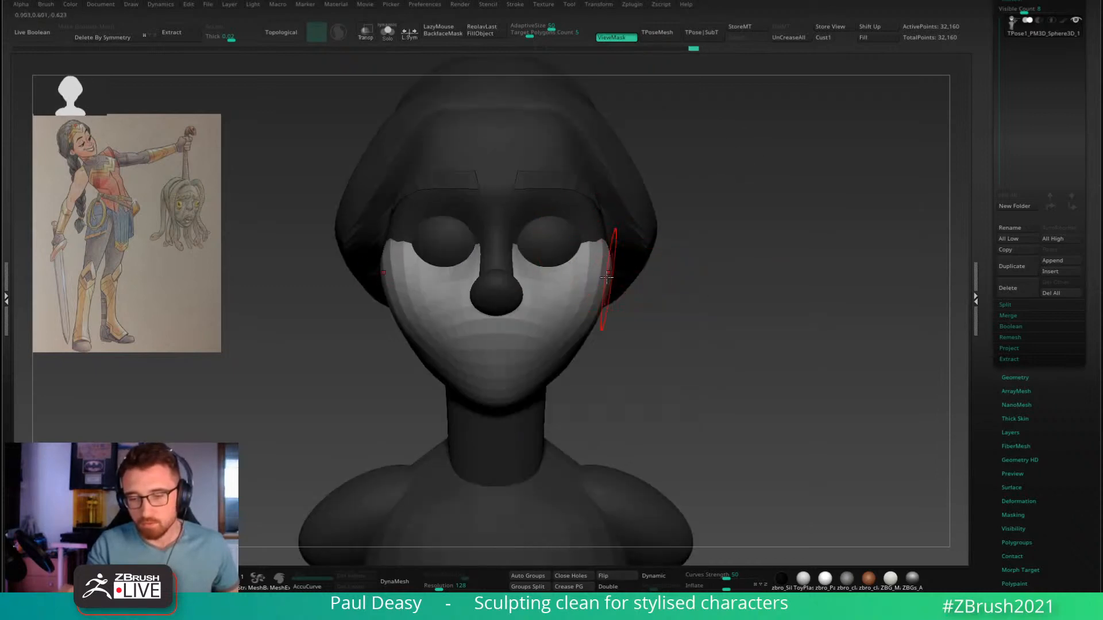
mouse_move(607, 277)
mouse_down()
mouse_move(660, 266)
mouse_move(625, 273)
mouse_up()
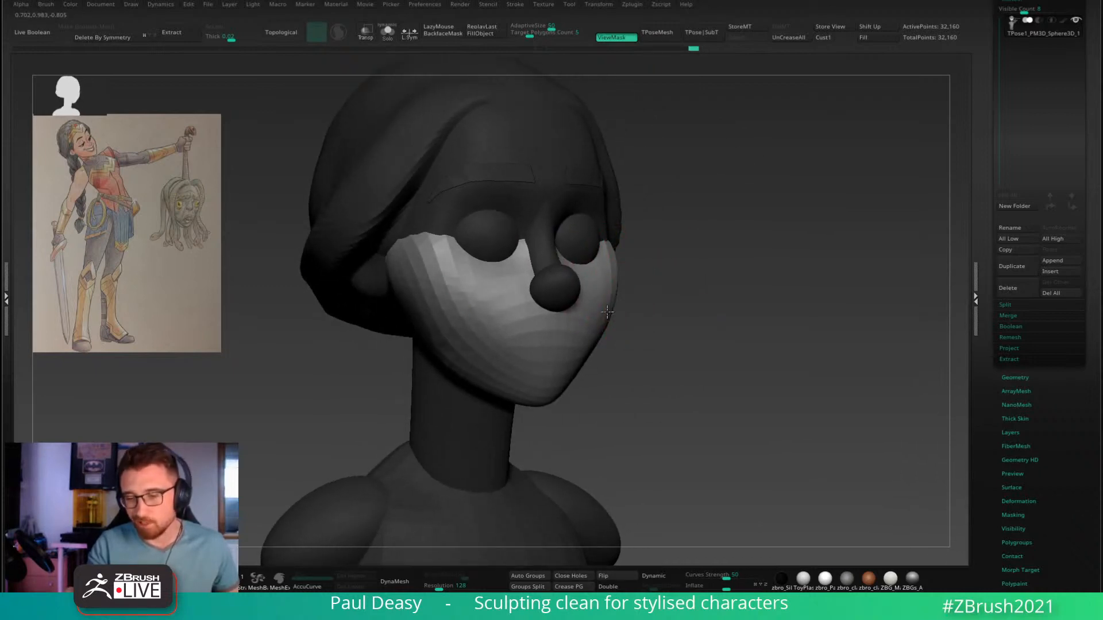
drag(645, 334, 679, 300)
mouse_move(750, 296)
mouse_down()
mouse_move(738, 283)
mouse_move(736, 311)
mouse_move(716, 312)
mouse_up()
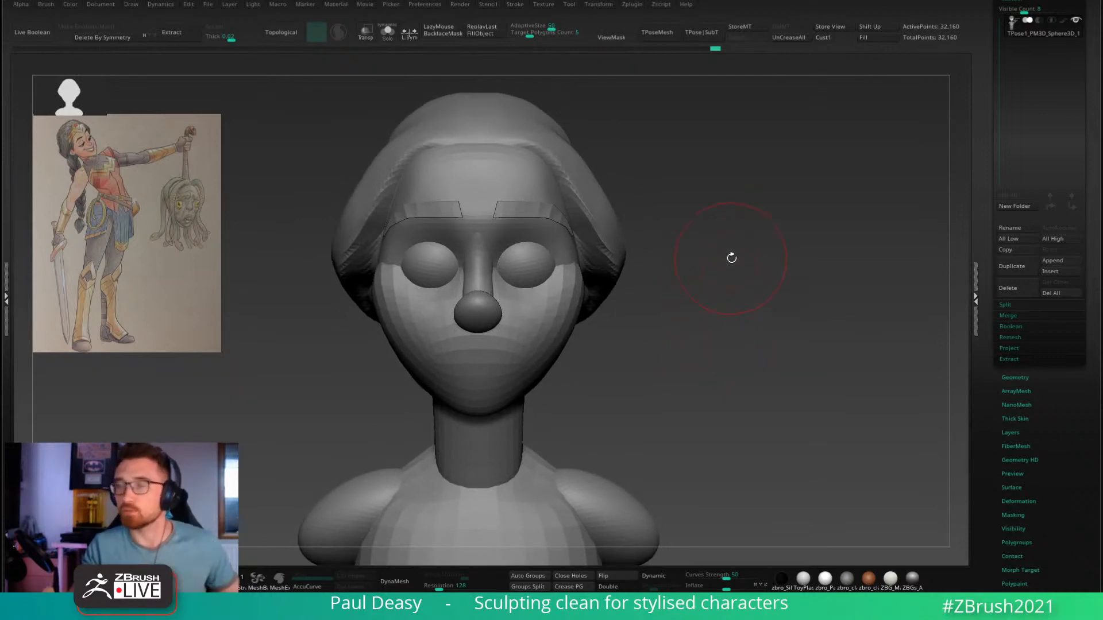
Step: Refine the mouth and chin profile in the side view with a resized Move brush
alt+drag(723, 272, 734, 288)
alt+drag(718, 214, 702, 189)
right_drag(533, 301, 537, 302)
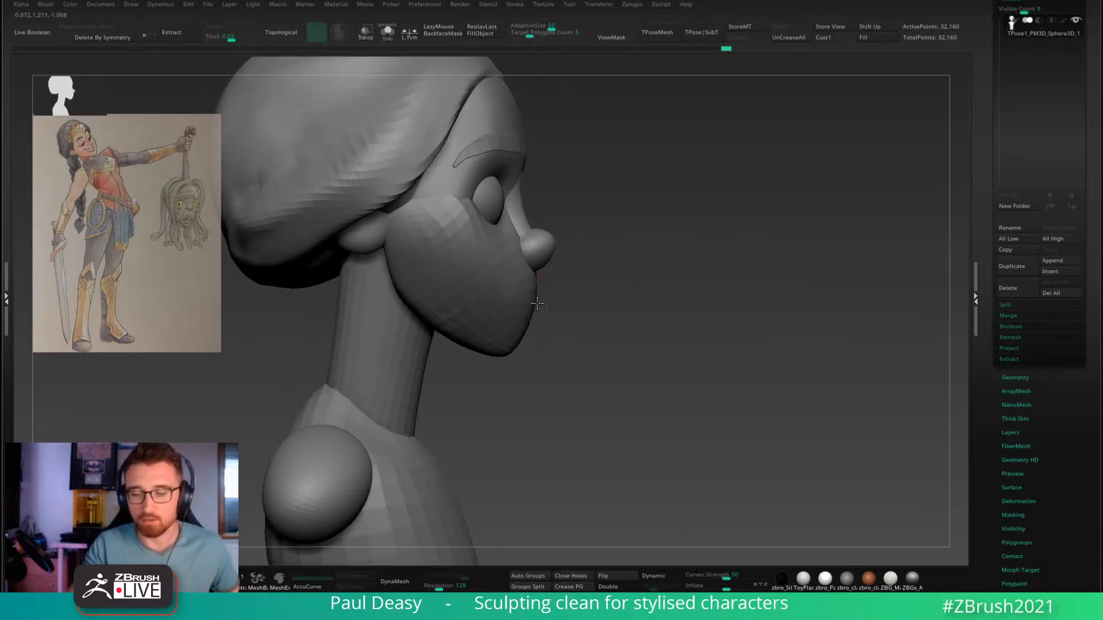
key(space)
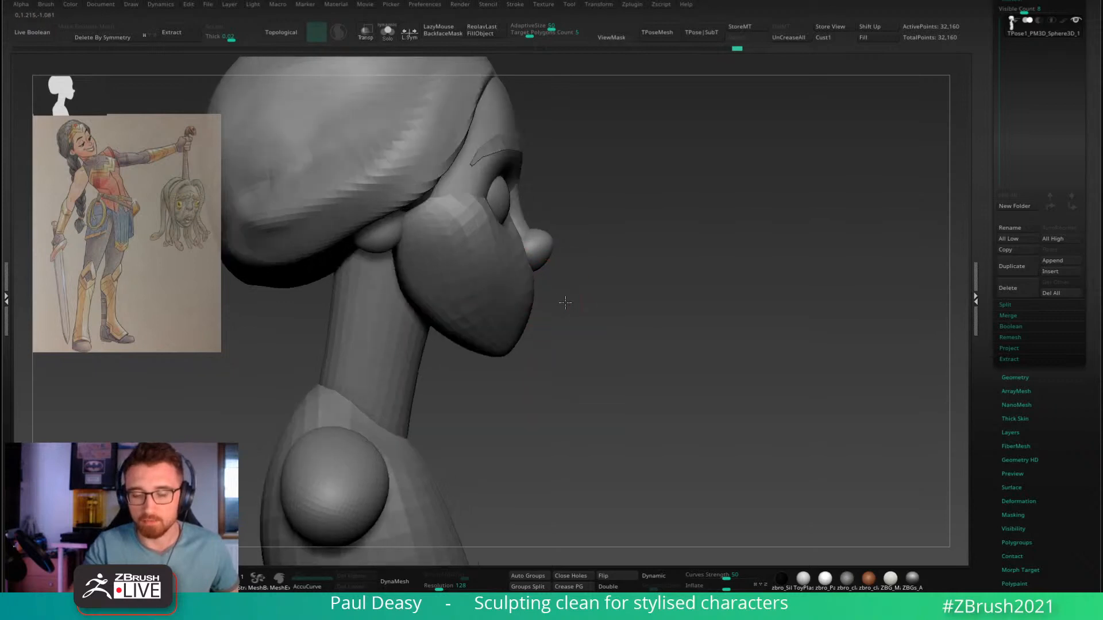
right_drag(532, 301, 532, 301)
key(space)
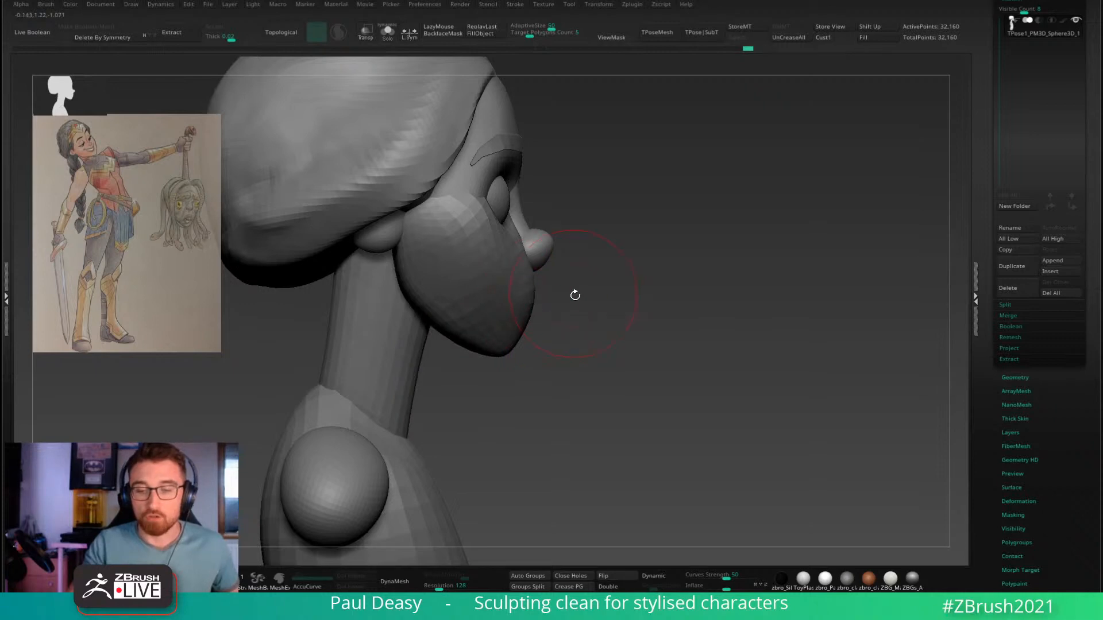
key(space)
right_drag(574, 295, 581, 439)
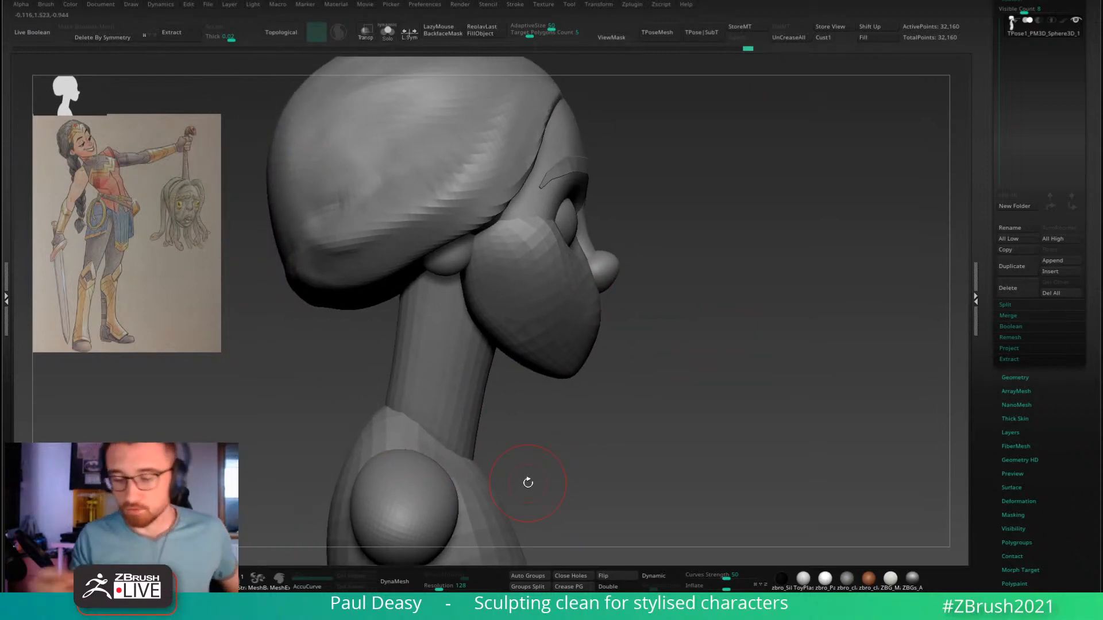
key(space)
key(space)
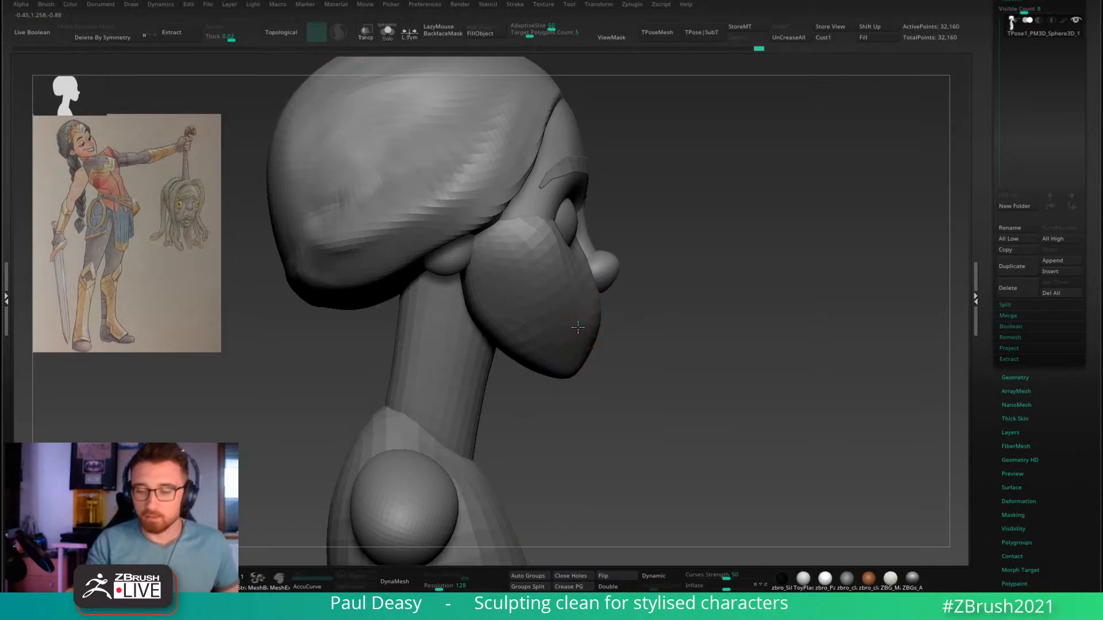
key(space)
mouse_move(624, 343)
mouse_down()
mouse_move(627, 329)
mouse_move(610, 322)
mouse_move(580, 351)
mouse_up()
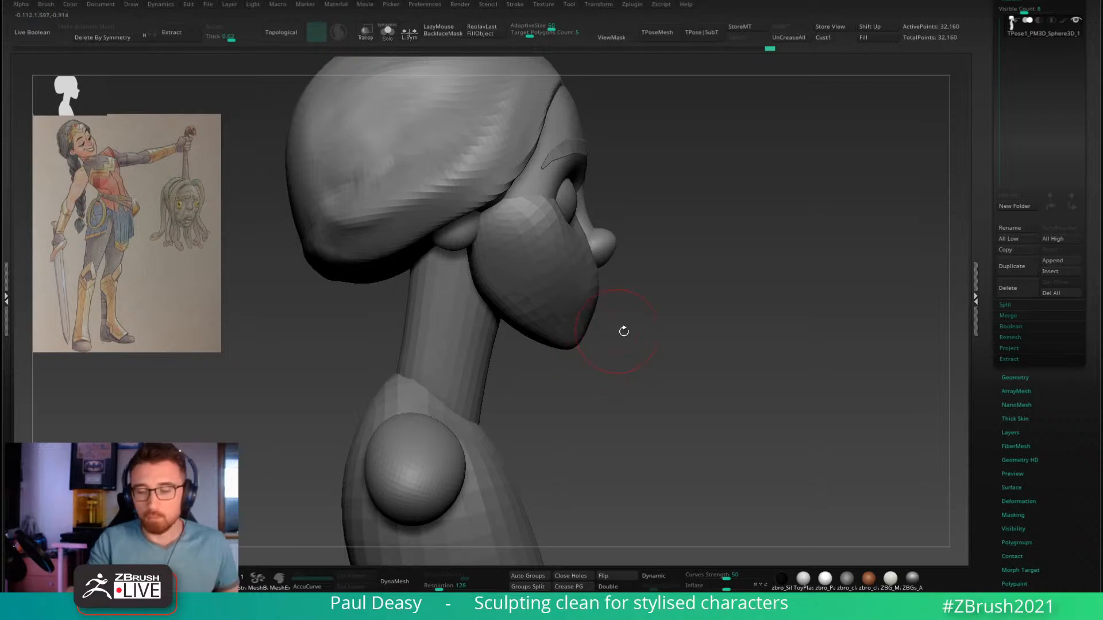
Step: Examine the face and jaw proportions from the front, three-quarter and low angles
mouse_move(624, 332)
shift+mouse_down()
mouse_move(640, 320)
mouse_move(620, 333)
shift+mouse_up()
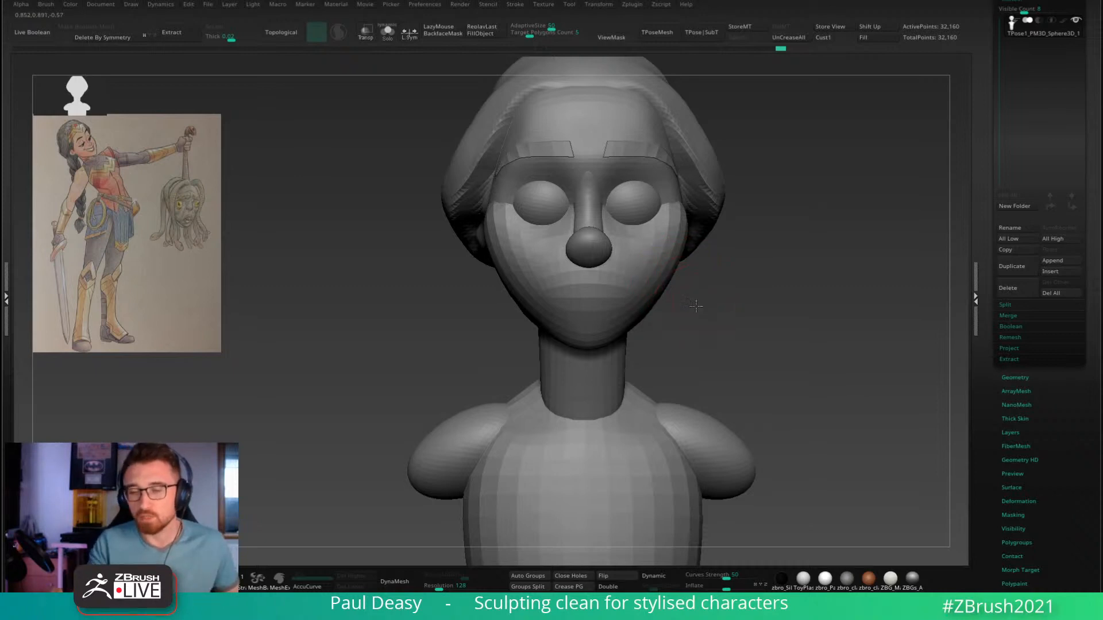
drag(696, 306, 708, 302)
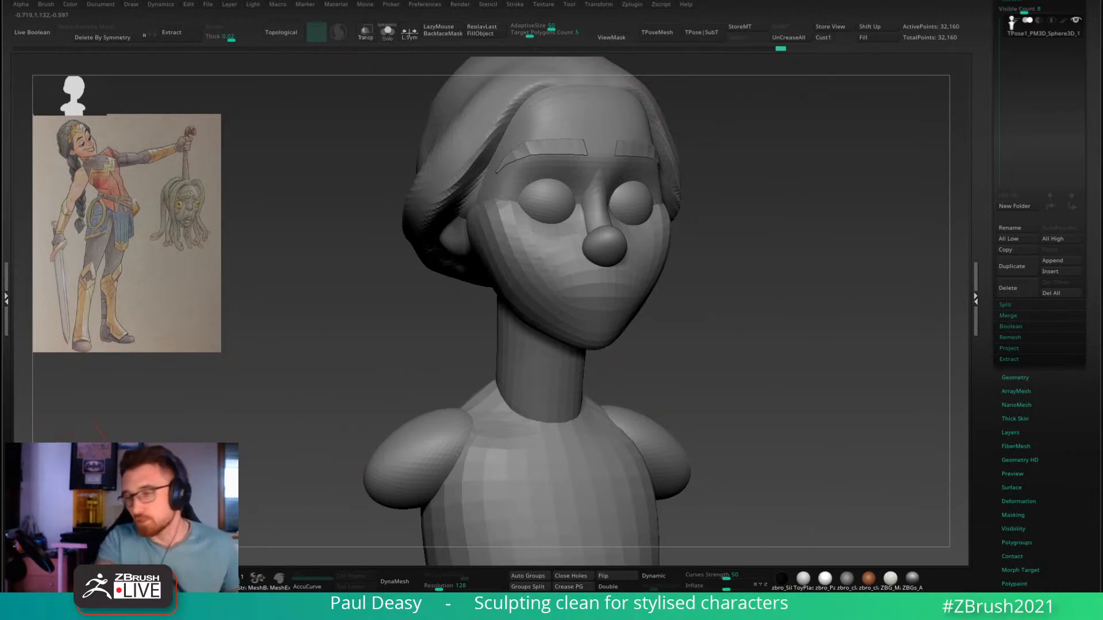
key(space)
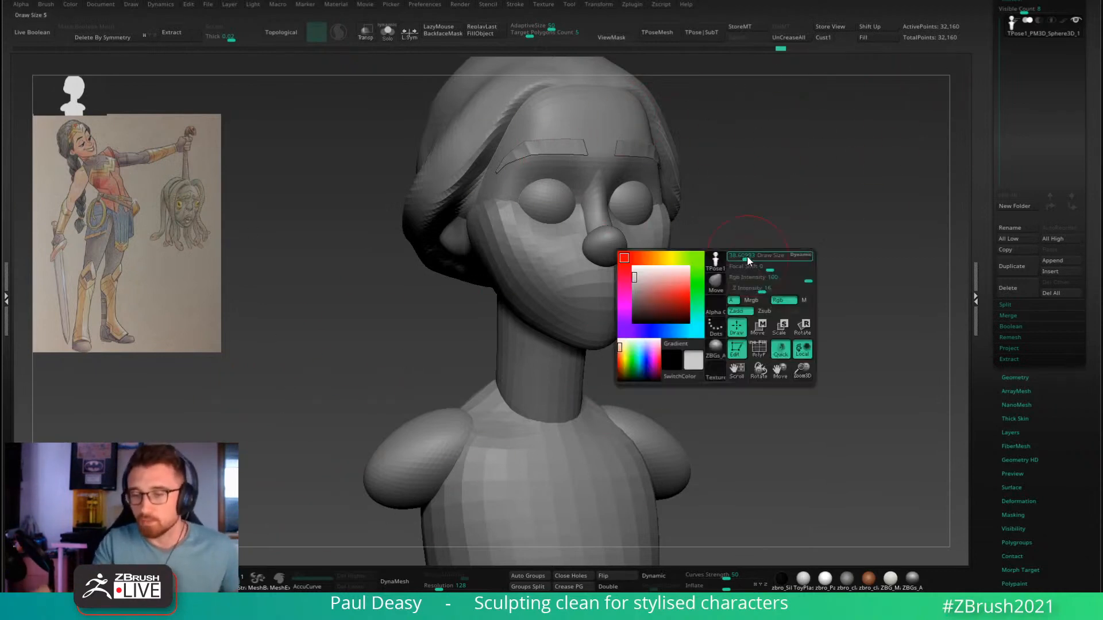
key(space)
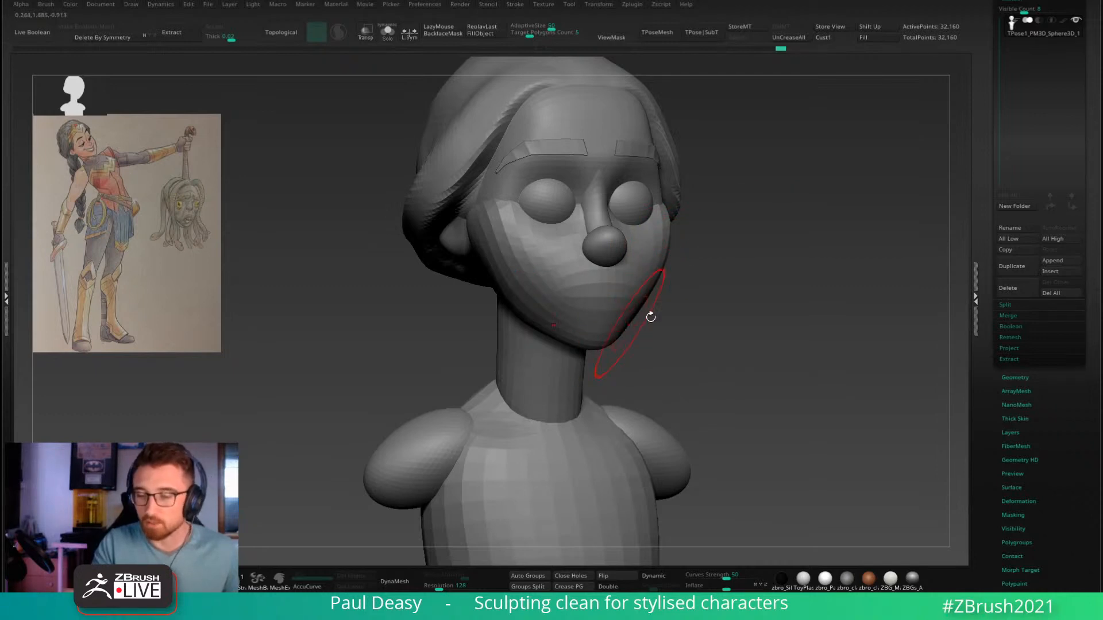
drag(651, 317, 704, 281)
key(space)
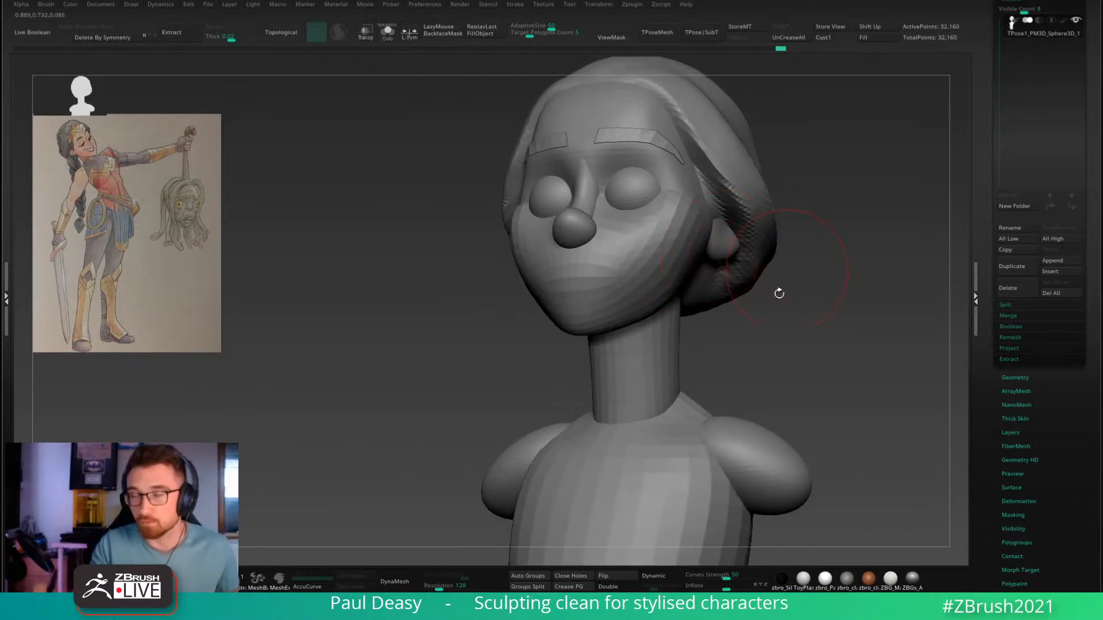
key(space)
mouse_move(787, 312)
alt+mouse_down()
mouse_move(744, 303)
mouse_move(746, 290)
mouse_move(763, 298)
mouse_move(731, 326)
alt+mouse_up()
key(space)
Step: Mask everything except the lower-face piece and return to the Move brush in the front view
key(w)
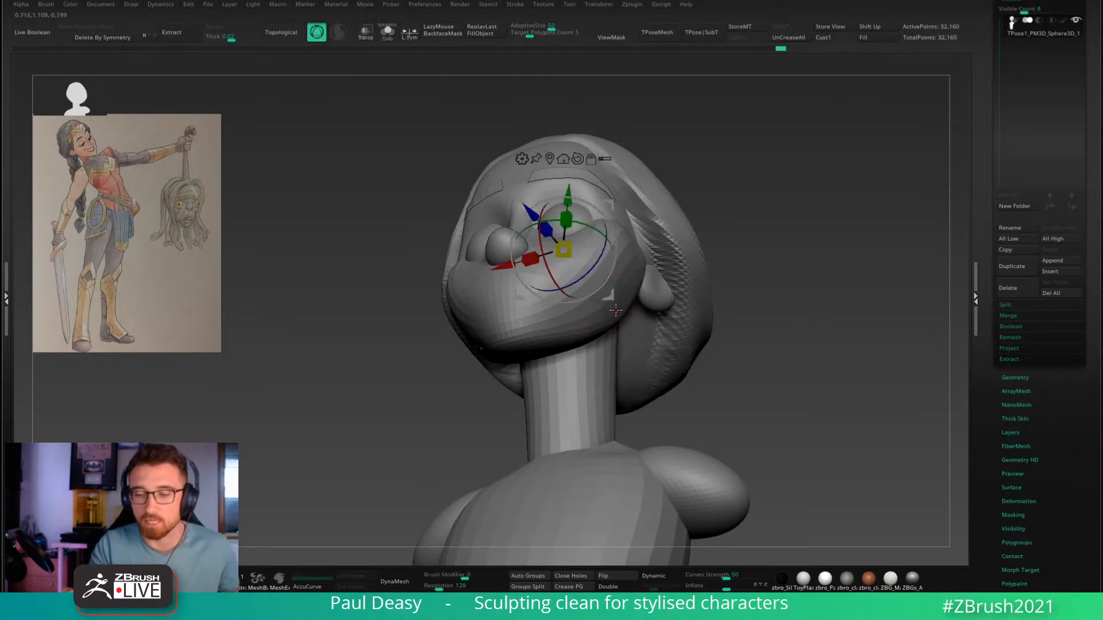
ctrl+click(610, 313)
key(q)
key(space)
drag(606, 313, 613, 313)
mouse_move(740, 299)
mouse_down()
mouse_move(761, 251)
mouse_move(618, 308)
mouse_up()
mouse_move(618, 308)
right_down()
mouse_move(608, 319)
mouse_move(622, 291)
mouse_move(767, 354)
mouse_move(731, 246)
right_up()
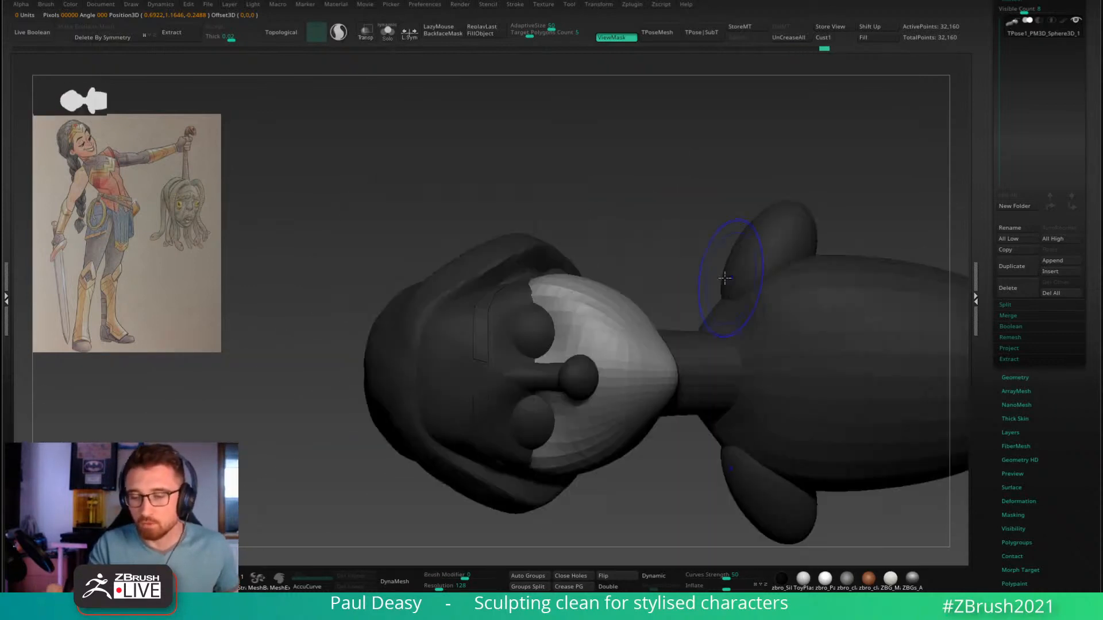
right_drag(655, 266, 792, 341)
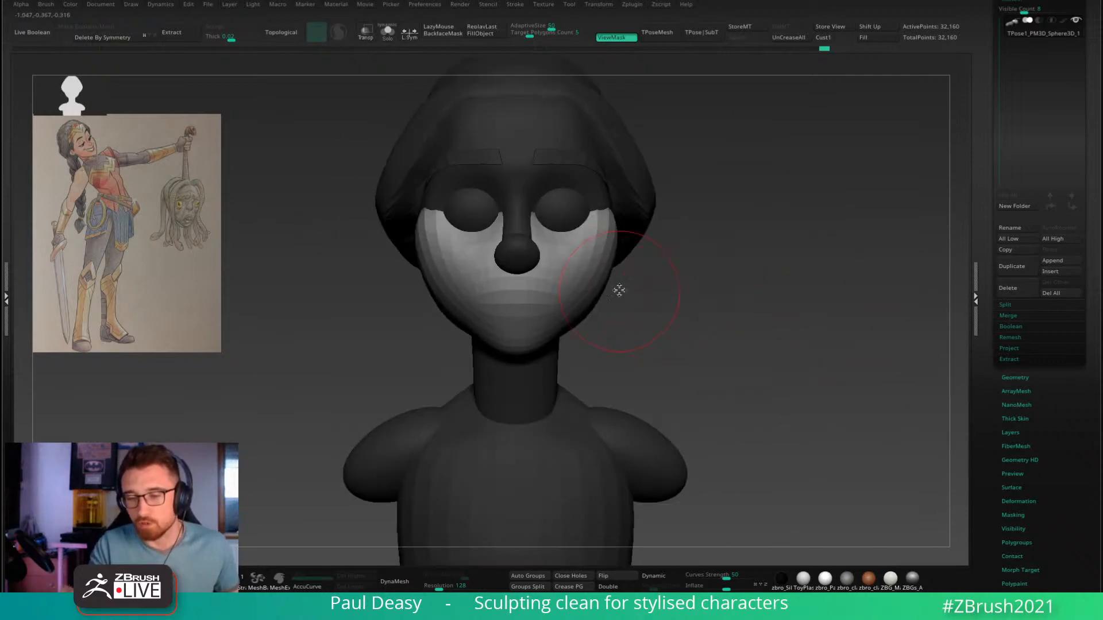
Step: Shape the outer cheeks below the eyes and beside the ears with the Move brush
right_drag(618, 291, 606, 279)
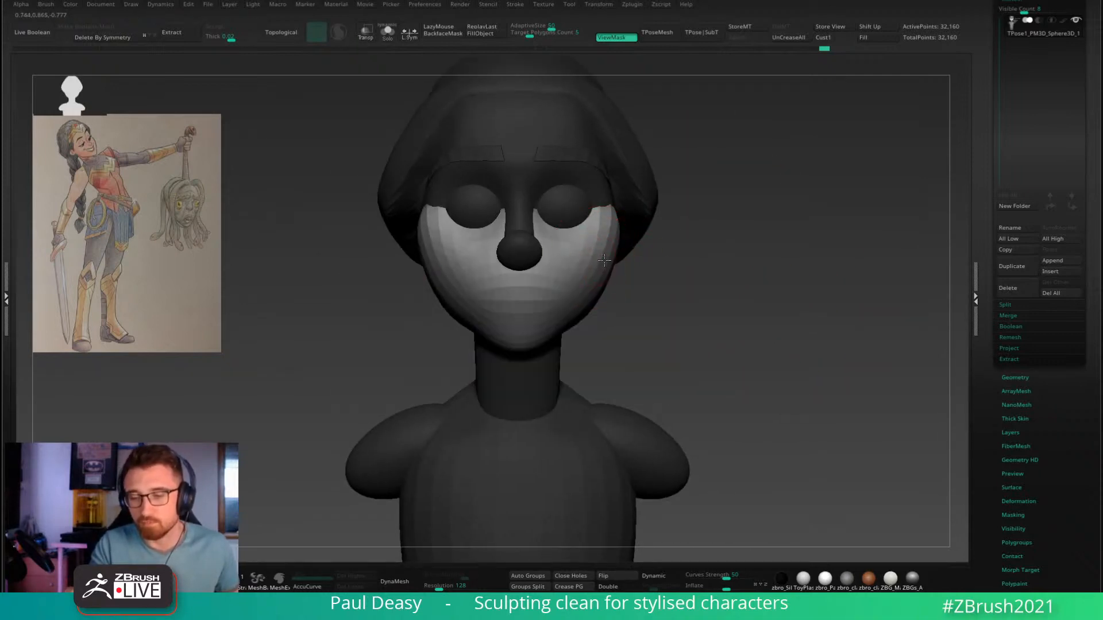
right_drag(625, 241, 616, 246)
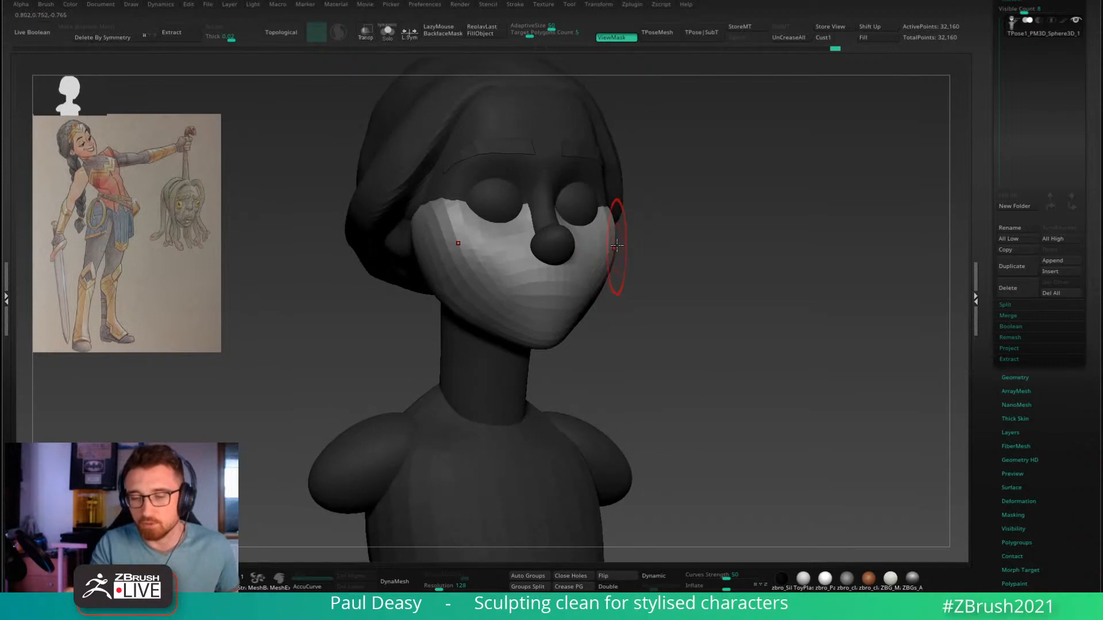
key(space)
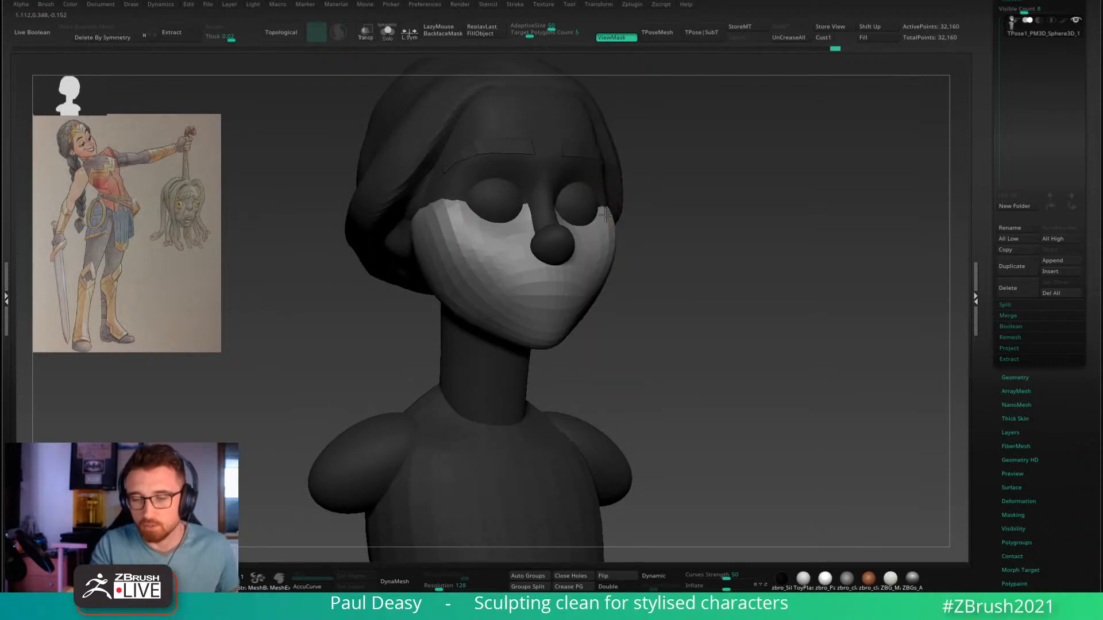
right_drag(655, 234, 481, 239)
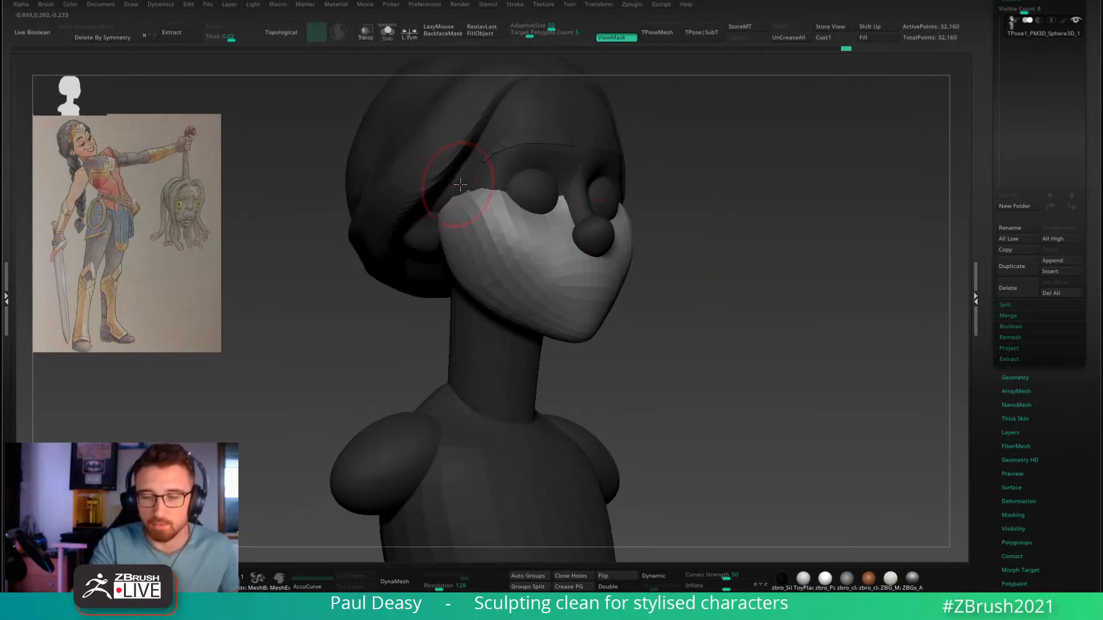
right_drag(460, 185, 481, 191)
key(space)
drag(437, 238, 443, 236)
right_drag(444, 236, 464, 242)
Step: Reduce the brush size and push the back edge of the jaw below the ear forward
key(space)
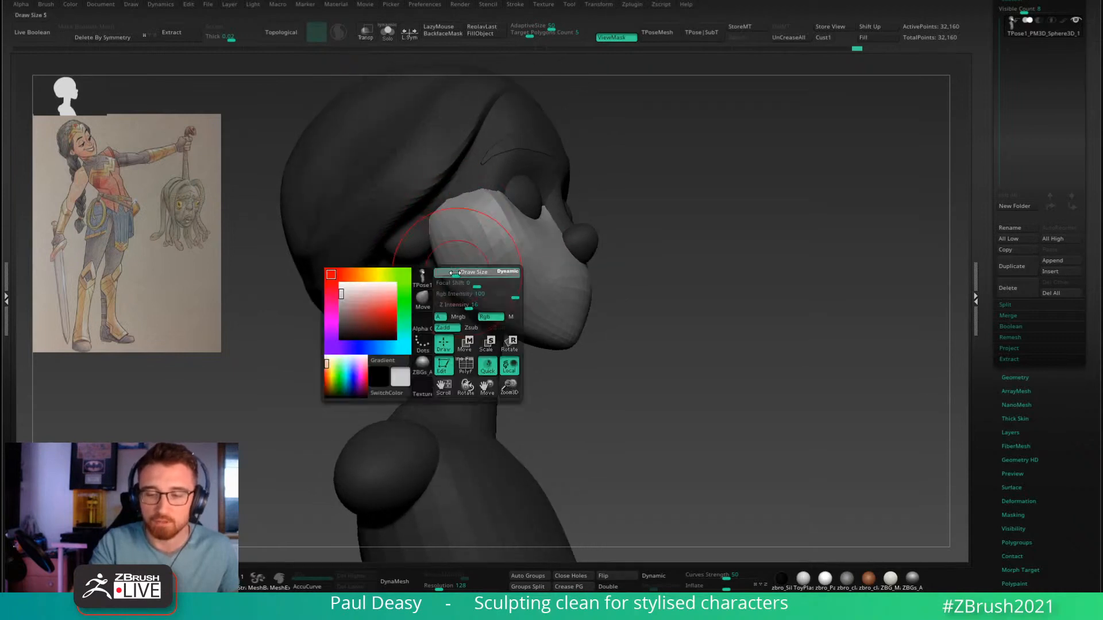
drag(453, 272, 439, 272)
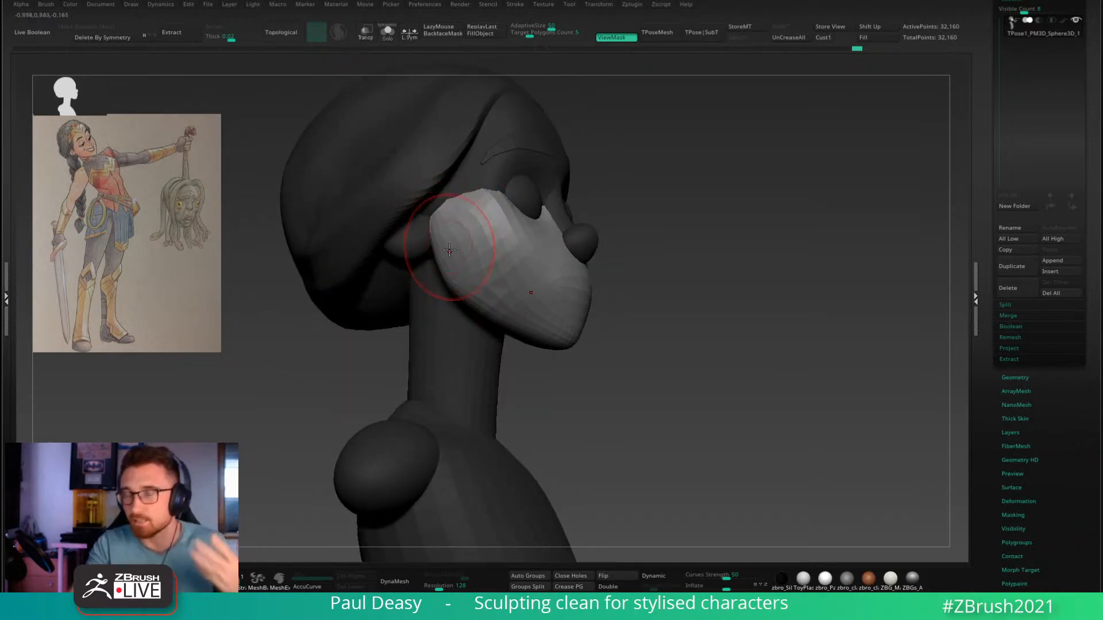
right_drag(446, 241, 452, 272)
drag(452, 289, 482, 283)
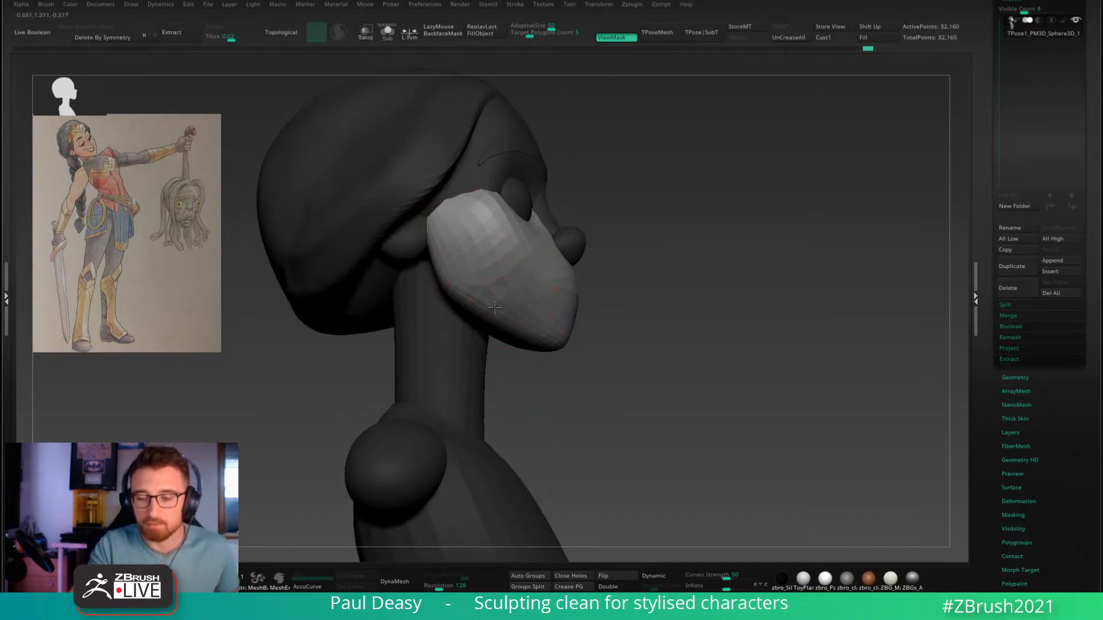
Step: Refine the jawline in a three-quarter view and transfer the TPose mesh changes back to the subtools
mouse_move(504, 309)
right_down()
mouse_move(645, 291)
mouse_move(743, 299)
mouse_move(682, 321)
mouse_move(631, 304)
right_up()
key(space)
key(space)
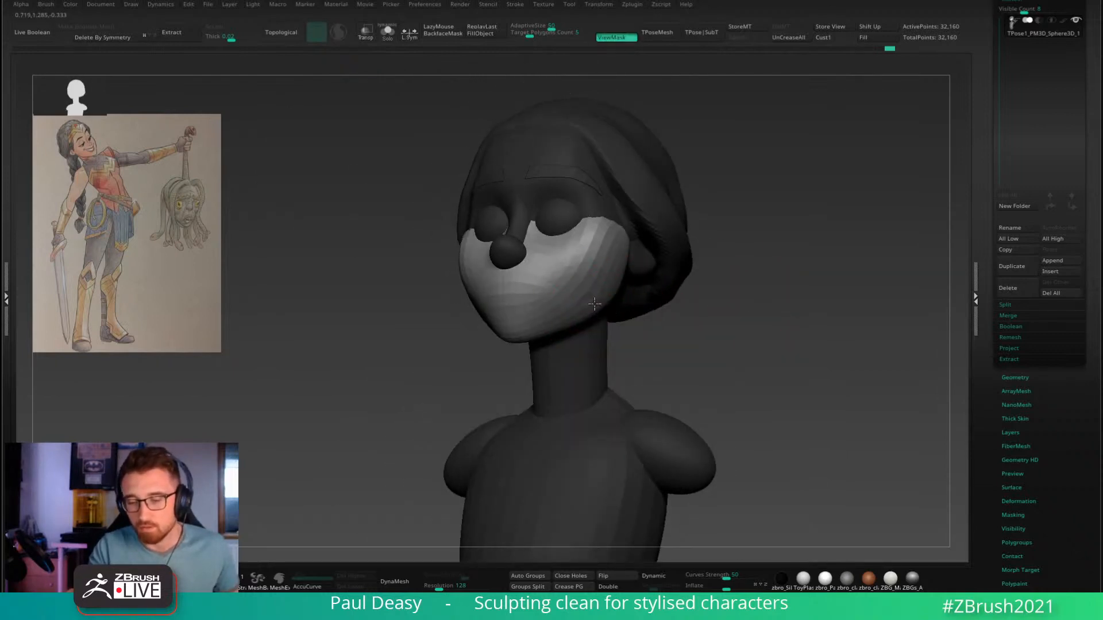
key(space)
drag(605, 299, 593, 295)
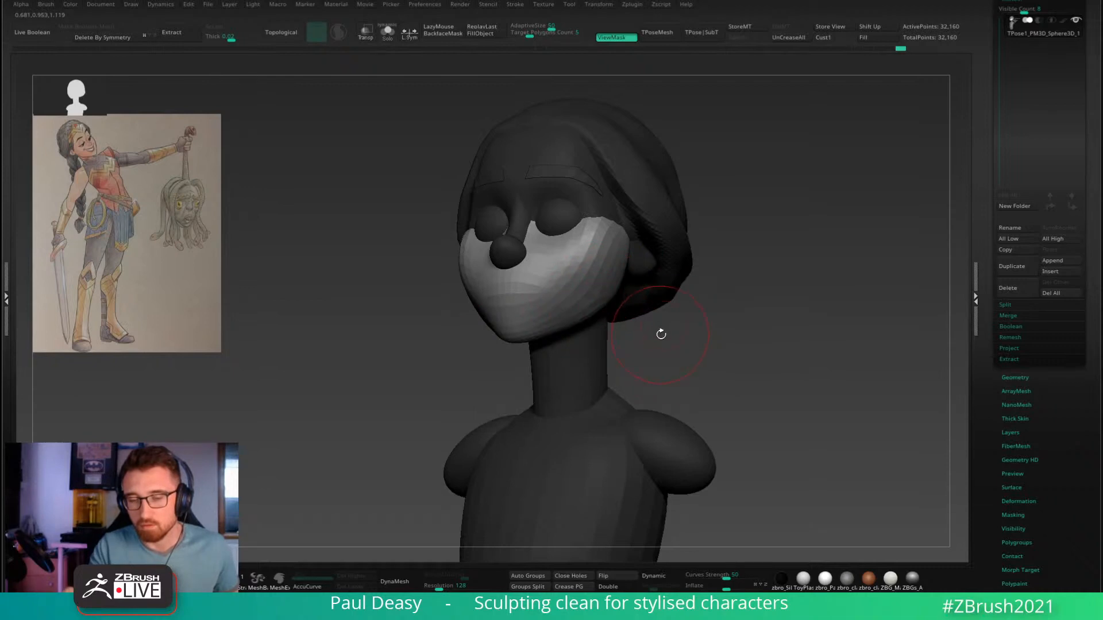
key(space)
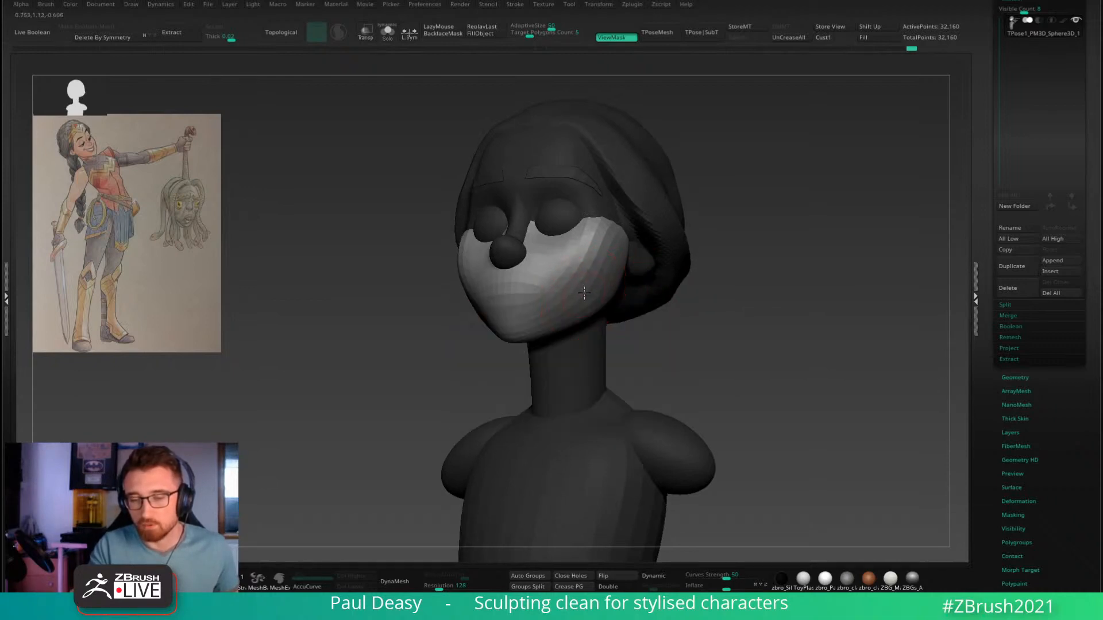
right_drag(585, 294, 659, 290)
click(701, 32)
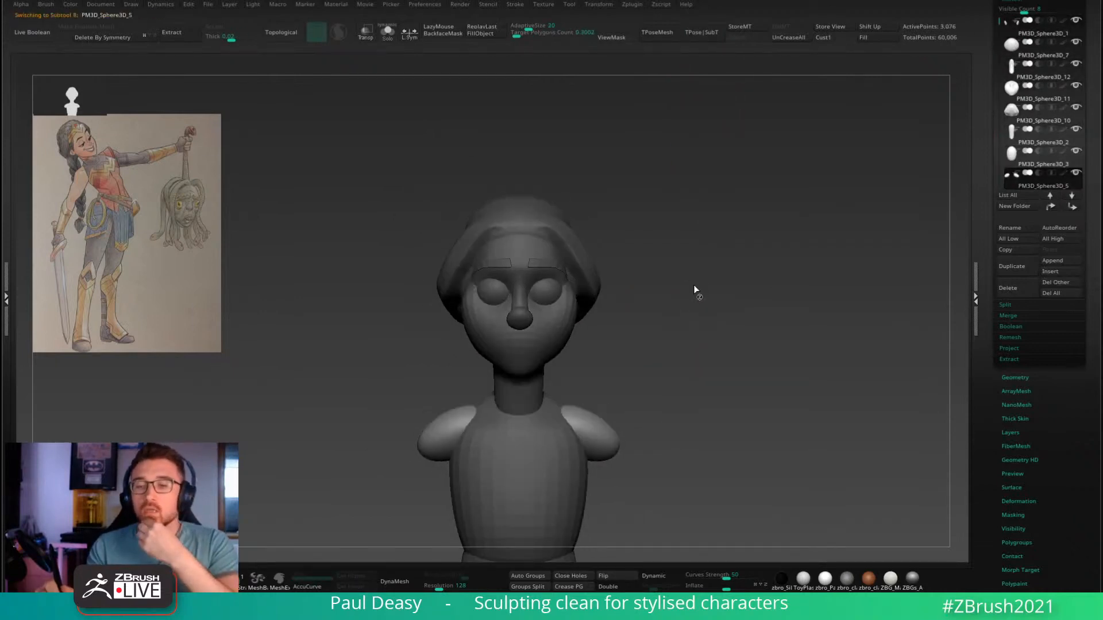
Step: Select the hair subtool and adjust its sides at ear level with a large Move brush
alt+click(580, 290)
key(space)
drag(576, 287, 584, 286)
mouse_move(642, 258)
alt+mouse_down()
mouse_move(637, 285)
mouse_move(586, 284)
alt+mouse_up()
key(space)
drag(654, 287, 531, 287)
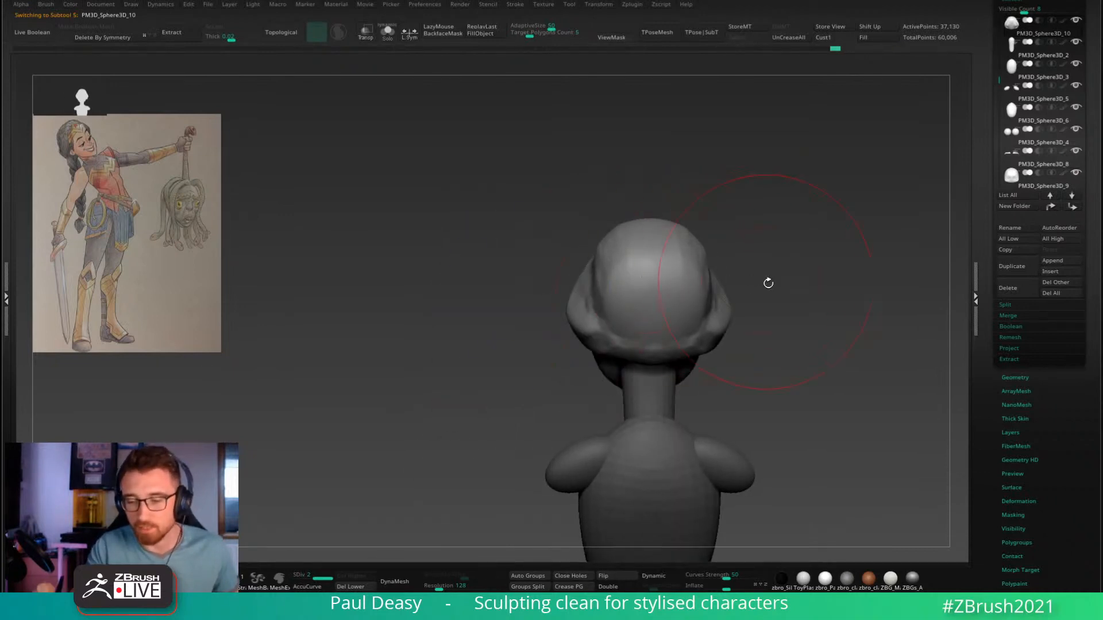
Step: Undo the stray hair stroke and reshape the lower back of the hair in the side view
key(space)
mouse_move(768, 283)
alt+mouse_down()
mouse_move(603, 281)
mouse_move(558, 304)
alt+mouse_up()
mouse_move(563, 301)
mouse_down()
mouse_move(588, 293)
mouse_move(558, 275)
mouse_move(569, 317)
mouse_move(566, 305)
mouse_up()
key(ctrl+z)
mouse_move(558, 352)
alt+mouse_down()
mouse_move(556, 303)
mouse_move(653, 305)
alt+mouse_up()
drag(537, 318, 569, 319)
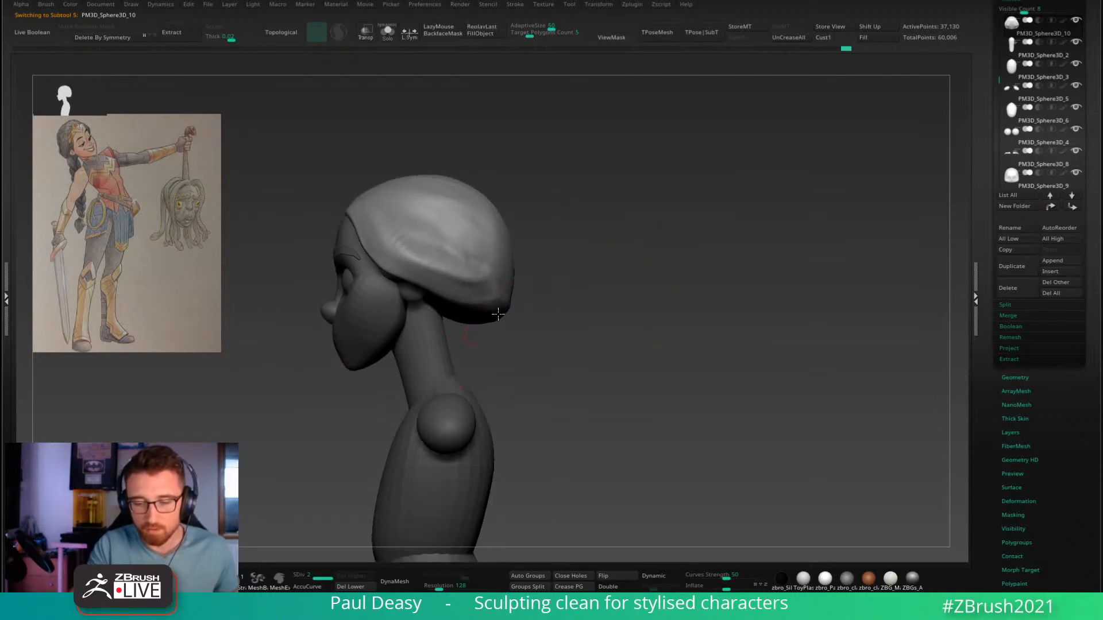
drag(501, 309, 492, 314)
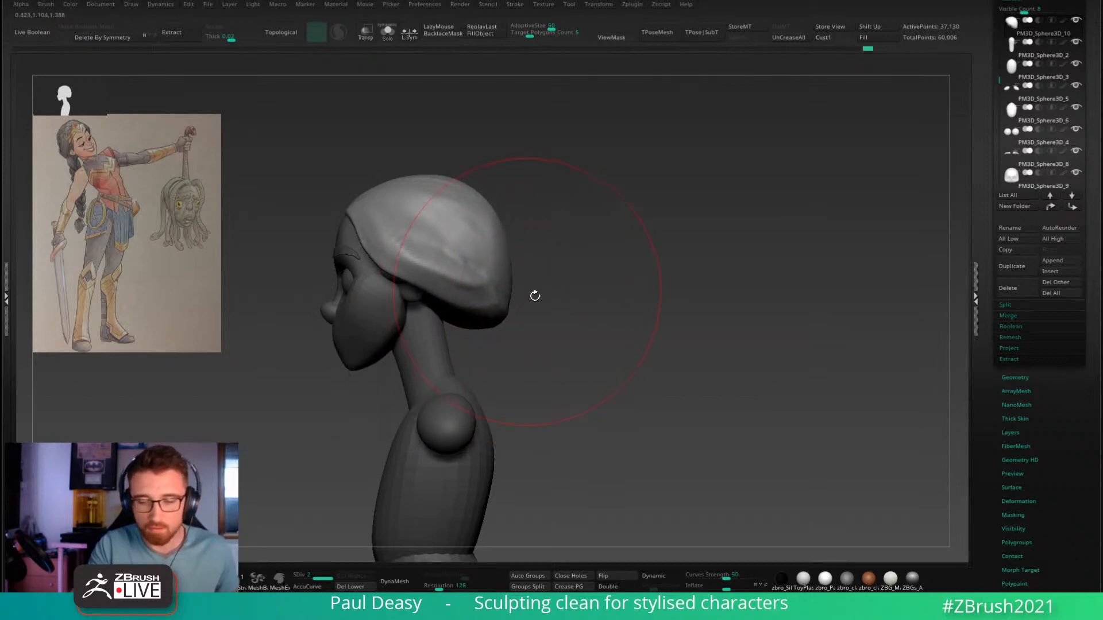
right_click(503, 322)
Step: Reshape the side of the hair around the temple and above the ear with the large Move brush
alt+drag(535, 296, 564, 299)
right_click(601, 303)
right_drag(495, 288, 445, 303)
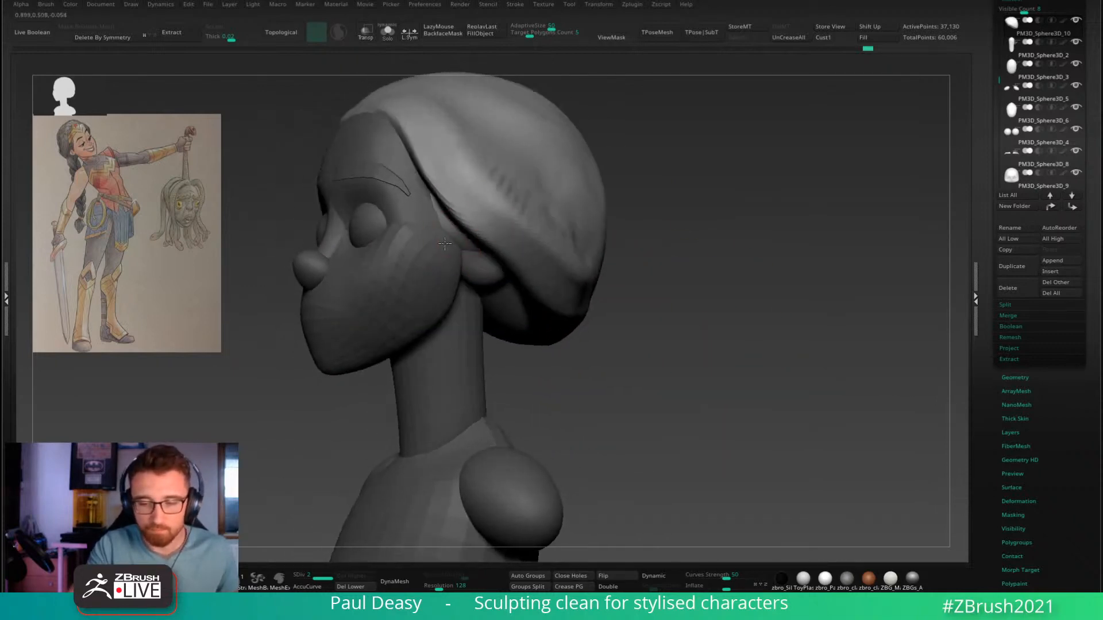
drag(455, 298, 484, 242)
mouse_move(484, 241)
right_down()
mouse_move(503, 256)
mouse_move(492, 258)
mouse_move(508, 256)
right_up()
right_click(500, 253)
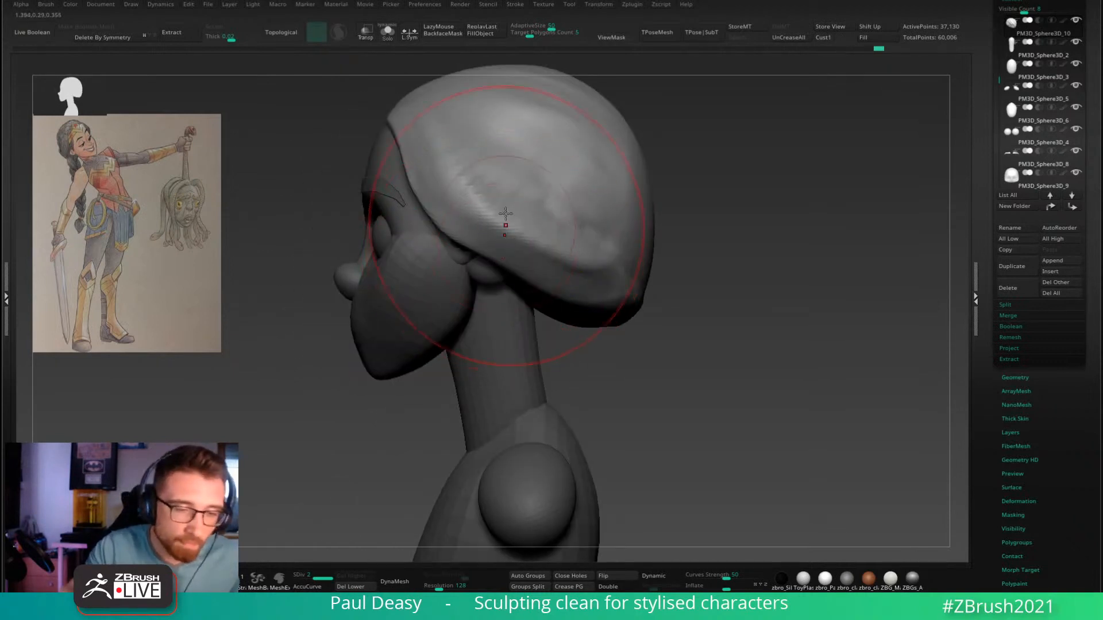
right_drag(420, 184, 454, 189)
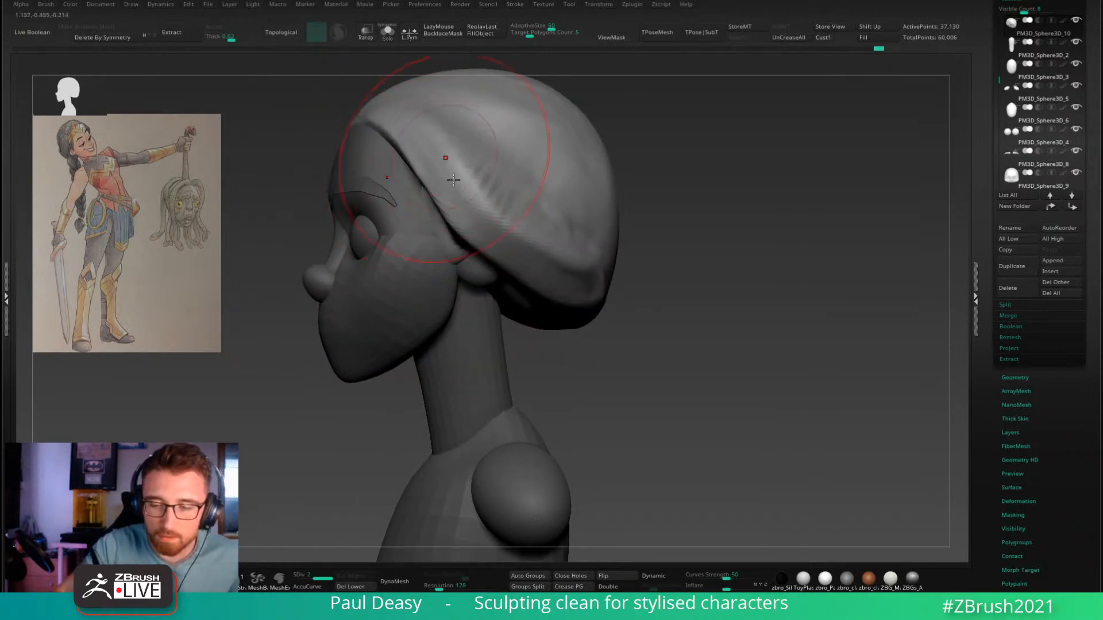
drag(534, 248, 539, 252)
right_drag(539, 251, 560, 271)
drag(561, 275, 545, 261)
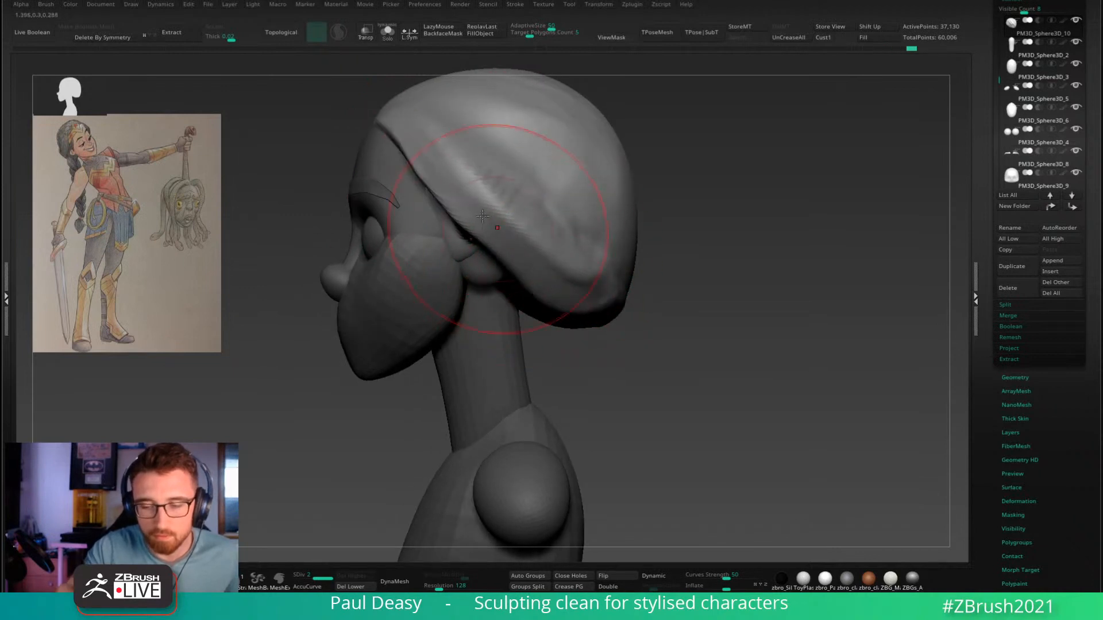
Step: Refine the front edge of the hair from the ear up to the temple with a smaller Move brush
drag(499, 227, 454, 197)
key(space)
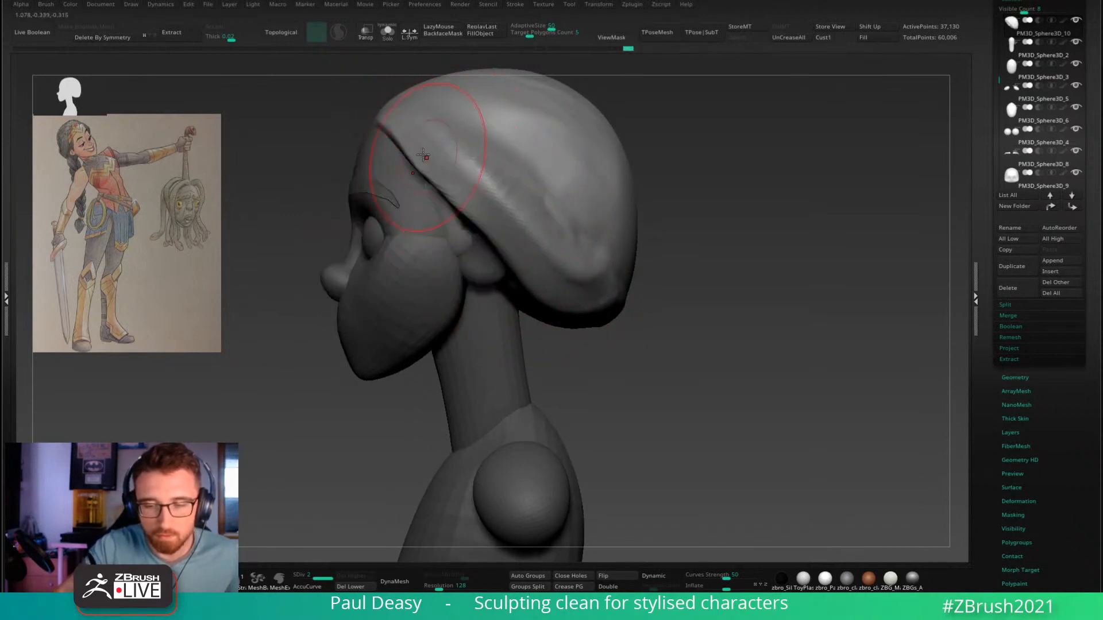
drag(419, 164, 429, 150)
alt+right_drag(428, 151, 438, 195)
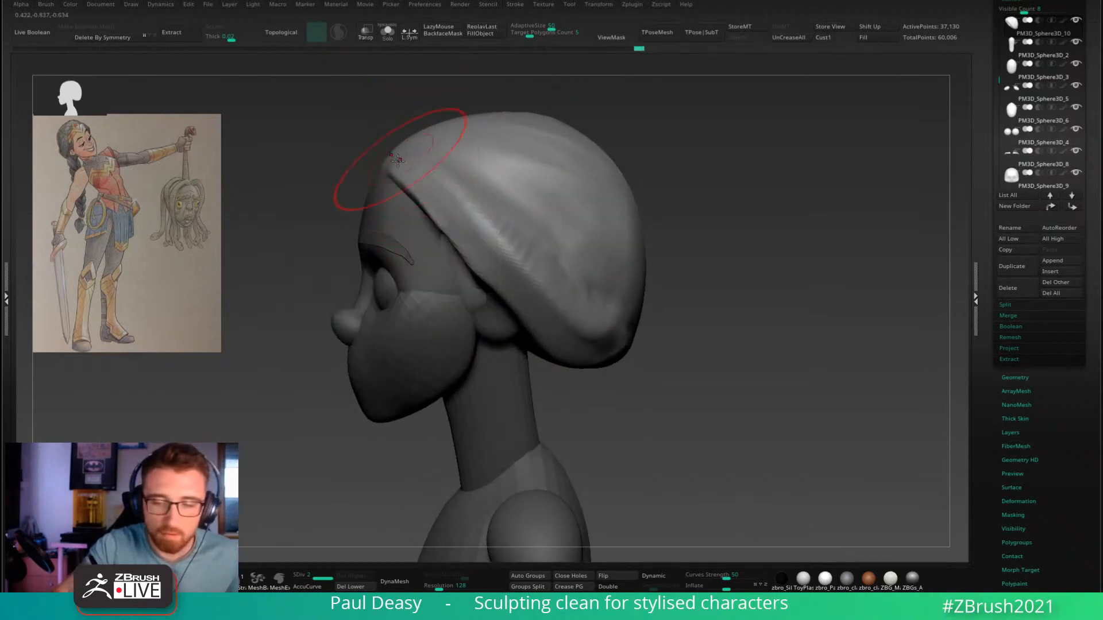
right_drag(398, 164, 731, 275)
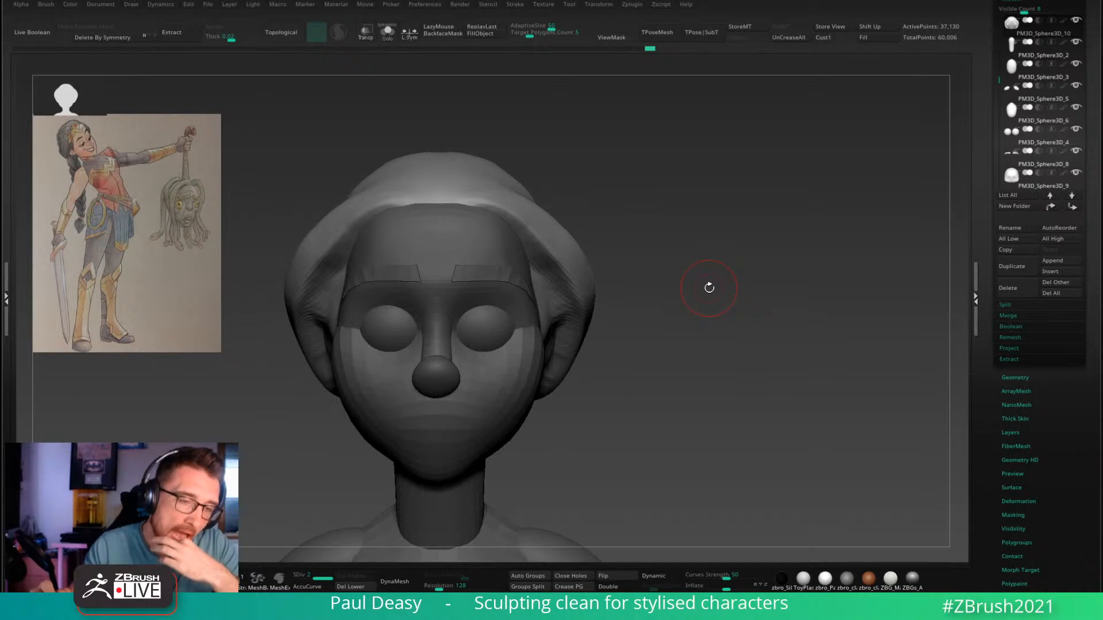
Step: Select the lower face subtool and subdivide it to subdivision level 3
alt+click(485, 262)
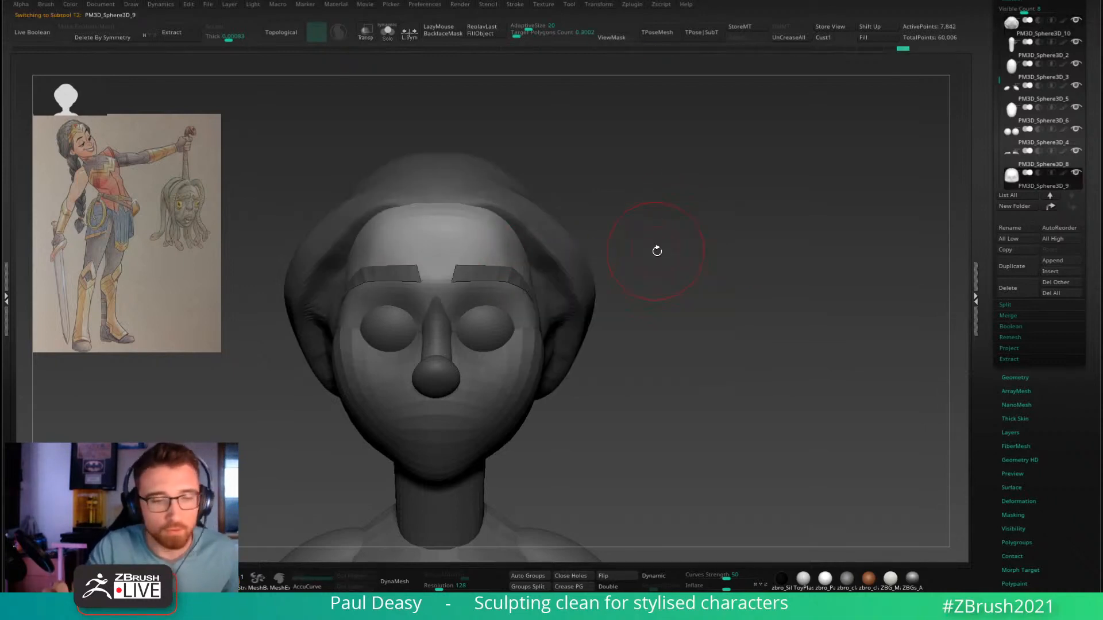
alt+drag(658, 244, 713, 228)
alt+click(495, 365)
alt+drag(651, 367, 722, 326)
key(ctrl+d)
key(ctrl+d)
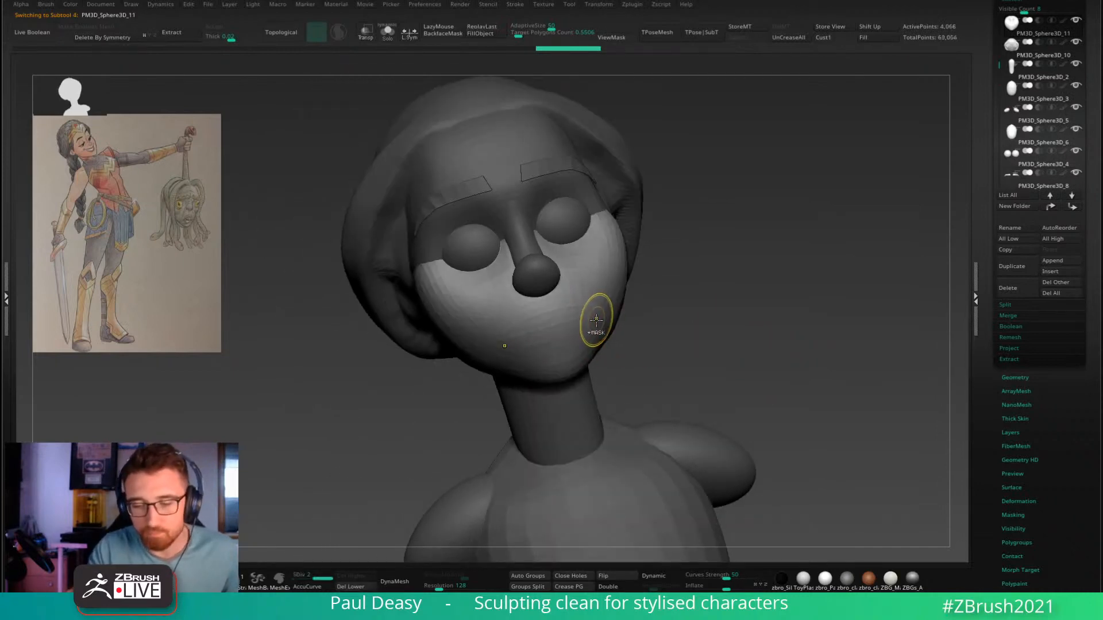
mouse_move(574, 318)
ctrl+right_down()
mouse_move(603, 333)
mouse_move(604, 346)
mouse_move(553, 334)
ctrl+right_up()
Step: Try carving a first mouth line below the nose with the DamStandard brush, undoing the trial strokes
key(b)
key(d)
key(s)
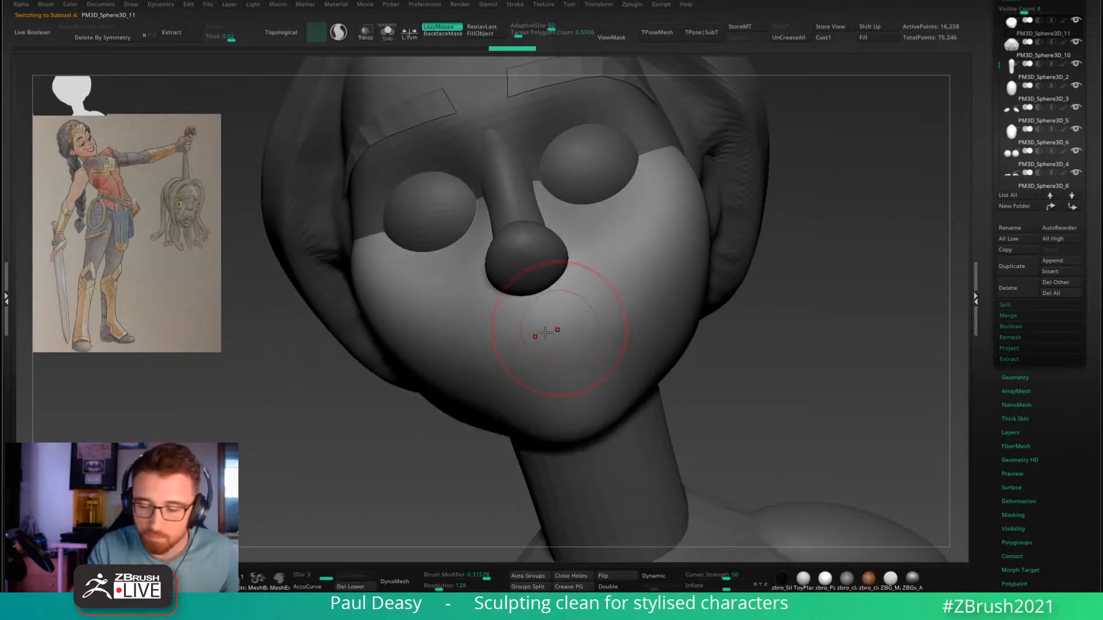
drag(559, 330, 616, 307)
key(ctrl+z)
mouse_move(507, 347)
mouse_down()
mouse_move(475, 349)
mouse_move(567, 331)
mouse_move(632, 283)
mouse_up()
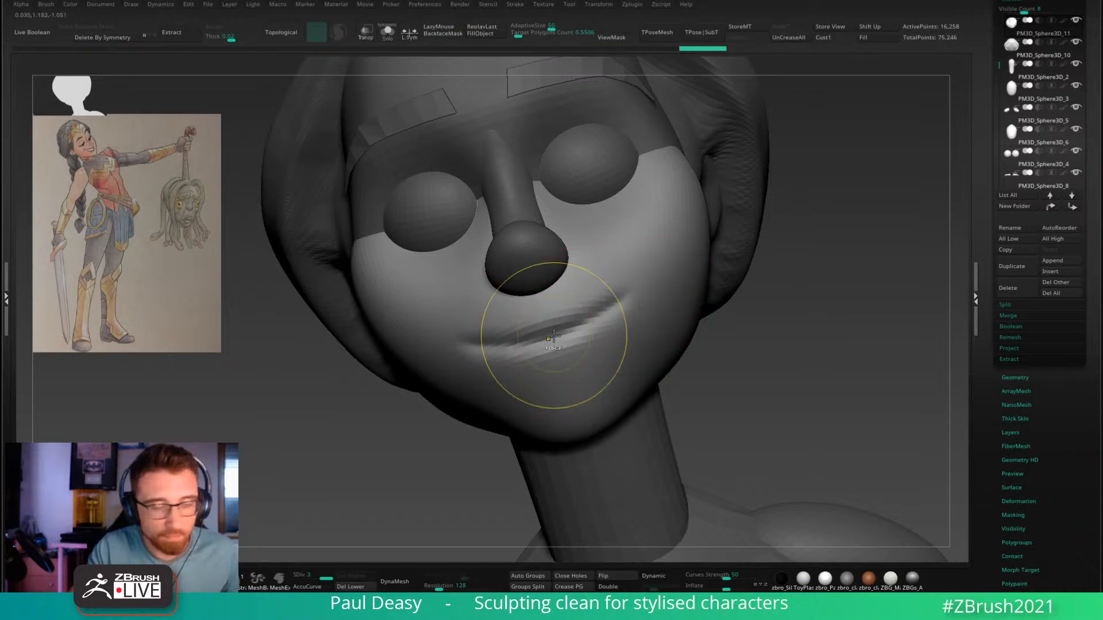
key(ctrl+z)
key(ctrl+z)
Step: Try carving an upturned smile line from below the nose into both cheeks
mouse_move(532, 345)
mouse_down()
mouse_move(592, 316)
mouse_move(624, 279)
mouse_up()
drag(583, 318, 622, 281)
mouse_move(546, 338)
mouse_down()
mouse_move(615, 292)
mouse_move(607, 300)
mouse_up()
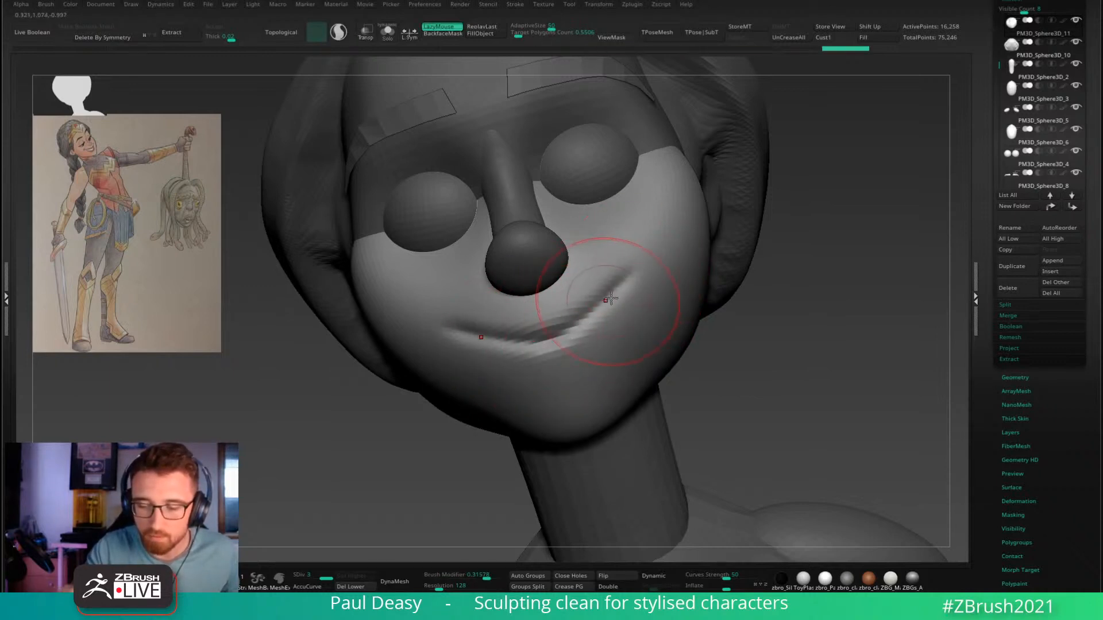
shift+right_drag(608, 300, 547, 364)
right_click(546, 364)
mouse_move(539, 306)
mouse_down()
mouse_move(639, 265)
mouse_move(619, 277)
mouse_up()
Step: Try carving the lower lip edge diagonally down from the mouth corners with a smaller brush
key(s)
mouse_move(603, 284)
mouse_down()
mouse_move(571, 295)
mouse_move(539, 287)
mouse_move(617, 268)
mouse_move(542, 283)
mouse_up()
key(s)
key(ctrl+z)
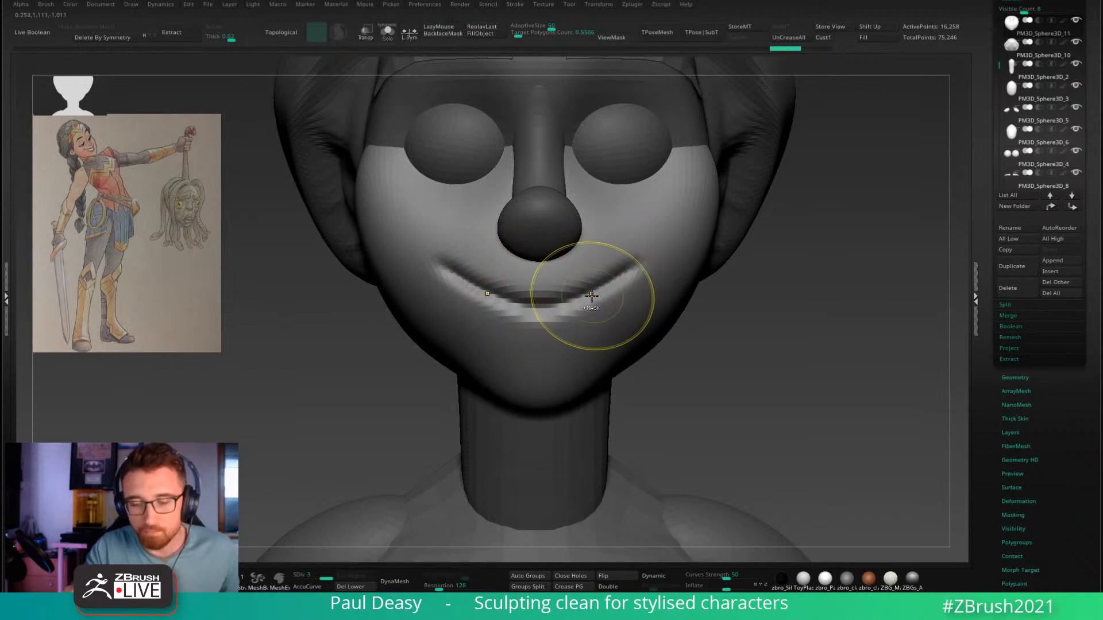
key(l)
key(space)
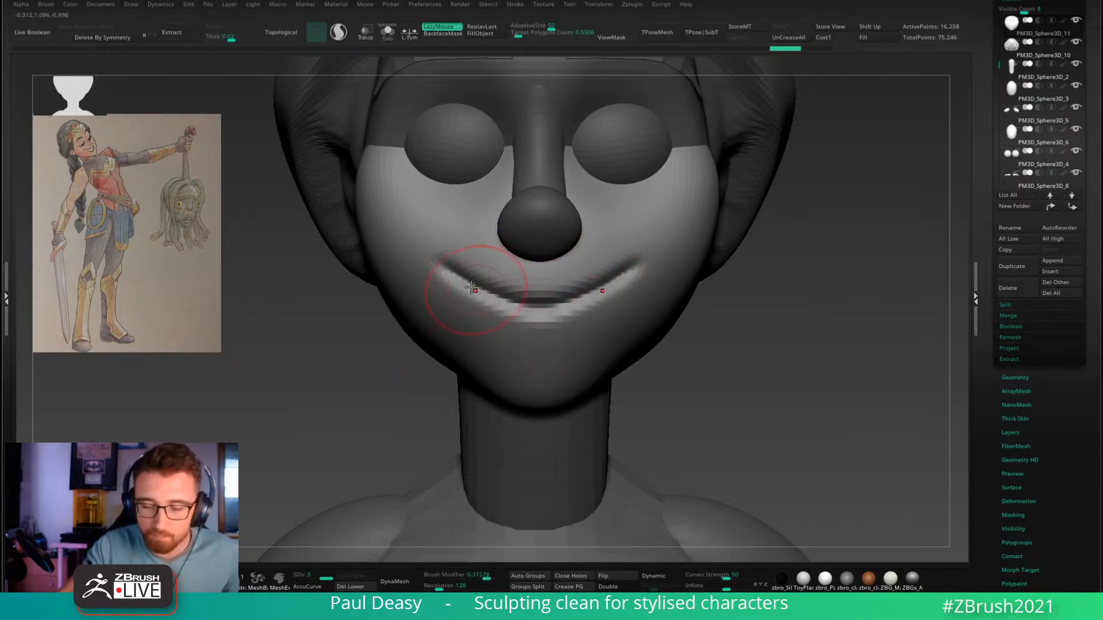
key(space)
drag(464, 284, 500, 317)
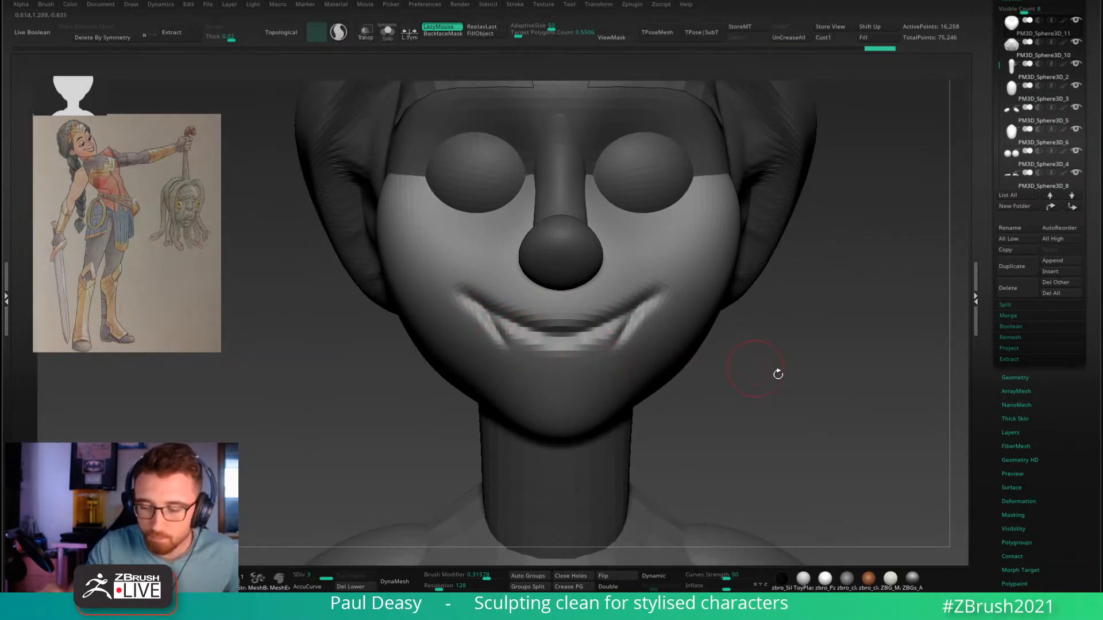
Step: Try closing the lower lip curve and hollowing out the open mouth between the lip lines
key(space)
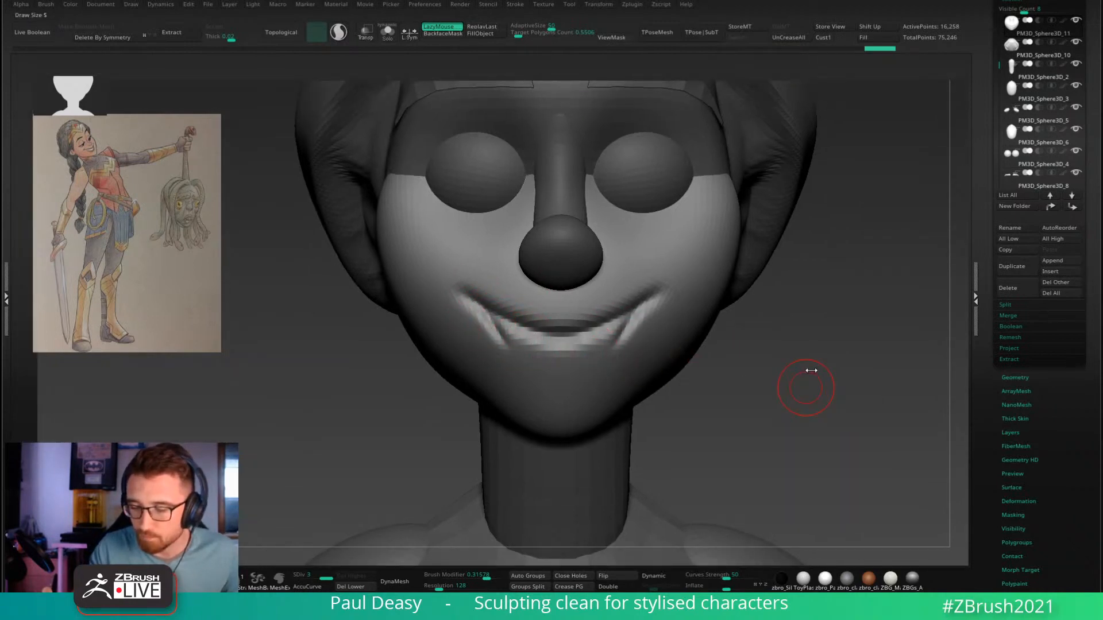
alt+drag(811, 370, 791, 351)
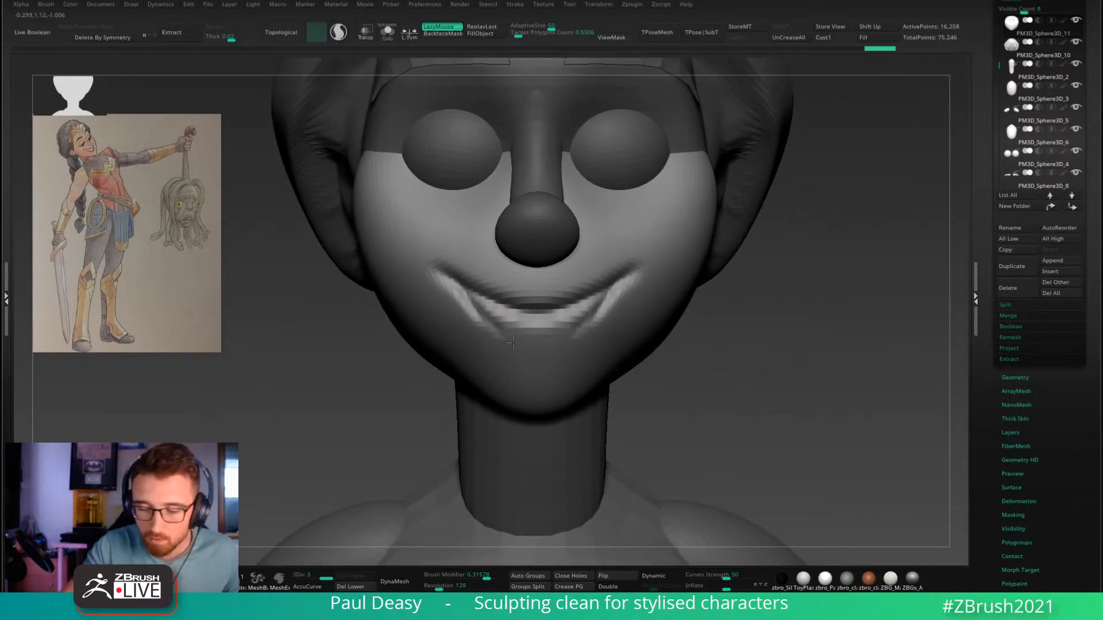
mouse_move(490, 325)
mouse_down()
mouse_move(443, 307)
mouse_move(461, 271)
mouse_move(463, 301)
mouse_move(452, 280)
mouse_move(495, 333)
mouse_up()
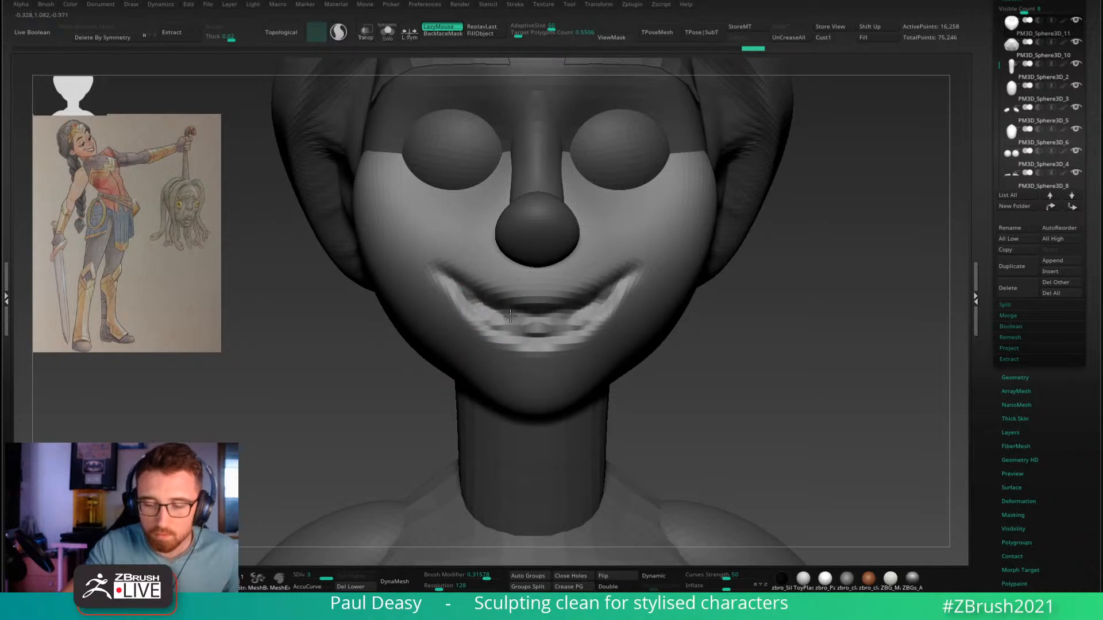
drag(470, 296, 457, 300)
Step: Try adjusting the depth of the mouth corner in the side view with the Move brush
mouse_move(715, 362)
mouse_down()
mouse_move(827, 362)
mouse_move(780, 360)
mouse_move(812, 377)
mouse_move(731, 352)
mouse_move(751, 344)
mouse_move(721, 355)
mouse_move(642, 339)
mouse_up()
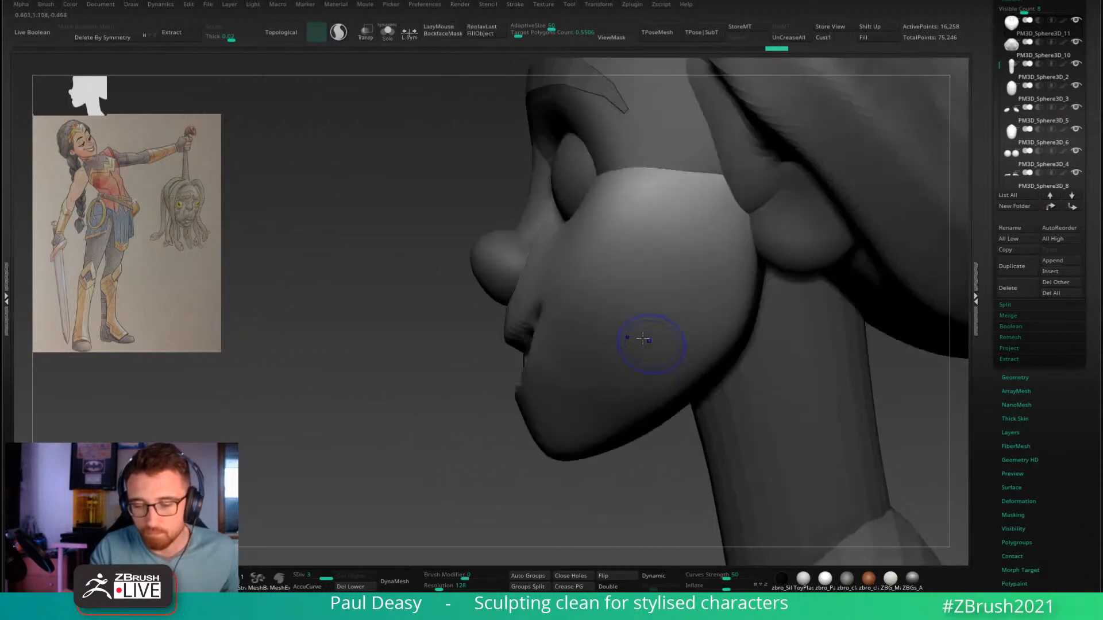
key(space)
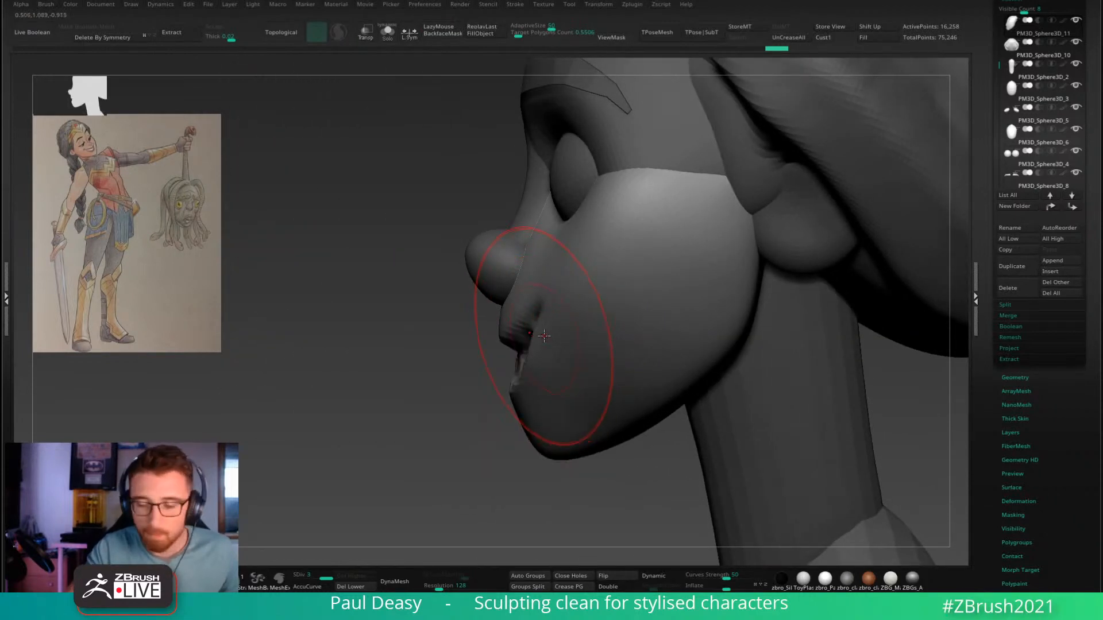
key(space)
drag(550, 345, 548, 341)
key(space)
key(space)
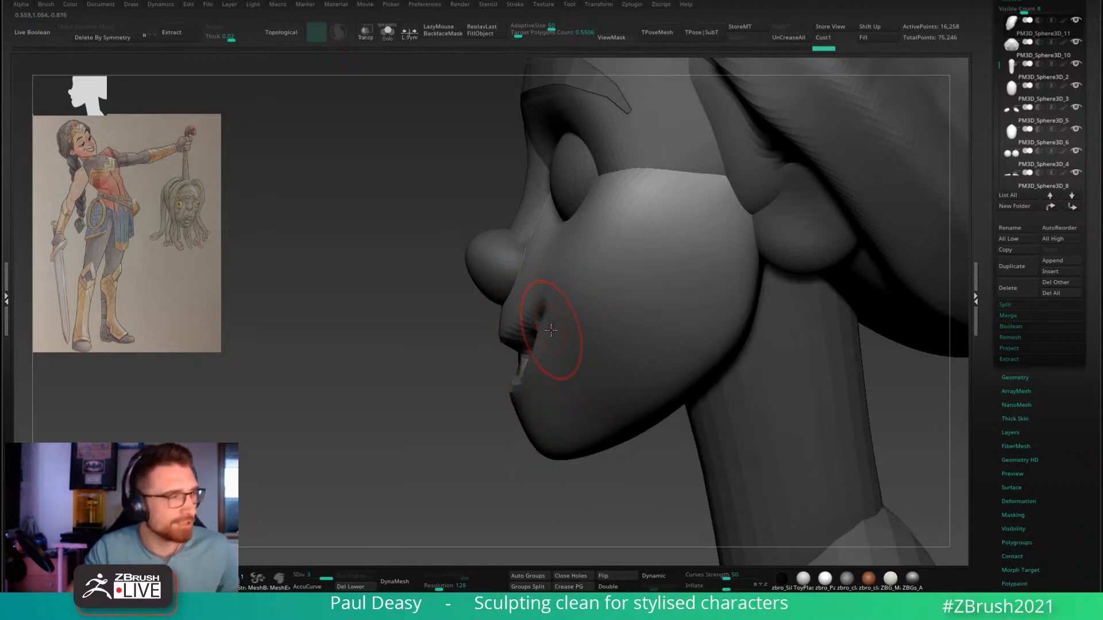
Step: Try reshaping the mouth corners against the cheeks in front and three-quarter views
shift+right_drag(549, 334, 580, 296)
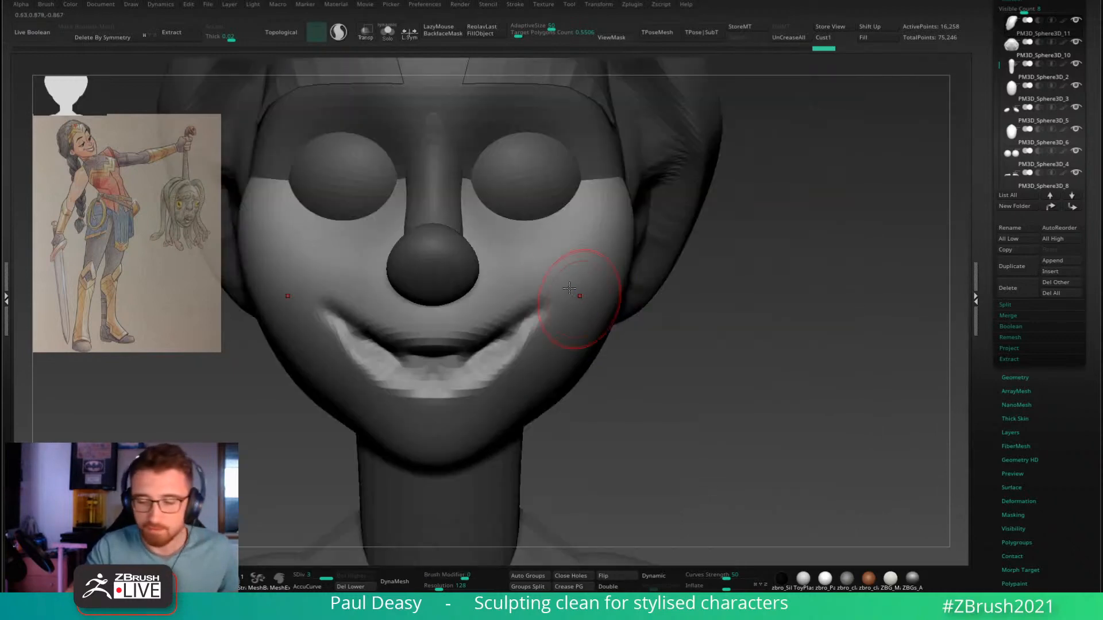
key(space)
drag(562, 323, 549, 334)
key(space)
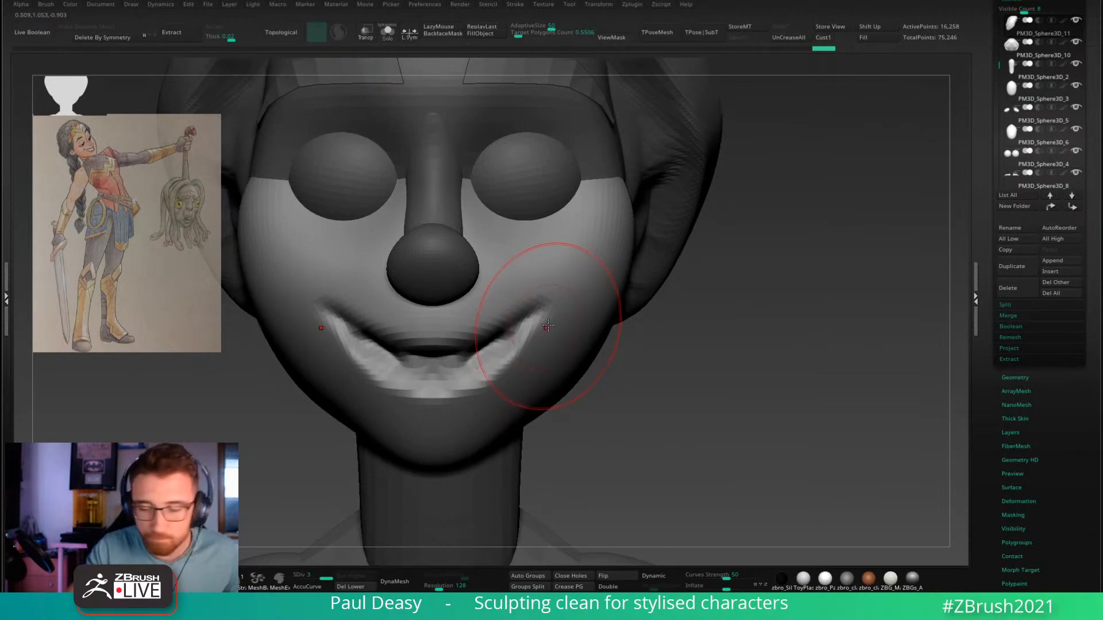
mouse_move(529, 320)
right_down()
mouse_move(554, 295)
mouse_move(534, 313)
right_up()
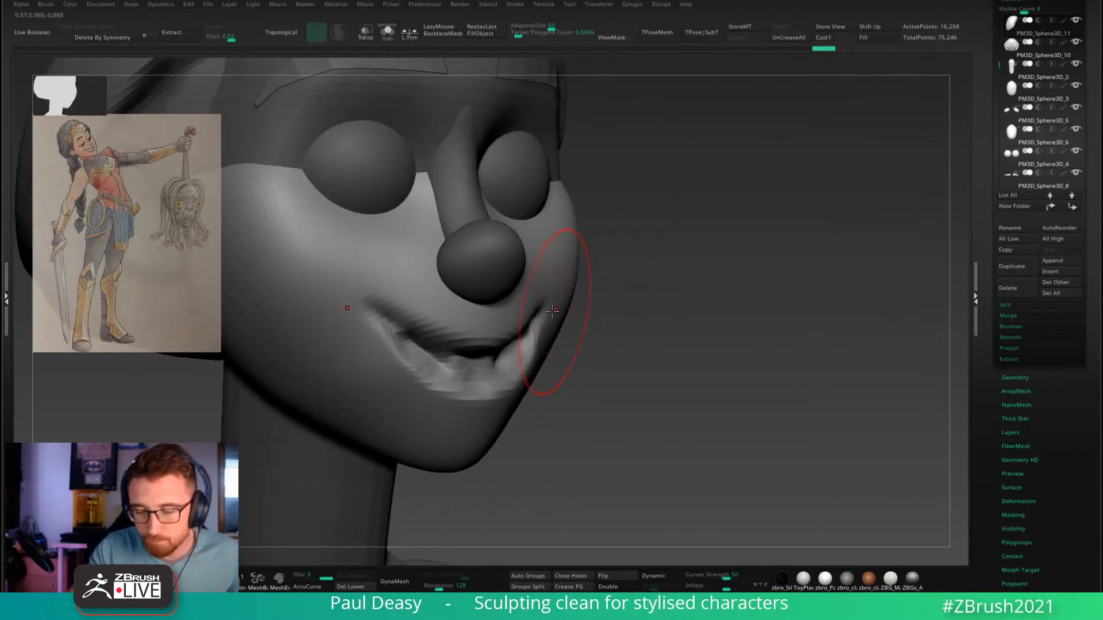
drag(552, 311, 547, 316)
Step: Undo all the mouth carving on the lower face back to the smooth subdivided surface
key(ctrl+z)
key(ctrl+z)
key(ctrl+z)
key(ctrl+z)
key(ctrl+z)
key(ctrl+z)
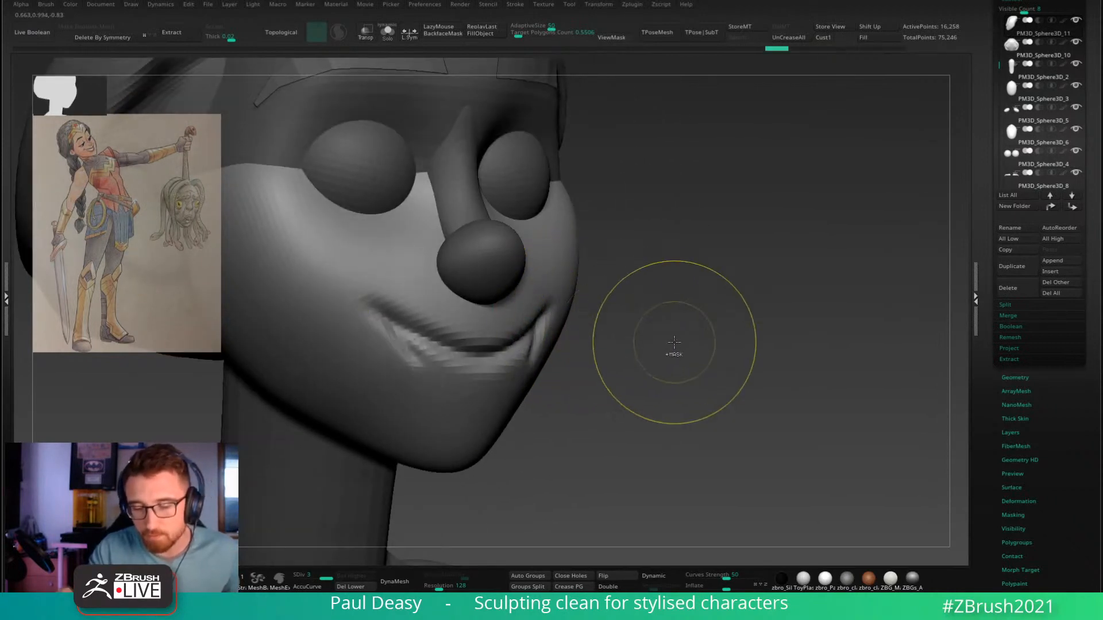
key(ctrl+z)
key(ctrl+z)
key(ctrl+z)
key(ctrl+z)
key(ctrl+z)
key(ctrl+z)
key(ctrl+z)
key(ctrl+z)
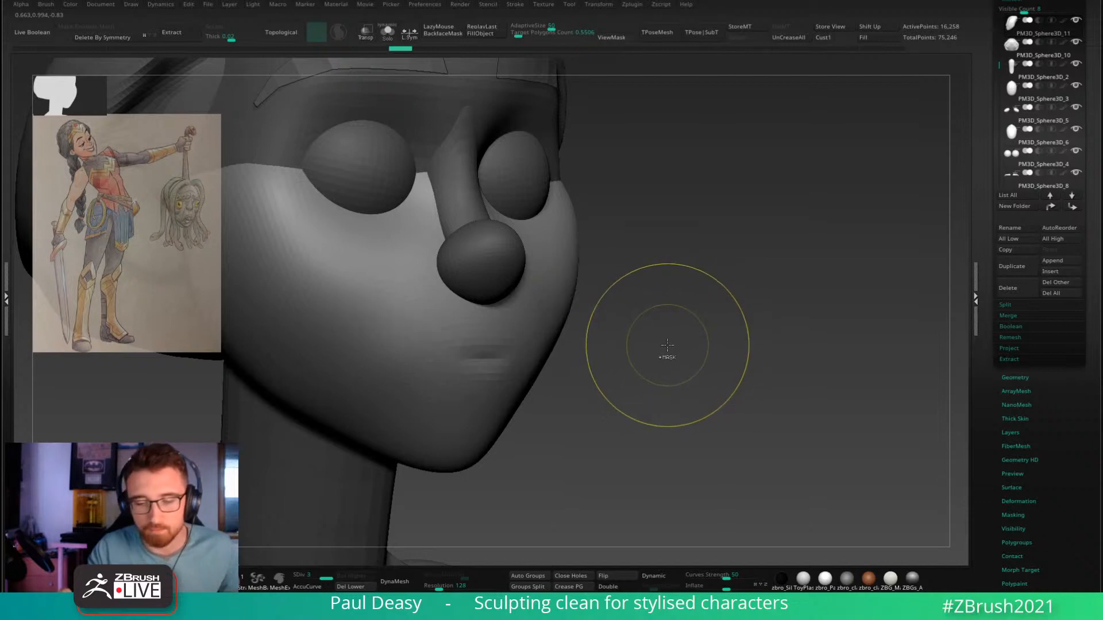
key(ctrl+z)
key(ctrl+z)
key(ctrl+z)
key(ctrl+z)
key(ctrl+z)
key(ctrl+z)
Step: Sculpt a broad, soft smile curve below the nose with an enlarged DamStandard brush, redoing the stroke until it fits
key(b)
key(d)
right_drag(684, 352, 627, 352)
key(s)
right_drag(515, 306, 510, 305)
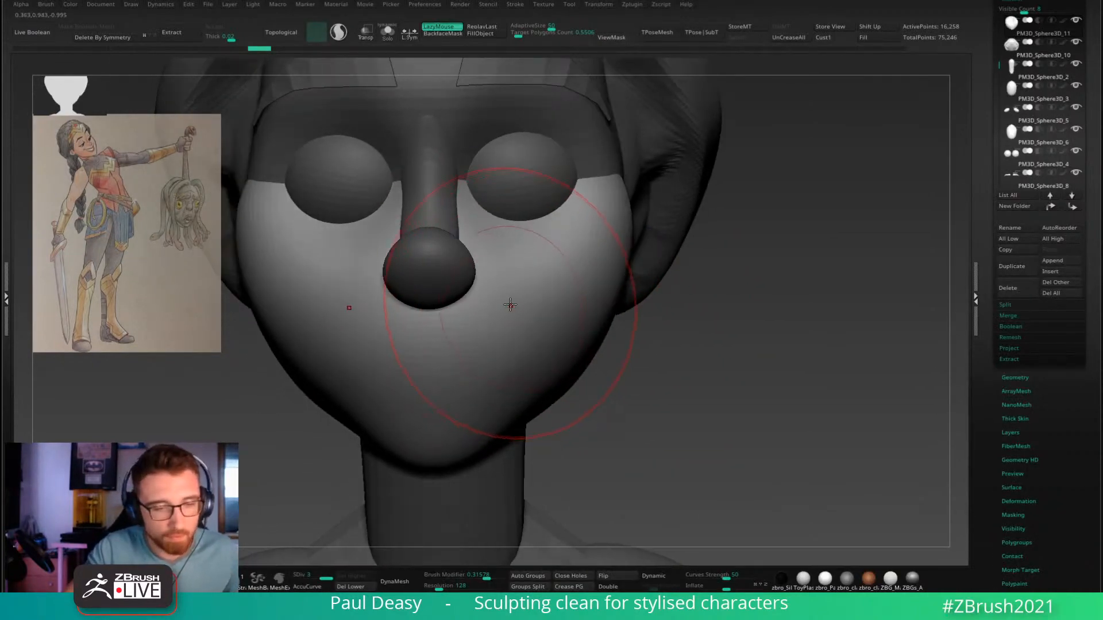
mouse_move(428, 355)
mouse_down()
mouse_move(460, 345)
mouse_move(513, 299)
mouse_up()
click(535, 342)
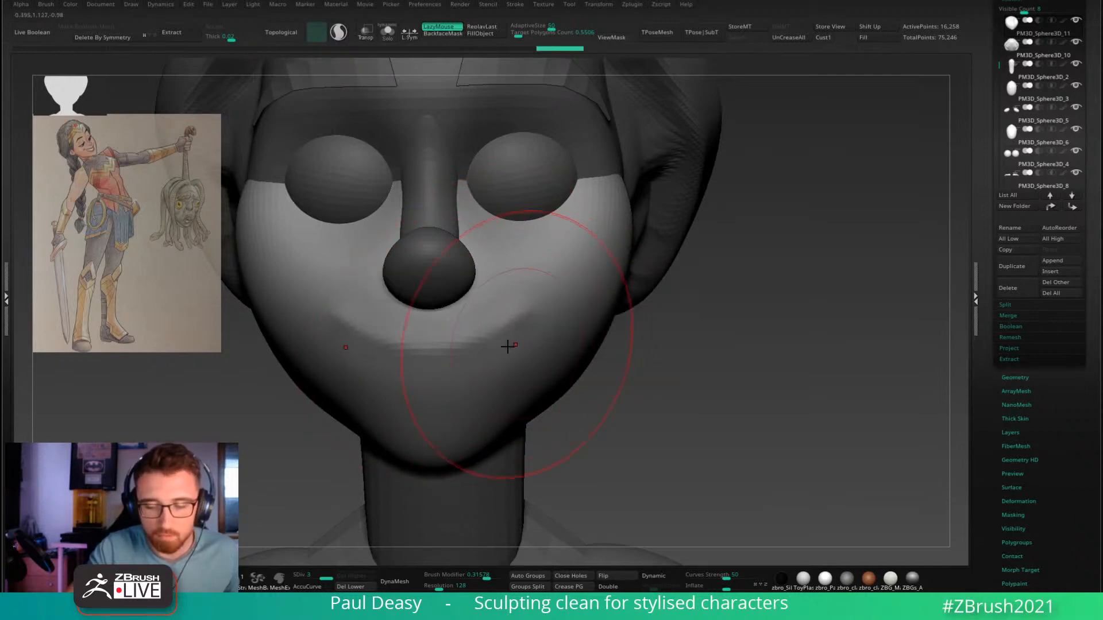
key(ctrl+z)
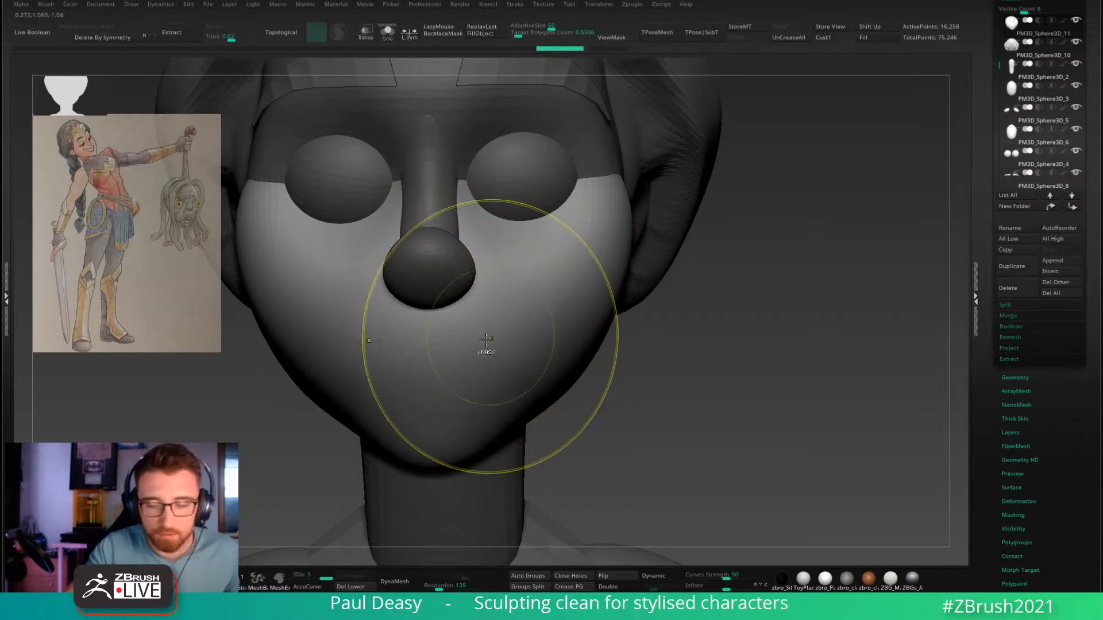
drag(426, 355, 534, 319)
key(ctrl+z)
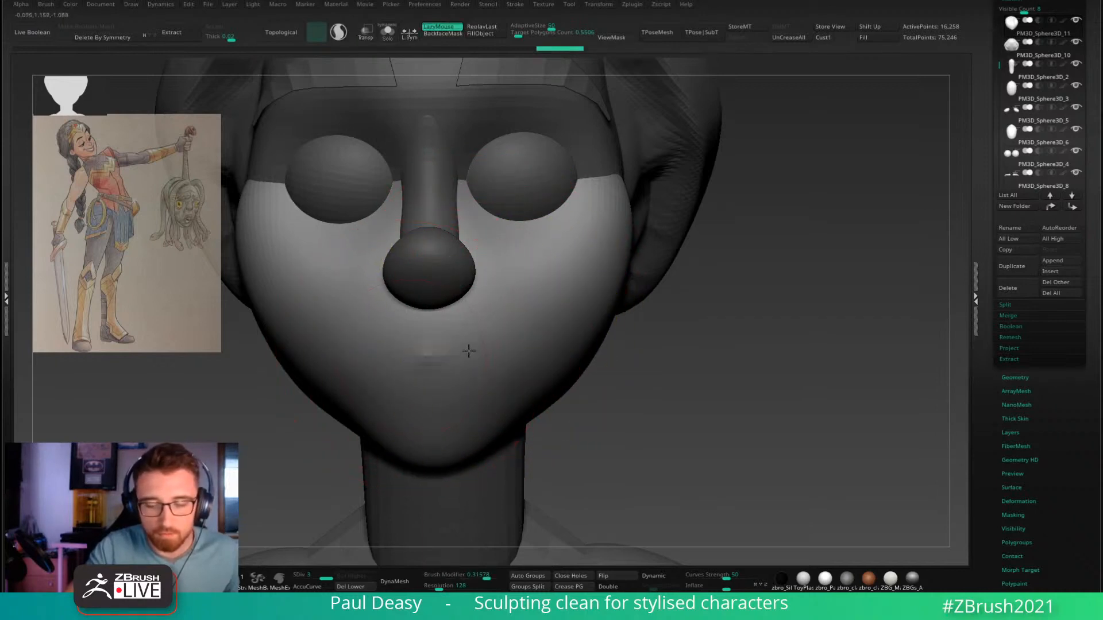
drag(427, 354, 532, 317)
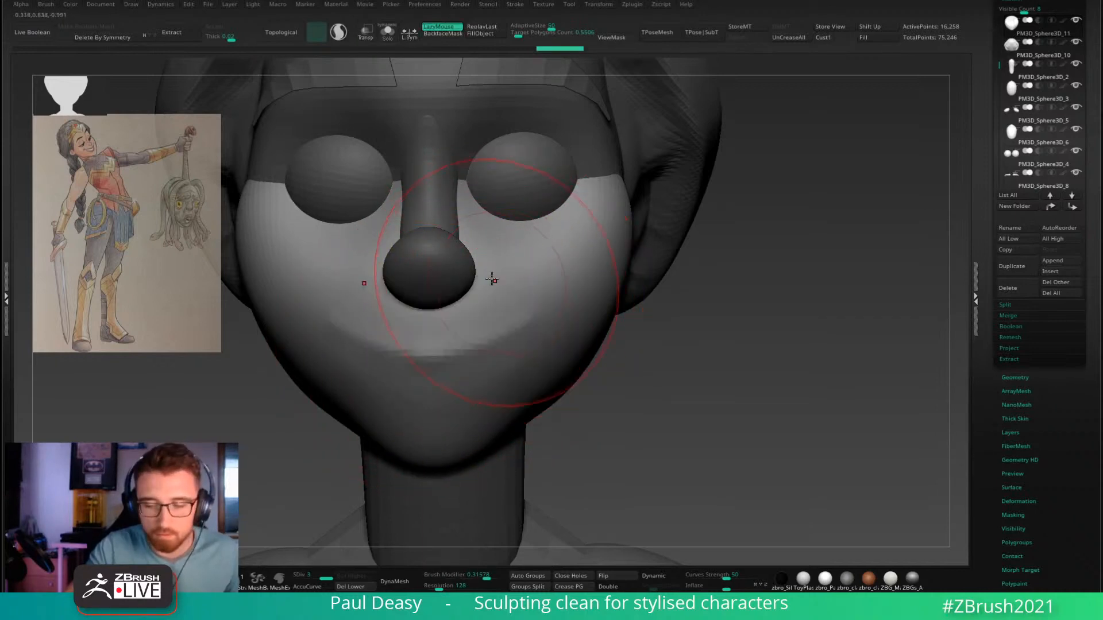
Step: Carve short smile folds beside the nose down to the mouth corners with a smaller DamStandard brush
mouse_move(493, 278)
mouse_down()
mouse_move(538, 304)
mouse_move(509, 296)
mouse_move(553, 361)
mouse_up()
key(ctrl+z)
key(space)
key(space)
drag(538, 322, 544, 337)
drag(513, 301, 534, 334)
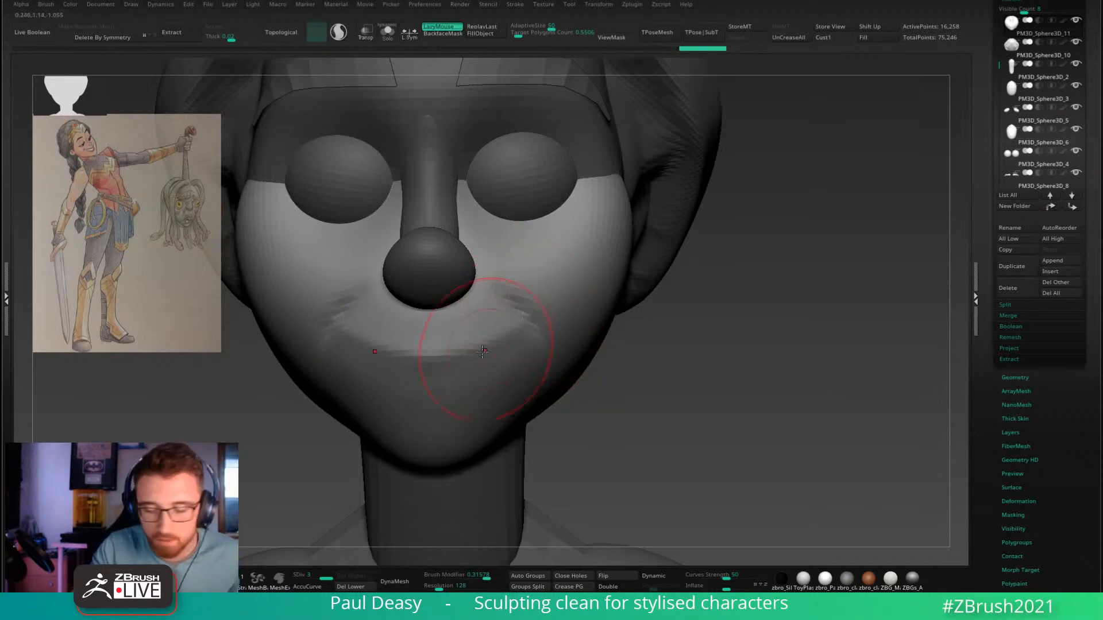
Step: Try carving a short line under the centre of the smile curve
mouse_move(432, 363)
mouse_down()
mouse_move(509, 319)
mouse_move(432, 369)
mouse_move(475, 354)
mouse_up()
key(ctrl+z)
key(space)
key(space)
right_drag(467, 364, 473, 366)
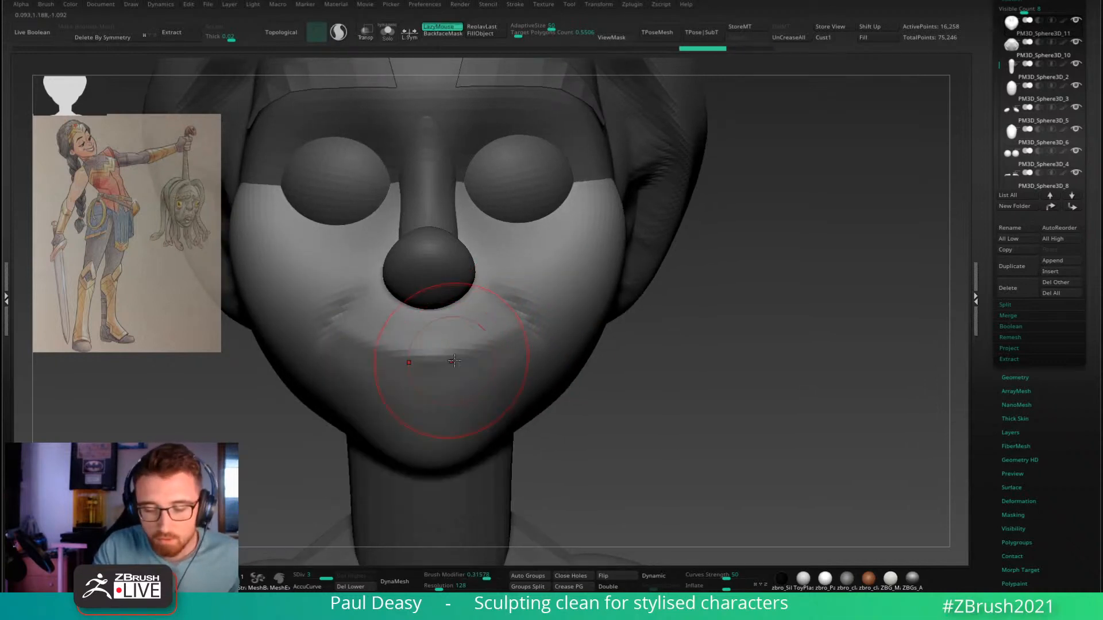
Step: Pull the outer ends of the smile curve into a softer shape with a resized Move brush
key(b)
key(m)
key(v)
key(space)
drag(527, 329, 494, 348)
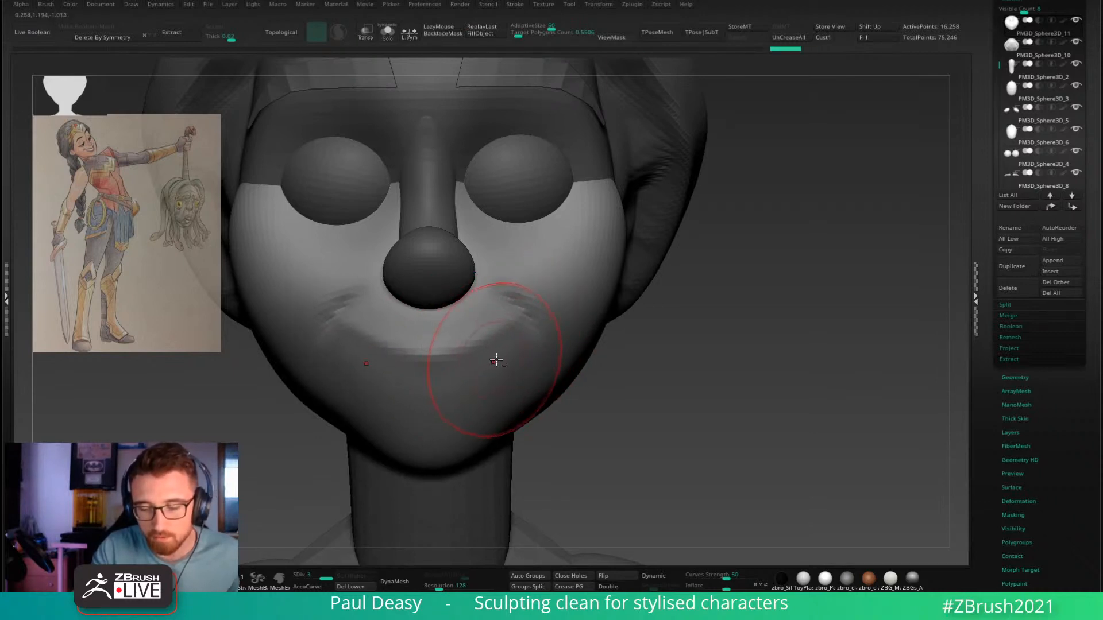
alt+right_drag(492, 360, 506, 337)
key(space)
right_drag(623, 345, 550, 304)
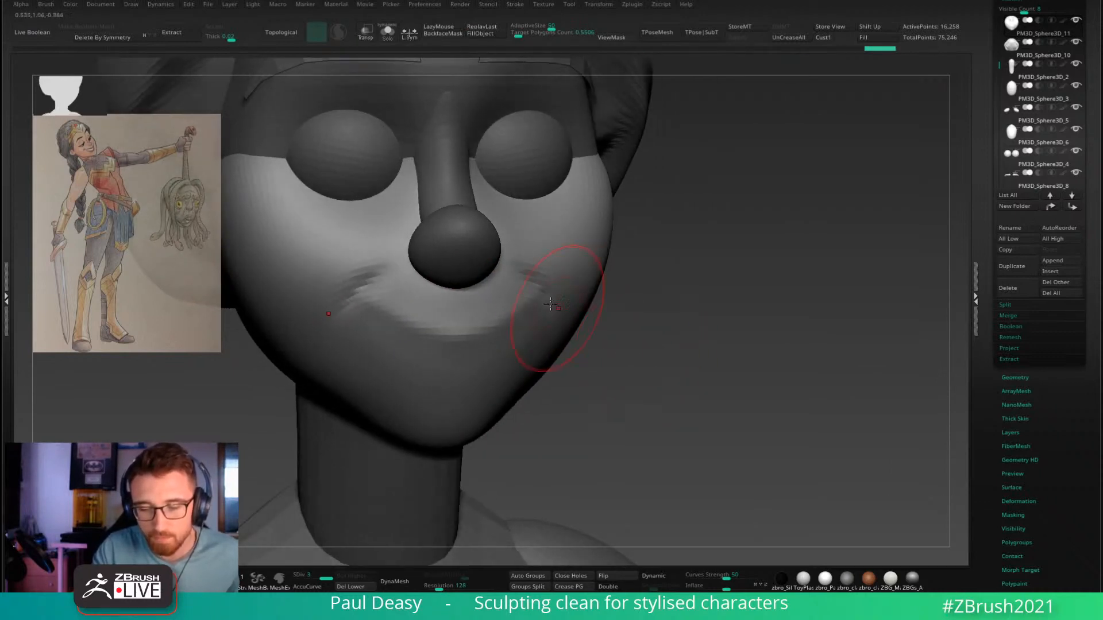
key(l)
key(space)
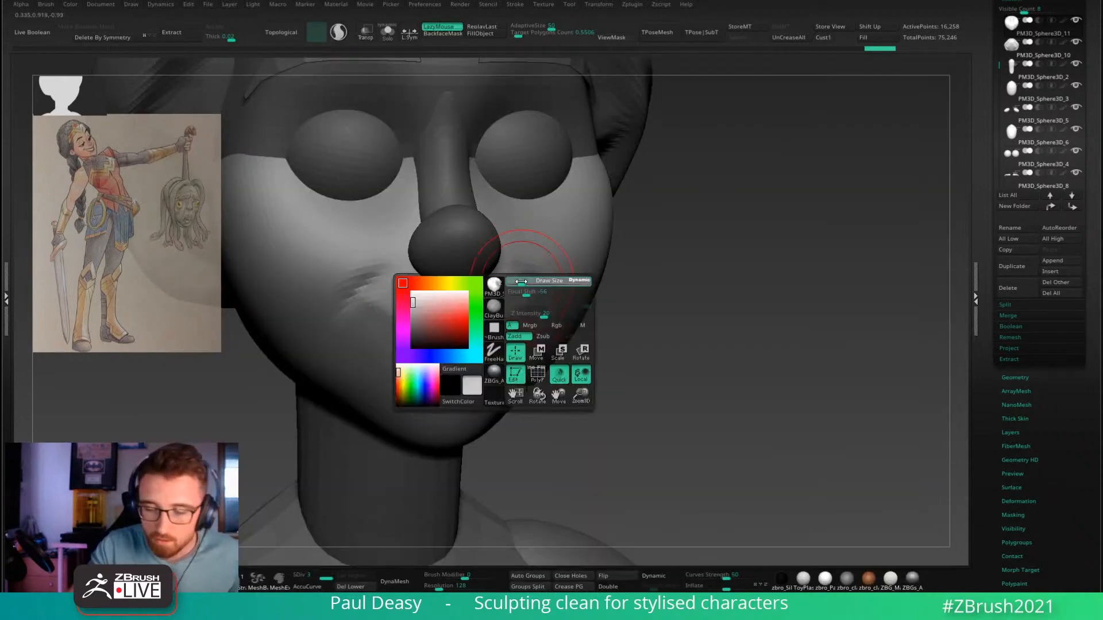
right_drag(535, 278, 484, 322)
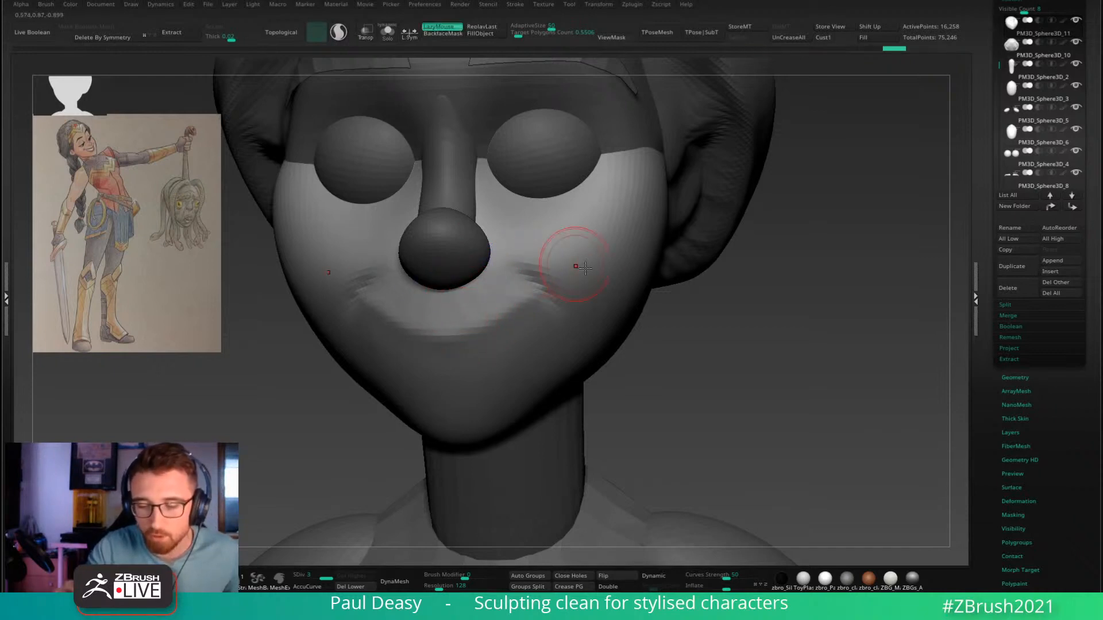
right_drag(580, 267, 611, 295)
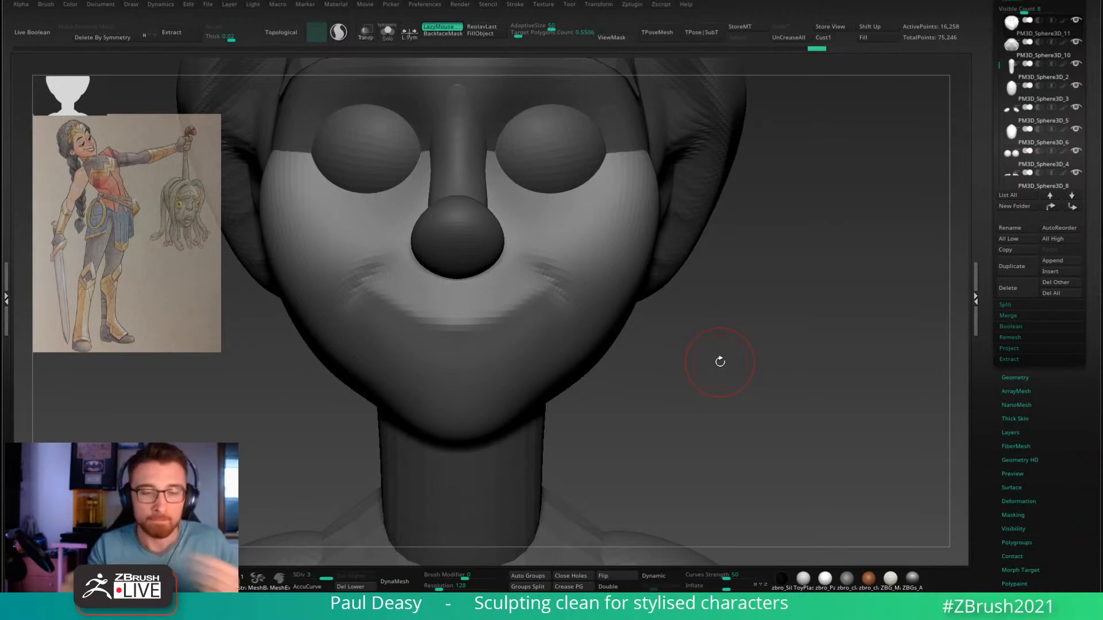
drag(718, 331, 724, 350)
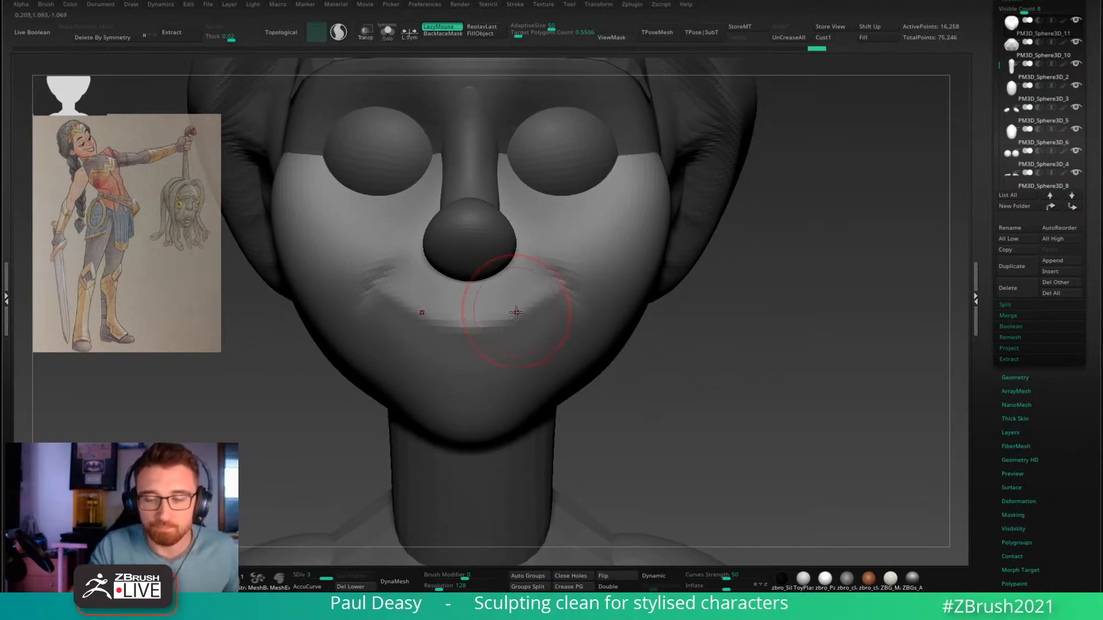
key(l)
key(l)
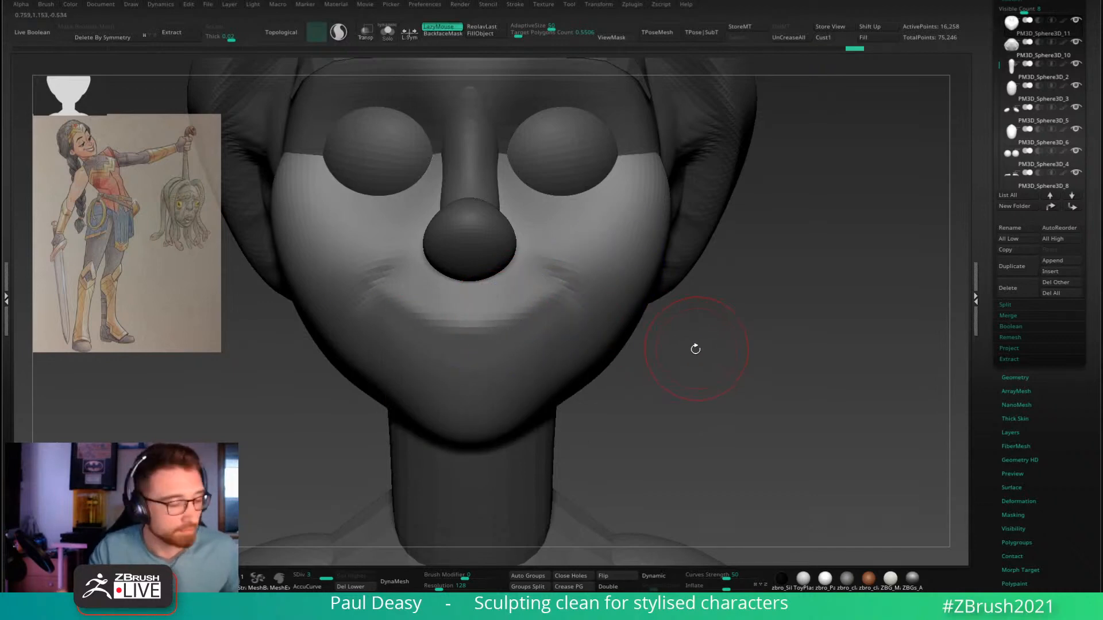
Step: Carve along the smile line up into the mouth corners with DamStandard, undoing the stroke at its centre
key(b)
key(d)
key(s)
key(space)
mouse_move(470, 330)
mouse_down()
mouse_move(534, 310)
mouse_move(453, 331)
mouse_move(524, 311)
mouse_move(486, 331)
mouse_up()
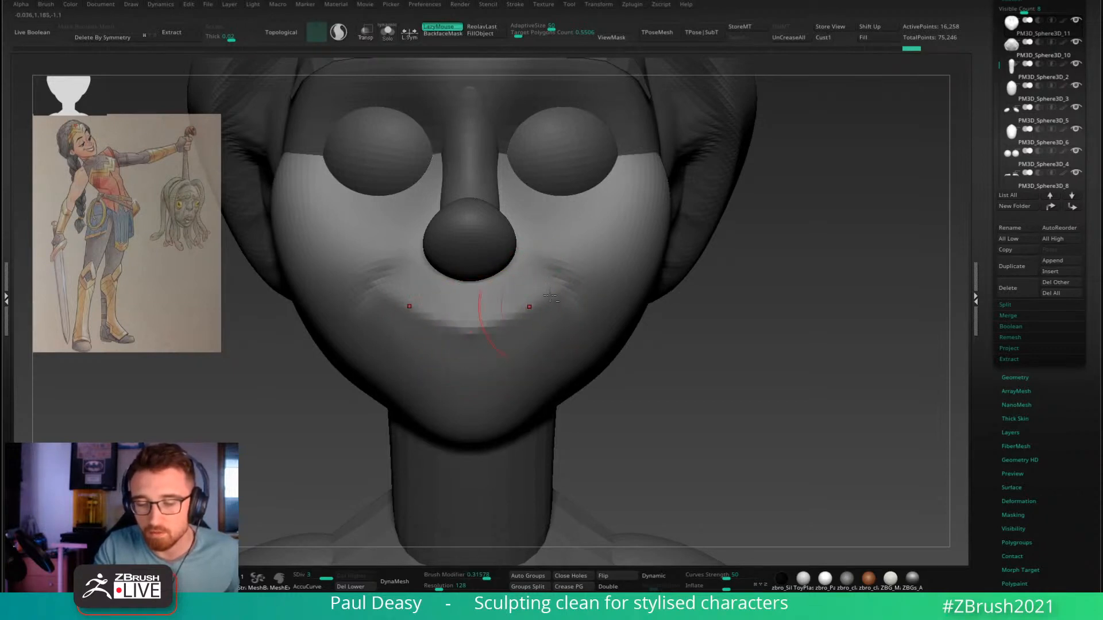
key(ctrl+z)
drag(550, 295, 580, 276)
right_drag(593, 266, 588, 281)
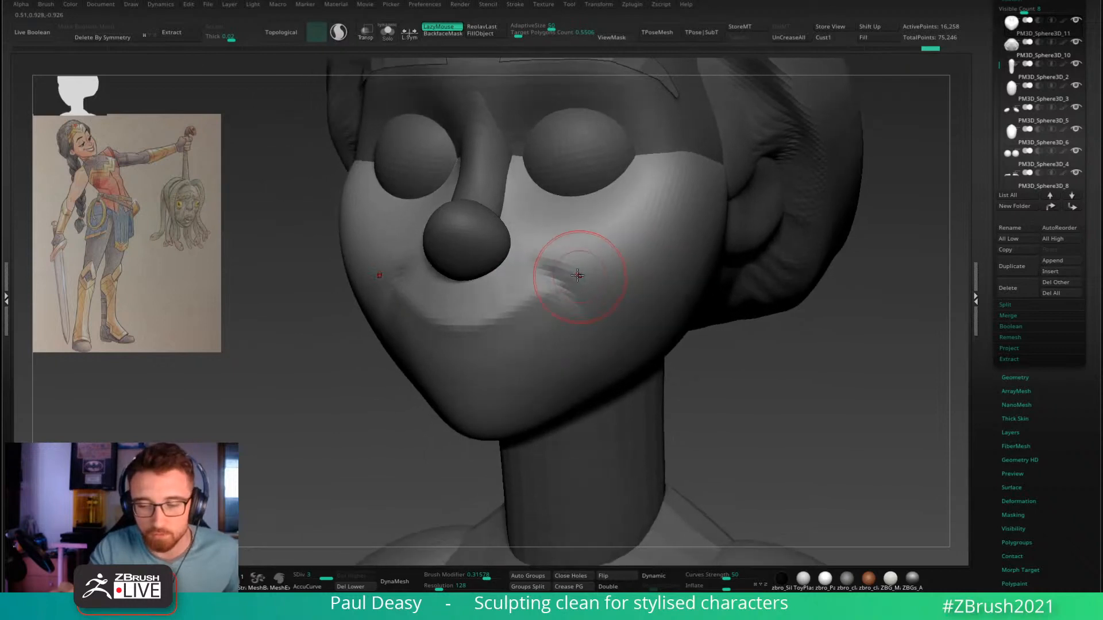
Step: Smooth away the smile curve and the corner folds on the lower face
key(space)
mouse_move(537, 223)
right_down()
mouse_move(556, 214)
mouse_move(539, 224)
right_up()
right_drag(552, 330, 571, 322)
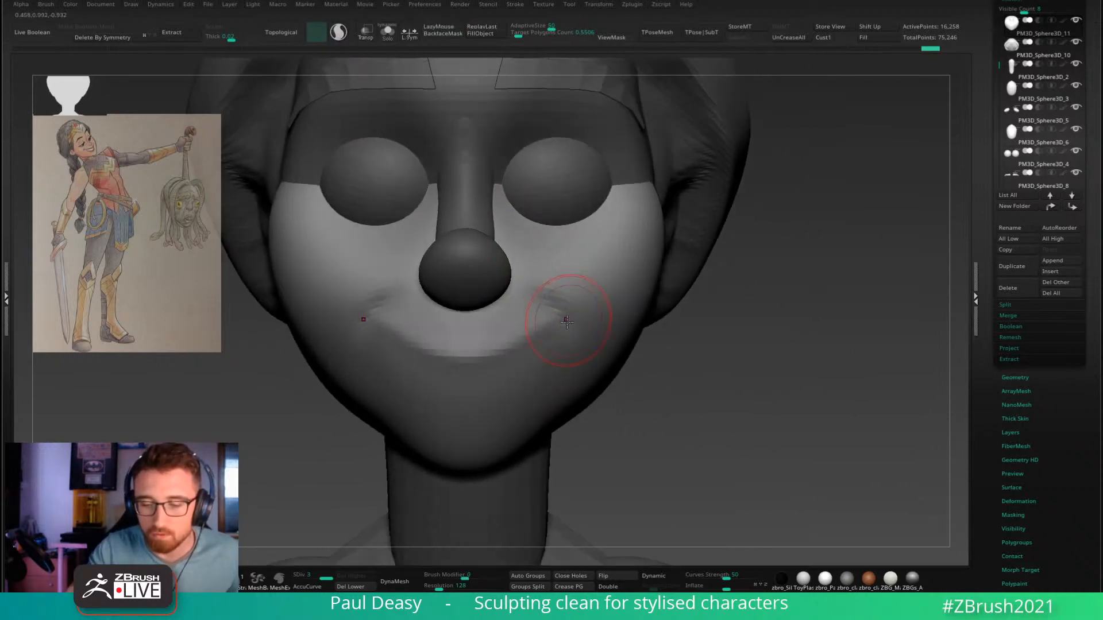
shift+drag(511, 349, 539, 338)
ctrl+right_drag(714, 359, 686, 355)
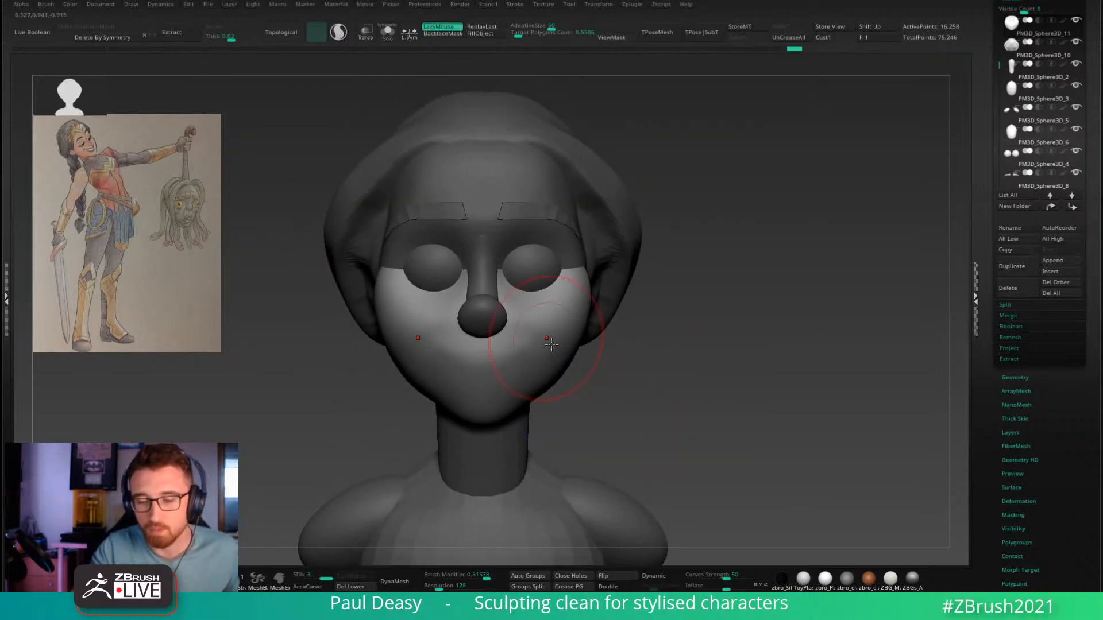
alt+right_drag(546, 340, 551, 330)
right_click(566, 344)
Step: Select the forehead piece of the head and subdivide it twice
alt+right_drag(631, 303, 624, 310)
alt+click(624, 310)
right_drag(701, 301, 716, 320)
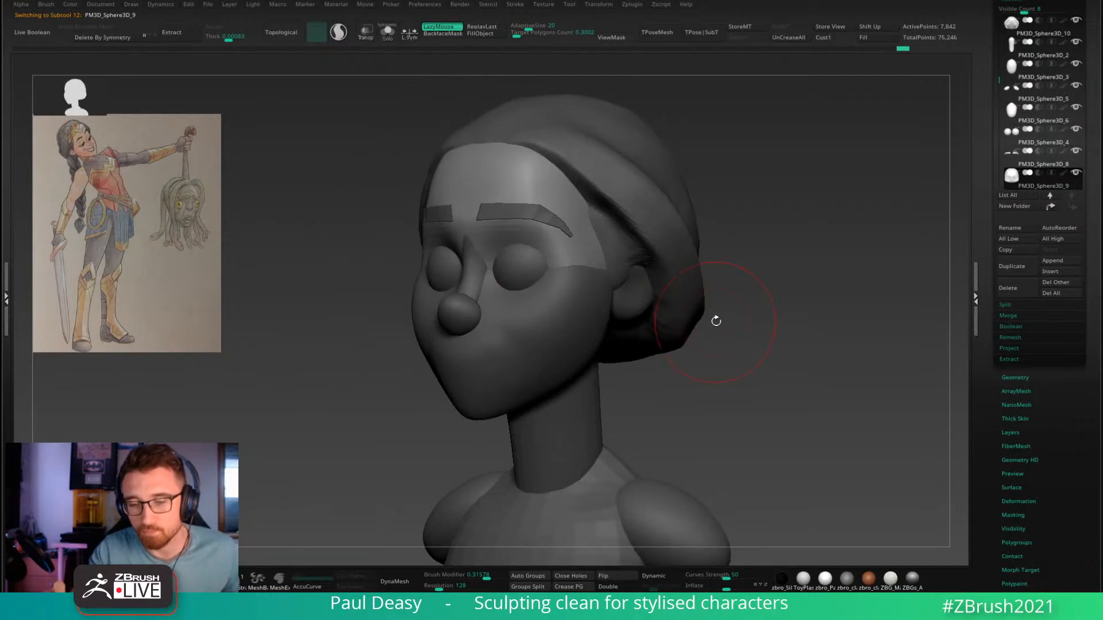
key(ctrl+d)
key(ctrl+d)
Step: Select the lower face and subdivide it to level 4
alt+click(588, 274)
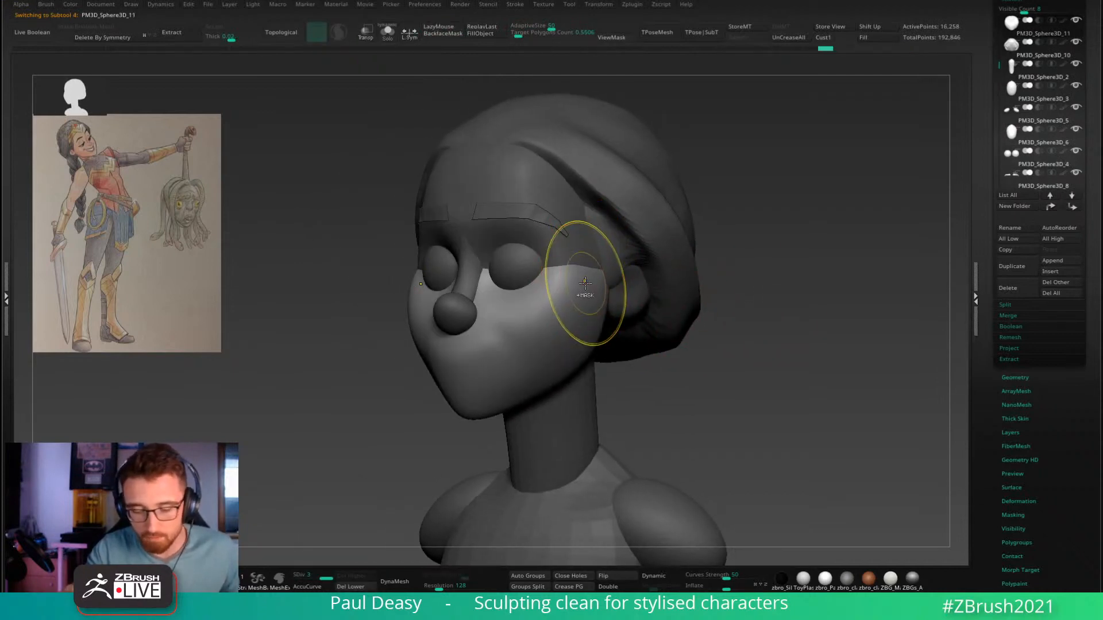
key(ctrl+d)
key(d)
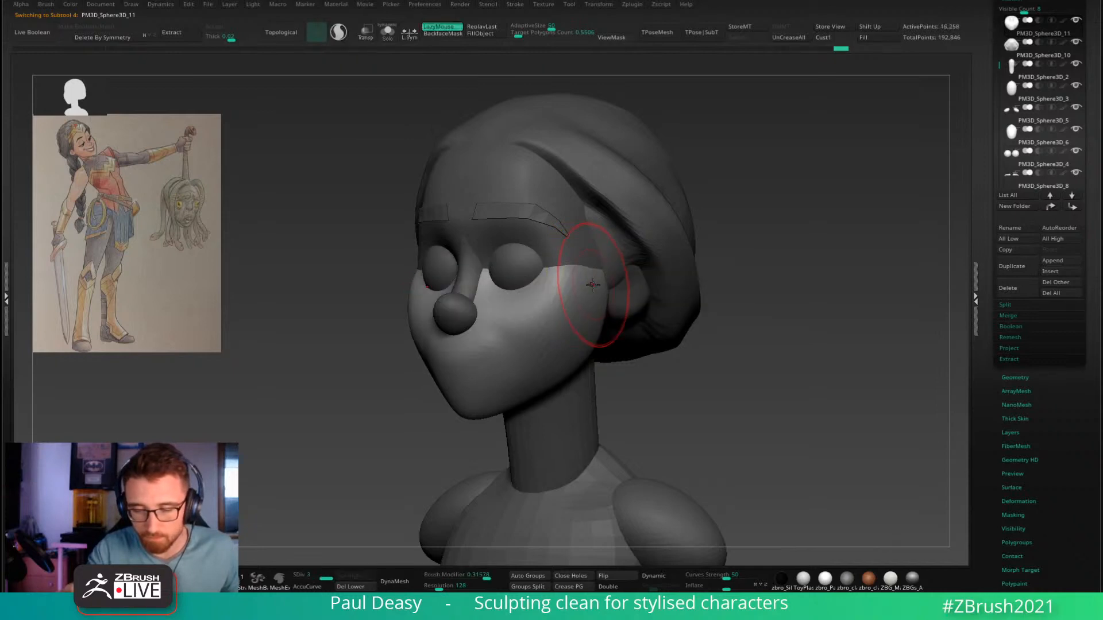
key(ctrl+d)
shift+right_drag(702, 344, 742, 370)
right_click(754, 373)
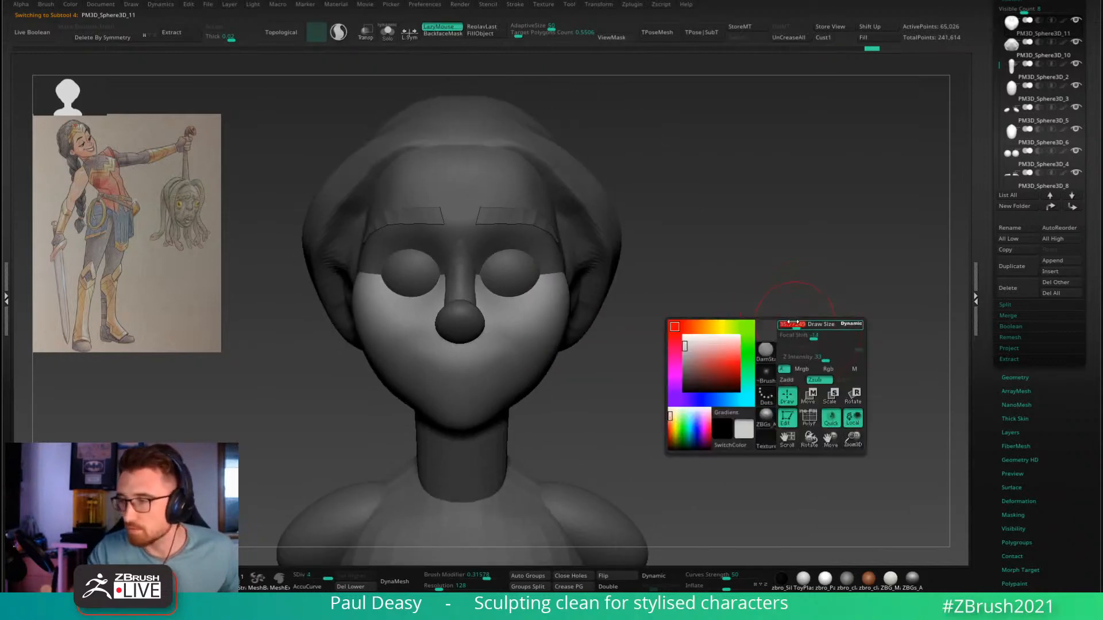
Step: Smooth the upper rear edge of the lower face just in front of the ear
drag(997, 66, 1020, 50)
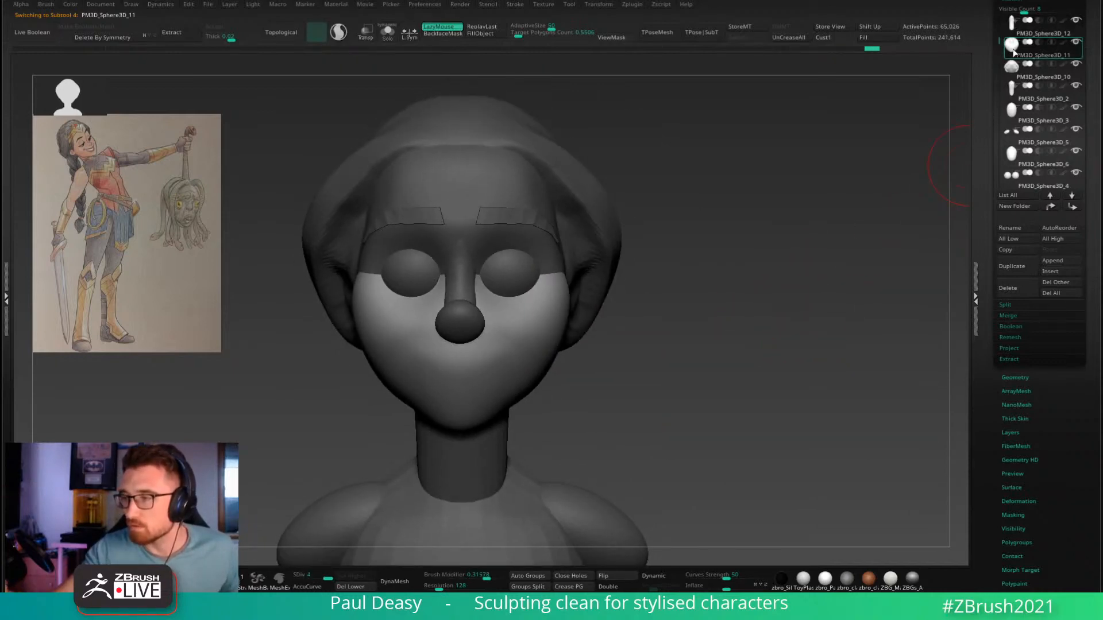
drag(998, 162, 985, 139)
alt+right_drag(765, 307, 671, 294)
right_drag(599, 297, 583, 299)
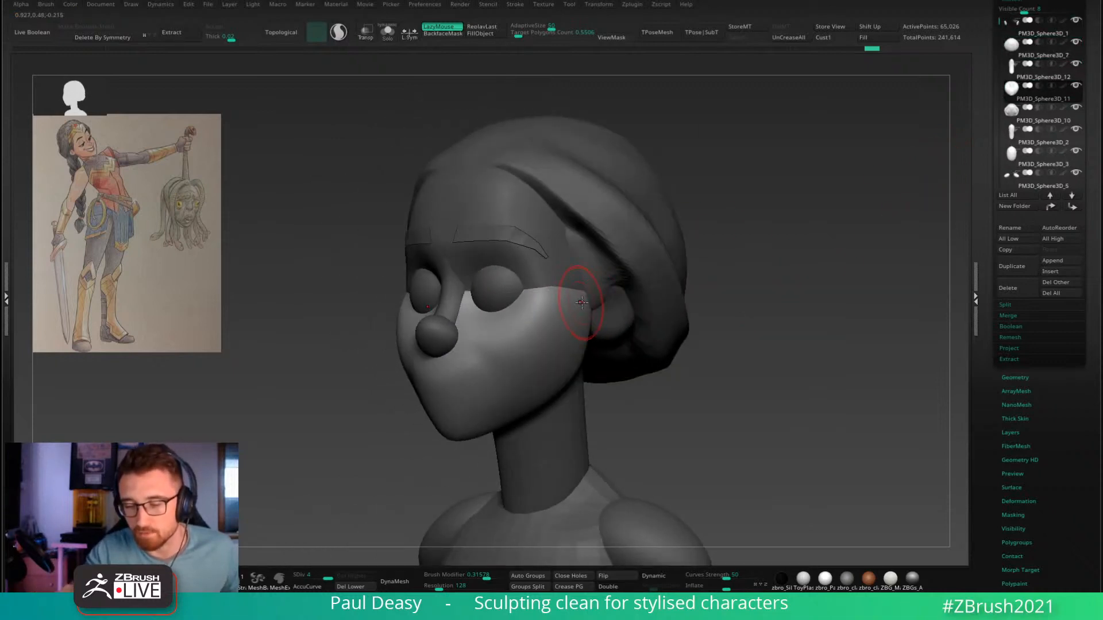
shift+drag(582, 297, 591, 267)
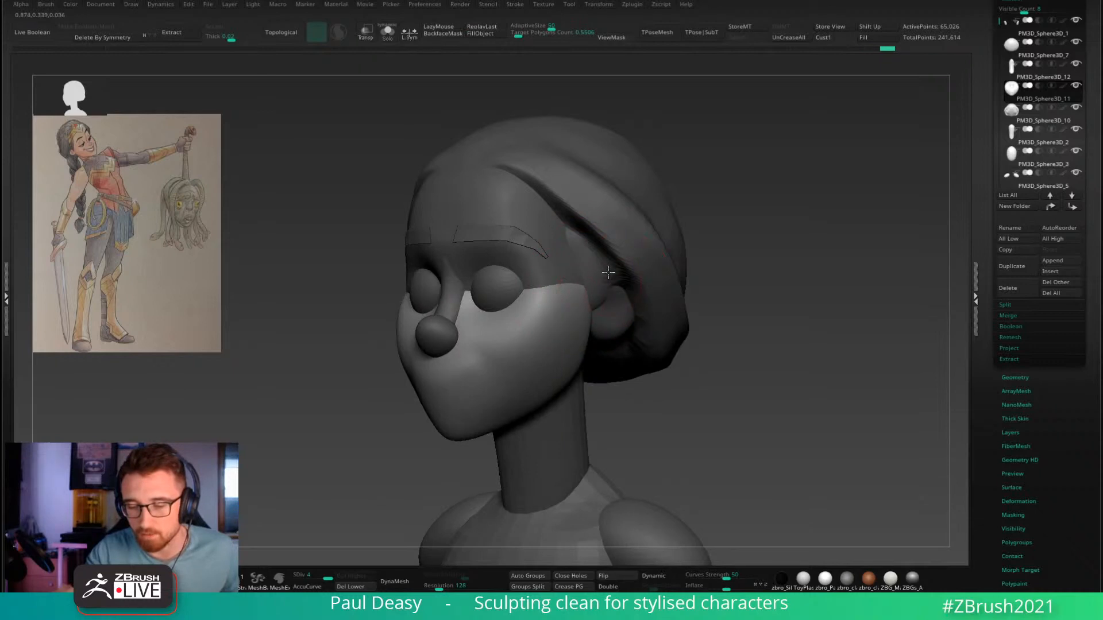
shift+right_drag(614, 293, 729, 291)
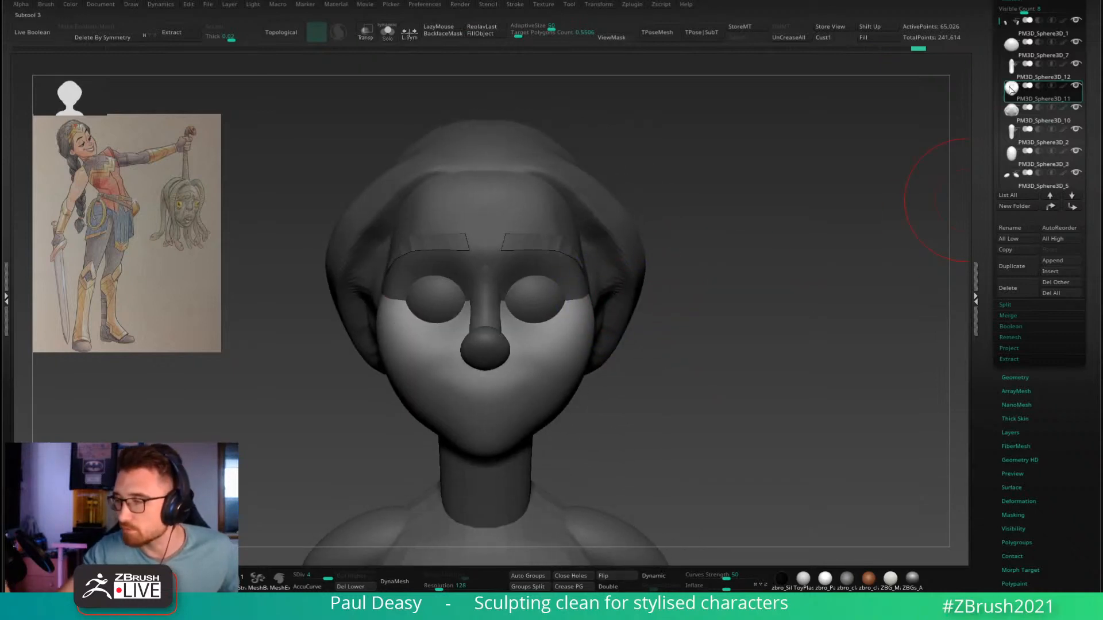
Step: Isolate the lower face in Solo mode and move it to the first place in the subtool order
mouse_move(1012, 91)
key(ctrl+shift+s)
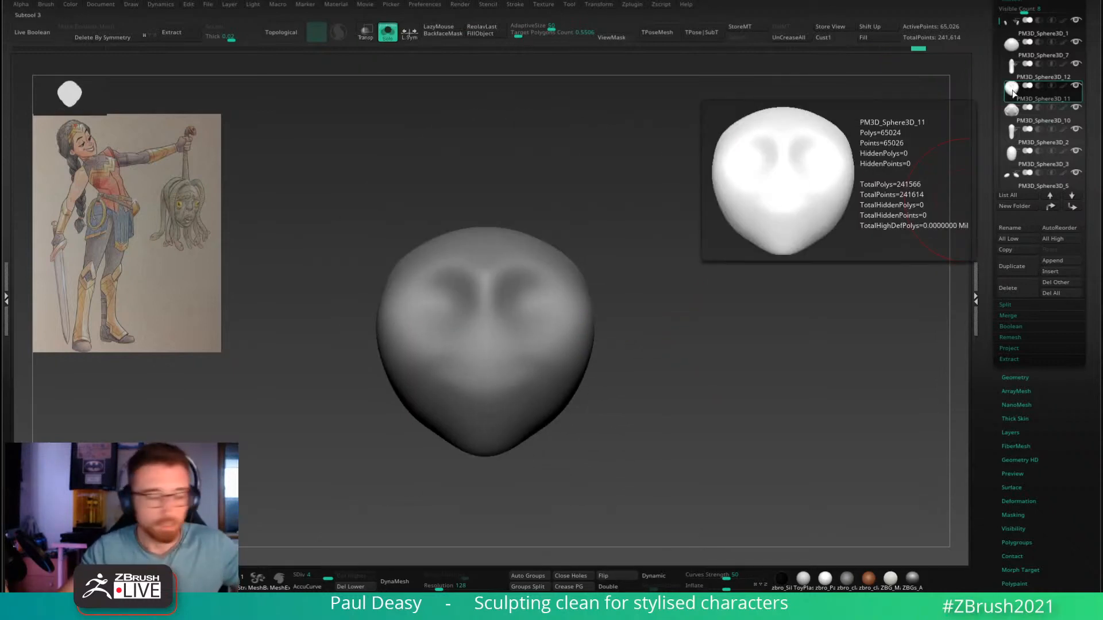
key(Up)
key(Down)
key(Down)
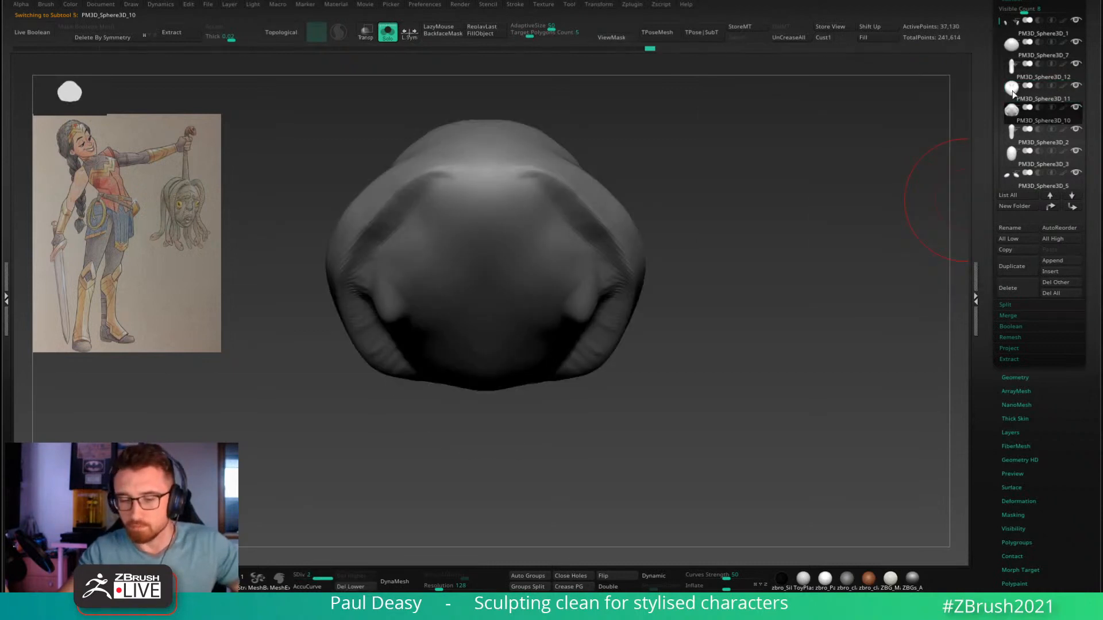
key(Up)
key(Down)
key(Down)
key(Up)
key(Up)
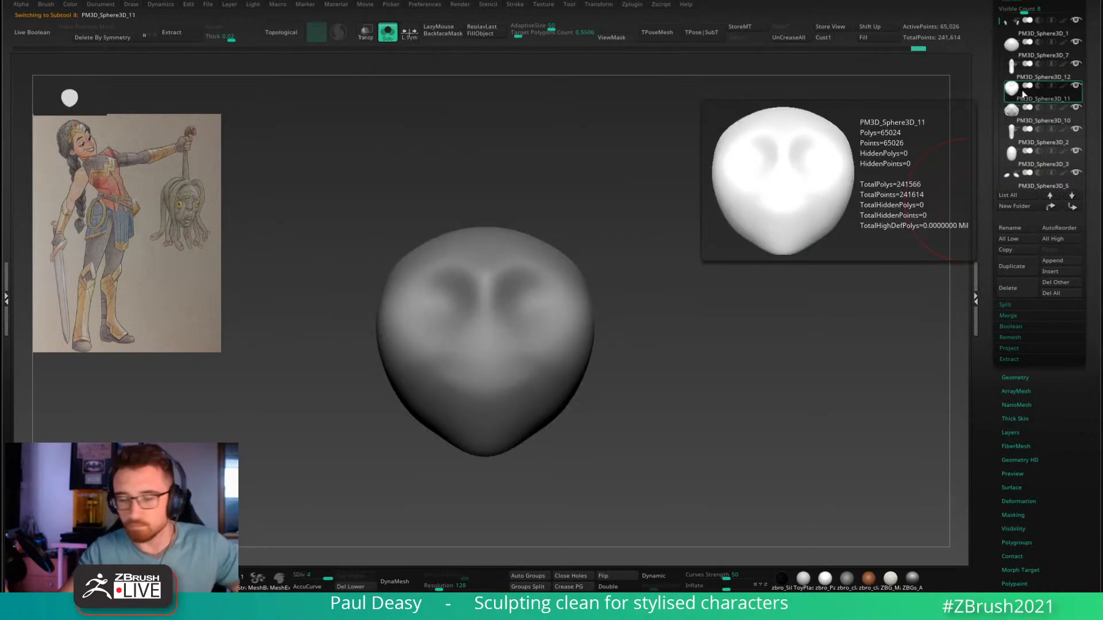
key(Down)
key(Up)
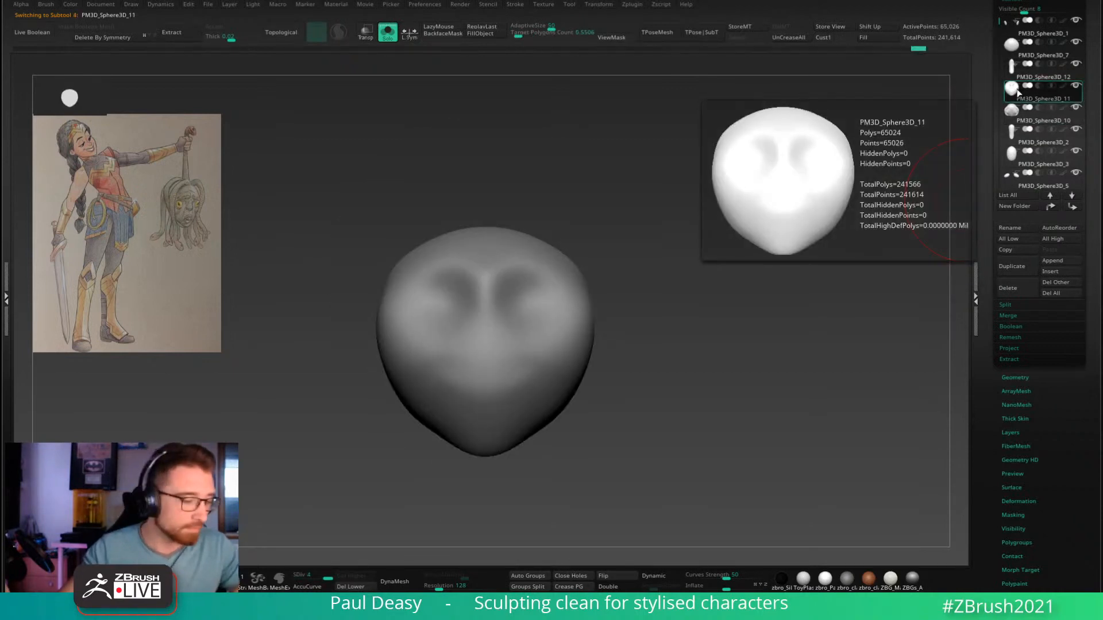
key(ctrl+Up)
key(ctrl+Up)
key(ctrl+Up)
Step: Select the forehead piece PM3D_Sphere3D_9 and move it directly above the lower face in the subtool order
key(Down)
key(Down)
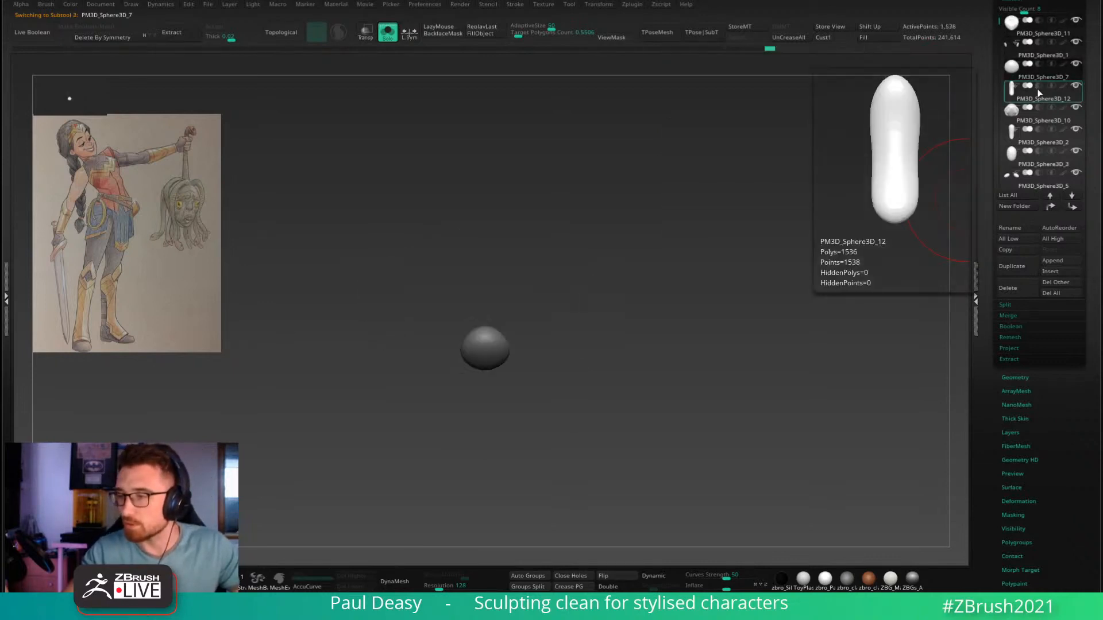
key(Up)
key(Down)
key(Down)
key(Down)
key(Down)
key(Down)
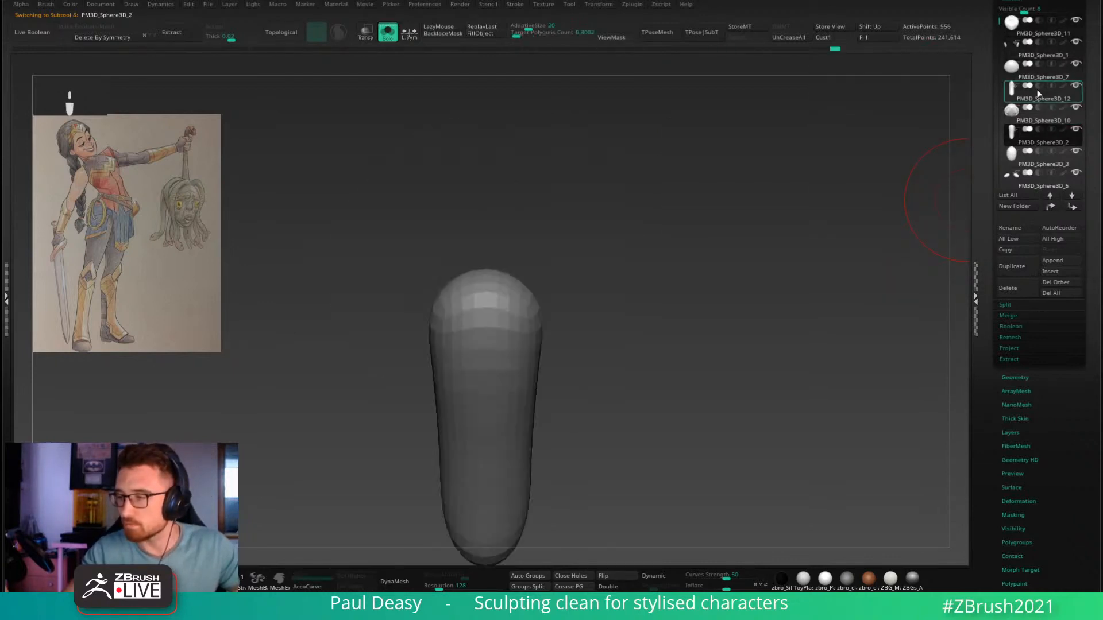
key(Down)
key(Down)
key(Down)
key(Down)
key(Down)
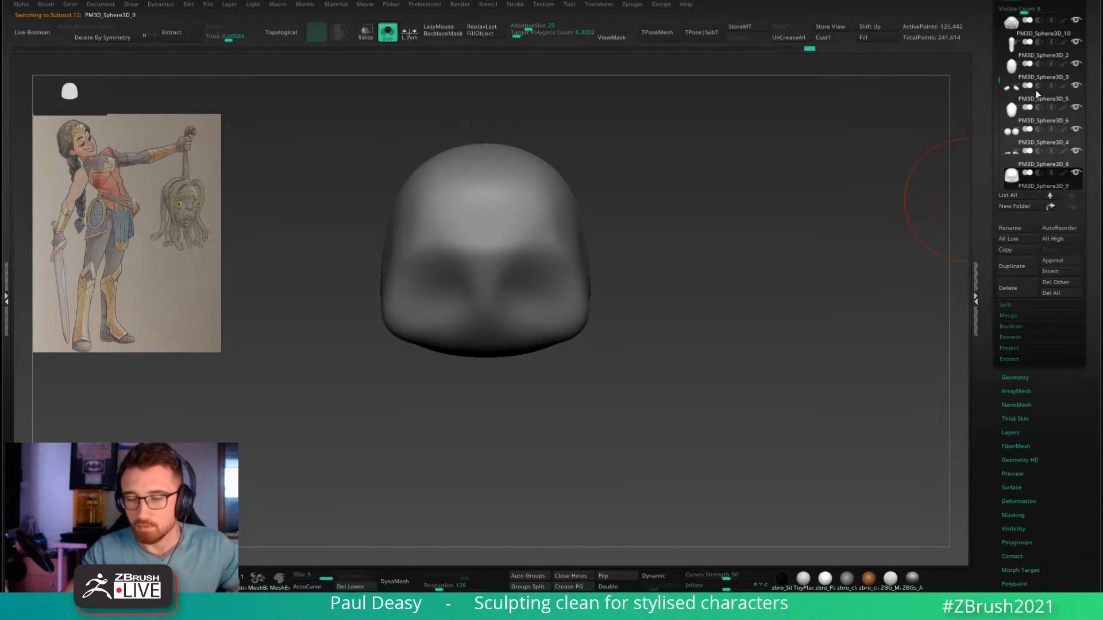
key(ctrl+Up)
key(ctrl+Up)
Step: Merge the forehead piece down with the lower face and DynaMesh the result at resolution 128 without freezing subdivision levels
key(ctrl+m)
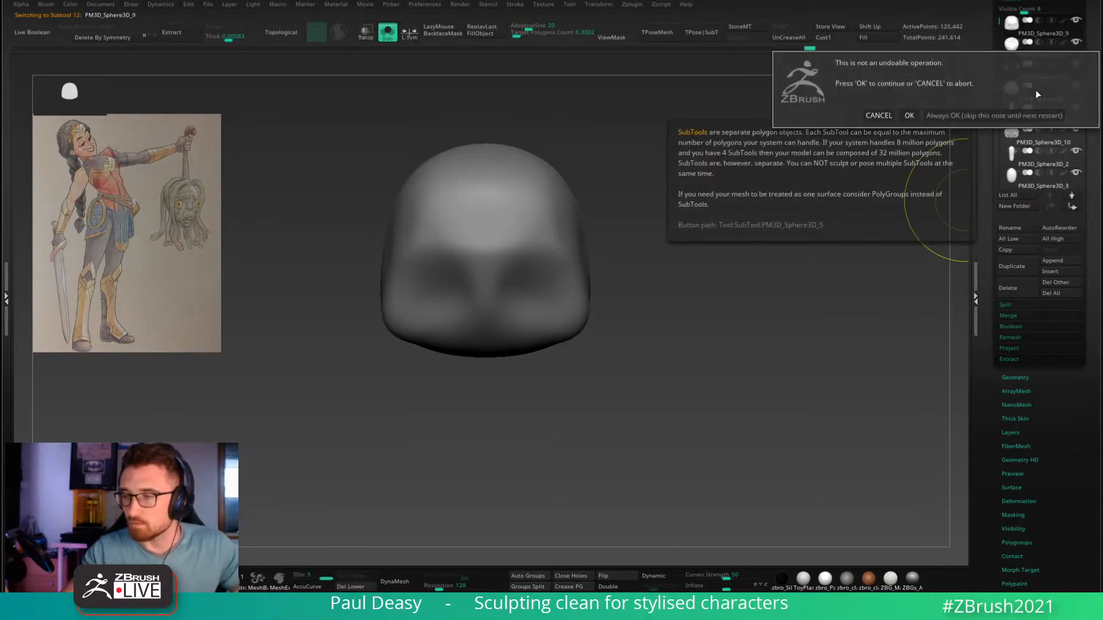
click(909, 115)
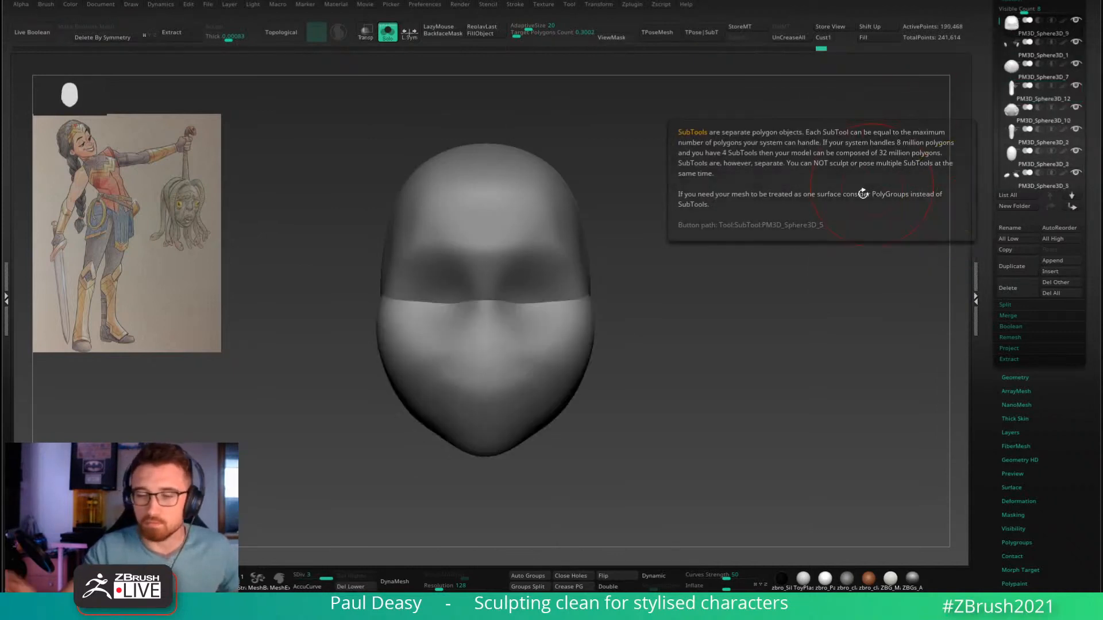
drag(704, 340, 688, 373)
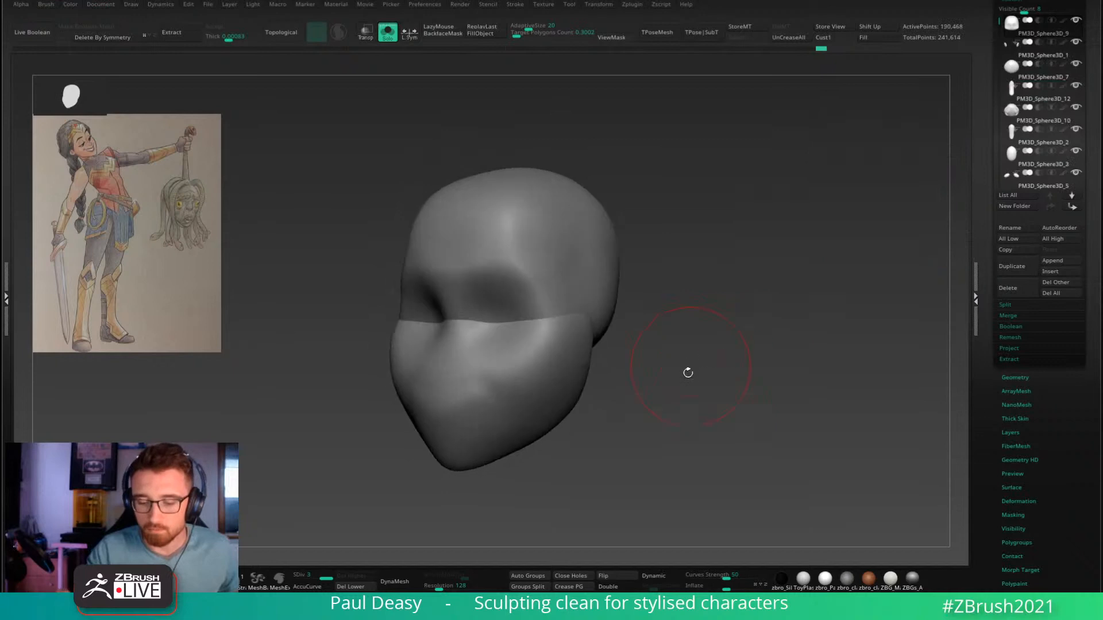
click(407, 584)
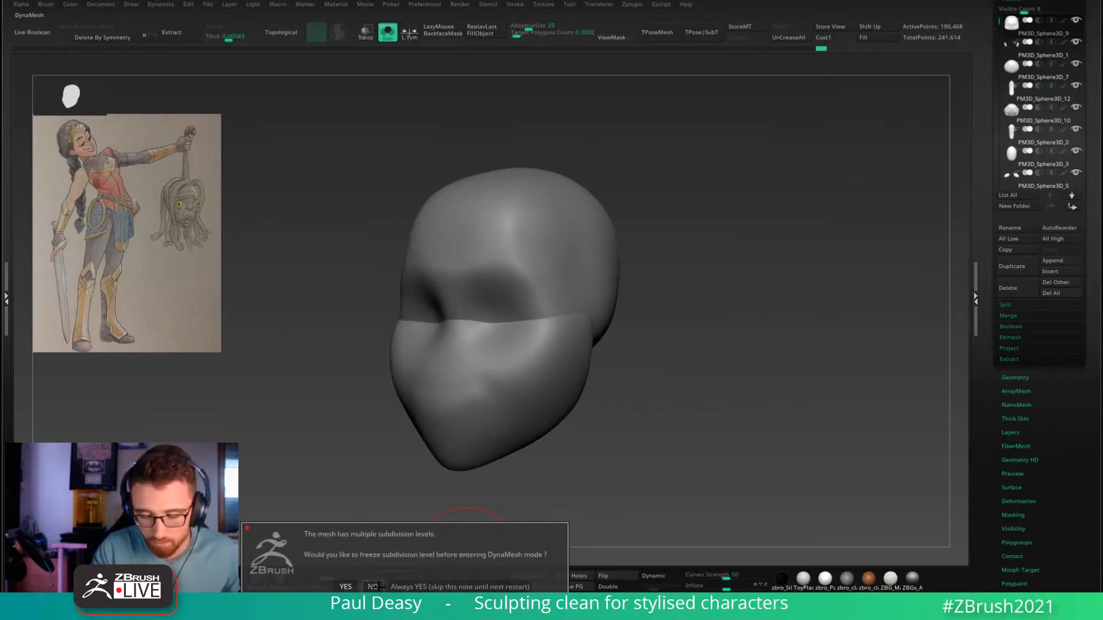
click(395, 590)
click(405, 587)
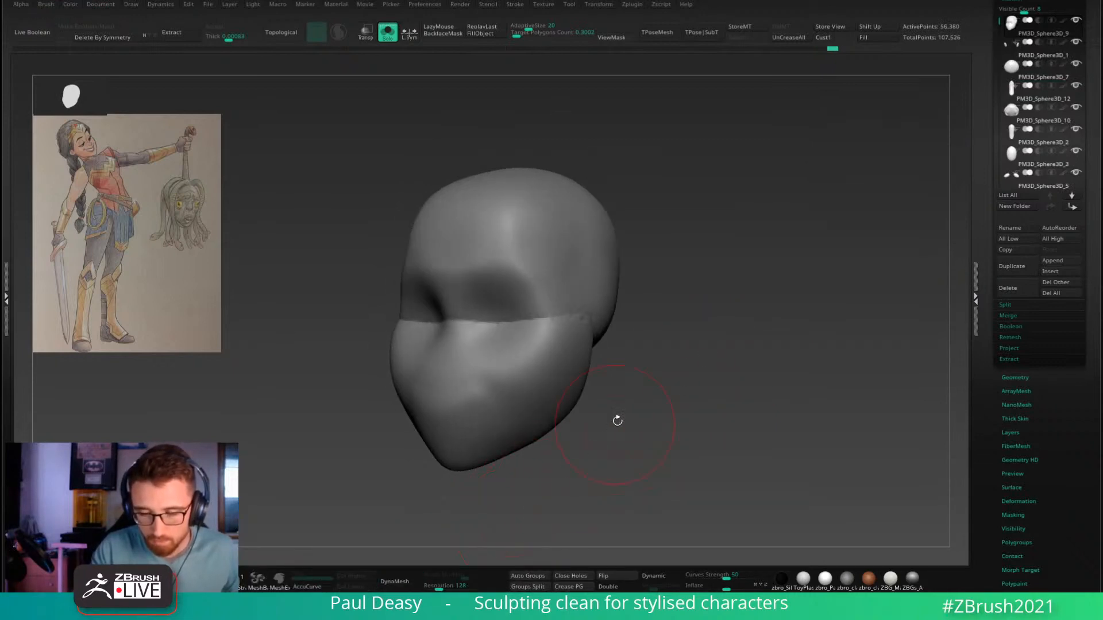
Step: Set the target polygon count to 2.55354 and ZRemesh the merged head
shift+drag(684, 296, 770, 305)
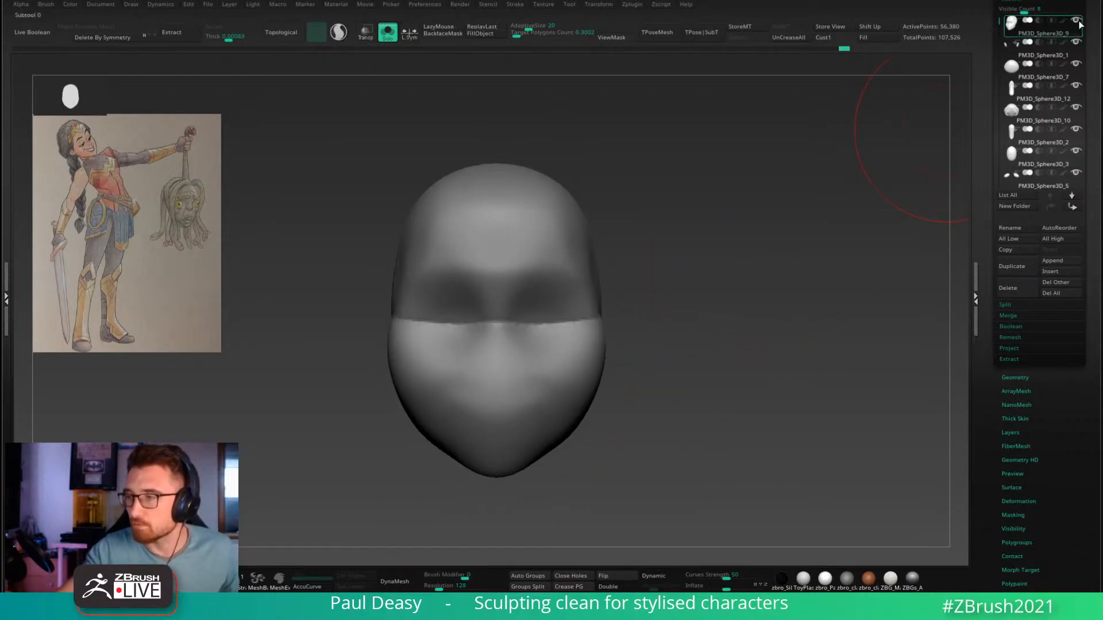
alt+drag(696, 254, 689, 260)
drag(520, 36, 525, 36)
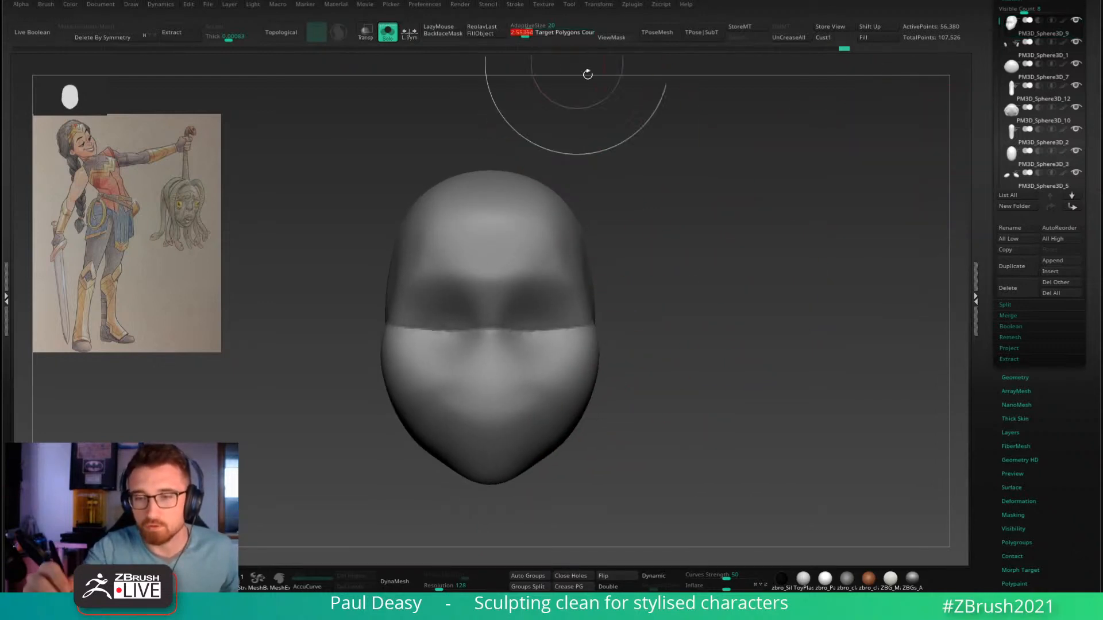
key(ctrl+shift+r)
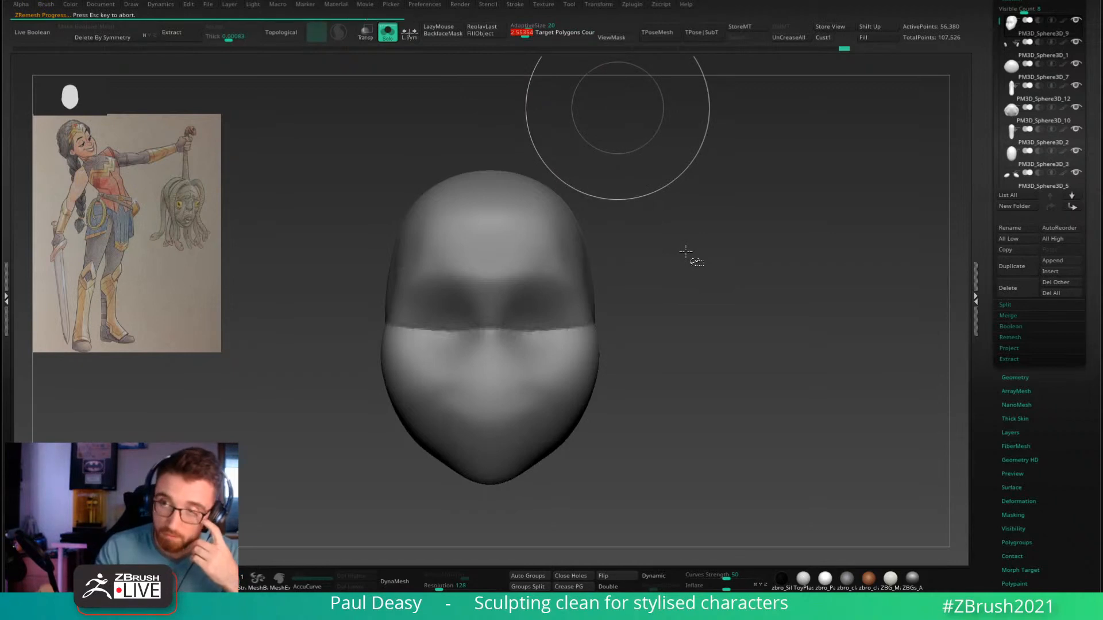
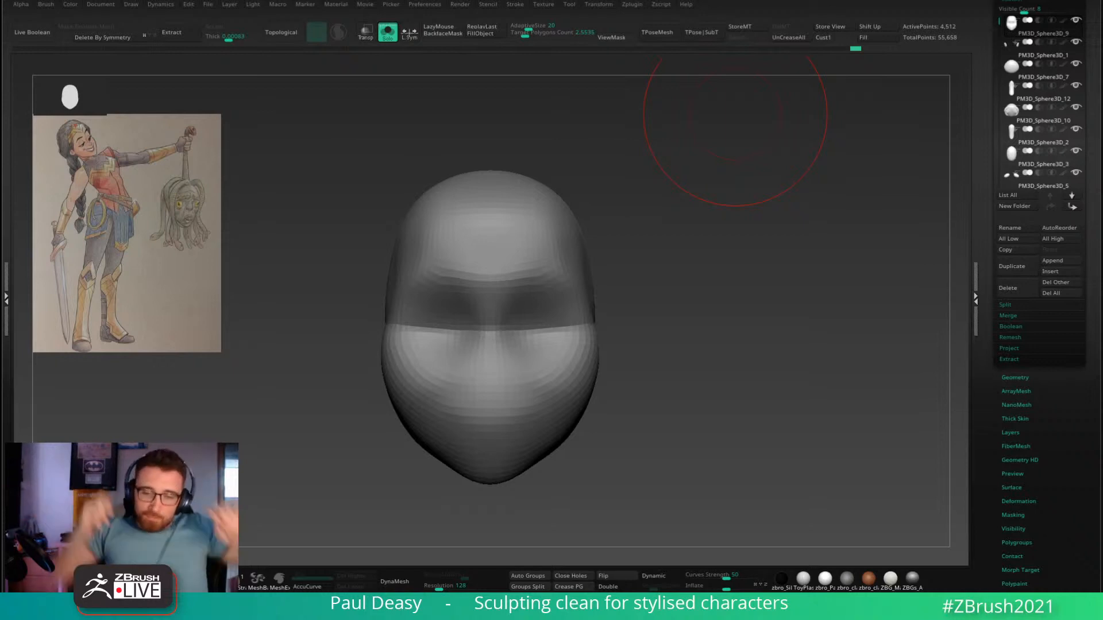
Step: Smooth the seam across the eye area and the bridge of the nose on the merged head
drag(660, 294, 637, 290)
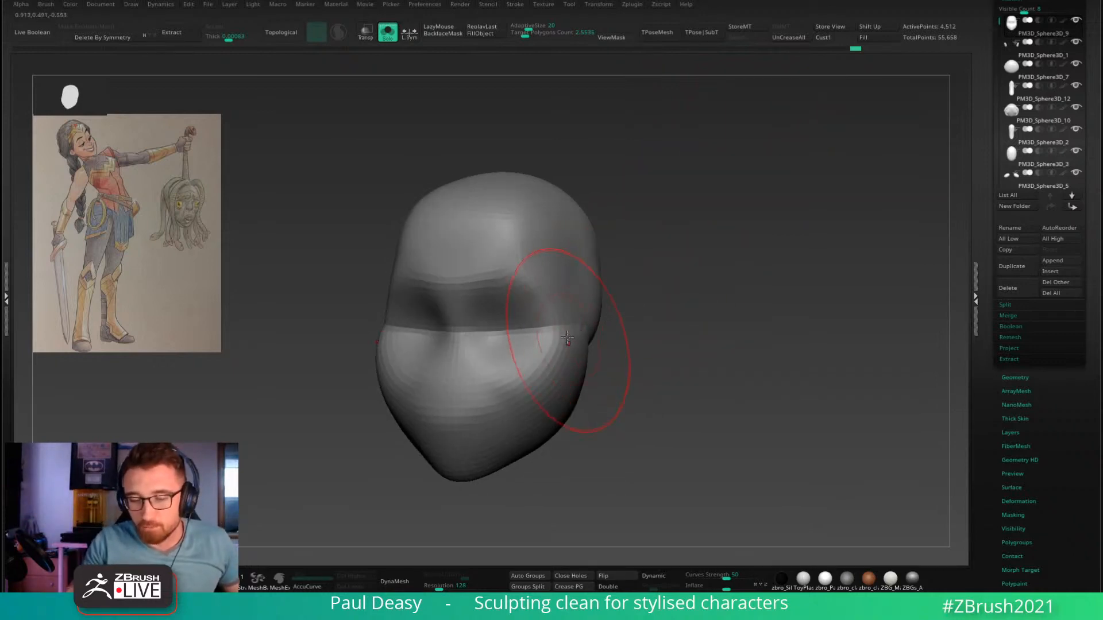
mouse_move(613, 332)
mouse_down()
mouse_move(630, 333)
mouse_move(580, 319)
mouse_up()
drag(600, 373, 619, 336)
shift+drag(507, 326, 495, 334)
drag(637, 325, 643, 306)
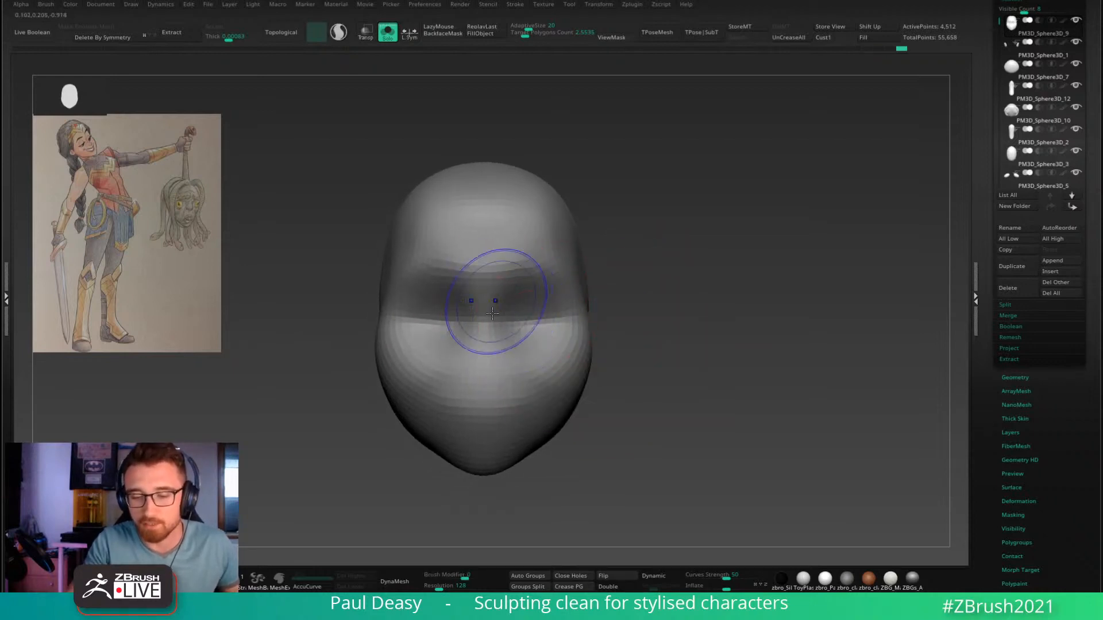
shift+drag(498, 298, 501, 333)
alt+drag(657, 326, 666, 315)
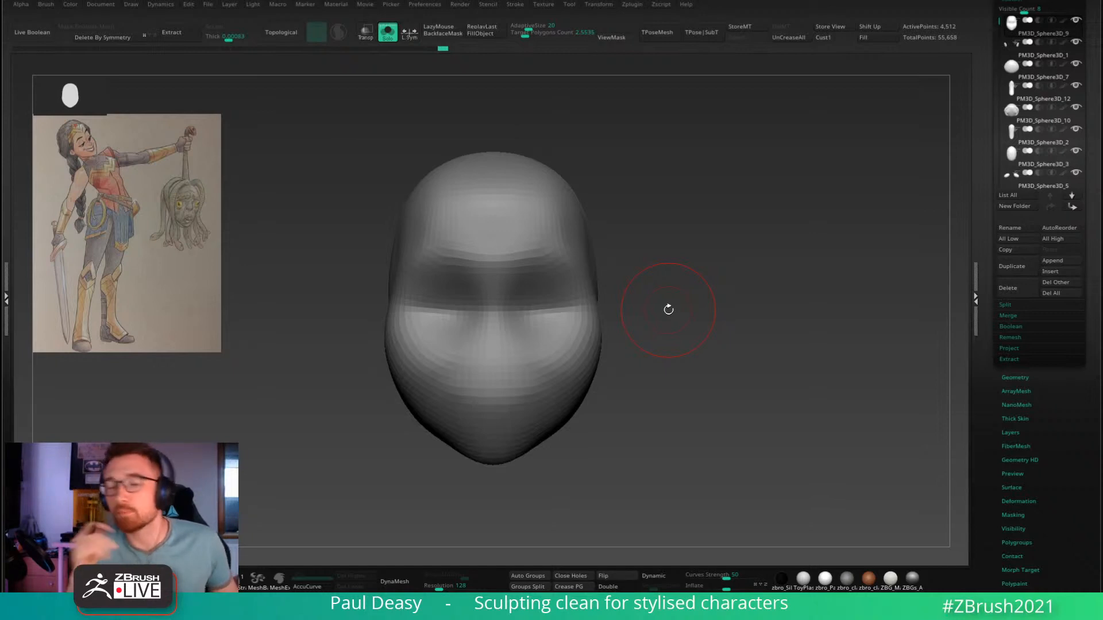
Step: Adjust the brush size and smooth the transition at the temple on the side of the merged head
mouse_move(669, 309)
mouse_down()
mouse_move(670, 264)
mouse_move(609, 236)
mouse_move(644, 270)
mouse_move(660, 246)
mouse_move(639, 264)
mouse_move(610, 253)
mouse_move(601, 273)
mouse_move(659, 244)
mouse_move(669, 300)
mouse_up()
key(space)
click(655, 258)
mouse_move(687, 311)
mouse_down()
mouse_move(682, 291)
mouse_move(658, 293)
mouse_move(655, 312)
mouse_move(639, 308)
mouse_move(668, 301)
mouse_up()
drag(761, 295, 692, 290)
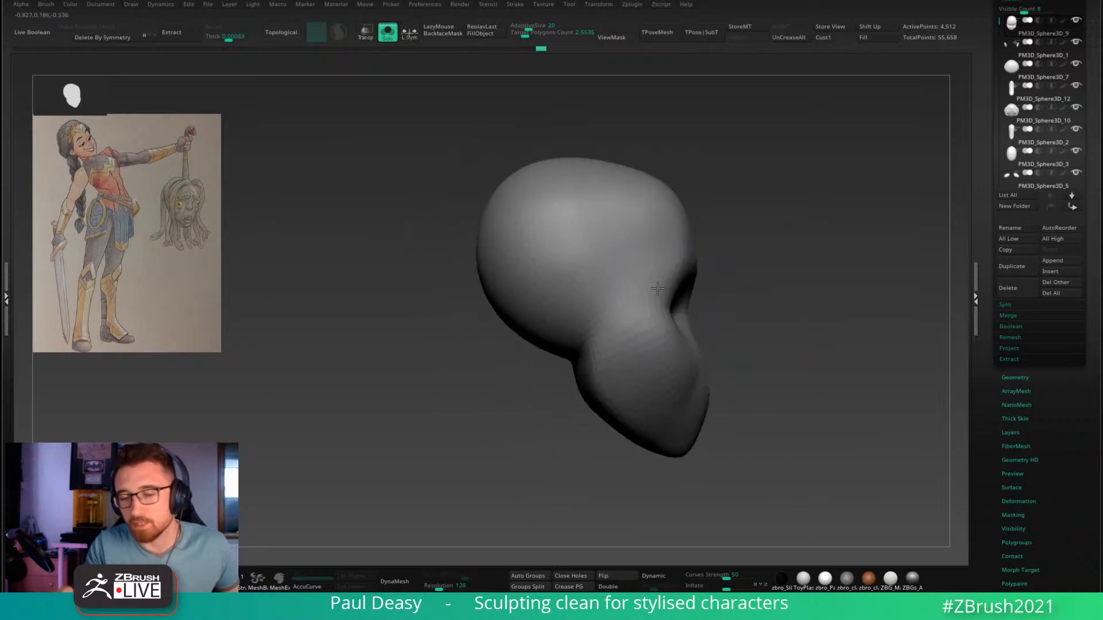
shift+drag(563, 232, 605, 286)
mouse_move(821, 265)
shift+mouse_down()
mouse_move(753, 243)
mouse_move(665, 249)
shift+mouse_up()
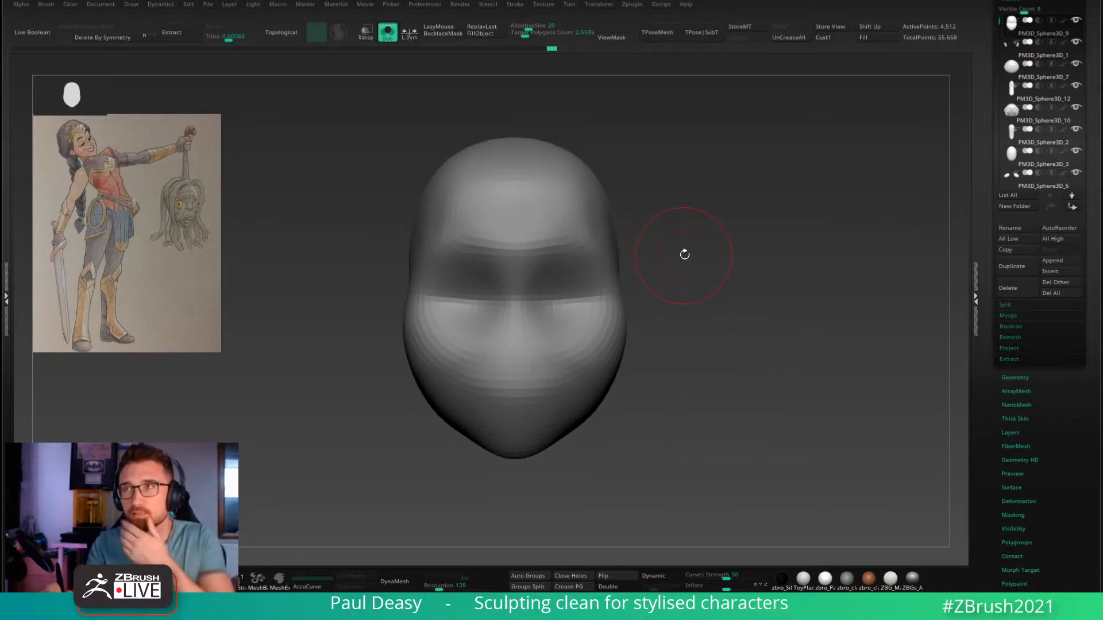
Step: Reshape the side of the cranium near the temple with the Move brush and show all the subtools again
key(b)
key(m)
key(v)
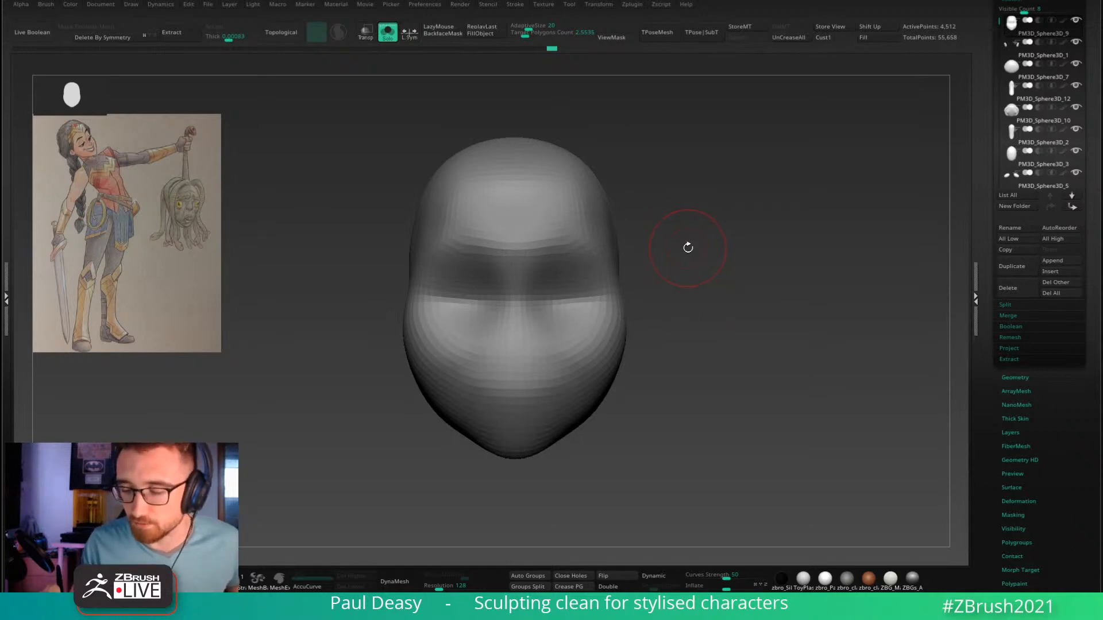
drag(697, 244, 666, 250)
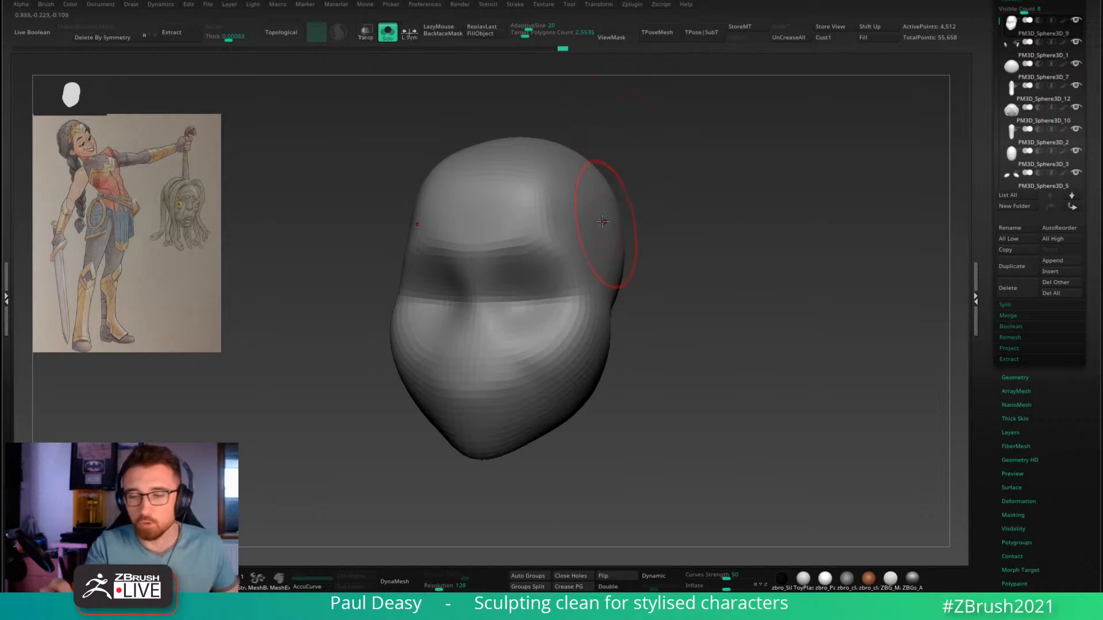
mouse_move(602, 221)
mouse_down()
mouse_move(599, 193)
mouse_move(652, 197)
mouse_move(646, 205)
mouse_move(644, 183)
mouse_up()
key(space)
key(ctrl+s)
drag(694, 278, 693, 266)
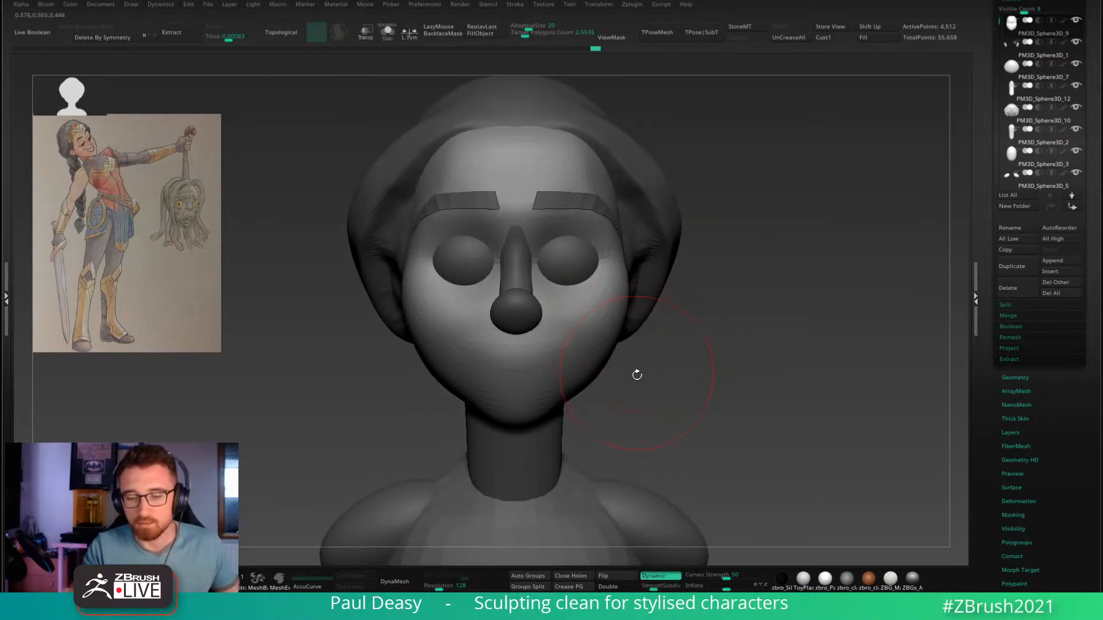
Step: Subdivide the merged head twice to subdivision level 3
alt+drag(635, 374, 679, 360)
shift+drag(696, 253, 716, 256)
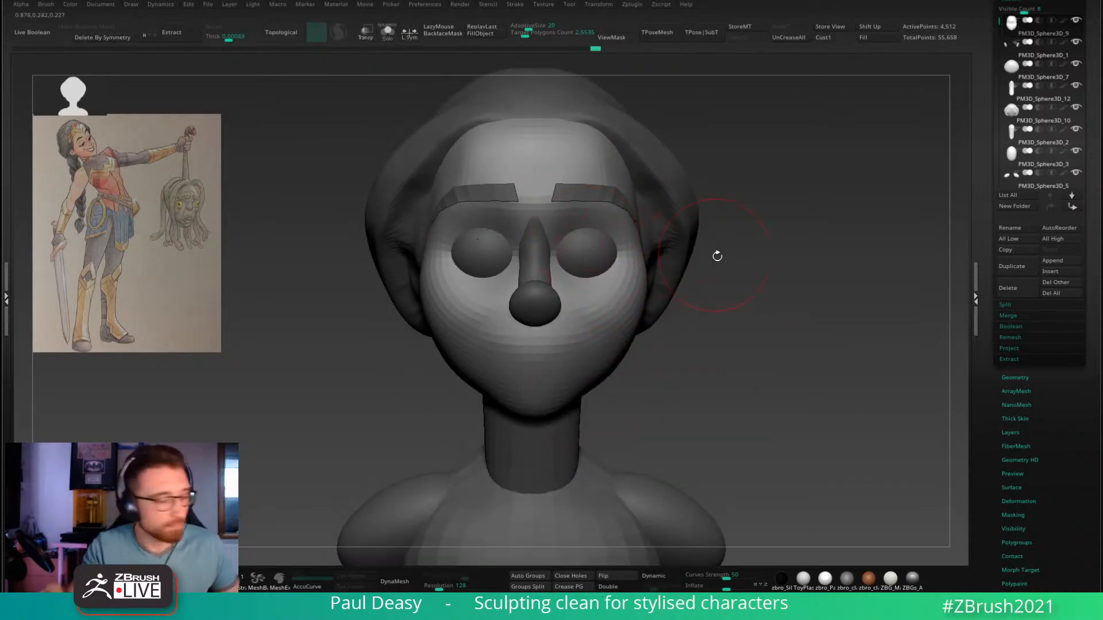
drag(712, 310, 784, 282)
mouse_move(784, 282)
alt+mouse_down()
mouse_move(835, 333)
mouse_move(788, 290)
alt+mouse_up()
right_drag(601, 273, 605, 259)
ctrl+right_drag(606, 258, 649, 287)
key(ctrl+d)
key(ctrl+d)
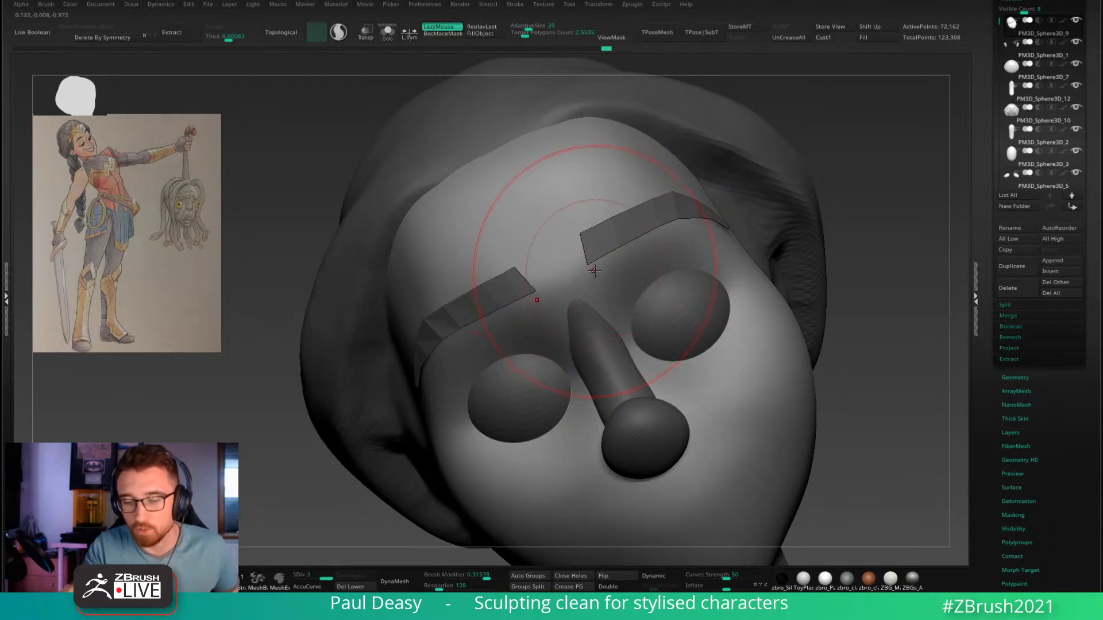
Step: Isolate the head in Solo mode and try carving the inner brow edge beside the nose bridge with the DamStandard brush
key(ctrl+shift+s)
key(space)
drag(595, 269, 657, 220)
key(ctrl+z)
key(space)
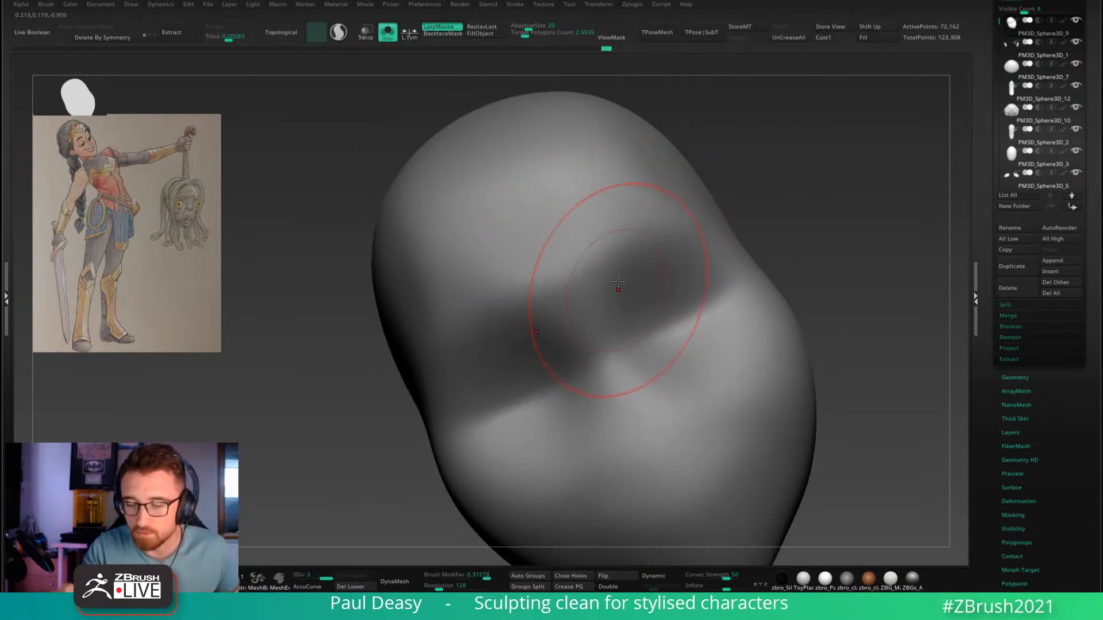
key(space)
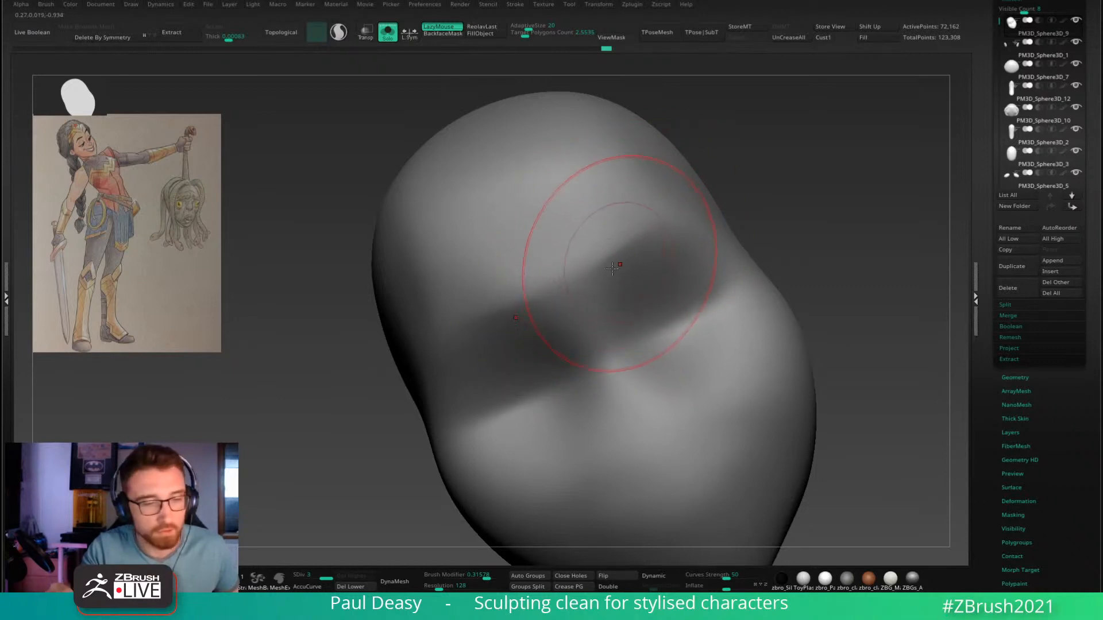
key(ctrl+z)
key(s)
drag(594, 272, 608, 339)
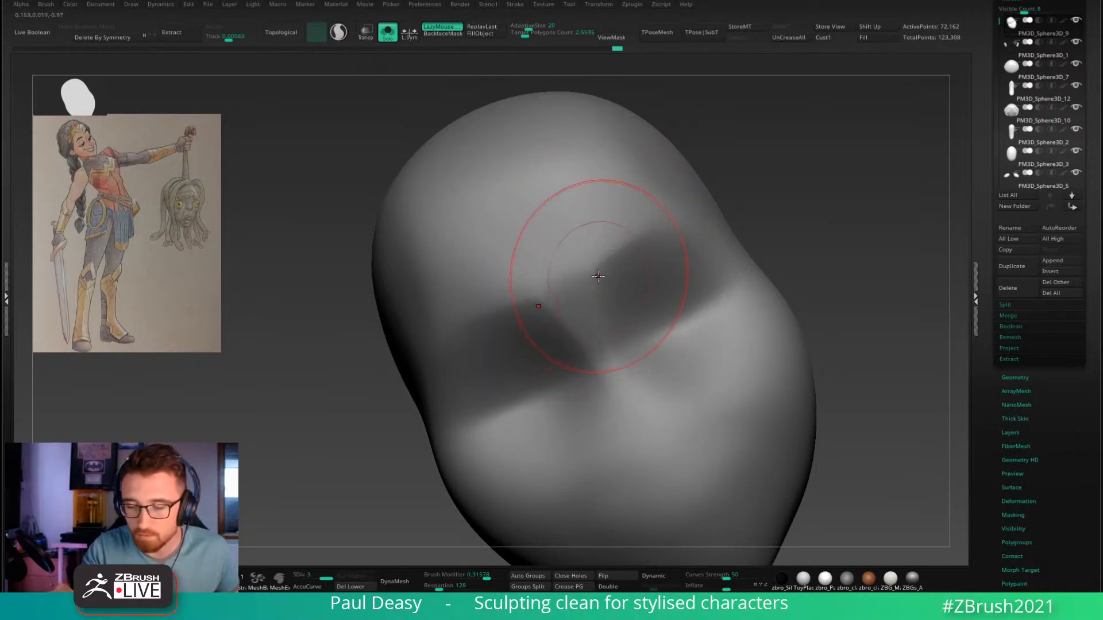
mouse_move(598, 276)
shift+mouse_down()
mouse_move(609, 337)
mouse_move(597, 266)
shift+mouse_up()
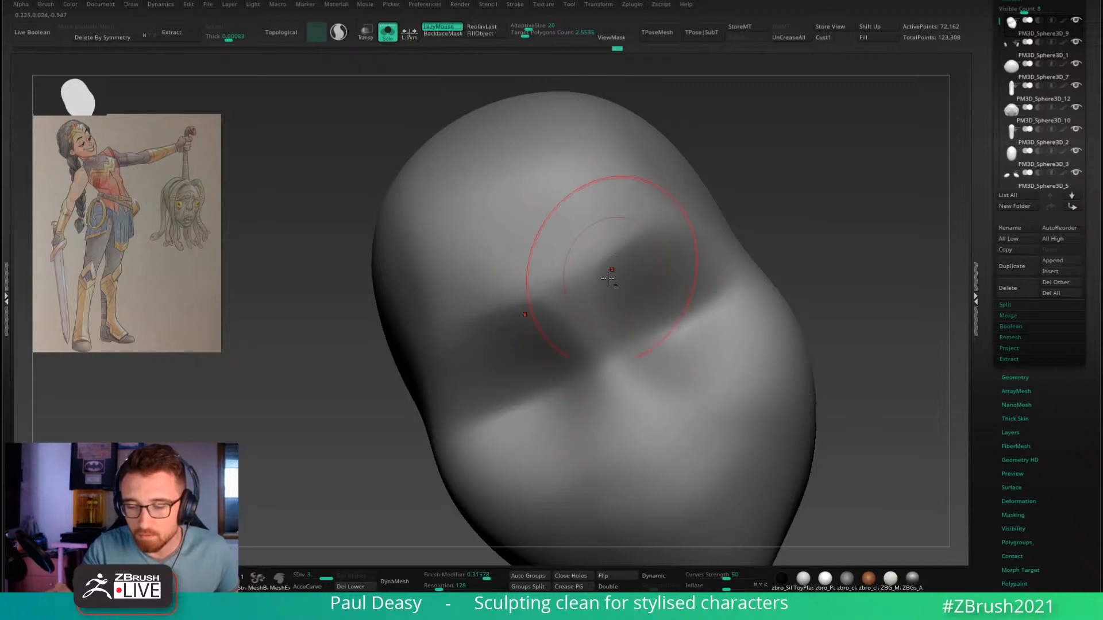
key(ctrl+z)
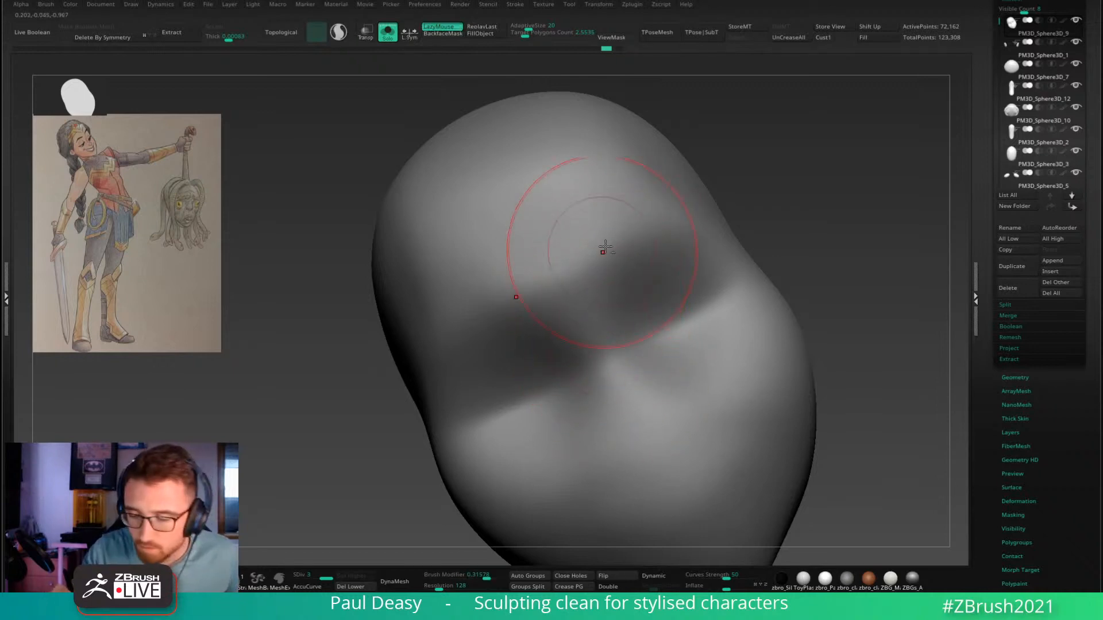
Step: Define the brow edge above the eye sockets with the DamStandard brush, undoing unwanted strokes
mouse_move(599, 301)
mouse_down()
mouse_move(653, 248)
mouse_move(612, 275)
mouse_up()
key(ctrl+z)
key(ctrl+shift+z)
key(ctrl+z)
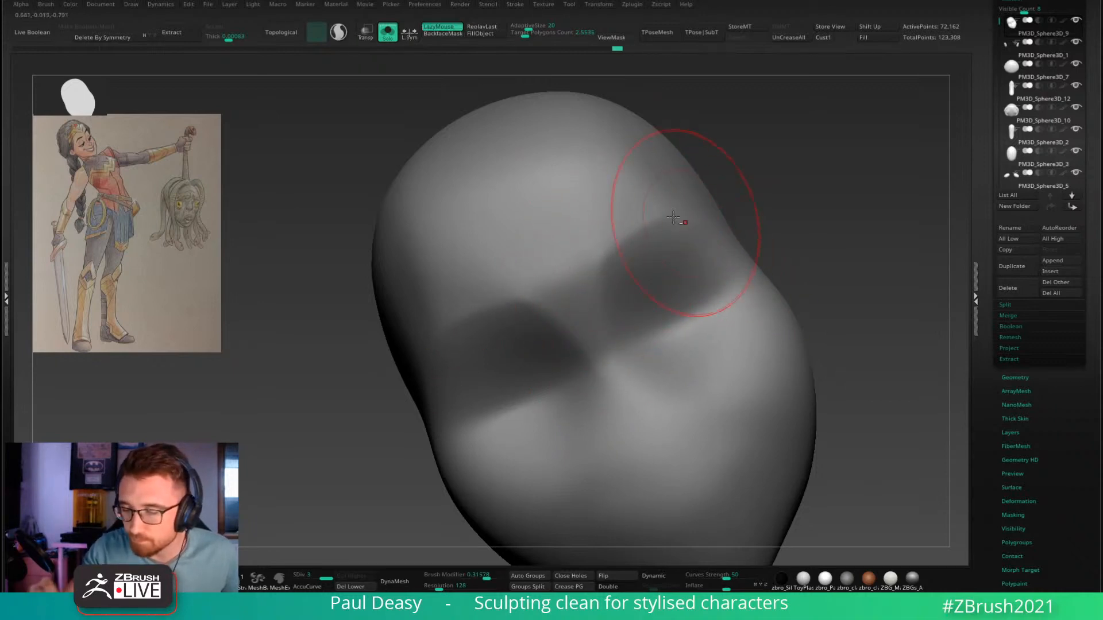
drag(674, 218, 728, 252)
drag(822, 238, 721, 239)
key(ctrl+z)
Step: Carve the outer brow edge from the eye socket toward the temple
right_drag(638, 270, 689, 309)
right_click(689, 308)
mouse_move(618, 270)
mouse_down()
mouse_move(604, 265)
mouse_move(623, 242)
mouse_up()
key(ctrl+z)
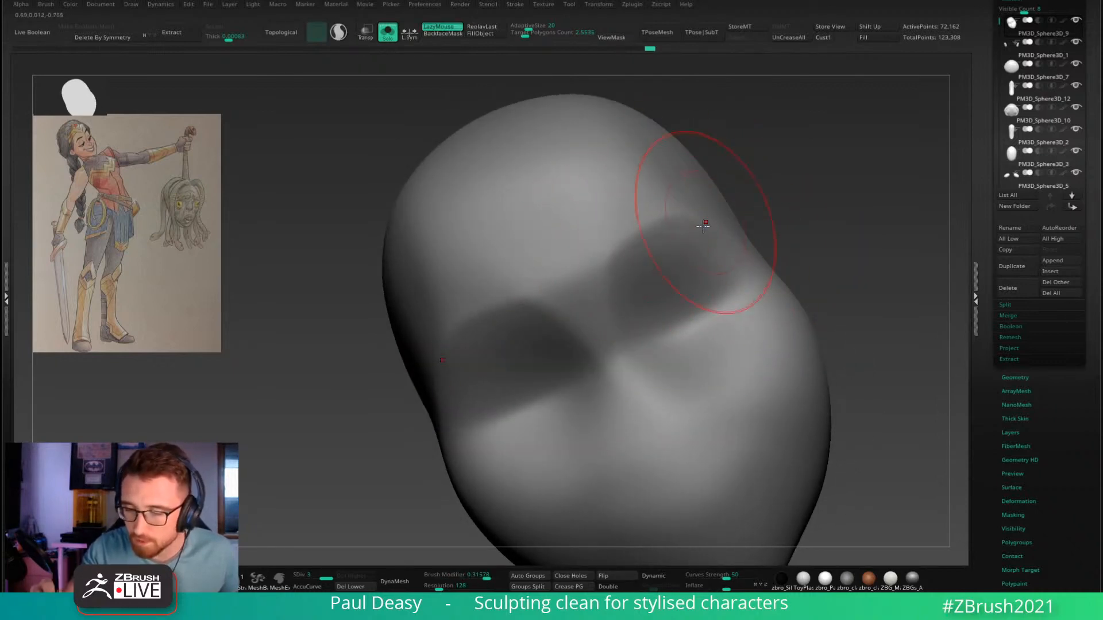
mouse_move(703, 226)
right_down()
mouse_move(660, 231)
mouse_move(650, 218)
right_up()
mouse_move(650, 219)
mouse_down()
mouse_move(679, 220)
mouse_move(730, 247)
mouse_up()
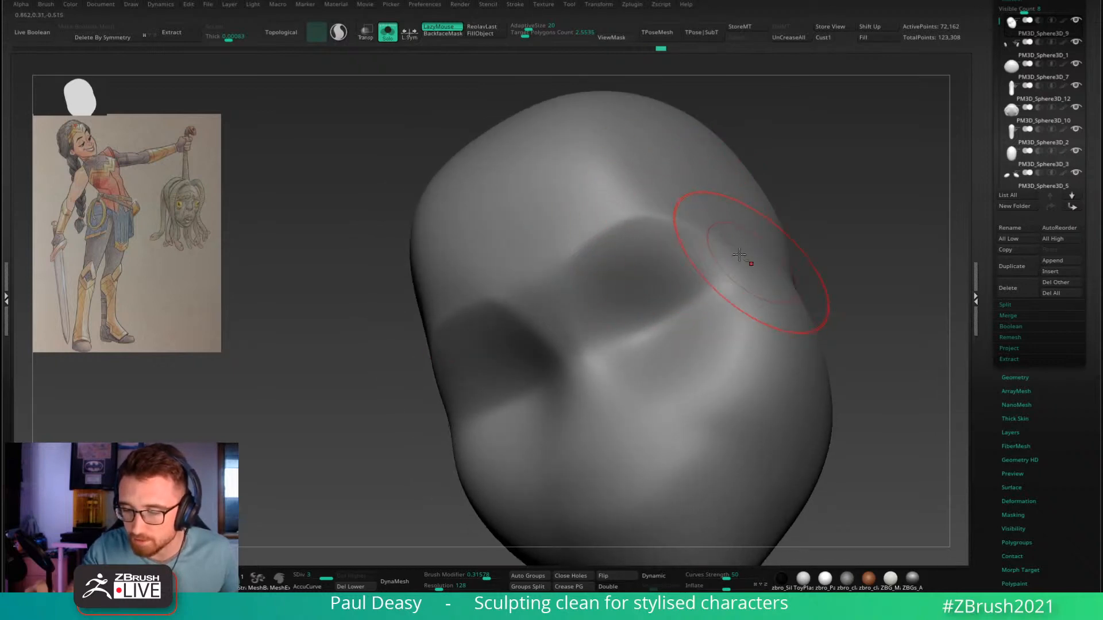
right_drag(739, 255, 697, 234)
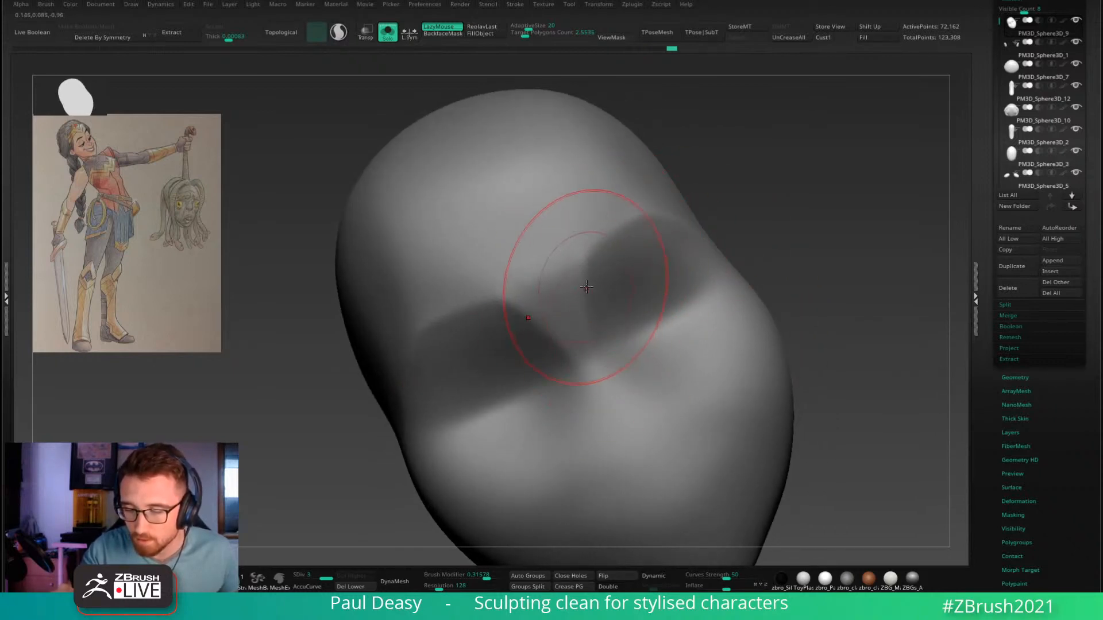
Step: Try carving a thin crease above the brows with a smaller DamStandard brush
key(space)
drag(586, 314, 594, 314)
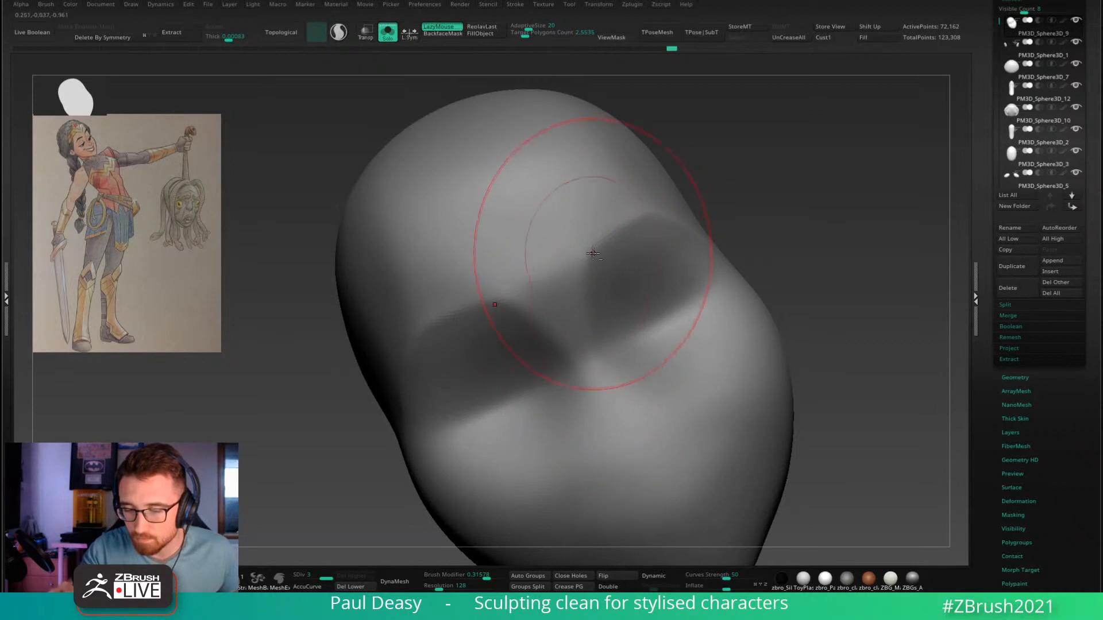
key(ctrl+z)
drag(607, 248, 591, 253)
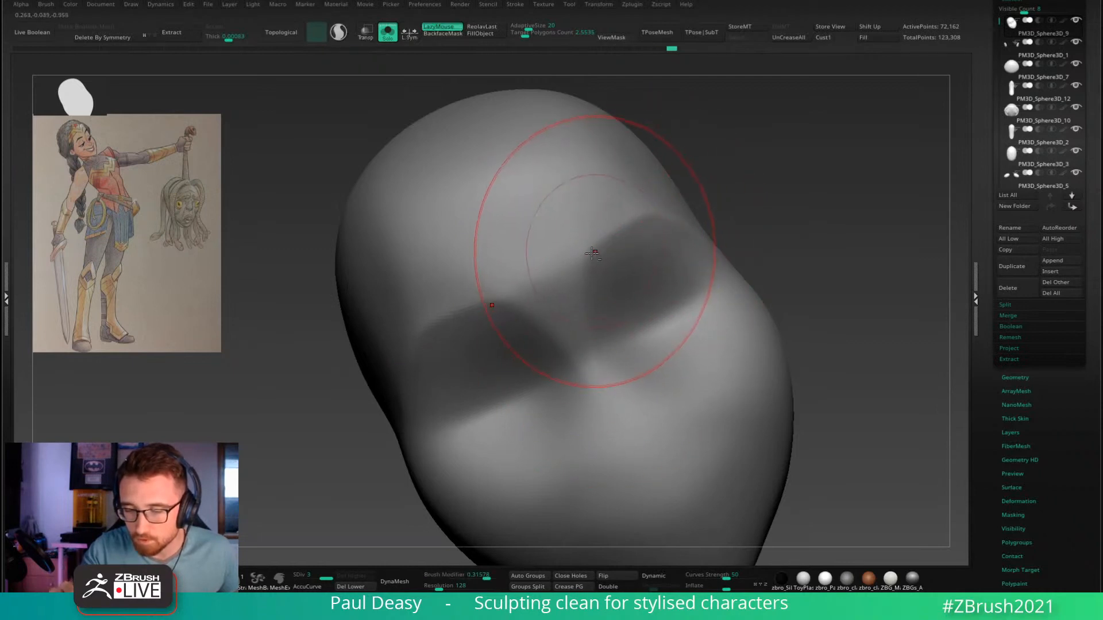
key(space)
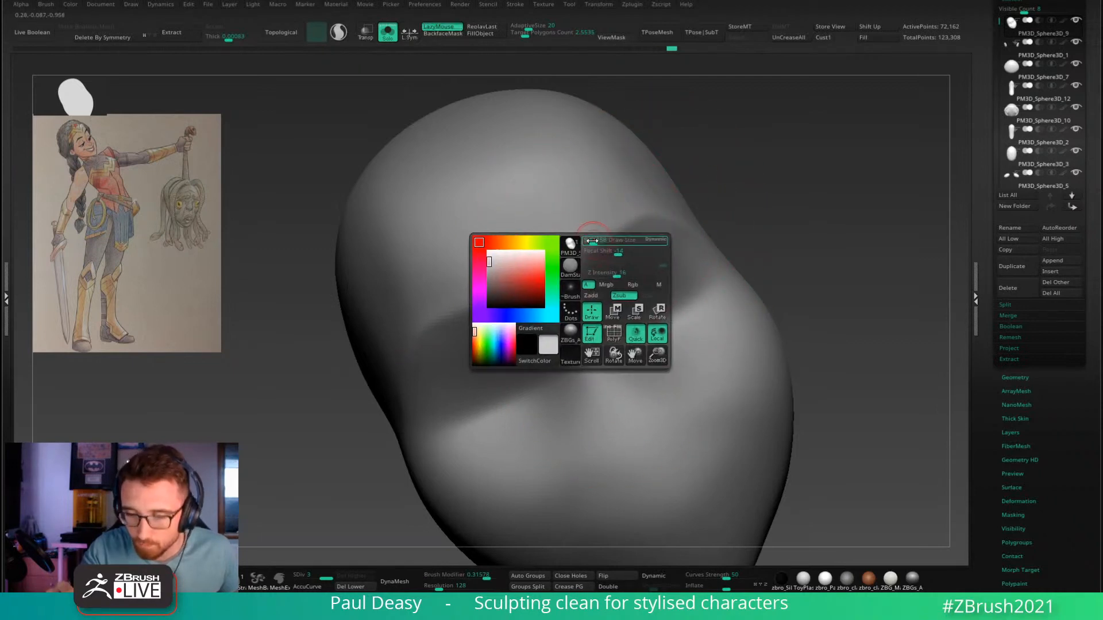
mouse_move(592, 240)
right_down()
mouse_move(605, 251)
mouse_move(593, 240)
right_up()
key(space)
key(space)
drag(567, 265, 614, 227)
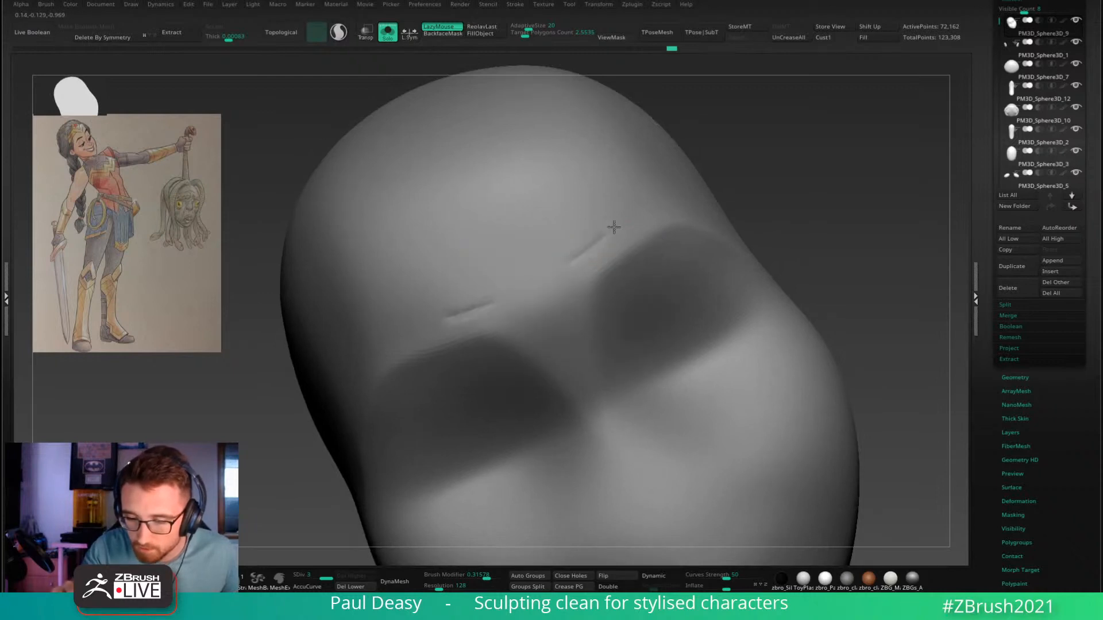
key(ctrl+z)
Step: Switch back to the Move brush and show the whole character from the front with Solo mode off
key(space)
key(space)
alt+right_drag(642, 265, 615, 231)
key(space)
drag(615, 231, 618, 231)
mouse_move(617, 231)
ctrl+right_down()
mouse_move(593, 222)
mouse_move(613, 233)
ctrl+right_up()
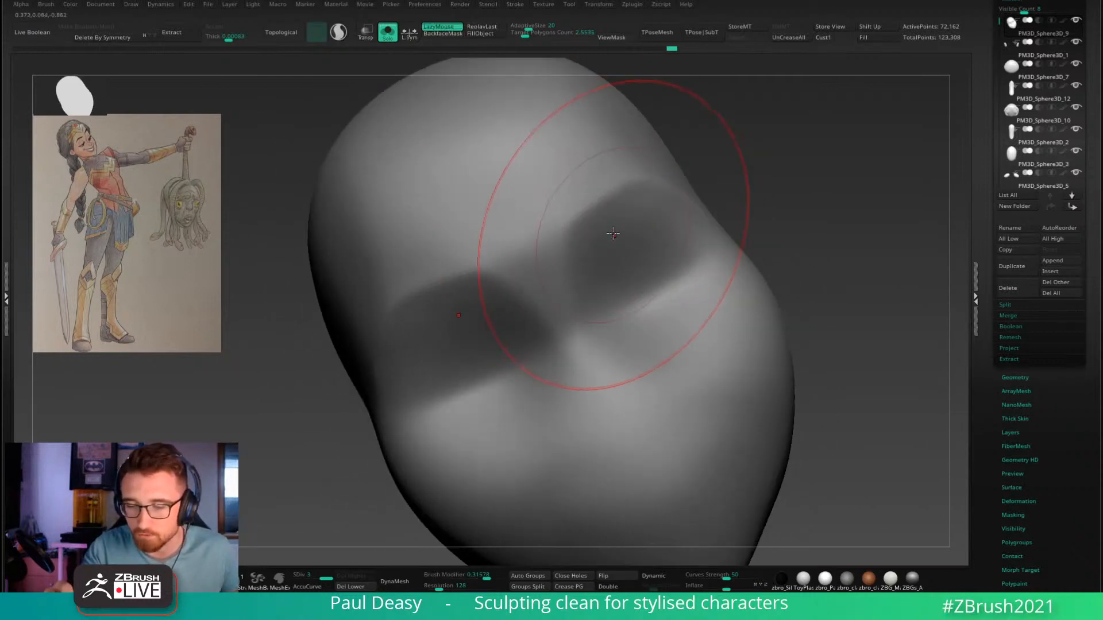
key(1)
key(space)
drag(613, 230, 609, 228)
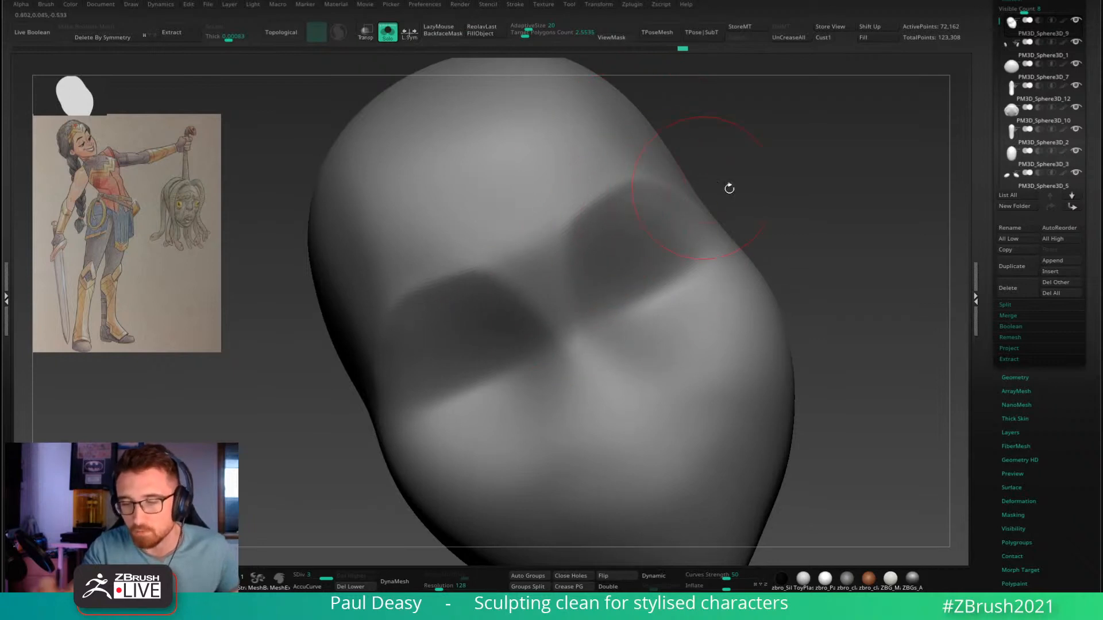
shift+right_drag(729, 189, 784, 273)
key(alt+s)
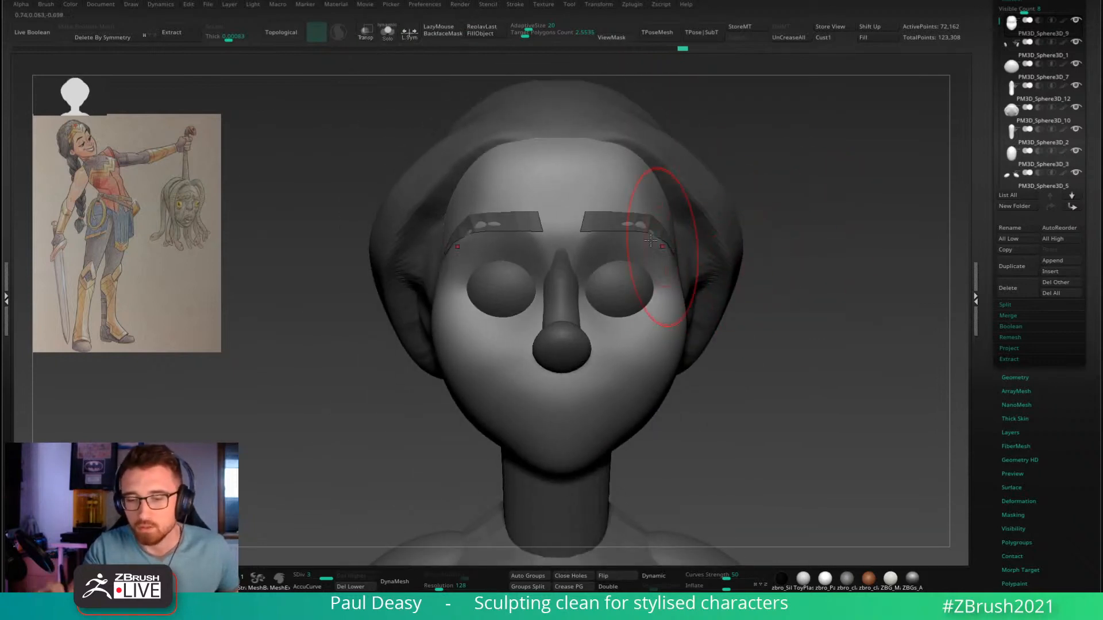
Step: Select the eyebrow subtool PM3D_Sphere3D_8, adjust the brush size and pull the inner brow ends outward from the nose
alt+click(590, 227)
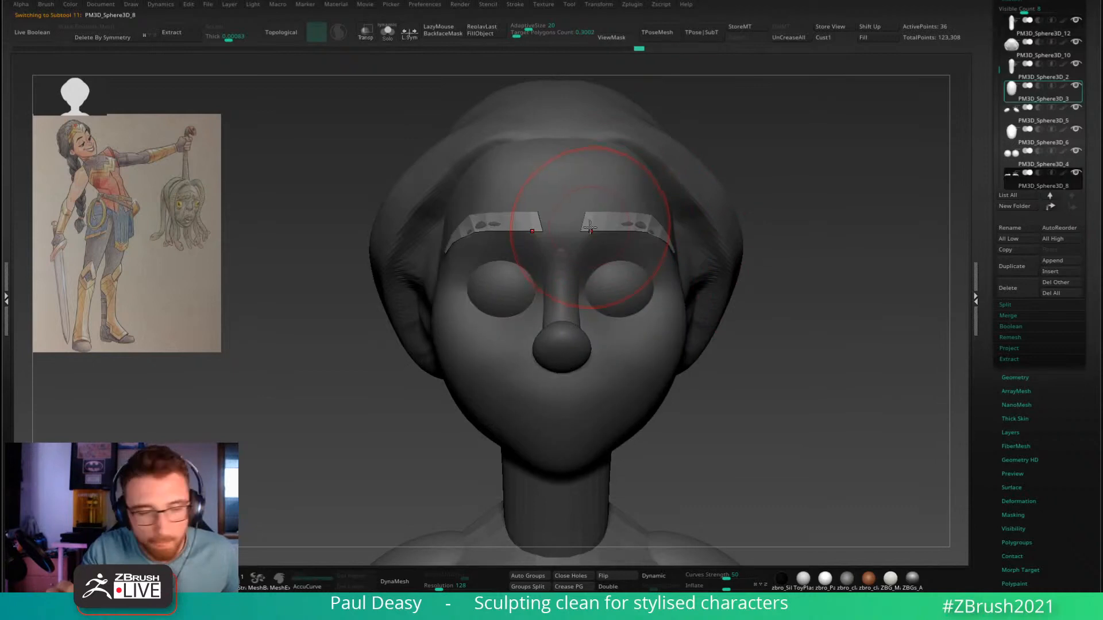
key(space)
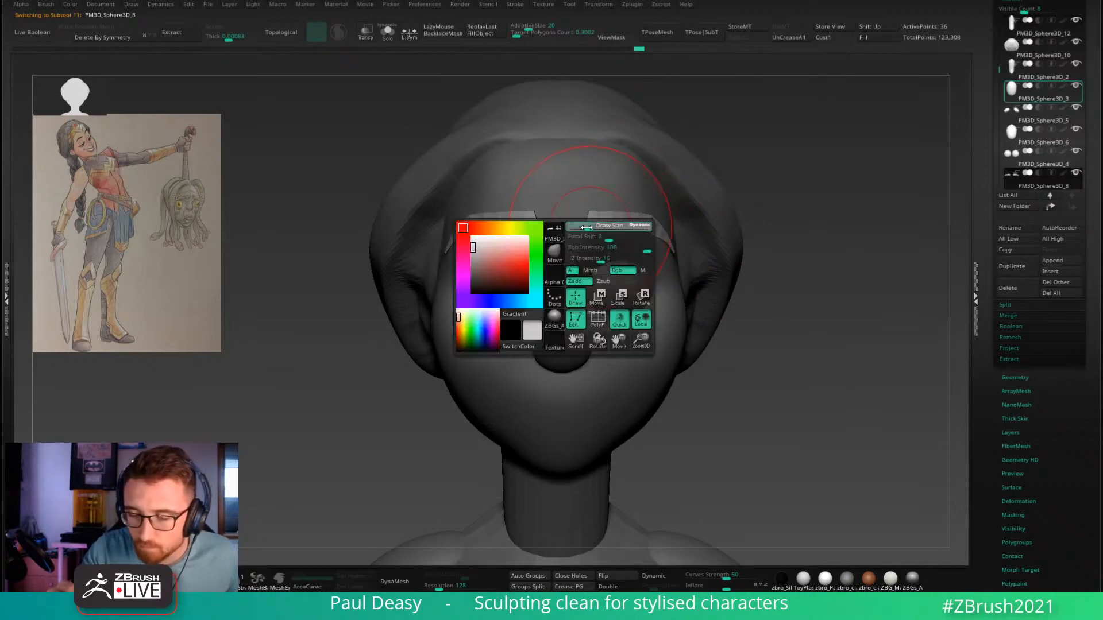
drag(598, 226, 586, 228)
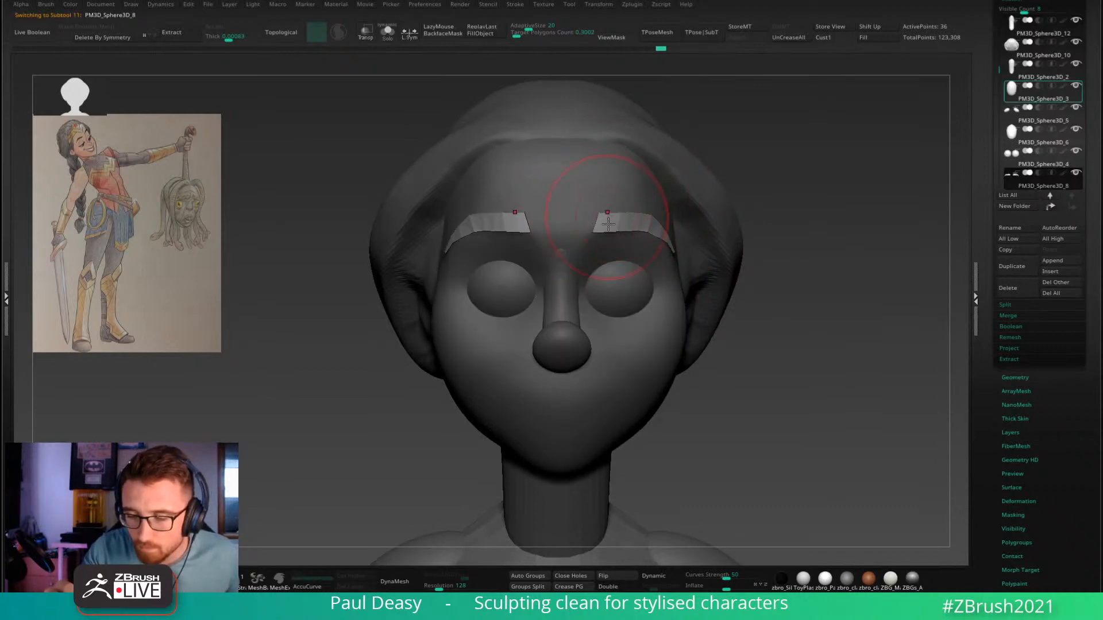
Step: Alternate between the face and eyebrow subtools to fit the inner eyebrow ends to the brow beneath them
alt+click(588, 241)
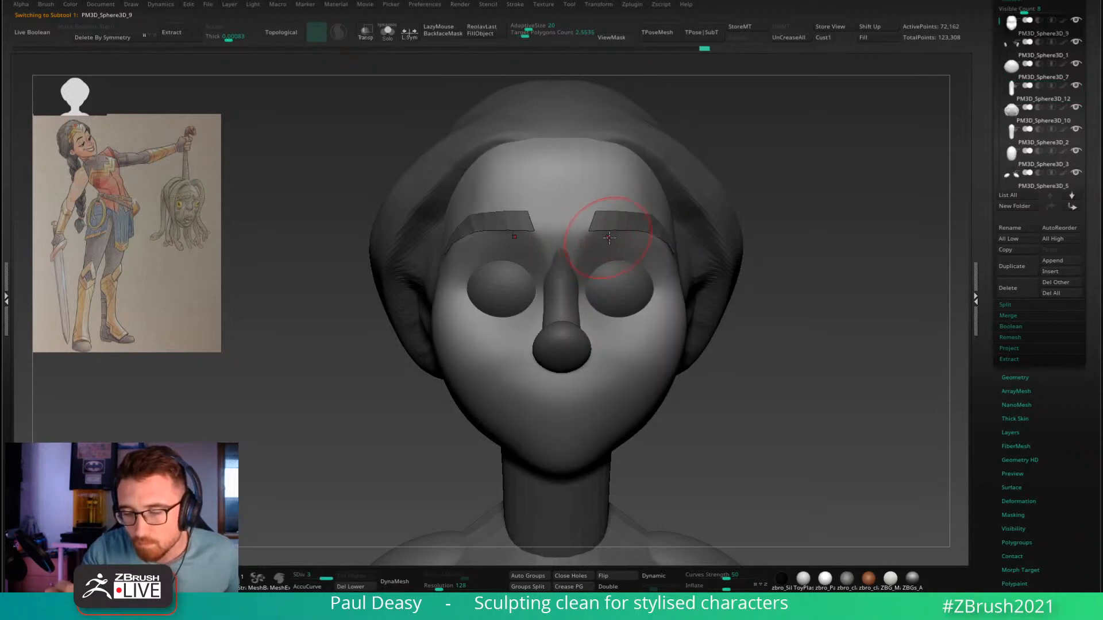
alt+click(599, 217)
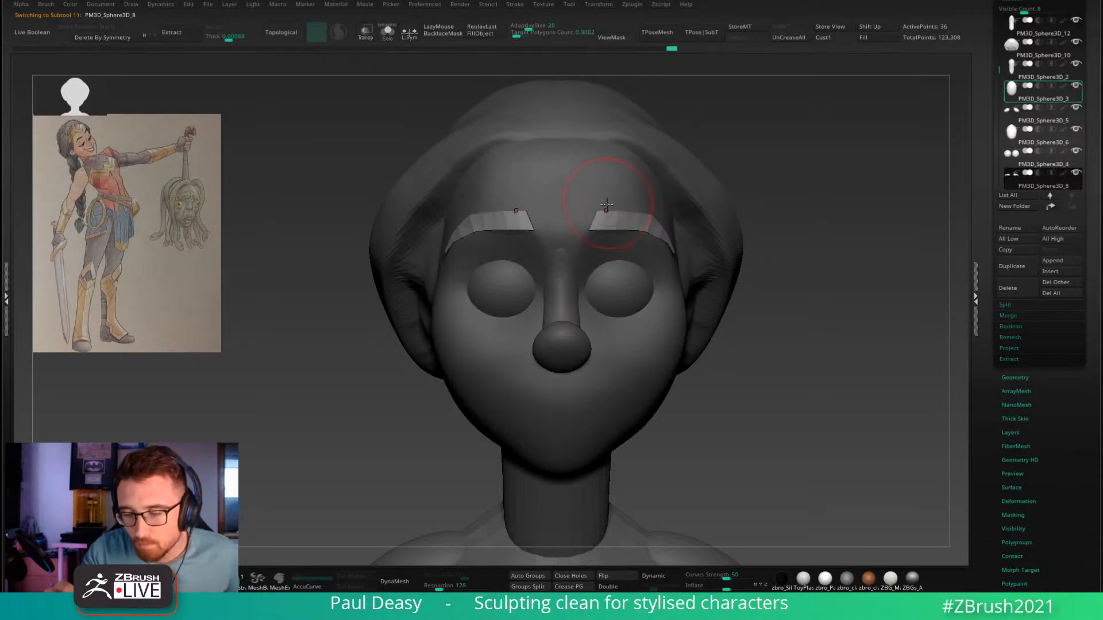
ctrl+right_drag(602, 208, 567, 293)
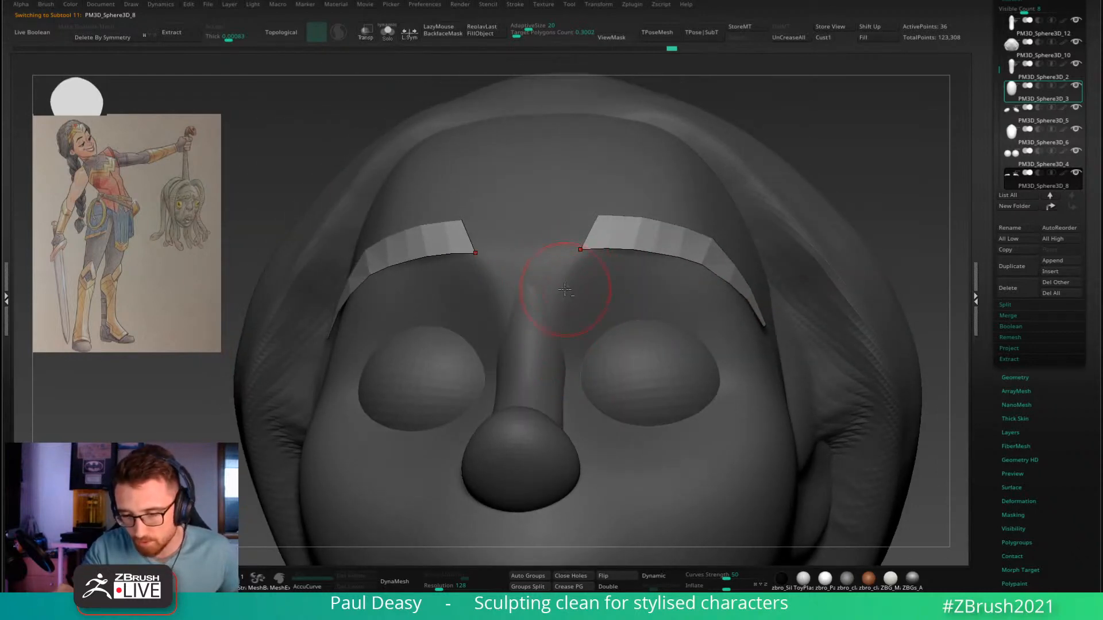
alt+click(564, 290)
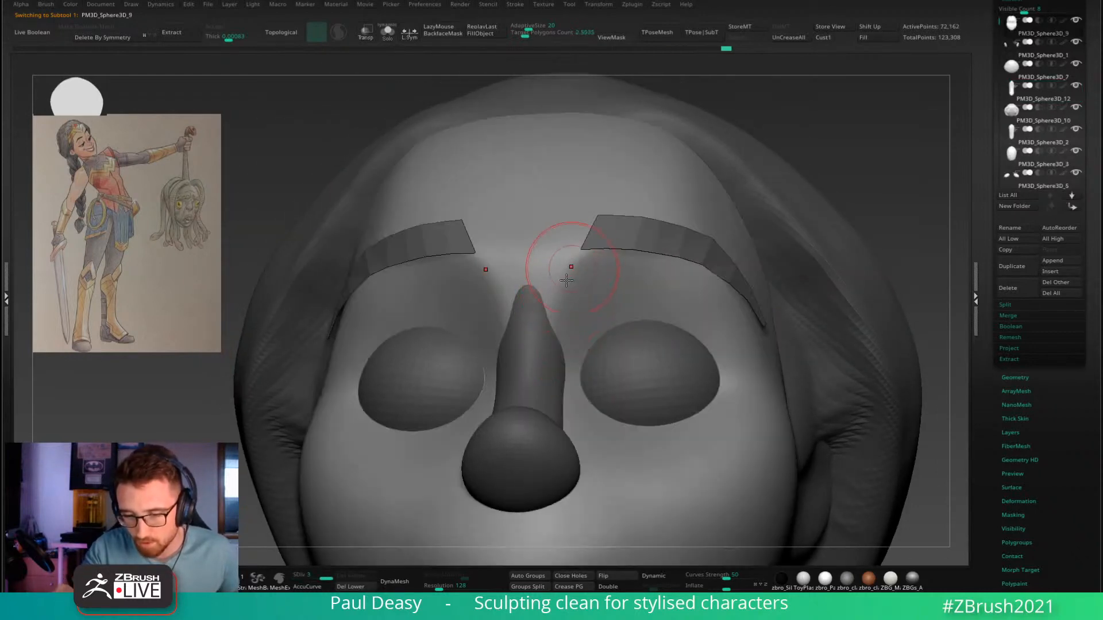
alt+click(601, 227)
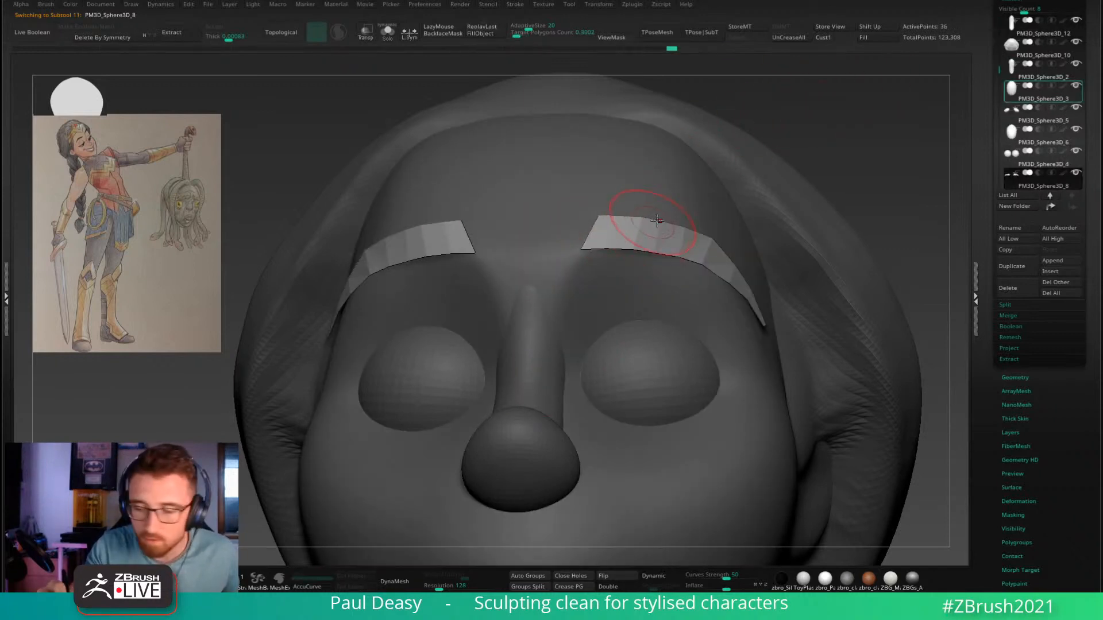
Step: Return to face subtool PM3D_Sphere3D_9, adjust the ridge under the eyebrows and inspect the sockets in Solo mode
right_drag(652, 229, 593, 319)
right_click(593, 320)
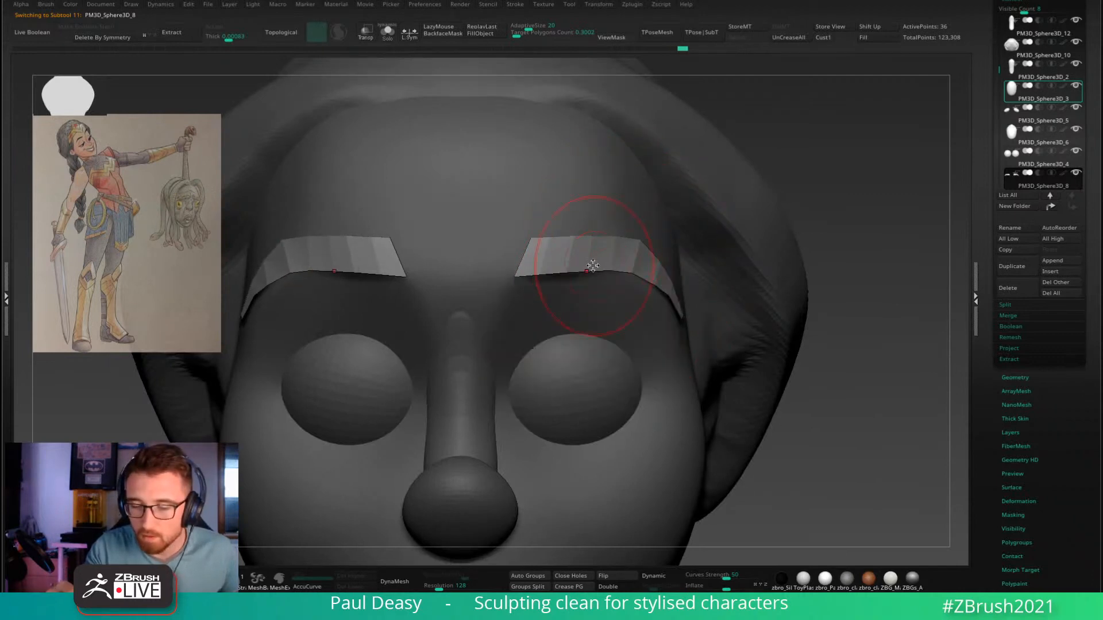
right_click(568, 263)
right_drag(568, 264, 587, 229)
alt+click(584, 274)
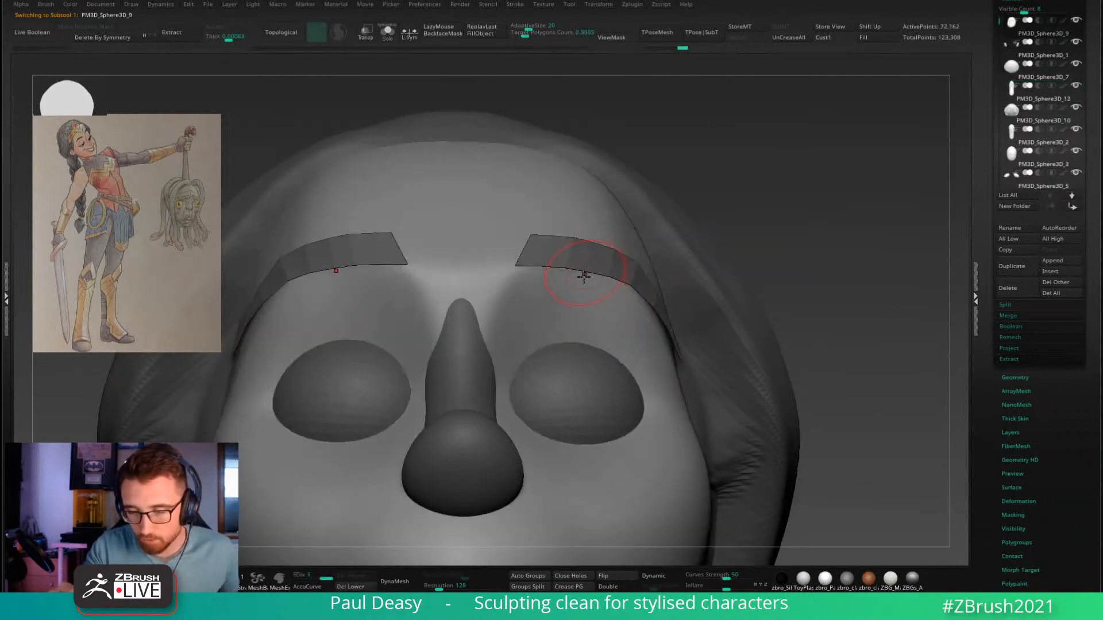
right_drag(584, 273, 580, 256)
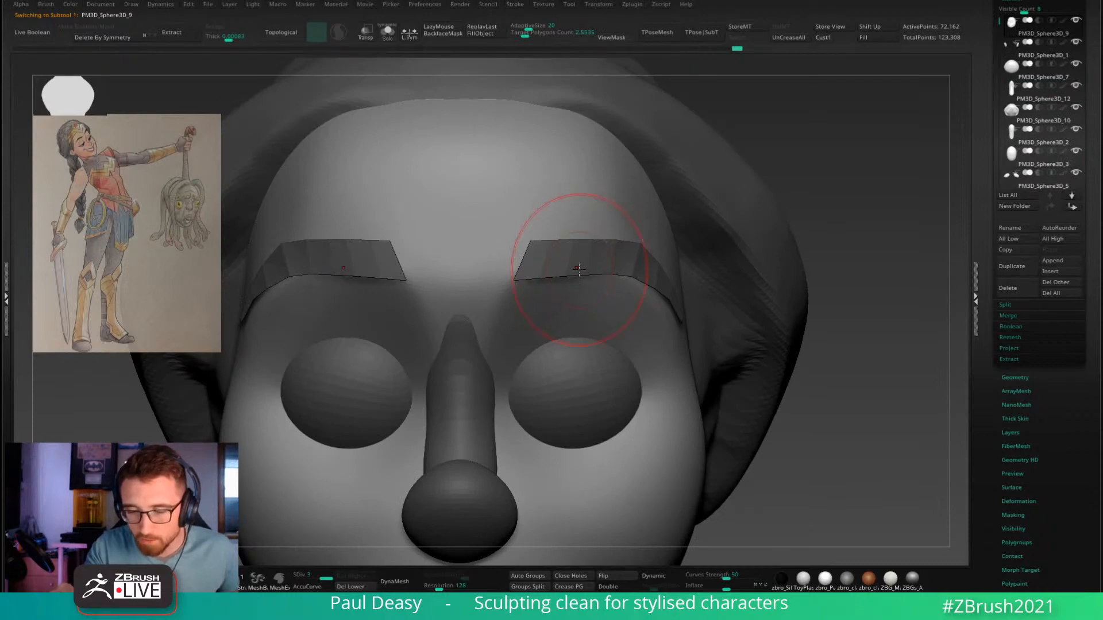
key(ctrl+shift+s)
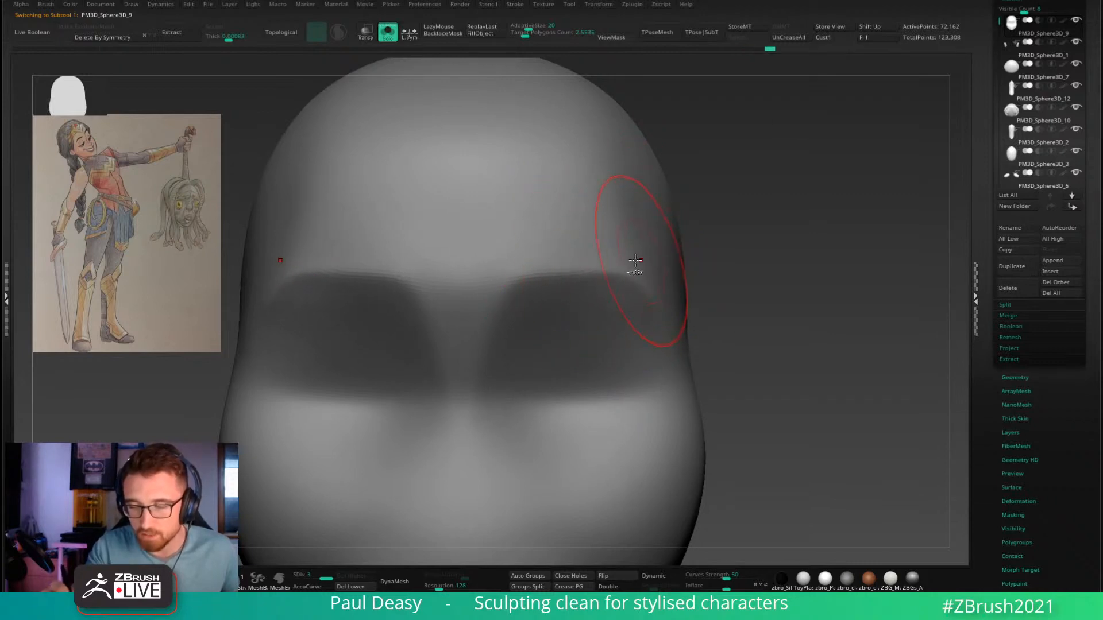
key(ctrl+shift+s)
Step: Resize the Move brush and adjust the face's brow ridge beneath the outer half of the eyebrow, undoing the poor stroke
key(space)
right_drag(594, 237, 589, 198)
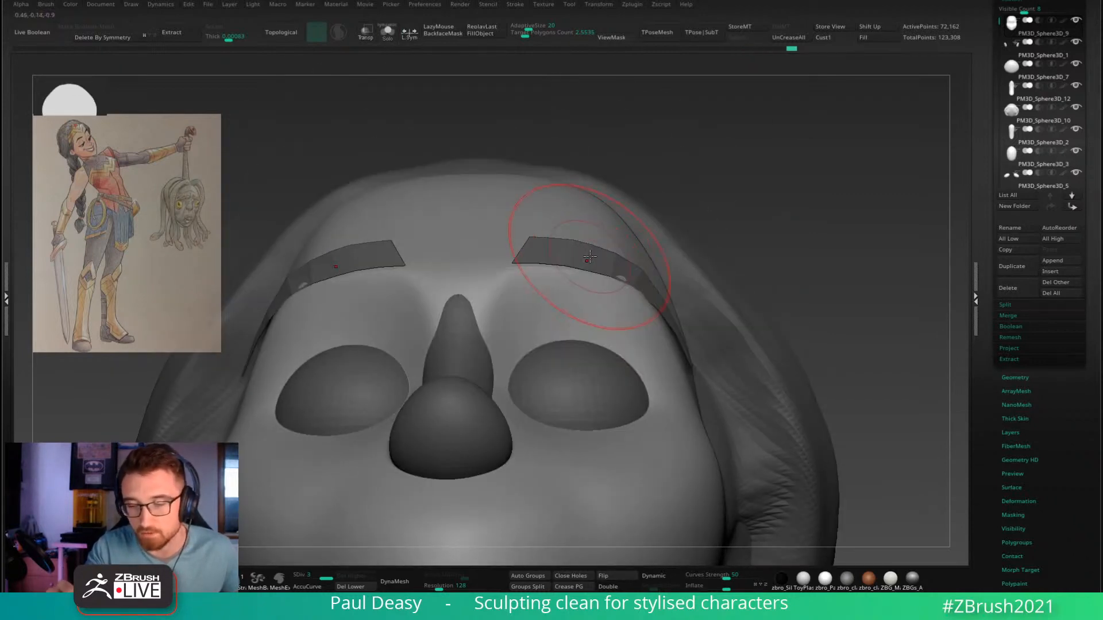
drag(594, 266, 588, 261)
key(ctrl+z)
key(space)
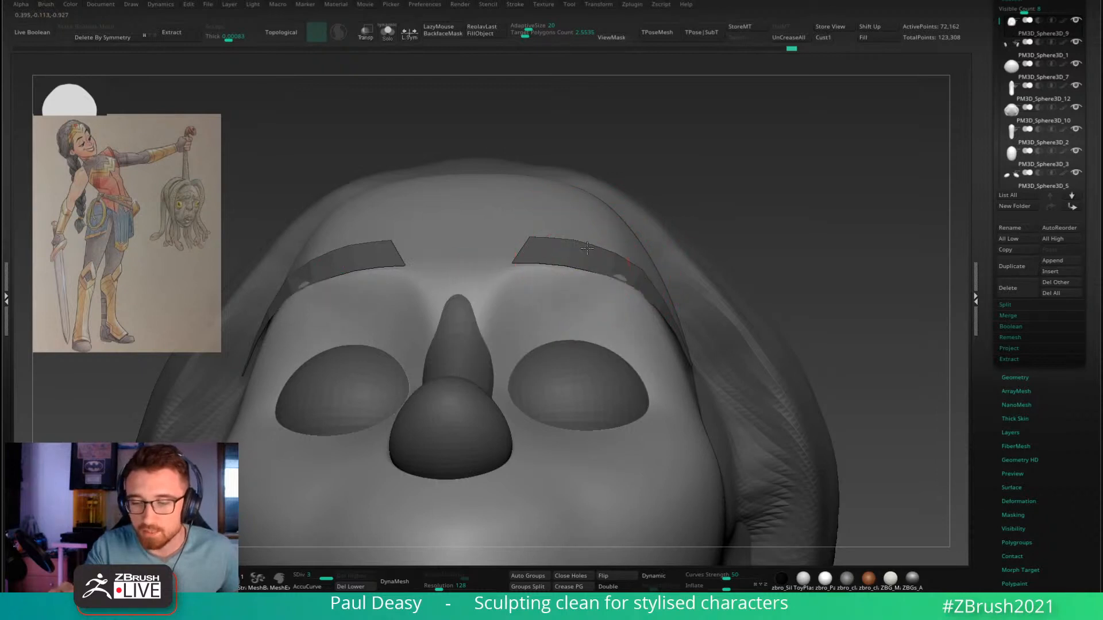
right_drag(648, 299, 641, 244)
key(space)
drag(641, 244, 644, 247)
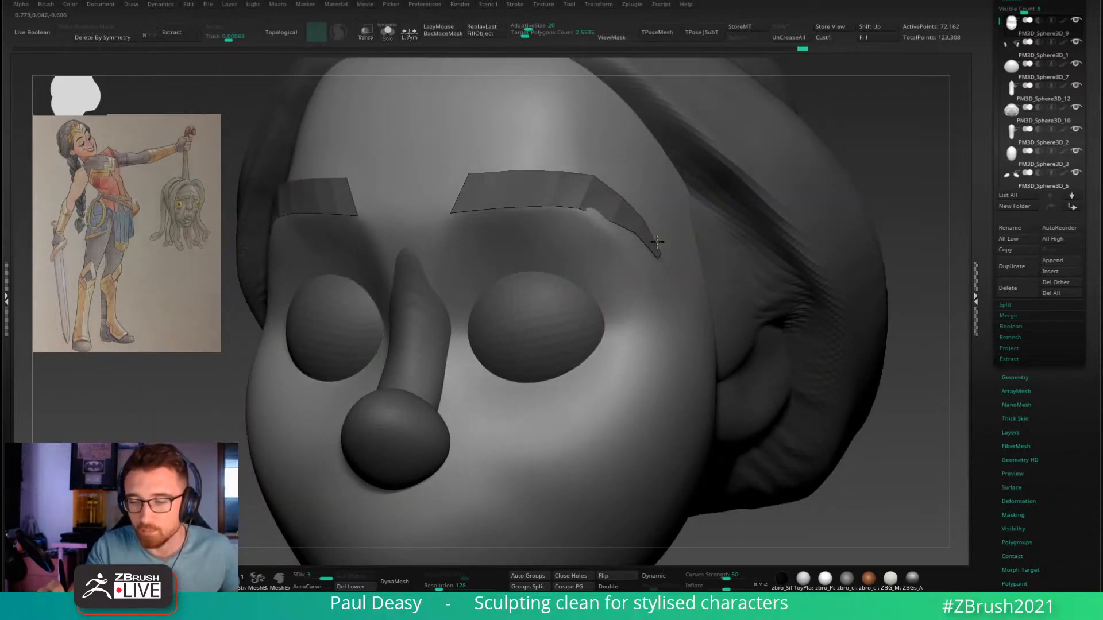
mouse_move(644, 247)
right_down()
mouse_move(628, 249)
mouse_move(661, 248)
right_up()
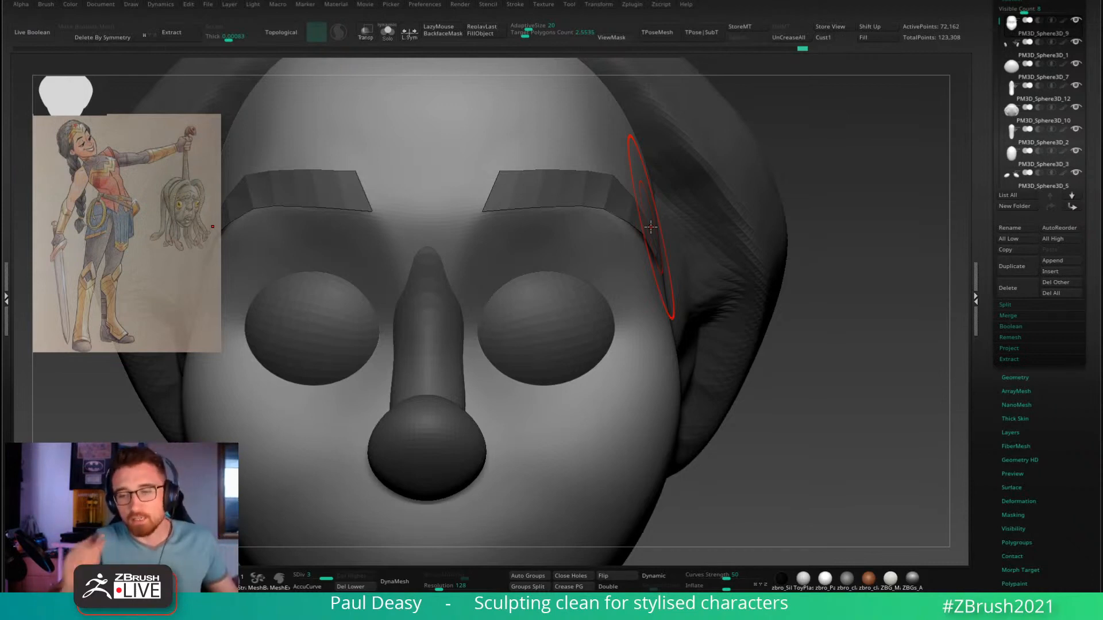
Step: Select eyebrow subtool PM3D_Sphere3D_8 and pull its outer tail into a tapered curve following the temple
key(space)
mouse_move(660, 239)
right_down()
mouse_move(644, 234)
mouse_move(633, 249)
mouse_move(599, 229)
right_up()
alt+click(618, 235)
key(space)
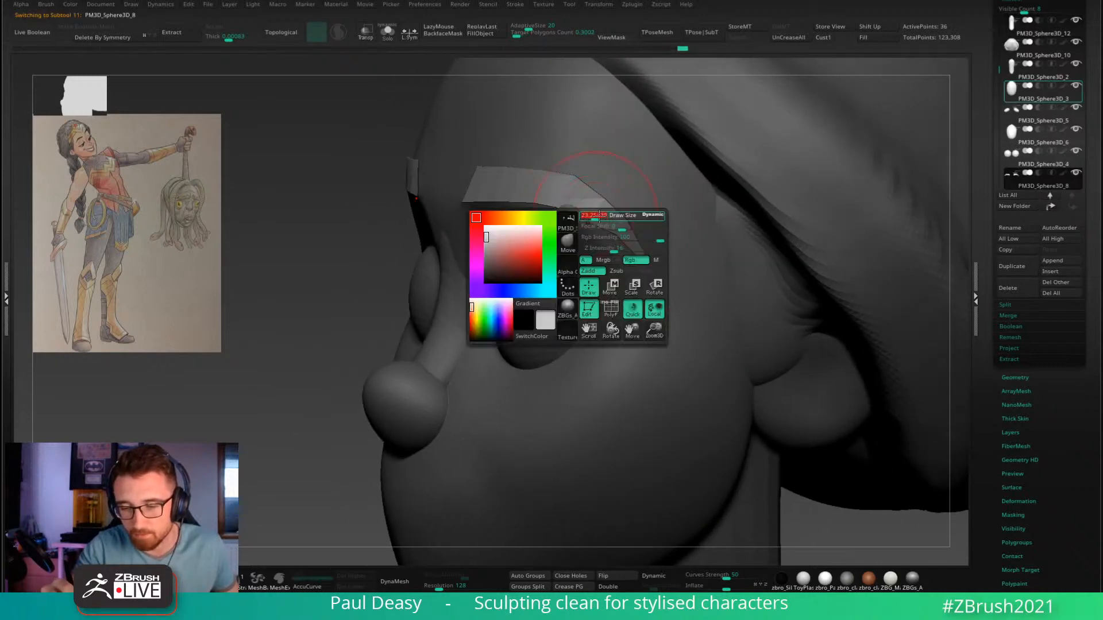
key(space)
drag(631, 248, 641, 248)
mouse_move(617, 248)
right_down()
mouse_move(640, 251)
mouse_move(614, 267)
right_up()
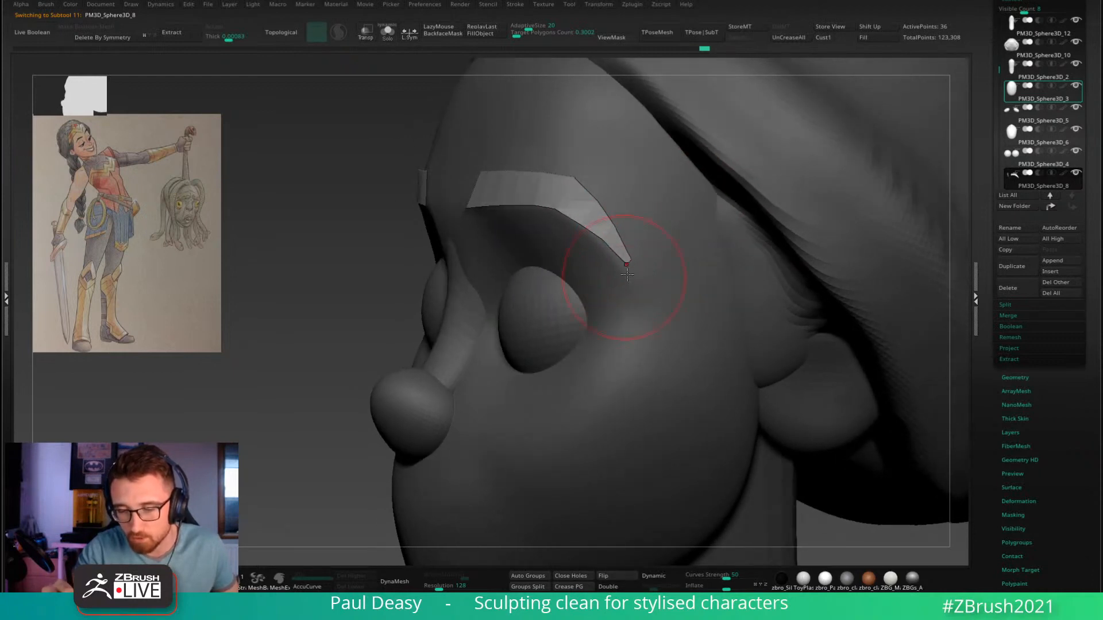
mouse_move(605, 217)
right_down()
mouse_move(632, 210)
mouse_move(596, 222)
mouse_move(630, 247)
right_up()
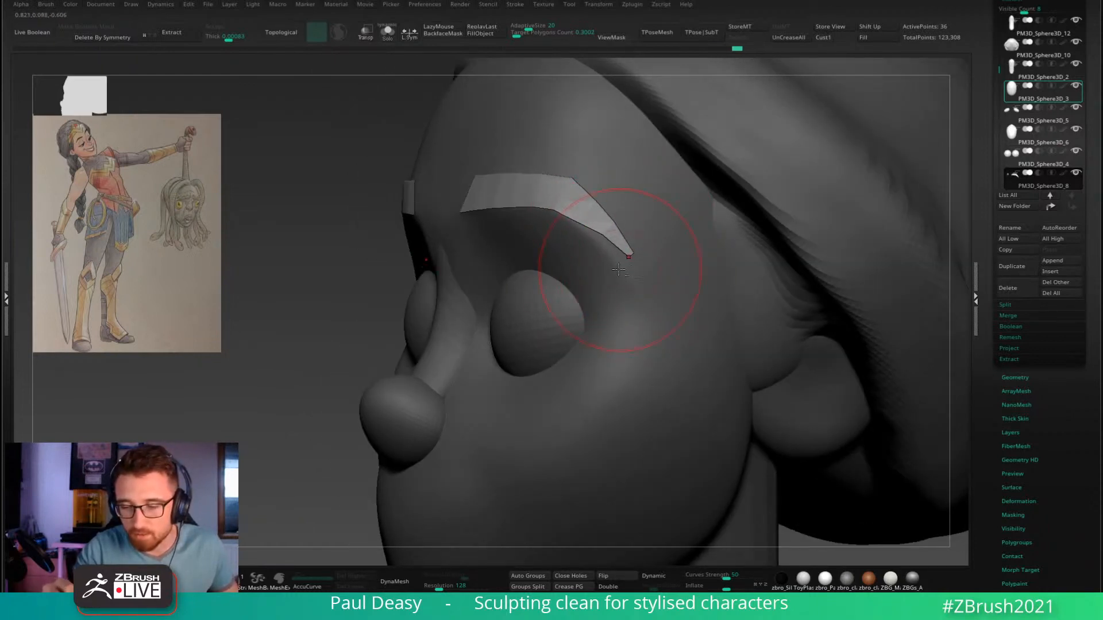
Step: Select the eyeball subtool and shift the eyeballs slightly outward from the nose
alt+click(638, 248)
key(space)
right_drag(629, 265, 563, 310)
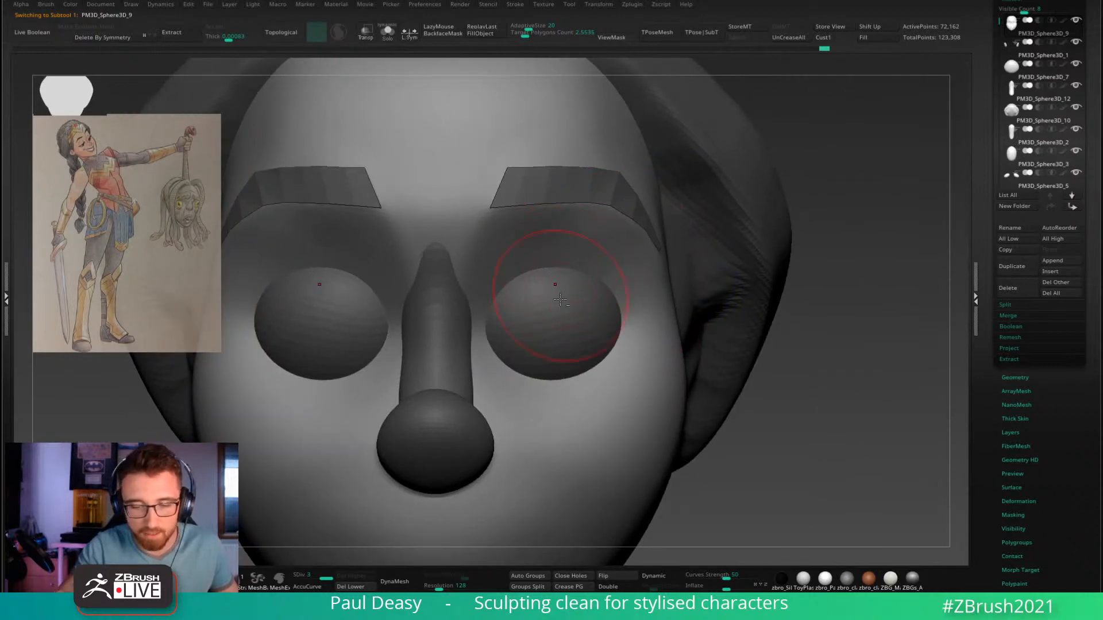
alt+click(560, 299)
key(w)
drag(592, 275, 600, 270)
key(q)
Step: Reselect the face and carve the inner eye sockets beside the nose bridge with the DamStandard brush
alt+click(531, 261)
key(b)
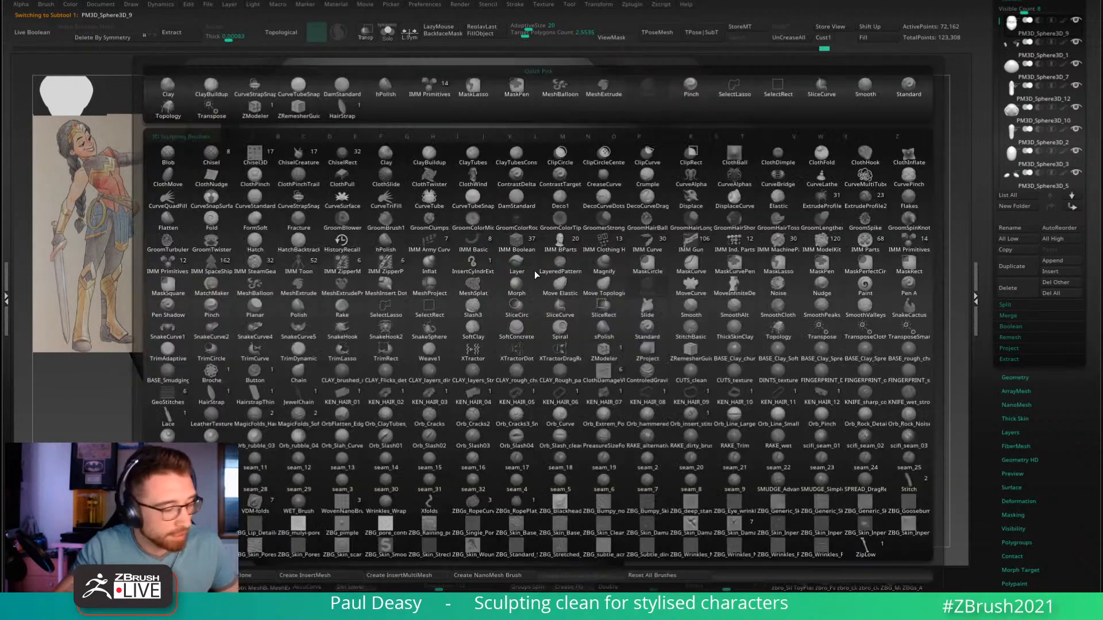
key(d)
key(s)
key(s)
ctrl+click(520, 284)
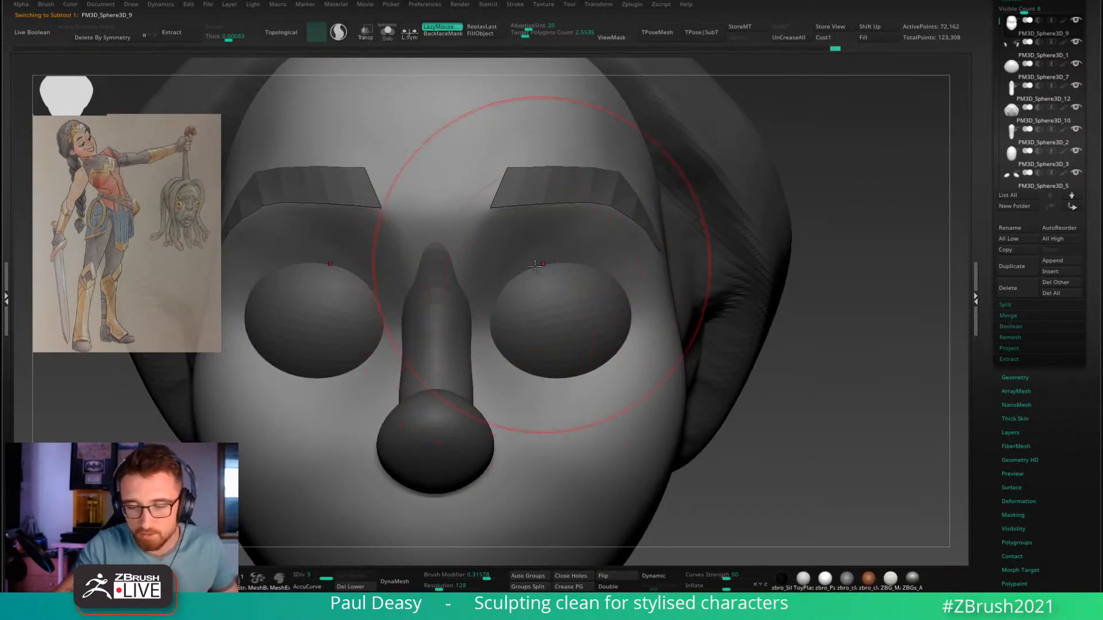
mouse_move(546, 266)
mouse_down()
mouse_move(508, 287)
mouse_move(505, 330)
mouse_up()
Step: Drop the face to its lowest subdivision level and smooth the sockets between the eyebrows and eyeballs
alt+drag(851, 300, 804, 327)
key(shift+d)
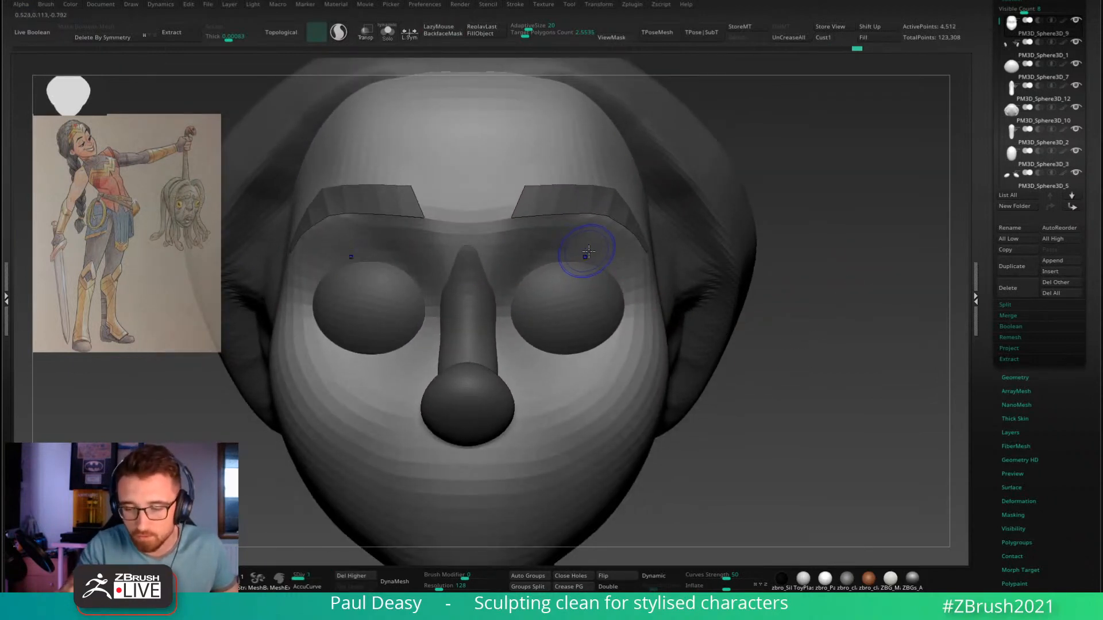
mouse_move(526, 270)
shift+mouse_down()
mouse_move(591, 260)
mouse_move(578, 257)
shift+mouse_up()
key(s)
key(space)
Step: Inspect the low-resolution face in Solo mode, then restore the full head and subdivision level 3
key(ctrl+shift+s)
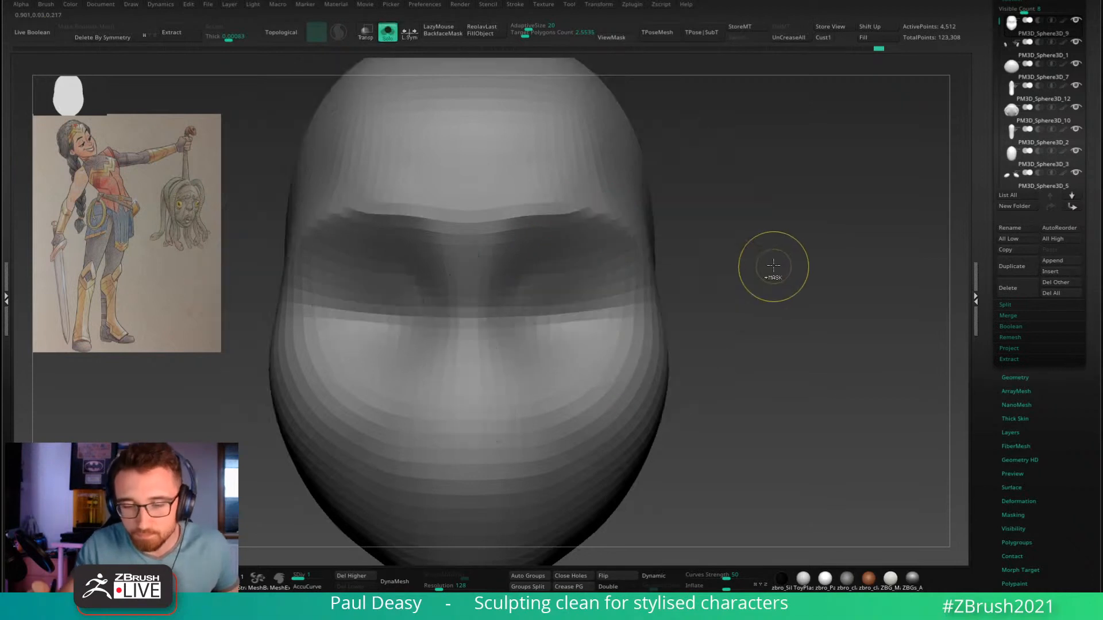
key(ctrl+shift+s)
key(d)
key(d)
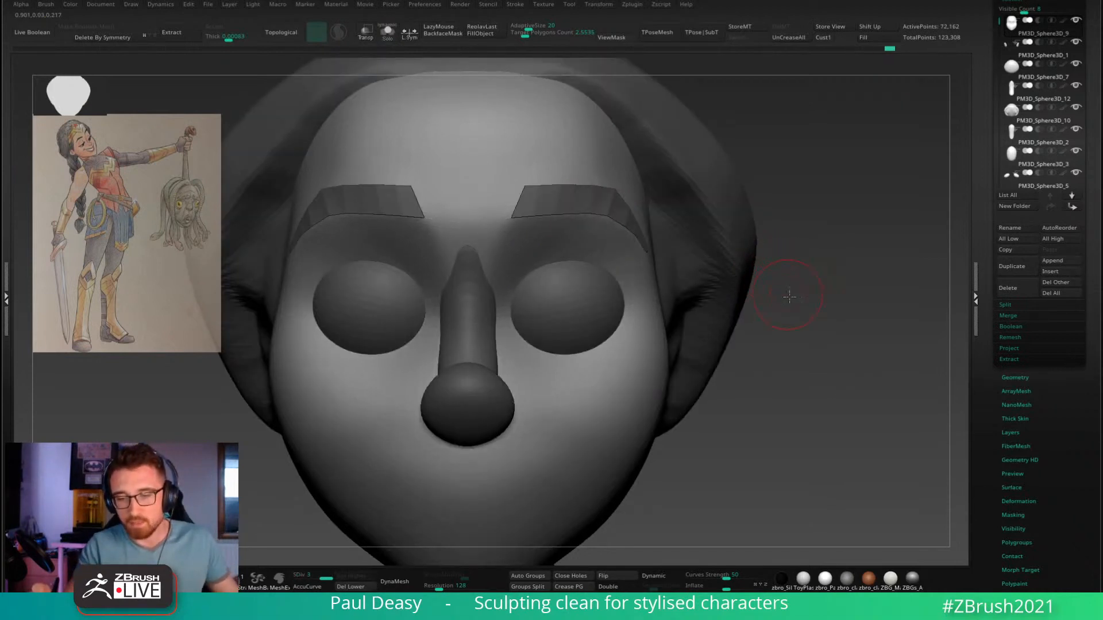
Step: Set the Move brush draw size to about 25, touch up the sockets under the eyebrows and select eyeball subtool PM3D_Sphere3D_4
drag(789, 295, 540, 264)
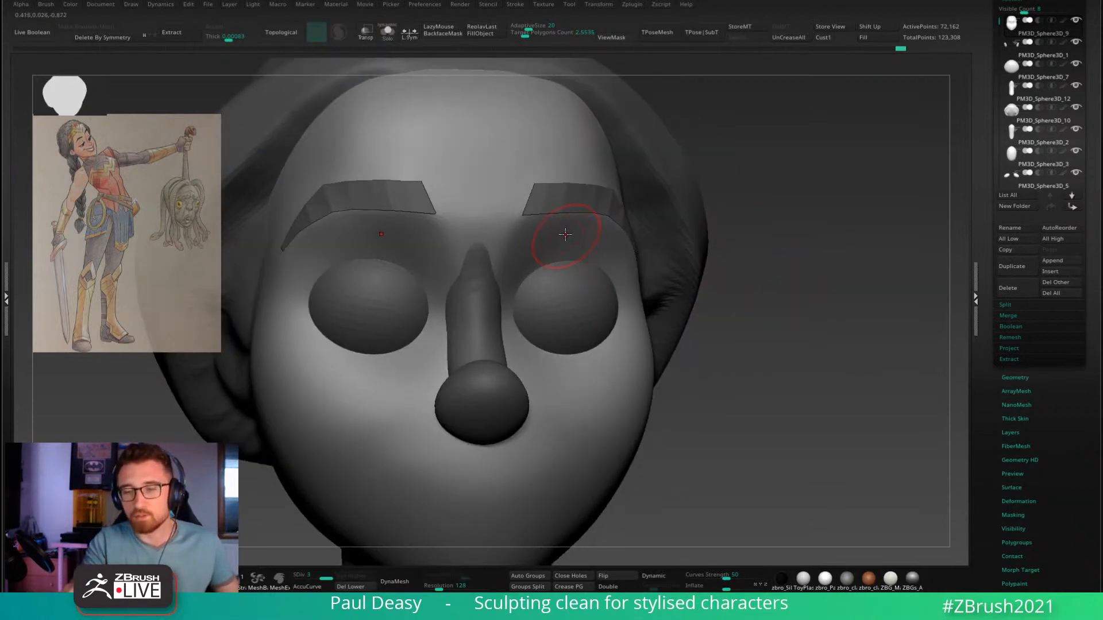
key(space)
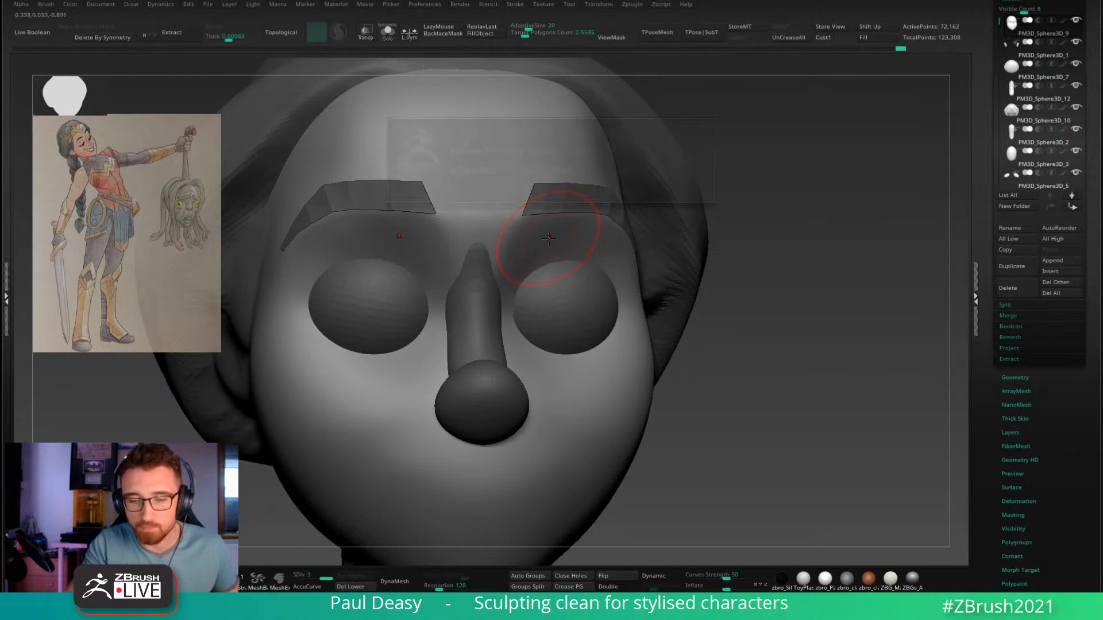
key(space)
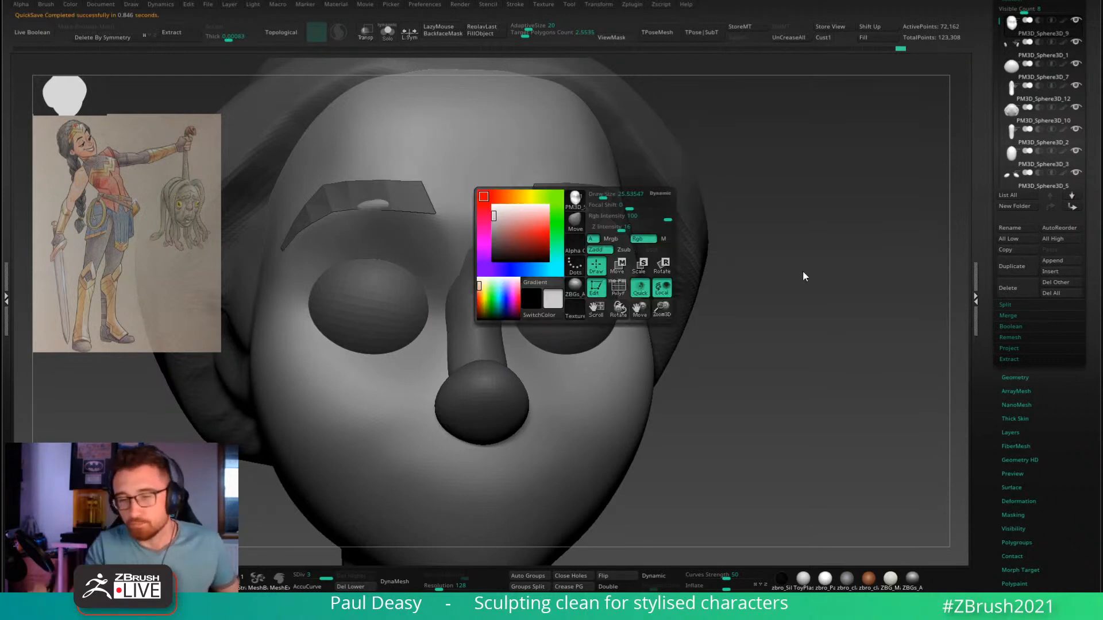
key(space)
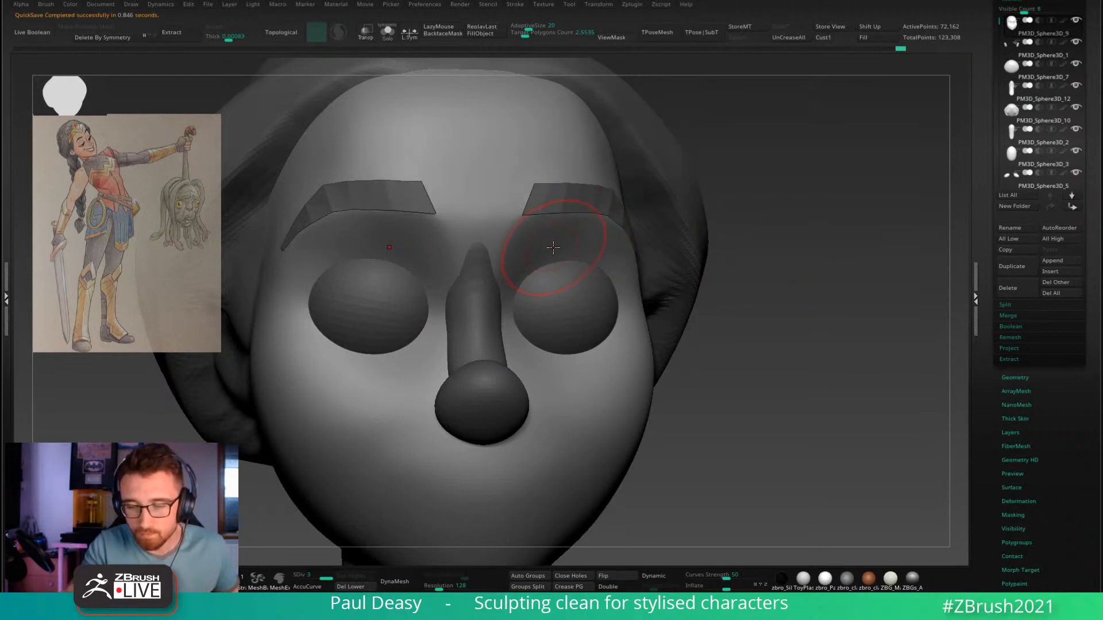
drag(689, 322, 741, 316)
mouse_move(611, 270)
right_down()
mouse_move(594, 249)
mouse_move(576, 255)
right_up()
alt+click(590, 256)
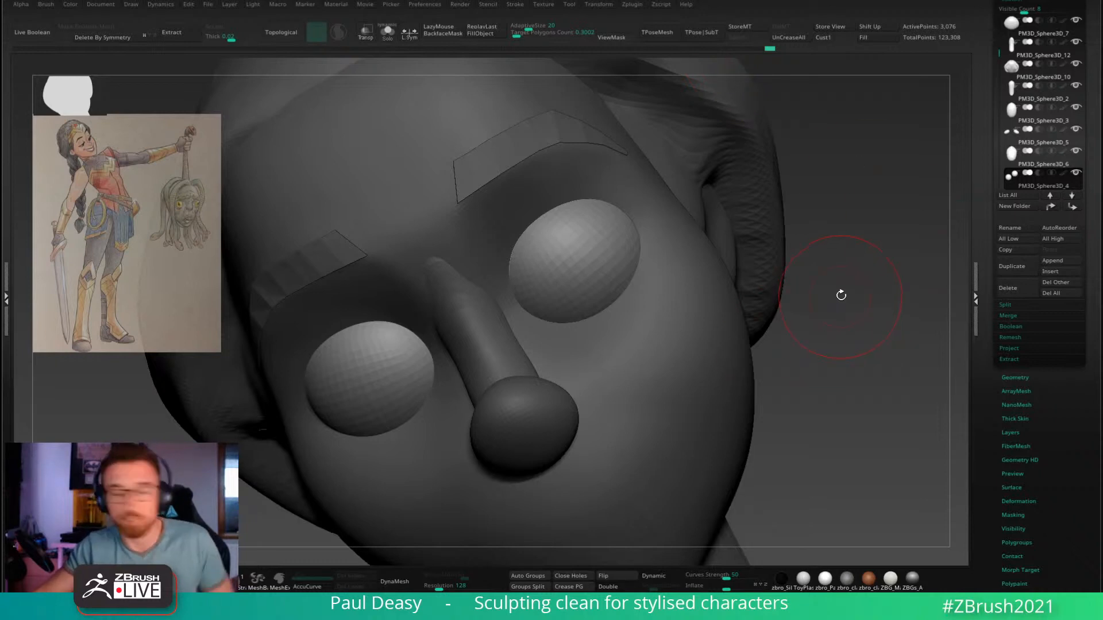
key(b)
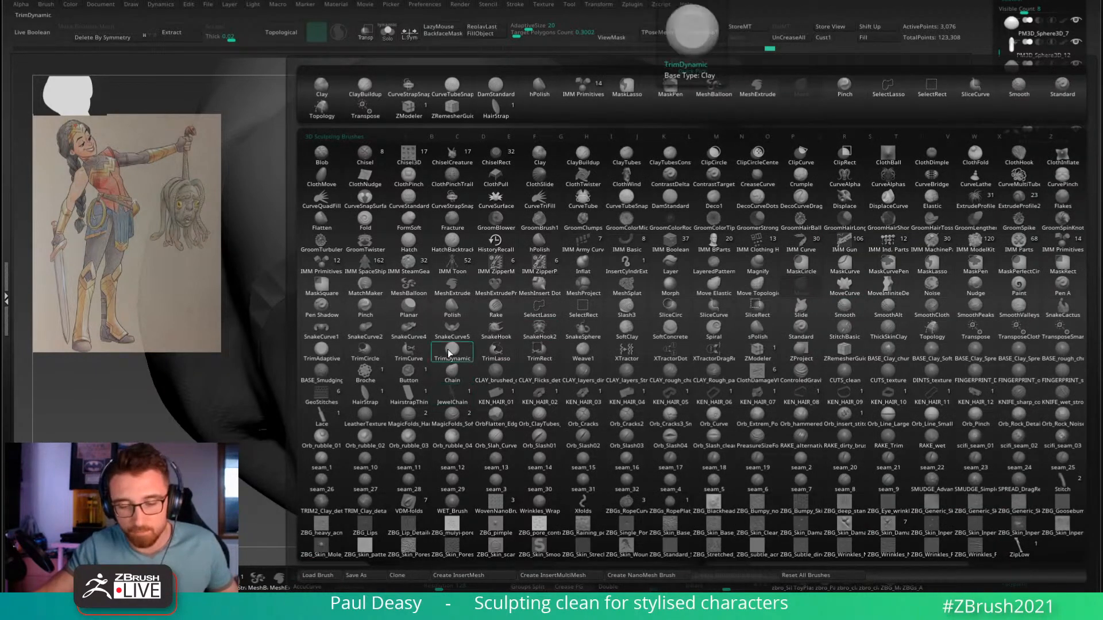
click(465, 296)
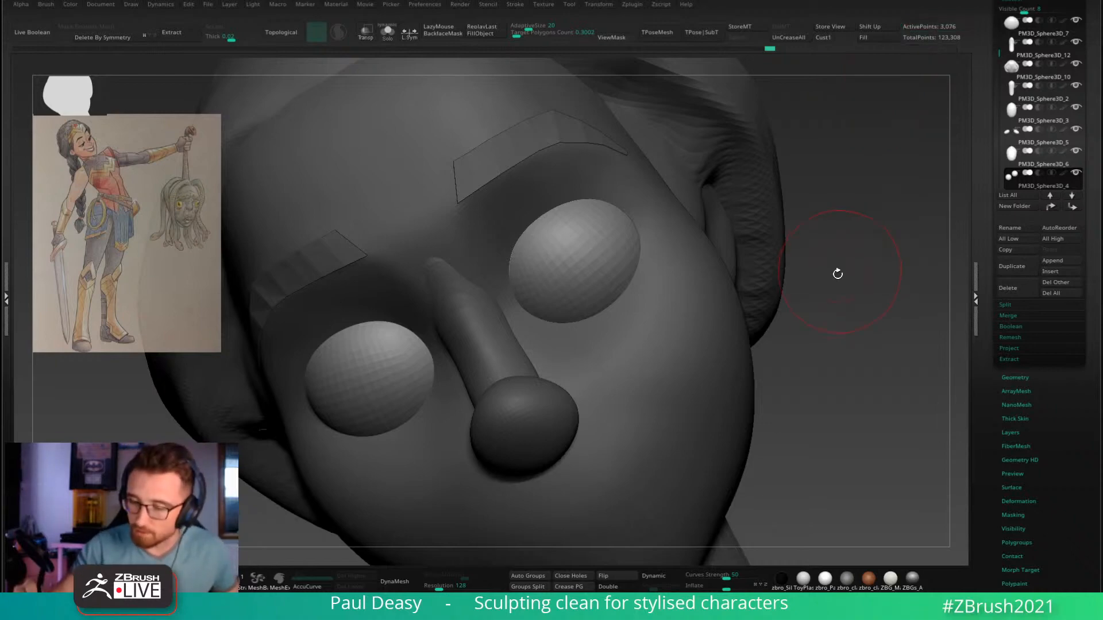
Step: Select face subtool PM3D_Sphere3D_9 with the DamStandard brush and isolate it in Solo mode
alt+click(638, 290)
mouse_move(844, 323)
alt+mouse_down()
mouse_move(812, 295)
mouse_move(822, 325)
alt+mouse_up()
key(b)
key(d)
key(s)
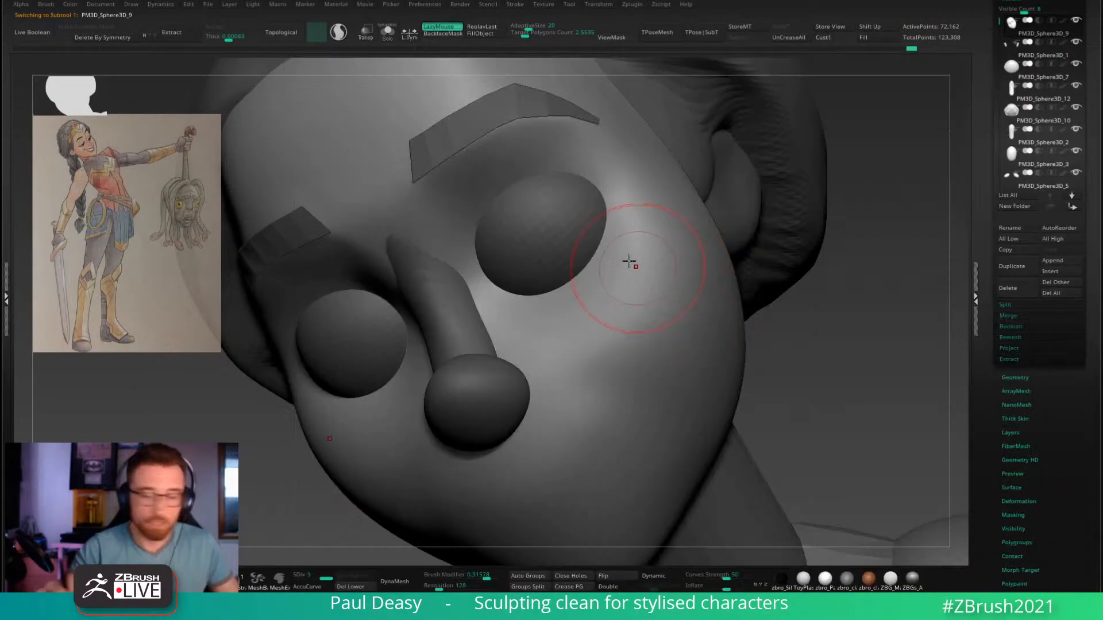
right_click(628, 260)
alt+drag(812, 258, 738, 299)
right_click(726, 303)
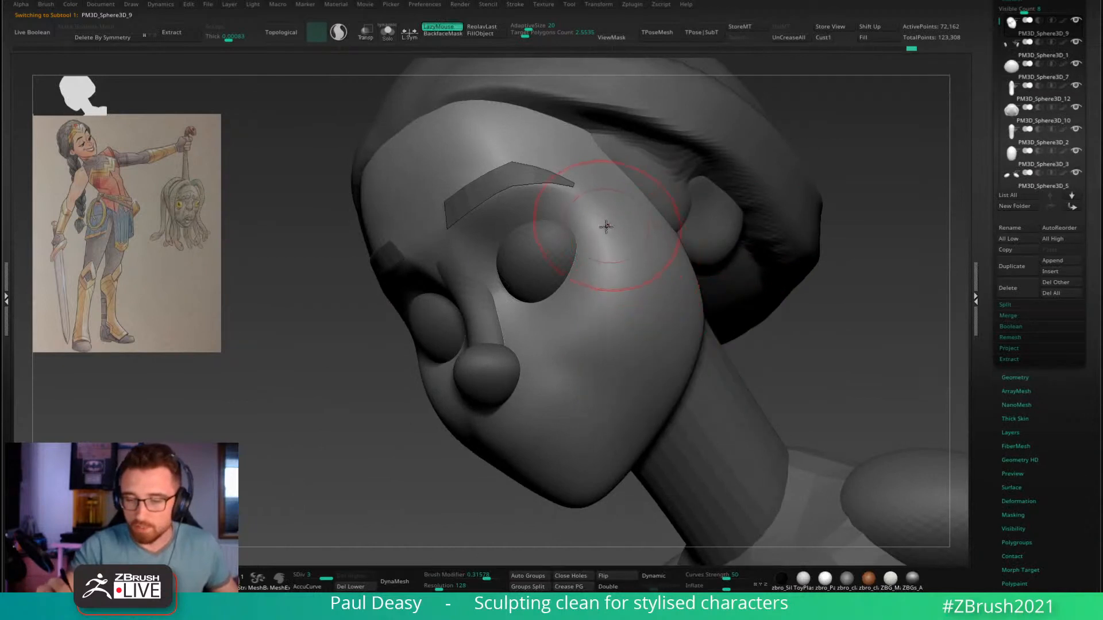
right_drag(606, 227, 523, 270)
key(ctrl+alt+s)
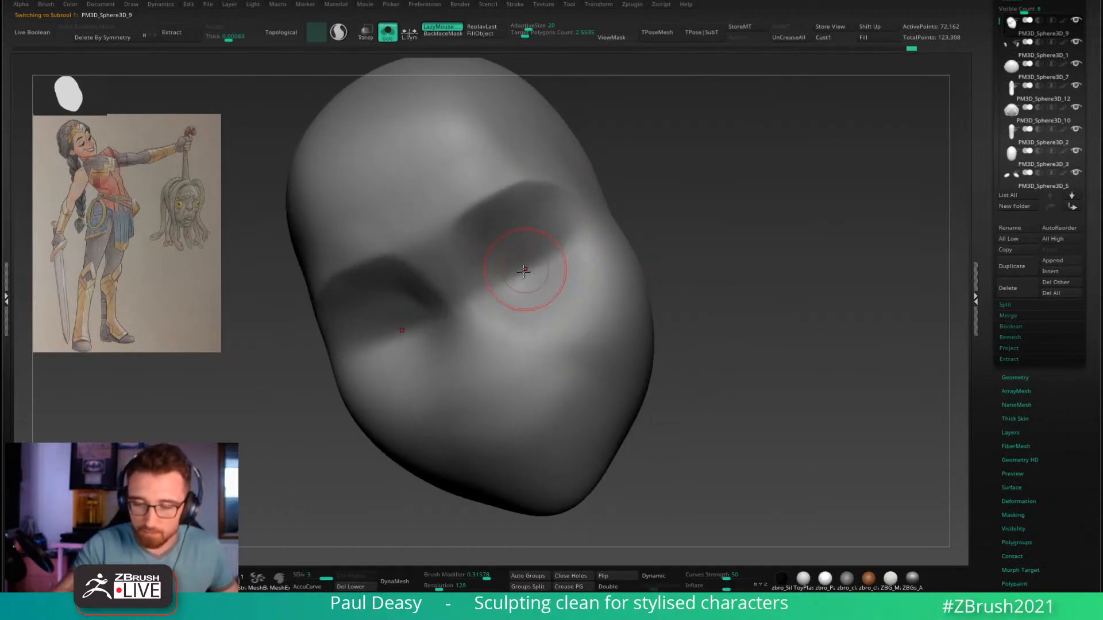
Step: Enlarge the DamStandard brush and carve a crease along the lower edge of both eye sockets
right_click(529, 296)
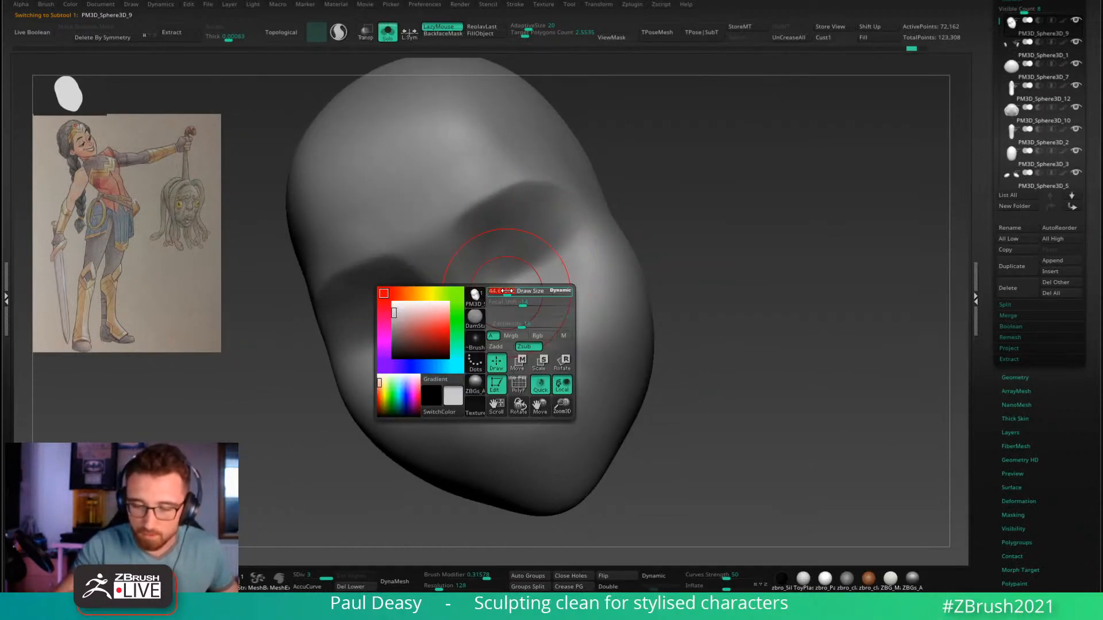
right_click(571, 235)
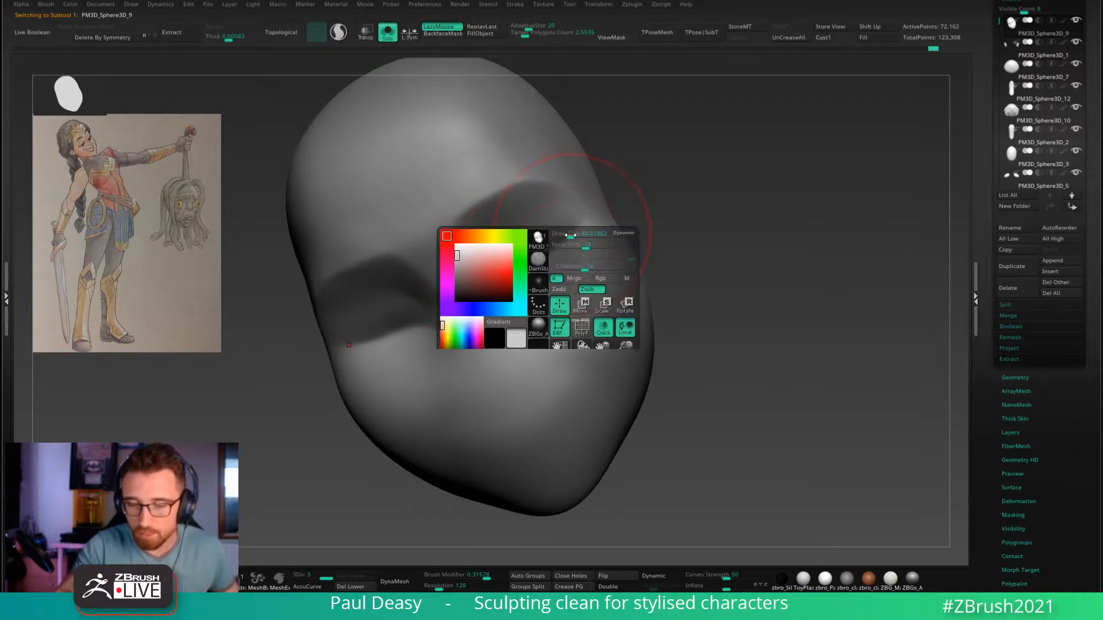
mouse_move(586, 213)
mouse_down()
mouse_move(502, 291)
mouse_move(515, 278)
mouse_up()
key(ctrl+z)
key(ctrl+z)
mouse_move(515, 278)
shift+right_down()
mouse_move(529, 285)
mouse_move(534, 266)
shift+right_up()
right_click(522, 278)
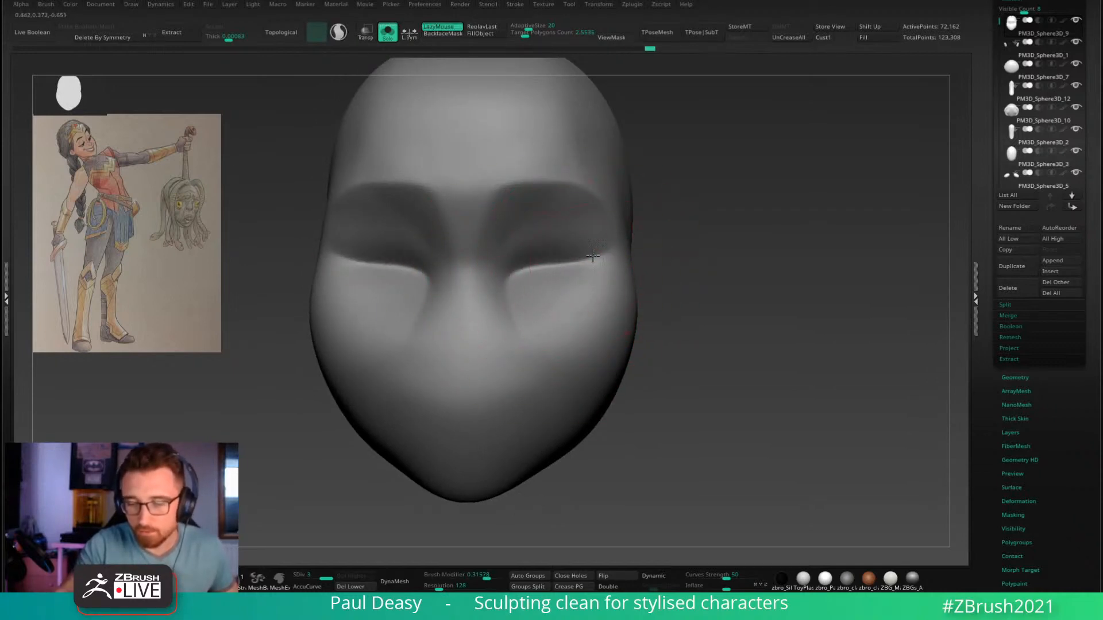
drag(593, 256, 536, 254)
Step: Switch to the Move brush, adjust its draw size and nudge the crease under the eye sockets into shape
key(space)
key(b)
key(m)
key(v)
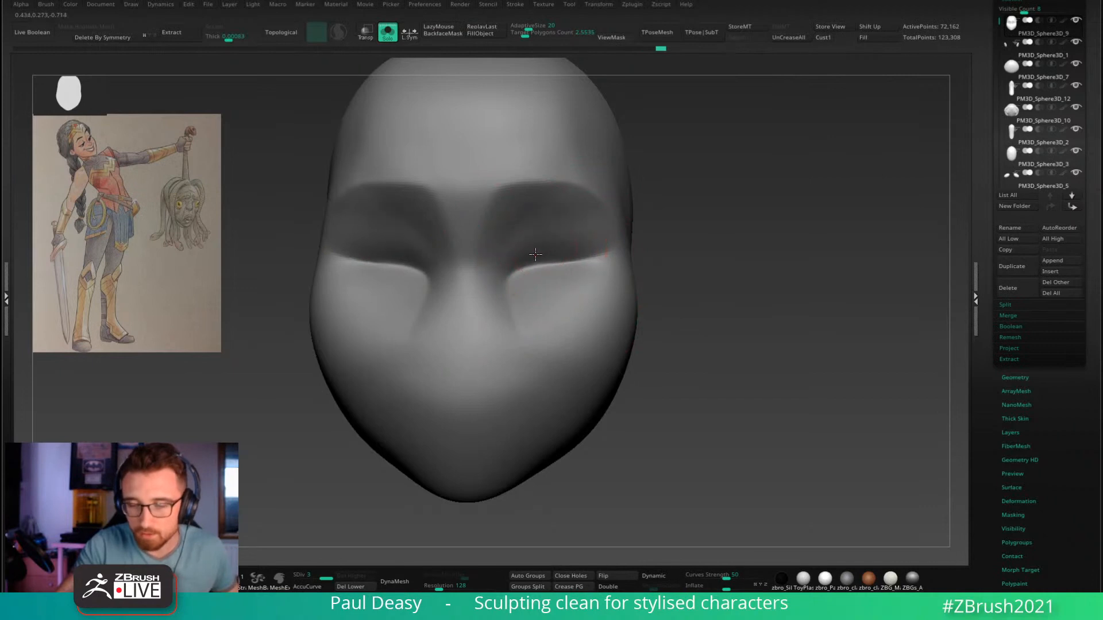
key(space)
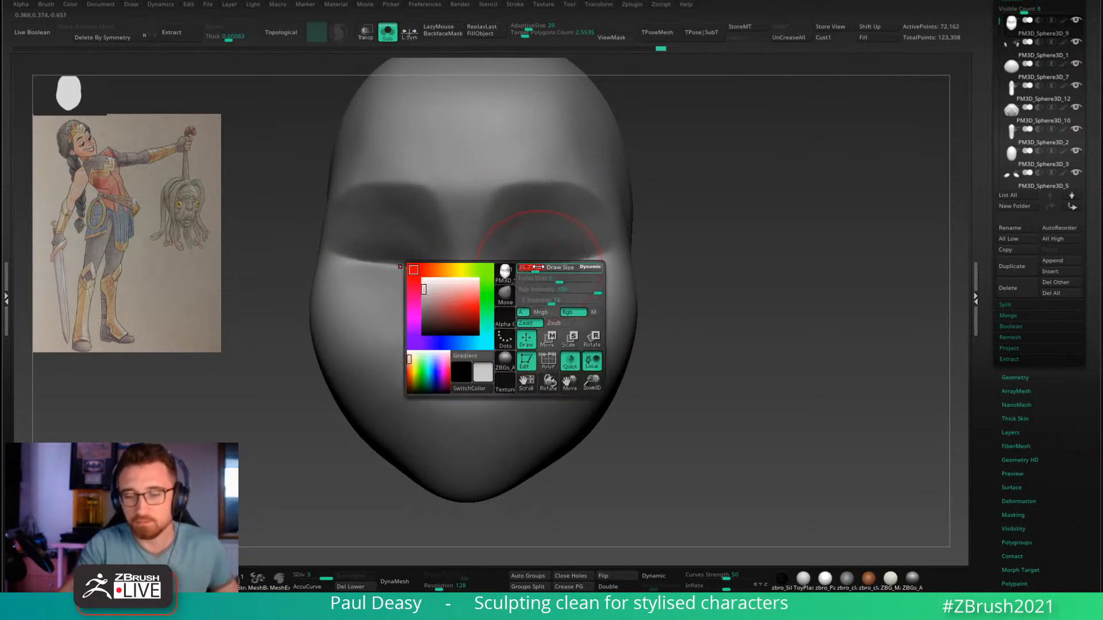
right_drag(546, 281, 536, 274)
key(space)
drag(540, 273, 535, 270)
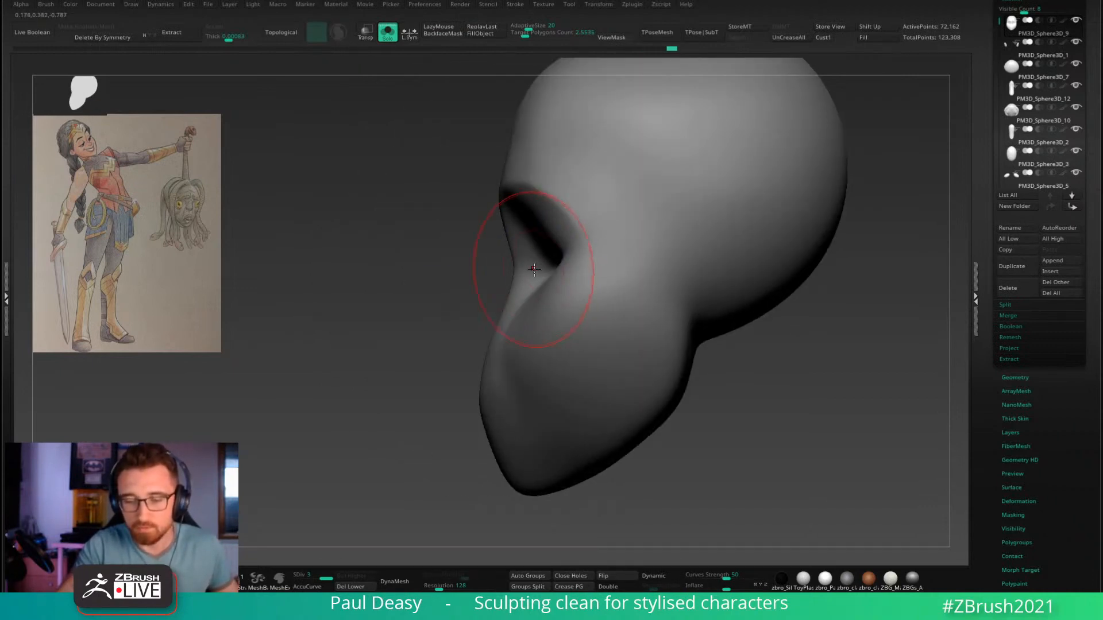
Step: Refine and smooth the front profile of the lower face below the nose area
right_drag(534, 270, 519, 287)
key(space)
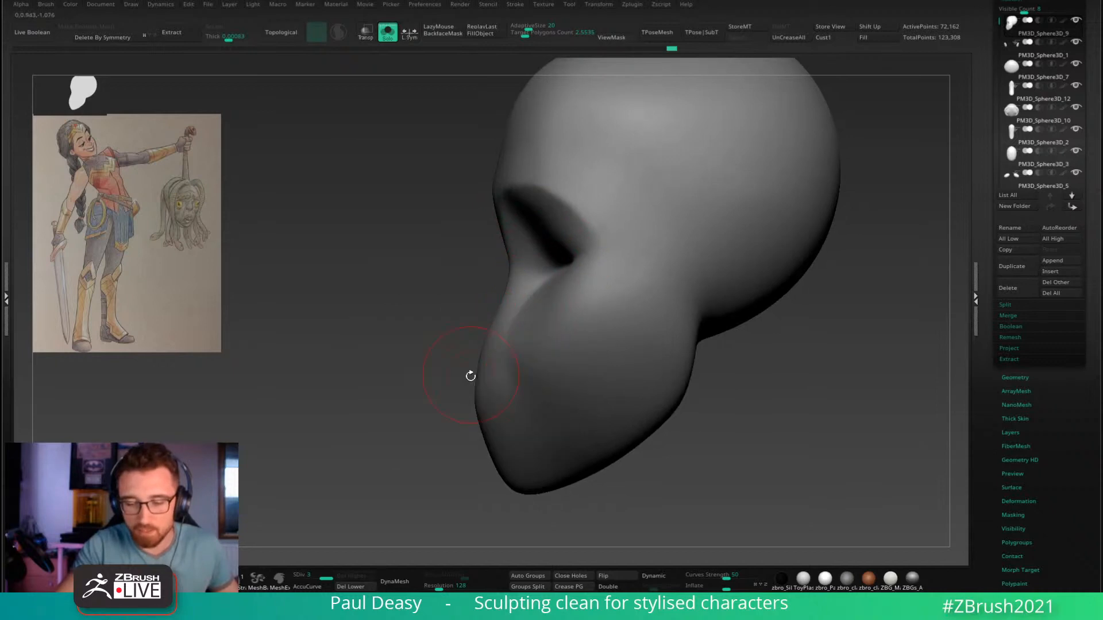
key(space)
drag(479, 395, 477, 405)
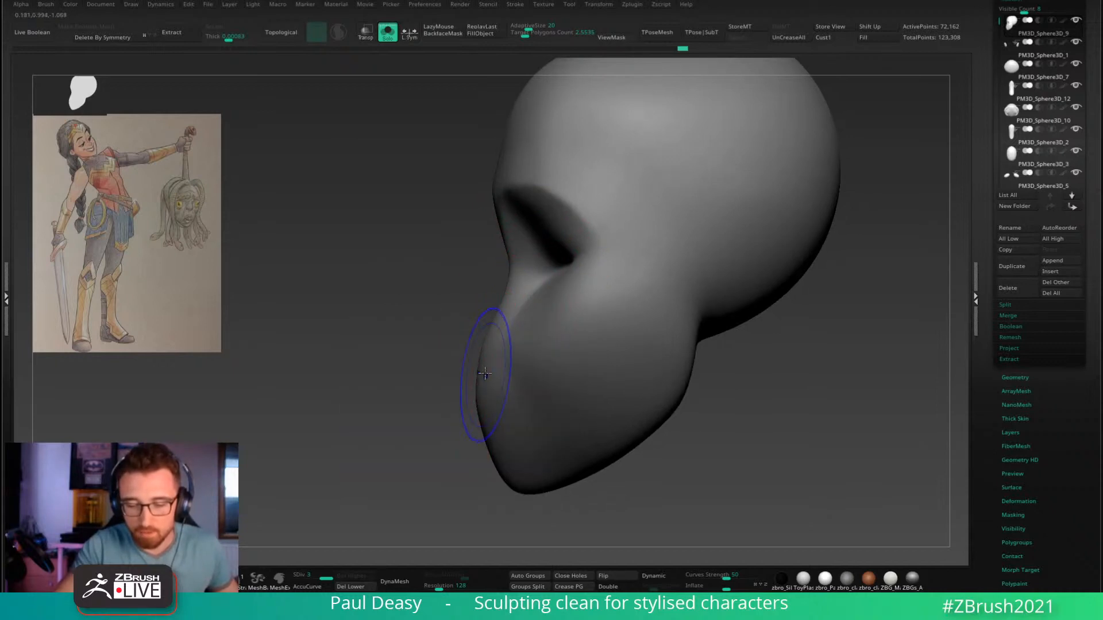
shift+right_drag(488, 370, 747, 357)
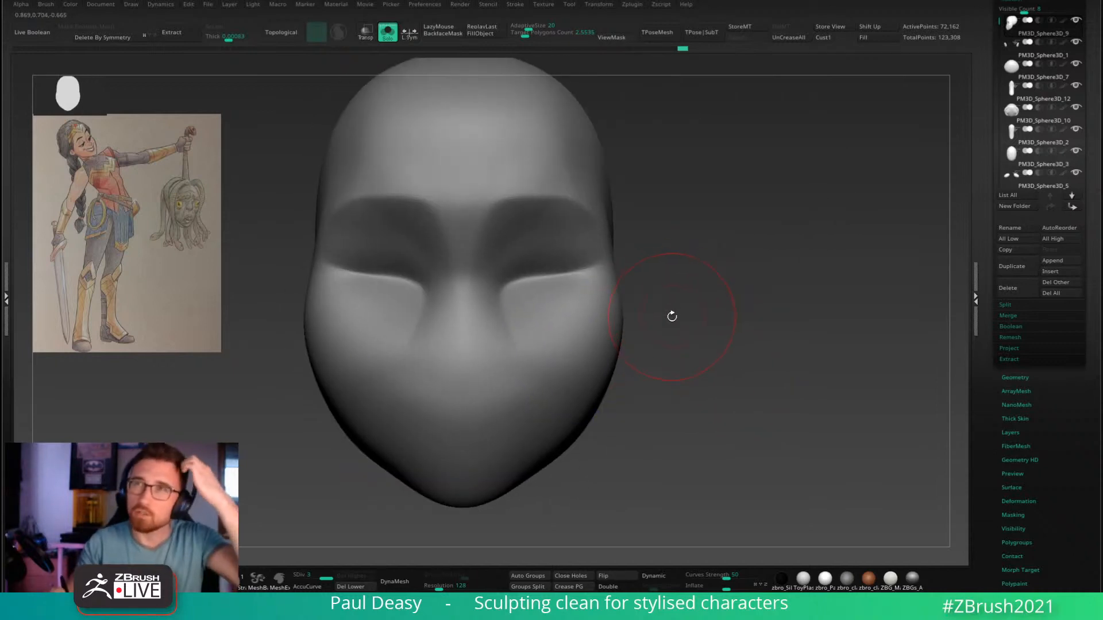
Step: Show the full head again and pull the temples beside the eyes slightly outward with the Move brush
key(ctrl+s)
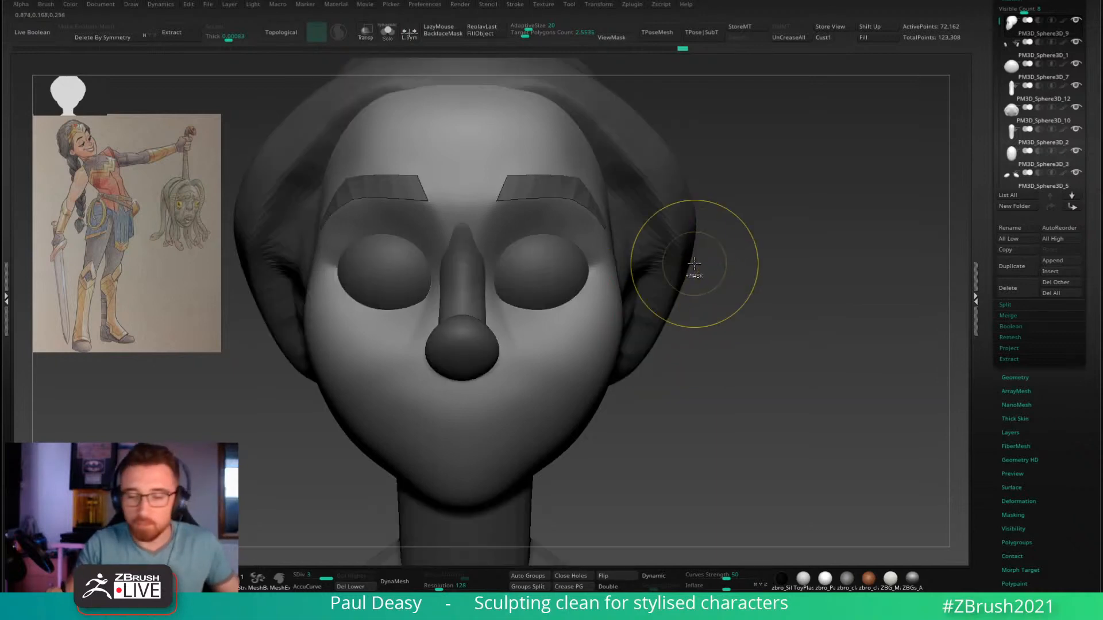
alt+right_drag(738, 313, 753, 327)
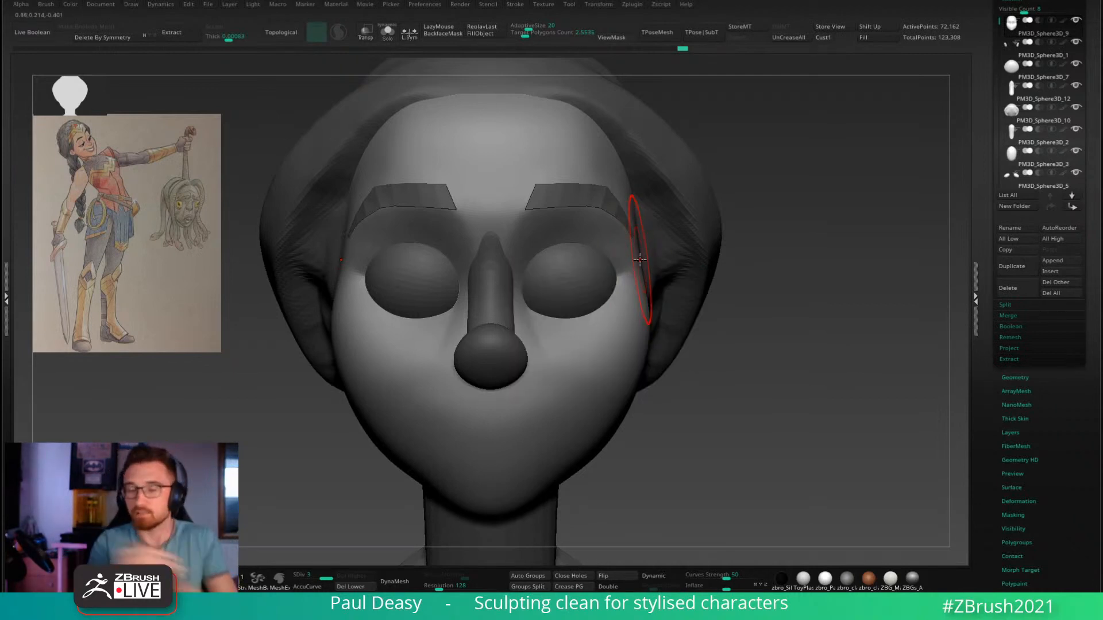
key(s)
drag(645, 264, 652, 262)
right_drag(642, 265, 635, 259)
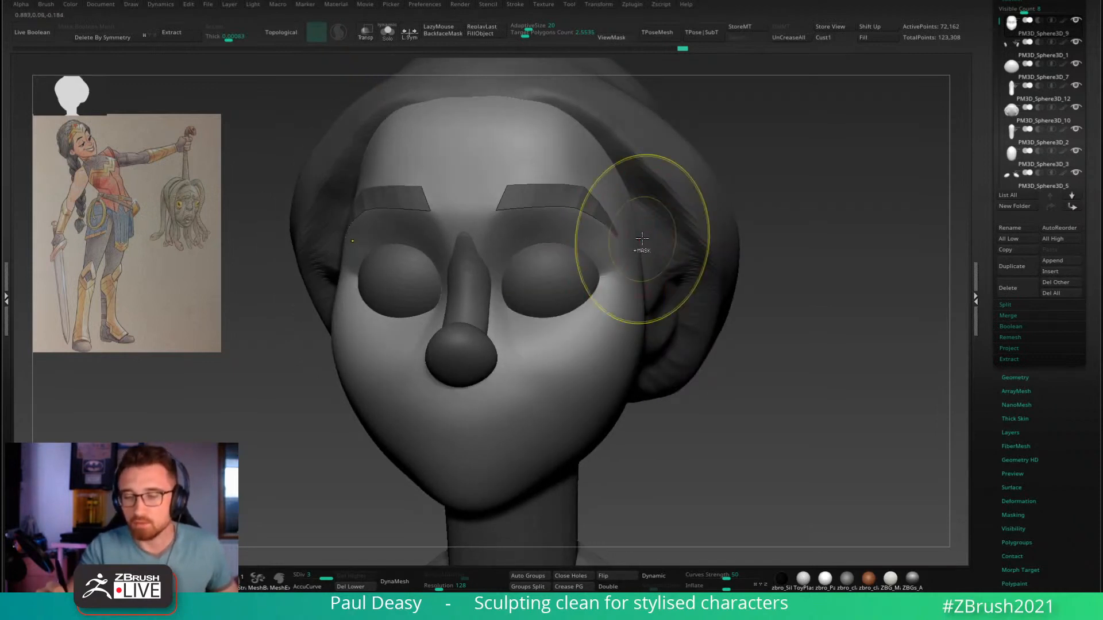
right_drag(642, 247, 643, 239)
Step: Isolate the face in Solo mode and widen the sides of the skull behind the temples
key(alt+s)
key(s)
drag(638, 234, 634, 234)
mouse_move(644, 252)
mouse_down()
mouse_move(657, 247)
mouse_move(635, 253)
mouse_move(651, 246)
mouse_up()
key(s)
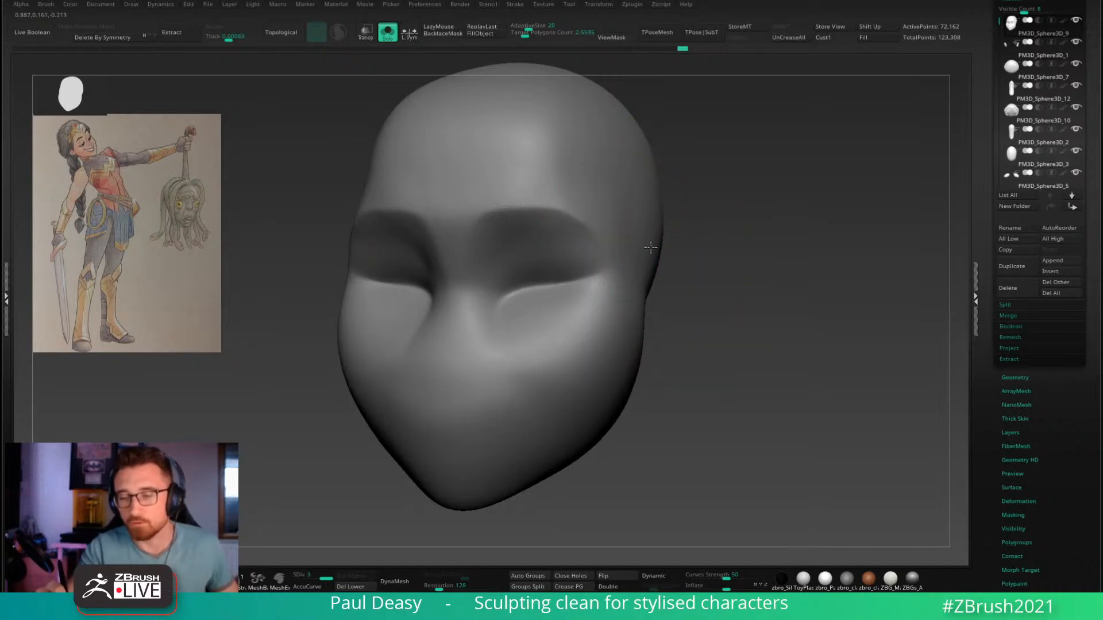
right_drag(700, 266, 671, 264)
key(s)
drag(670, 265, 674, 265)
drag(674, 278, 680, 262)
right_drag(716, 246, 701, 239)
Step: Pull the back of the skull outward with an enlarged Move brush
key(s)
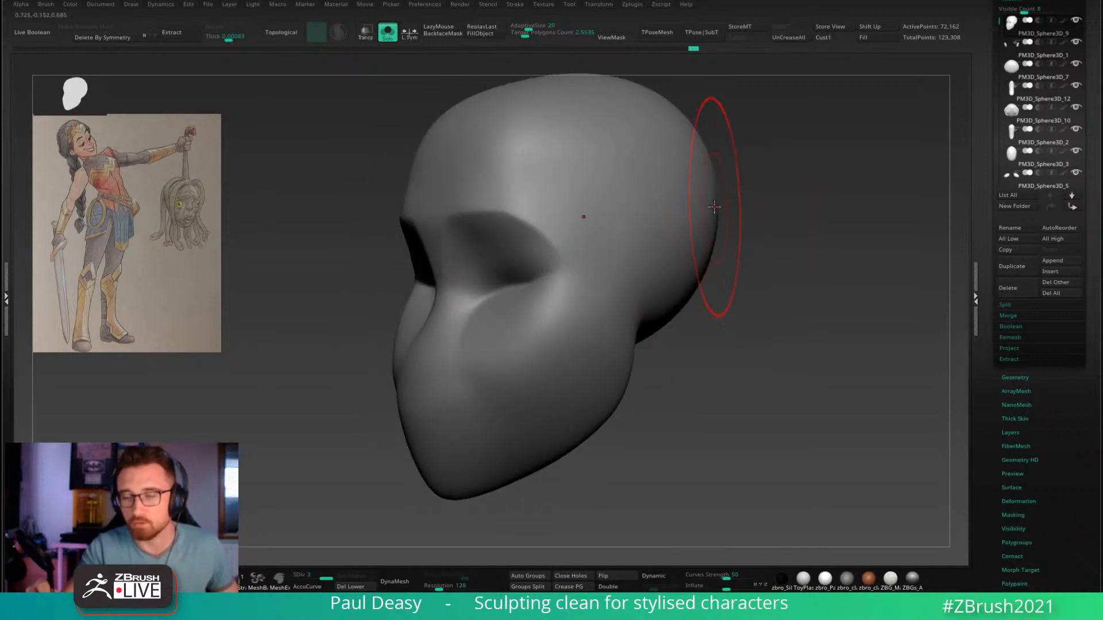
drag(716, 205, 727, 205)
right_drag(738, 205, 715, 201)
key(s)
drag(731, 206, 734, 206)
drag(730, 197, 737, 193)
mouse_move(736, 193)
right_down()
mouse_move(756, 205)
mouse_move(623, 221)
mouse_move(800, 217)
mouse_move(862, 202)
mouse_move(640, 246)
right_up()
Step: Smooth the forehead and upper sides of the skull and bring back the full head
key(2)
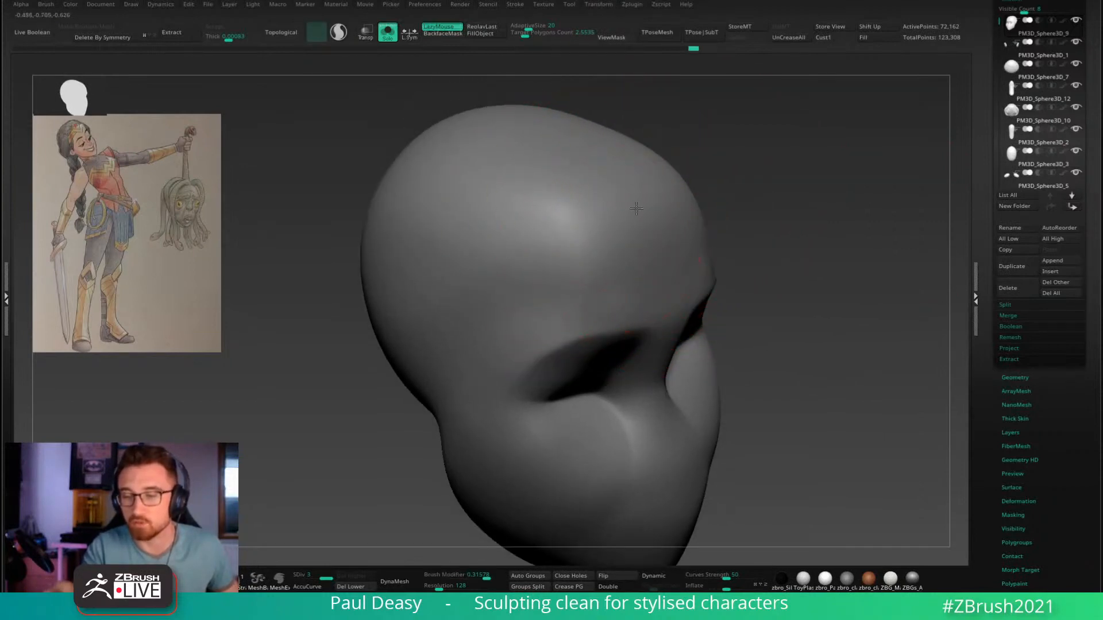
right_drag(680, 218, 655, 231)
mouse_move(652, 232)
mouse_down()
mouse_move(623, 217)
mouse_move(571, 217)
mouse_move(662, 195)
mouse_up()
drag(757, 170, 741, 191)
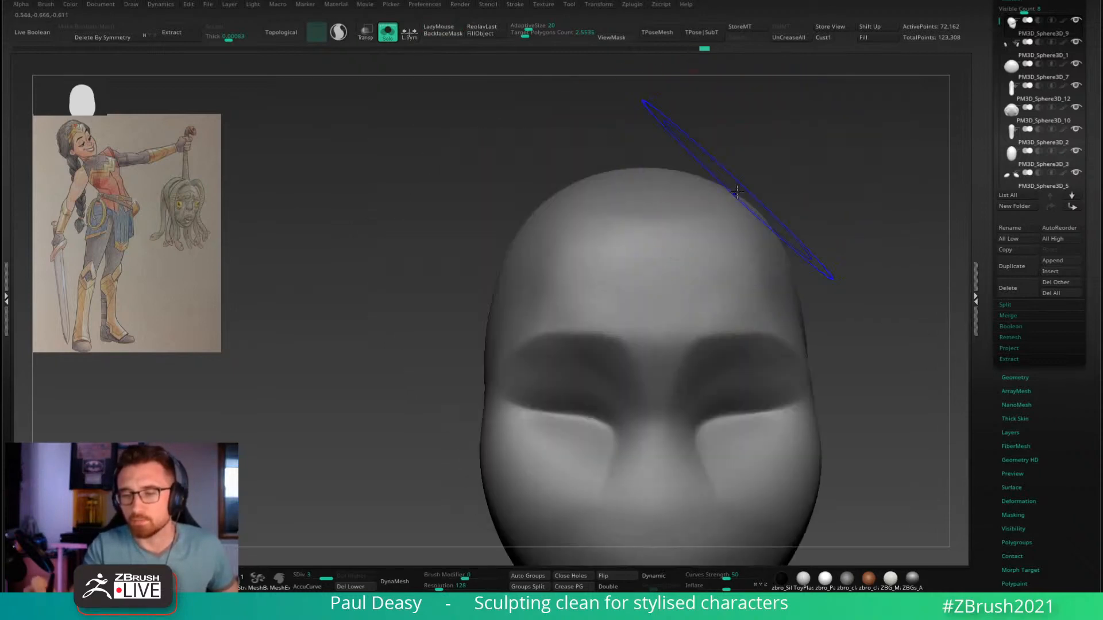
mouse_move(818, 206)
alt+mouse_down()
mouse_move(670, 231)
mouse_move(744, 246)
mouse_move(728, 231)
alt+mouse_up()
click(745, 247)
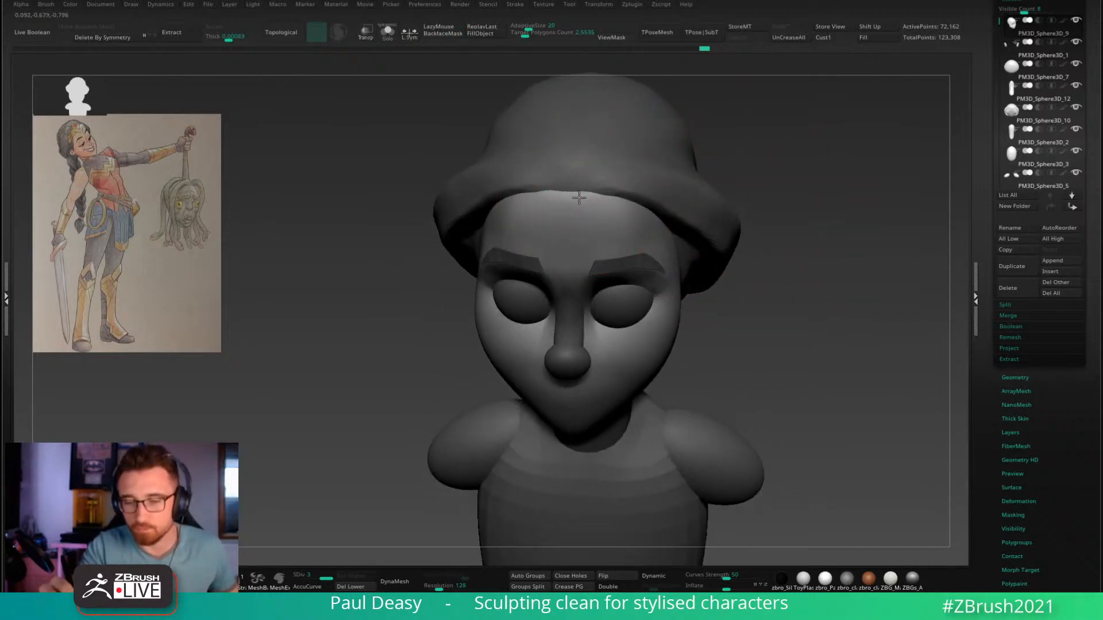
Step: Undo the stroke at the centre of the hairline and reshape the sides of the forehead above the eyebrows with the Move brush
shift+drag(573, 195, 587, 206)
right_drag(587, 206, 591, 190)
key(ctrl+z)
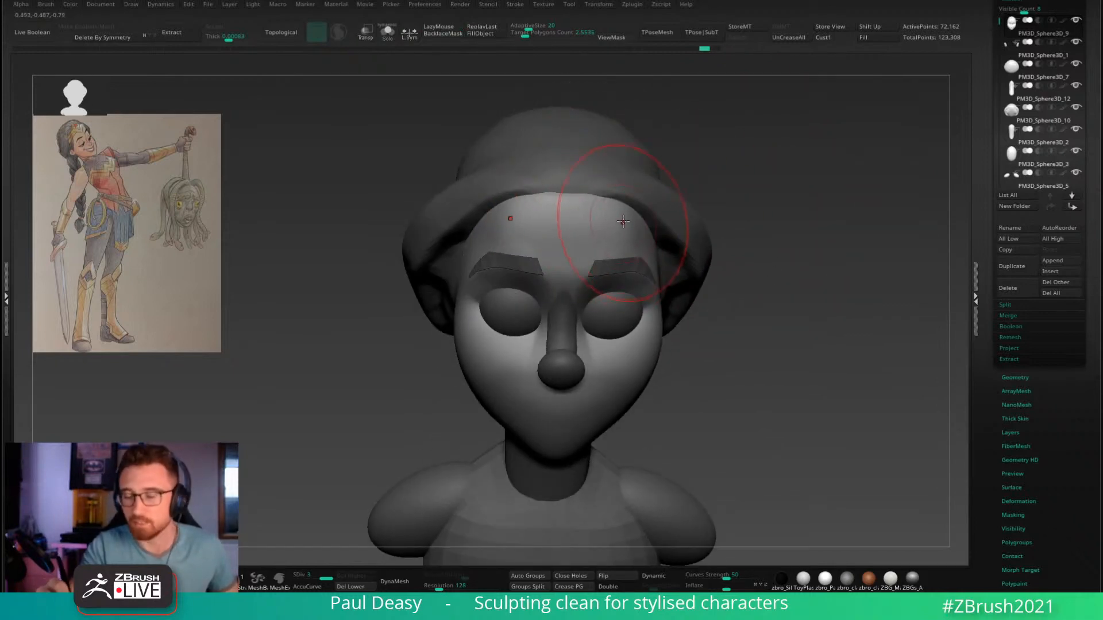
drag(625, 222, 627, 227)
right_drag(628, 227, 581, 280)
key(space)
drag(586, 281, 597, 277)
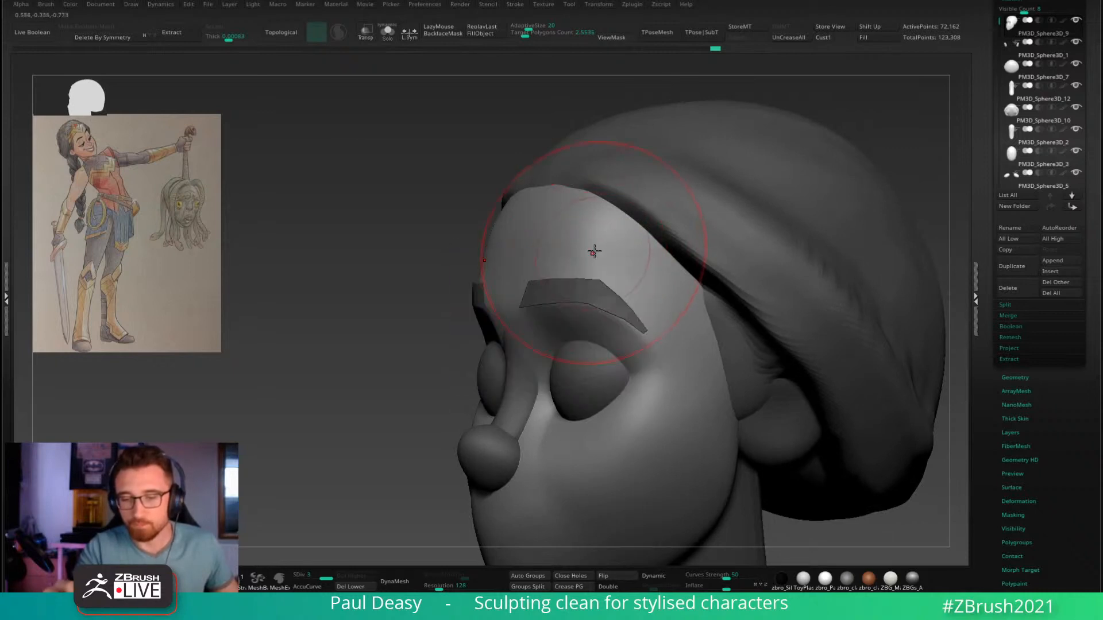
mouse_move(602, 249)
right_down()
mouse_move(761, 194)
mouse_move(724, 199)
mouse_move(714, 229)
right_up()
alt+right_drag(677, 327, 682, 312)
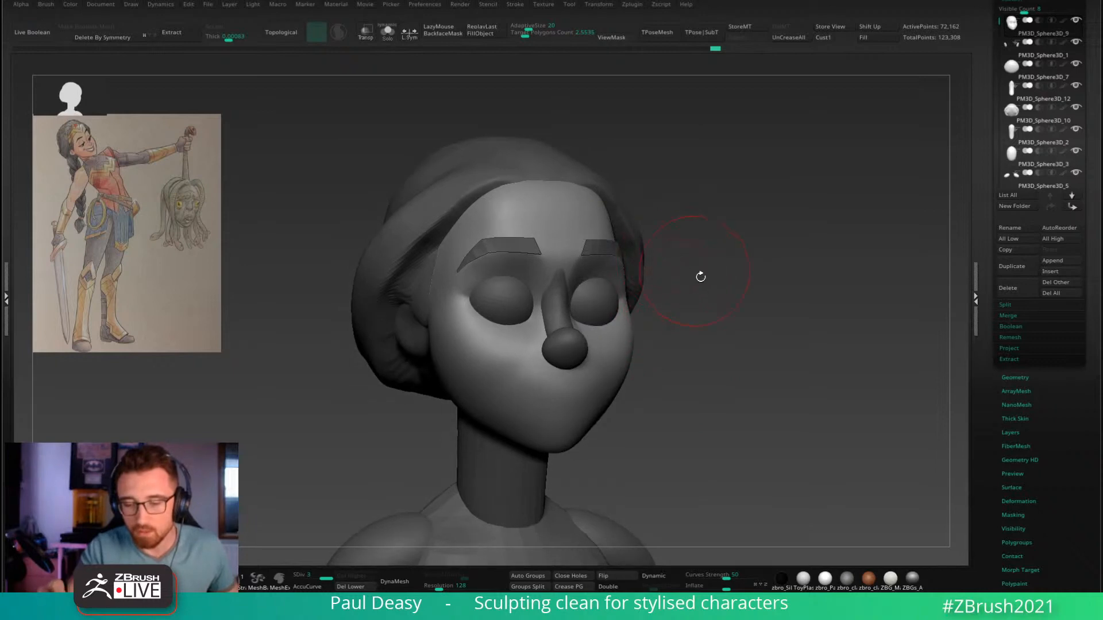
Step: Select eyeball subtool PM3D_Sphere3D_4 and reduce the Move brush's draw size
alt+right_drag(699, 276, 702, 218)
right_drag(618, 315, 803, 329)
alt+click(576, 236)
mouse_move(576, 236)
alt+right_down()
mouse_move(632, 237)
mouse_move(643, 224)
alt+right_up()
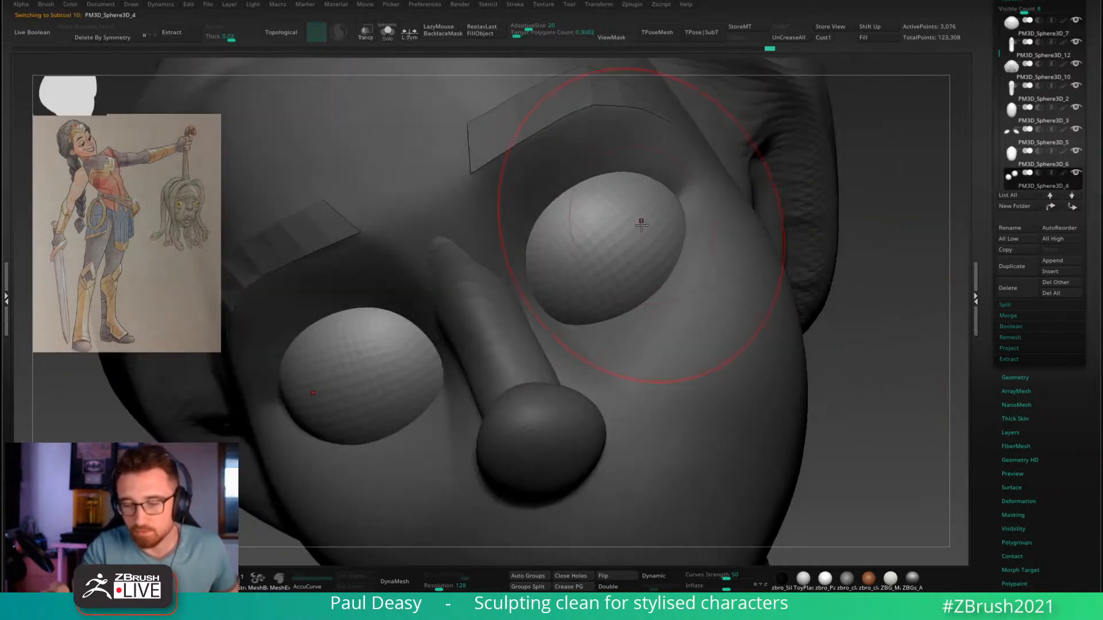
key(space)
drag(642, 227, 630, 228)
right_drag(631, 229, 658, 224)
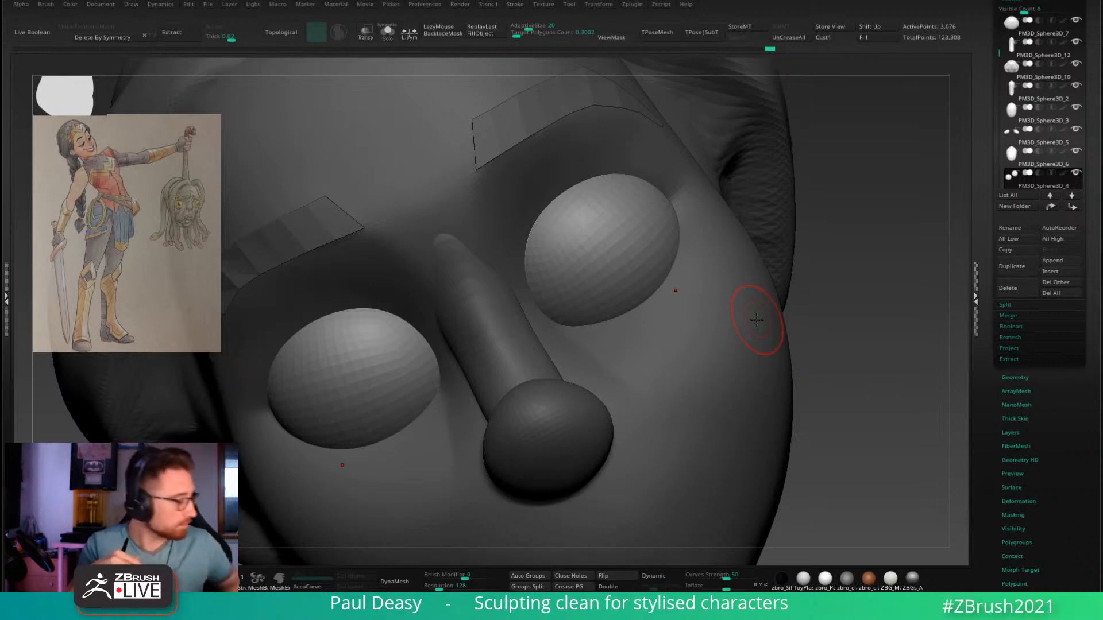
key(super)
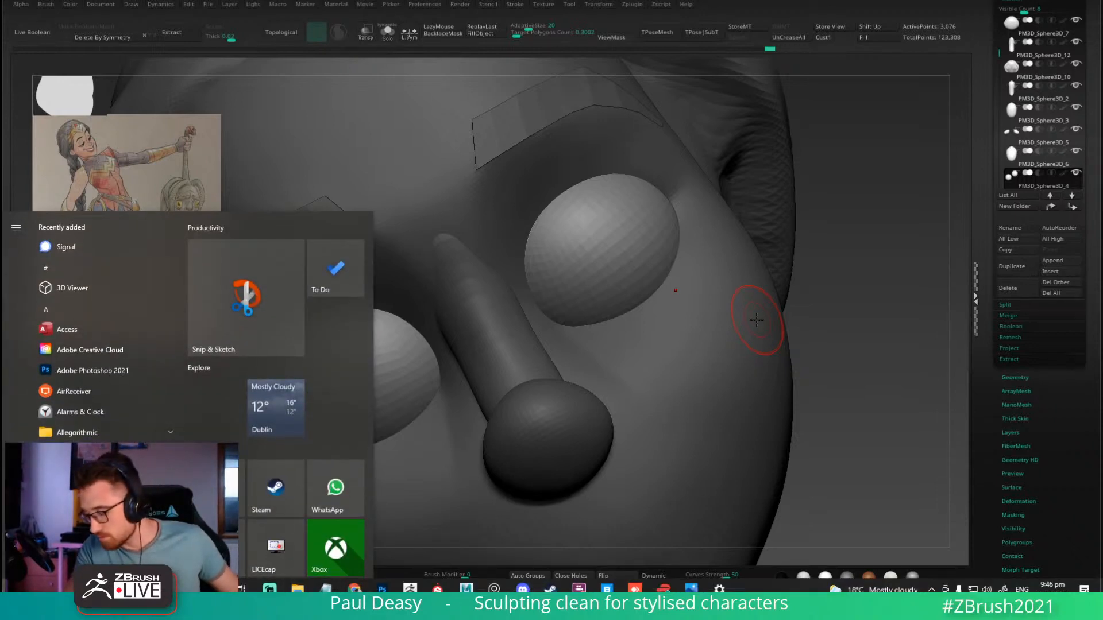
key(super)
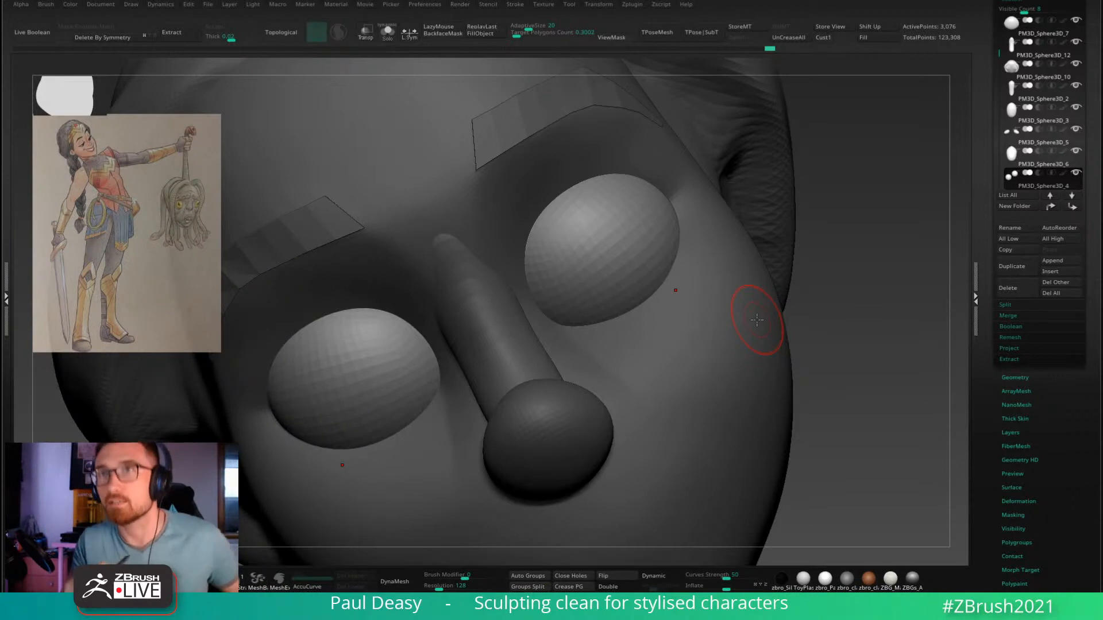
drag(834, 297, 825, 293)
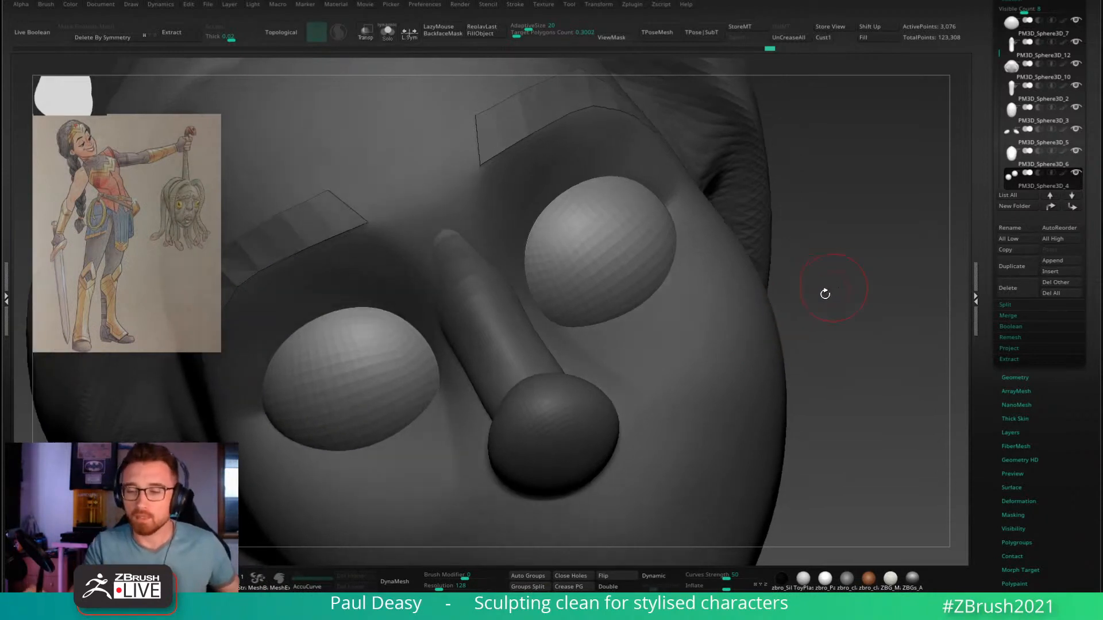
right_drag(619, 247, 622, 249)
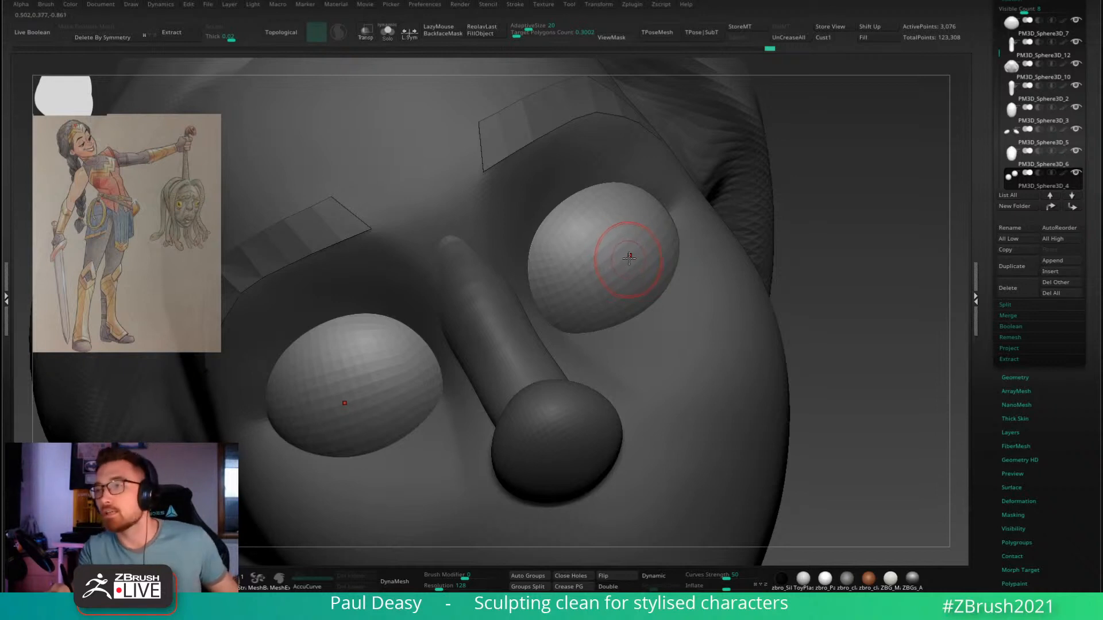
key(space)
alt+right_drag(618, 264, 619, 256)
click(620, 261)
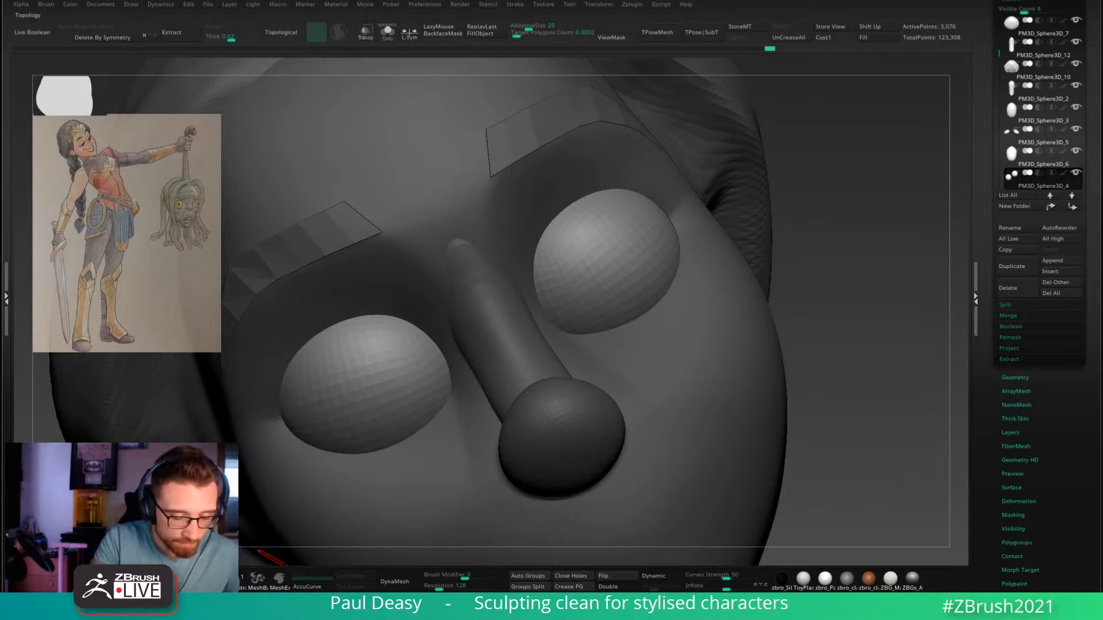
key(b)
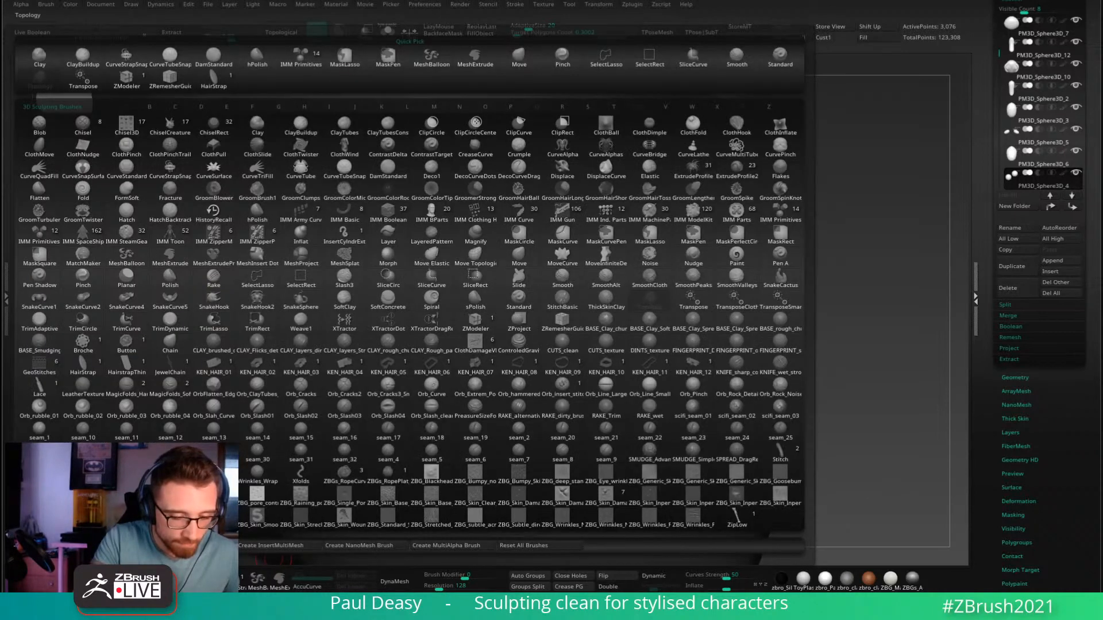
click(445, 383)
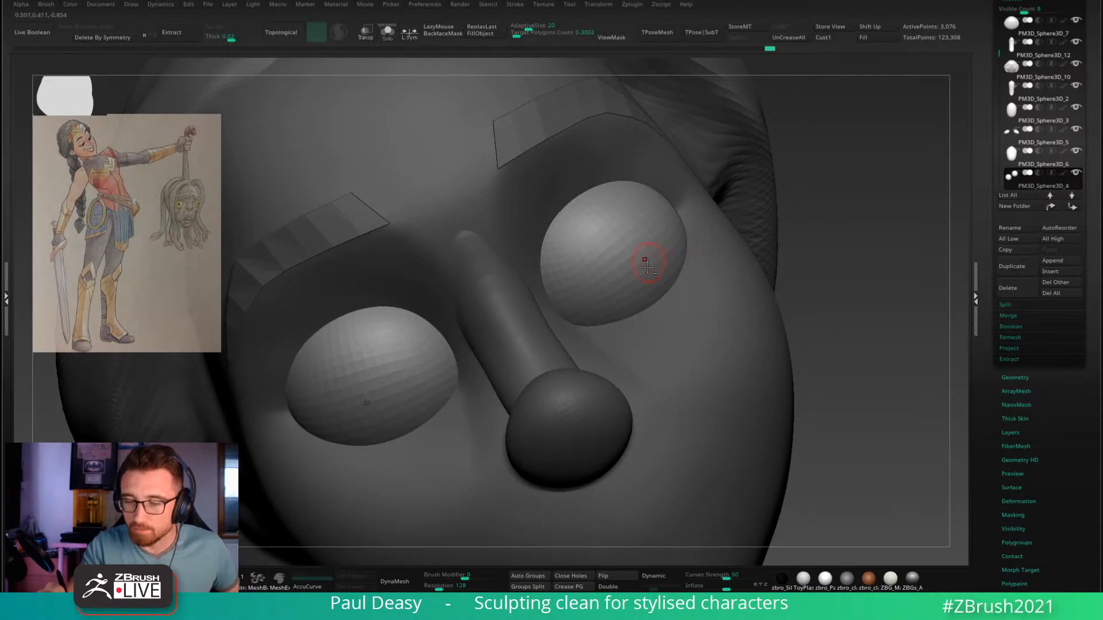
ctrl+right_drag(627, 306, 629, 299)
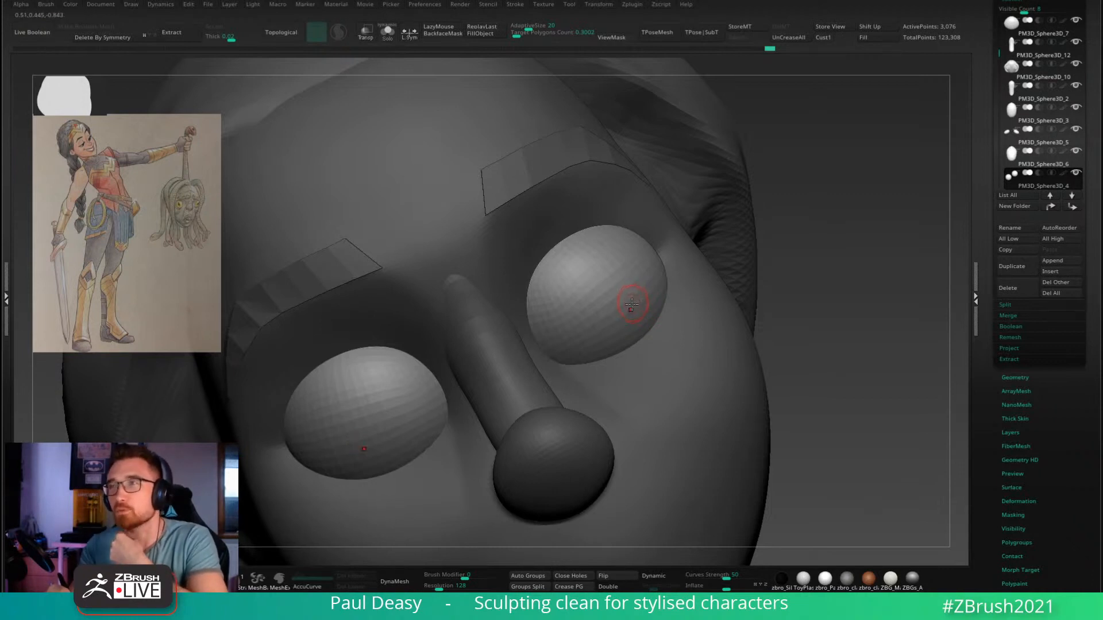
right_drag(633, 302, 629, 302)
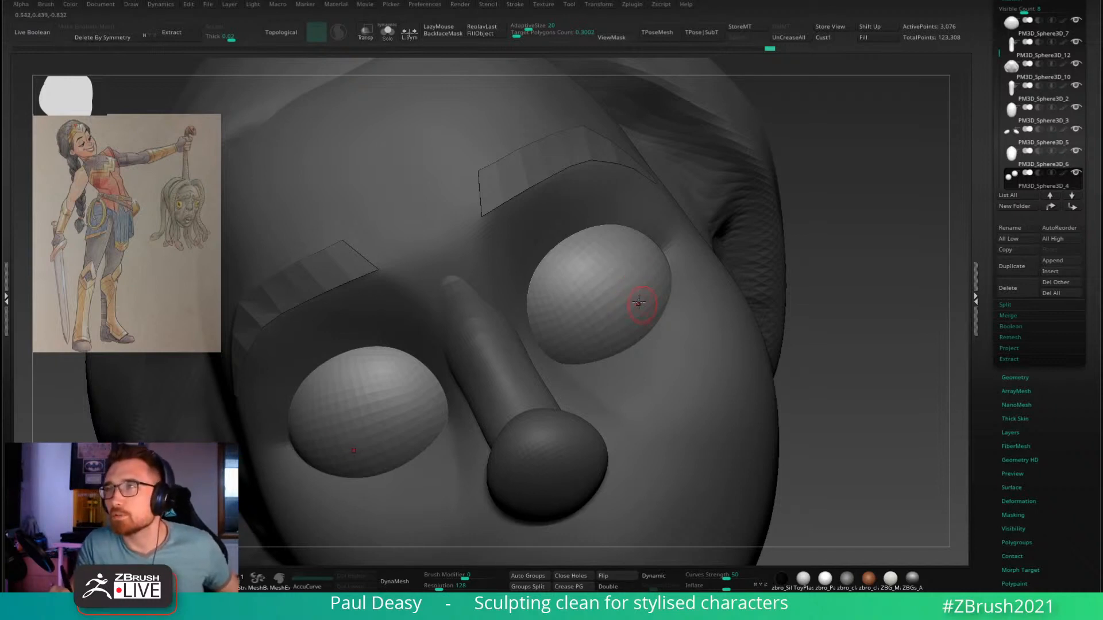
alt+right_drag(633, 301, 638, 307)
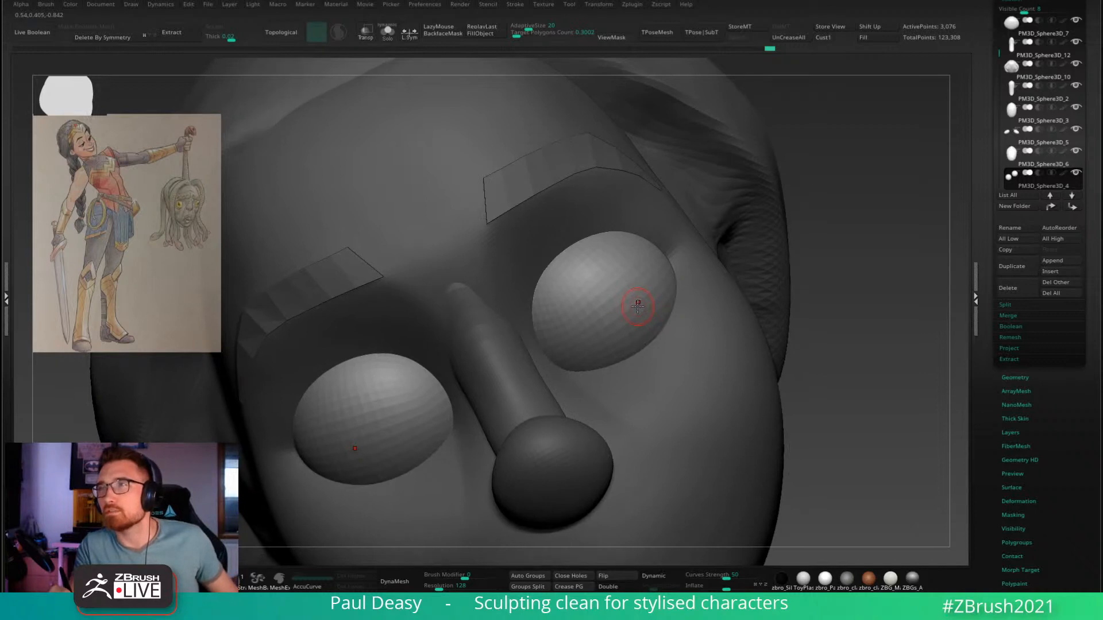
right_drag(637, 307, 637, 305)
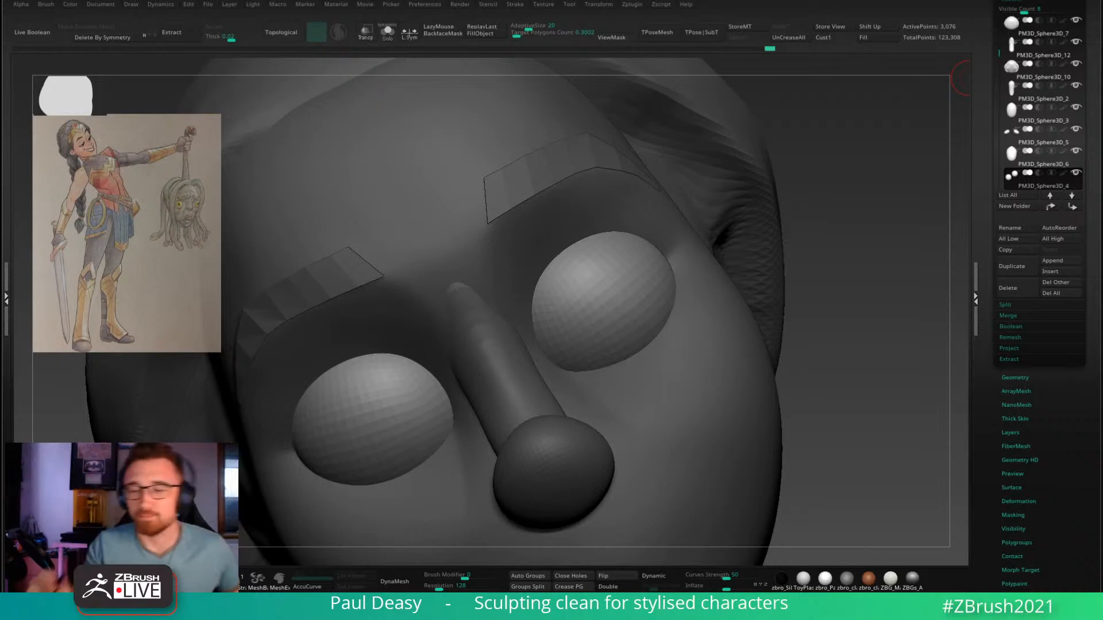
mouse_move(823, 253)
mouse_down()
mouse_move(848, 257)
mouse_move(834, 267)
mouse_up()
mouse_move(762, 481)
mouse_down()
mouse_move(874, 397)
mouse_move(855, 339)
mouse_up()
mouse_move(591, 316)
ctrl+right_down()
mouse_move(603, 315)
mouse_move(574, 327)
ctrl+right_up()
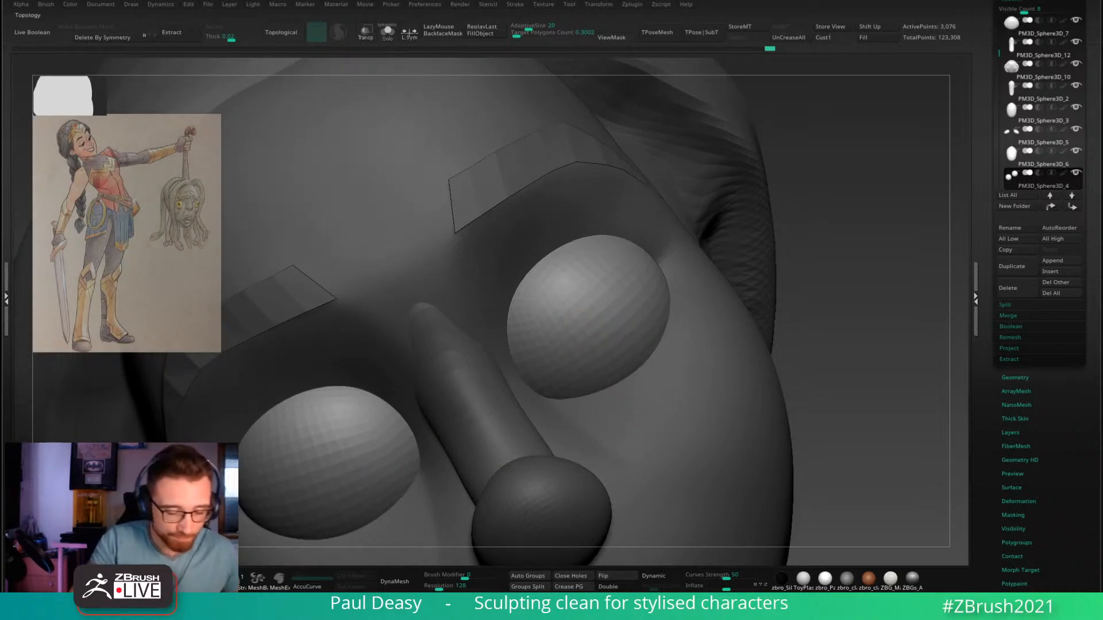
drag(855, 243, 814, 232)
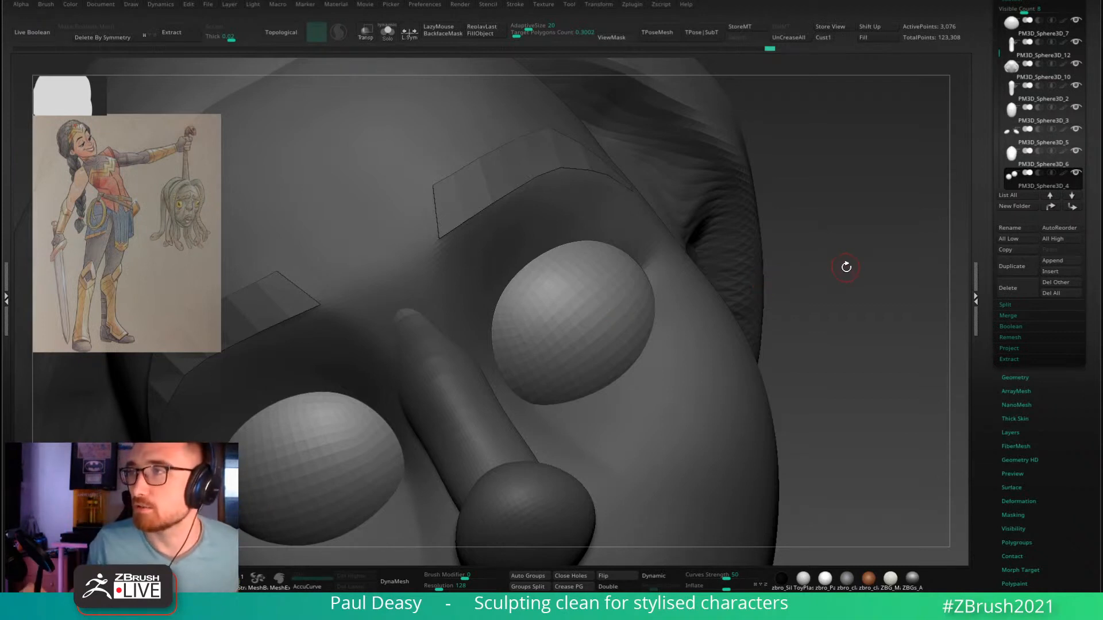
drag(846, 274, 850, 277)
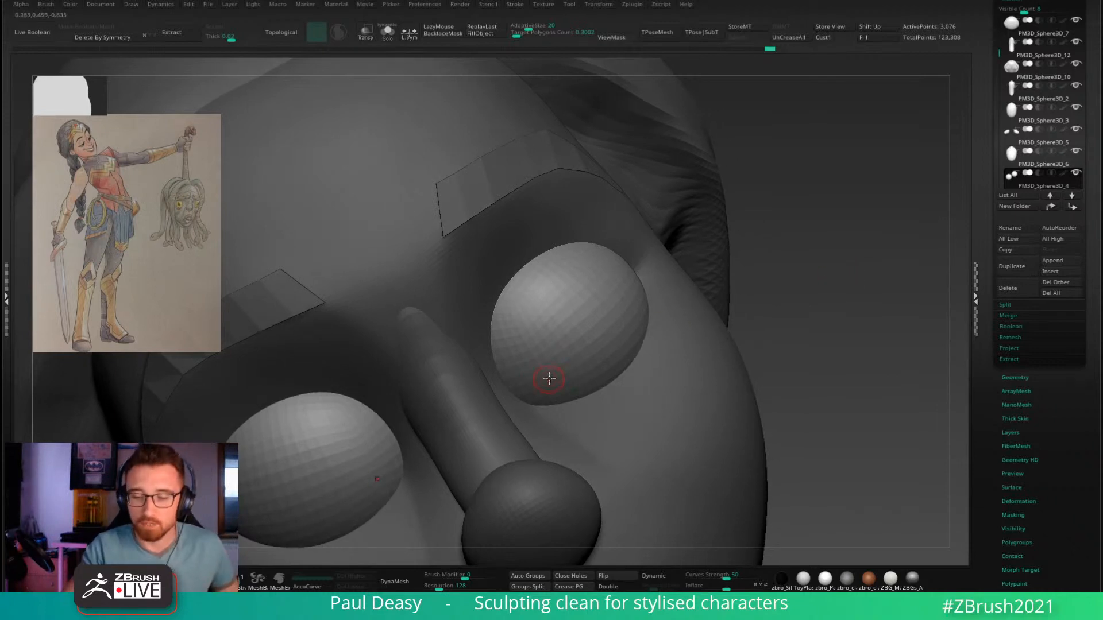
Step: Select the head mesh and try reshaping the outer edge of the eye socket with a larger Move brush
right_drag(545, 385, 525, 360)
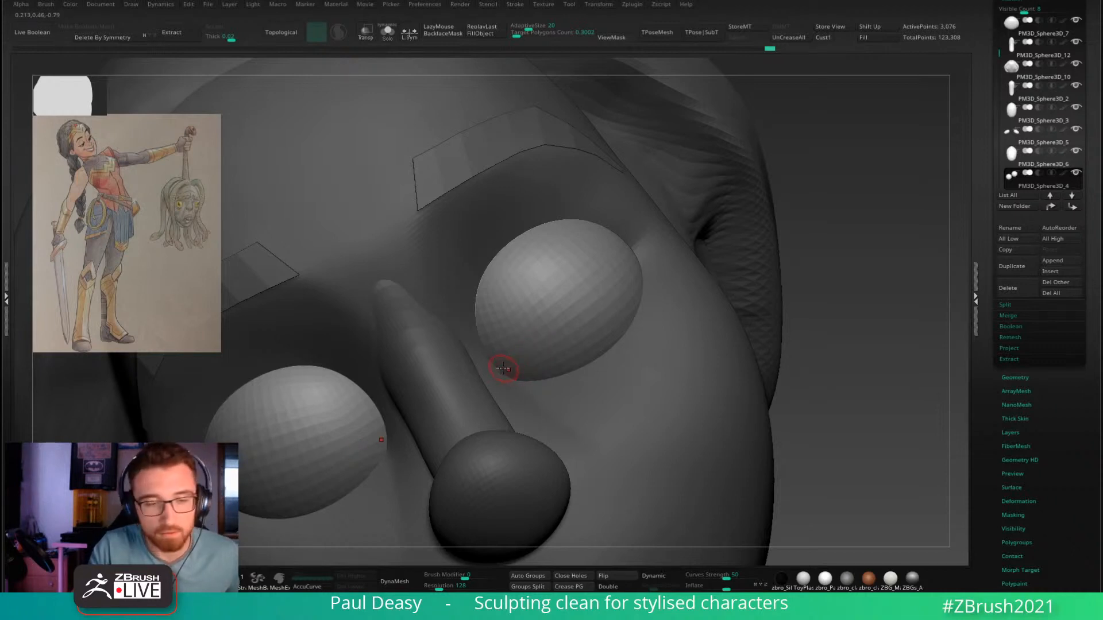
ctrl+shift+drag(499, 369, 643, 247)
right_drag(643, 247, 645, 290)
right_click(644, 292)
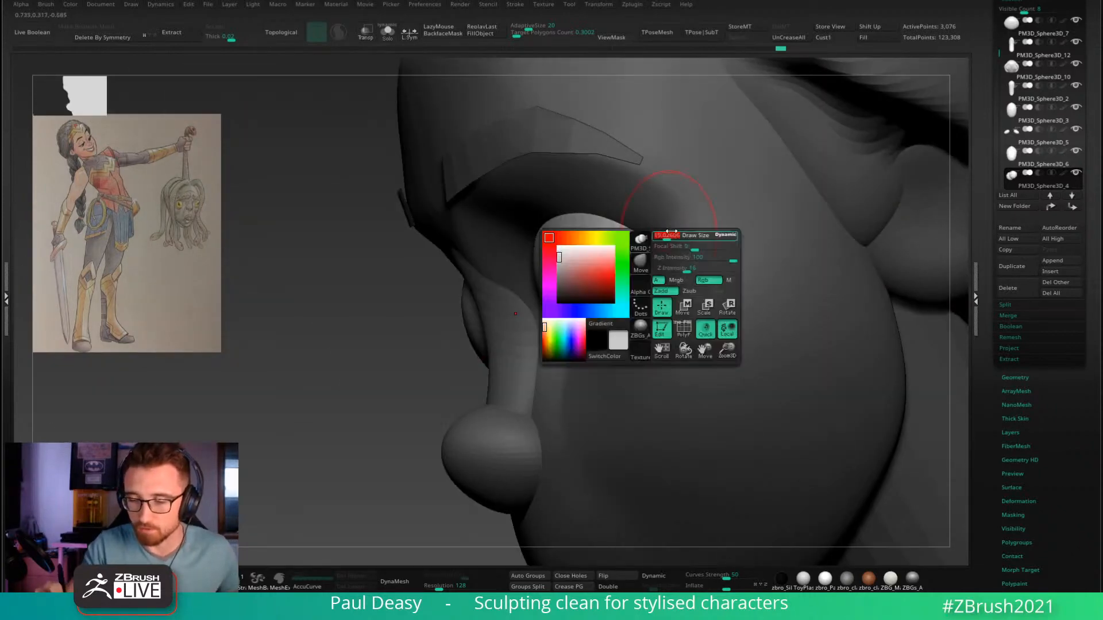
alt+click(671, 232)
right_drag(670, 232, 646, 258)
mouse_move(650, 255)
mouse_down()
mouse_move(662, 246)
mouse_move(656, 192)
mouse_up()
right_click(657, 211)
key(ctrl+z)
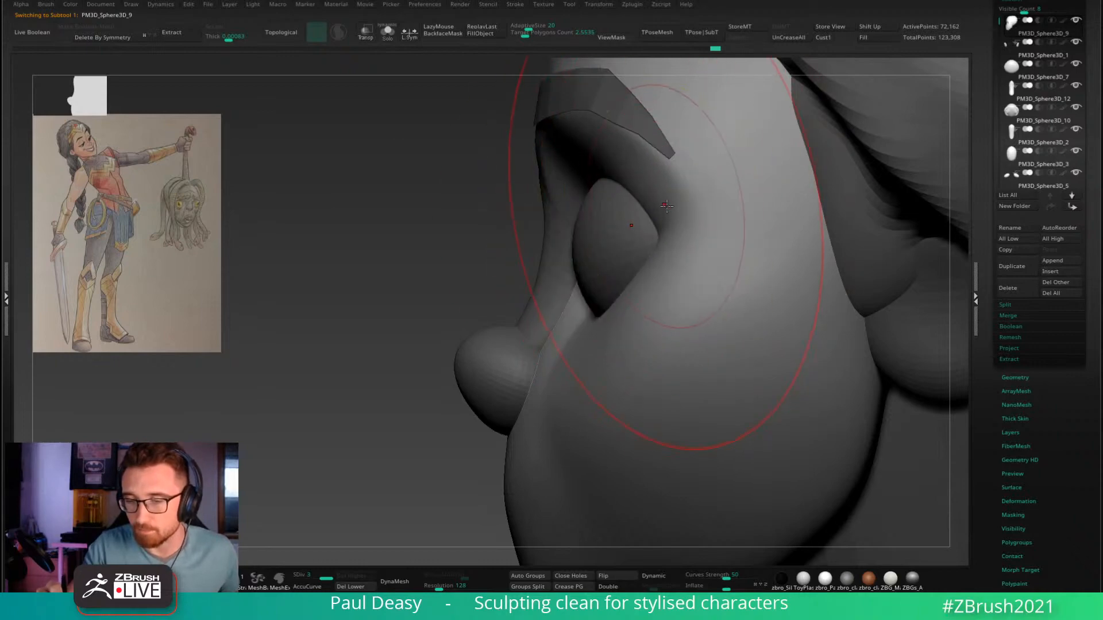
Step: Reshape the head's brow ridge above the outer eye corner in profile with a smaller Move brush
mouse_move(635, 226)
ctrl+right_down()
mouse_move(612, 210)
mouse_move(659, 190)
mouse_move(684, 197)
ctrl+right_up()
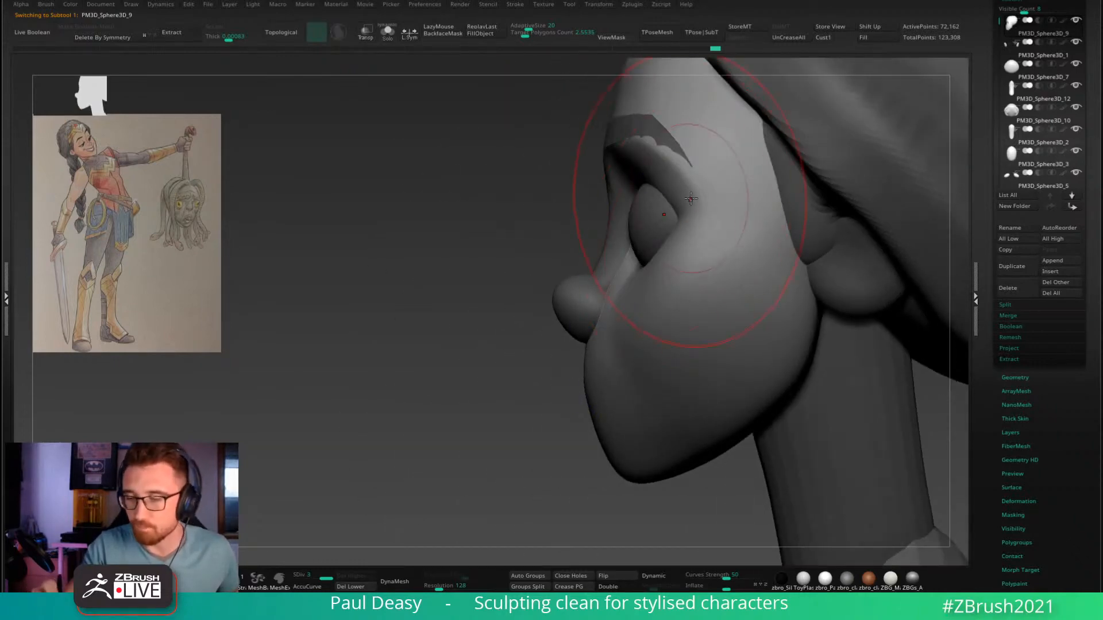
key(space)
drag(684, 197, 679, 214)
key(space)
drag(662, 192, 644, 168)
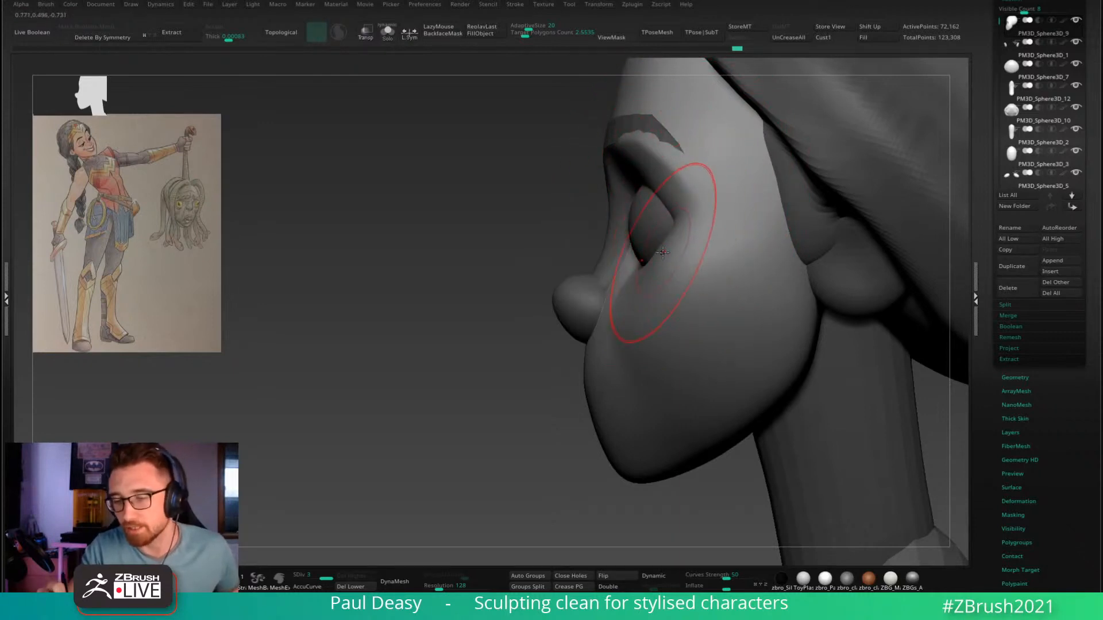
Step: Reshape the lower eye socket and upper cheek of the head with the Move brush
right_drag(640, 268, 651, 273)
key(space)
drag(653, 281, 643, 280)
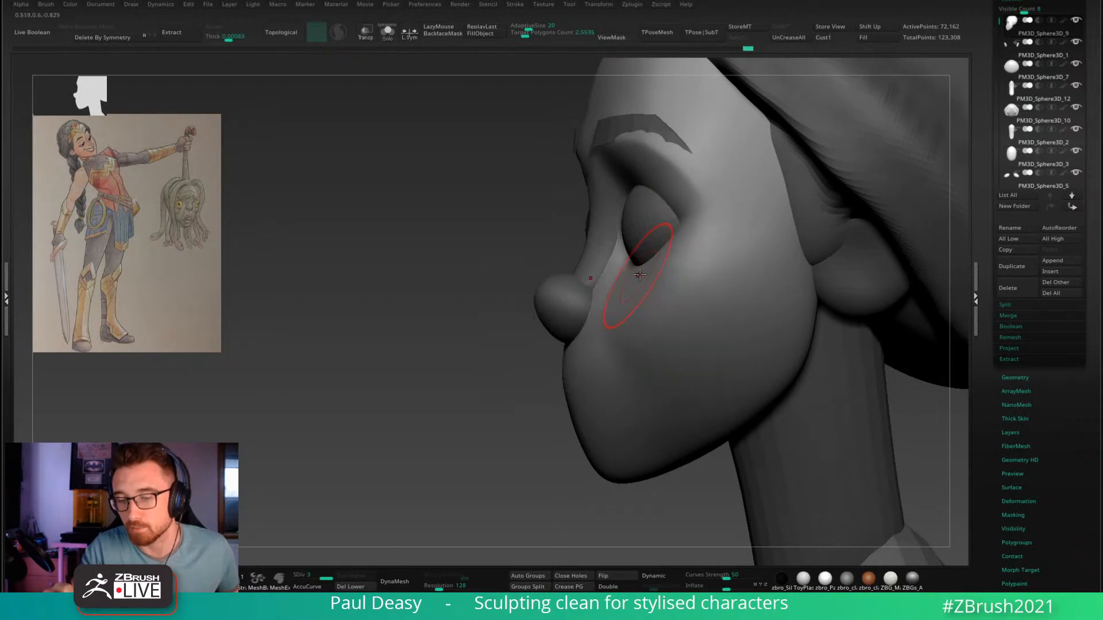
mouse_move(637, 278)
right_down()
mouse_move(655, 272)
mouse_move(640, 278)
mouse_move(713, 320)
right_up()
drag(666, 308, 688, 295)
right_drag(763, 302, 775, 298)
key(space)
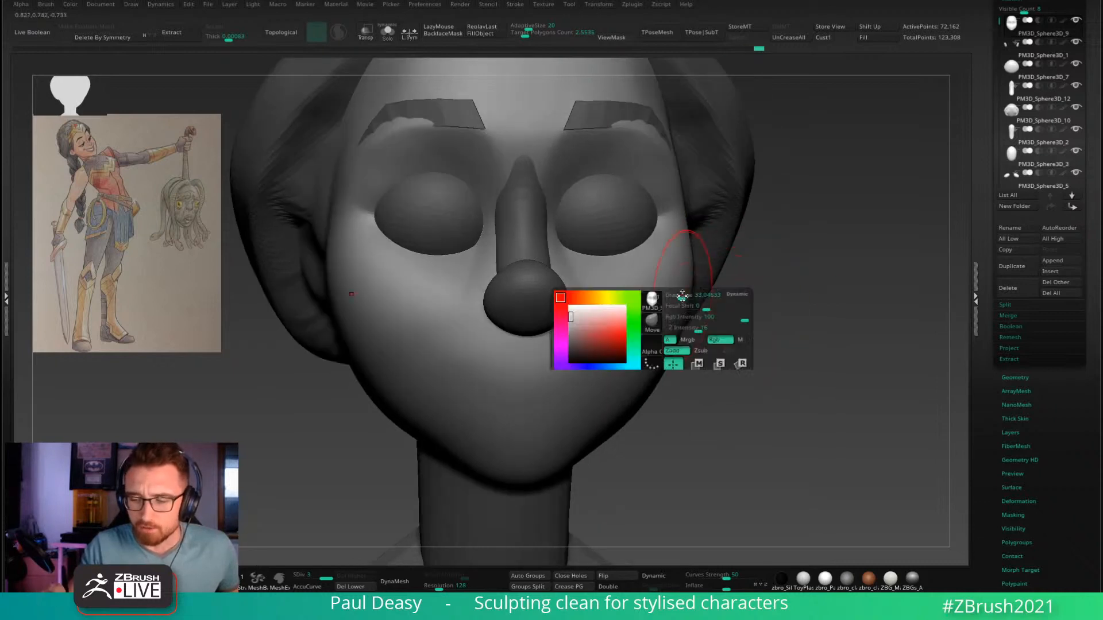
drag(682, 296, 676, 297)
Step: Select the eyebrows and fit their outer ends to the brow surface in profile with the Move brush
mouse_move(680, 299)
right_down()
mouse_move(734, 320)
mouse_move(725, 262)
right_up()
alt+click(652, 145)
shift+right_drag(654, 145, 642, 172)
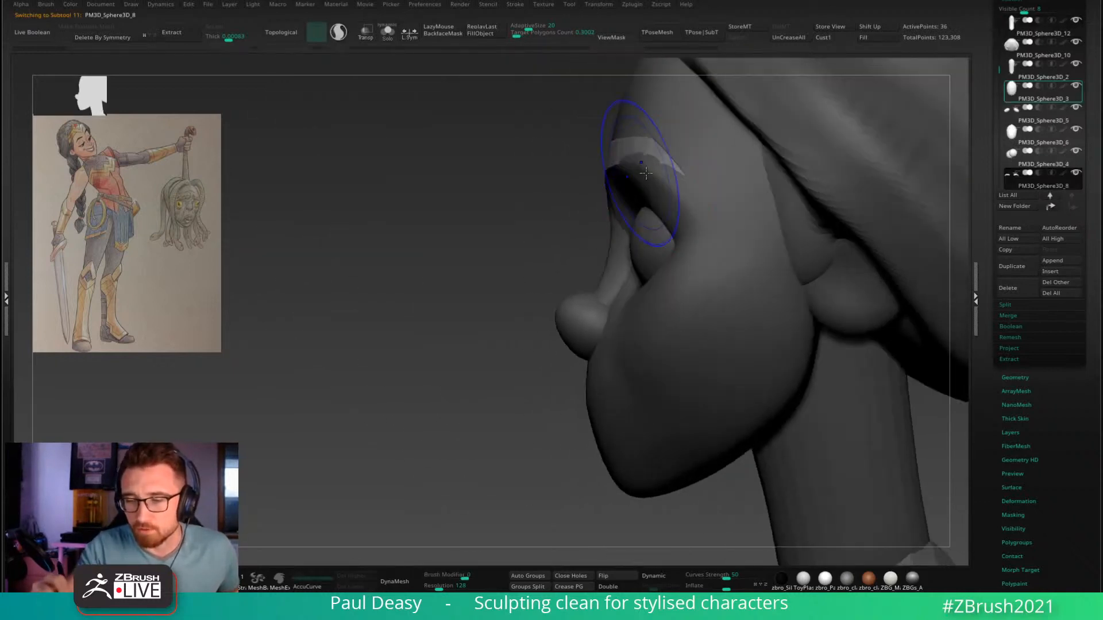
mouse_move(657, 184)
mouse_down()
mouse_move(642, 182)
mouse_move(660, 194)
mouse_up()
key(space)
mouse_move(657, 186)
mouse_down()
mouse_move(643, 181)
mouse_move(684, 203)
mouse_move(669, 189)
mouse_up()
key(space)
key(space)
Step: Adjust the upper edge of the eyebrow arch from a three-quarter view with a smaller brush
mouse_move(677, 194)
right_down()
mouse_move(707, 185)
mouse_move(642, 129)
right_up()
key(space)
key(space)
drag(642, 127, 627, 128)
right_drag(642, 122, 631, 120)
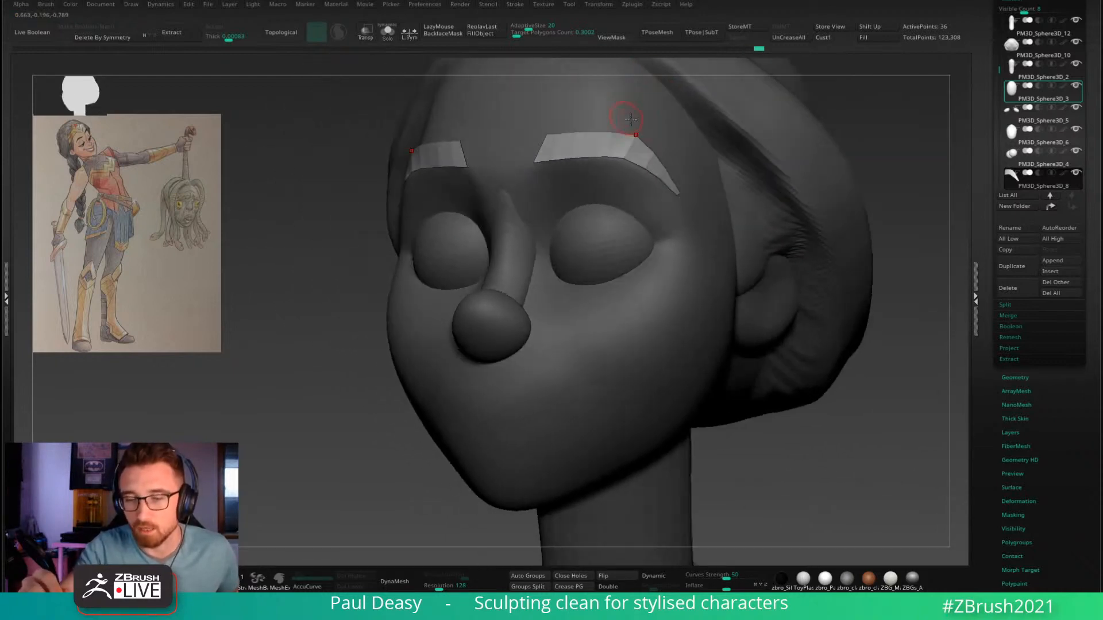
key(space)
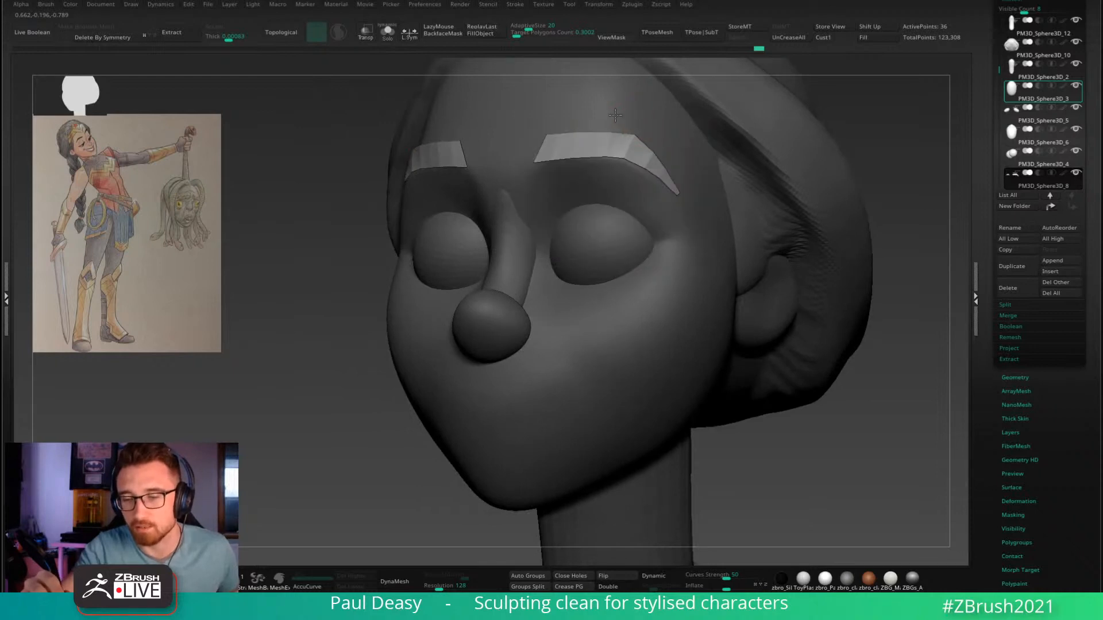
Step: Refine the eyebrows' upper edge and taper their outer tails with the Move brush
mouse_move(610, 132)
shift+right_down()
mouse_move(619, 128)
mouse_move(548, 118)
shift+right_up()
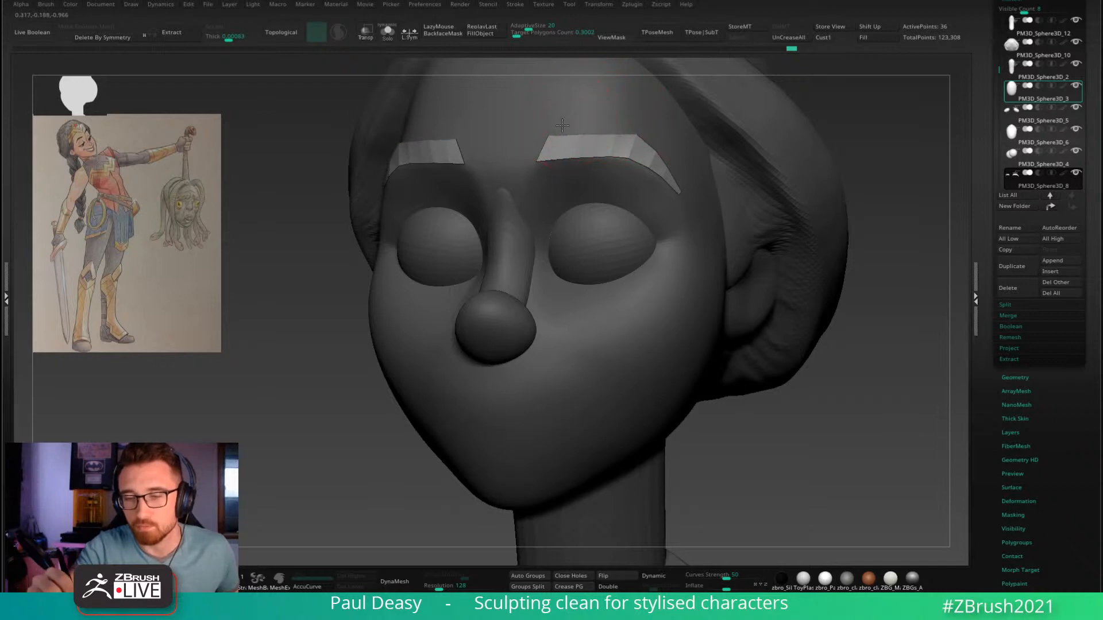
drag(562, 126, 590, 127)
drag(658, 137, 664, 141)
right_drag(664, 141, 644, 143)
mouse_move(658, 147)
mouse_down()
mouse_move(692, 169)
mouse_move(688, 207)
mouse_move(657, 197)
mouse_up()
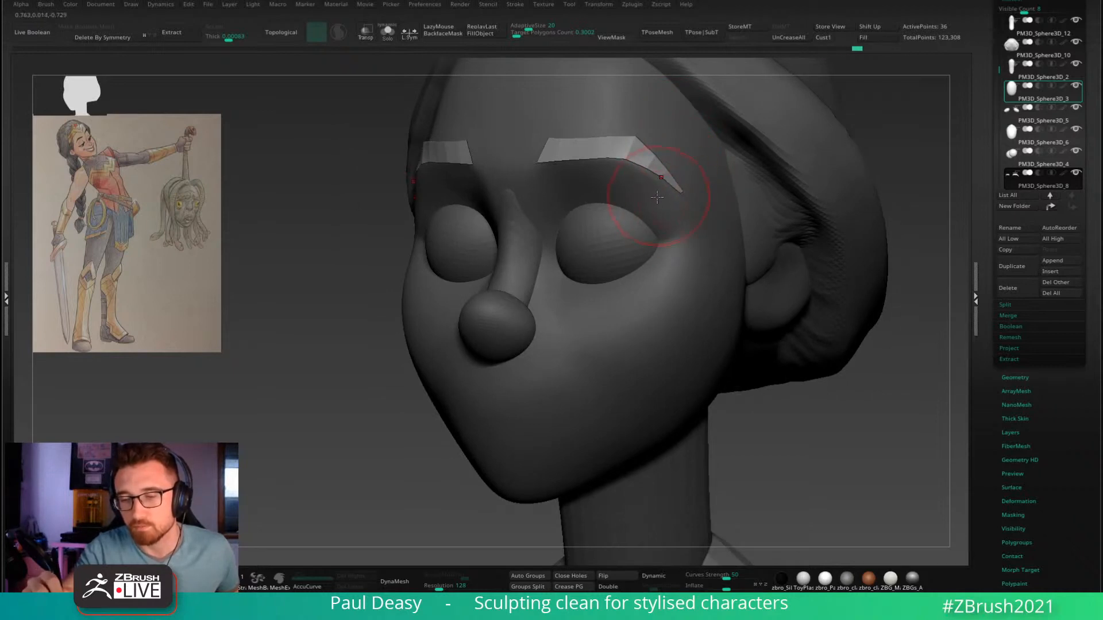
right_drag(657, 197, 687, 185)
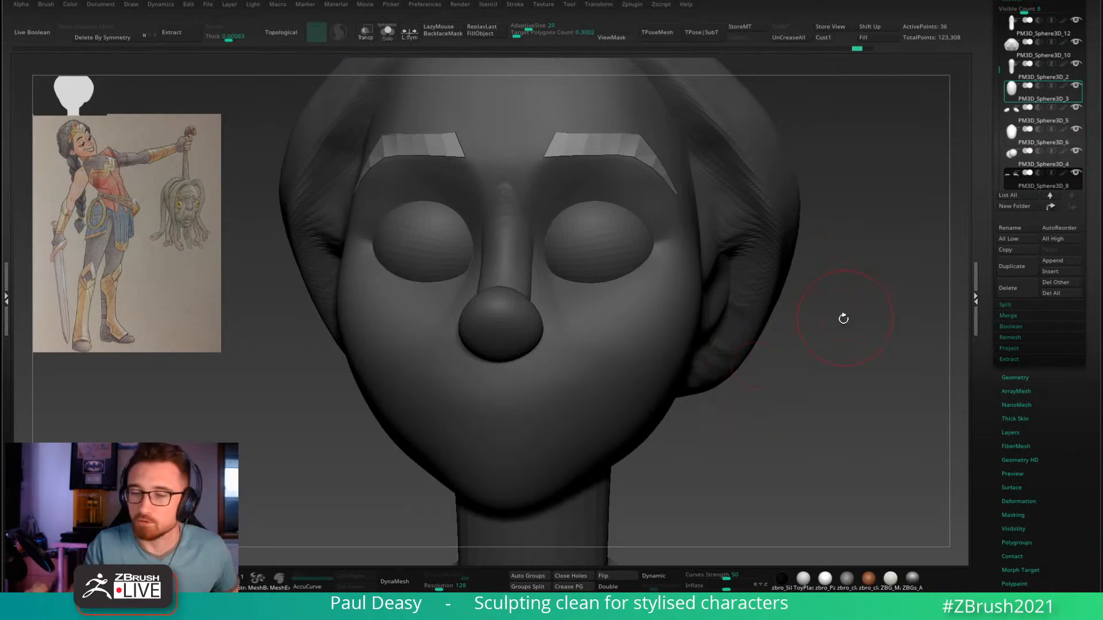
Step: Even out the eyebrows' top line and inner ends, working from the side and the front
drag(842, 318, 677, 210)
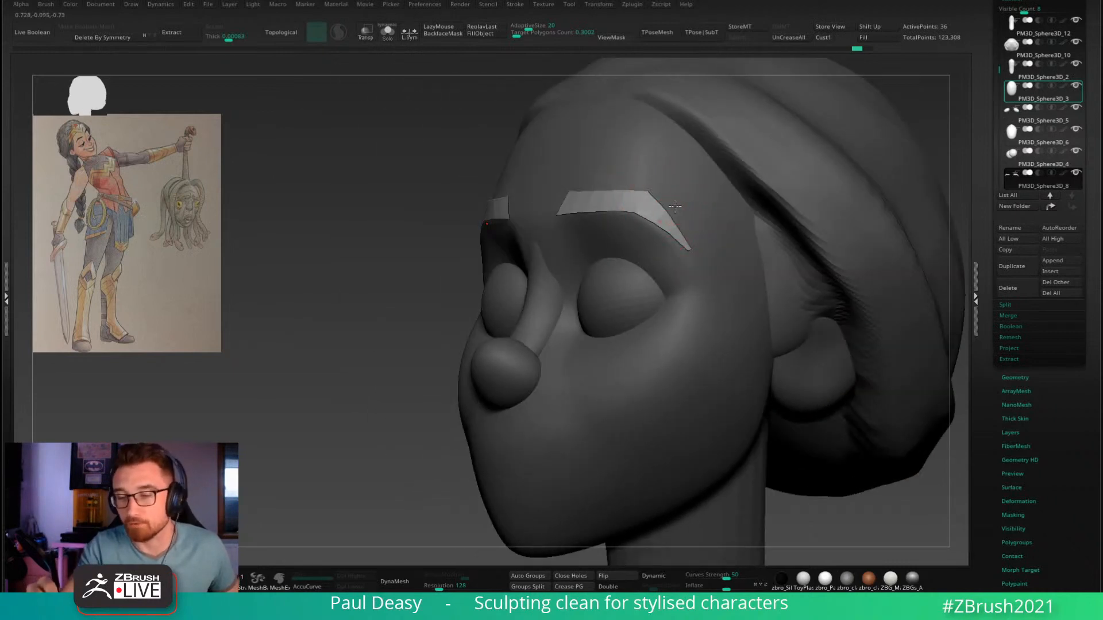
right_drag(692, 225, 633, 192)
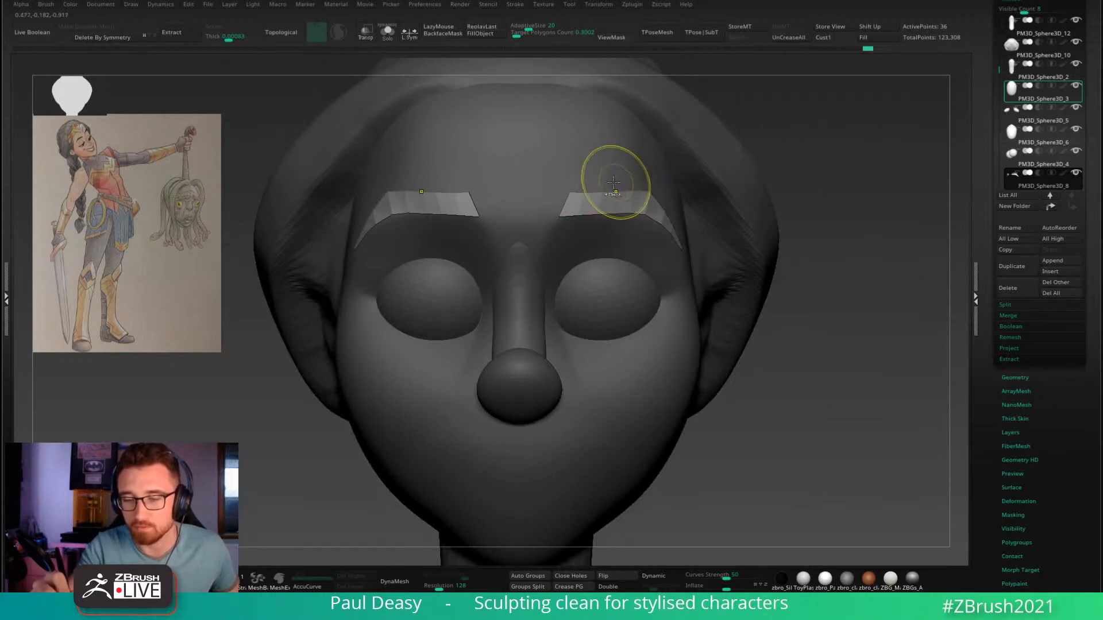
right_drag(615, 178, 578, 178)
right_drag(568, 229, 615, 223)
key(space)
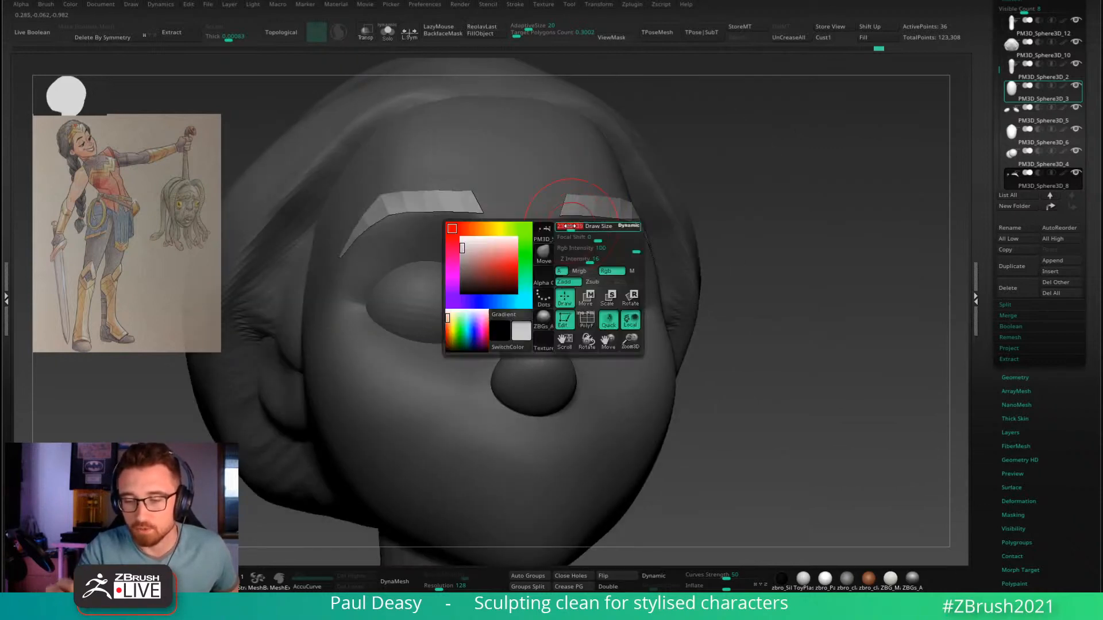
key(space)
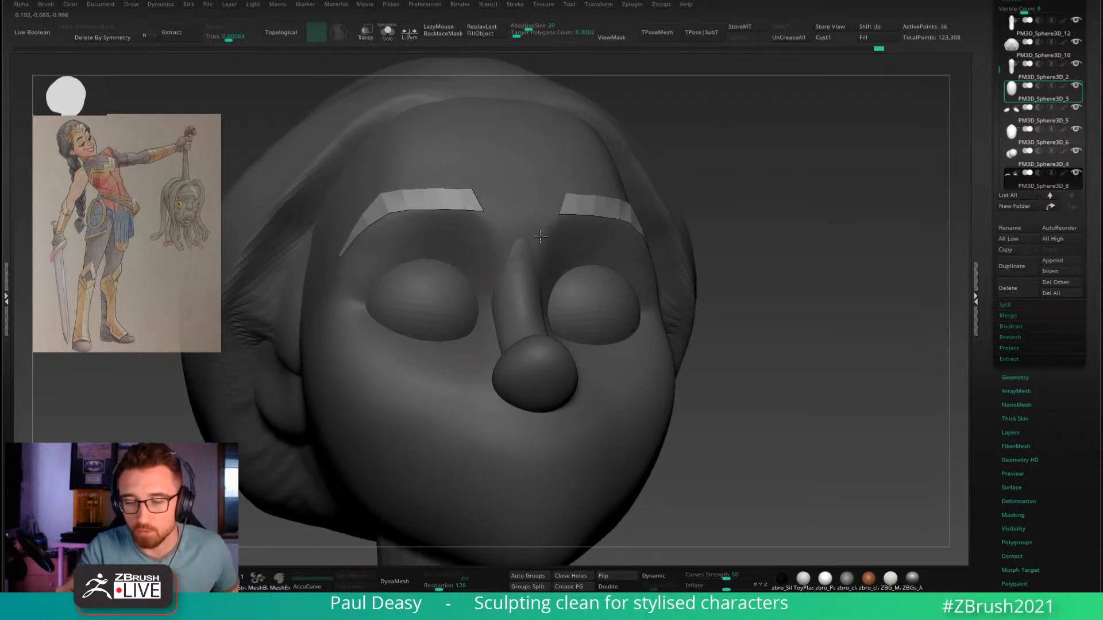
mouse_move(591, 246)
right_down()
mouse_move(616, 229)
mouse_move(577, 244)
mouse_move(595, 236)
mouse_move(566, 225)
right_up()
Step: Adjust how closely the eyebrows follow the forehead curve, working from below the chin
key(space)
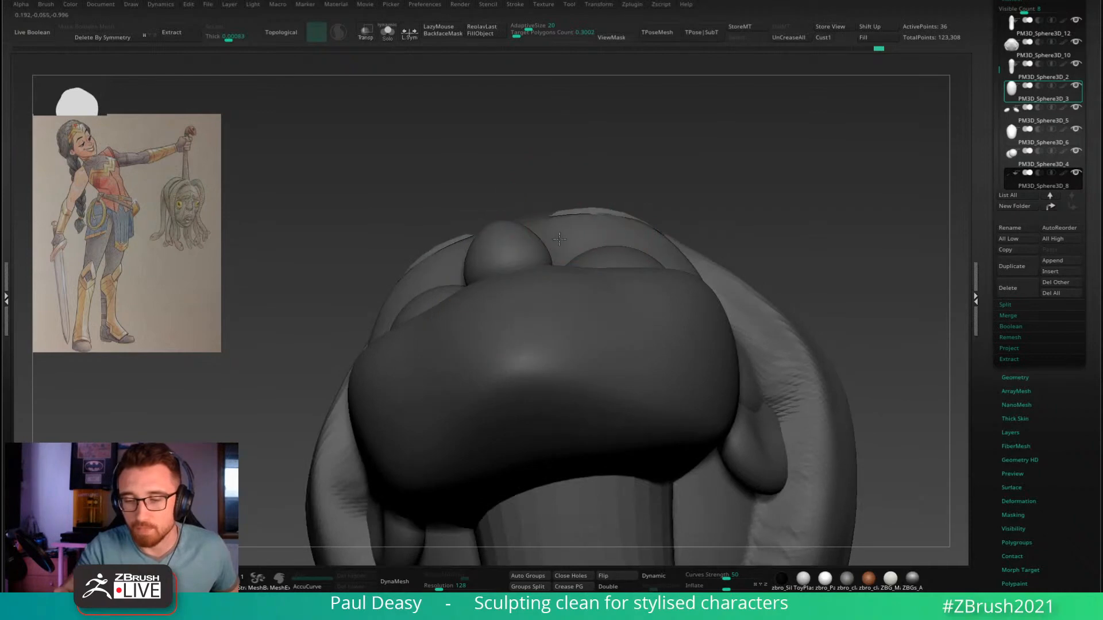
key(space)
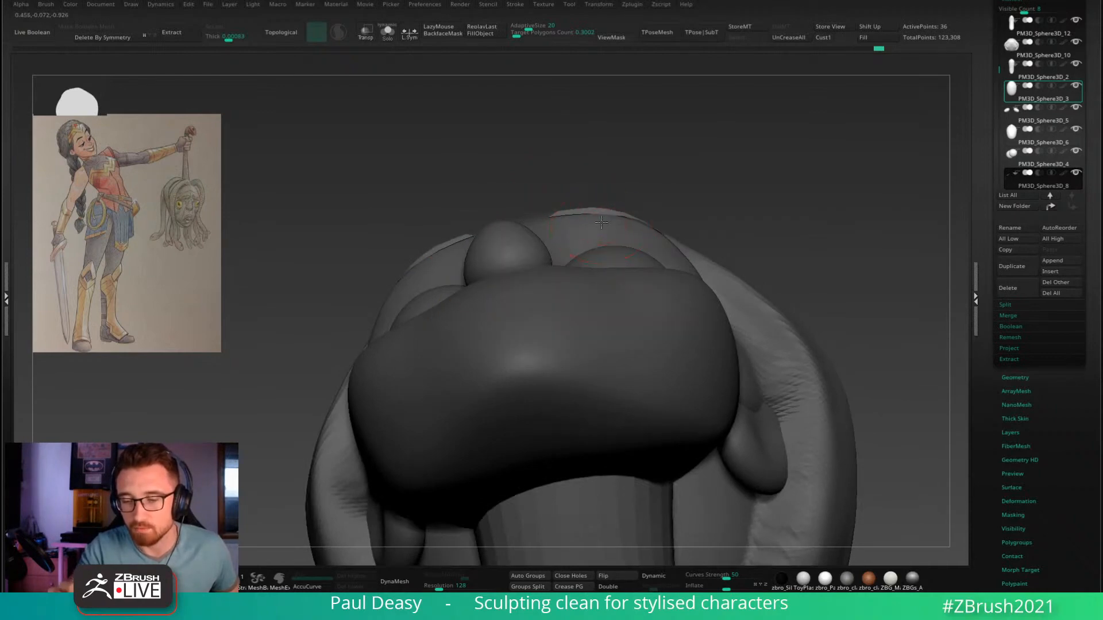
drag(611, 222, 627, 233)
right_drag(654, 225, 649, 241)
key(space)
Step: Round the underside of the eyebrow arch near its outer bend in front view
drag(775, 167, 797, 217)
key(space)
key(space)
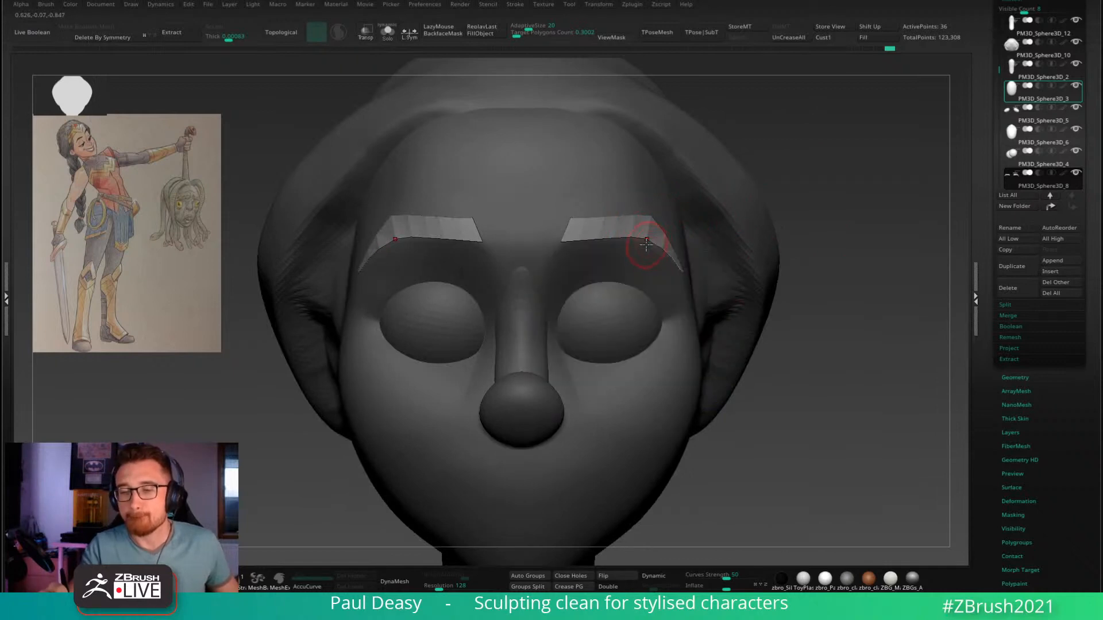
drag(646, 246, 656, 249)
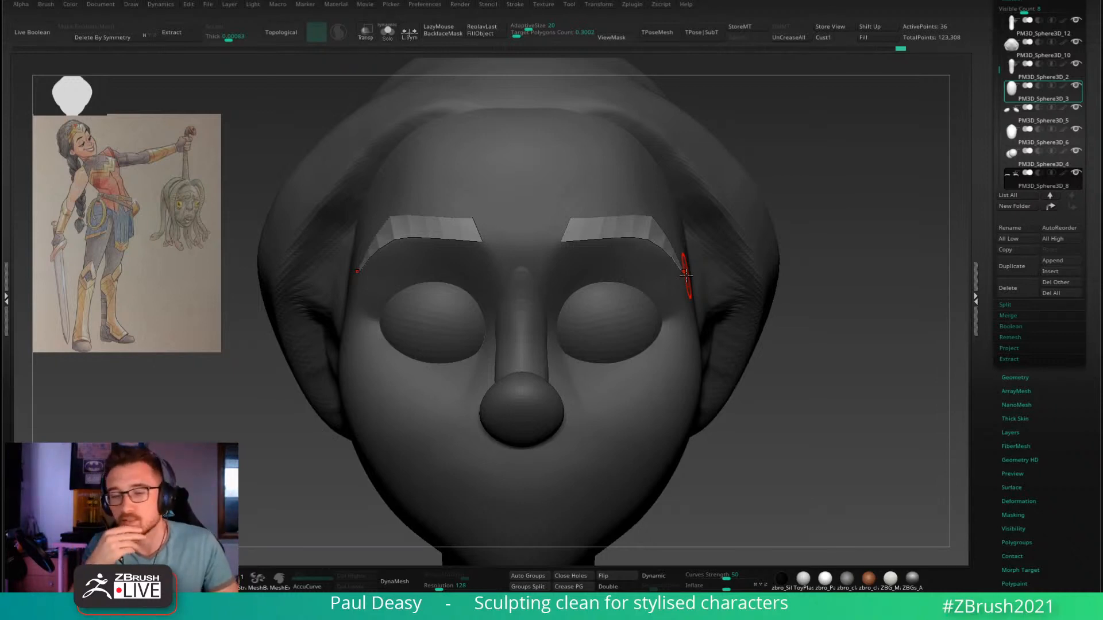
Step: Pull the inner ends of the eyebrows slightly closer together above the nose
drag(821, 236, 719, 226)
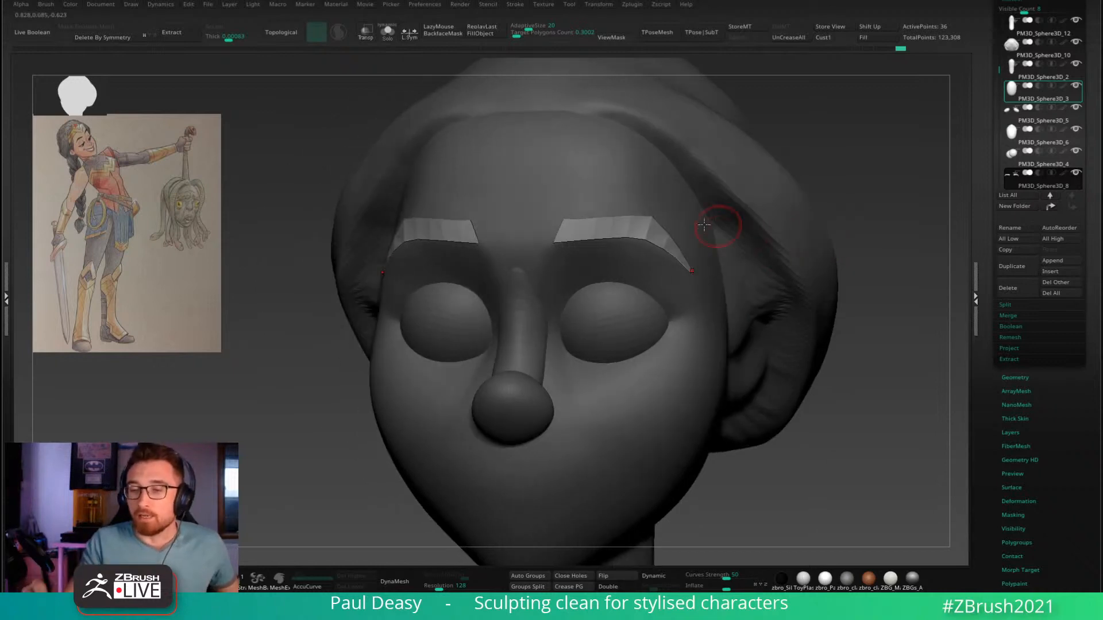
drag(804, 230, 884, 235)
right_drag(574, 216, 571, 226)
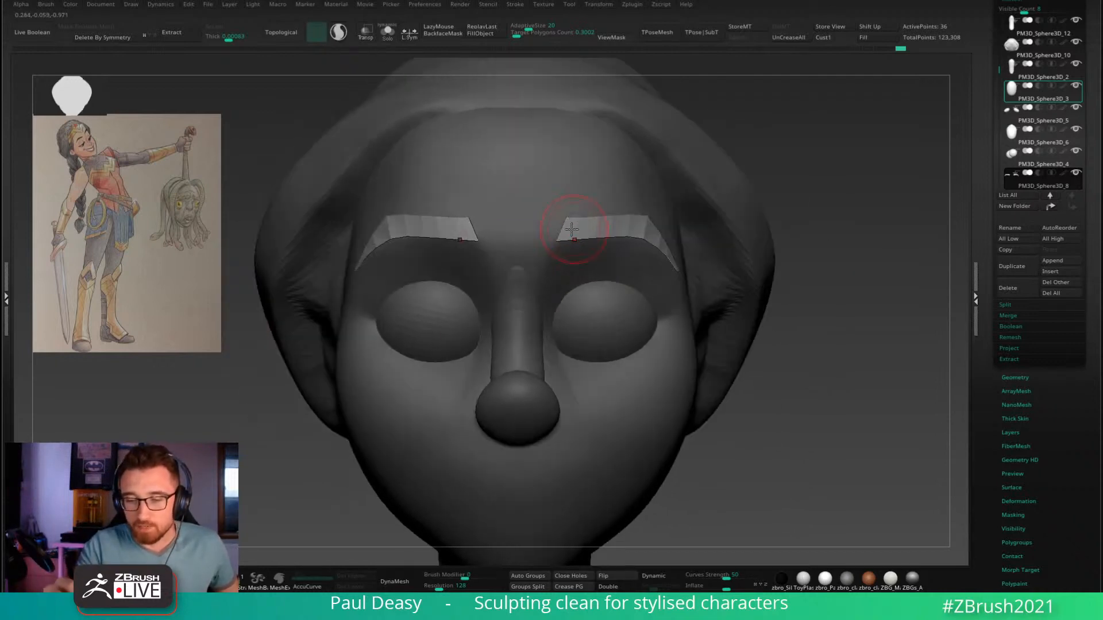
drag(590, 207, 568, 202)
Step: Adjust the head's inner brow area and the nose bridge with the Move brush
alt+click(560, 244)
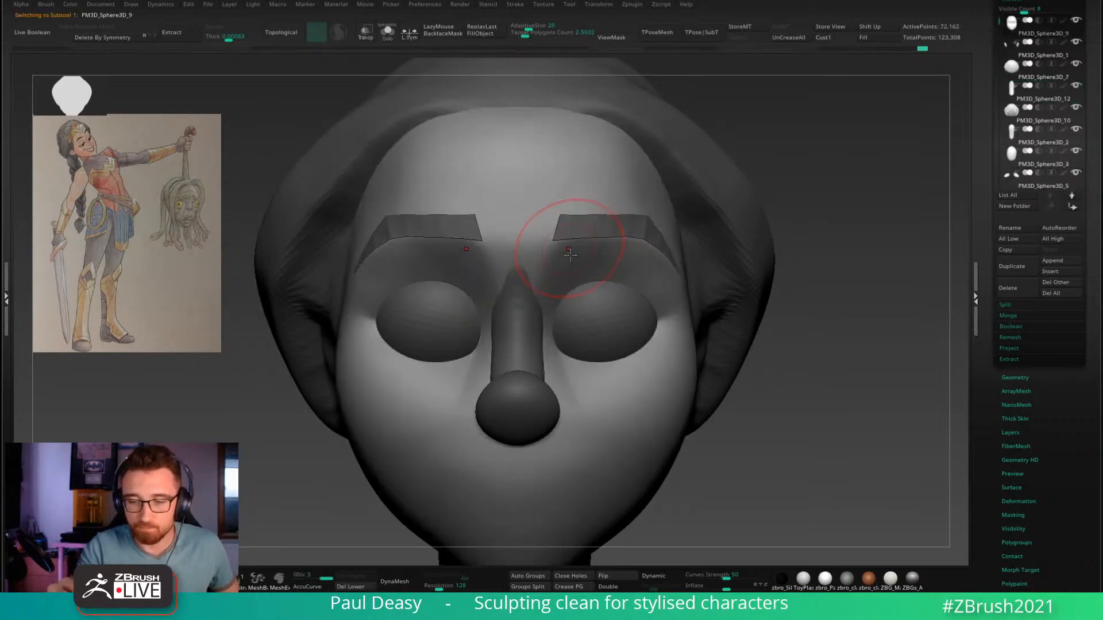
key(space)
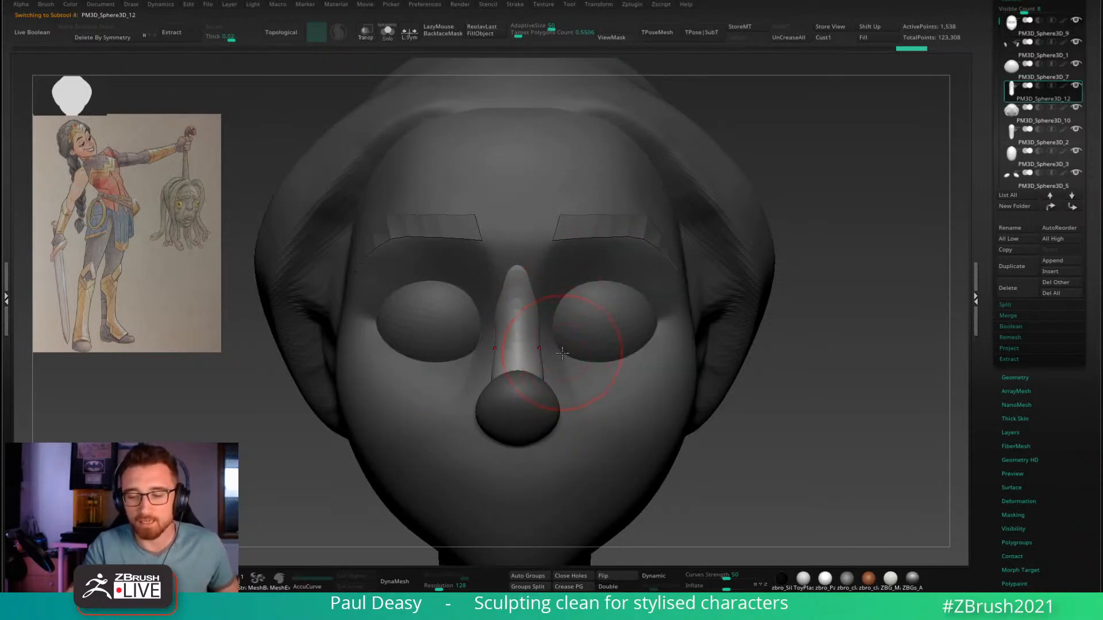
mouse_move(562, 353)
right_down()
mouse_move(502, 373)
mouse_move(530, 367)
mouse_move(531, 341)
mouse_move(524, 360)
mouse_move(534, 359)
right_up()
key(space)
key(space)
Step: Select the head mesh and reshape the cheek beside the nose below the inner eye
alt+click(527, 348)
key(space)
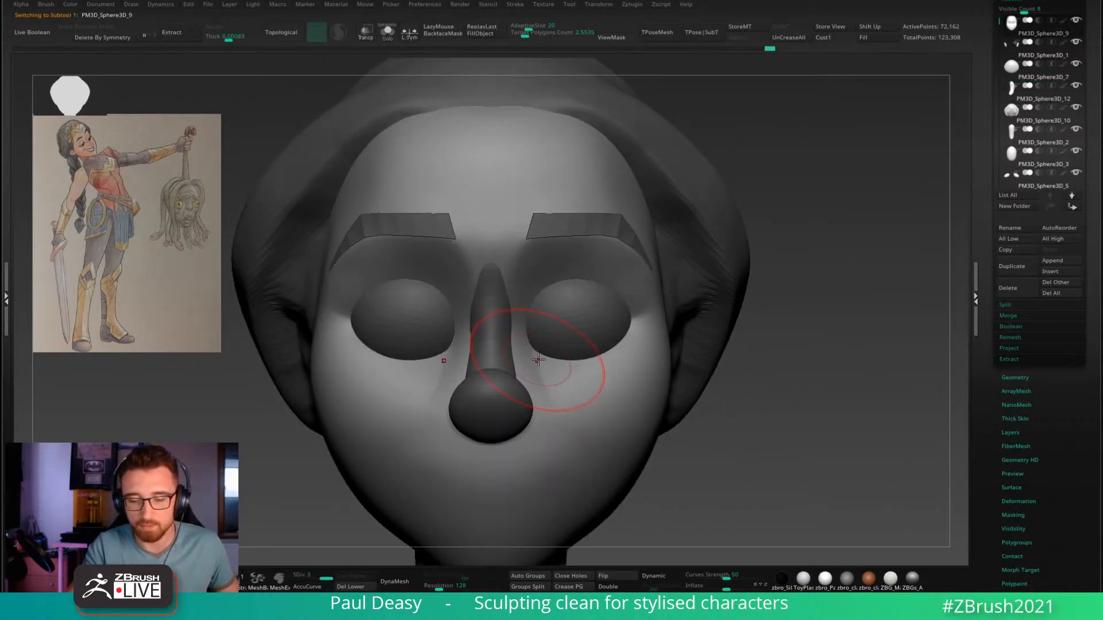
key(space)
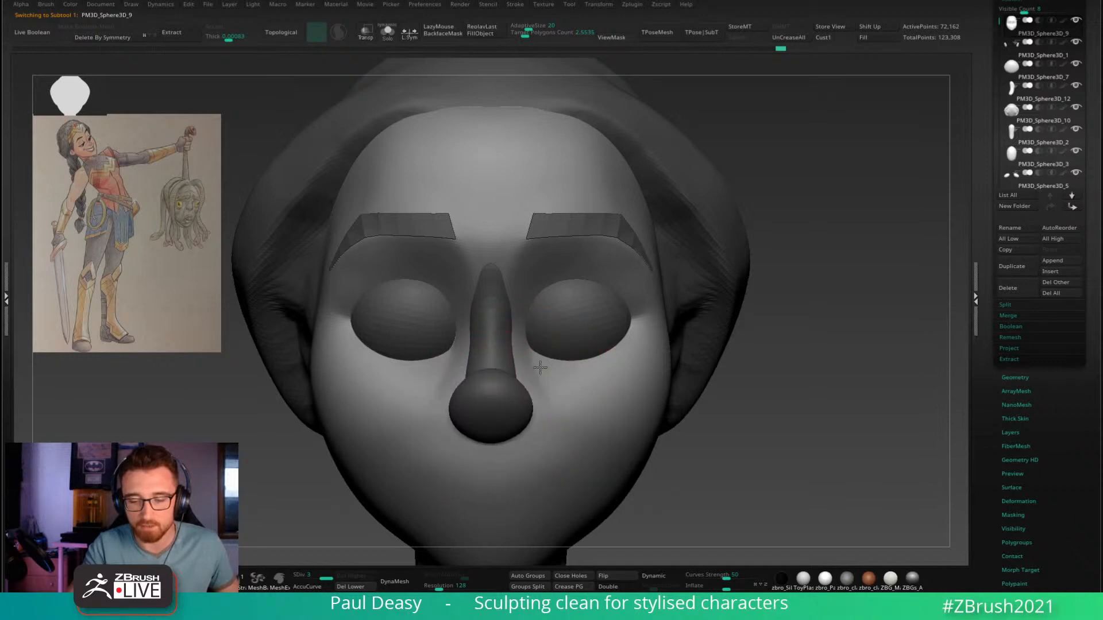
mouse_move(554, 407)
mouse_down()
mouse_move(561, 391)
mouse_move(542, 388)
mouse_up()
key(space)
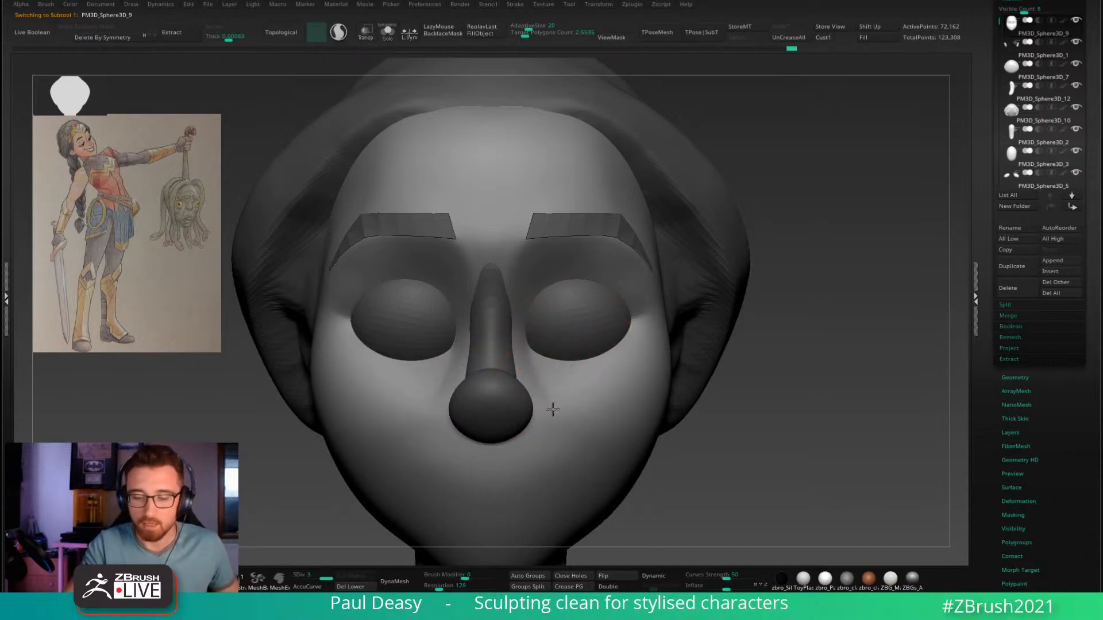
Step: Select the nose bridge and slim its upper sides with the Move brush
alt+click(505, 313)
ctrl+right_drag(508, 320, 524, 323)
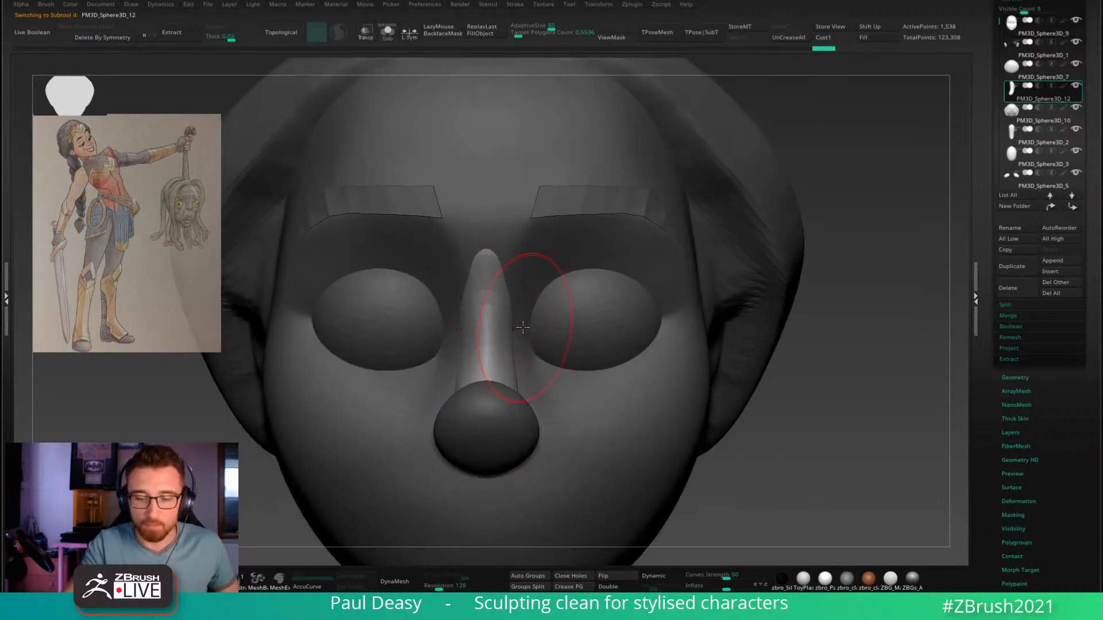
alt+click(522, 317)
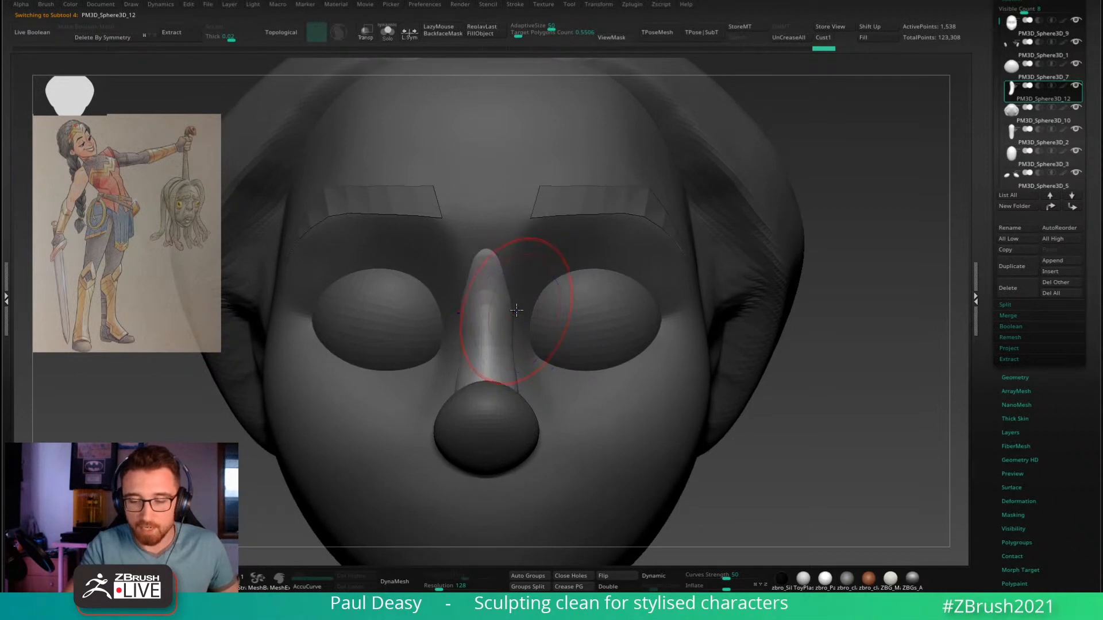
Step: Try to tighten the upper part of the nose bridge with the Pinch brush
key(1)
key(space)
key(space)
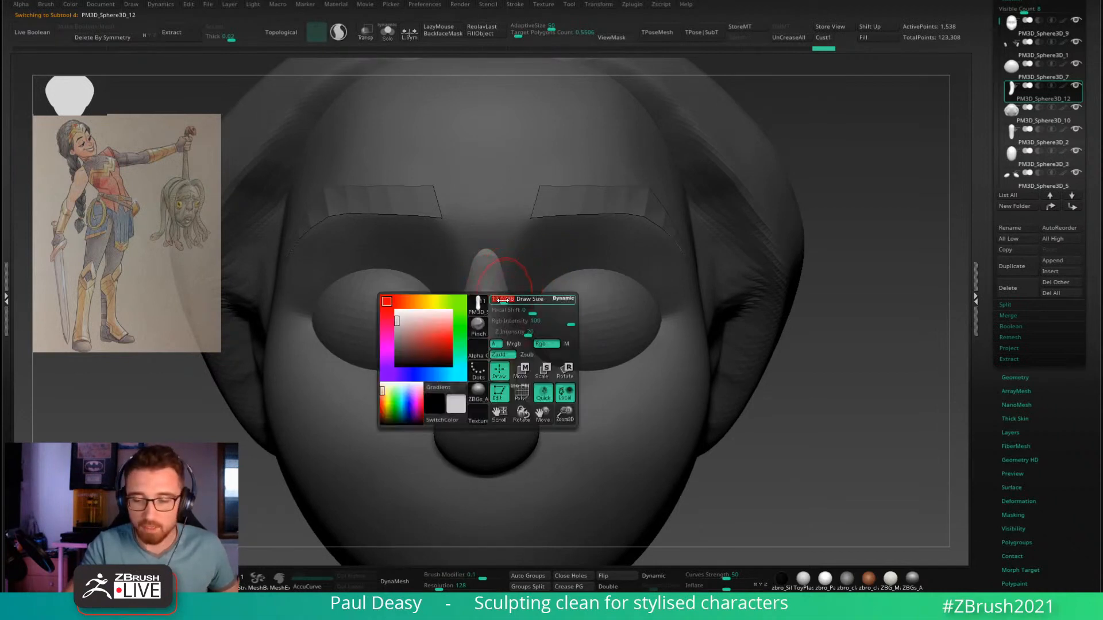
mouse_move(506, 274)
mouse_down()
mouse_move(501, 364)
mouse_move(509, 275)
mouse_up()
key(space)
key(ctrl+z)
Step: Switch to a LazyMouse-enabled brush, stroke along the sides of the nose bridge and smooth its upper end
key(b)
key(space)
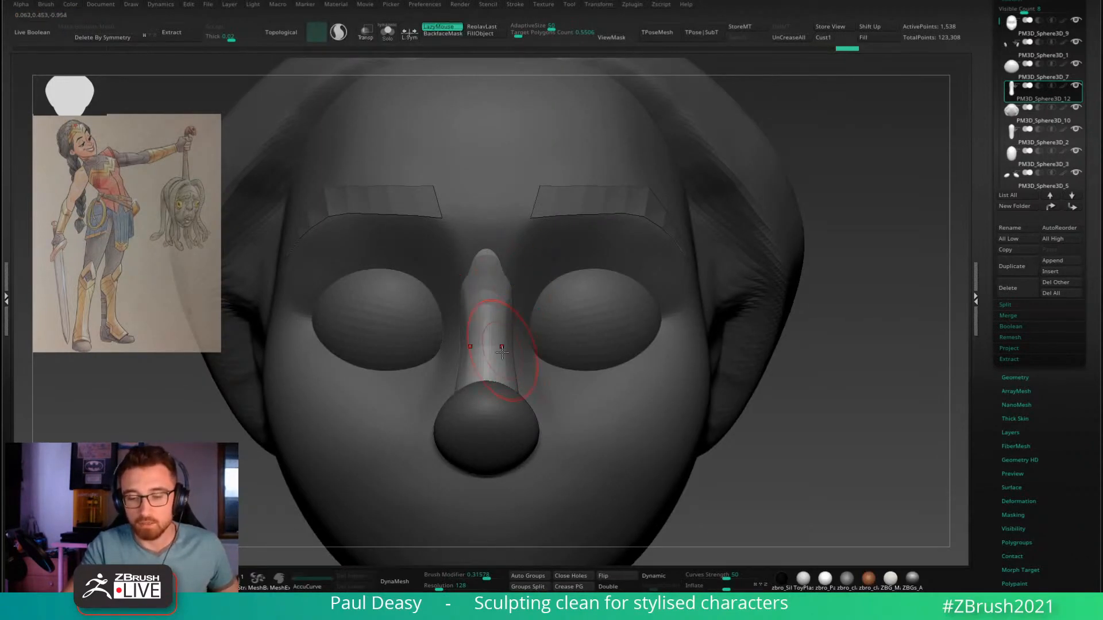
key(space)
key(ctrl+z)
drag(502, 355, 507, 282)
key(space)
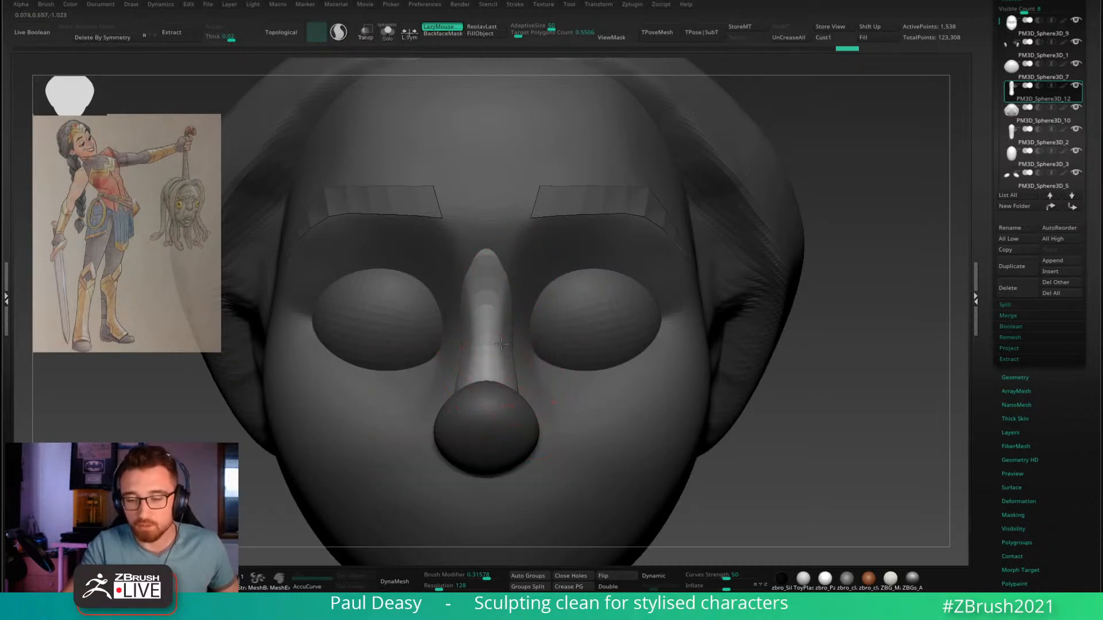
mouse_move(501, 344)
mouse_down()
mouse_move(506, 272)
mouse_move(501, 359)
mouse_up()
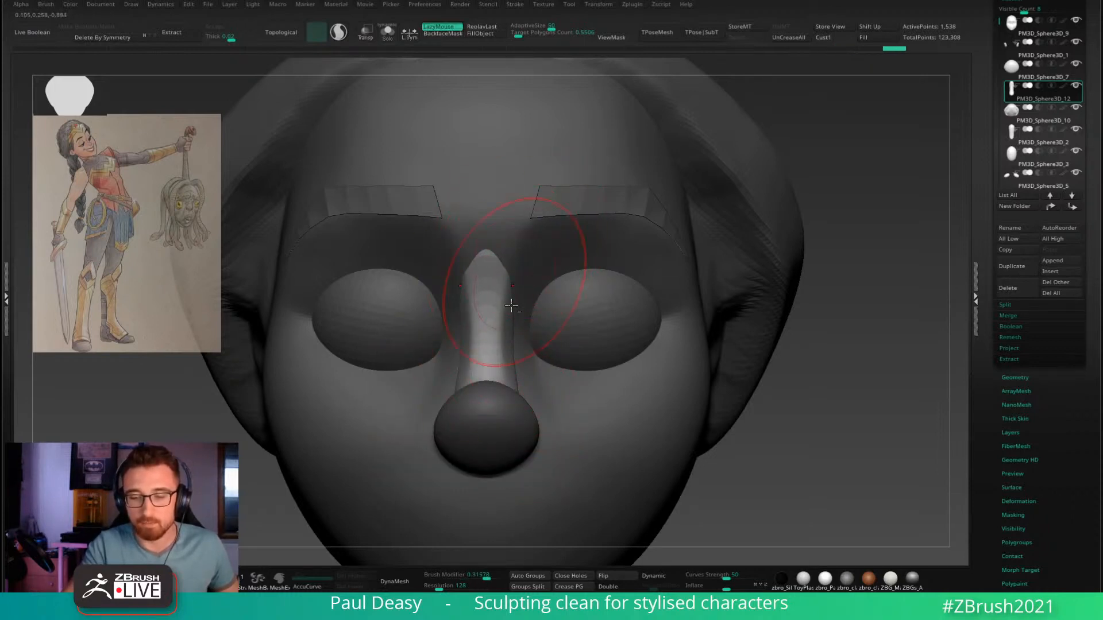
drag(511, 306, 508, 277)
mouse_move(506, 293)
shift+mouse_down()
mouse_move(501, 348)
mouse_move(509, 282)
shift+mouse_up()
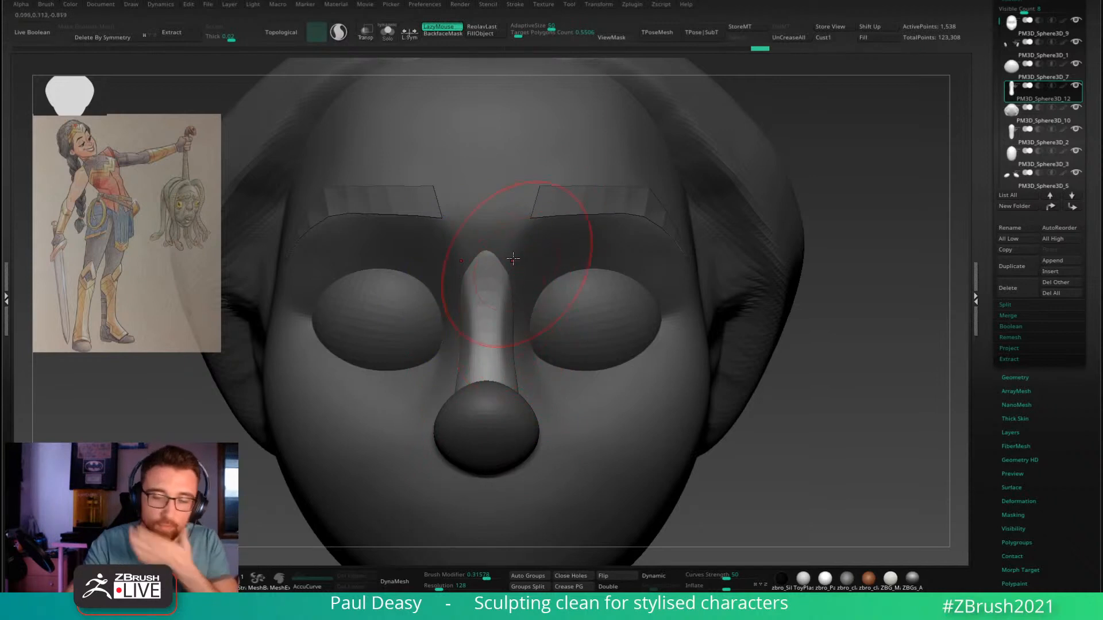
Step: Switch to the Move brush at a smaller draw size and reshape the front ridge of the upper nose bridge
alt+right_drag(495, 249, 492, 249)
key(shift+space)
key(shift+space)
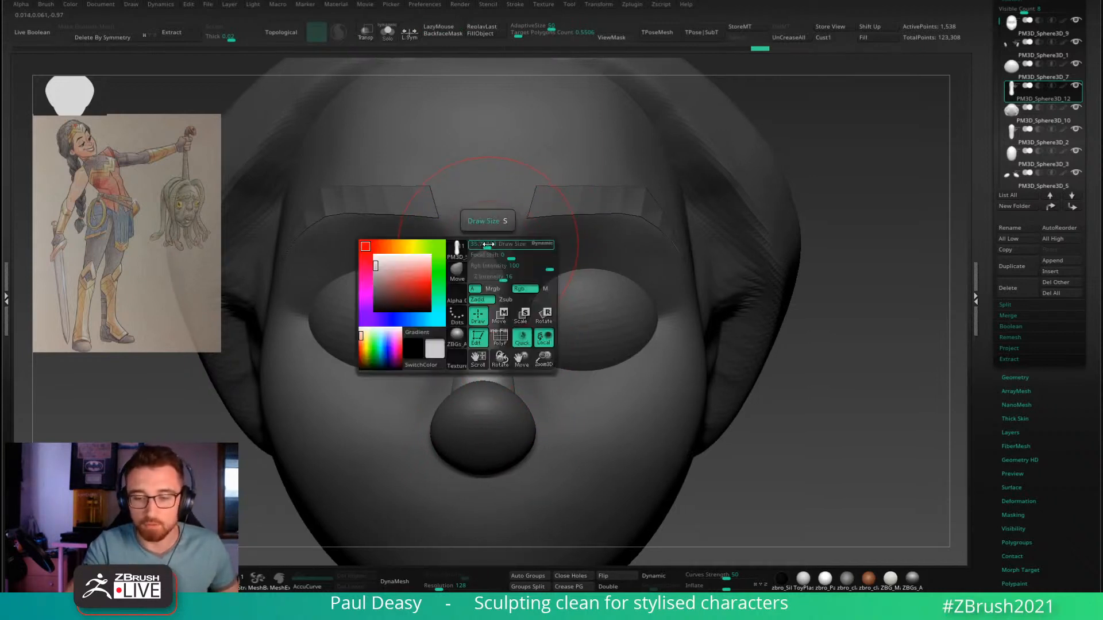
shift+drag(488, 245, 483, 249)
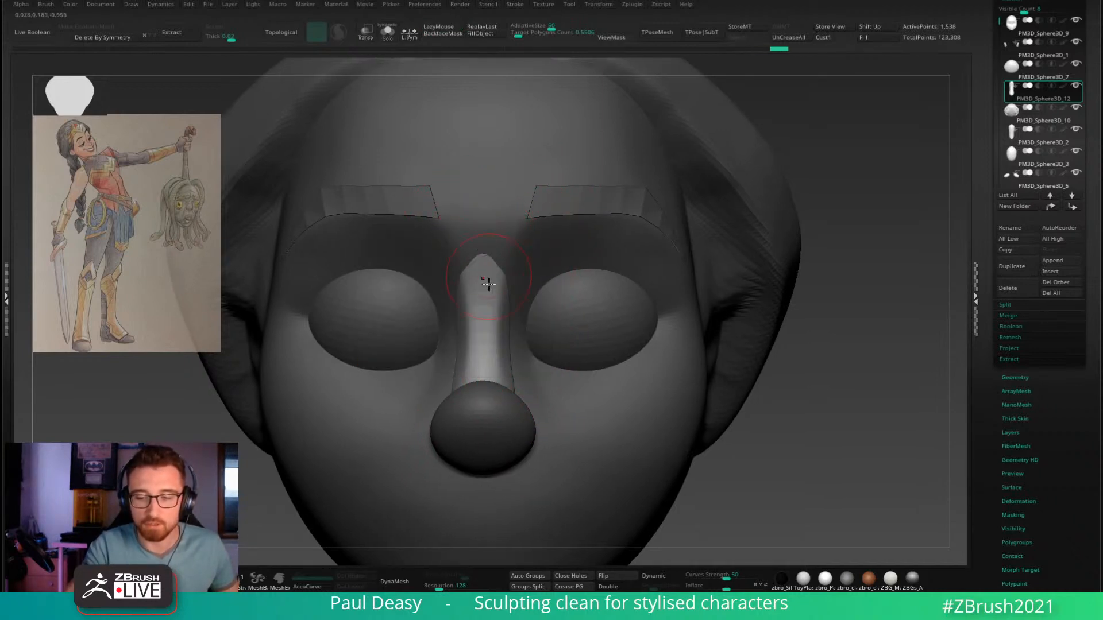
drag(486, 304, 486, 309)
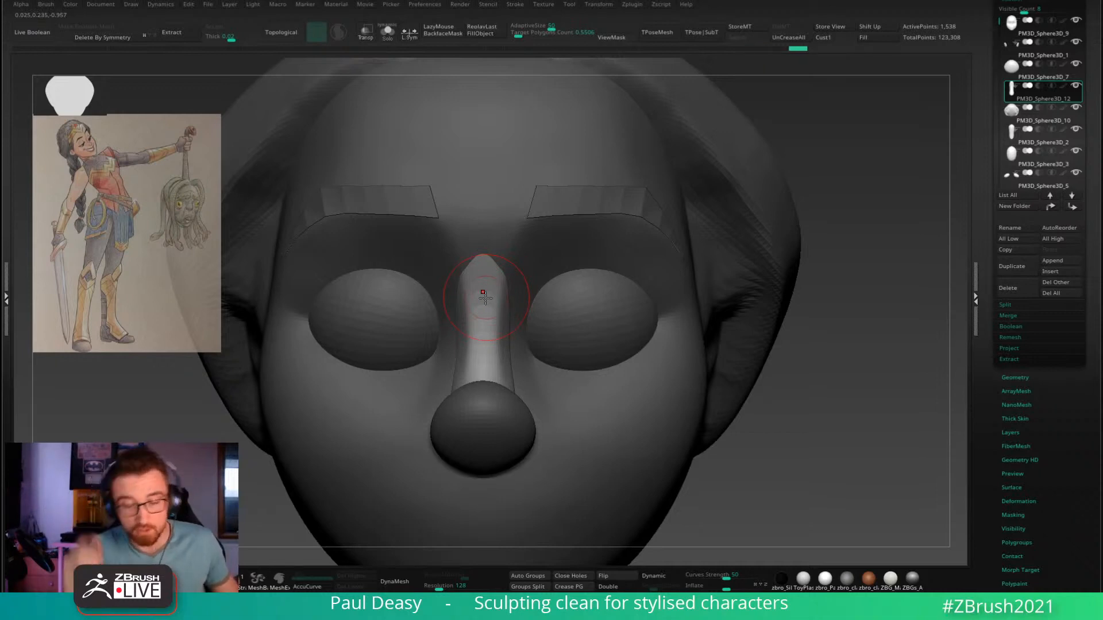
right_drag(485, 295, 527, 299)
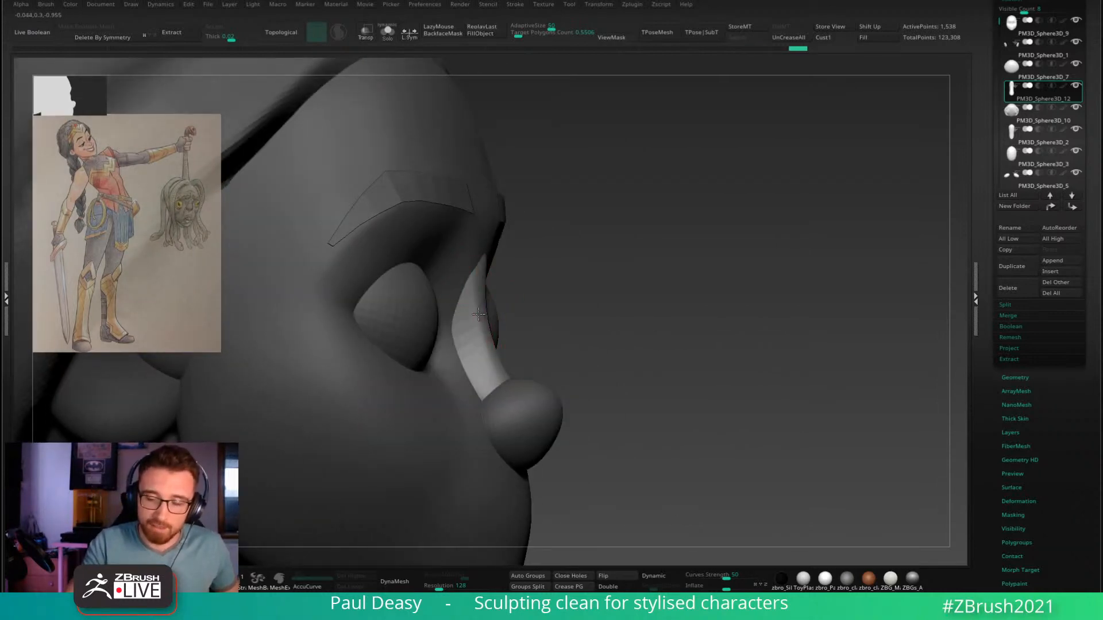
drag(478, 314, 481, 315)
Step: Resize the Move brush and reshape the side profile of the nose bridge between the eyes
right_drag(564, 325, 522, 321)
right_drag(590, 306, 537, 310)
key(space)
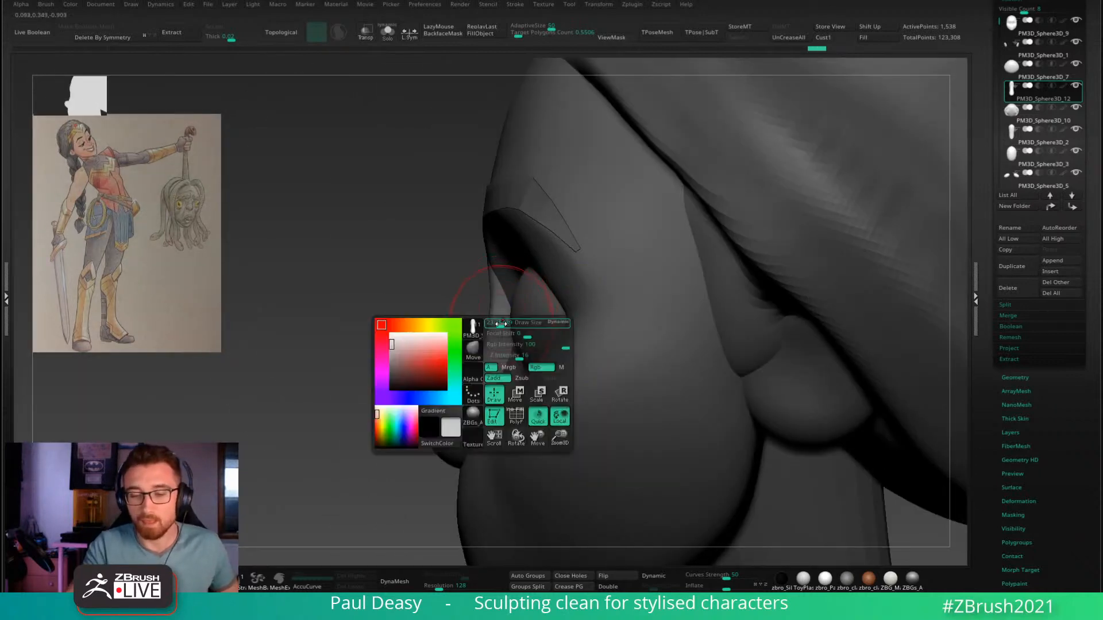
drag(500, 323, 497, 281)
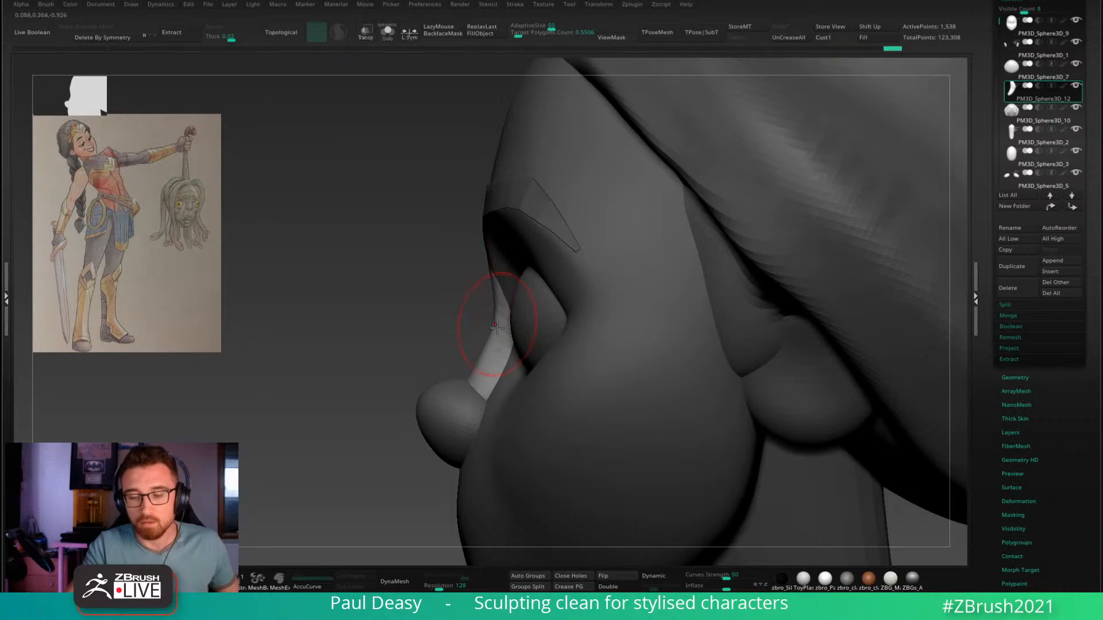
mouse_move(488, 360)
mouse_down()
mouse_move(468, 388)
mouse_move(505, 307)
mouse_up()
right_click(496, 346)
mouse_move(463, 313)
right_down()
mouse_move(522, 309)
mouse_move(483, 305)
right_up()
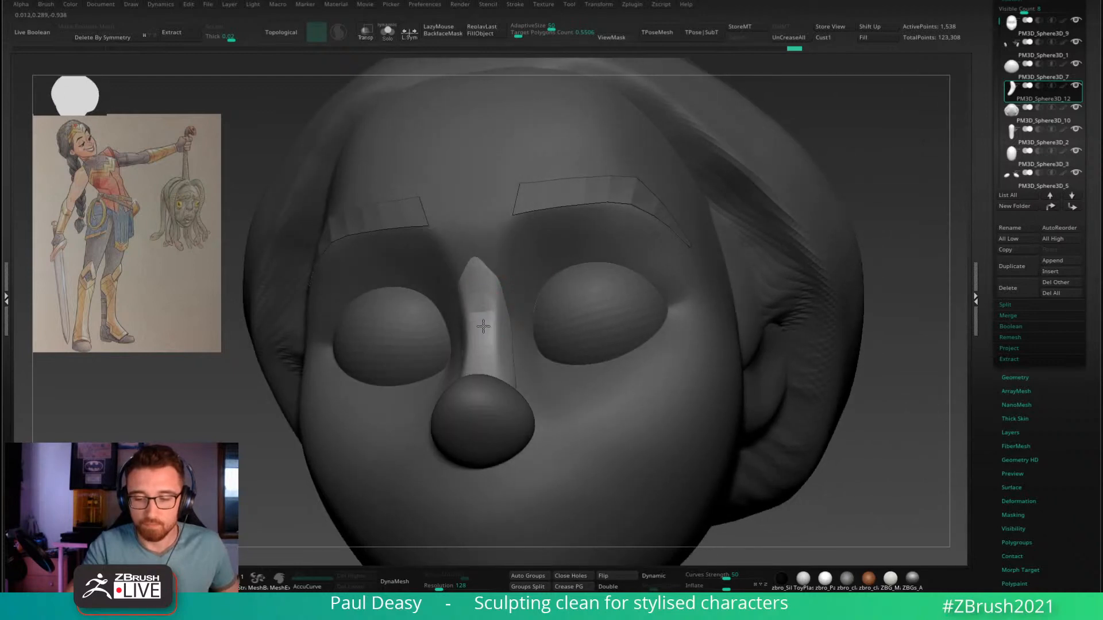
mouse_move(484, 317)
mouse_down()
mouse_move(493, 309)
mouse_move(482, 314)
mouse_up()
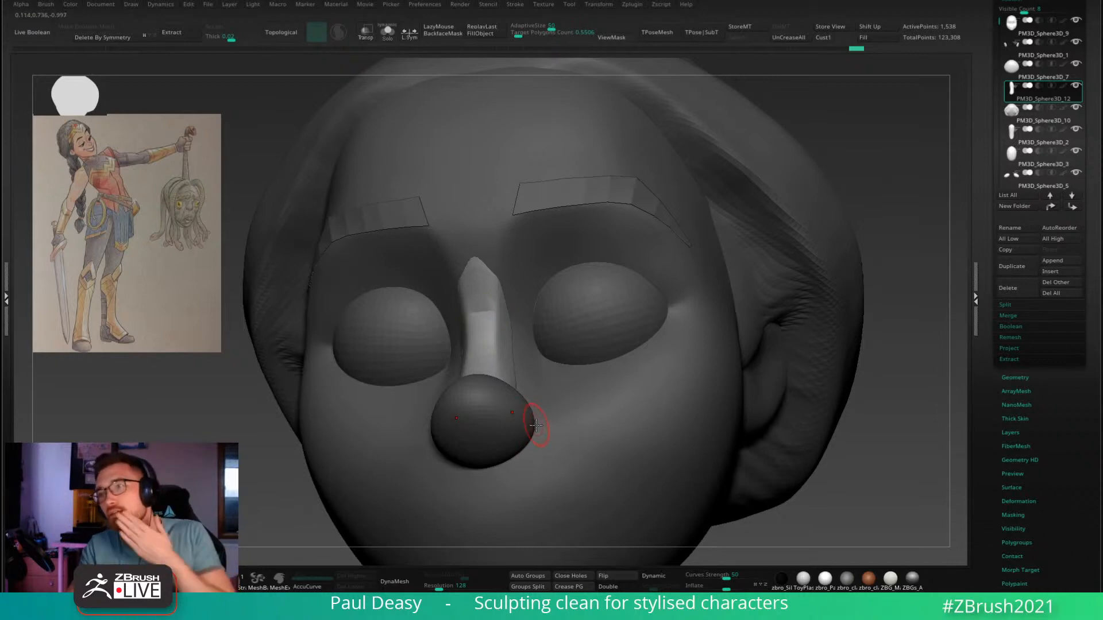
Step: Refine and smooth the front and side planes around the middle of the nose bridge
mouse_move(491, 311)
right_down()
mouse_move(516, 320)
mouse_move(493, 307)
mouse_move(505, 290)
mouse_move(487, 281)
right_up()
right_click(492, 308)
right_click(484, 280)
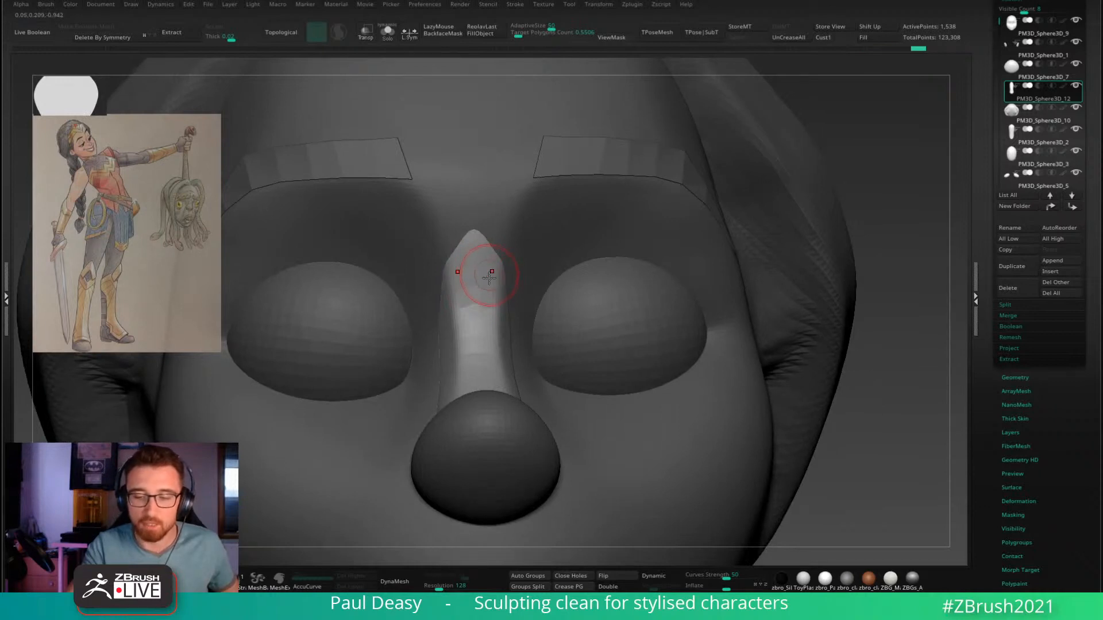
right_drag(489, 278, 480, 282)
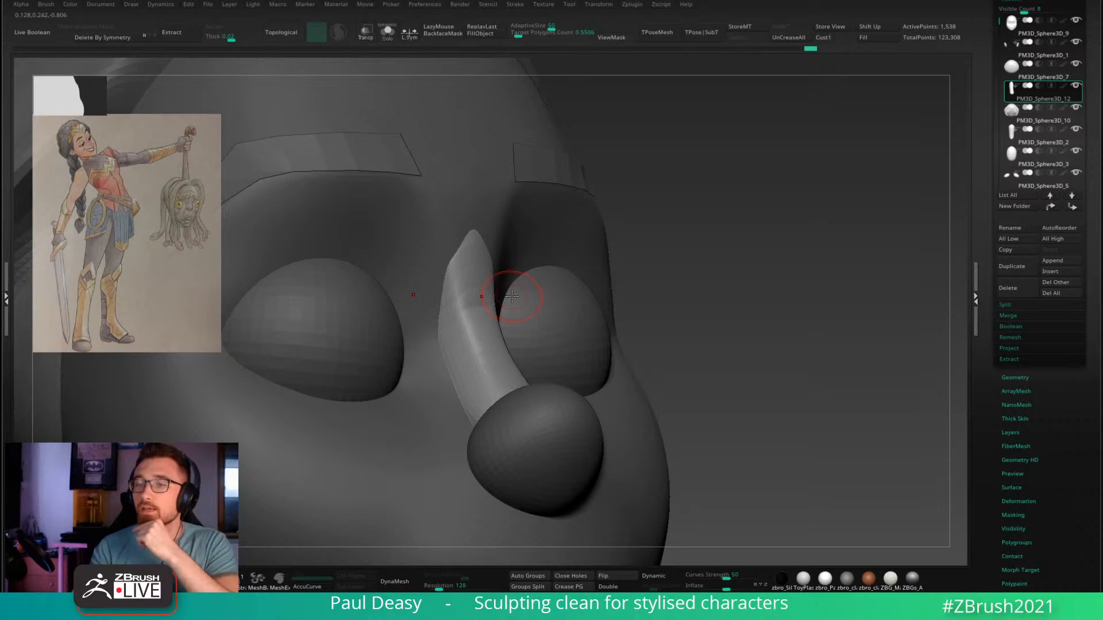
shift+drag(468, 305, 472, 320)
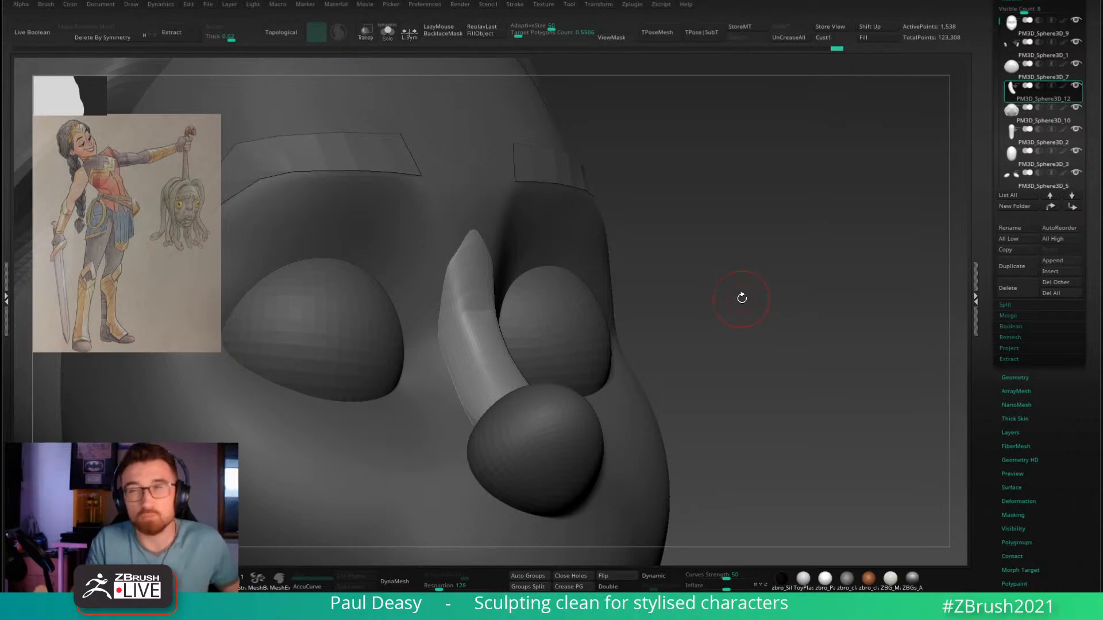
drag(733, 300, 559, 320)
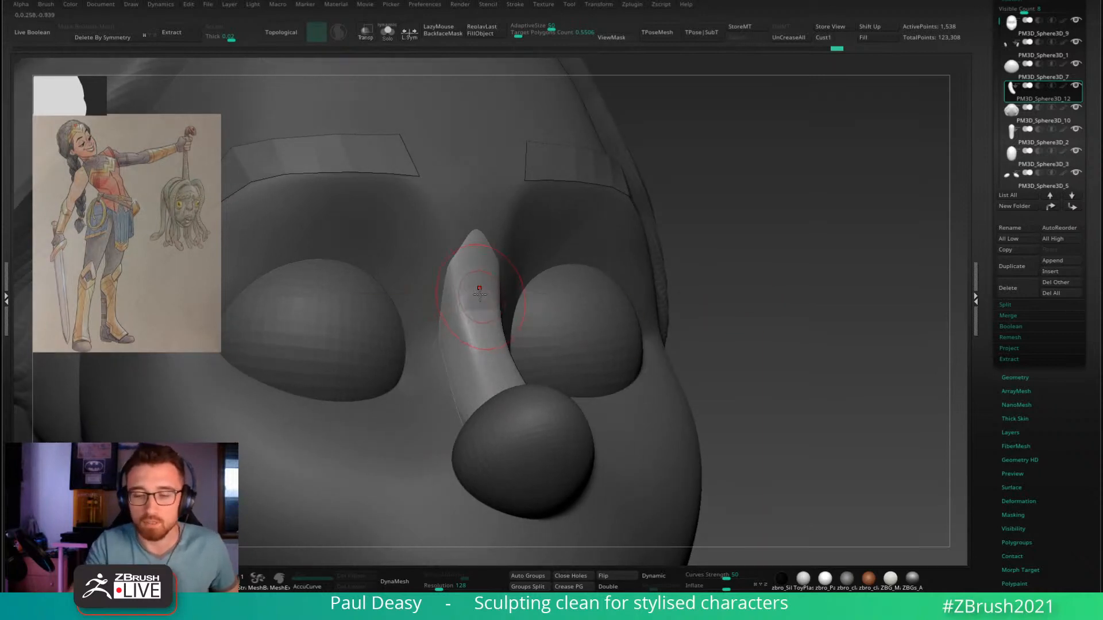
mouse_move(479, 295)
shift+mouse_down()
mouse_move(469, 306)
mouse_move(494, 317)
shift+mouse_up()
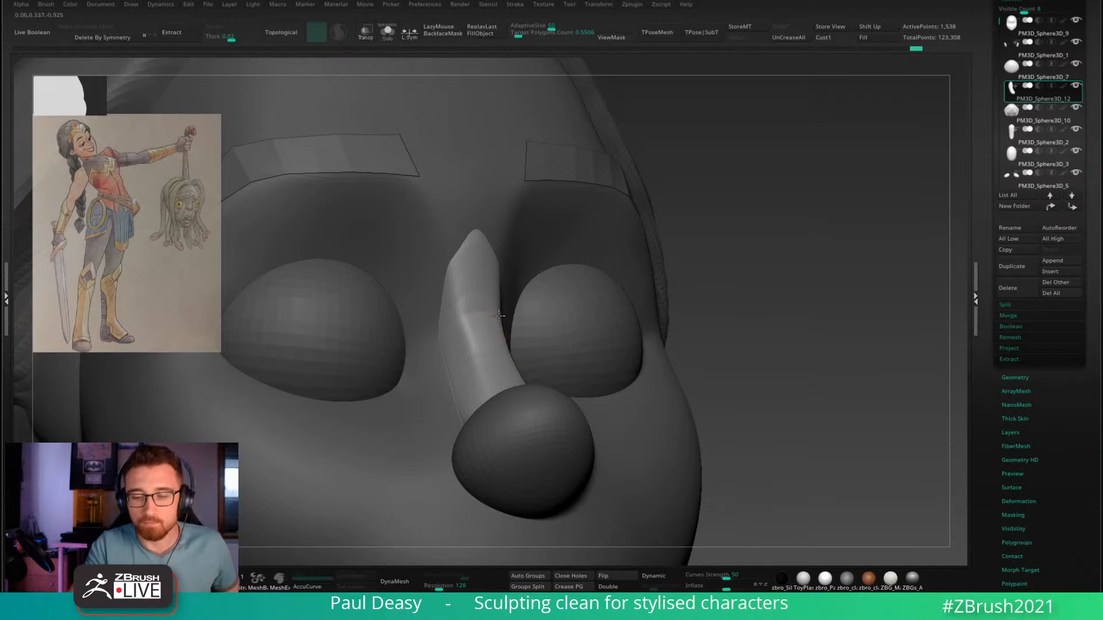
drag(778, 286, 500, 321)
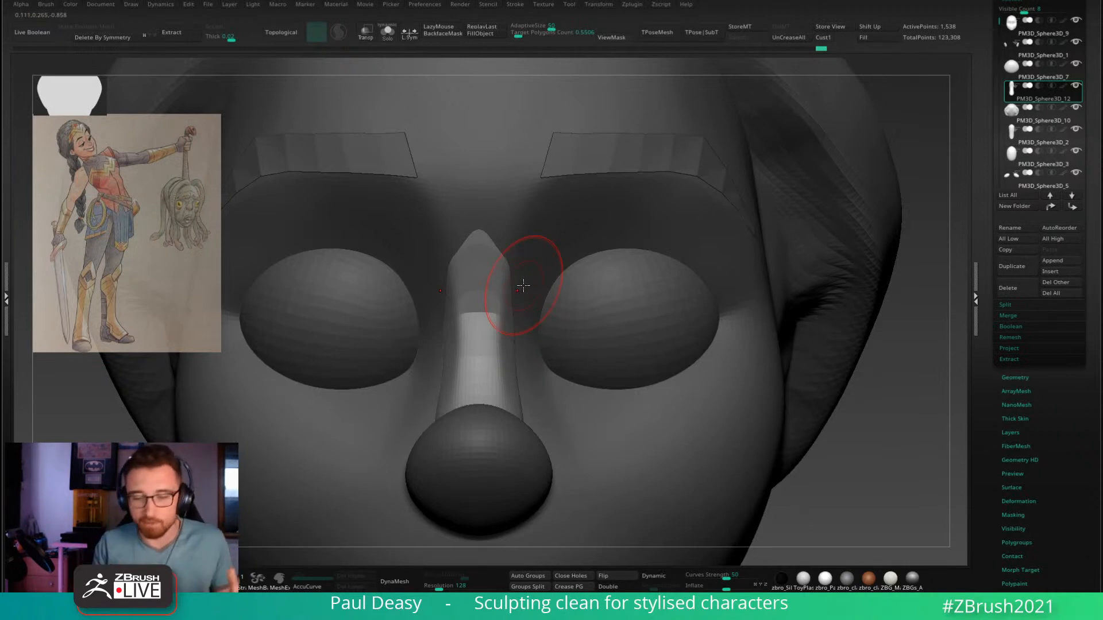
Step: Adjust the brush size and flare the lower sides of the nose bridge where they meet the nose ball
key(space)
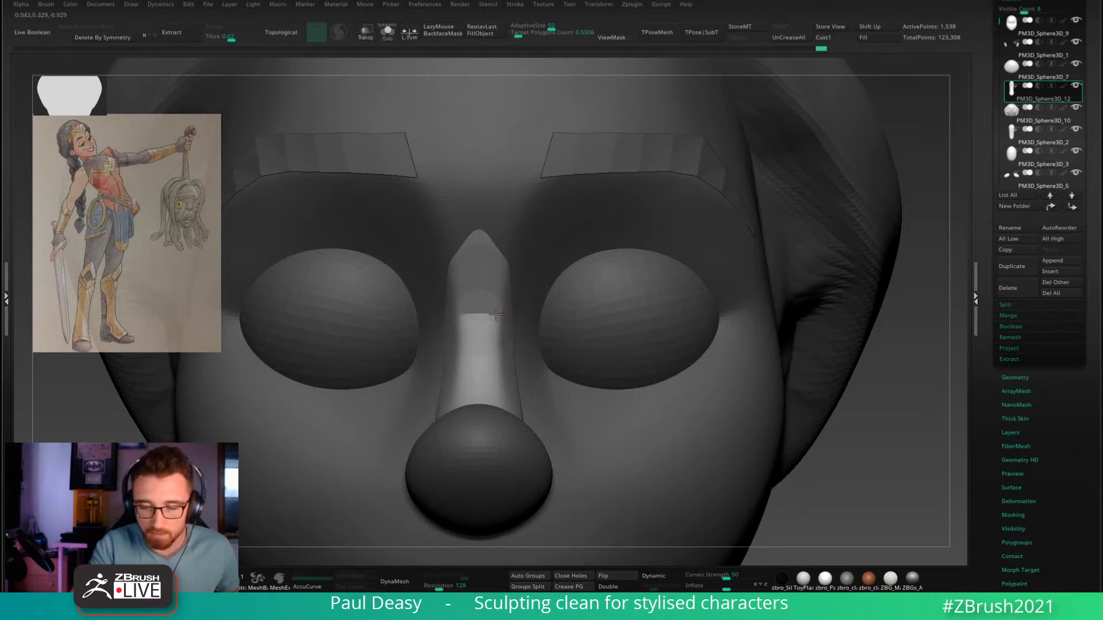
key(space)
key(space)
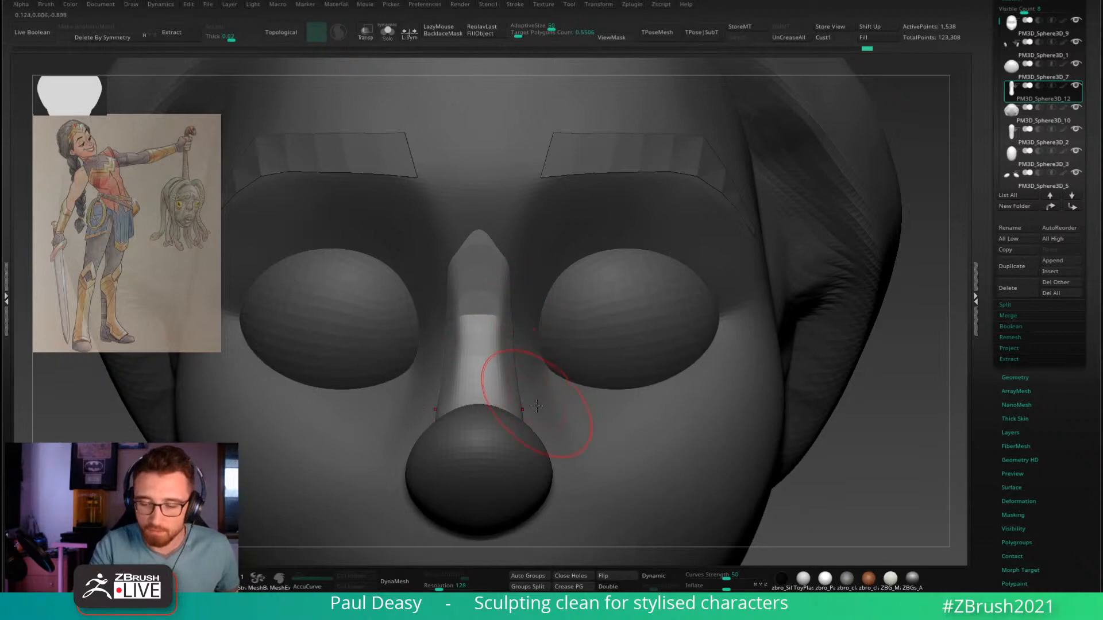
drag(538, 418, 549, 420)
right_drag(551, 419, 535, 429)
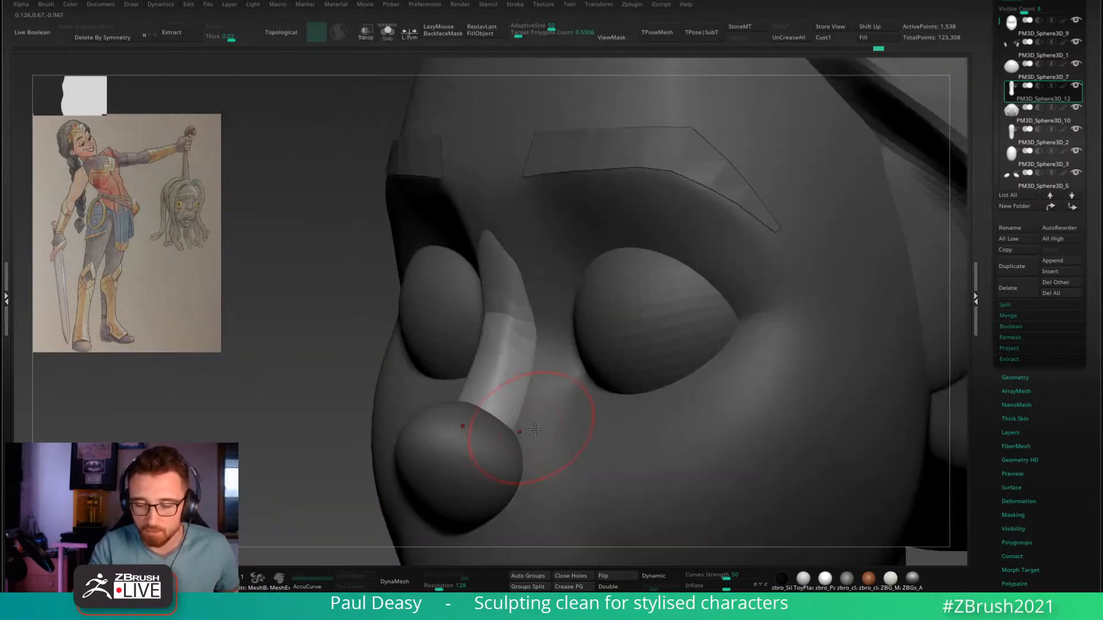
drag(531, 441, 530, 438)
right_drag(524, 402, 534, 397)
drag(534, 396, 537, 397)
right_drag(540, 397, 582, 402)
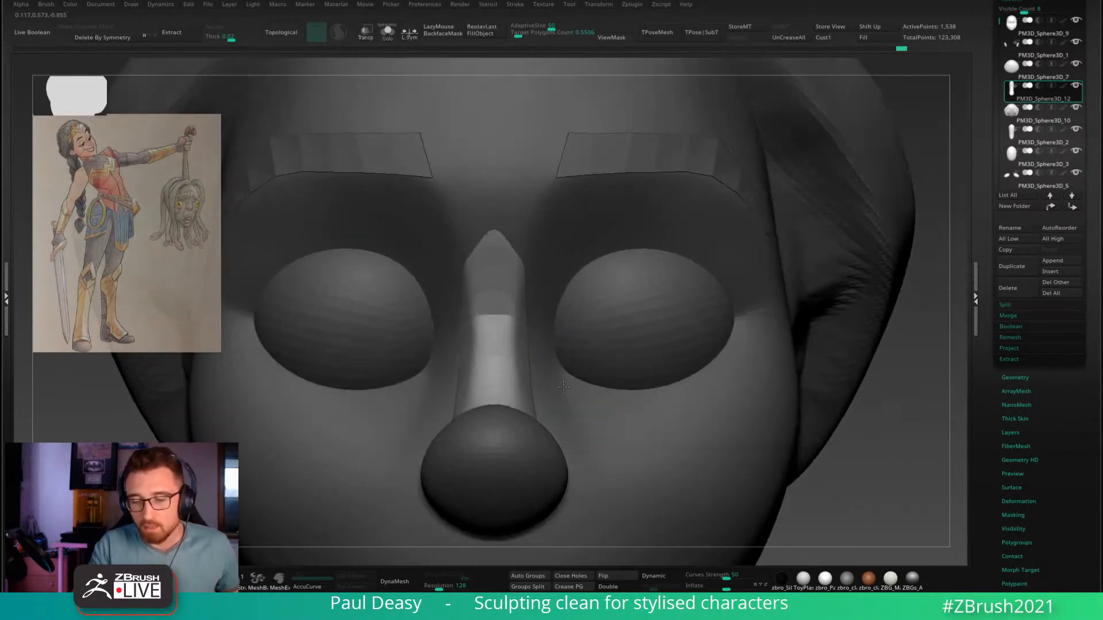
drag(535, 370, 525, 376)
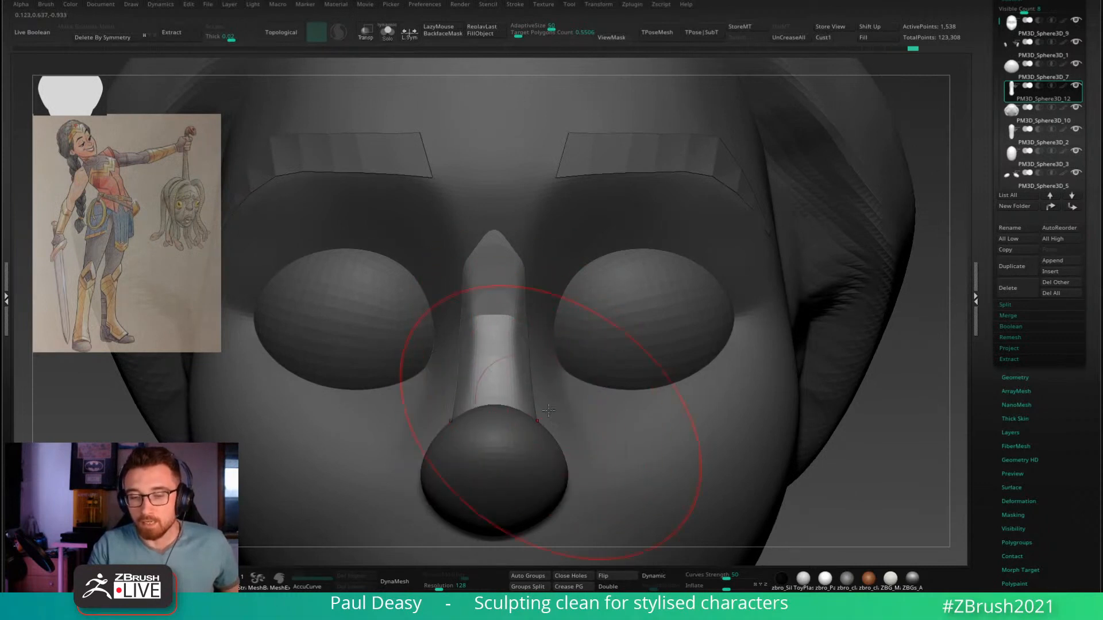
Step: Pull the sides of the nose bridge's upper tip outward with a small brush and adjust its mid sides
drag(528, 275, 536, 274)
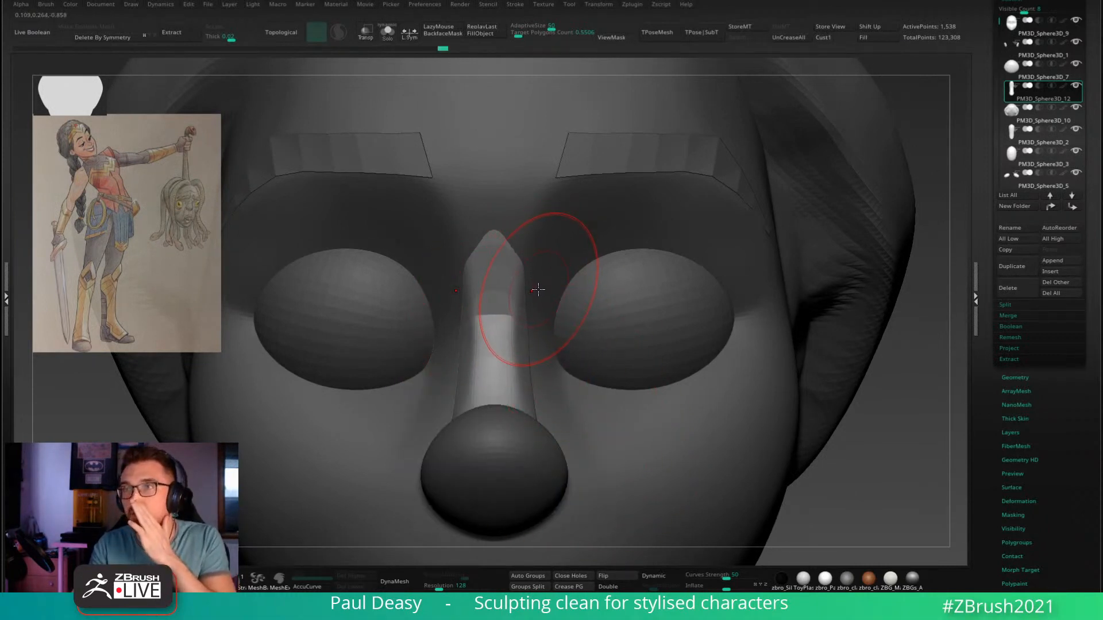
key(space)
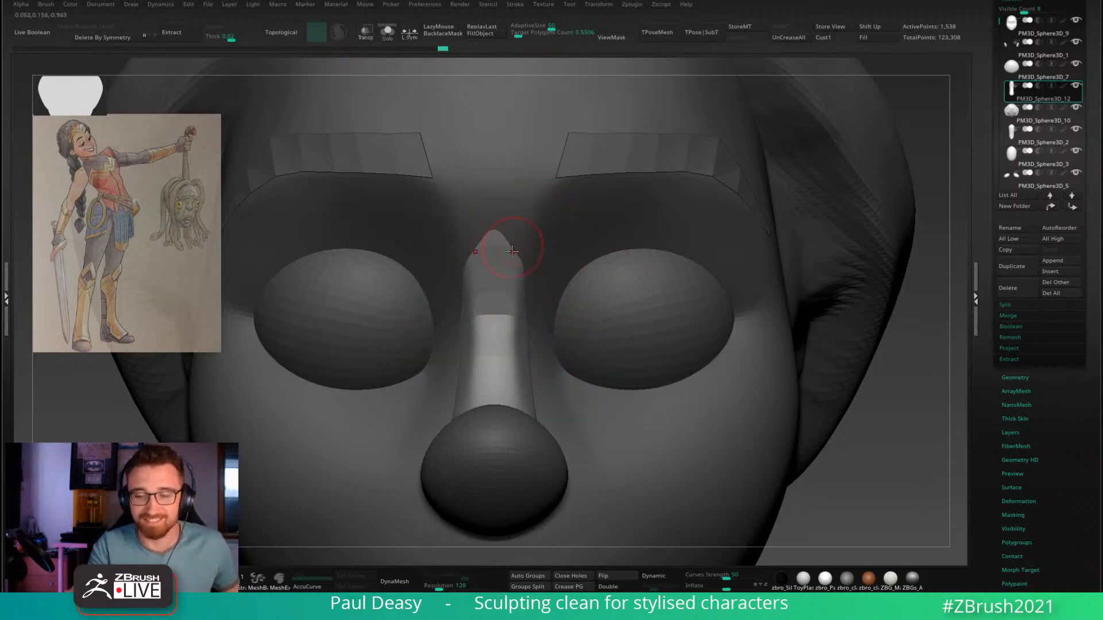
drag(512, 251, 516, 249)
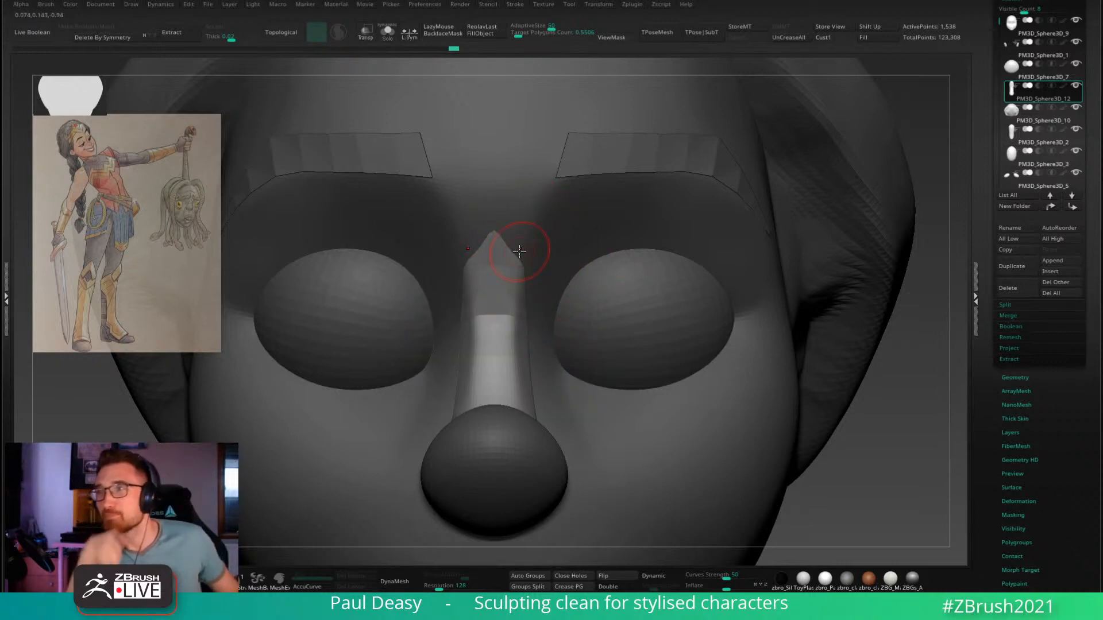
key(space)
drag(514, 333, 520, 333)
Step: Push in the lower front profile of the nose bridge just above the nose ball
right_drag(511, 289, 514, 287)
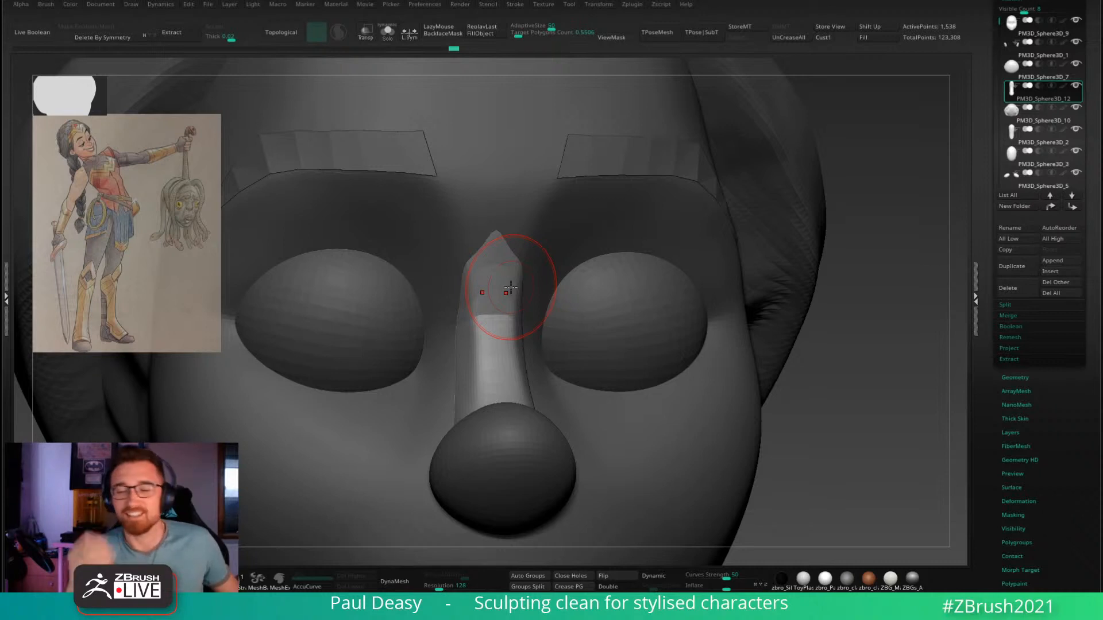
right_drag(500, 254, 502, 265)
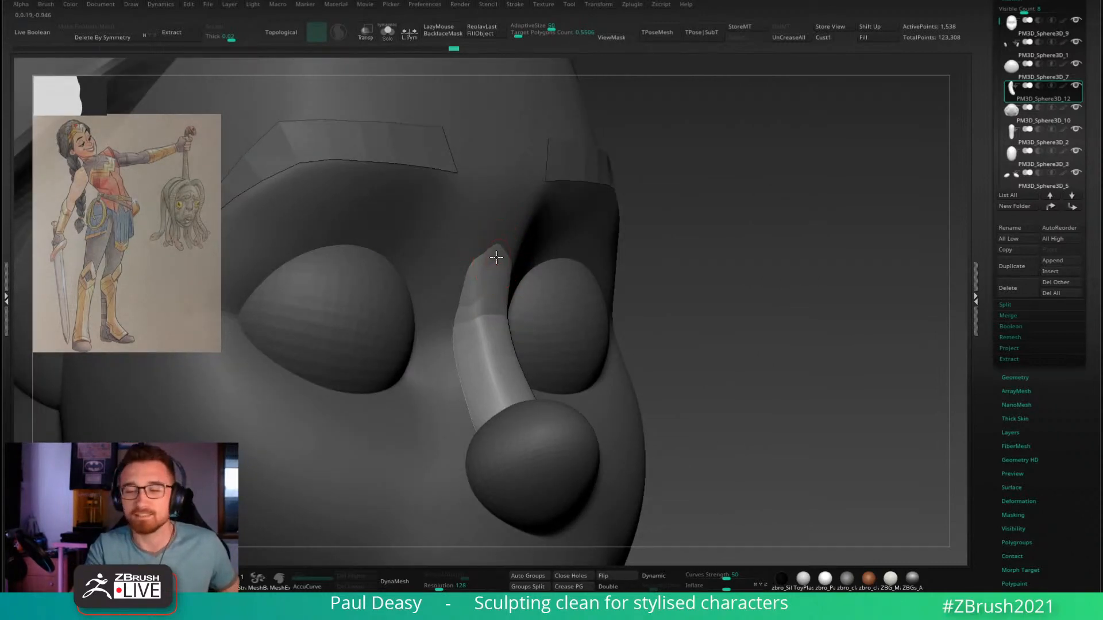
right_drag(506, 230, 491, 321)
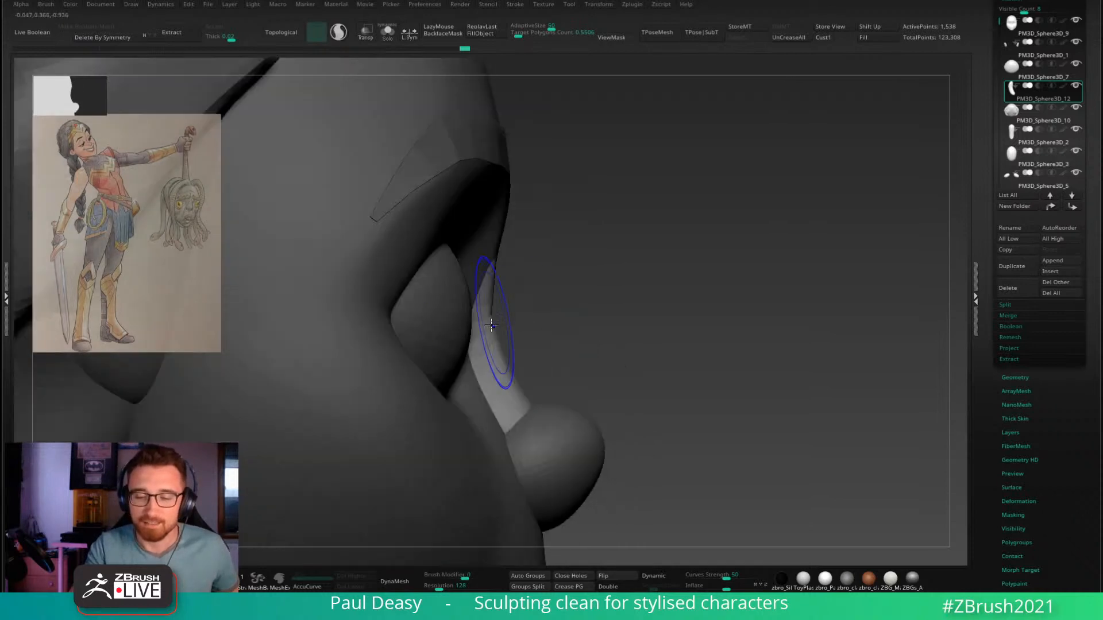
drag(518, 372, 510, 367)
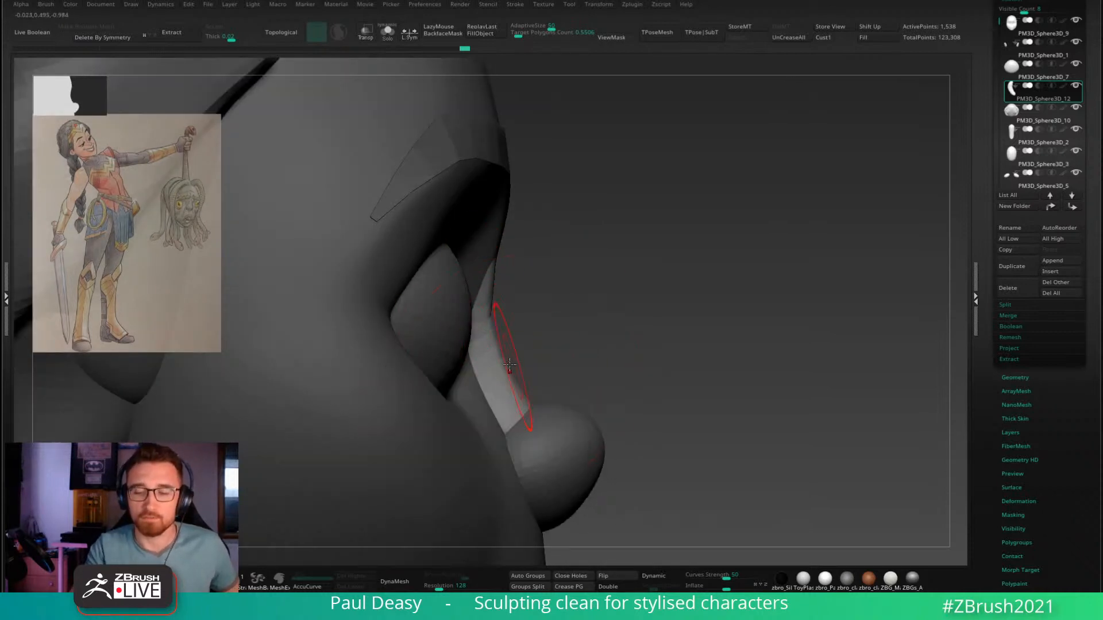
Step: Select the head mesh, adjust the brush size and push the lower cheek contour inward to slim the jaw
mouse_move(496, 346)
right_down()
mouse_move(545, 313)
mouse_move(655, 278)
mouse_move(660, 254)
mouse_move(772, 349)
mouse_move(825, 361)
mouse_move(782, 381)
right_up()
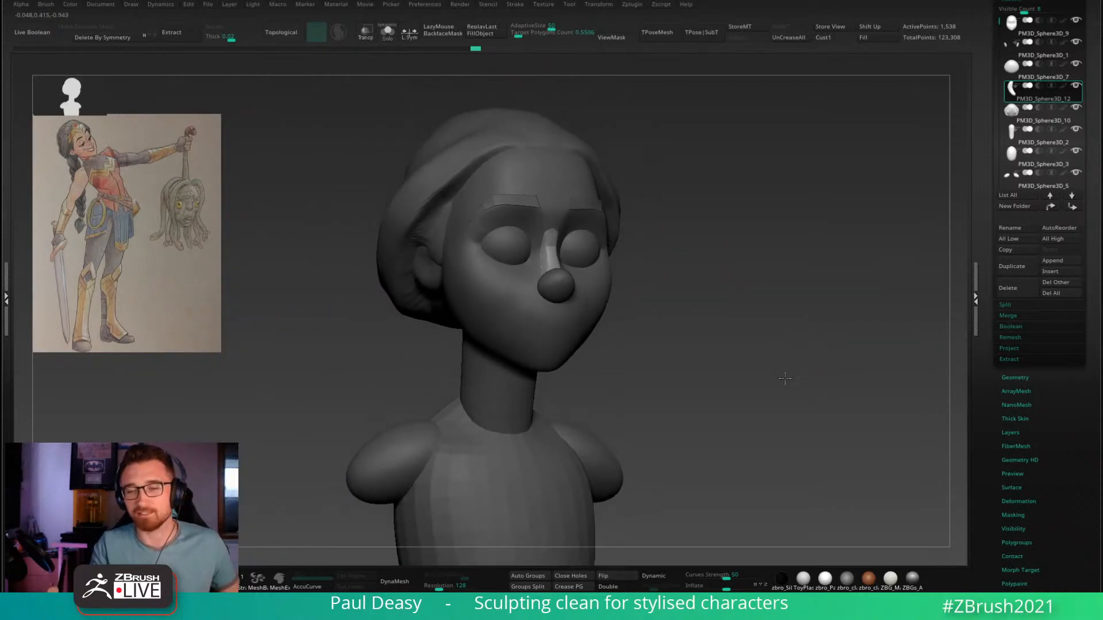
key(space)
alt+click(609, 293)
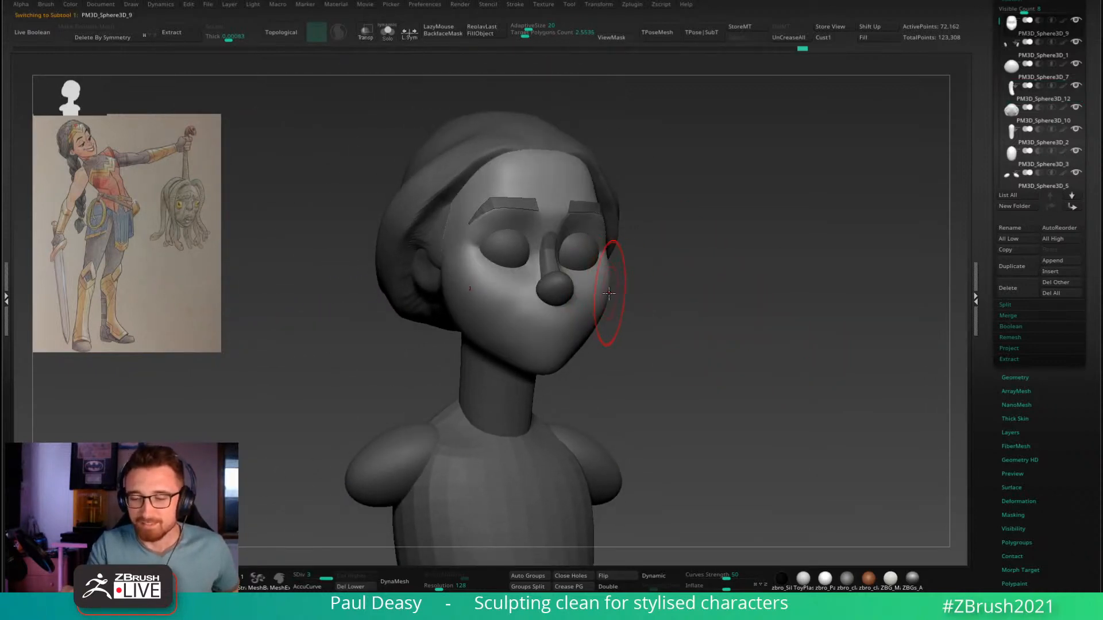
right_drag(614, 292, 642, 298)
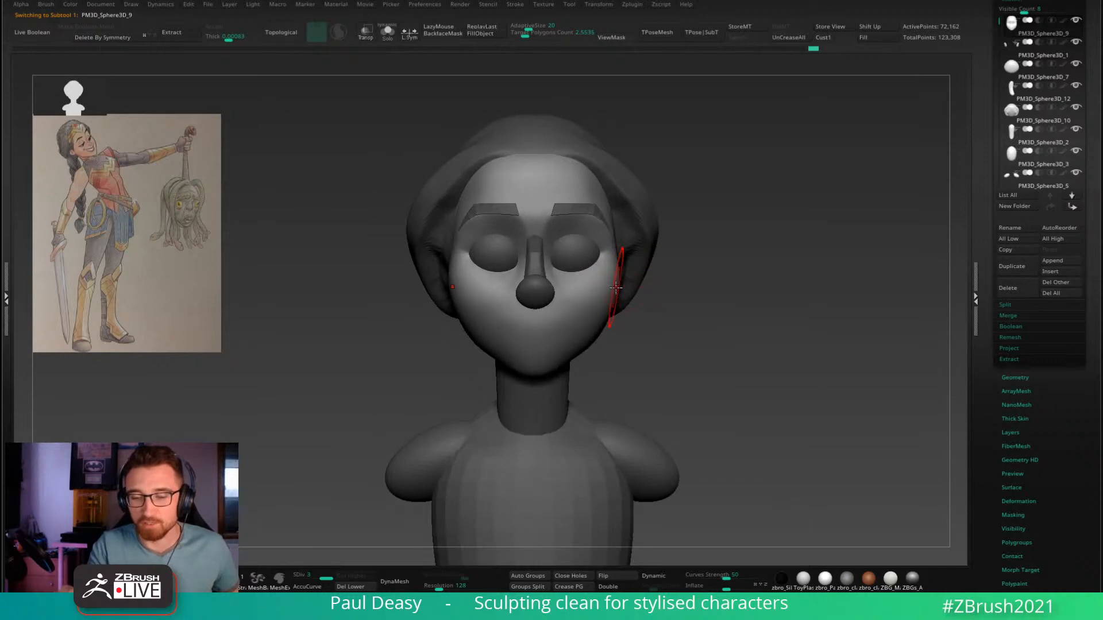
key(space)
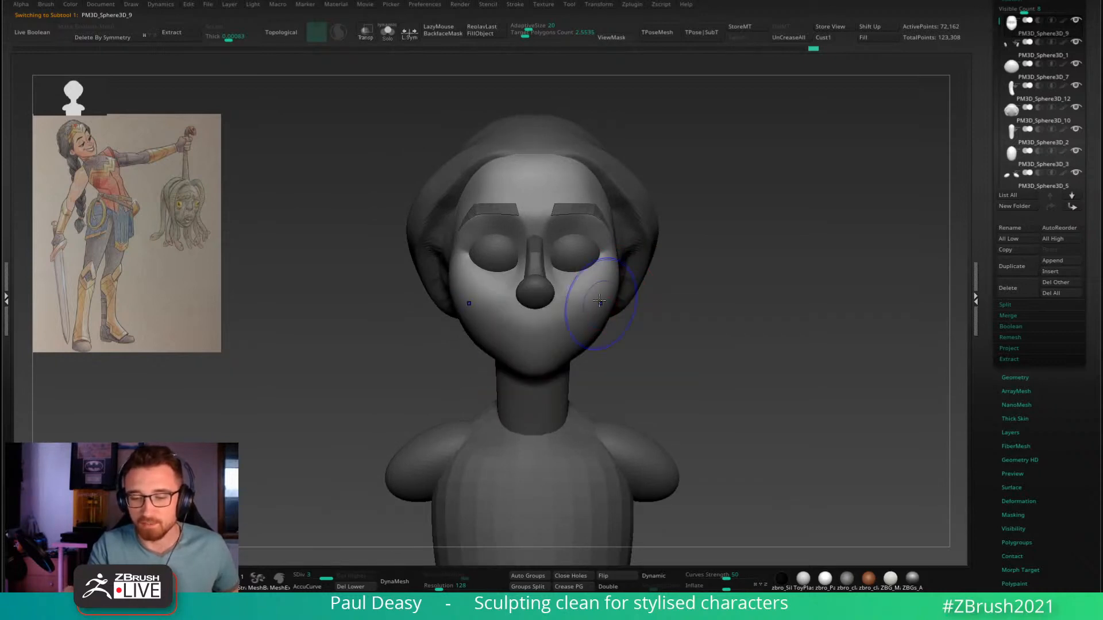
ctrl+right_drag(598, 321, 598, 331)
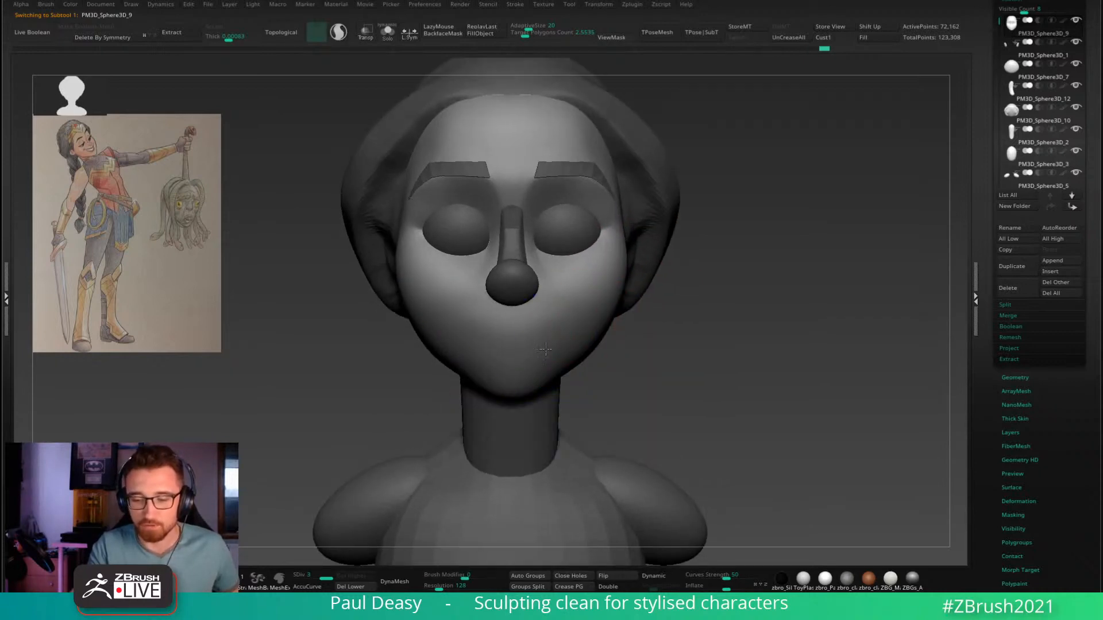
key(space)
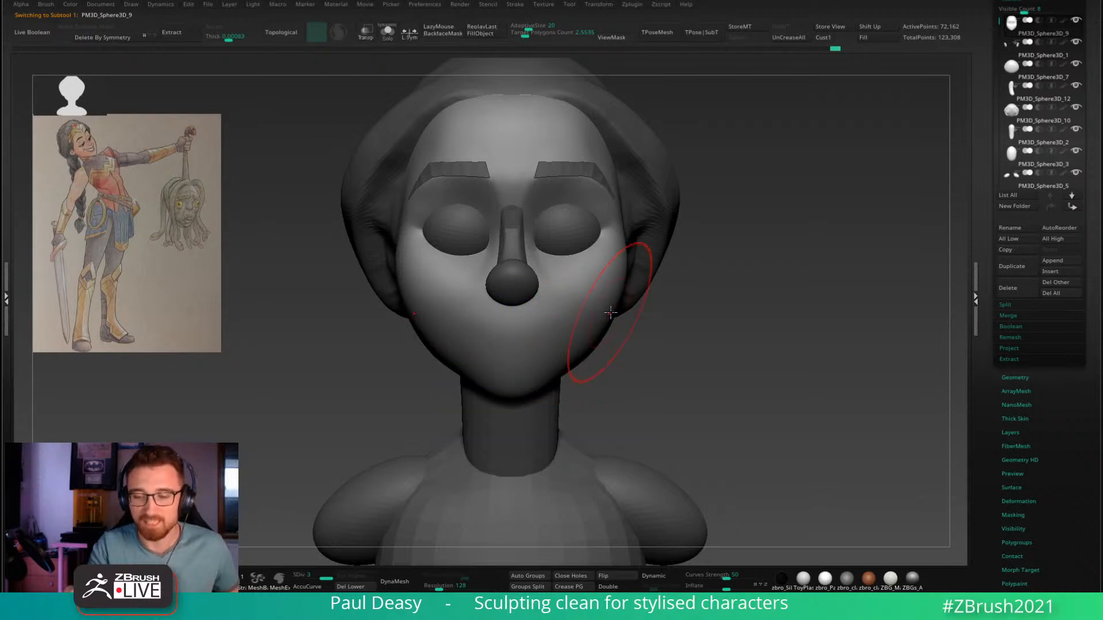
drag(610, 329, 604, 320)
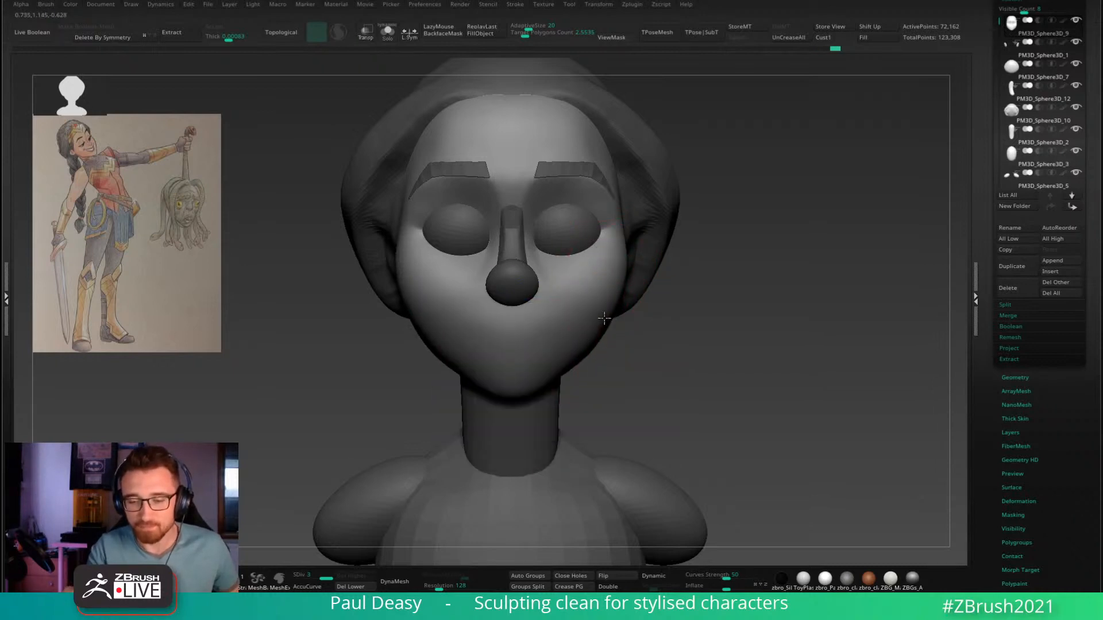
mouse_move(649, 330)
right_down()
mouse_move(610, 344)
mouse_move(592, 258)
mouse_move(666, 243)
mouse_move(651, 232)
right_up()
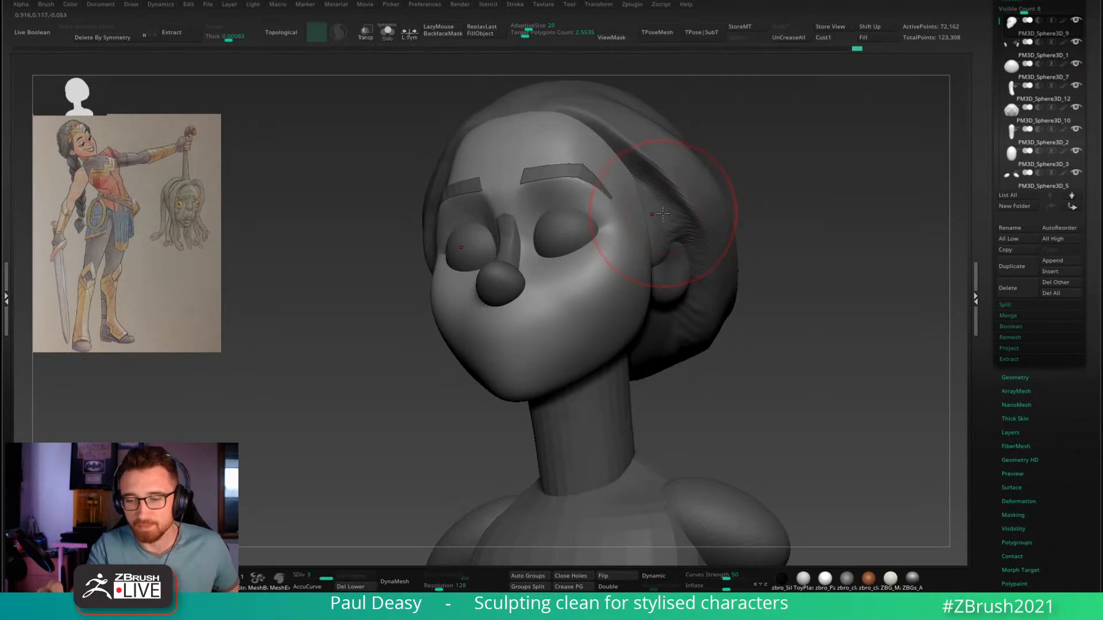
shift+right_drag(670, 214, 678, 209)
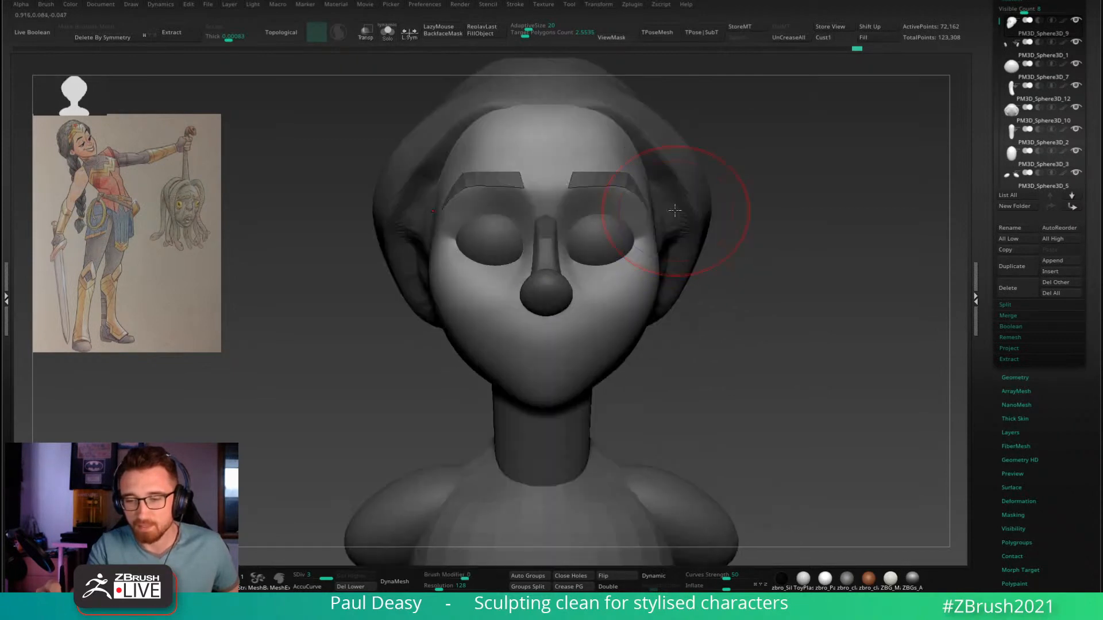
Step: Adjust the brush size on the head mesh
key(space)
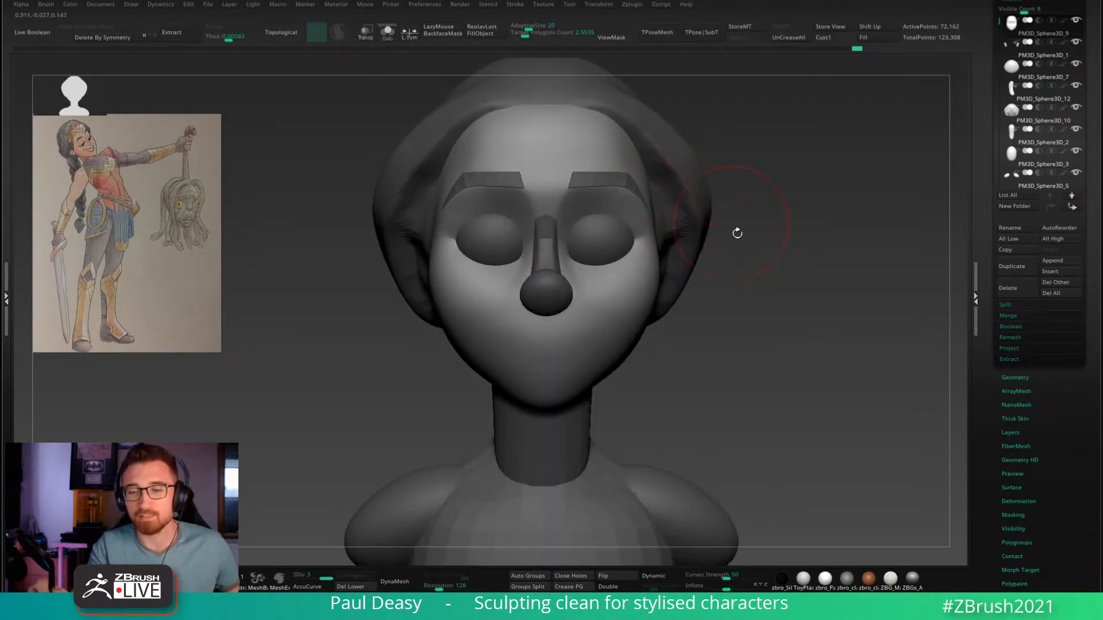
key(space)
key(space)
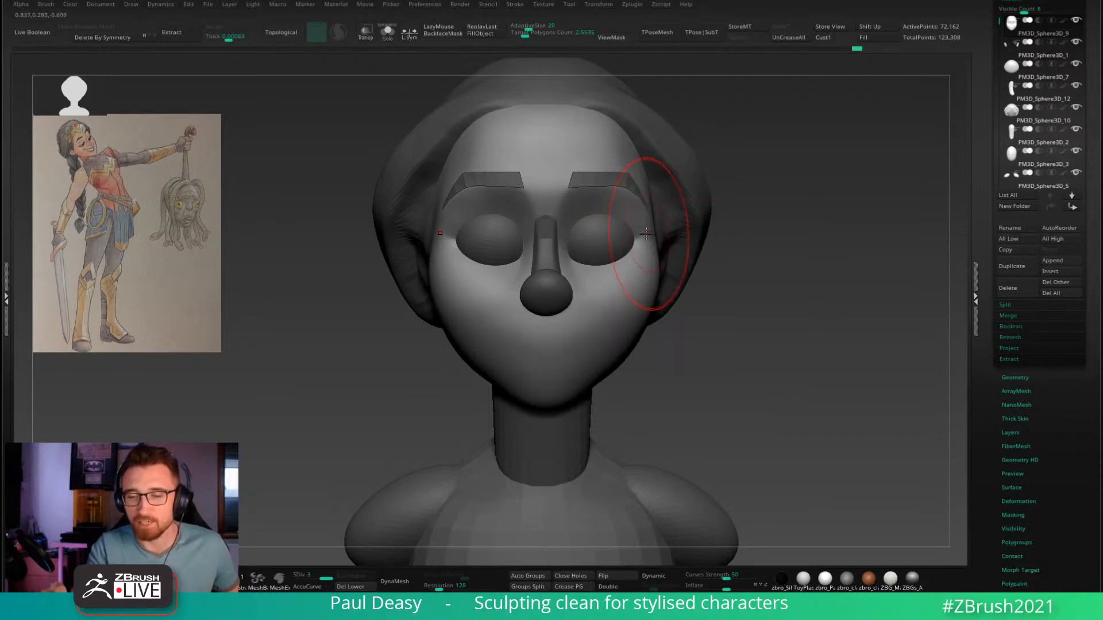
key(space)
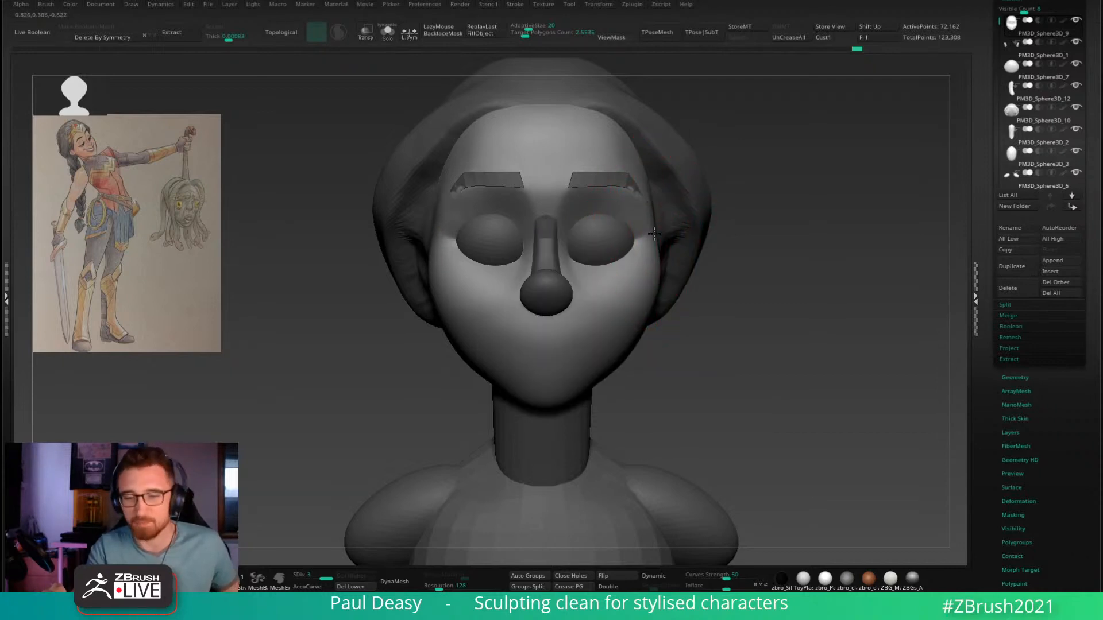
Step: Make the eyeball mesh the active part and reduce the brush size
alt+click(655, 223)
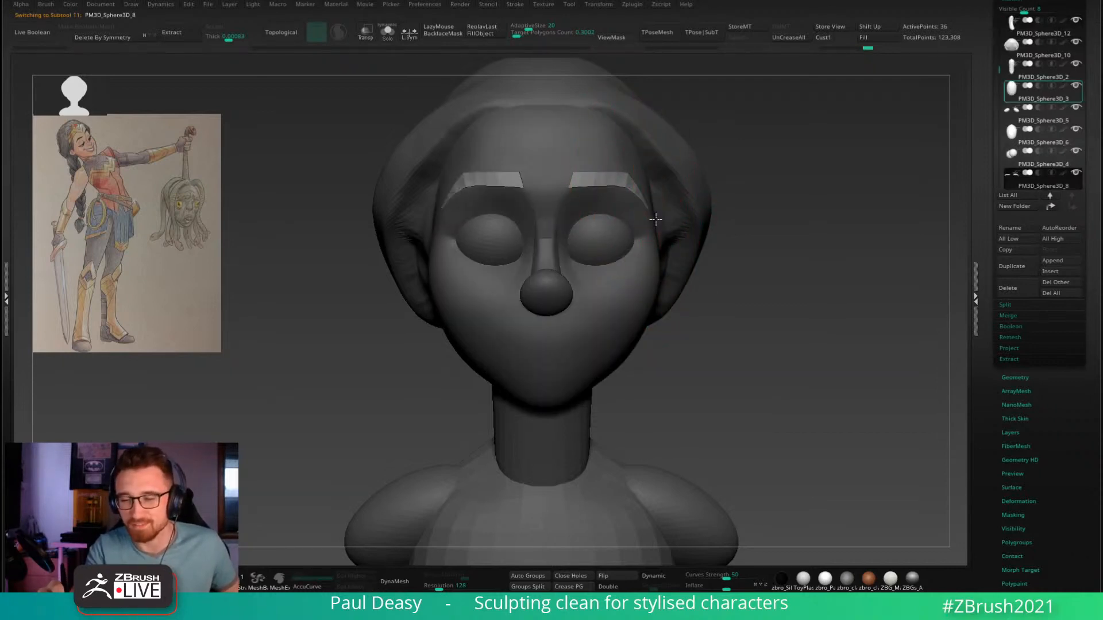
mouse_move(654, 220)
right_down()
mouse_move(644, 216)
mouse_move(667, 254)
right_up()
mouse_move(734, 327)
right_down()
mouse_move(771, 362)
mouse_move(763, 350)
right_up()
ctrl+right_drag(673, 300, 683, 345)
alt+click(682, 276)
key(space)
drag(661, 258, 647, 258)
alt+right_drag(625, 249, 590, 275)
key(space)
drag(595, 257, 586, 258)
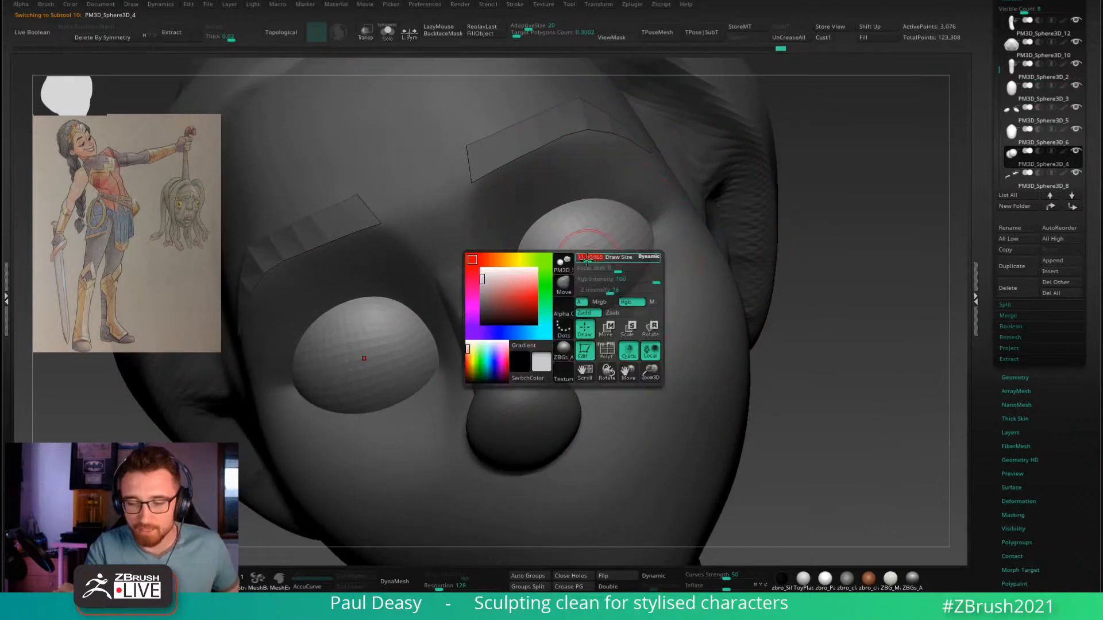
mouse_move(586, 260)
right_down()
mouse_move(576, 272)
mouse_move(607, 243)
right_up()
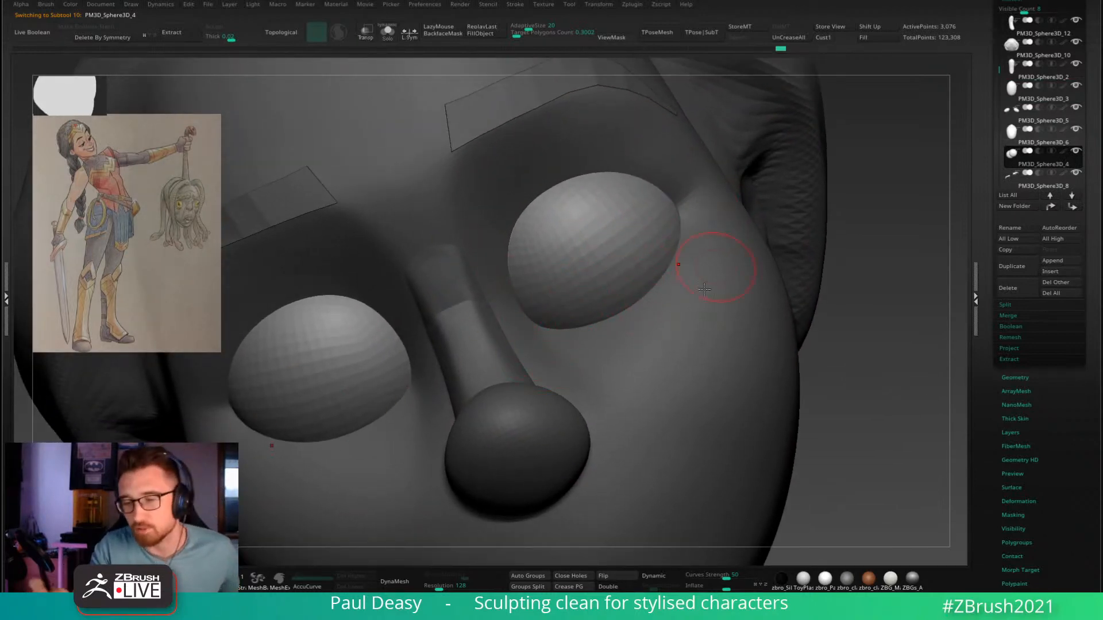
Step: Scale the mirrored eyeballs uniformly and reposition them in their sockets in front and side views
mouse_move(714, 256)
right_down()
mouse_move(689, 197)
mouse_move(718, 247)
mouse_move(755, 246)
mouse_move(661, 224)
right_up()
key(w)
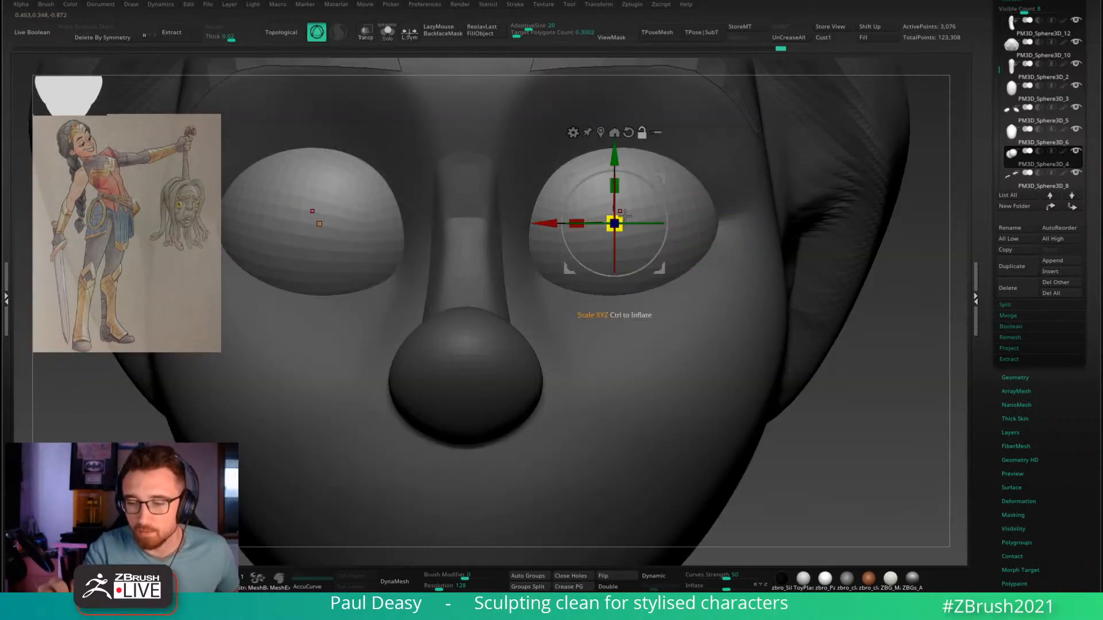
drag(643, 213, 729, 198)
shift+right_drag(804, 224, 840, 236)
drag(638, 207, 588, 221)
shift+right_drag(615, 210, 505, 216)
drag(840, 222, 884, 205)
ctrl+right_drag(592, 316, 595, 241)
alt+right_drag(678, 286, 620, 319)
key(q)
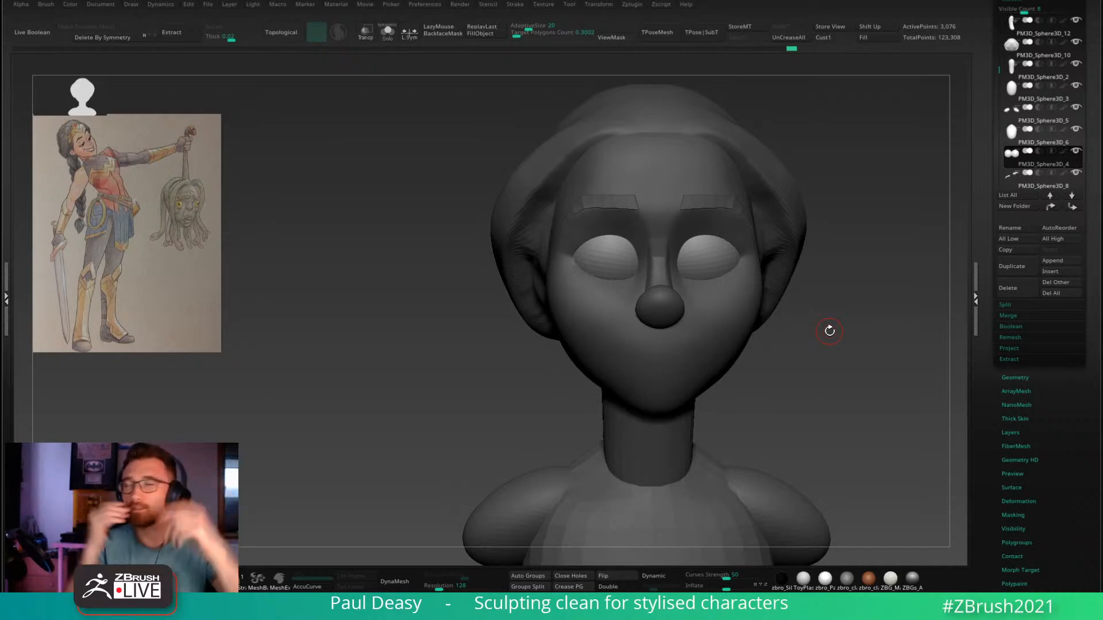
Step: Rescale the eyeballs slightly and shift them outward and forward in the sockets
mouse_move(840, 303)
right_down()
mouse_move(773, 259)
mouse_move(770, 278)
mouse_move(683, 228)
mouse_move(653, 234)
mouse_move(655, 258)
mouse_move(681, 253)
right_up()
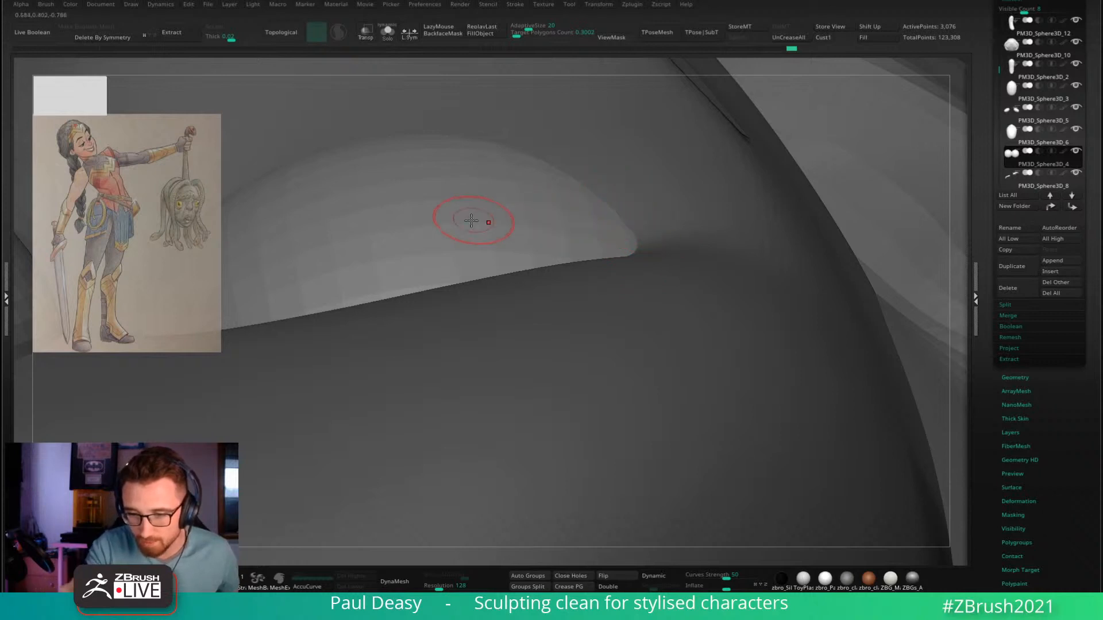
mouse_move(483, 221)
right_down()
mouse_move(534, 253)
mouse_move(577, 258)
right_up()
mouse_move(577, 259)
ctrl+right_down()
mouse_move(573, 174)
mouse_move(603, 285)
mouse_move(574, 284)
ctrl+right_up()
key(w)
drag(516, 277, 506, 284)
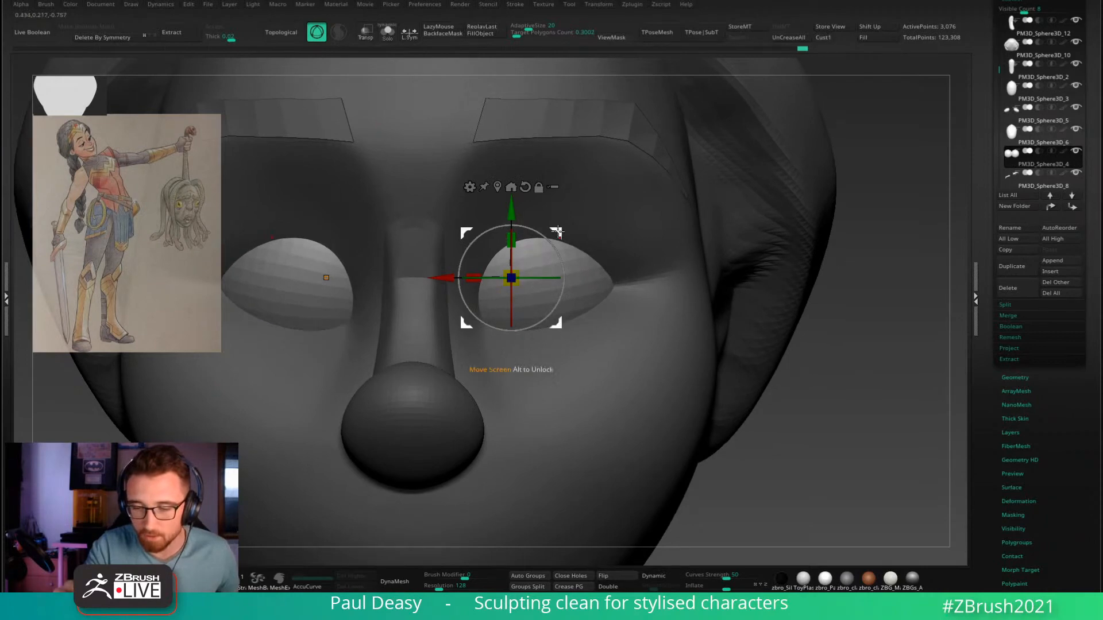
drag(556, 233, 594, 235)
shift+right_drag(769, 241, 699, 232)
drag(669, 234, 651, 234)
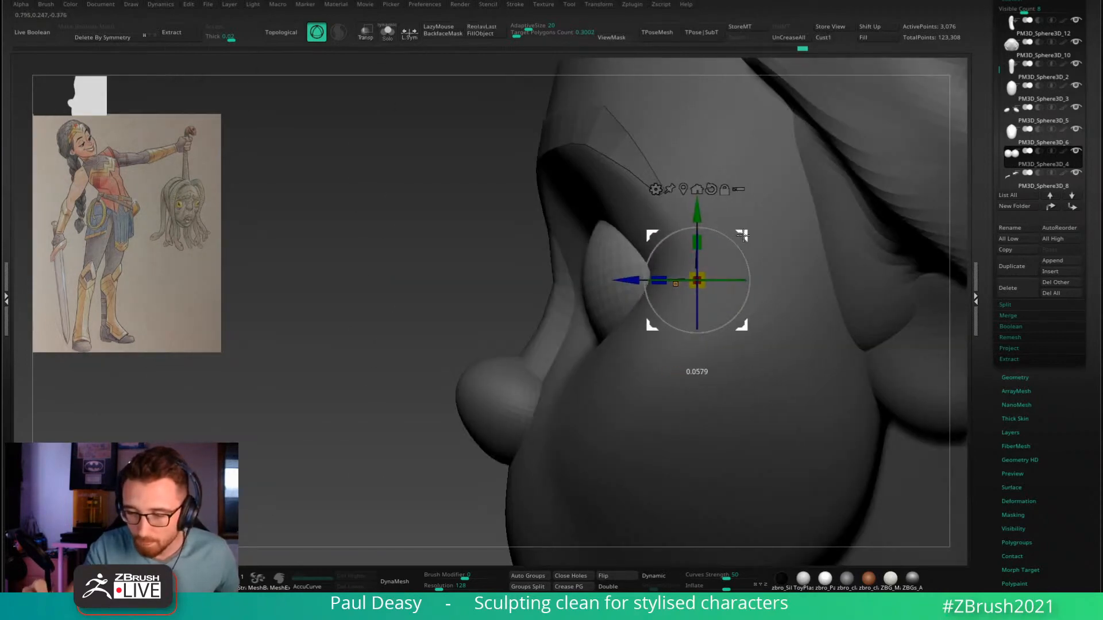
right_drag(655, 236, 701, 294)
Step: Reselect the eyeballs, scale them down slightly and nudge them outward in the sockets
alt+click(700, 294)
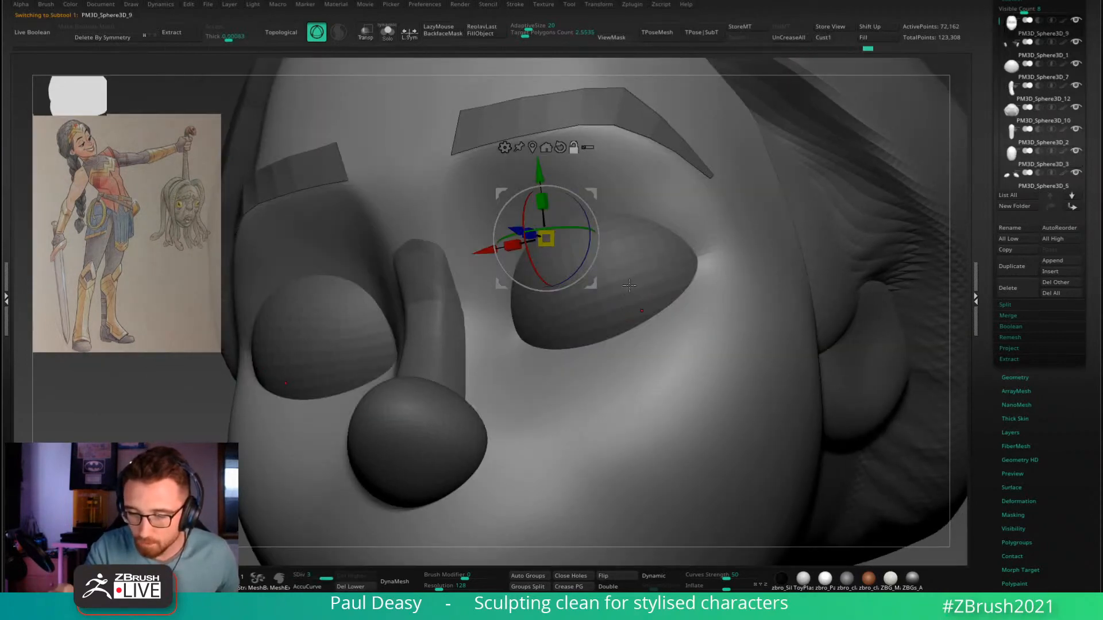
key(q)
alt+click(623, 289)
key(w)
drag(613, 294, 606, 300)
shift+right_drag(638, 290, 667, 256)
drag(618, 227, 637, 231)
right_drag(660, 247, 574, 250)
drag(783, 229, 783, 230)
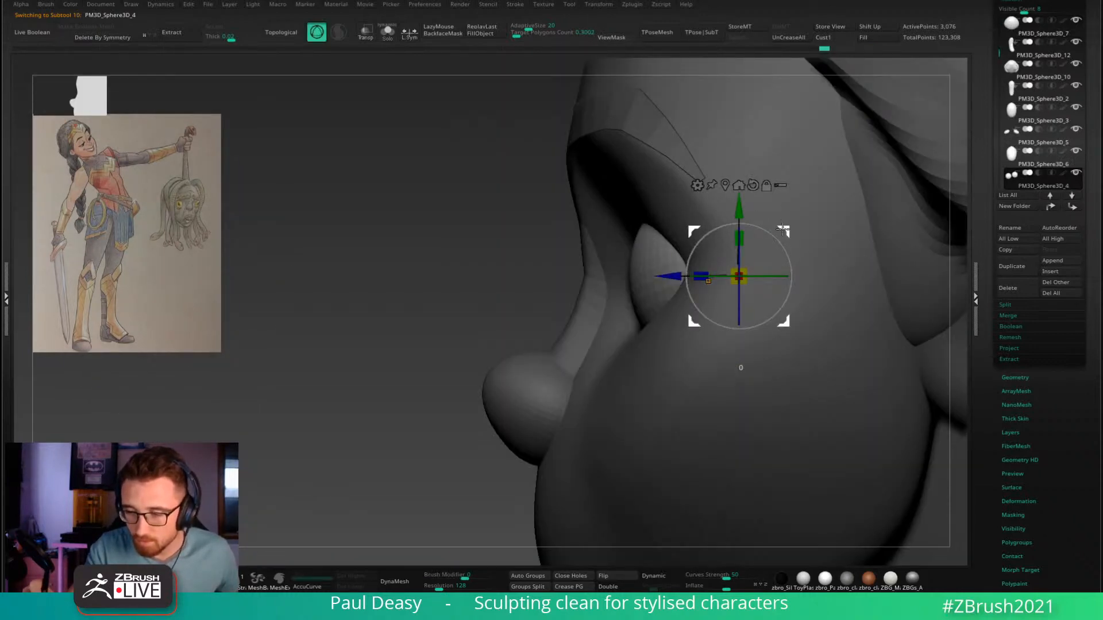
right_drag(782, 229, 722, 231)
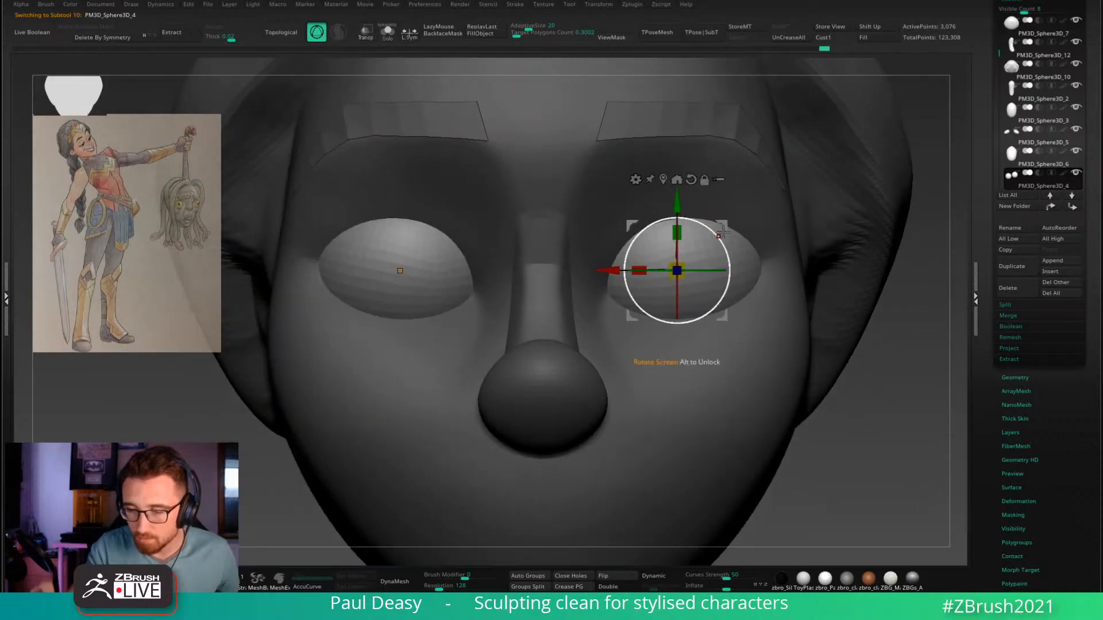
drag(723, 228, 716, 230)
alt+right_drag(722, 236, 634, 253)
key(q)
Step: Move the eyeballs forward in the side view and make them slightly smaller
mouse_move(854, 399)
right_down()
mouse_move(836, 360)
mouse_move(795, 351)
right_up()
ctrl+right_drag(643, 250, 639, 227)
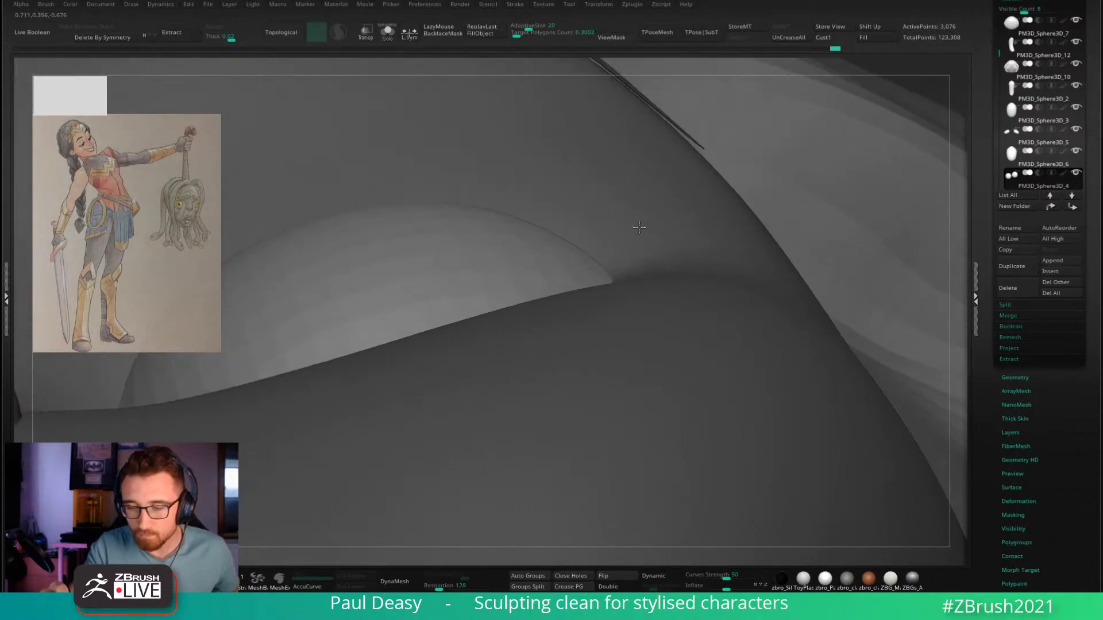
ctrl+right_drag(577, 257, 638, 372)
key(w)
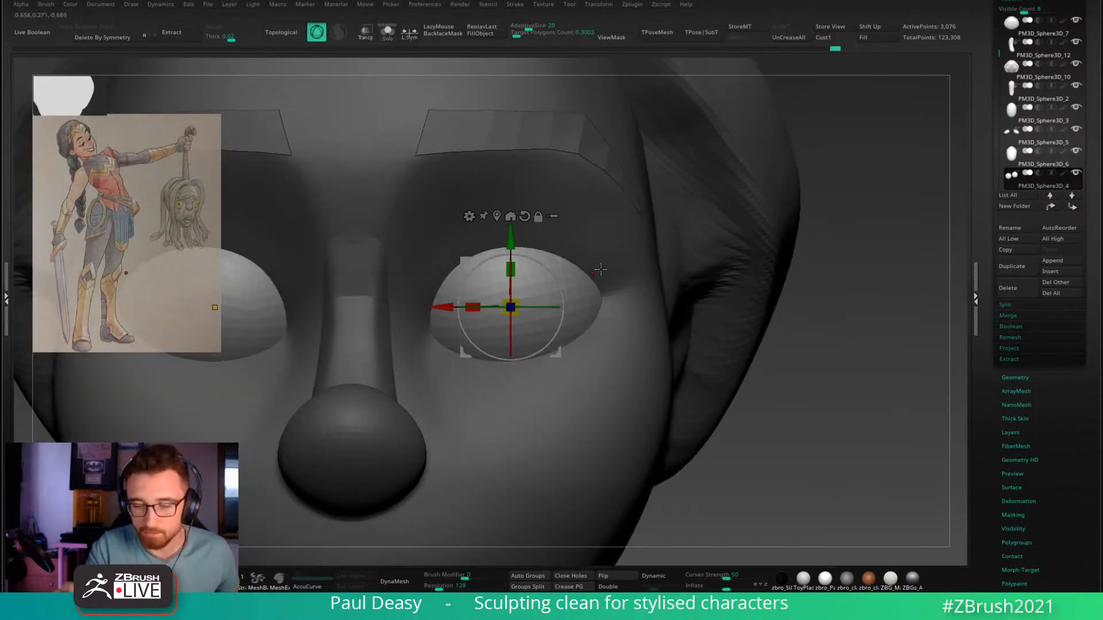
shift+right_drag(598, 269, 517, 270)
drag(699, 257, 674, 261)
drag(633, 301, 628, 306)
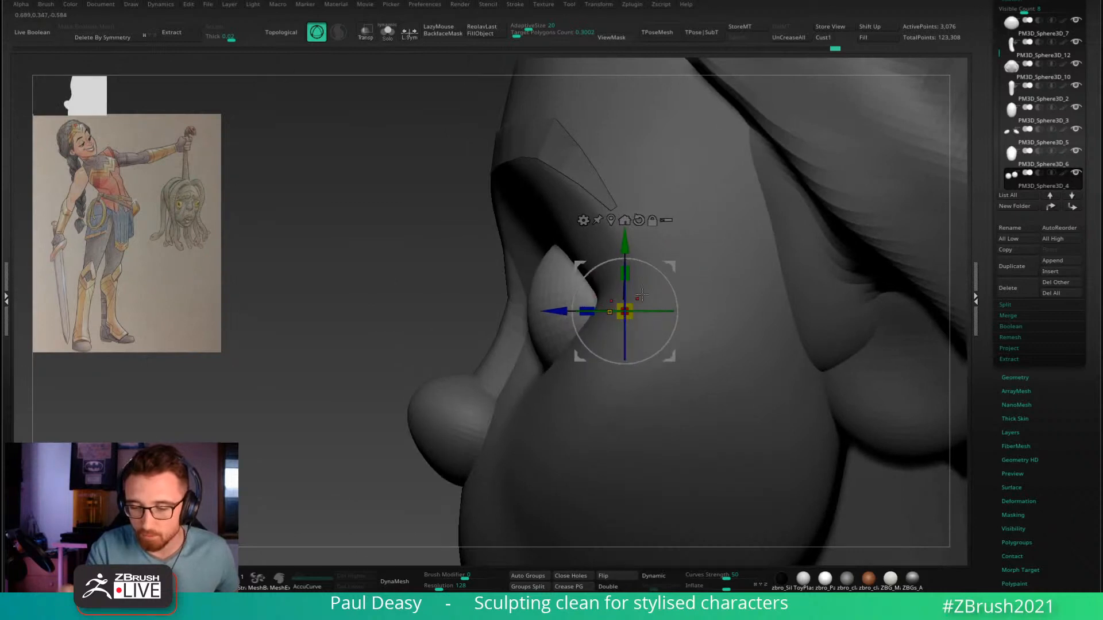
Step: Isolate the eyeballs to examine their shape, restore the full head and inspect the outer eye corners
key(alt+s)
key(q)
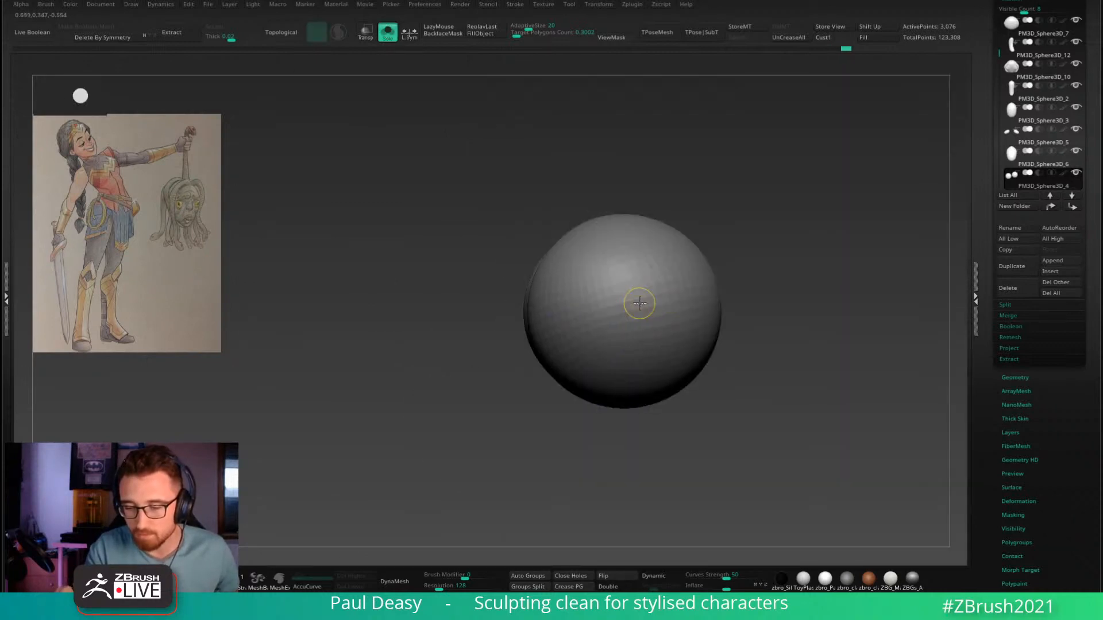
mouse_move(631, 303)
right_down()
mouse_move(719, 273)
mouse_move(802, 296)
mouse_move(764, 313)
mouse_move(676, 305)
mouse_move(684, 334)
mouse_move(704, 337)
mouse_move(696, 329)
right_up()
key(alt+s)
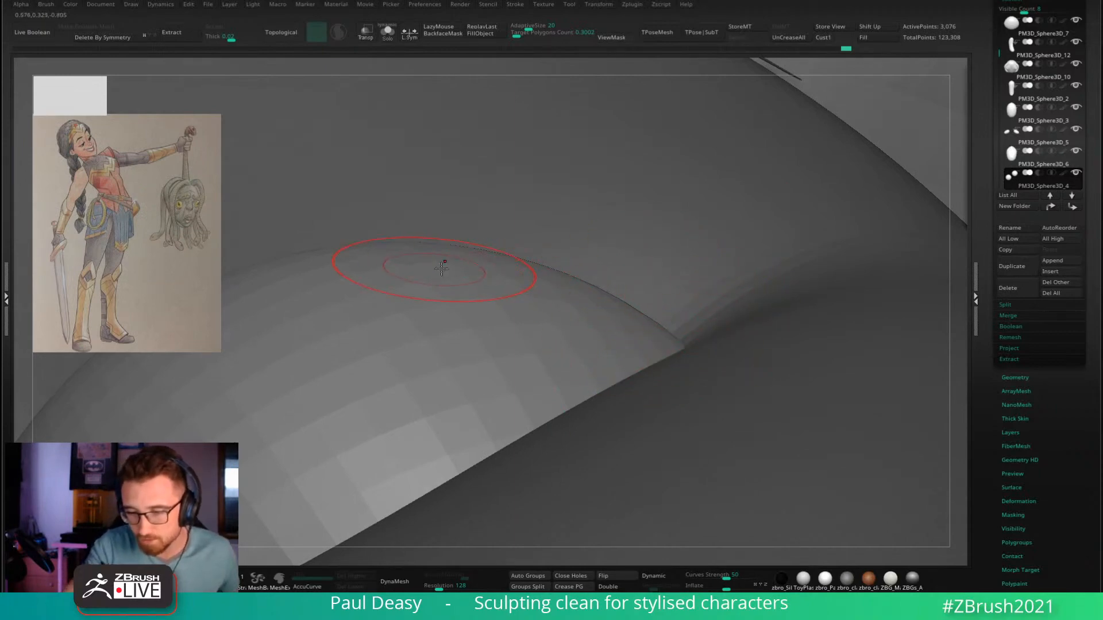
shift+right_drag(678, 313, 563, 158)
key(w)
right_drag(676, 363, 643, 537)
key(q)
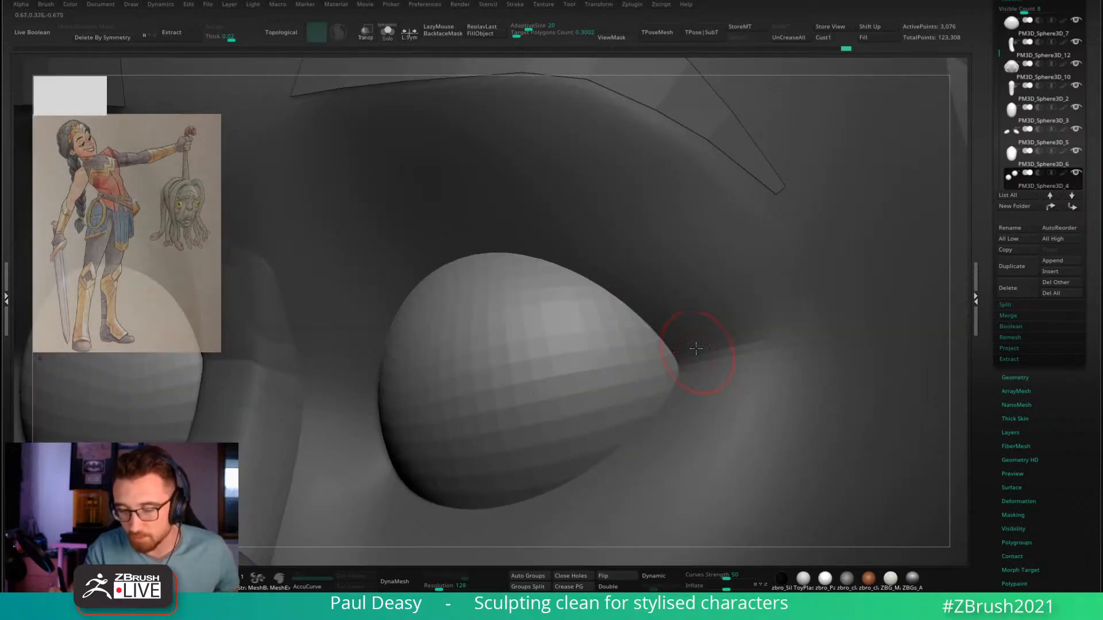
Step: Raise the eyeballs in the front view and adjust their depth in the side view
key(w)
drag(667, 373, 642, 373)
shift+right_drag(642, 373, 676, 356)
click(502, 296)
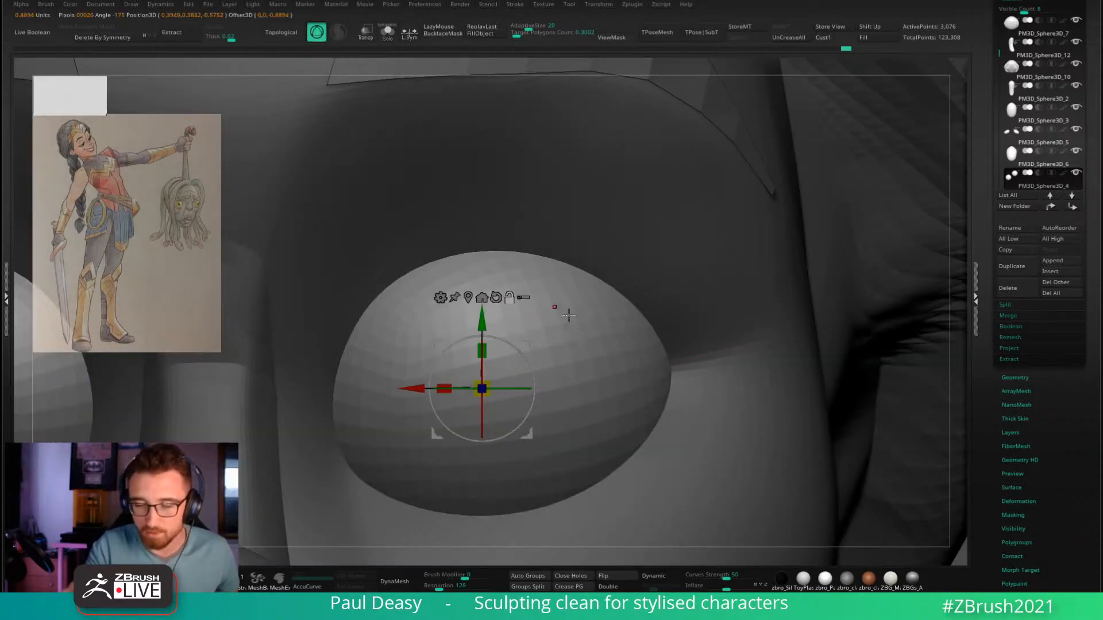
ctrl+right_drag(561, 308, 556, 256)
drag(545, 348, 551, 312)
right_drag(723, 298, 639, 296)
drag(712, 312, 740, 312)
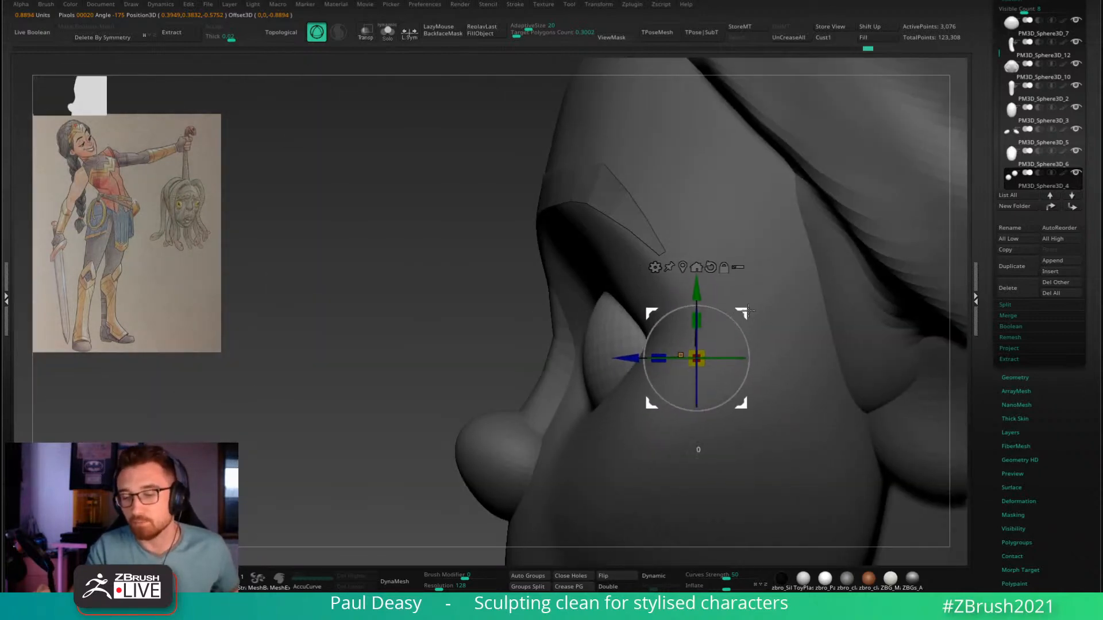
Step: Fine-tune the height and depth of the eyeballs against the sockets in the side view
ctrl+right_drag(741, 314, 746, 281)
drag(759, 306, 750, 294)
key(q)
key(w)
key(q)
shift+right_drag(749, 304, 795, 305)
right_drag(710, 292, 643, 293)
drag(803, 292, 809, 292)
key(q)
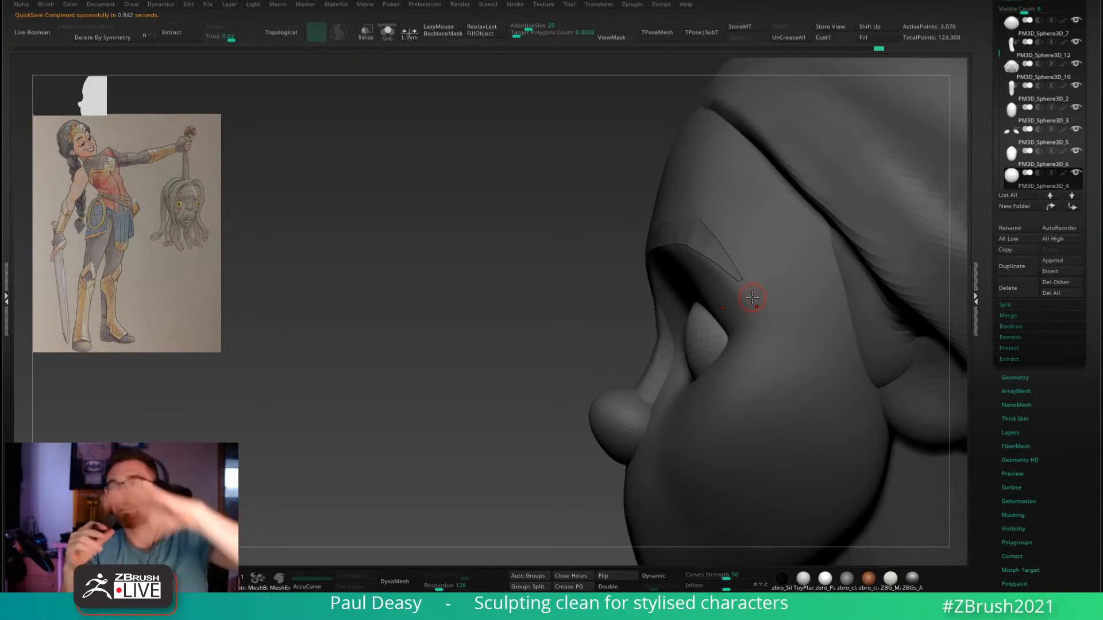
Step: Reset the transform gizmo's orientation on the eyeballs and nudge them vertically
drag(563, 378, 709, 318)
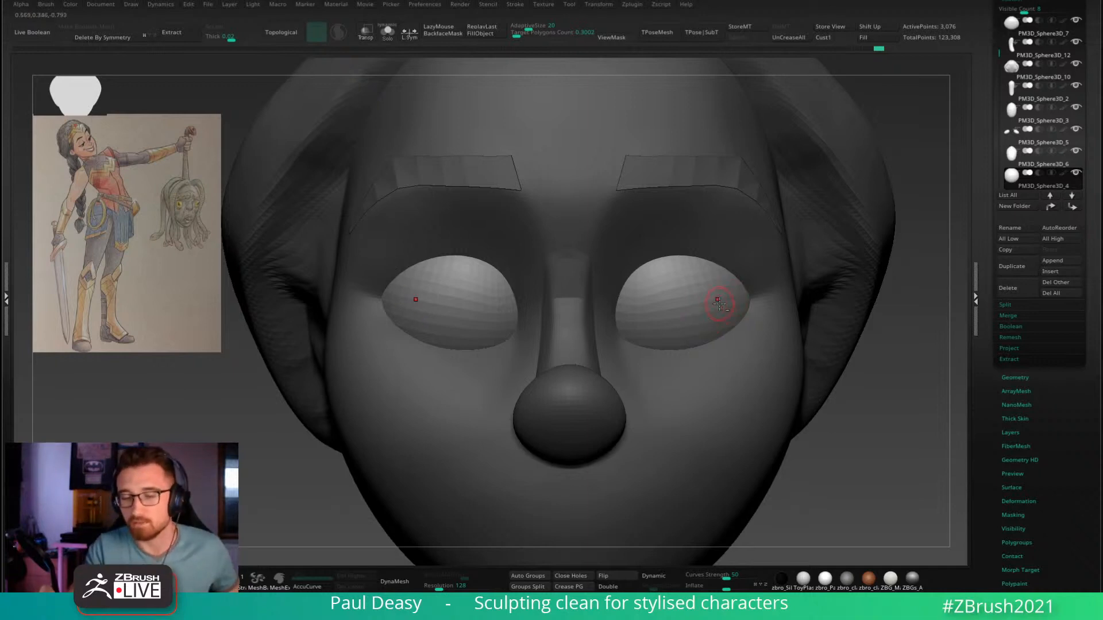
ctrl+right_drag(719, 305, 754, 198)
key(w)
click(617, 293)
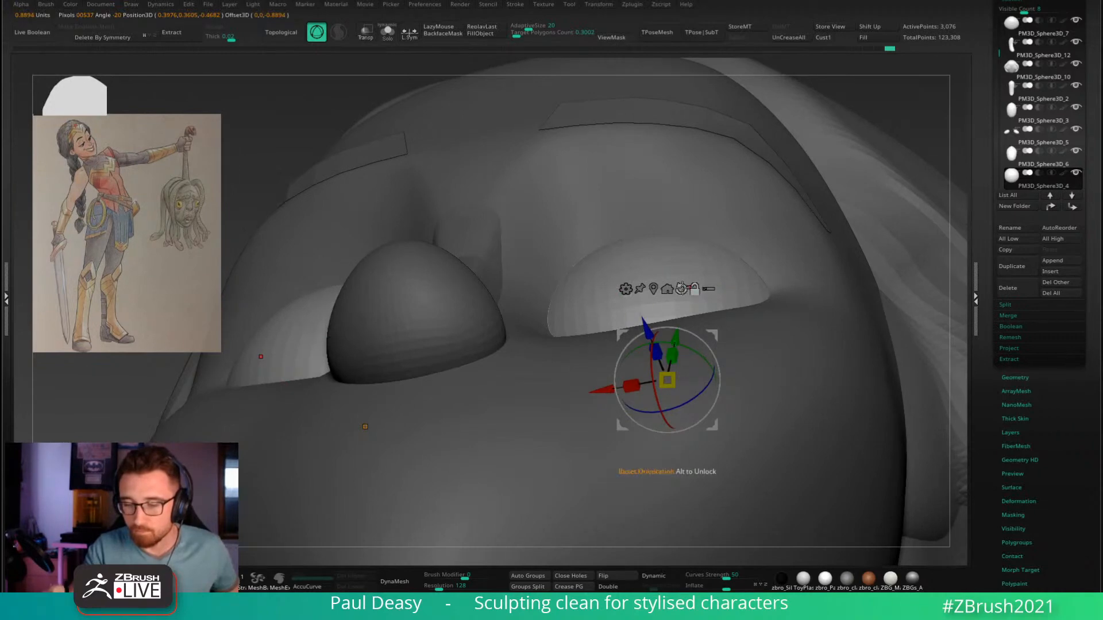
alt+click(682, 288)
right_drag(660, 330, 666, 384)
drag(621, 192, 621, 194)
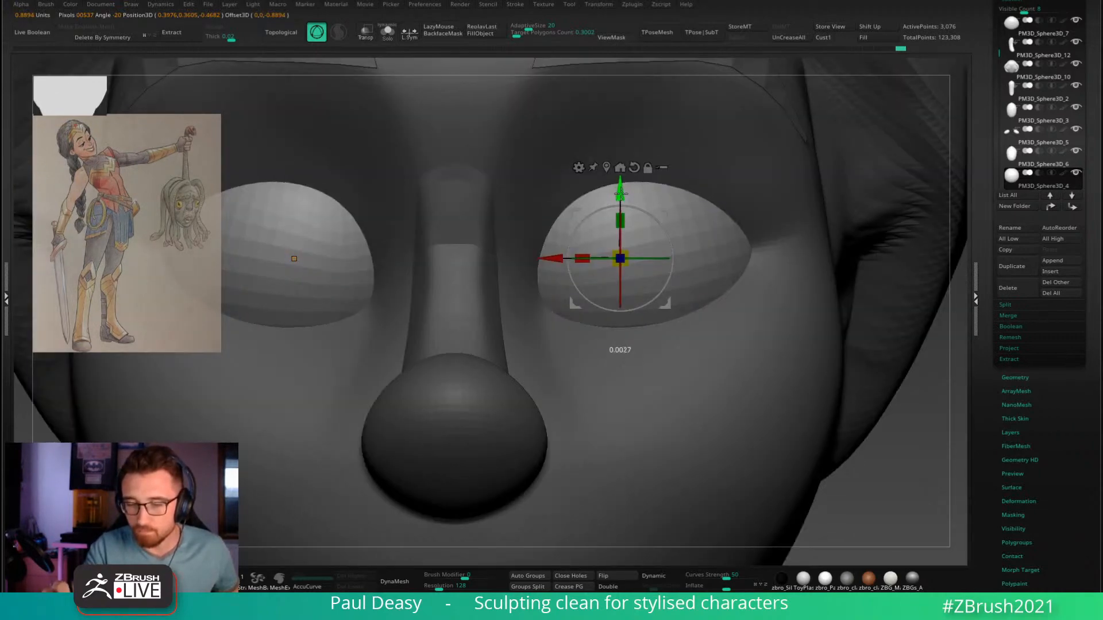
key(q)
Step: Adjust the brush size for working around the eyes
ctrl+right_drag(741, 271, 718, 142)
key(space)
drag(851, 303, 855, 302)
alt+right_drag(820, 294, 766, 323)
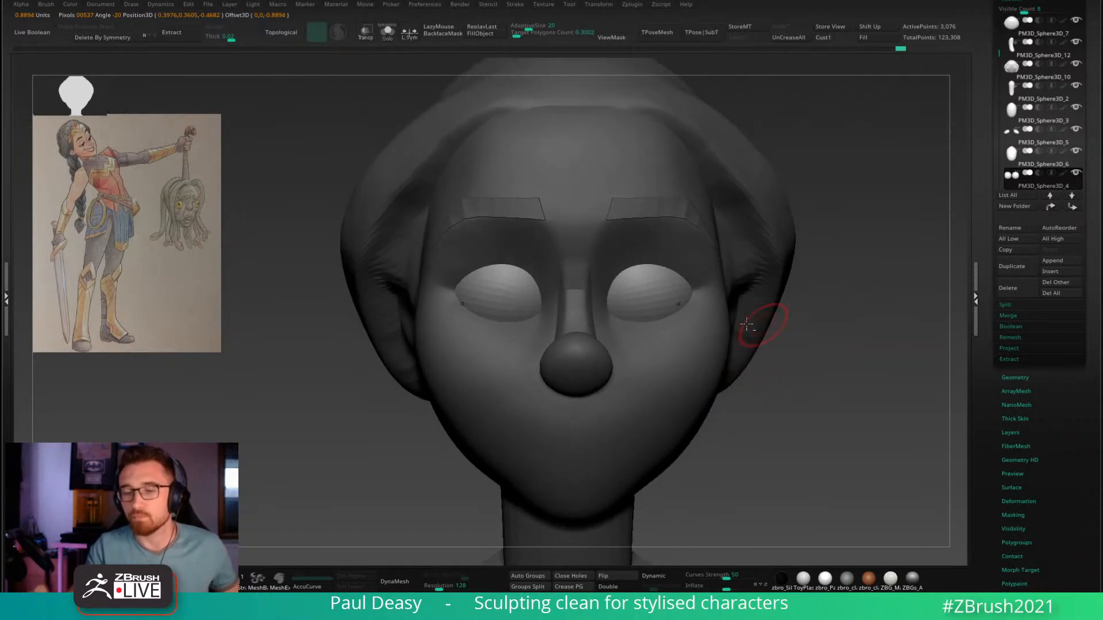
ctrl+right_drag(657, 282, 670, 320)
key(space)
drag(658, 342, 651, 338)
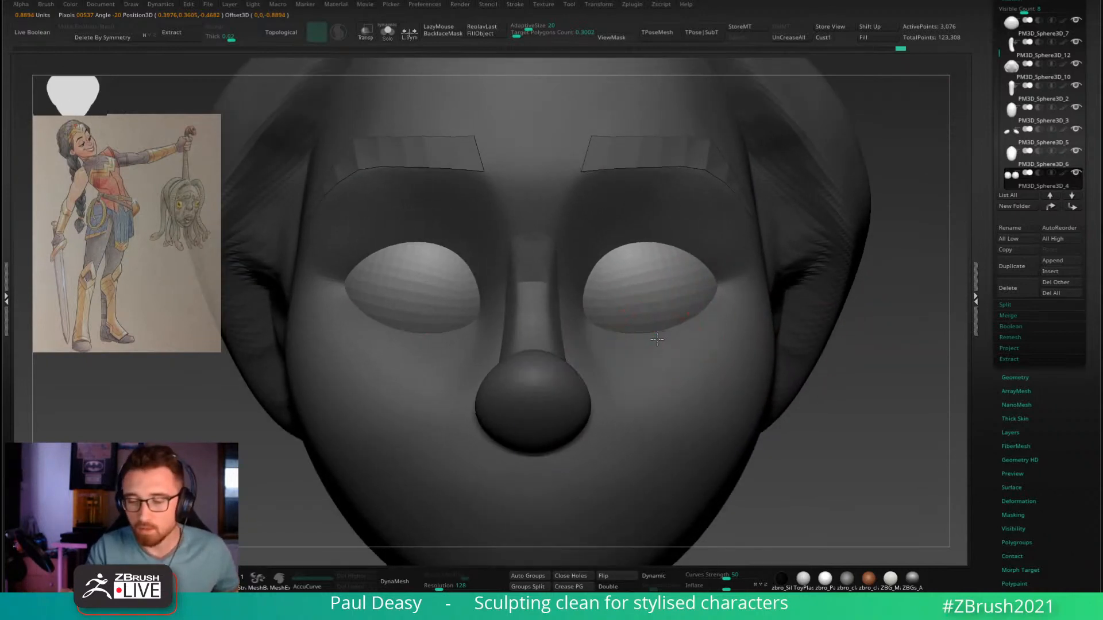
Step: Select the head mesh, ease the socket rim down beneath the eyes and change the brush's focal shift
alt+click(660, 339)
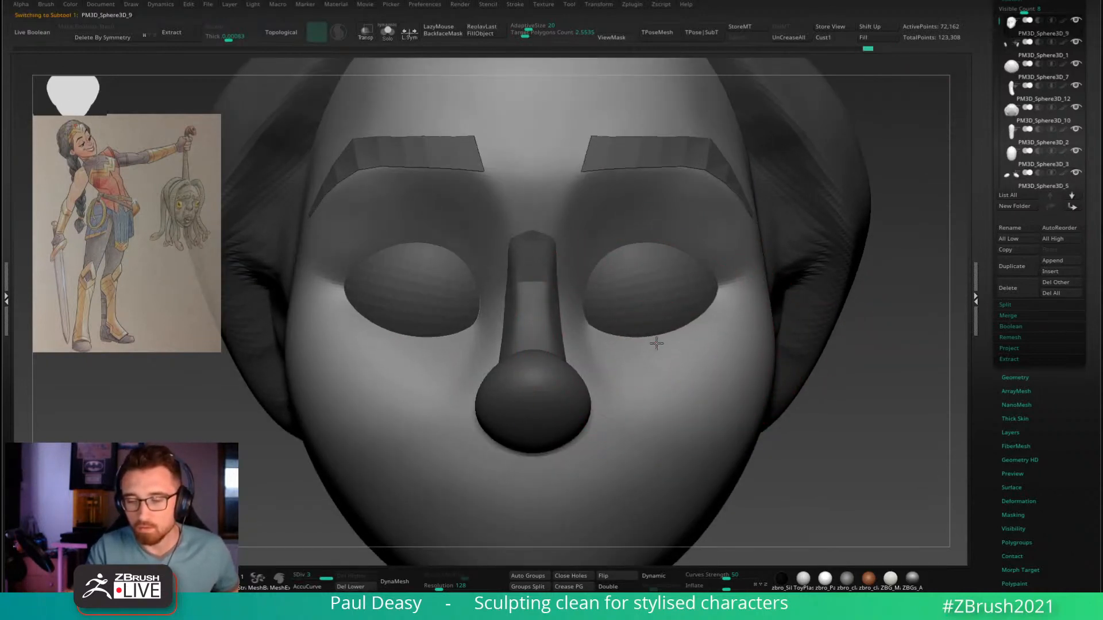
key(space)
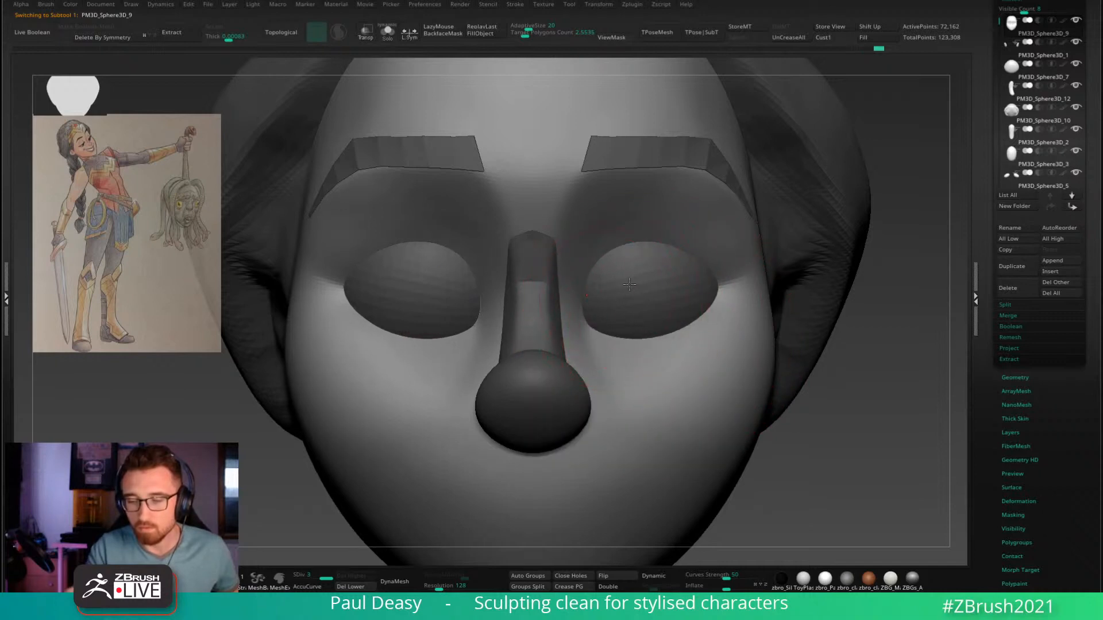
key(space)
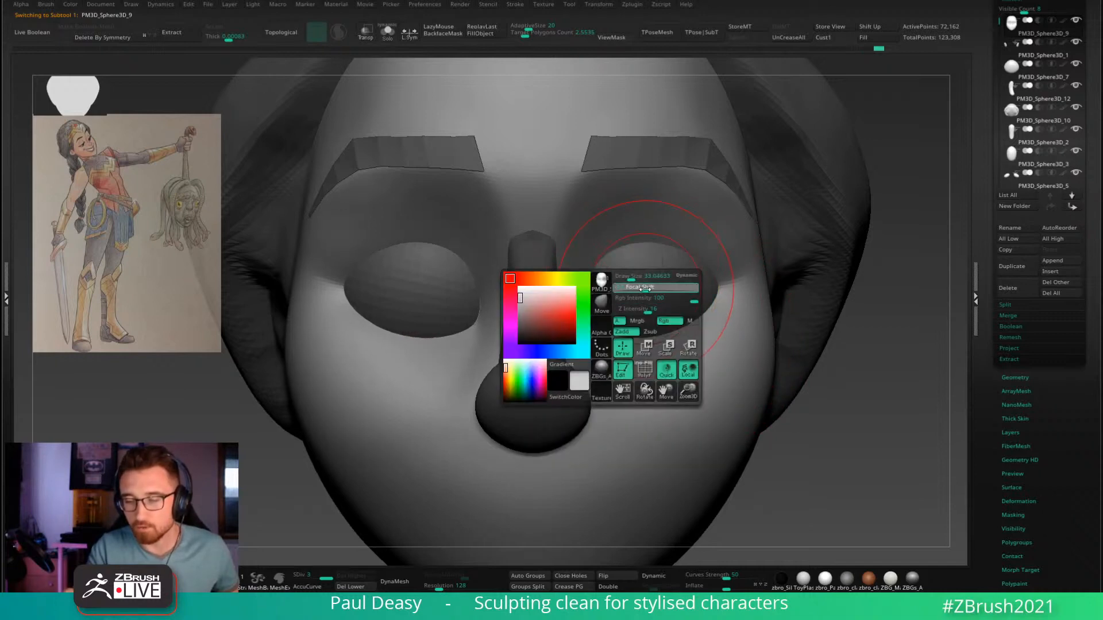
drag(641, 289, 653, 289)
shift+right_drag(654, 290, 609, 290)
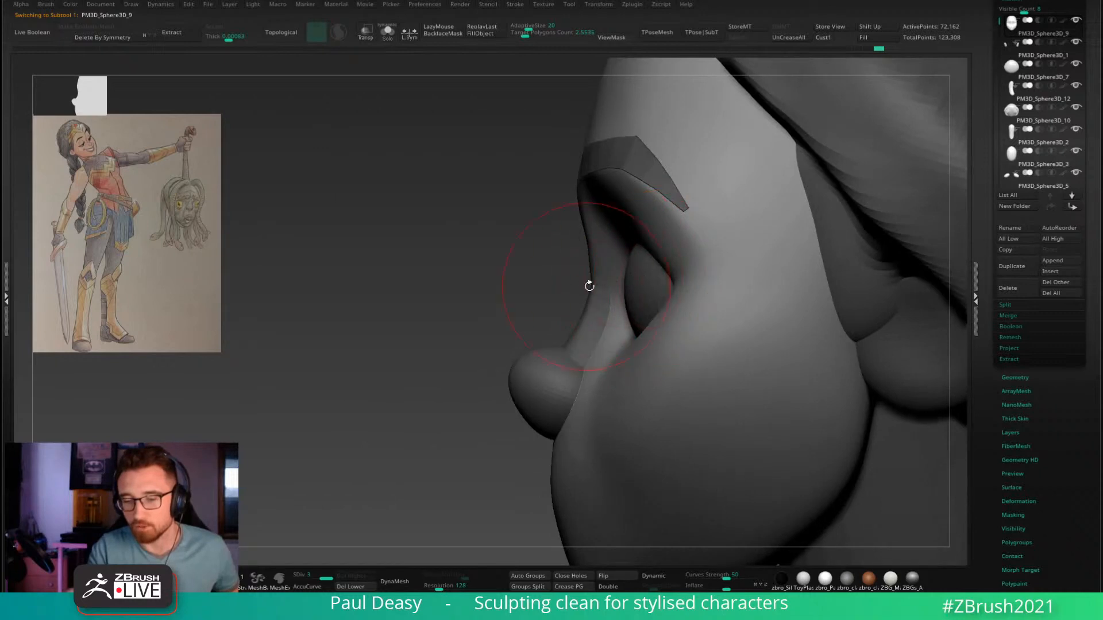
Step: Reselect the eyeballs and adjust their depth scale along Z in the side view
mouse_move(662, 313)
ctrl+right_down()
mouse_move(637, 297)
mouse_move(649, 295)
ctrl+right_up()
ctrl+right_drag(649, 295, 672, 312)
alt+click(639, 295)
key(w)
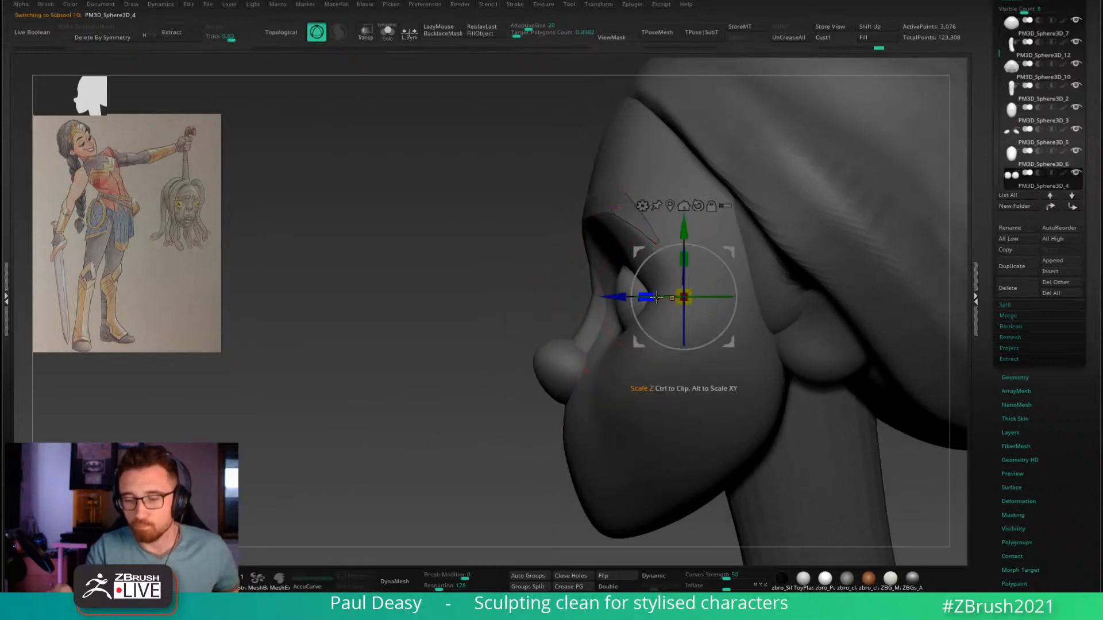
key(q)
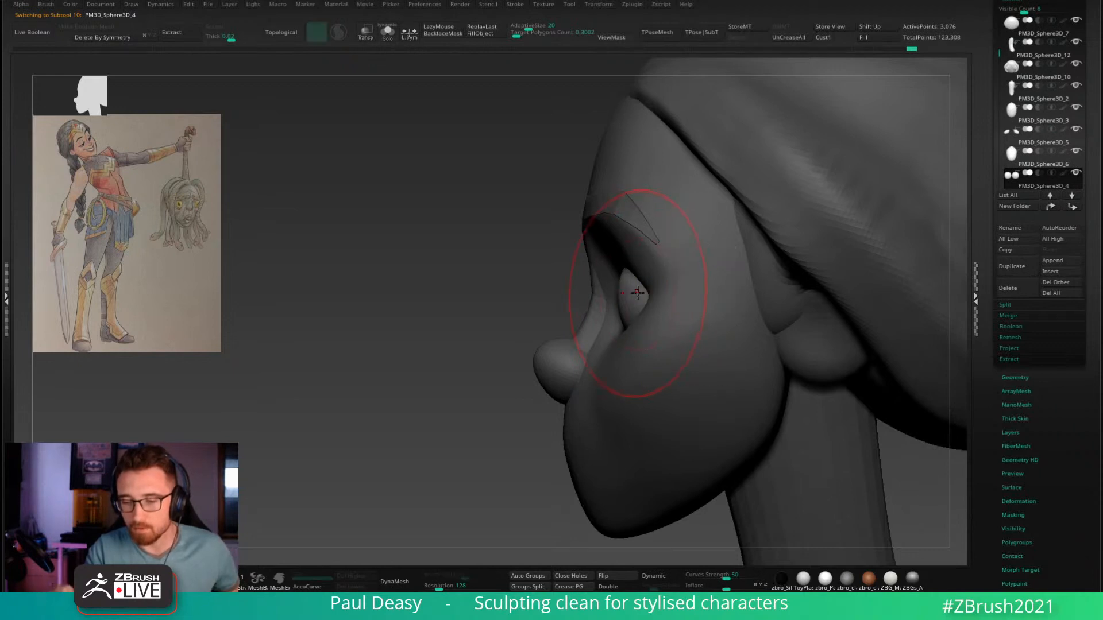
shift+right_drag(630, 301, 664, 300)
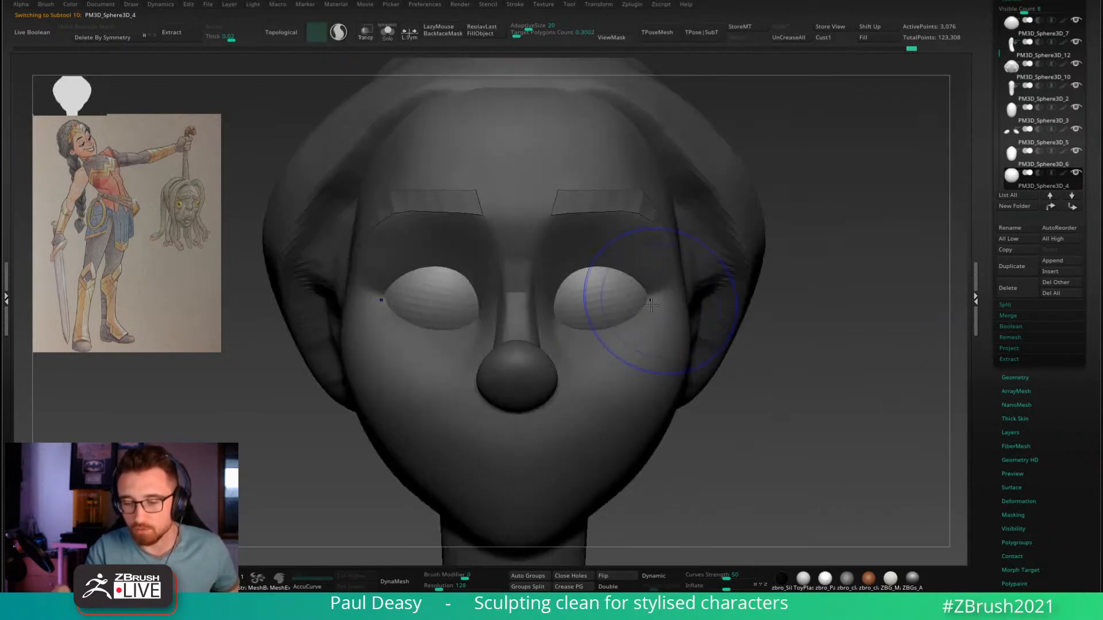
Step: Select the head mesh and resize the brush for shaping the eye-socket rim around the outer corners
alt+click(615, 335)
key(space)
key(space)
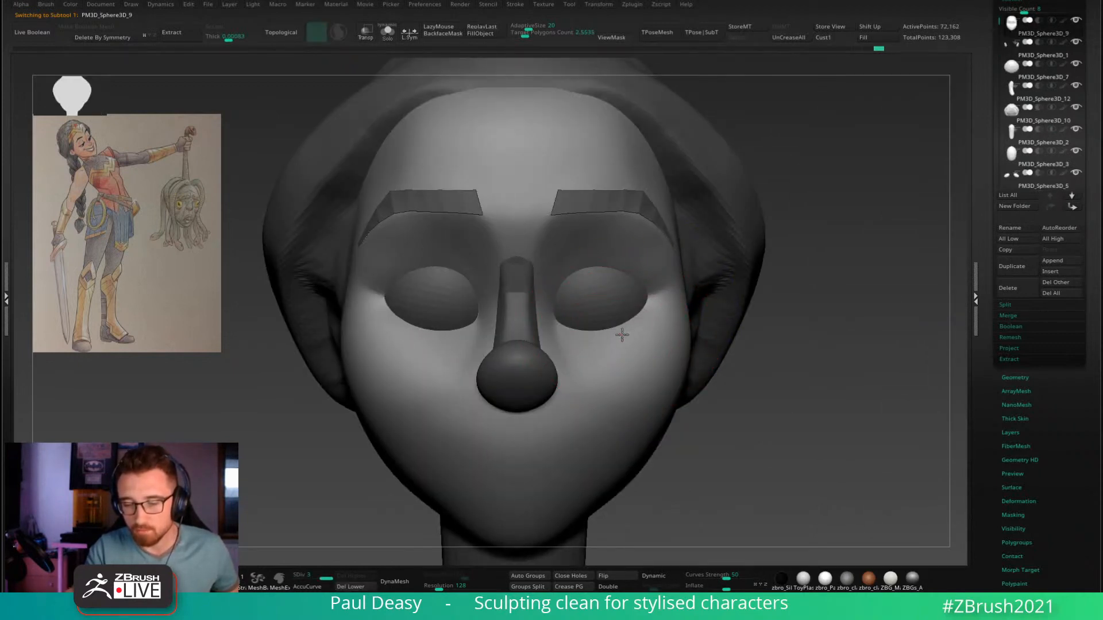
right_drag(629, 332, 603, 308)
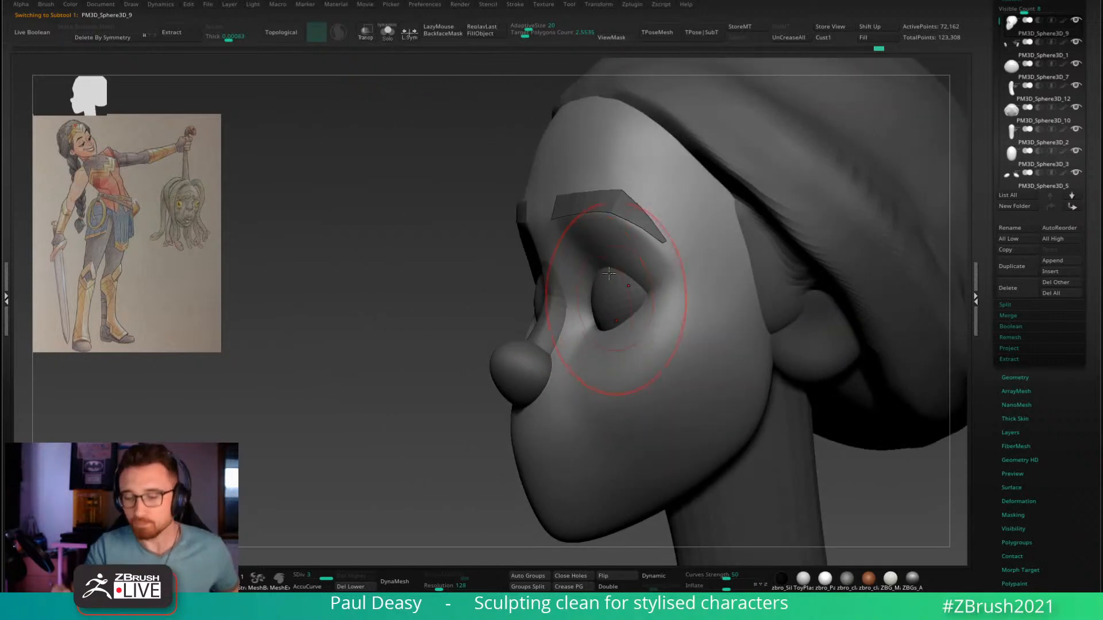
mouse_move(603, 307)
right_down()
mouse_move(614, 297)
mouse_move(595, 298)
mouse_move(631, 305)
right_up()
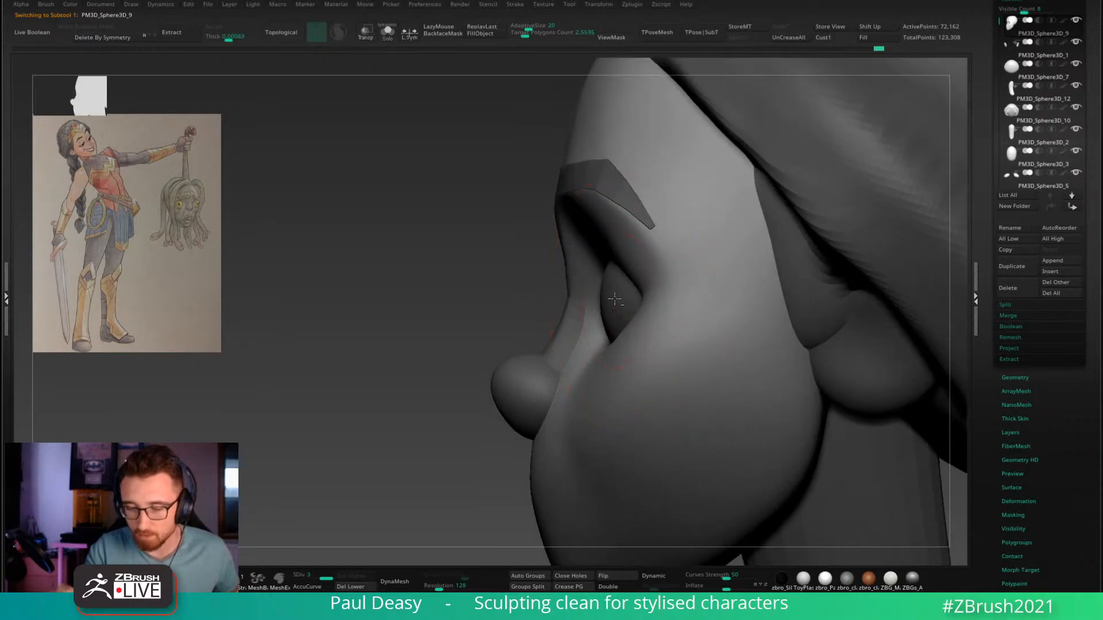
Step: Adjust the eyeballs in the near-side view, refine the curve of the nose bridge and reselect the head mesh
alt+click(624, 304)
key(w)
key(q)
alt+click(589, 348)
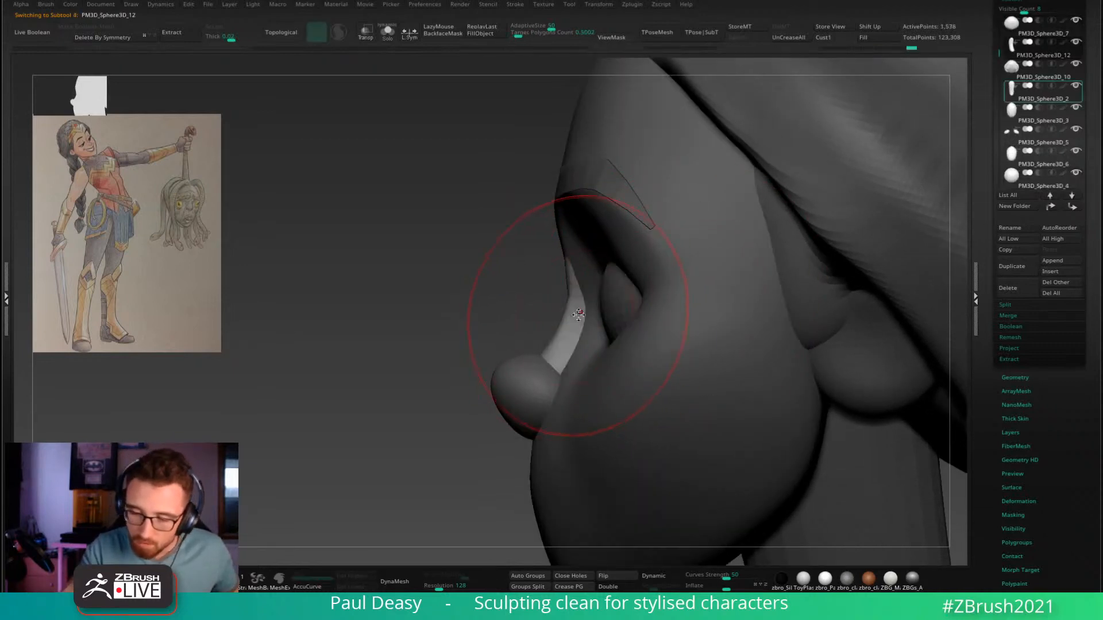
alt+click(566, 248)
key(space)
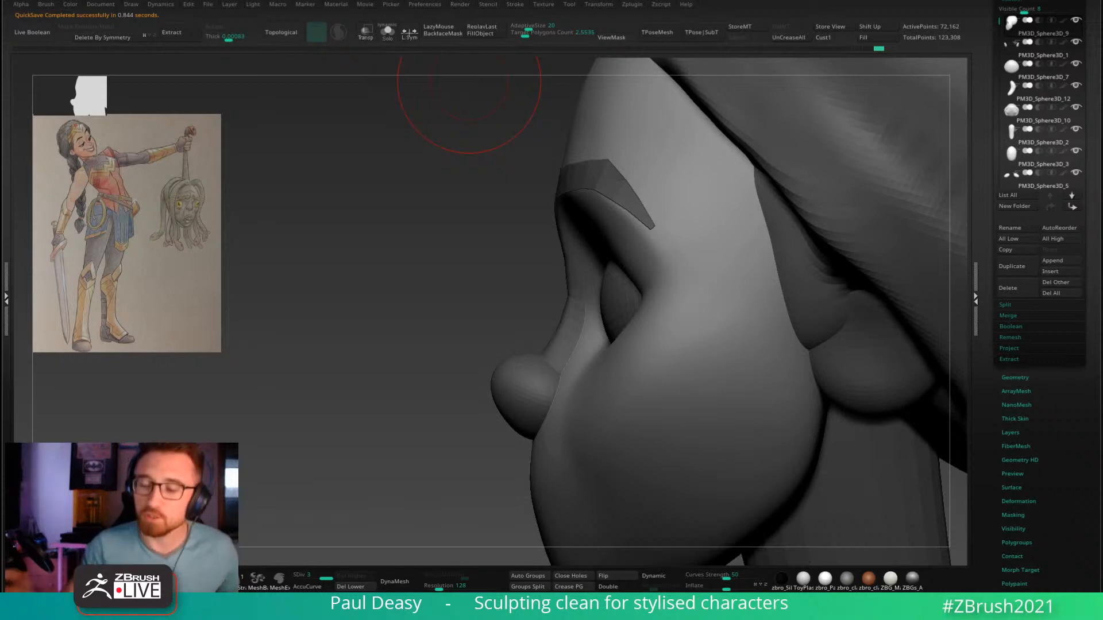
Step: Select the eyeballs and nudge them in the front view with the transform gizmo
mouse_move(520, 300)
alt+right_down()
mouse_move(499, 262)
mouse_move(546, 246)
alt+right_up()
alt+click(630, 261)
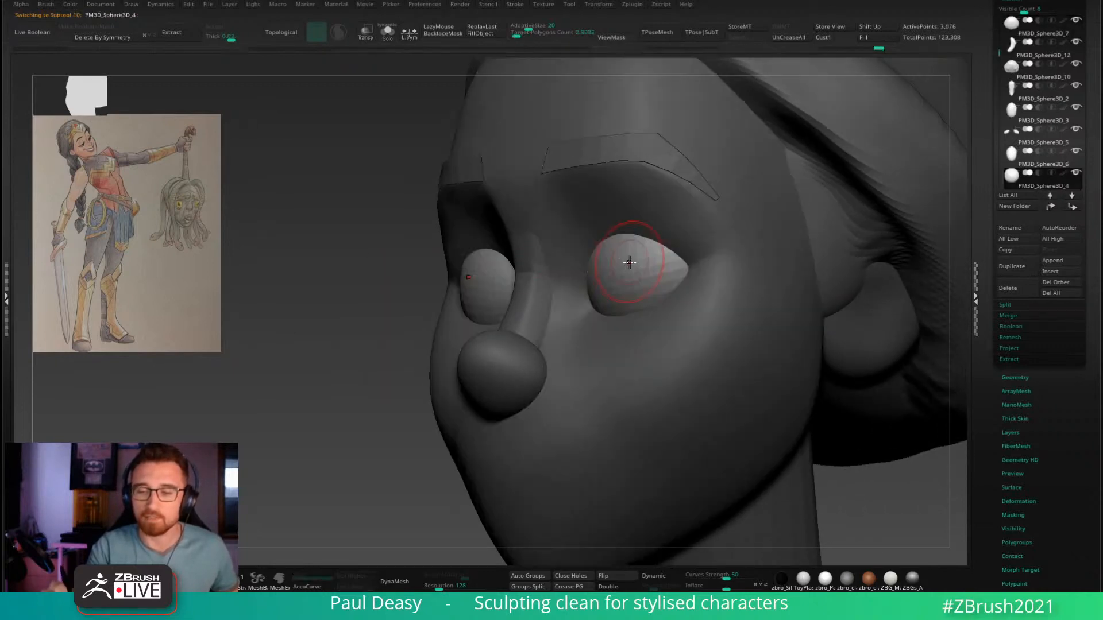
mouse_move(630, 261)
shift+right_down()
mouse_move(645, 268)
mouse_move(635, 270)
shift+right_up()
key(w)
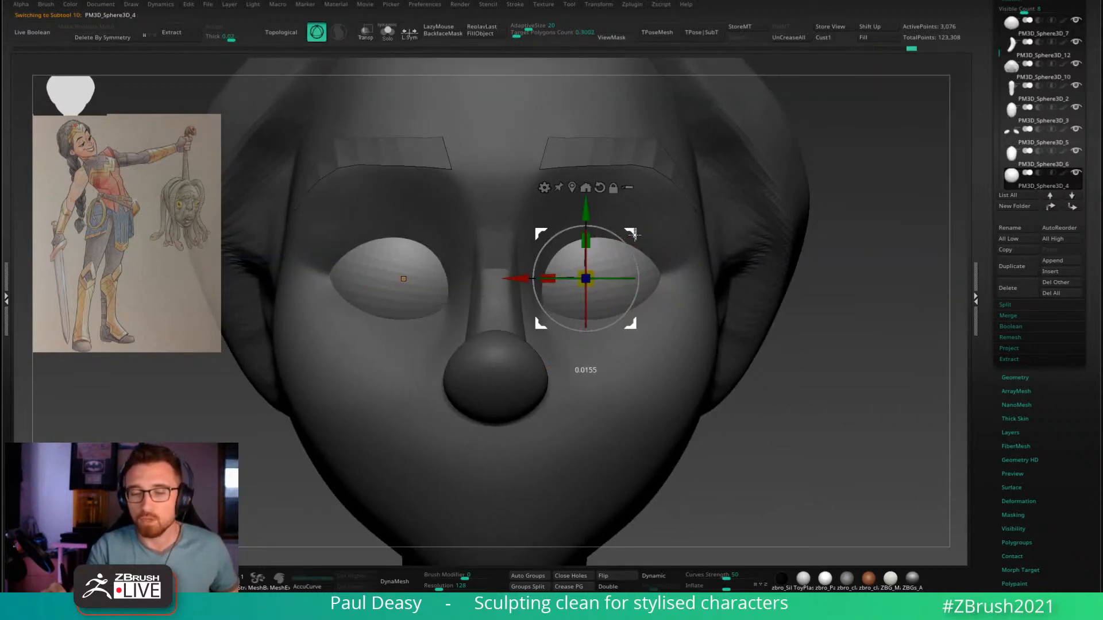
key(q)
Step: Select the head mesh, reduce the brush size and shape the socket rim at the outer eye corners
alt+click(682, 274)
key(space)
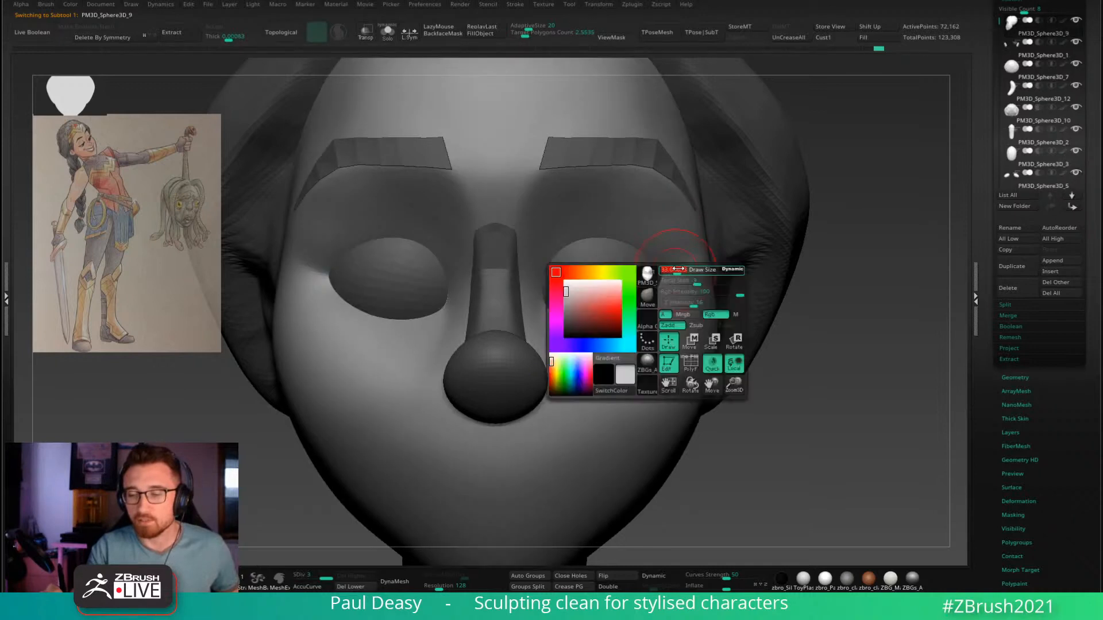
drag(669, 268, 678, 266)
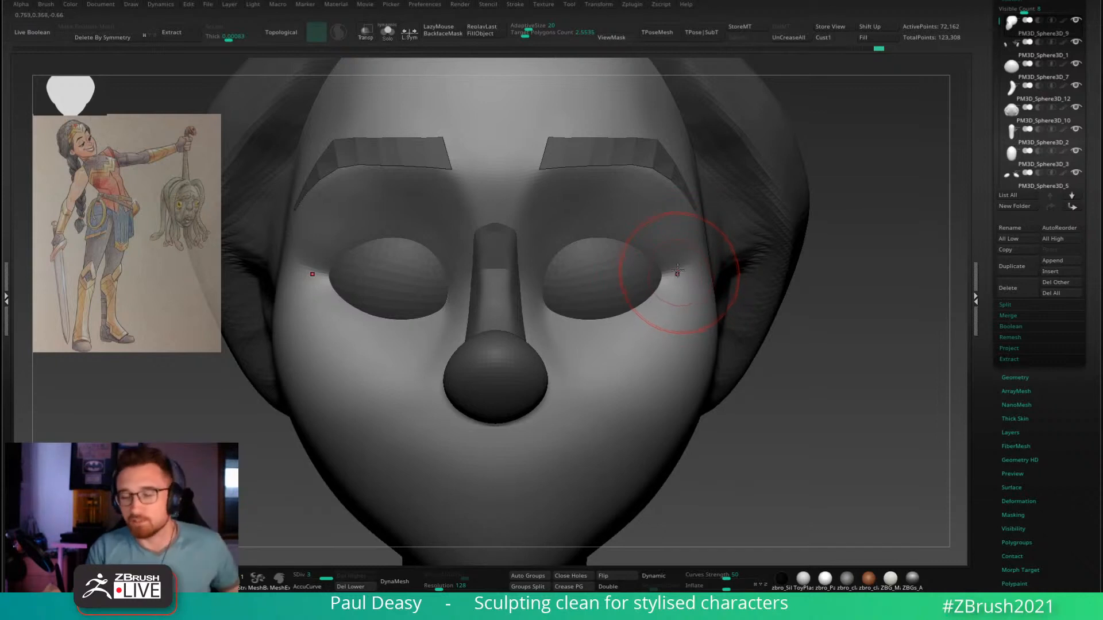
key(space)
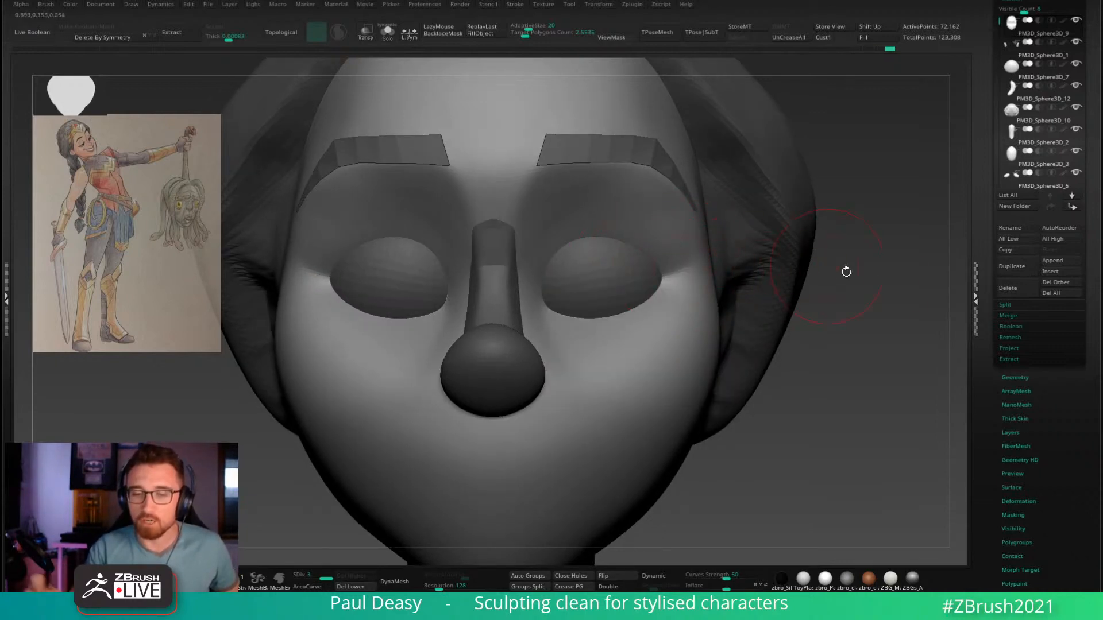
Step: Reposition the eyeballs within their sockets in the side view, then reselect the head mesh
drag(846, 270, 709, 310)
alt+click(638, 276)
key(w)
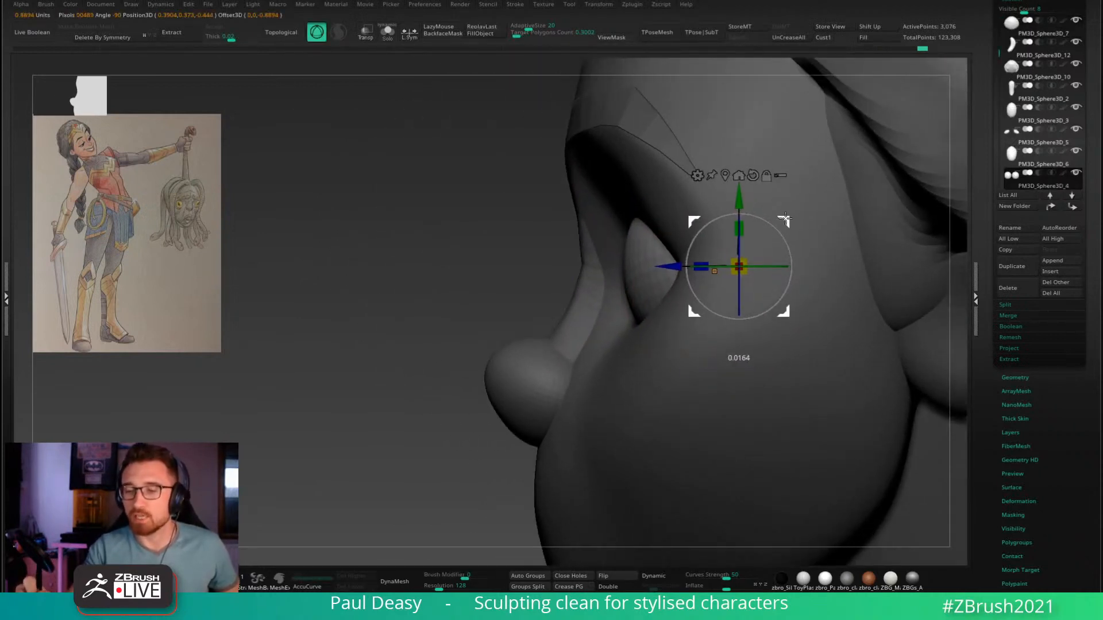
key(q)
alt+click(681, 265)
mouse_move(683, 264)
right_down()
mouse_move(725, 268)
mouse_move(692, 261)
right_up()
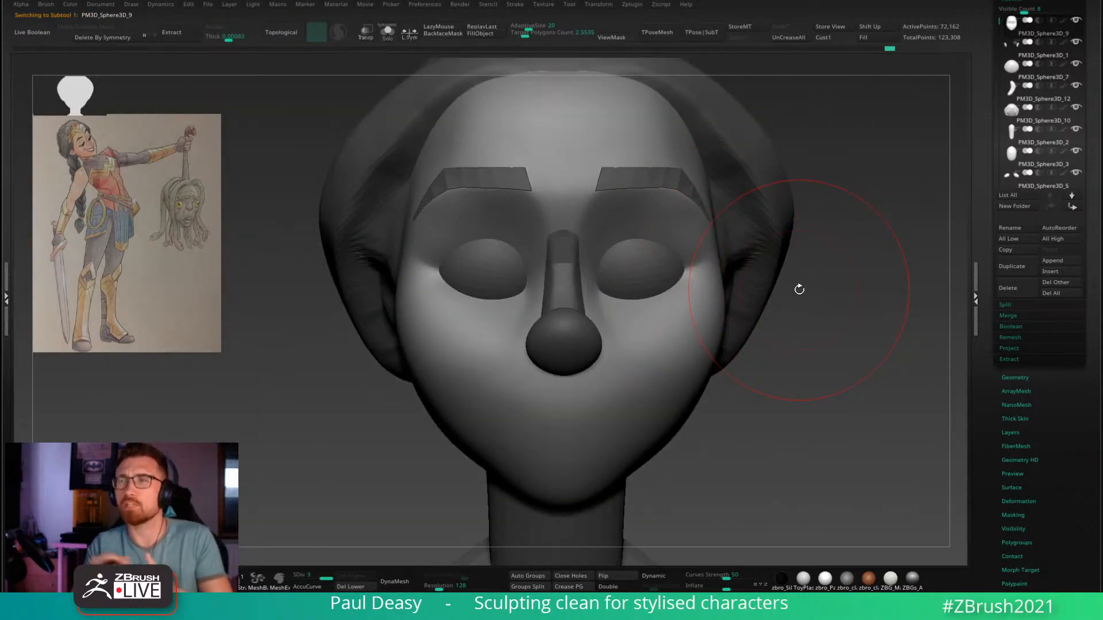
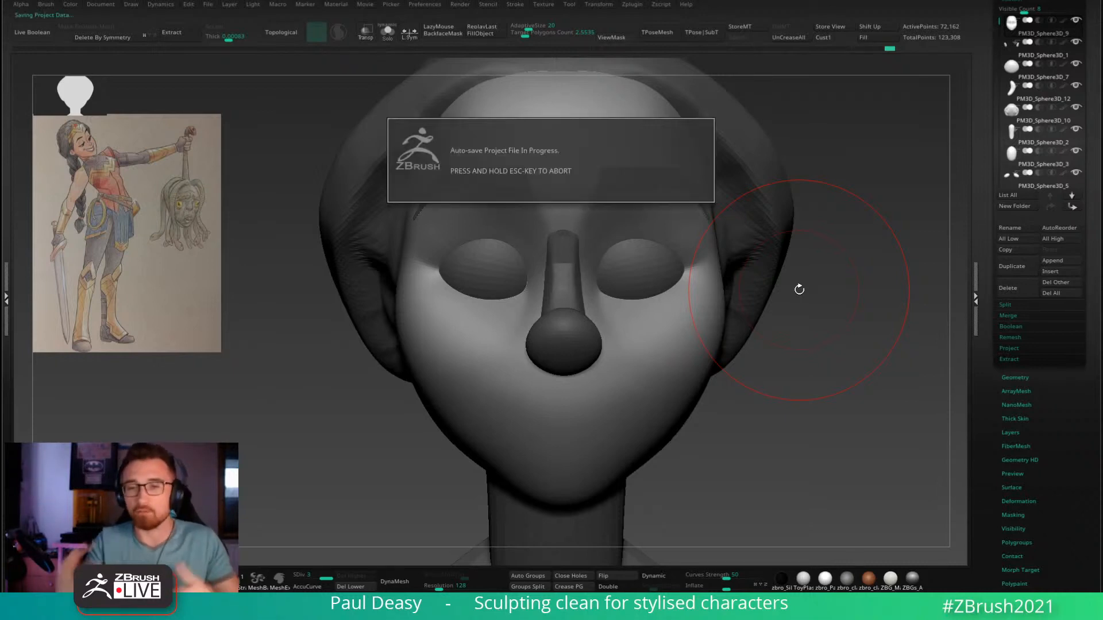
mouse_move(851, 256)
mouse_down()
mouse_move(888, 248)
mouse_move(862, 247)
mouse_move(790, 287)
mouse_move(817, 268)
mouse_up()
right_click(824, 272)
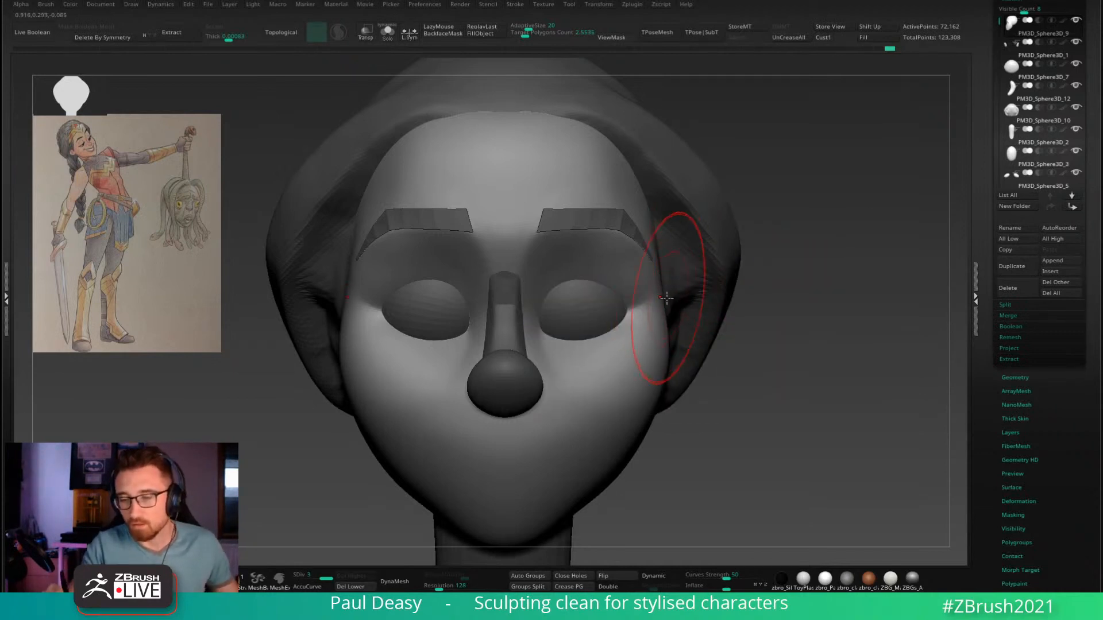
Step: Isolate the head mesh and sharpen the socket rim with DamStandard from the outer eye corner to the inner corner
alt+right_drag(619, 349, 653, 347)
right_drag(682, 485, 790, 379)
ctrl+right_drag(641, 299, 655, 269)
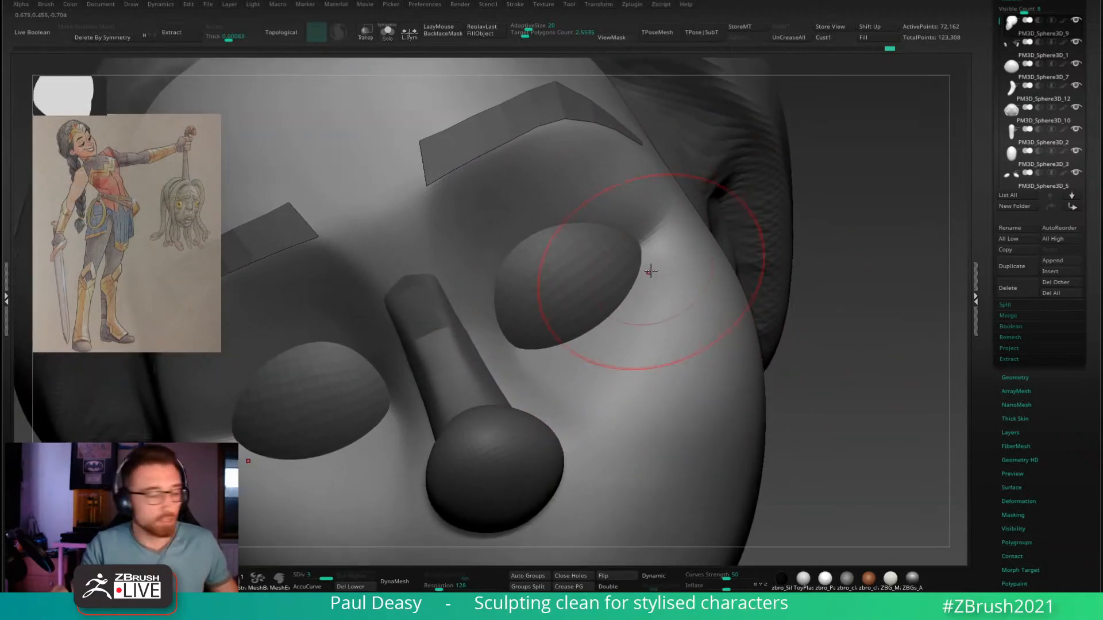
key(ctrl+shift+s)
key(b)
key(p)
key(i)
key(space)
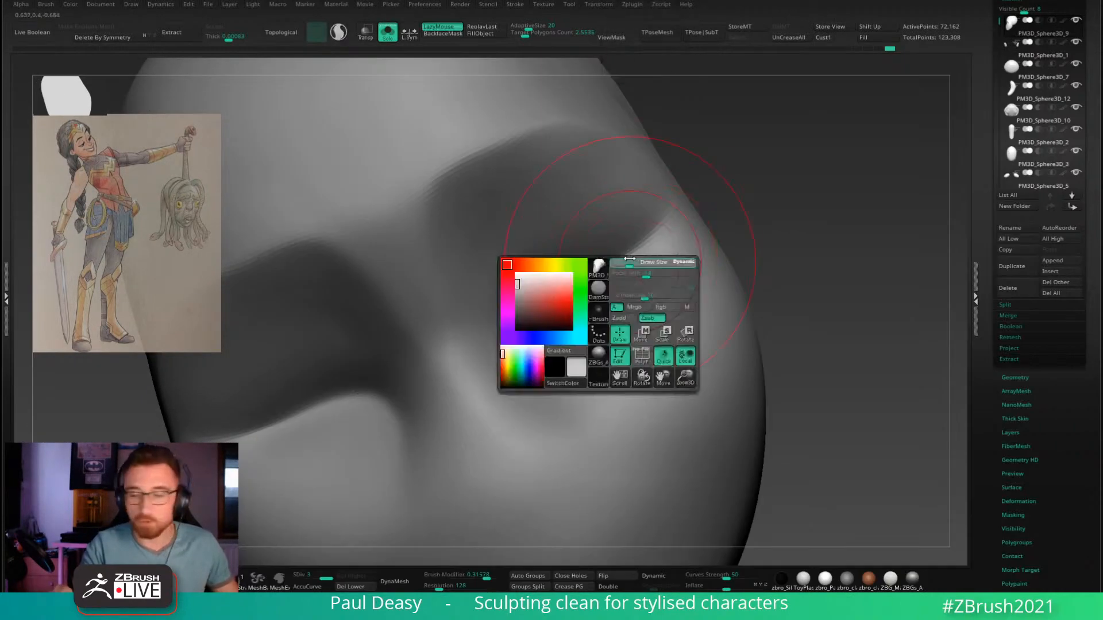
mouse_move(662, 223)
mouse_down()
mouse_move(563, 291)
mouse_move(670, 211)
mouse_move(544, 302)
mouse_move(558, 284)
mouse_up()
mouse_move(522, 334)
mouse_down()
mouse_move(676, 211)
mouse_move(538, 304)
mouse_up()
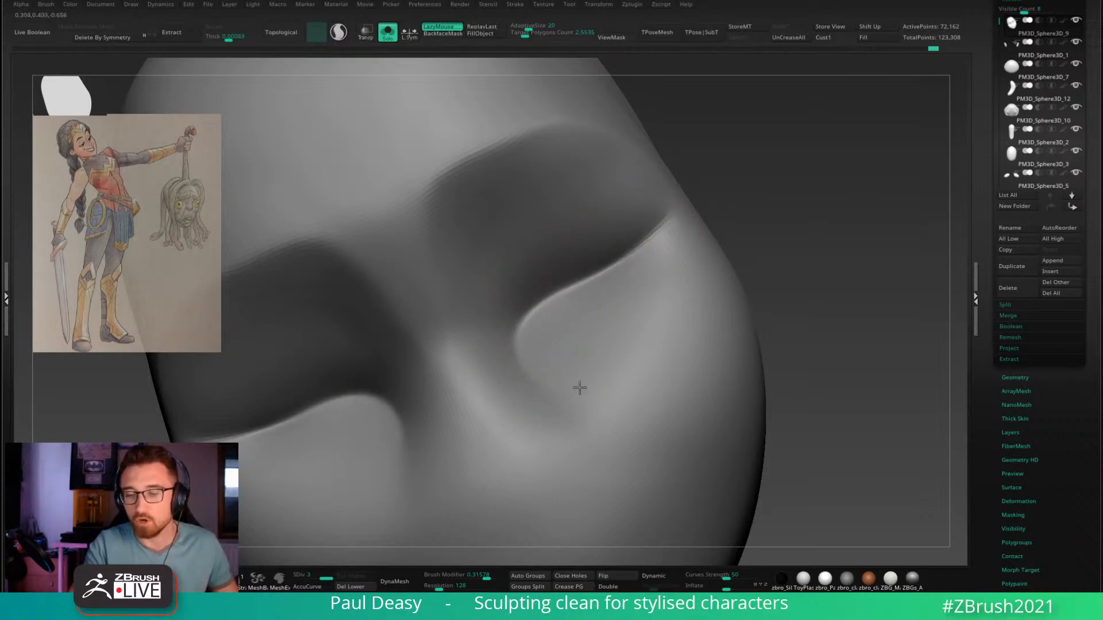
ctrl+right_drag(579, 386, 756, 342)
click(766, 322)
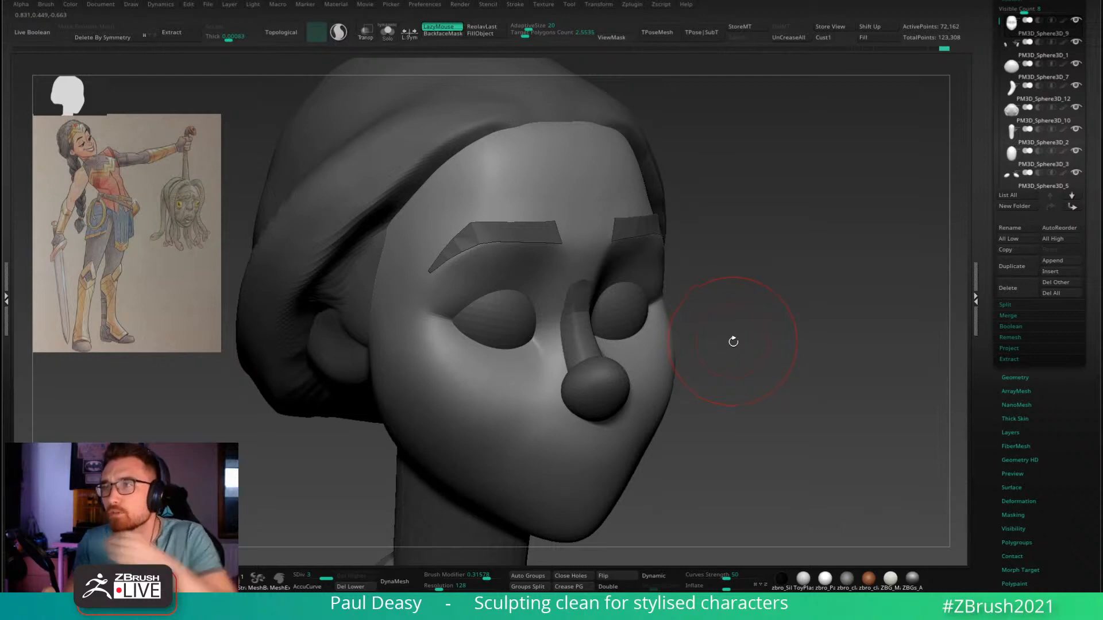
Step: Resize the brush and adjust the eye-socket rim near the outer corners with the Move brush
right_drag(753, 301, 775, 307)
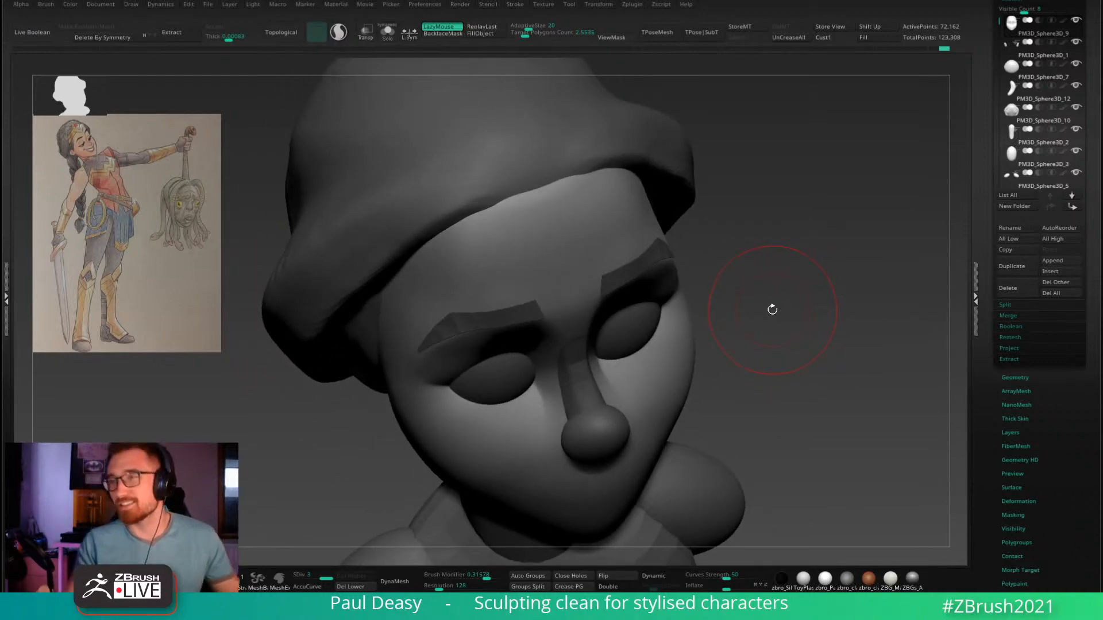
right_drag(774, 307, 773, 273)
key(space)
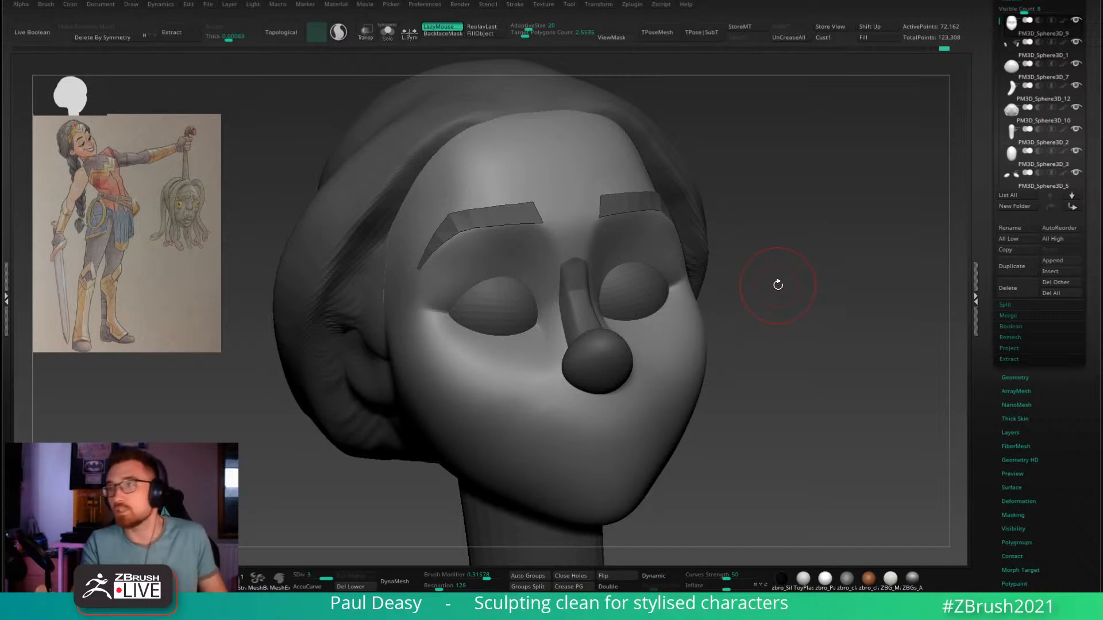
mouse_move(776, 285)
mouse_down()
mouse_move(785, 270)
mouse_move(800, 278)
mouse_move(707, 300)
mouse_move(690, 289)
mouse_up()
key(space)
key(space)
right_drag(660, 275, 657, 276)
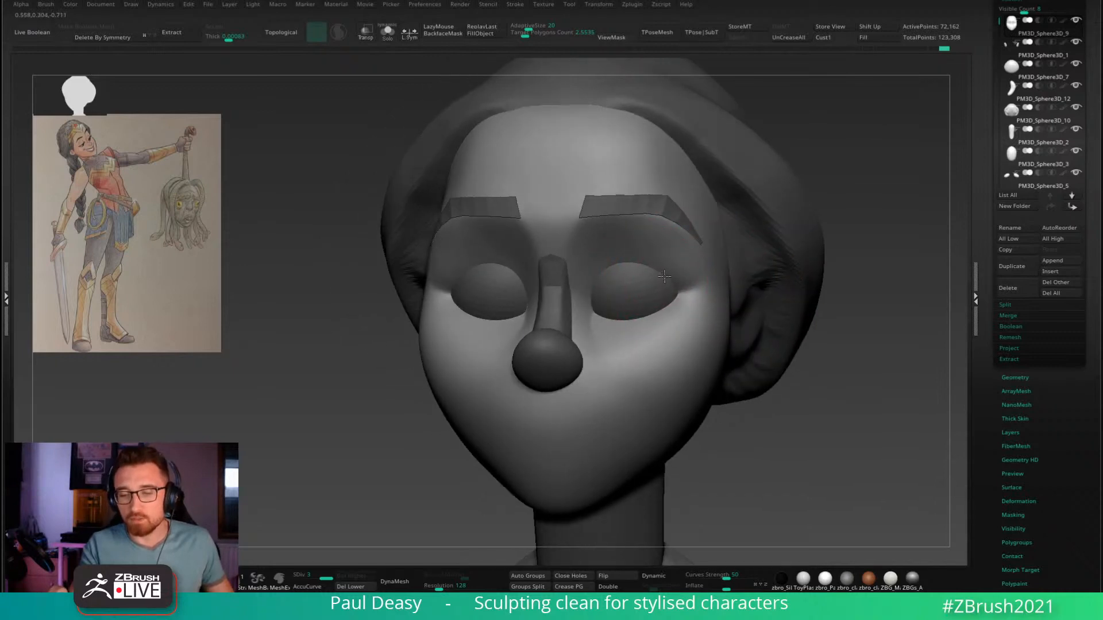
key(space)
drag(657, 284, 658, 276)
right_drag(641, 284, 661, 273)
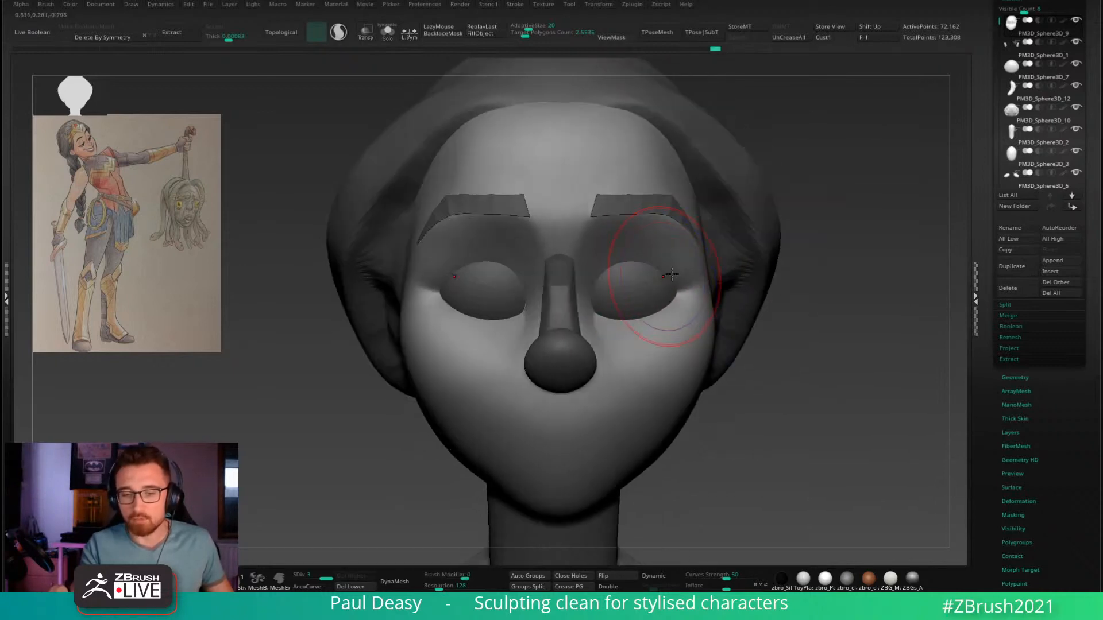
Step: Refine the inner and lower socket rims around the eyes with the Move brush at varying sizes
ctrl+right_drag(678, 310, 661, 327)
key(space)
drag(594, 315, 599, 315)
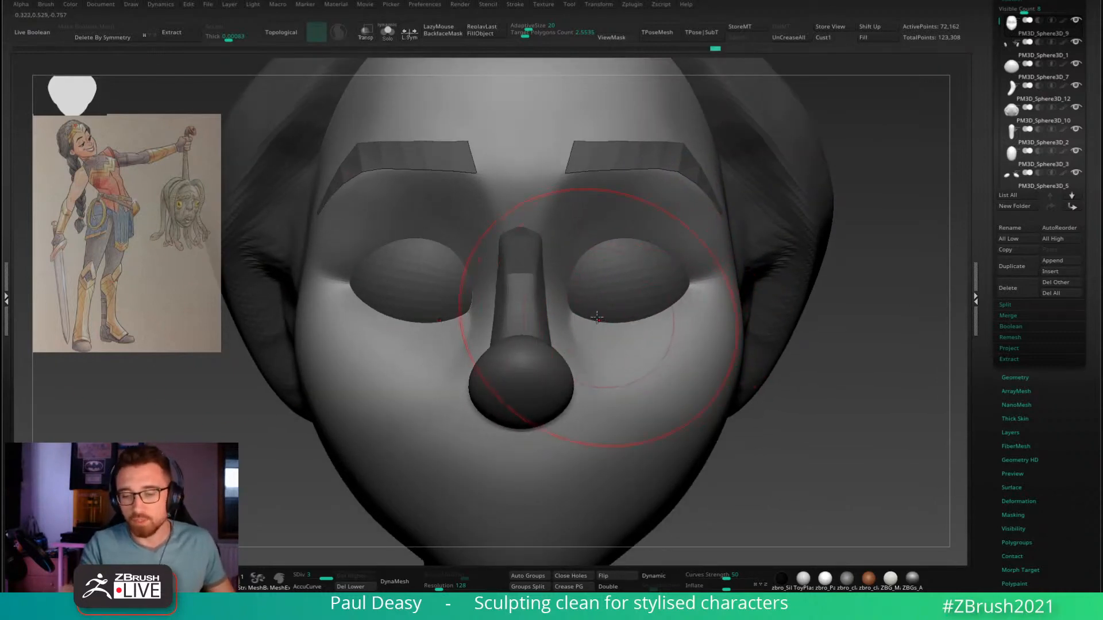
key(space)
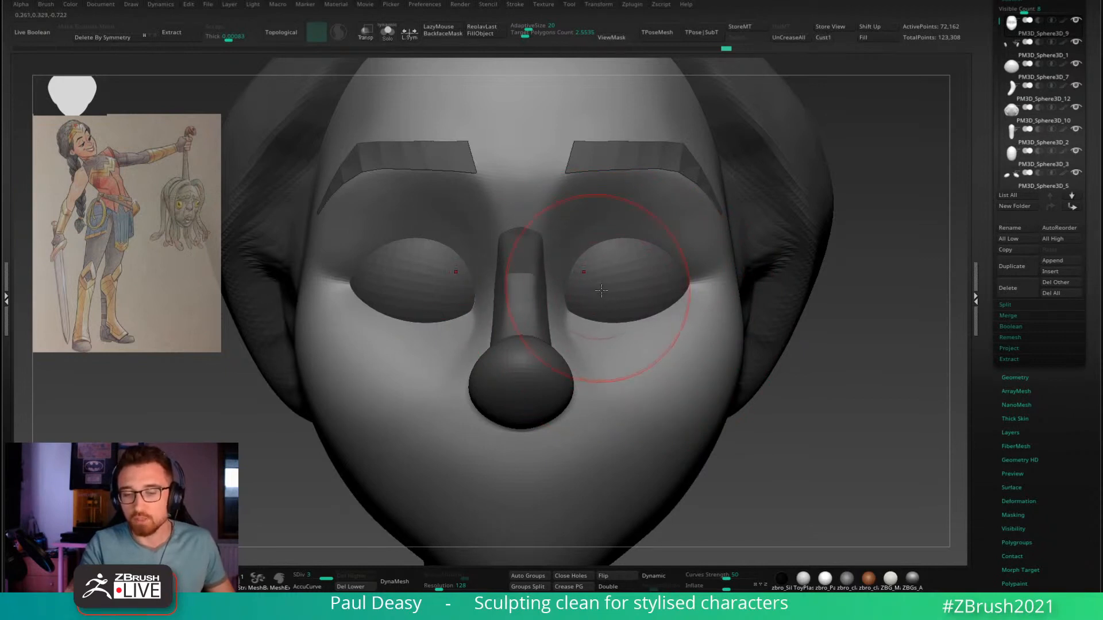
key(space)
mouse_move(603, 337)
mouse_down()
mouse_move(585, 319)
mouse_move(596, 350)
mouse_up()
key(space)
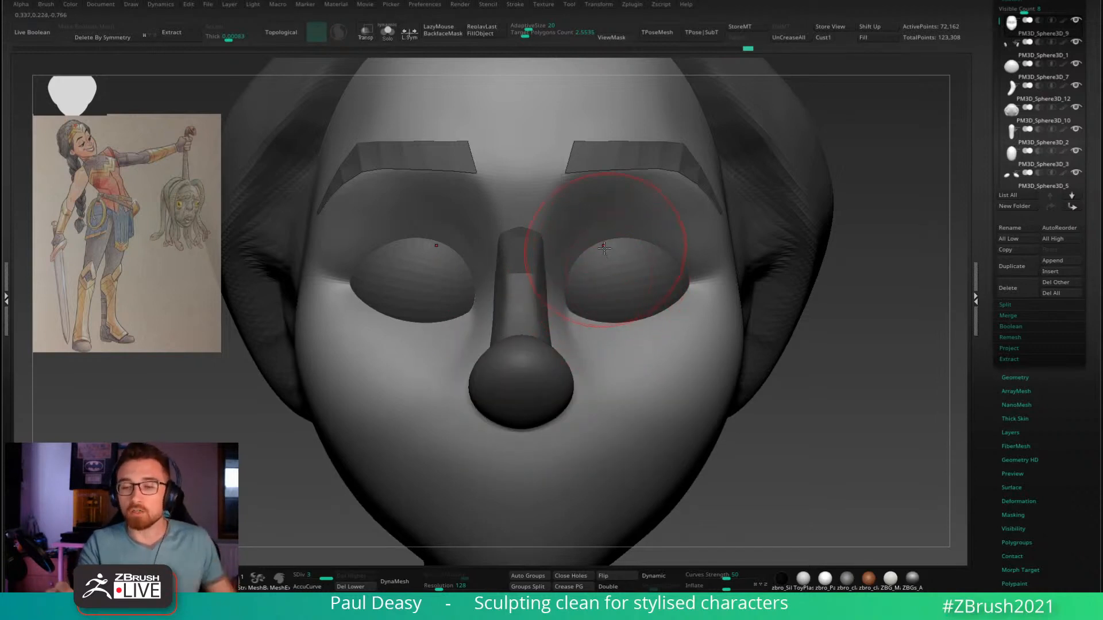
key(space)
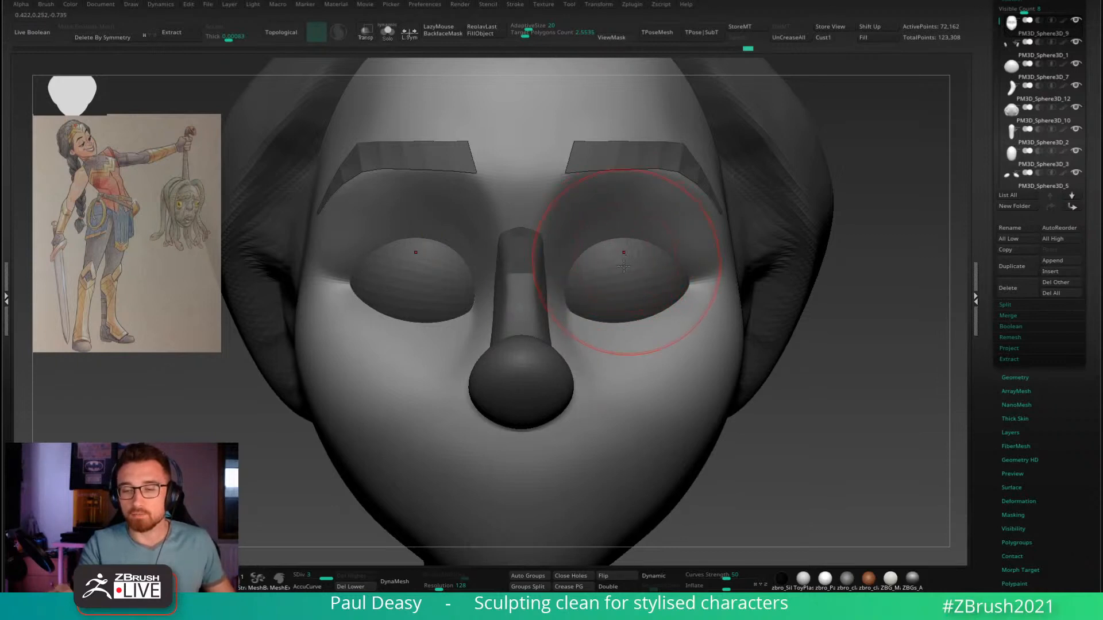
drag(620, 272, 616, 278)
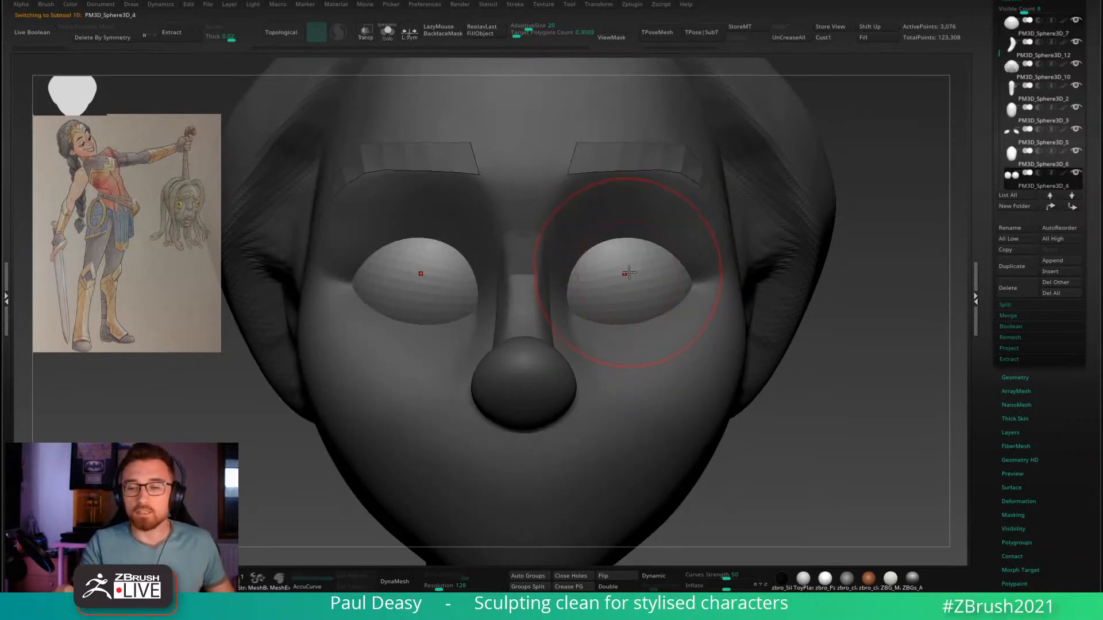
Step: Select the eyeballs and examine how they sit in the sockets from low, tilted angles and the front
alt+click(627, 273)
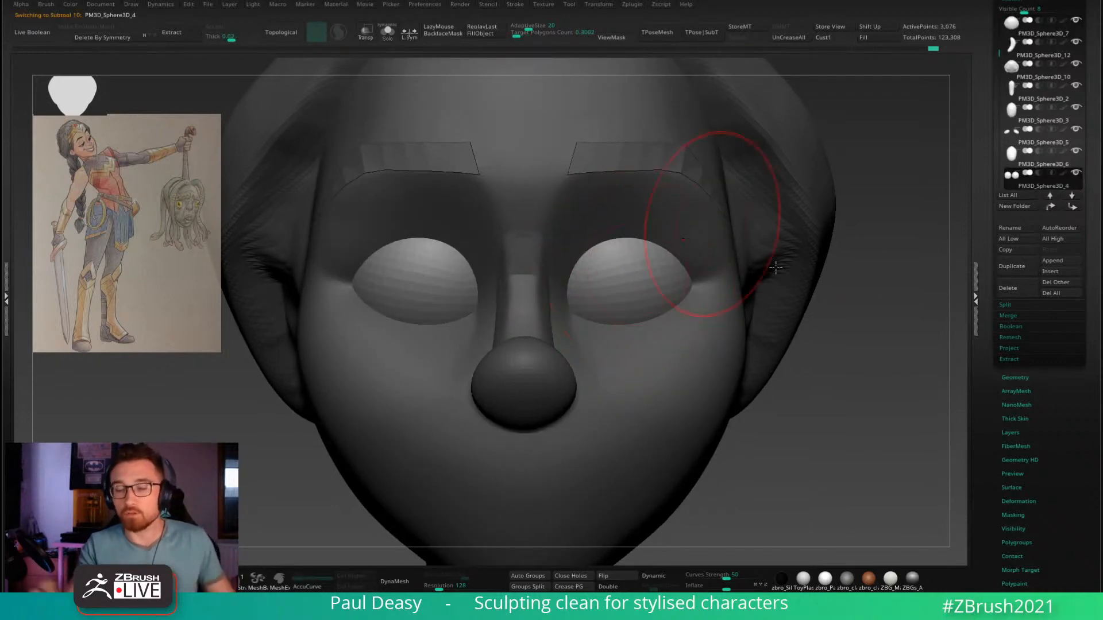
drag(770, 443, 845, 262)
key(space)
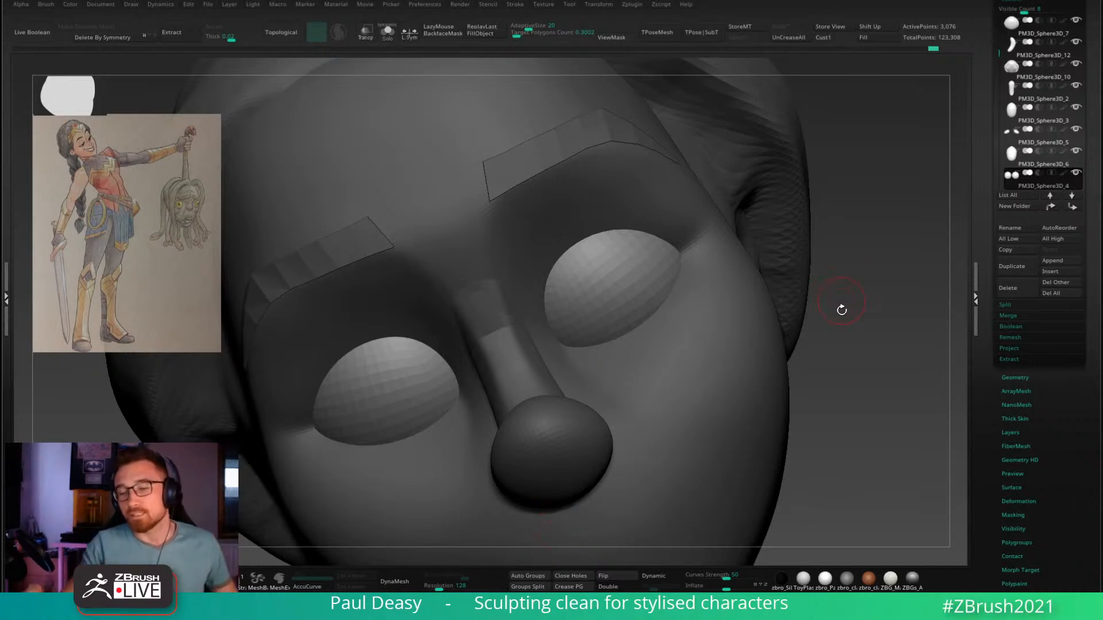
drag(841, 308, 798, 313)
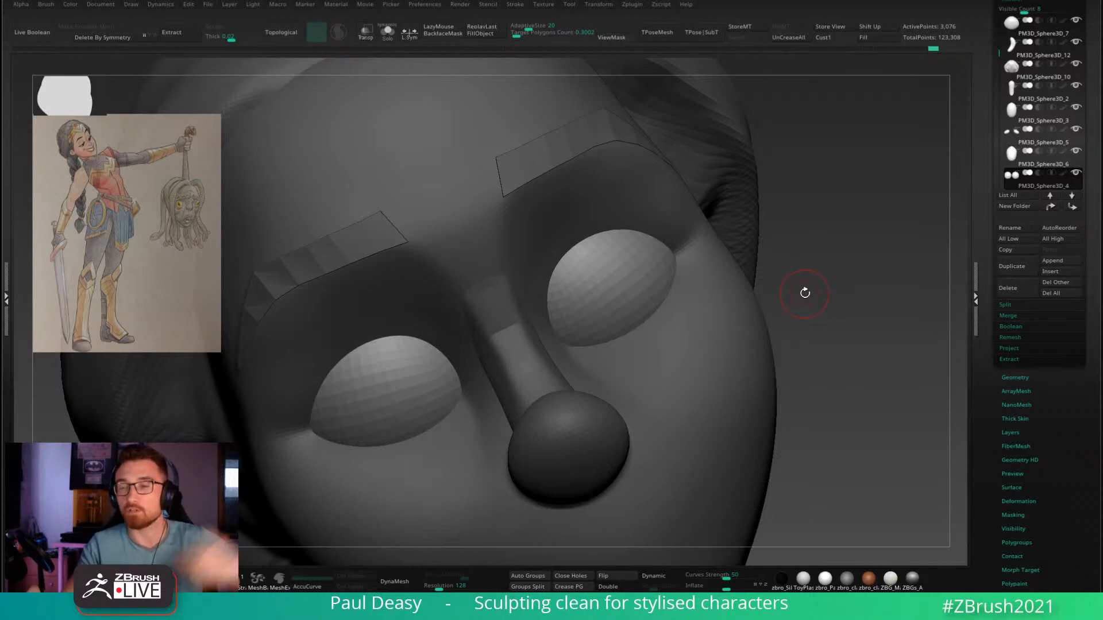
drag(804, 288, 810, 261)
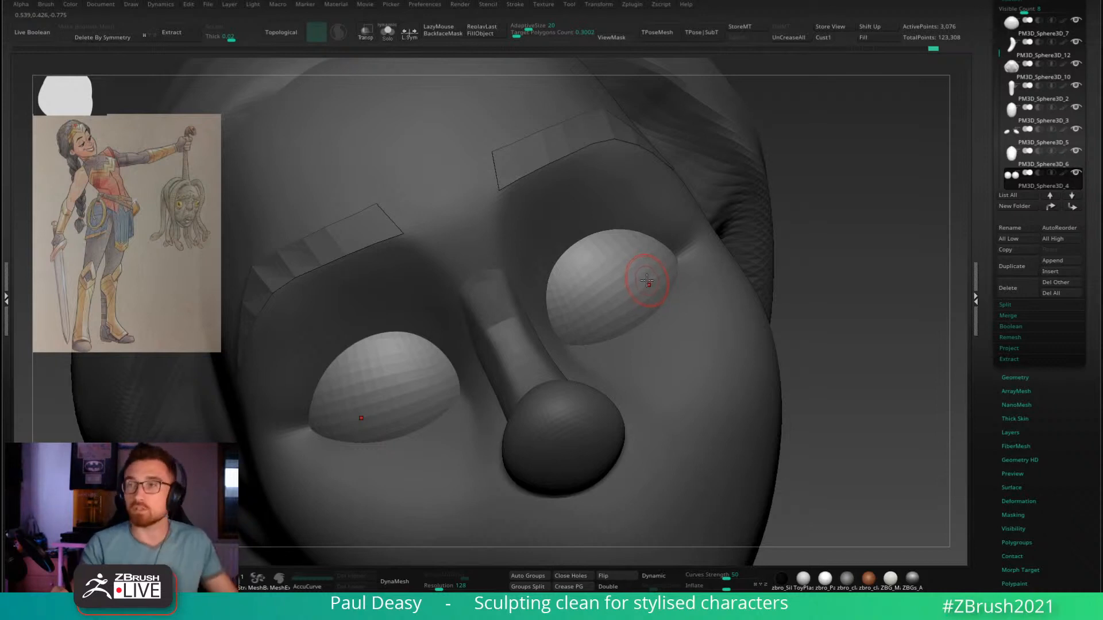
right_drag(647, 281, 630, 287)
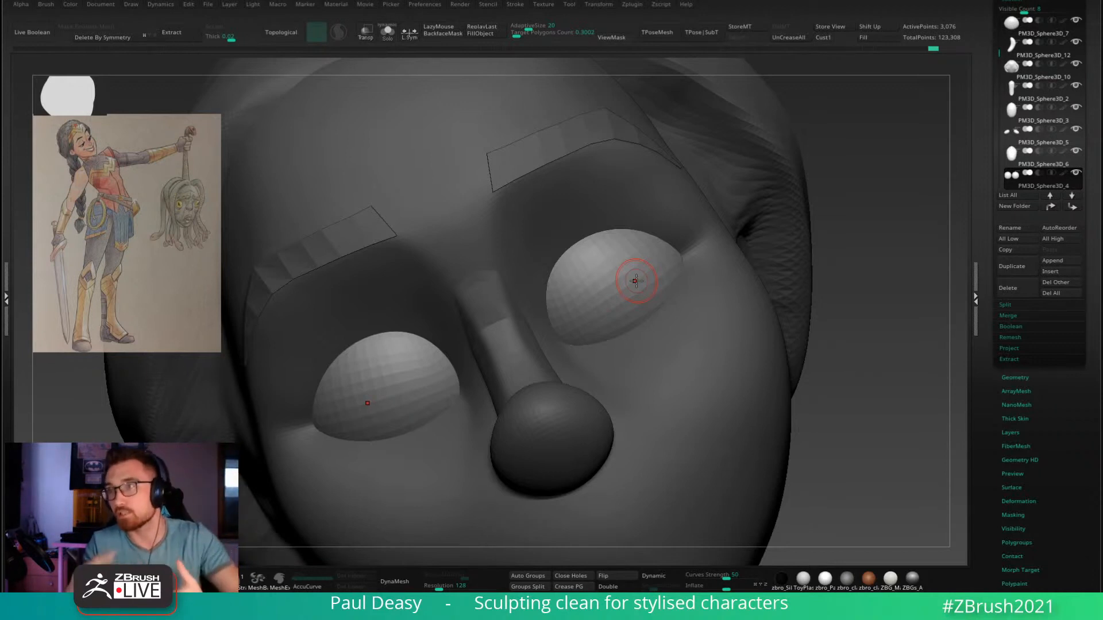
mouse_move(636, 280)
alt+right_down()
mouse_move(636, 266)
mouse_move(678, 300)
mouse_move(653, 300)
alt+right_up()
key(bracketright)
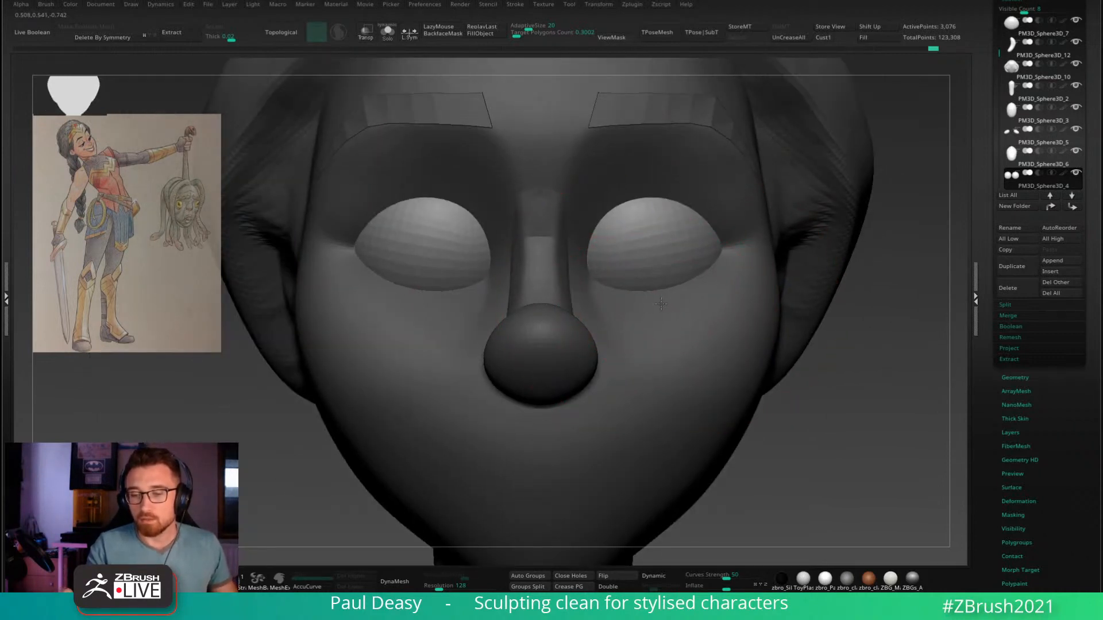
Step: Select the head mesh and reshape the lower and upper eye-socket rims around the eyeballs with the Move brush
alt+click(660, 303)
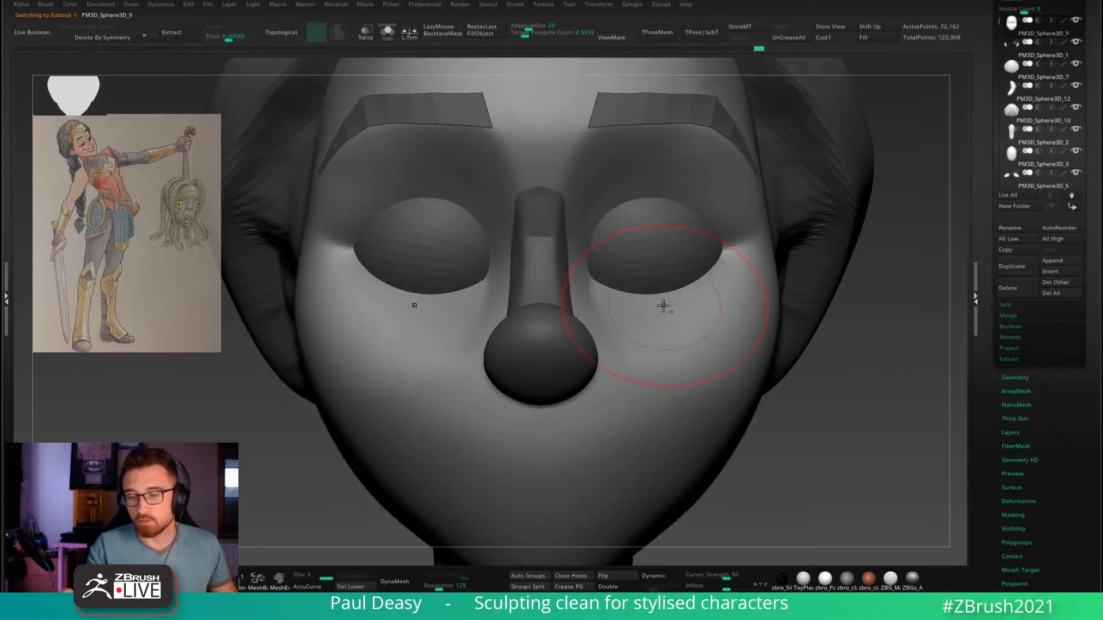
key(space)
mouse_move(663, 306)
mouse_down()
mouse_move(674, 305)
mouse_move(630, 310)
mouse_move(614, 298)
mouse_up()
key(space)
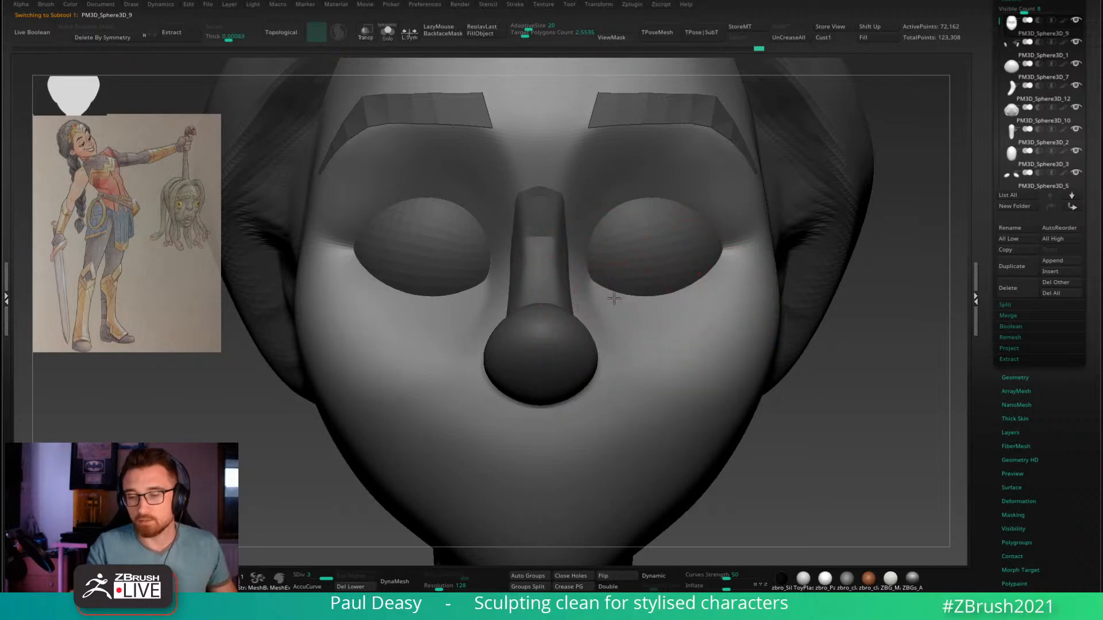
mouse_move(704, 289)
mouse_down()
mouse_move(697, 297)
mouse_move(707, 288)
mouse_up()
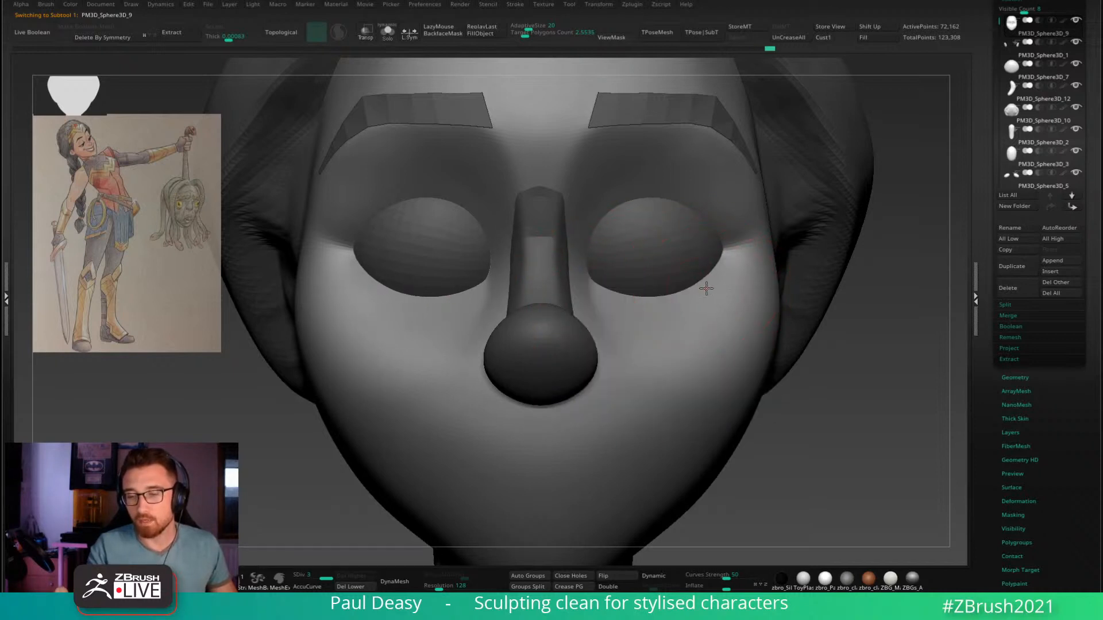
drag(679, 208, 639, 195)
Step: Adjust the brush size and smooth the eye-socket surface above the outer eye corners on the head mesh
key(space)
mouse_move(640, 196)
ctrl+right_down()
mouse_move(628, 187)
mouse_move(629, 201)
mouse_move(617, 201)
mouse_move(678, 167)
mouse_move(696, 217)
mouse_move(714, 207)
mouse_move(686, 172)
mouse_move(626, 167)
mouse_move(627, 184)
mouse_move(662, 203)
mouse_move(652, 224)
mouse_move(682, 232)
mouse_move(649, 251)
ctrl+right_up()
key(space)
key(space)
key(space)
right_click(662, 202)
right_click(669, 213)
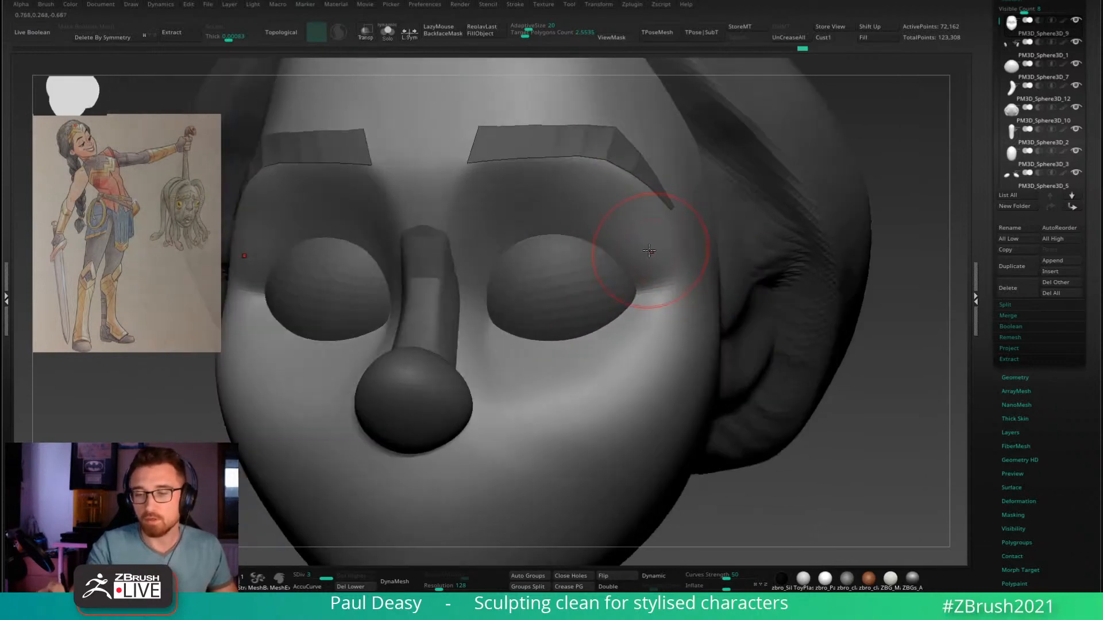
shift+drag(580, 219, 608, 259)
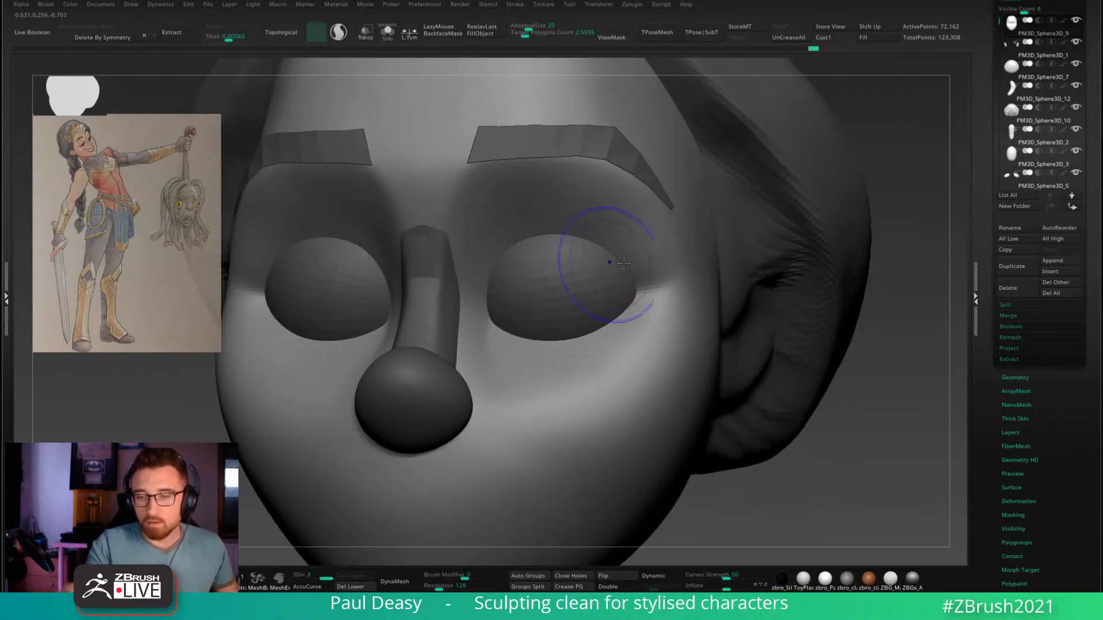
key(s)
right_drag(608, 259, 633, 253)
mouse_move(581, 243)
shift+mouse_down()
mouse_move(517, 236)
mouse_move(608, 275)
shift+mouse_up()
alt+right_drag(609, 275, 598, 297)
Step: Build up and smooth the eye-socket interiors on the isolated head at subdivision level 1, and return to level 3
key(shift+d)
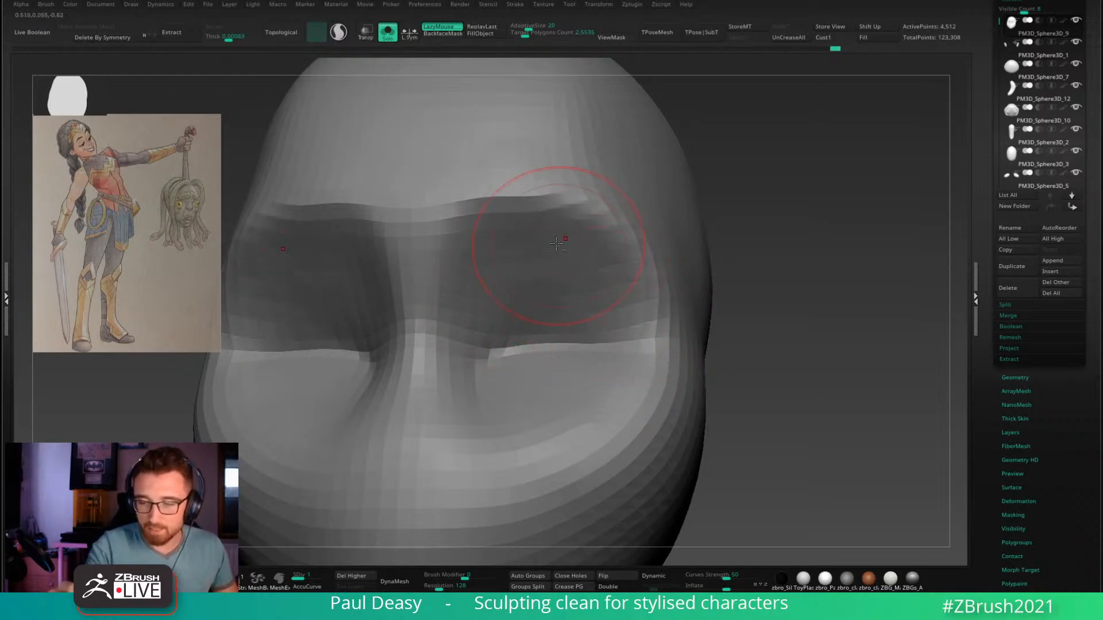
drag(527, 233, 503, 256)
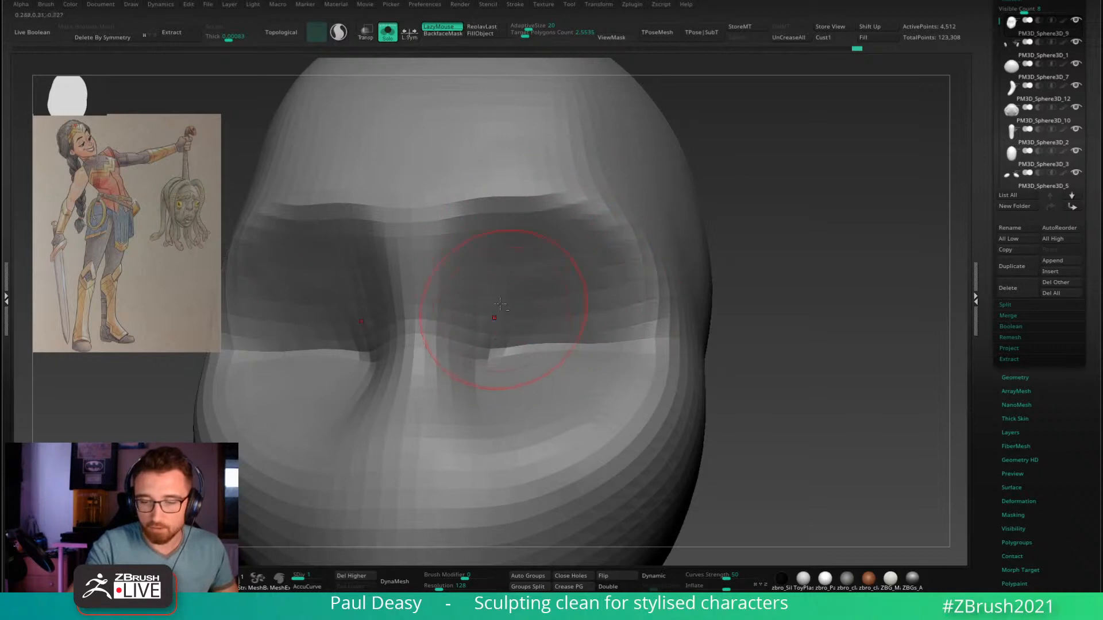
right_drag(511, 305, 491, 301)
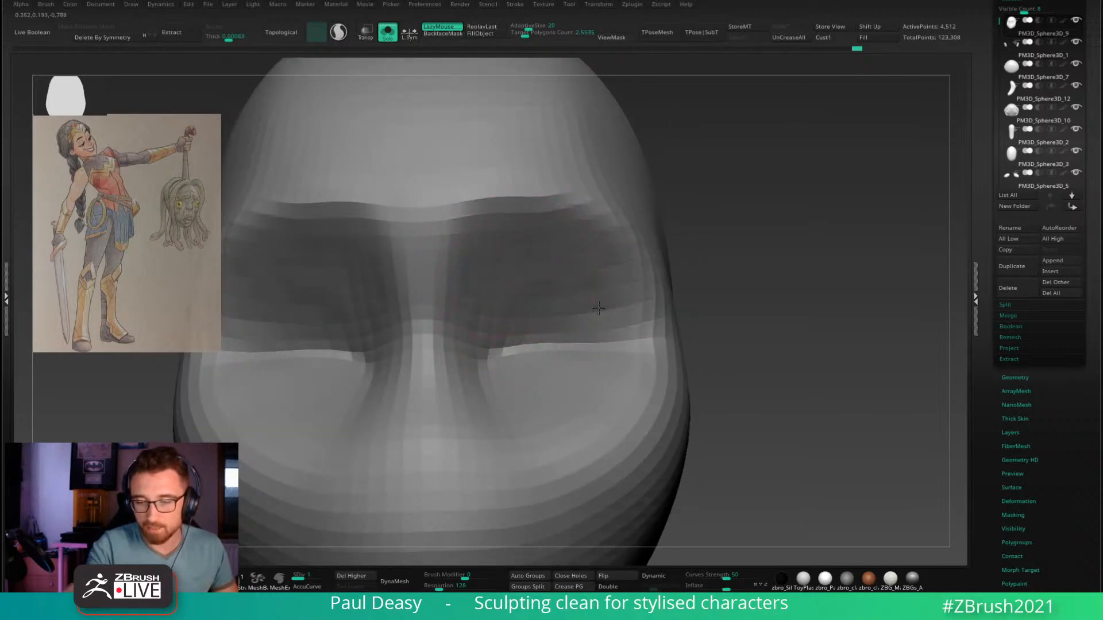
drag(574, 317, 496, 300)
shift+drag(531, 229, 534, 289)
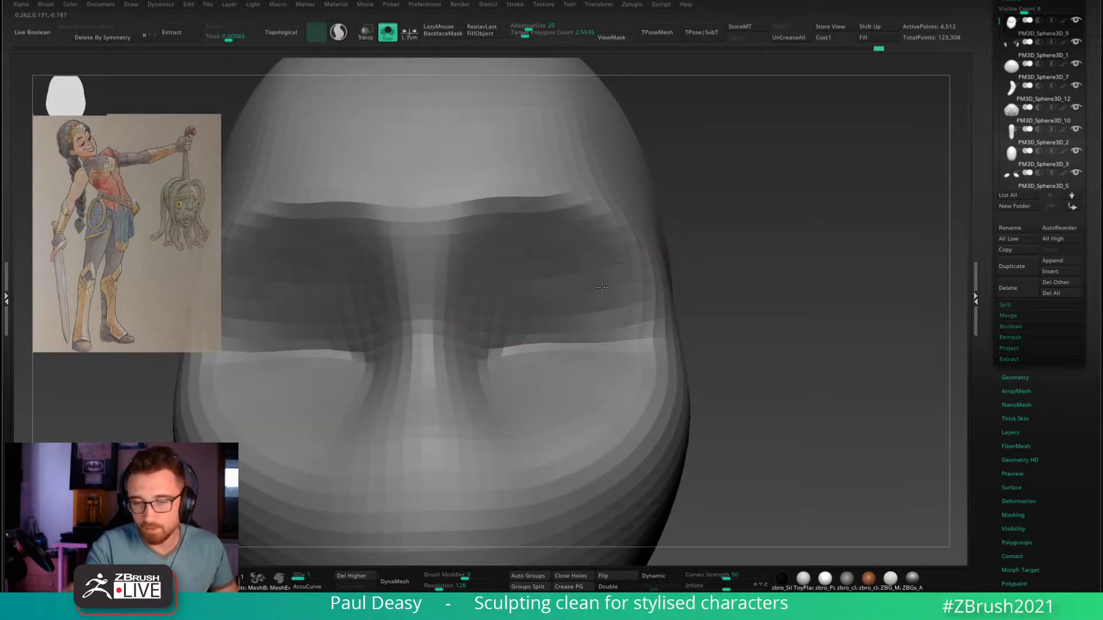
key(ctrl+shift+s)
key(d)
key(d)
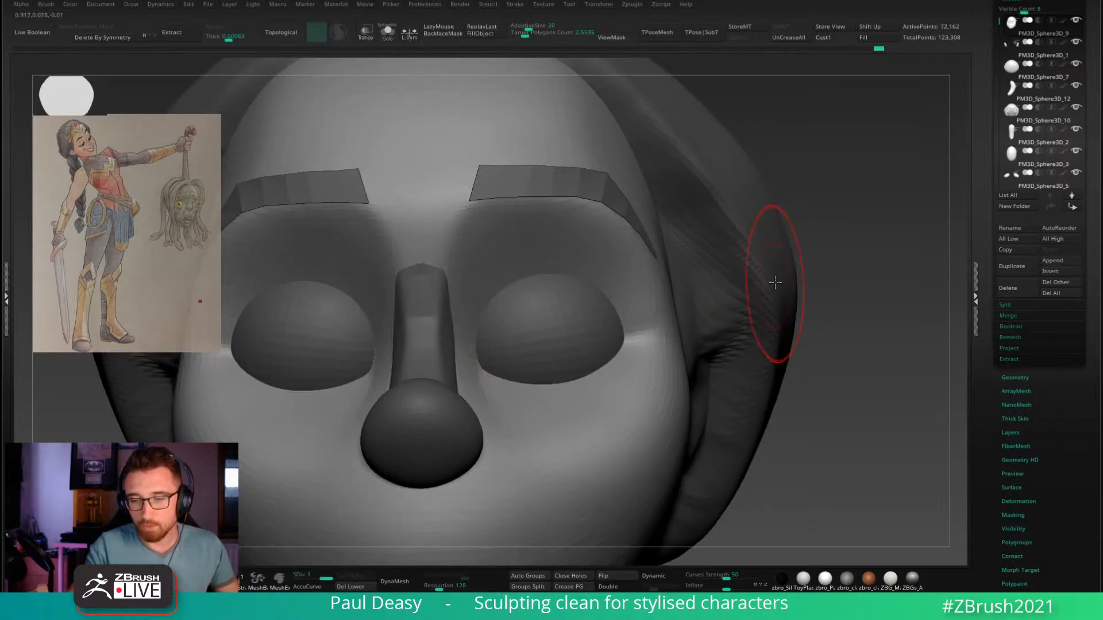
Step: Lower the head to subdivision level 2 and even out the eye-socket interiors with the head isolated
mouse_move(824, 316)
right_down()
mouse_move(833, 330)
mouse_move(815, 323)
right_up()
right_drag(687, 330, 620, 315)
key(shift+d)
key(l)
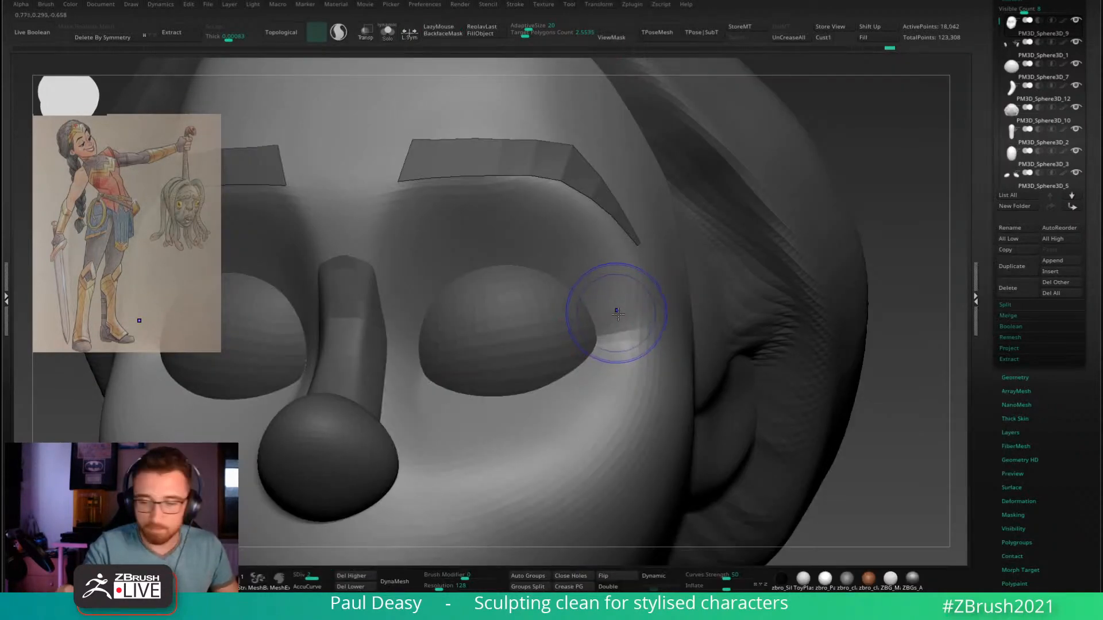
key(alt+s)
right_drag(622, 311, 597, 325)
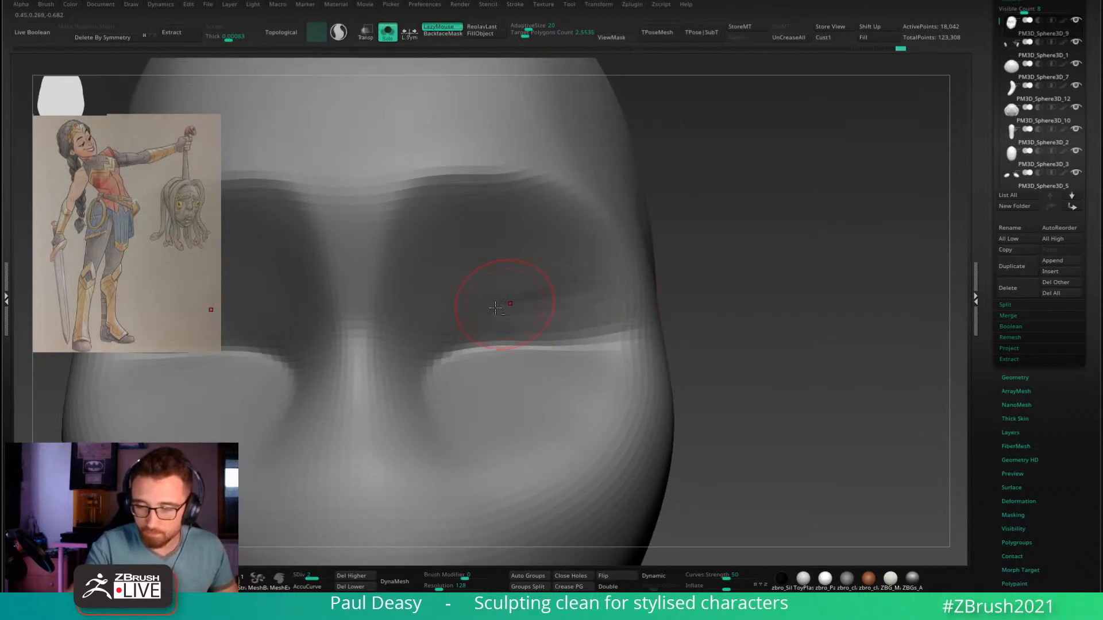
key(l)
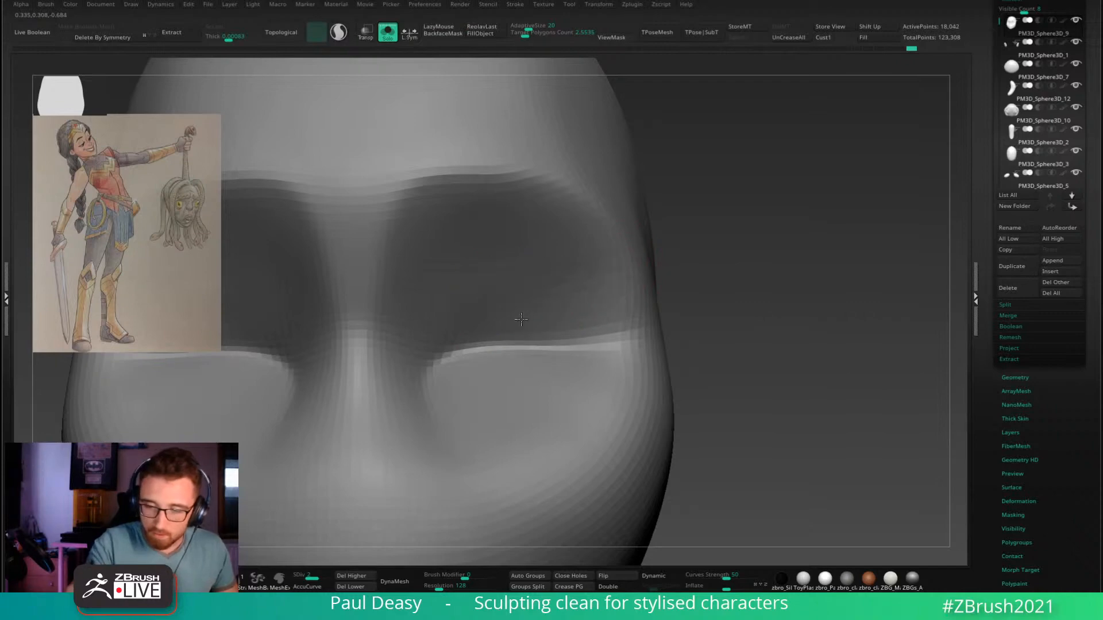
key(alt+s)
key(l)
drag(725, 279, 836, 332)
right_drag(836, 332, 770, 322)
Step: Switch to the Move brush and adjust the face contour at the temple beside the outer eye corner
right_click(617, 319)
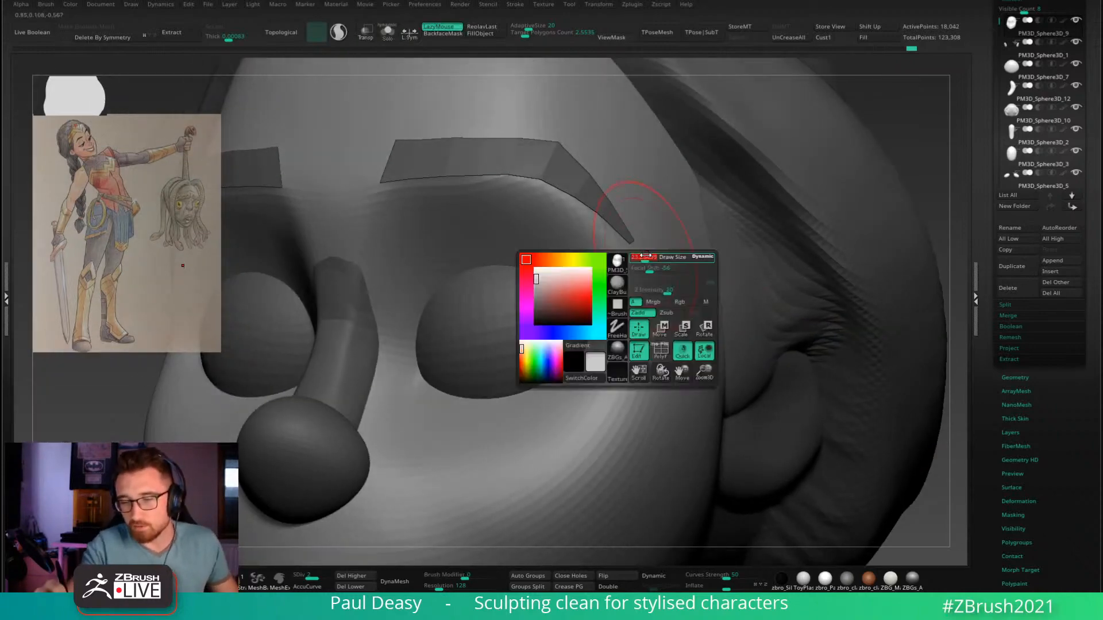
right_drag(651, 223, 608, 305)
key(b)
key(m)
key(v)
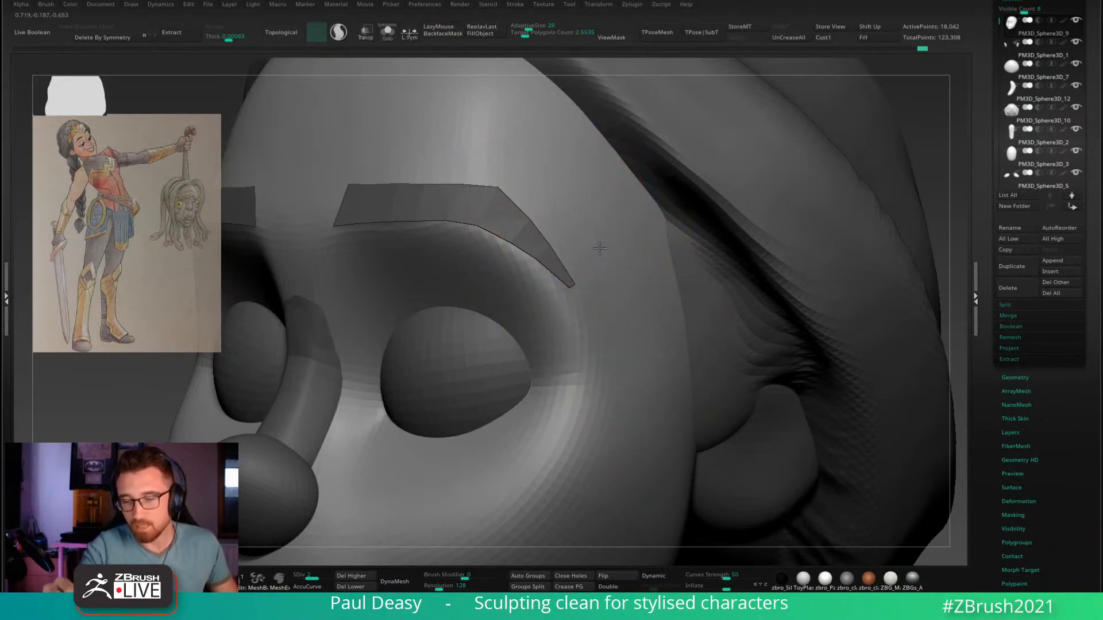
right_drag(597, 246, 658, 357)
drag(638, 340, 633, 331)
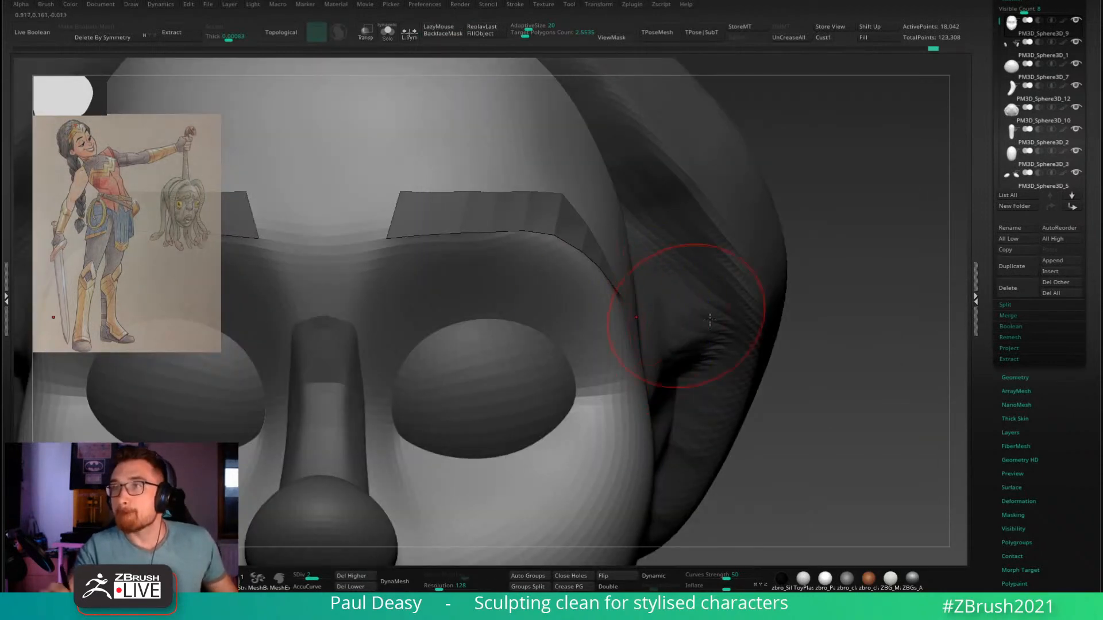
alt+right_drag(838, 421, 832, 401)
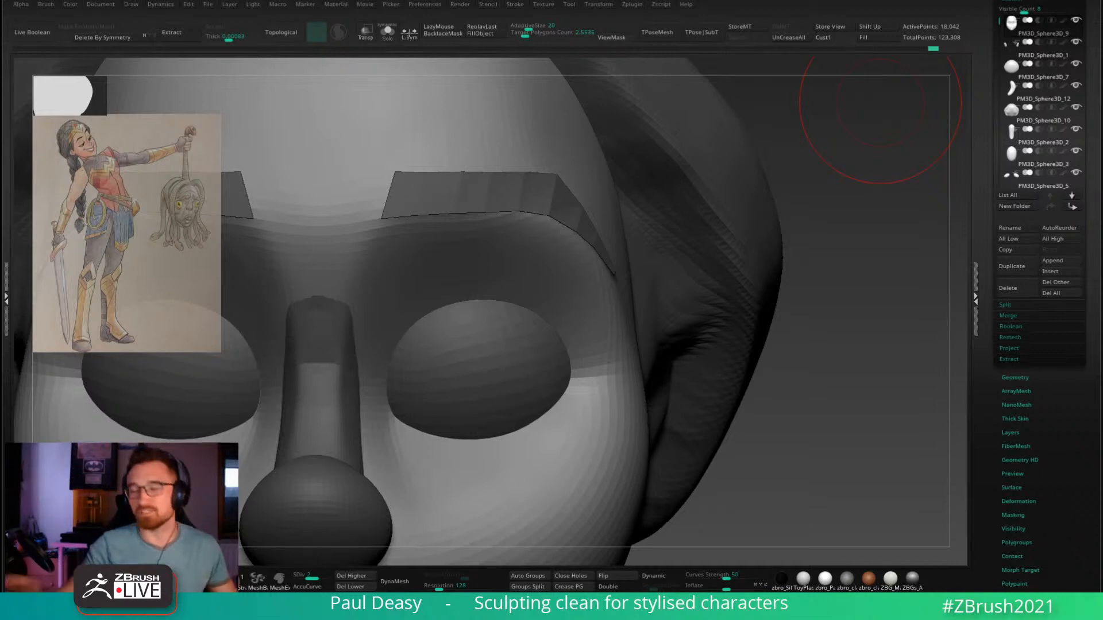
Step: Select the eyebrows and nudge their upper edges into a softer arch with the Move brush at varying sizes
key(f)
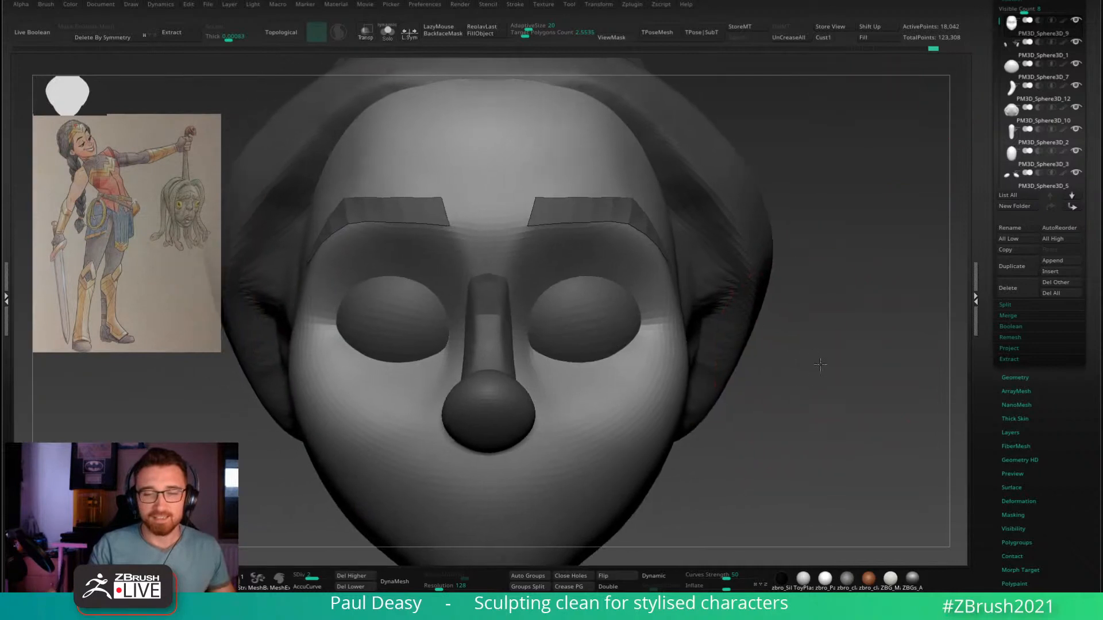
mouse_move(823, 340)
alt+mouse_down()
mouse_move(824, 366)
mouse_move(724, 293)
mouse_move(672, 300)
alt+mouse_up()
alt+click(636, 262)
mouse_move(671, 300)
right_down()
mouse_move(666, 267)
mouse_move(638, 264)
mouse_move(597, 304)
right_up()
right_click(571, 303)
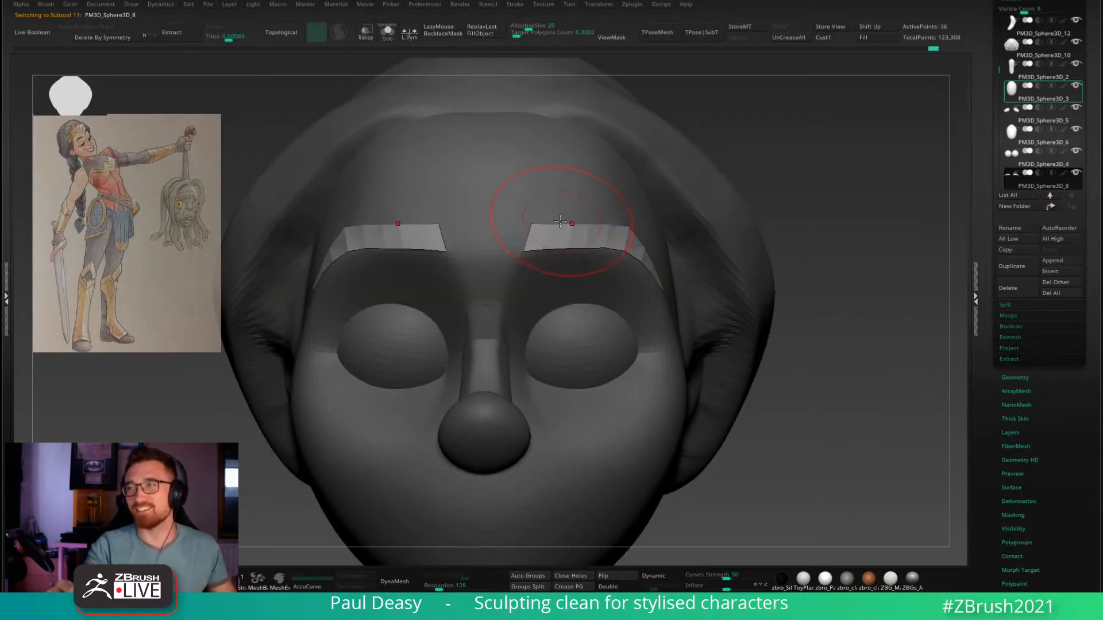
drag(535, 205, 542, 201)
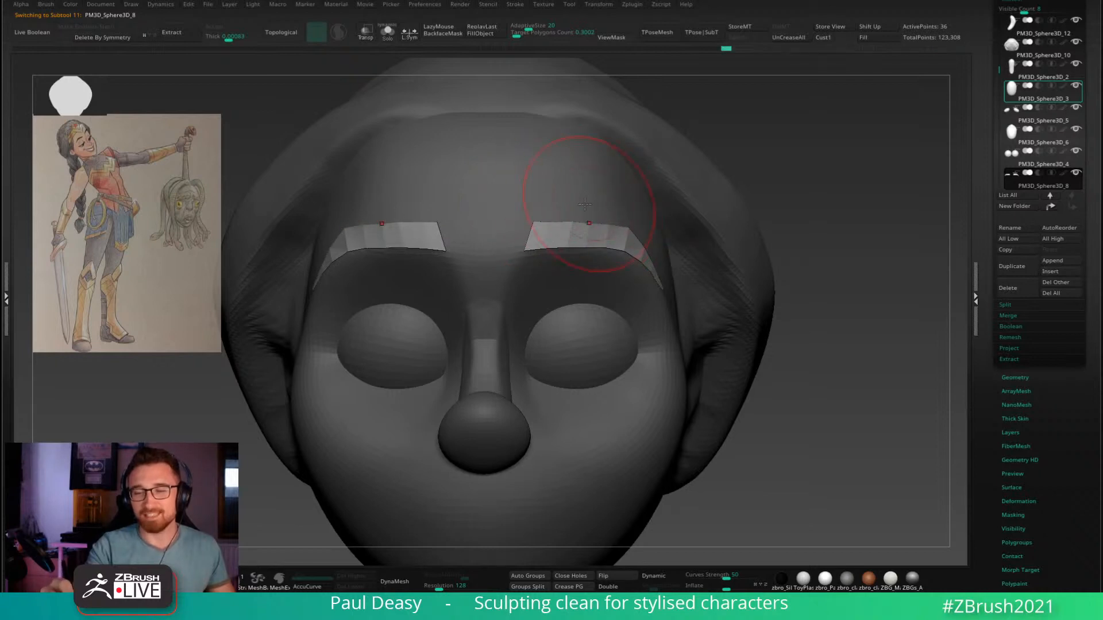
key(space)
click(544, 212)
key(space)
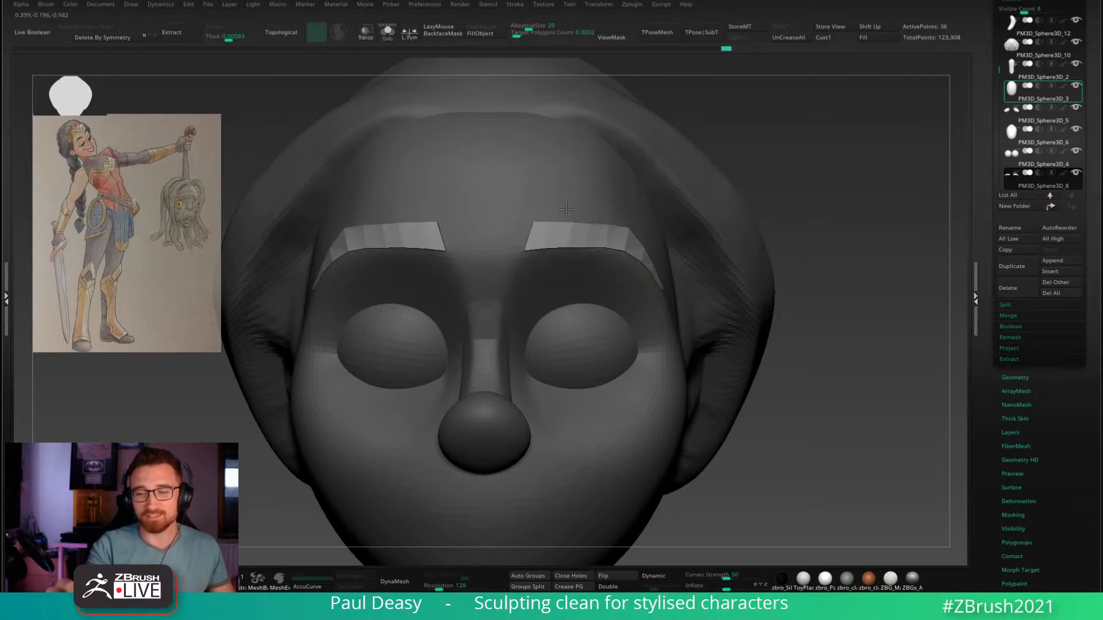
key(space)
key(space)
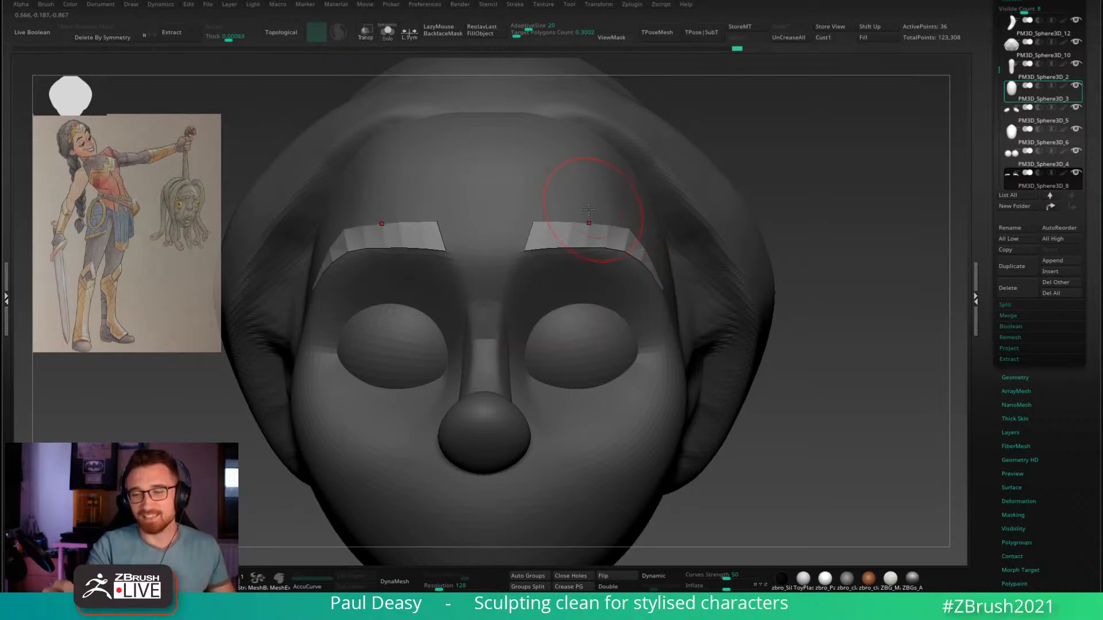
Step: Examine the eyebrows and face contour from front and three-quarter views, with the head mesh reselected
drag(840, 305, 665, 238)
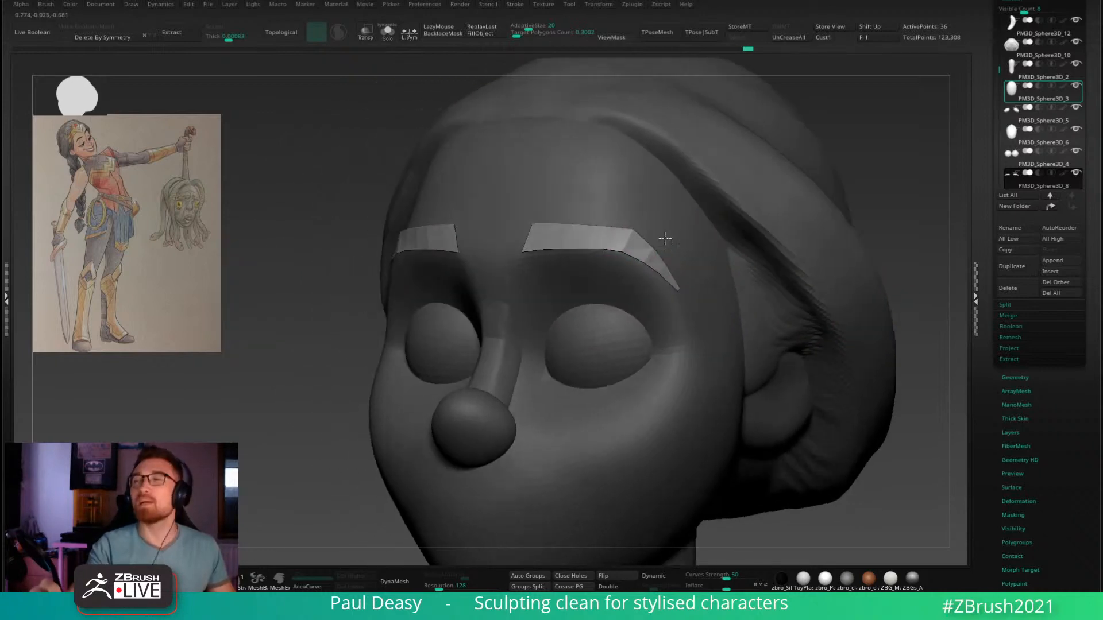
mouse_move(665, 238)
right_down()
mouse_move(764, 234)
mouse_move(800, 365)
right_up()
key(space)
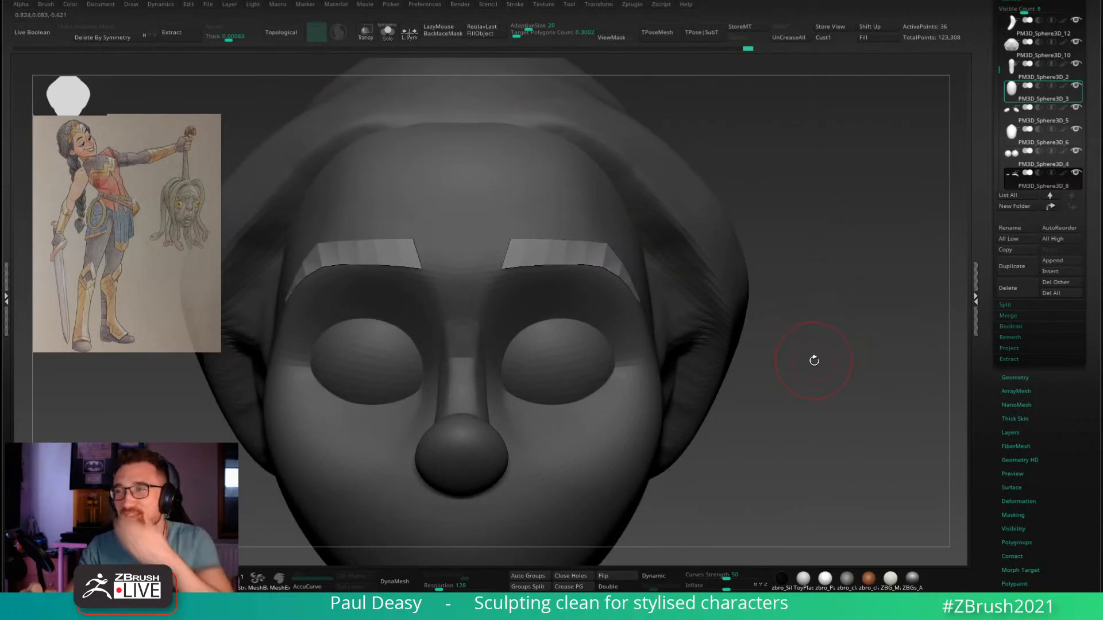
ctrl+right_drag(795, 326, 763, 293)
alt+click(617, 340)
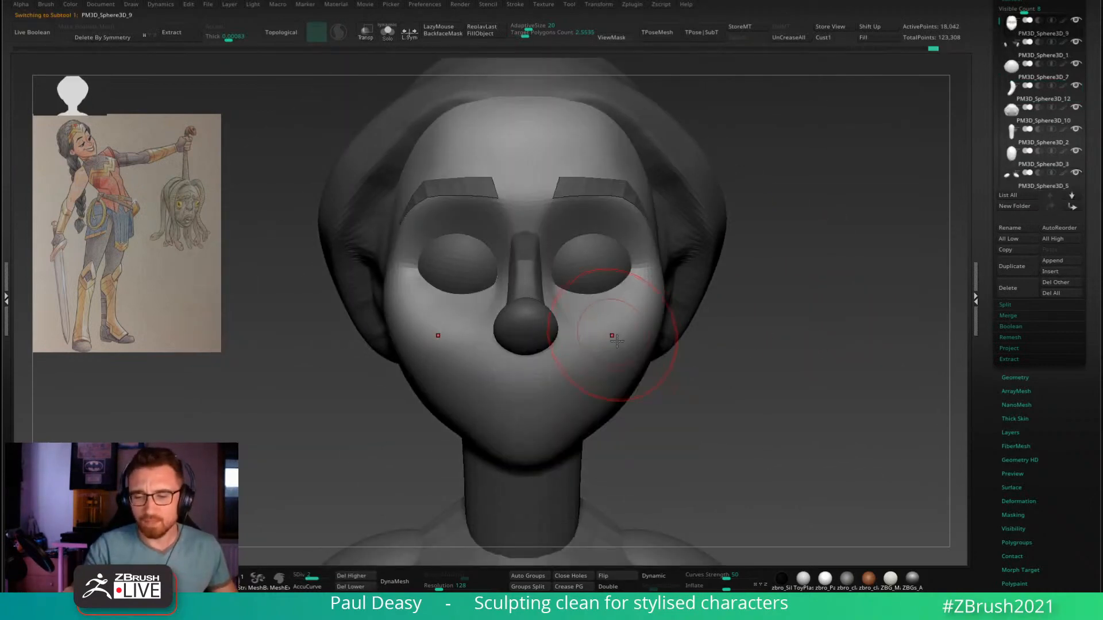
right_drag(674, 367, 642, 331)
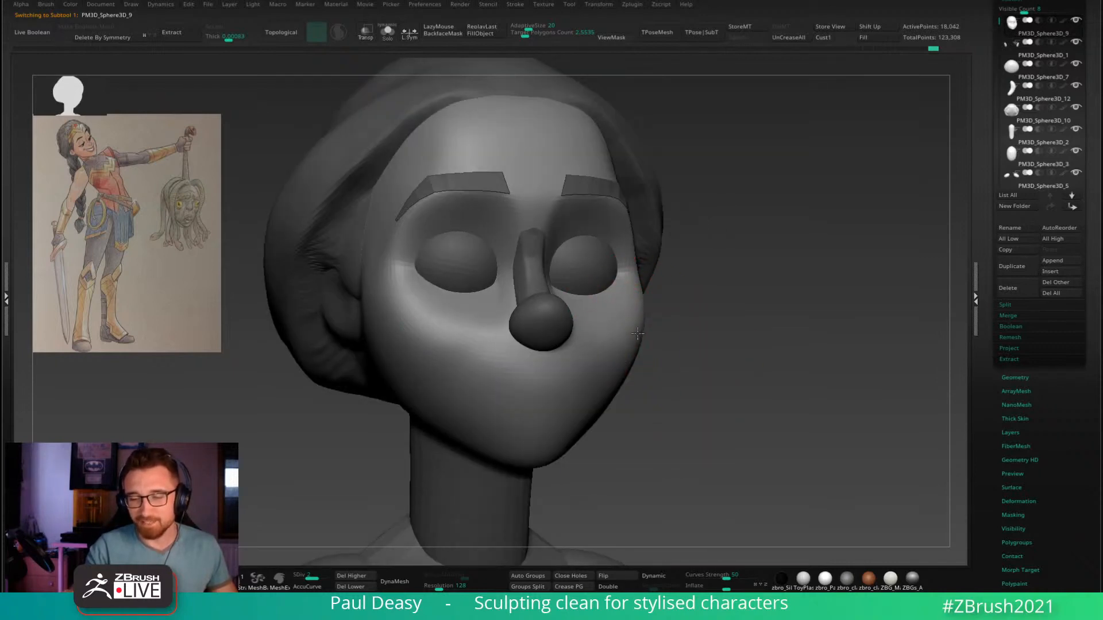
key(space)
right_drag(699, 362, 661, 371)
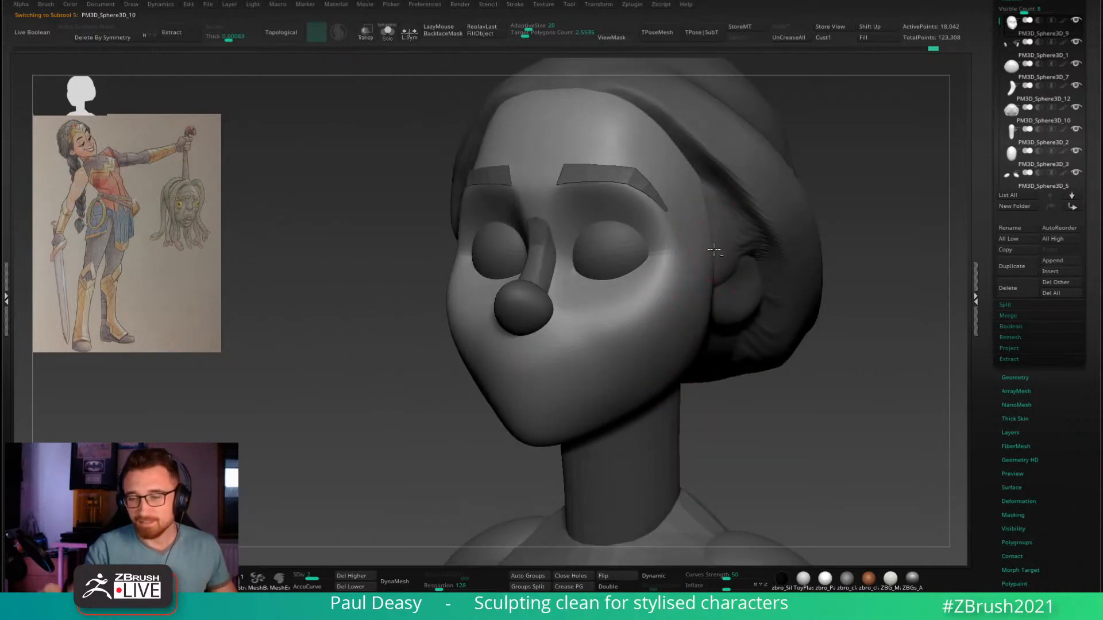
Step: Select the hair mesh and pull its side down in front of the ear with the Move brush
alt+click(730, 258)
right_drag(722, 251, 701, 242)
key(space)
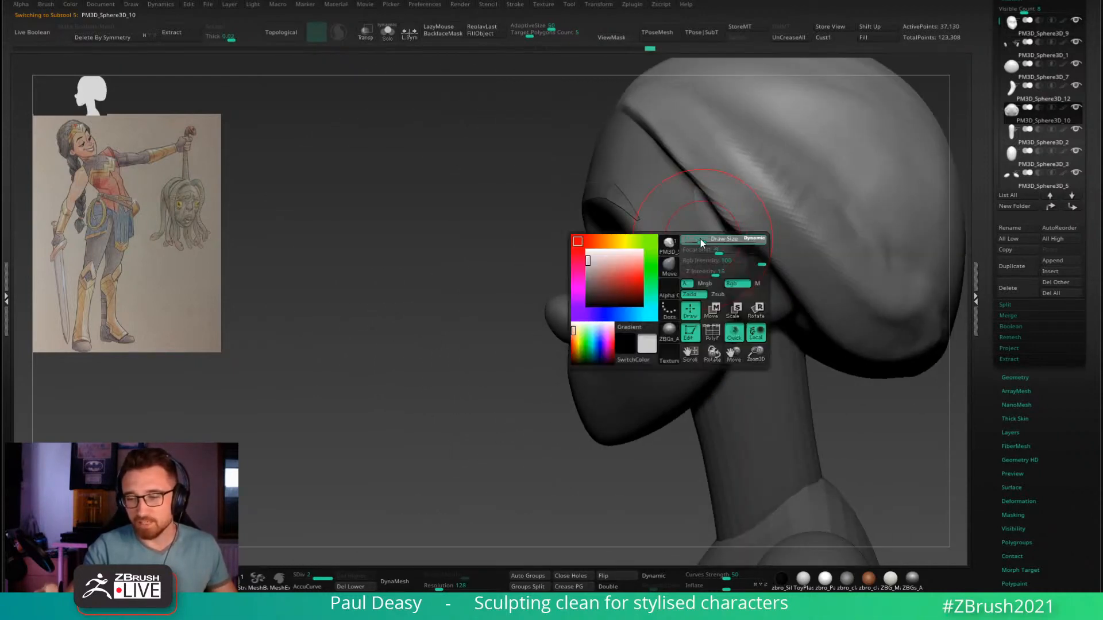
mouse_move(720, 286)
mouse_down()
mouse_move(710, 289)
mouse_move(748, 294)
mouse_up()
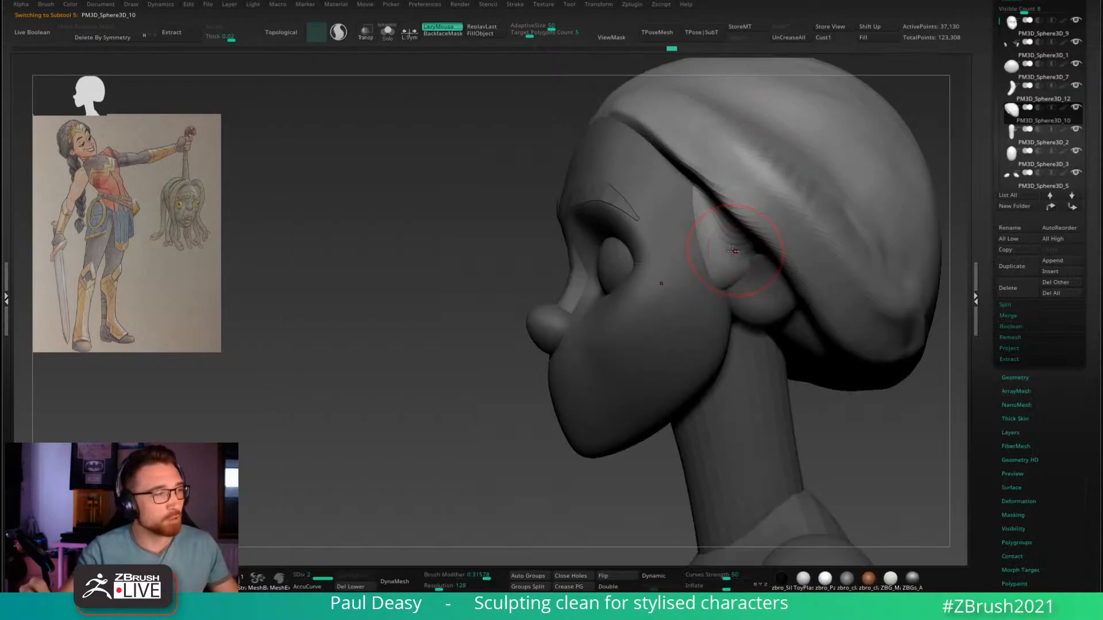
Step: Refine and smooth the sideburn and the hair surface above the ear with repeated strokes at varying brush sizes
right_drag(733, 270, 597, 289)
key(space)
key(space)
drag(526, 274, 566, 332)
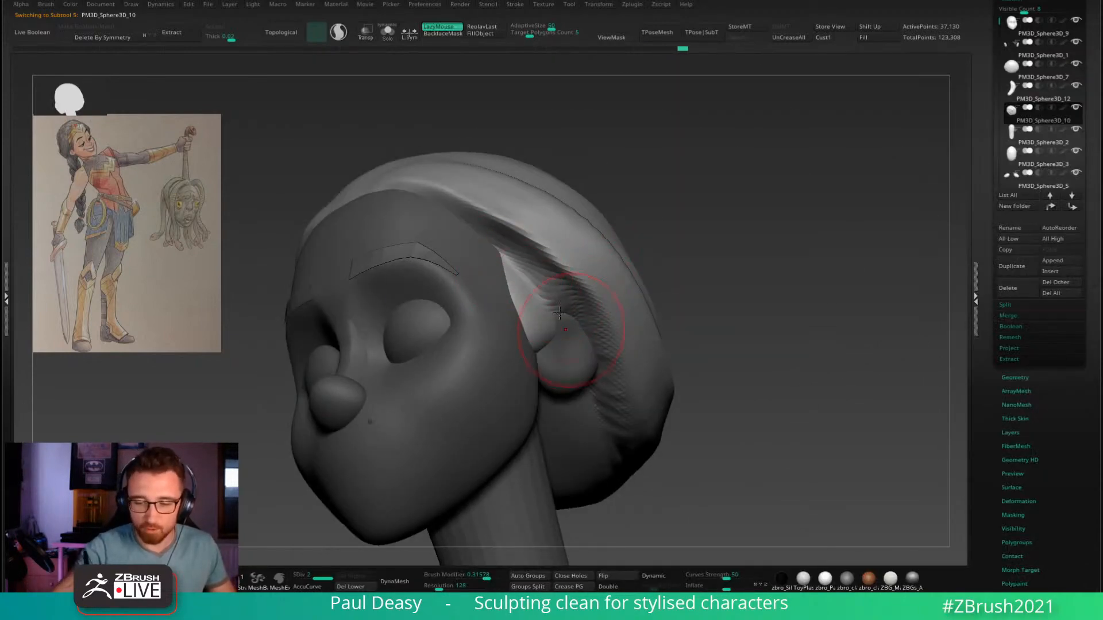
key(space)
drag(509, 258, 574, 334)
mouse_move(501, 250)
mouse_down()
mouse_move(574, 327)
mouse_move(592, 321)
mouse_move(566, 287)
mouse_up()
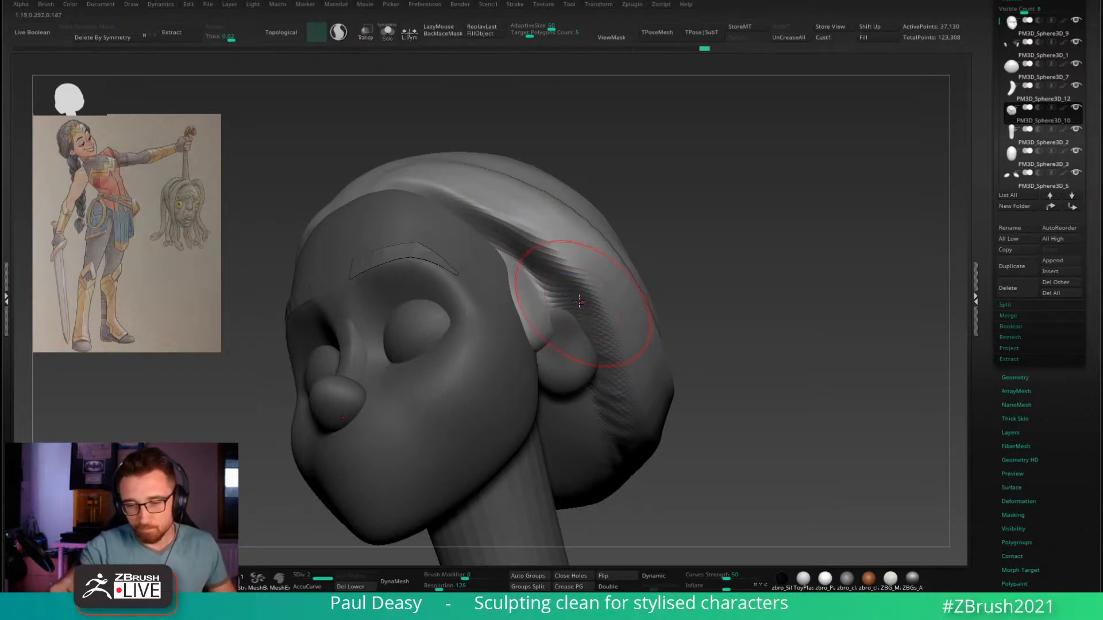
right_drag(579, 306, 546, 284)
drag(559, 307, 529, 320)
mouse_move(529, 320)
right_down()
mouse_move(734, 328)
mouse_move(739, 259)
mouse_move(583, 287)
right_up()
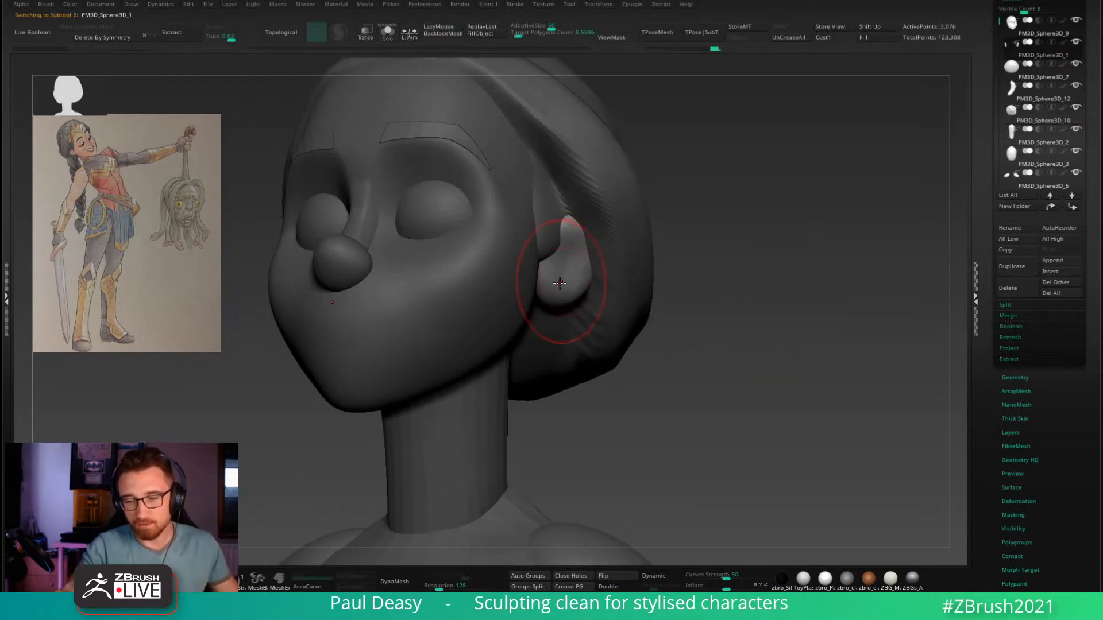
Step: Select the ears, pull them out beside the face with the Move brush, and check them from the front
alt+click(571, 263)
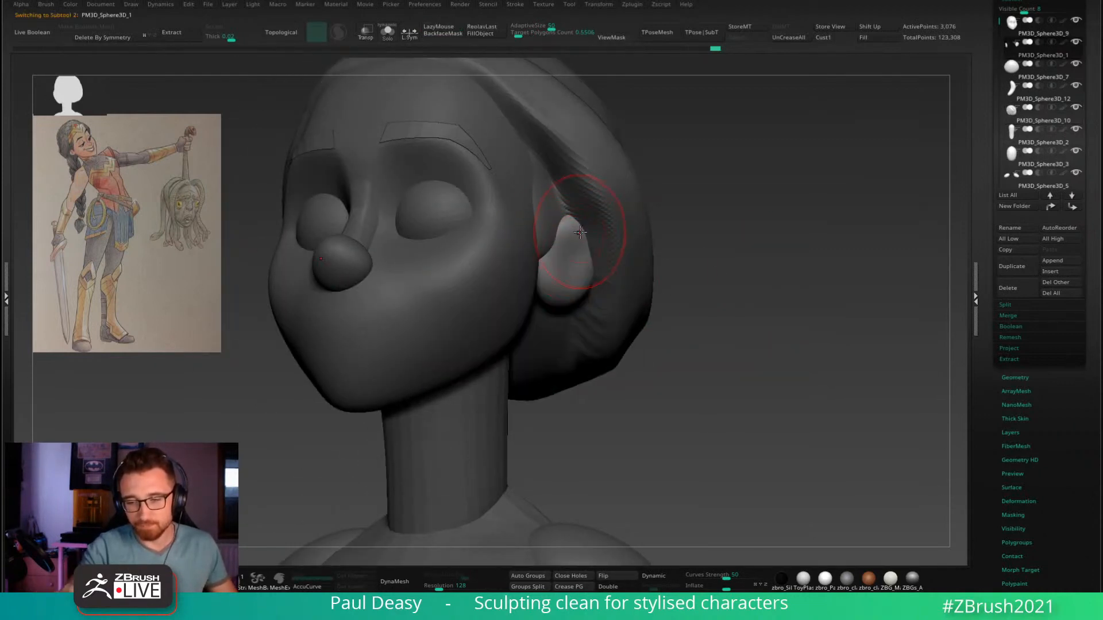
drag(729, 264, 759, 377)
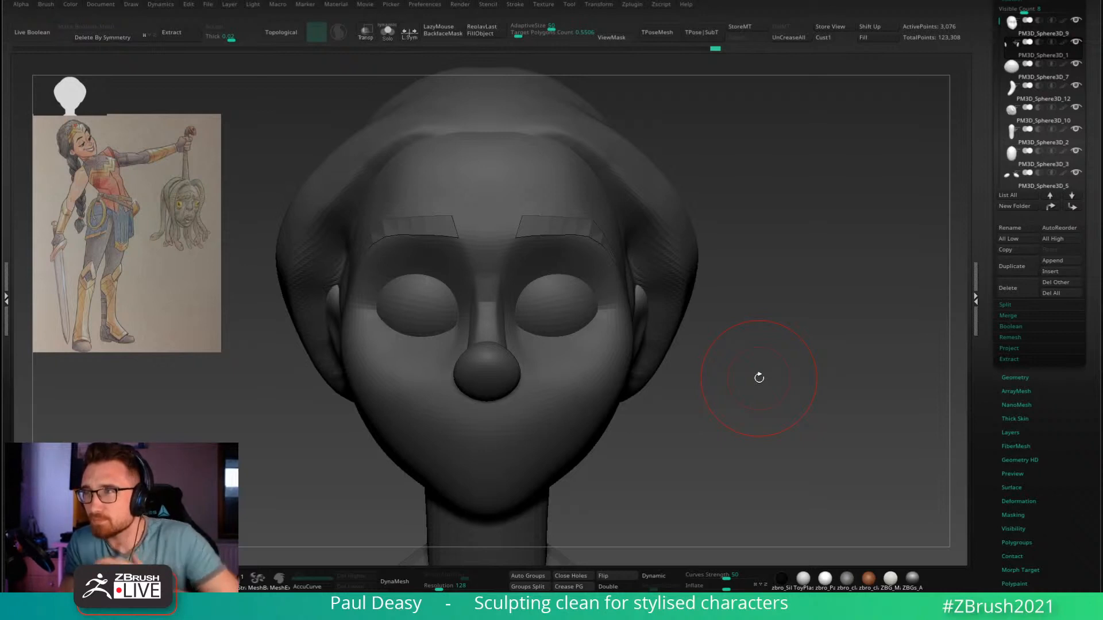
drag(754, 343, 773, 342)
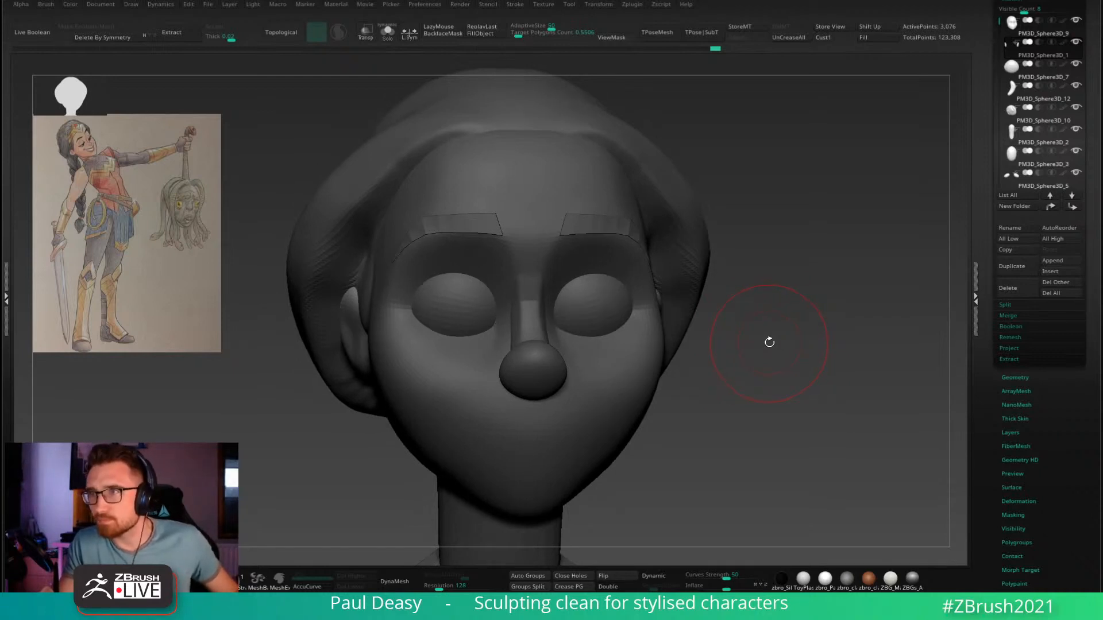
Step: Select the head mesh and adjust the cheek with the Move brush, checking it from front and side views
drag(769, 342, 779, 319)
key(space)
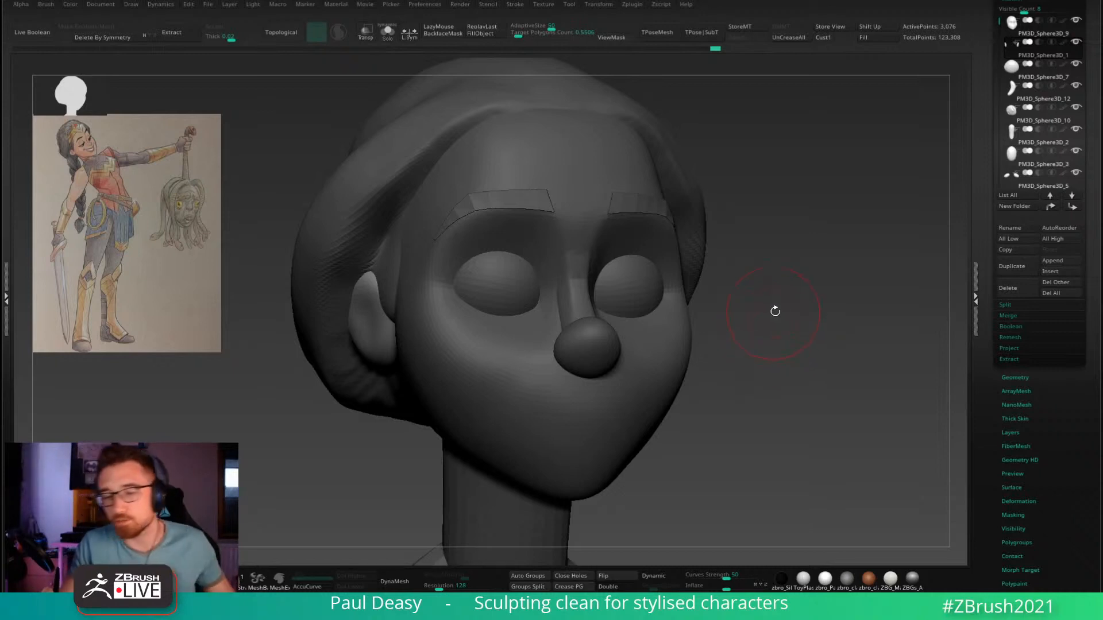
shift+drag(775, 310, 778, 305)
alt+click(628, 369)
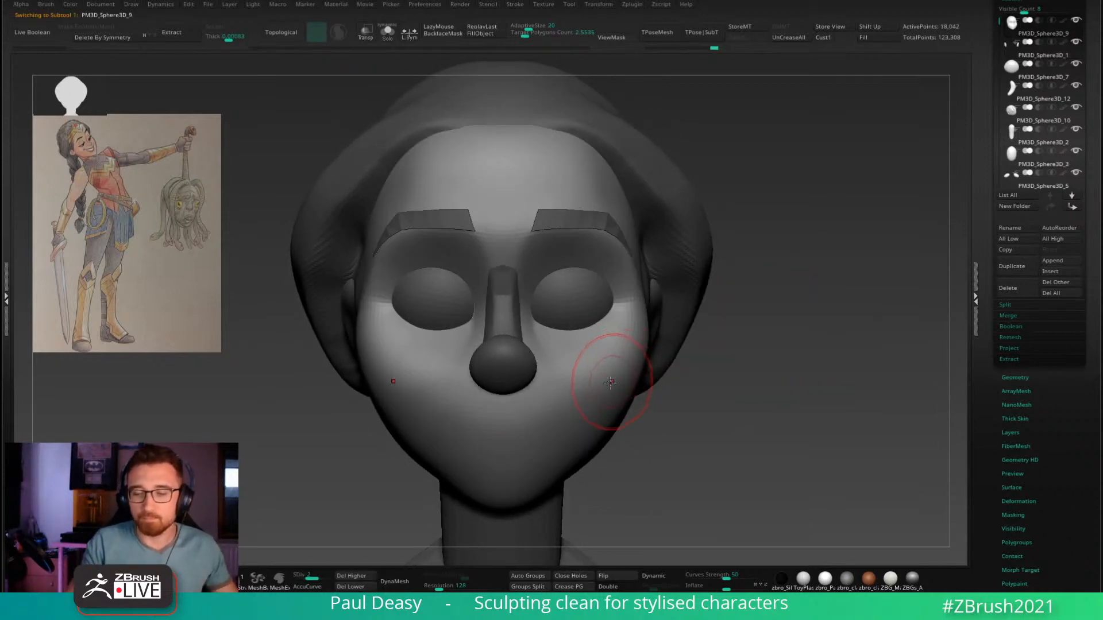
shift+drag(731, 399, 666, 395)
key(space)
drag(576, 370, 554, 370)
key(space)
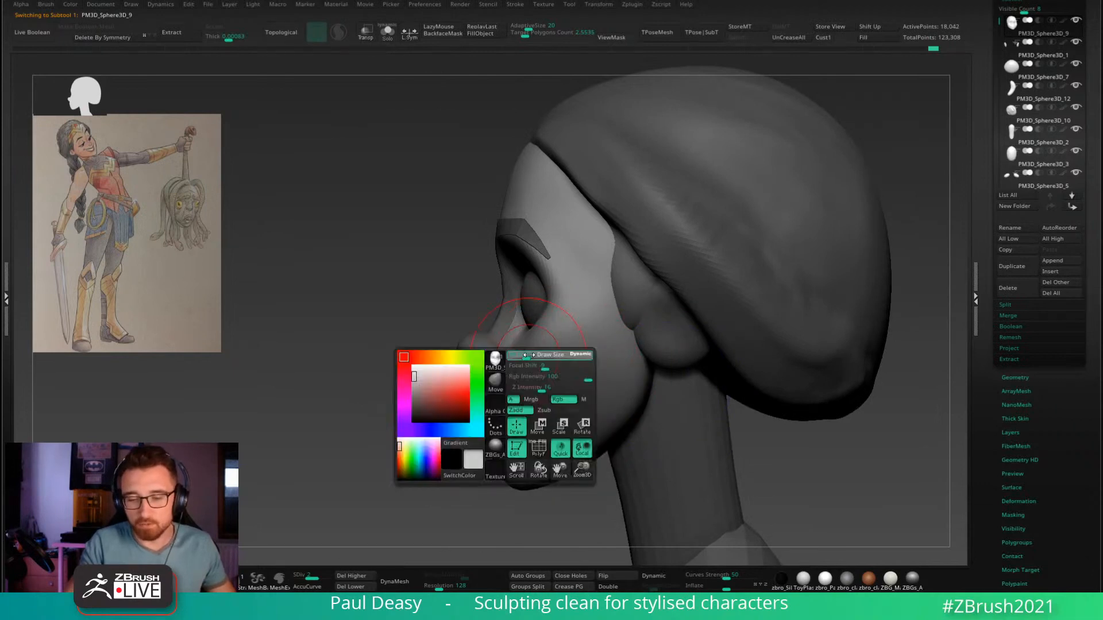
key(space)
right_drag(507, 351, 568, 345)
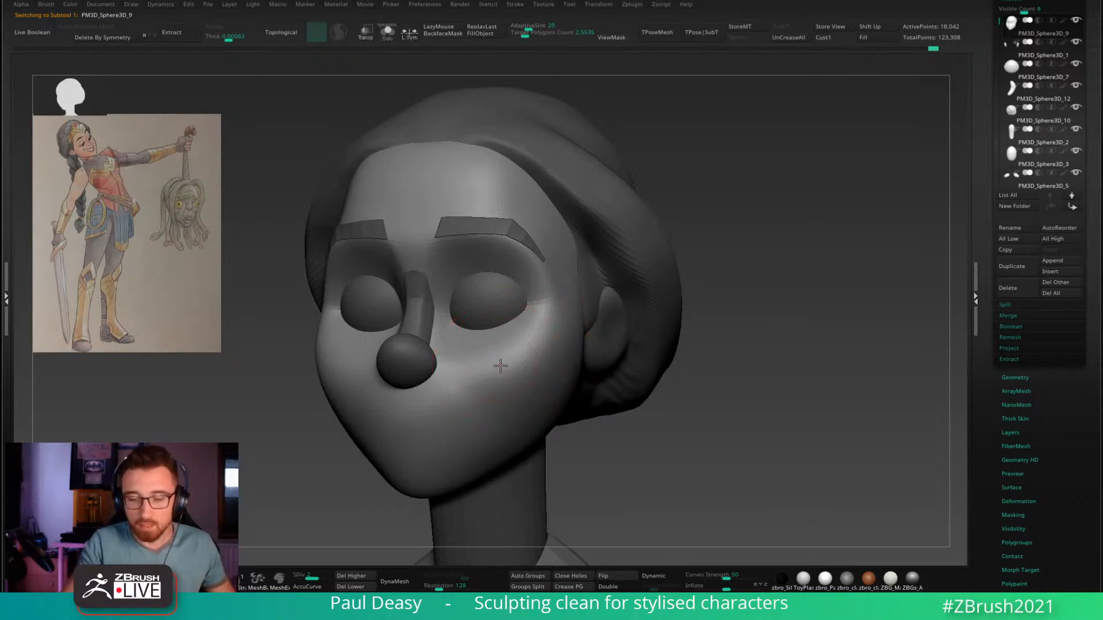
Step: Refine the outer cheek contour in three-quarter view with the Move brush and check the face from the front and at a tilt
key(ctrl+1)
shift+drag(722, 369, 719, 350)
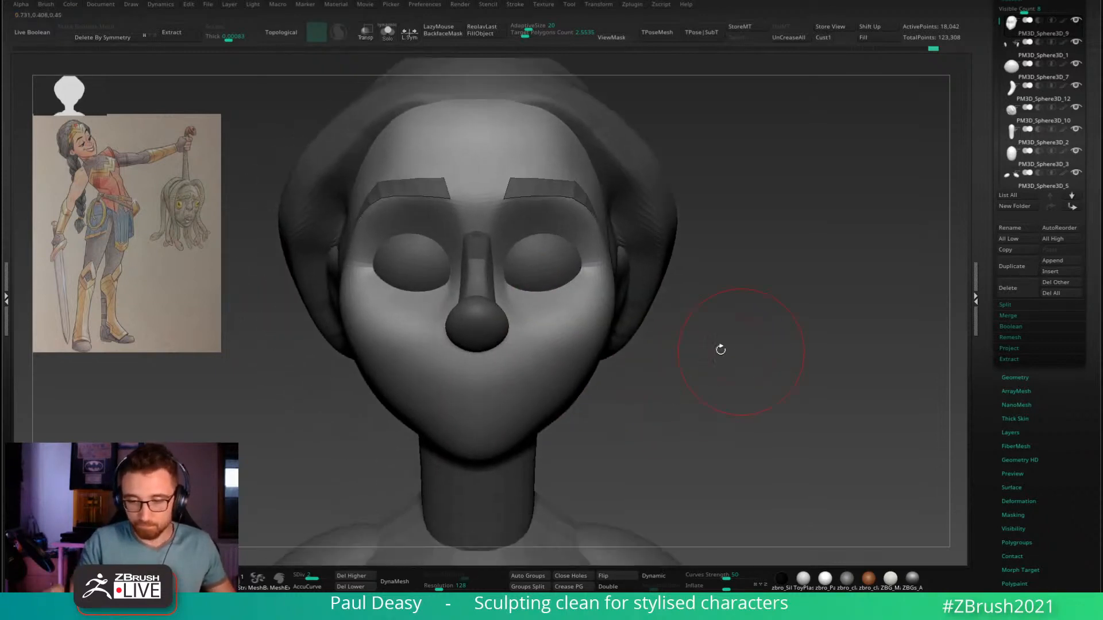
right_drag(572, 326, 623, 330)
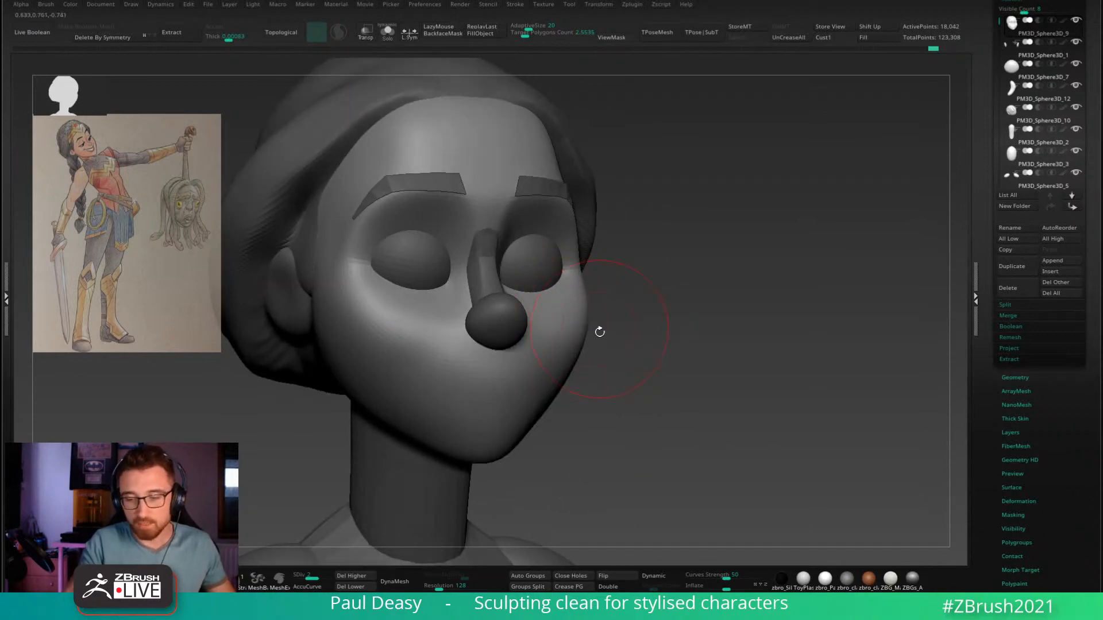
drag(588, 327, 582, 325)
right_click(575, 293)
right_drag(640, 294, 605, 296)
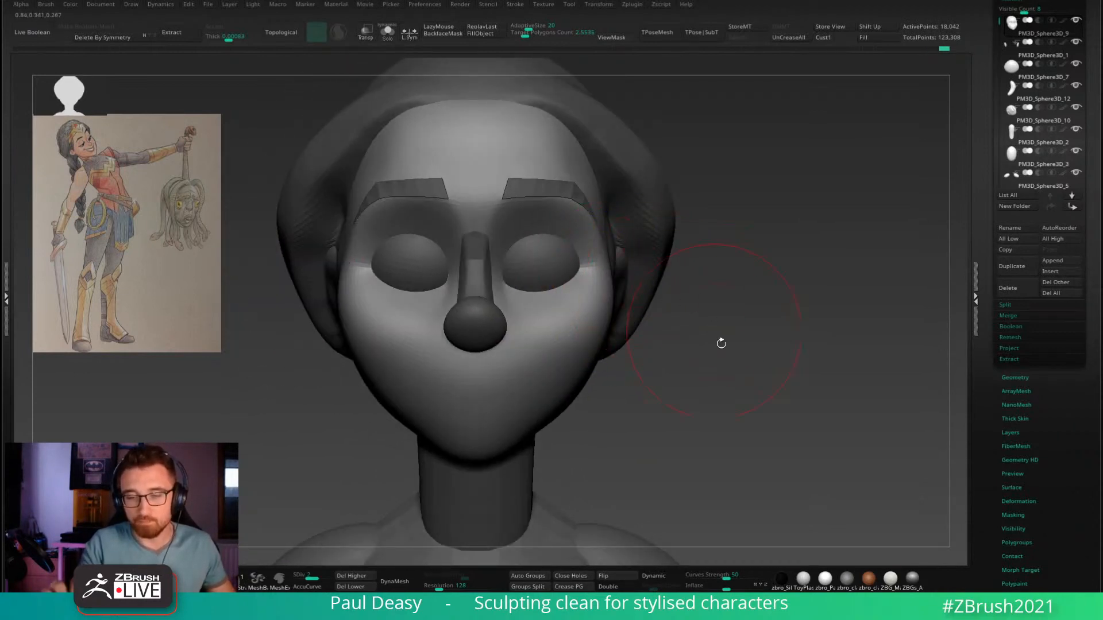
alt+right_drag(642, 433, 766, 381)
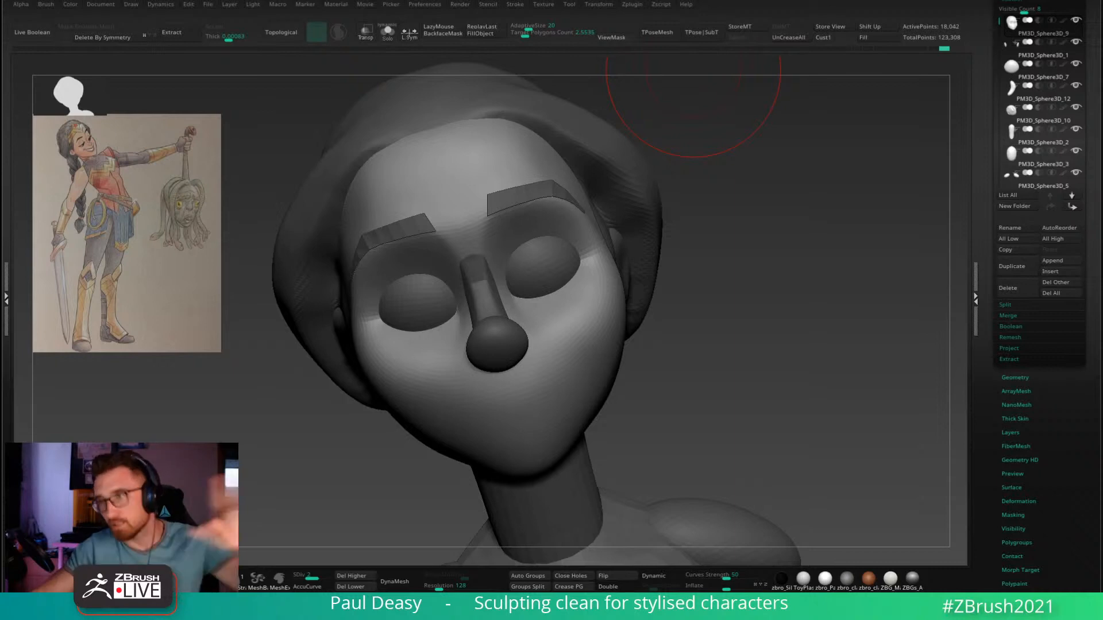
mouse_move(689, 172)
mouse_down()
mouse_move(677, 254)
mouse_move(603, 246)
mouse_up()
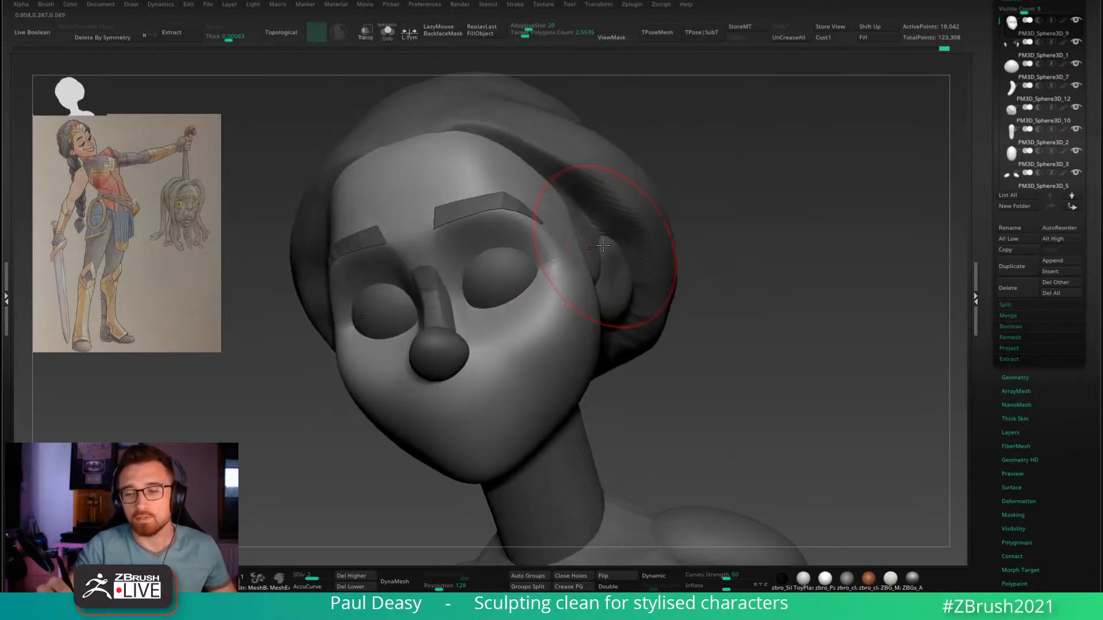
Step: Reshape the temple between the eyebrow's outer end and the hairline with the Move brush at varying brush sizes
key(shift)
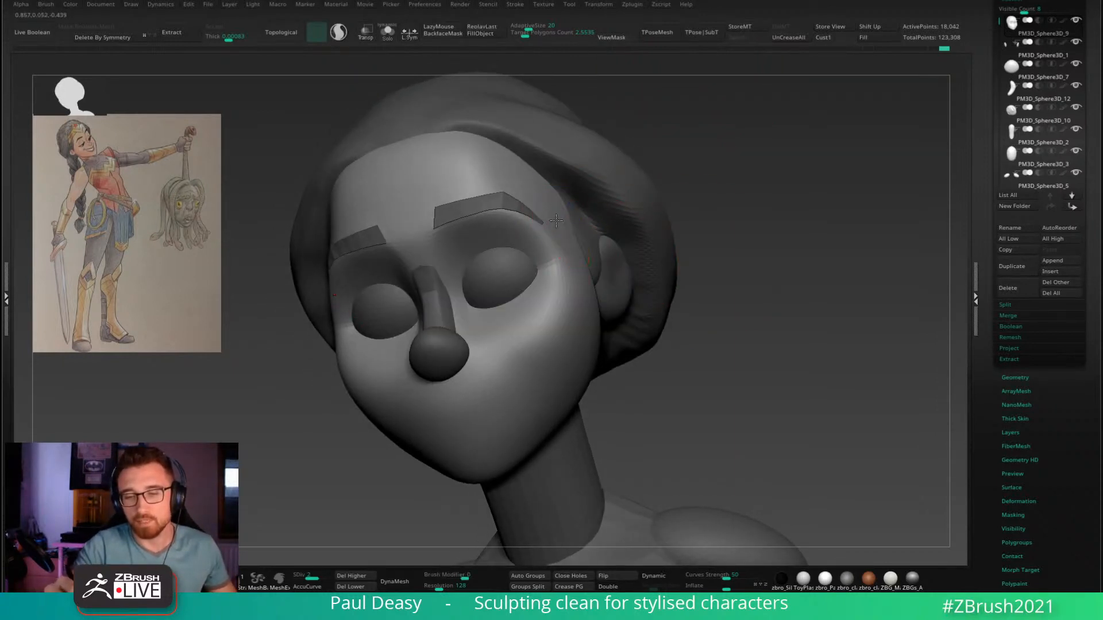
drag(707, 298, 775, 304)
drag(701, 244, 603, 275)
key(space)
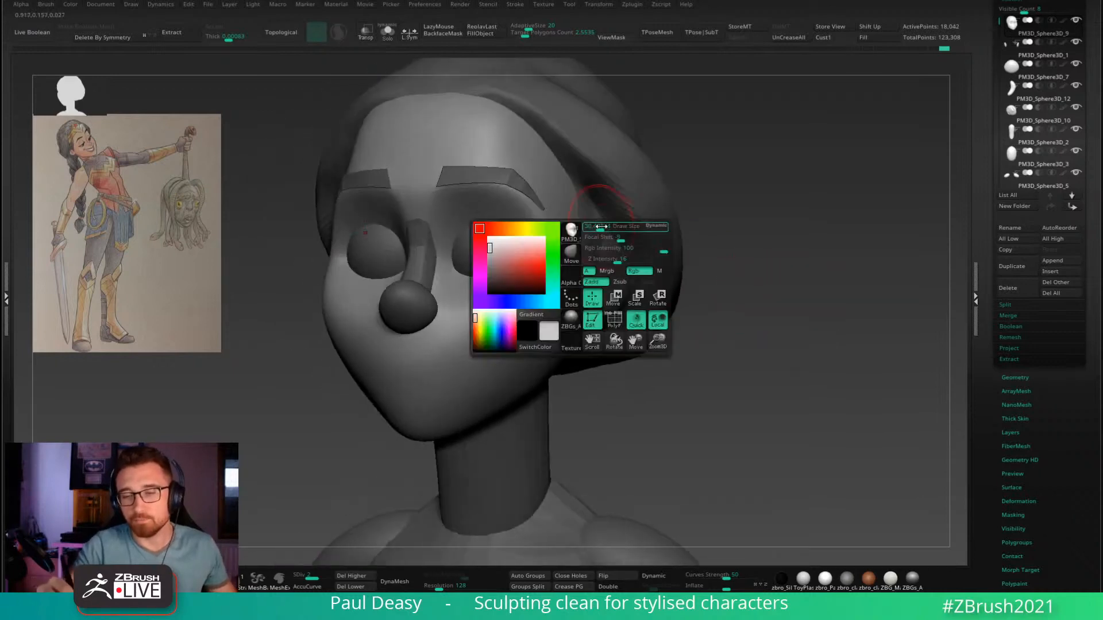
right_drag(581, 189, 598, 188)
shift+drag(567, 184, 575, 188)
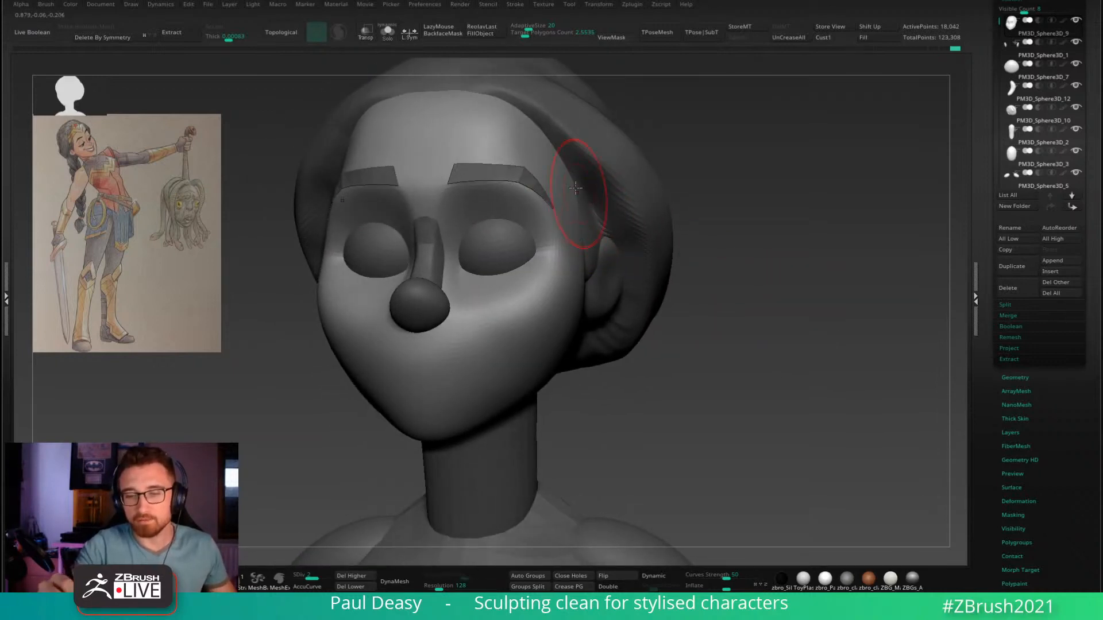
key(space)
mouse_move(577, 185)
right_down()
mouse_move(597, 175)
mouse_move(588, 172)
right_up()
drag(589, 173, 587, 152)
key(space)
key(space)
mouse_move(716, 254)
alt+mouse_down()
mouse_move(754, 266)
mouse_move(765, 296)
alt+mouse_up()
Step: Check the face from the front and raise the head mesh to subdivision level 3
key(space)
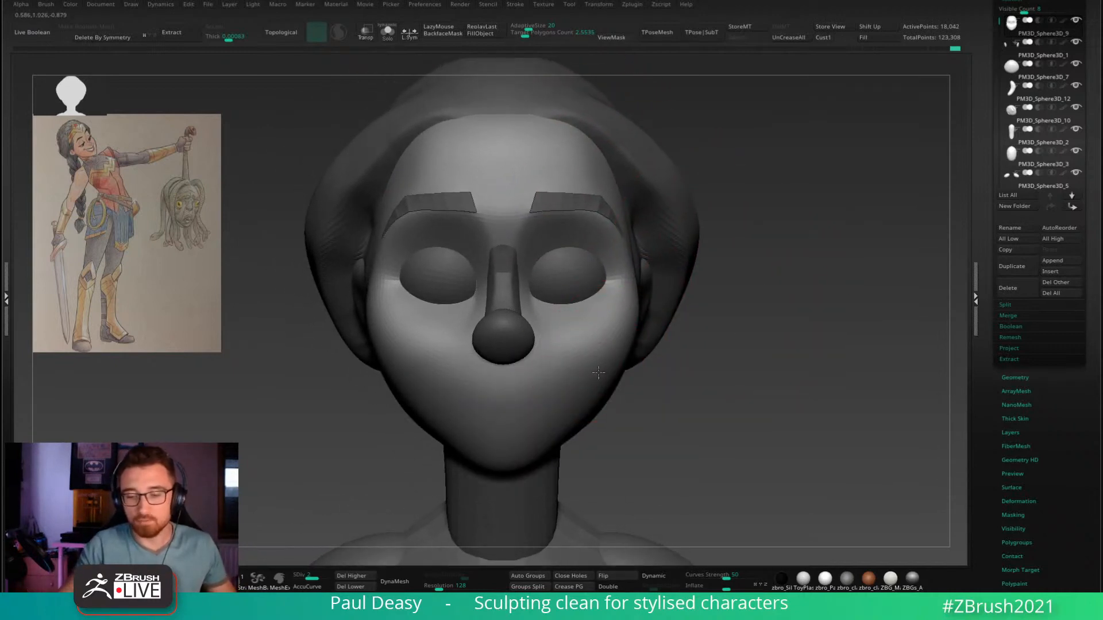
key(space)
key(space)
right_drag(670, 386, 800, 376)
key(space)
key(d)
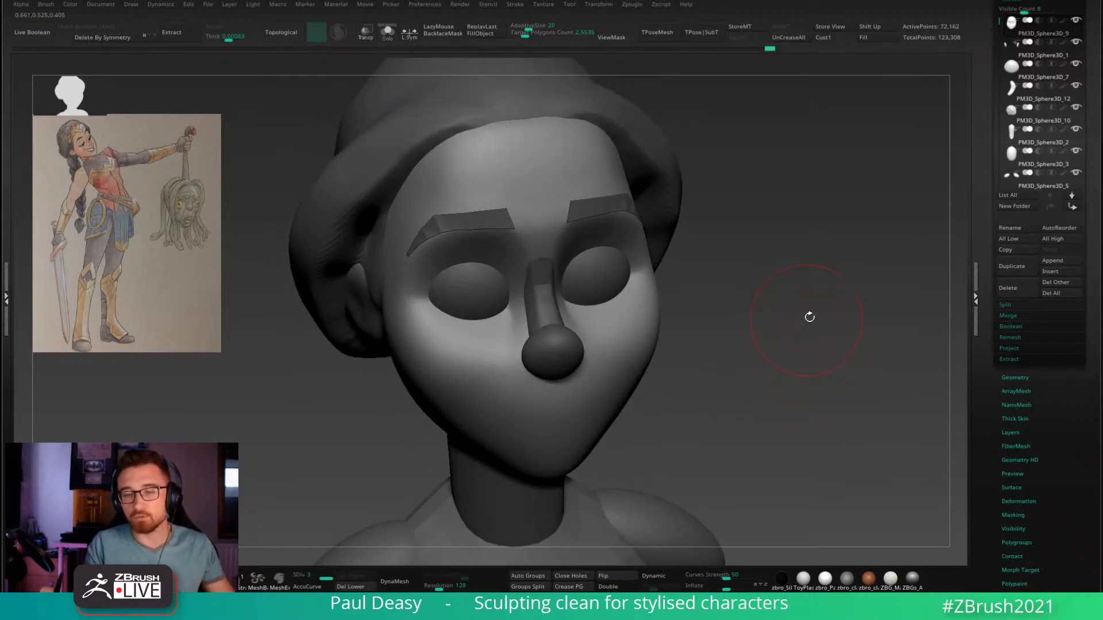
Step: Isolate the head mesh and smooth the lower rim of the eye socket near its inner corner
mouse_move(809, 317)
right_down()
mouse_move(839, 361)
mouse_move(820, 315)
mouse_move(588, 305)
mouse_move(620, 278)
mouse_move(595, 258)
right_up()
key(2)
key(alt+s)
right_click(621, 244)
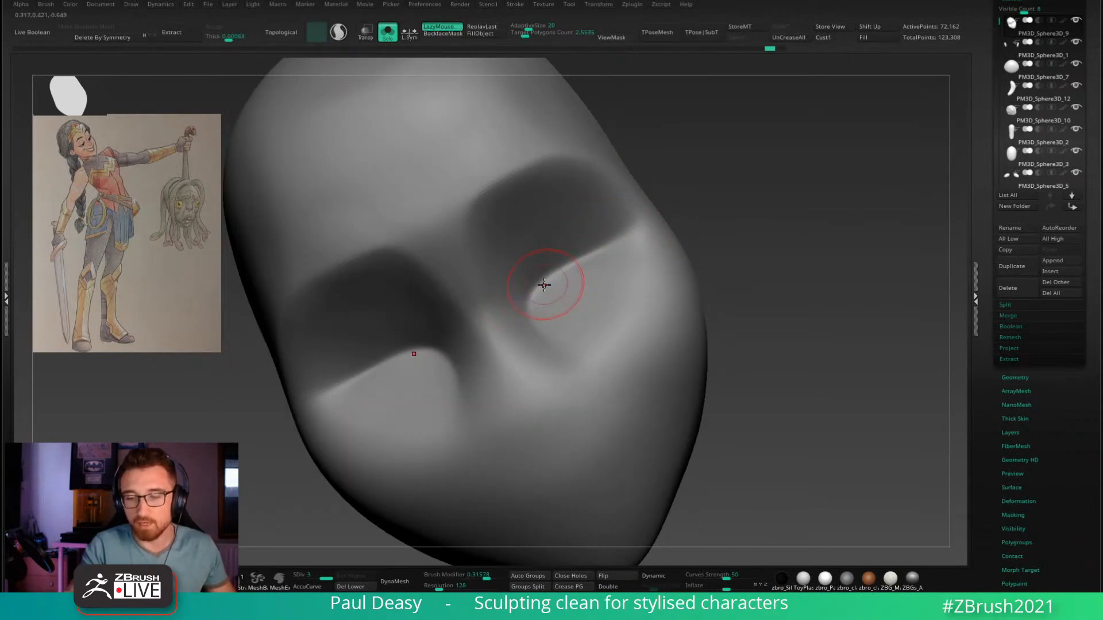
key(ctrl+z)
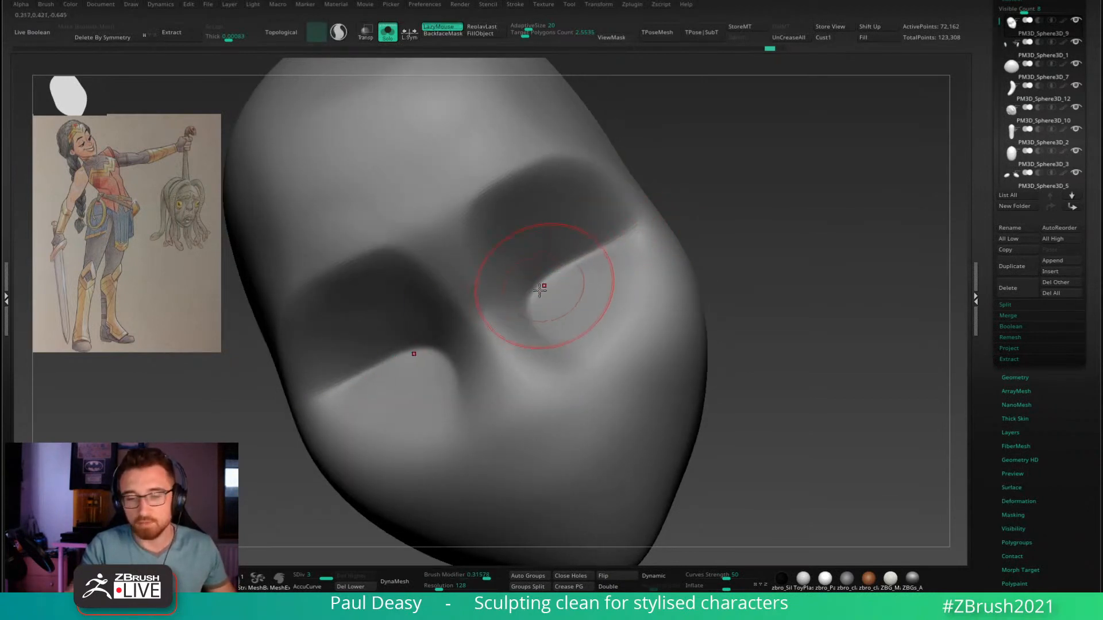
mouse_move(542, 287)
mouse_down()
mouse_move(636, 226)
mouse_move(565, 263)
mouse_up()
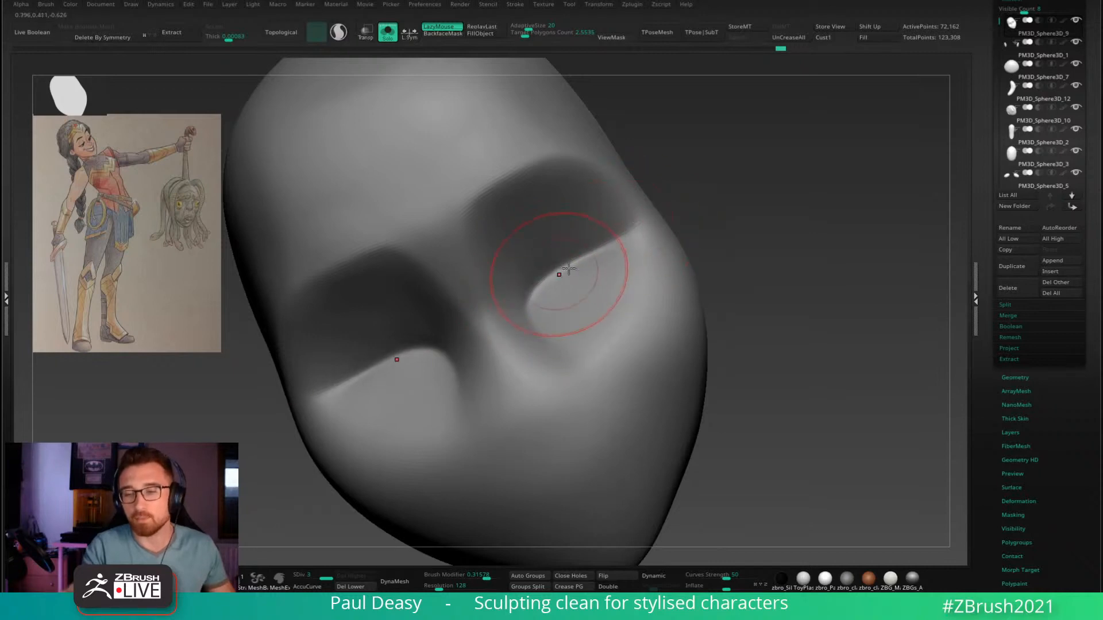
Step: Refine the outer corner of the eye socket from front and side views, and show all the meshes again
mouse_move(769, 230)
right_down()
mouse_move(610, 236)
mouse_move(608, 205)
mouse_move(626, 217)
right_up()
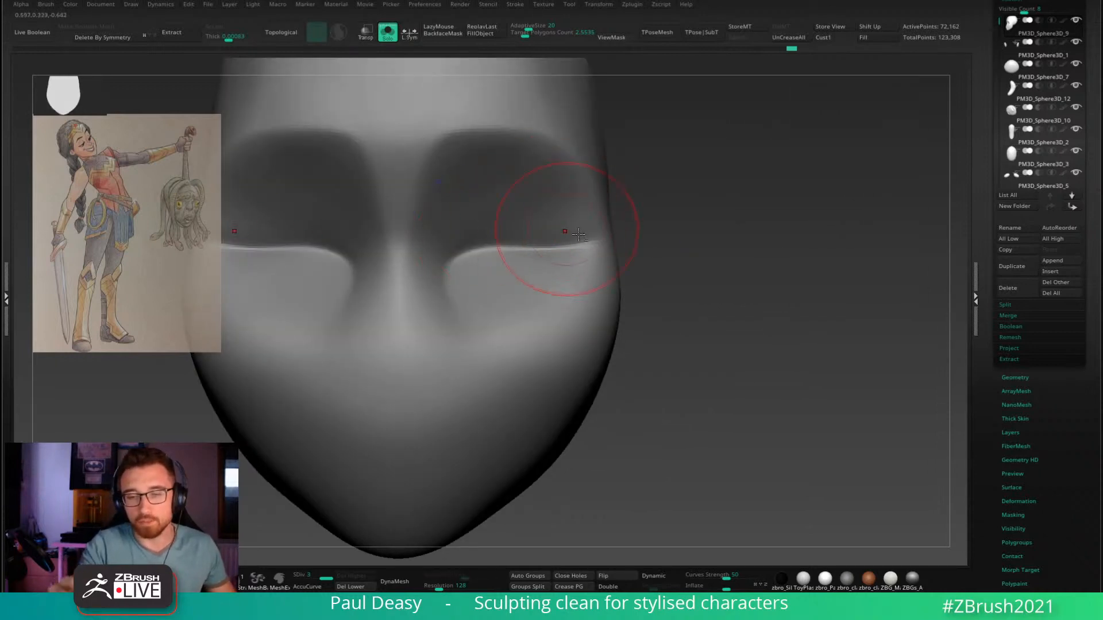
alt+right_drag(564, 232, 657, 253)
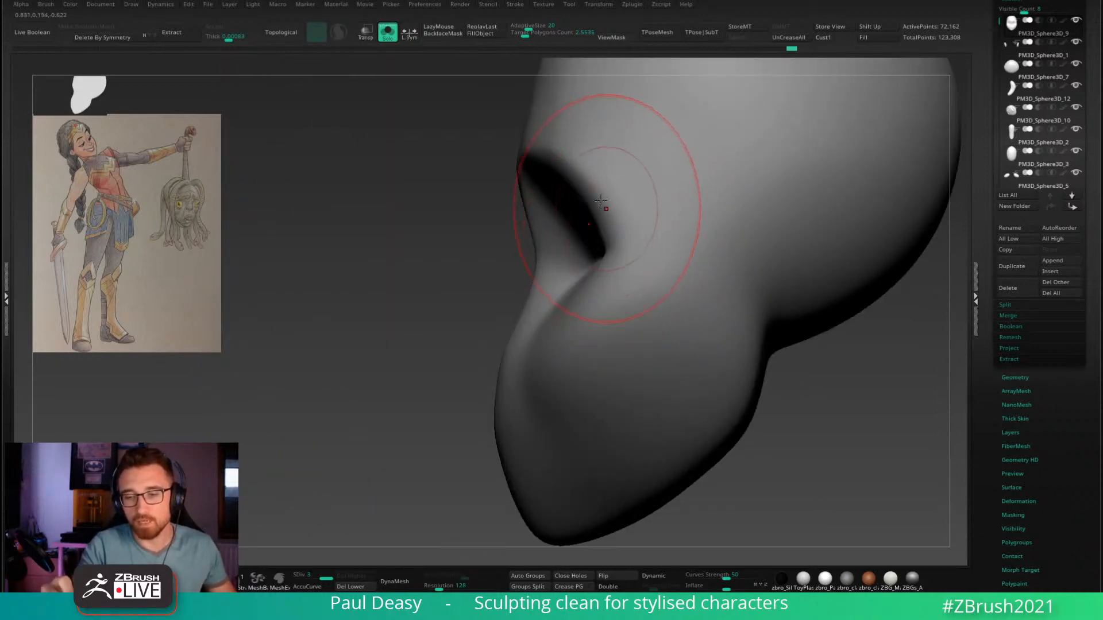
mouse_move(561, 209)
right_down()
mouse_move(610, 192)
mouse_move(590, 199)
mouse_move(640, 209)
mouse_move(670, 196)
mouse_move(722, 224)
mouse_move(739, 278)
right_up()
key(alt+s)
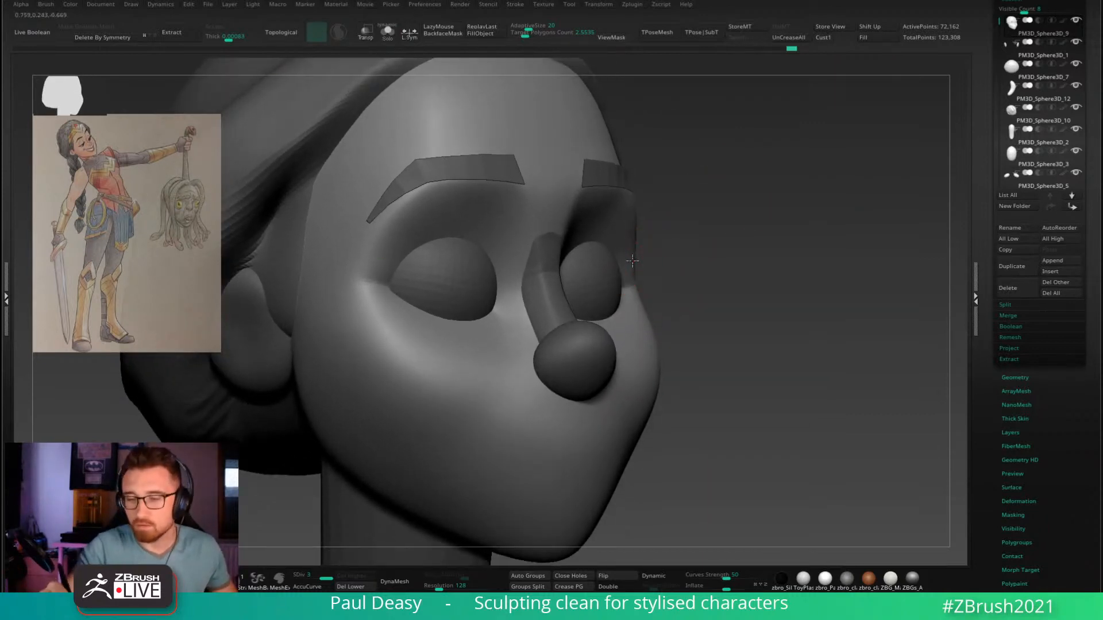
Step: Adjust the head's brow and forehead silhouette in three-quarter view with the Move brush
ctrl+right_drag(630, 223, 638, 244)
alt+right_drag(650, 199, 641, 229)
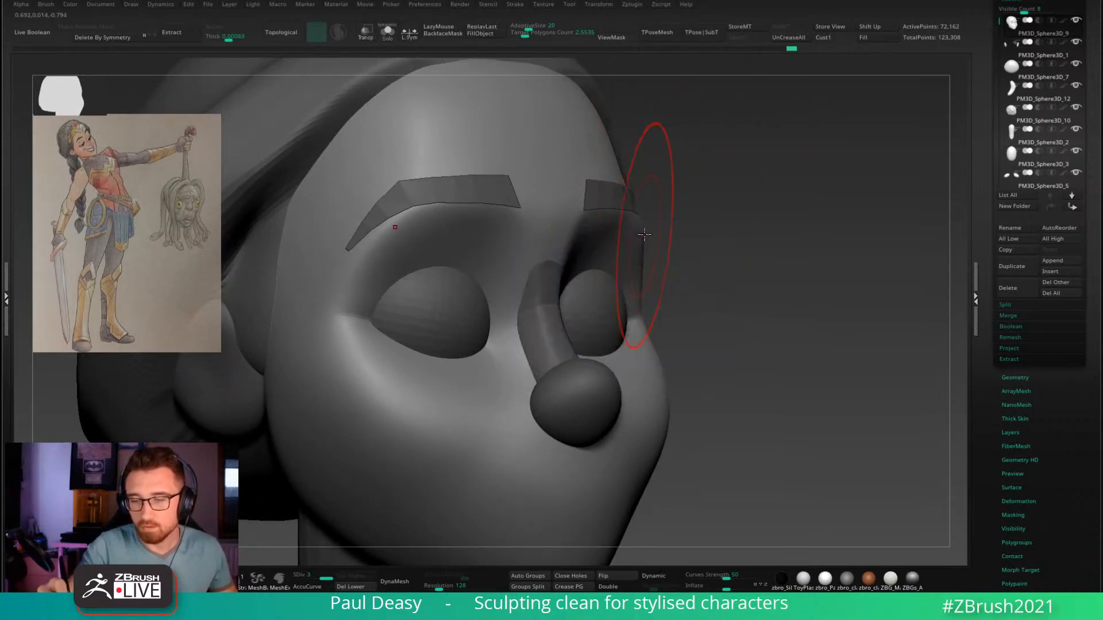
drag(619, 171, 617, 179)
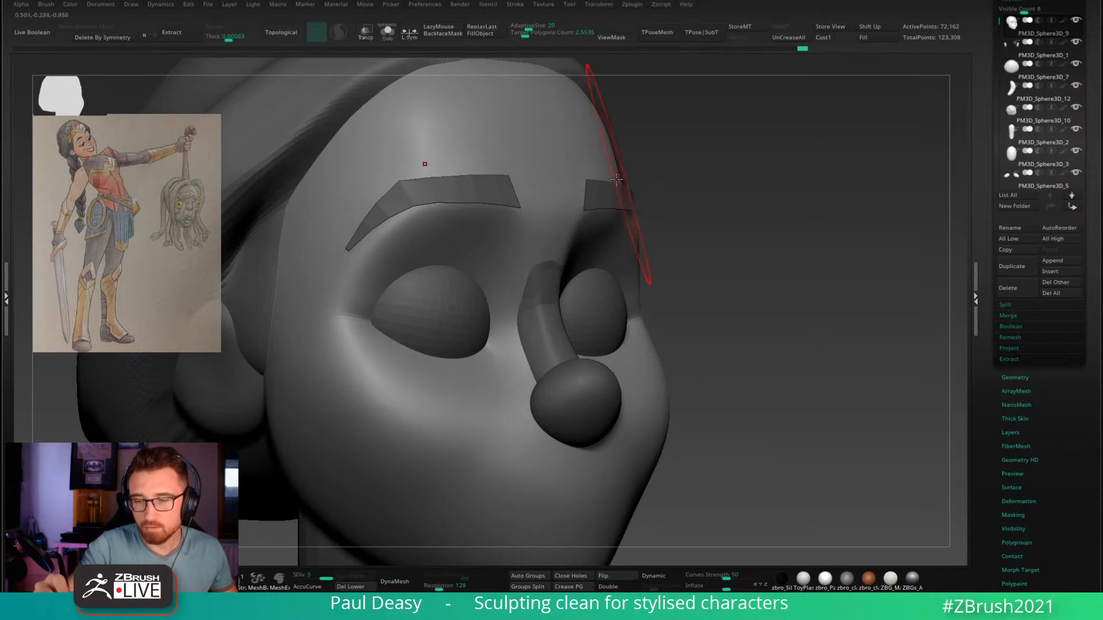
Step: Select the eyebrows and move their tapered outer ends to fit the sides of the face
alt+click(634, 207)
right_drag(715, 244, 648, 244)
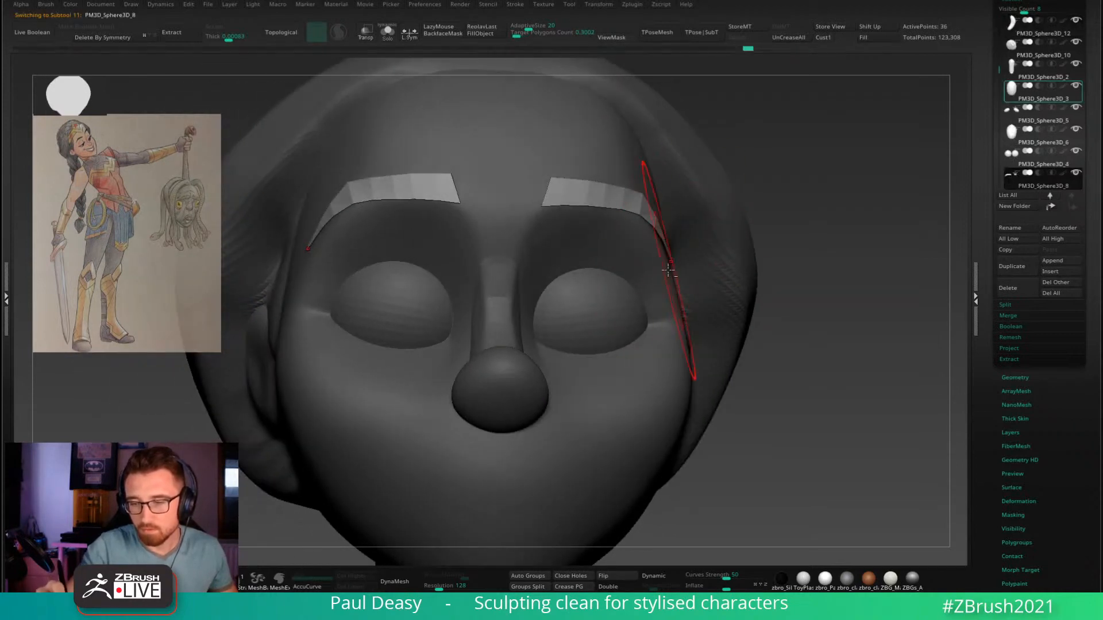
drag(668, 269, 659, 275)
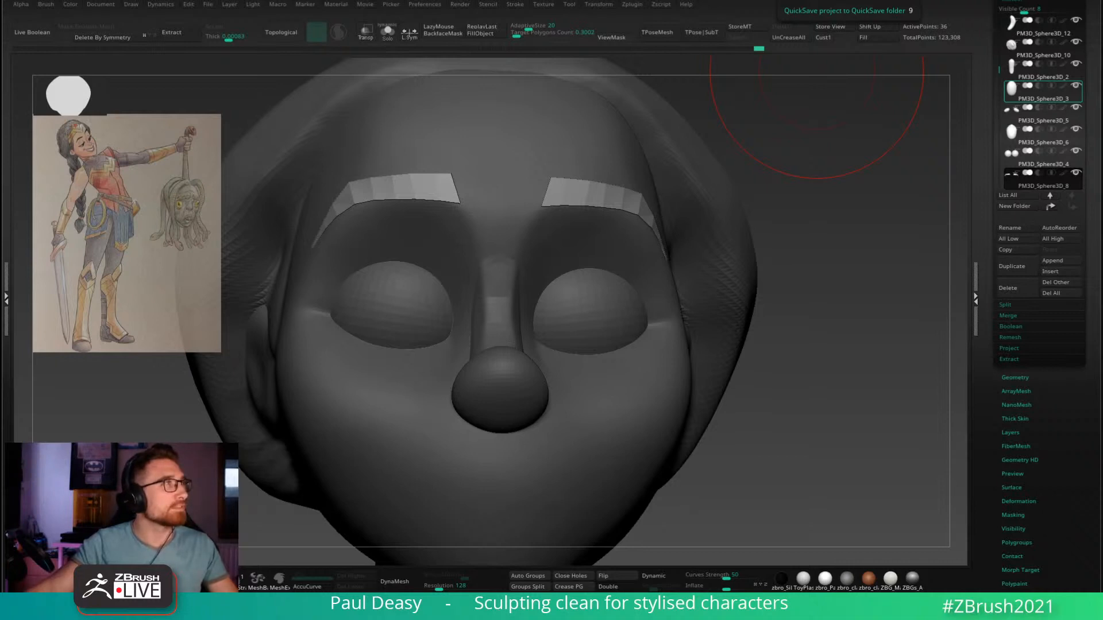
mouse_move(816, 72)
mouse_down()
mouse_move(839, 308)
mouse_move(847, 263)
mouse_move(852, 290)
mouse_up()
key(space)
key(space)
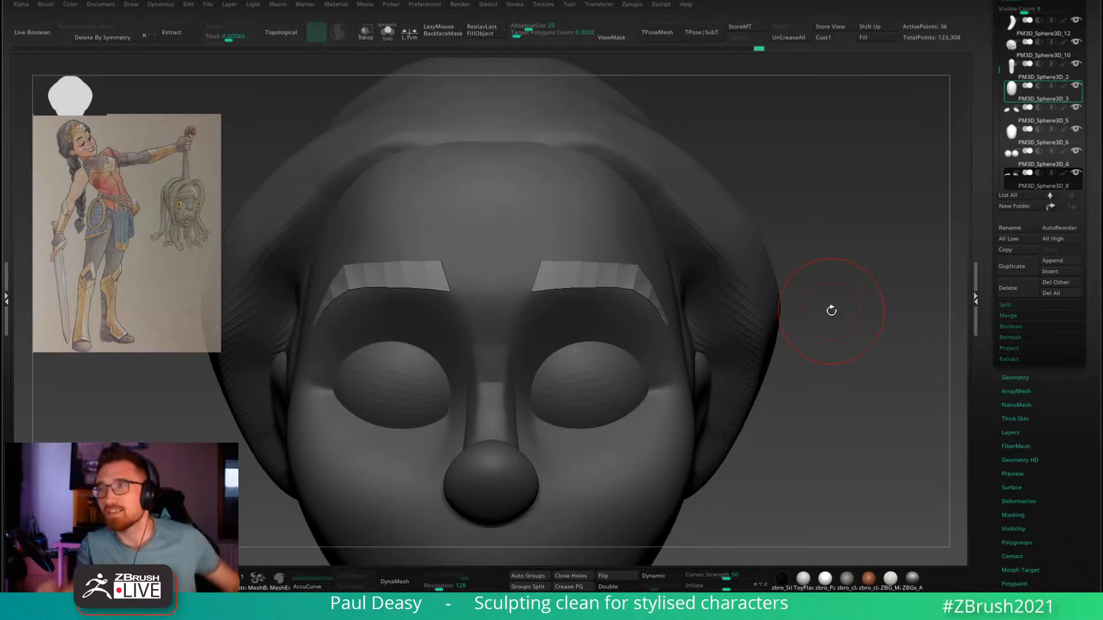
drag(798, 310, 758, 293)
key(space)
key(space)
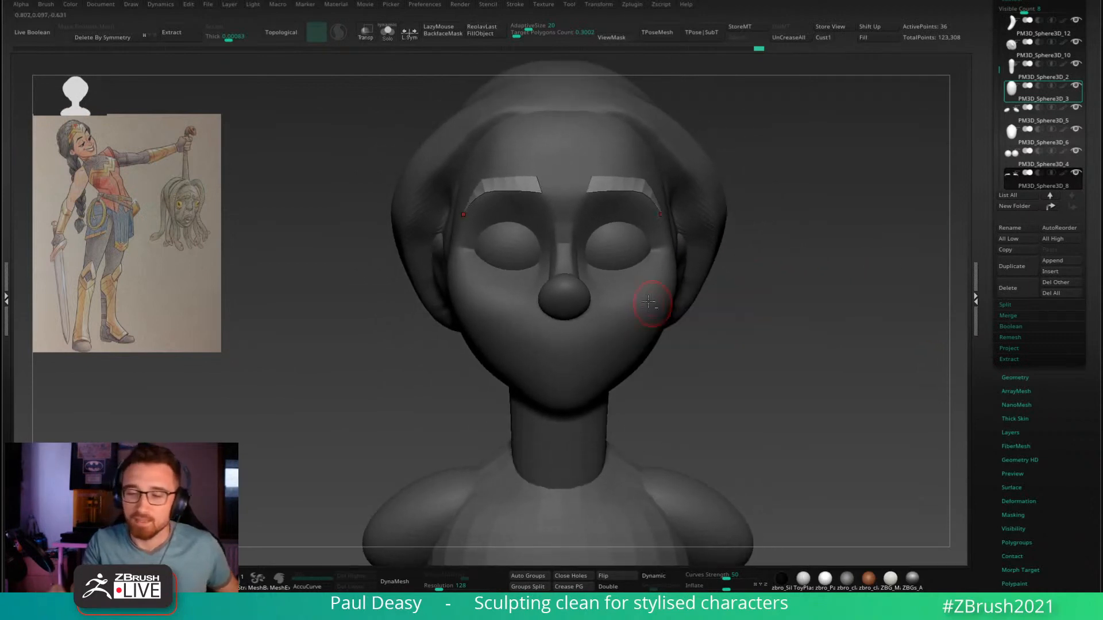
Step: Isolate the head mesh, reshape the lower cheeks and jaw from below with the Move brush, and show all the meshes again
alt+click(641, 302)
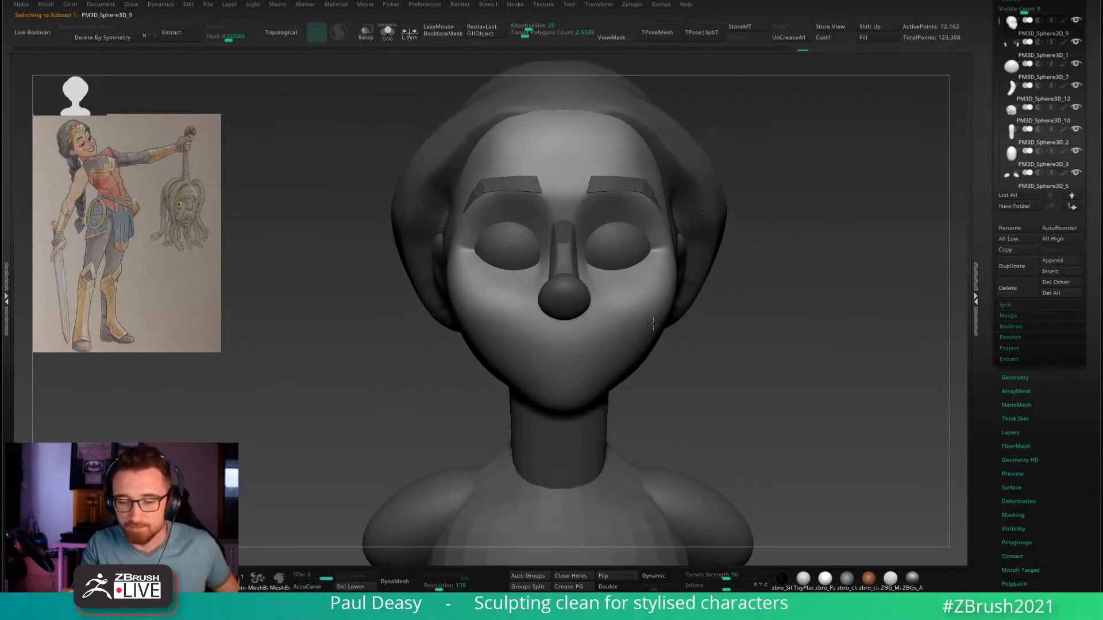
right_drag(640, 394, 578, 456)
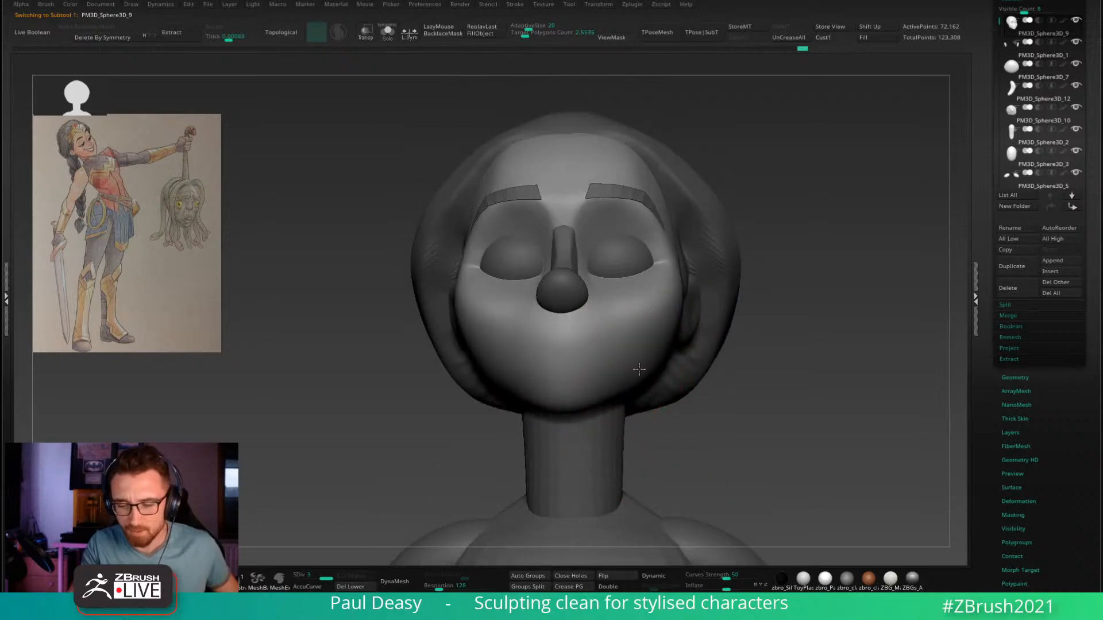
right_drag(640, 374, 627, 247)
key(ctrl+shift+s)
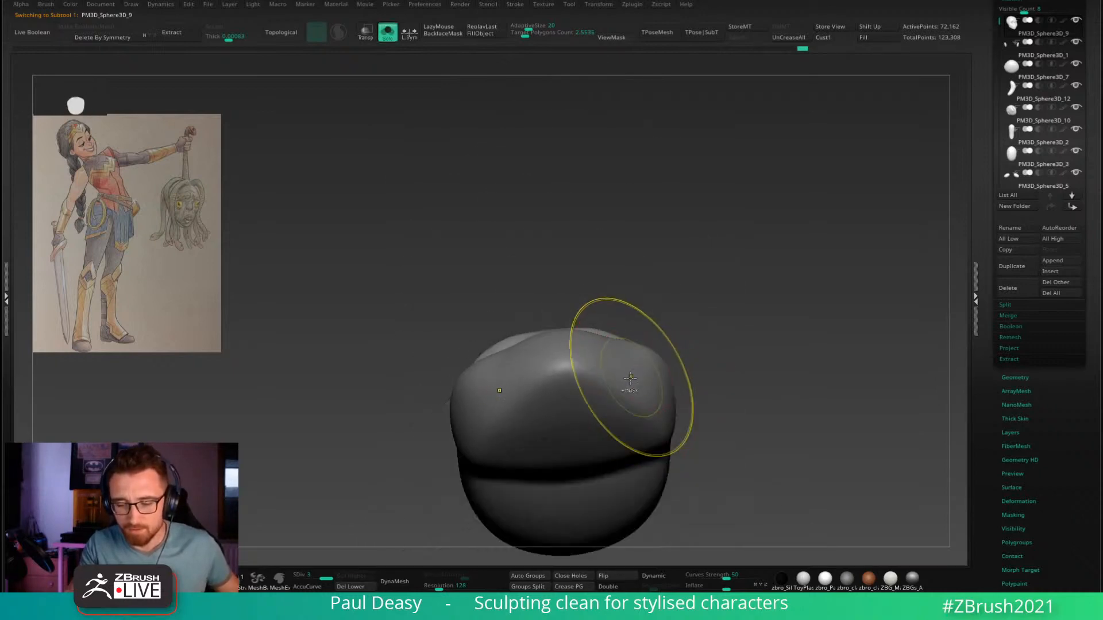
right_click(574, 466)
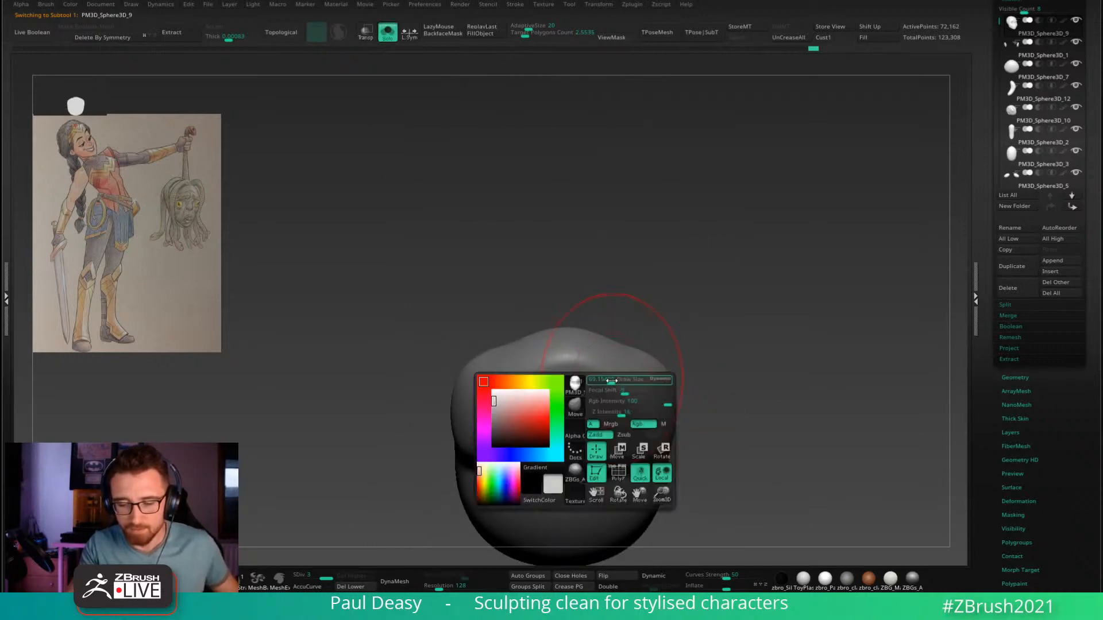
right_drag(613, 368, 679, 313)
right_click(626, 369)
right_click(613, 359)
drag(640, 364, 632, 359)
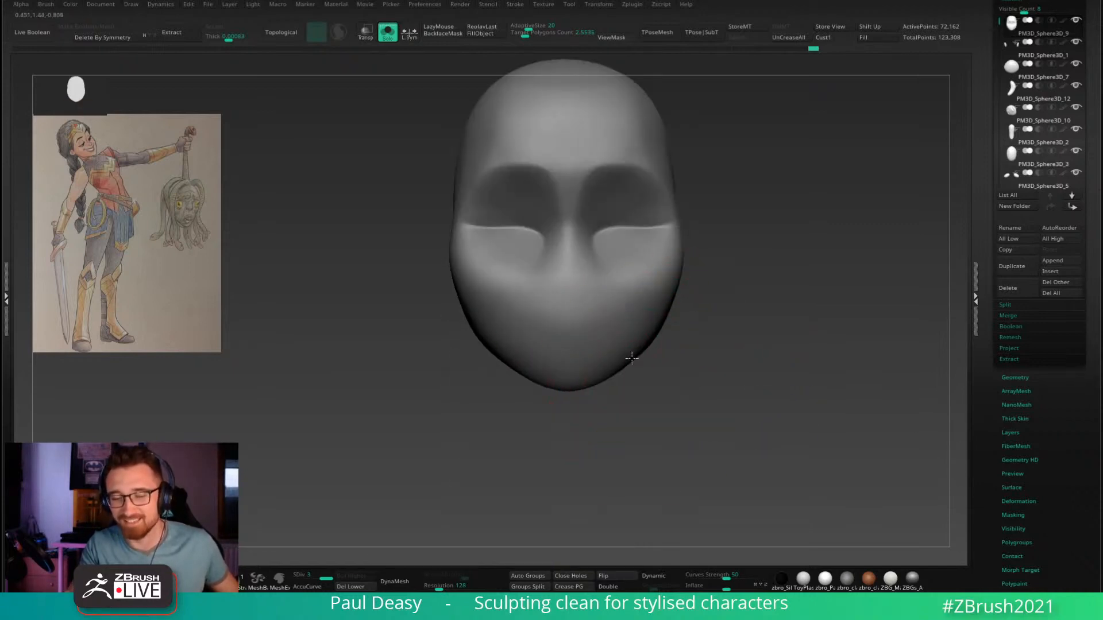
mouse_move(628, 359)
right_down()
mouse_move(674, 355)
mouse_move(665, 339)
mouse_move(763, 344)
right_up()
key(ctrl+s)
Step: Select the ball of the nose and narrow its upper sides with the Move brush from the front
alt+click(666, 300)
alt+right_drag(719, 312, 688, 324)
key(space)
drag(689, 325, 685, 325)
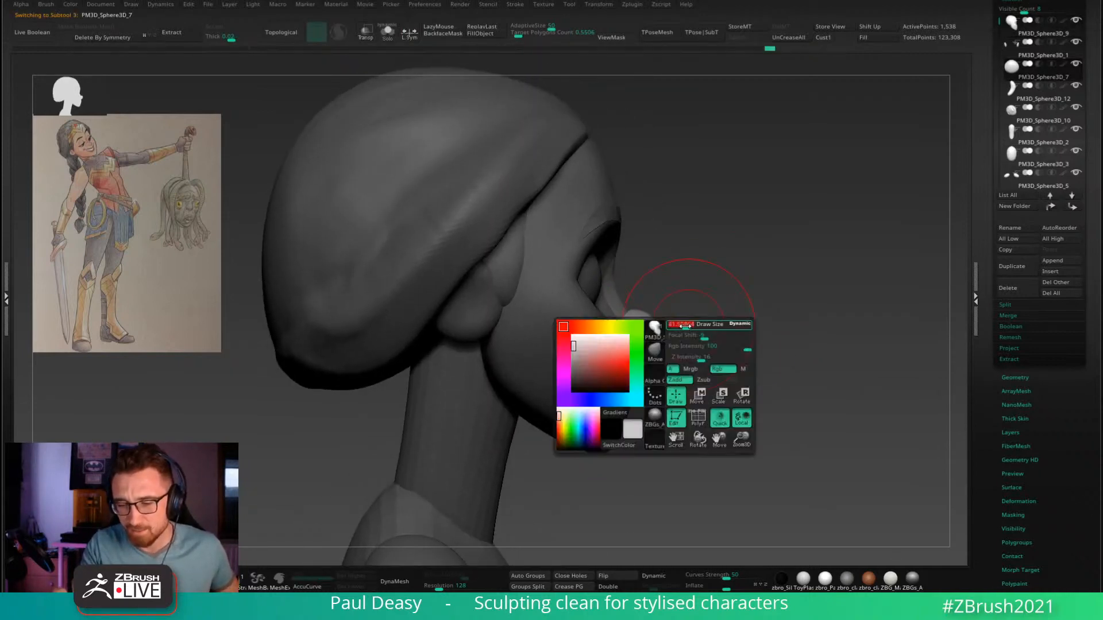
right_drag(720, 328, 613, 329)
ctrl+right_drag(612, 330, 629, 370)
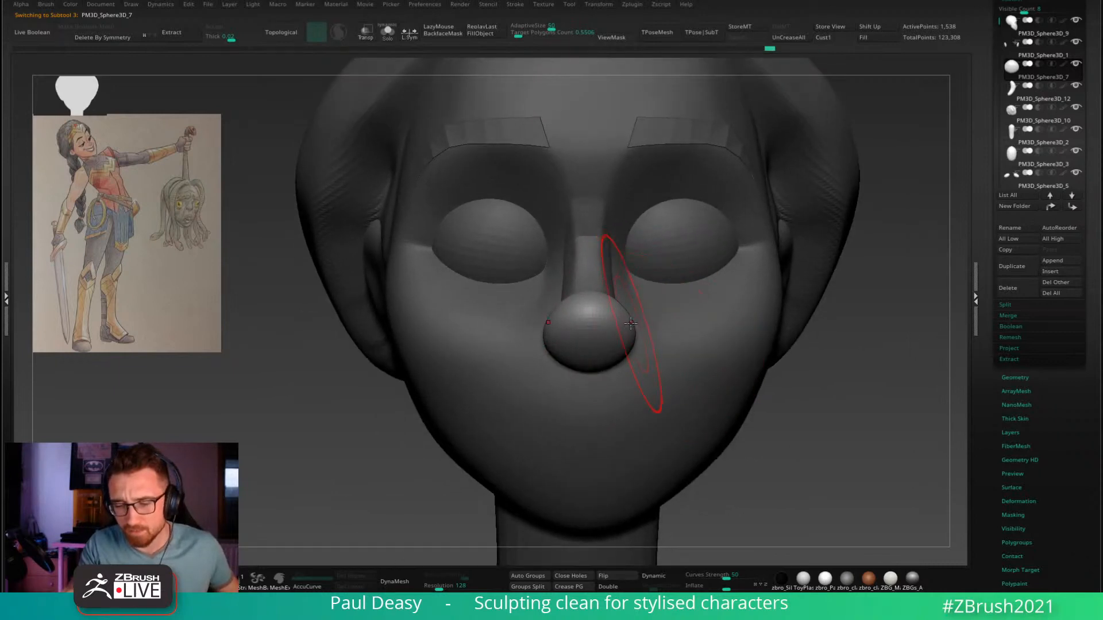
key(space)
drag(626, 318, 616, 326)
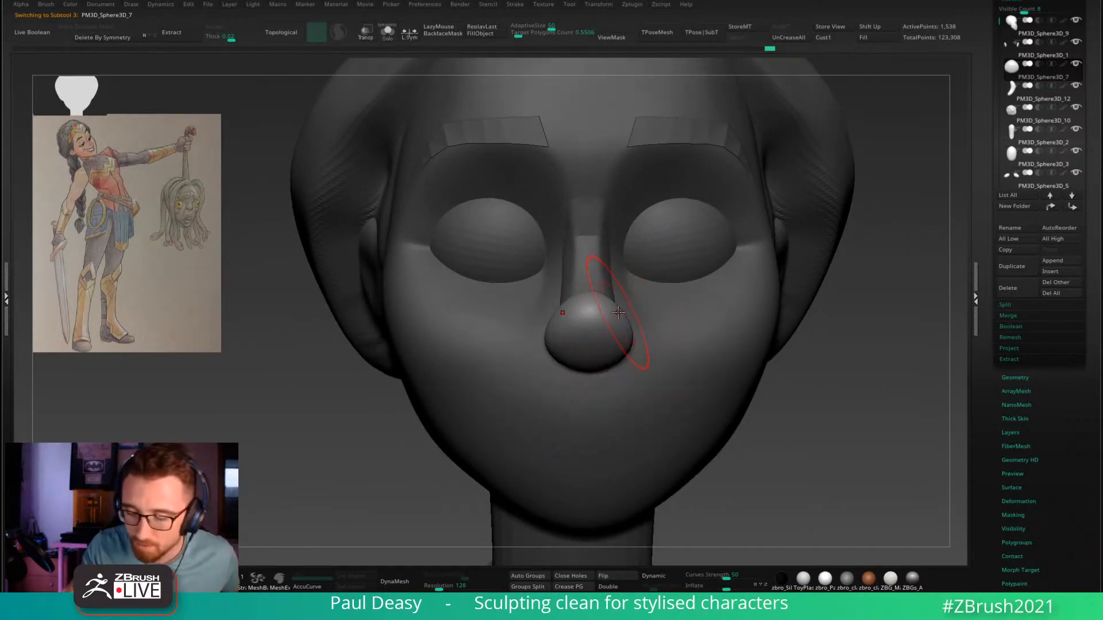
Step: Reshape the top, underside and sides of the nose ball from side and three-quarter views with the Move brush
right_drag(631, 314, 601, 317)
key(space)
drag(645, 288, 640, 299)
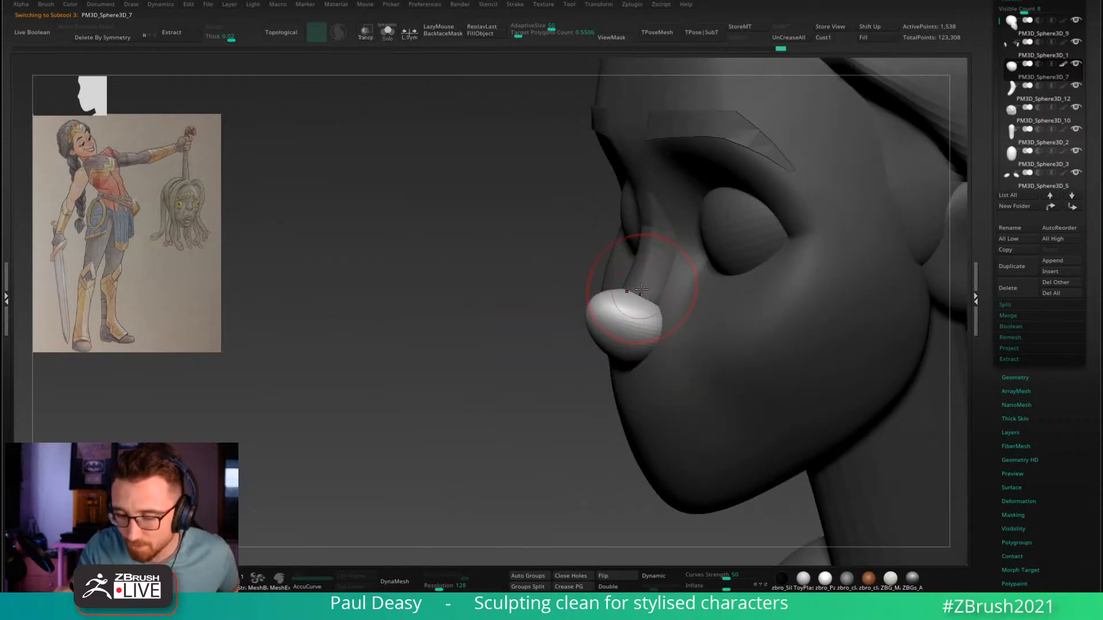
mouse_move(641, 289)
right_down()
mouse_move(634, 348)
mouse_move(615, 340)
mouse_move(610, 315)
right_up()
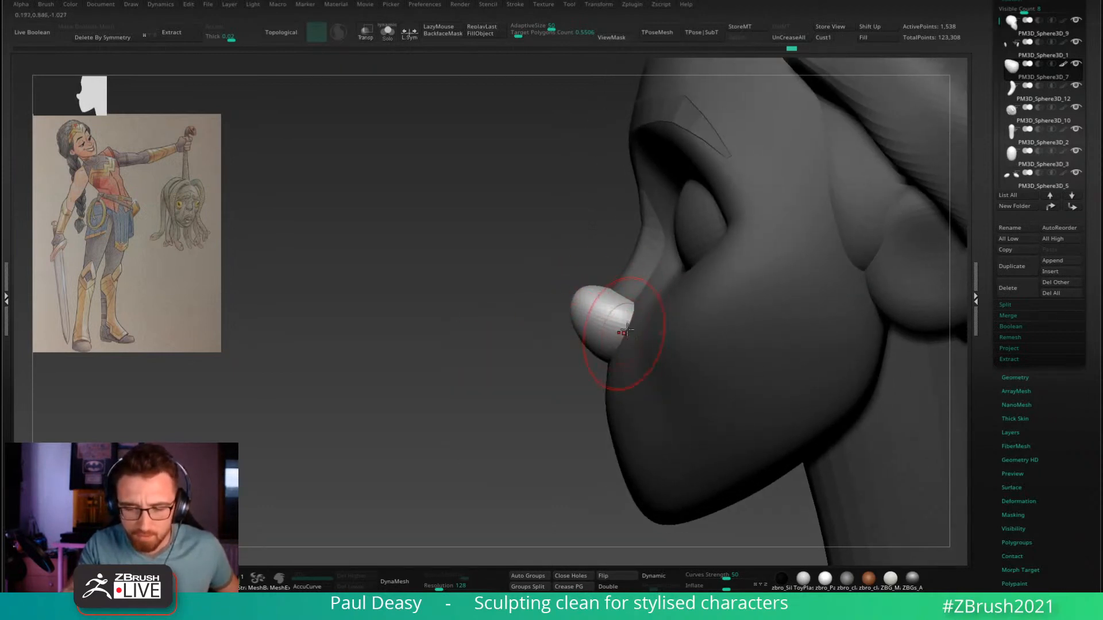
right_drag(631, 317, 626, 307)
key(space)
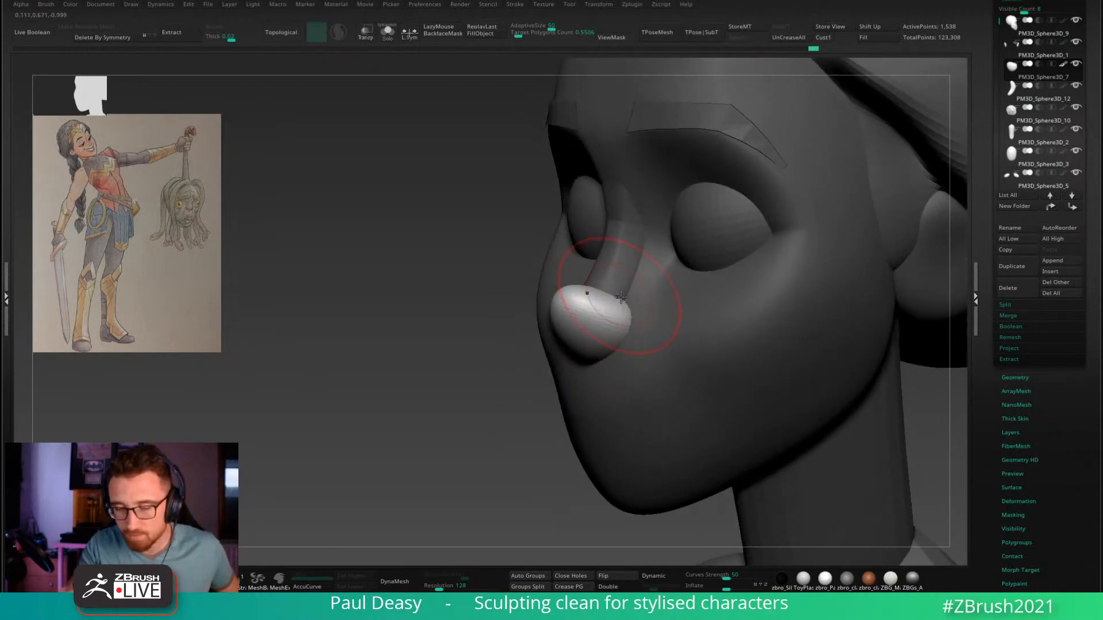
key(space)
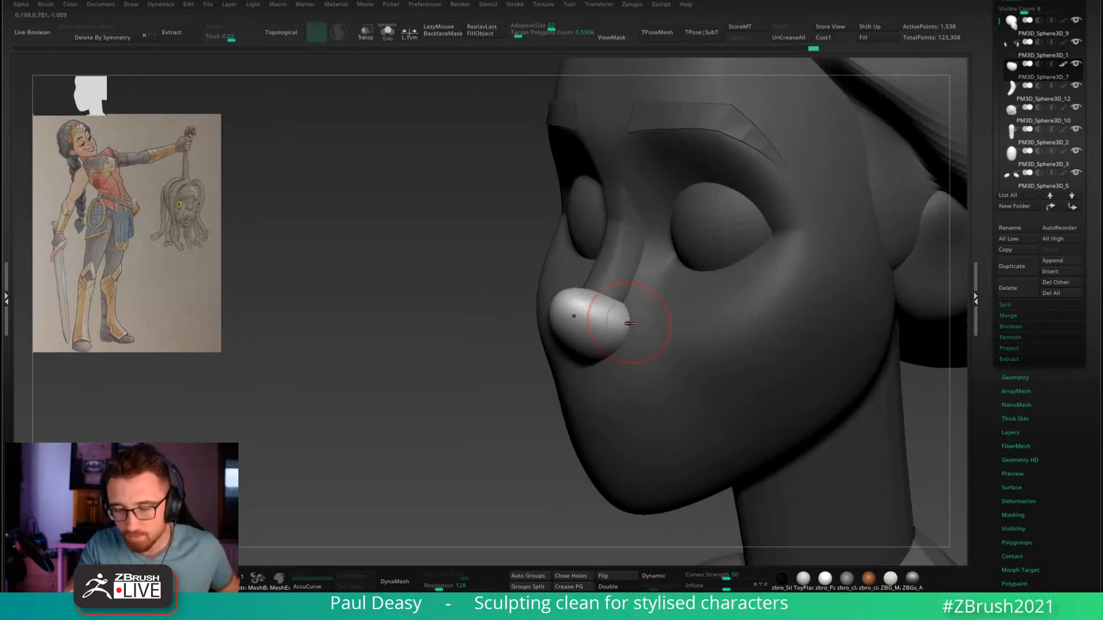
mouse_move(632, 316)
right_down()
mouse_move(644, 333)
mouse_move(612, 332)
mouse_move(633, 346)
right_up()
Step: Carve symmetrical creases into the lower sides of the nose ball to form the nostril wings
key(ctrl)
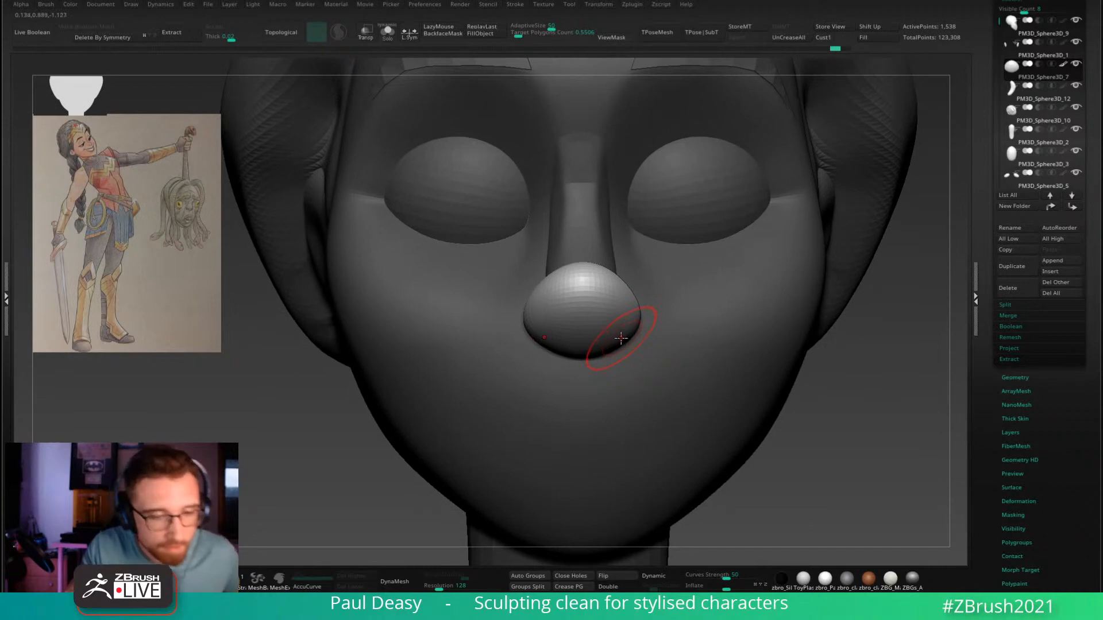
key(l)
right_drag(623, 340, 629, 330)
drag(631, 330, 593, 371)
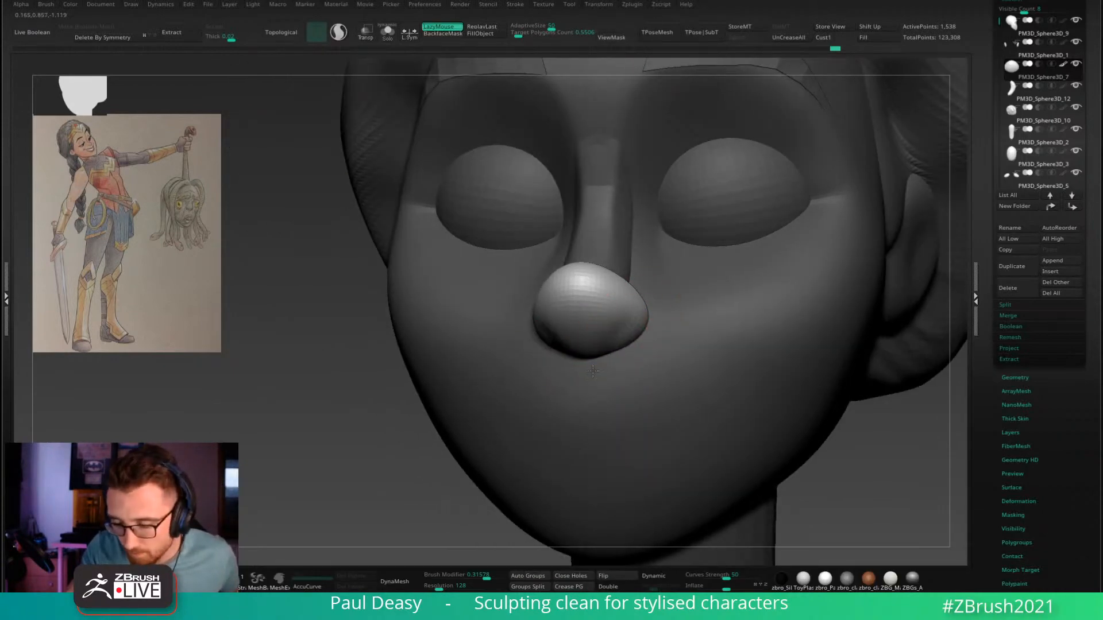
key(space)
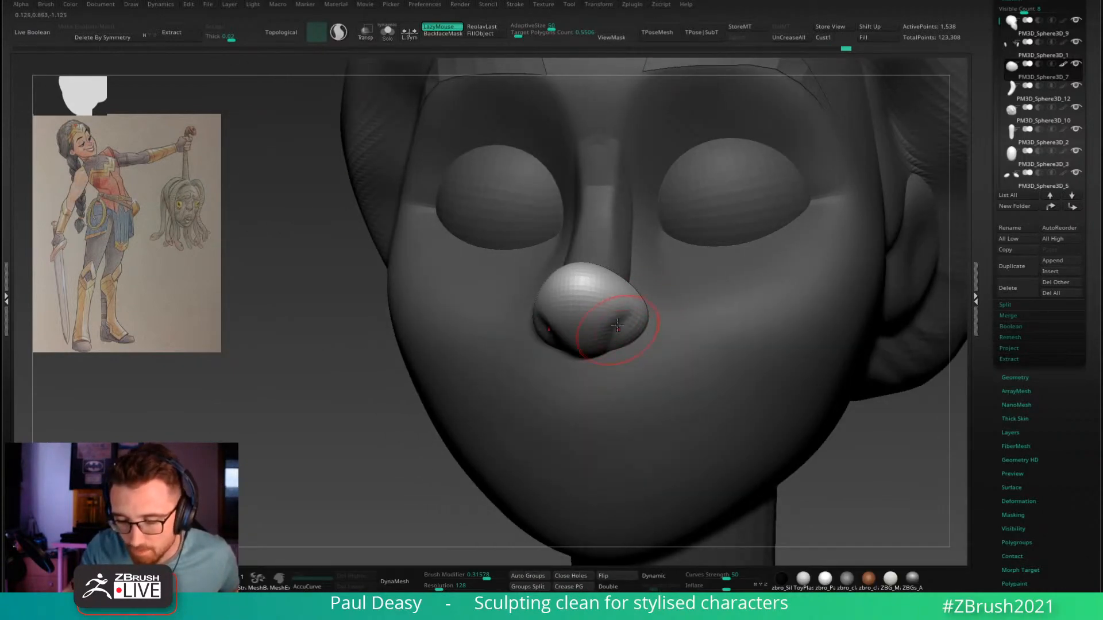
drag(602, 342, 603, 344)
Step: Adjust the nostril wings and the nose's outer contour from the front with the Move brush
shift+right_drag(632, 321, 659, 301)
key(b)
key(m)
key(v)
drag(629, 324, 627, 334)
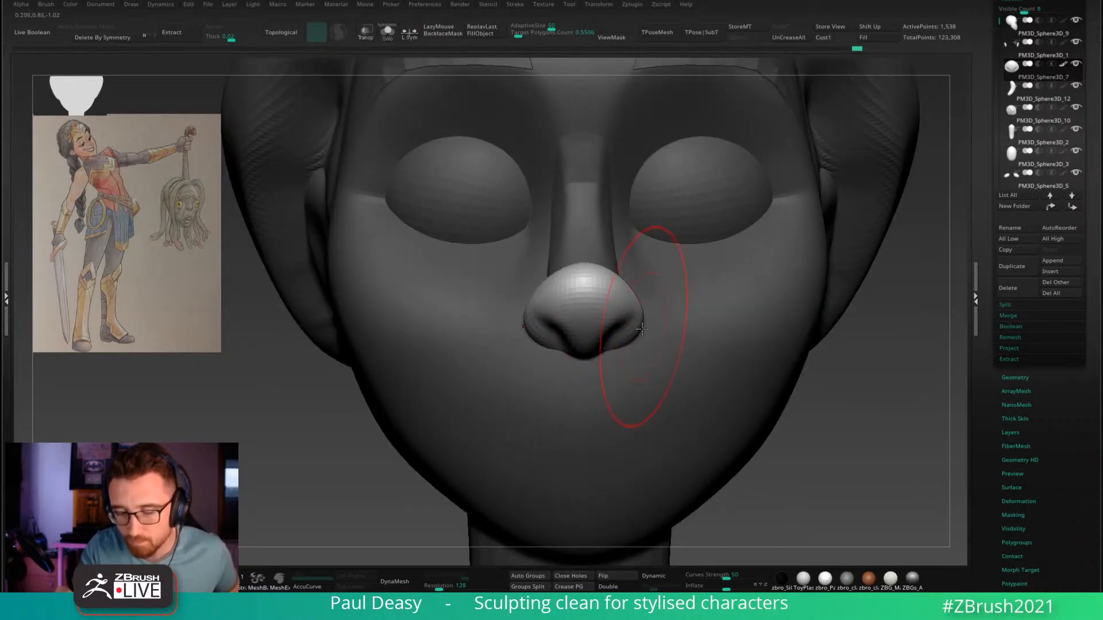
key(space)
ctrl+right_drag(639, 343, 646, 311)
alt+drag(790, 397, 783, 348)
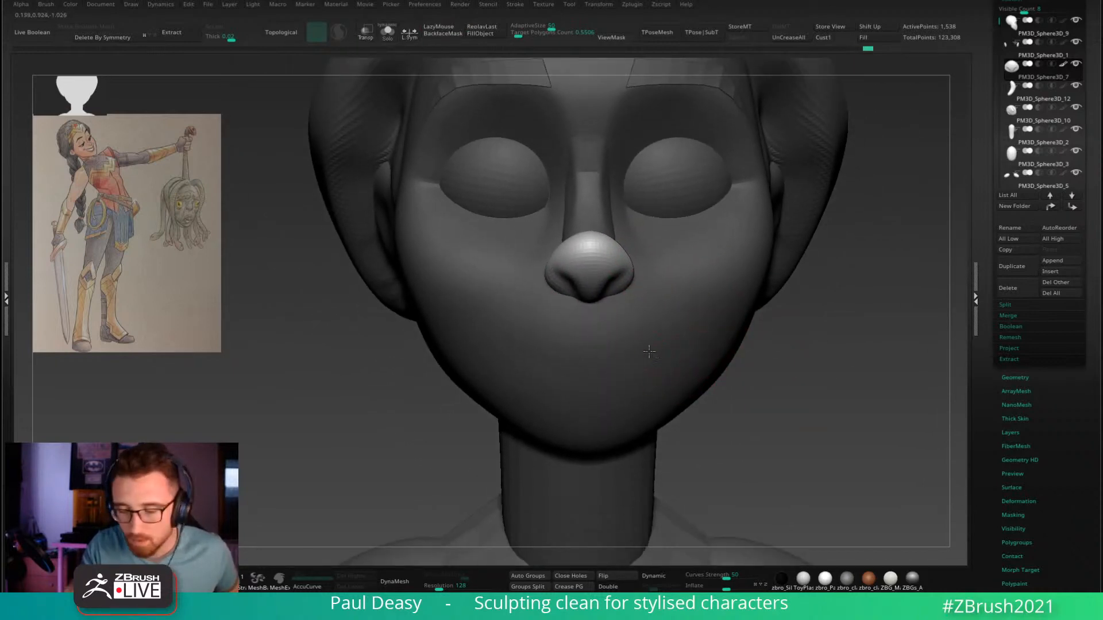
Step: Select the head mesh, isolate it and duplicate it as a separate subtool
alt+click(670, 320)
ctrl+right_drag(804, 375, 699, 384)
drag(667, 377, 644, 370)
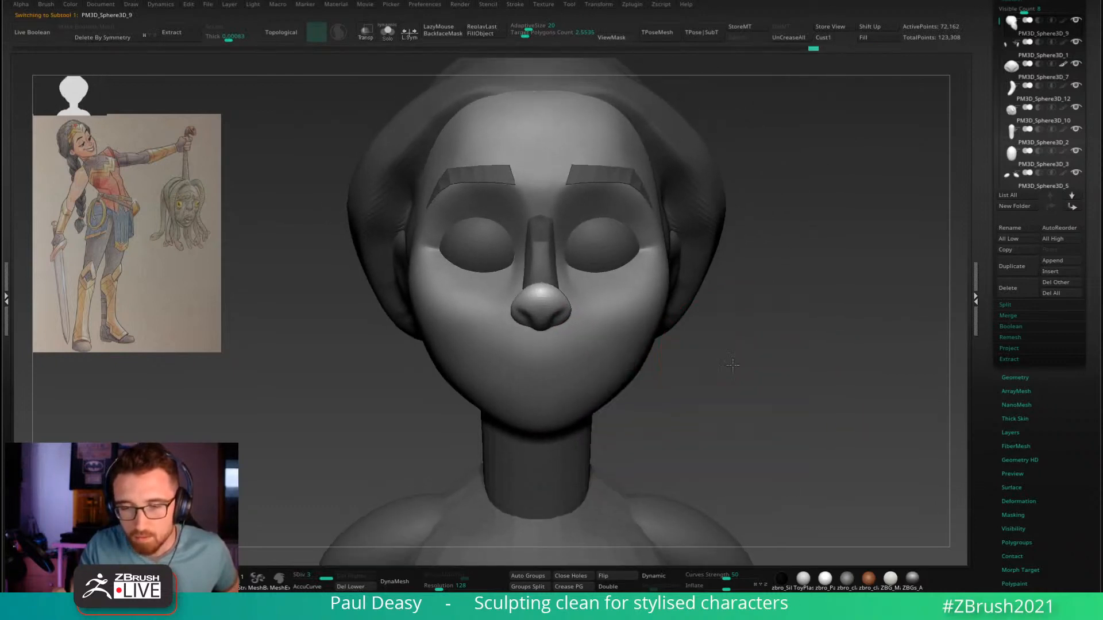
alt+drag(700, 282, 722, 353)
drag(750, 248, 815, 252)
alt+drag(720, 227, 776, 332)
click(761, 411)
drag(763, 413, 847, 415)
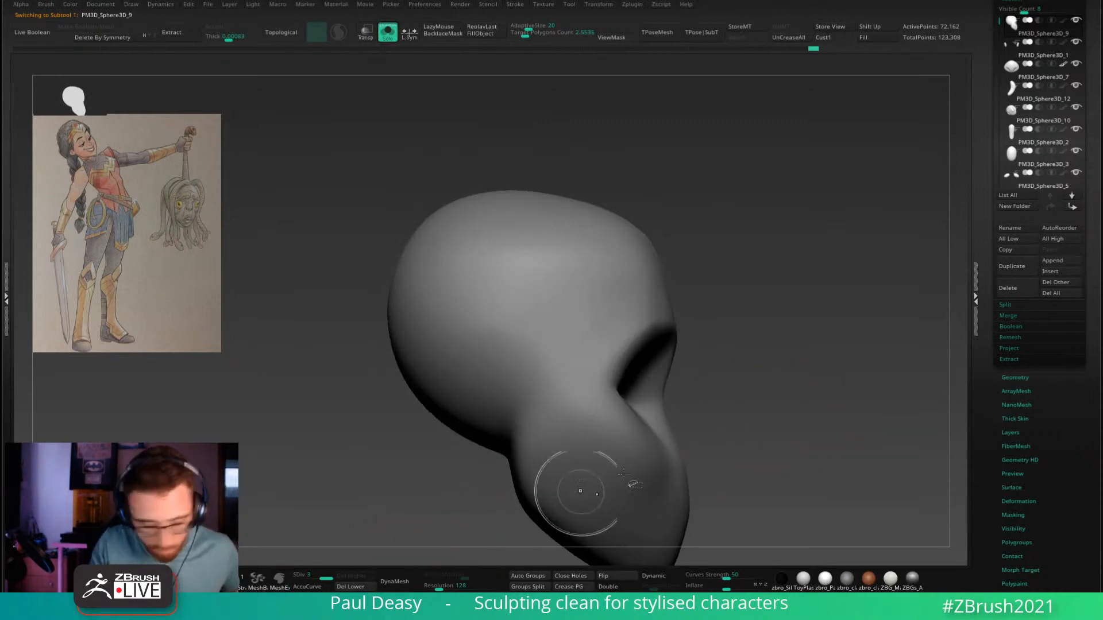
key(ctrl+shift+d)
drag(508, 544, 310, 520)
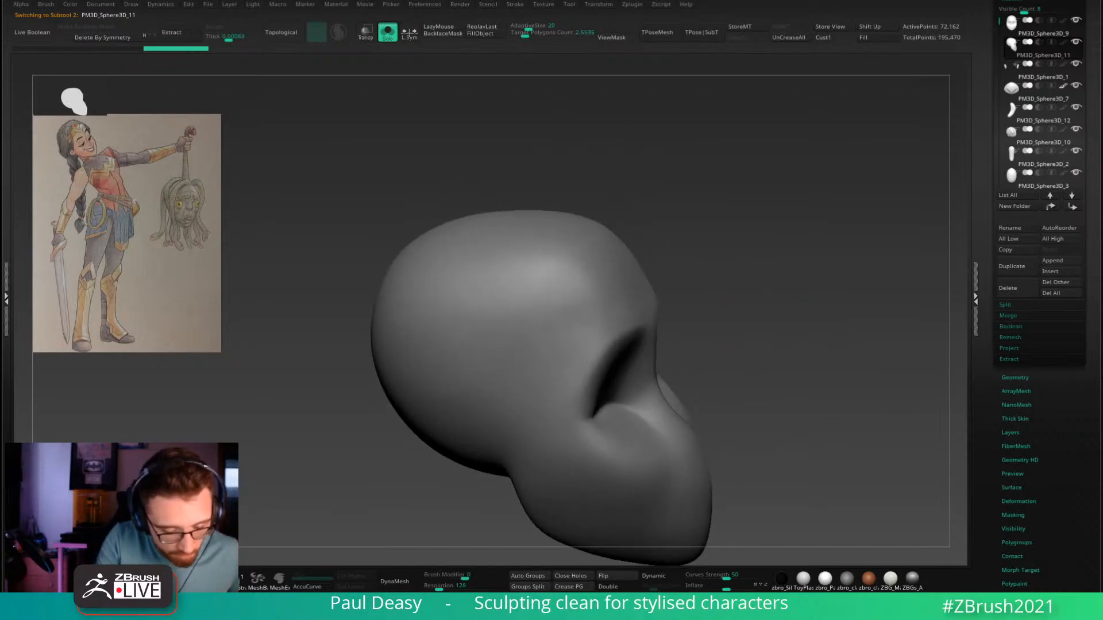
Step: Draw two parallel Topology brush curves on the duplicated head, running from the temple onto the side of the forehead
key(space)
mouse_move(749, 285)
alt+mouse_down()
mouse_move(726, 324)
mouse_move(734, 350)
mouse_move(781, 288)
mouse_move(757, 292)
alt+mouse_up()
key(space)
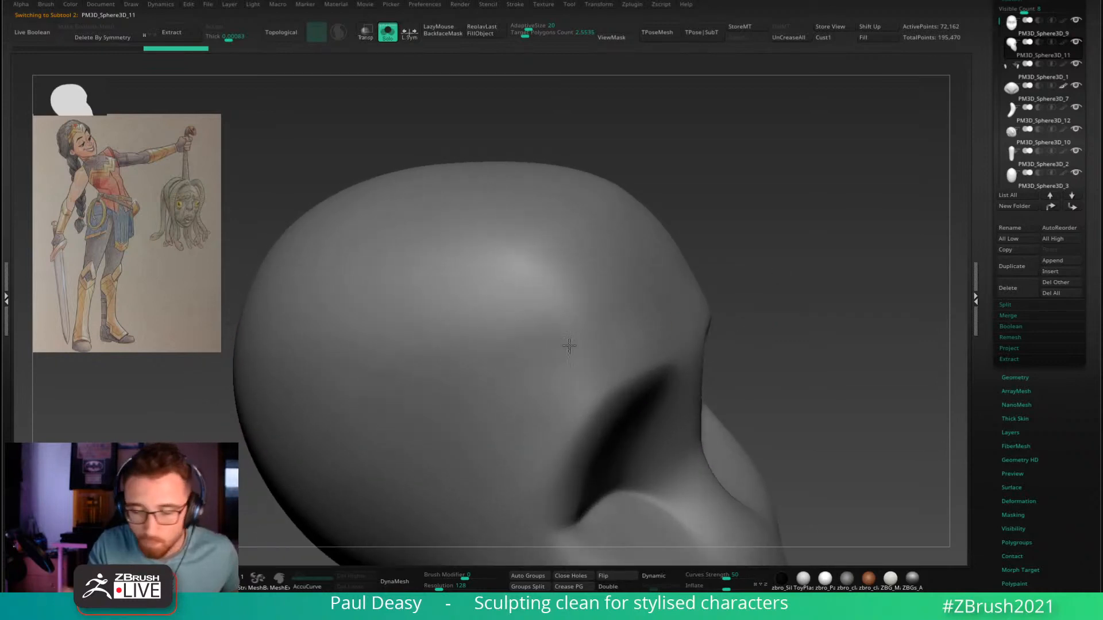
drag(511, 350, 621, 285)
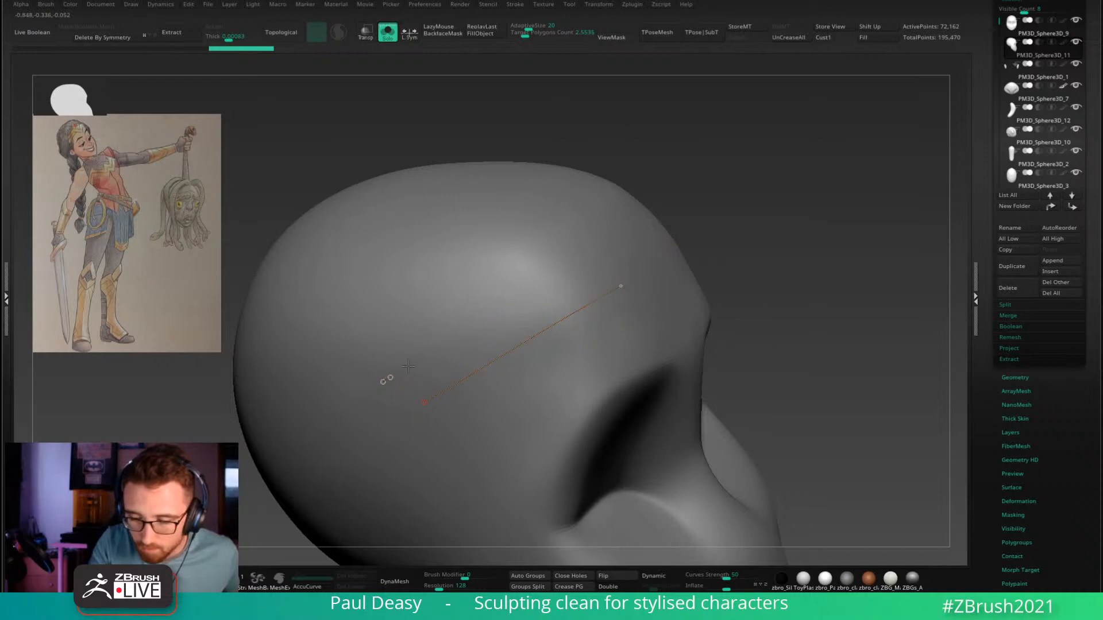
drag(629, 236, 630, 236)
mouse_move(618, 287)
right_down()
mouse_move(543, 337)
mouse_move(516, 329)
mouse_move(549, 312)
mouse_move(483, 308)
mouse_move(501, 309)
right_up()
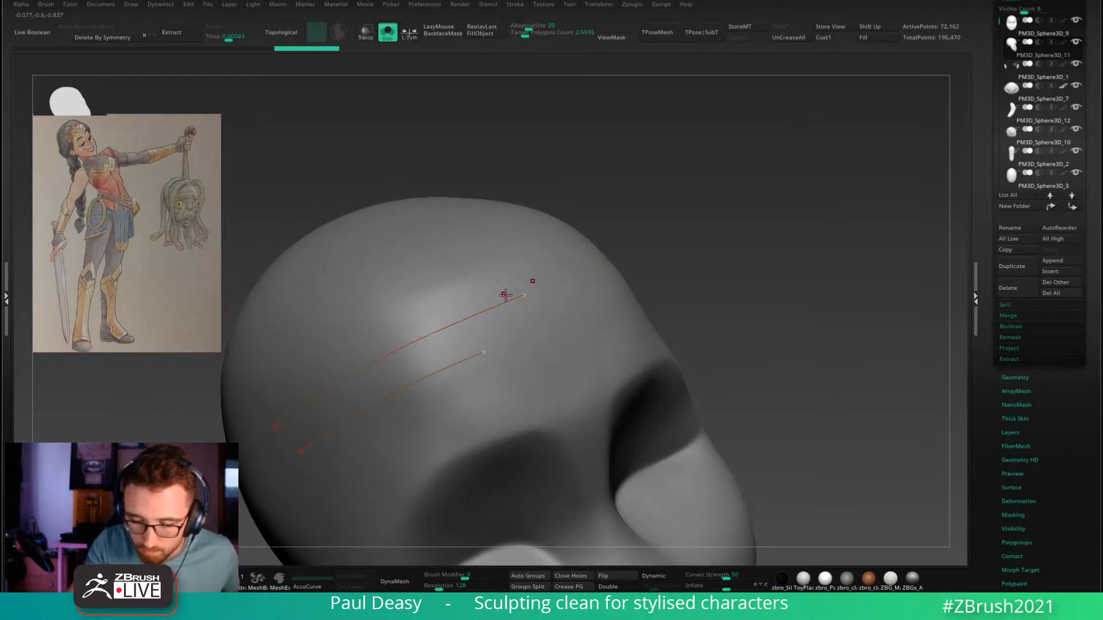
mouse_move(504, 314)
right_down()
mouse_move(508, 326)
mouse_move(504, 288)
mouse_move(526, 294)
right_up()
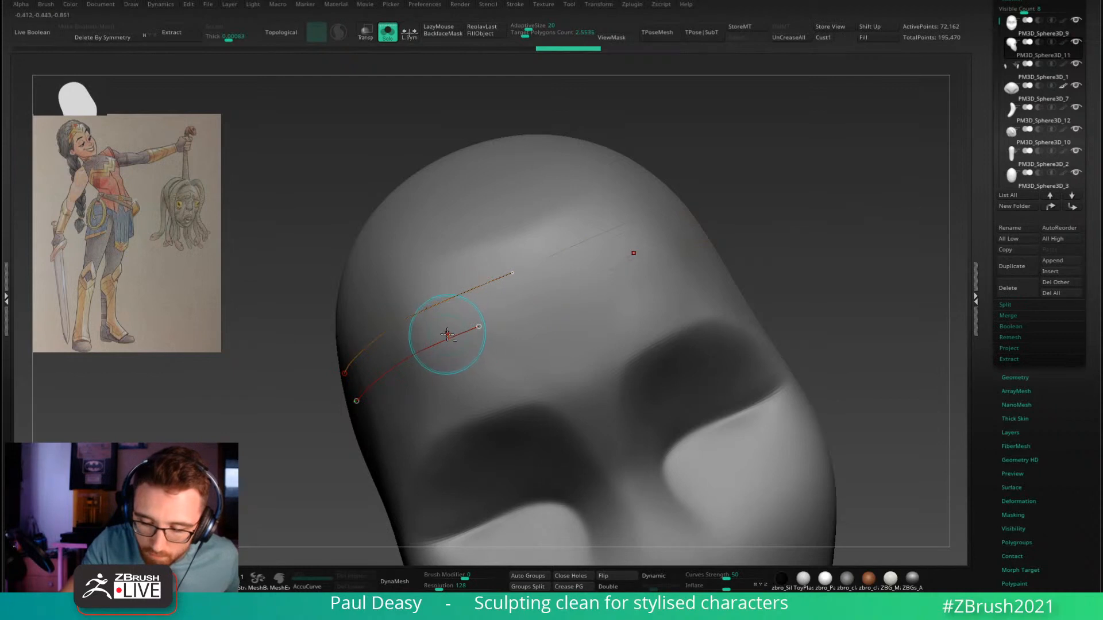
drag(446, 337, 485, 343)
drag(575, 363, 590, 368)
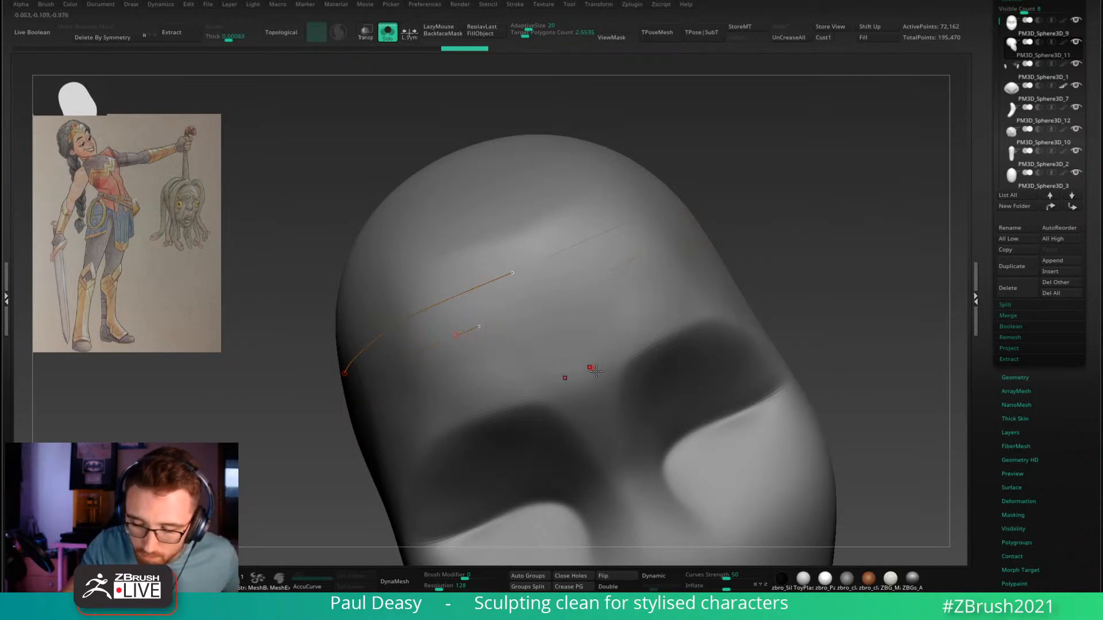
key(ctrl+z)
Step: Draw two more parallel topology curves from the front ends of the temple curves down to the middle of the forehead
drag(448, 329, 535, 351)
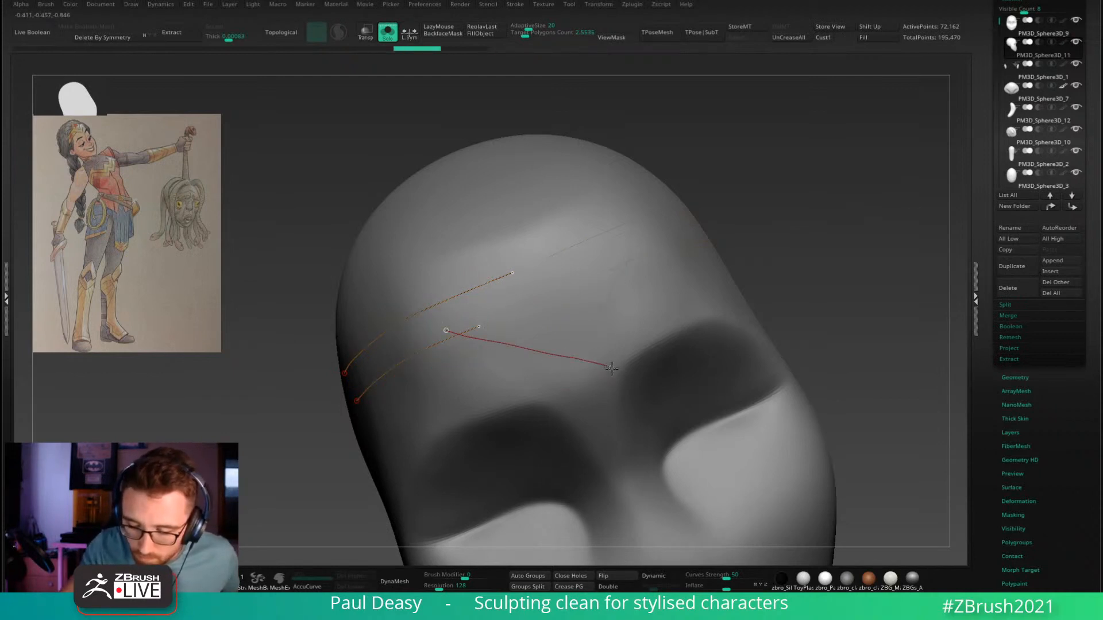
drag(611, 368, 611, 368)
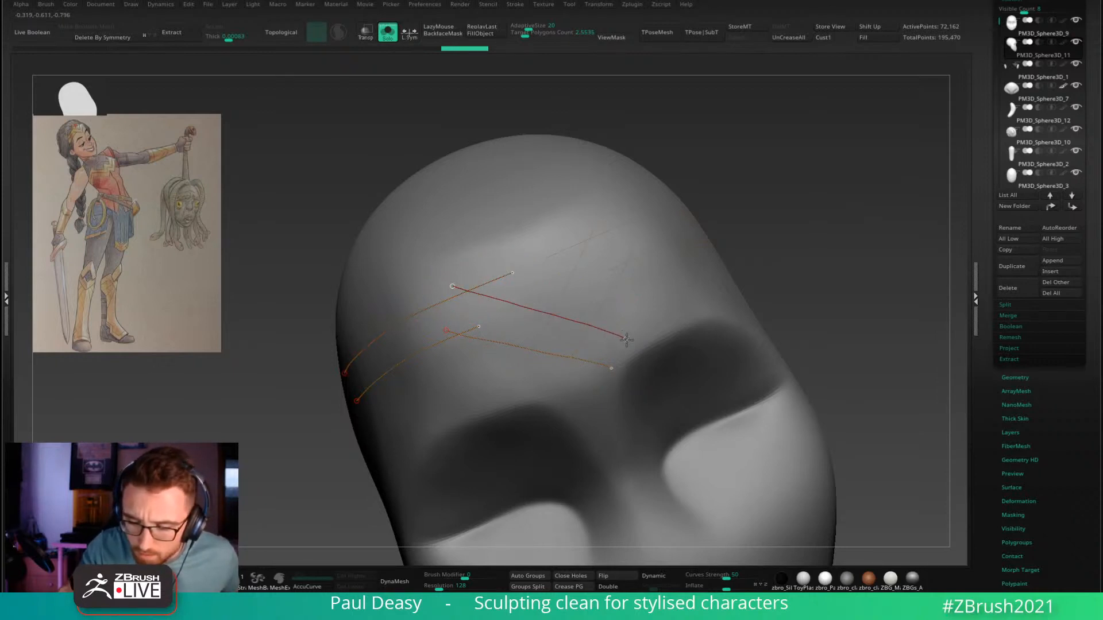
drag(627, 340, 626, 339)
Step: Link the upper and lower topology curves with one cross curve at the forehead's centre and one at the band's peak
mouse_move(787, 276)
alt+mouse_down()
mouse_move(785, 267)
mouse_move(774, 298)
alt+mouse_up()
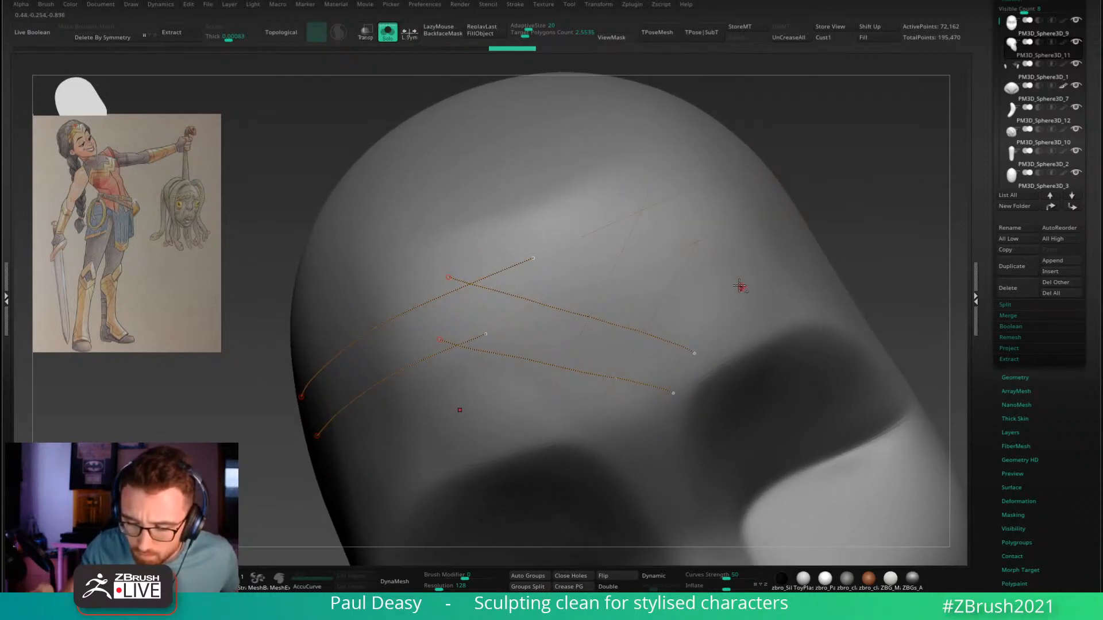
mouse_move(738, 285)
alt+right_down()
mouse_move(699, 277)
mouse_move(627, 311)
alt+right_up()
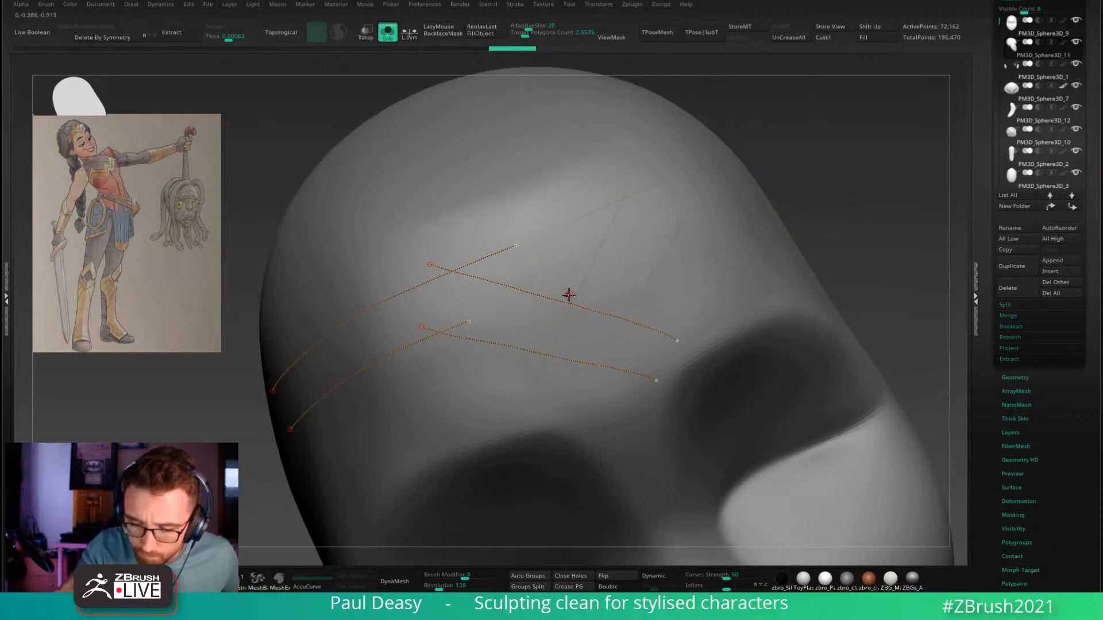
drag(605, 383, 607, 388)
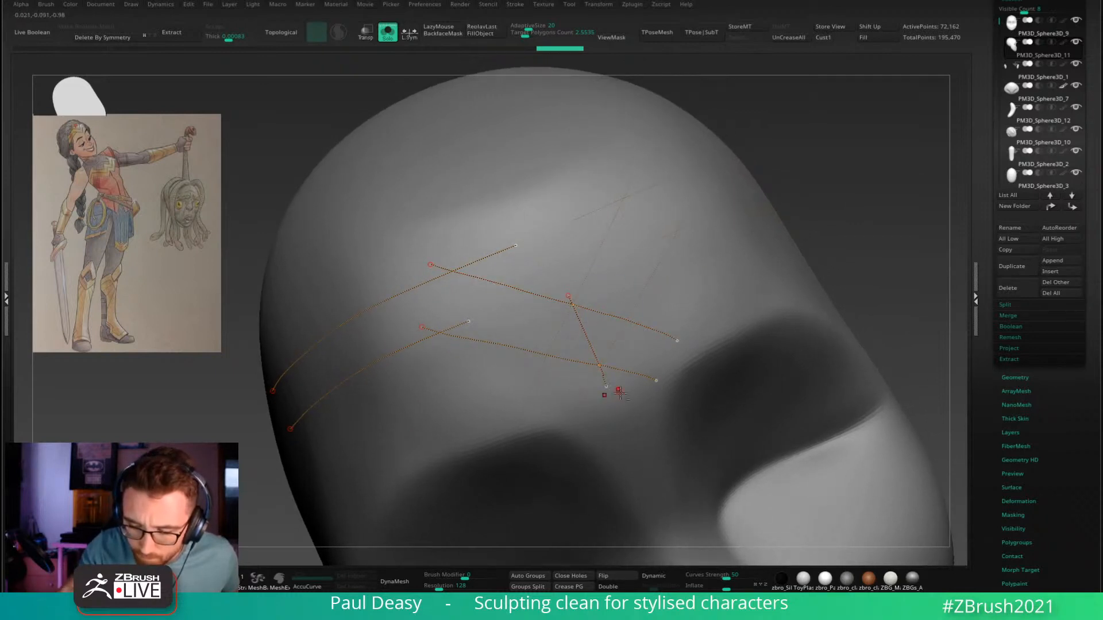
mouse_move(616, 387)
alt+right_down()
mouse_move(630, 363)
mouse_move(613, 333)
mouse_move(620, 353)
alt+right_up()
right_drag(603, 289, 532, 282)
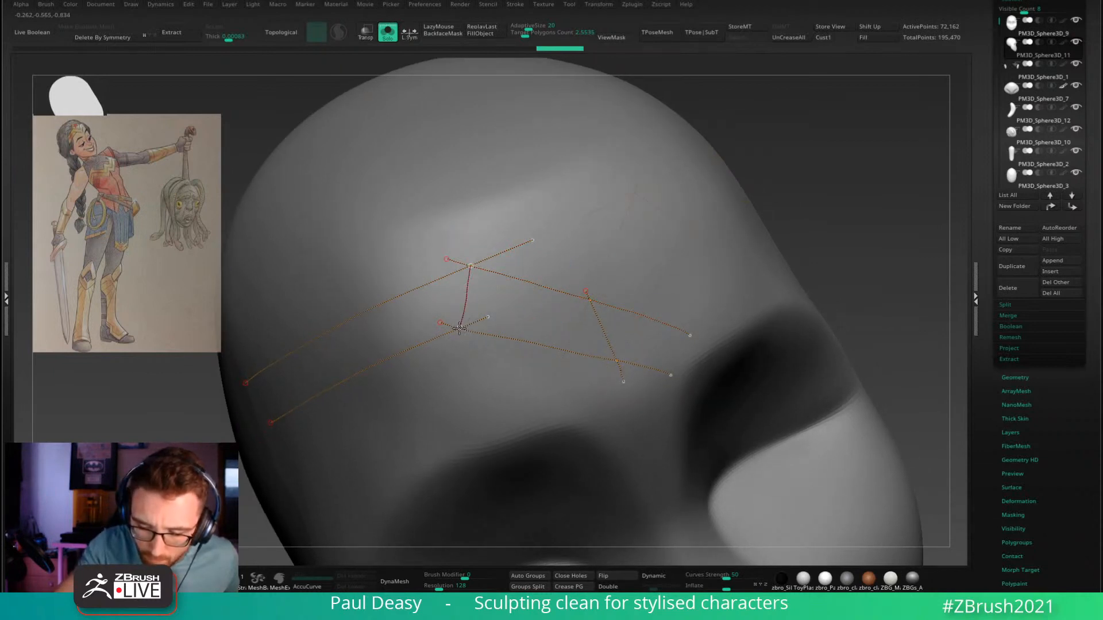
drag(459, 329, 460, 329)
Step: Try to close the lower corner at the band's peak with an extra curve alongside the connecting curve
alt+right_drag(509, 369, 555, 348)
alt+drag(526, 303, 489, 313)
ctrl+right_drag(502, 292, 714, 300)
mouse_move(497, 337)
alt+mouse_down()
mouse_move(512, 290)
mouse_move(517, 326)
alt+mouse_up()
alt+drag(630, 285, 632, 293)
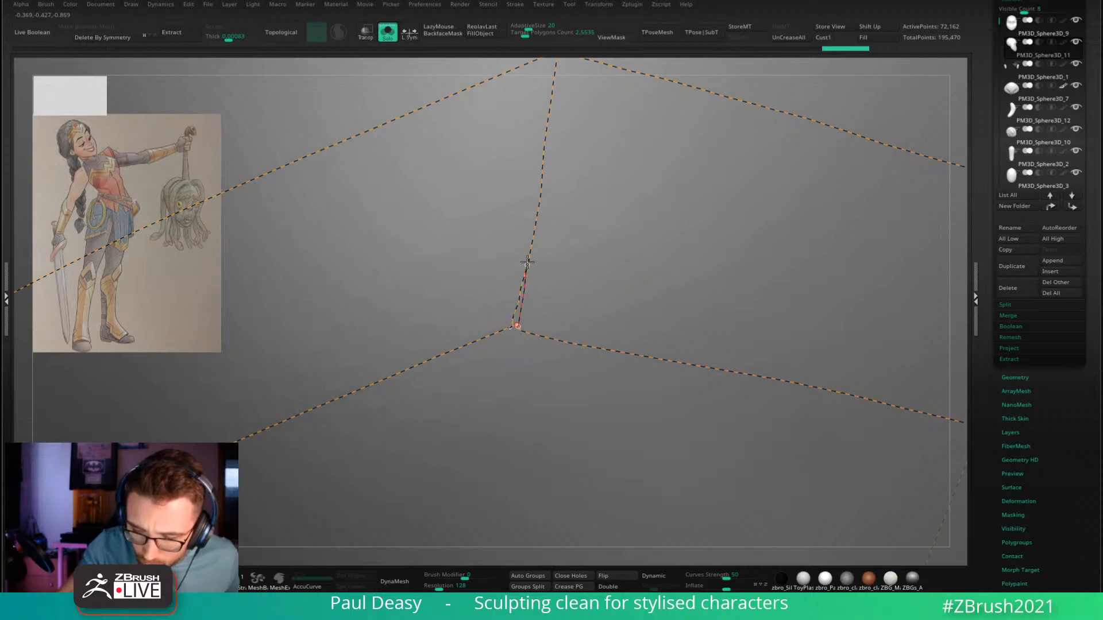
alt+drag(567, 214, 549, 320)
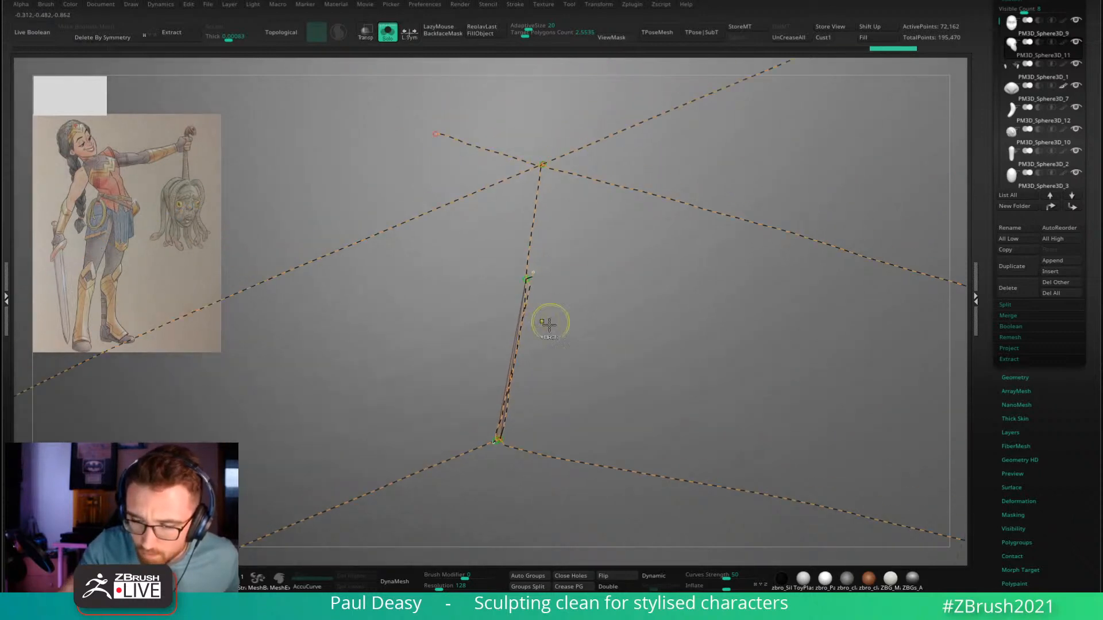
drag(501, 439, 521, 360)
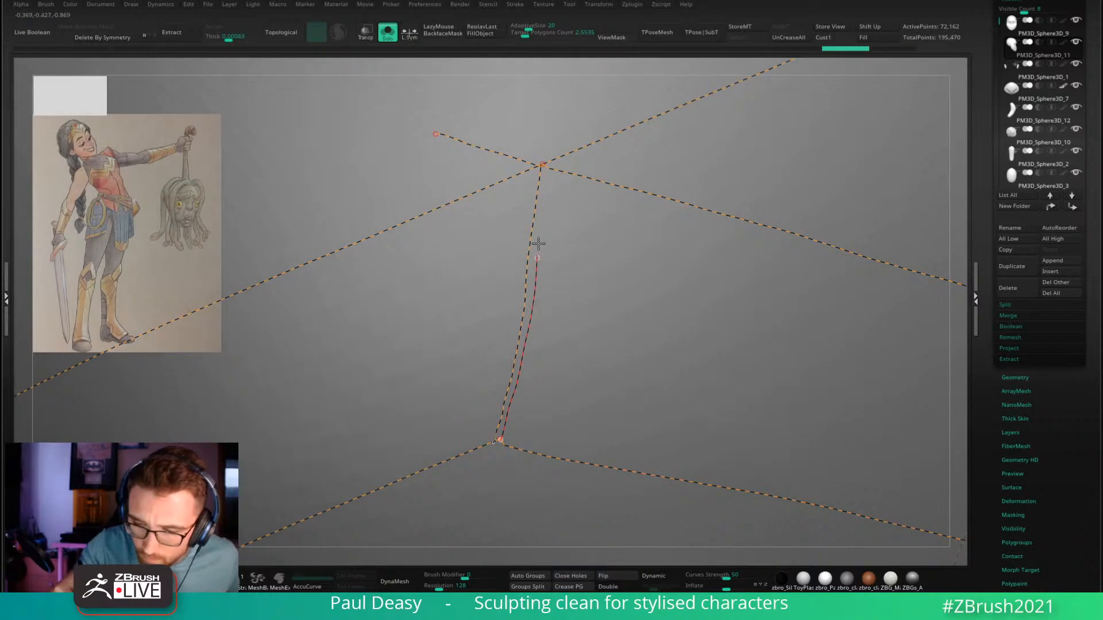
drag(544, 163, 543, 165)
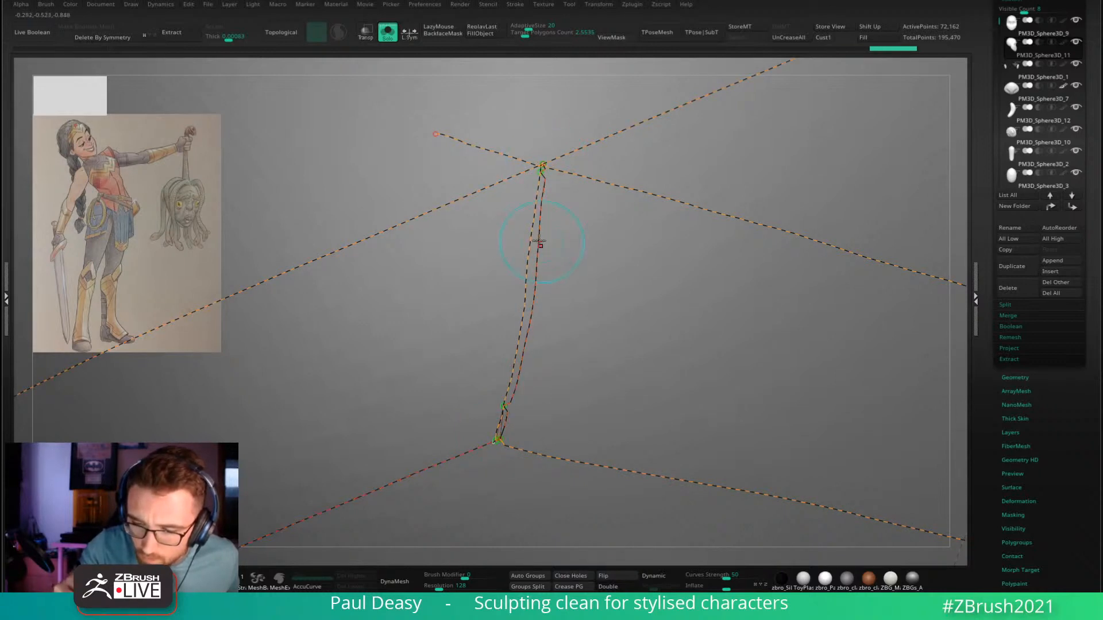
mouse_move(540, 243)
shift+mouse_down()
mouse_move(537, 177)
mouse_move(552, 171)
shift+mouse_up()
Step: Delete the lower front curve and redraw it from the peak's lower corner to the centre line, closing the front patch
alt+drag(498, 418, 520, 428)
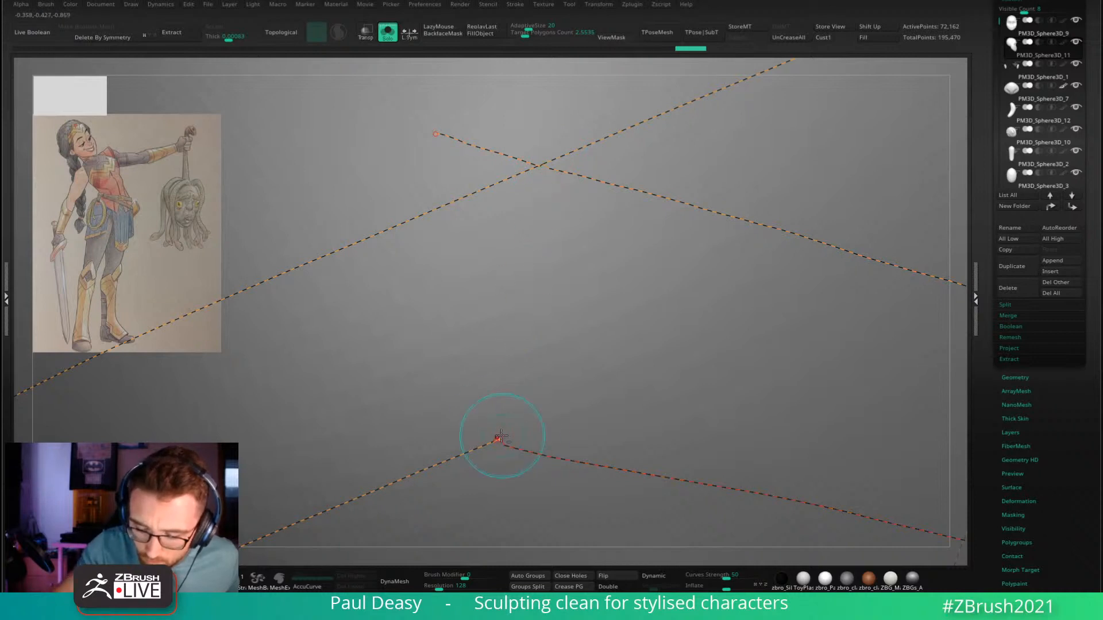
alt+click(510, 452)
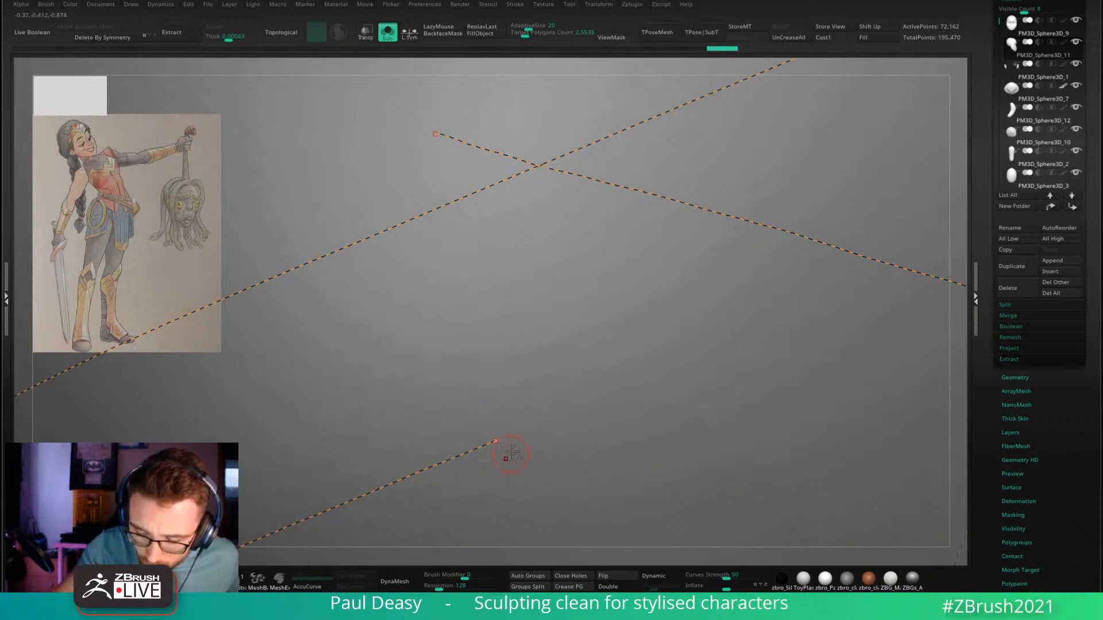
alt+right_drag(518, 444, 515, 384)
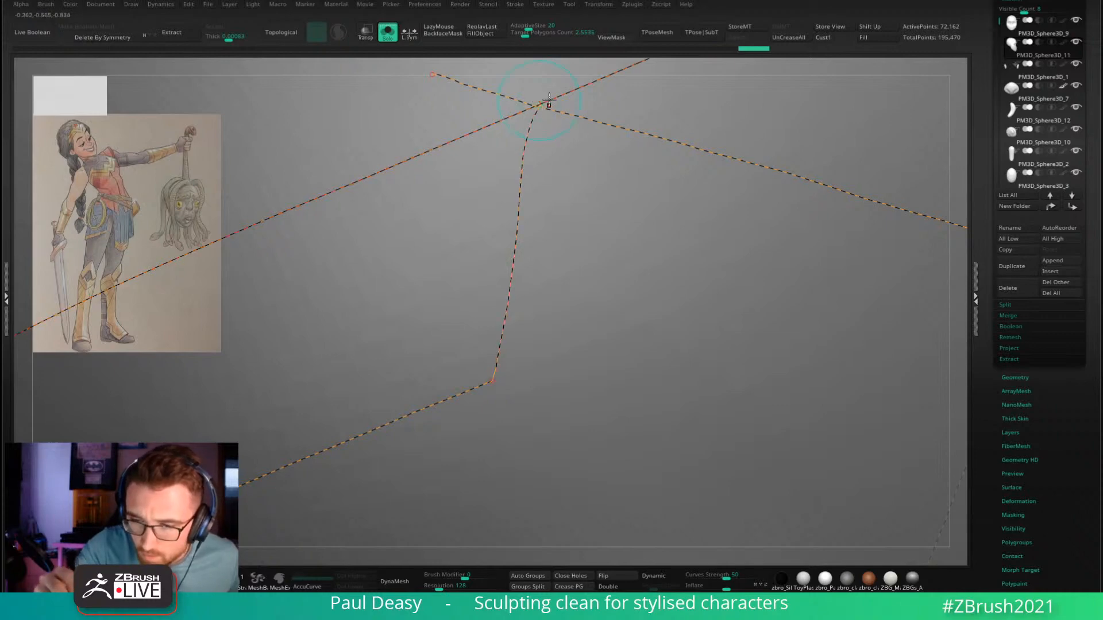
right_drag(586, 246, 532, 271)
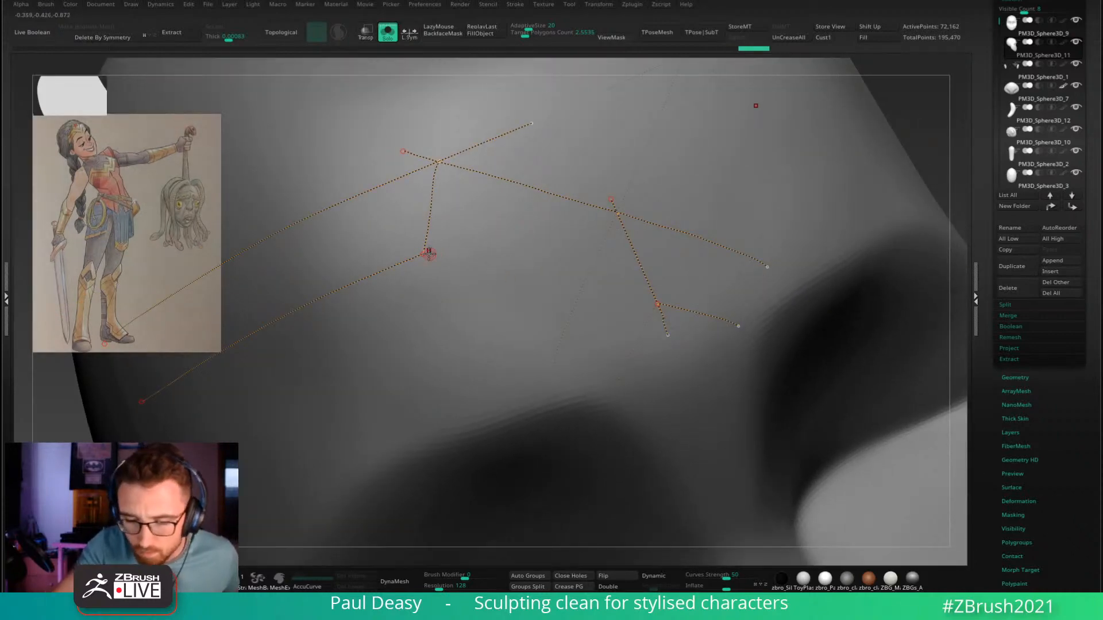
drag(429, 253, 451, 259)
drag(630, 297, 670, 306)
mouse_move(704, 332)
alt+right_down()
mouse_move(674, 315)
mouse_move(798, 335)
mouse_move(936, 327)
alt+right_up()
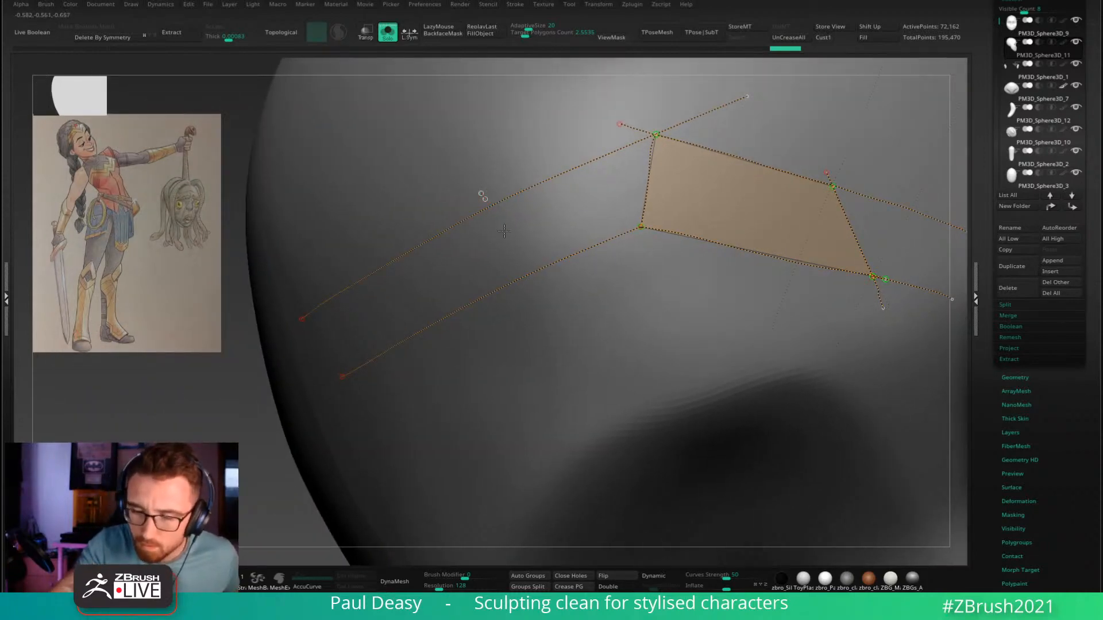
Step: Draw five cross curves over the band between its peak and the temple to divide it into quad patches
drag(504, 231, 559, 325)
right_drag(561, 326, 667, 269)
drag(460, 195, 523, 302)
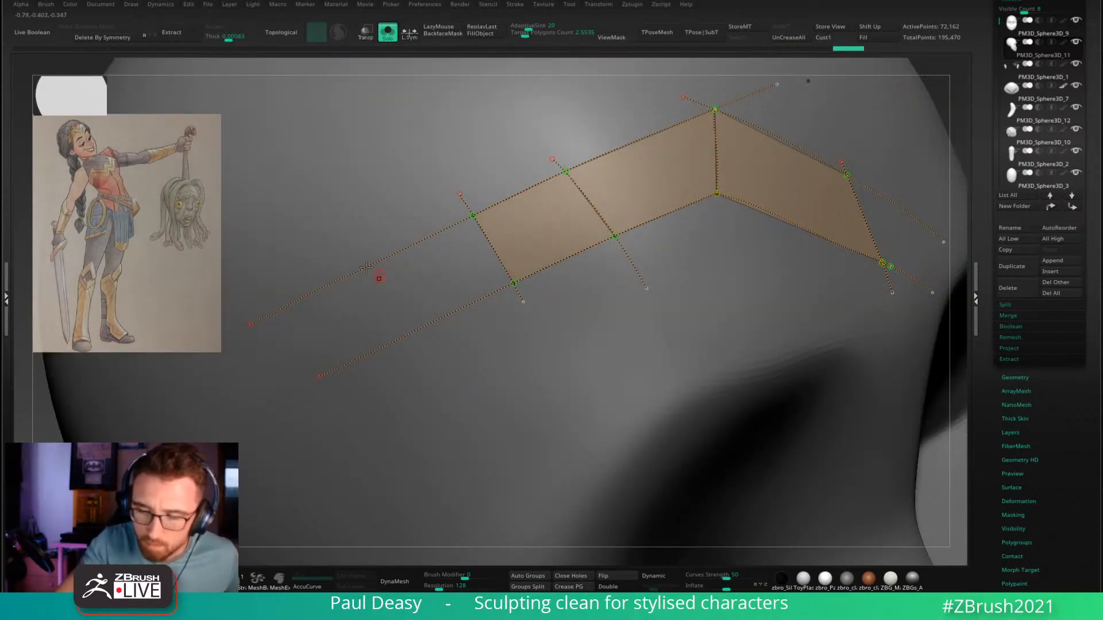
drag(348, 246, 457, 403)
alt+right_drag(322, 324, 320, 318)
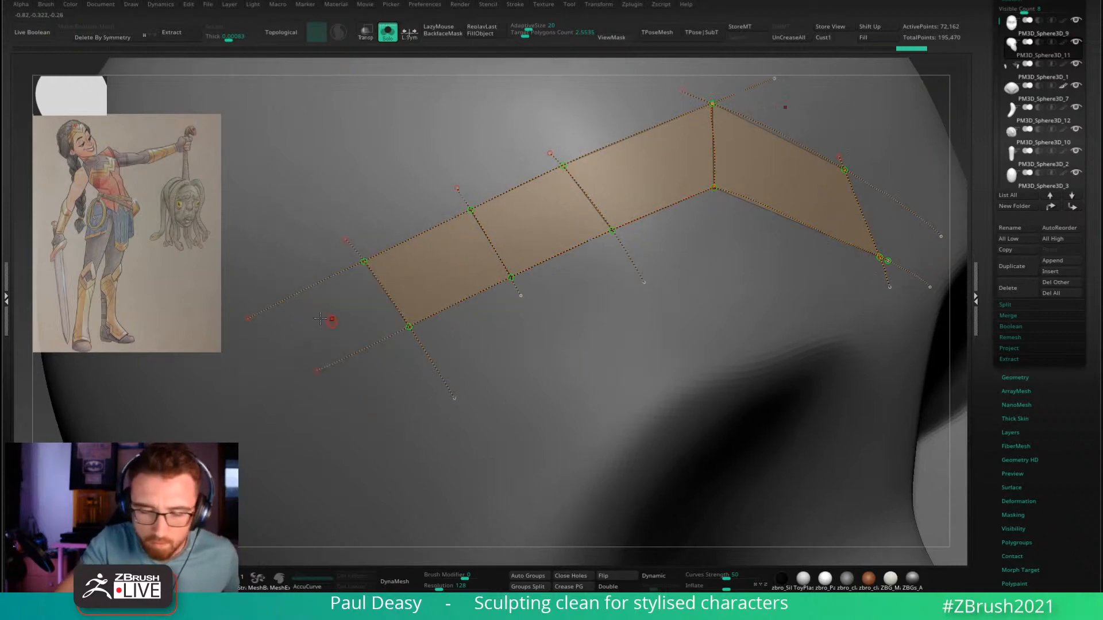
drag(271, 289, 352, 436)
mouse_move(623, 345)
alt+right_down()
mouse_move(642, 349)
mouse_move(706, 284)
mouse_move(561, 322)
mouse_move(583, 311)
alt+right_up()
drag(479, 305, 497, 376)
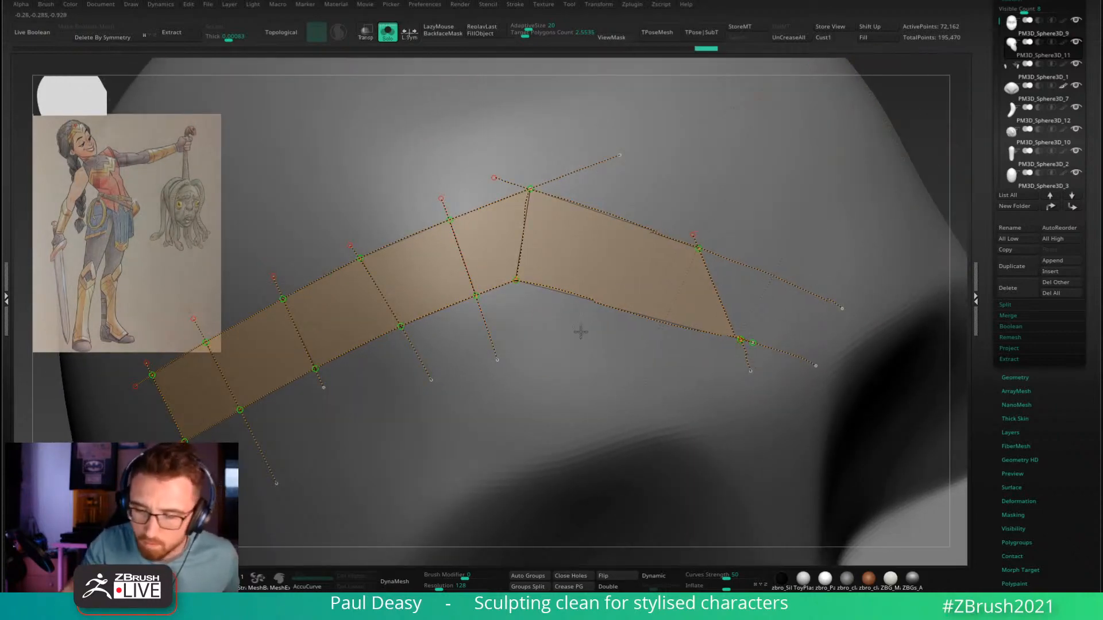
Step: Add a cross curve through the middle of the band's front patch and generate the band mesh from the topology curves
right_drag(581, 330, 527, 336)
drag(578, 209, 543, 392)
mouse_move(610, 352)
right_down()
mouse_move(546, 352)
mouse_move(657, 332)
mouse_move(592, 281)
mouse_move(522, 249)
right_up()
key(space)
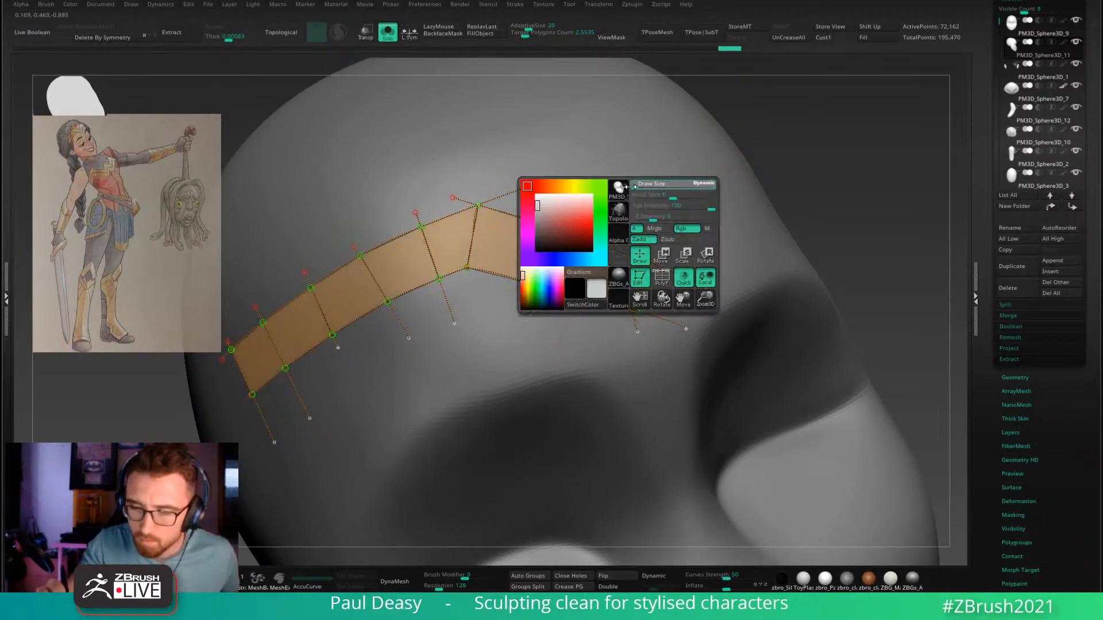
click(751, 253)
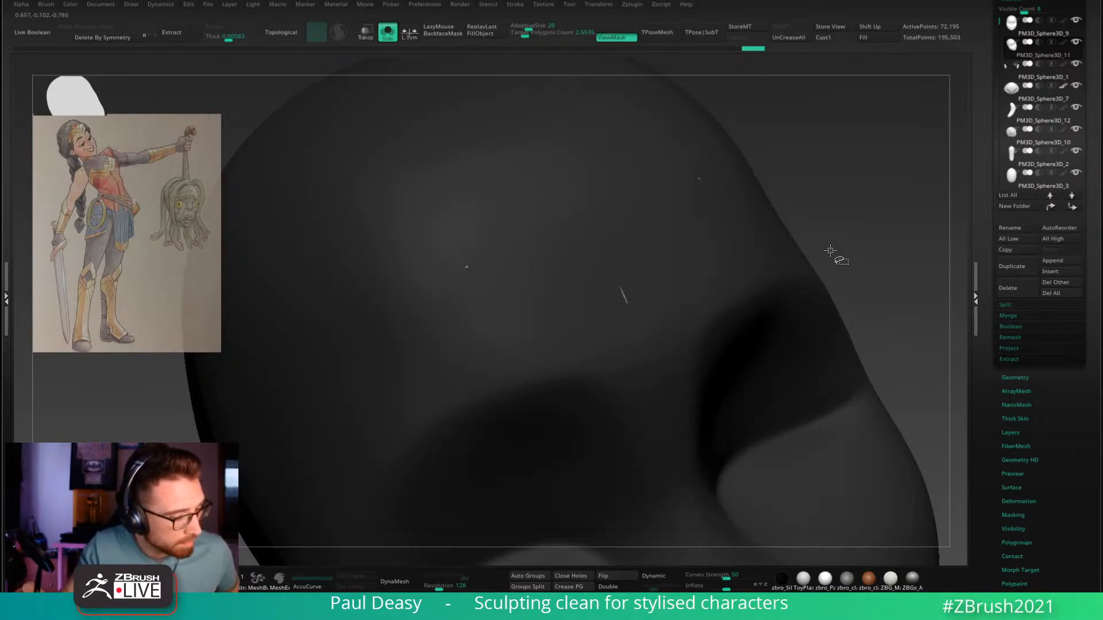
Step: Split the new band off the head into its own subtool, give it a single polygroup and show its PolyFrame
key(ctrl+shift+s)
key(ctrl+w)
key(shift+f)
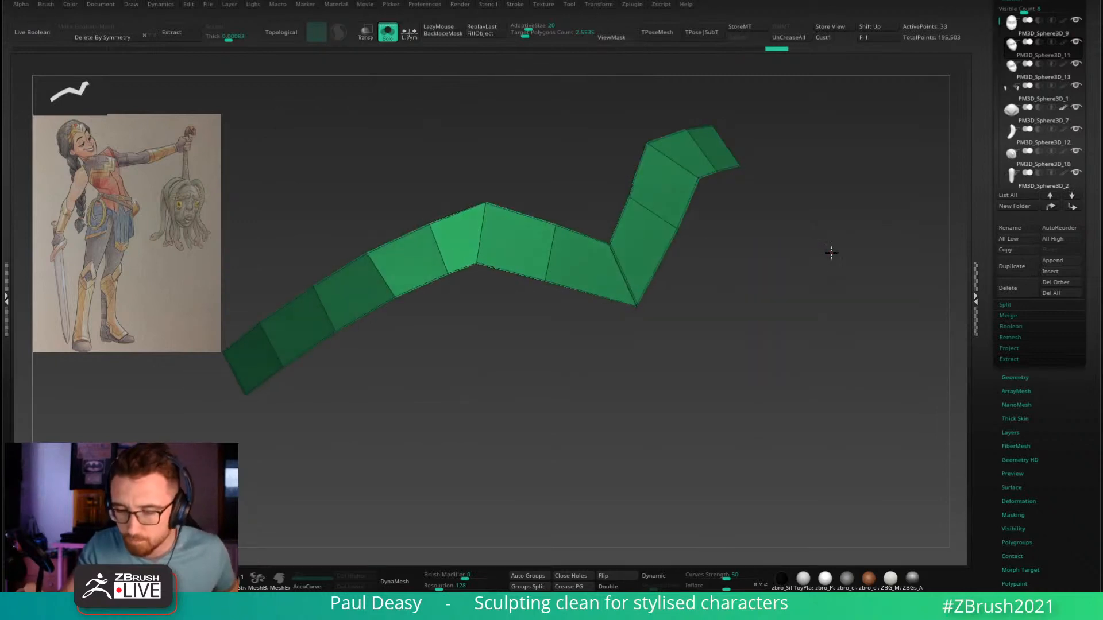
mouse_move(831, 248)
right_down()
mouse_move(824, 266)
mouse_move(795, 260)
mouse_move(783, 340)
mouse_move(673, 289)
mouse_move(681, 310)
right_up()
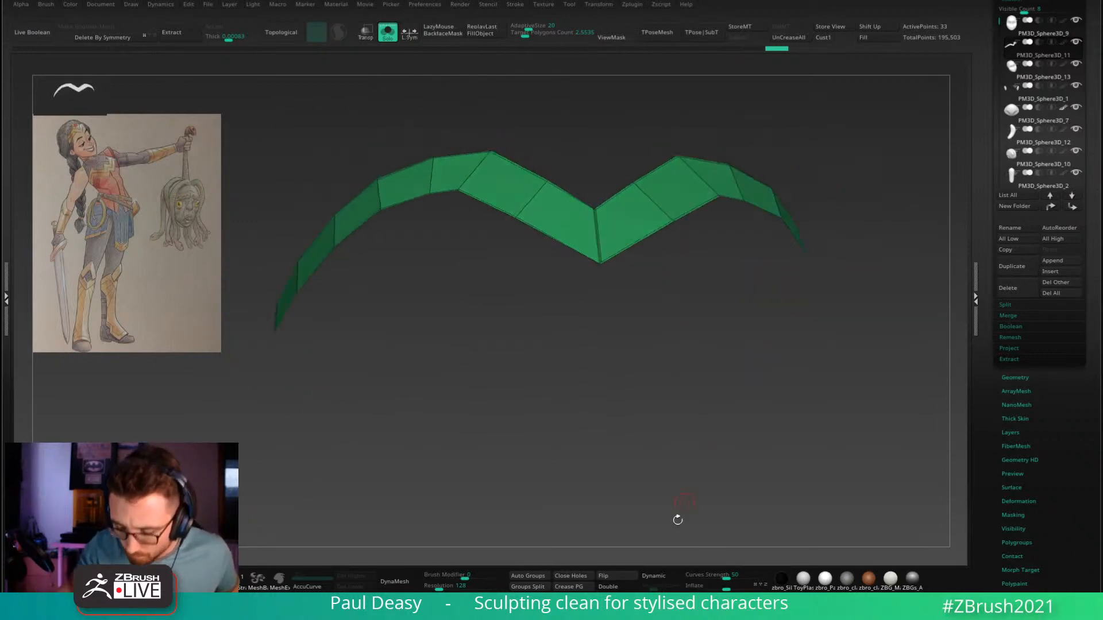
Step: Make the band double-sided and weld its two mirrored halves along the centre line
click(624, 587)
mouse_move(815, 262)
ctrl+right_down()
mouse_move(724, 342)
mouse_move(652, 315)
mouse_move(667, 314)
mouse_move(692, 344)
ctrl+right_up()
key(ctrl+shift+d)
key(ctrl+shift+d)
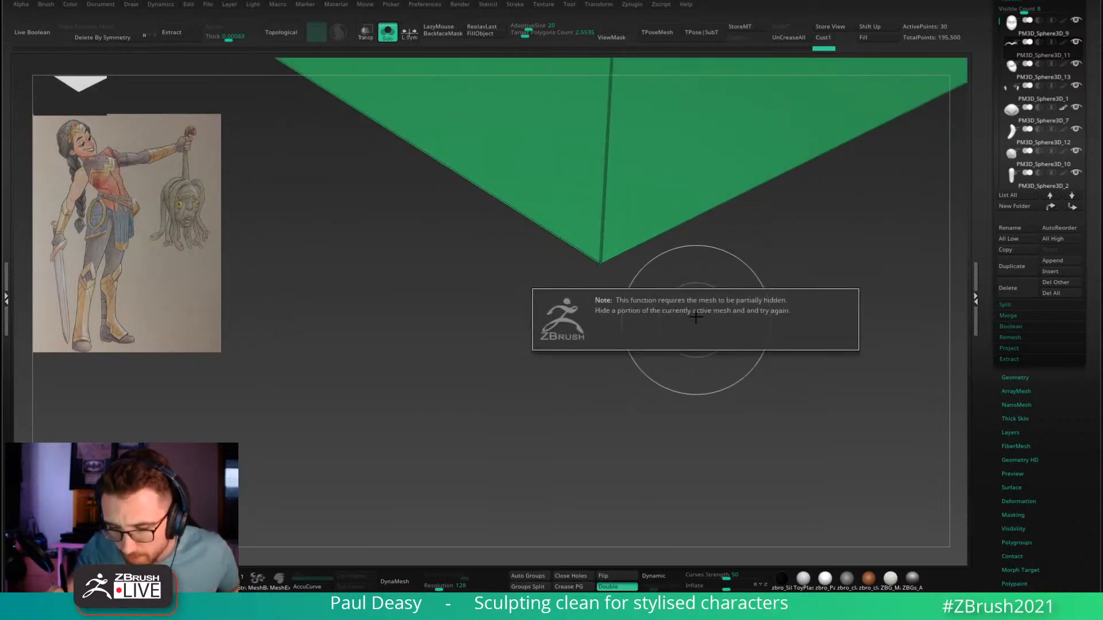
click(793, 39)
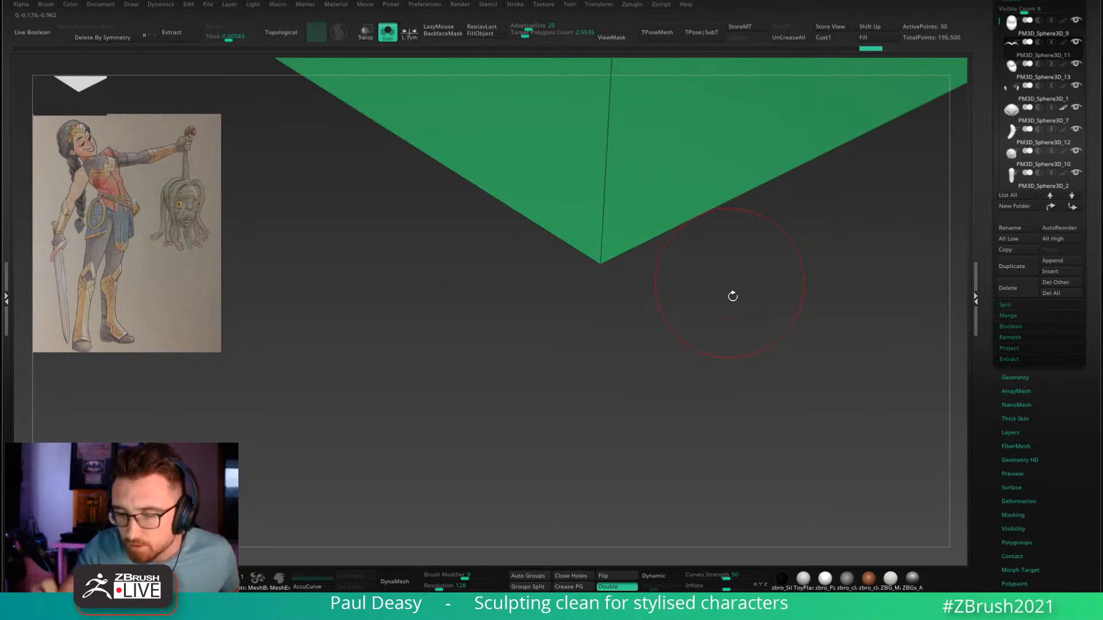
alt+right_drag(732, 296, 687, 287)
key(d)
key(shift+d)
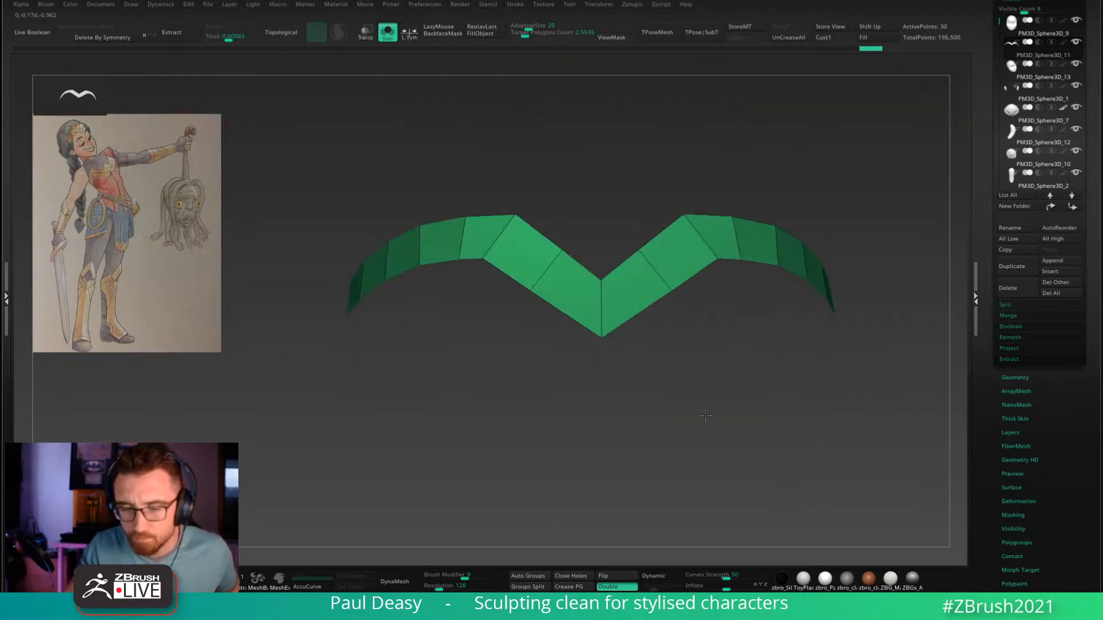
Step: Insert supporting edge loops on both sides of the band's peak edge and of its centre edge with ZModeler
alt+right_drag(689, 409, 656, 365)
ctrl+right_drag(521, 264, 539, 348)
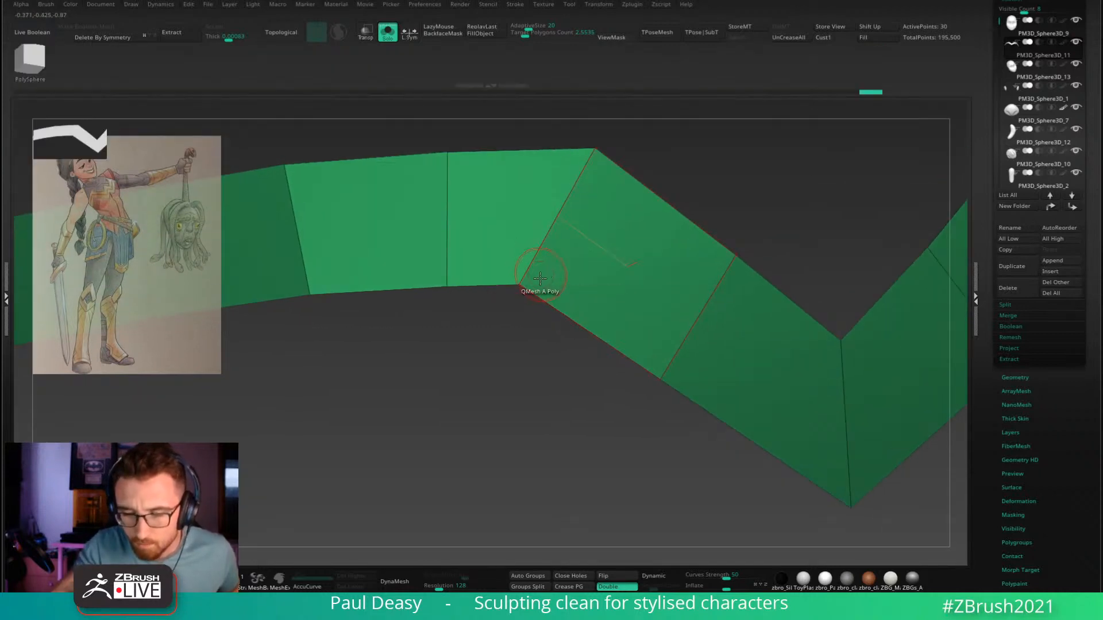
click(528, 285)
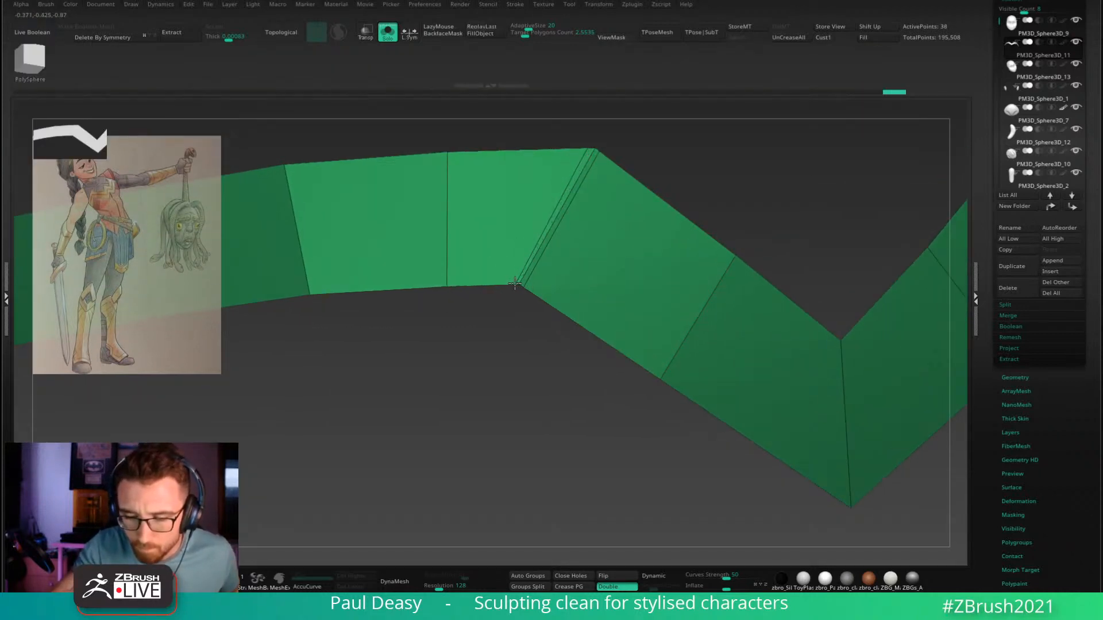
click(528, 290)
drag(505, 285, 514, 285)
alt+right_drag(804, 401, 678, 276)
drag(712, 366, 723, 380)
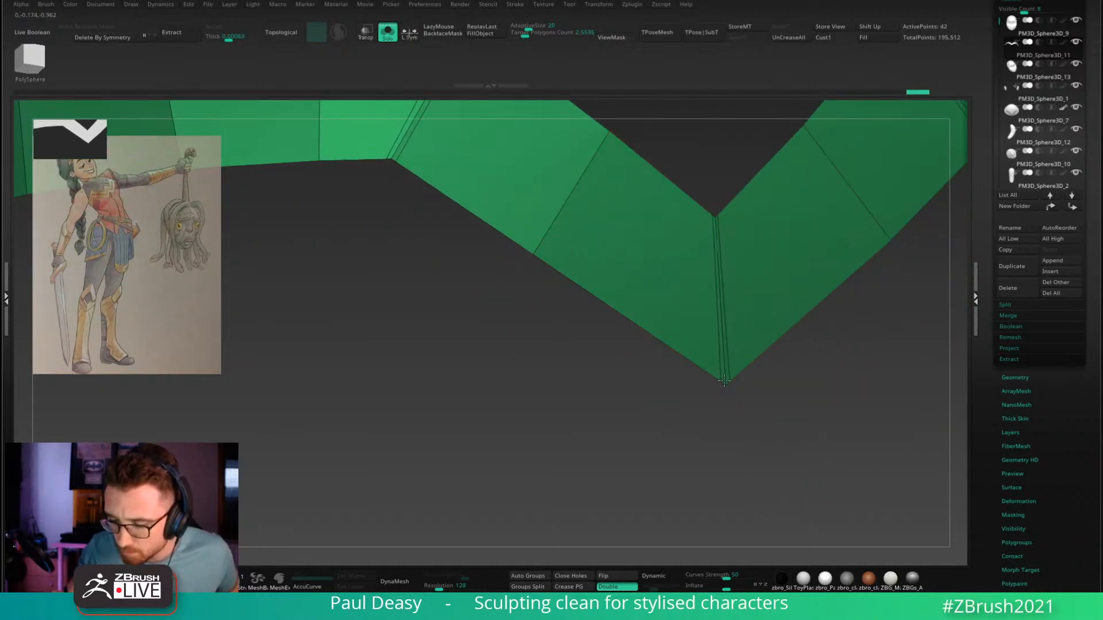
Step: Preview the band subdivided and insert lengthwise edge loops close to its upper and lower borders
key(d)
ctrl+right_drag(783, 401, 792, 388)
alt+right_drag(792, 389, 773, 394)
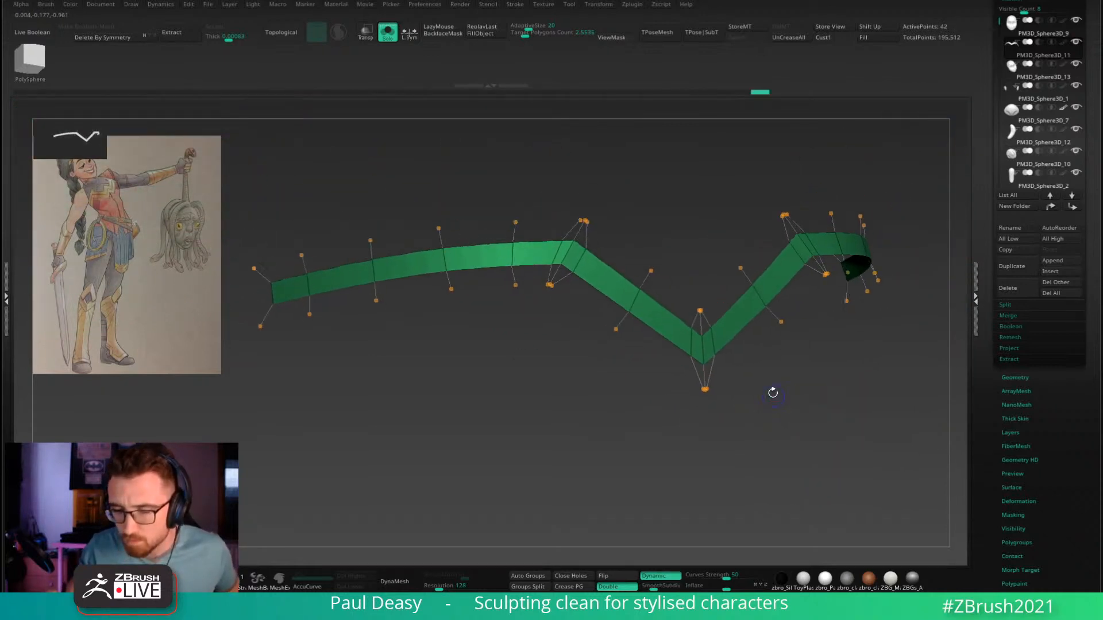
key(shift+d)
click(750, 280)
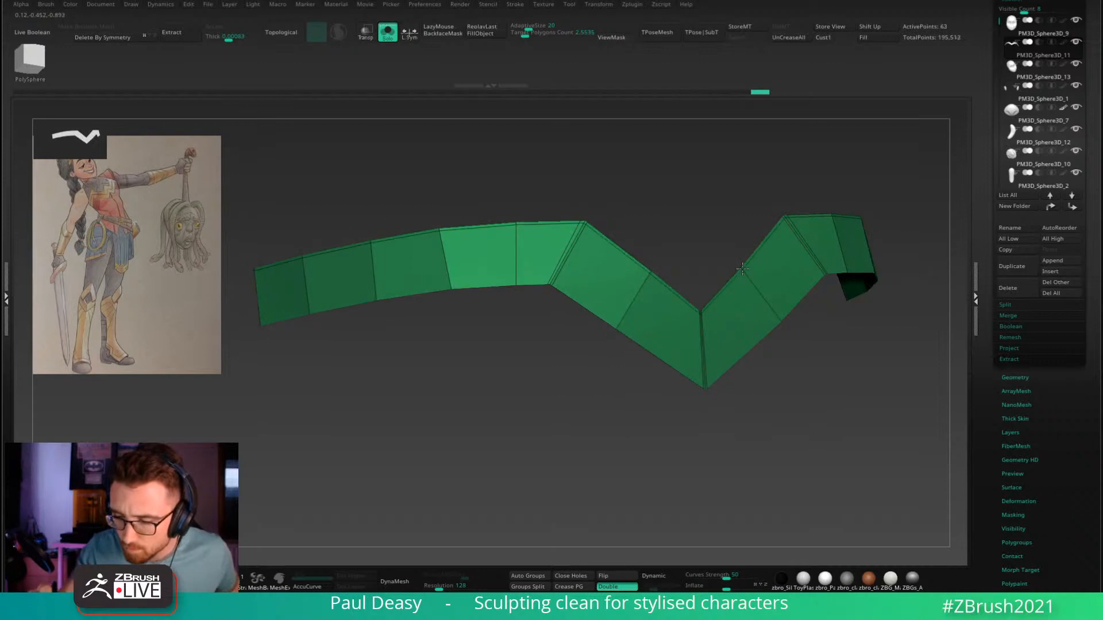
Step: Turn on Dynamic Subdivision for the band, hide its PolyFrame and bring the rest of the head back into view
key(d)
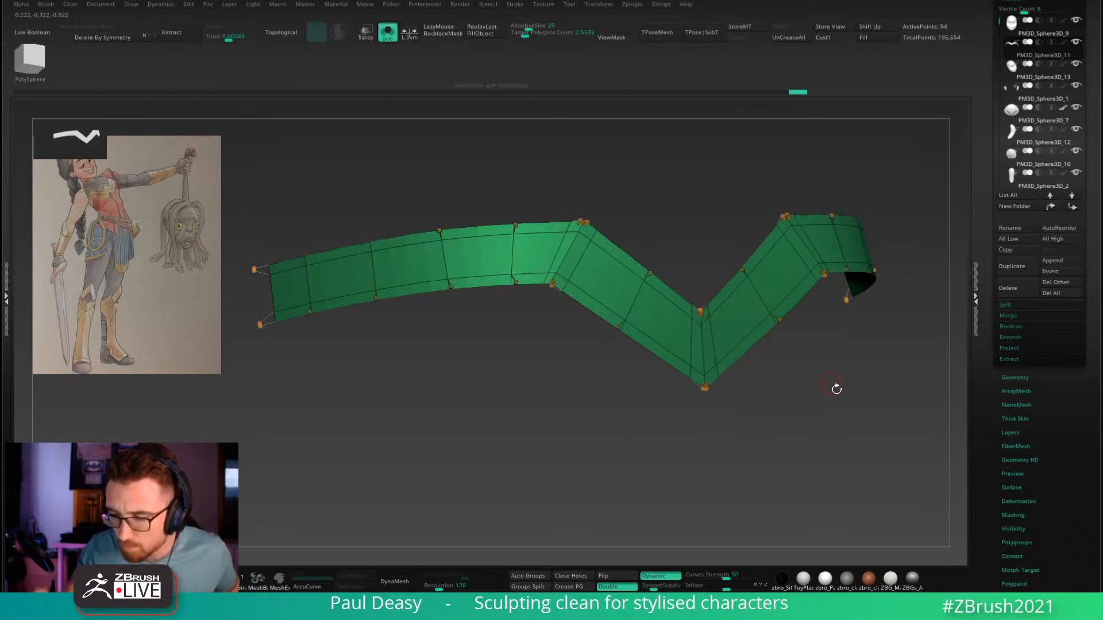
alt+drag(837, 389, 749, 467)
key(shift+f)
key(alt+shift+s)
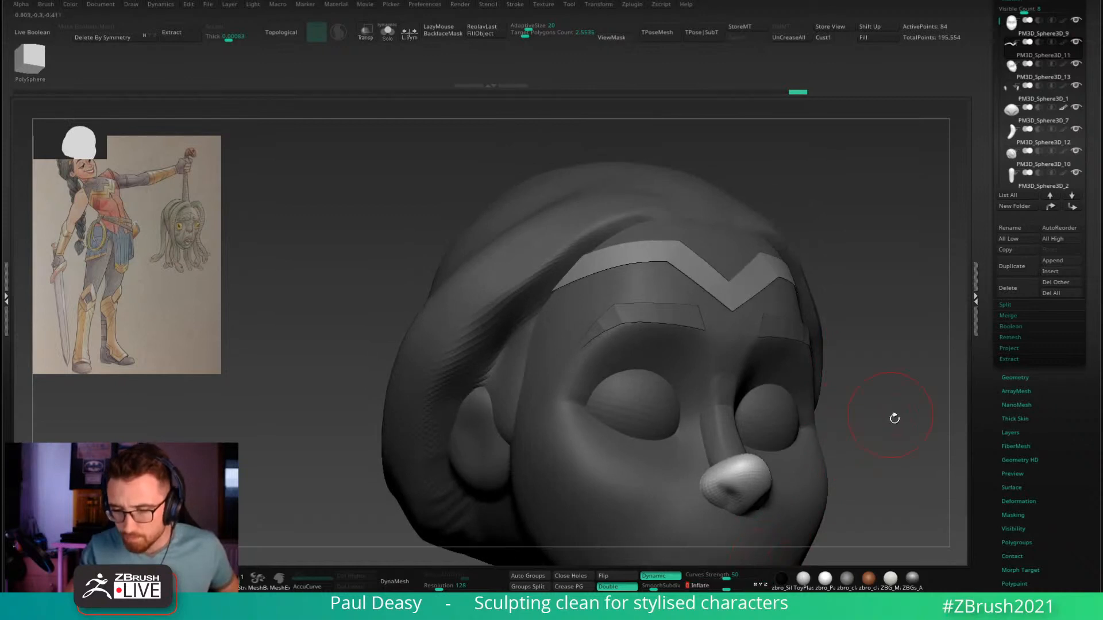
Step: Adjust the Move brush's draw size and nudge the band's peaks and upper edge to fit the forehead
drag(894, 419, 741, 287)
right_drag(735, 266, 696, 338)
right_click(697, 337)
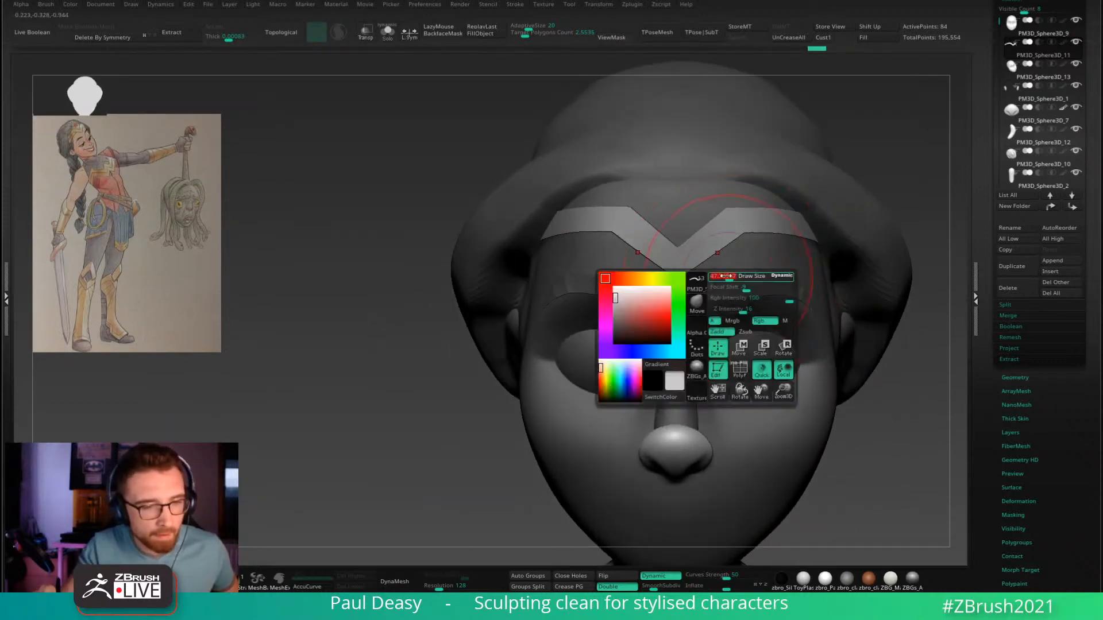
right_drag(726, 260, 752, 249)
right_drag(760, 210, 712, 184)
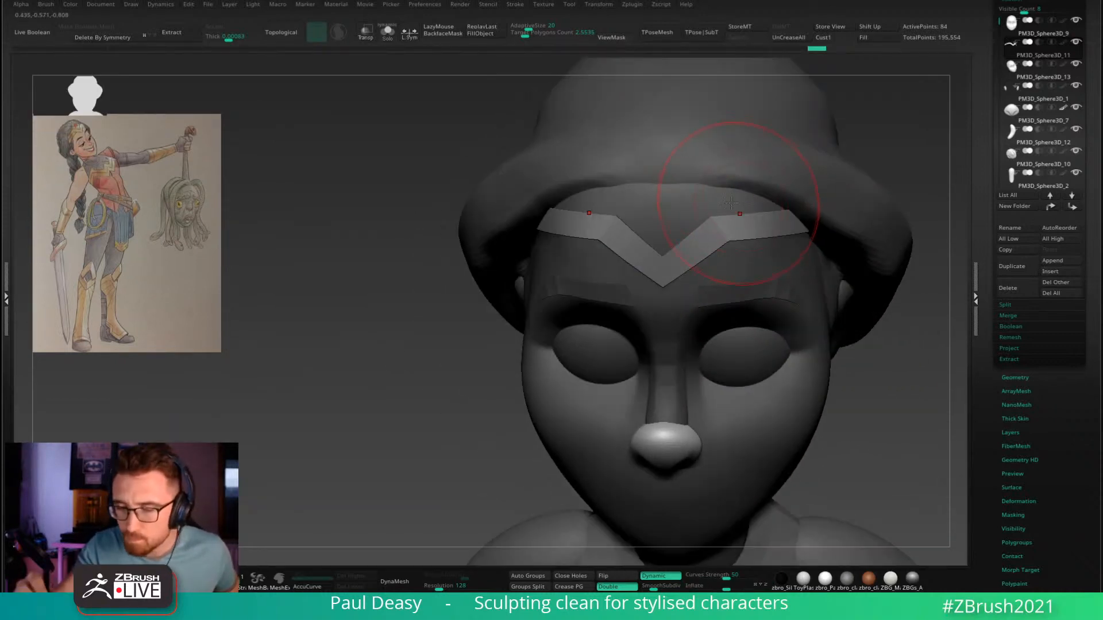
right_click(712, 182)
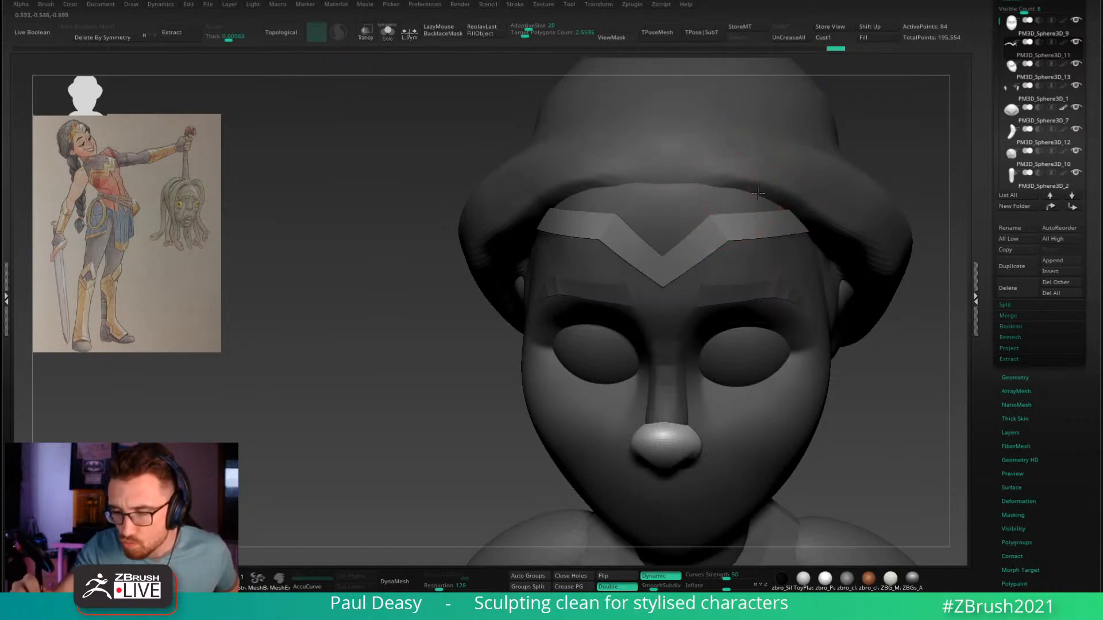
right_click(712, 182)
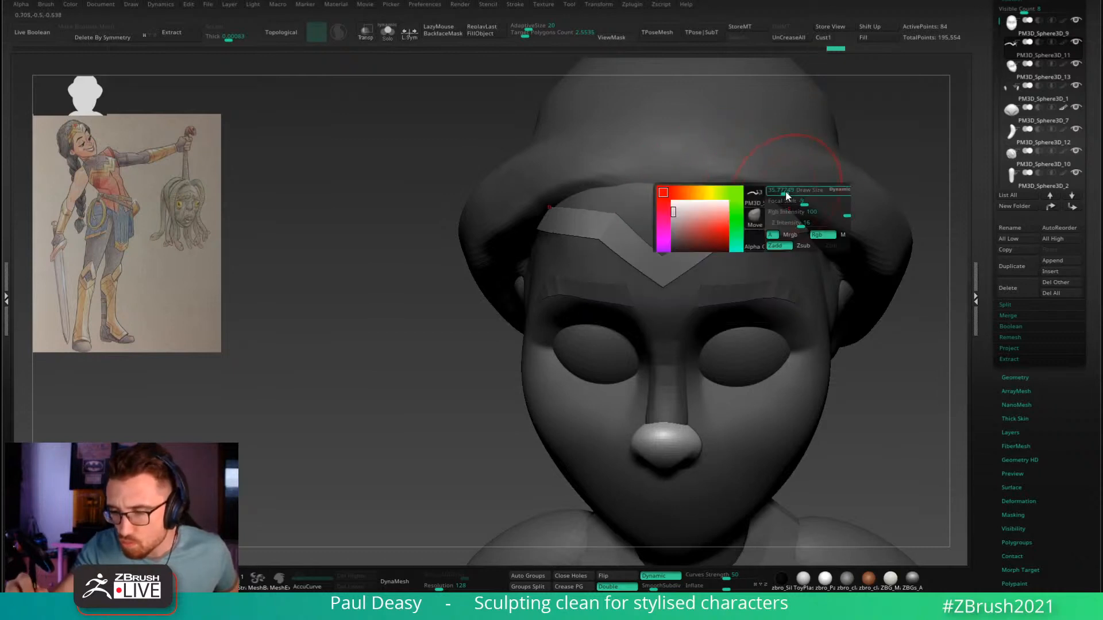
right_click(706, 180)
right_click(706, 180)
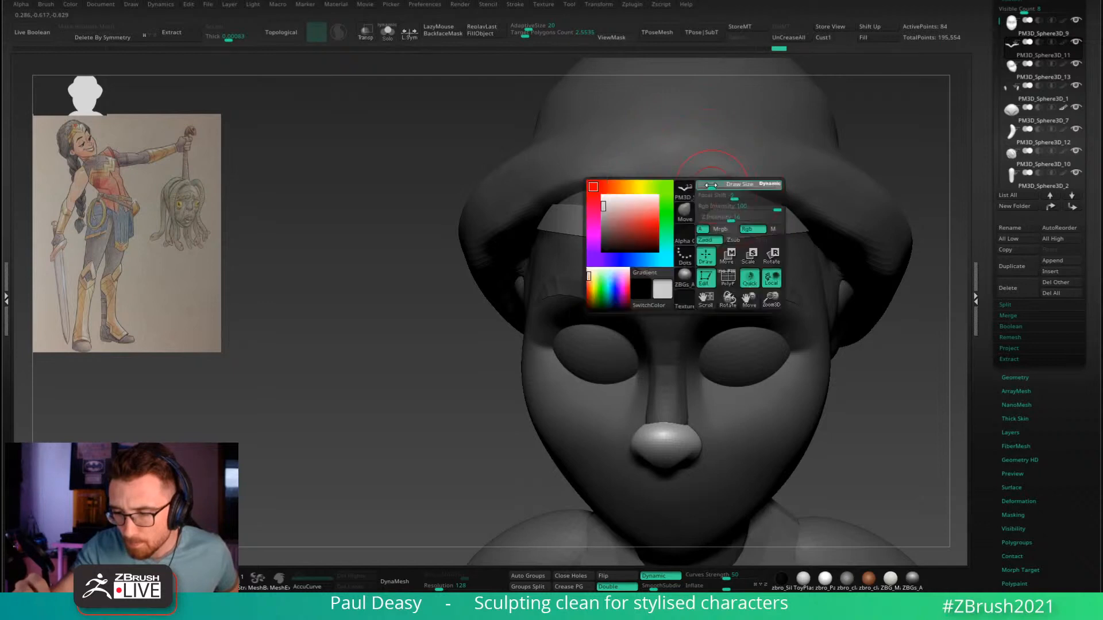
Step: Pull the lower tip of the band's central V slightly further down the forehead with the Move brush
right_drag(711, 202, 670, 232)
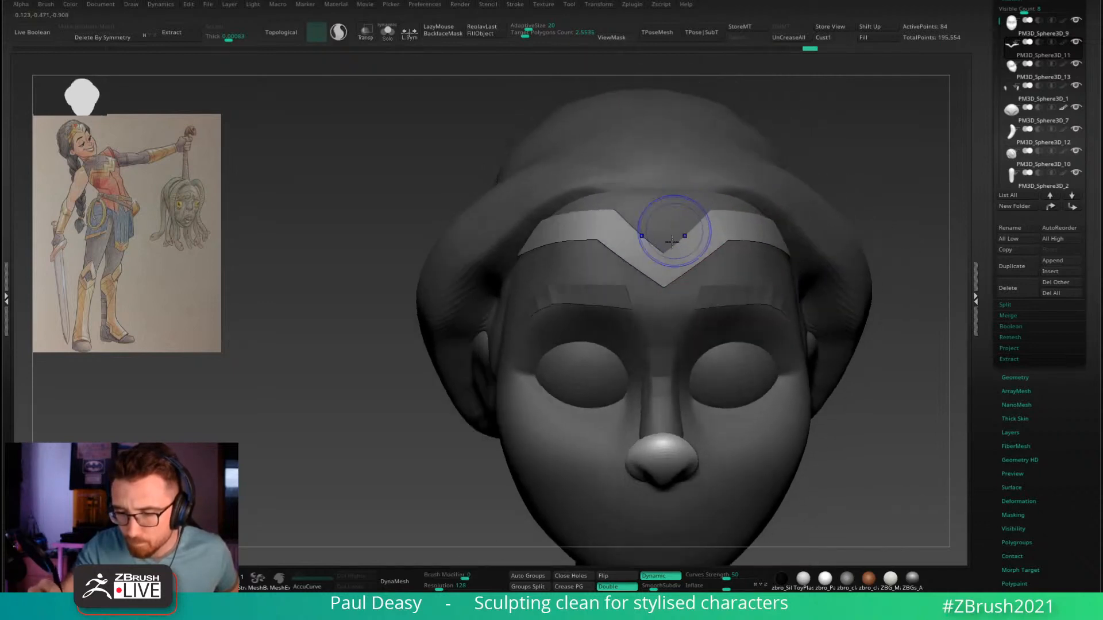
mouse_move(670, 232)
mouse_down()
mouse_move(684, 227)
mouse_move(708, 252)
mouse_up()
drag(670, 301, 670, 305)
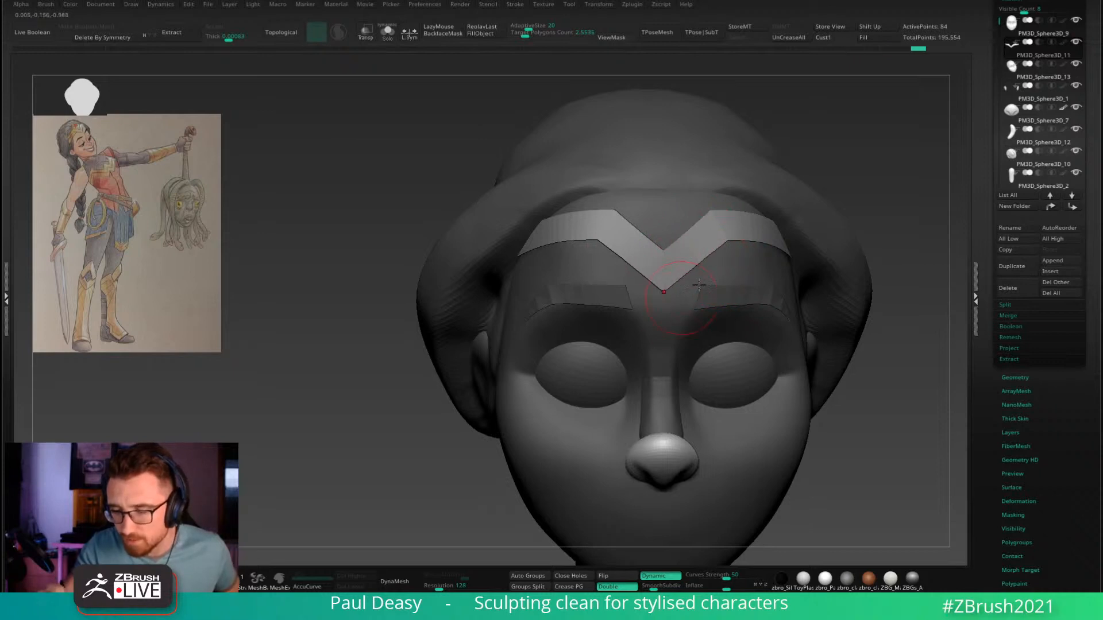
key(shift+f)
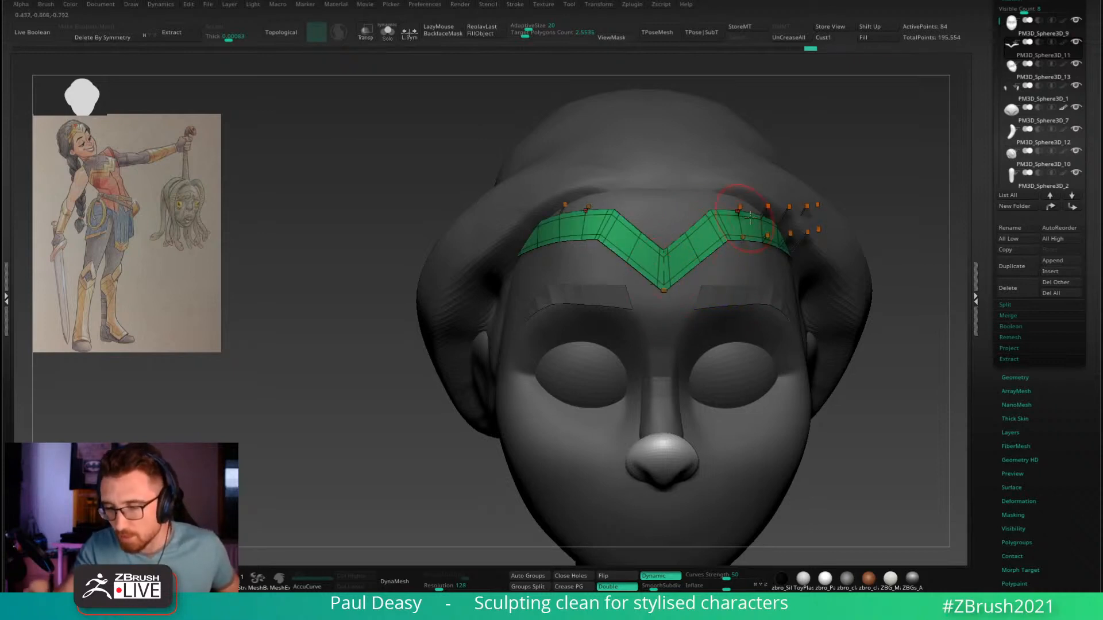
key(shift+f)
drag(668, 295, 669, 299)
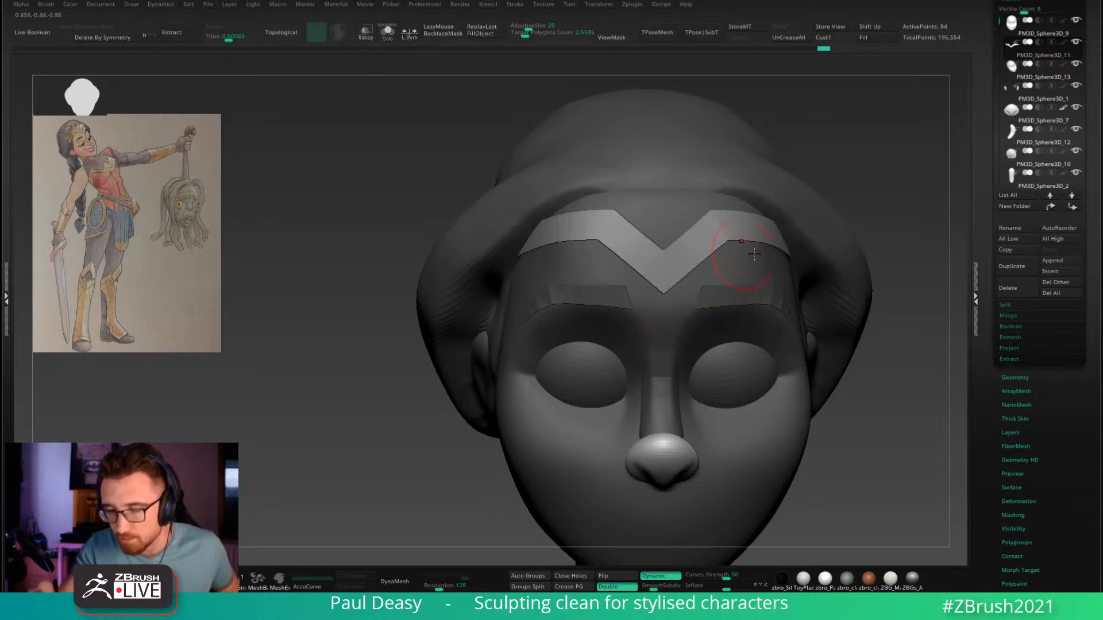
Step: Shape the band's side section between peak and temple with the Move brush so it follows the forehead
right_drag(791, 255, 748, 260)
key(space)
mouse_move(746, 260)
mouse_down()
mouse_move(754, 257)
mouse_move(735, 253)
mouse_up()
key(space)
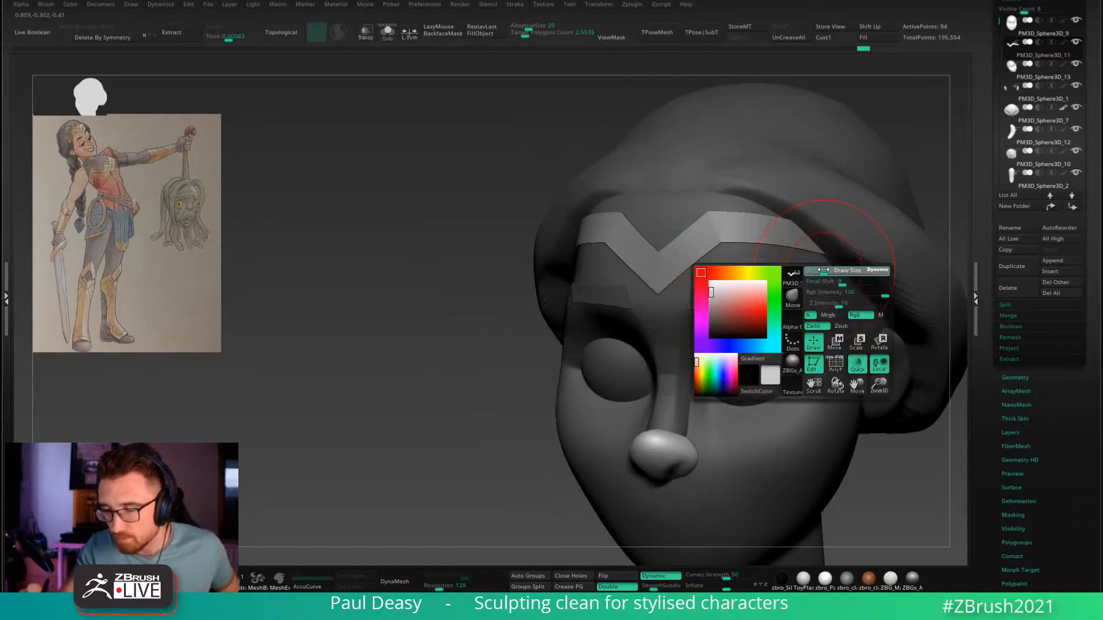
drag(823, 270, 828, 271)
drag(829, 272, 829, 282)
right_drag(827, 277, 844, 261)
key(space)
drag(844, 261, 854, 261)
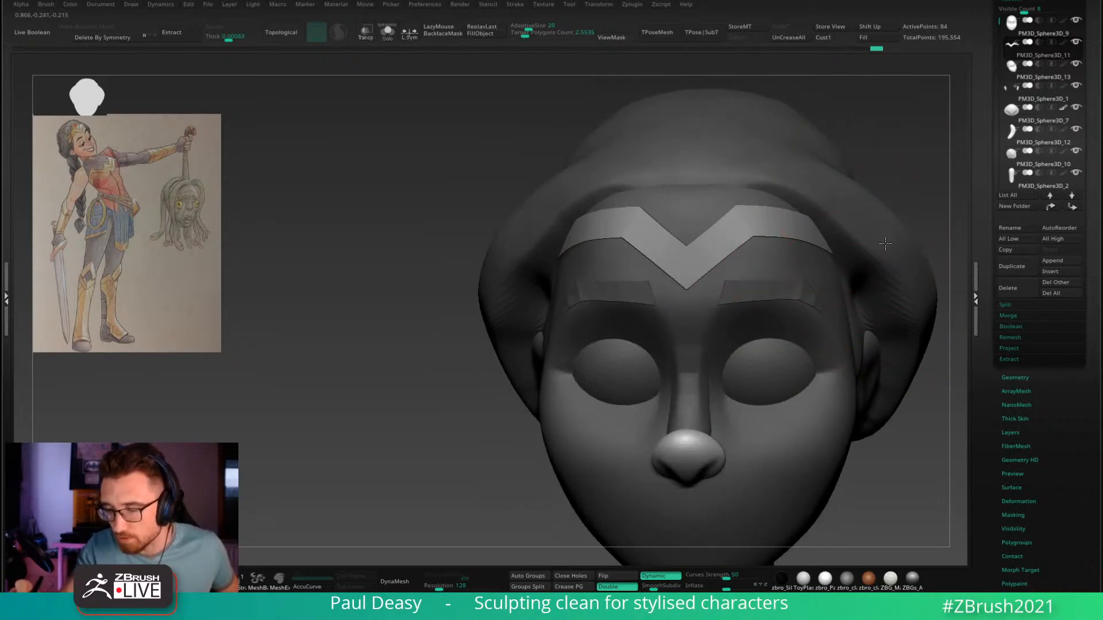
Step: Nudge the band's upper edge near the temple slightly and check the fit from a three-quarter view
right_drag(885, 243, 849, 243)
key(space)
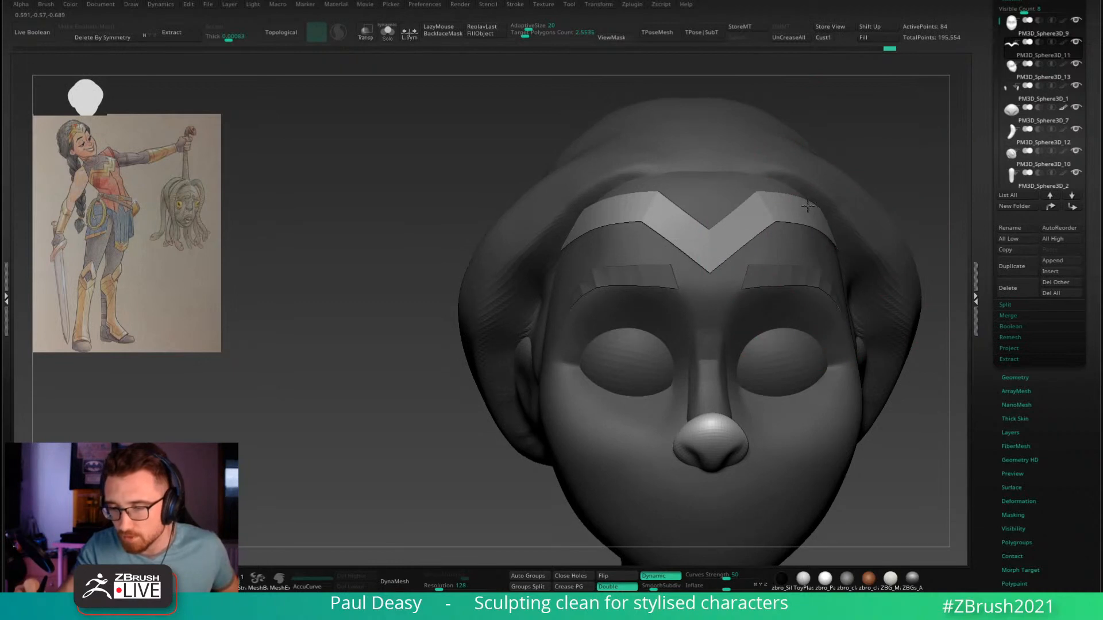
drag(808, 206, 806, 209)
right_drag(781, 241, 796, 224)
alt+right_drag(904, 315, 903, 359)
mouse_move(873, 322)
right_down()
mouse_move(905, 325)
mouse_move(714, 293)
right_up()
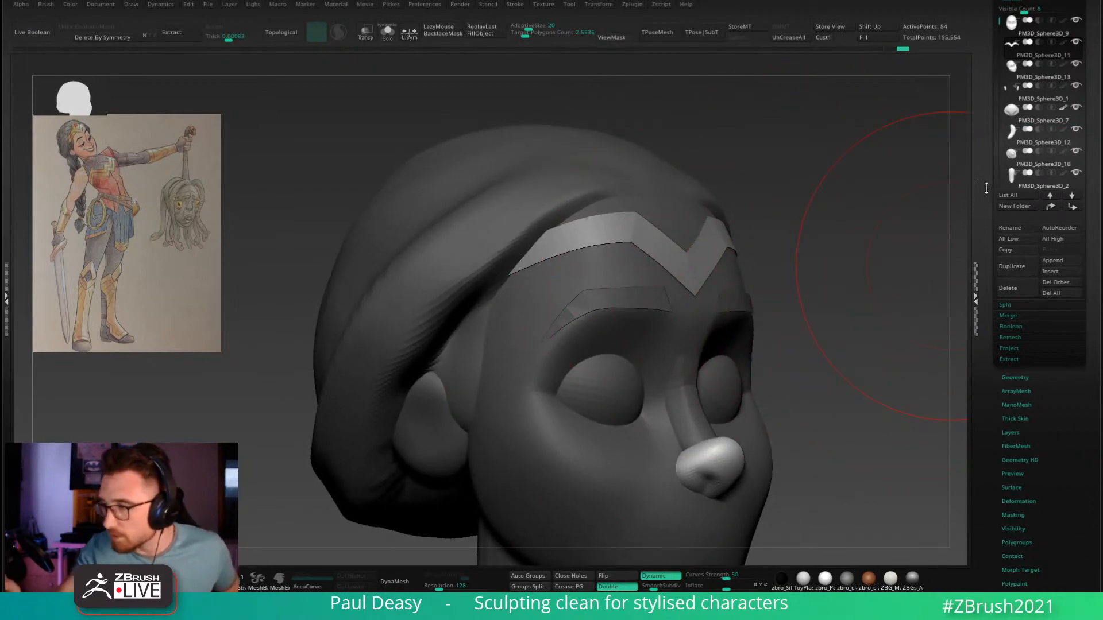
Step: Make the head mesh the active subtool and frame the temple below the hair for drawing curves
click(1012, 73)
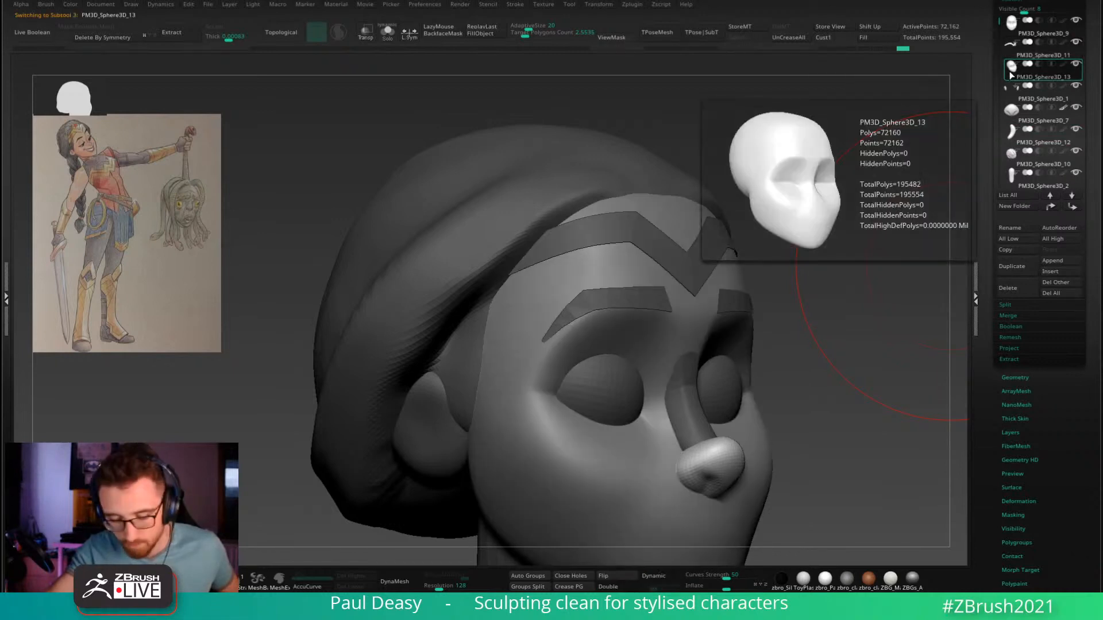
right_drag(825, 357, 848, 289)
key(space)
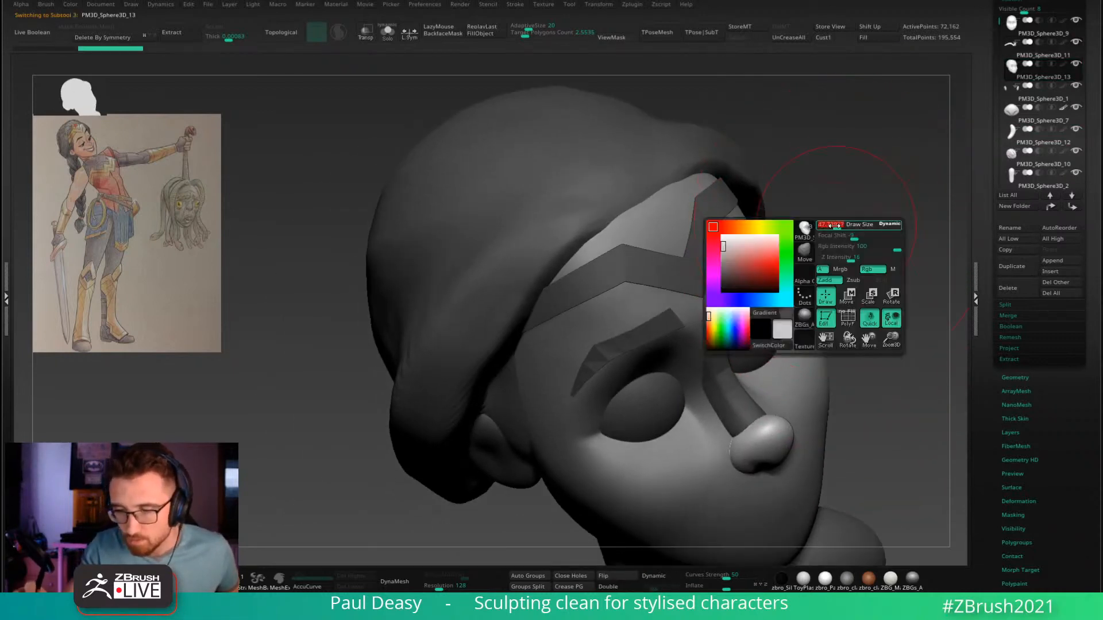
mouse_move(830, 201)
right_down()
mouse_move(773, 217)
mouse_move(793, 239)
mouse_move(835, 222)
mouse_move(821, 227)
right_up()
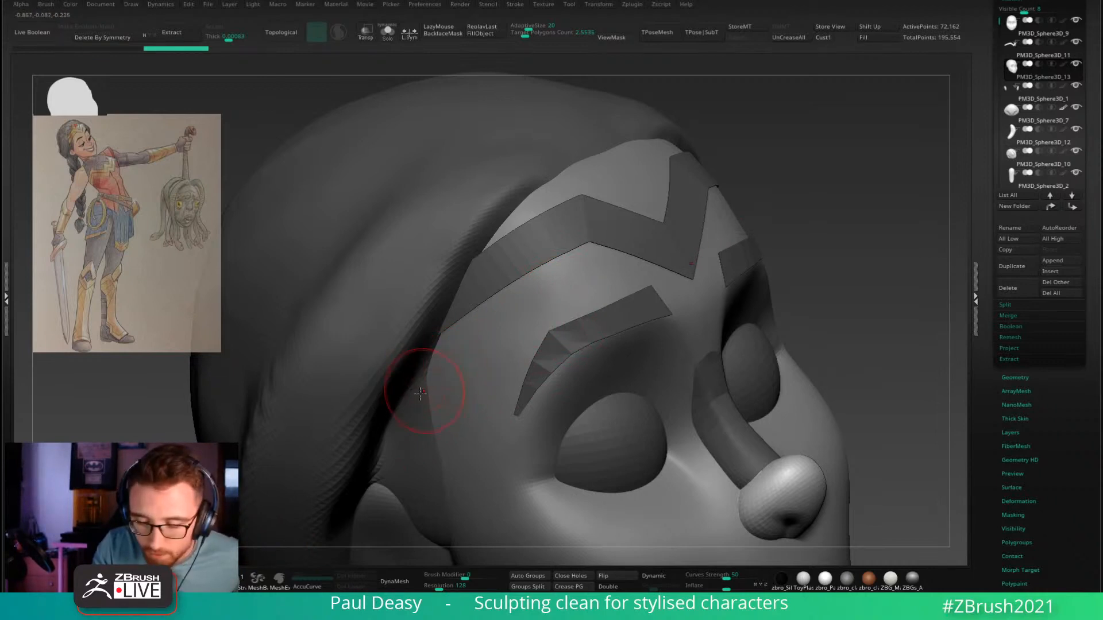
Step: Try to draw topology curves from the hairline by the ear to the forehead with the hair and band visible
mouse_move(423, 398)
ctrl+mouse_down()
mouse_move(546, 308)
mouse_move(436, 396)
ctrl+mouse_up()
key(ctrl+z)
drag(392, 430, 651, 247)
key(ctrl+z)
drag(393, 434, 656, 259)
drag(377, 383, 611, 222)
mouse_move(602, 235)
right_down()
mouse_move(557, 242)
mouse_move(576, 259)
right_up()
key(ctrl+z)
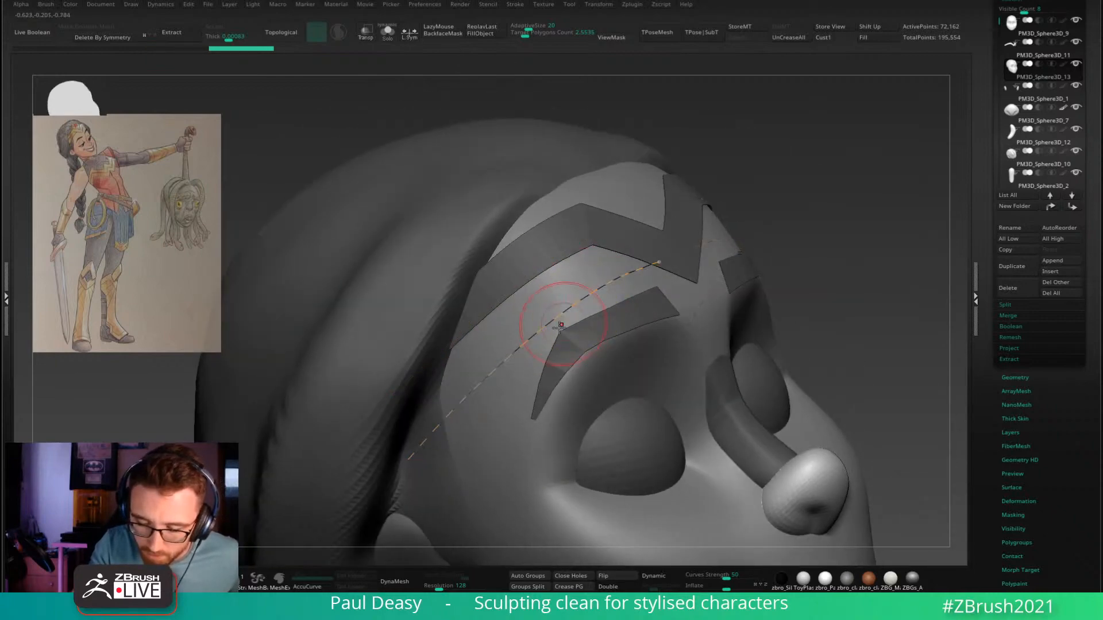
key(alt+shift+s)
right_drag(522, 342, 498, 403)
right_drag(549, 328, 565, 364)
key(ctrl+z)
Step: Isolate the head and draw two parallel topology curves from the forehead back along the side of the skull
key(alt+shift+s)
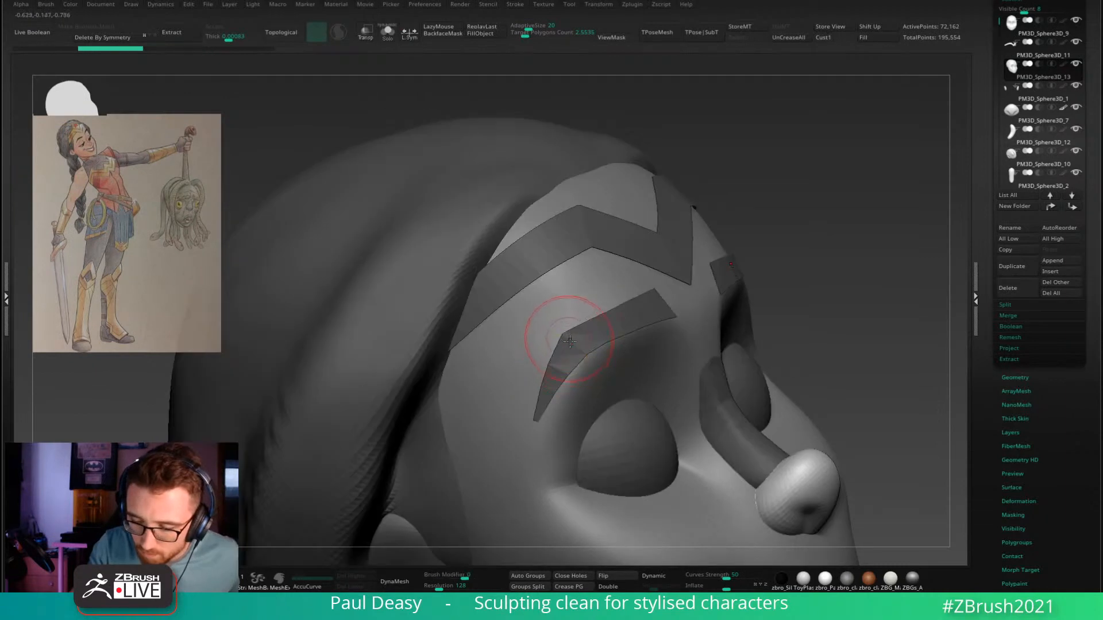
key(alt+shift+s)
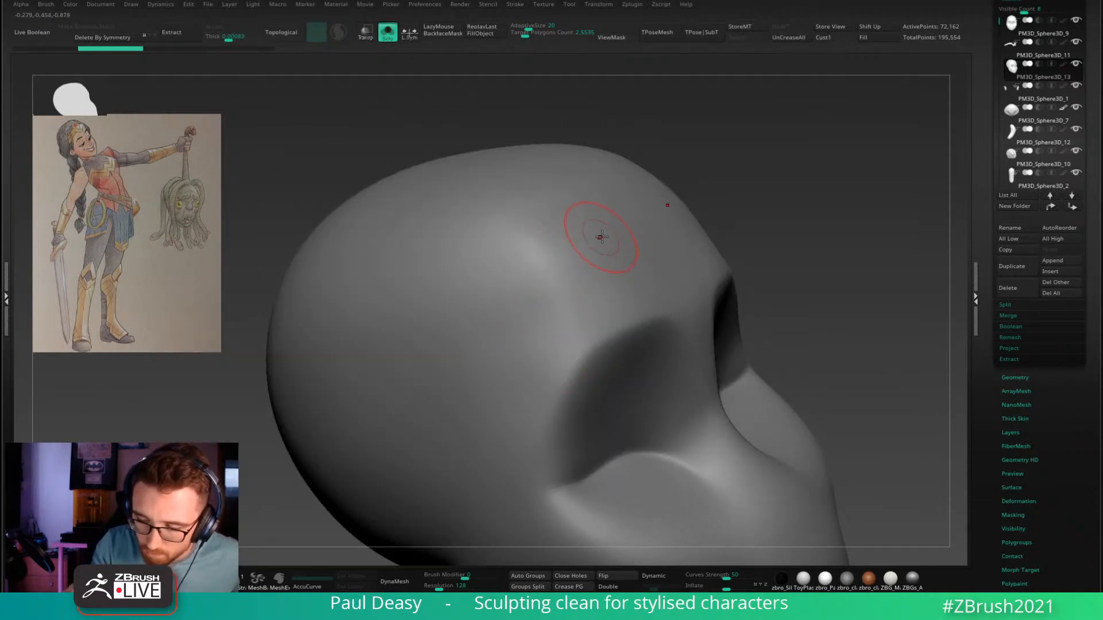
drag(606, 230, 363, 404)
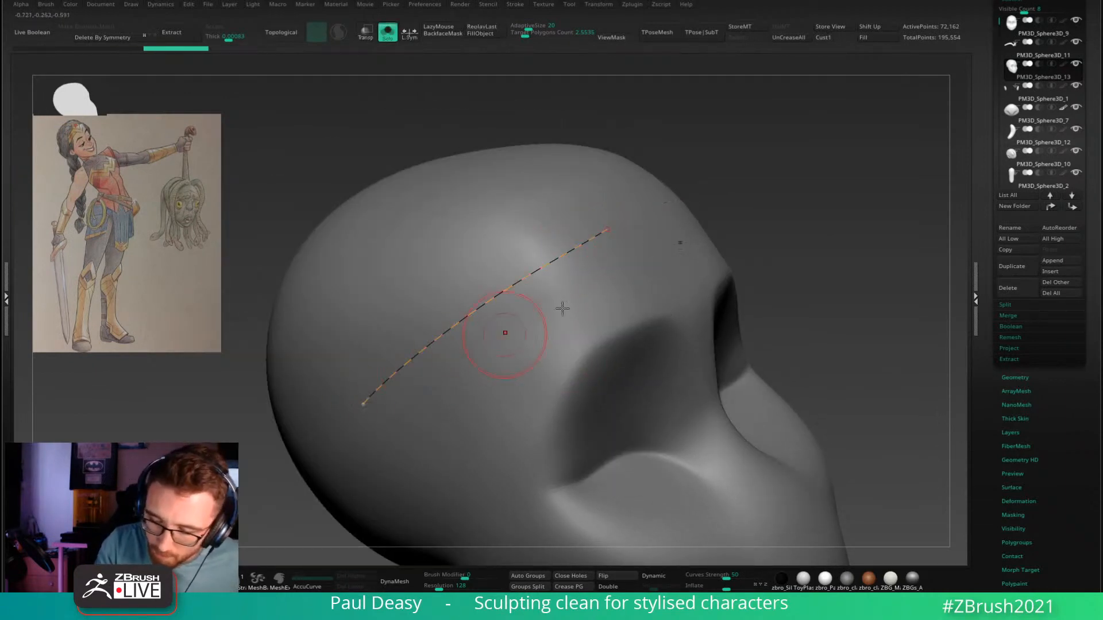
mouse_move(634, 265)
mouse_down()
mouse_move(531, 318)
mouse_move(389, 454)
mouse_up()
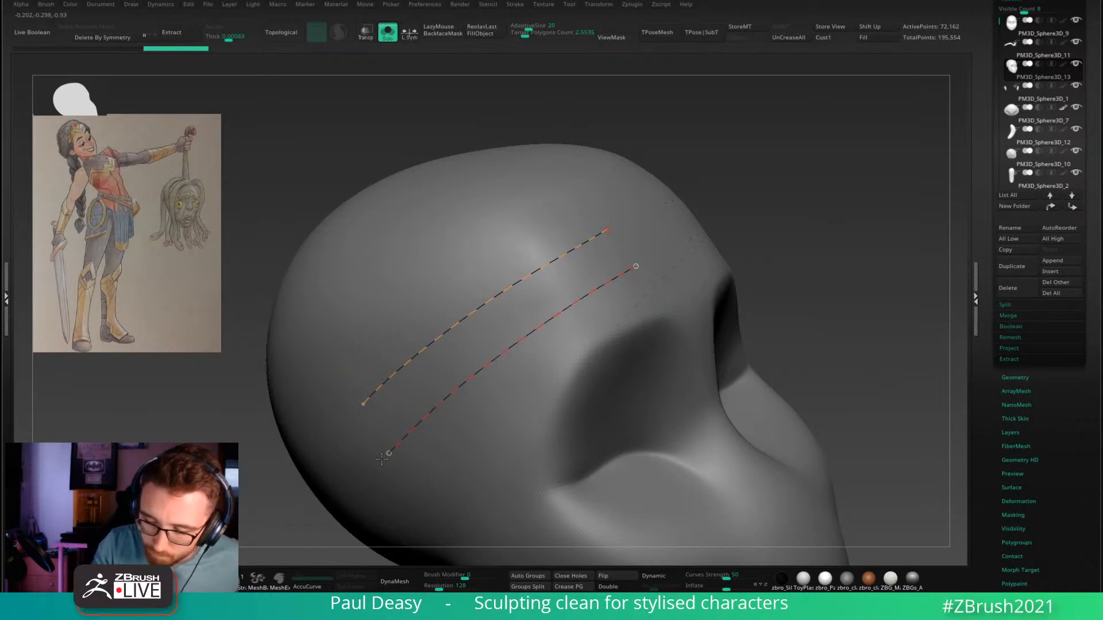
Step: Generate a strip mesh between the two parallel curves on the skull's side and split it off as its own subtool
click(585, 237)
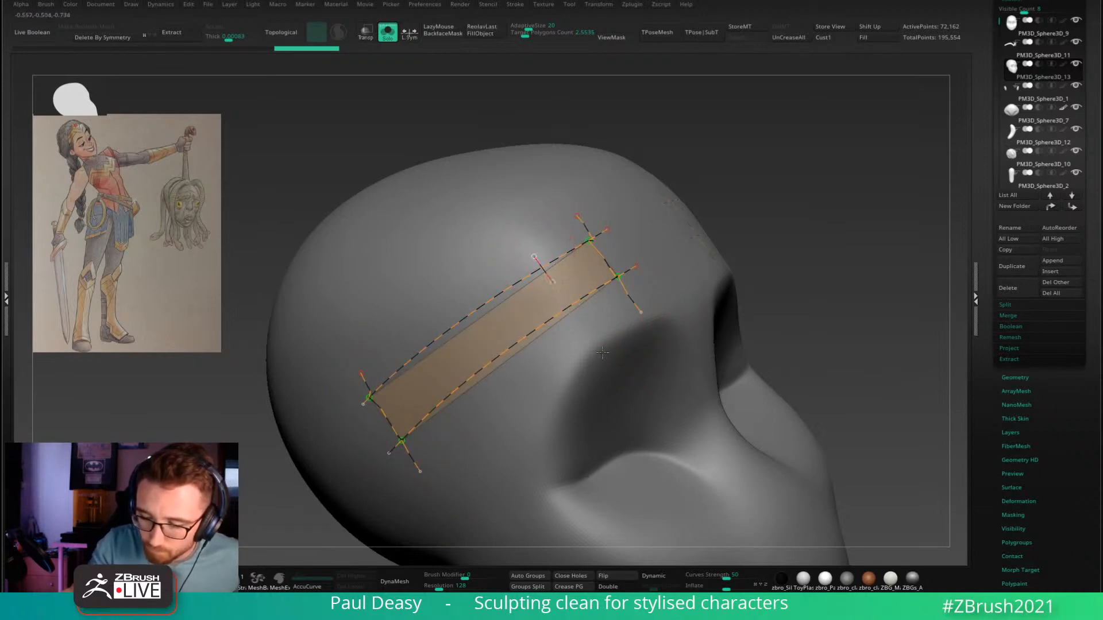
key(space)
click(631, 362)
key(space)
click(662, 359)
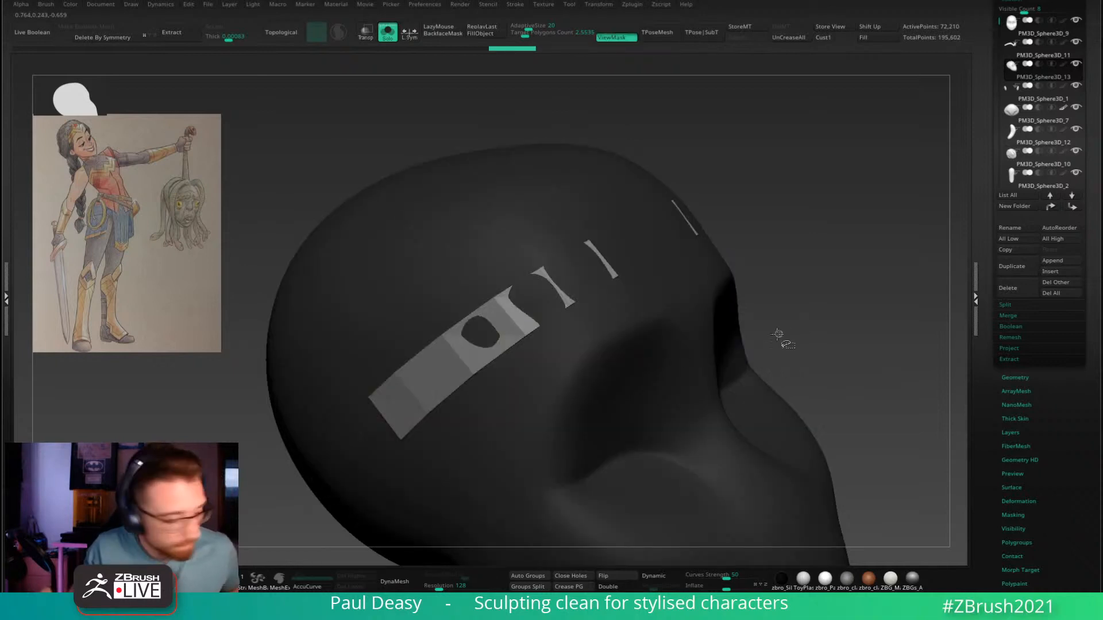
key(ctrl+shift+s)
key(alt+s)
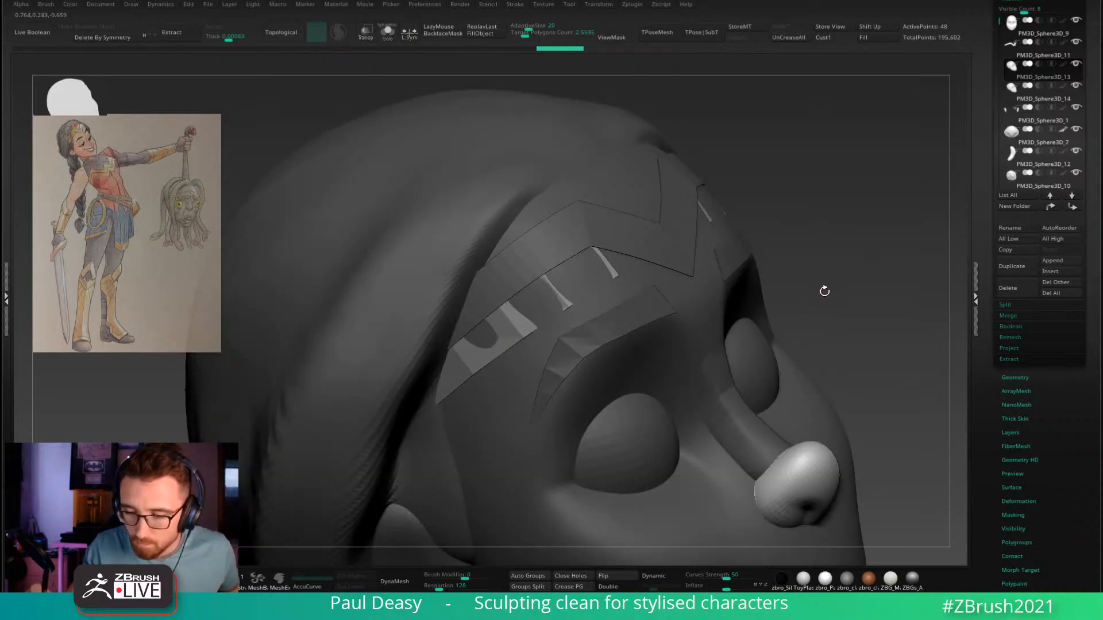
Step: Isolate the new strip with its polygroups shown and delete its thickness faces, keeping only the outer polygroup
key(alt+s)
drag(825, 291, 788, 265)
key(shift+f)
alt+drag(637, 313, 649, 357)
alt+drag(706, 381, 693, 273)
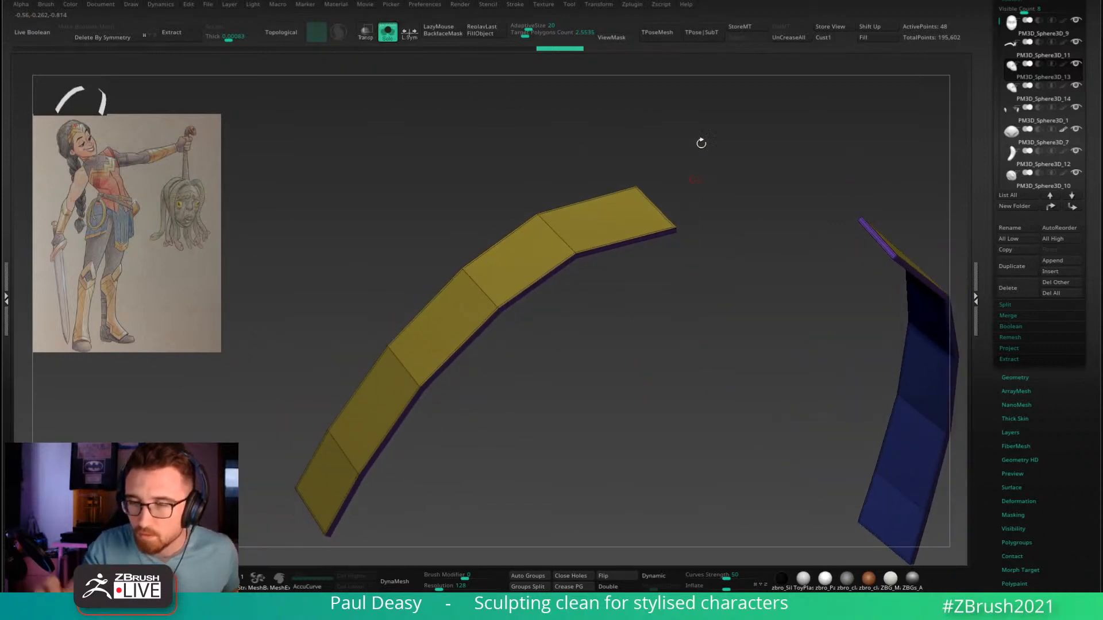
click(556, 255)
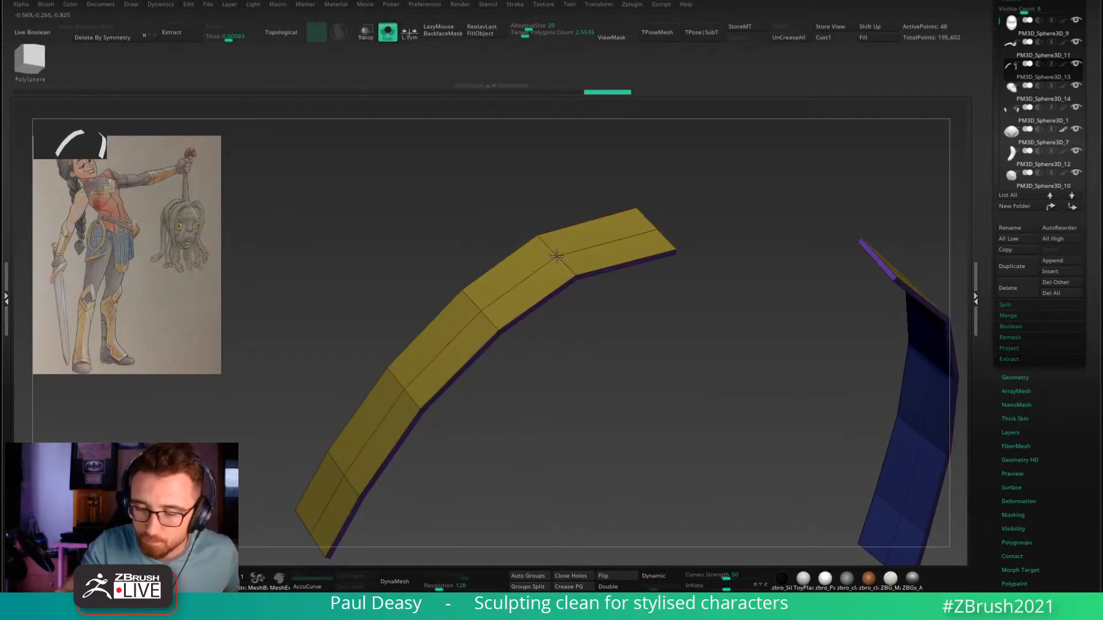
ctrl+shift+click(554, 256)
key(alt+d)
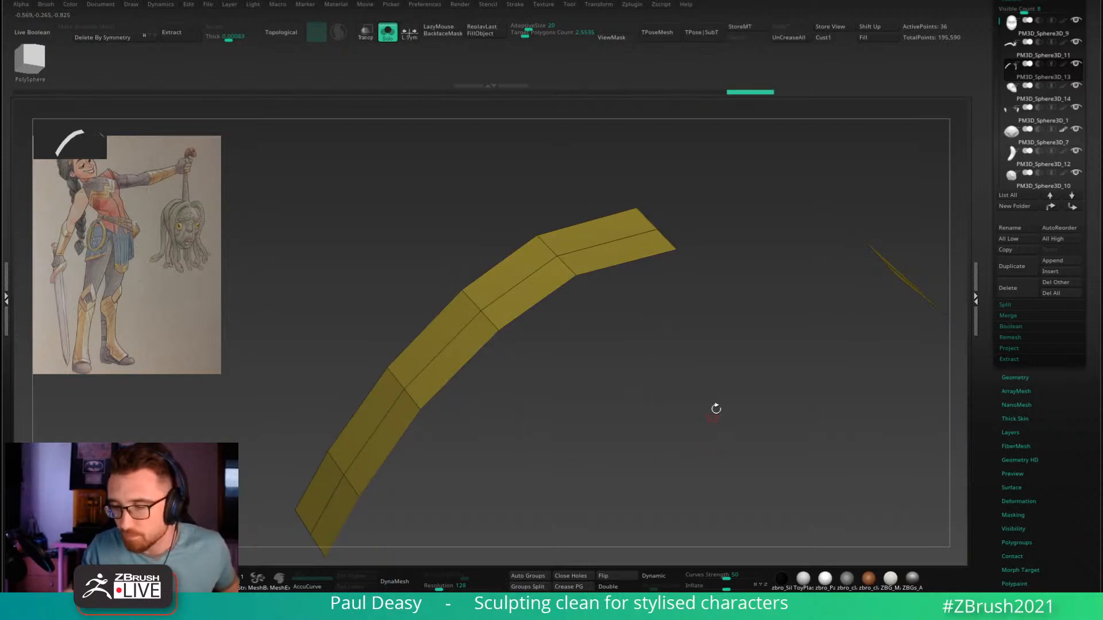
Step: Delete the lengthwise middle edge loop from the strip and show it together with the full head from the front
drag(715, 408, 729, 460)
key(alt+s)
ctrl+right_drag(725, 424, 678, 263)
key(space)
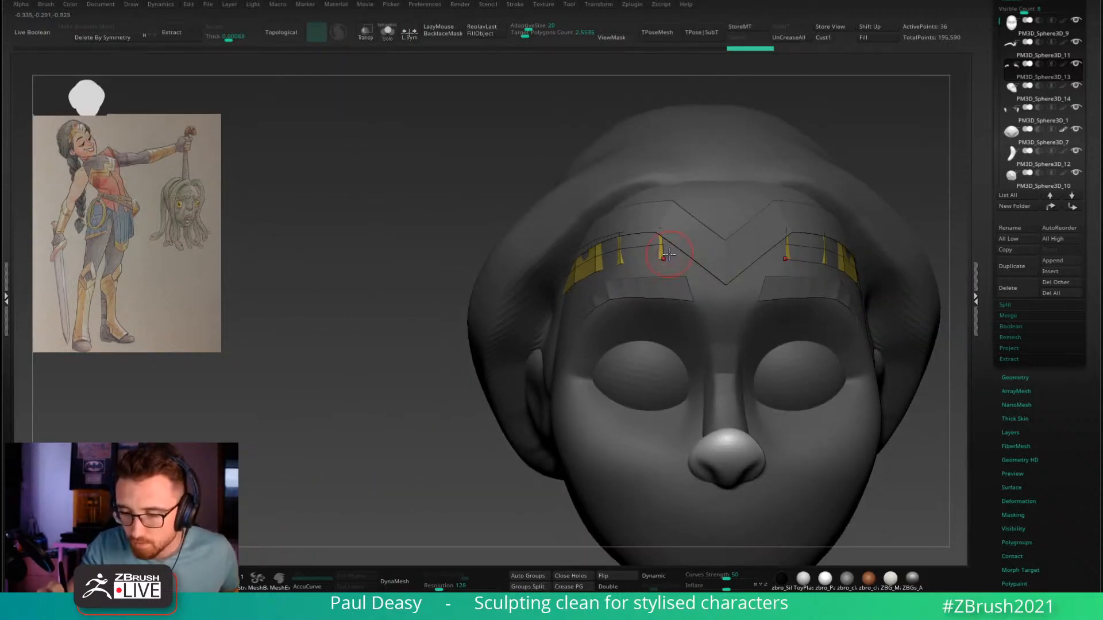
key(alt+s)
alt+click(644, 269)
key(alt+s)
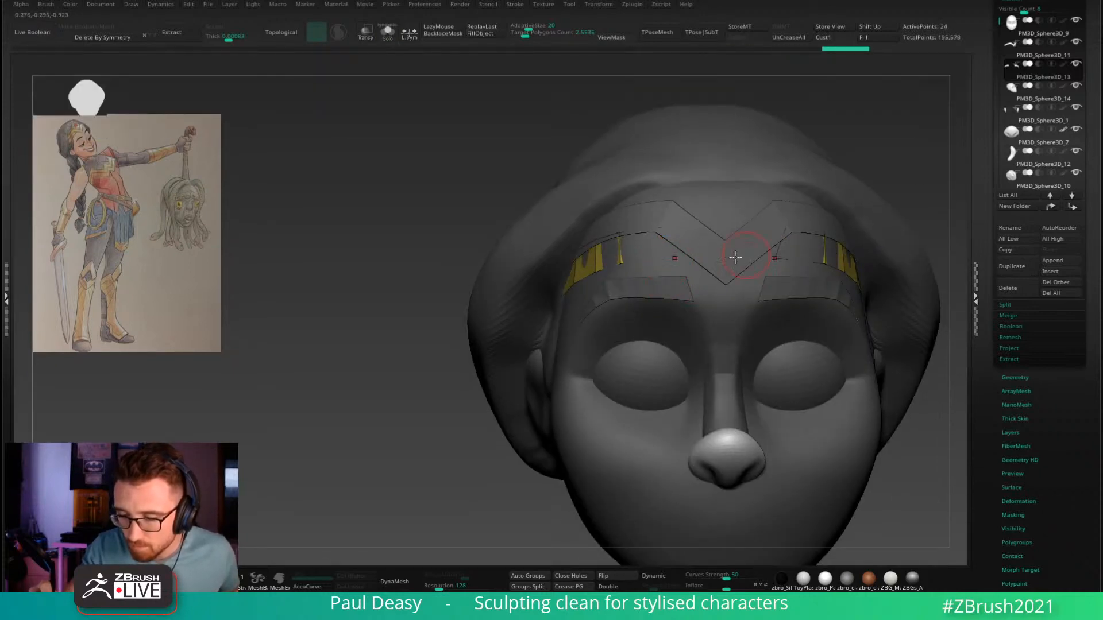
Step: Pull the strip's inner ends towards the forehead's centre so they extend beneath the tiara band's V-shaped lower edge
key(space)
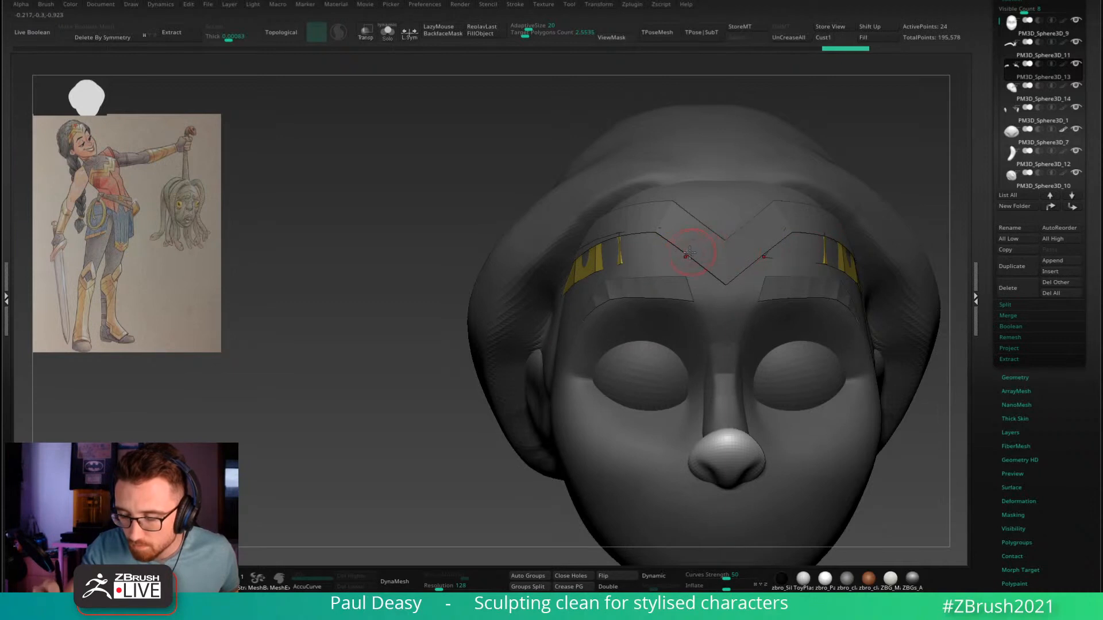
key(space)
drag(665, 257, 686, 271)
key(space)
right_drag(679, 273, 715, 268)
Step: Isolate the strip and insert a crosswise edge loop near its inner end with the ZModeler brush
key(alt+s)
key(b)
key(z)
key(m)
click(651, 279)
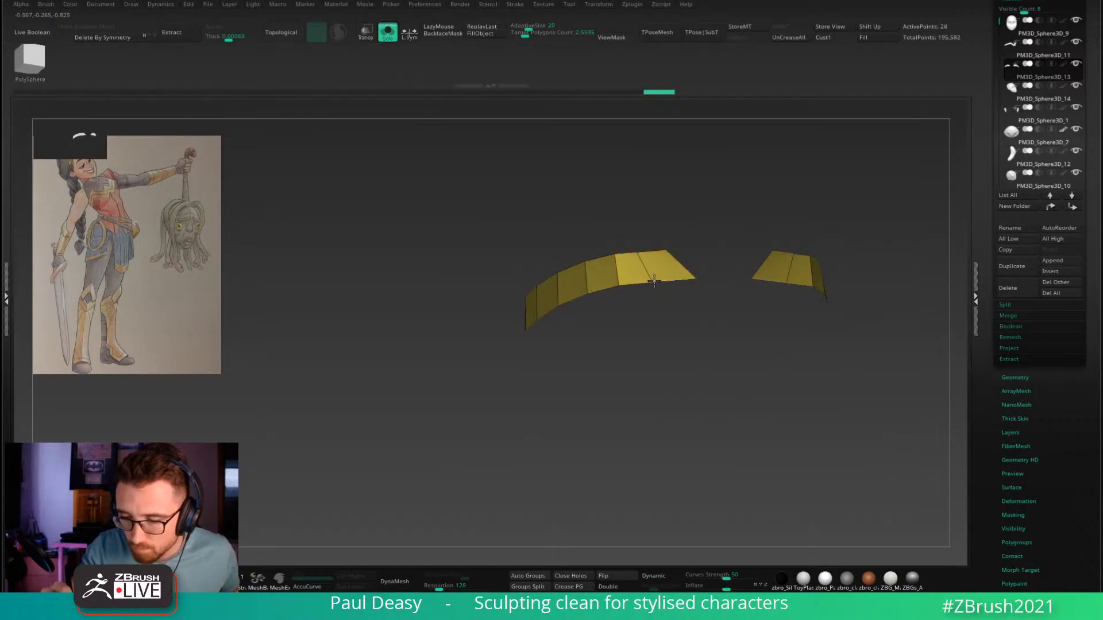
Step: Dismiss the repeated internal error messages
click(693, 336)
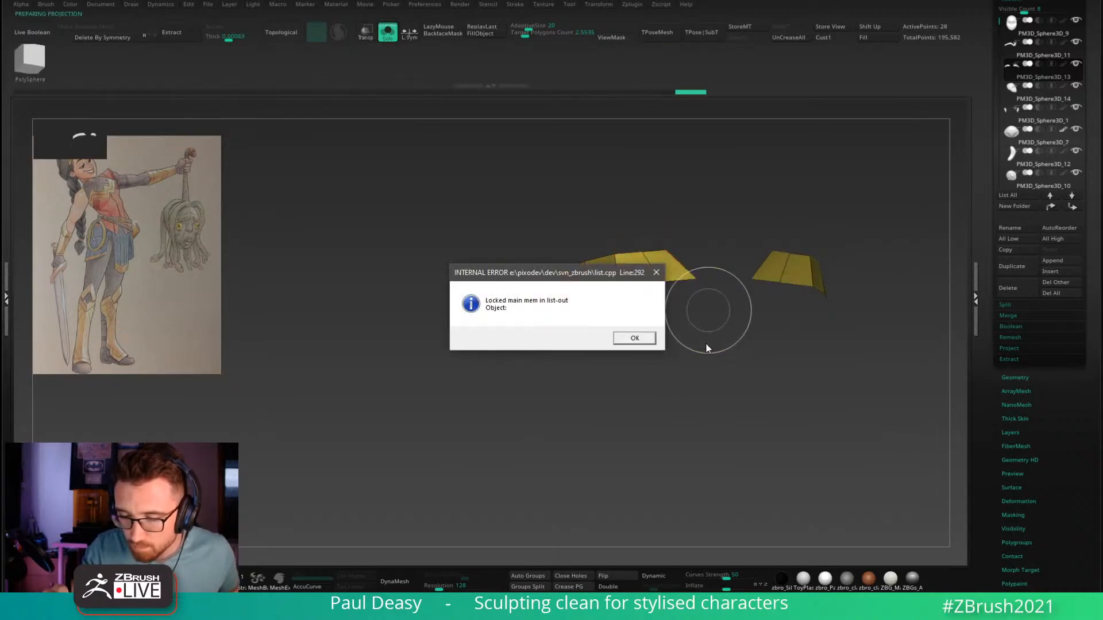
click(634, 338)
click(653, 332)
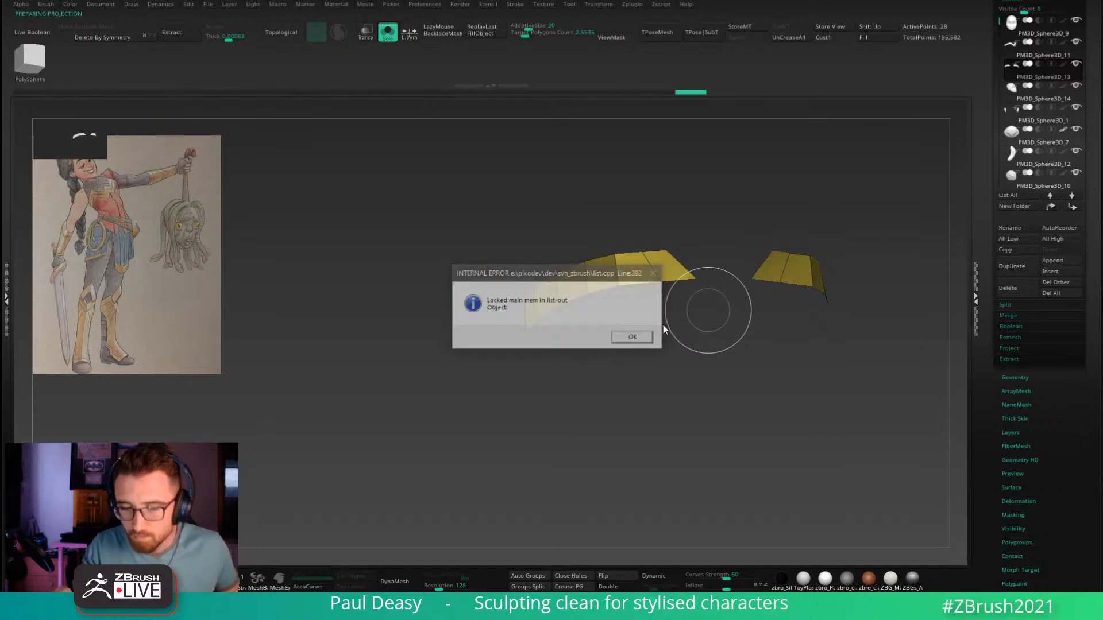
click(655, 271)
click(646, 332)
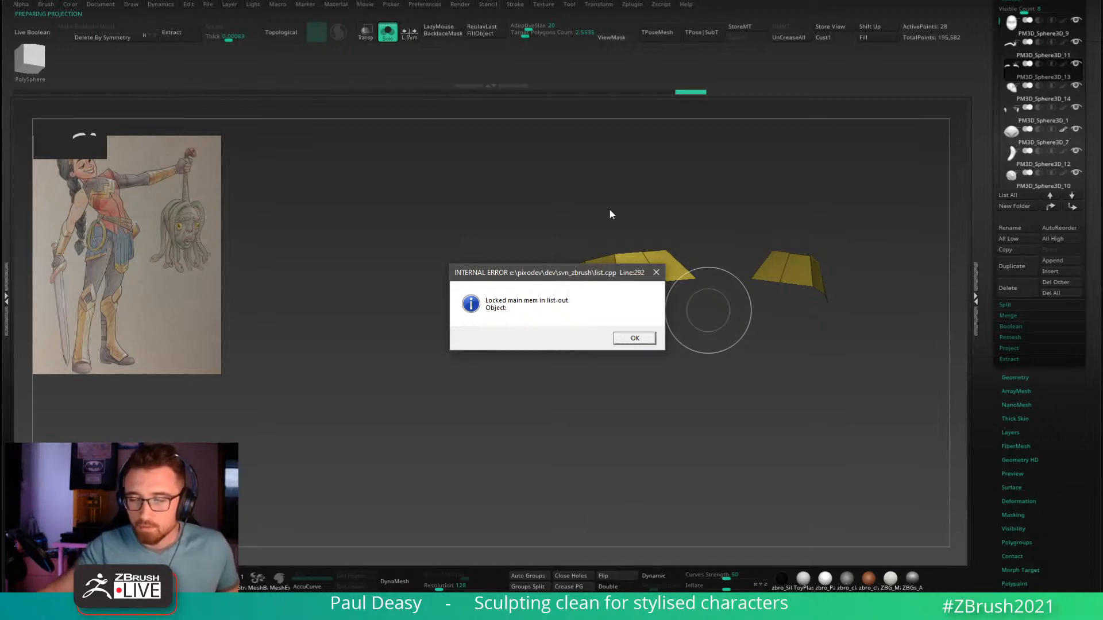
key(super)
key(super)
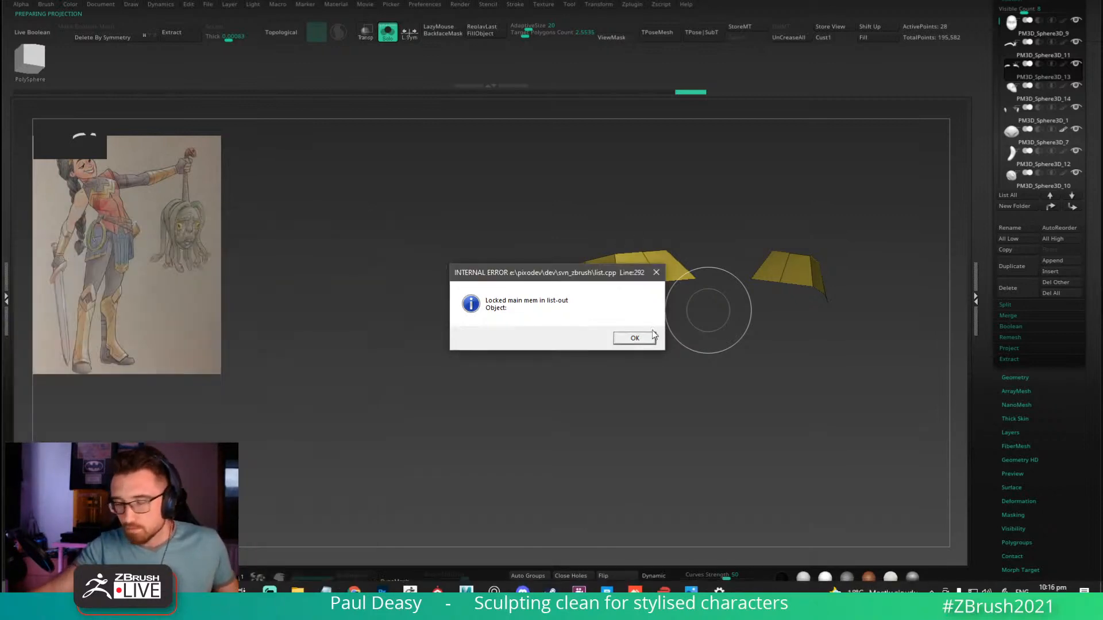
click(624, 338)
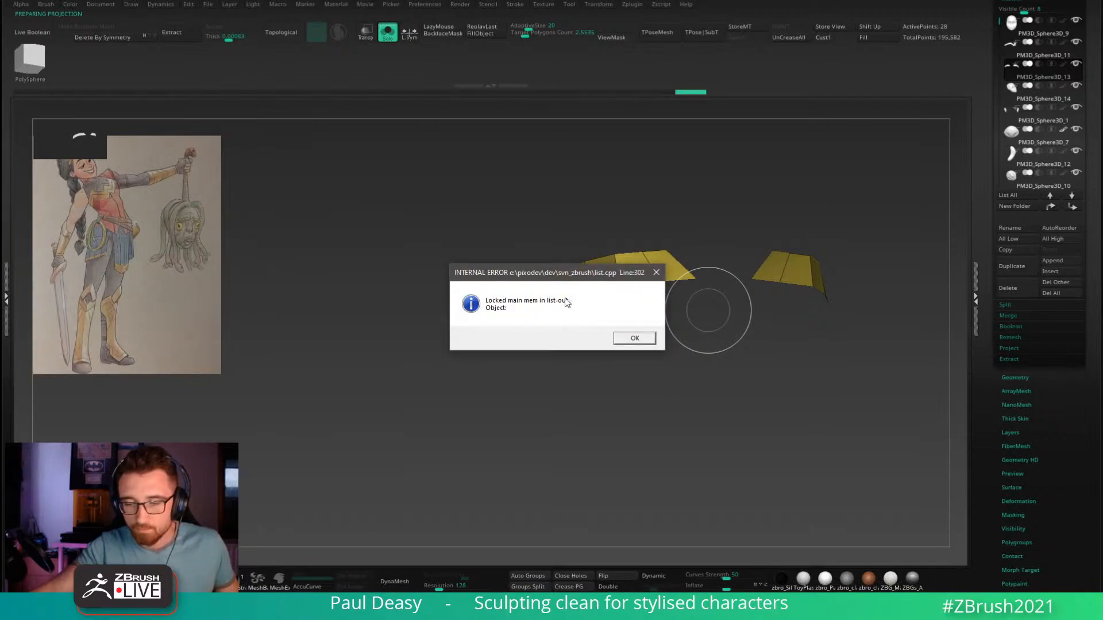
drag(571, 277, 370, 351)
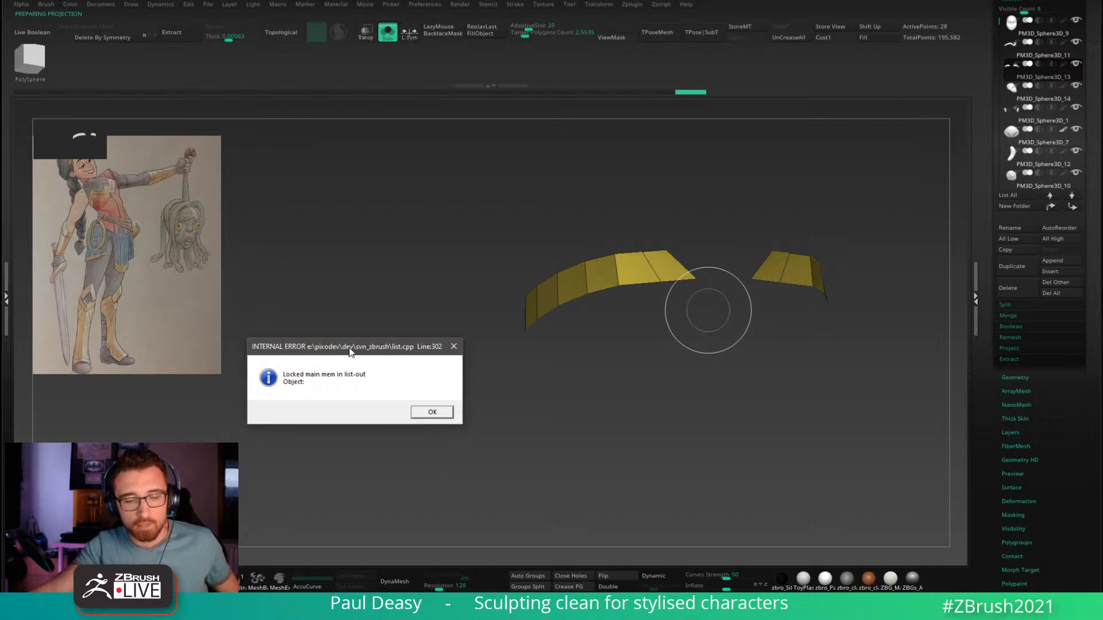
drag(350, 352, 362, 344)
key(super)
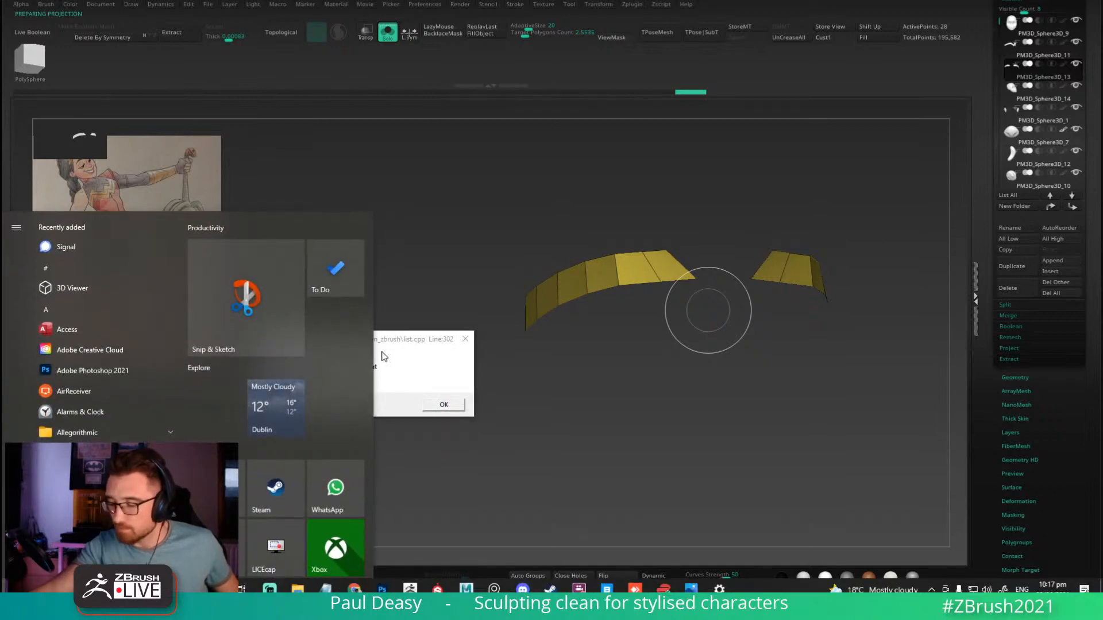
key(super)
drag(377, 343, 378, 338)
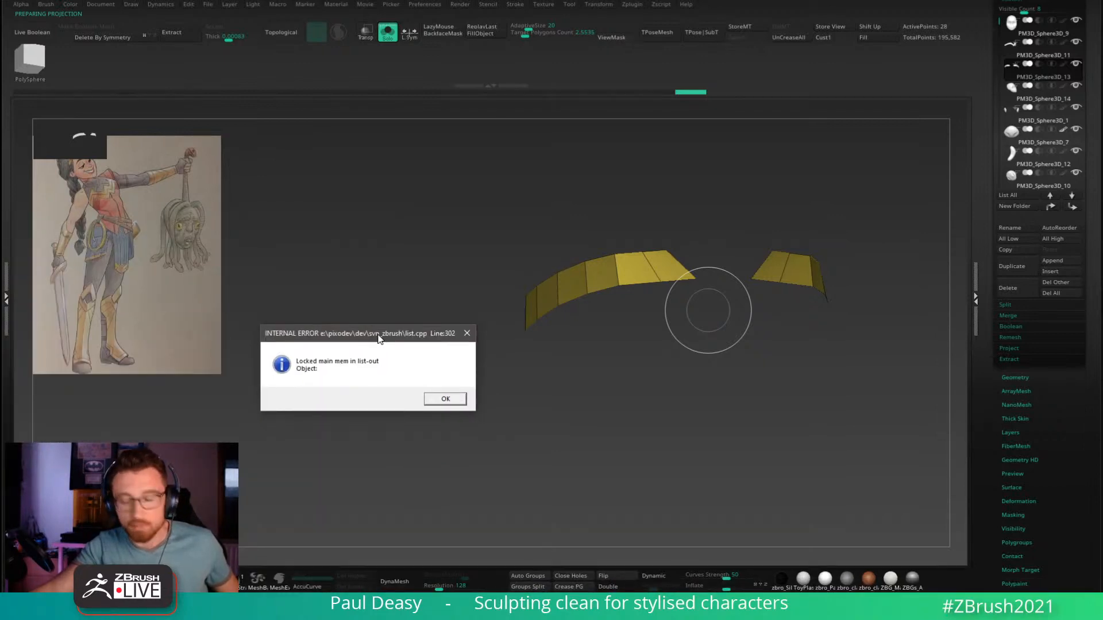
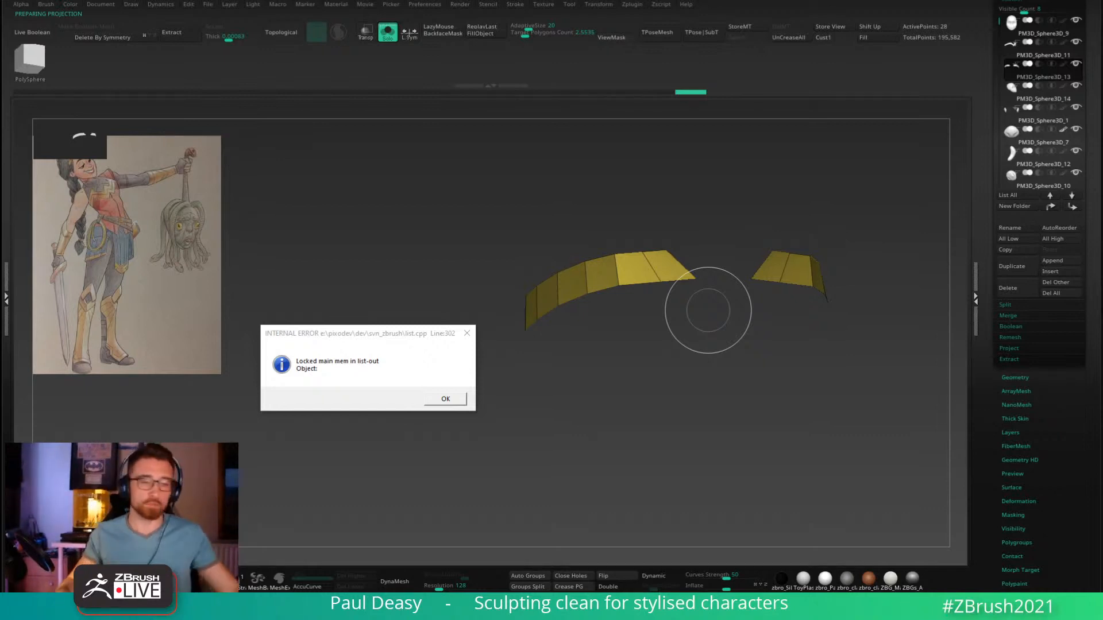
Step: Accept the abnormal termination notice to save the project to the QuickSave folder and acknowledge the recurring internal errors
click(463, 400)
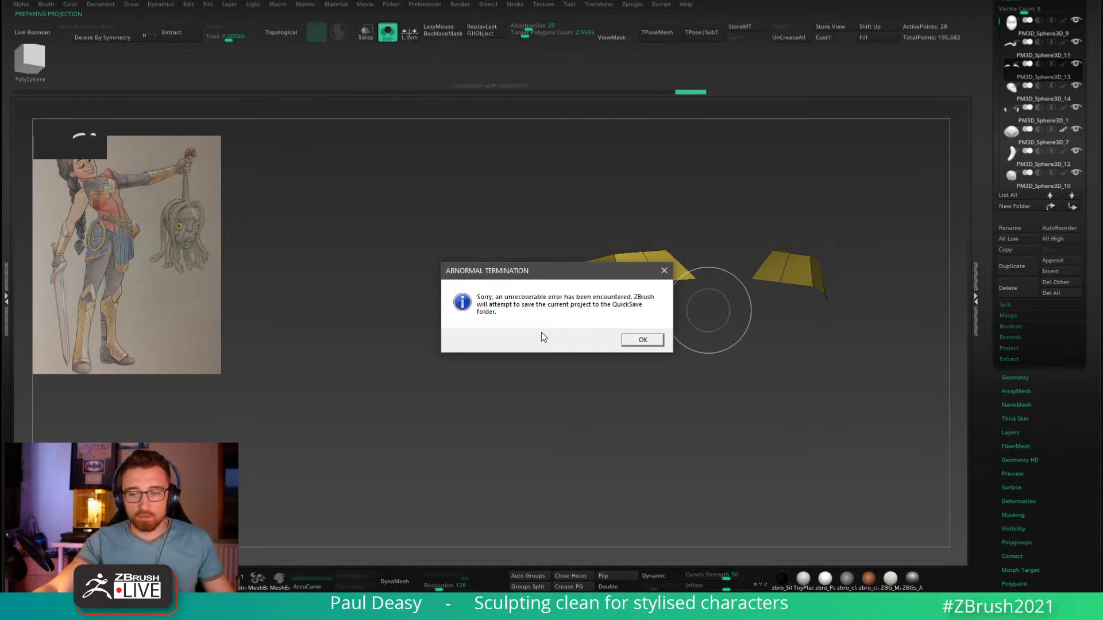
click(641, 340)
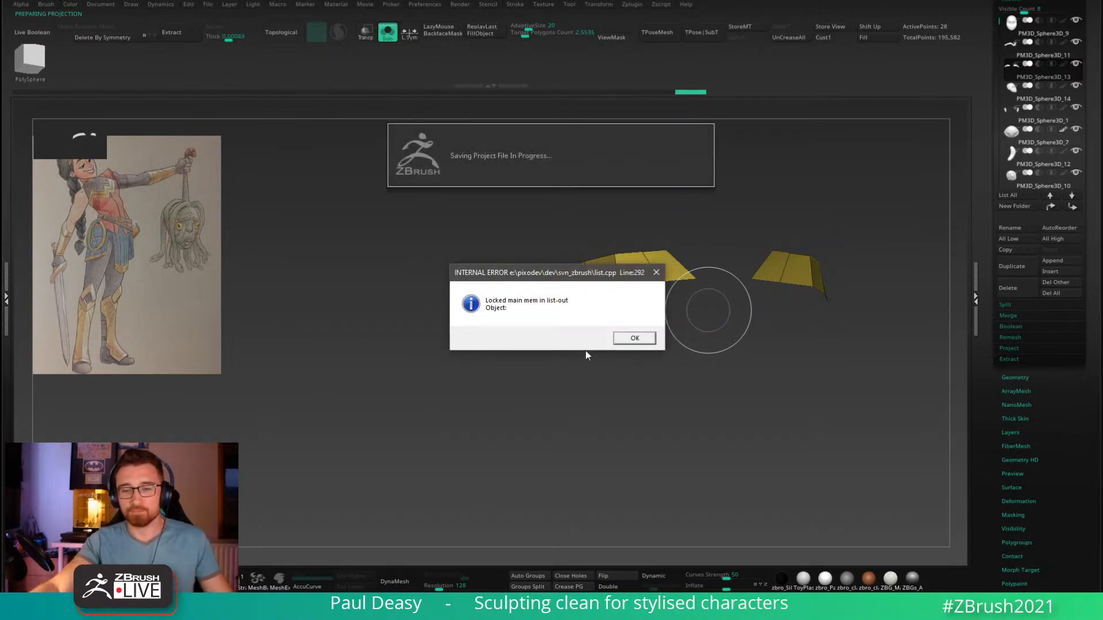
click(637, 339)
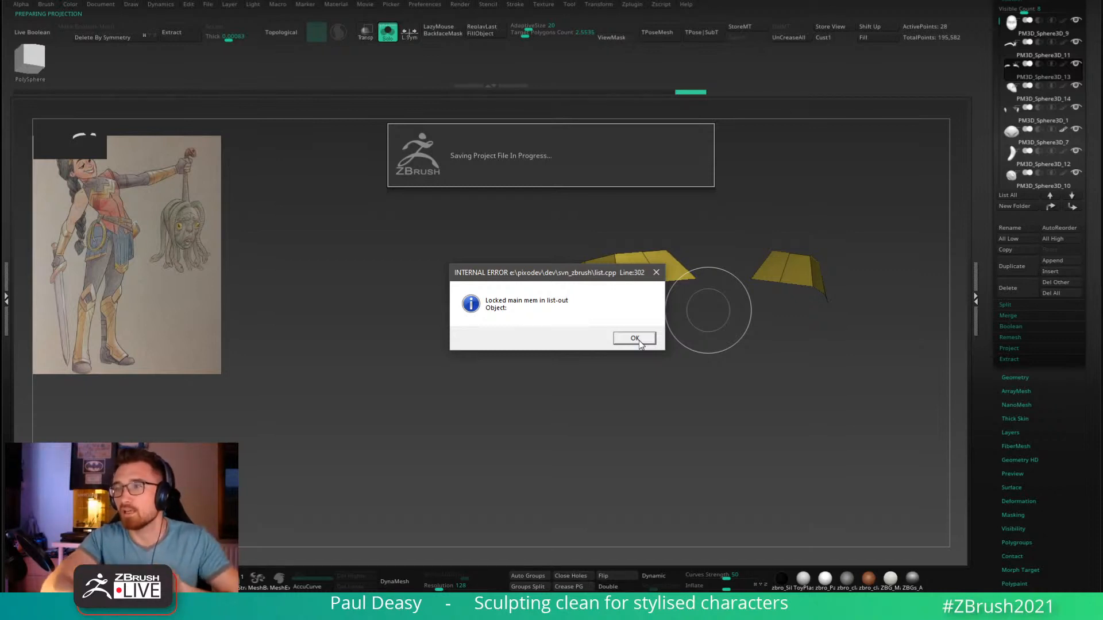
key(super)
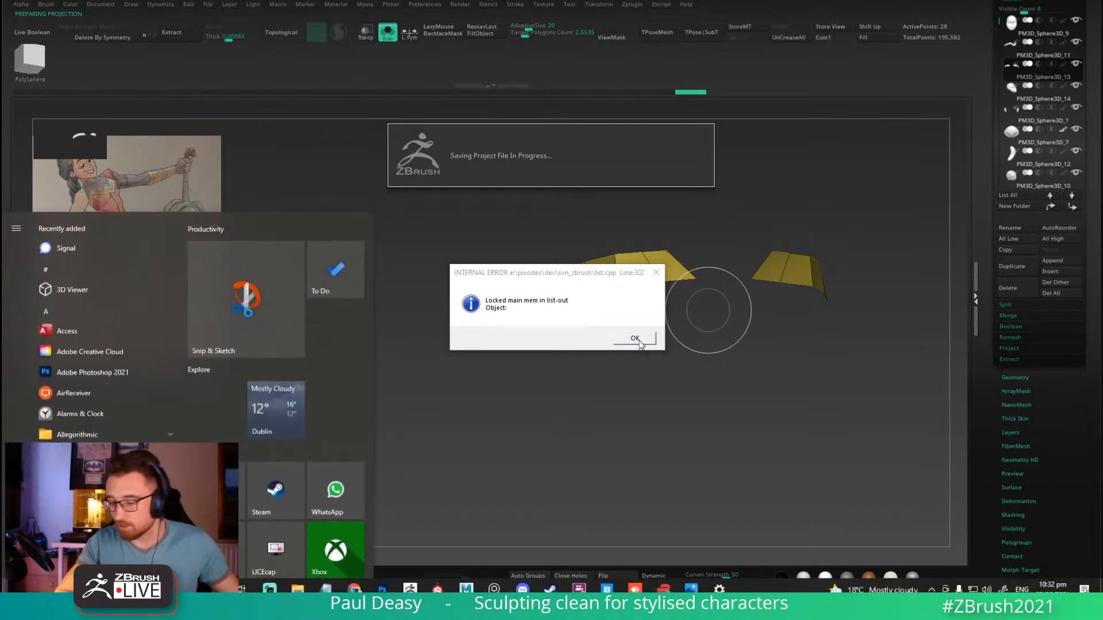
key(super)
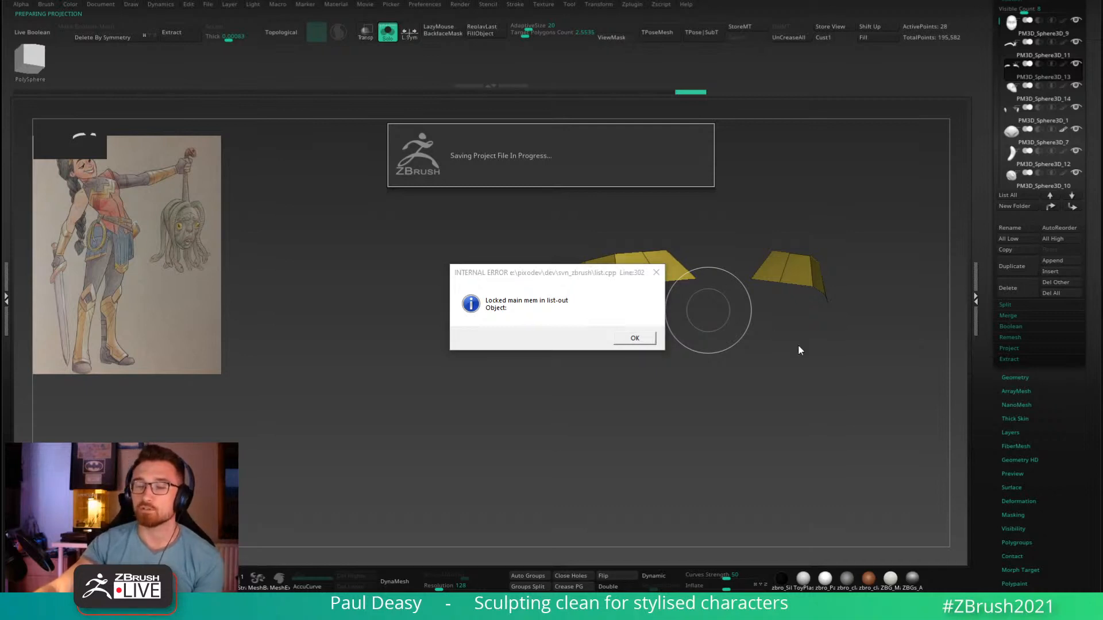
click(631, 337)
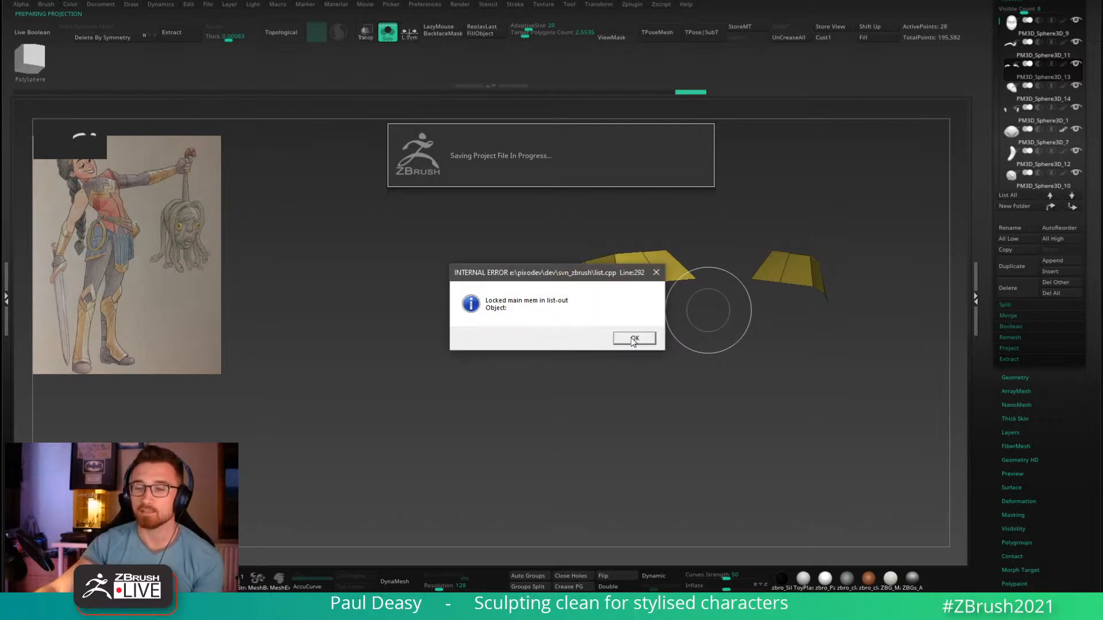